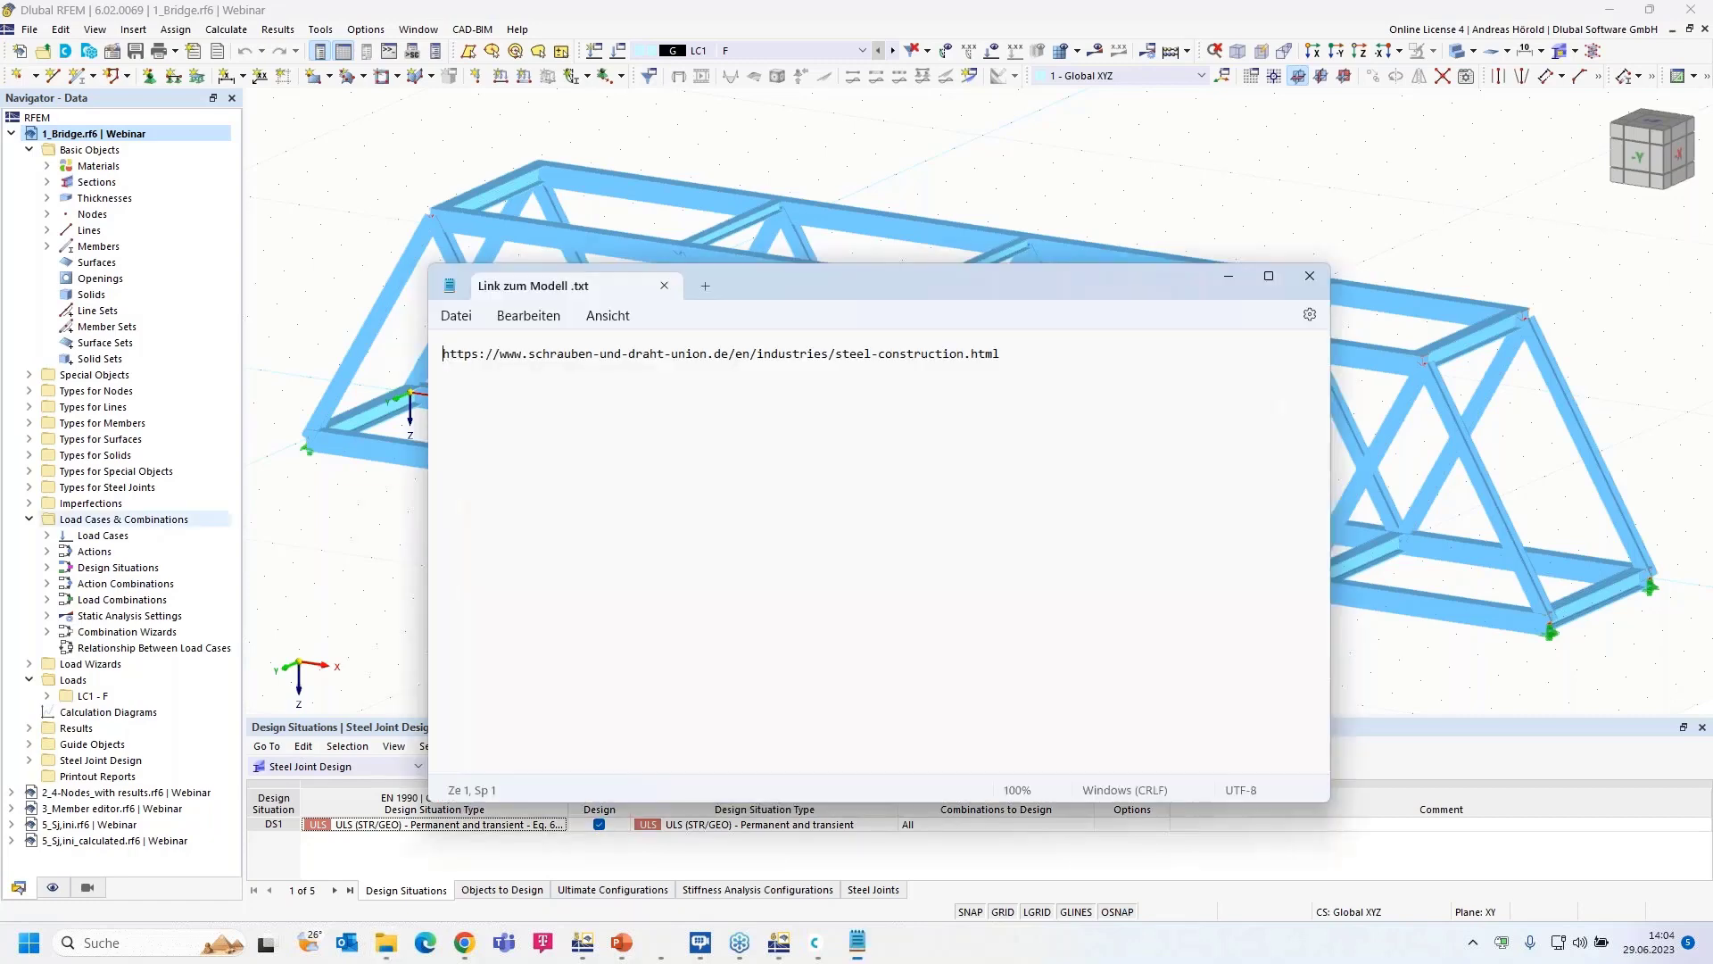
# - Copy the model link from 'Link zum Modell .txt' in Notepad and bring Chrome forward
pyautogui.click(1032, 350)
pyautogui.hotkey('ctrl', 'a')
pyautogui.hotkey('ctrl', 'c')
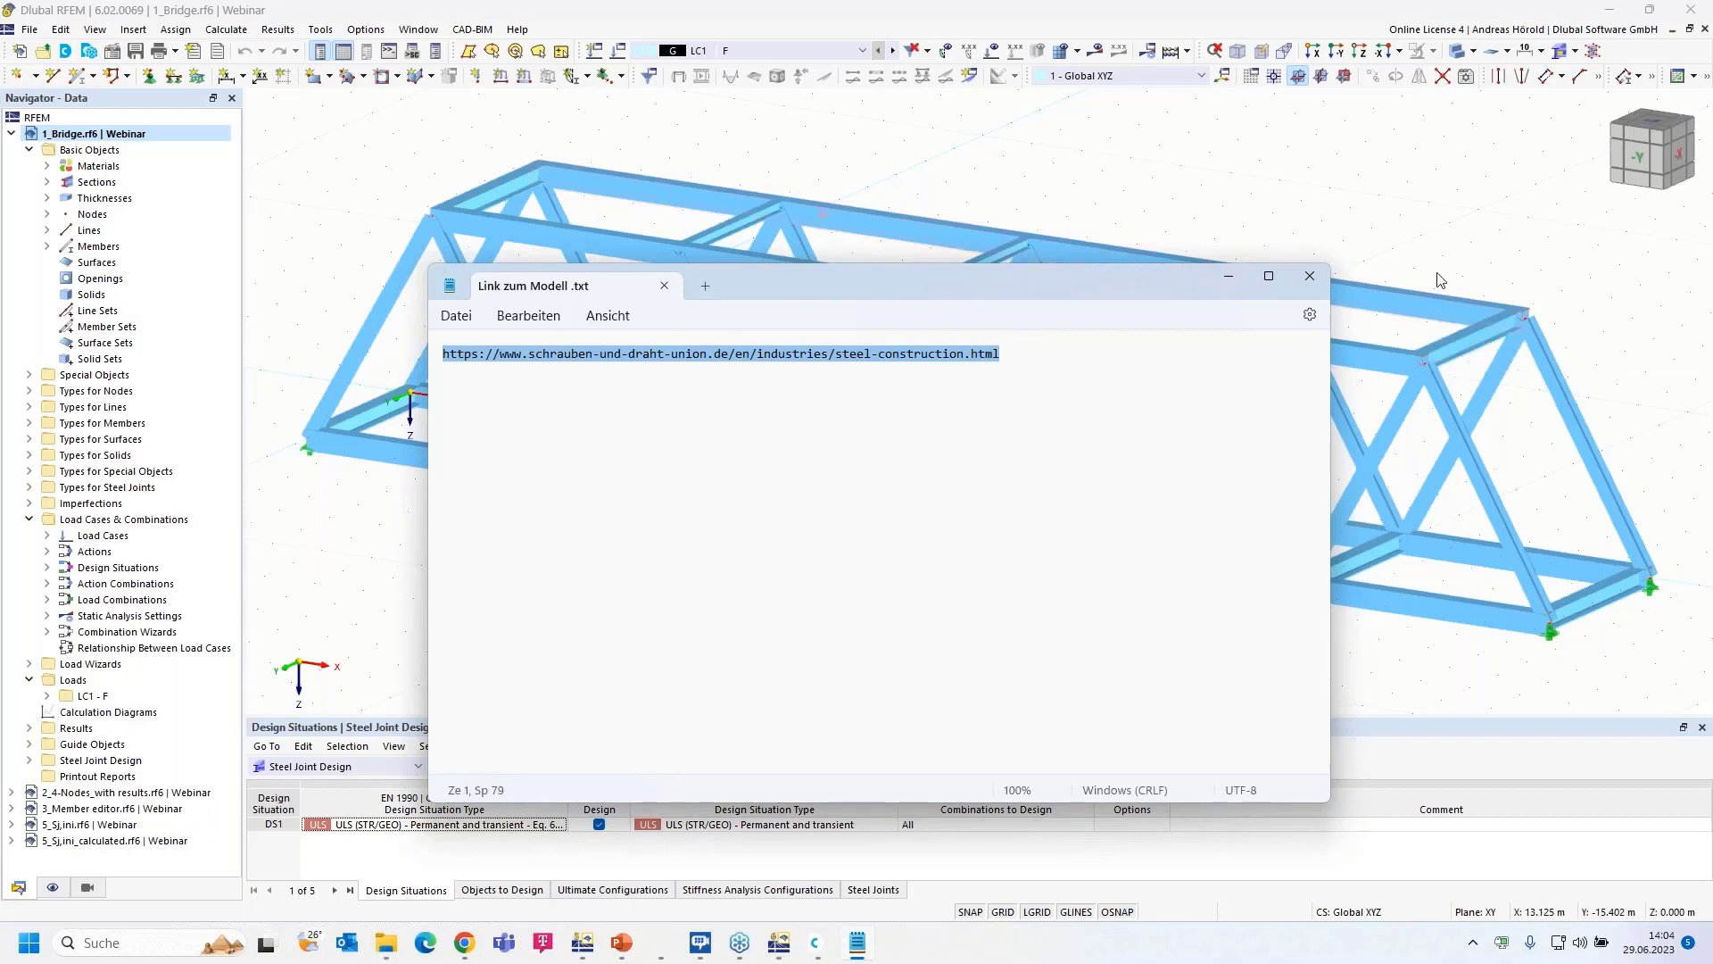
pyautogui.click(1228, 275)
pyautogui.click(464, 942)
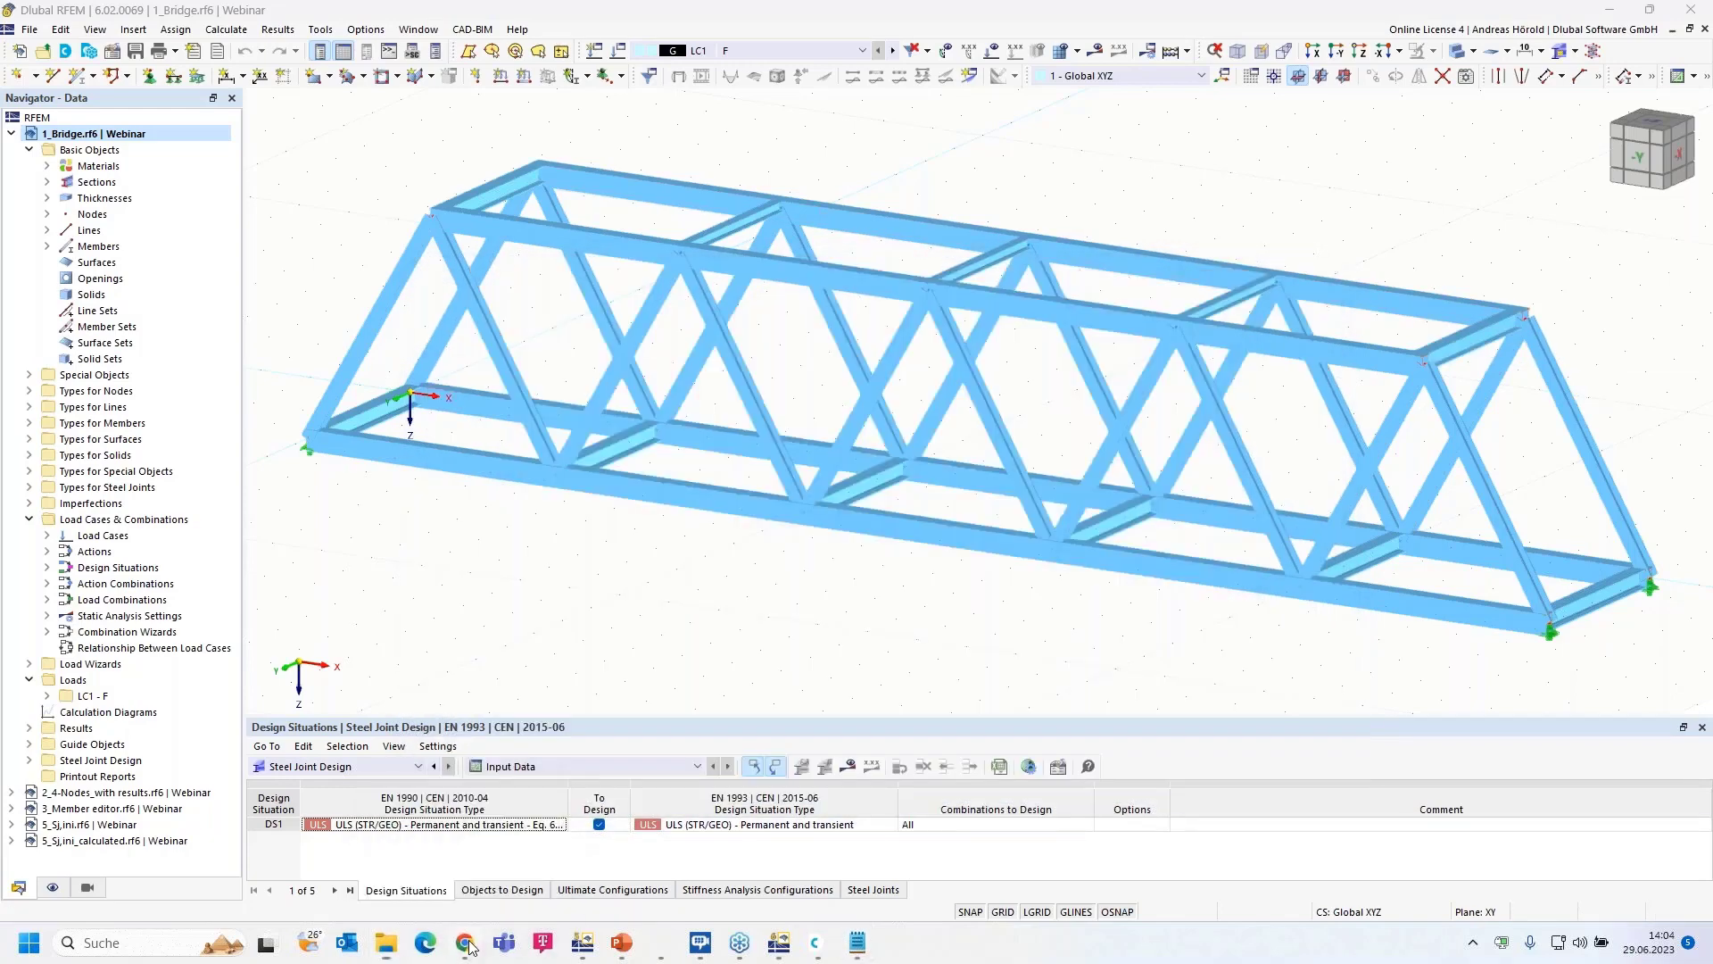
pyautogui.click(461, 49)
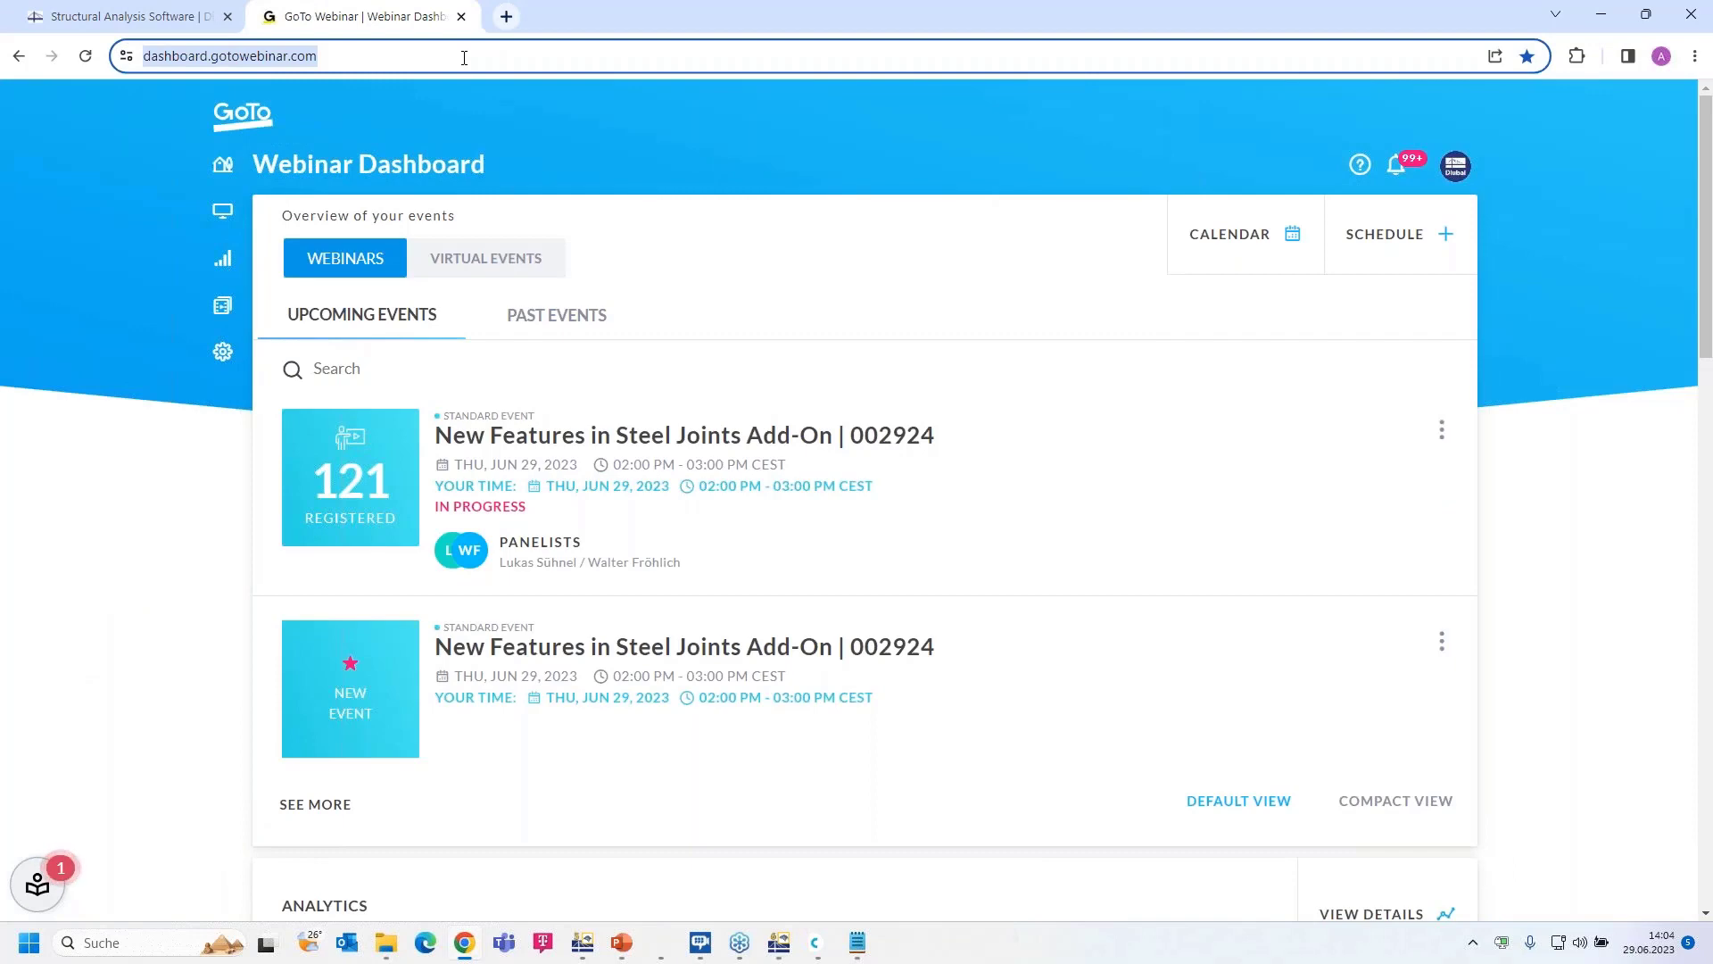
# - Load the copied link, browse the SDU steel-construction page, then return to the RFEM bridge model
pyautogui.hotkey('ctrl', 'v')
pyautogui.press('Return')
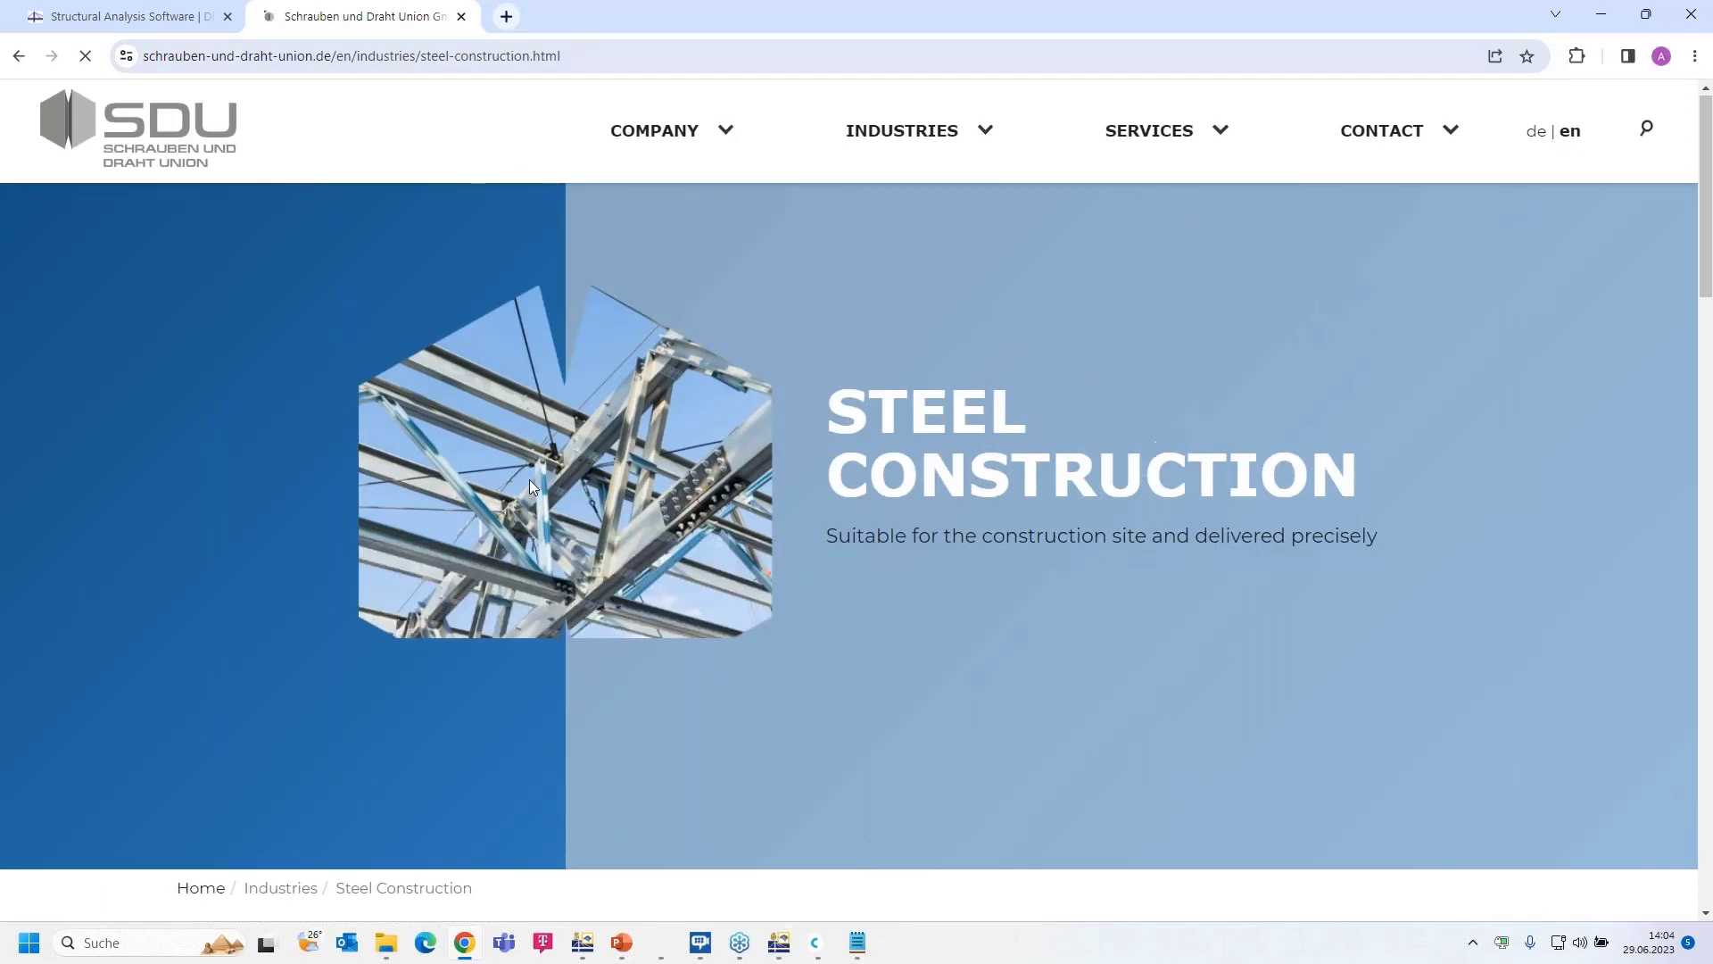
pyautogui.scroll(-9, 528, 479)
pyautogui.scroll(-14, 528, 480)
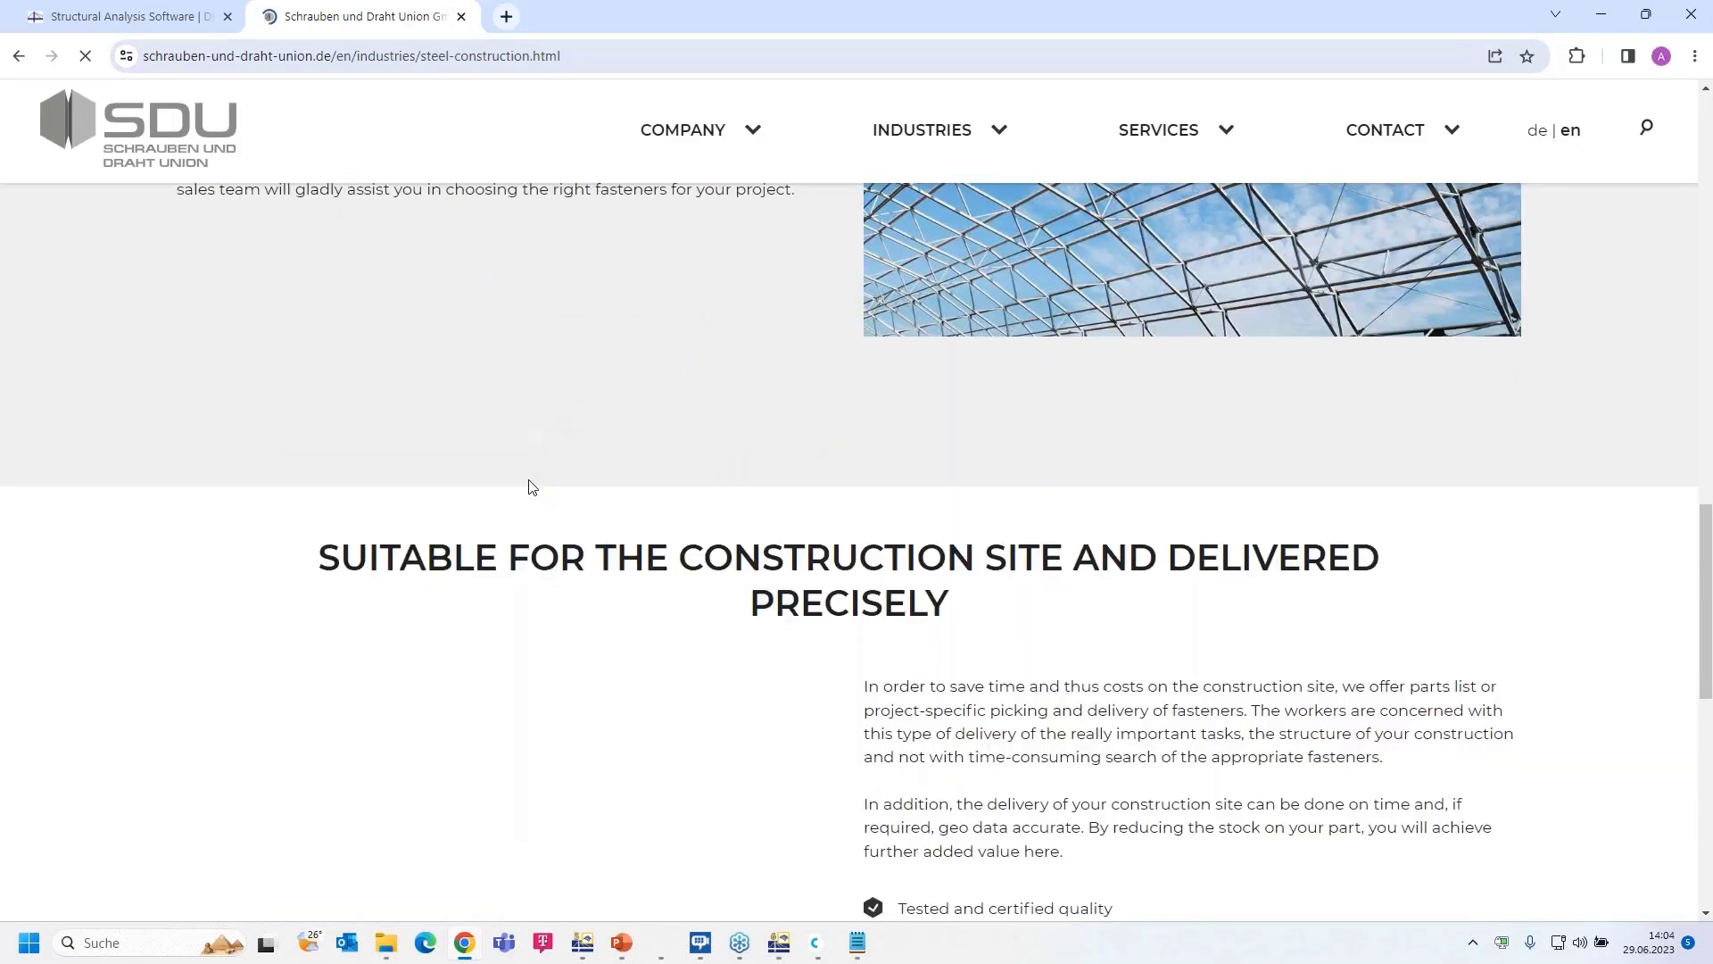
pyautogui.scroll(2, 280, 575)
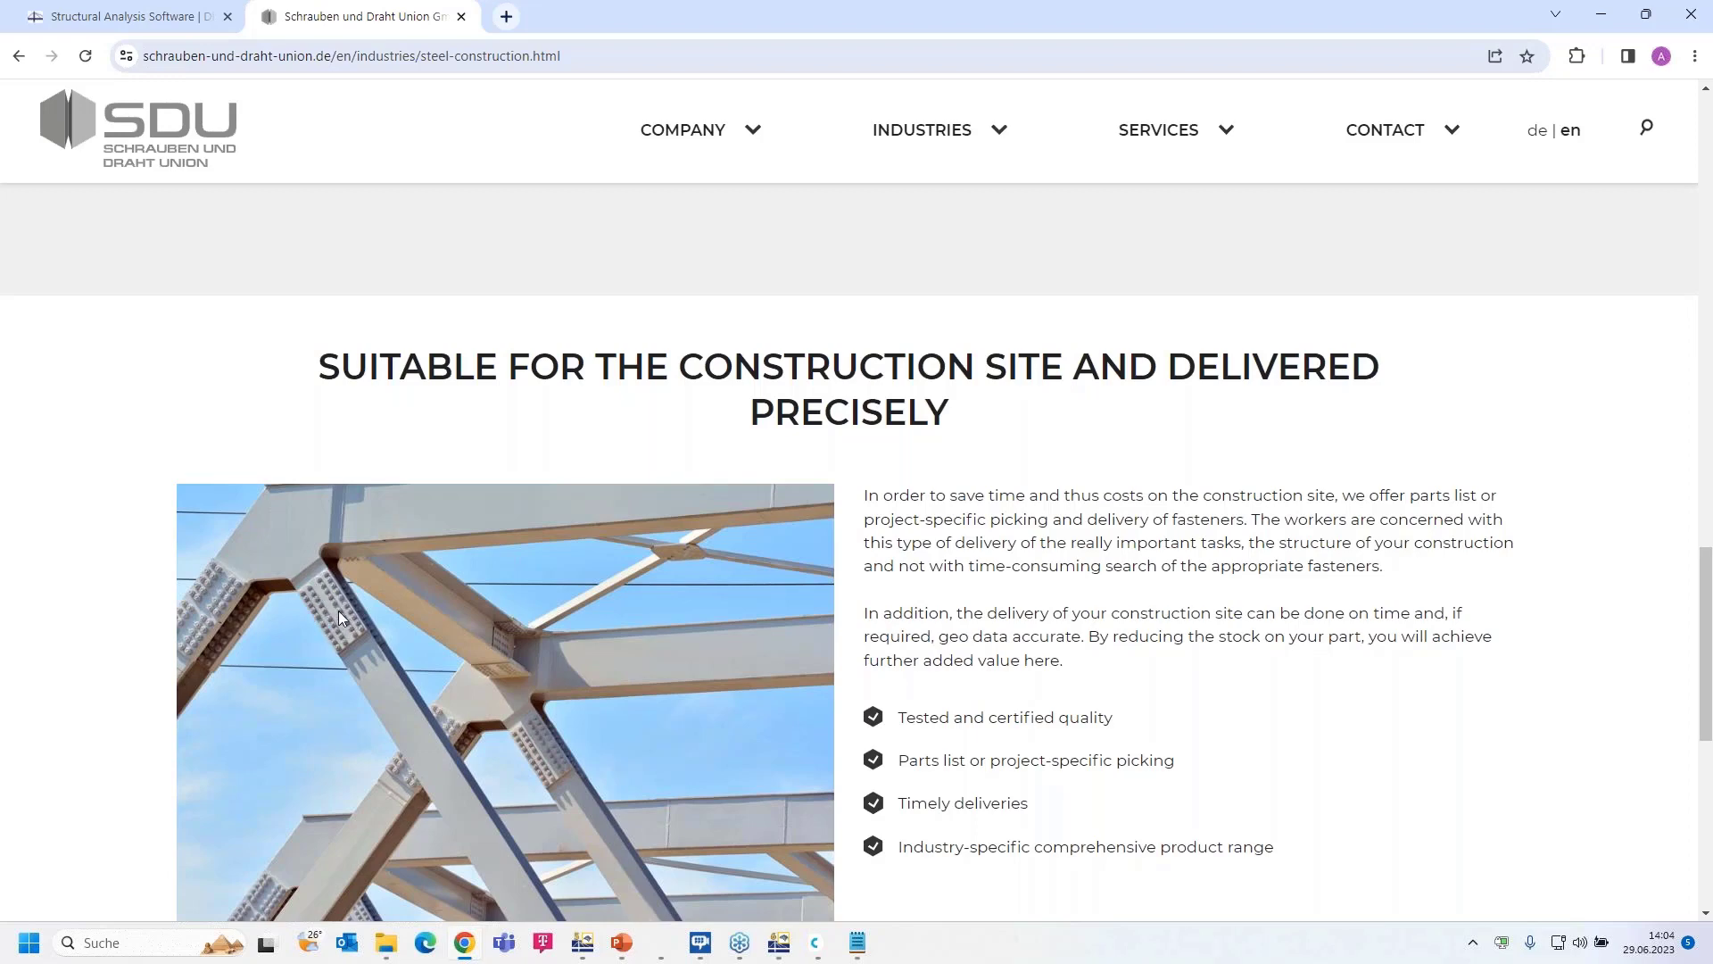
pyautogui.scroll(1, 339, 610)
pyautogui.scroll(-2, 341, 619)
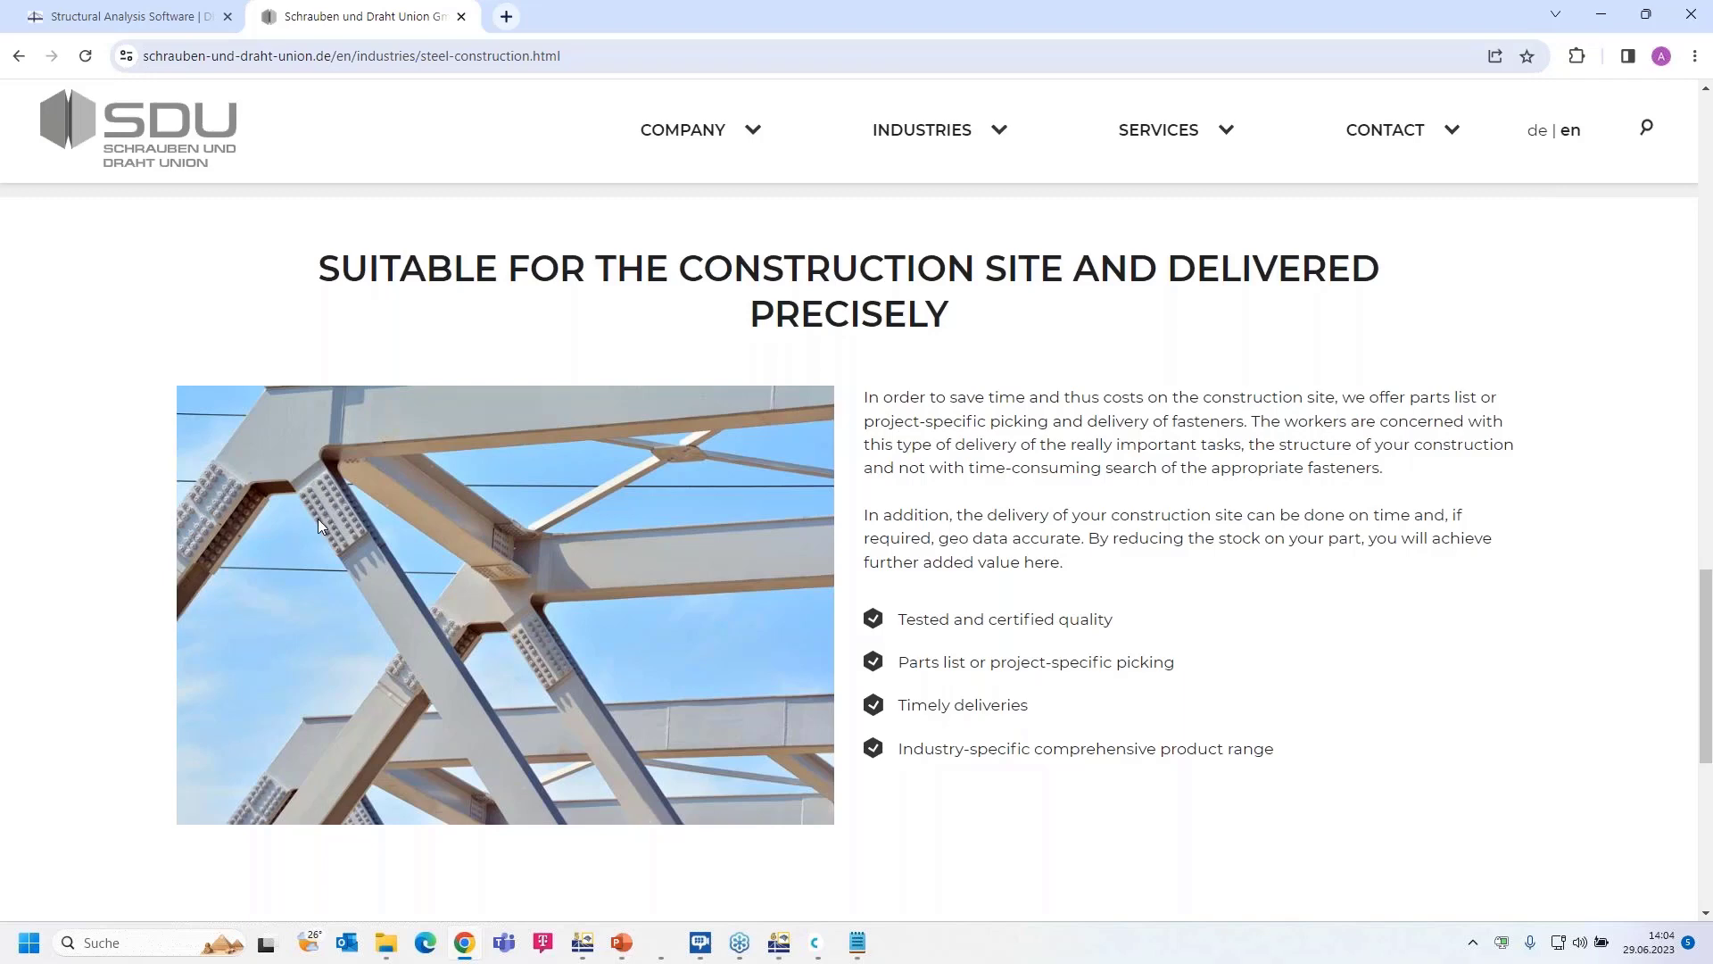
pyautogui.click(780, 946)
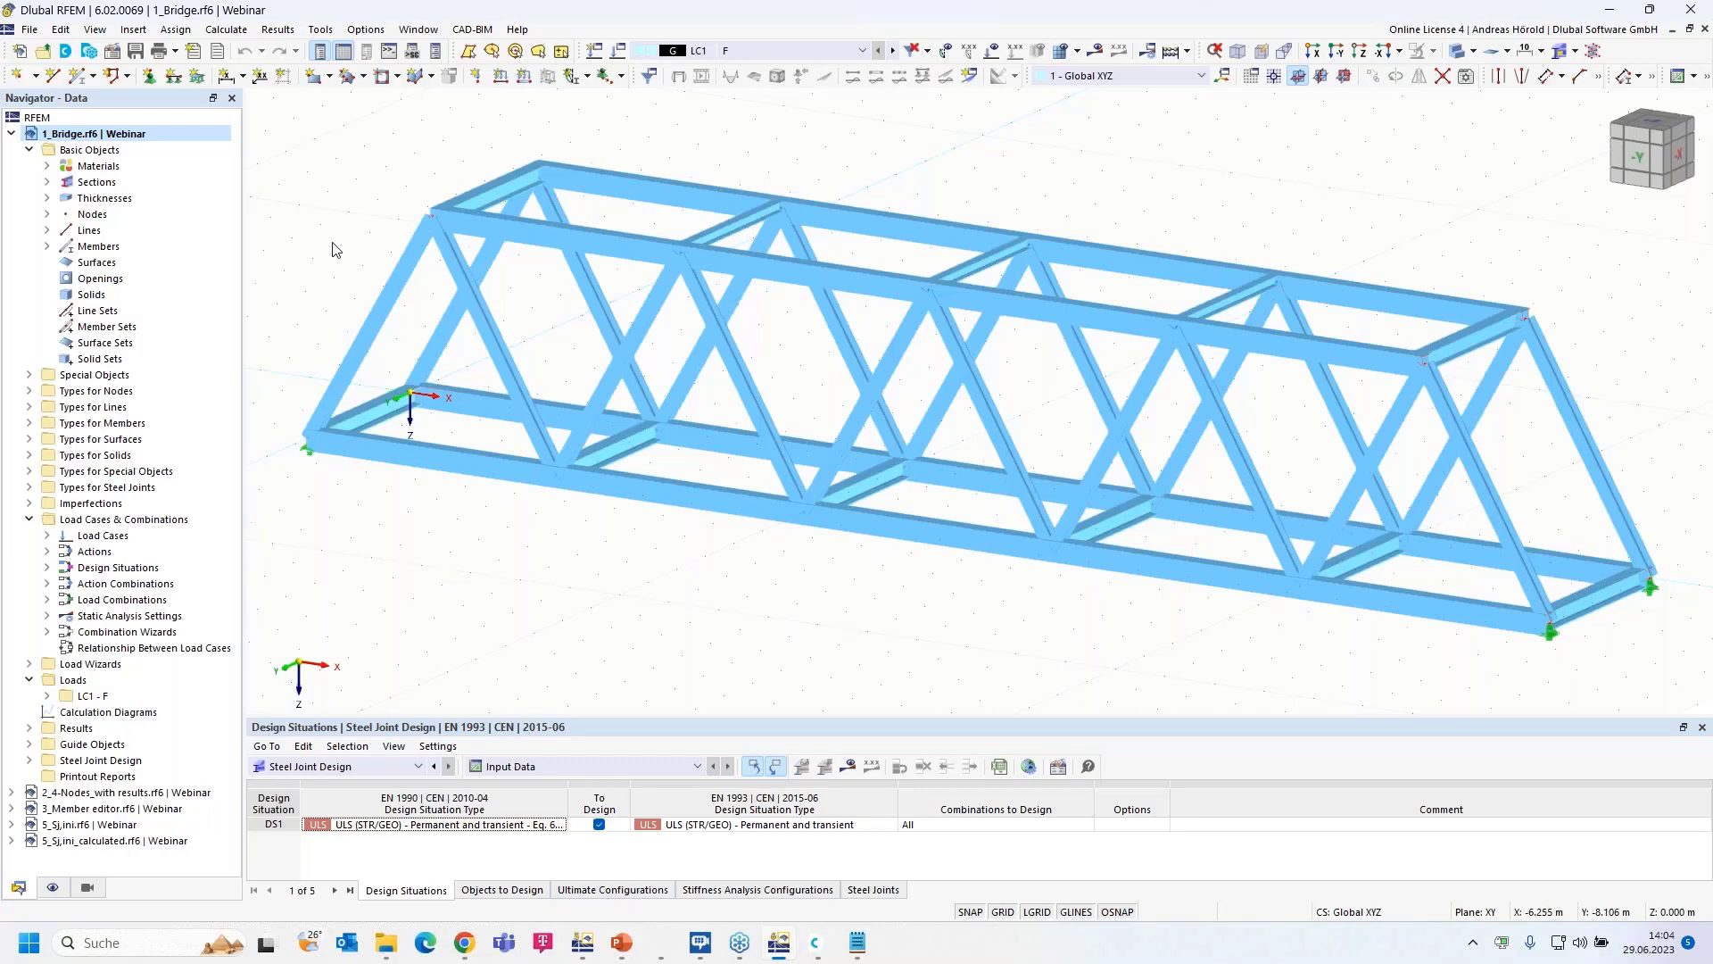
pyautogui.click(113, 52)
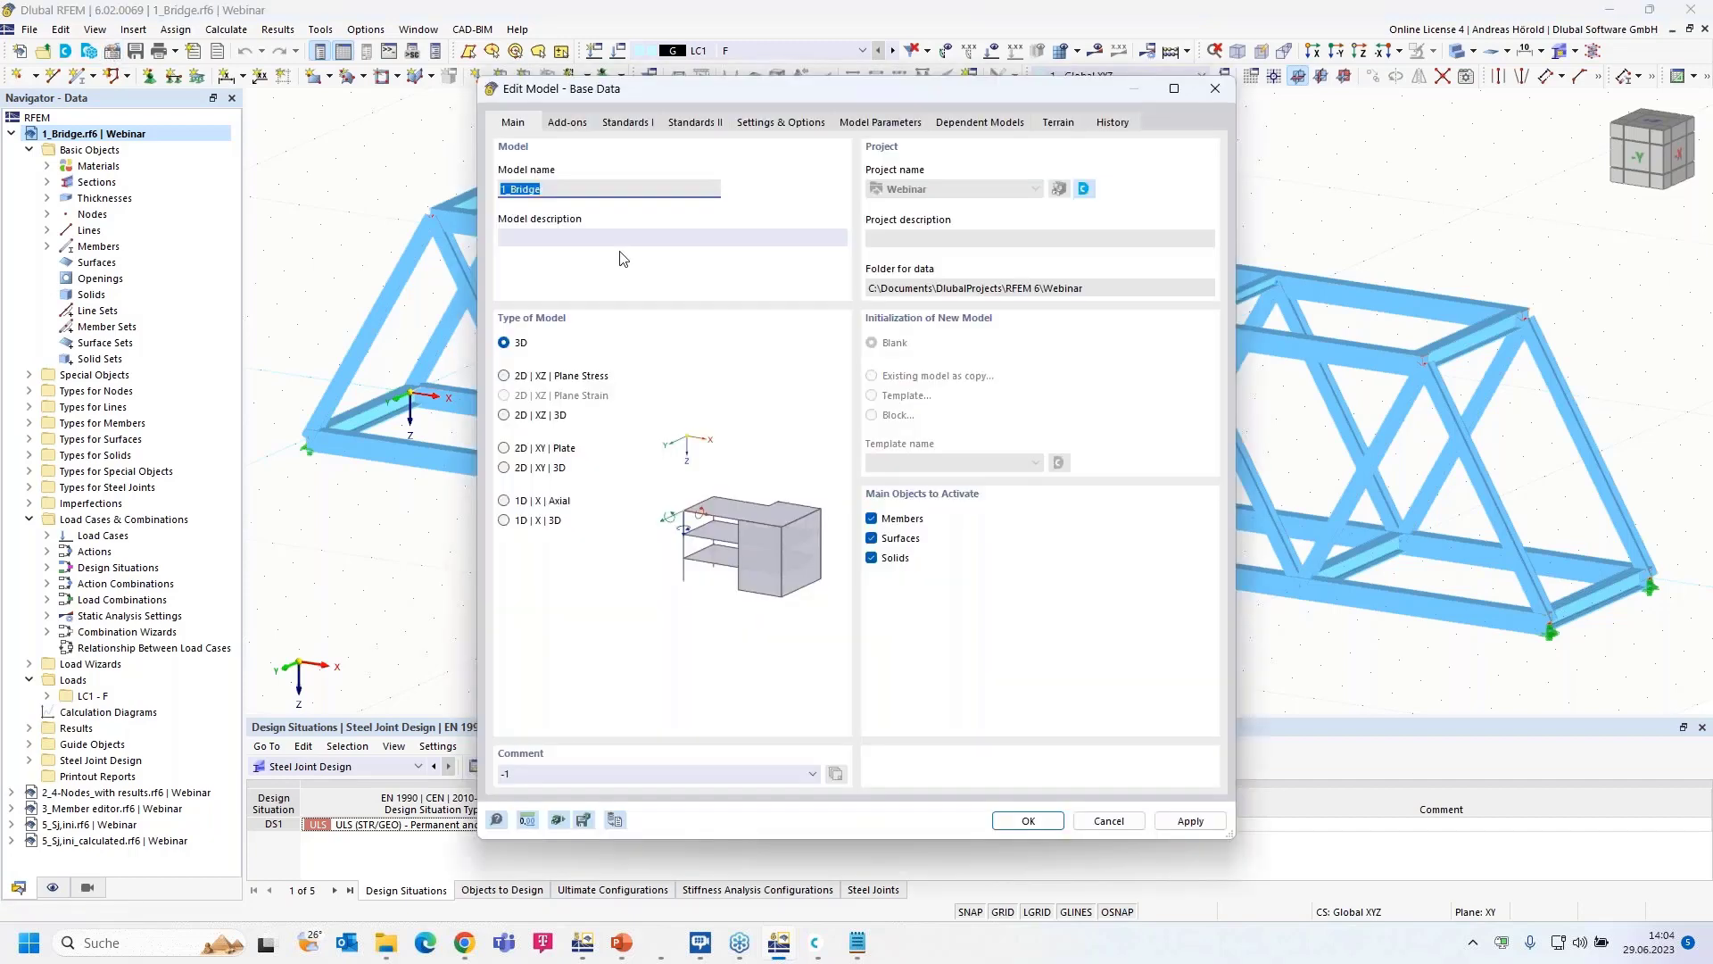
pyautogui.click(567, 125)
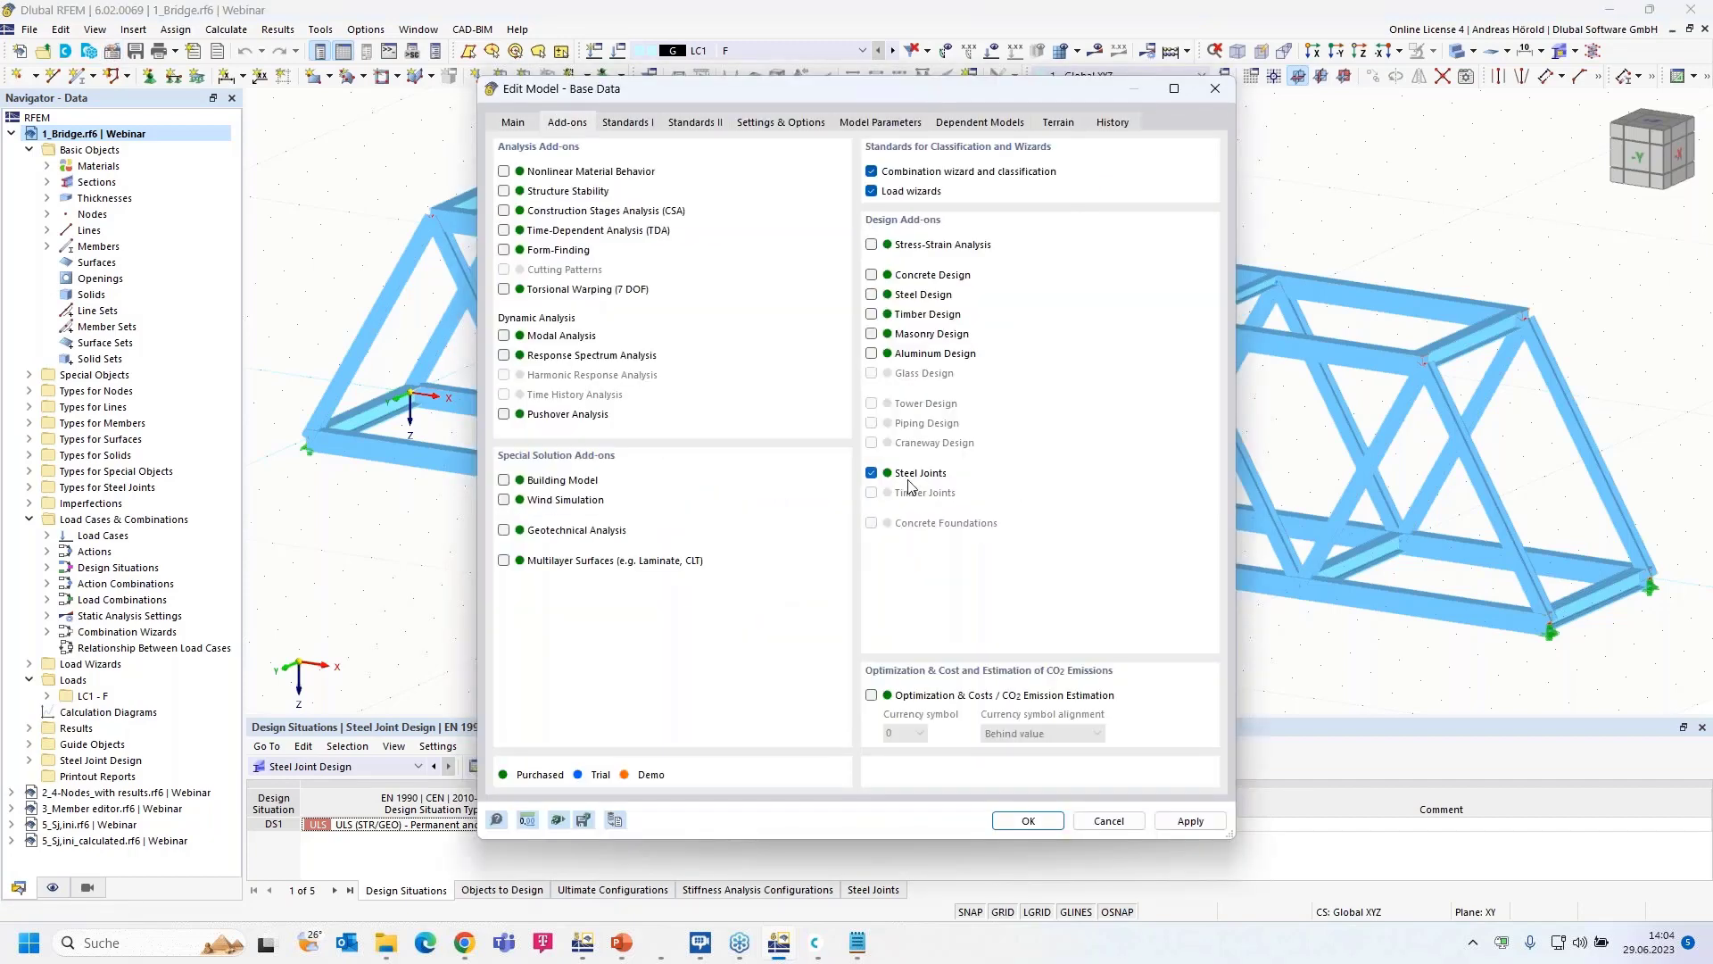
pyautogui.click(629, 123)
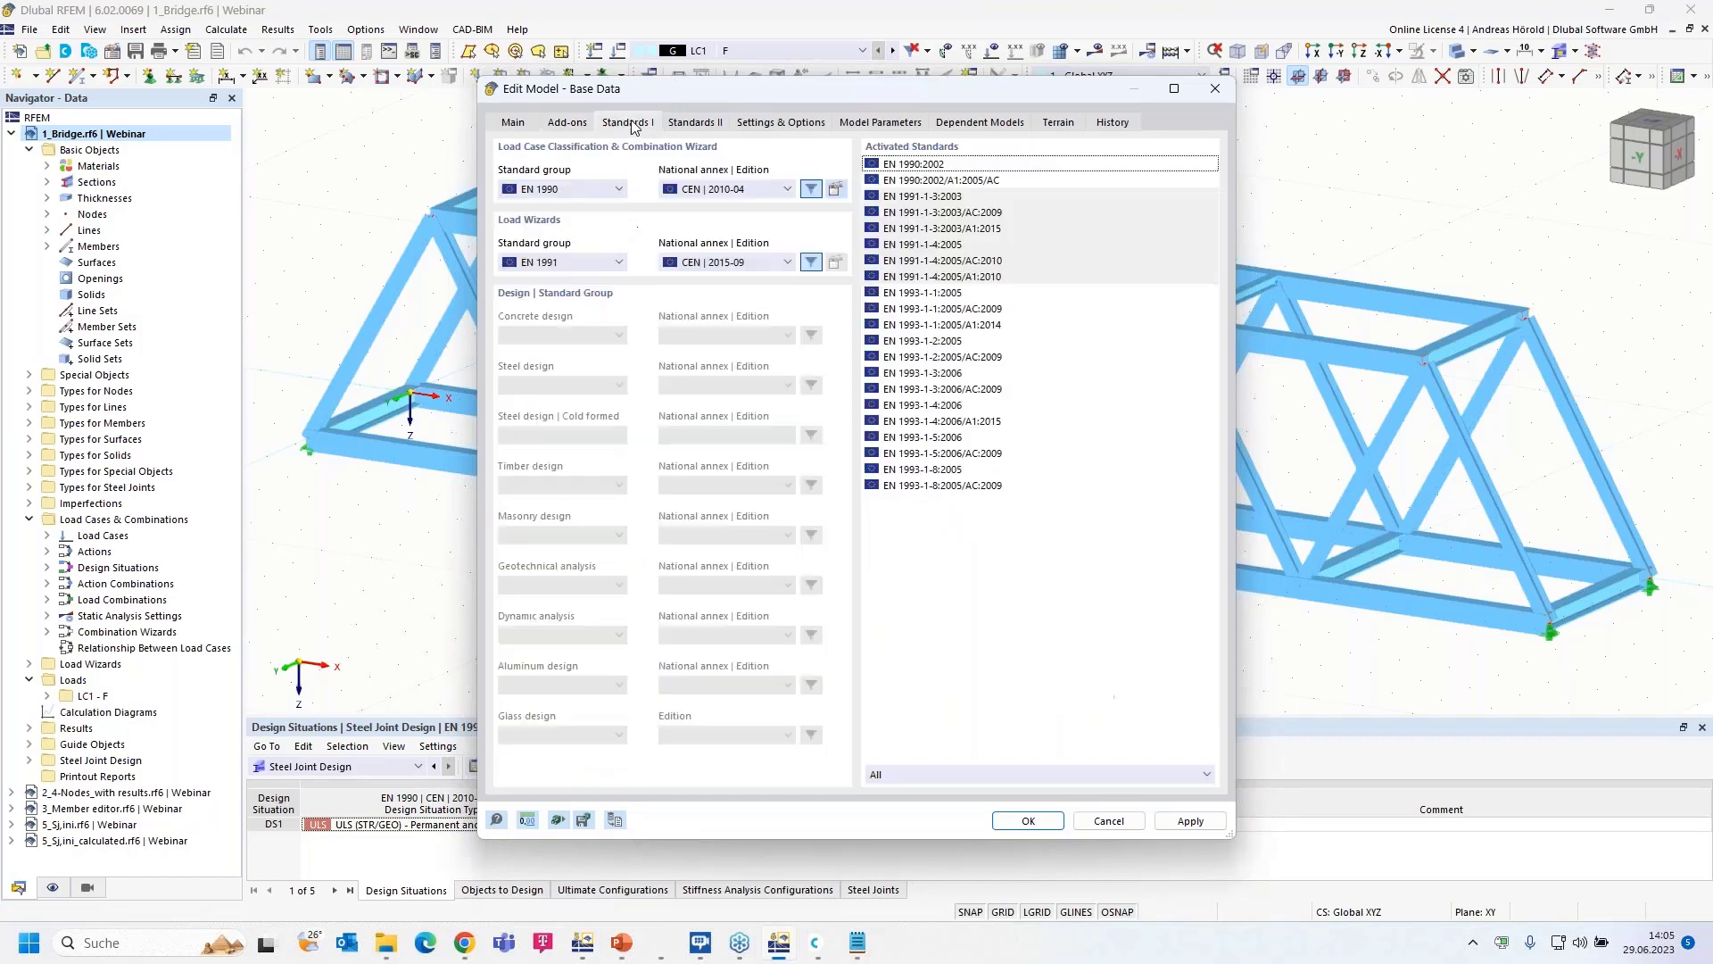
pyautogui.click(710, 125)
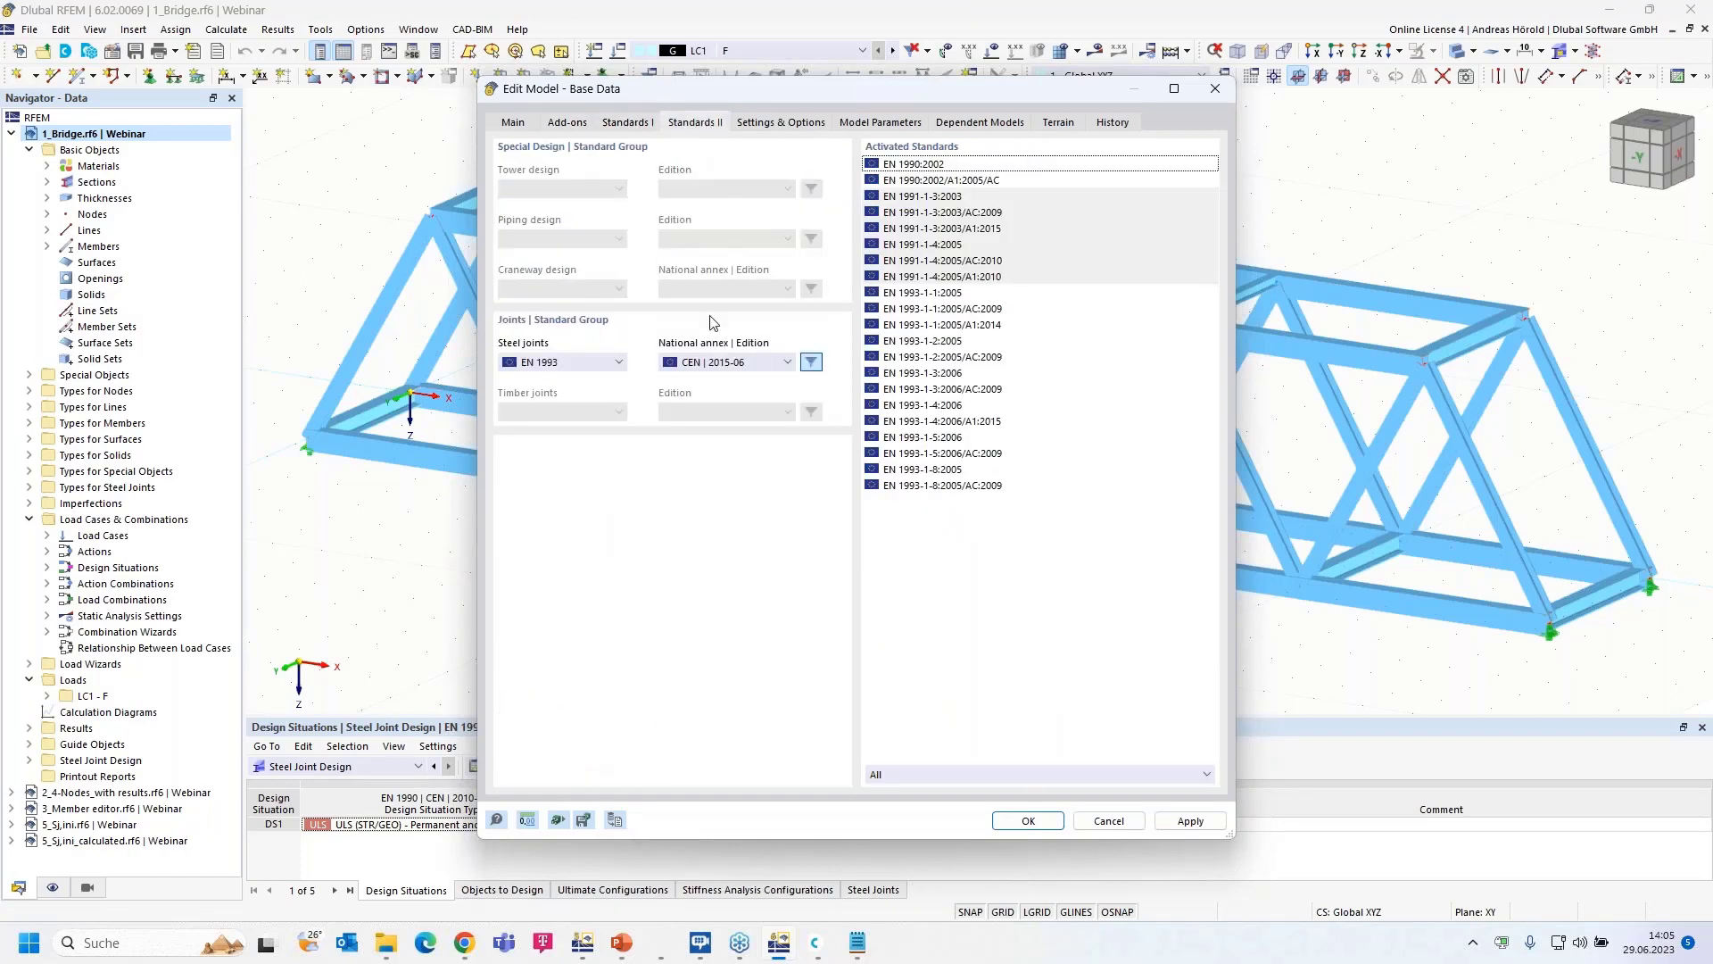
pyautogui.click(584, 362)
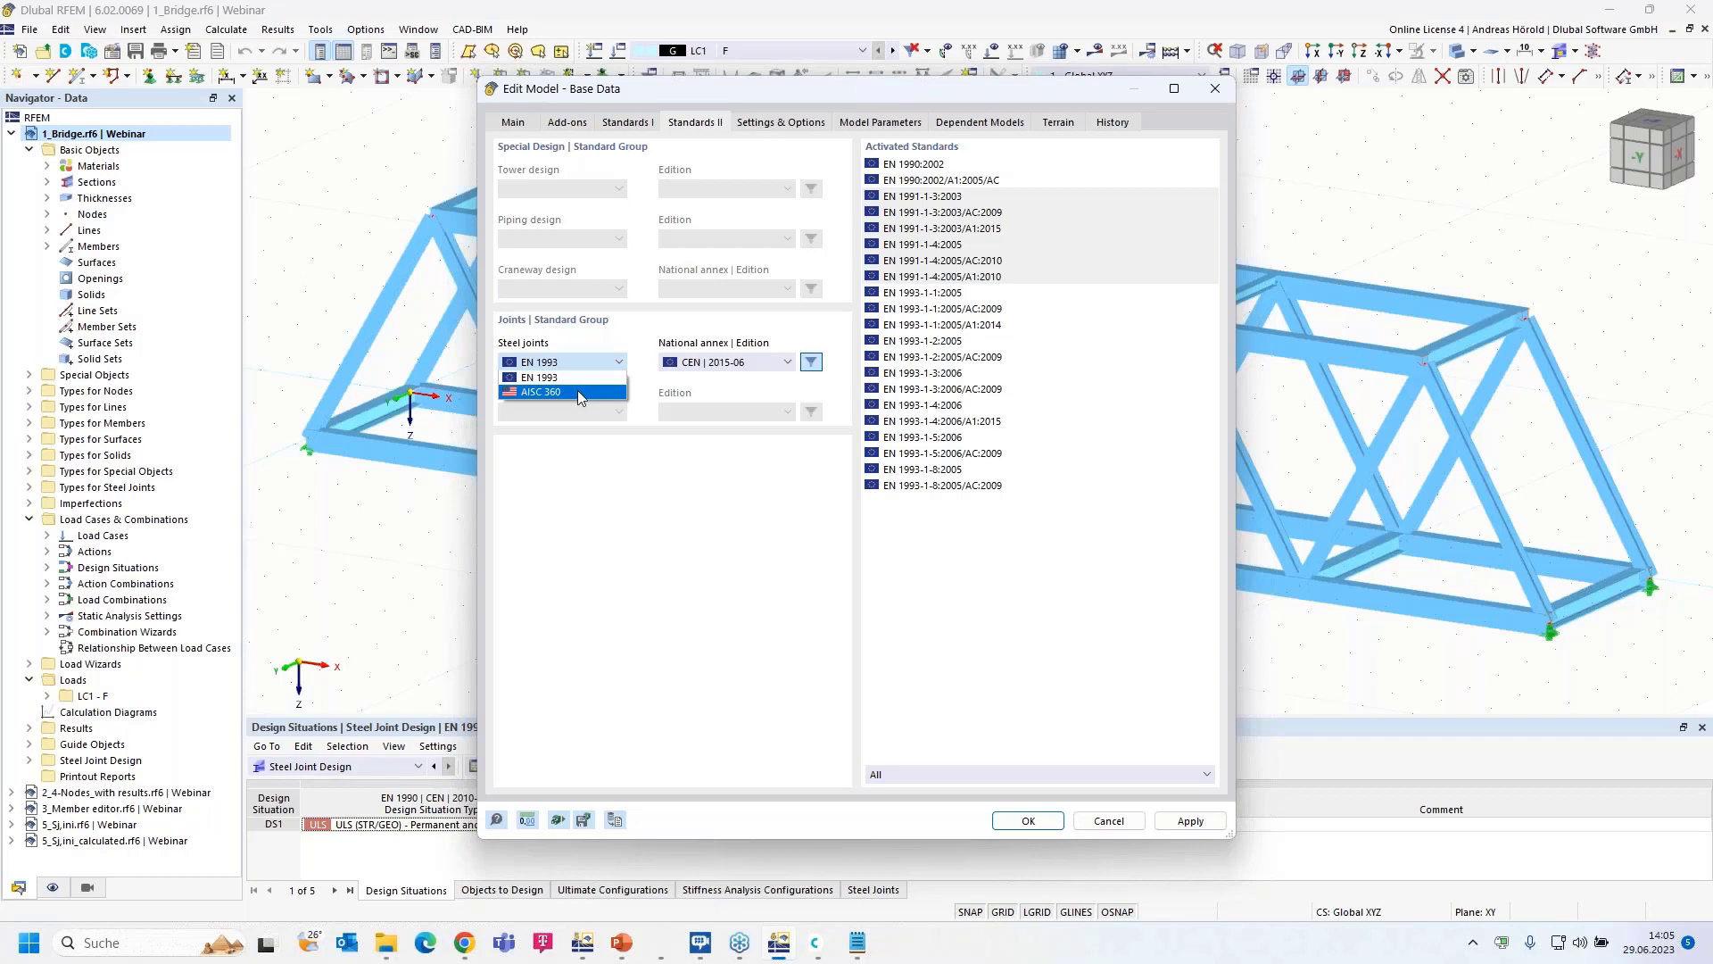
pyautogui.click(594, 444)
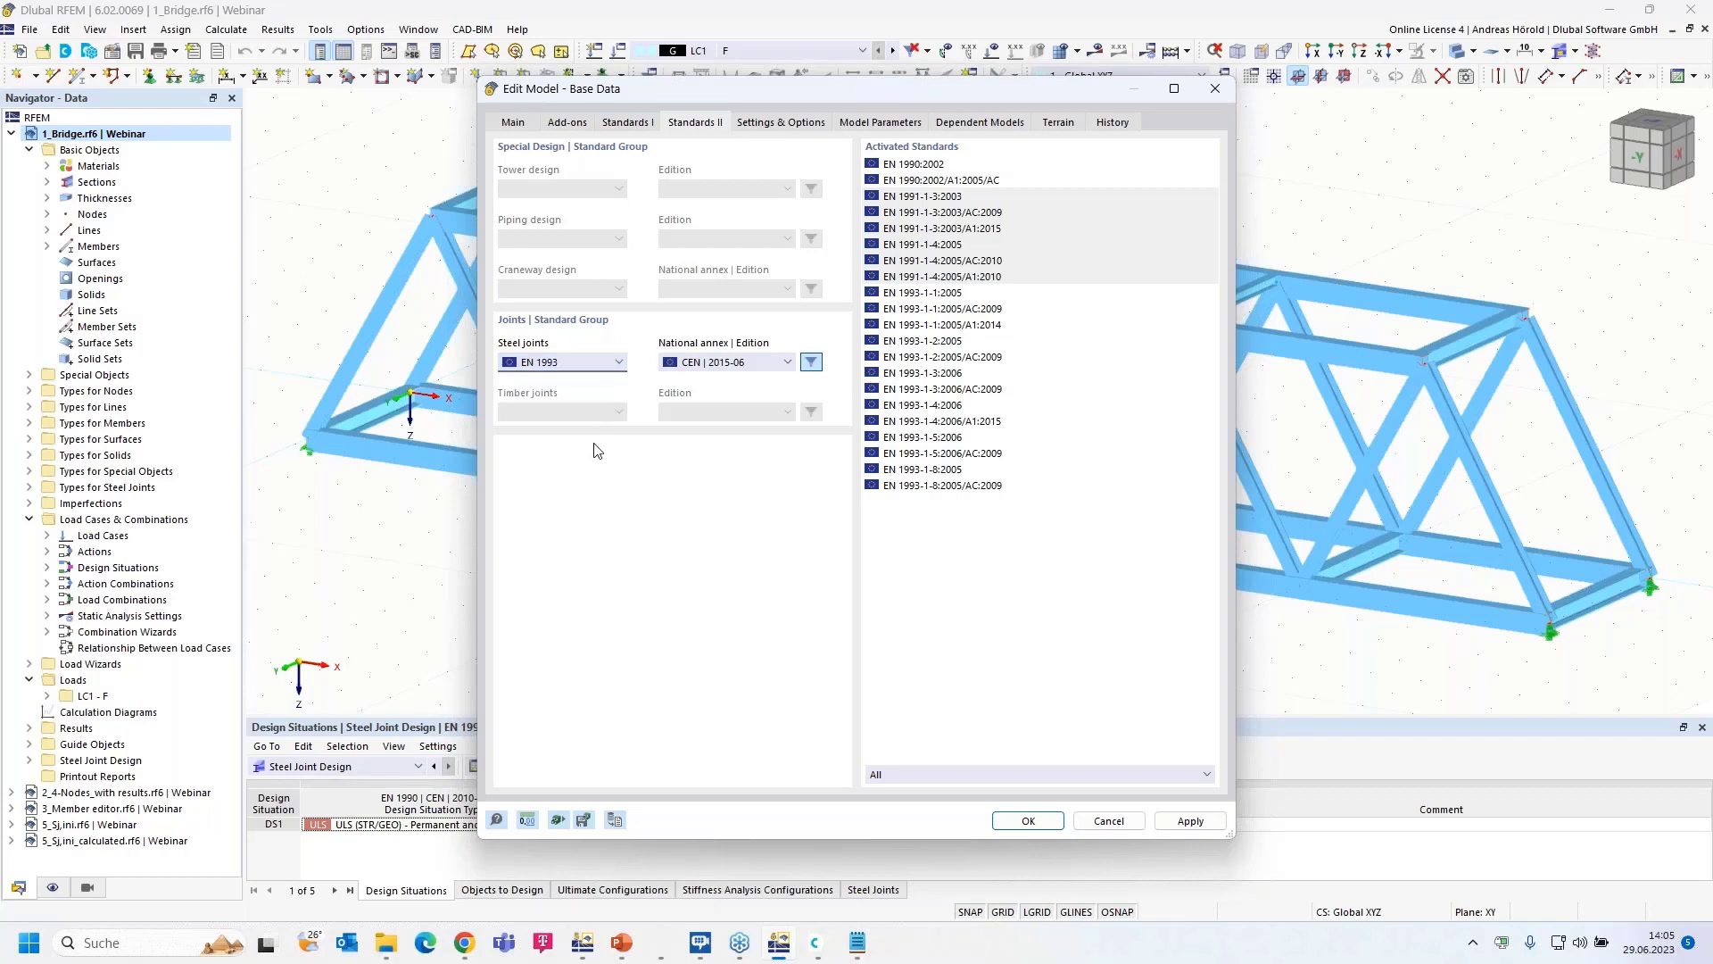
pyautogui.click(1108, 822)
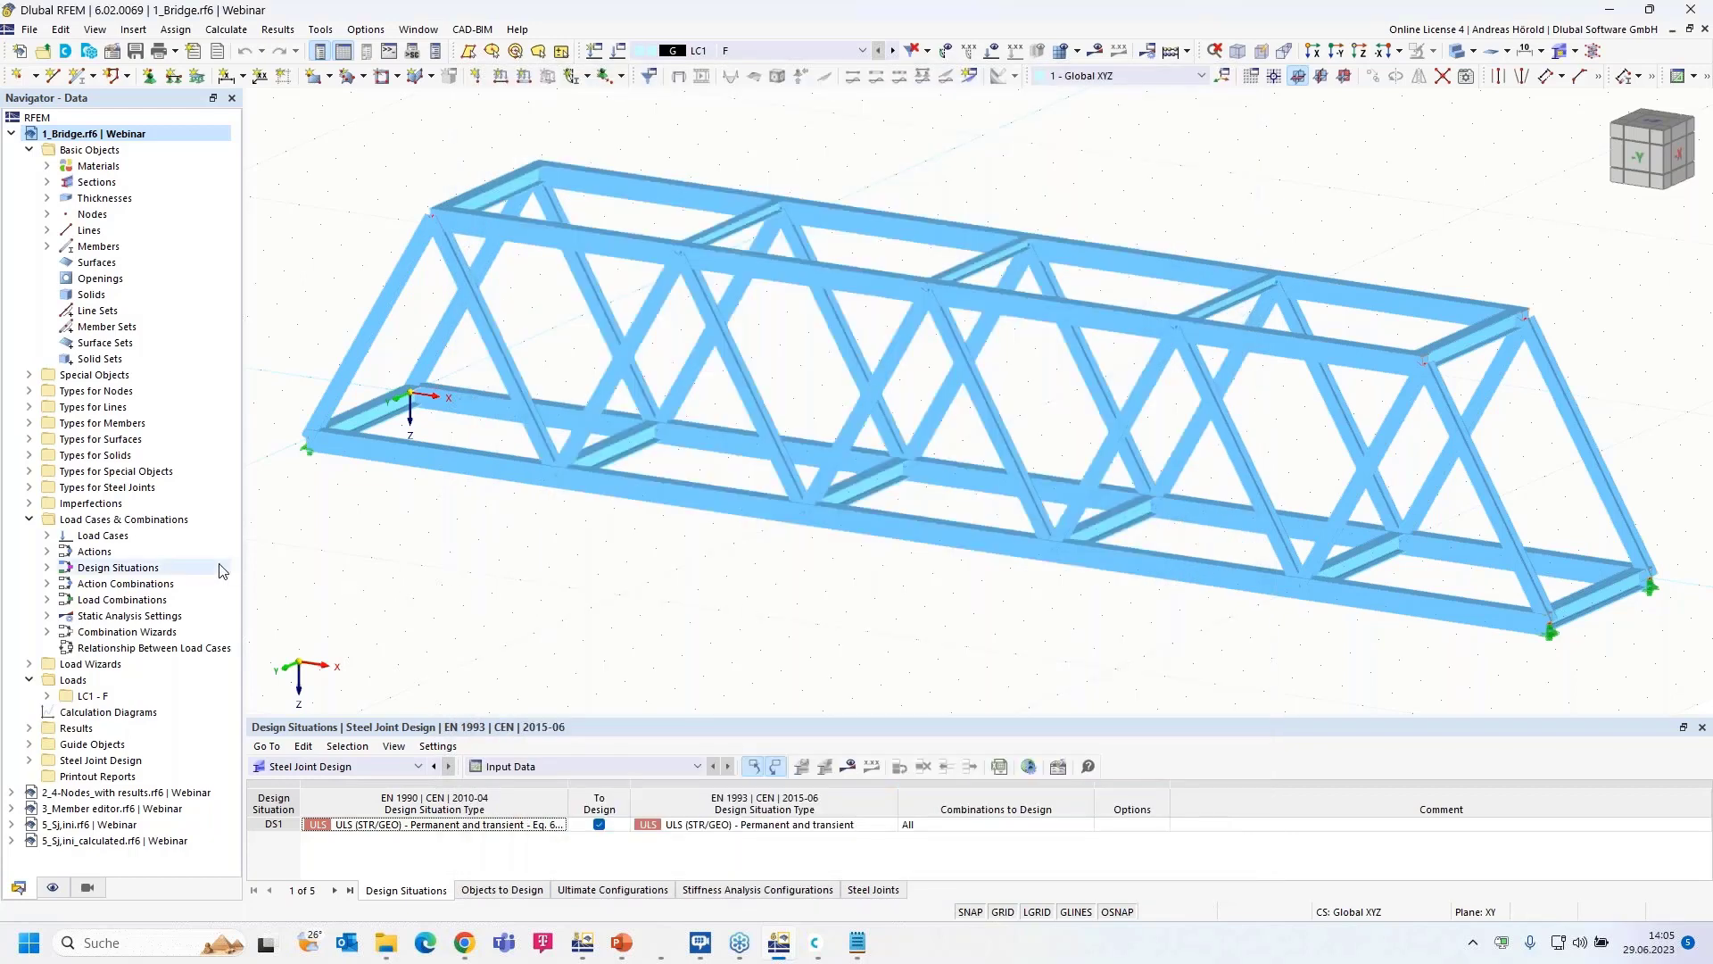
# - Create a new steel joint at node 1, picked in the model, covering members 1, 2, 3 and 13
pyautogui.click(30, 488)
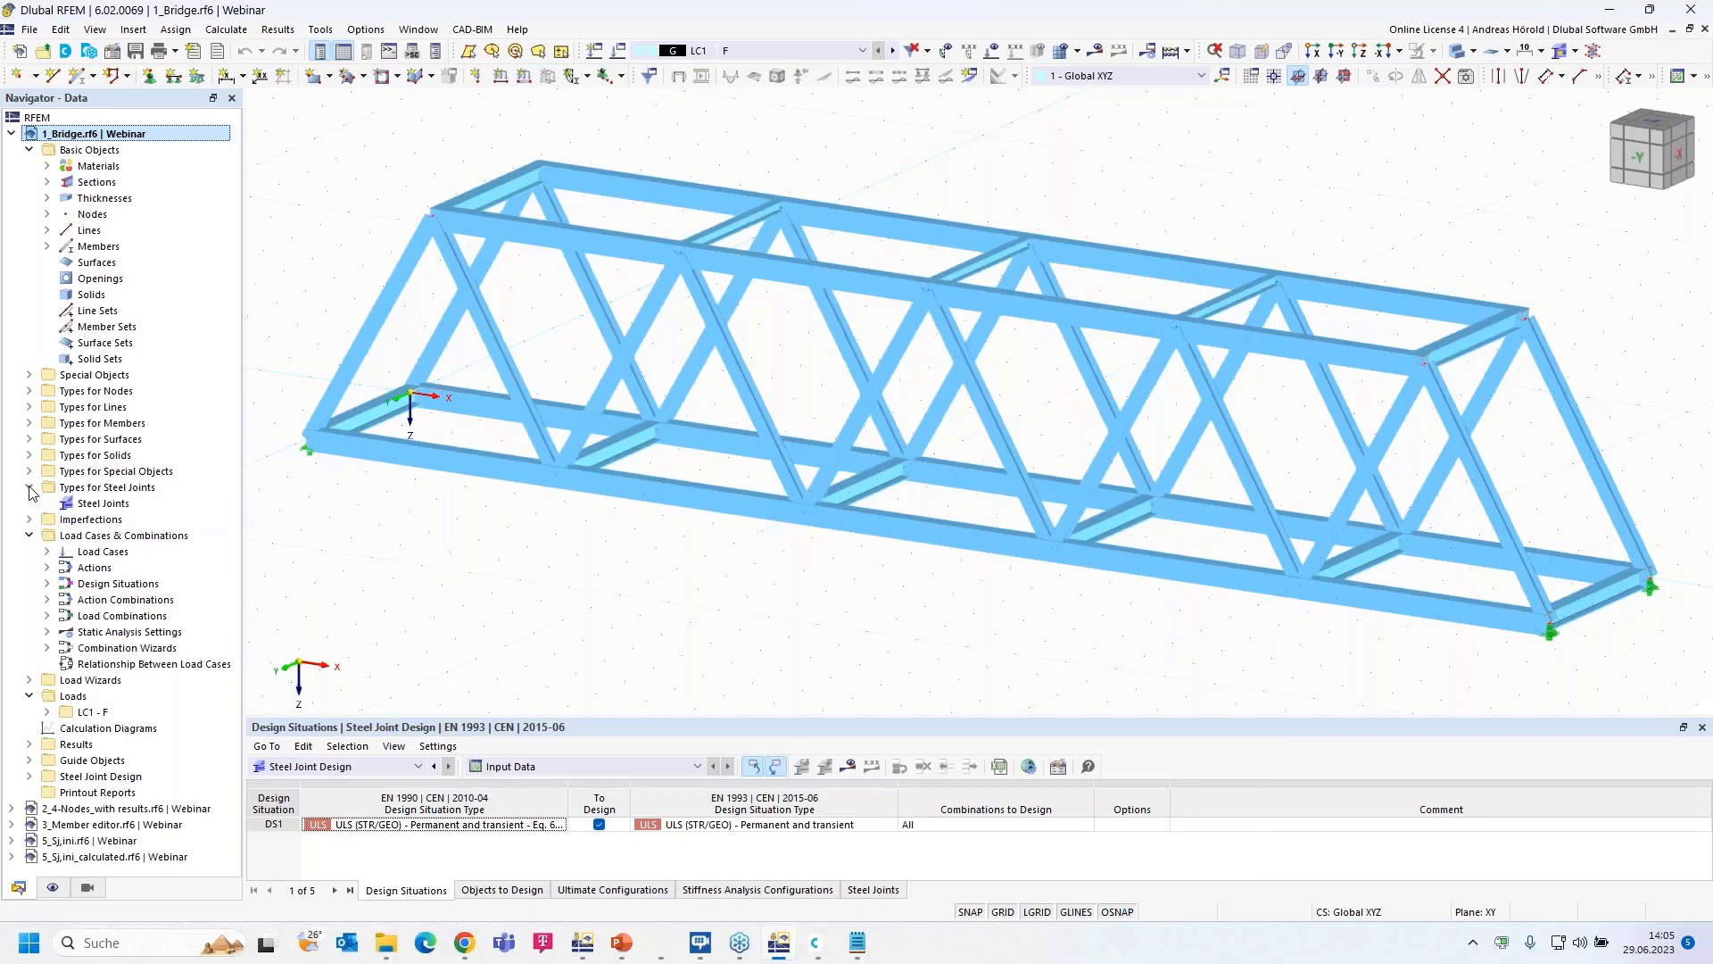
pyautogui.rightClick(112, 505)
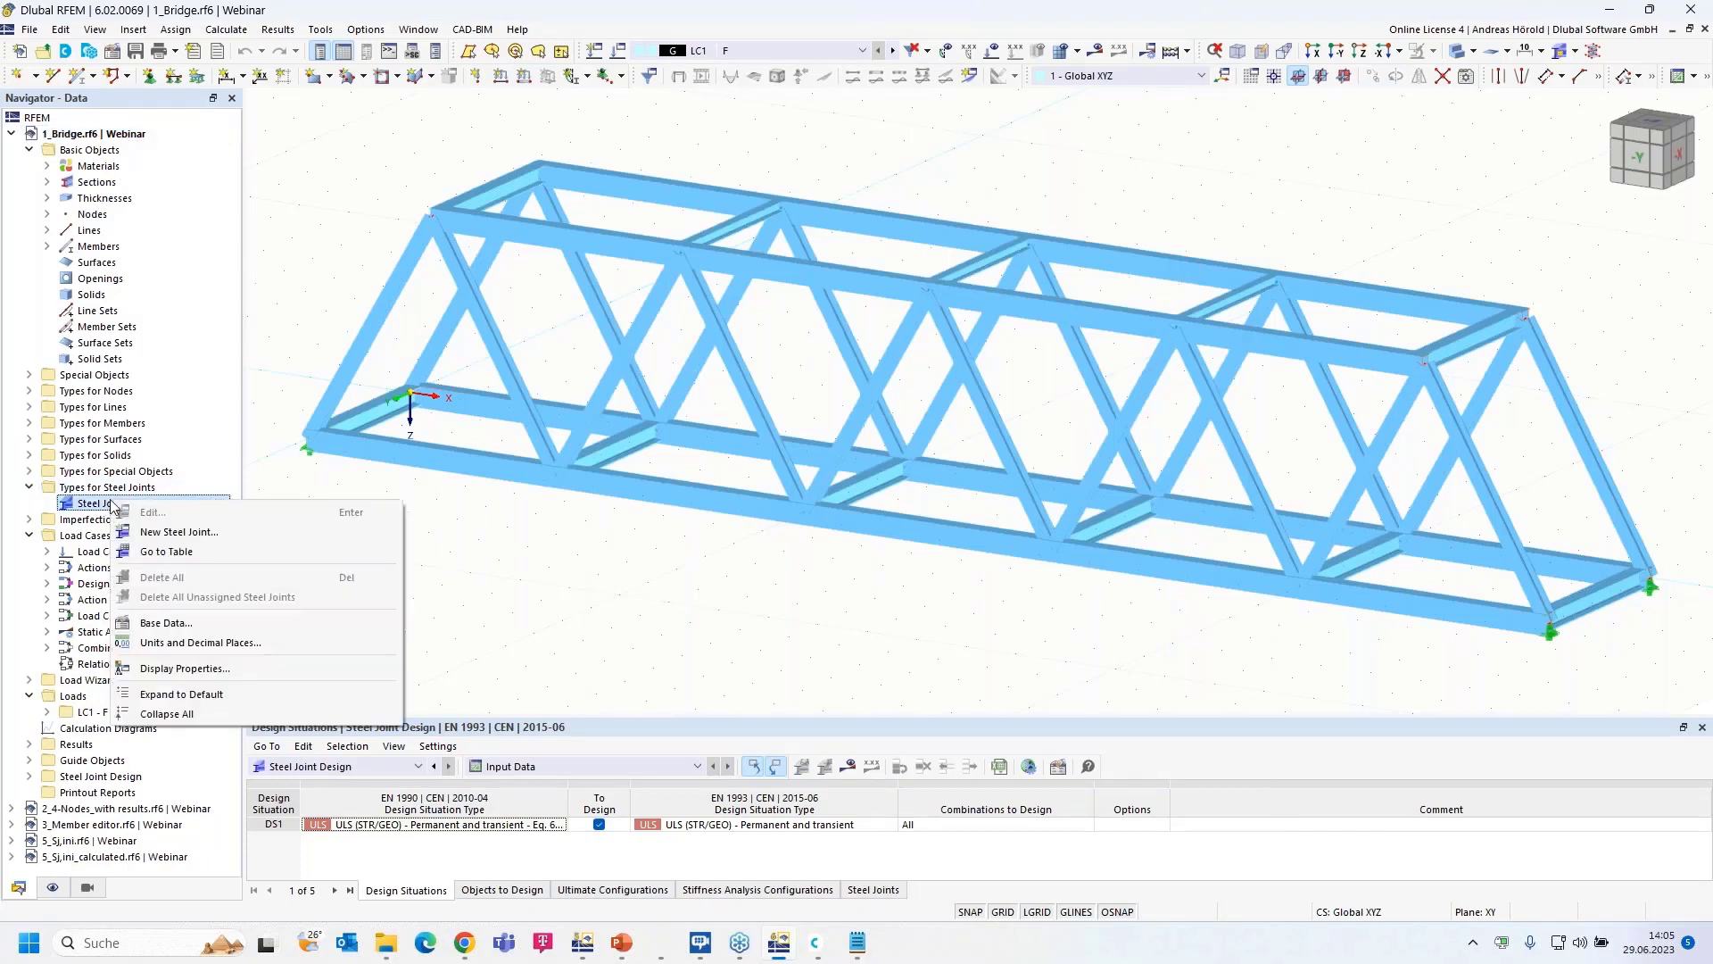
pyautogui.click(233, 532)
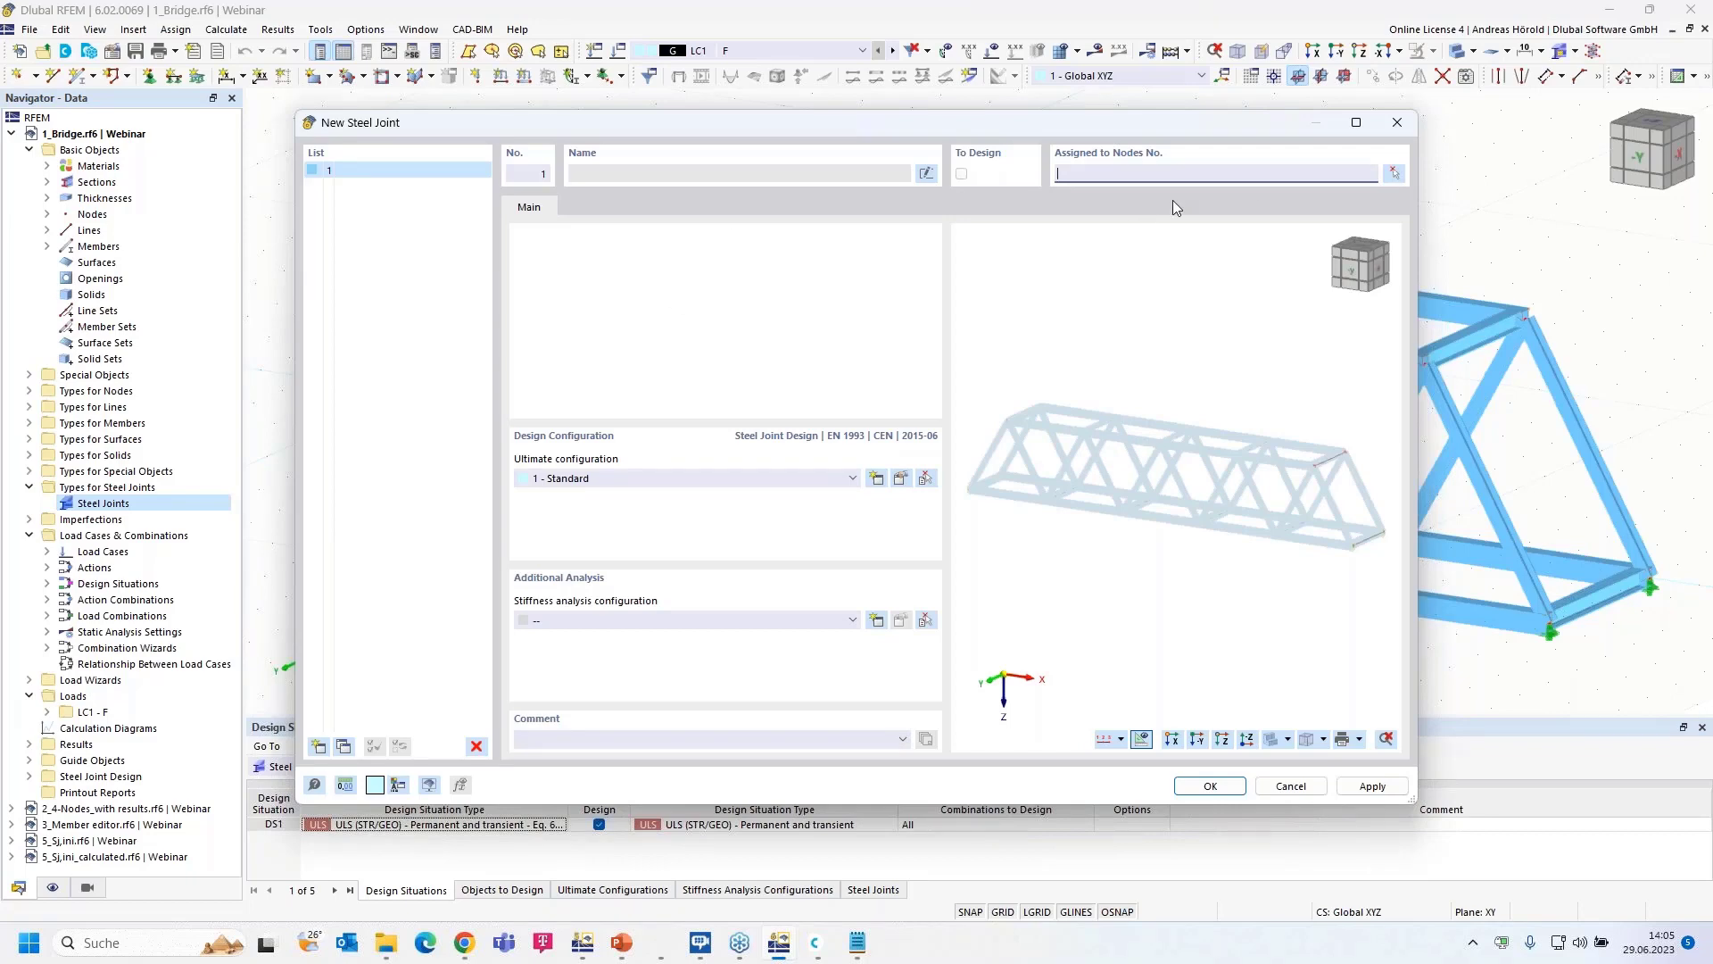
pyautogui.click(1394, 175)
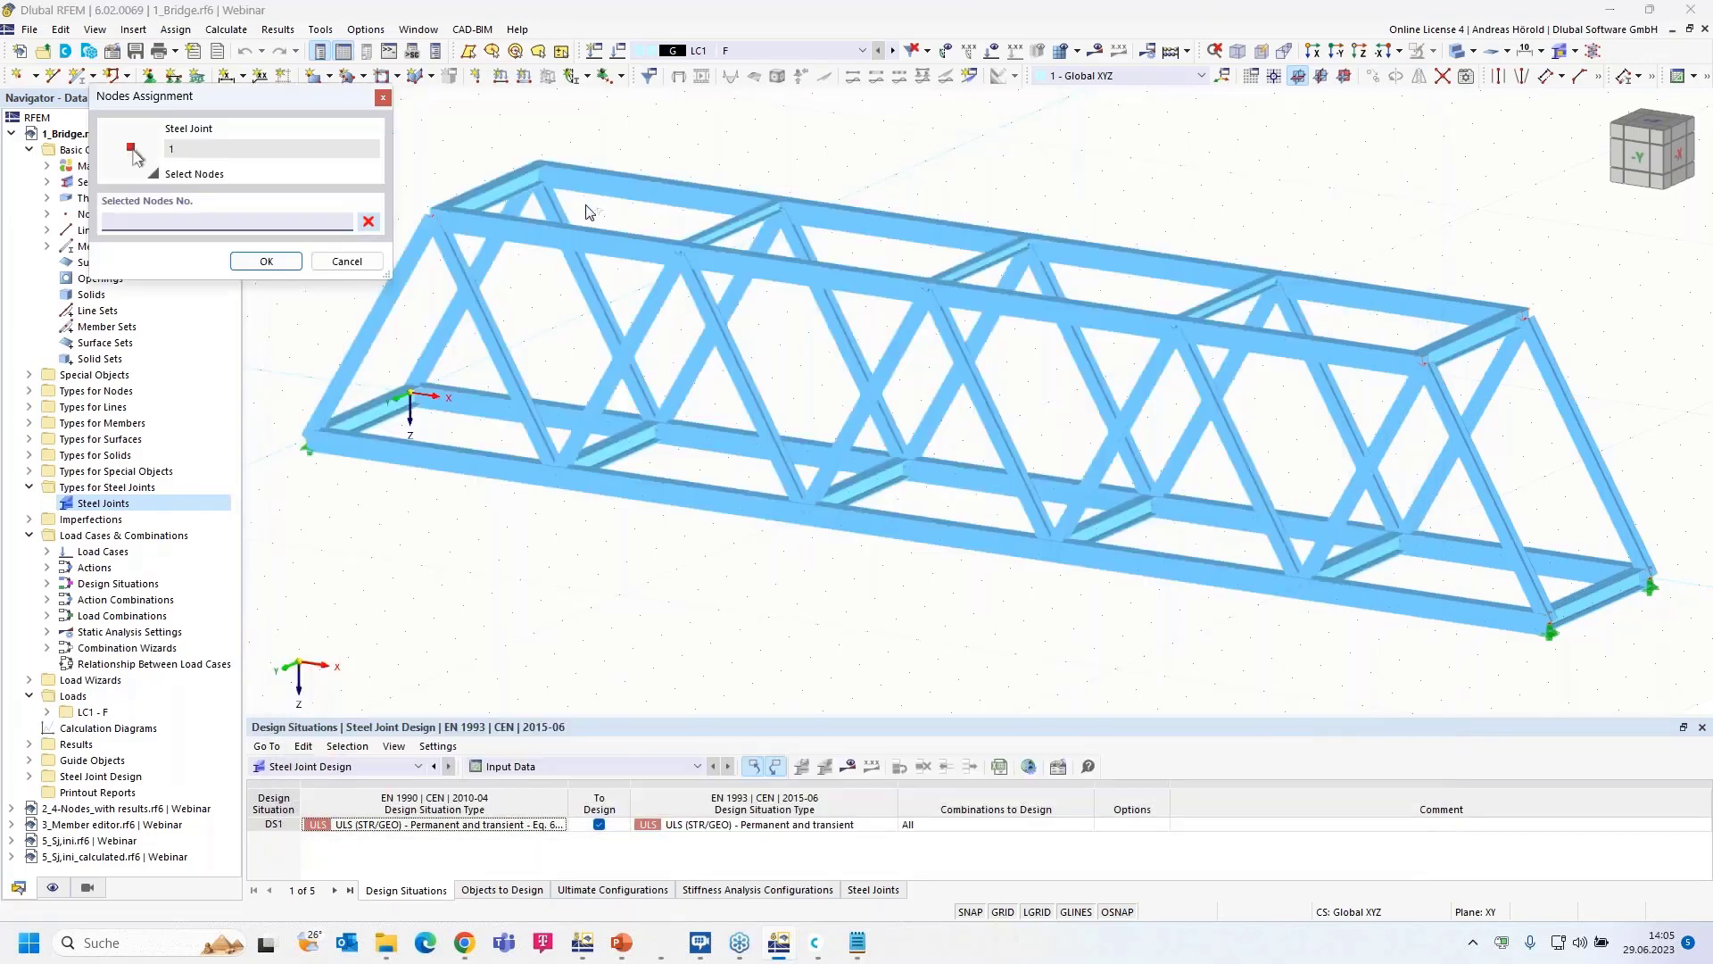
pyautogui.click(437, 218)
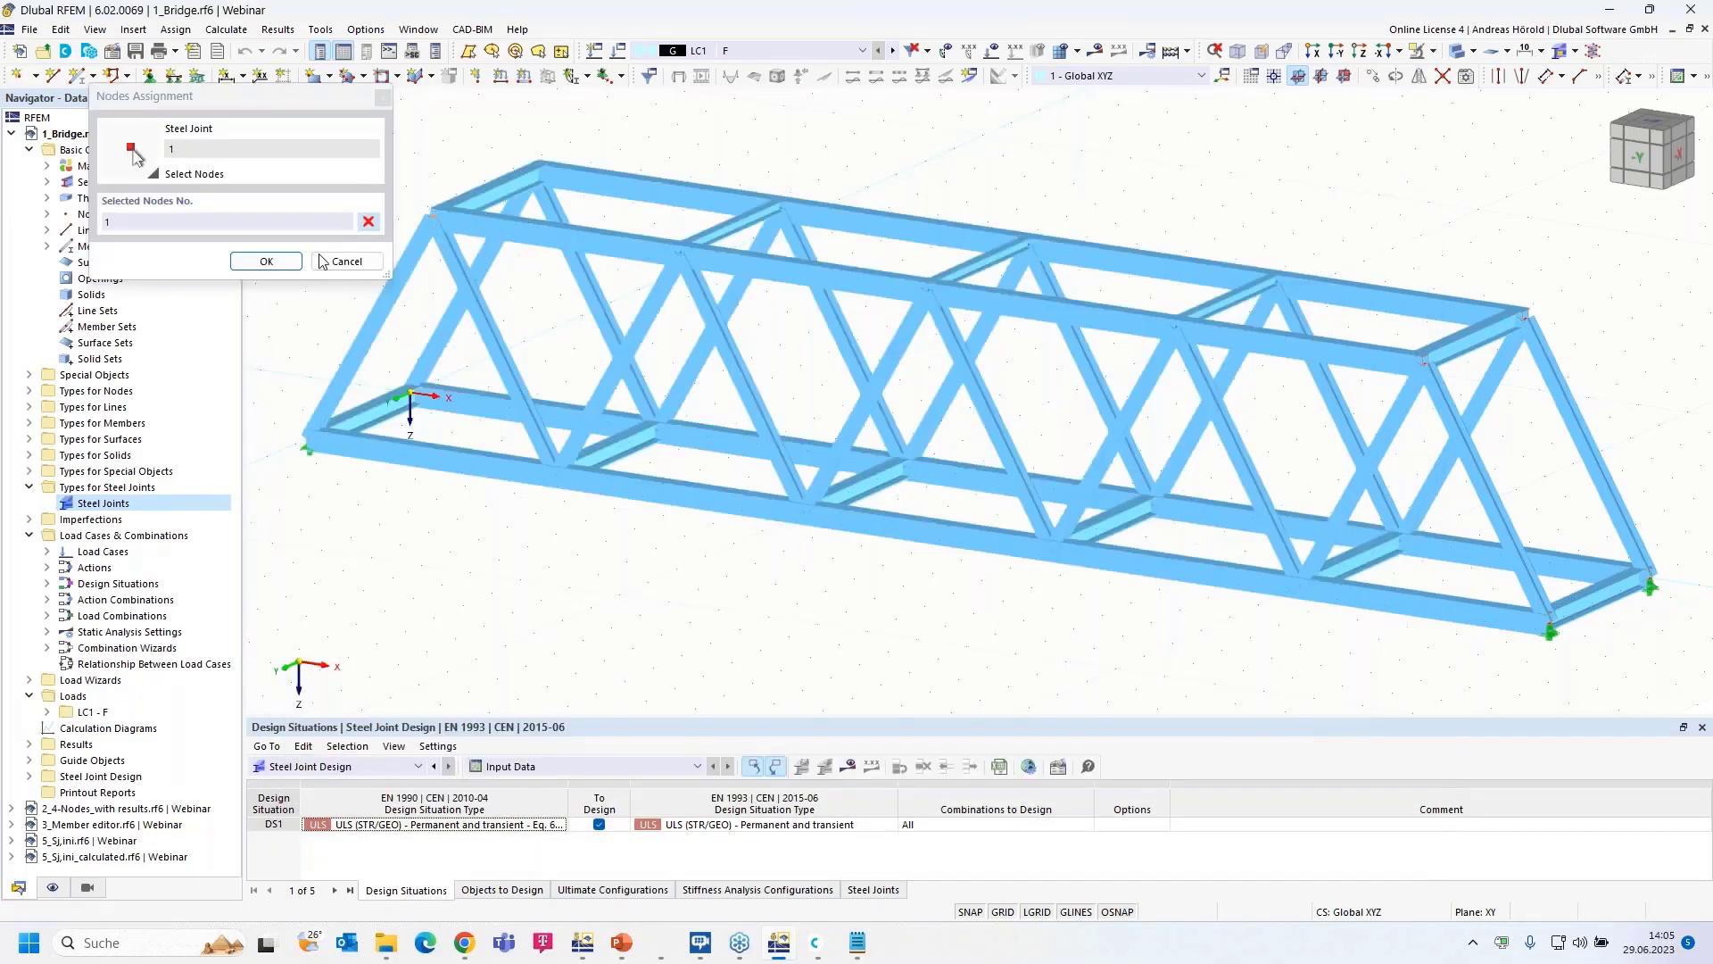
pyautogui.click(266, 261)
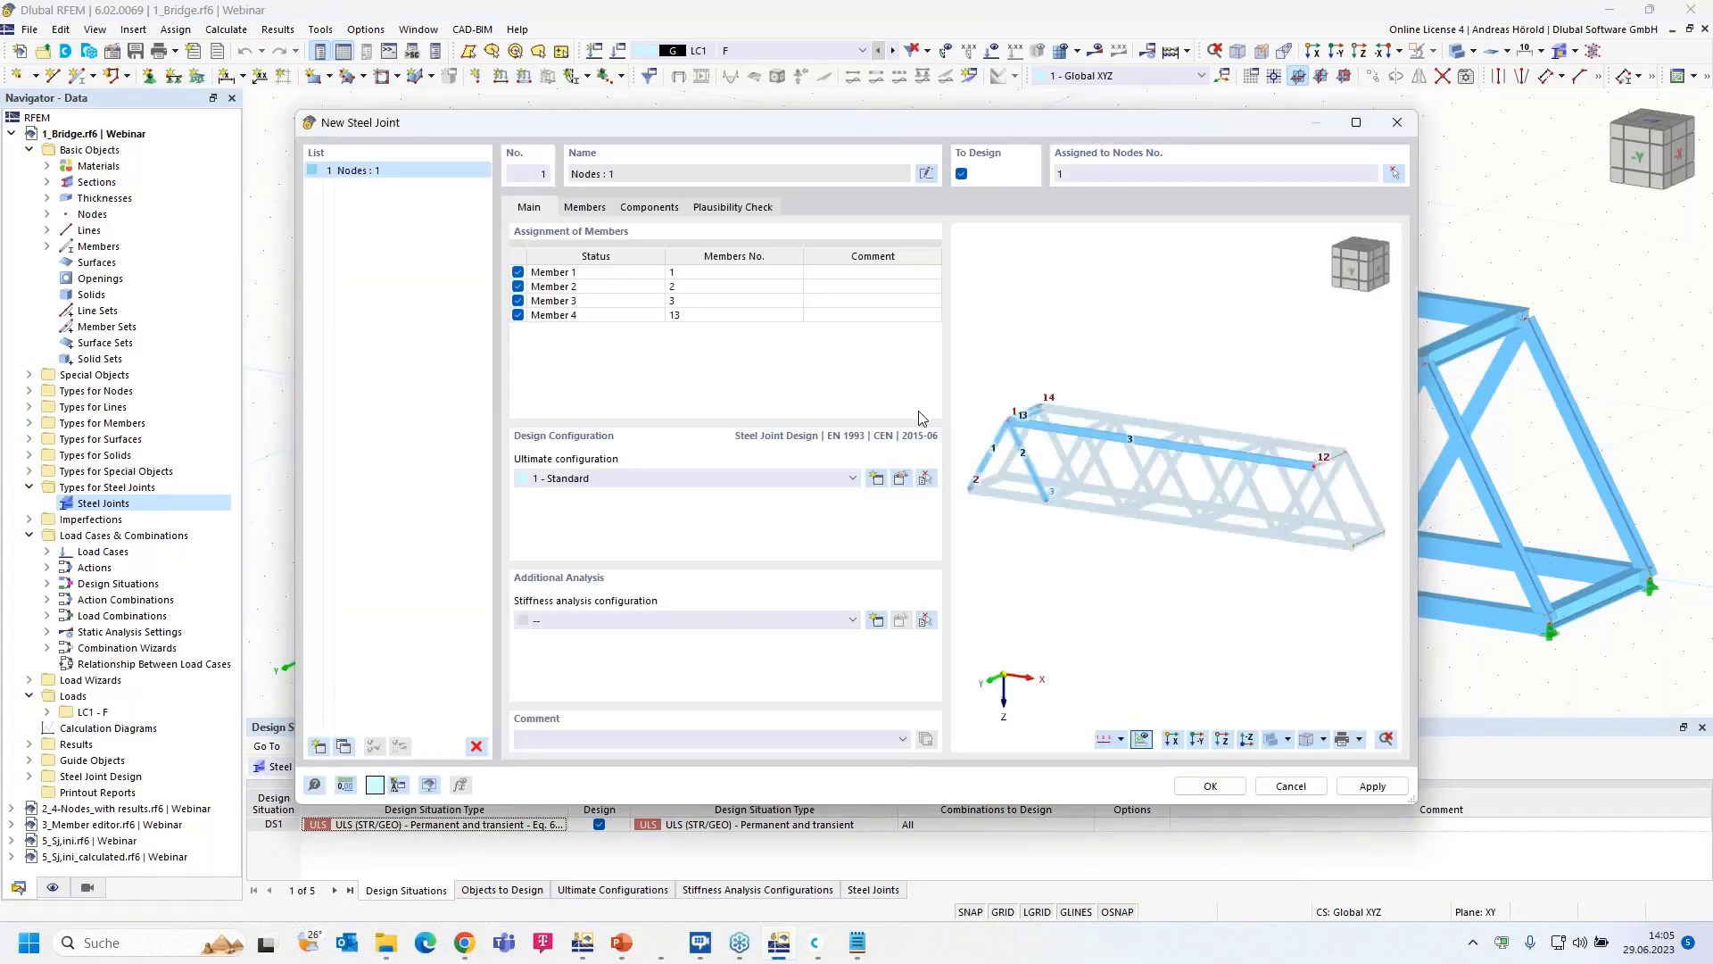
# - Pan the joint preview and identify which bridge members the four joint members are
pyautogui.scroll(4, 1024, 423)
pyautogui.moveTo(1025, 423); pyautogui.dragTo(1173, 372, button='middle')
pyautogui.scroll(3, 1164, 394)
pyautogui.scroll(2, 1132, 364)
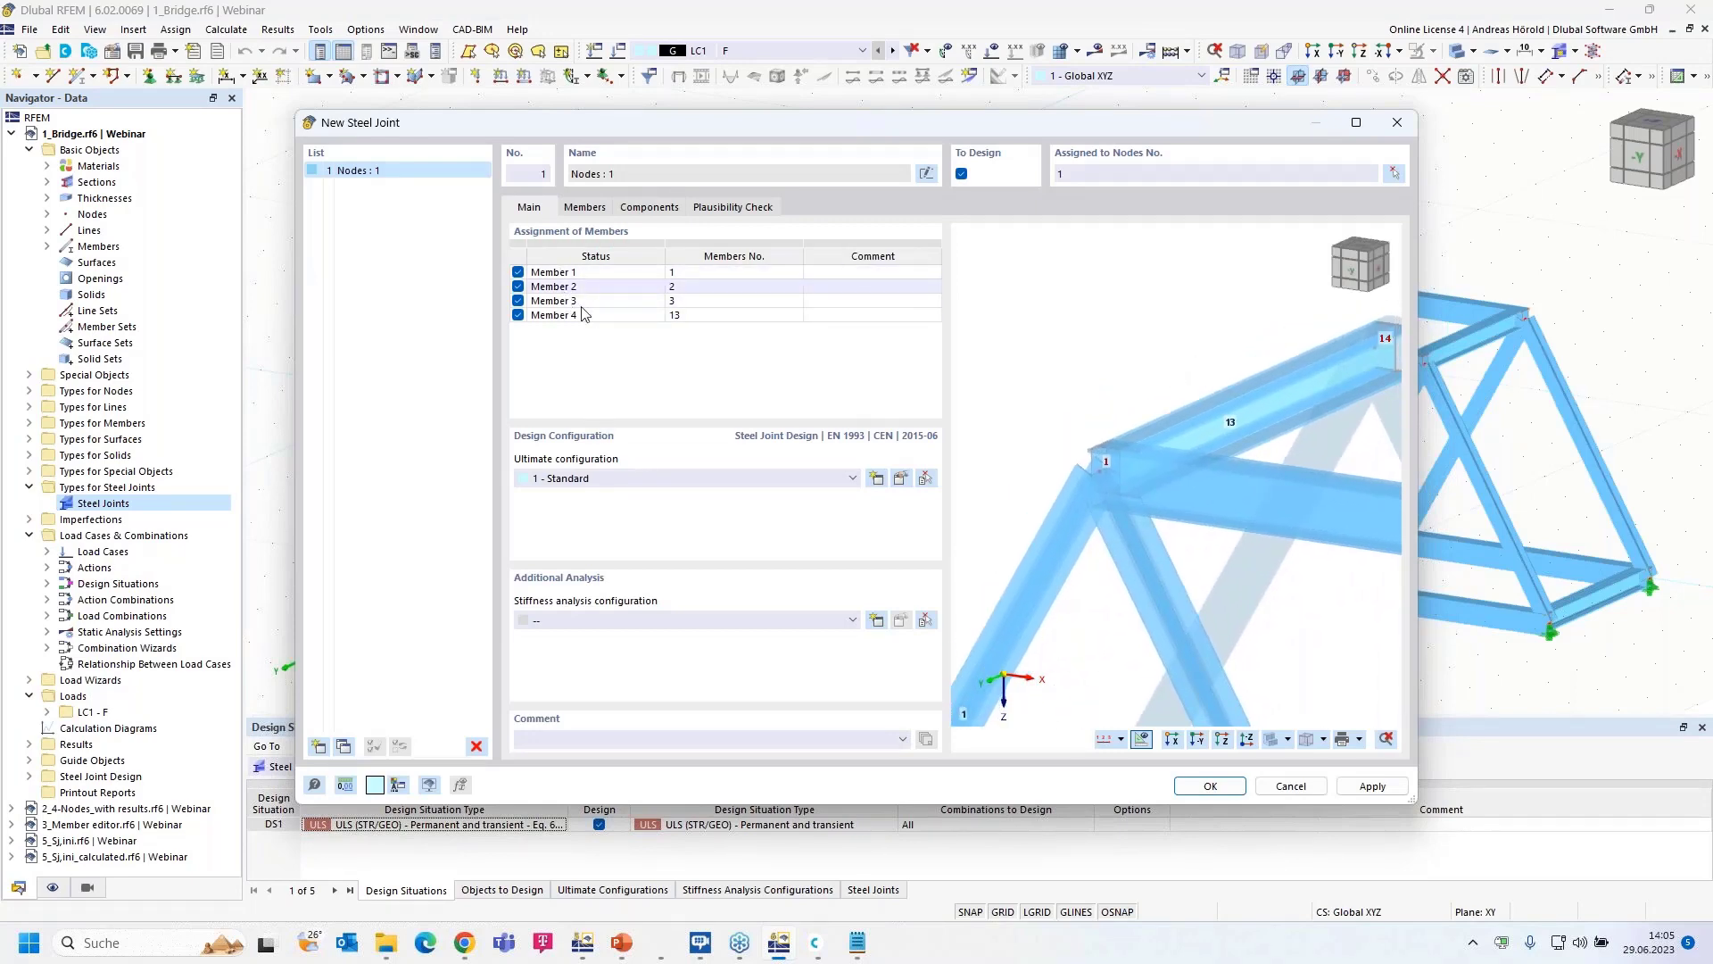
pyautogui.click(597, 278)
pyautogui.click(599, 286)
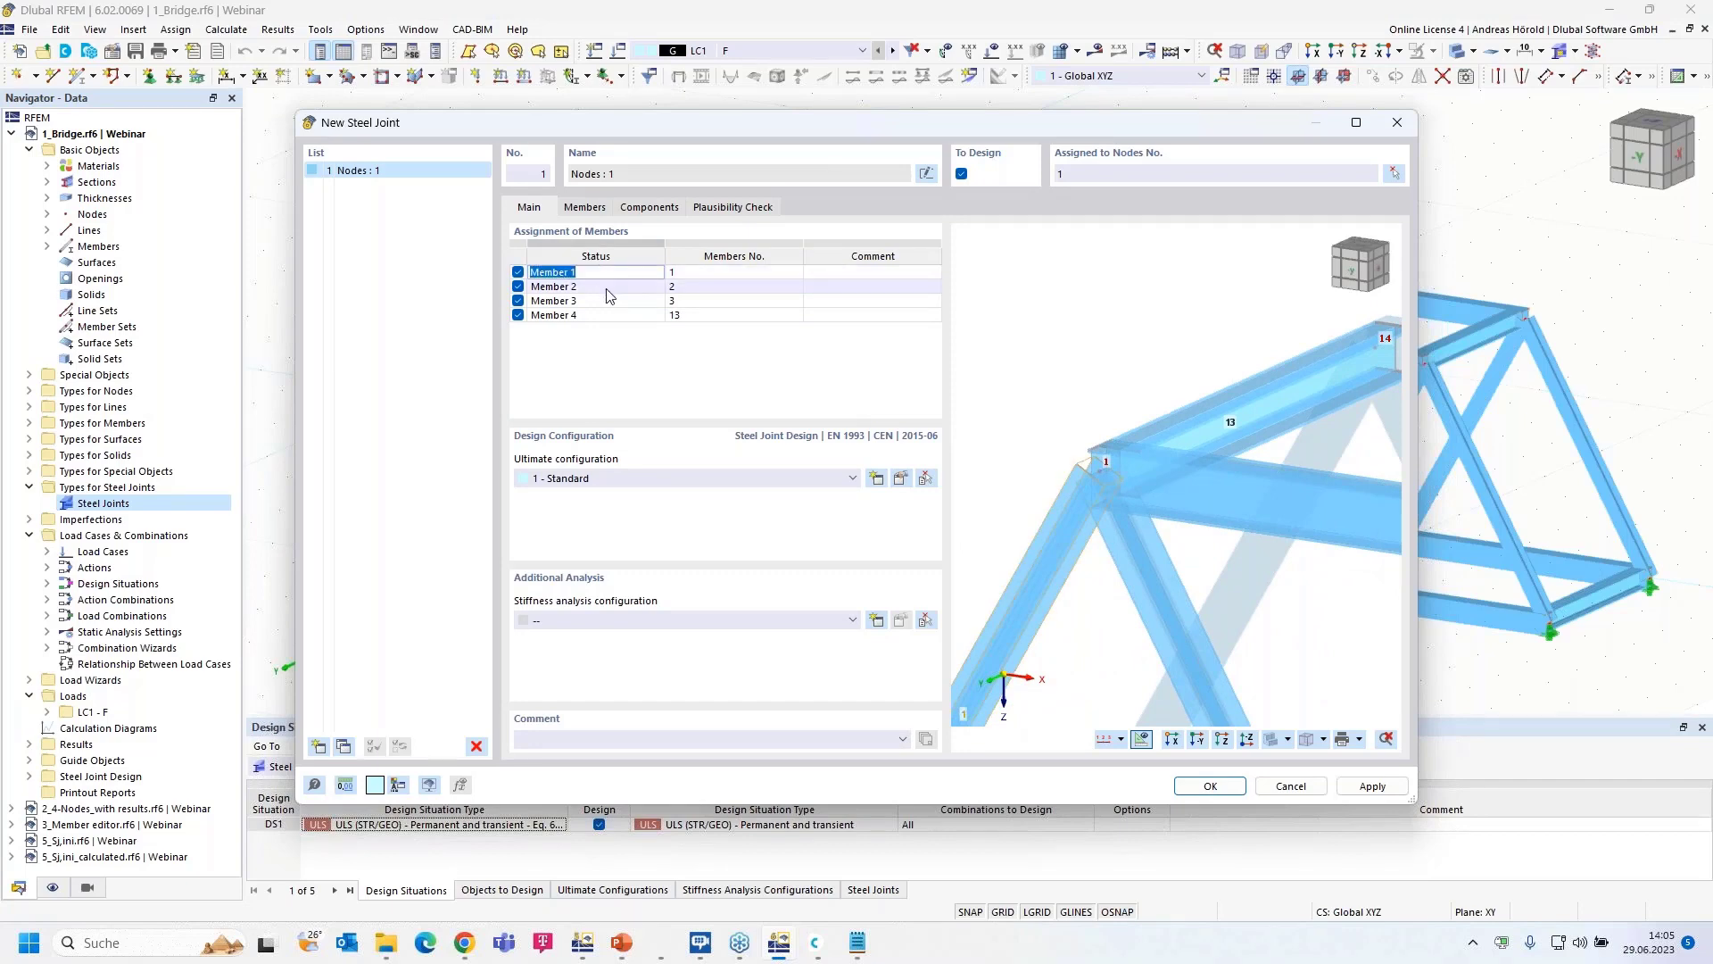
pyautogui.click(606, 287)
pyautogui.click(606, 301)
pyautogui.click(607, 301)
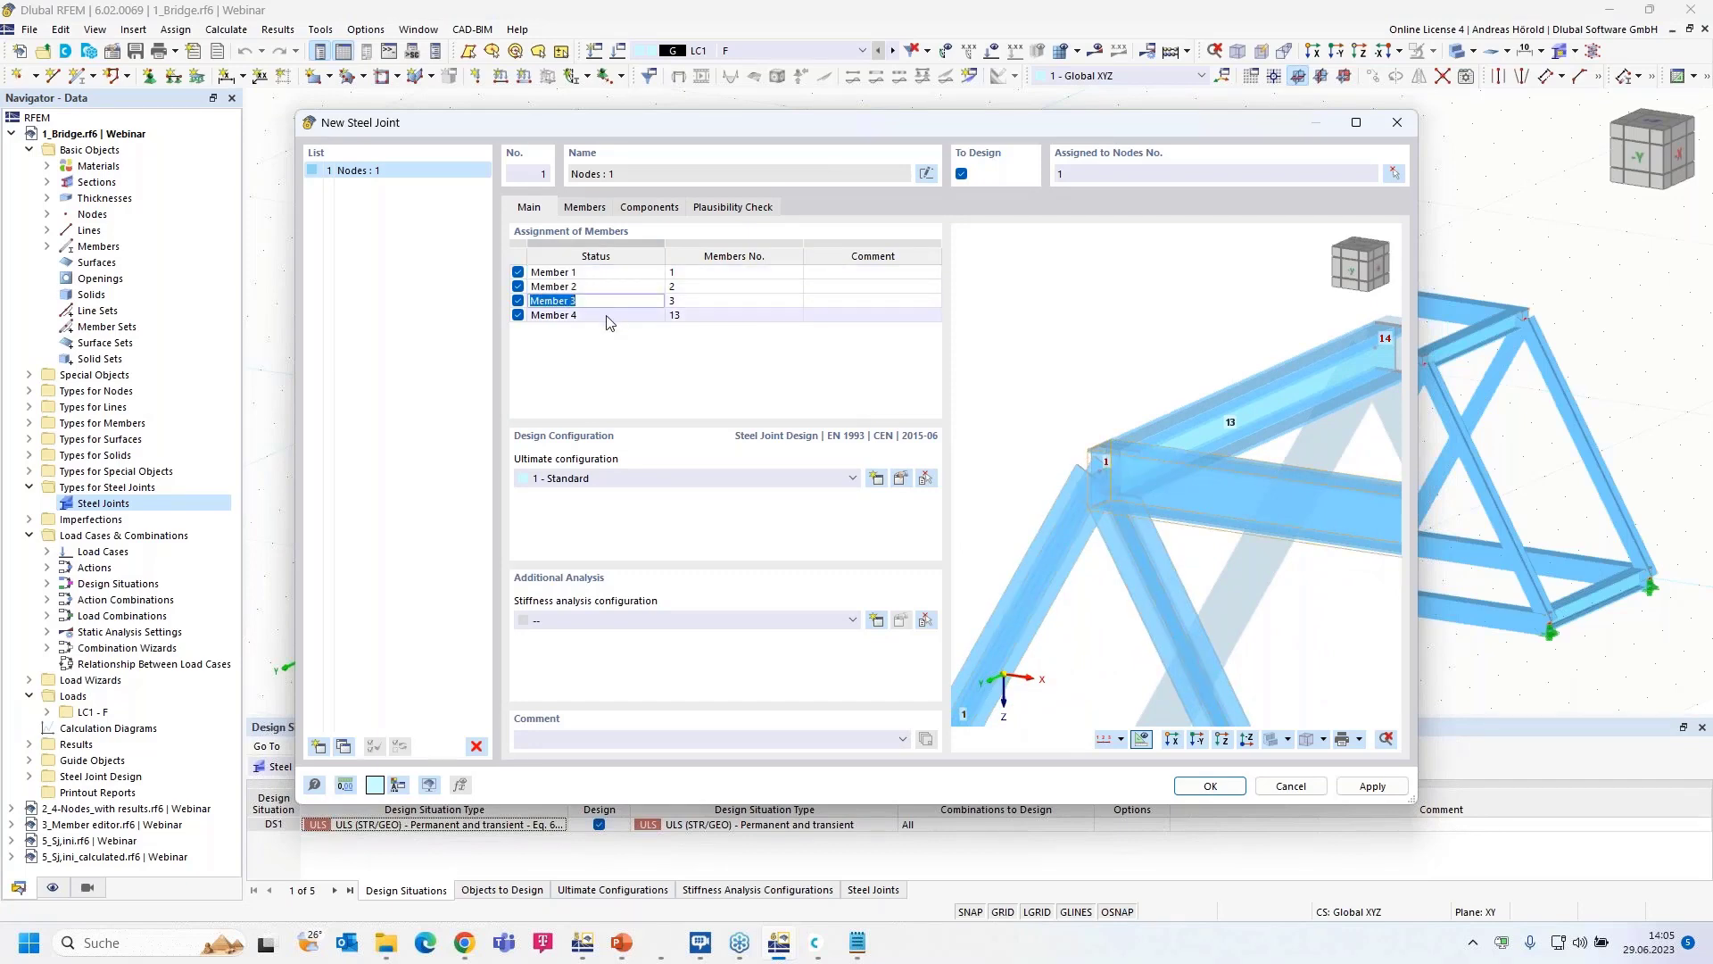
pyautogui.doubleClick(607, 316)
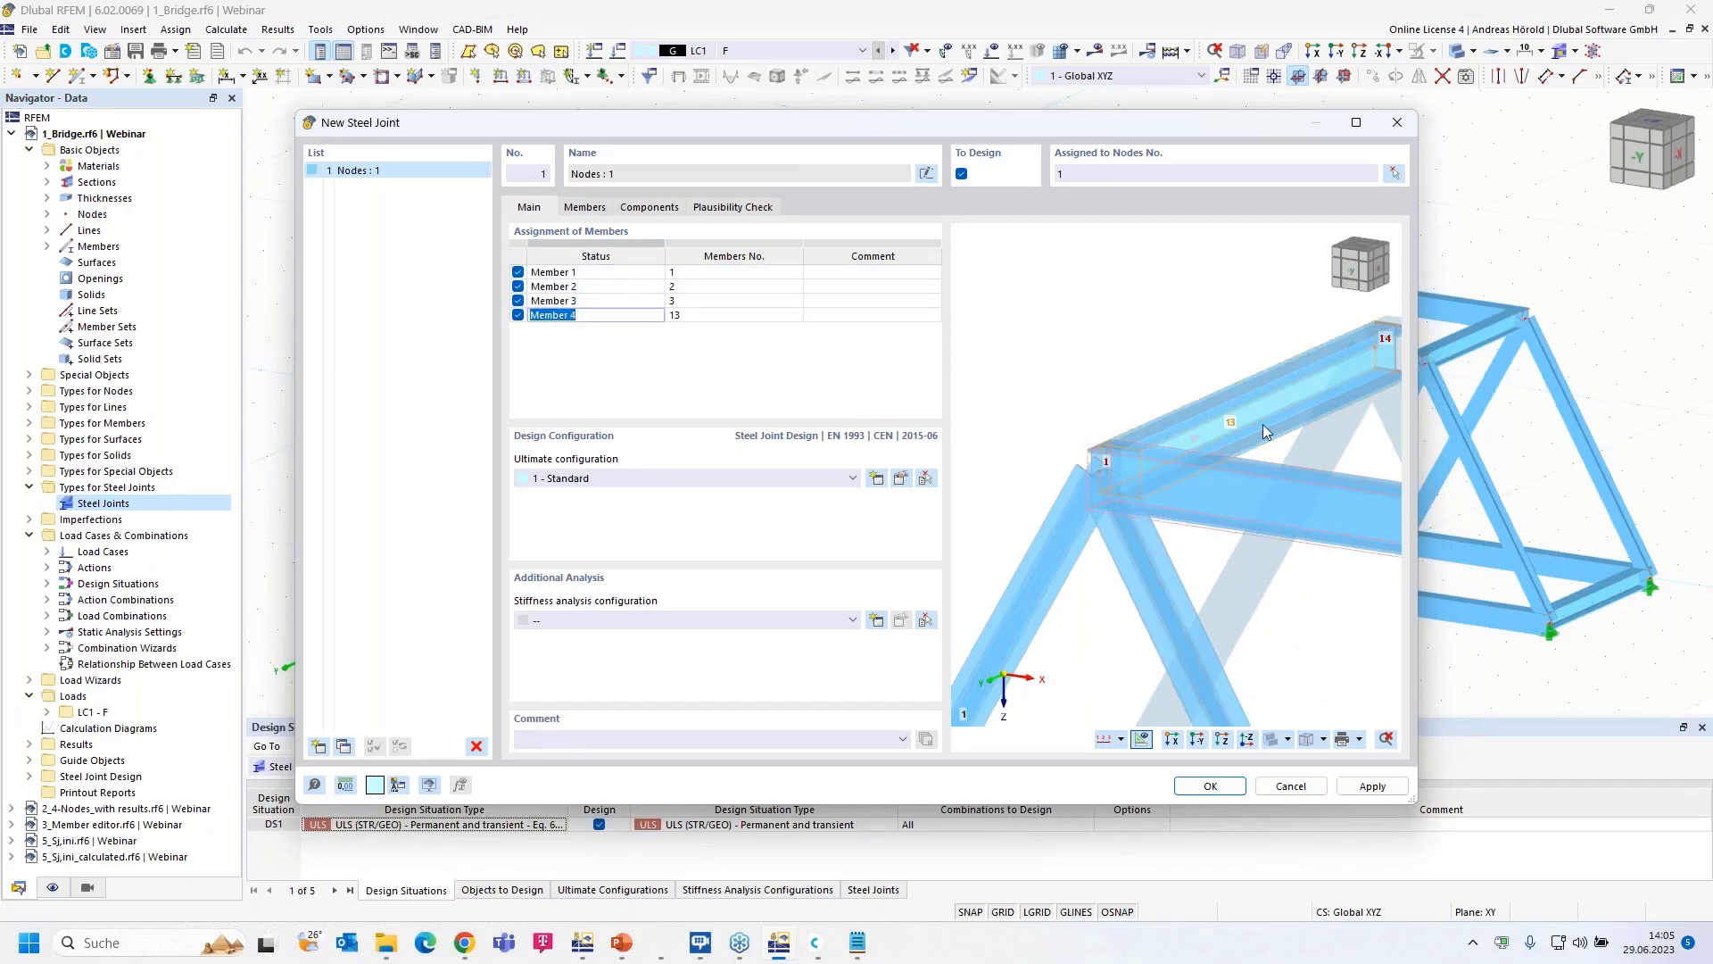
# - Rename Member 1 and Member 2 to Dia 1 and Dia 2
pyautogui.doubleClick(614, 272)
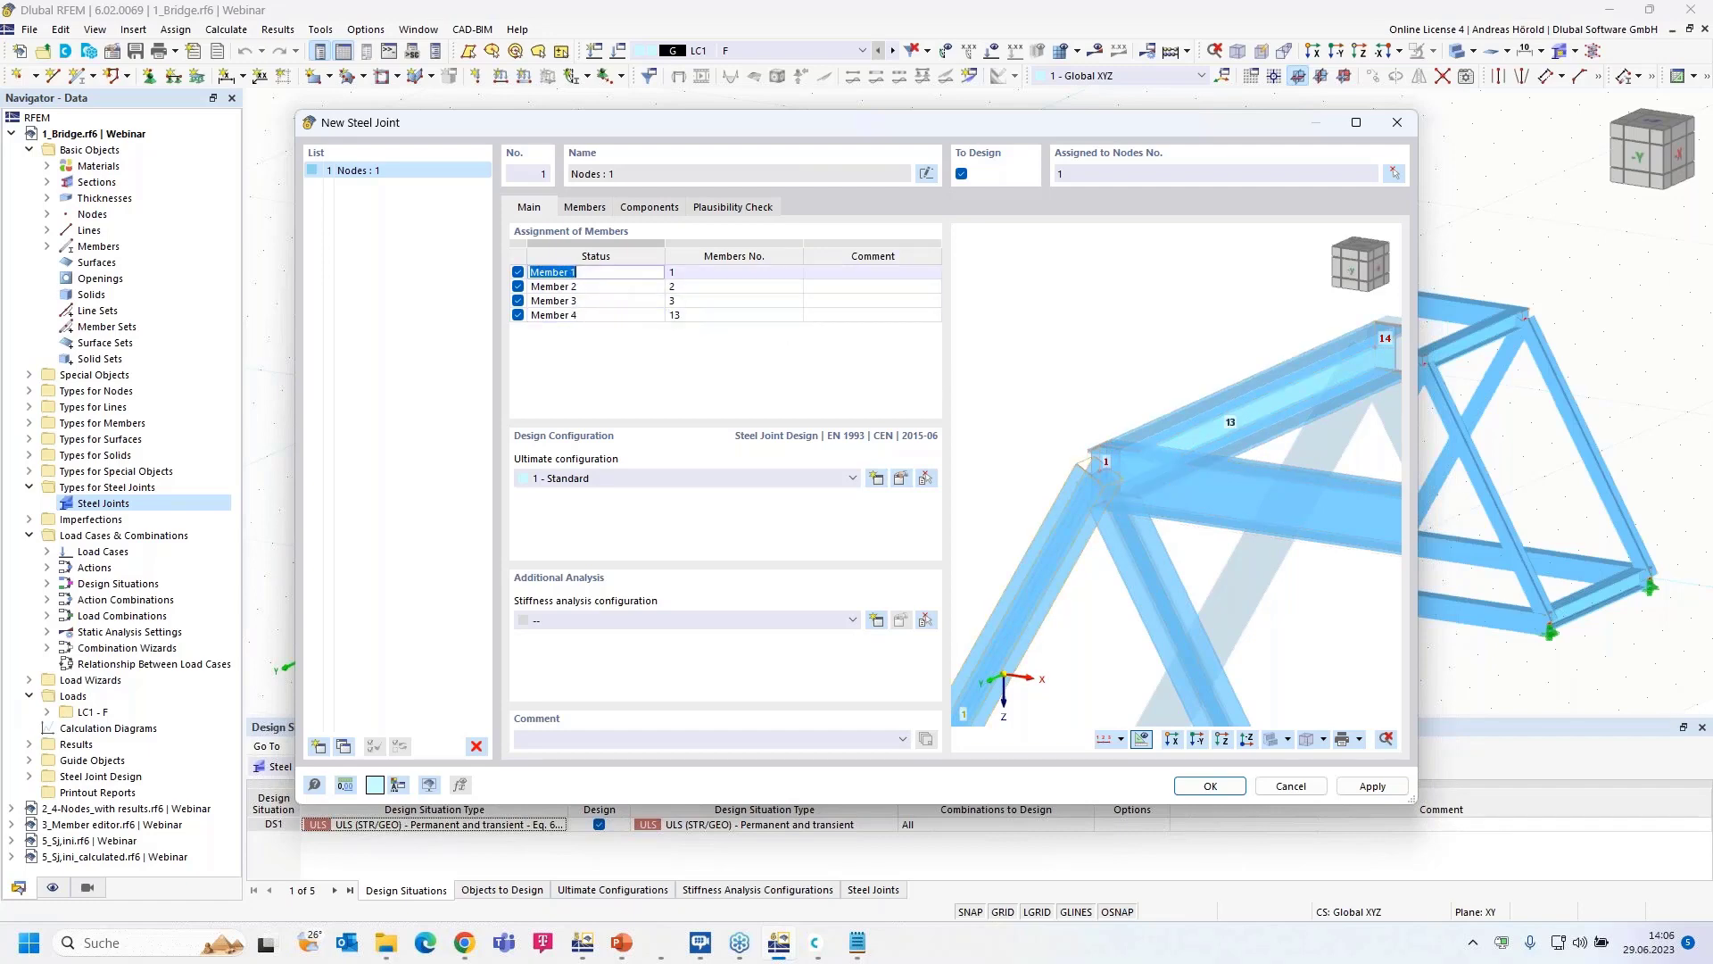
pyautogui.click(571, 273)
pyautogui.doubleClick(547, 272)
pyautogui.write('Dia')
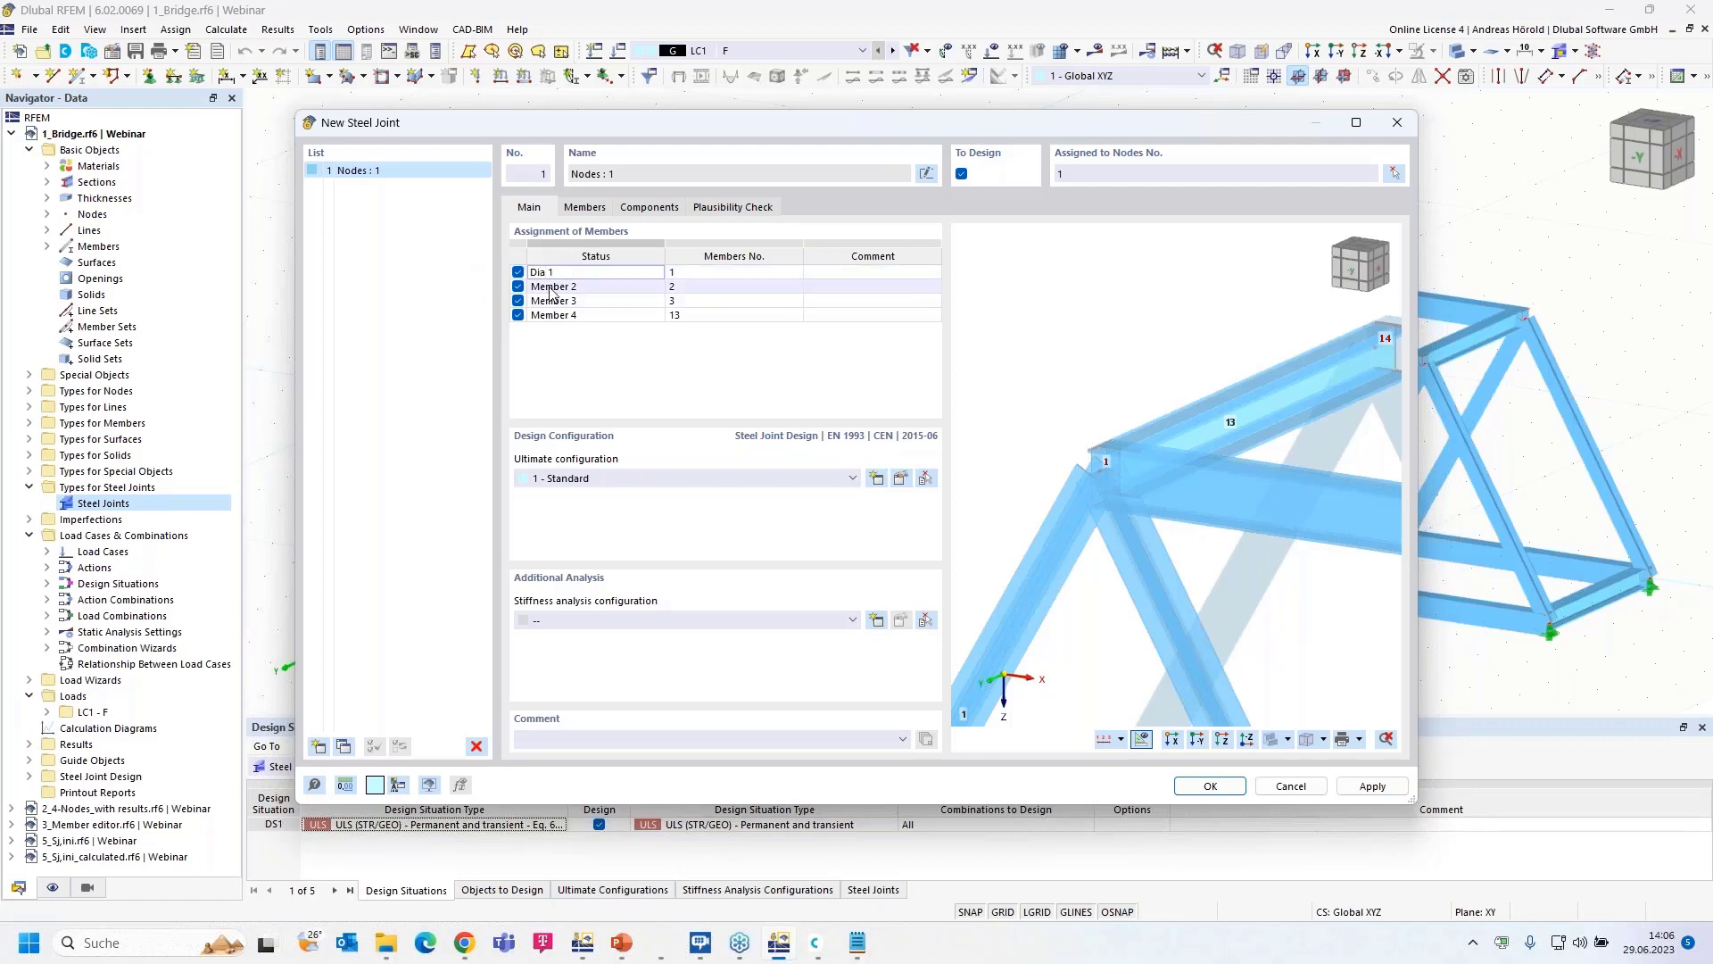
pyautogui.click(550, 287)
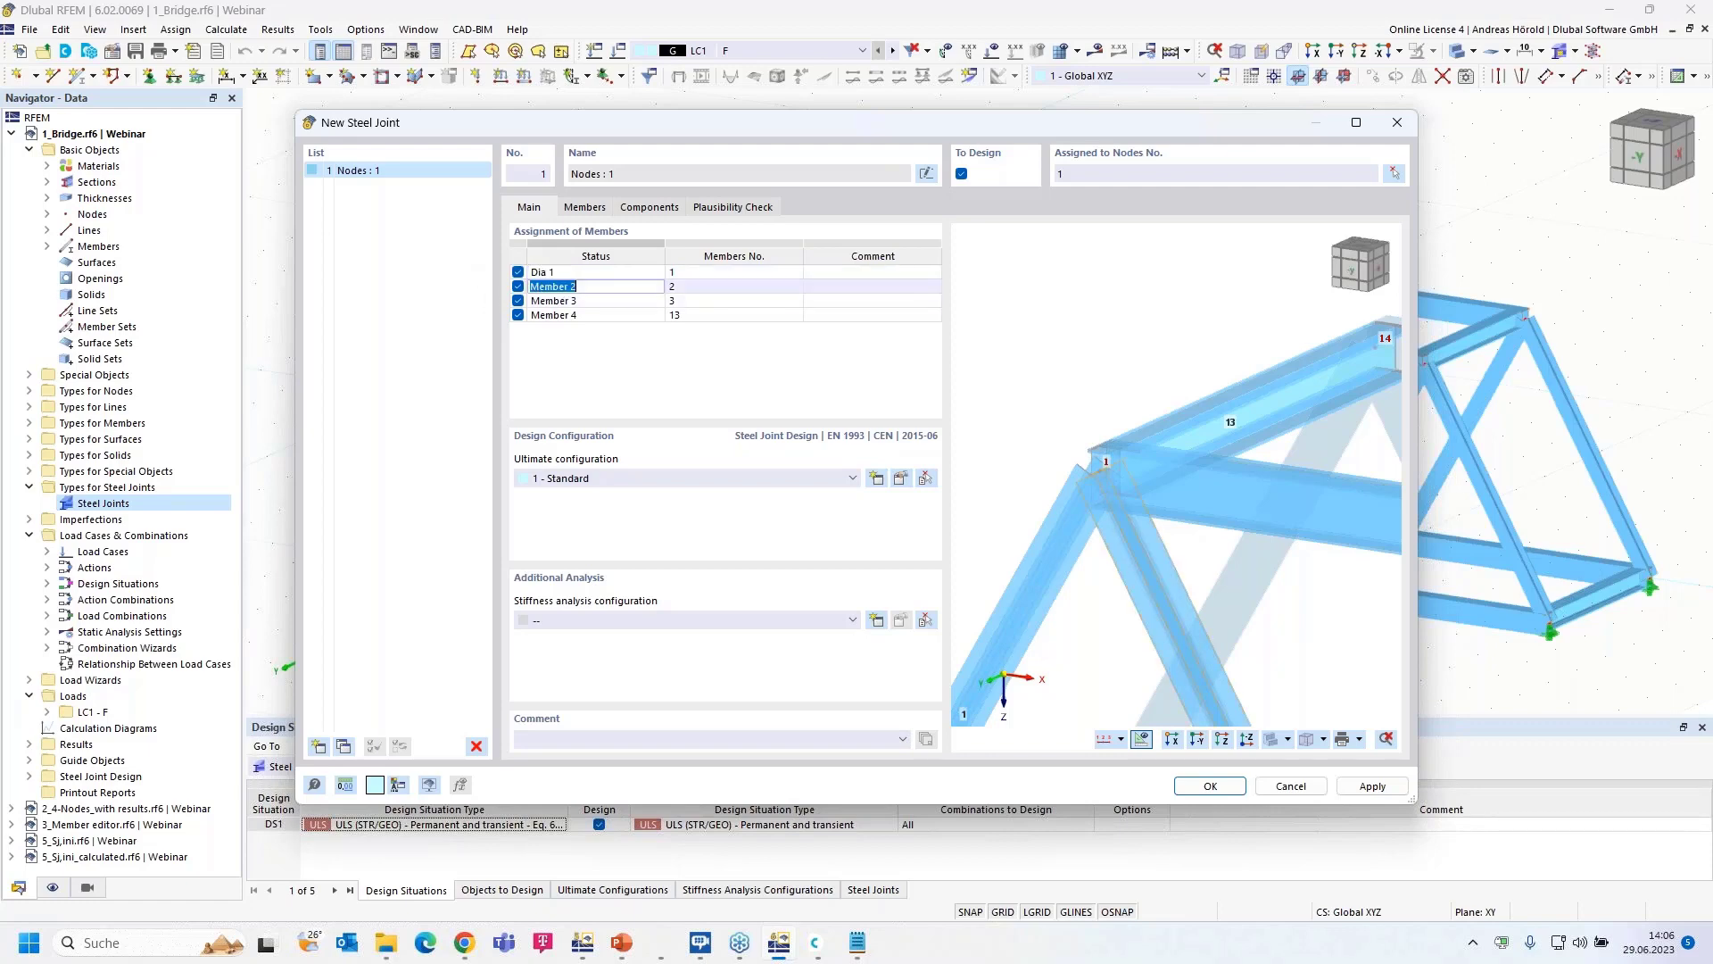
pyautogui.moveTo(566, 285); pyautogui.dragTo(516, 291)
pyautogui.click(544, 287)
pyautogui.click(544, 286)
pyautogui.doubleClick(544, 286)
pyautogui.write('Dia')
# - Rename member 3 to Hor and member 13 to Cross
pyautogui.click(533, 300)
pyautogui.click(579, 302)
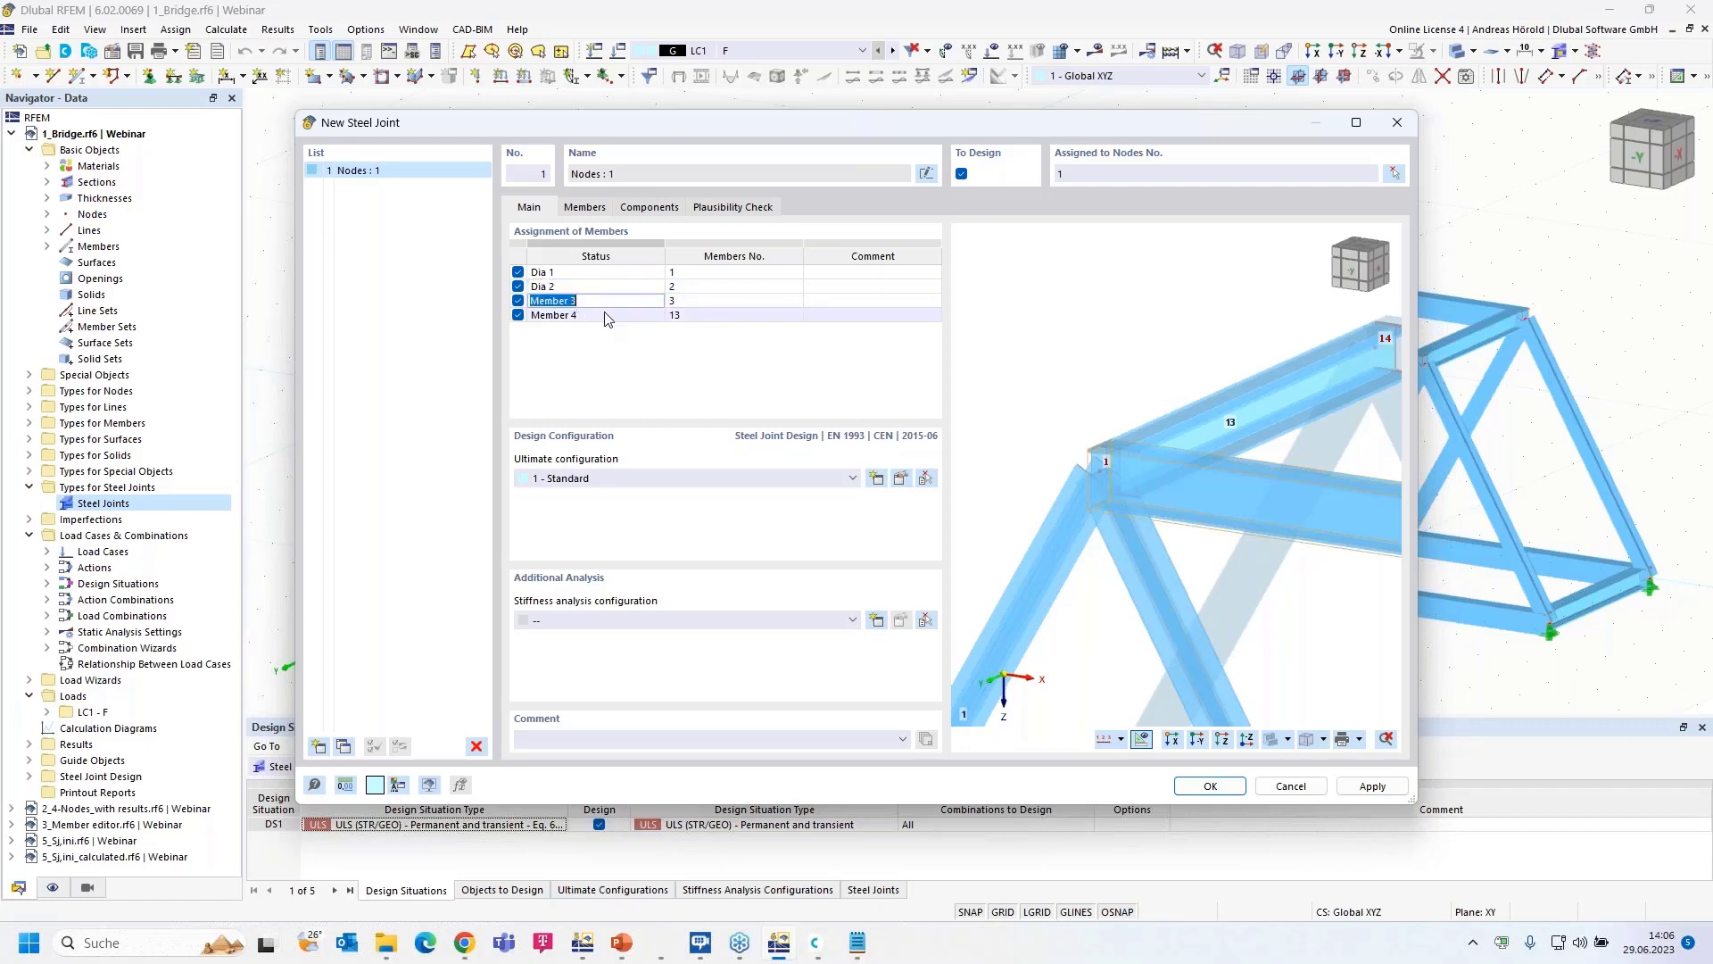
pyautogui.write('Hor')
pyautogui.click(587, 318)
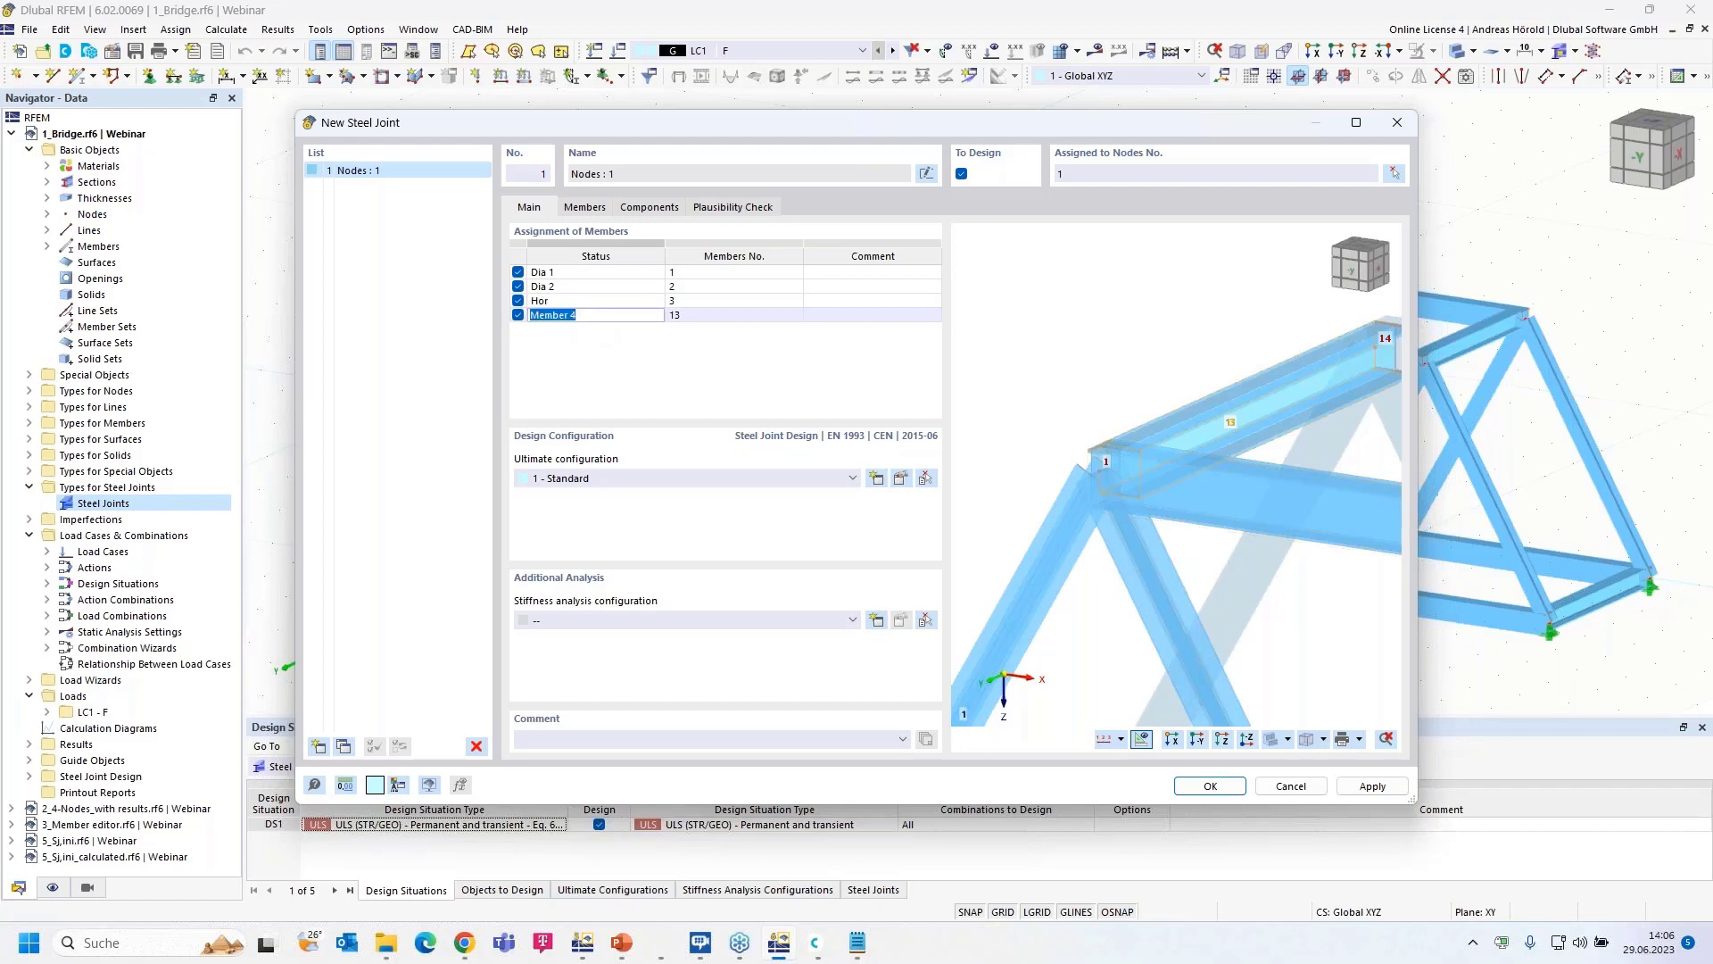
pyautogui.write('Cross')
pyautogui.click(600, 347)
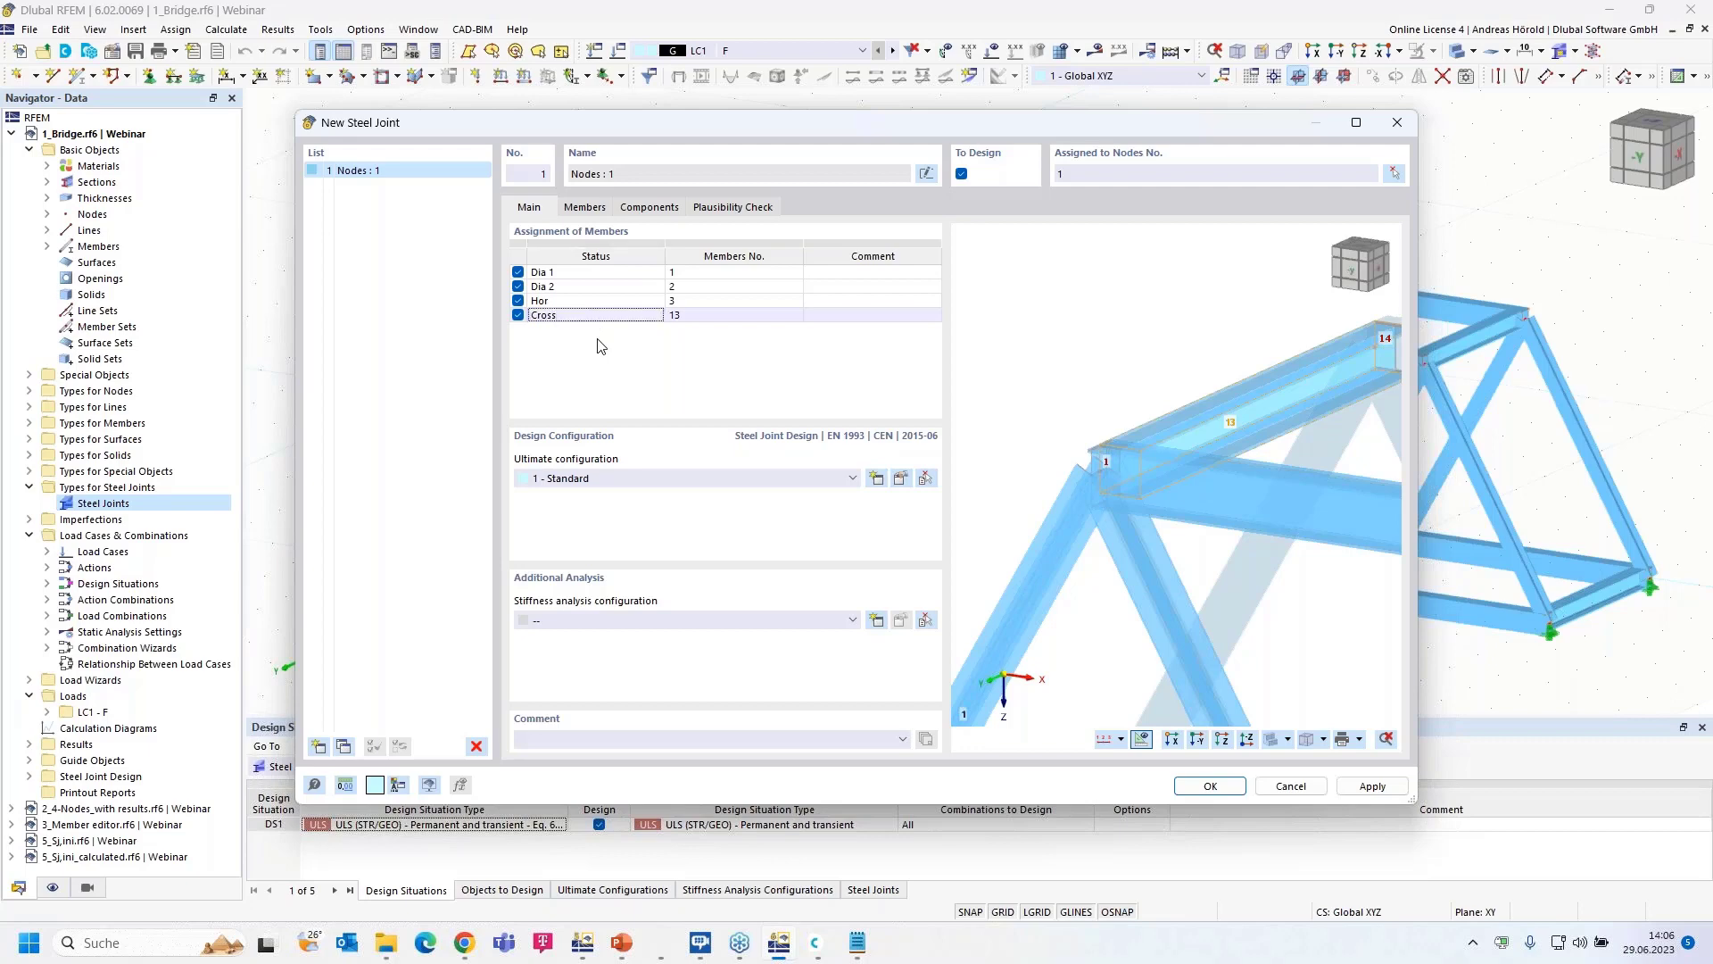
# - Review the joint's Members settings with the preview centred on the node 1 connection
pyautogui.click(587, 208)
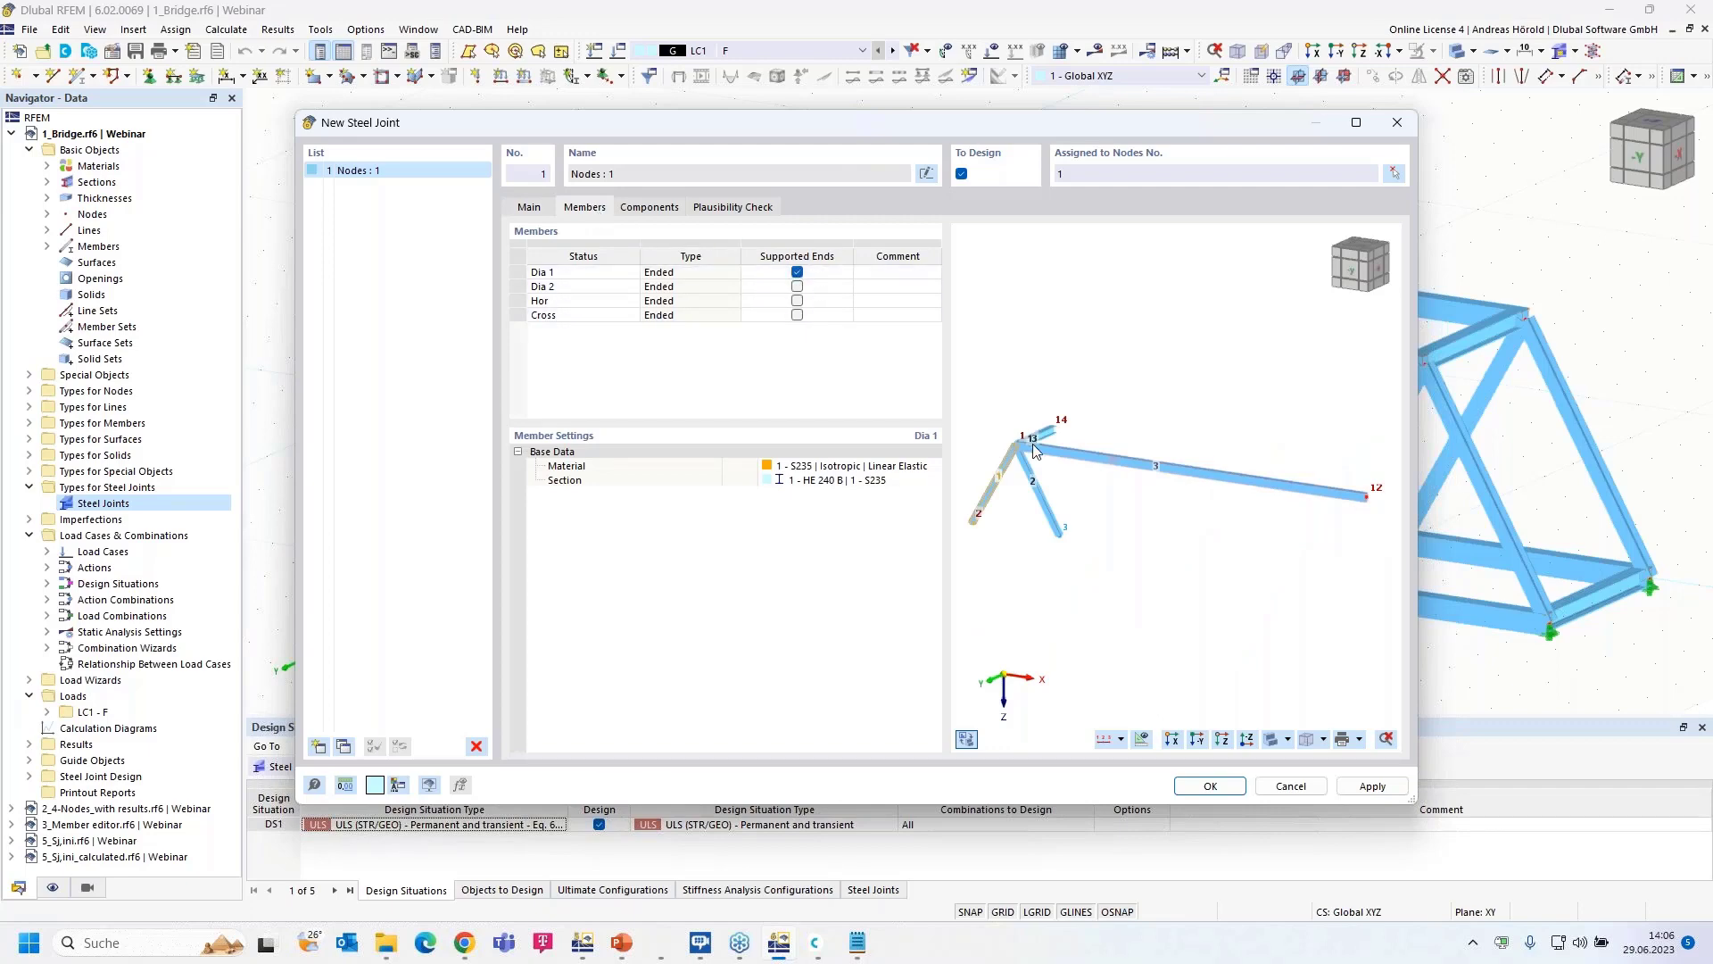
pyautogui.scroll(2, 1039, 453)
pyautogui.scroll(4, 1041, 452)
pyautogui.moveTo(1044, 452); pyautogui.dragTo(1365, 444, button='middle')
pyautogui.scroll(1, 1229, 451)
pyautogui.moveTo(1230, 451); pyautogui.dragTo(1062, 435, button='middle')
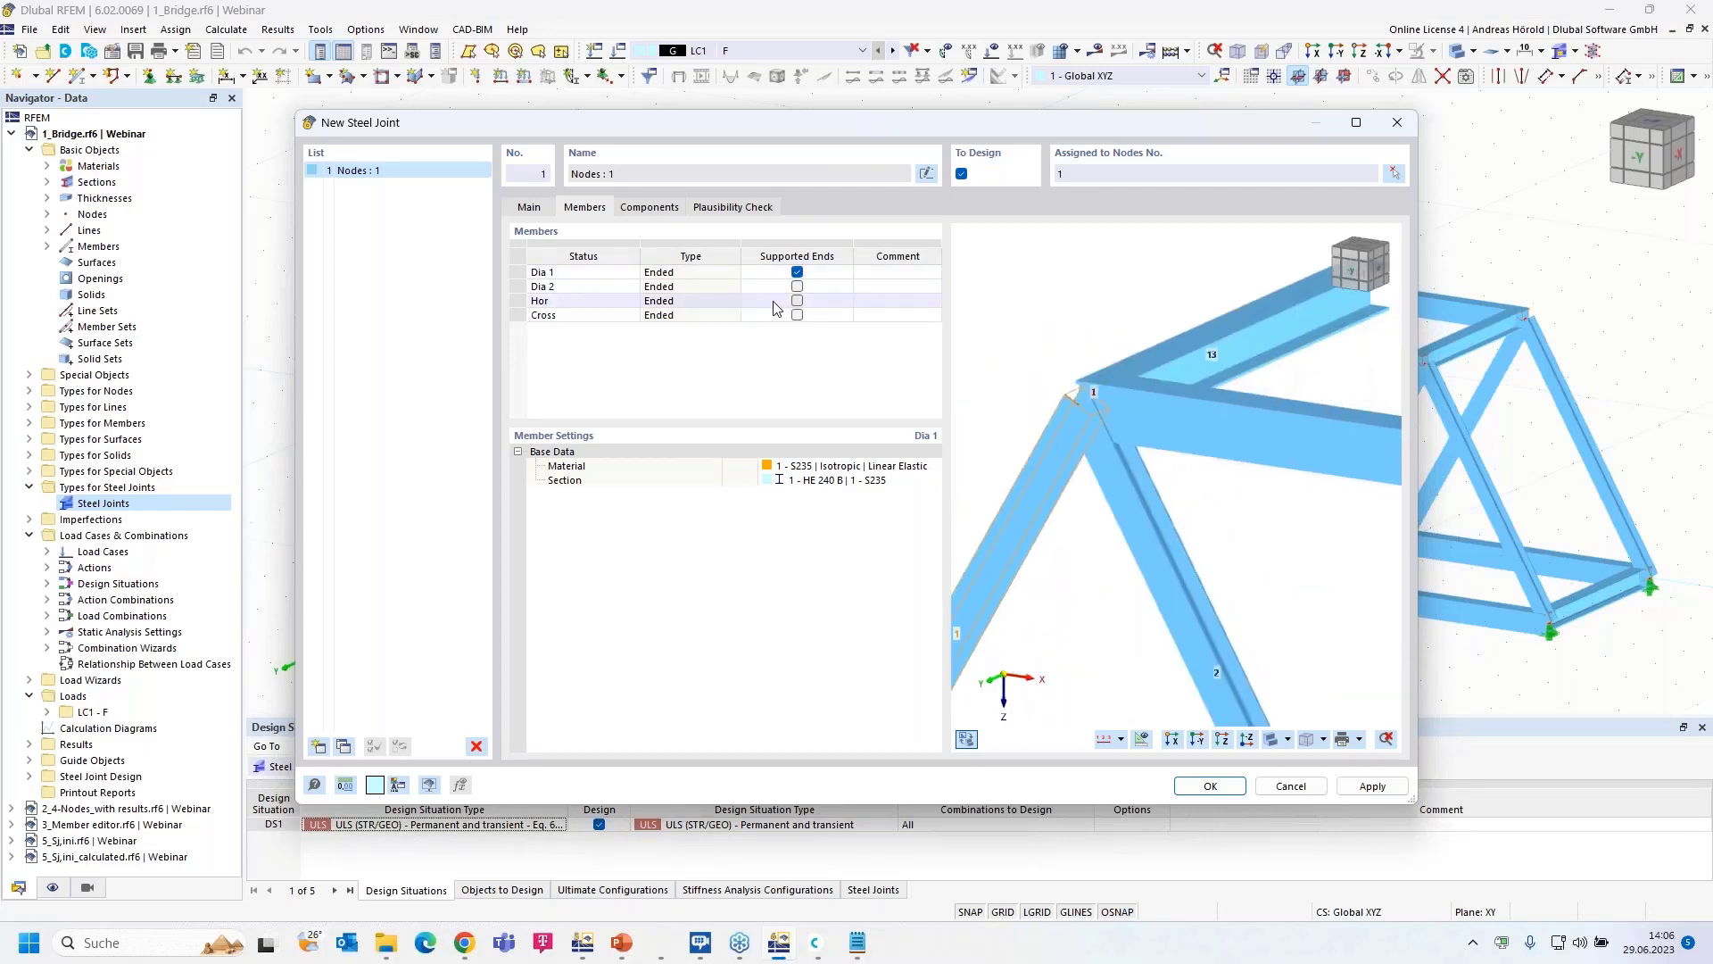
# - Show the empty Components list with the joint preview in front elevation
pyautogui.click(649, 207)
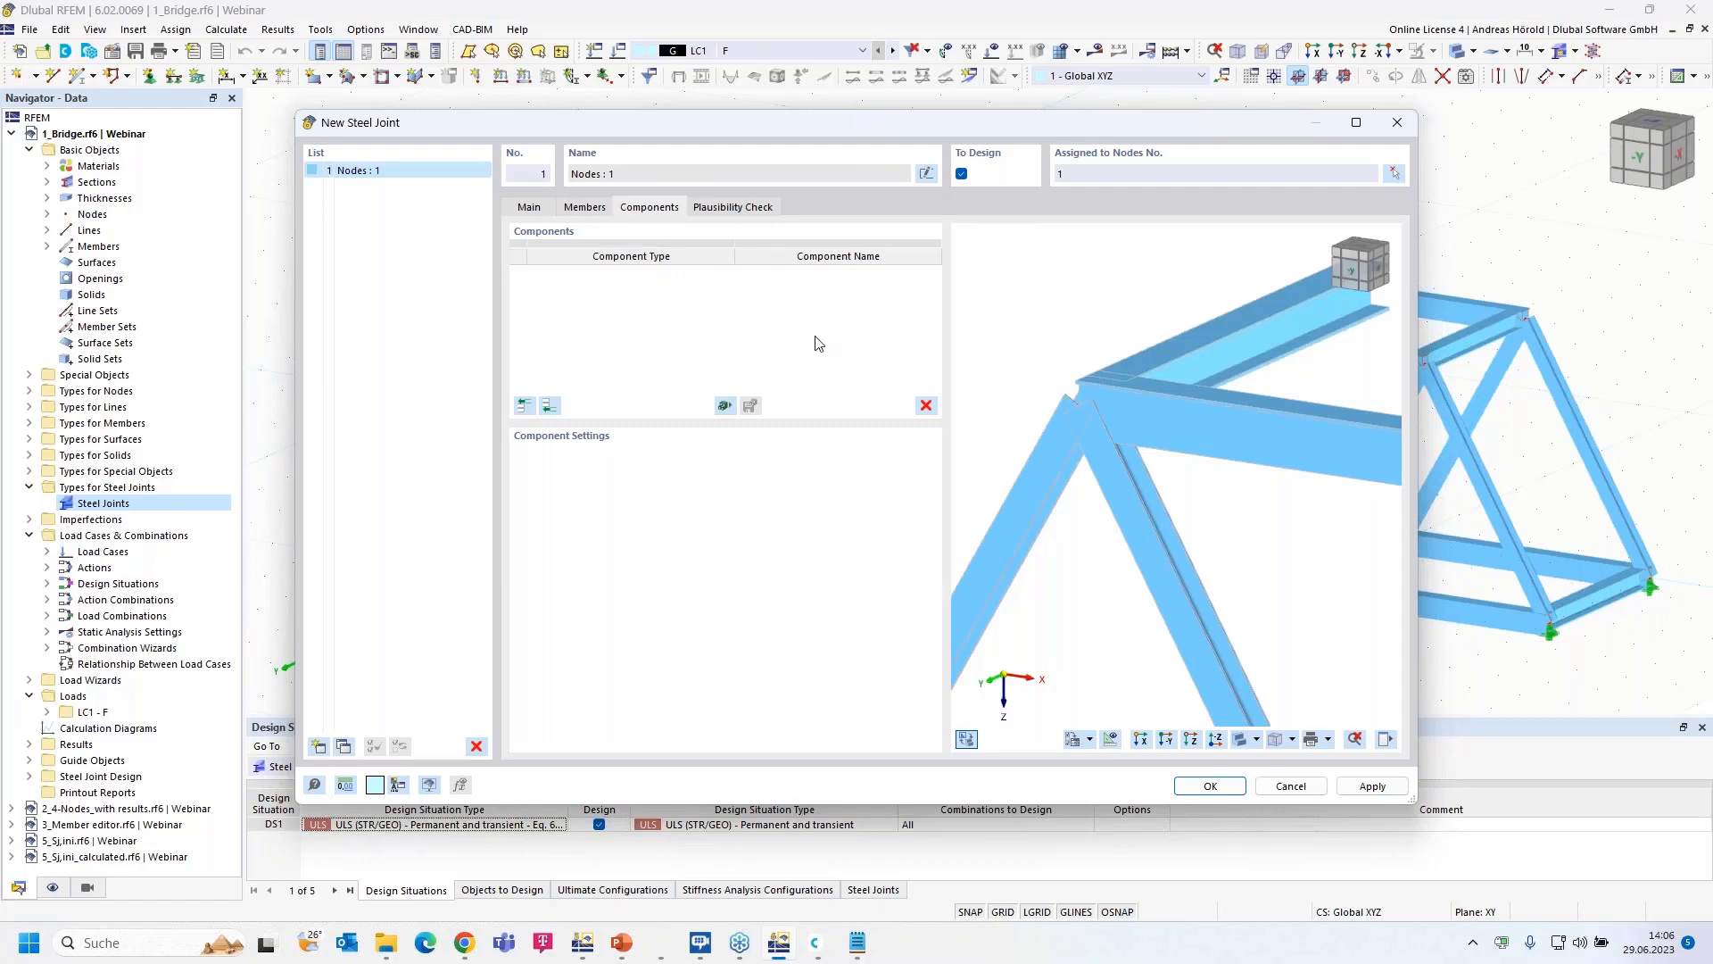
pyautogui.click(1150, 745)
pyautogui.scroll(-3, 1167, 473)
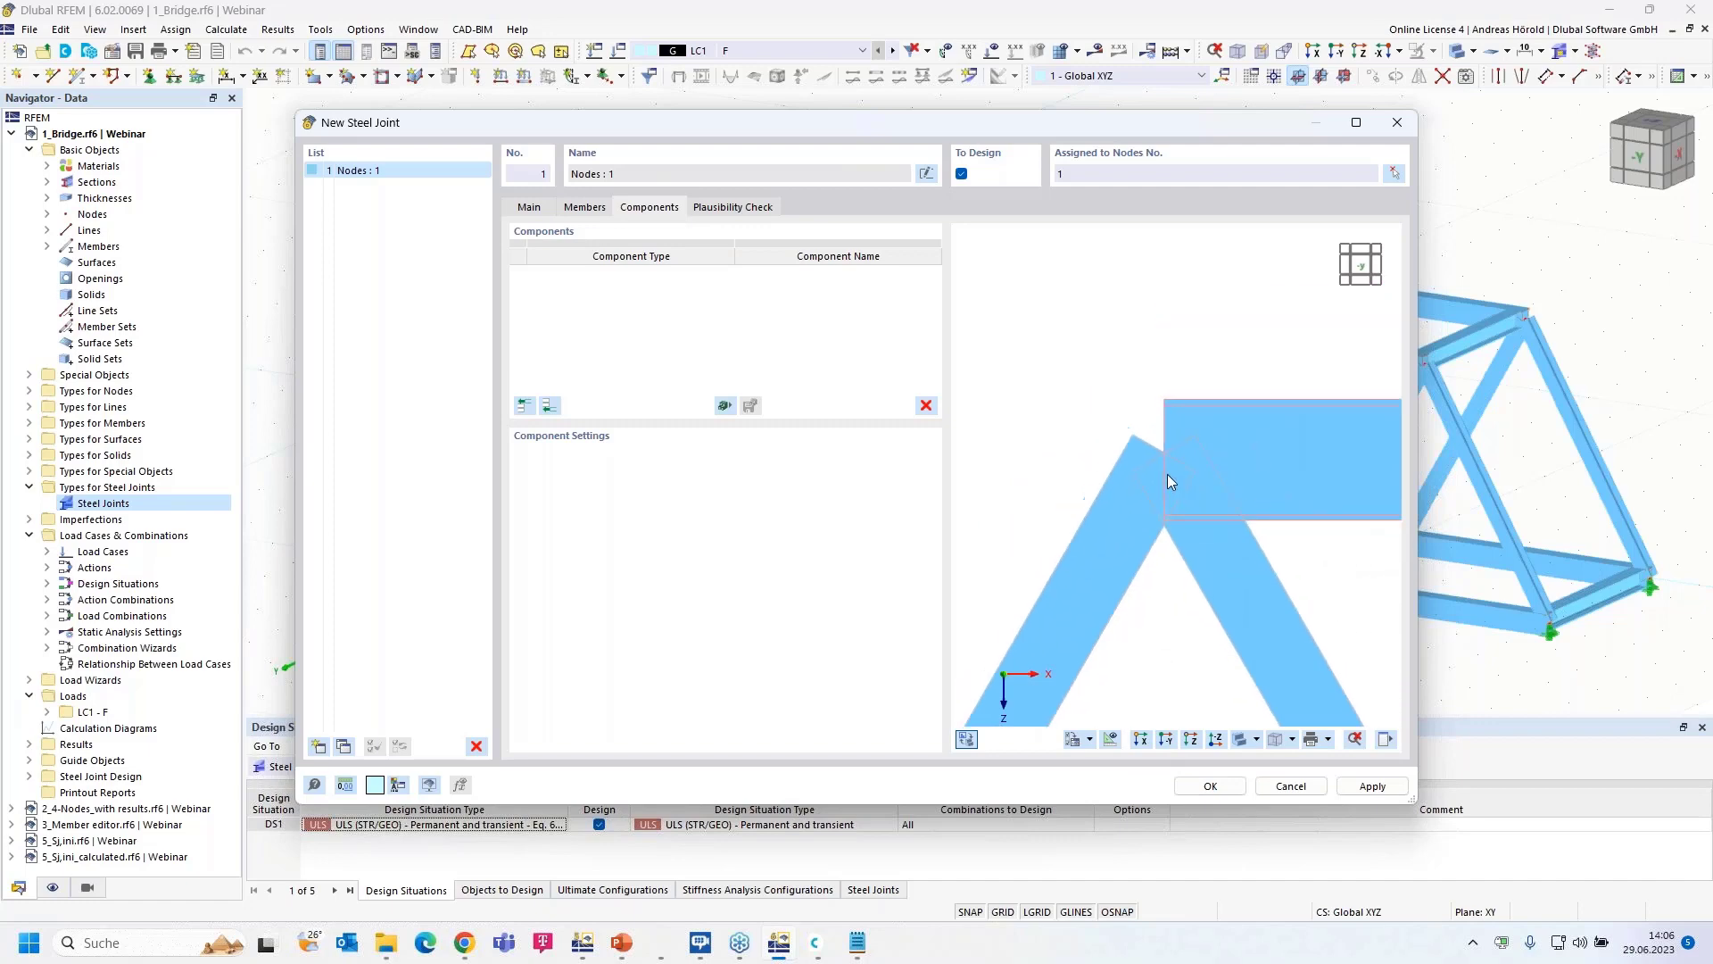
pyautogui.moveTo(1167, 474); pyautogui.dragTo(1150, 505, button='middle')
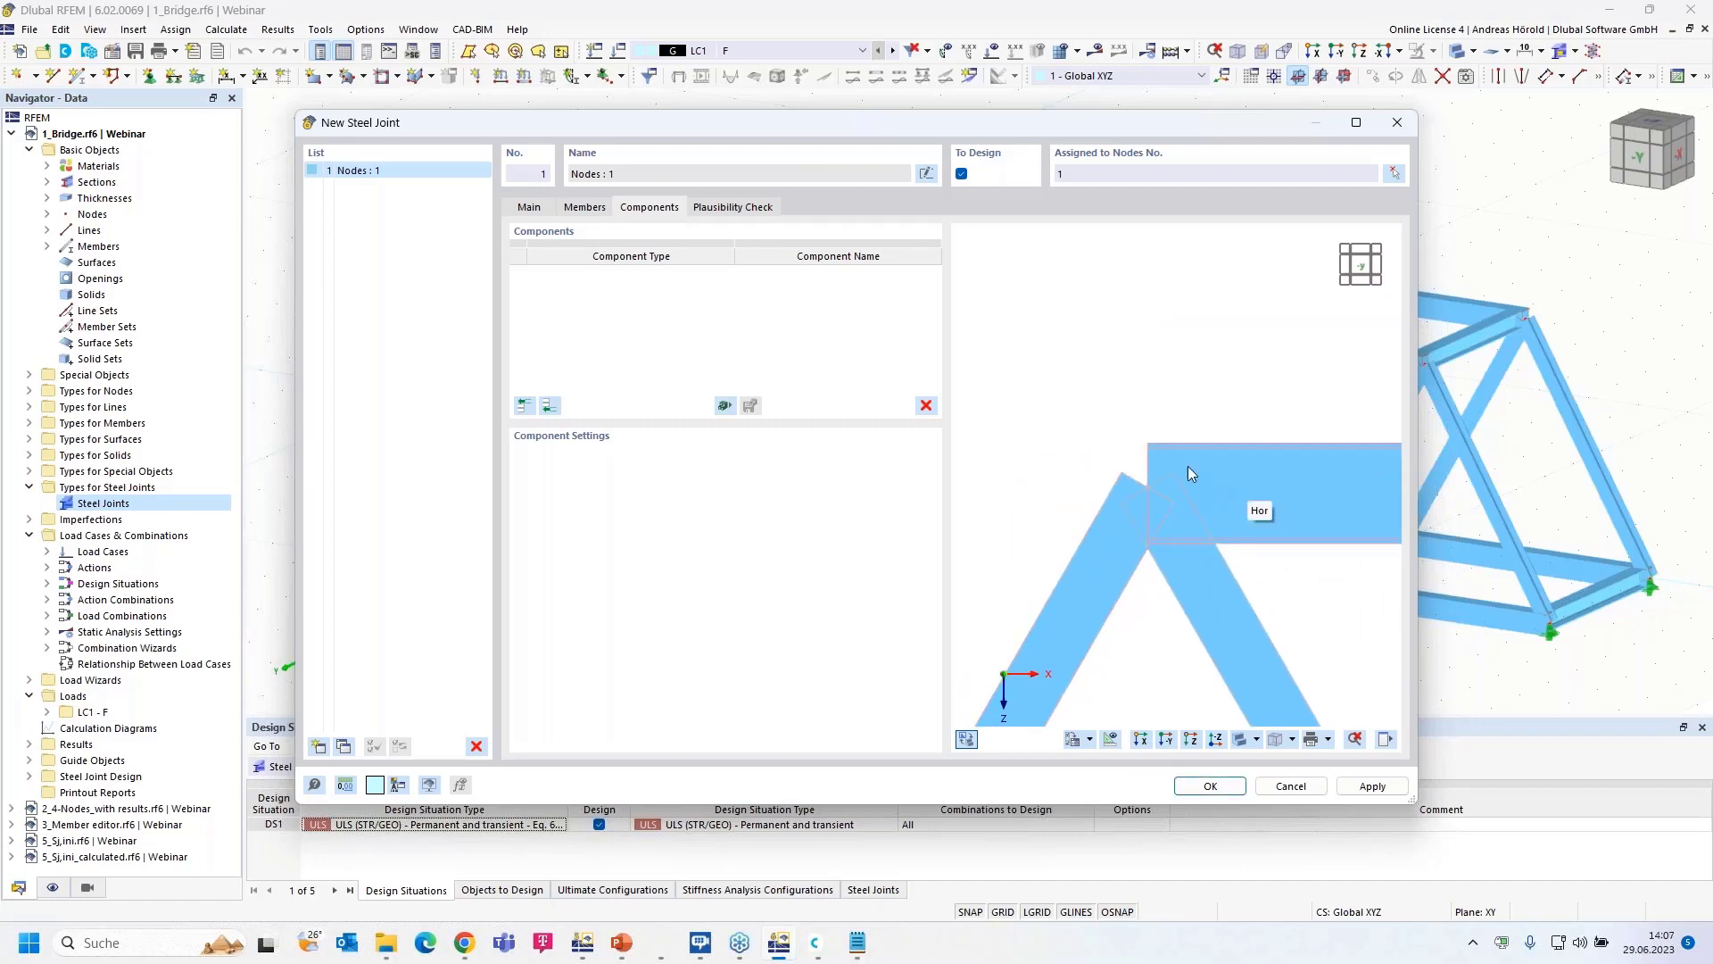
# - Add a Member Cut that cuts Hor by member via Dia 1
pyautogui.click(549, 406)
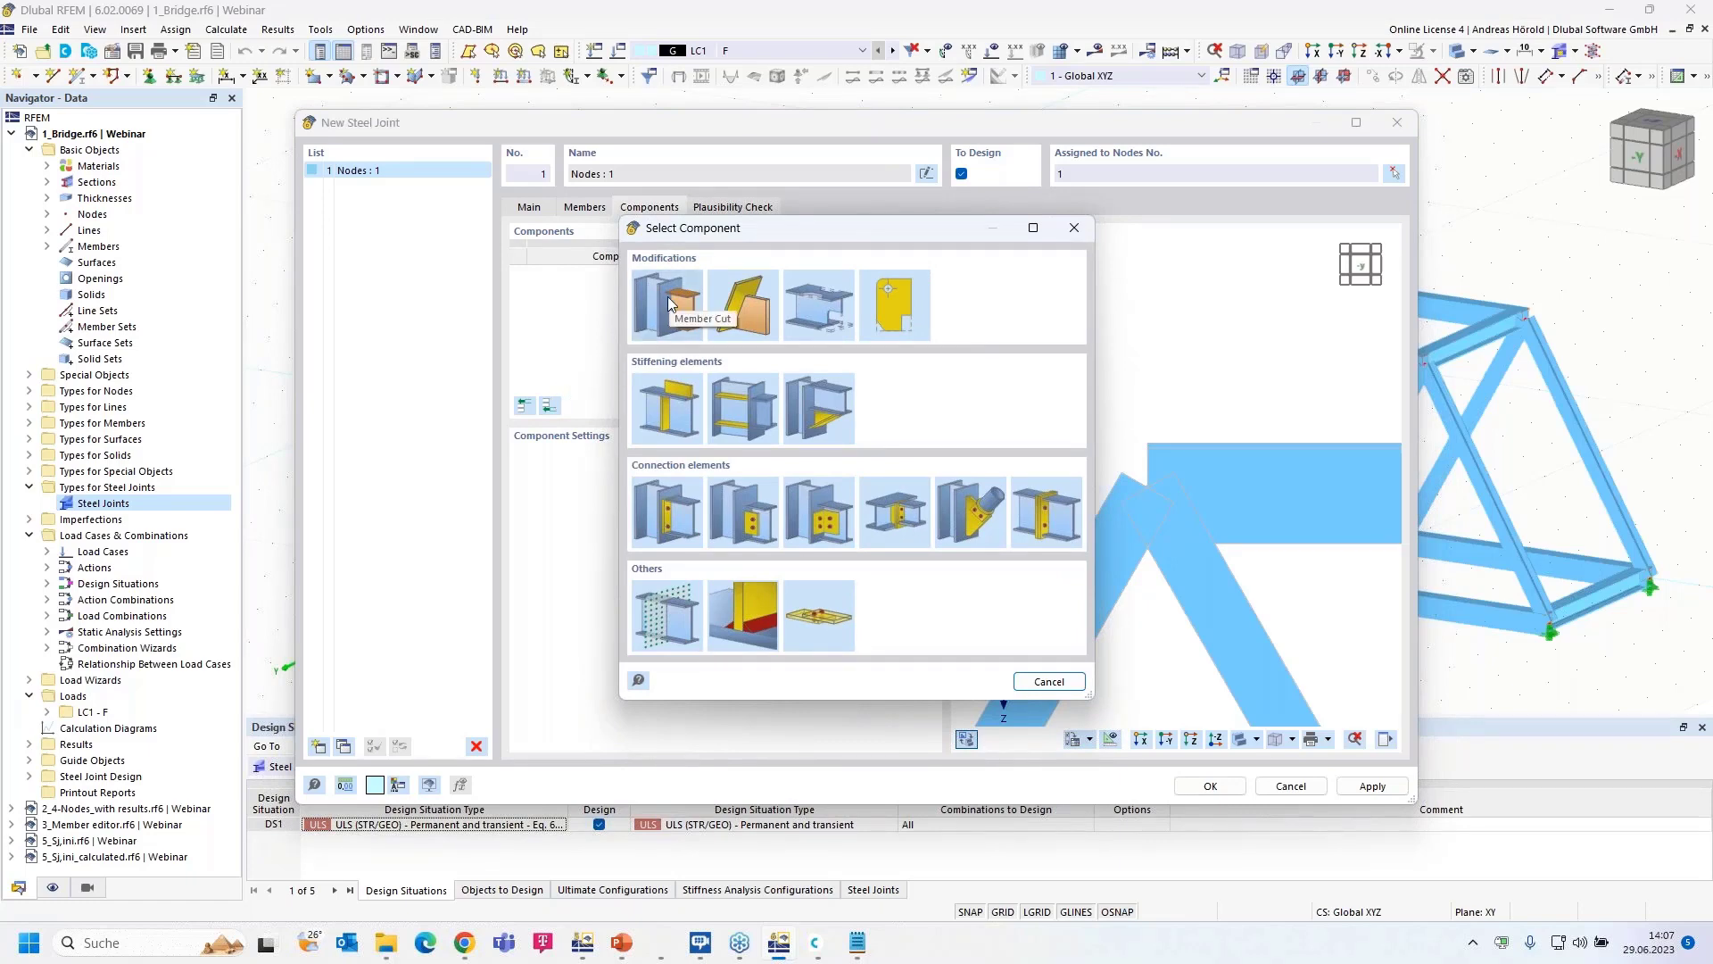
pyautogui.click(668, 301)
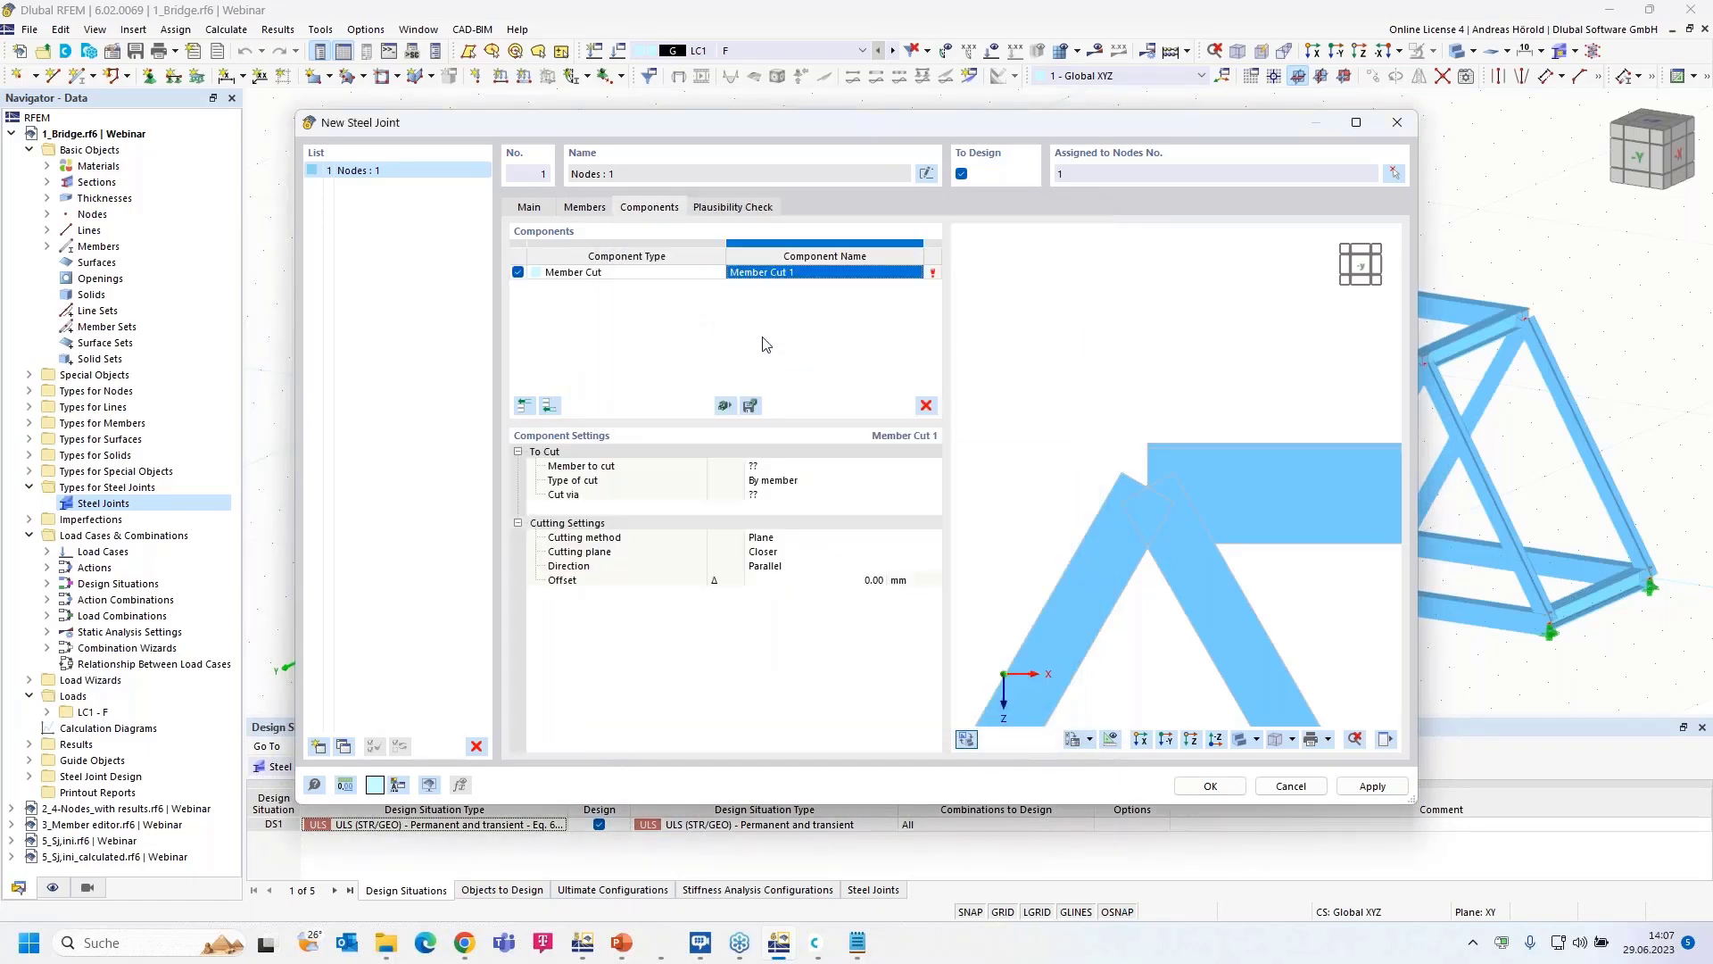
pyautogui.click(769, 465)
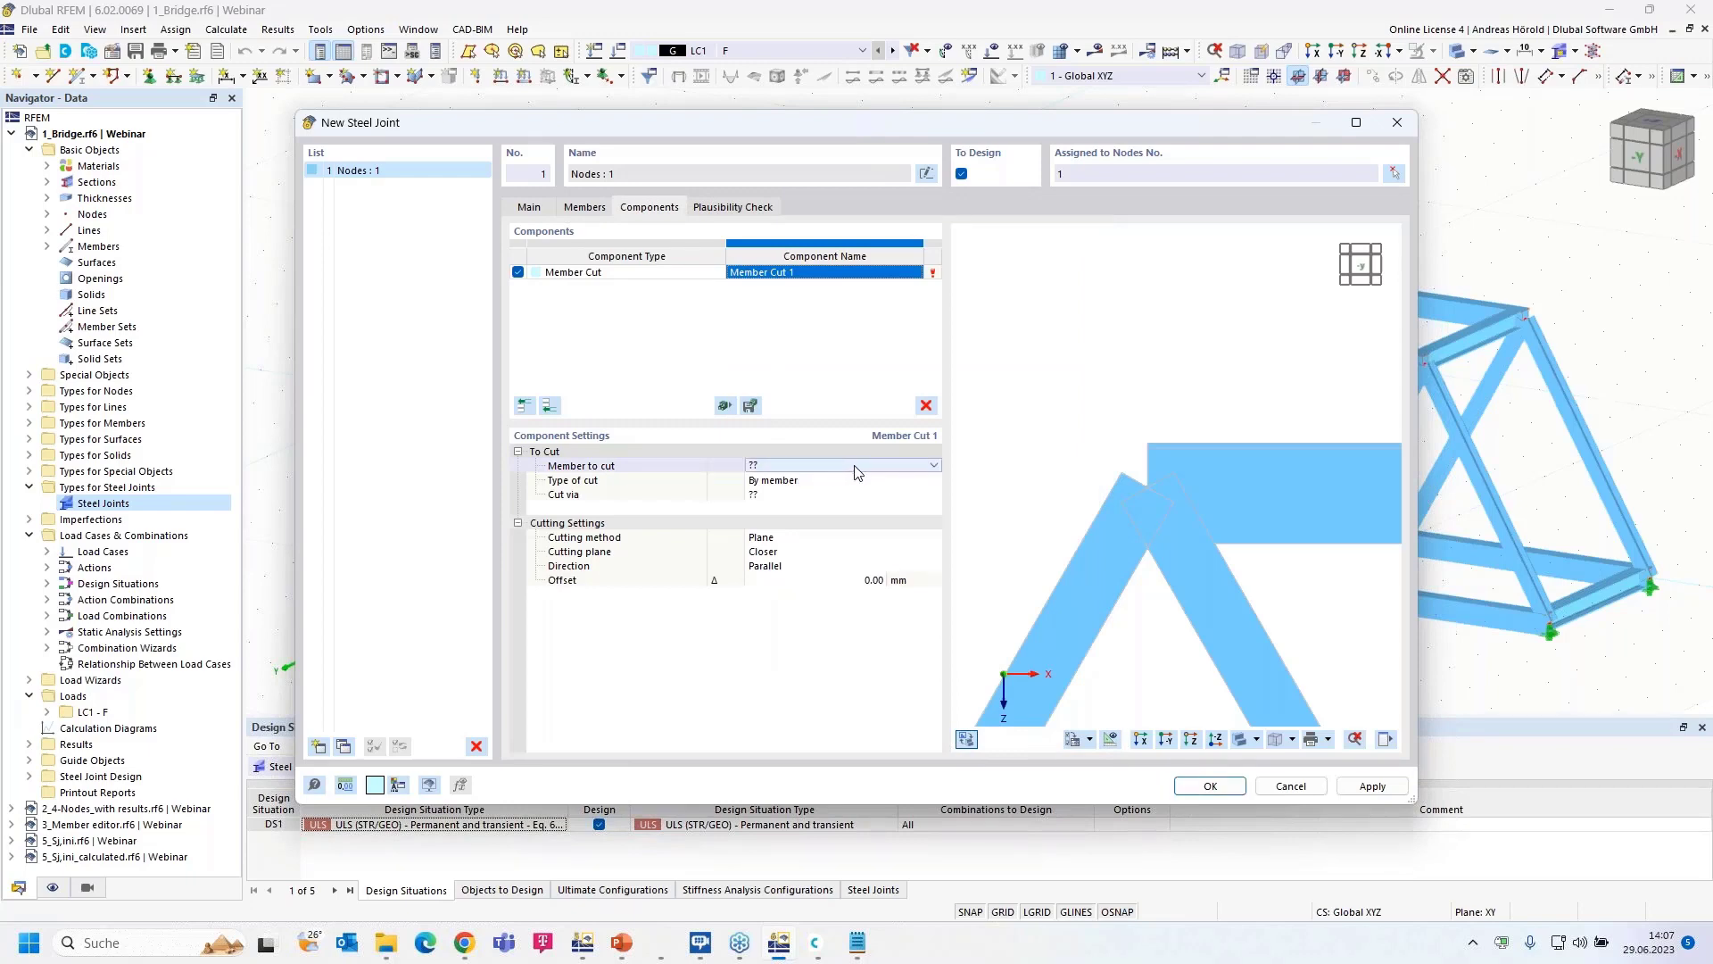
pyautogui.click(854, 465)
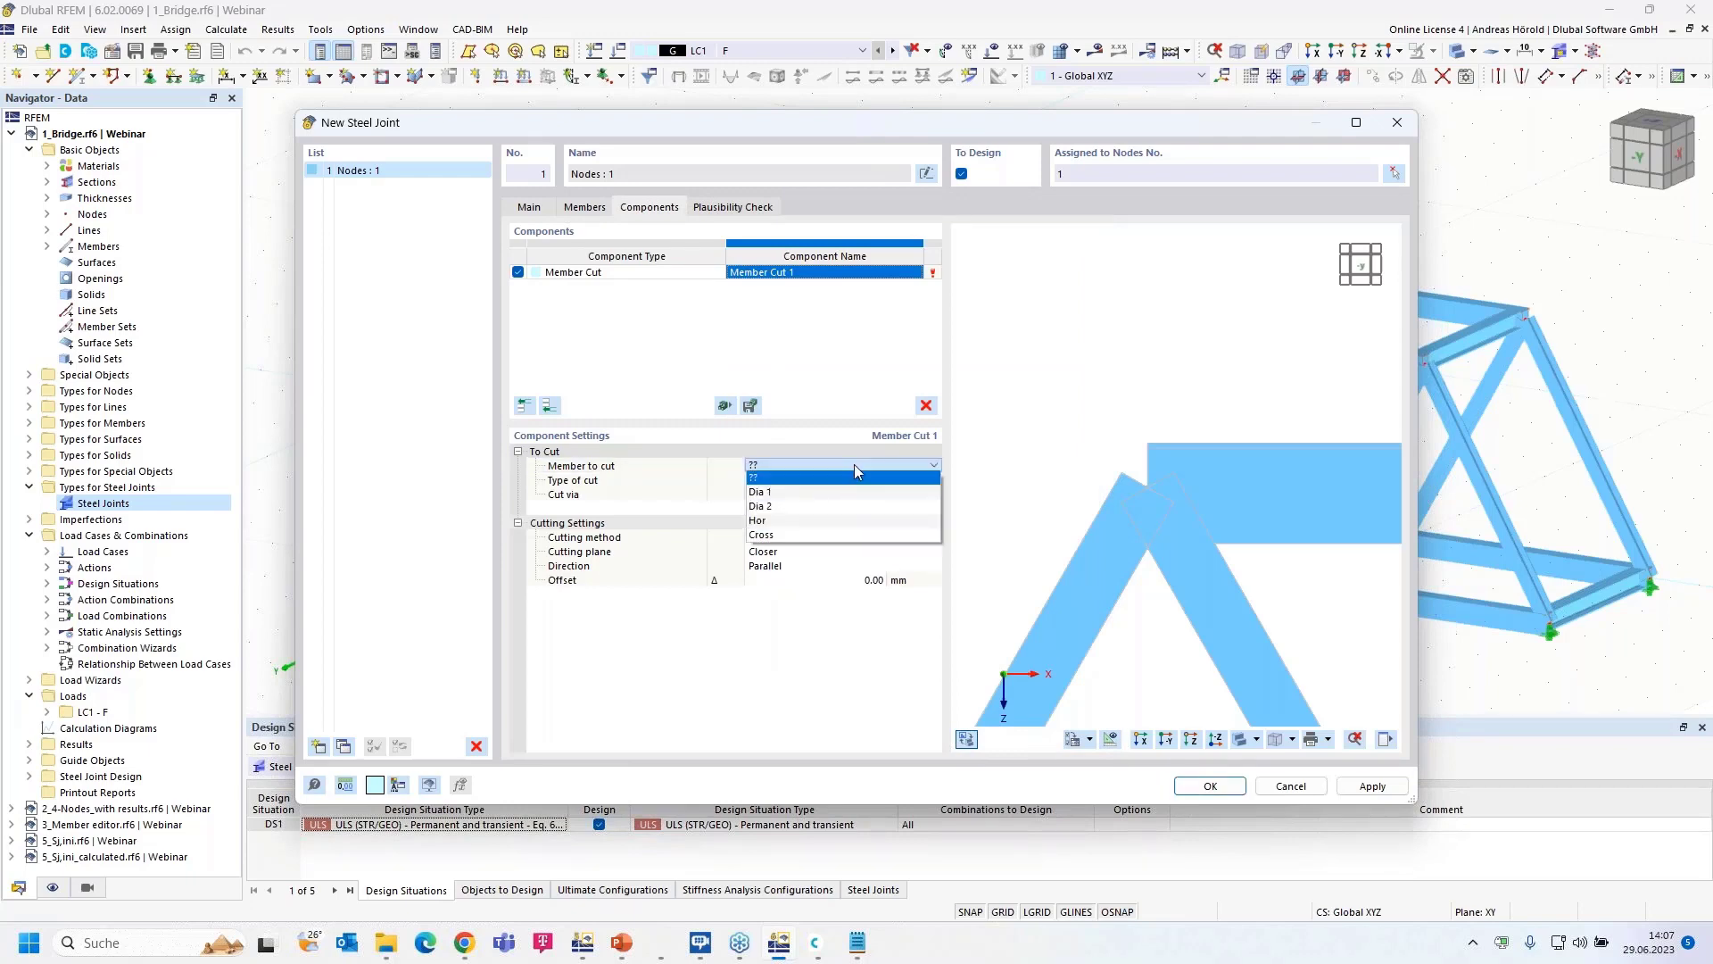
pyautogui.click(848, 521)
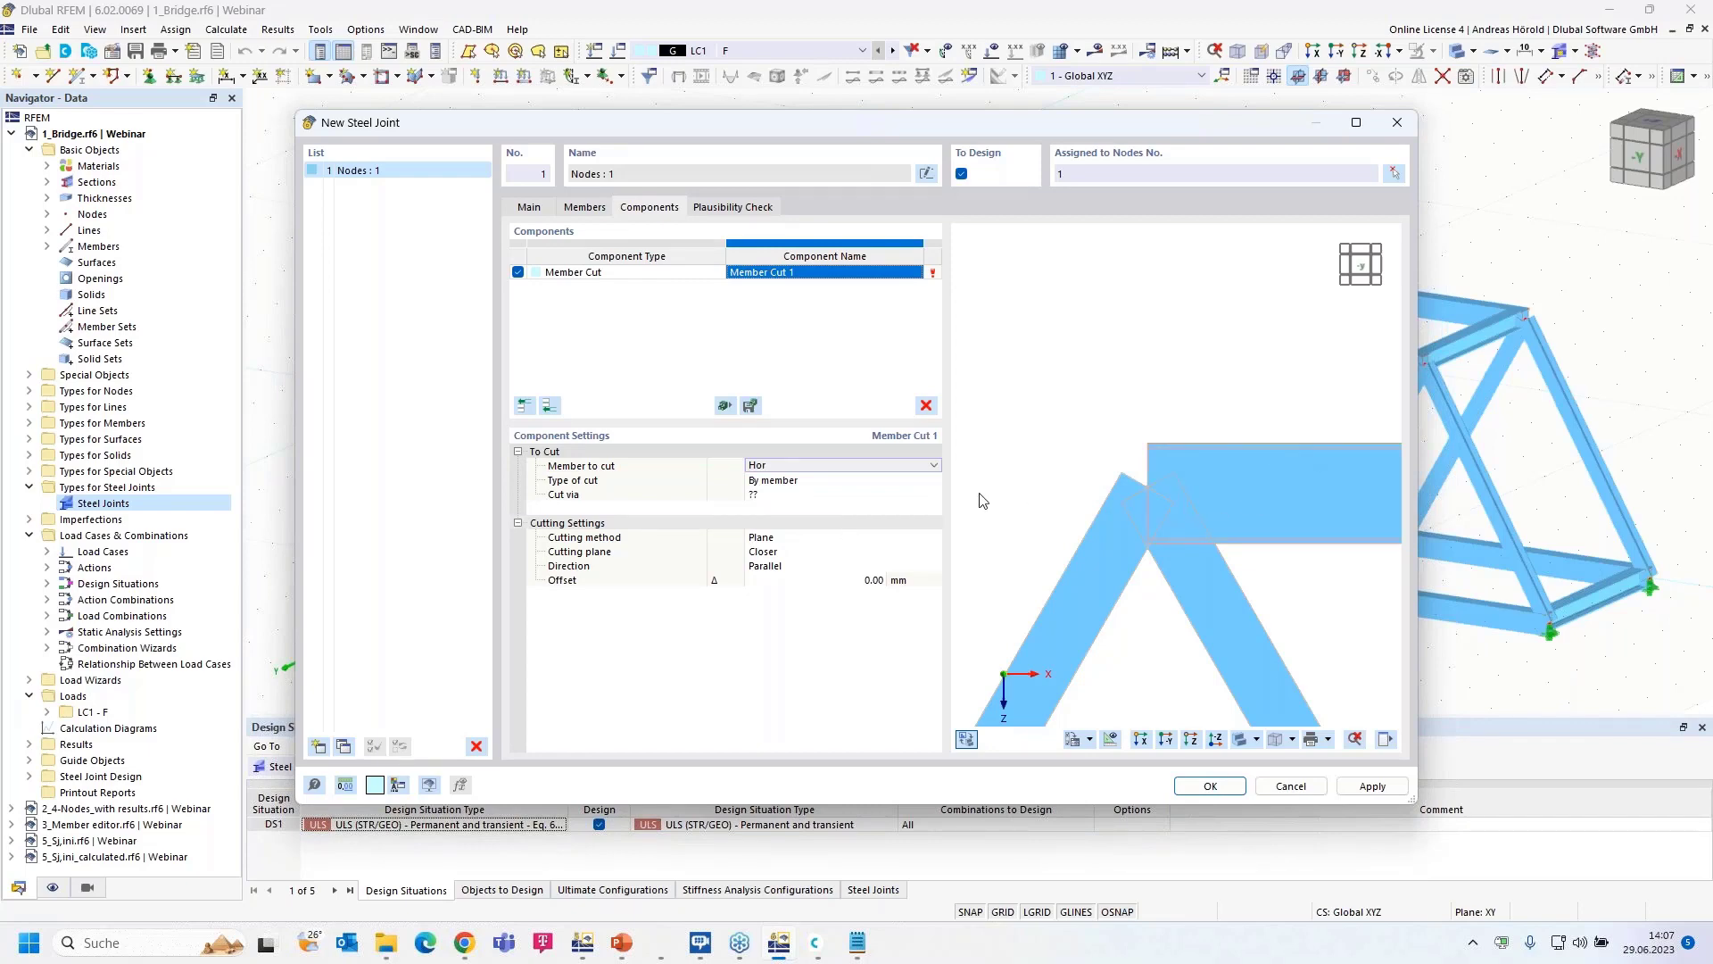
pyautogui.click(837, 496)
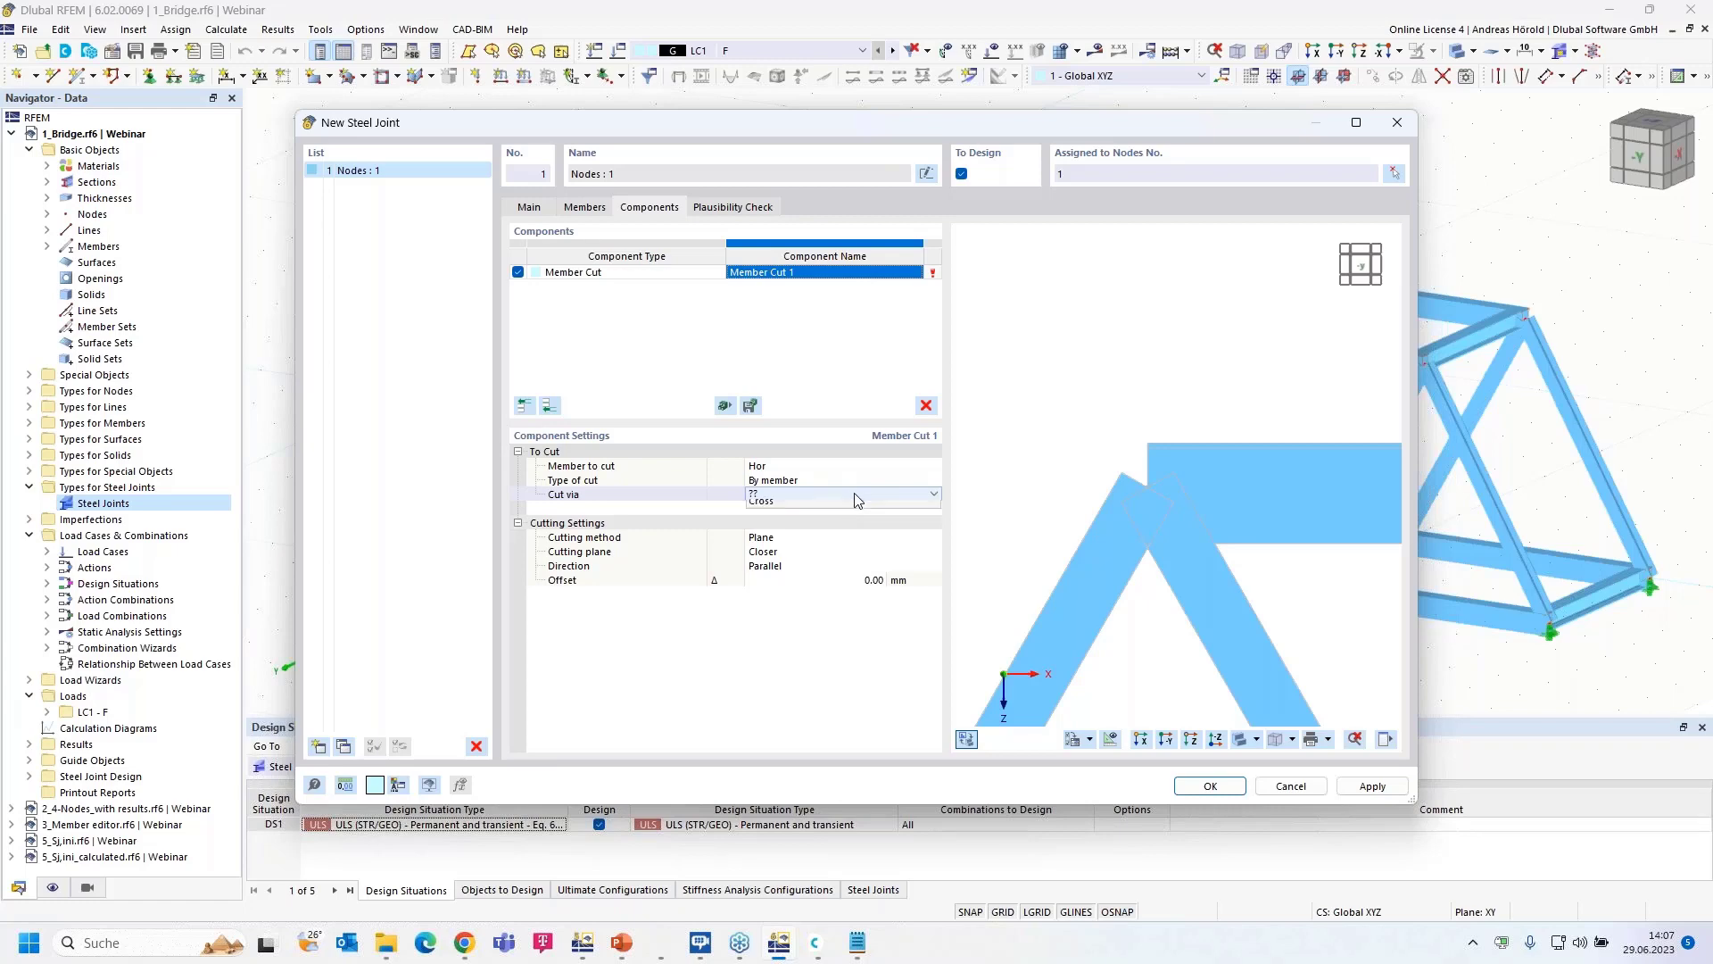
pyautogui.click(844, 496)
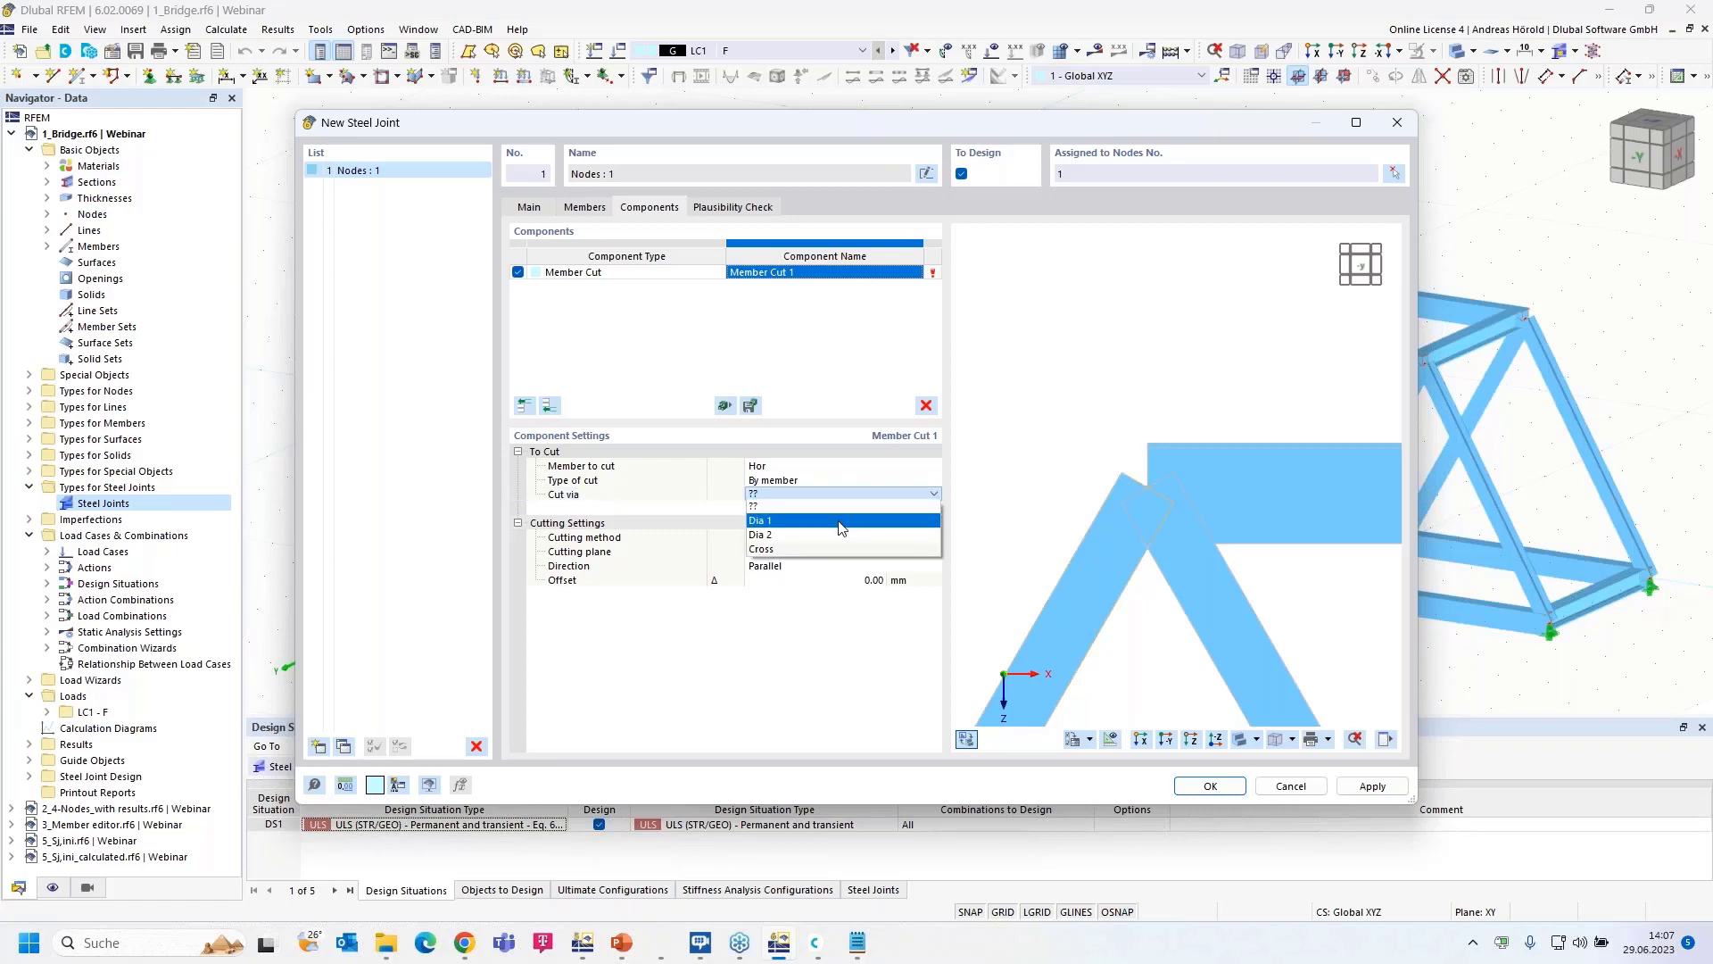
pyautogui.click(839, 521)
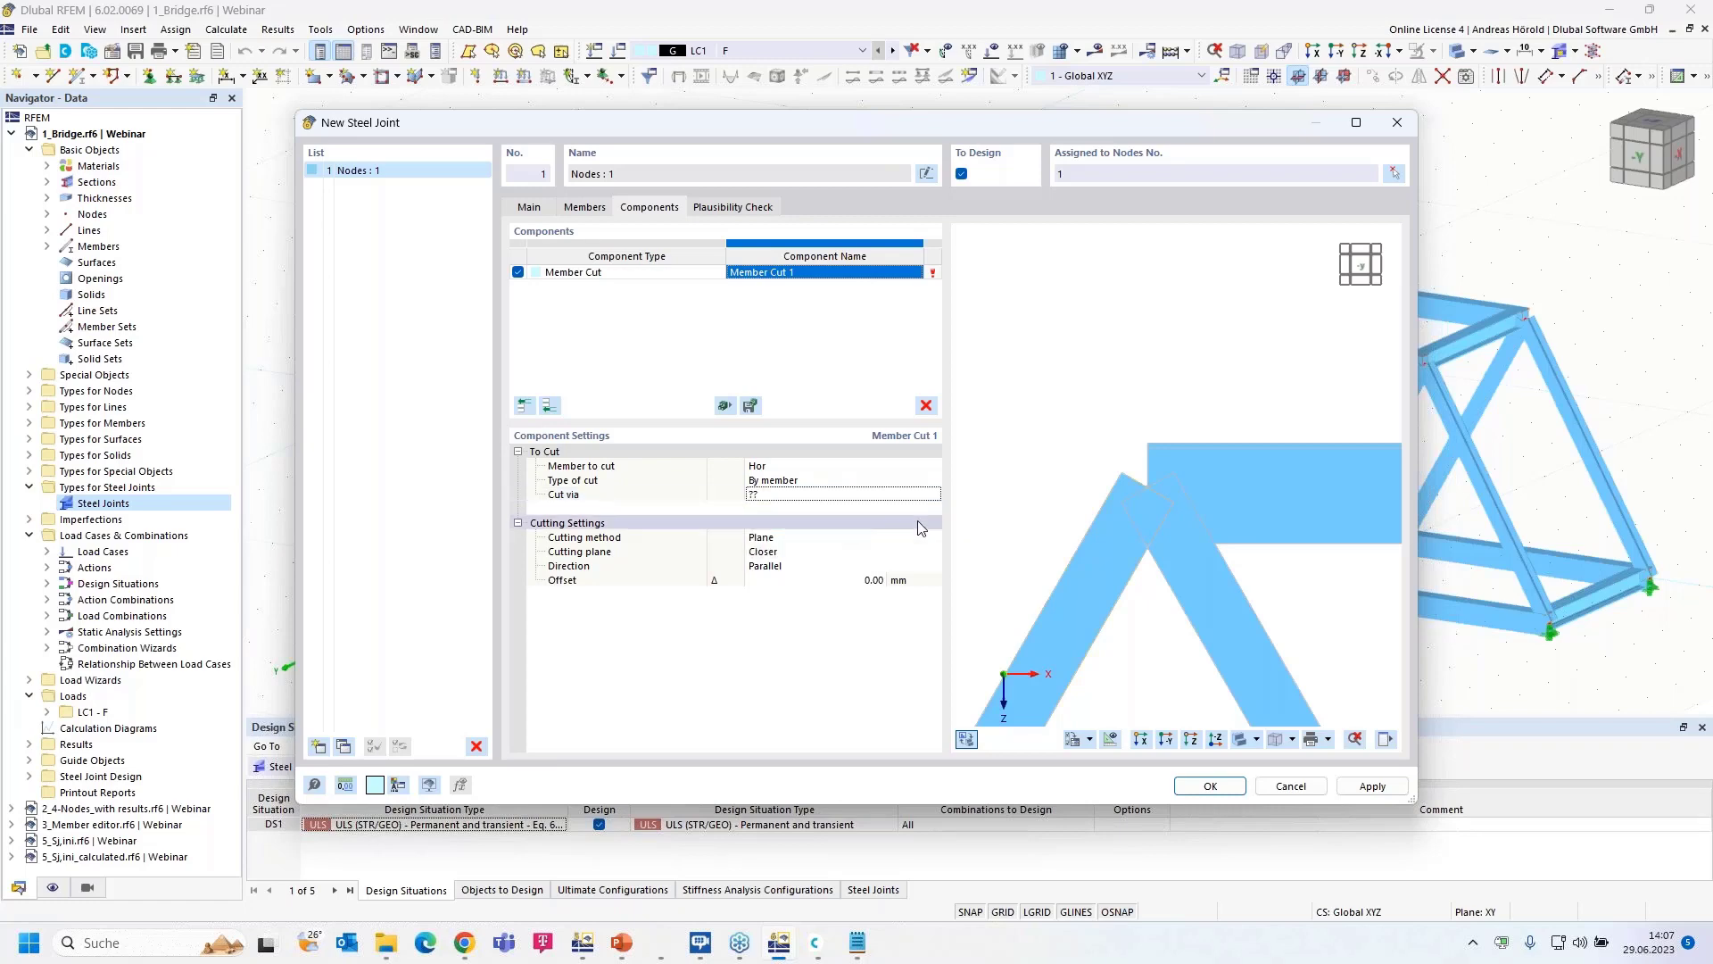
pyautogui.scroll(5, 1046, 521)
pyautogui.moveTo(1042, 521); pyautogui.dragTo(1006, 473, button='middle')
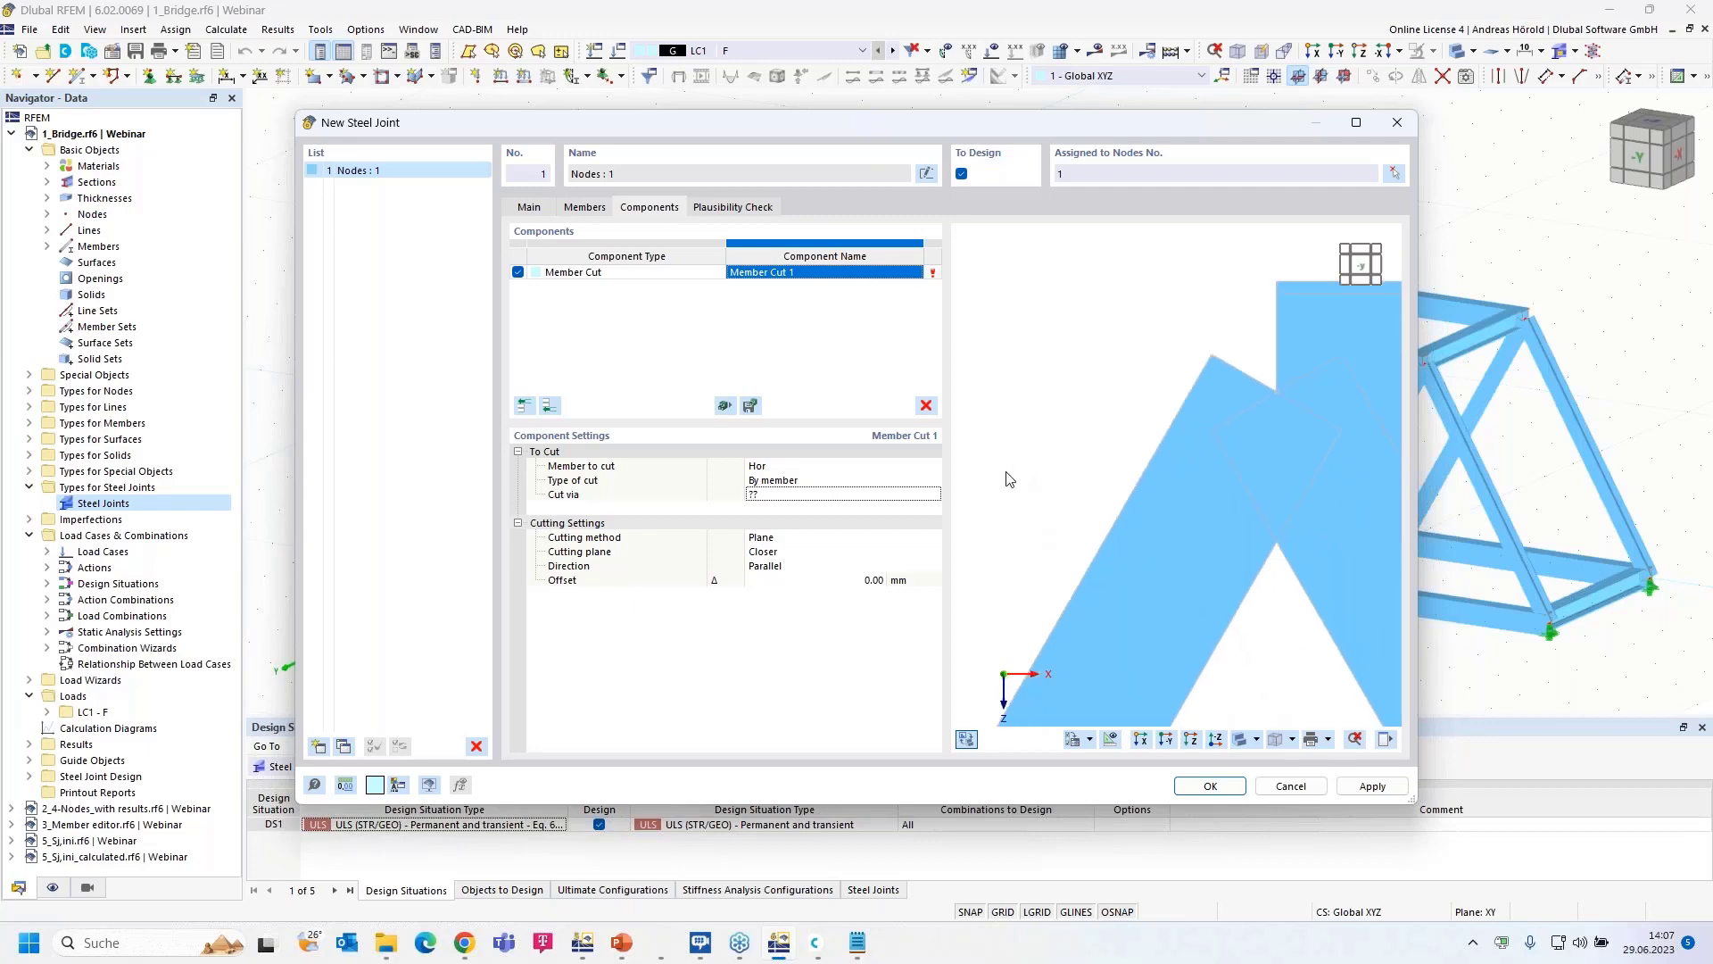
pyautogui.click(821, 494)
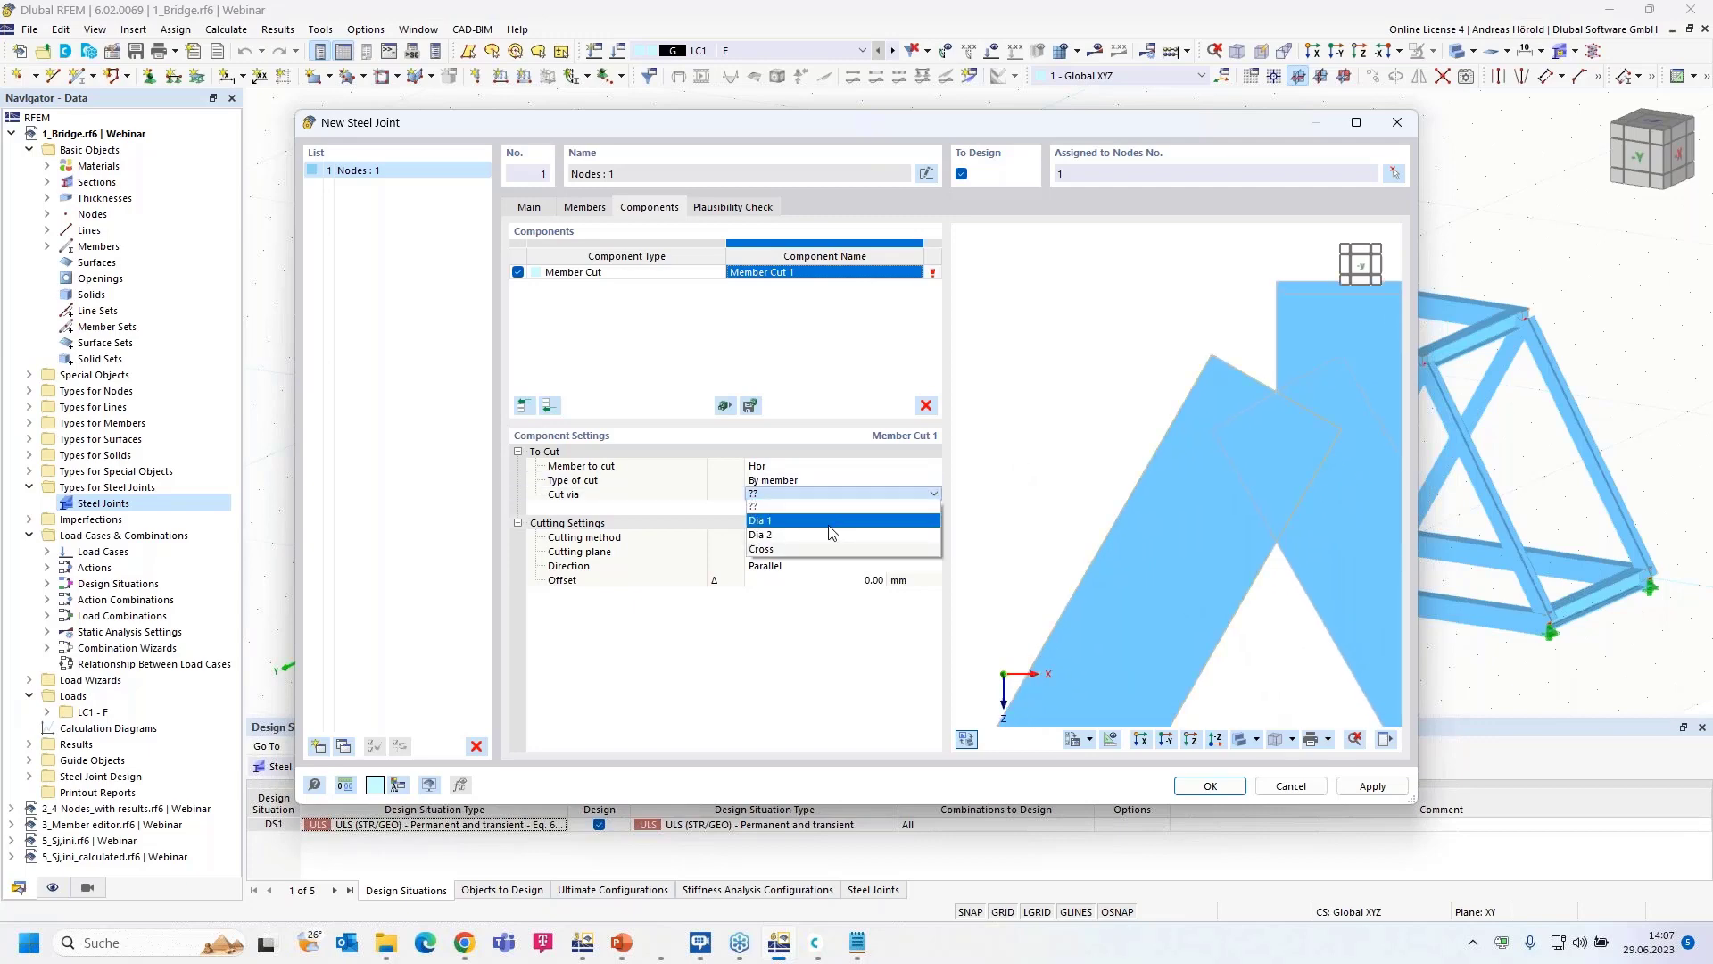
pyautogui.click(829, 524)
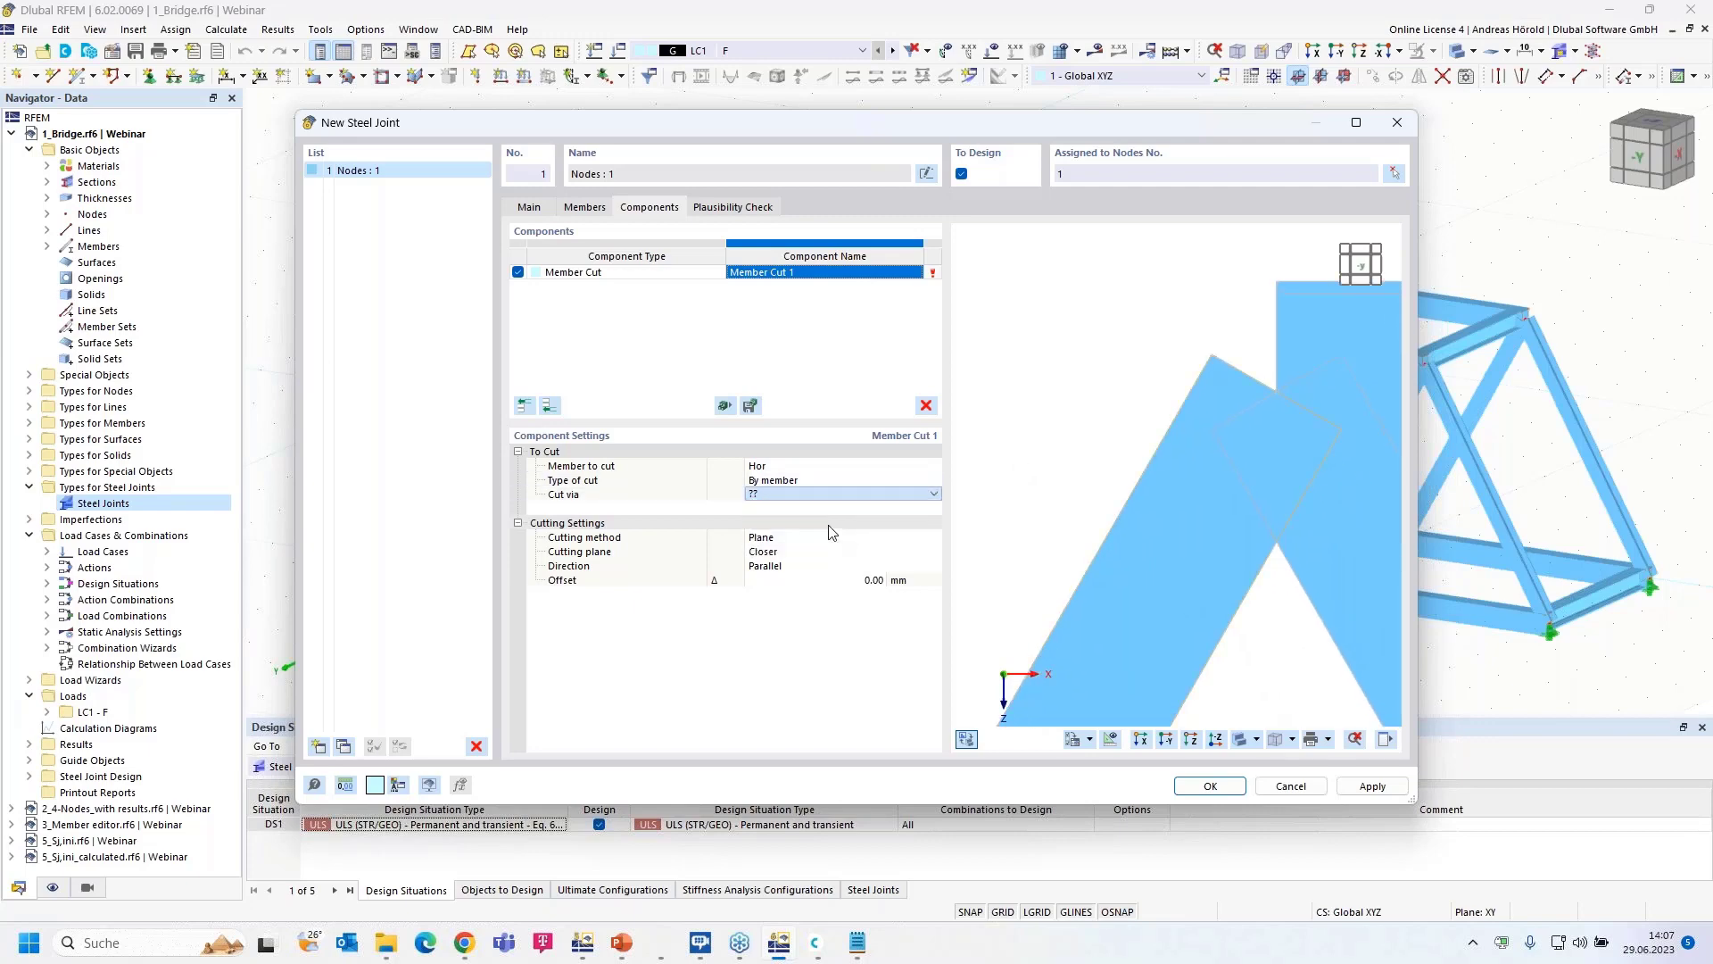
# - Keep the cut direction parallel and try a 195 mm cut offset
pyautogui.click(803, 567)
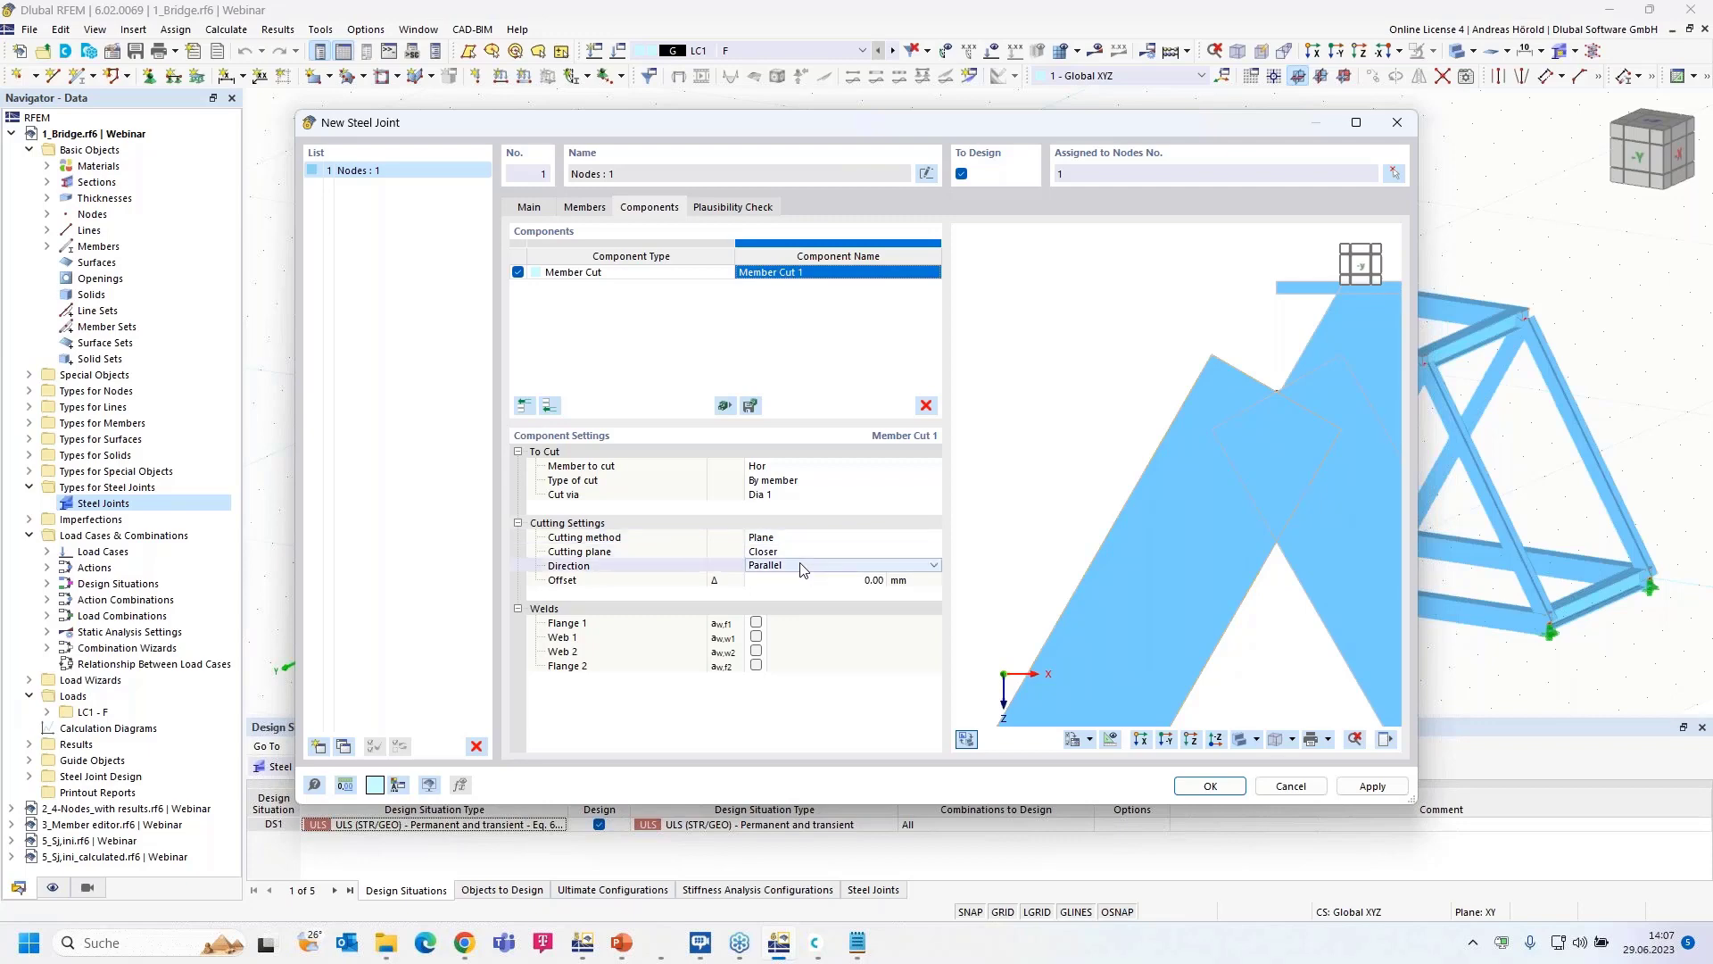
pyautogui.click(860, 563)
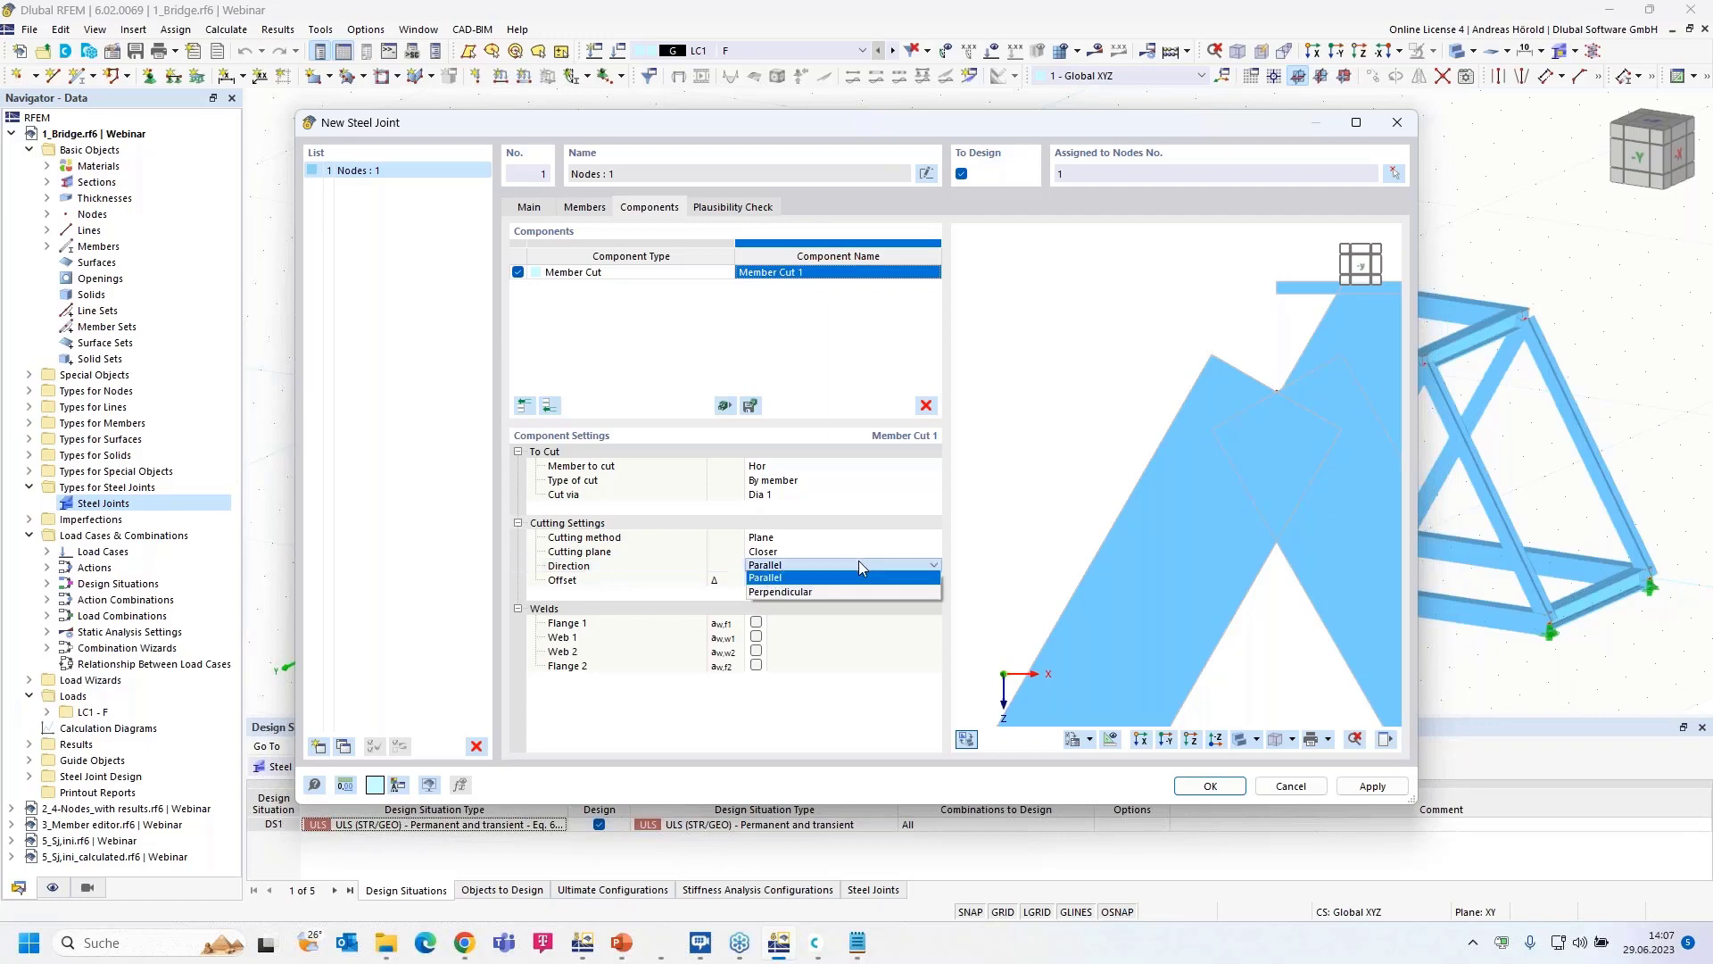
pyautogui.click(841, 584)
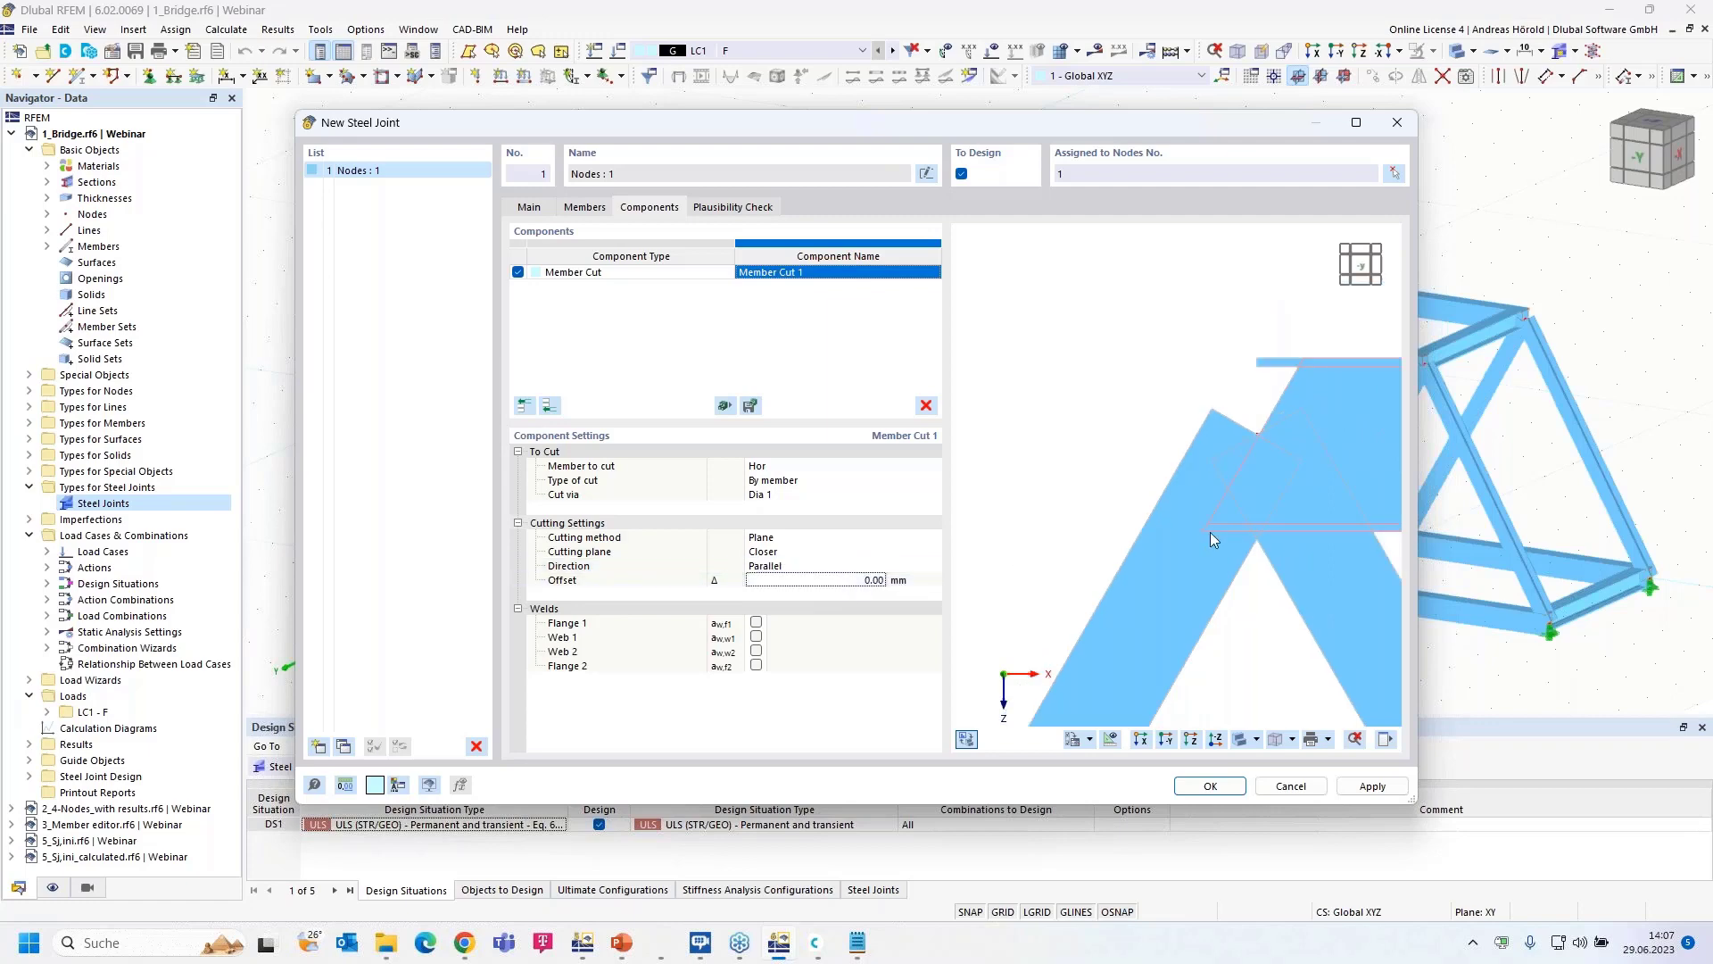
pyautogui.click(777, 553)
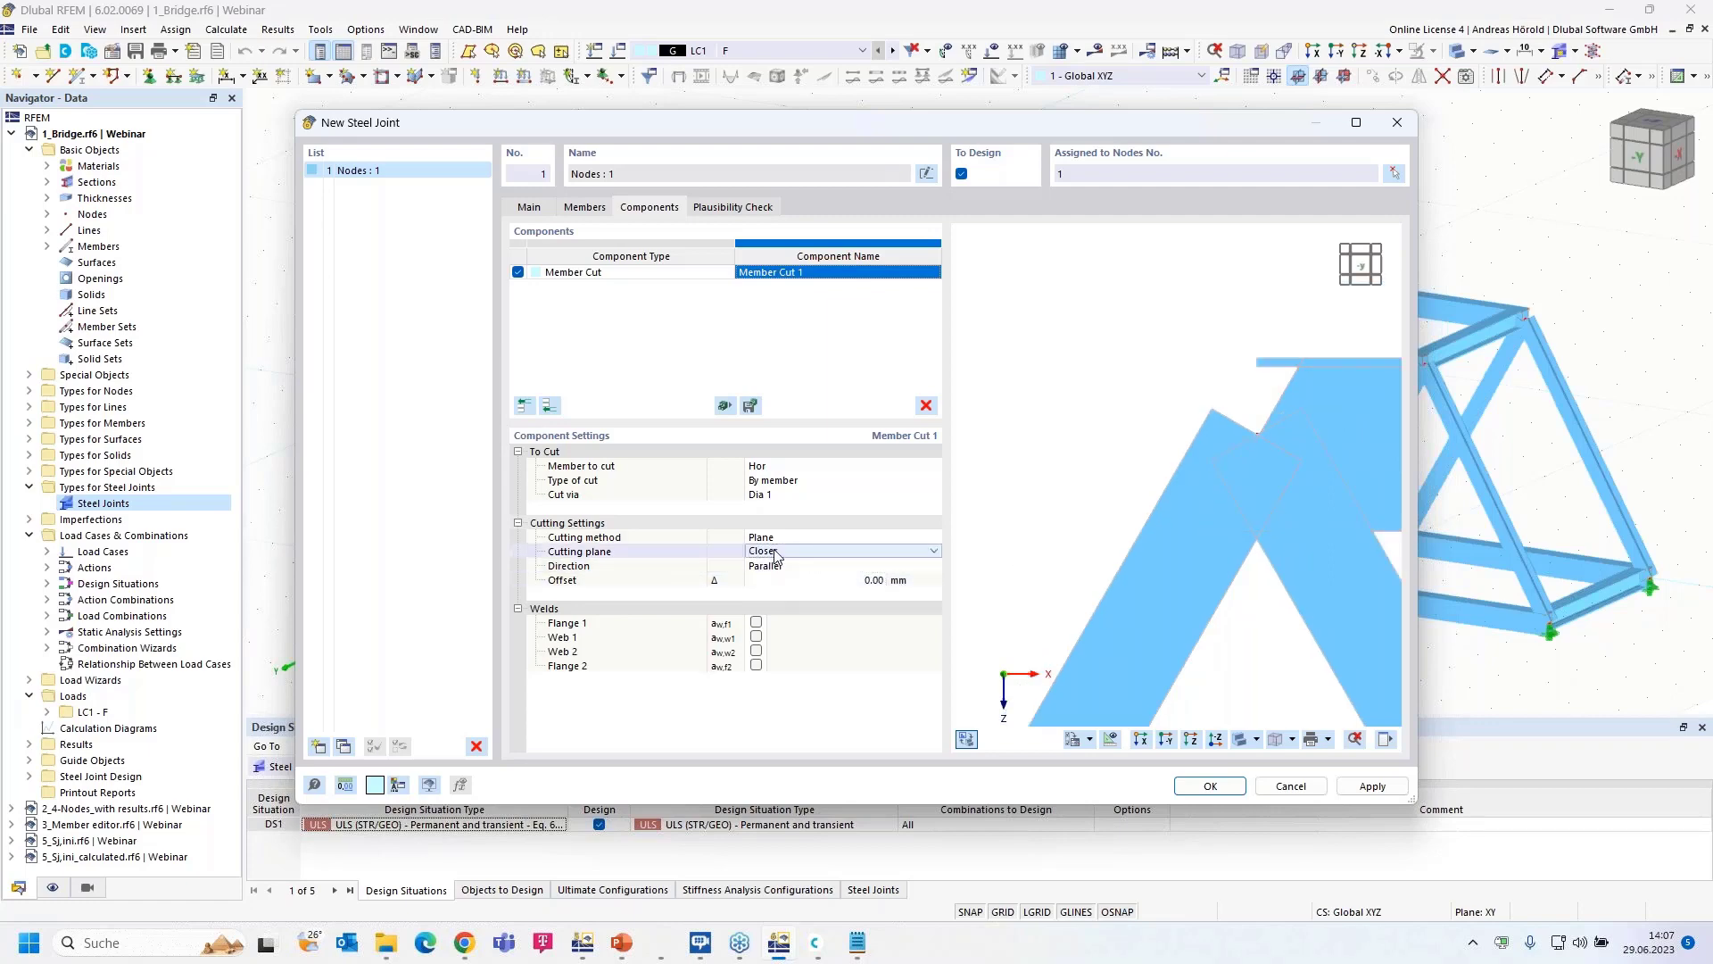
pyautogui.click(801, 585)
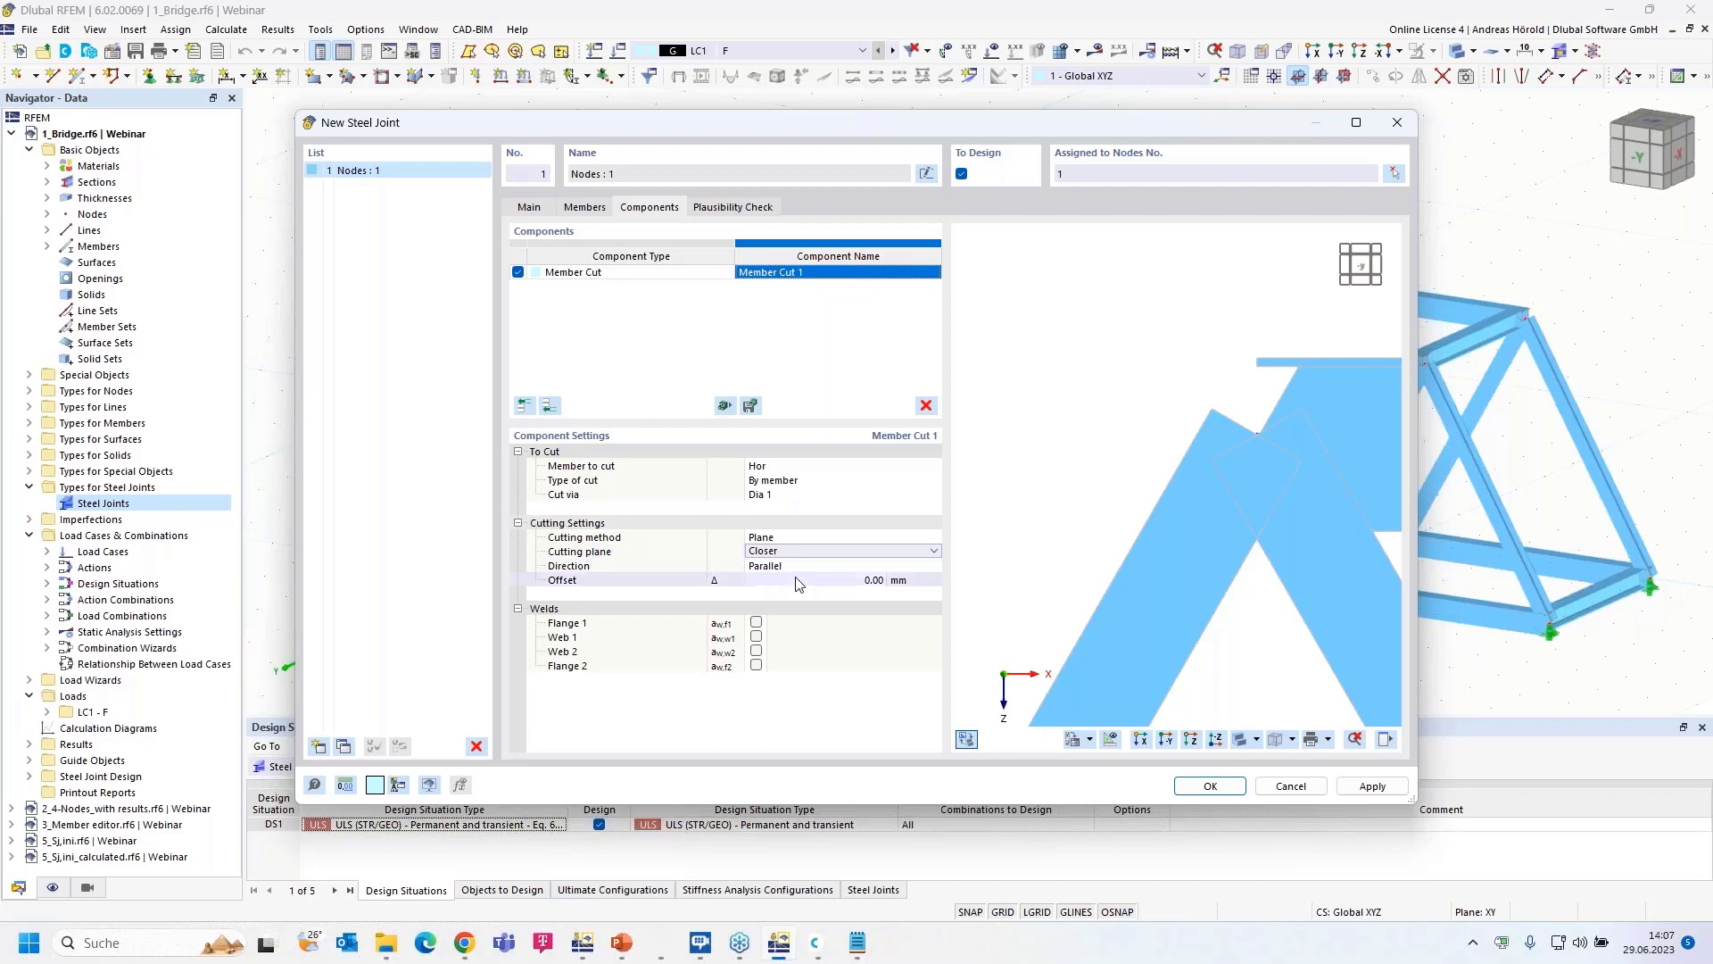
pyautogui.click(864, 580)
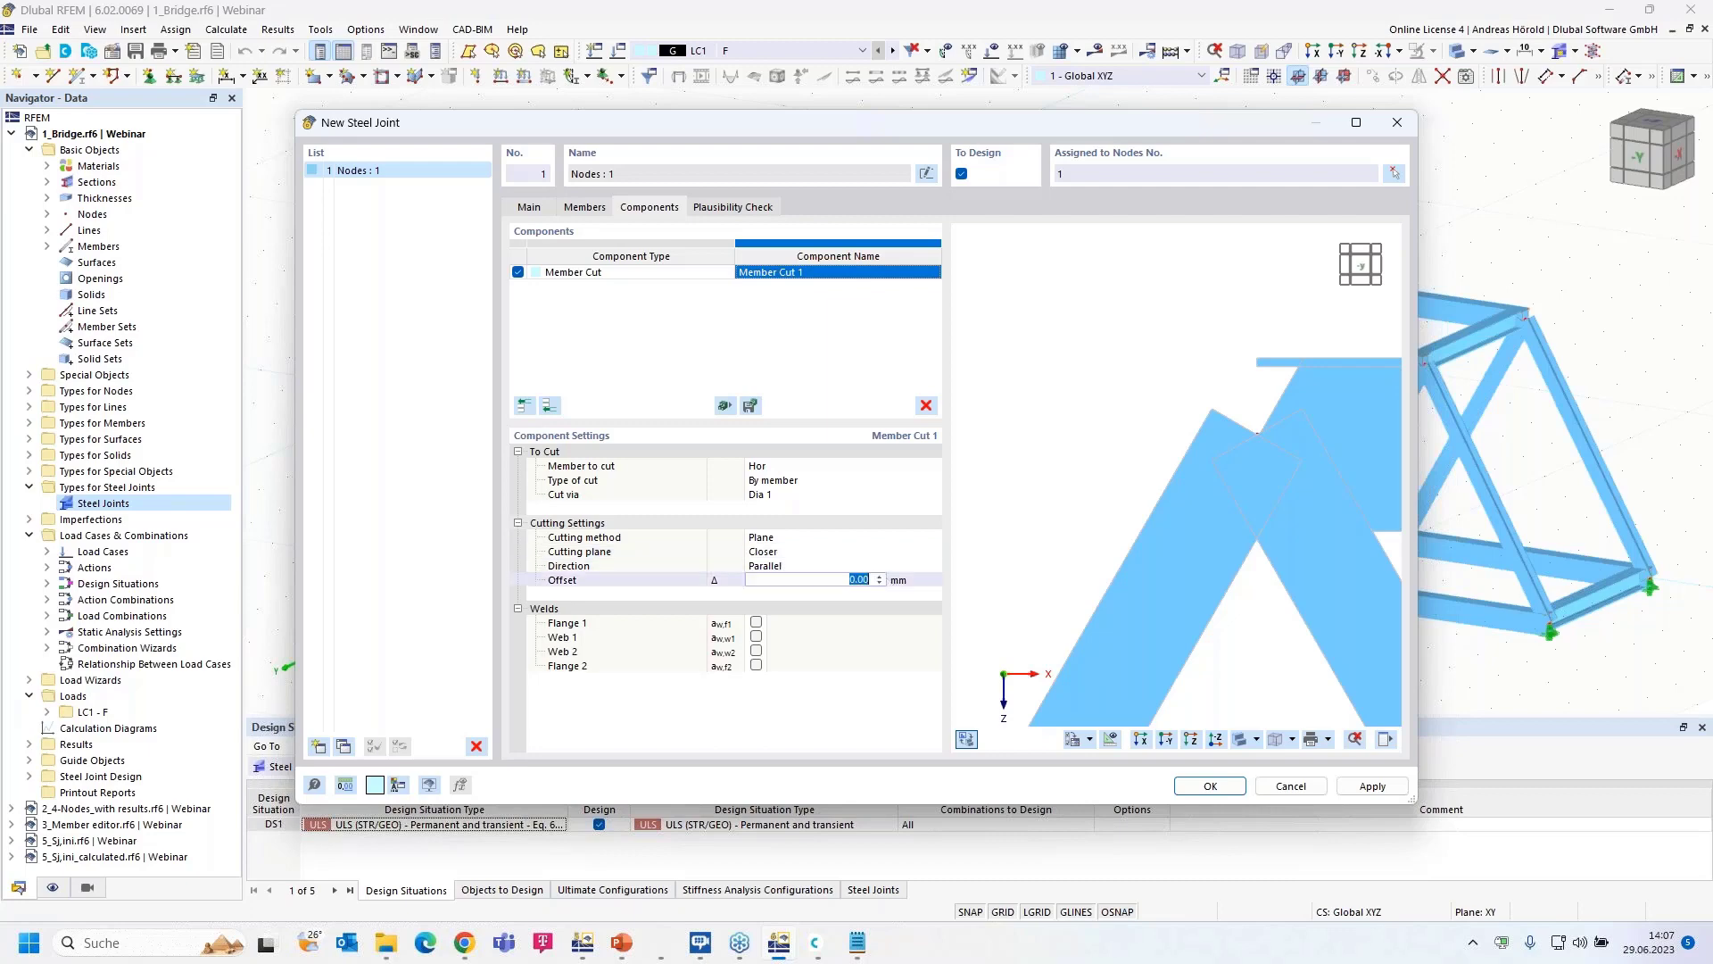
pyautogui.write('195')
pyautogui.press('Return')
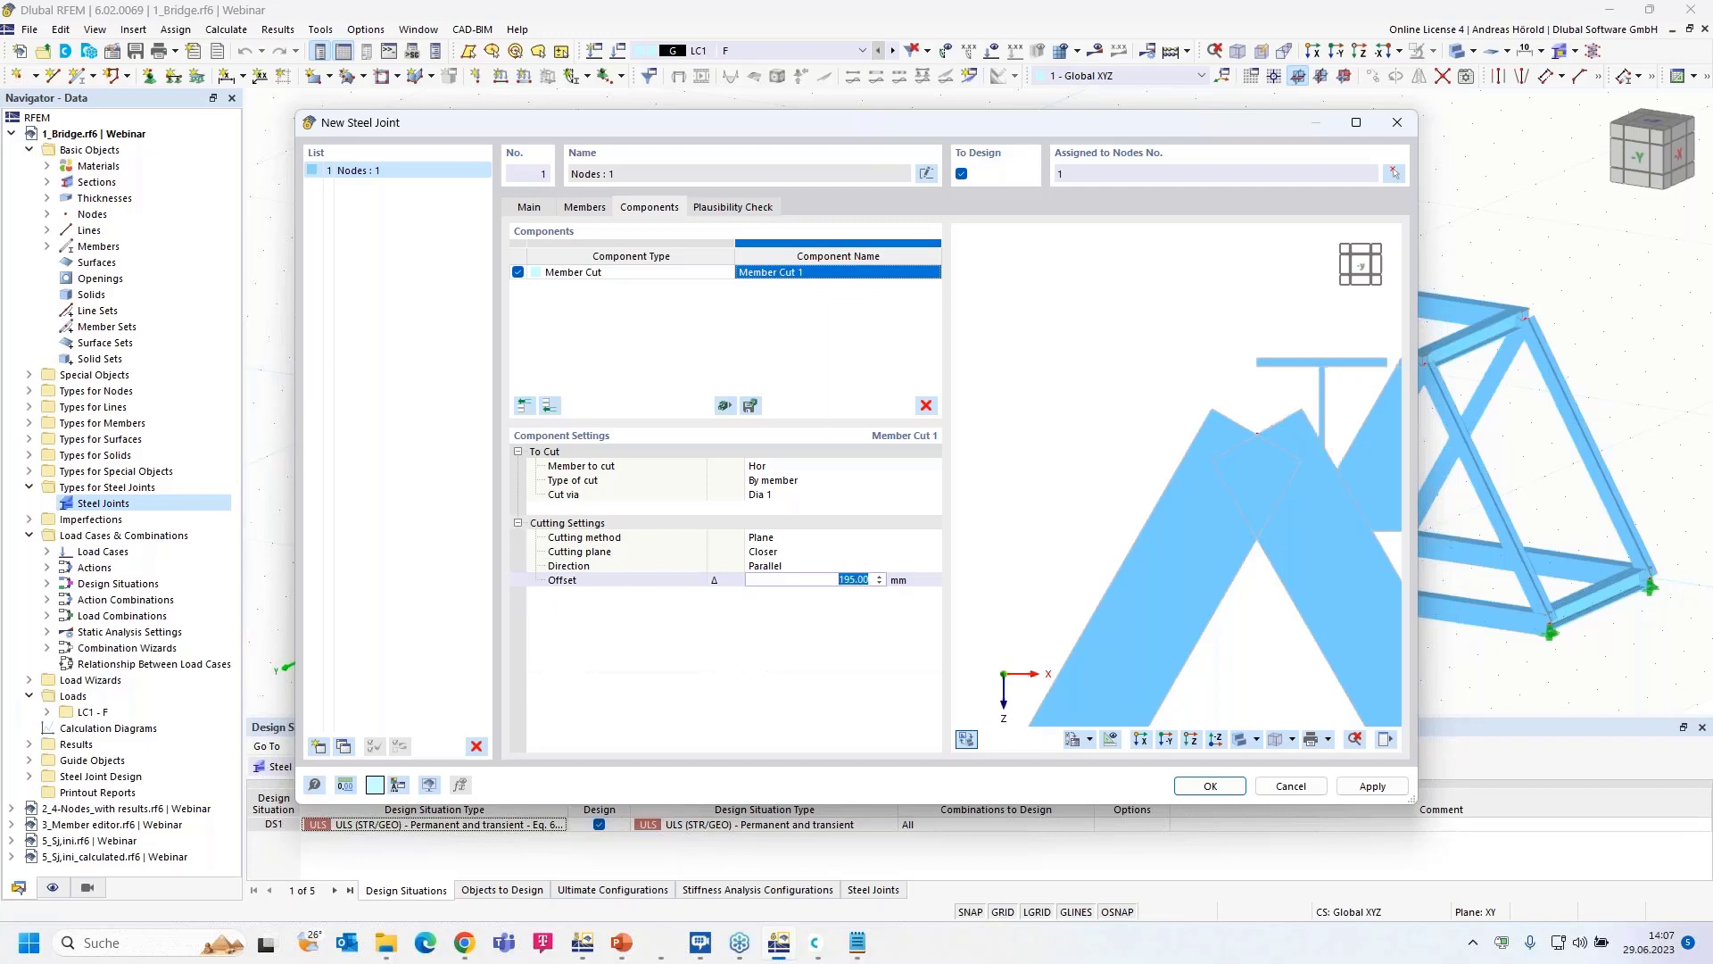
# - Switch to the farther cutting plane and reset the cut offset to 0 mm
pyautogui.scroll(-2, 1005, 539)
pyautogui.moveTo(1026, 528); pyautogui.dragTo(969, 502, button='middle')
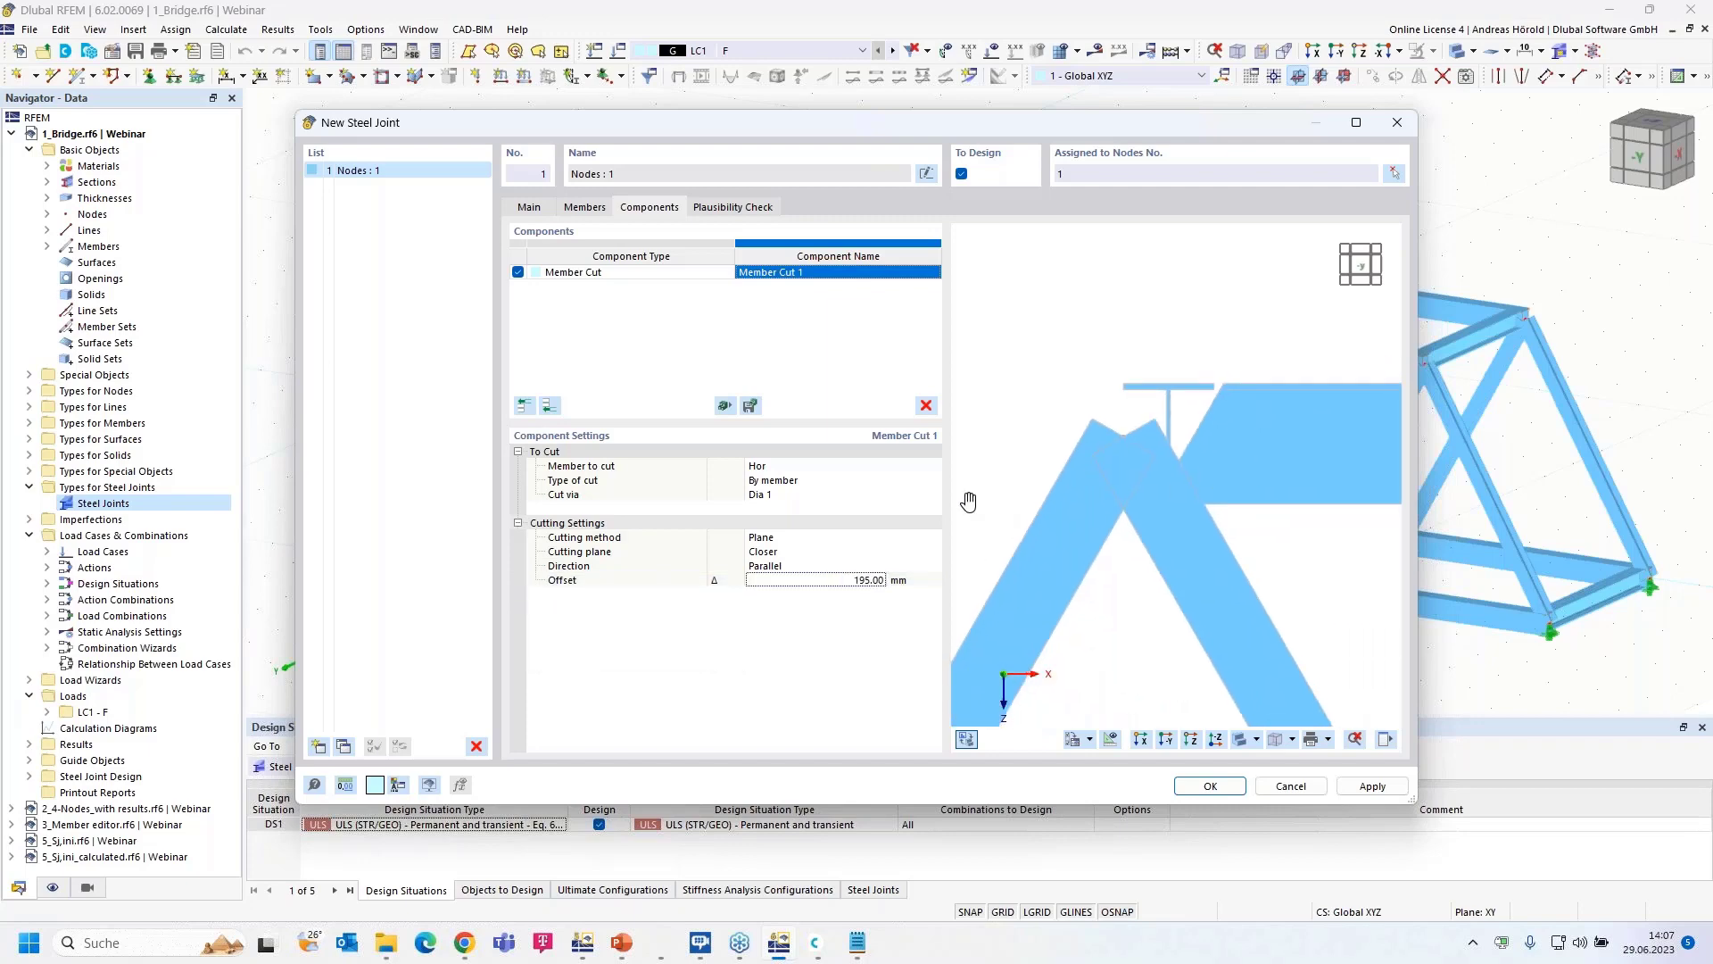
pyautogui.scroll(1, 969, 503)
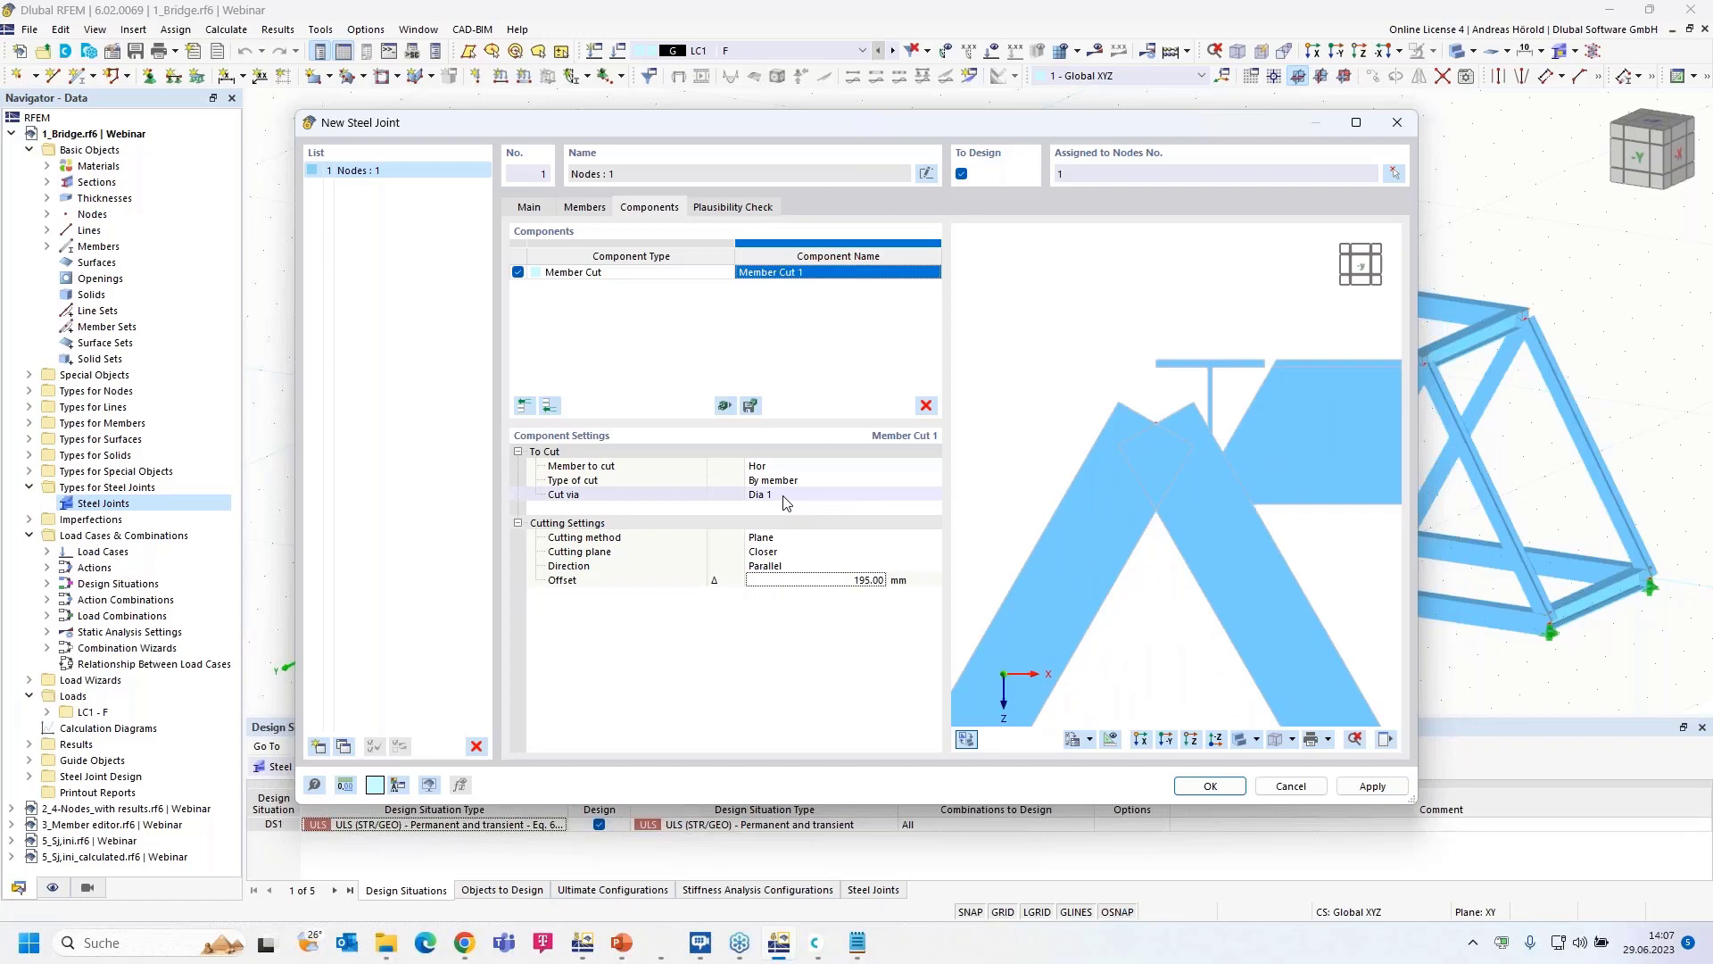
pyautogui.click(790, 553)
pyautogui.click(792, 553)
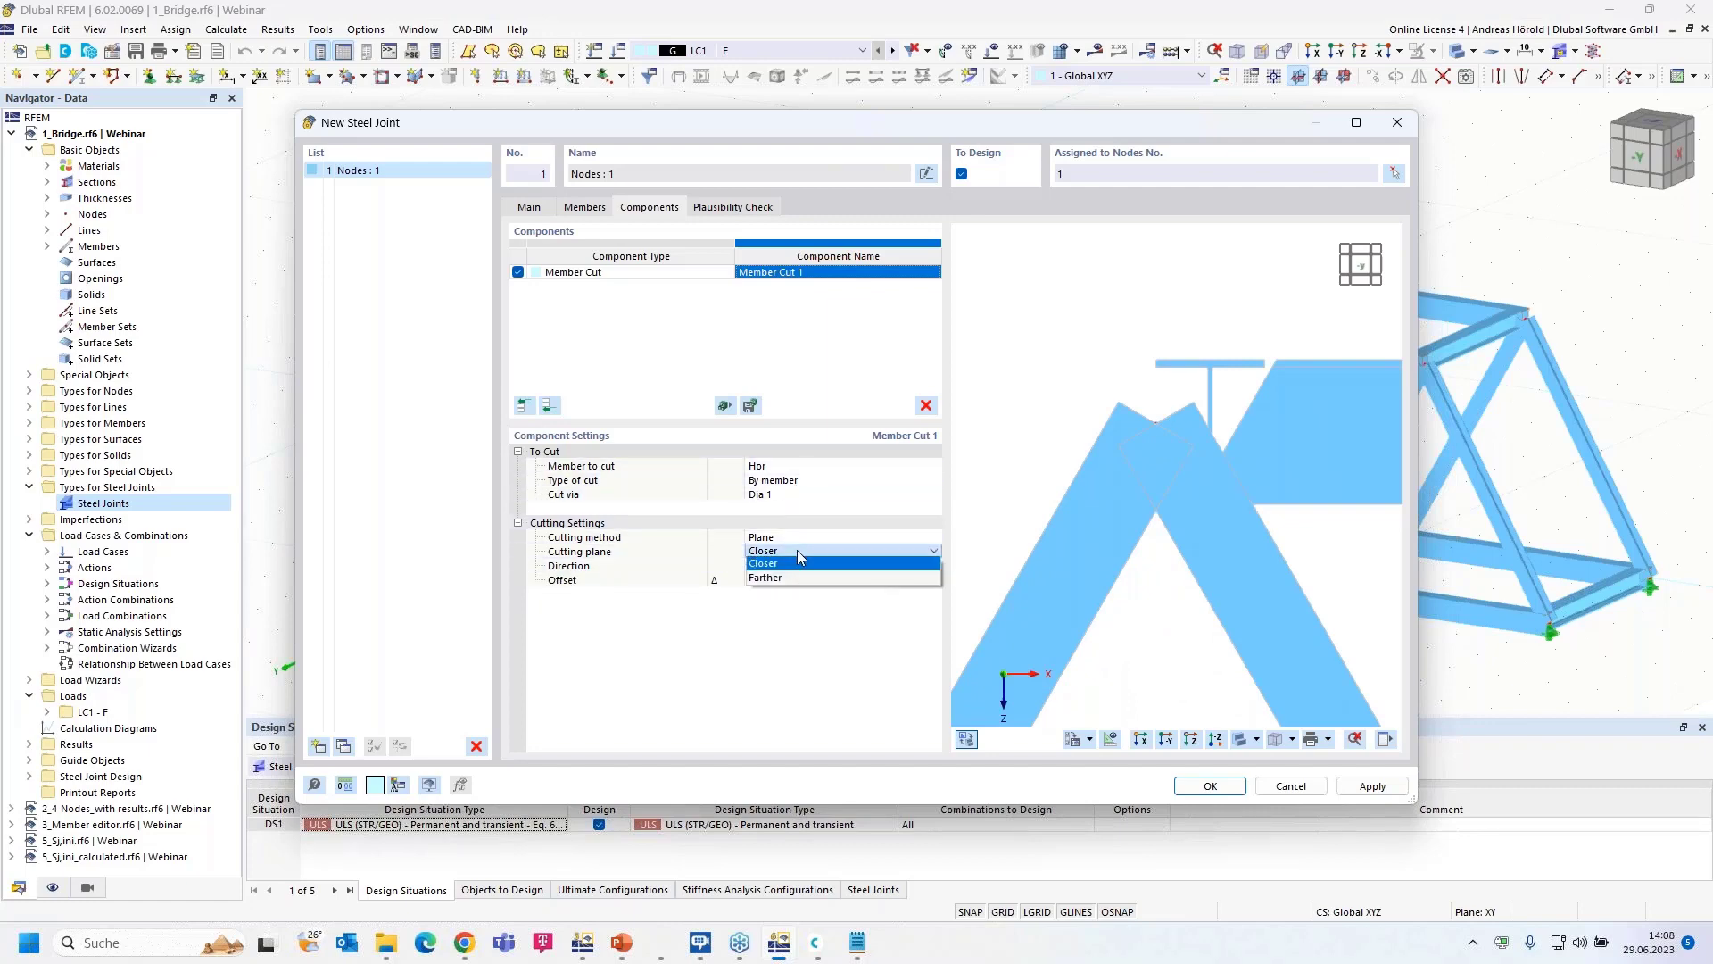
pyautogui.click(801, 577)
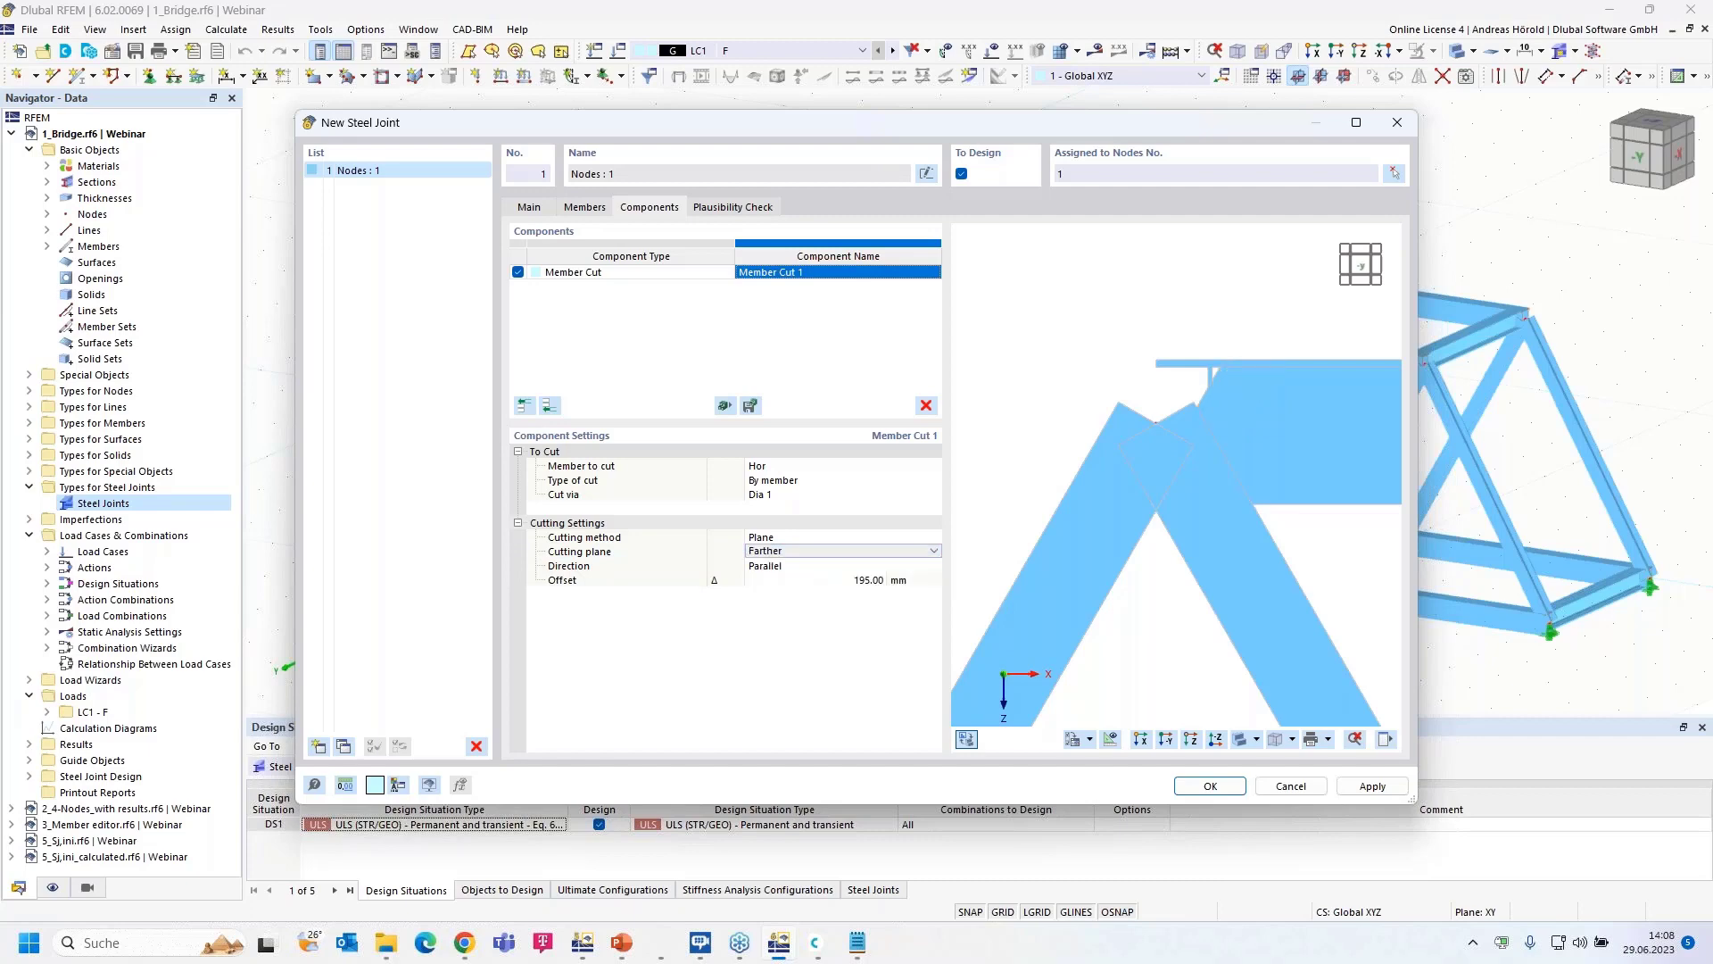
pyautogui.click(803, 580)
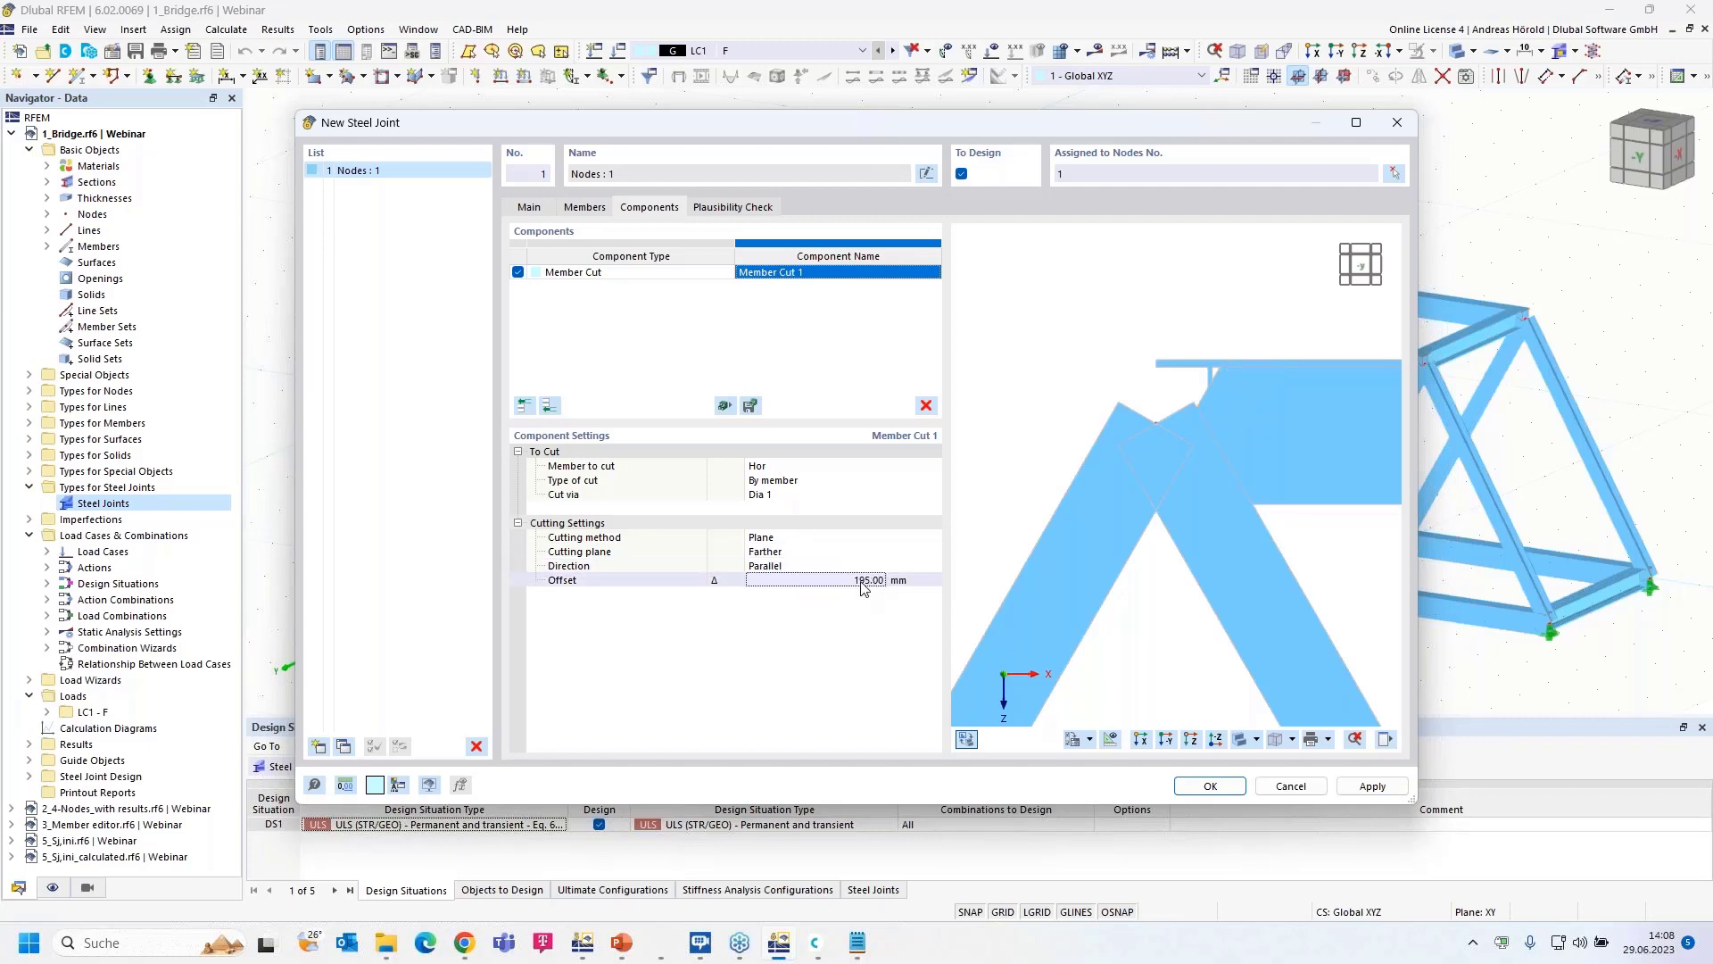
pyautogui.press('BackSpace')
pyautogui.write('0')
pyautogui.press('Return')
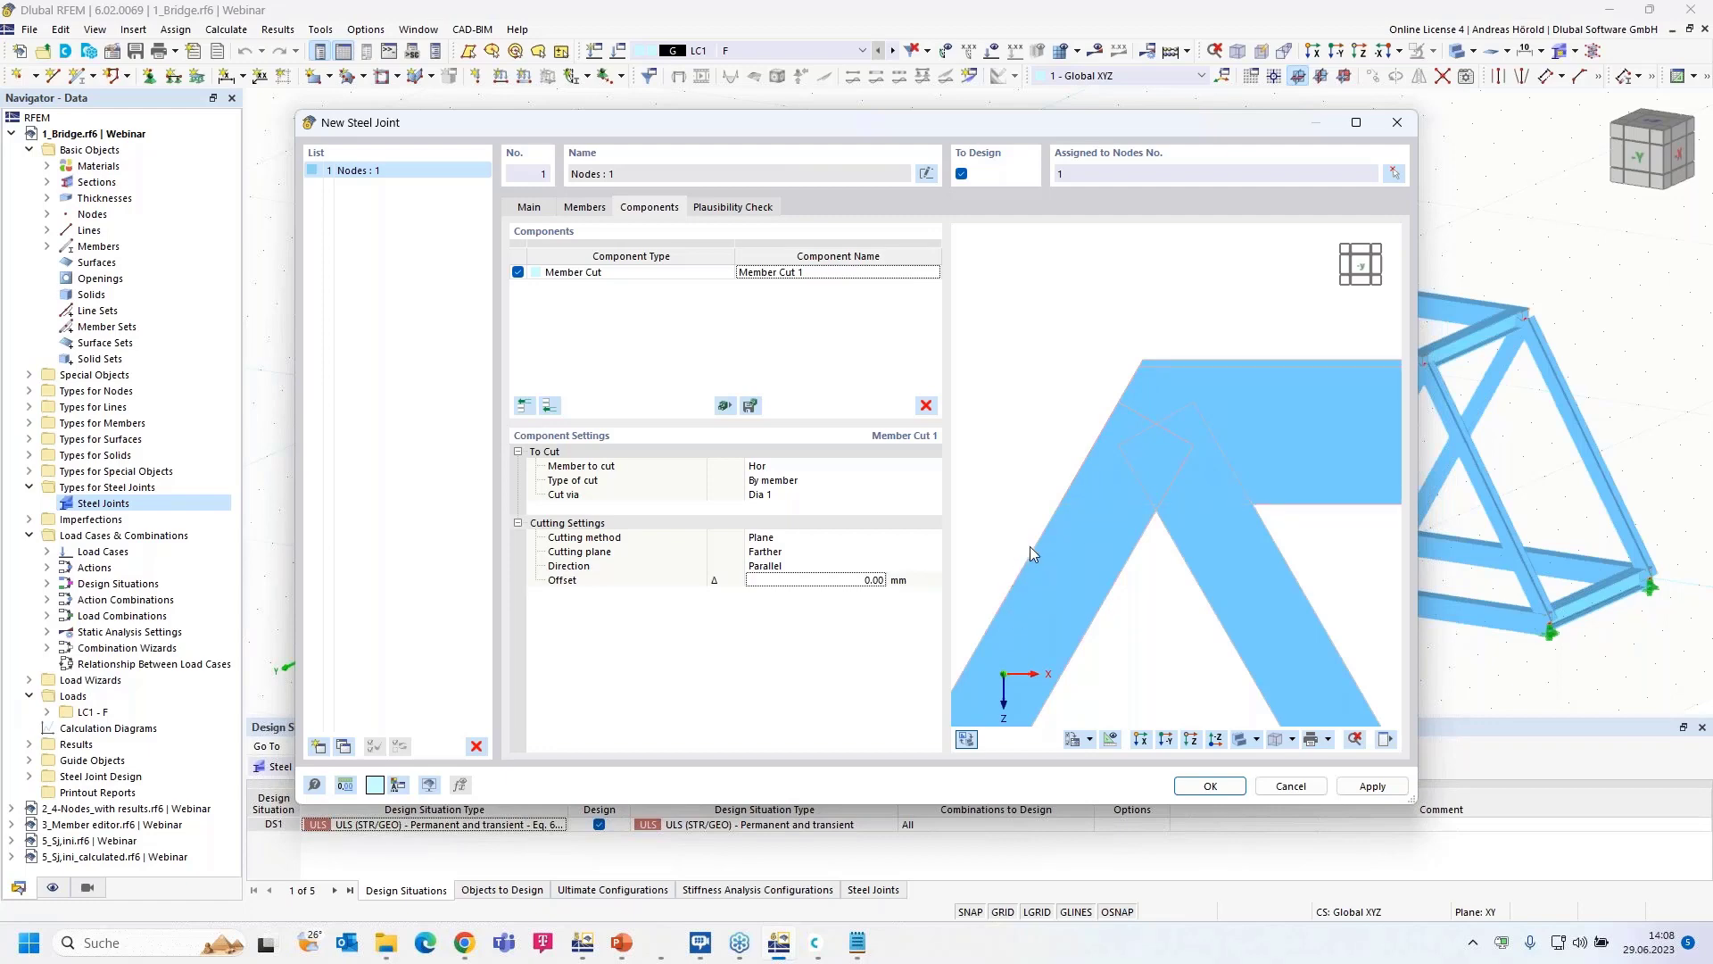
# - Add a second Member Cut that cuts Dia 1 by member via Hor
pyautogui.click(550, 406)
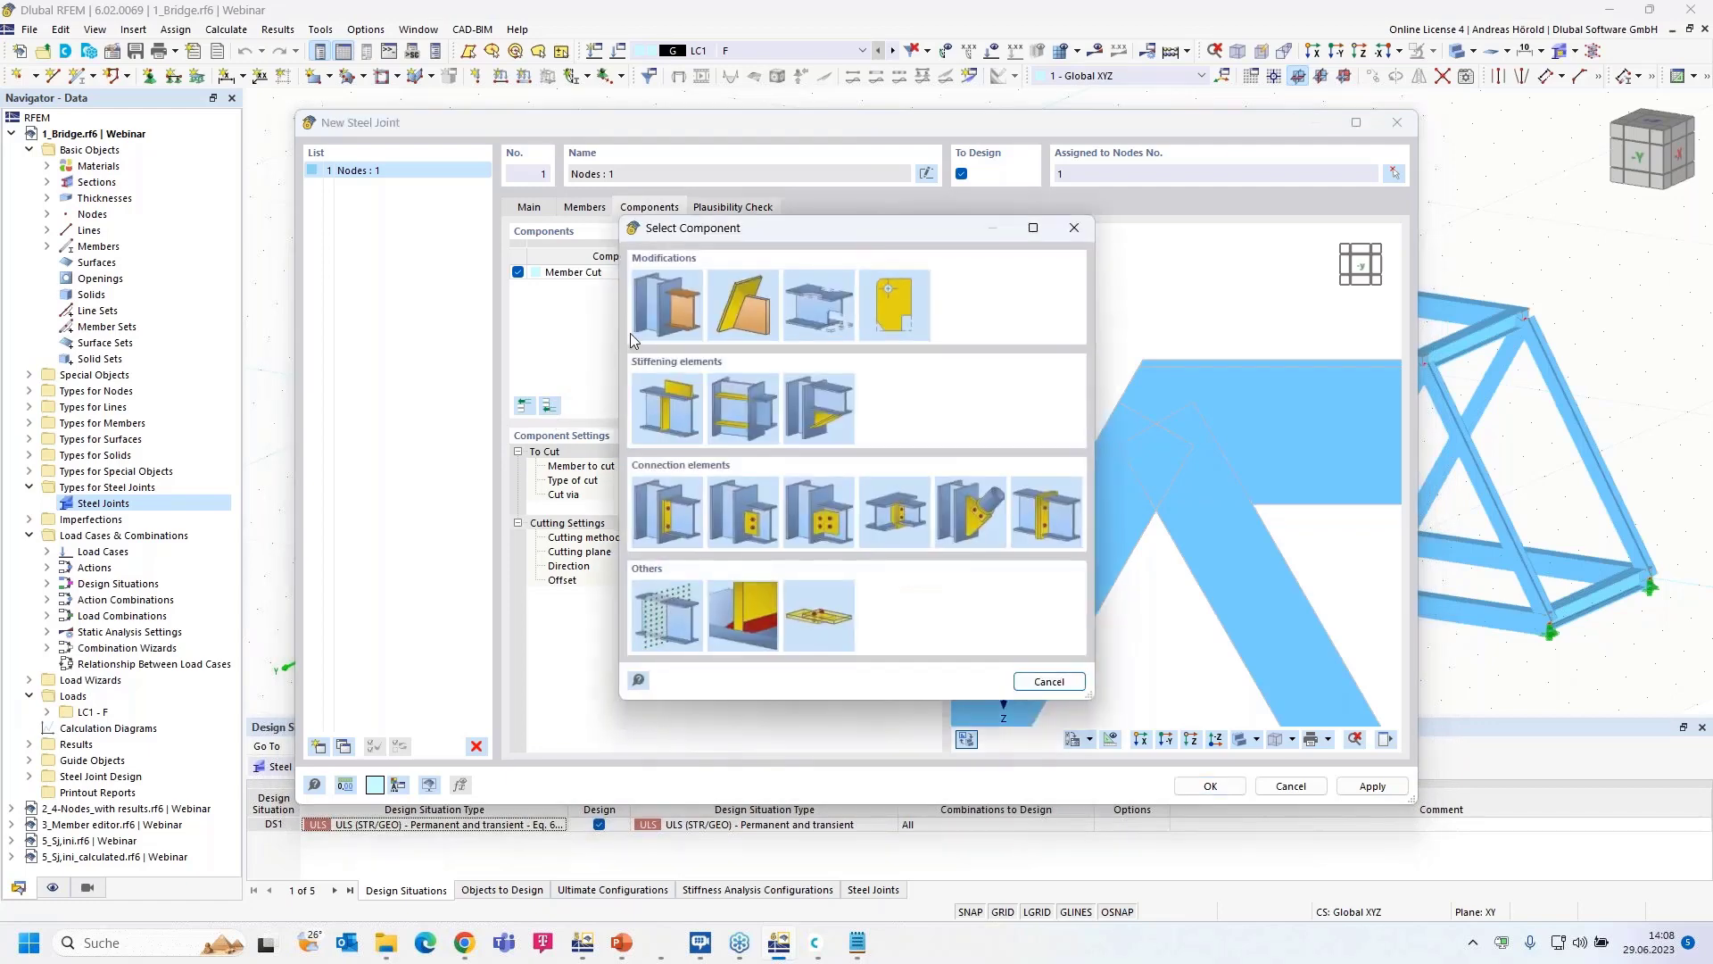
pyautogui.click(672, 291)
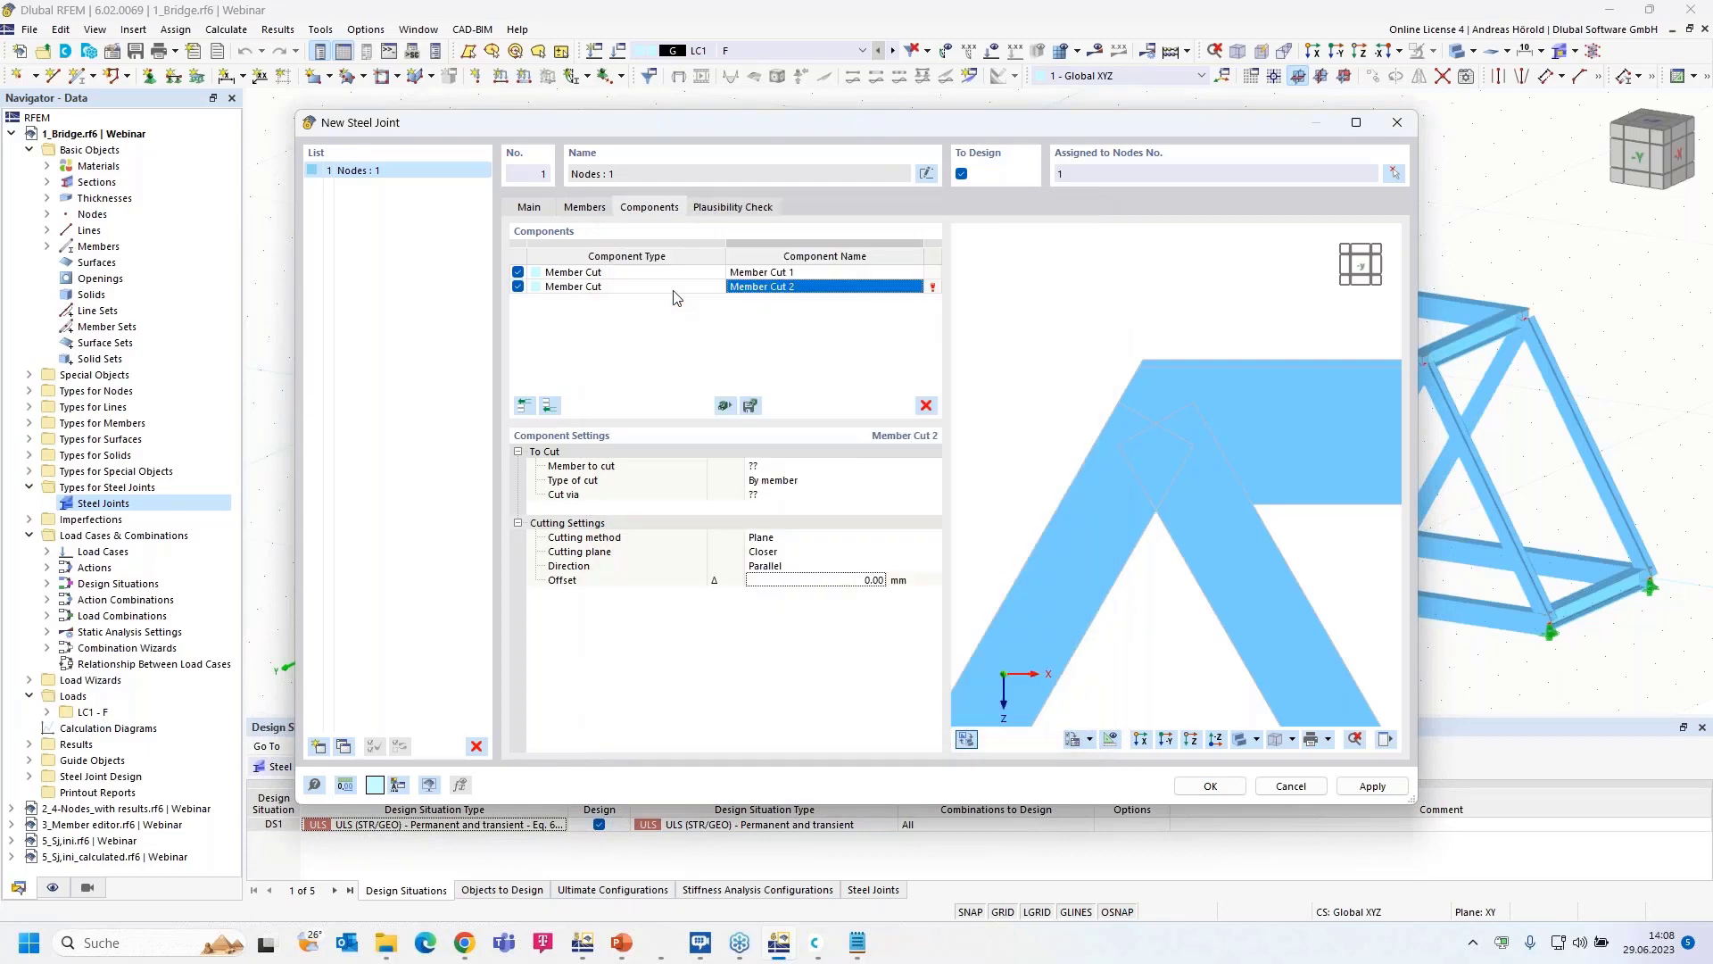
pyautogui.click(783, 469)
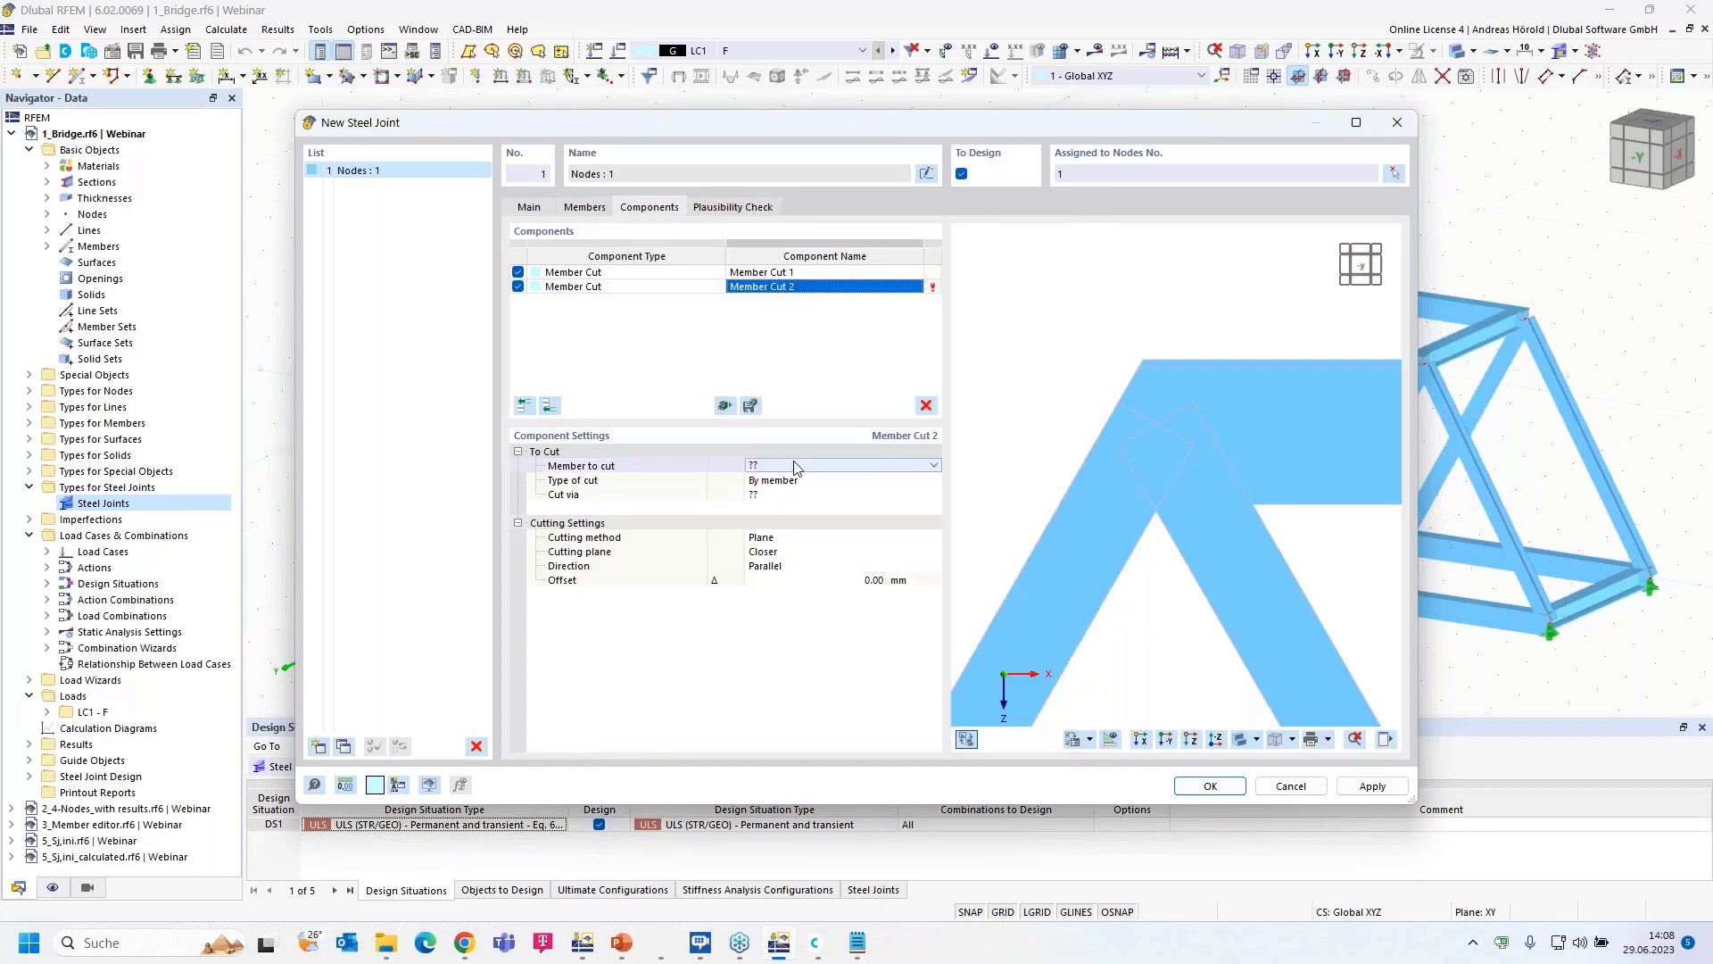
pyautogui.click(934, 467)
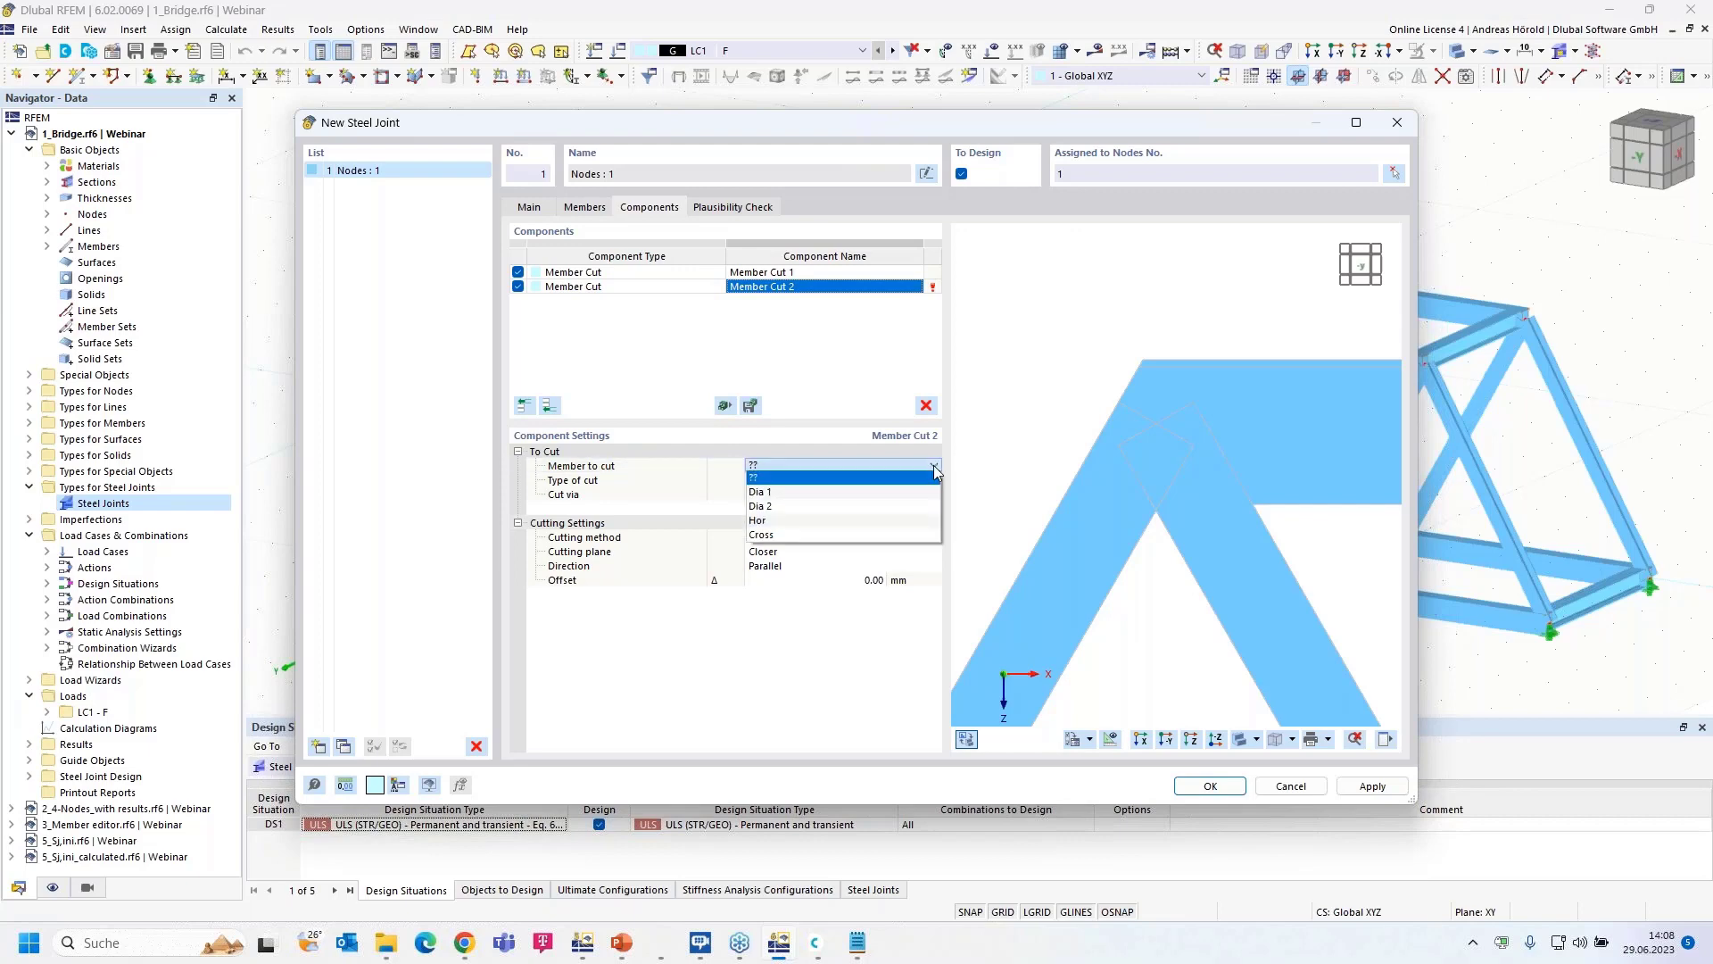
pyautogui.click(865, 492)
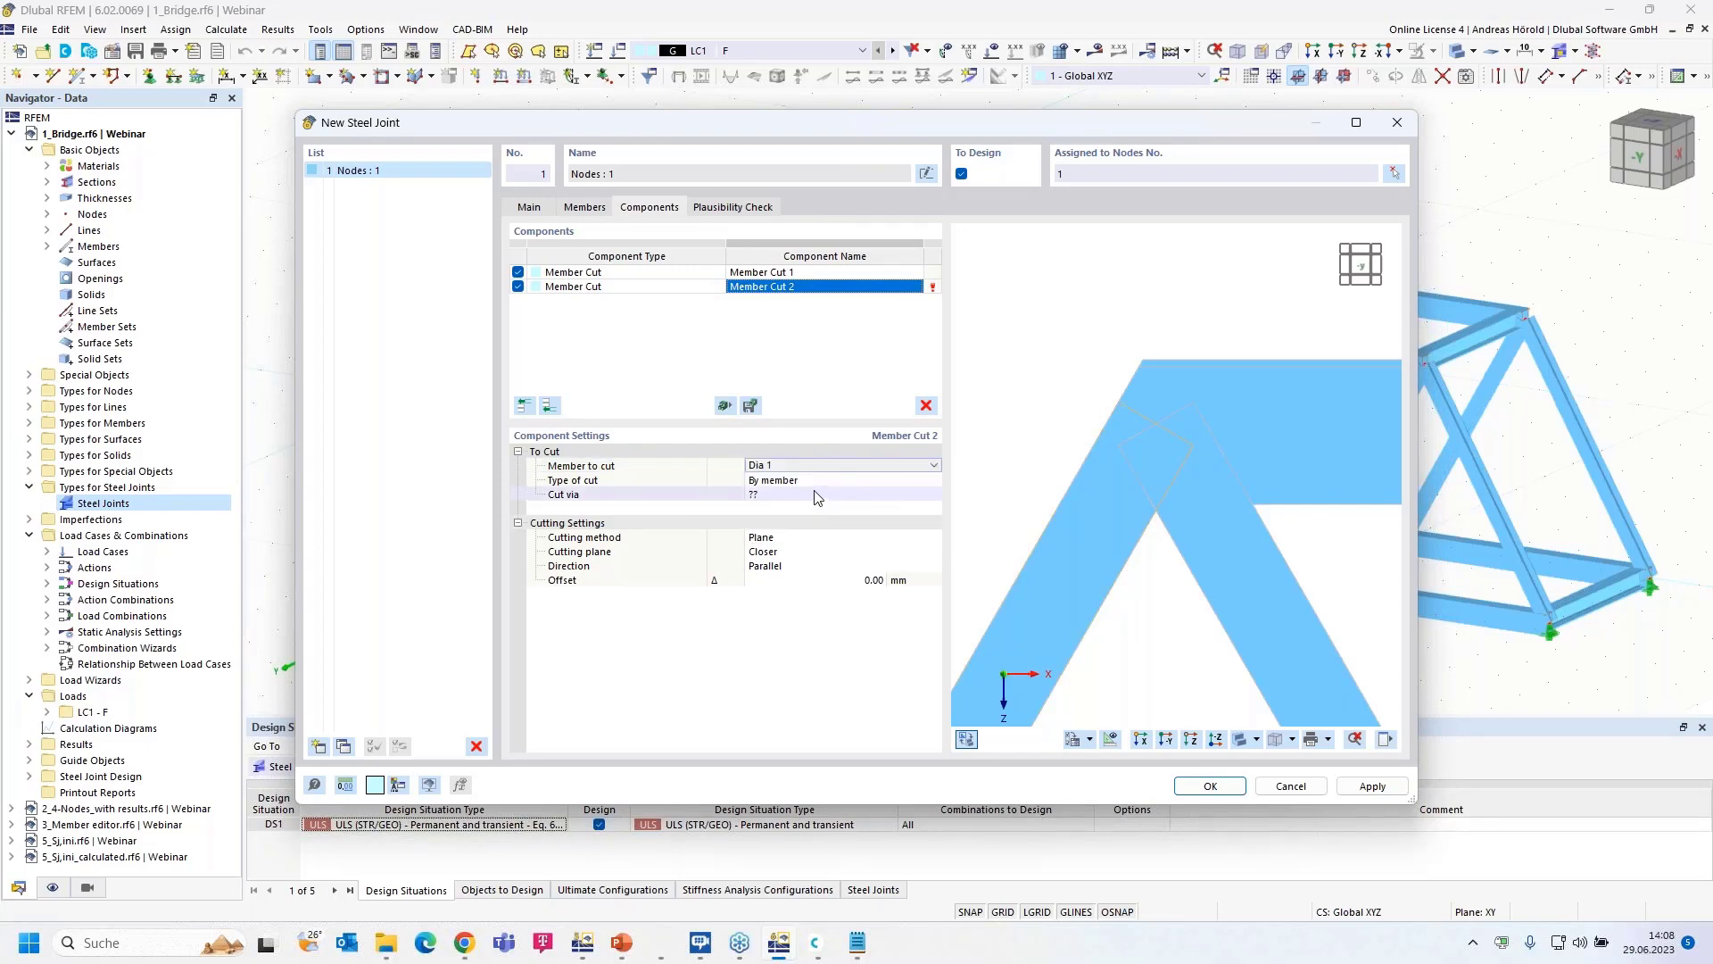
pyautogui.click(827, 479)
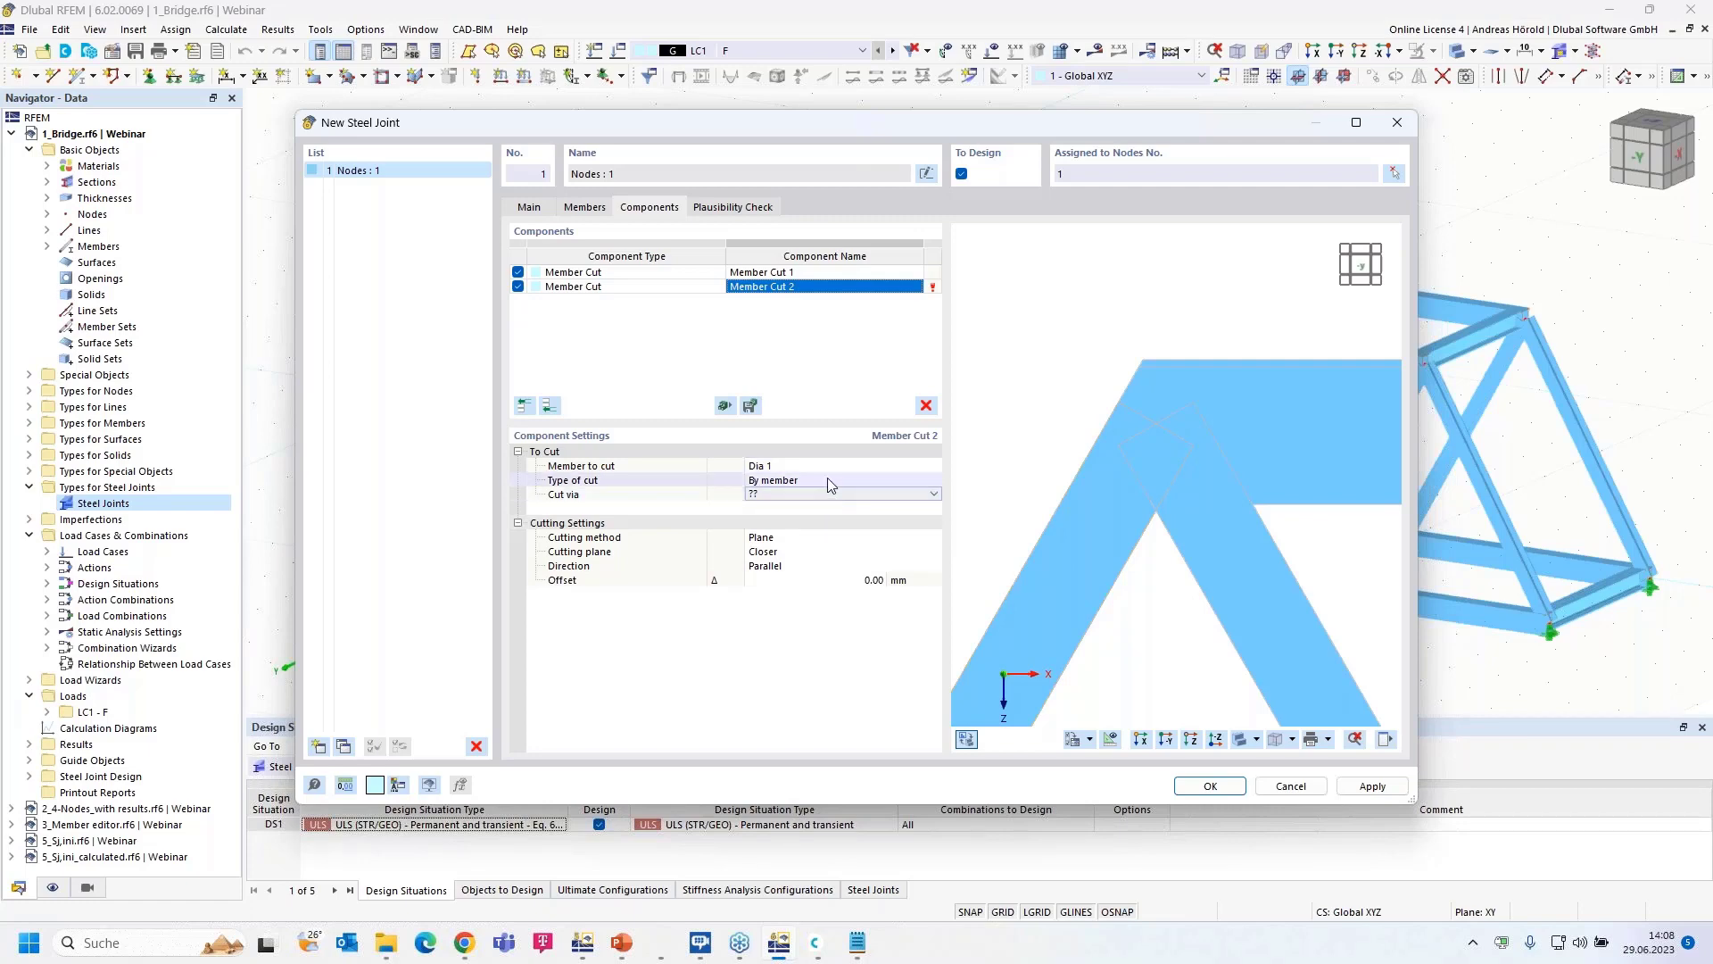
pyautogui.click(828, 480)
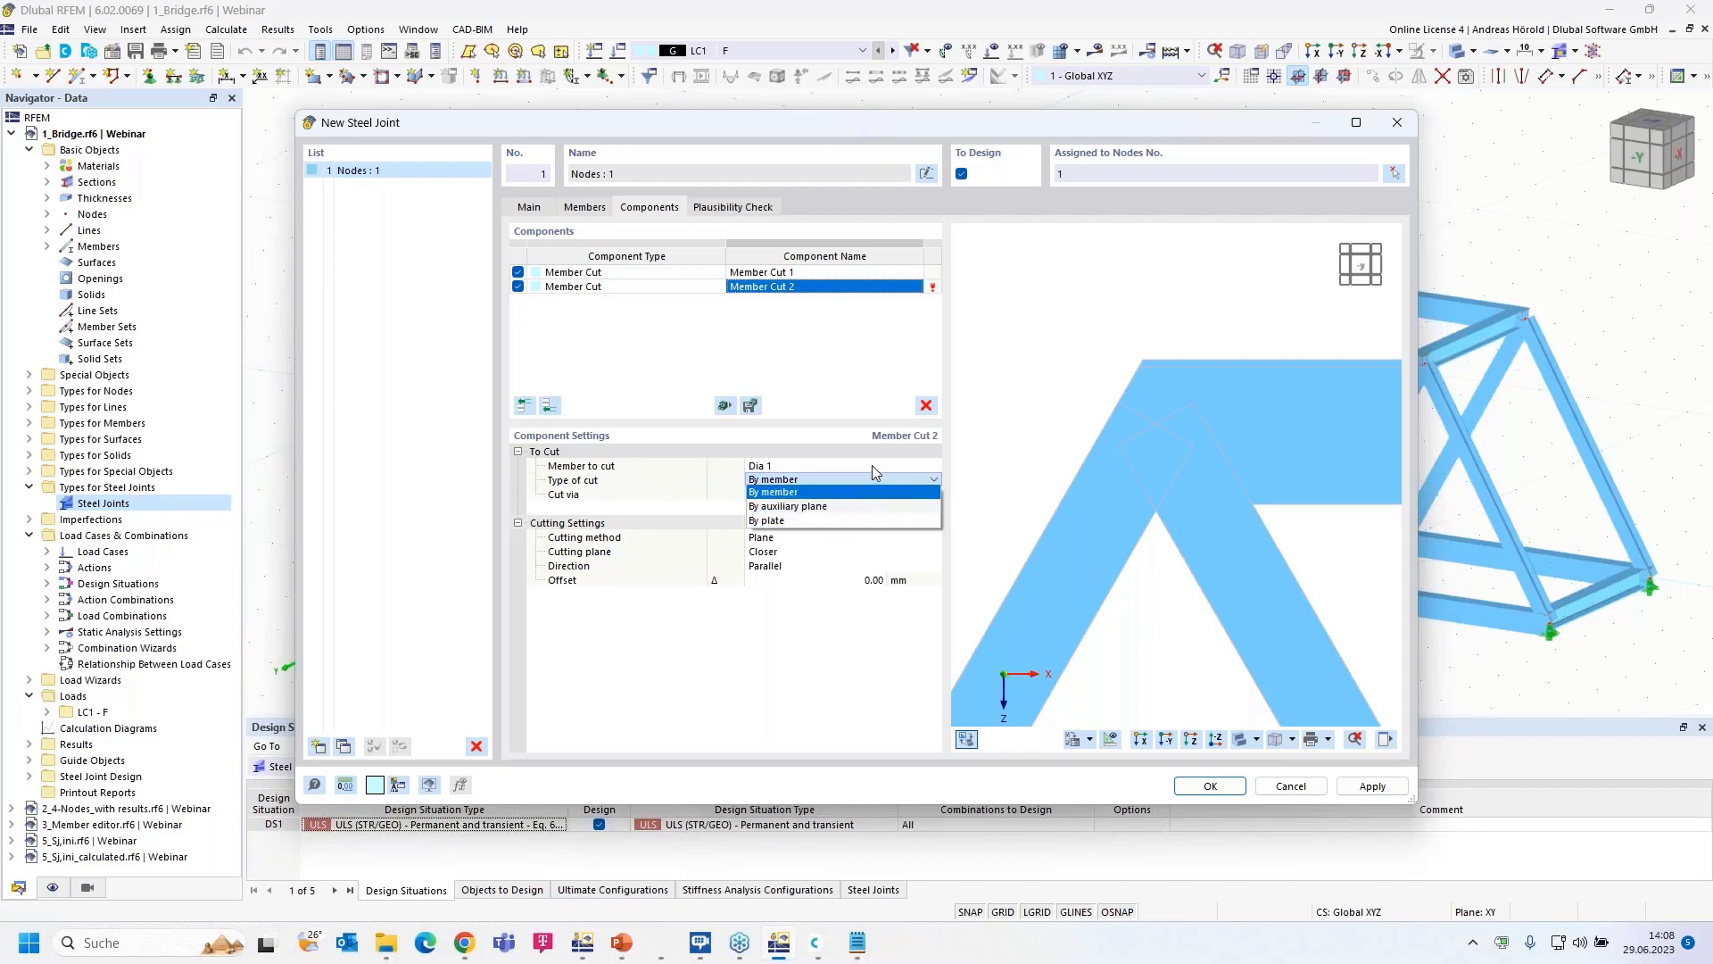
pyautogui.click(872, 466)
pyautogui.click(844, 495)
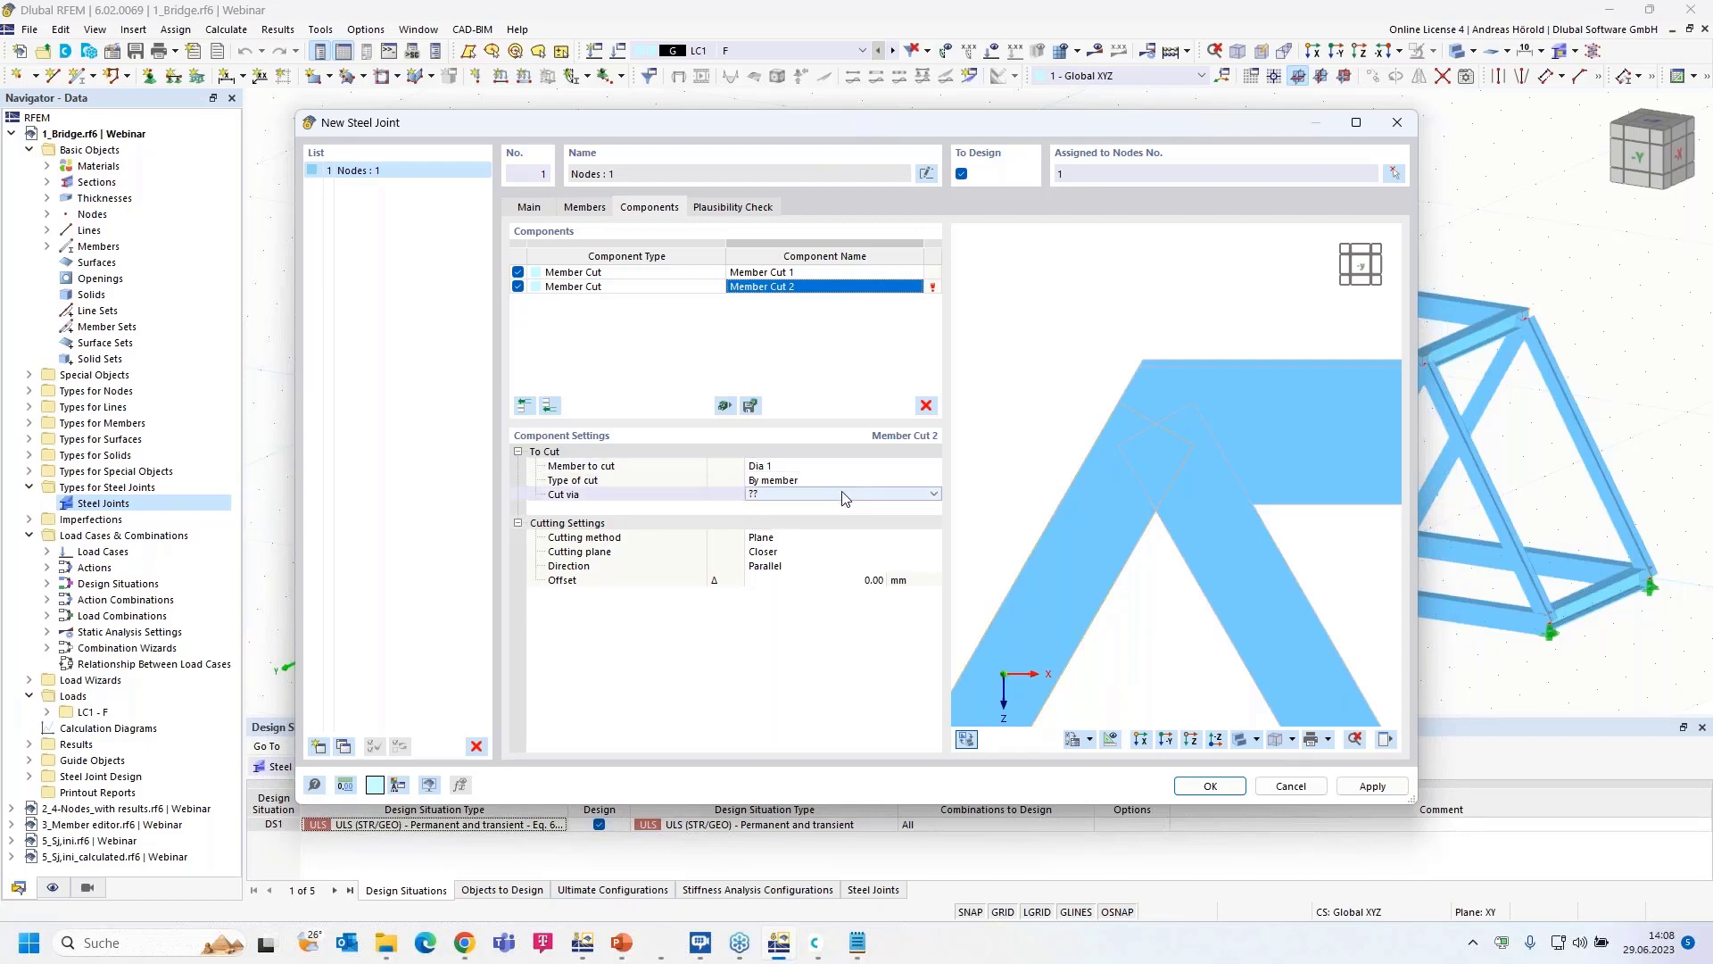
pyautogui.click(844, 496)
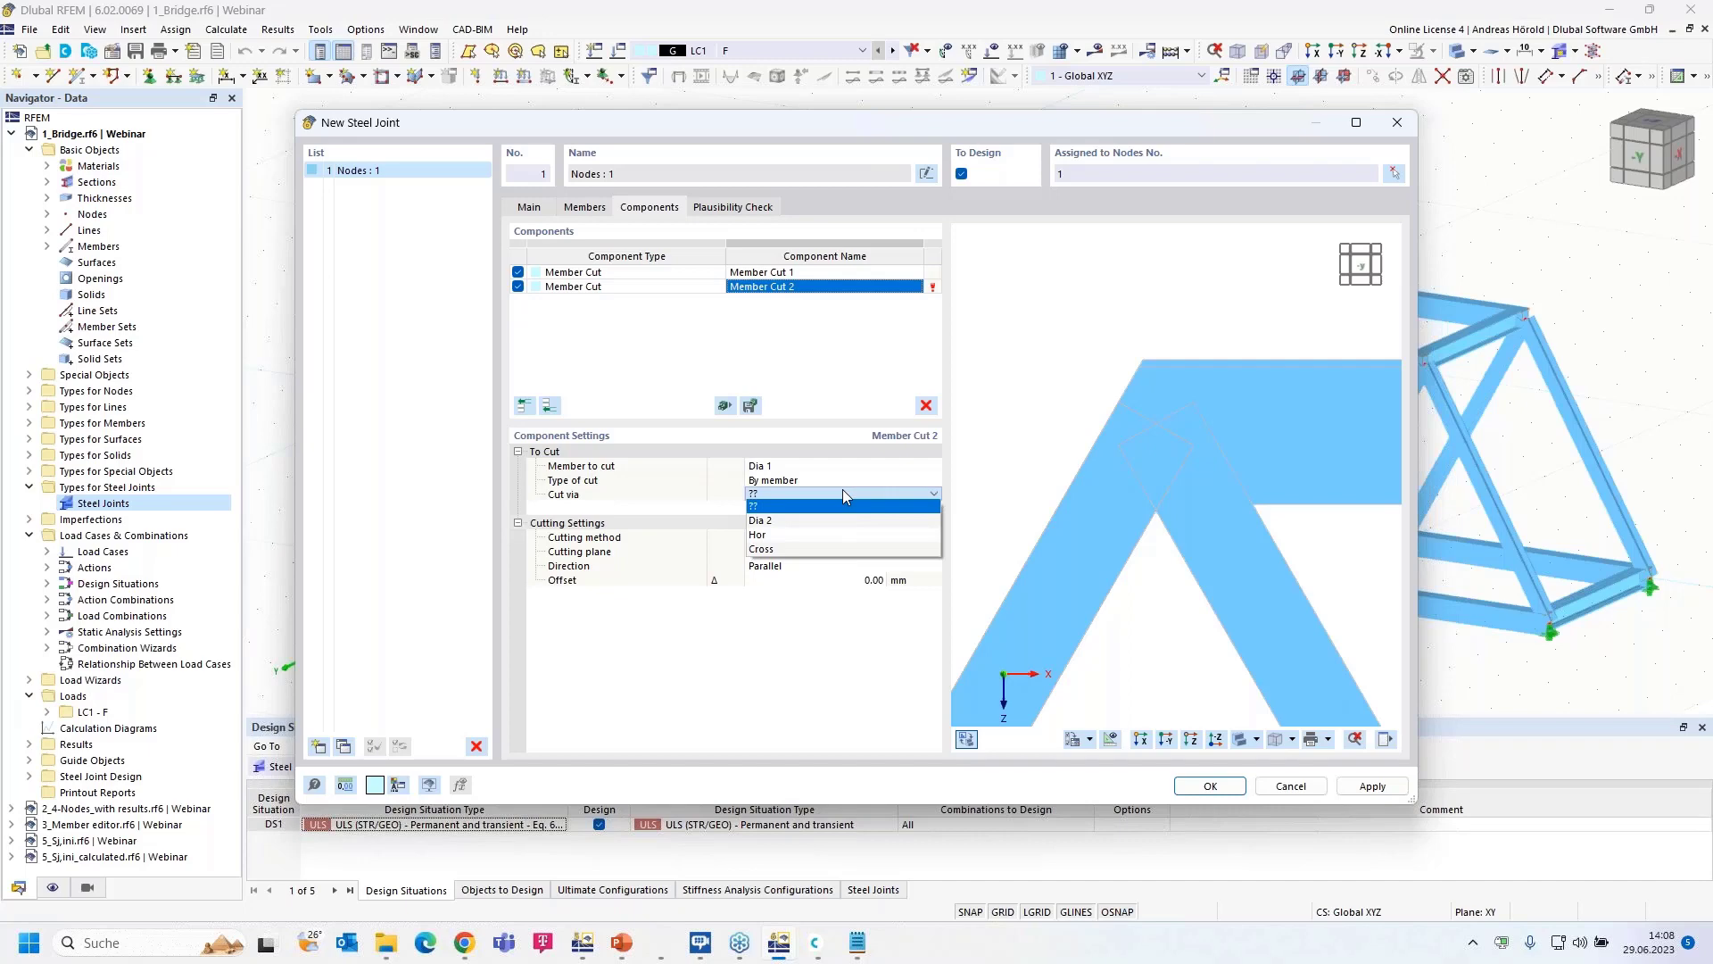
pyautogui.click(835, 534)
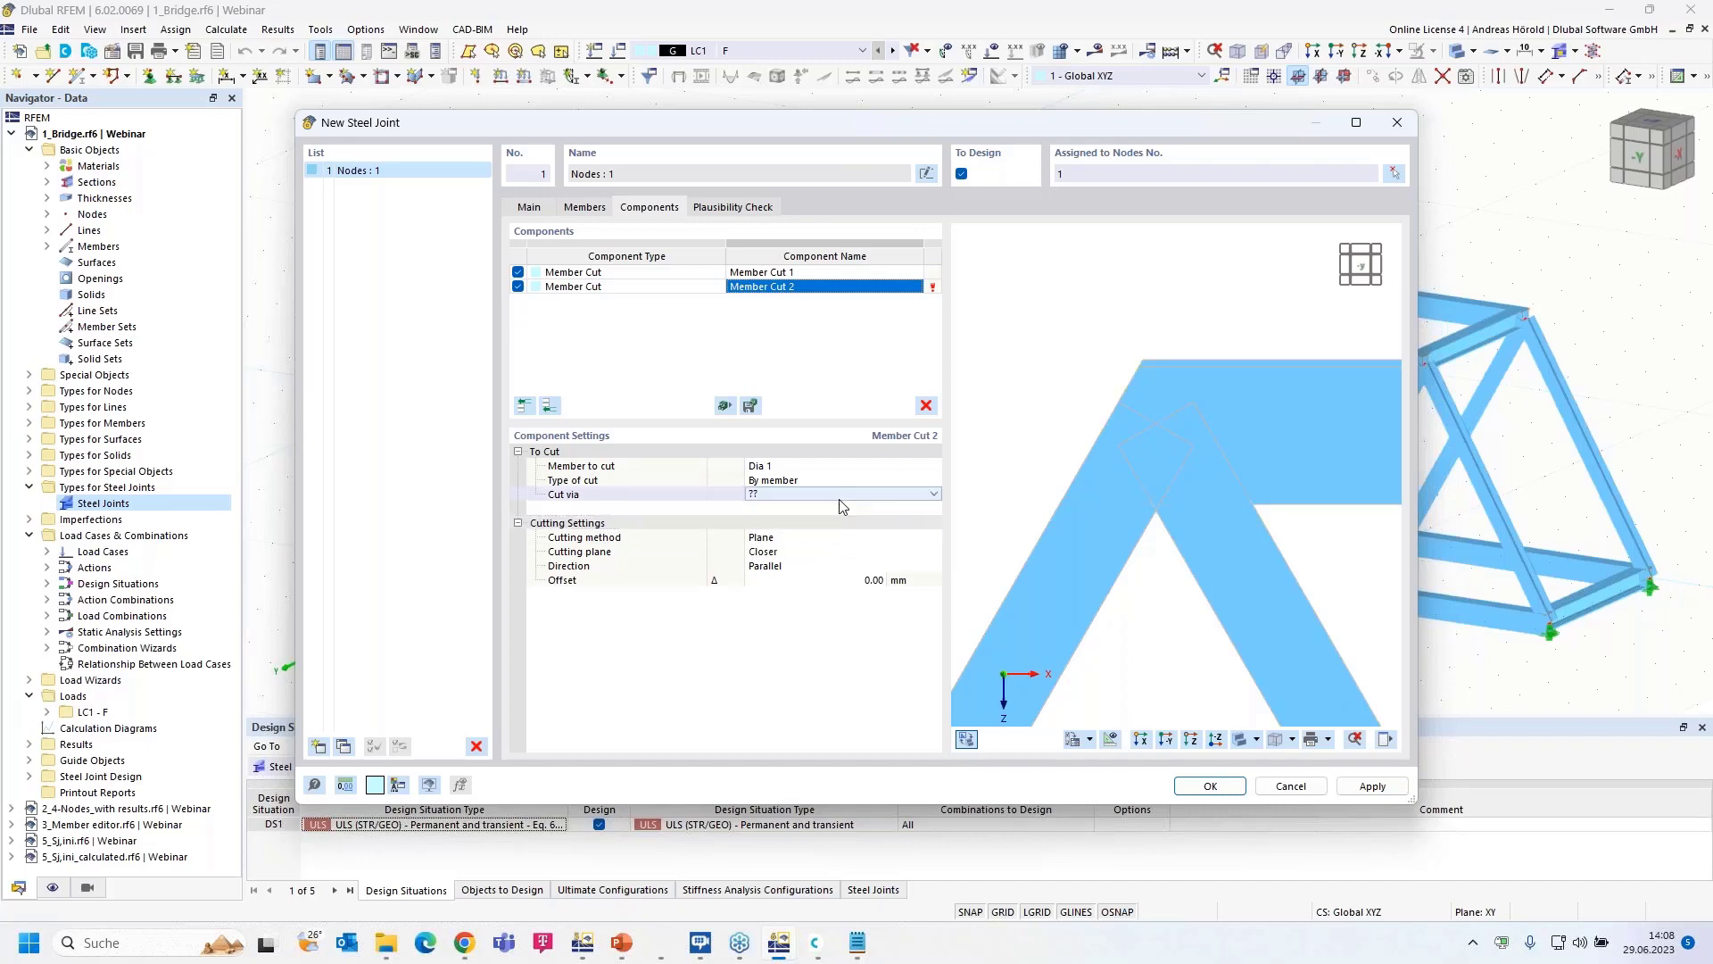
pyautogui.click(839, 496)
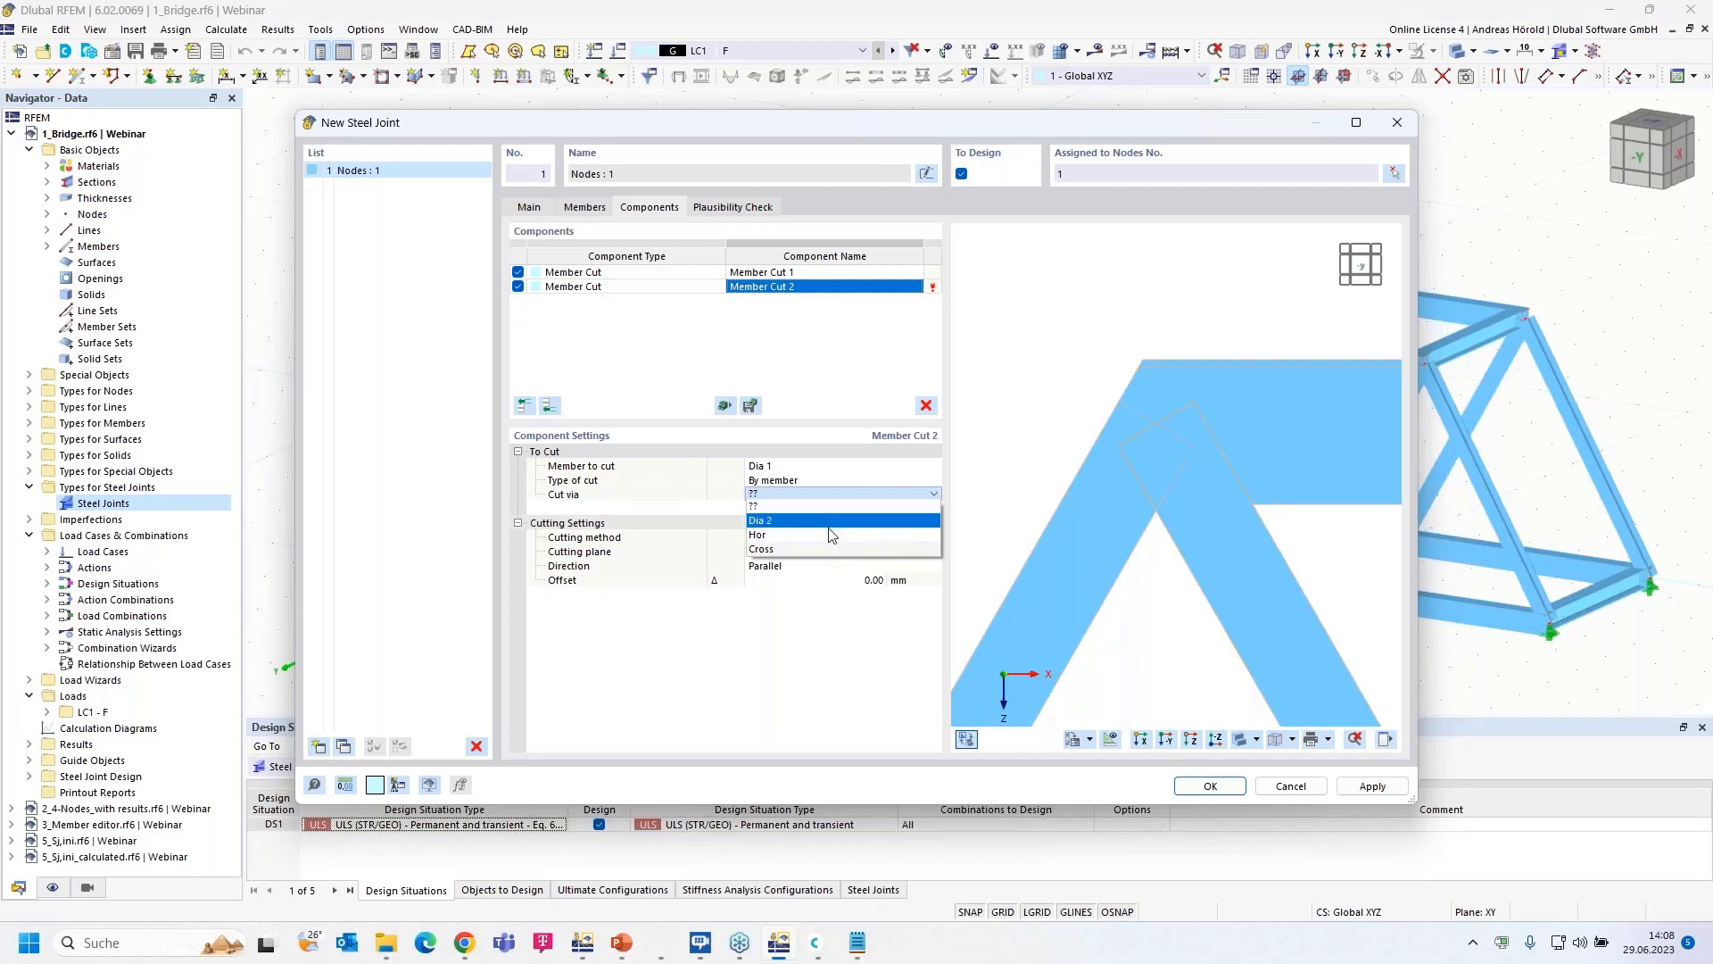
pyautogui.click(830, 534)
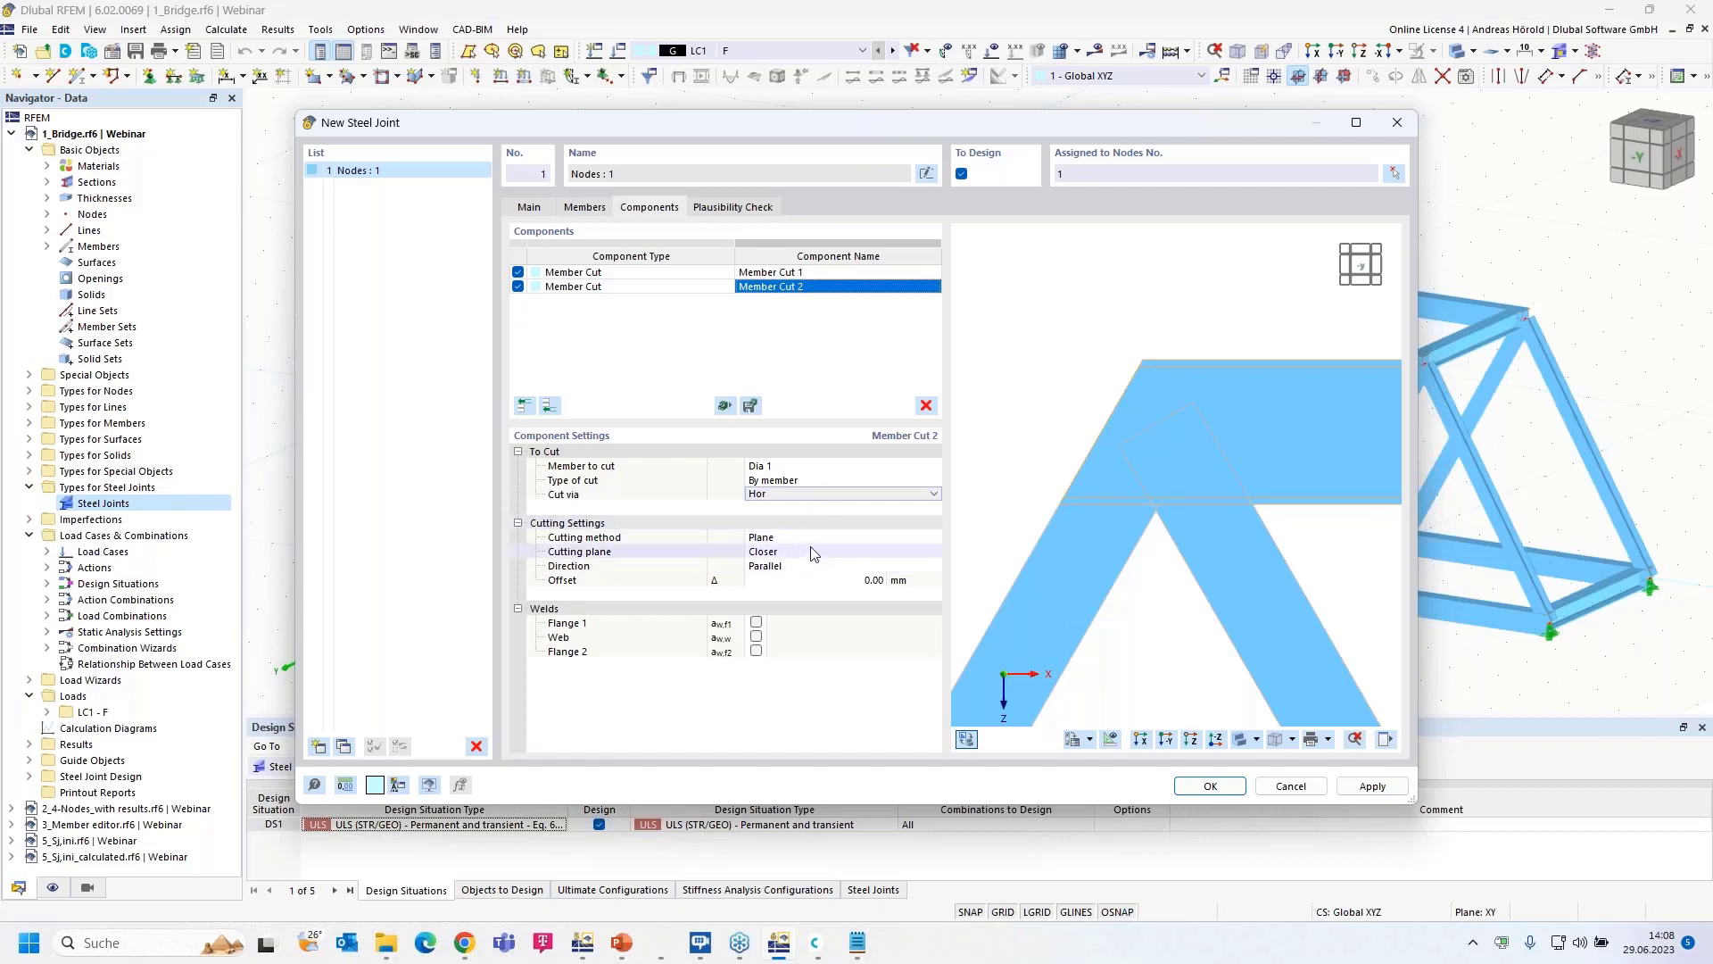
# - Make the Dia 1 cut perpendicular with a 195 mm offset
pyautogui.click(826, 566)
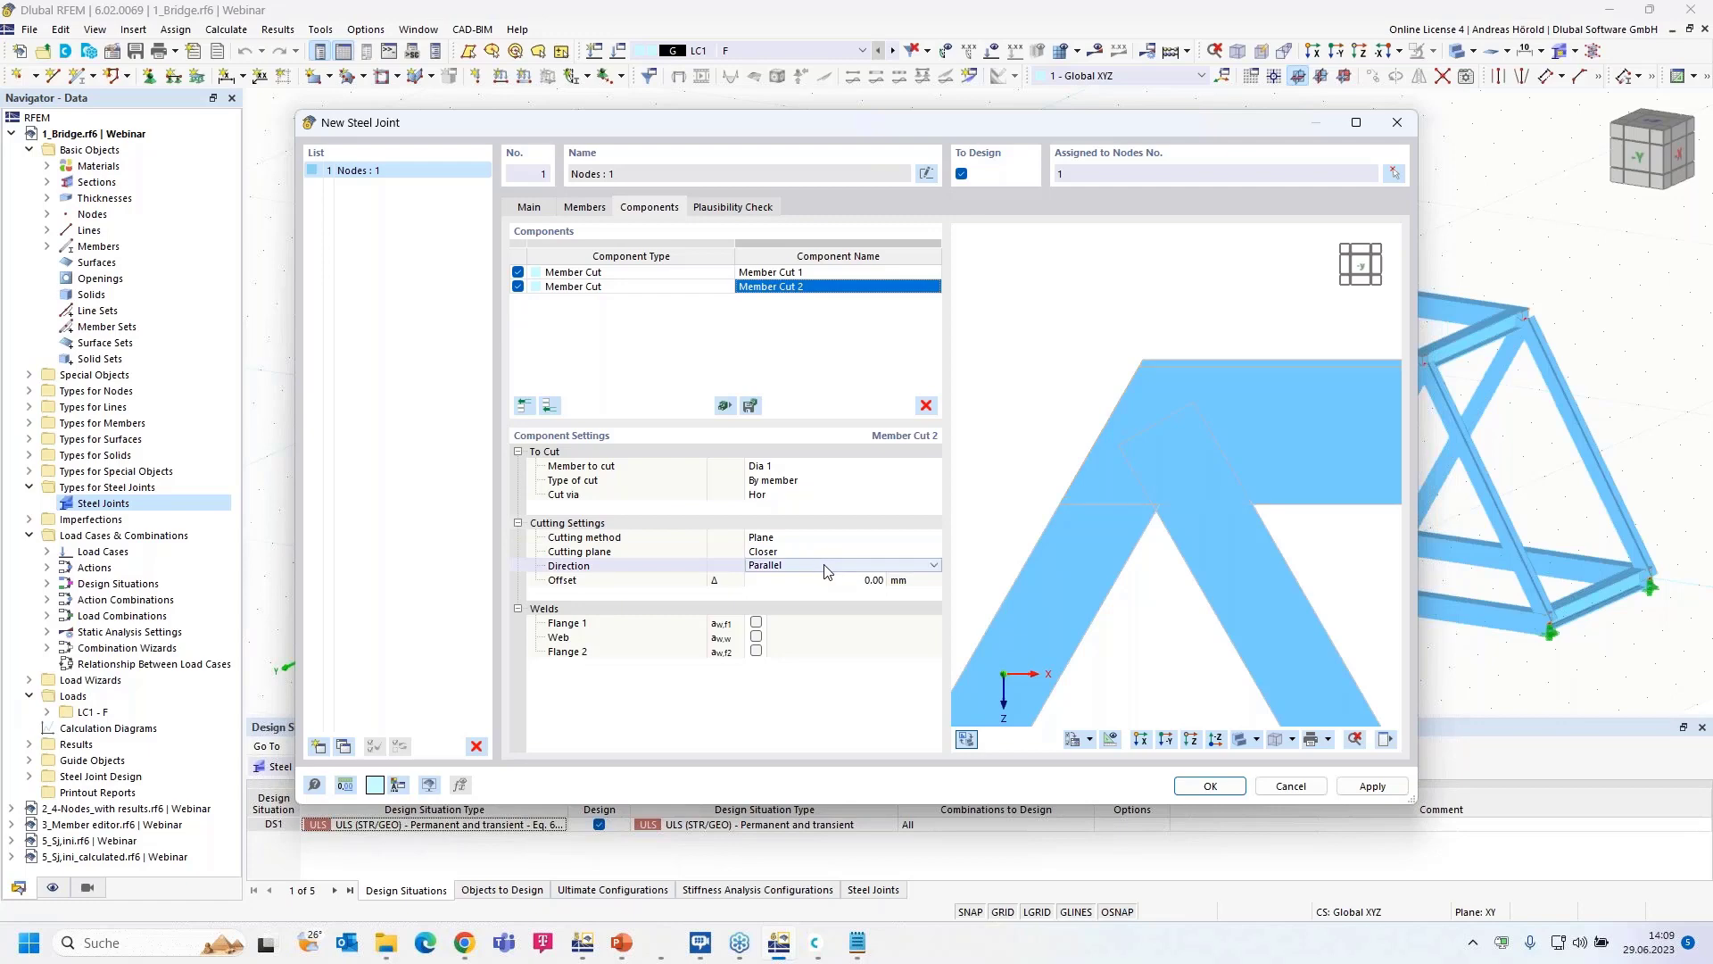
pyautogui.click(823, 567)
pyautogui.click(818, 594)
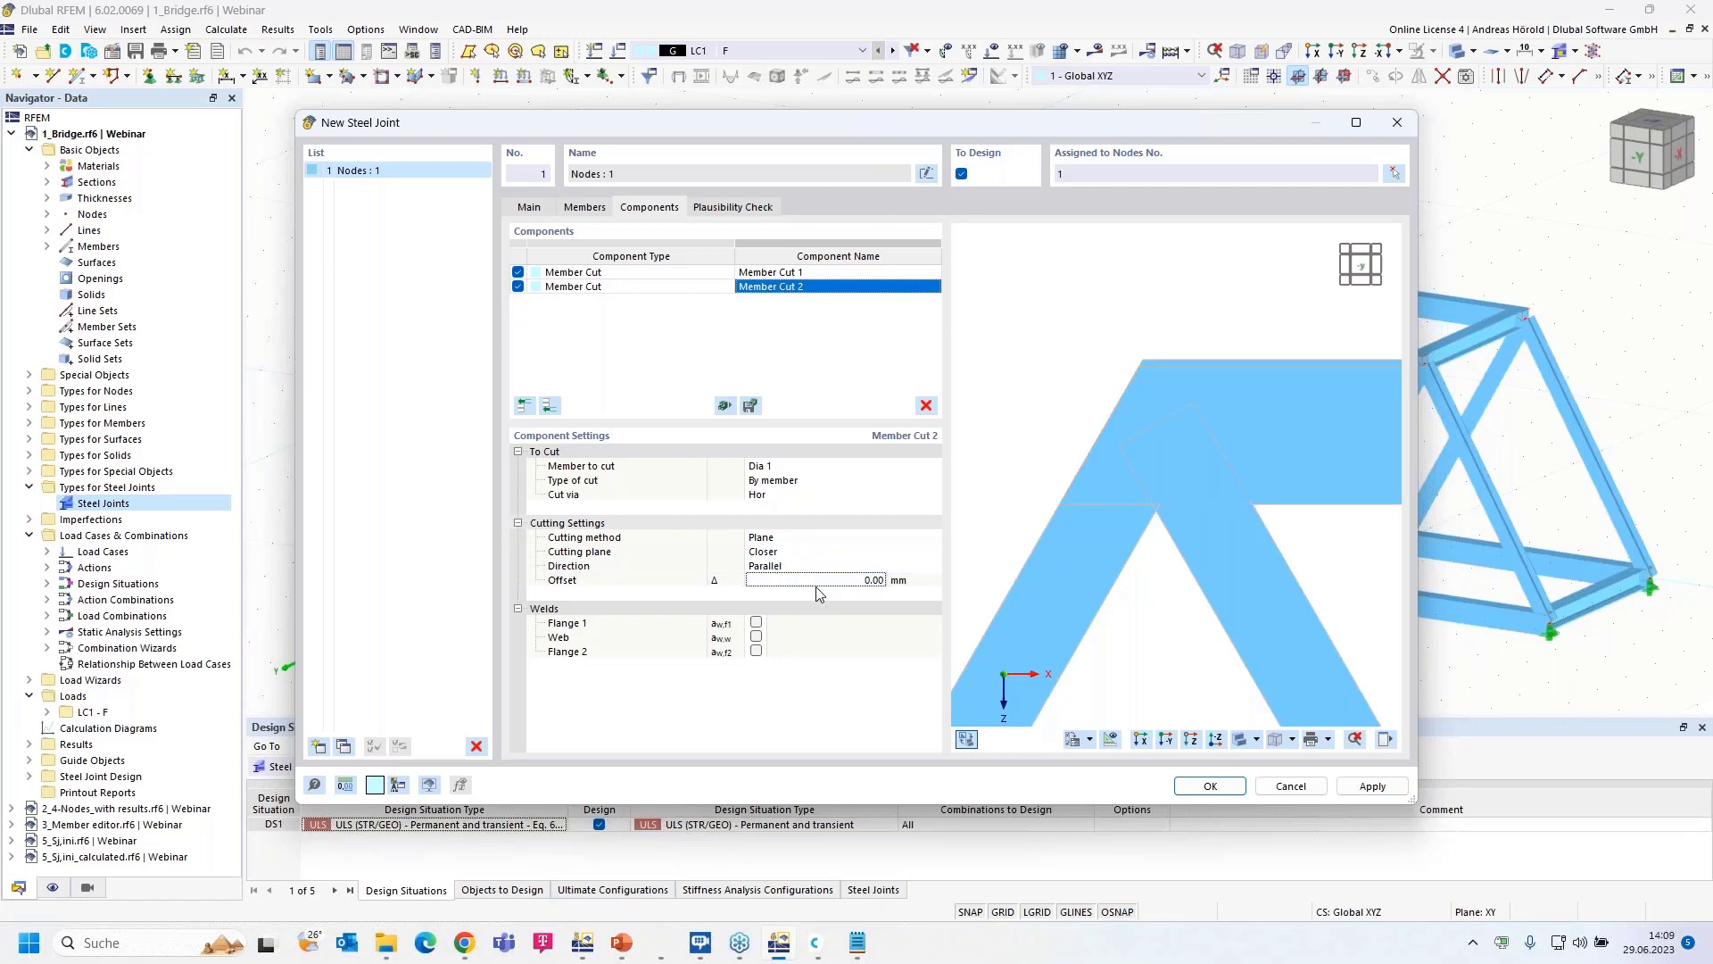
pyautogui.click(821, 565)
pyautogui.click(821, 565)
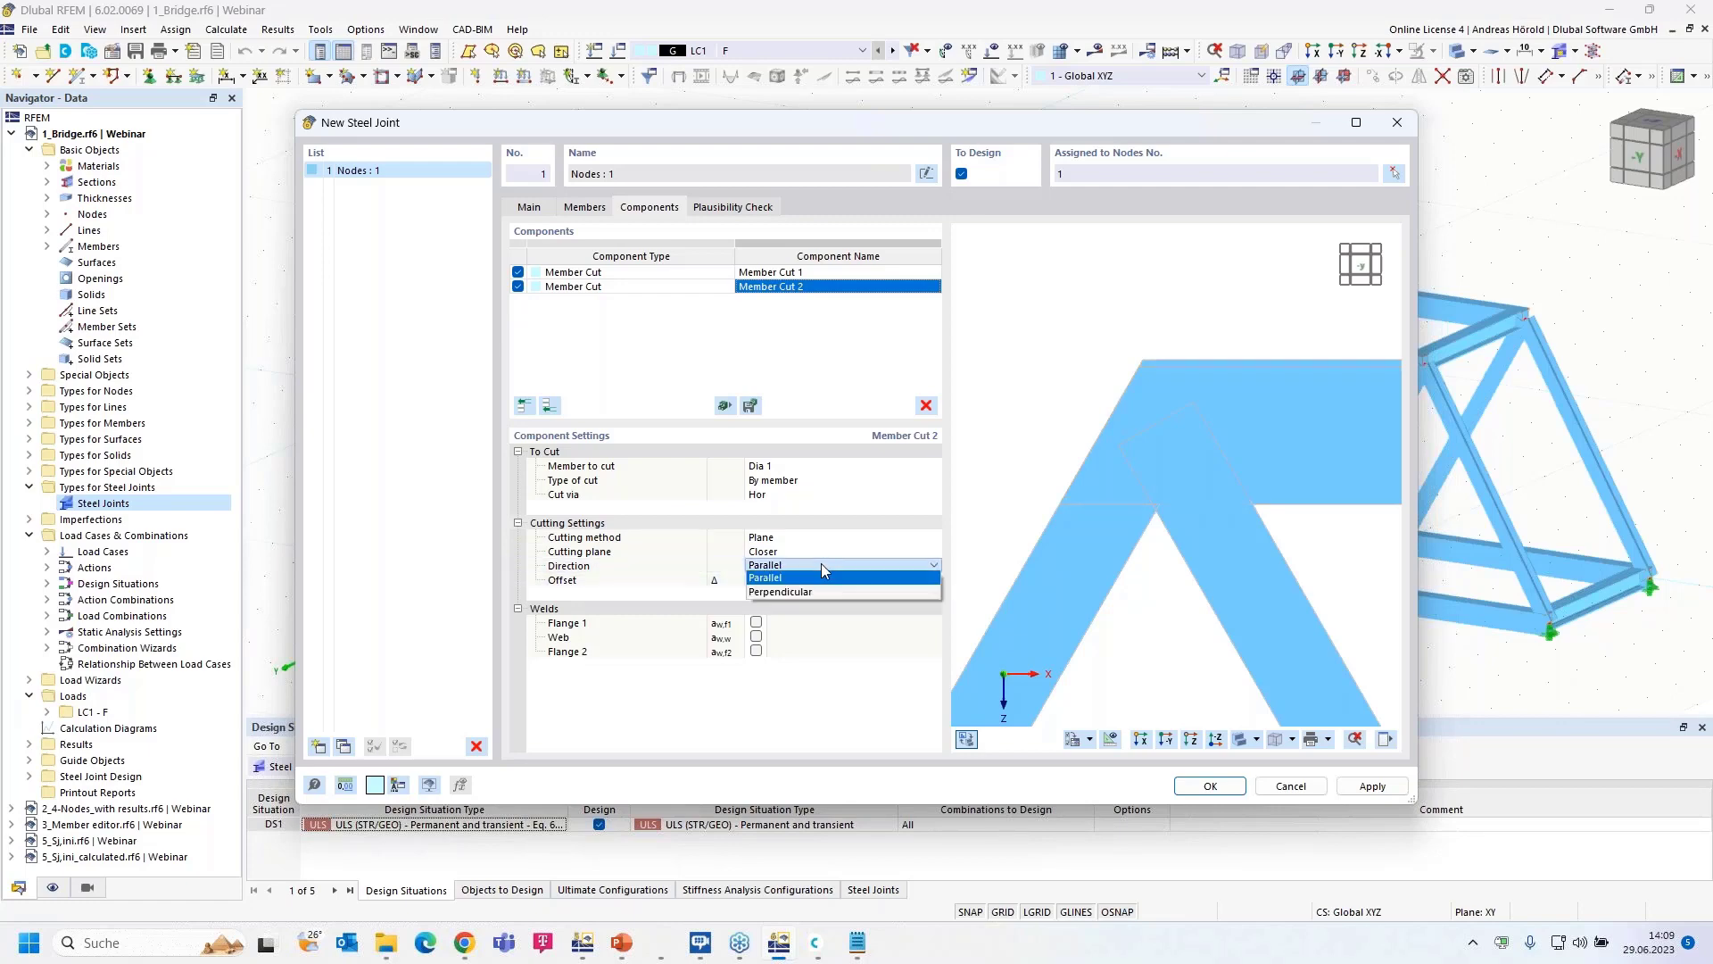
pyautogui.click(814, 592)
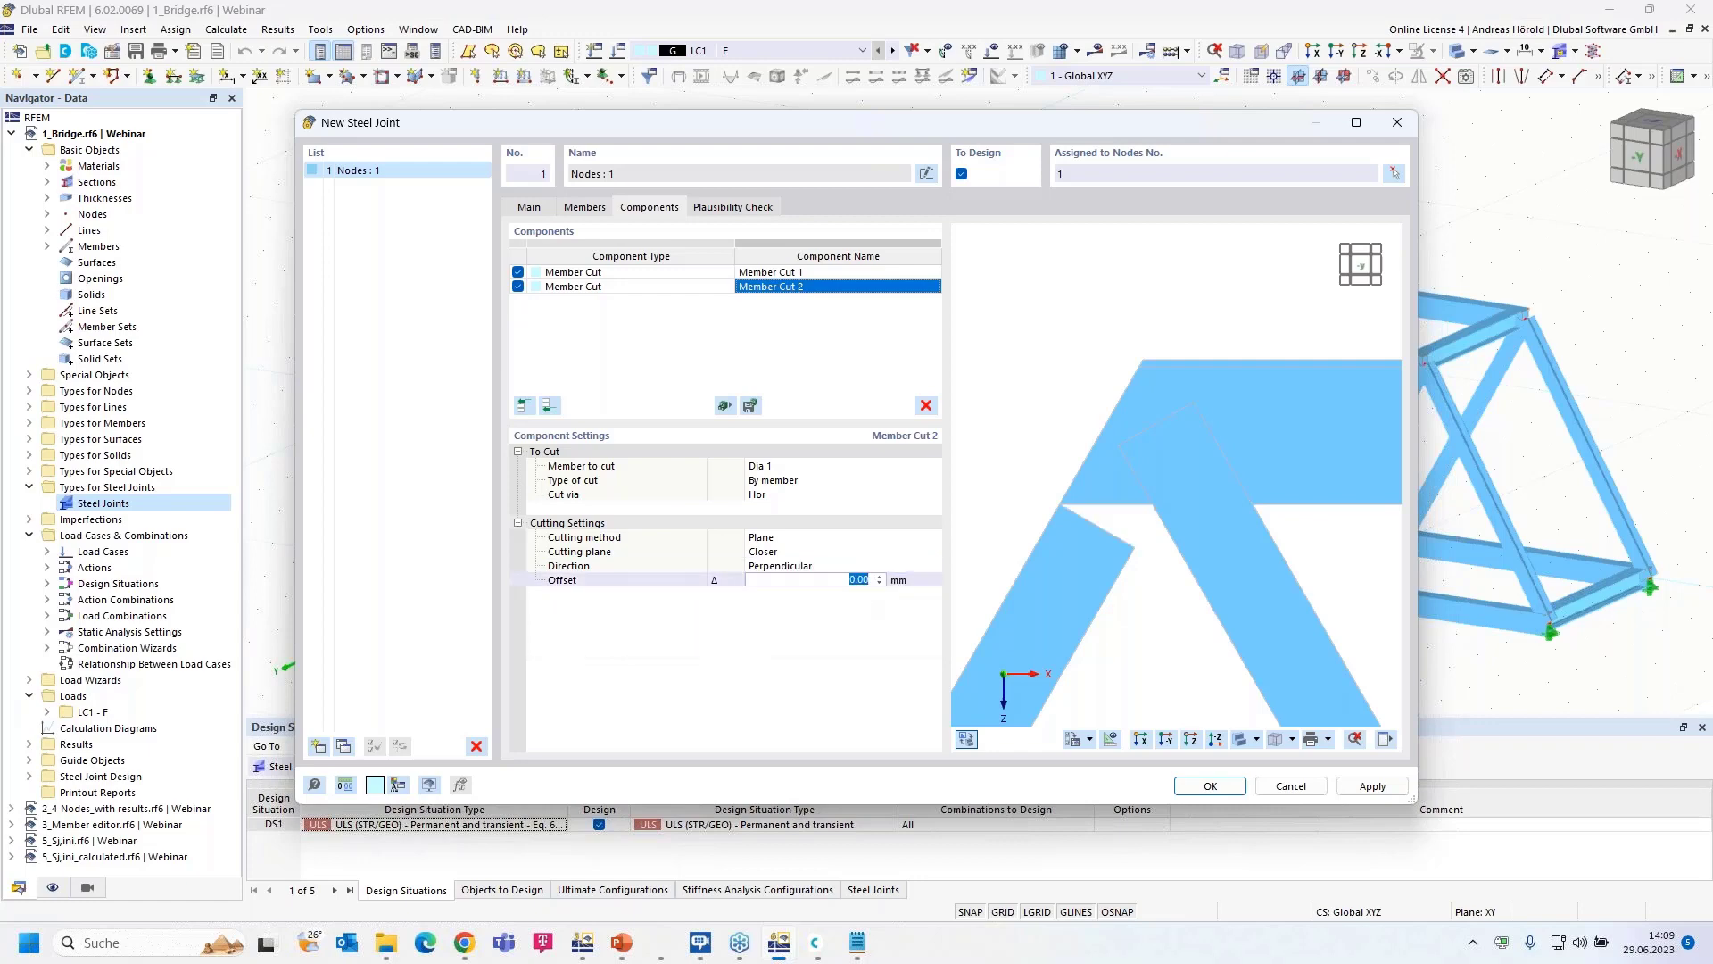
pyautogui.write('195')
pyautogui.press('Return')
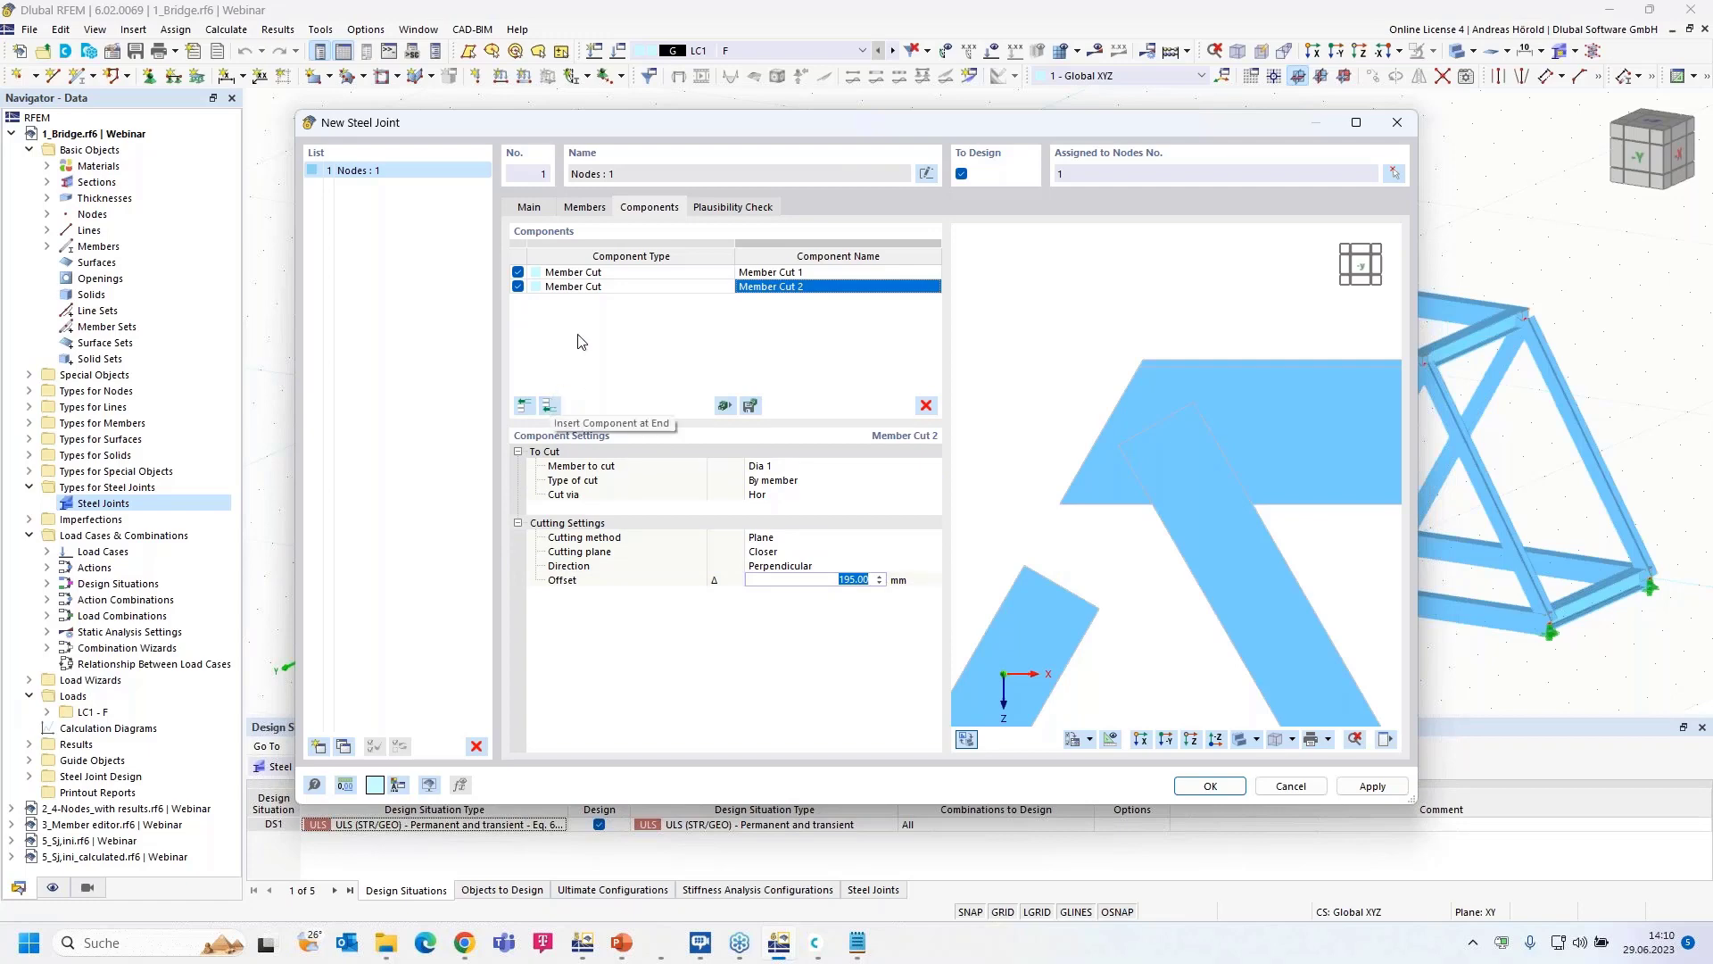
# - Copy Member Cut 2 to the end as Member Cut 3 and set it to cut Dia 2
pyautogui.click(652, 288)
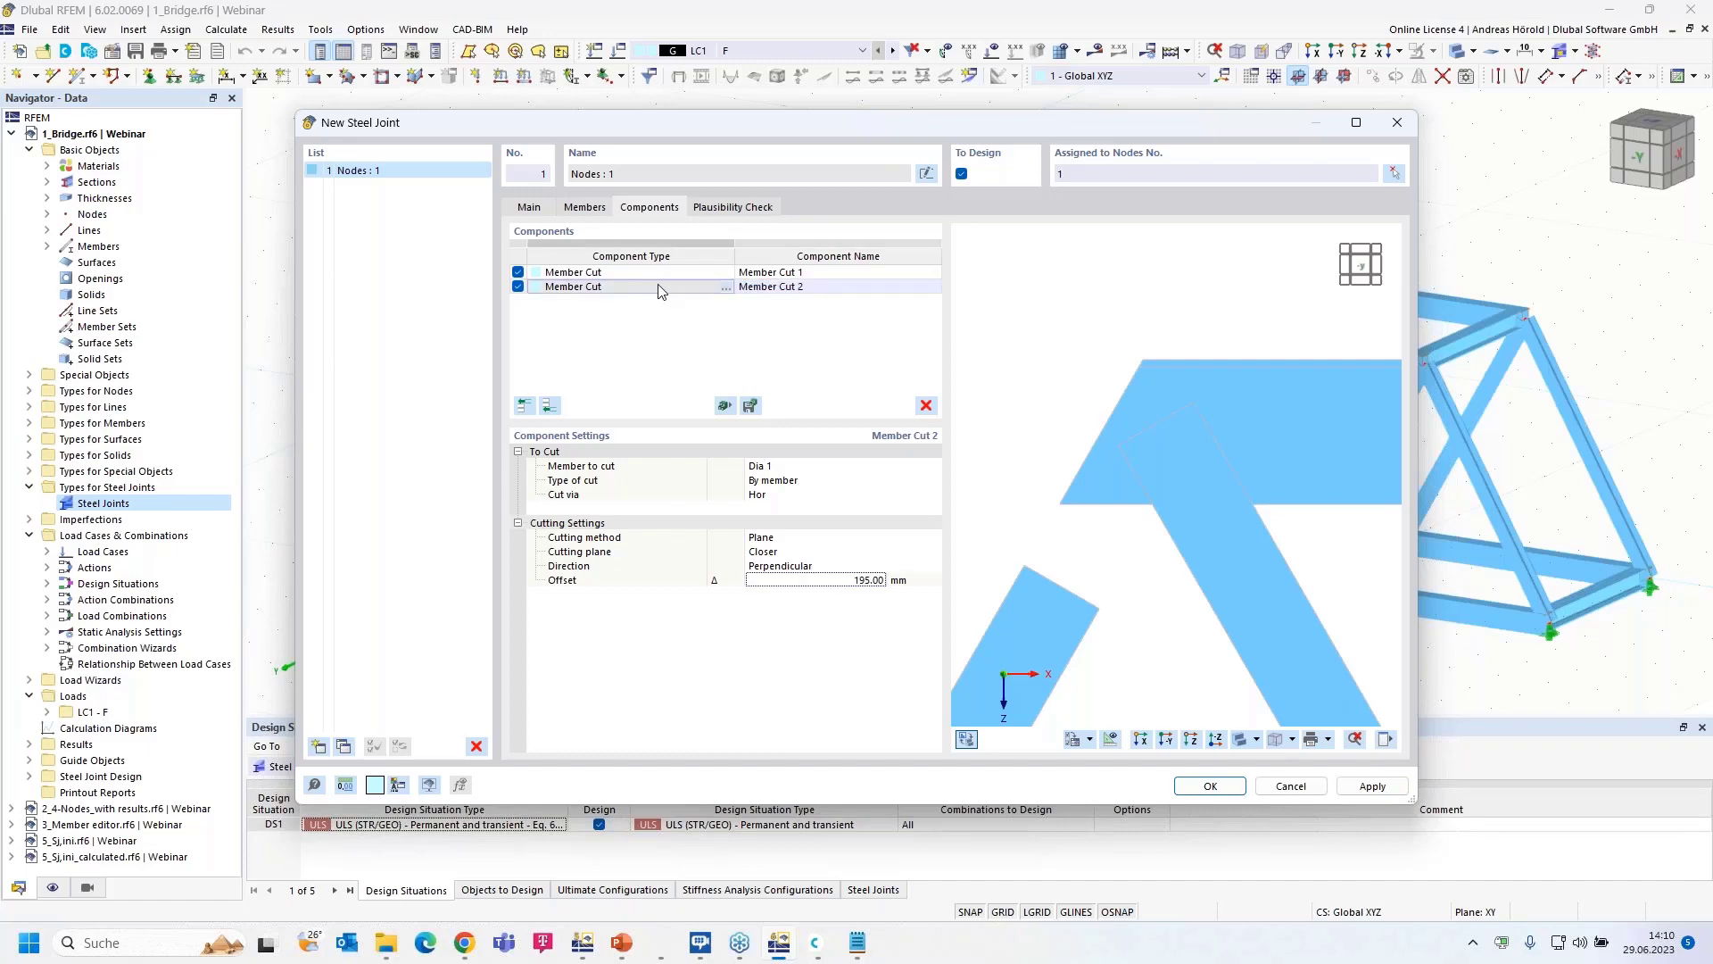
pyautogui.rightClick(660, 290)
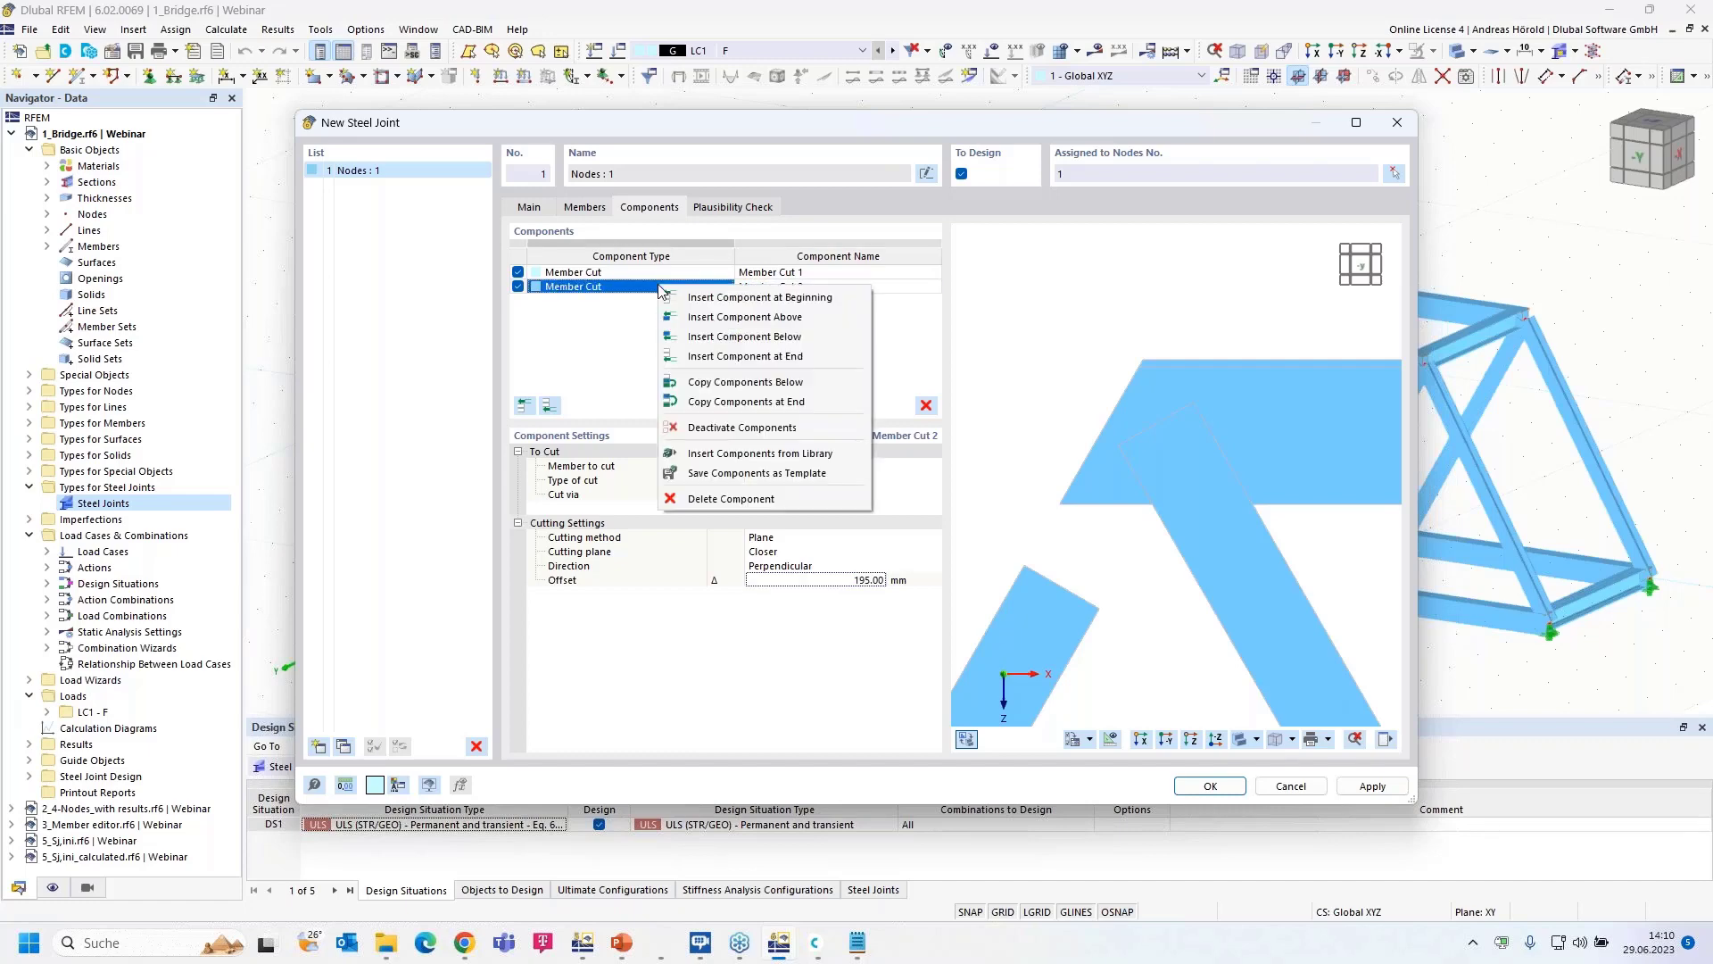
pyautogui.click(791, 403)
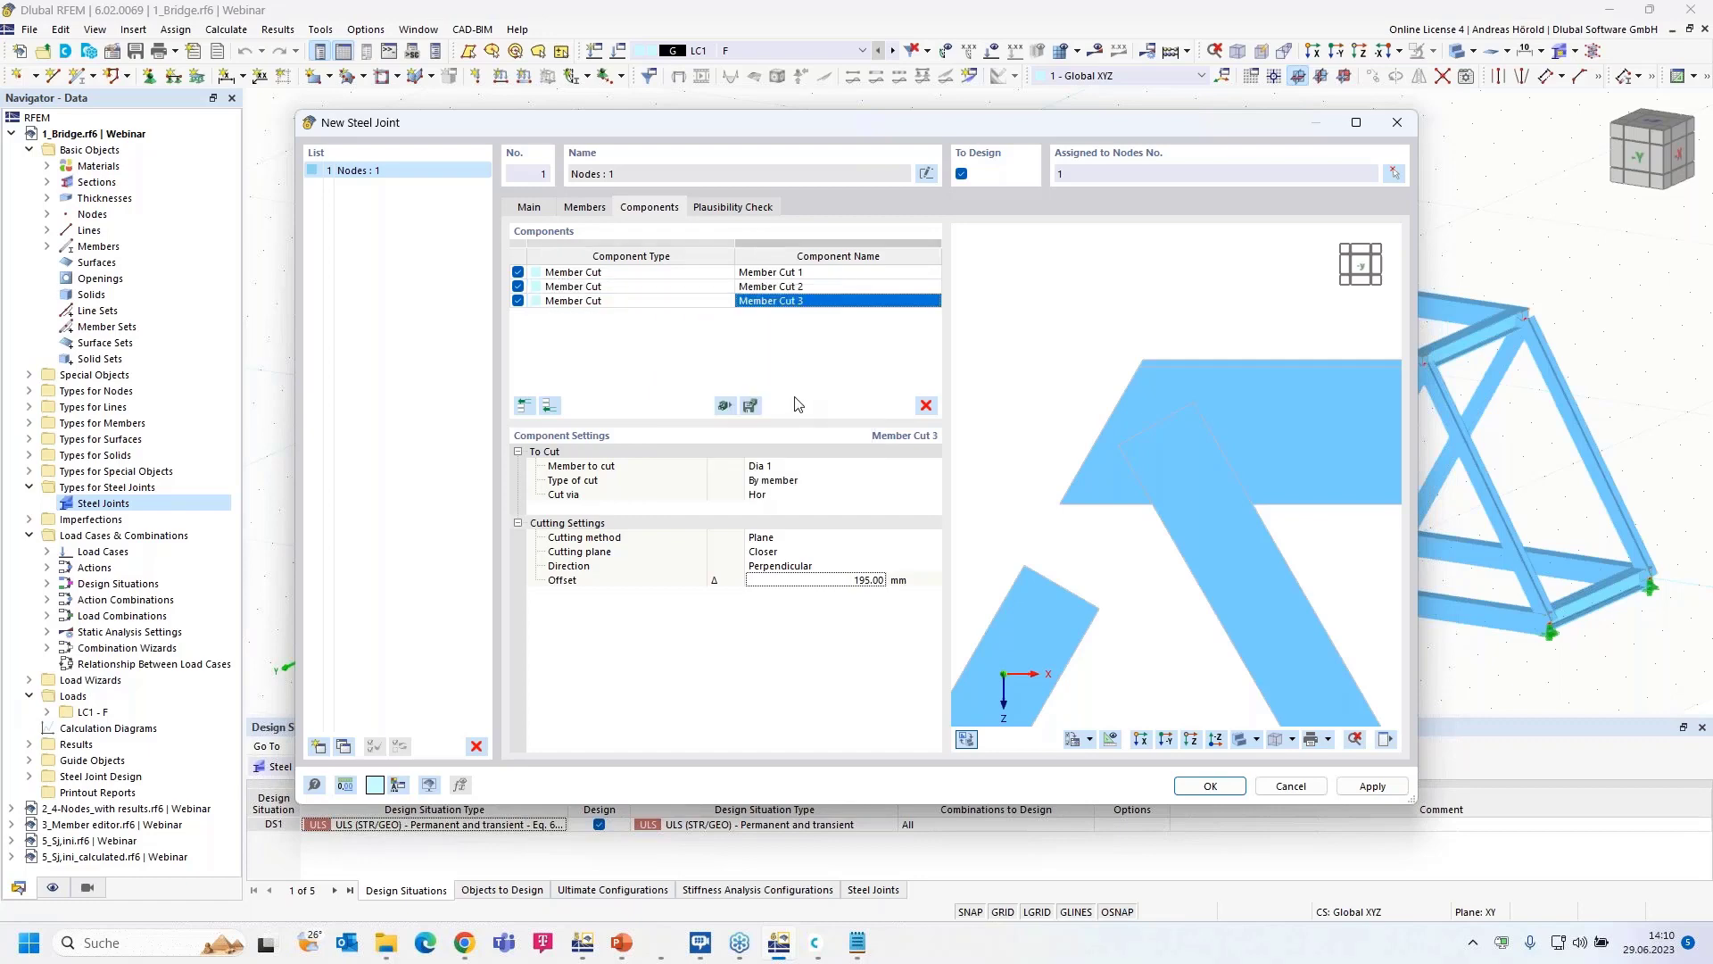
pyautogui.click(806, 464)
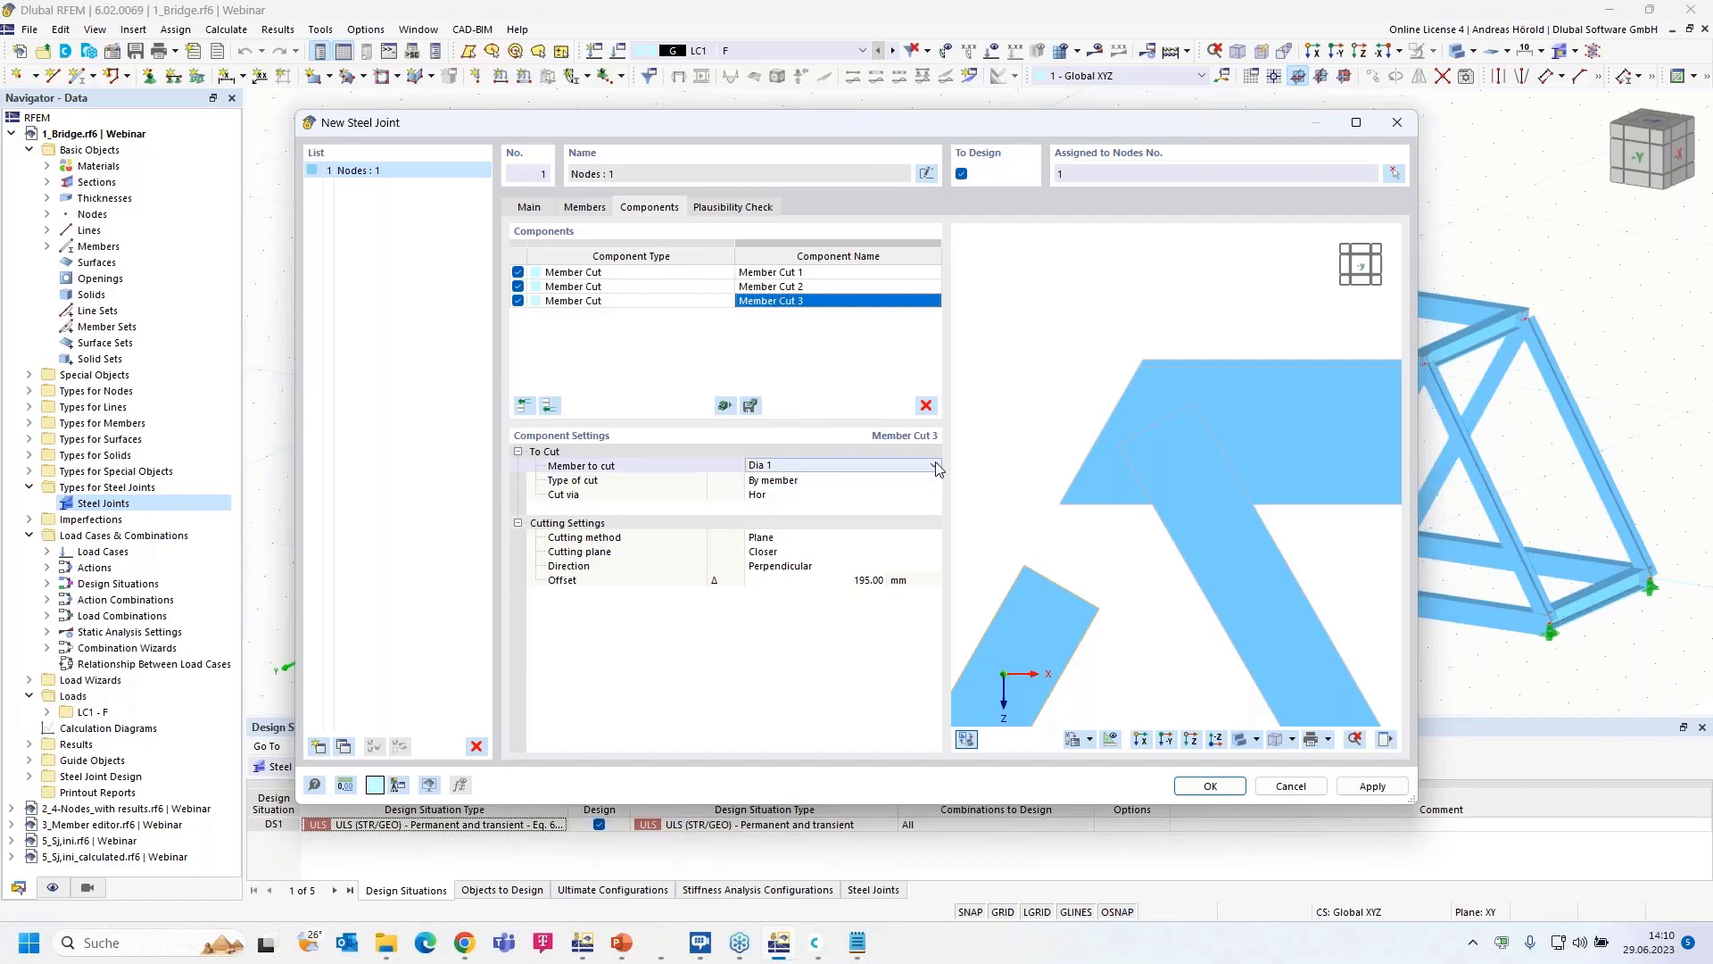
pyautogui.click(935, 465)
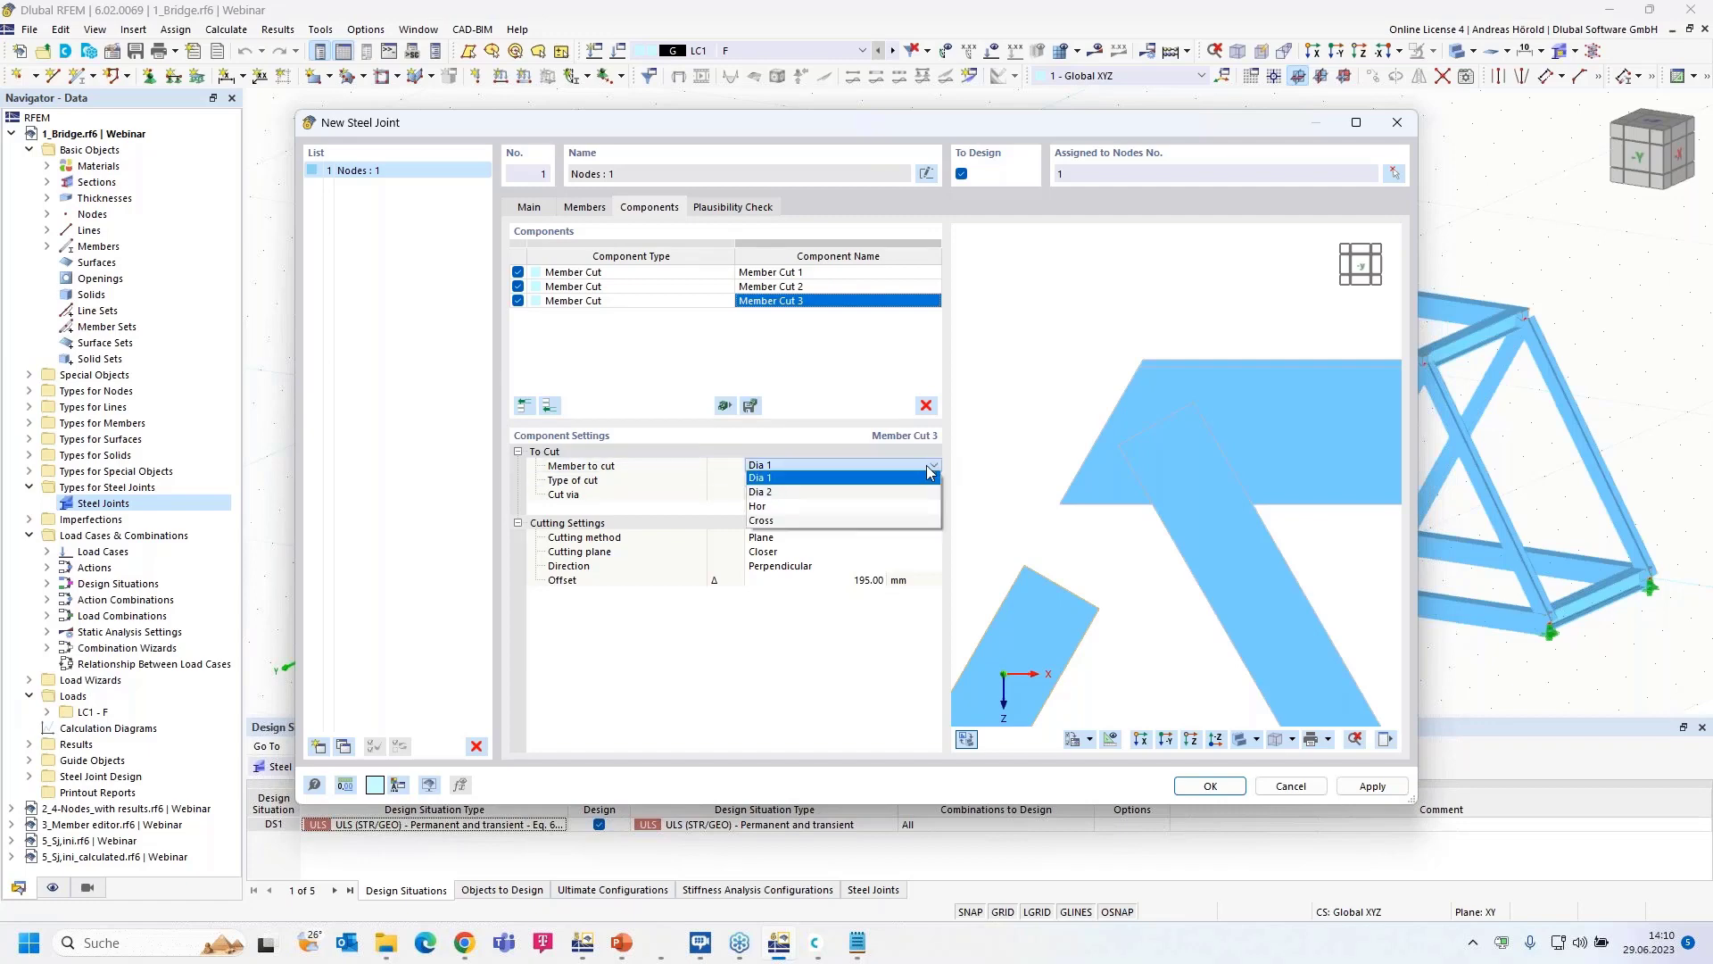
pyautogui.click(910, 493)
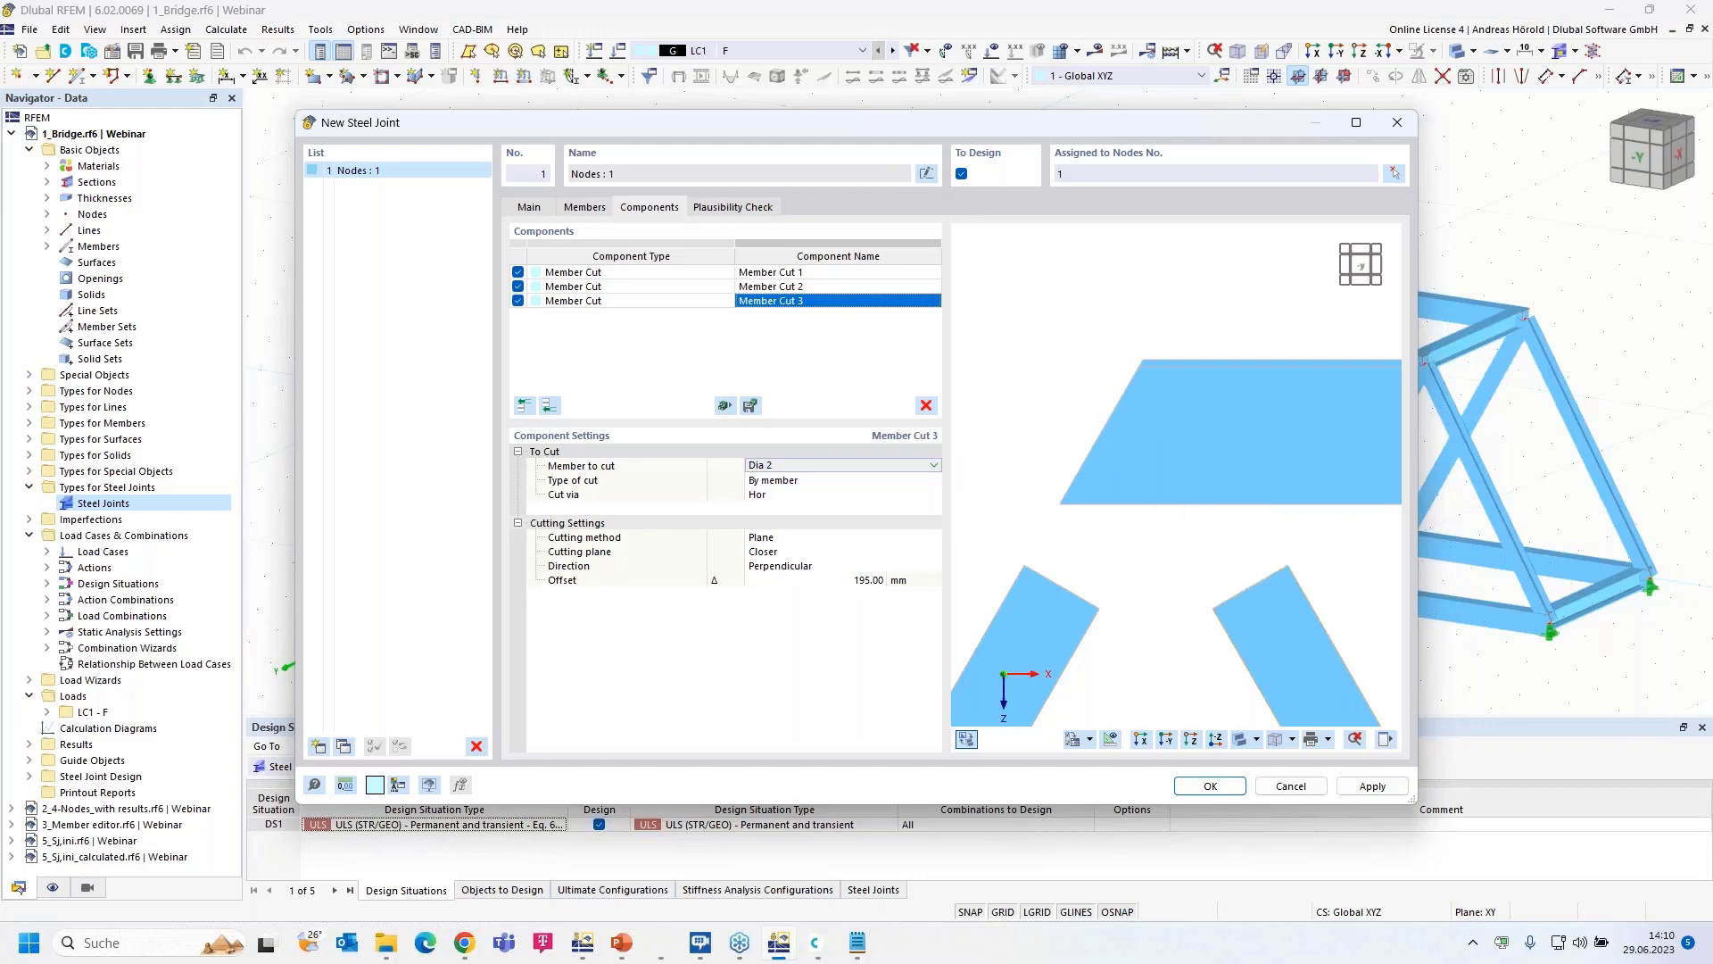
pyautogui.scroll(-3, 1222, 571)
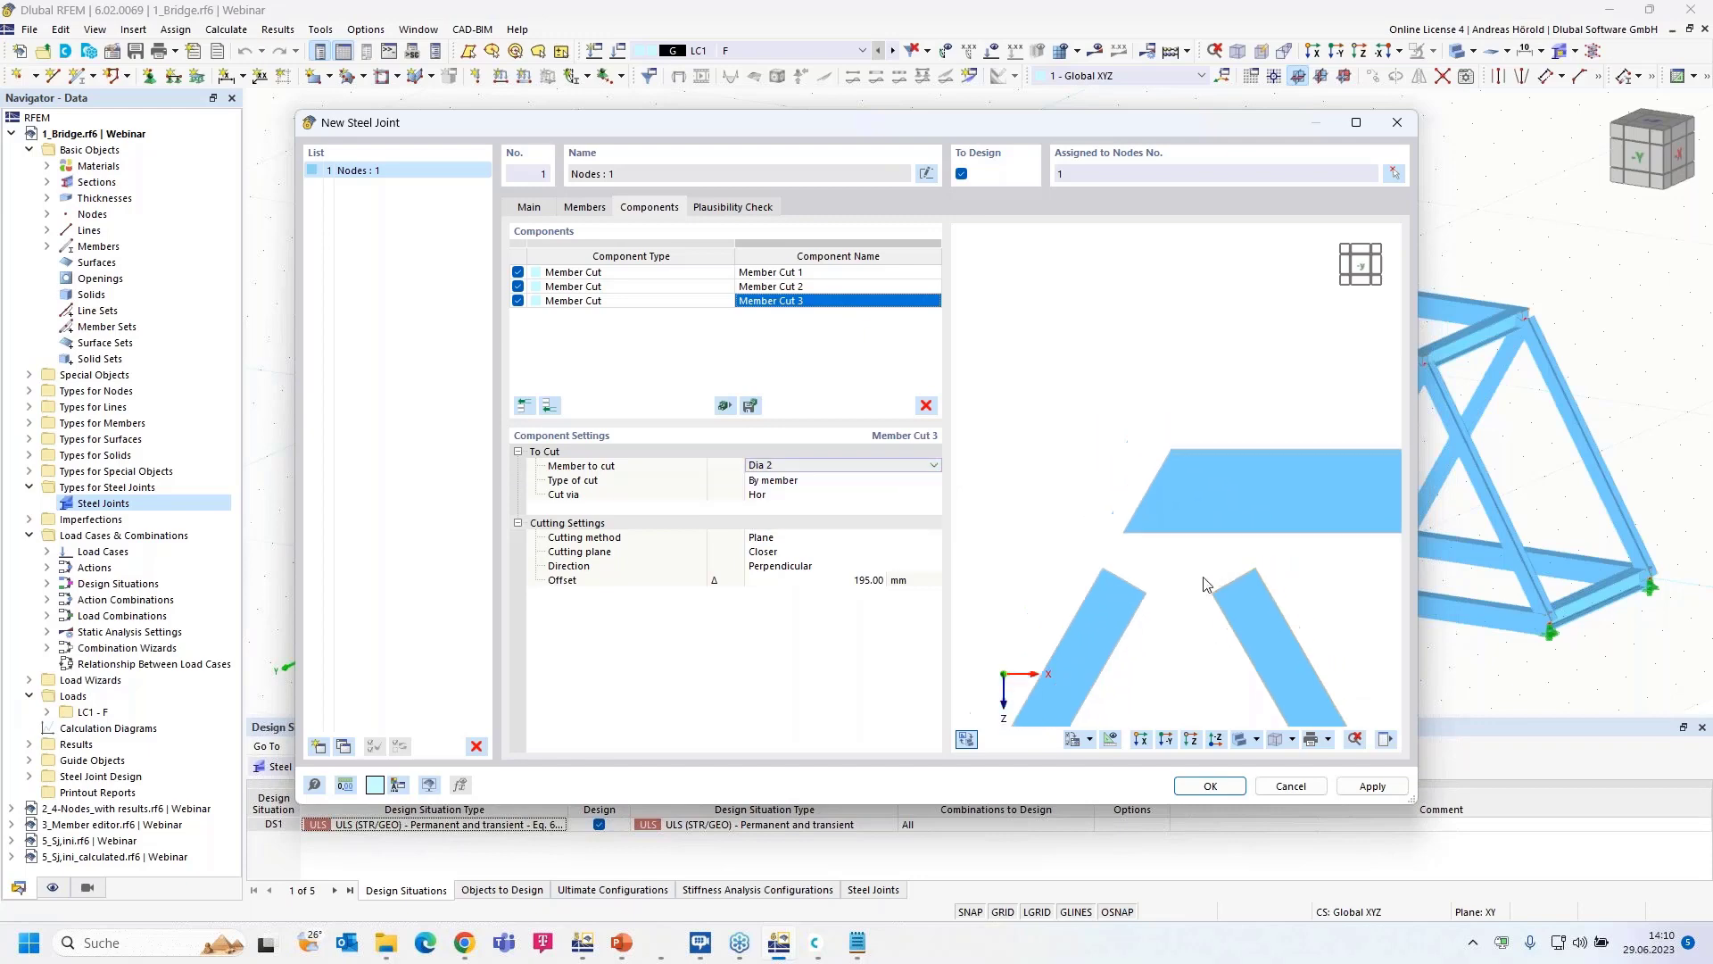
pyautogui.moveTo(1184, 592); pyautogui.dragTo(1169, 515, button='middle')
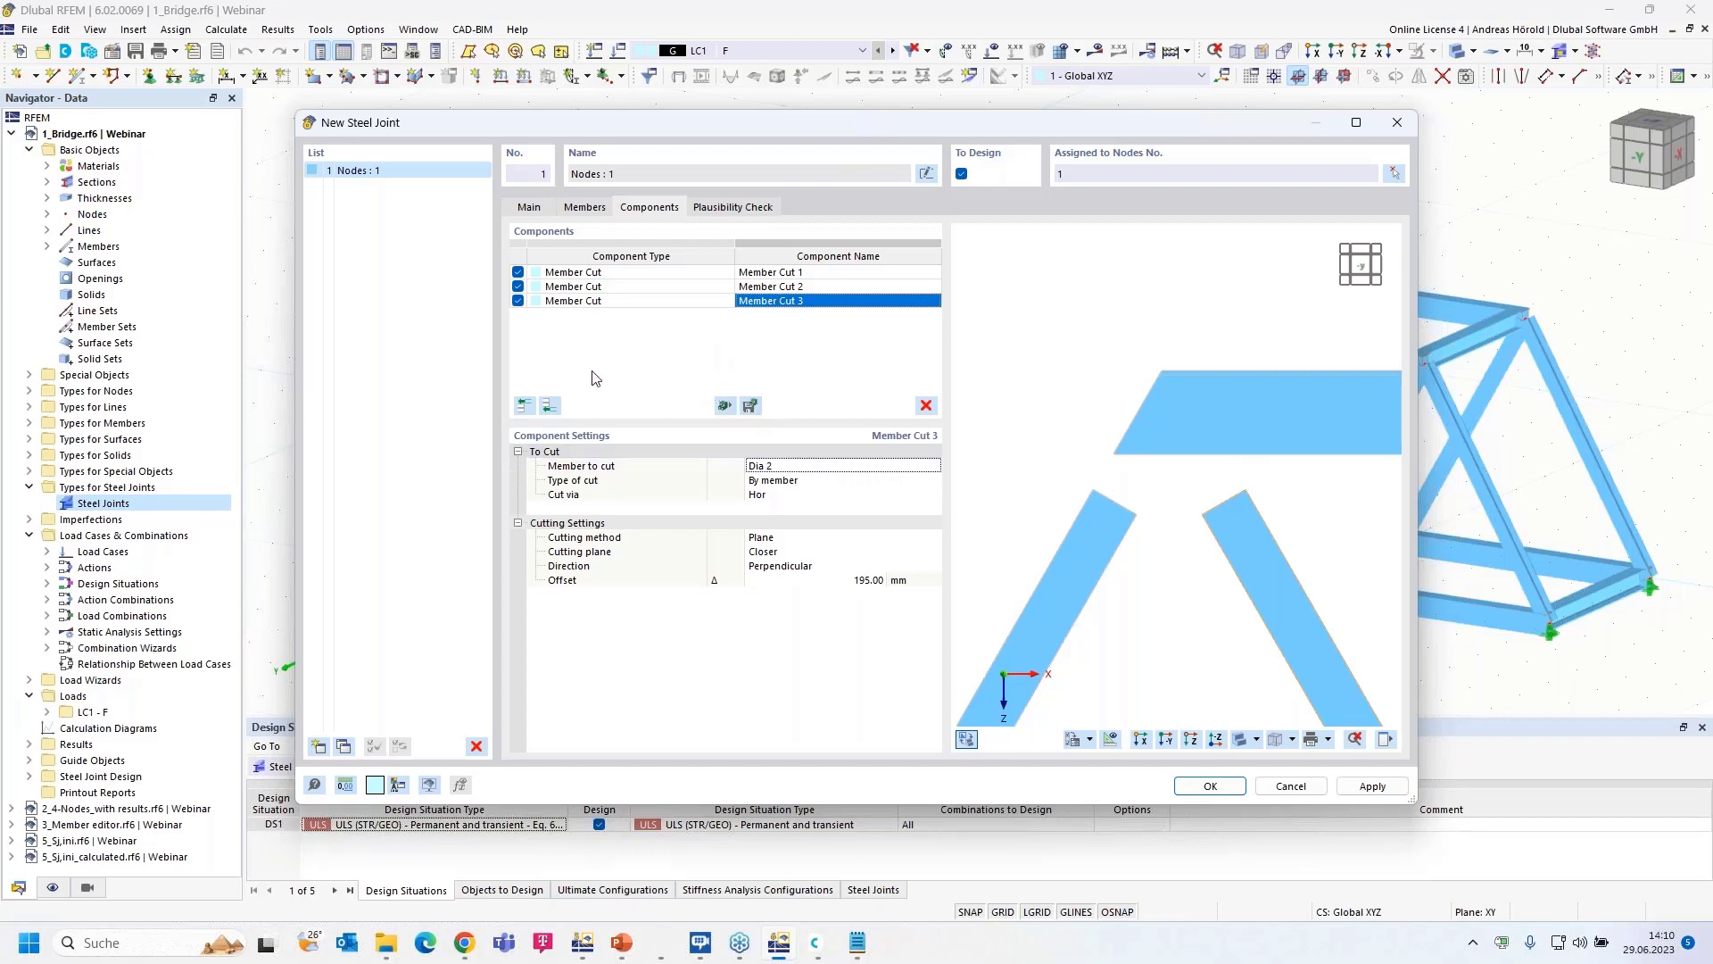
# - Add Plate 1 with 17 mm thickness, 715.8 mm width and 800 mm height
pyautogui.click(549, 408)
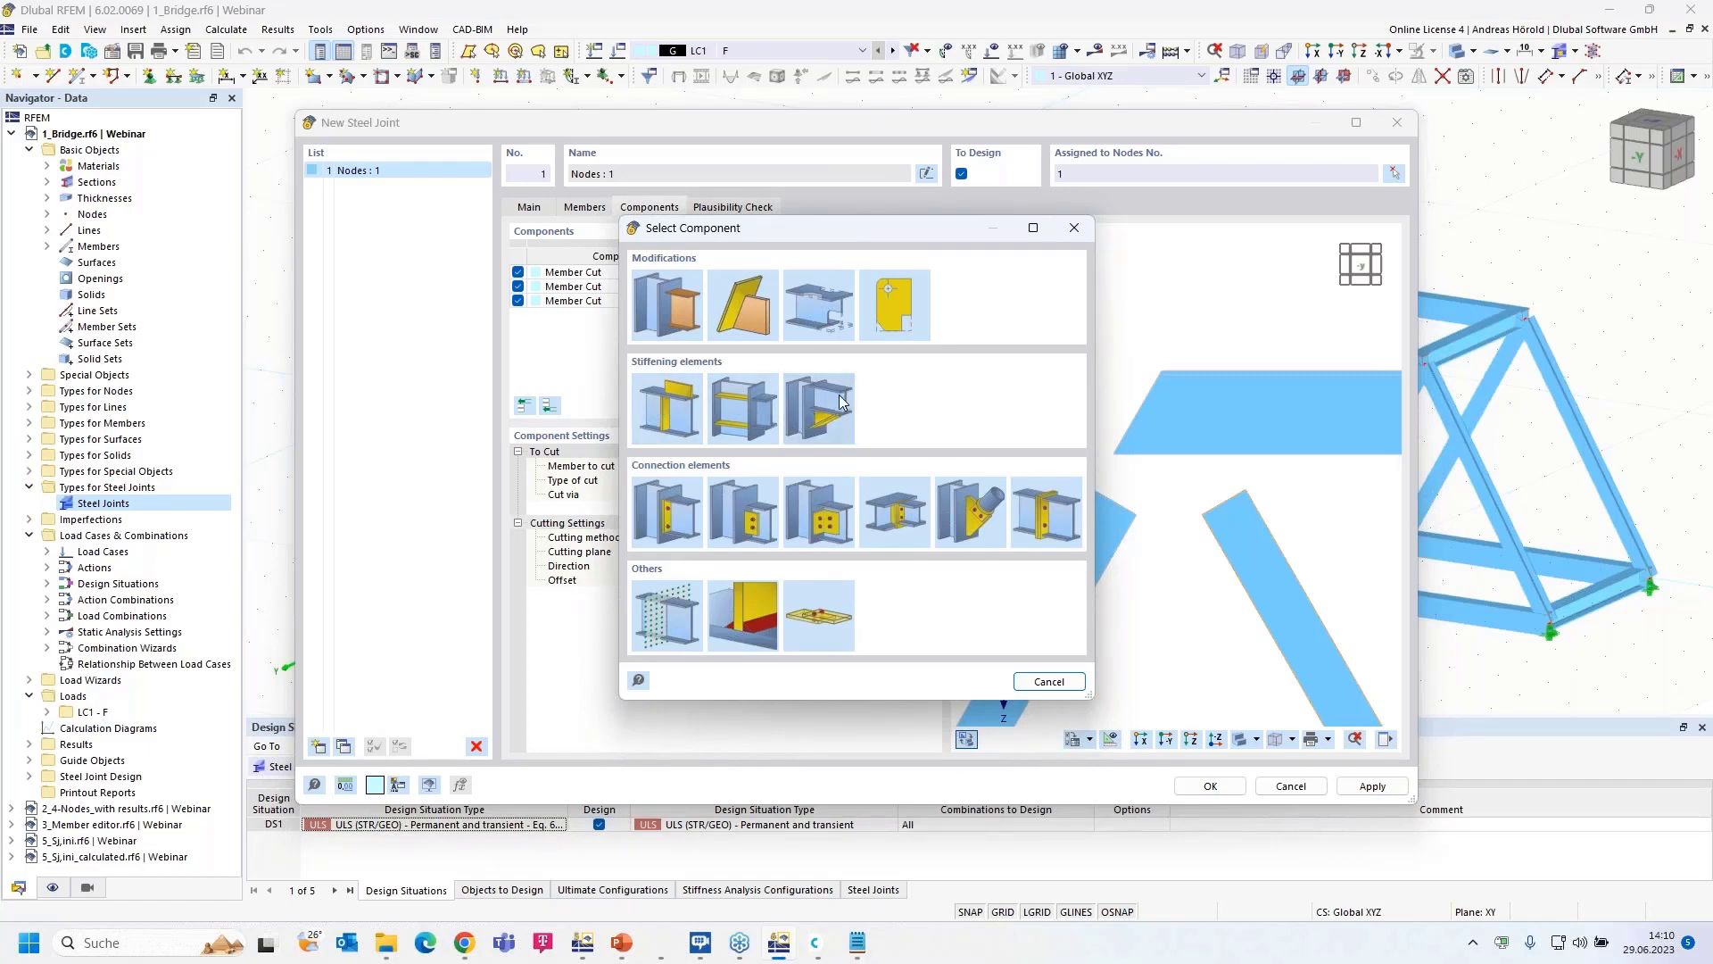
pyautogui.click(671, 408)
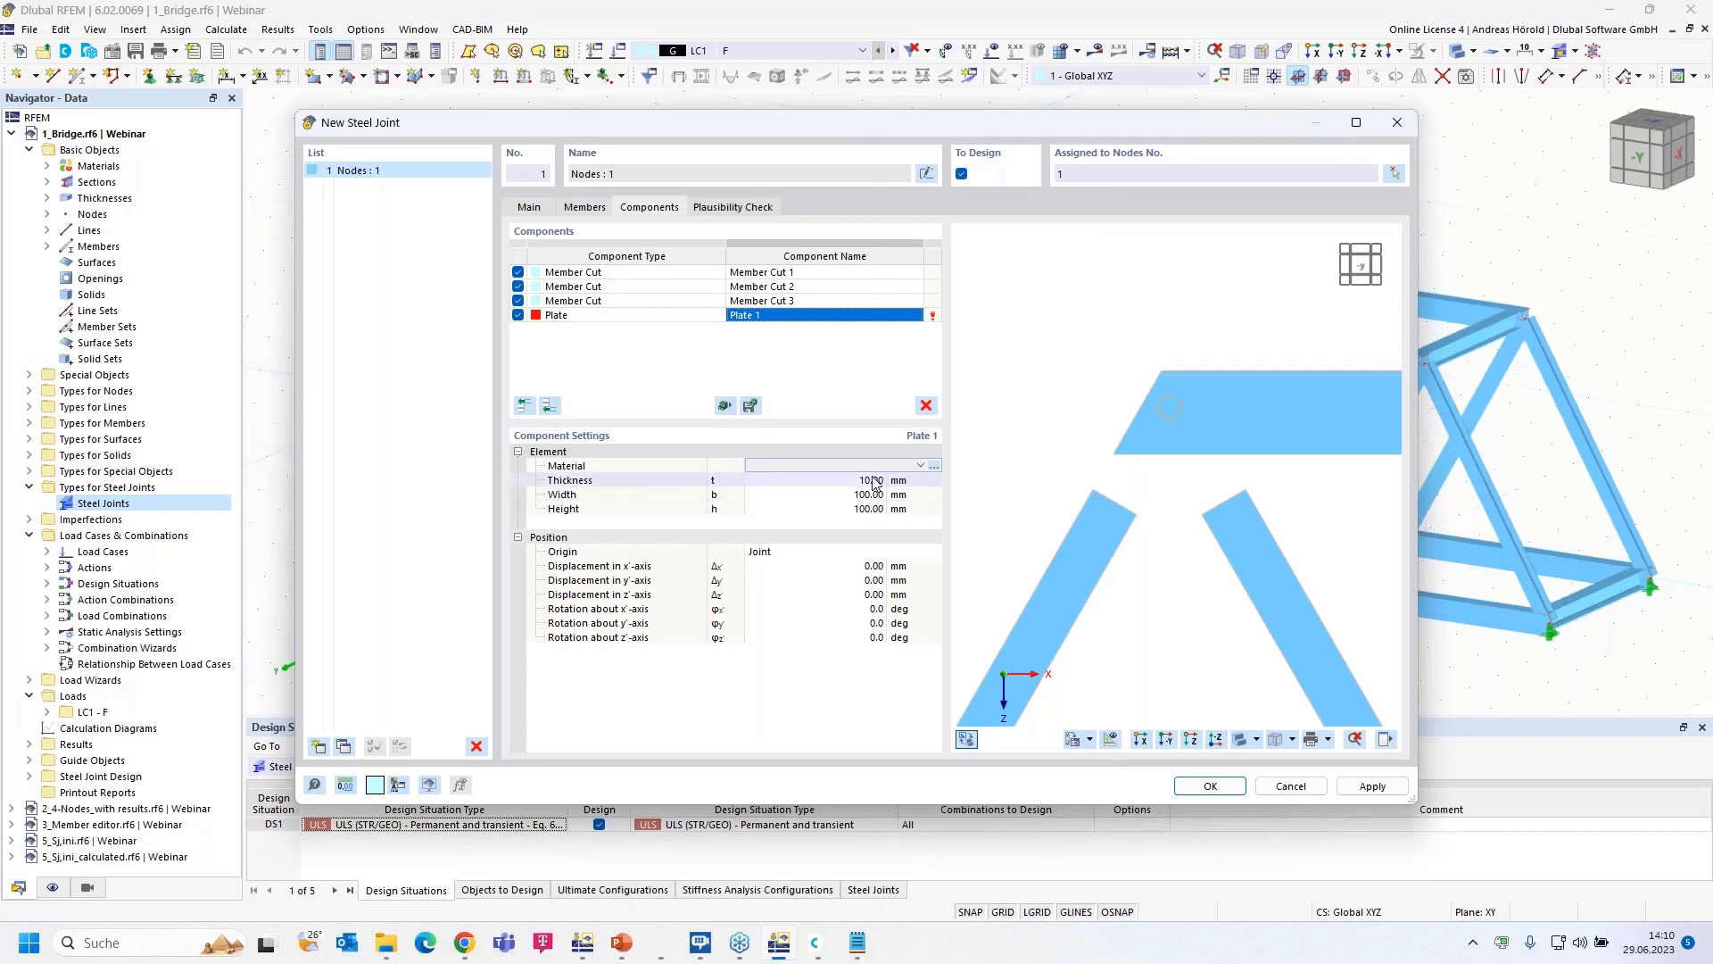
pyautogui.click(874, 481)
pyautogui.write('17')
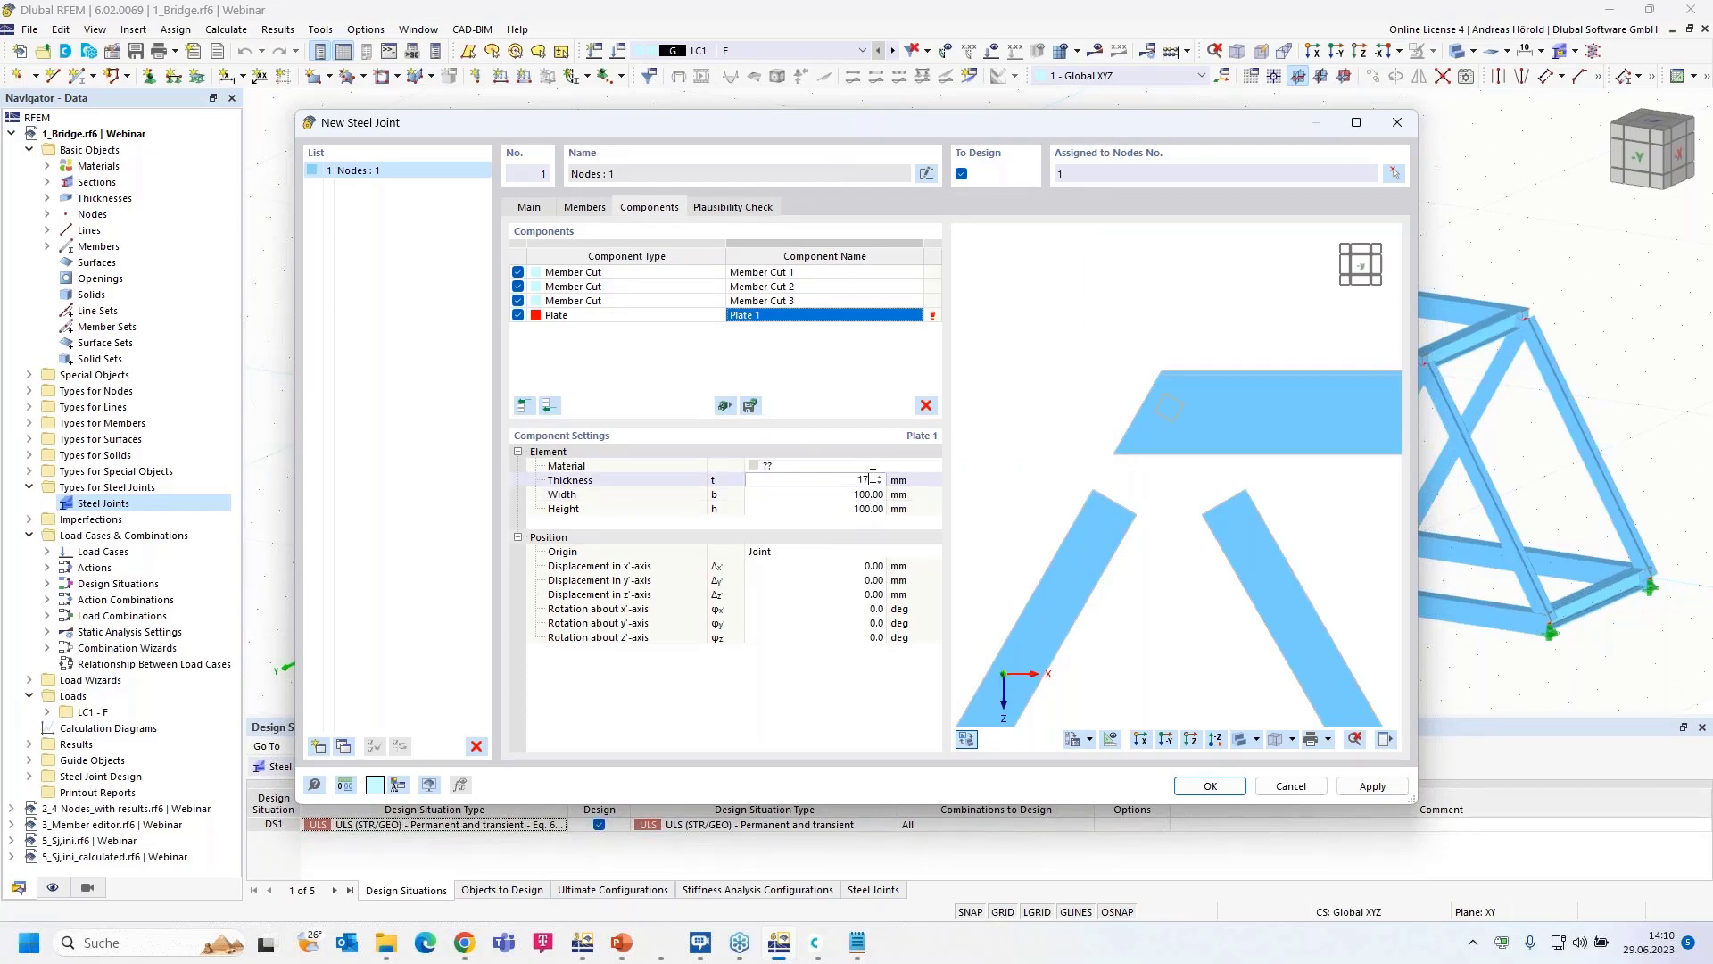
pyautogui.press('Tab')
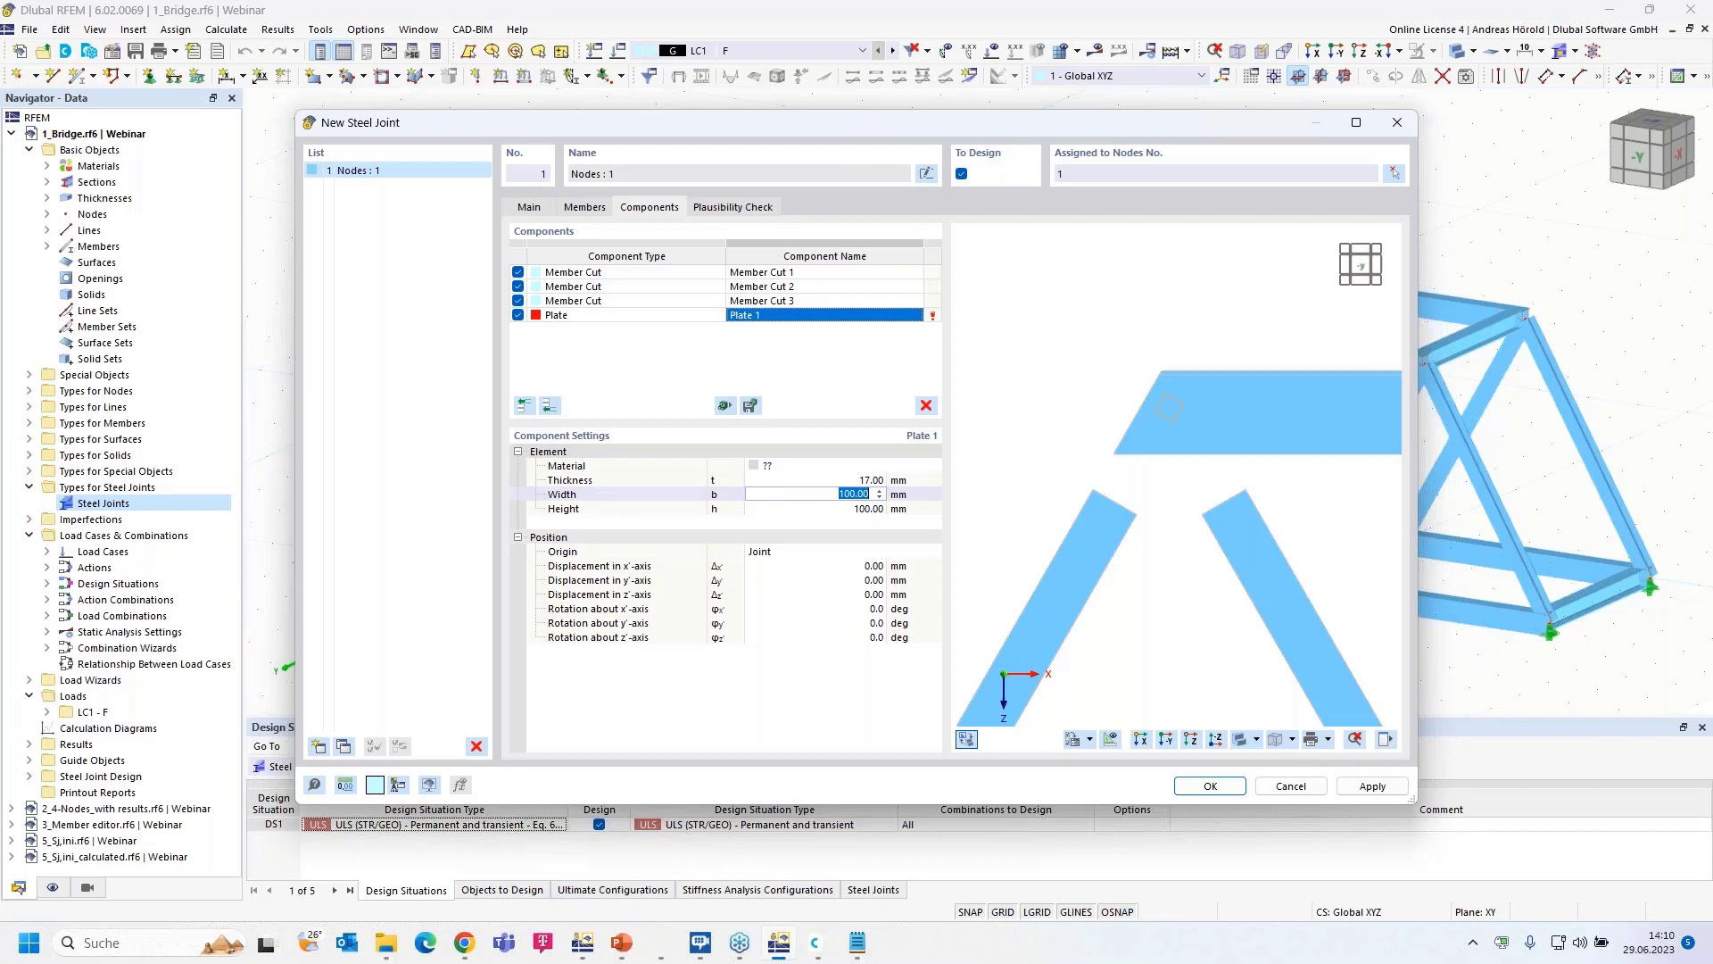
pyautogui.write('715,8')
pyautogui.press('Tab')
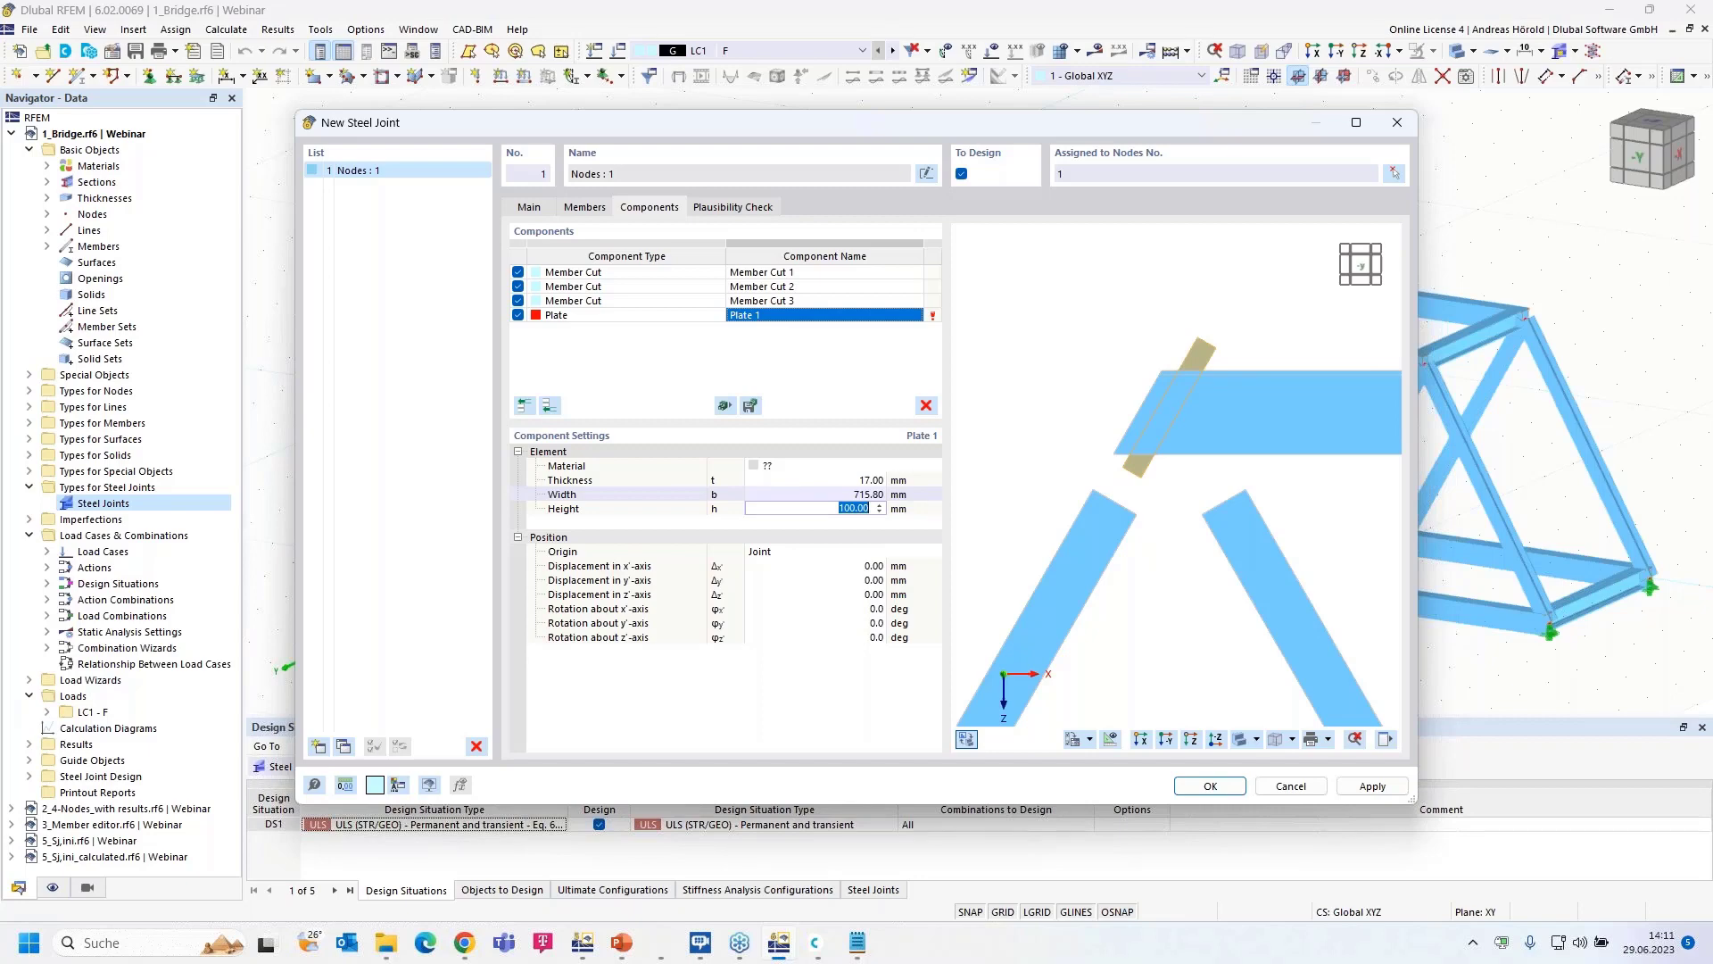
pyautogui.write('800')
pyautogui.press('Tab')
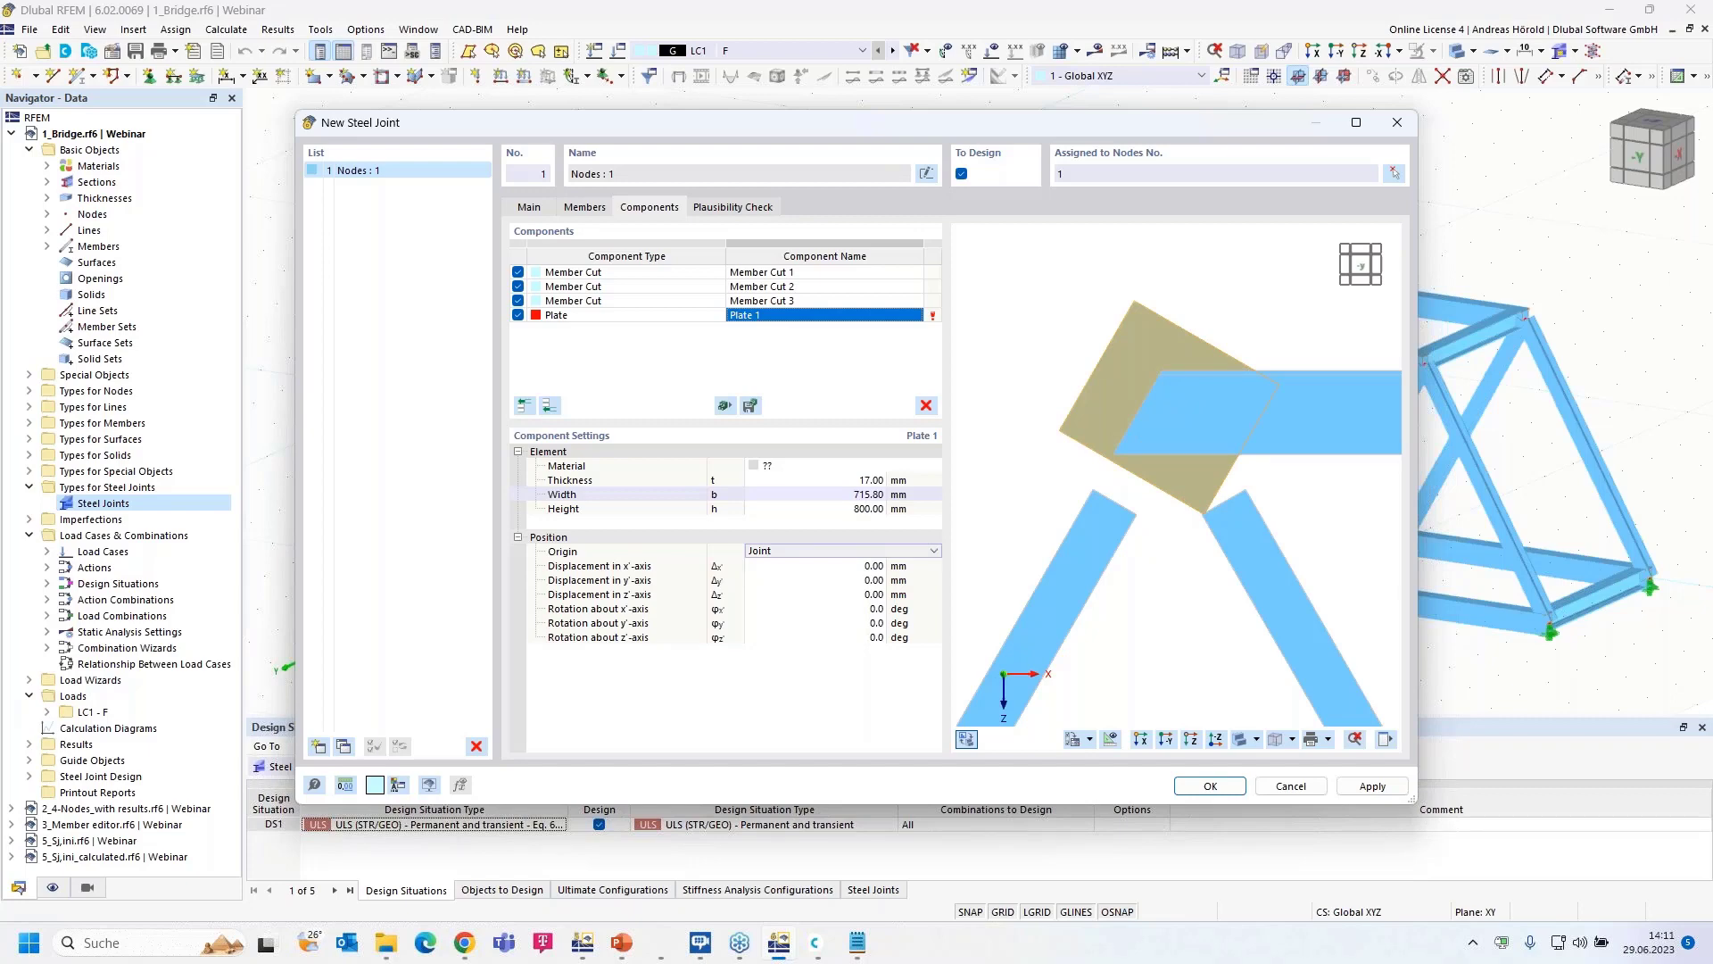
# - Set Plate 1's material to S235 steel
pyautogui.click(799, 551)
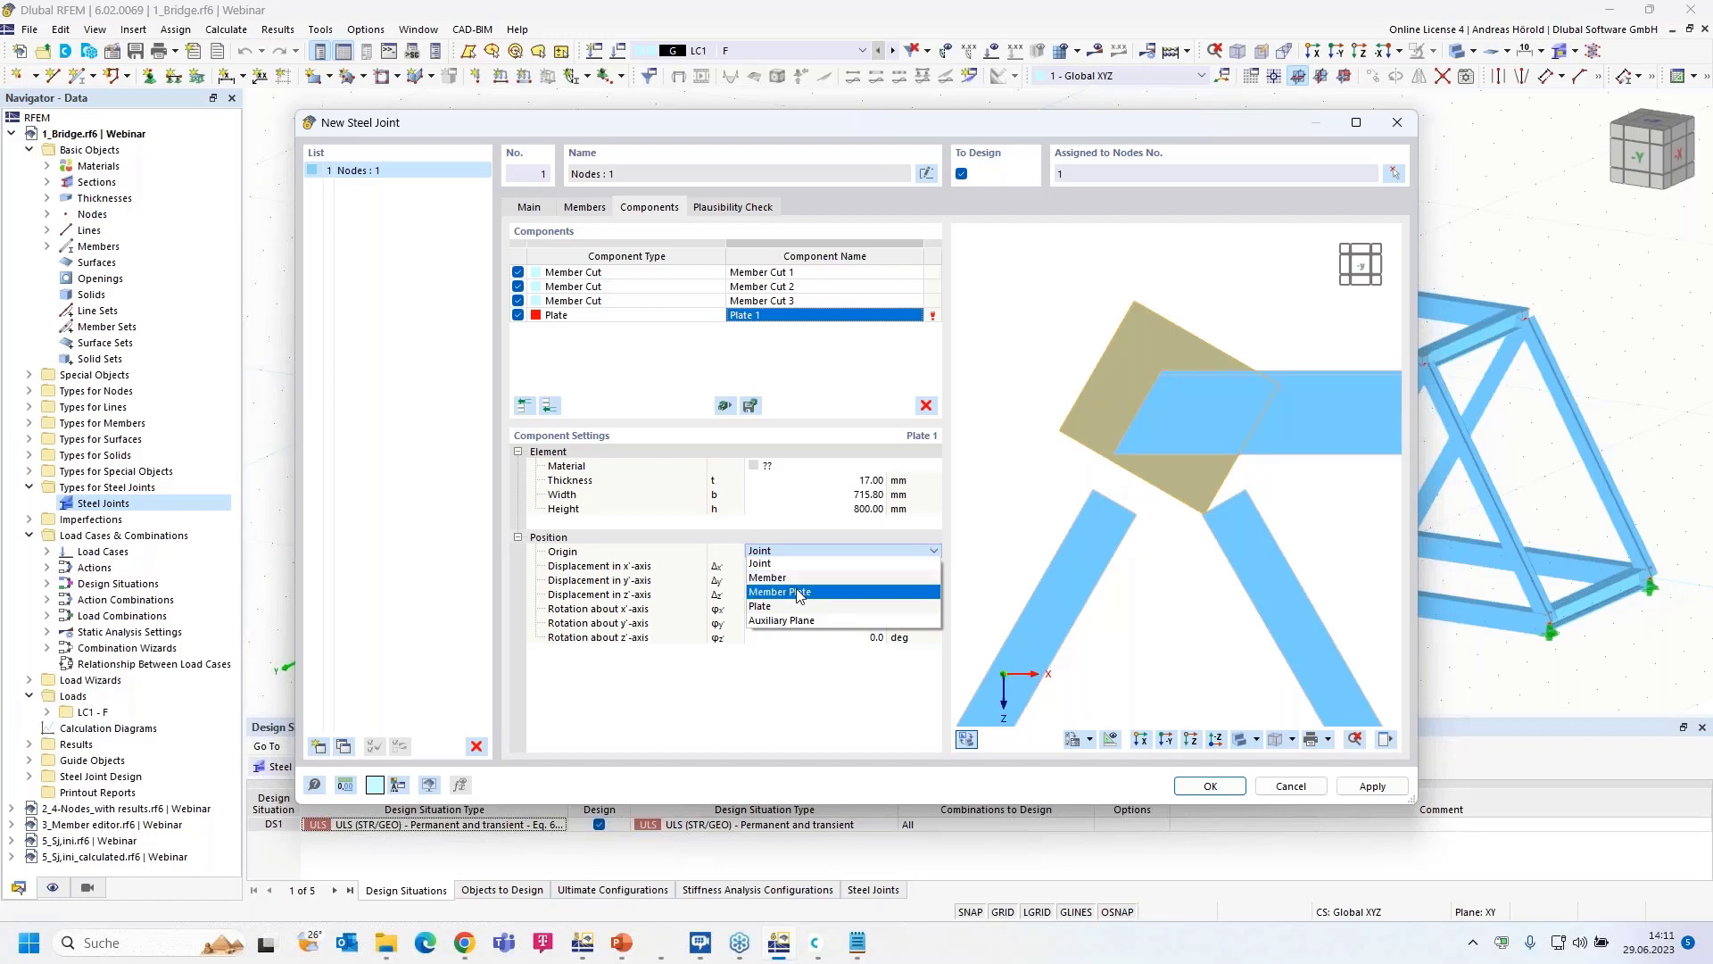
pyautogui.click(797, 589)
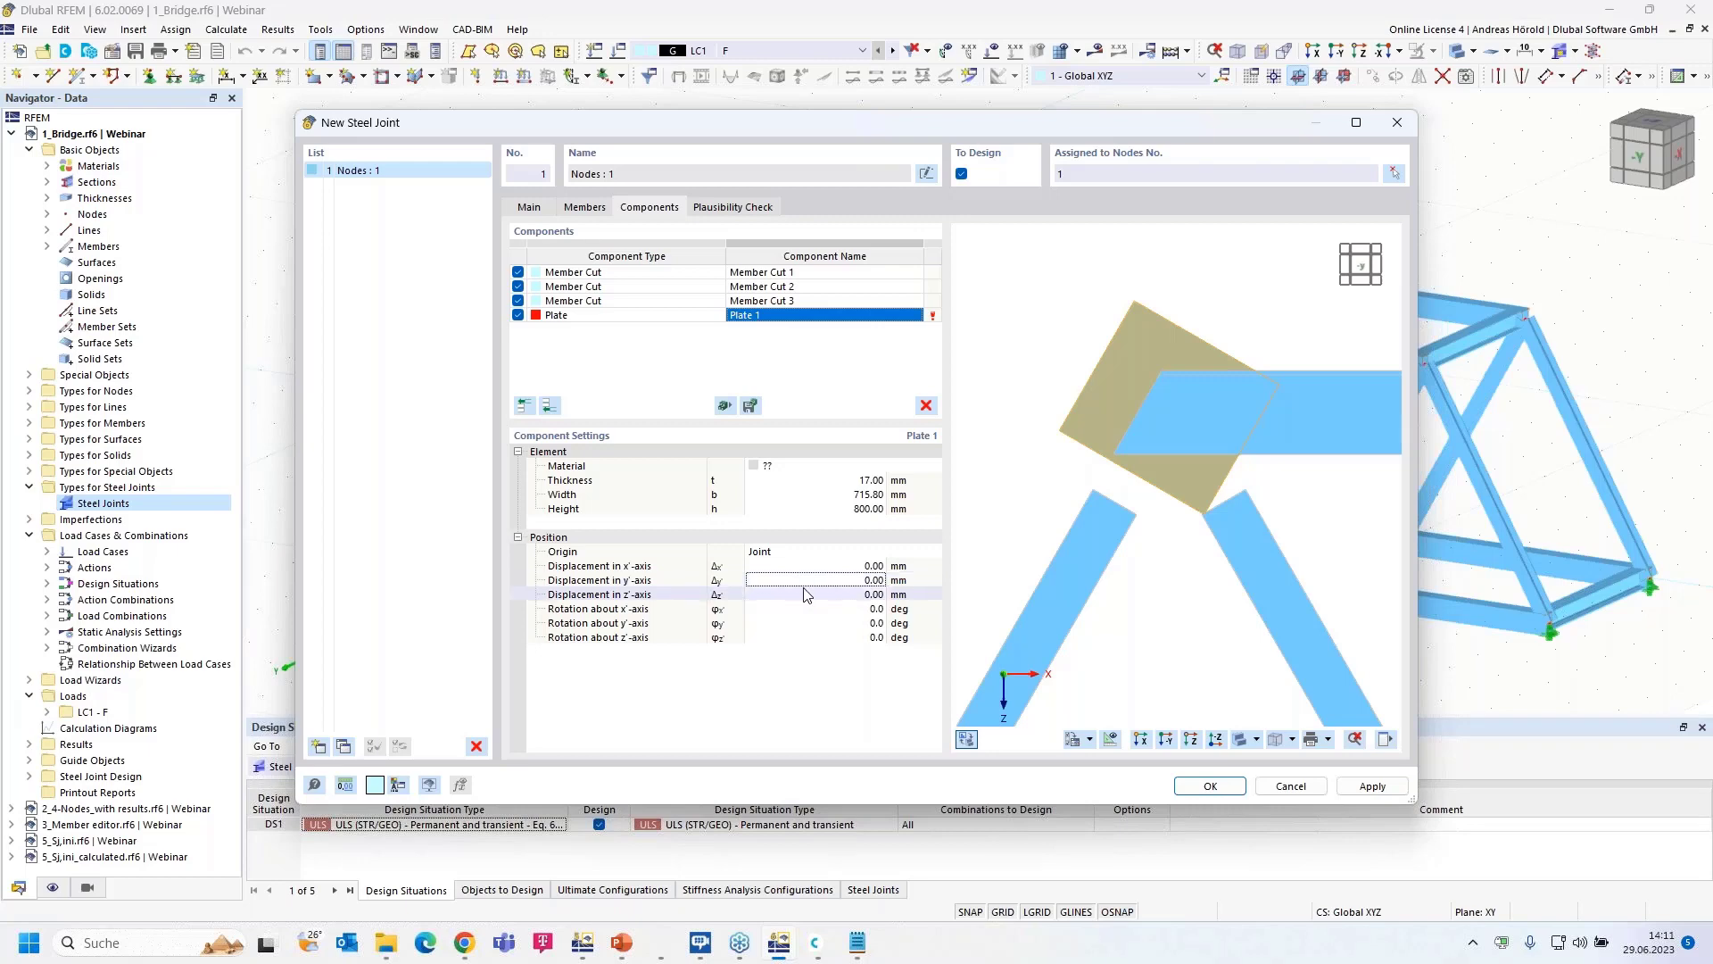
pyautogui.click(893, 465)
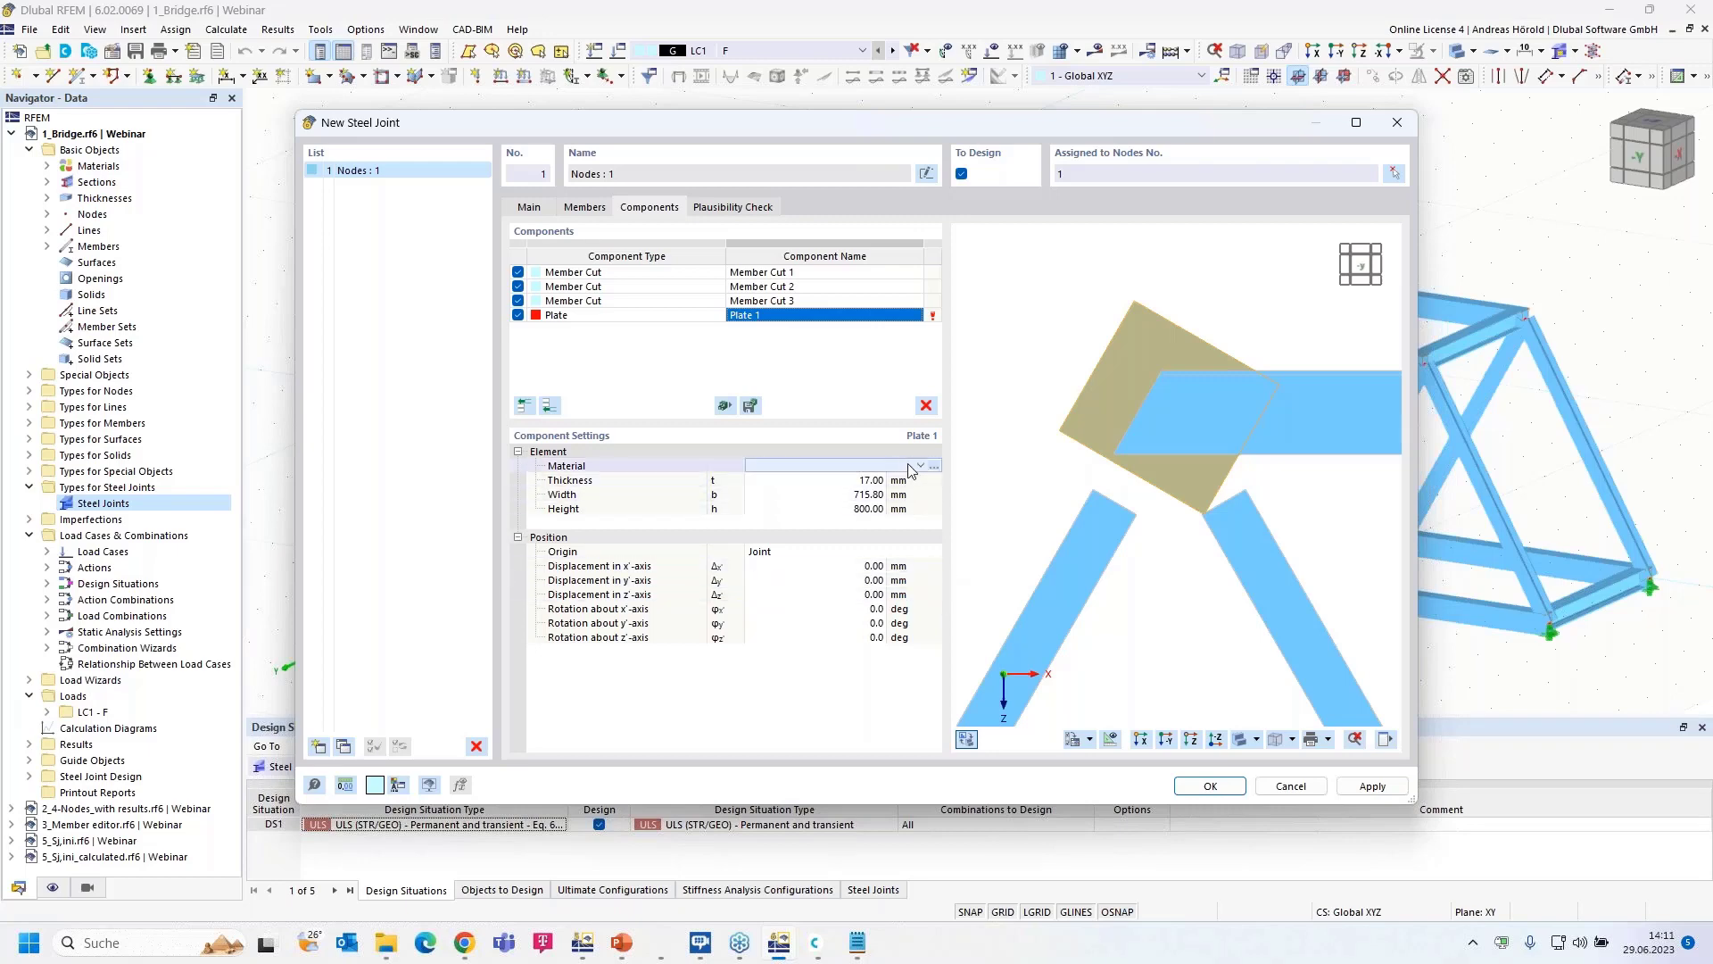
pyautogui.click(913, 467)
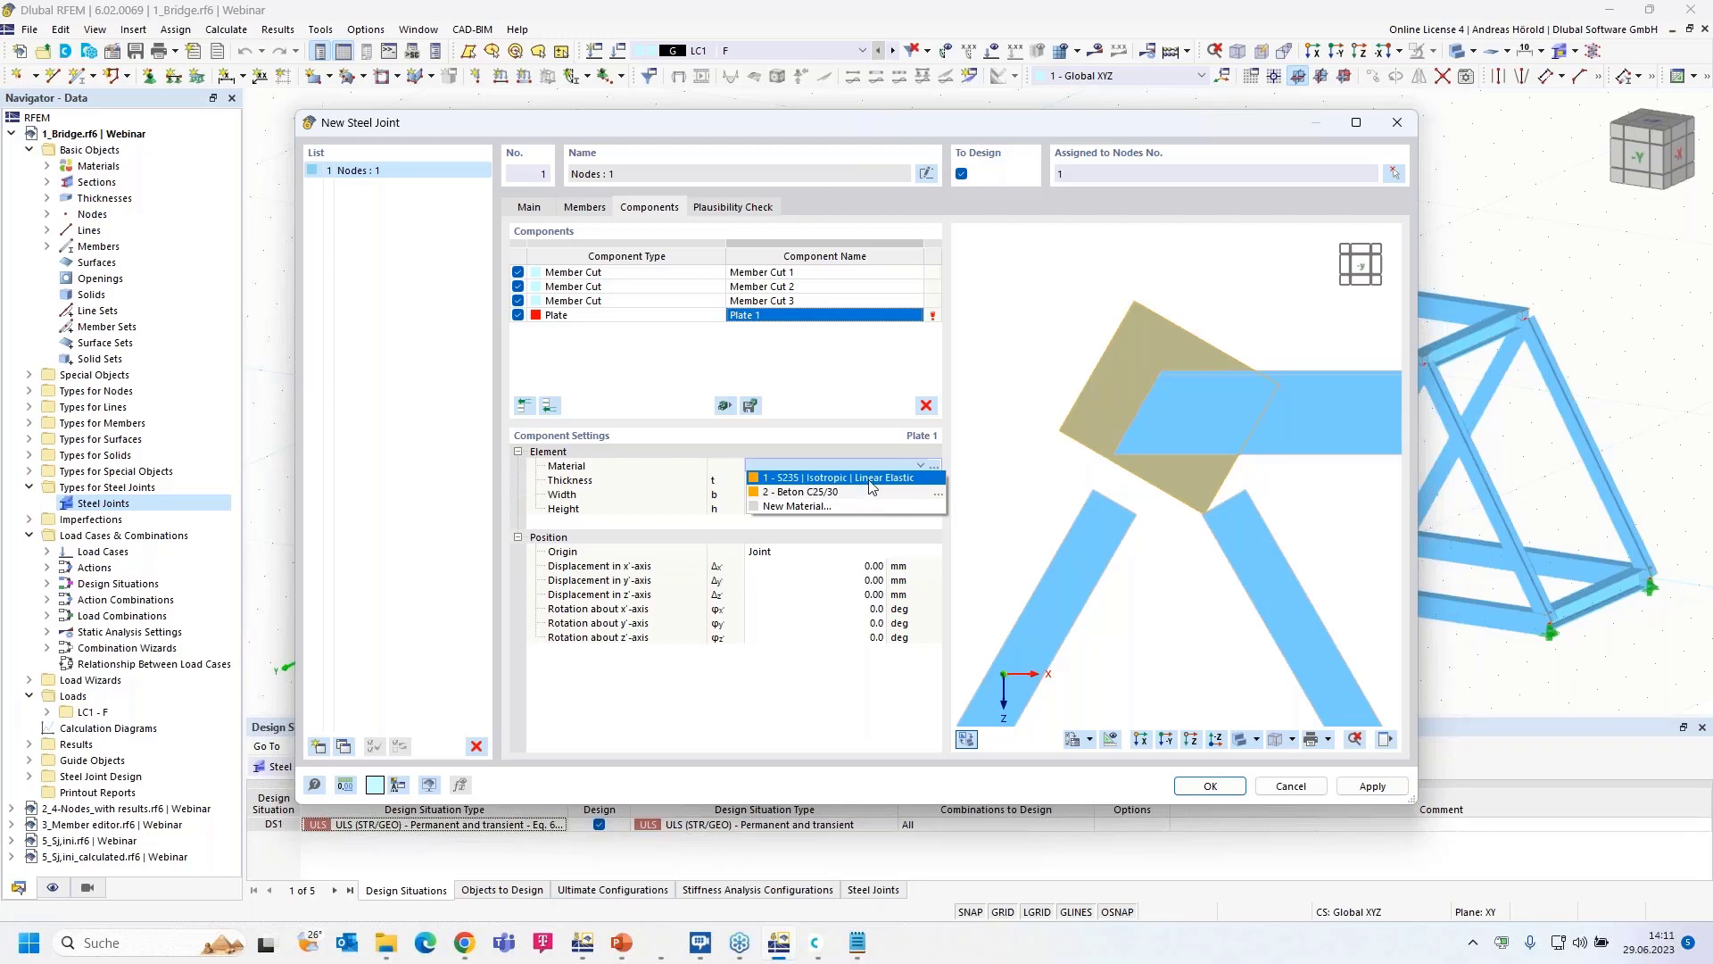
pyautogui.click(871, 480)
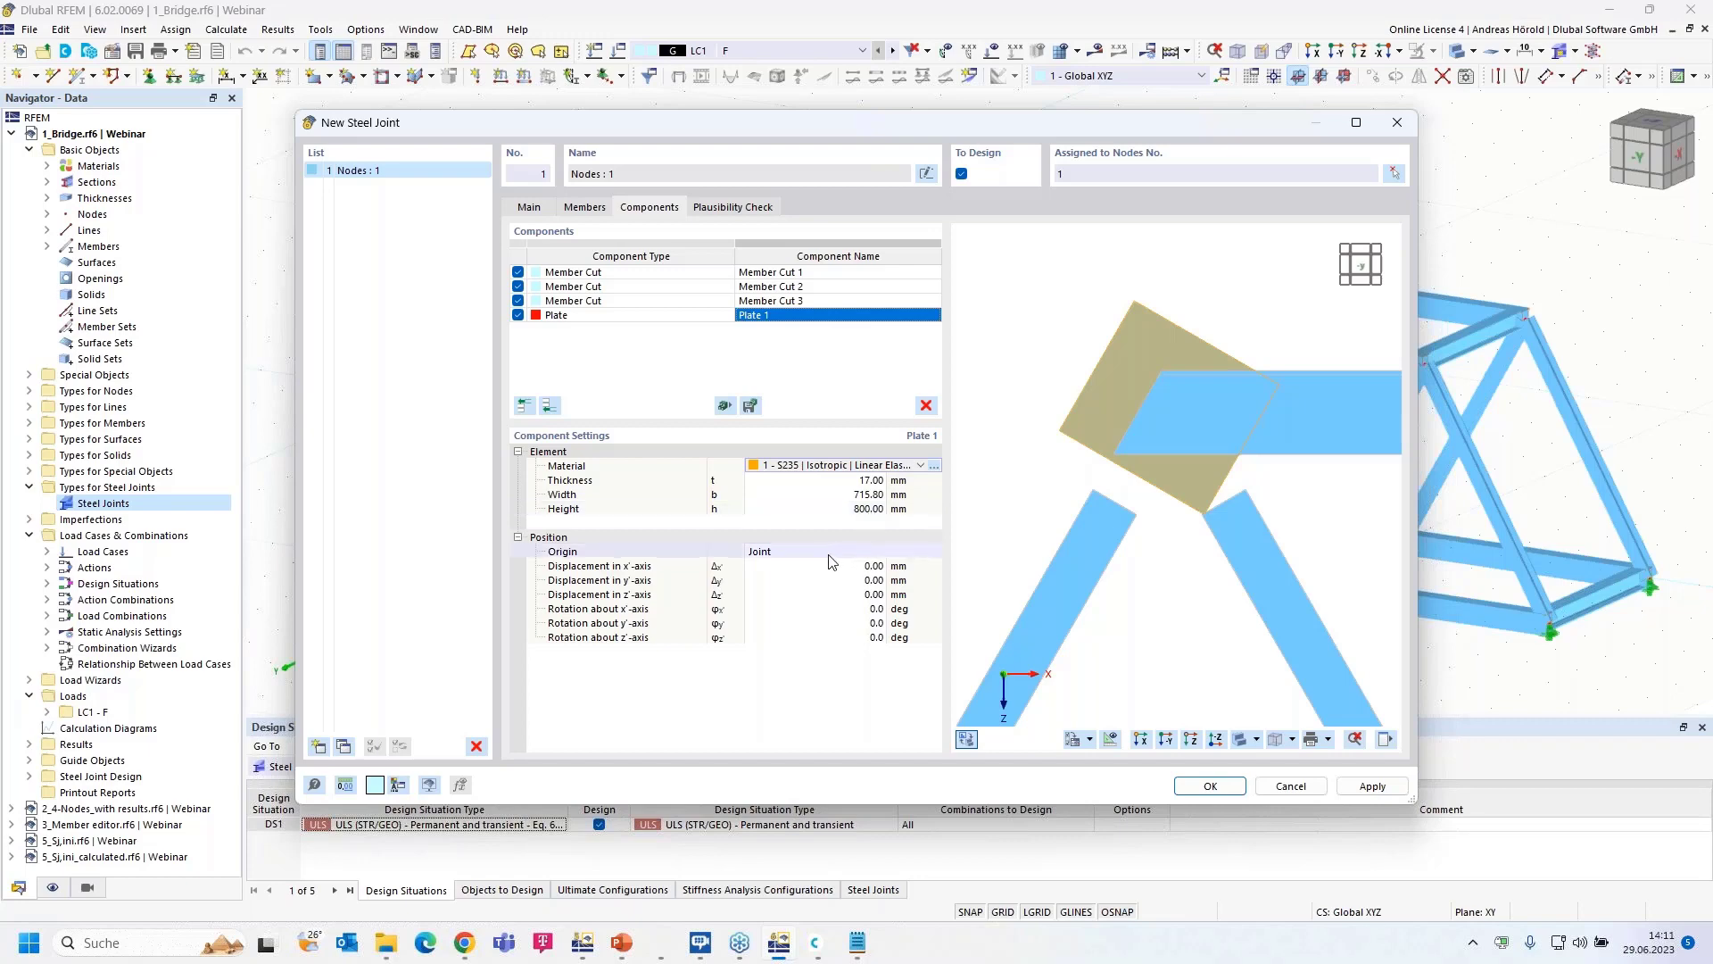
# - Position Plate 1 from the Member Plate origin Hor | Web 2 and view the joint from +X
pyautogui.click(802, 553)
pyautogui.click(802, 553)
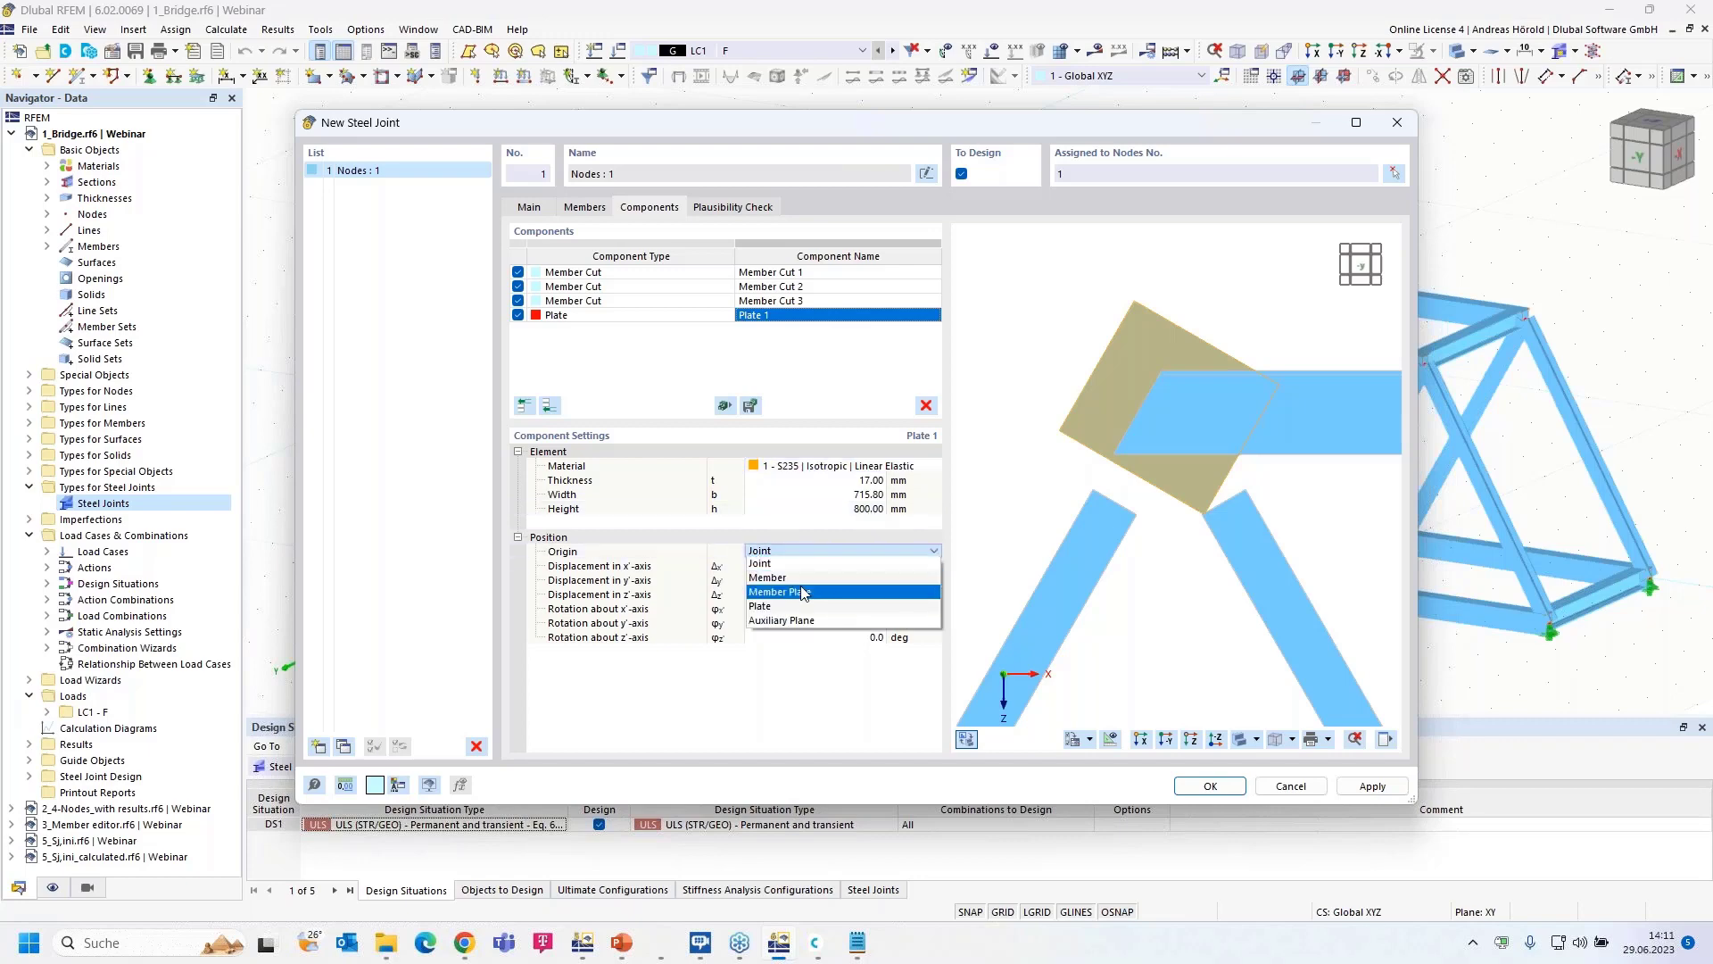
pyautogui.click(795, 590)
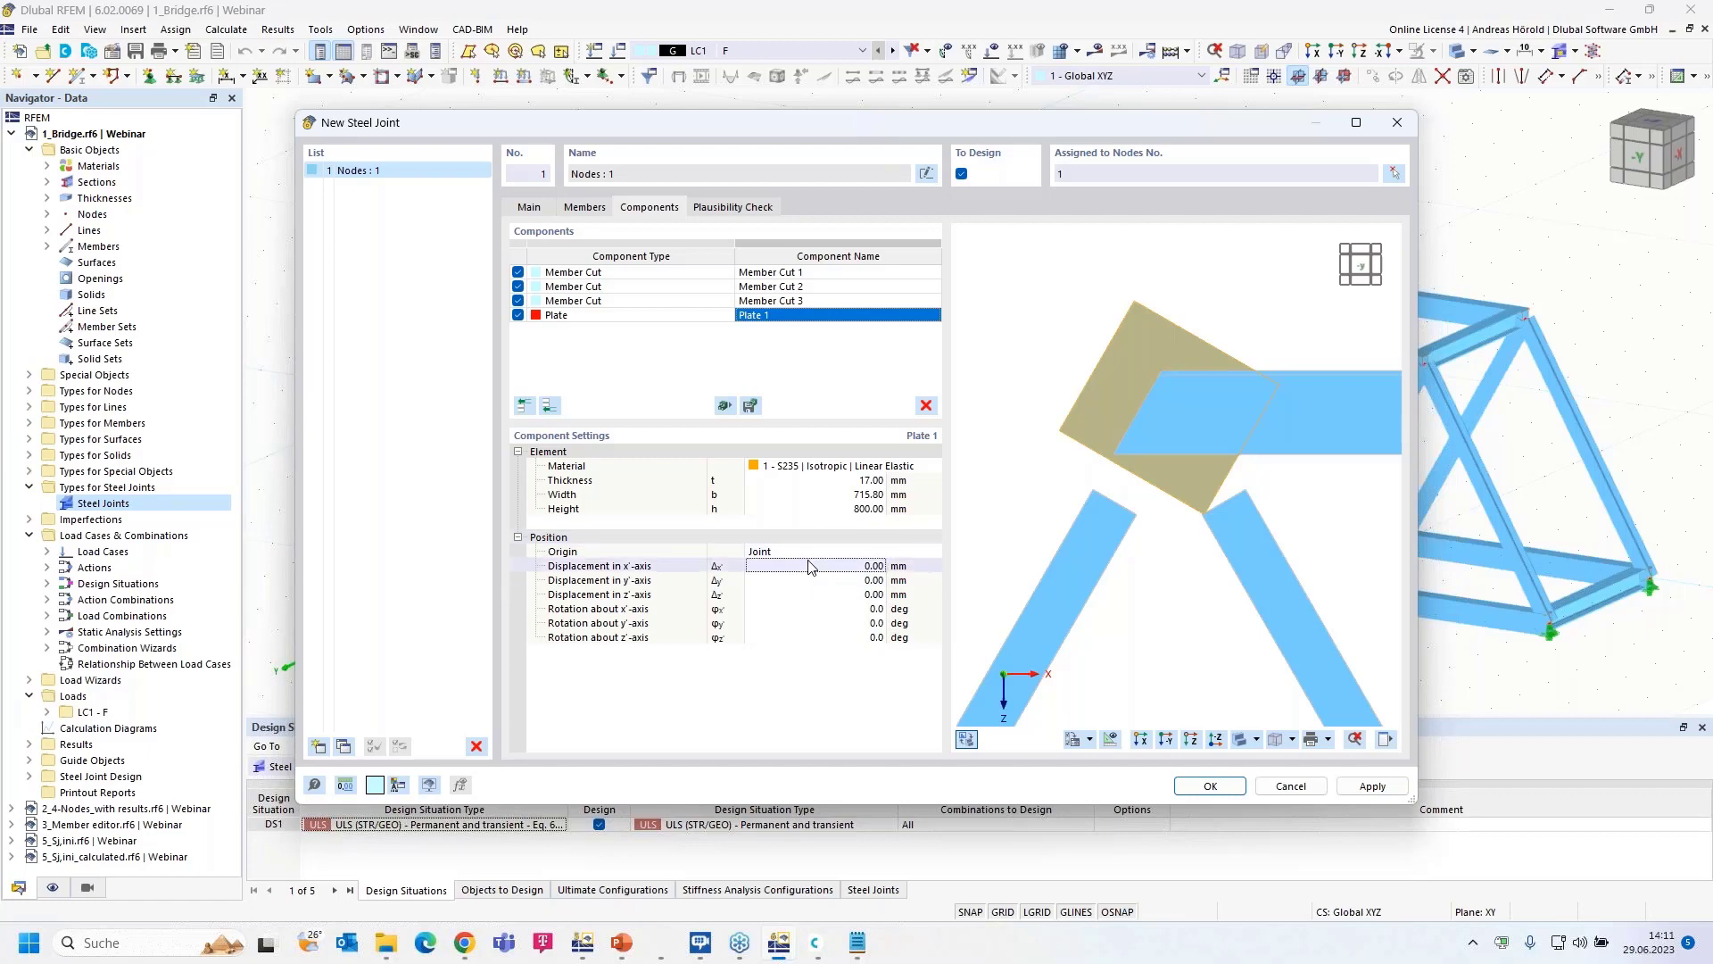
pyautogui.click(813, 553)
pyautogui.click(814, 553)
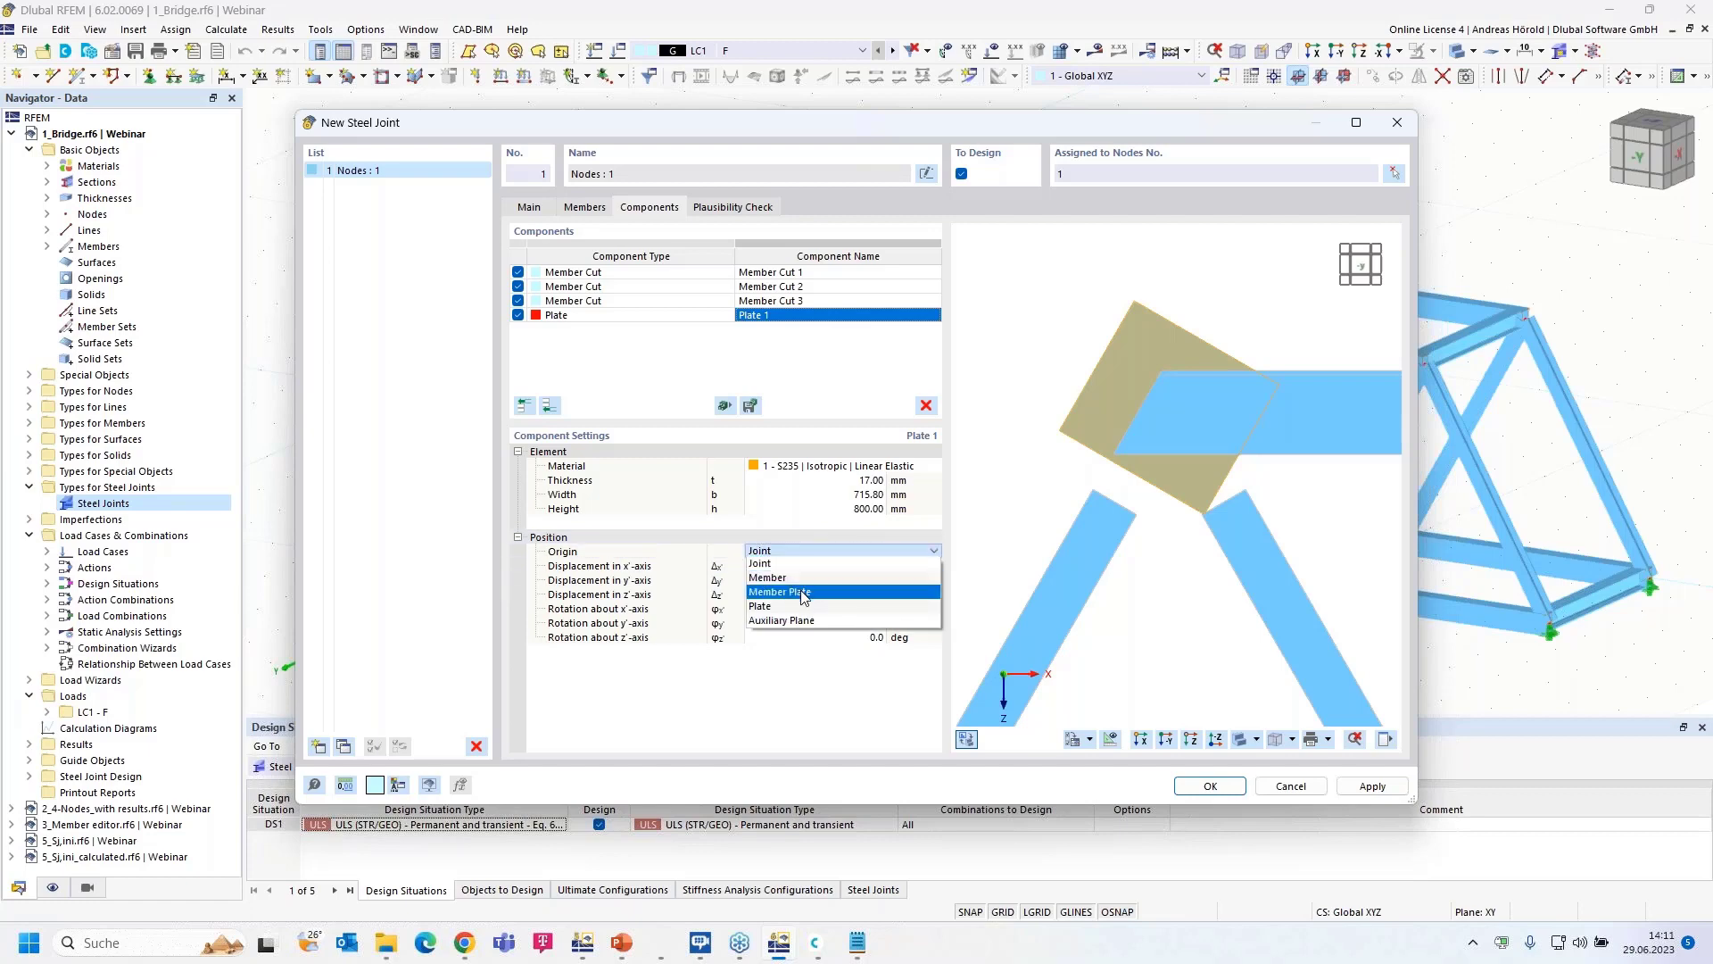
pyautogui.click(804, 592)
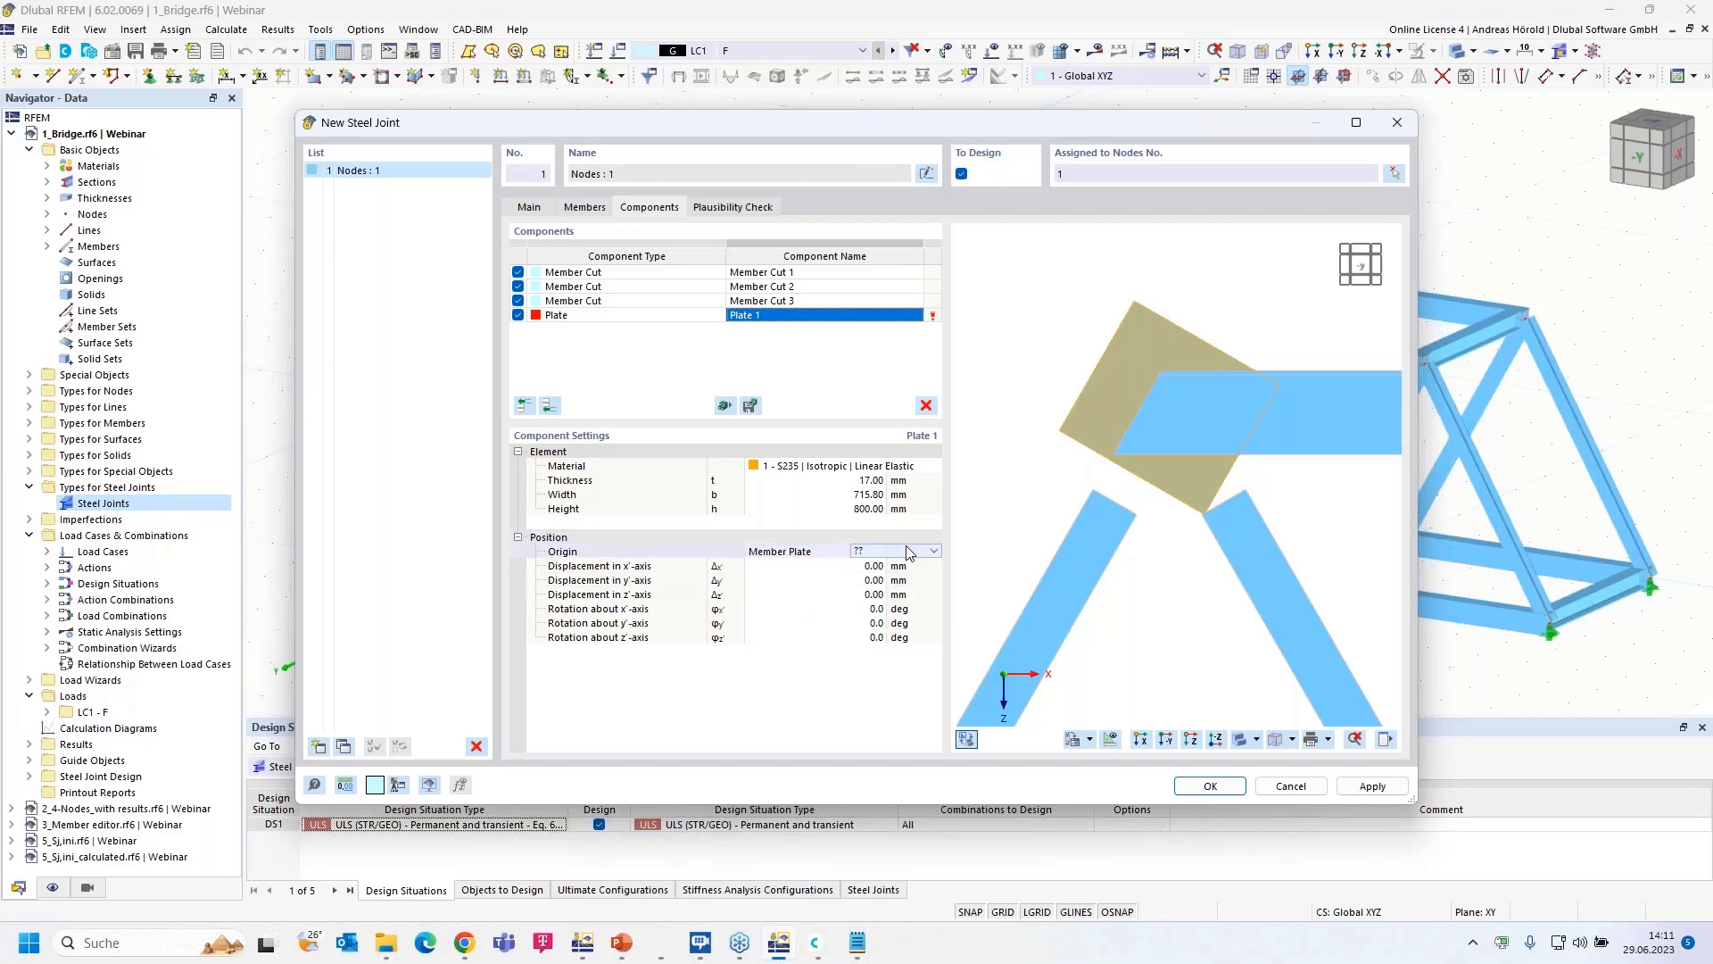
pyautogui.click(908, 553)
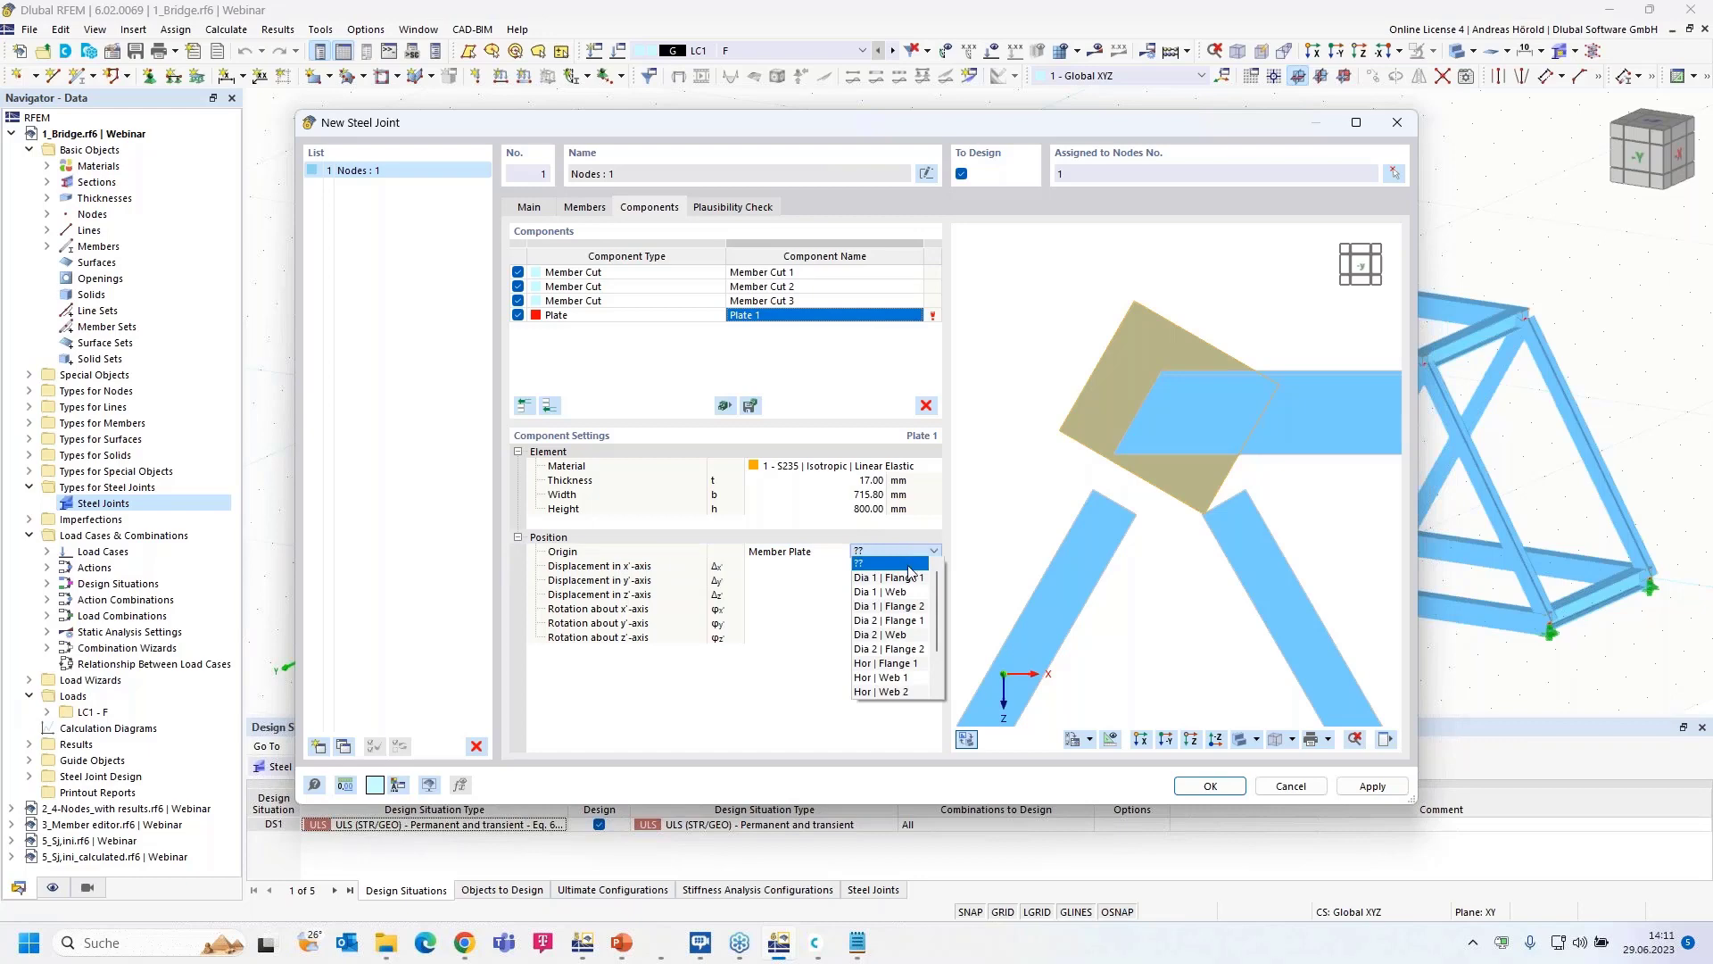
pyautogui.click(908, 692)
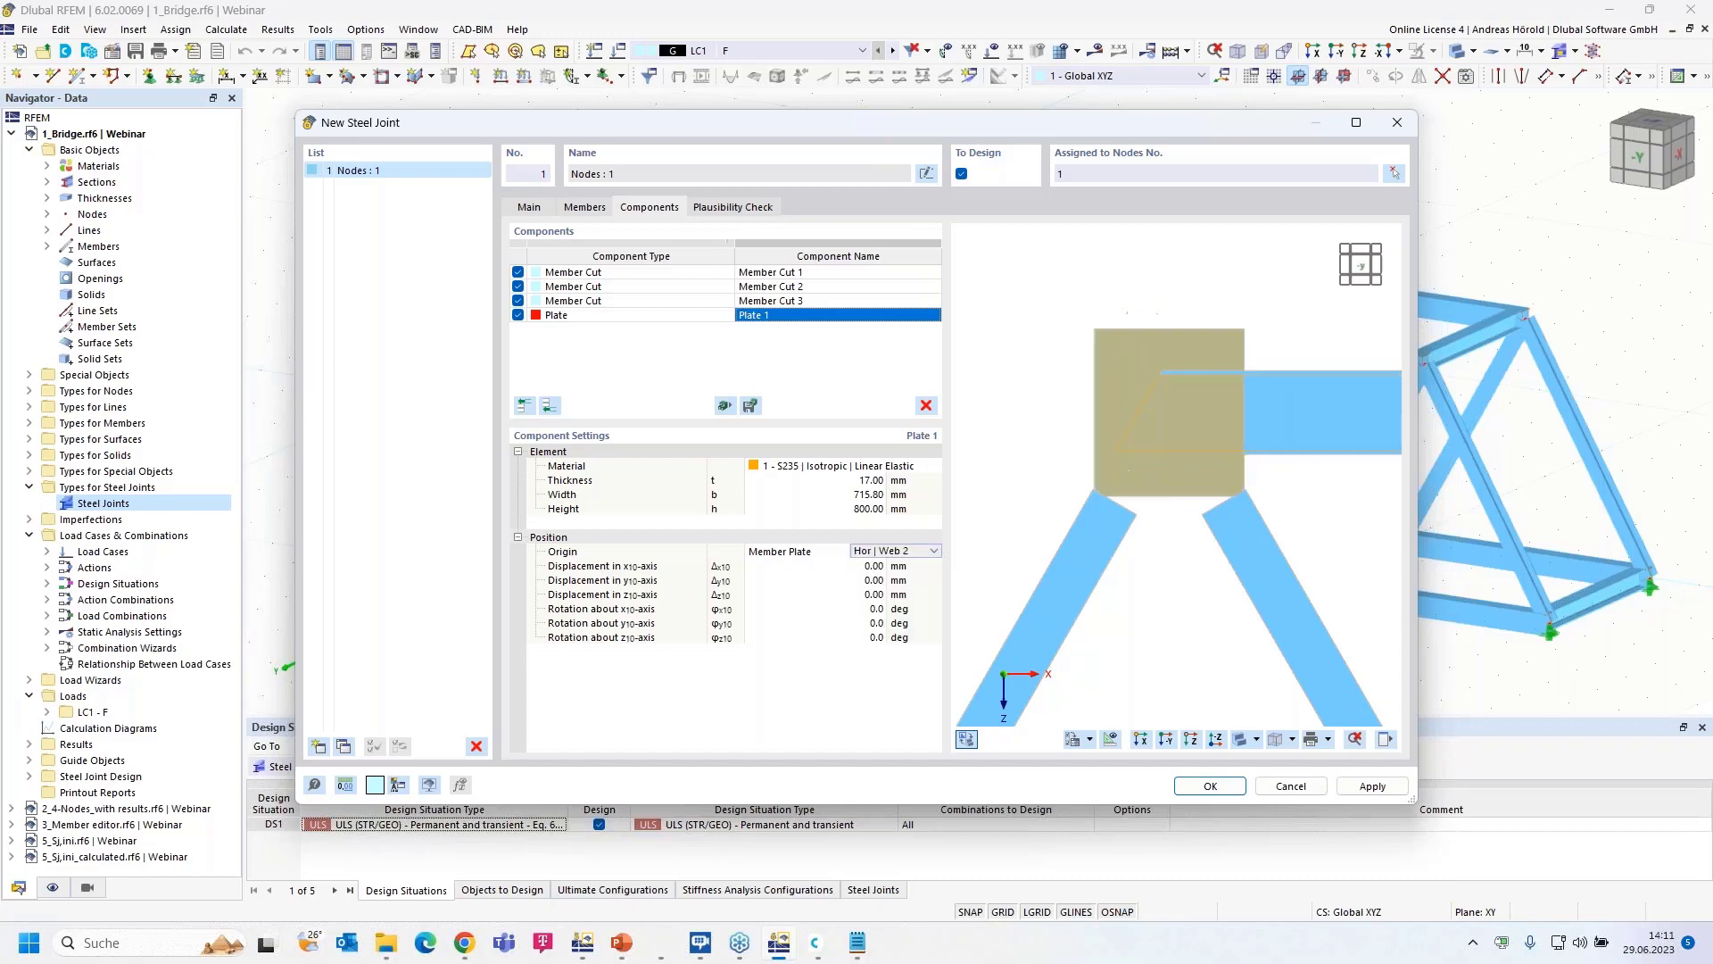
pyautogui.click(1142, 741)
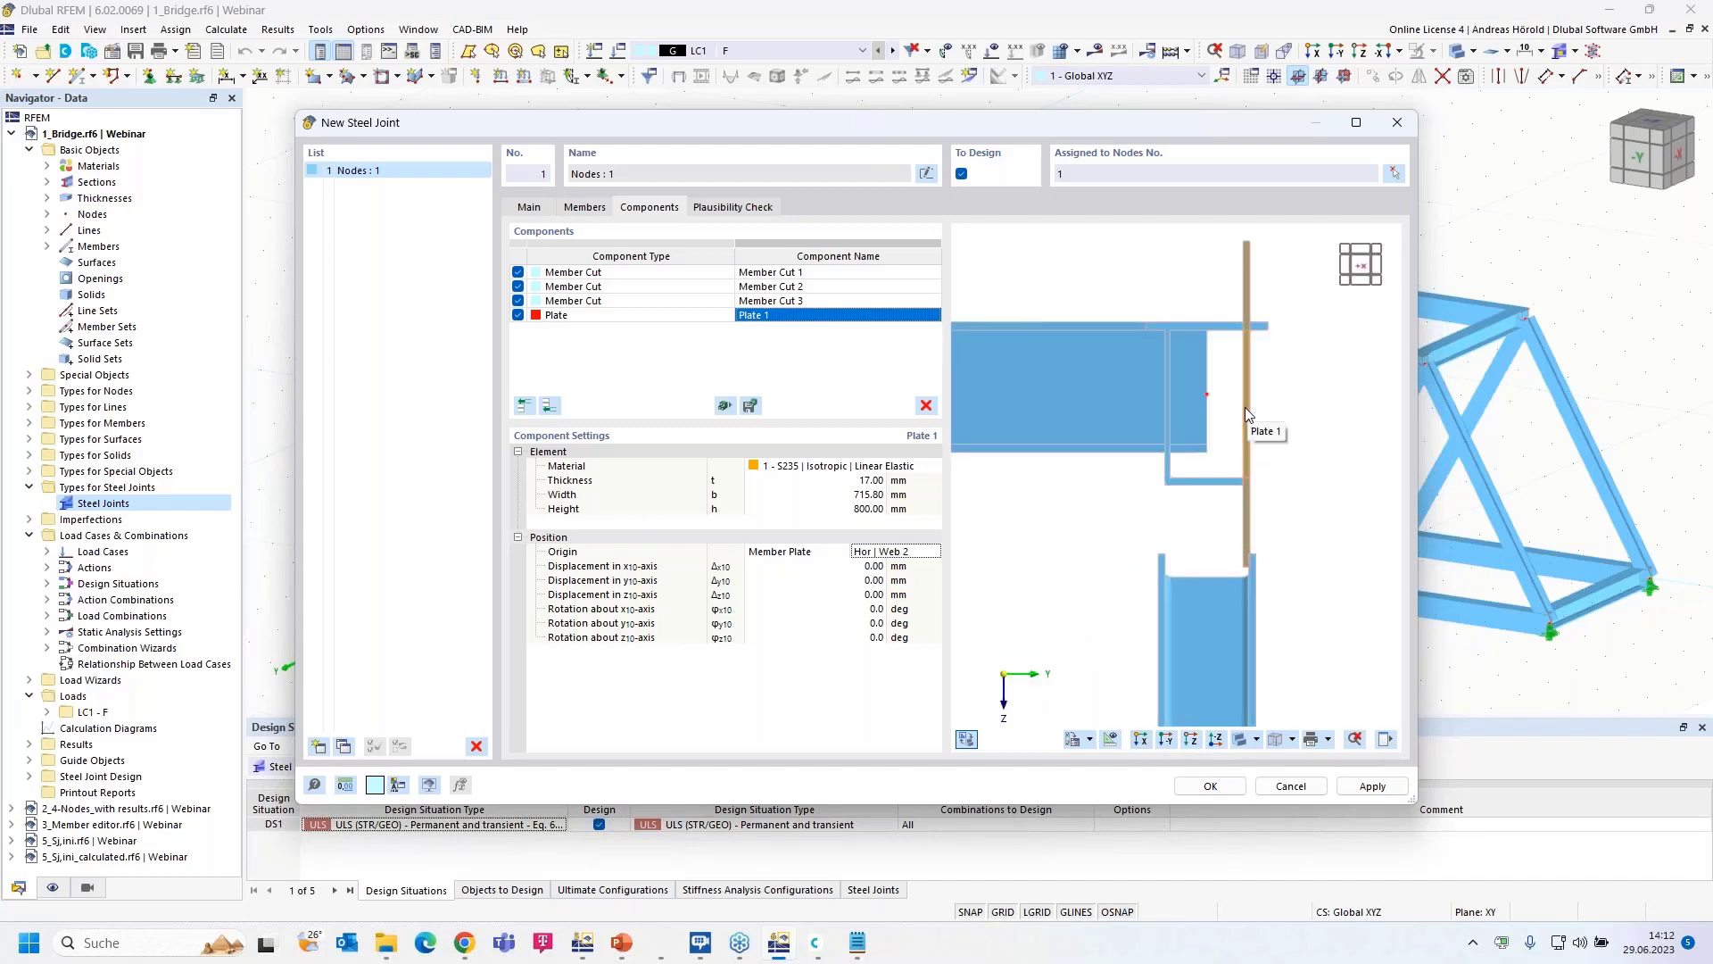
# - Offset Plate 1 by -14.50 mm along z10 and 76.41 mm along y10
pyautogui.click(874, 596)
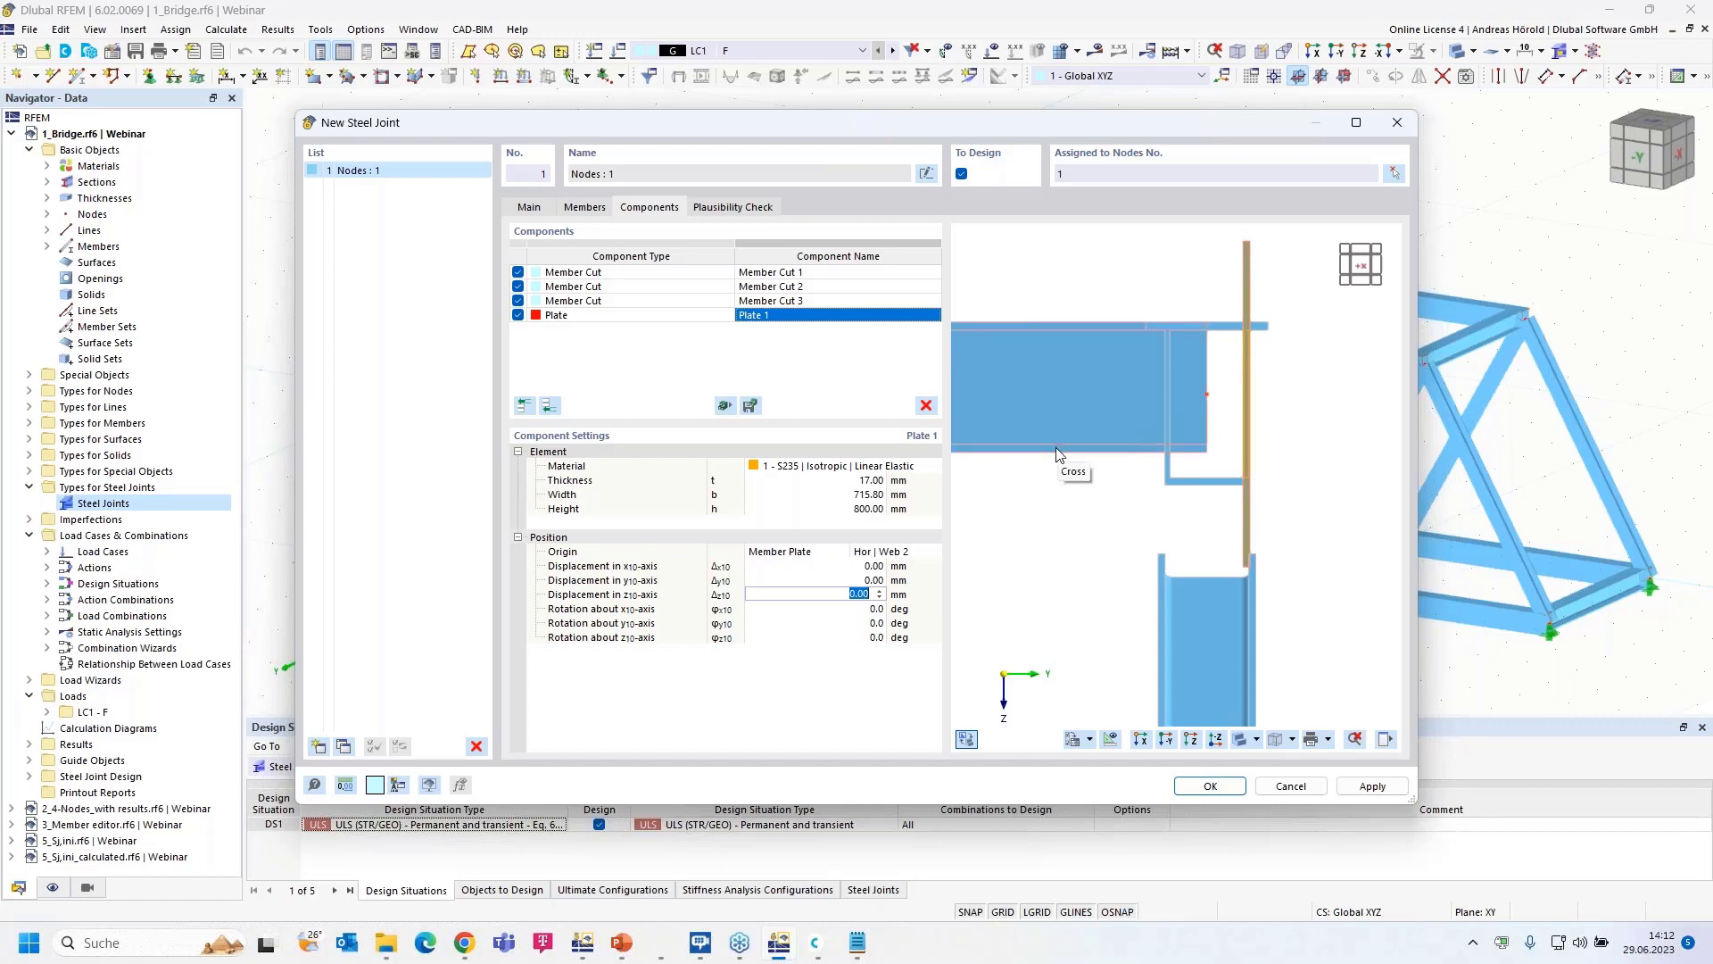
pyautogui.write('-14.5')
pyautogui.press('Tab')
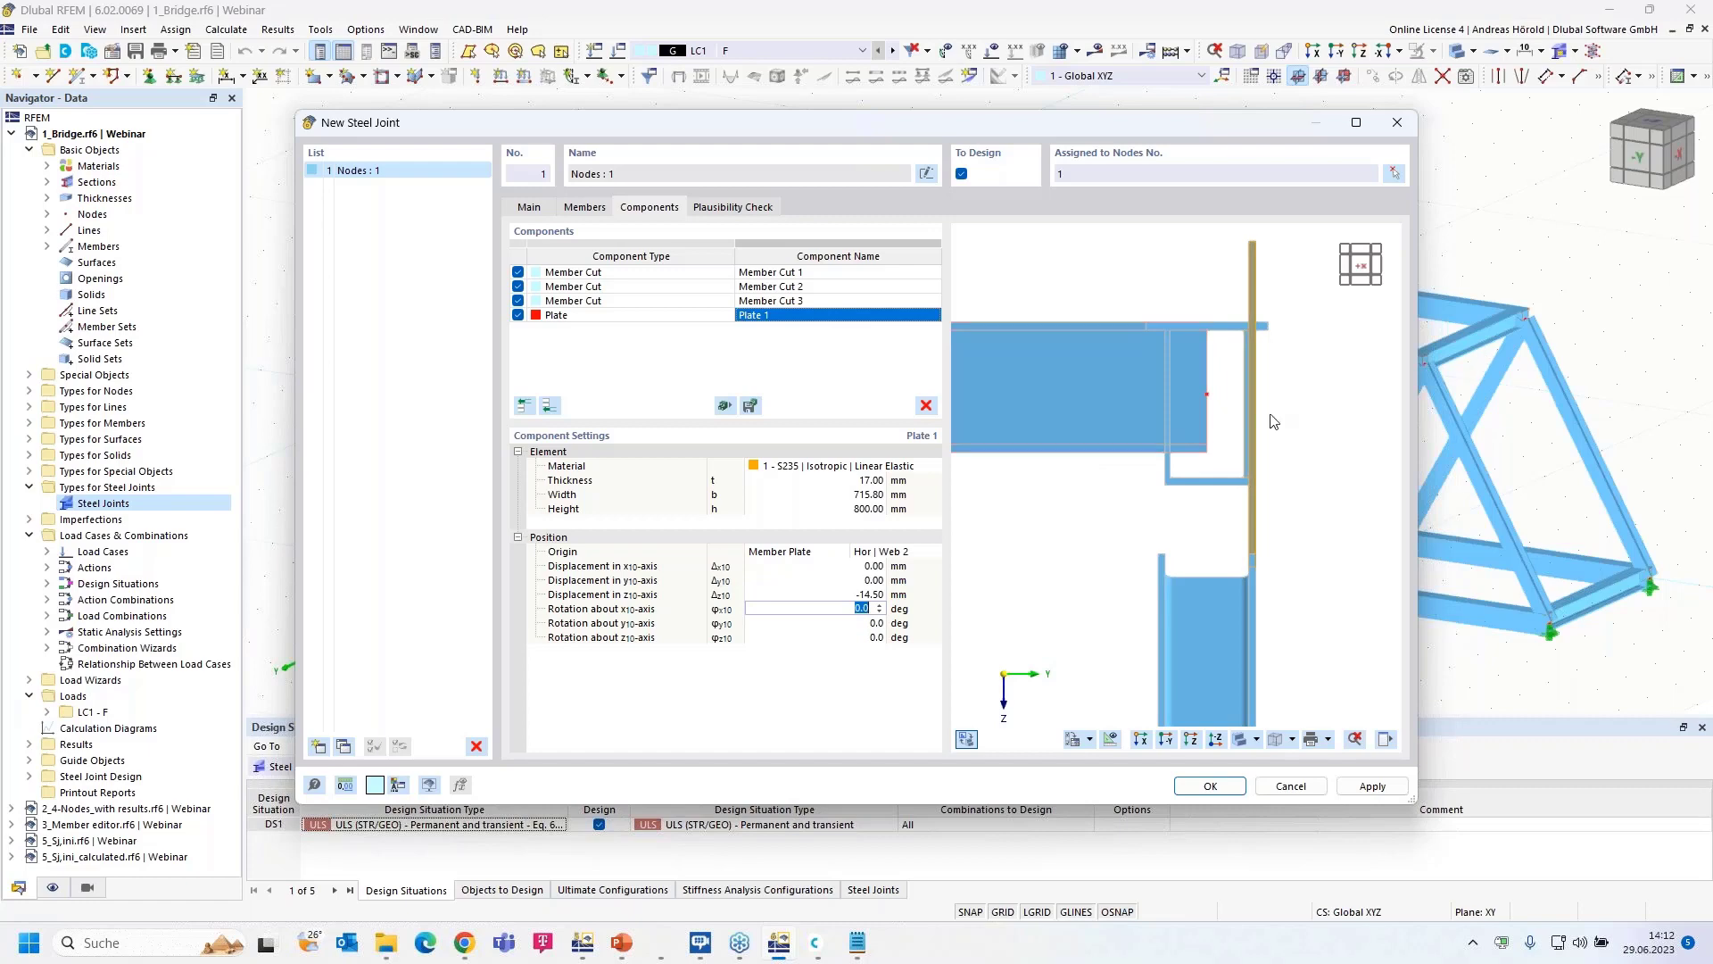
pyautogui.scroll(3, 1255, 405)
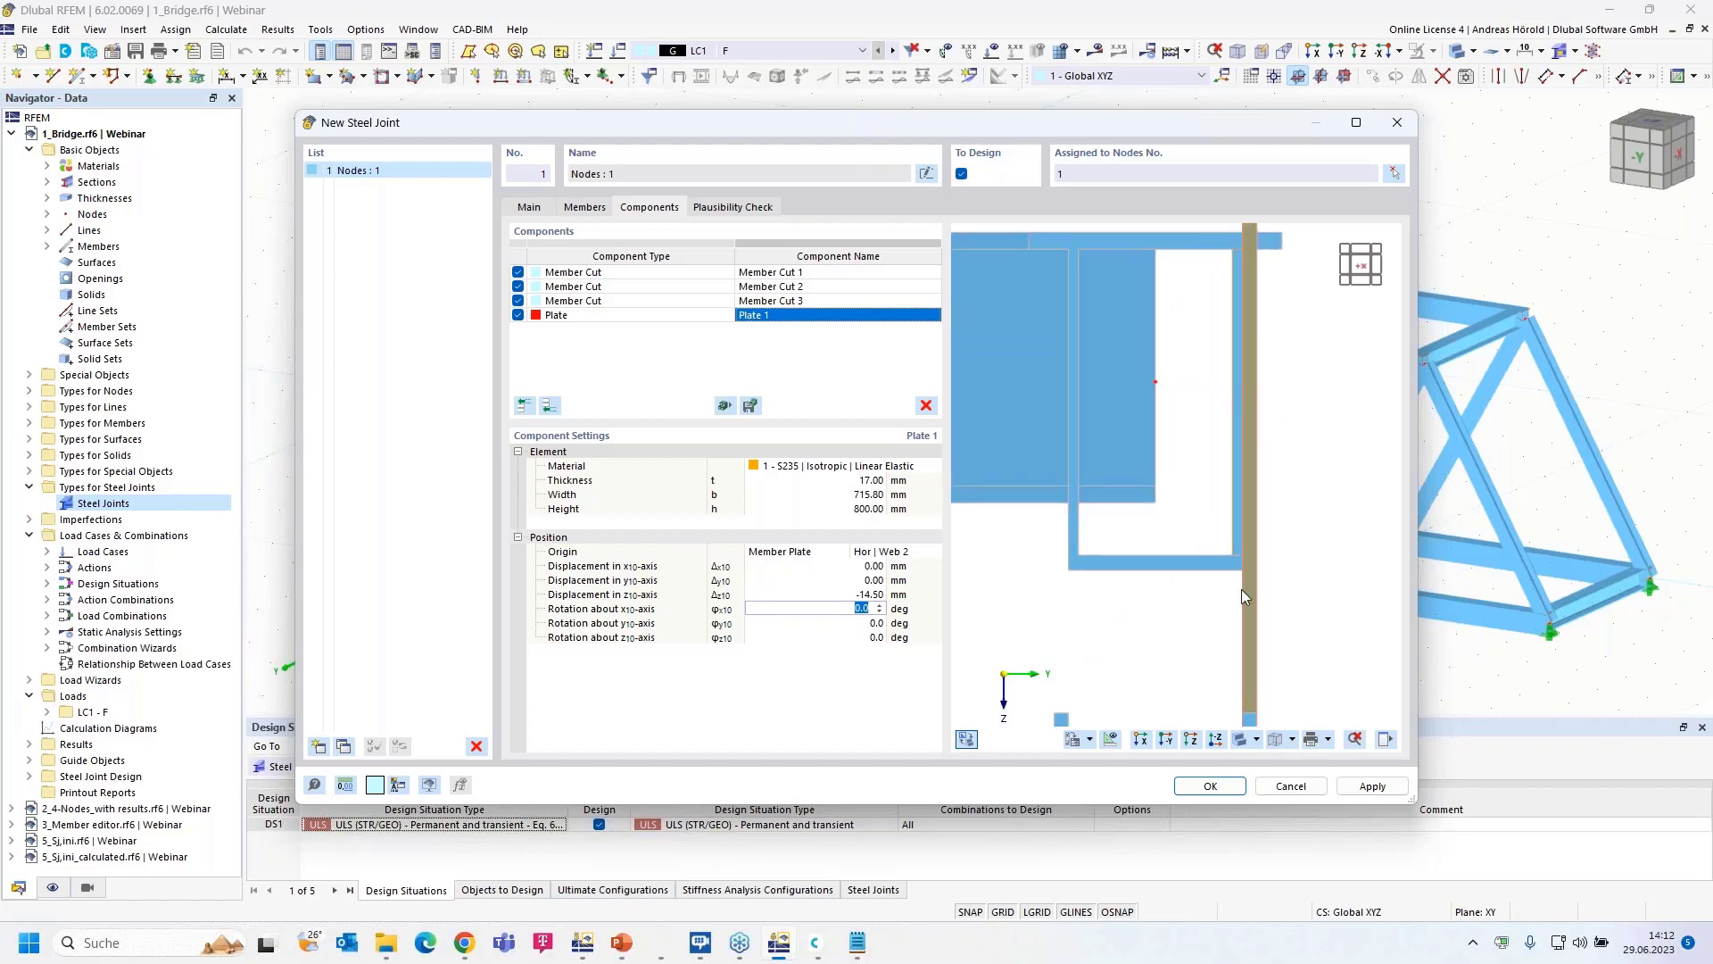
pyautogui.click(1165, 739)
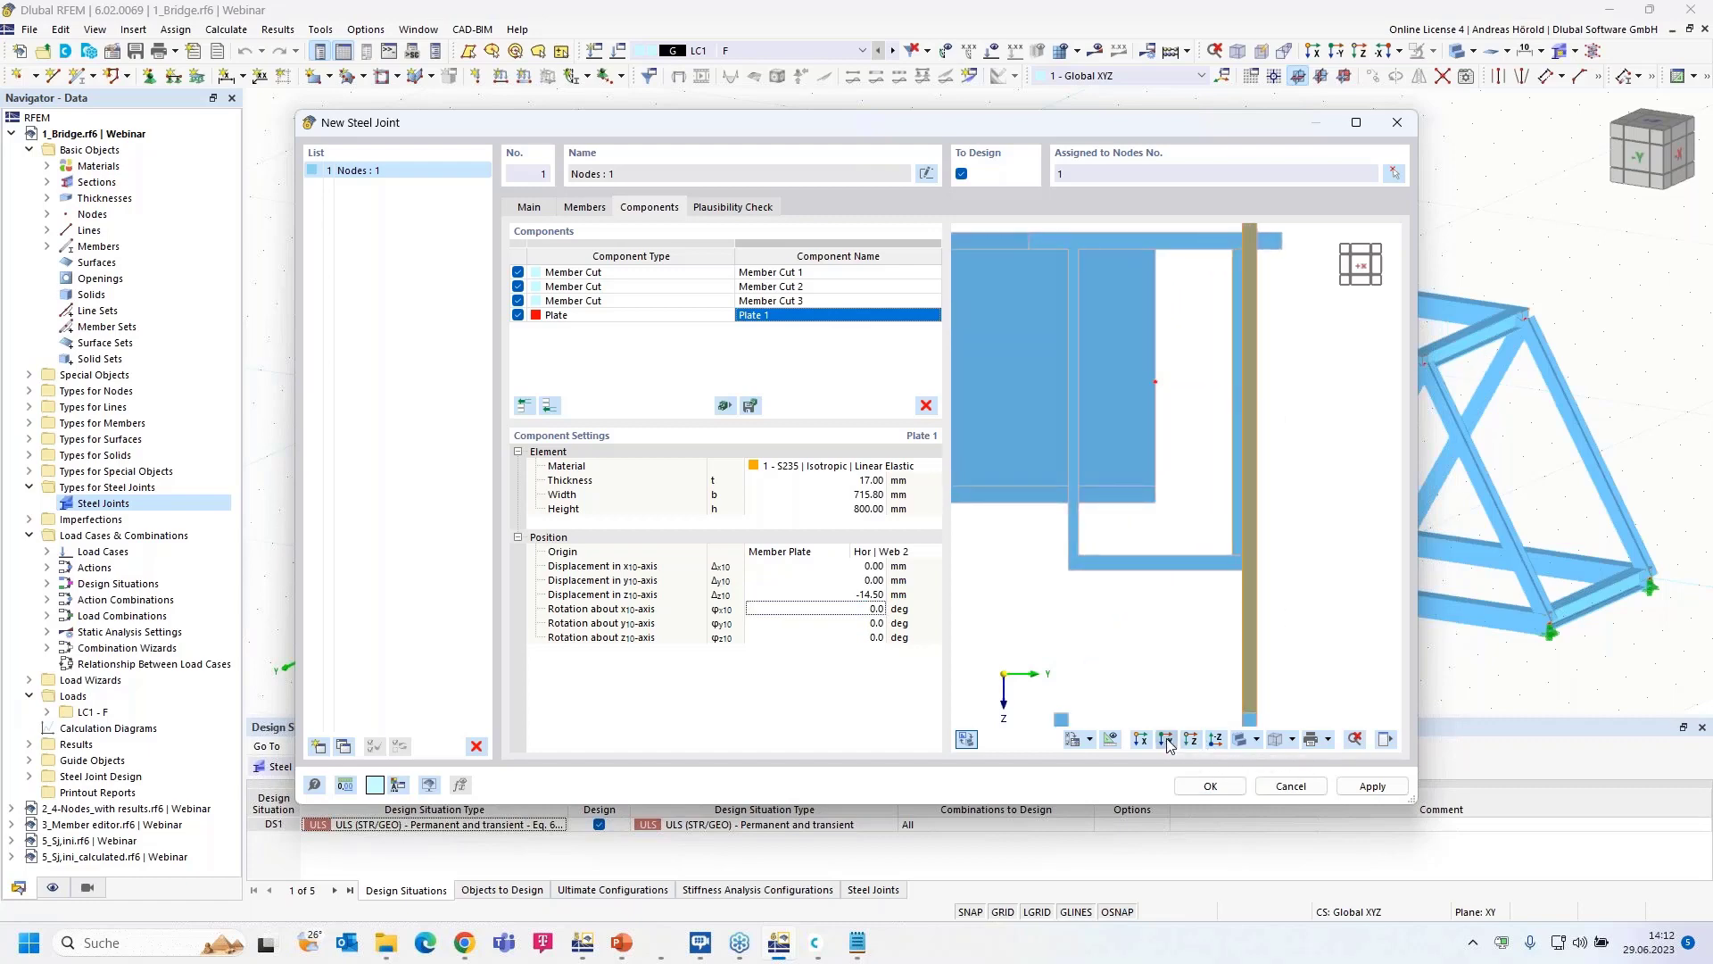
pyautogui.doubleClick(876, 581)
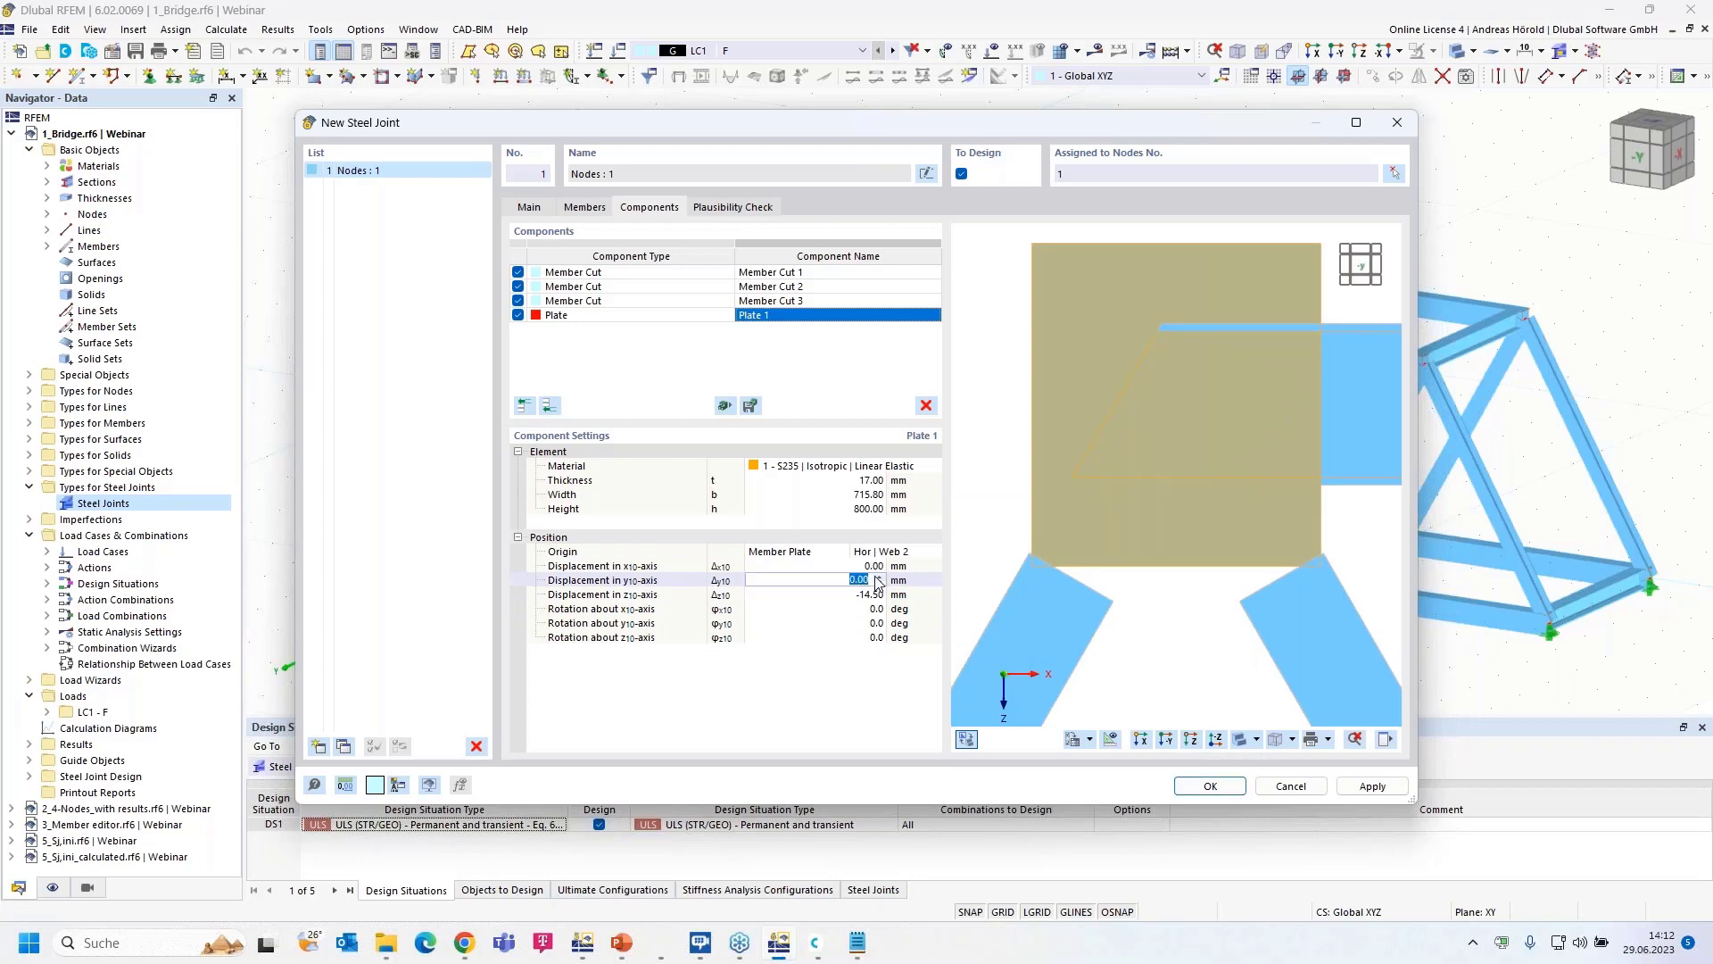
pyautogui.write('76.41')
pyautogui.press('Tab')
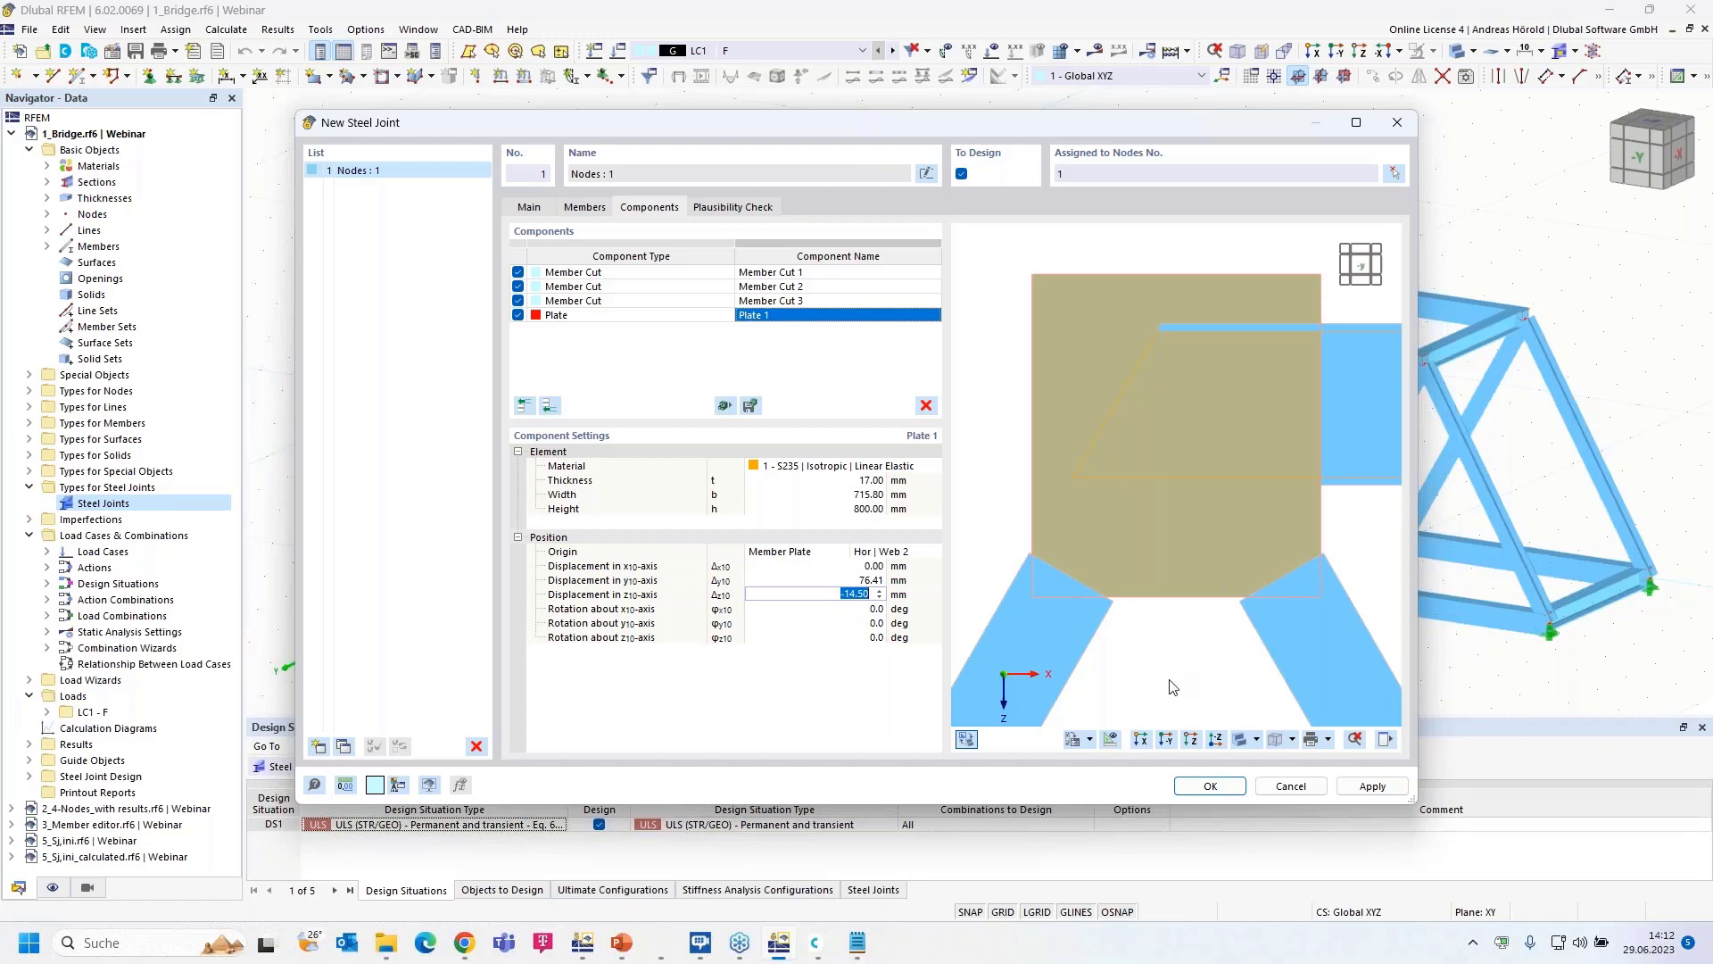
# - Add Plate Cut 1, cutting Plate 1 via member plate Hor | Flange 1
pyautogui.click(549, 406)
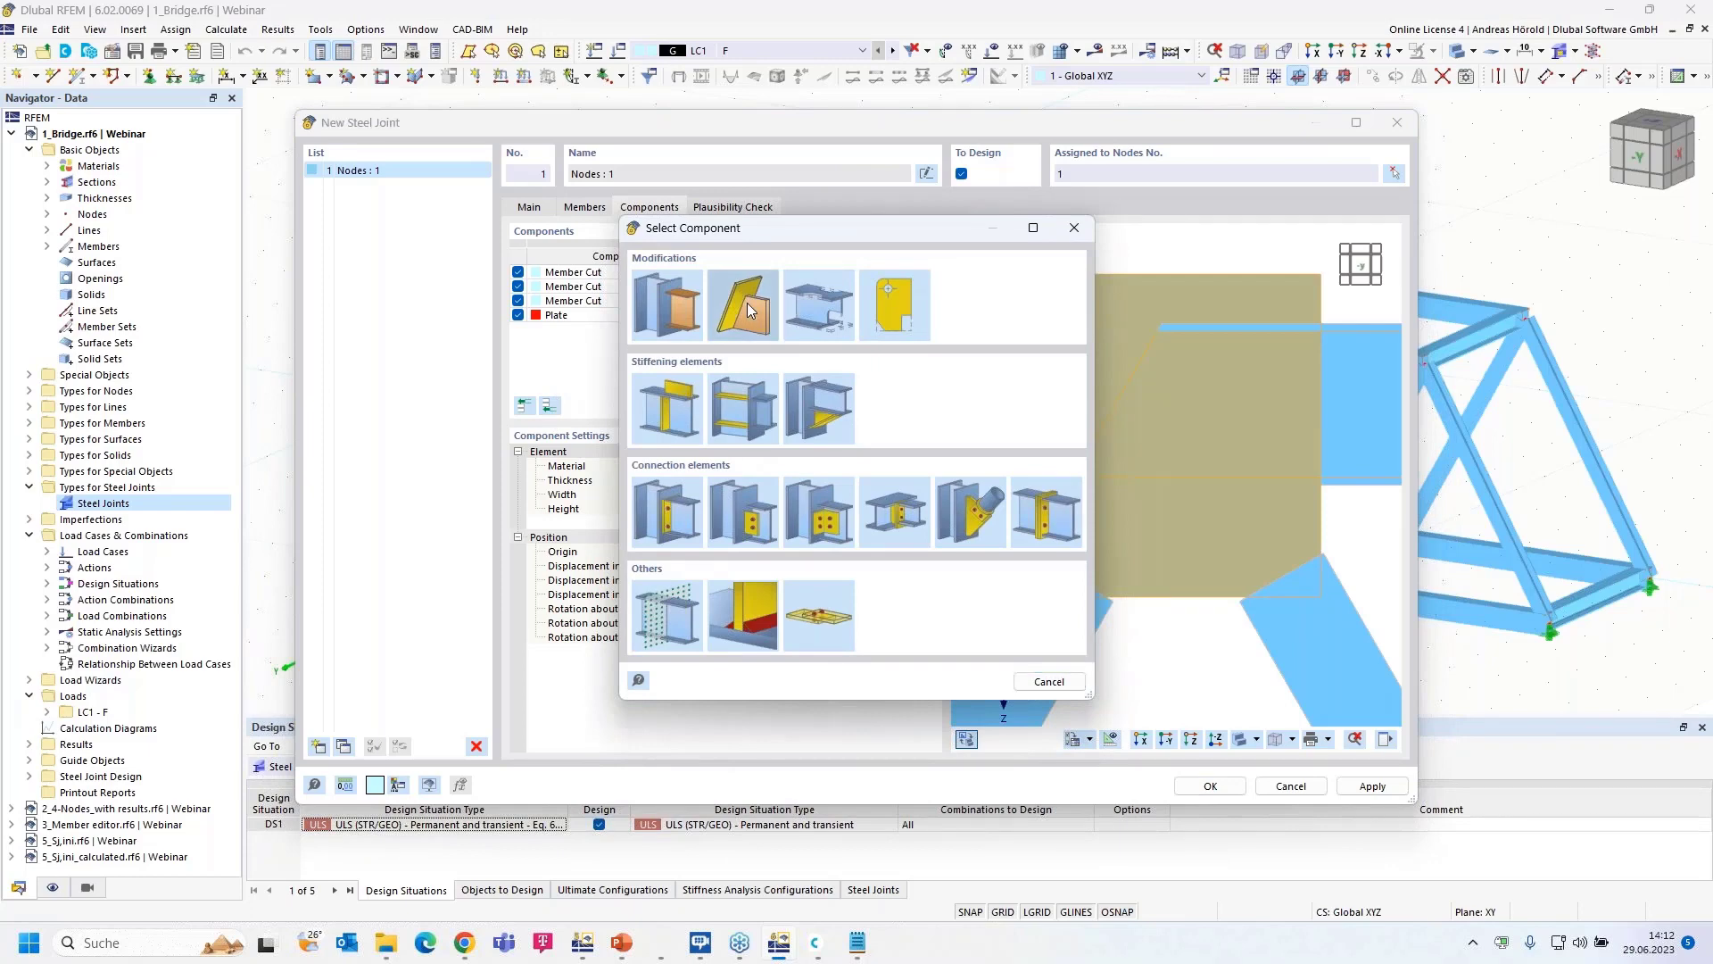
pyautogui.click(747, 303)
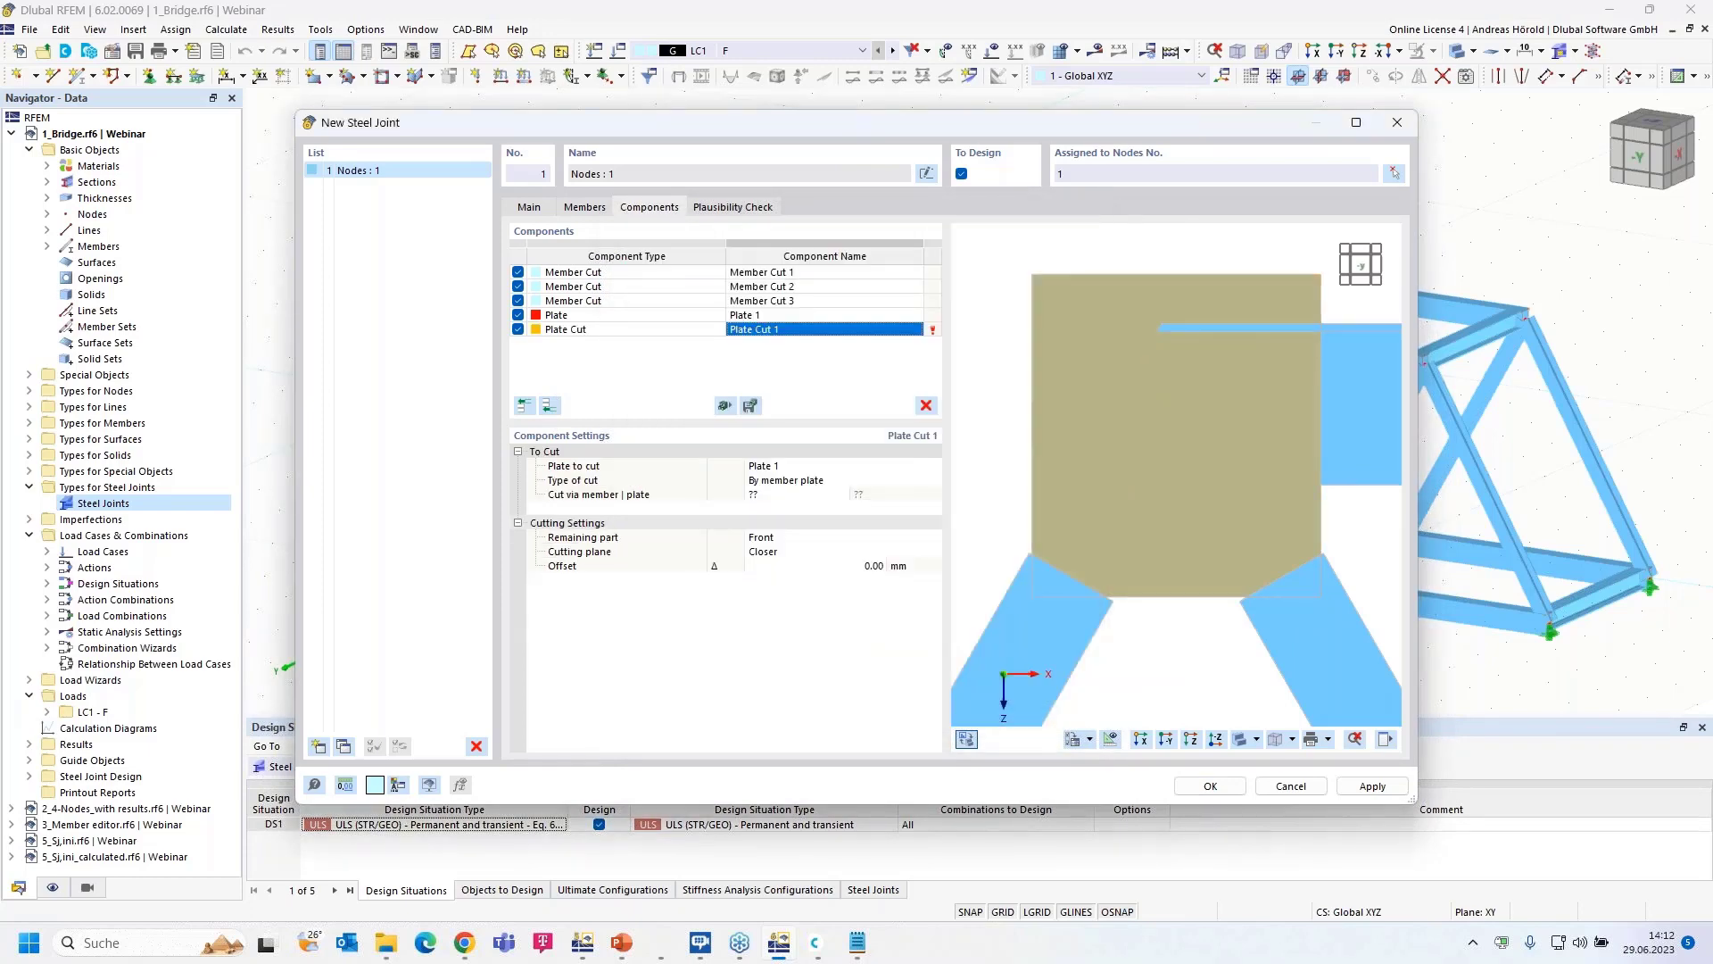
pyautogui.click(795, 495)
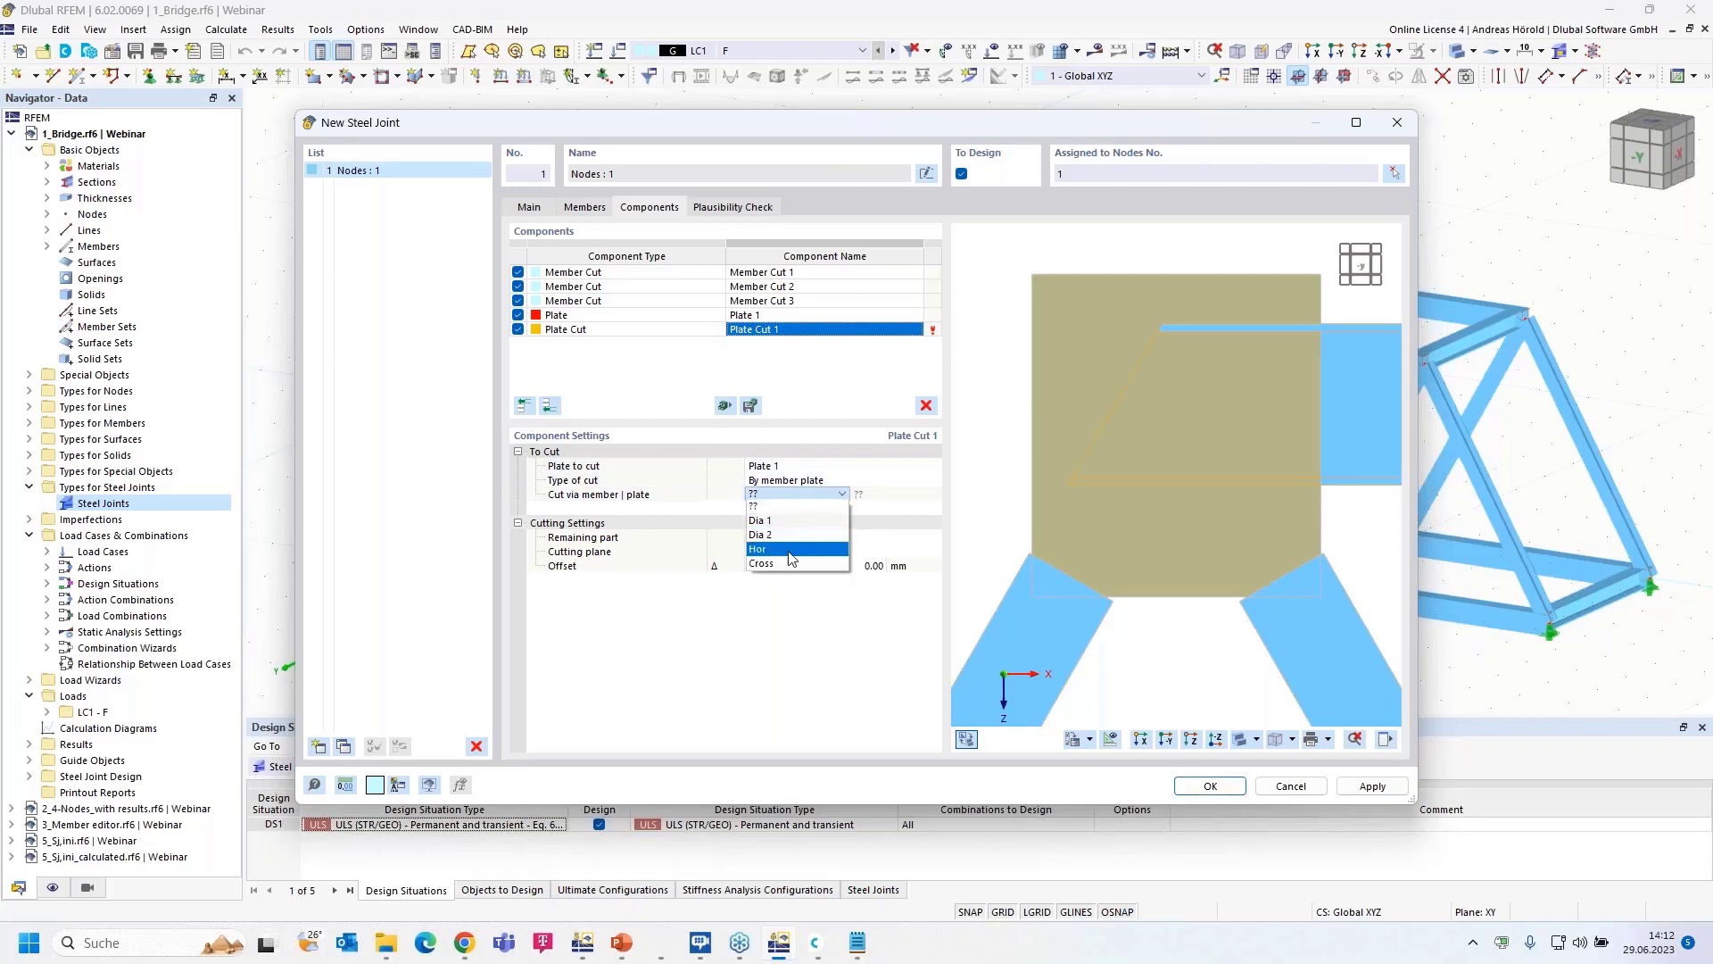
pyautogui.click(792, 552)
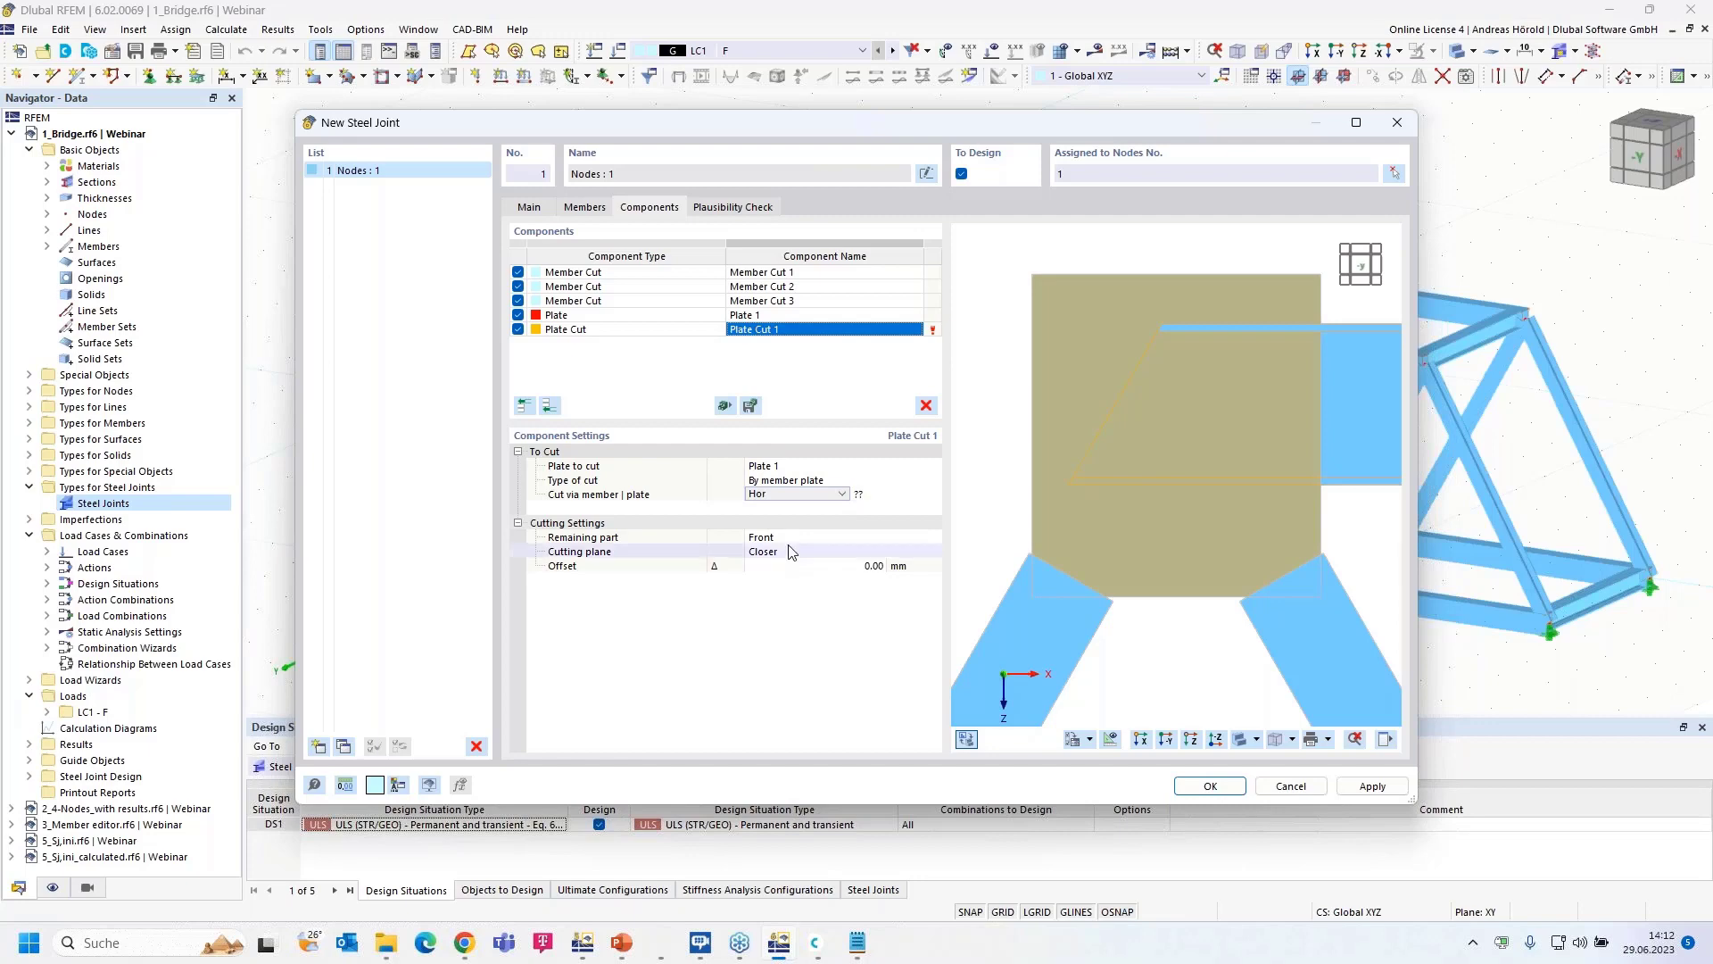
pyautogui.click(883, 496)
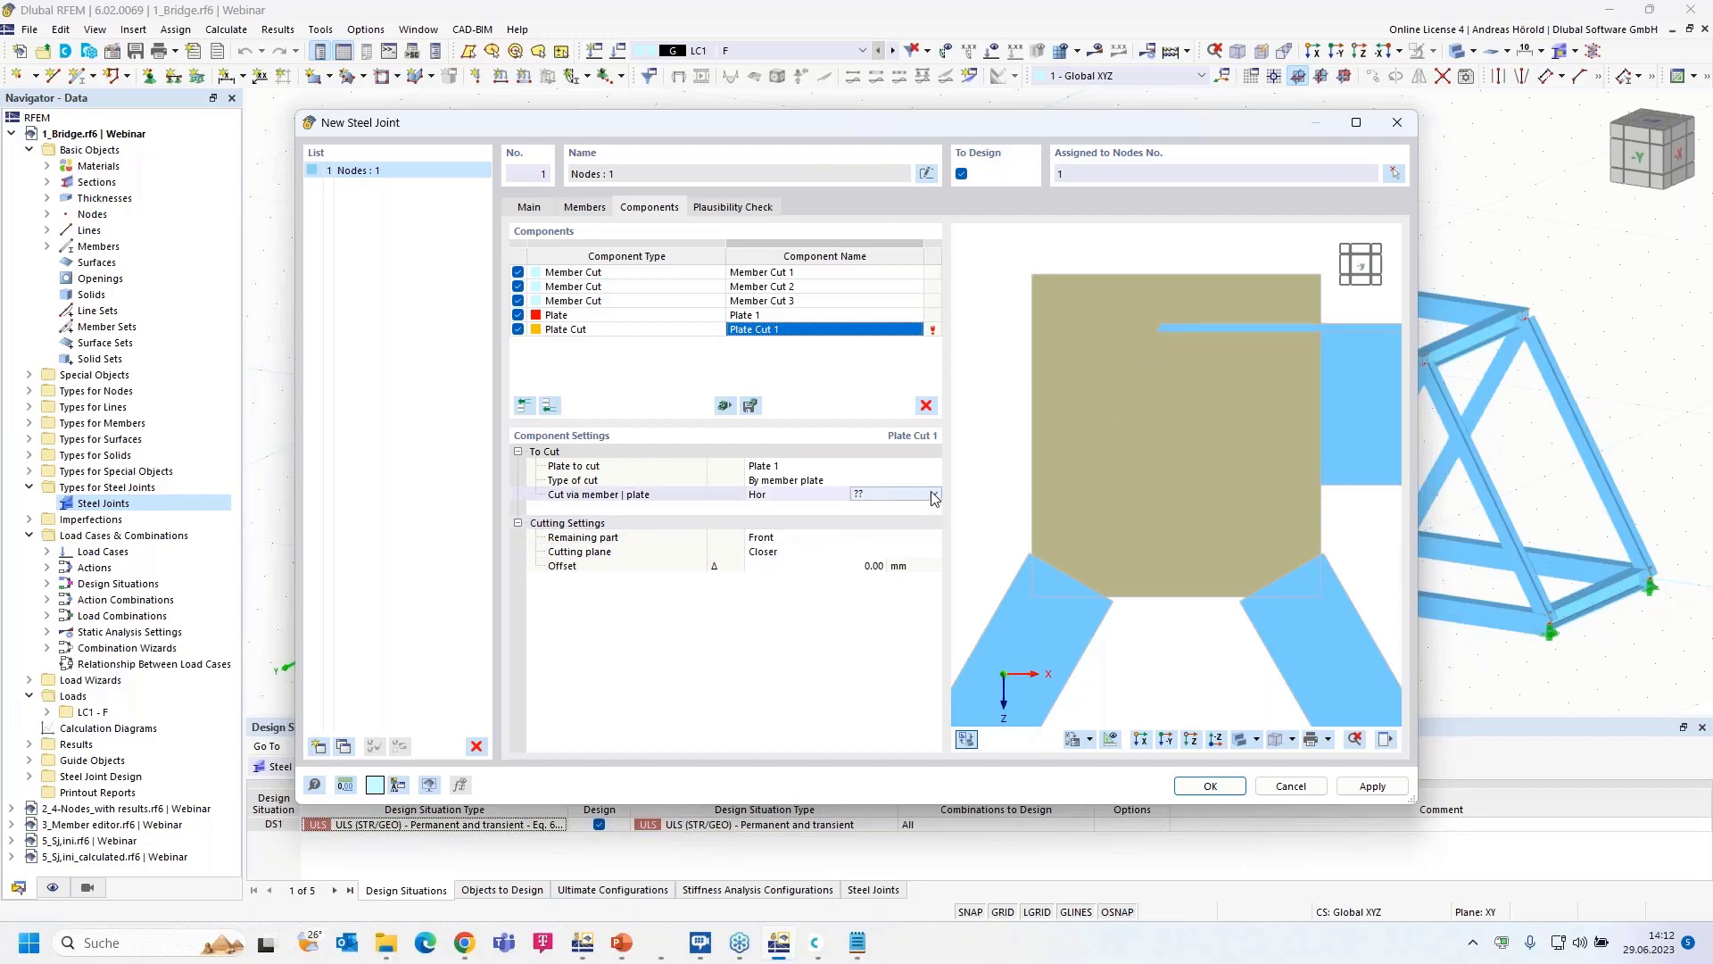
pyautogui.click(931, 493)
pyautogui.click(906, 519)
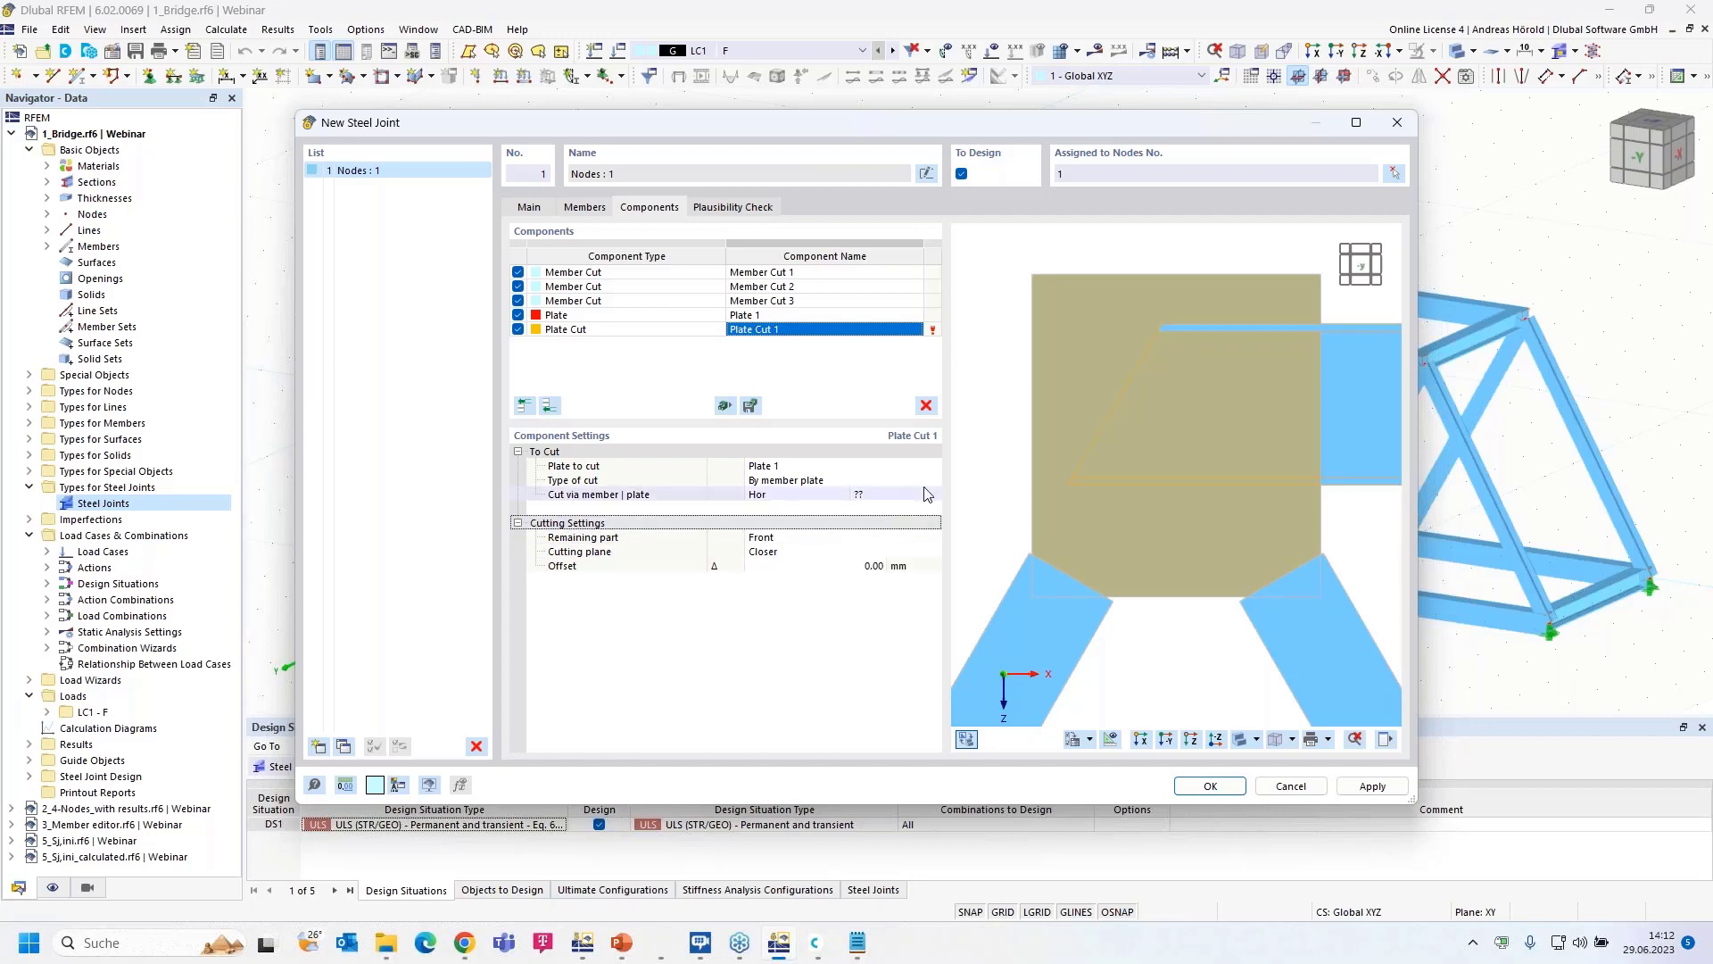
pyautogui.click(928, 494)
pyautogui.click(932, 493)
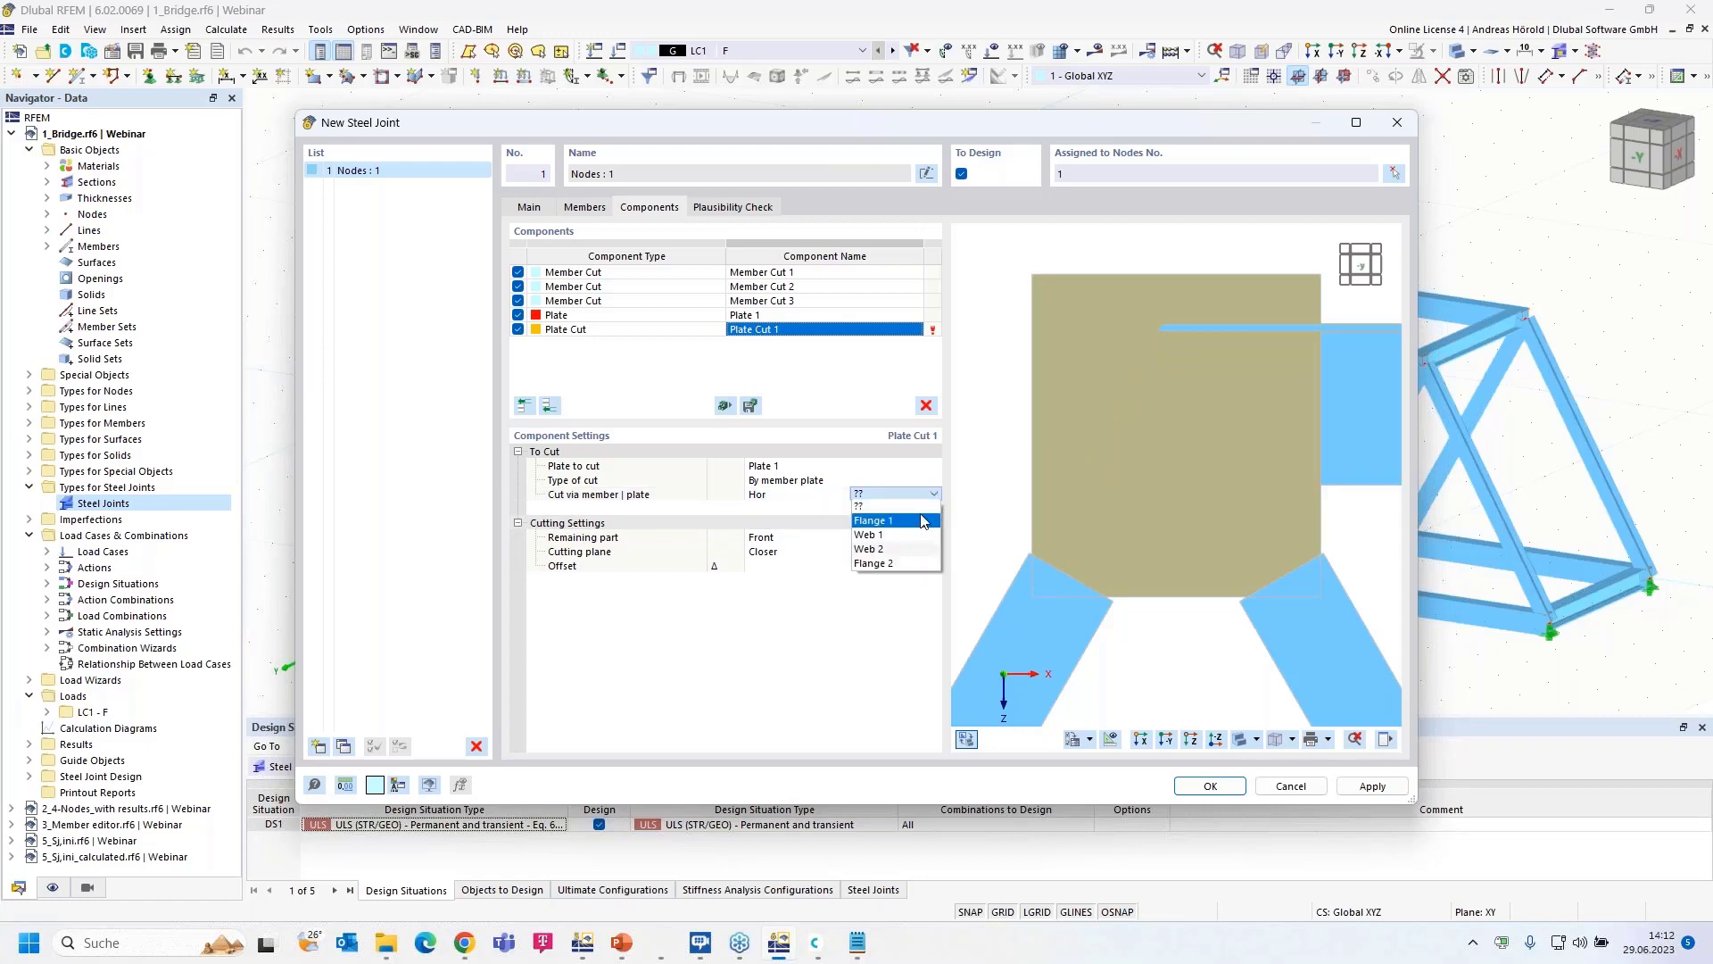
pyautogui.click(923, 521)
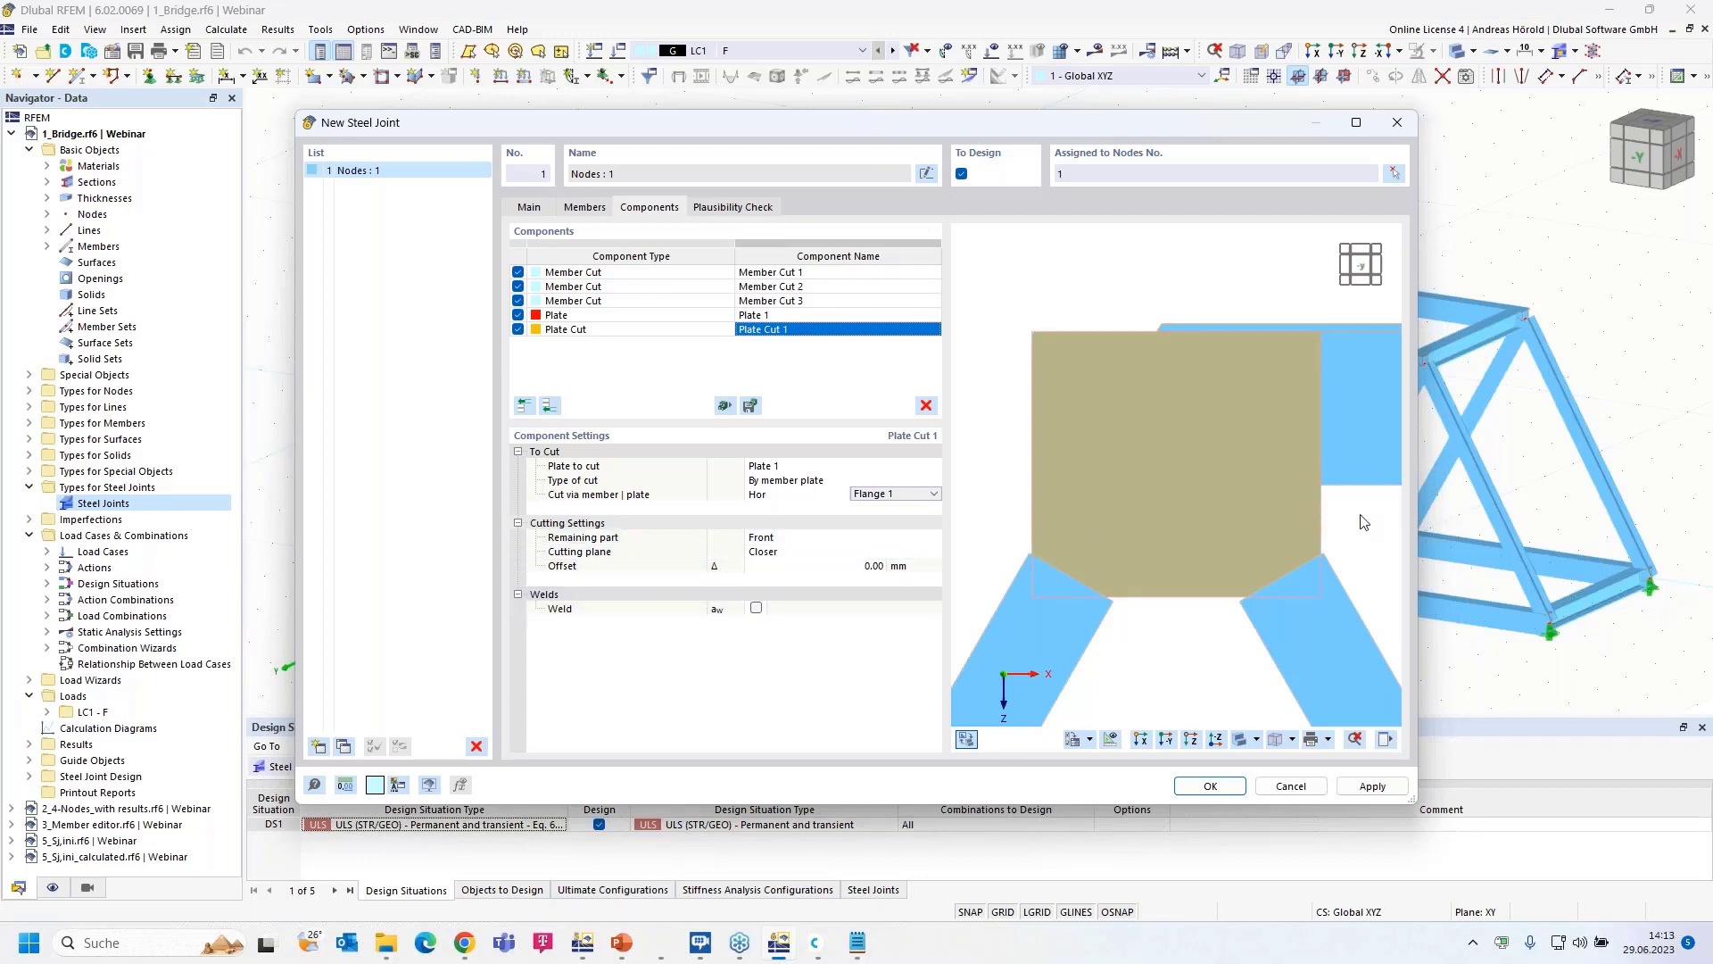
# - Give Plate Cut 1 a rear-side fillet weld and increase its size to 8.0 mm
pyautogui.keyDown('ctrl'); pyautogui.moveTo(1362, 527); pyautogui.dragTo(1057, 522, button='middle'); pyautogui.keyUp('ctrl')
pyautogui.scroll(4, 1095, 351)
pyautogui.moveTo(1096, 352); pyautogui.dragTo(1142, 523, button='middle')
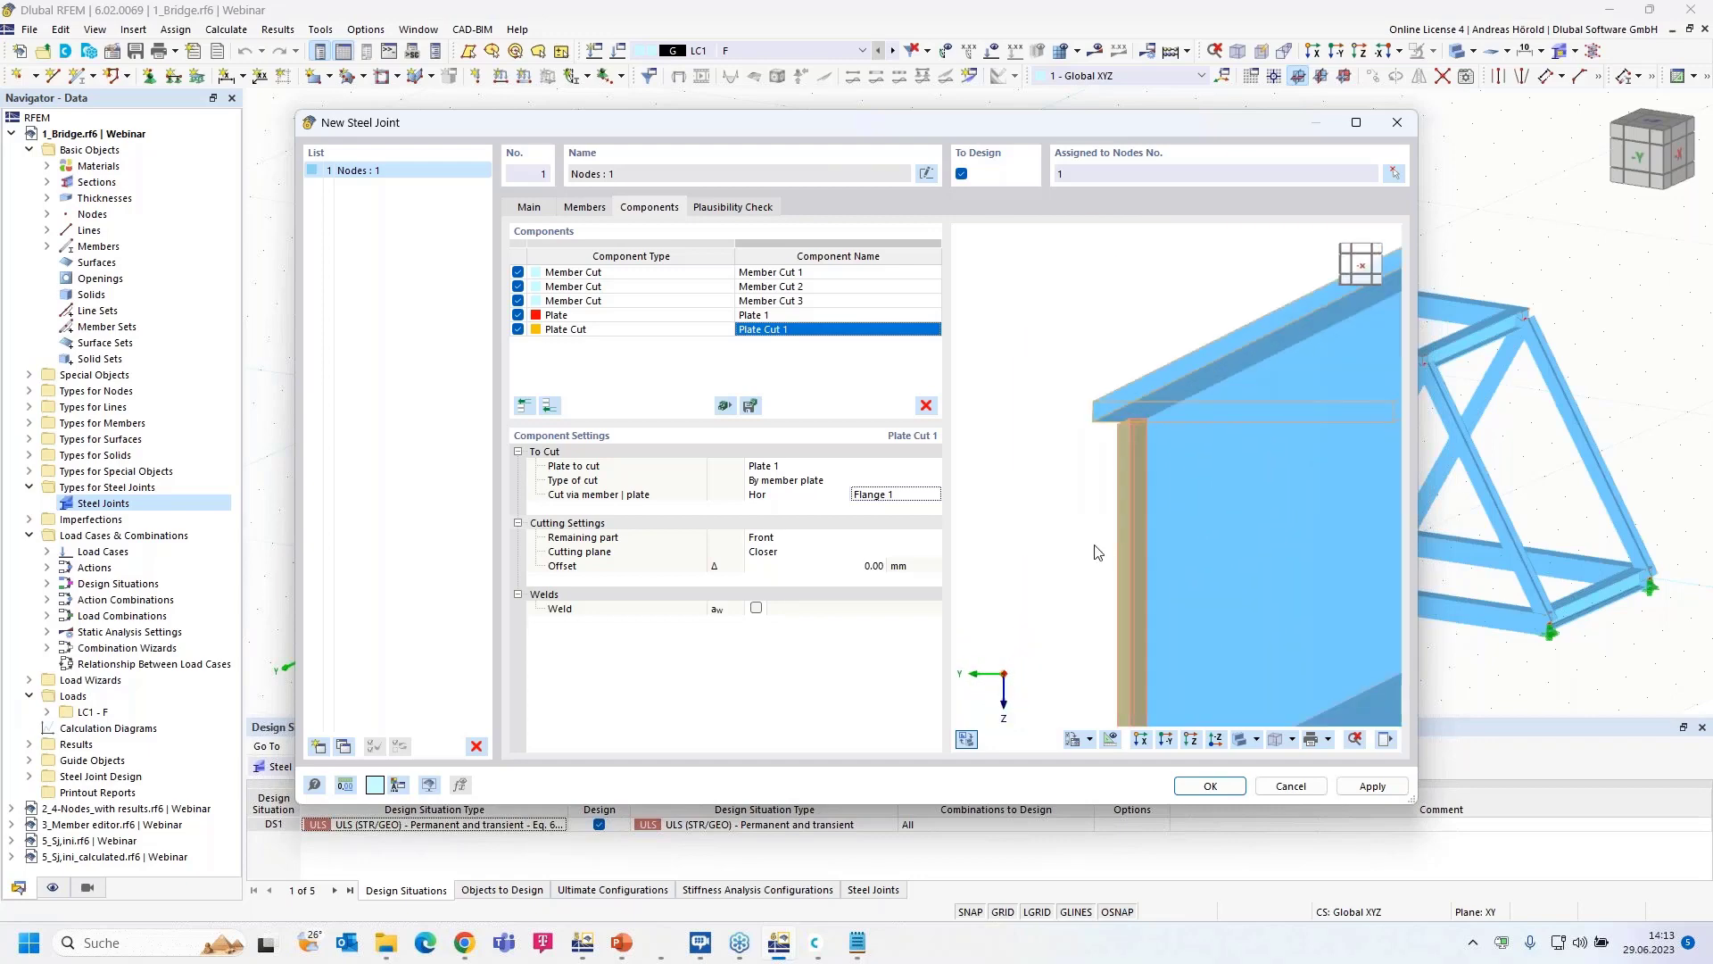
pyautogui.click(756, 608)
pyautogui.scroll(3, 1173, 431)
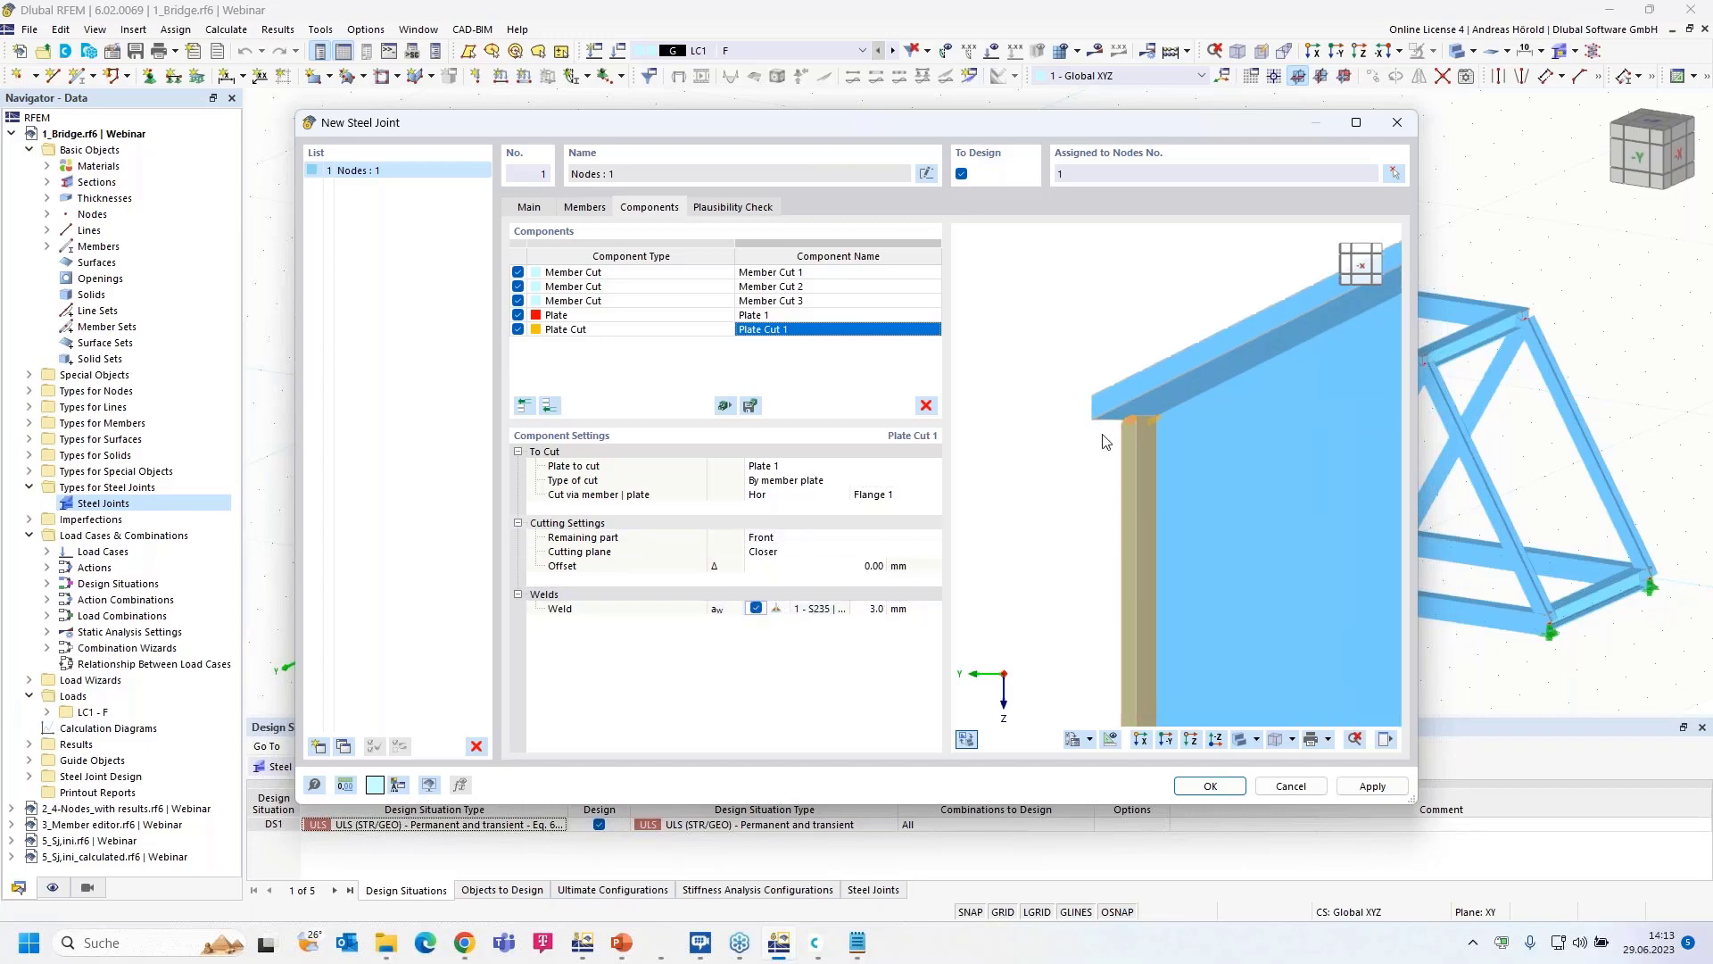
pyautogui.scroll(2, 1240, 382)
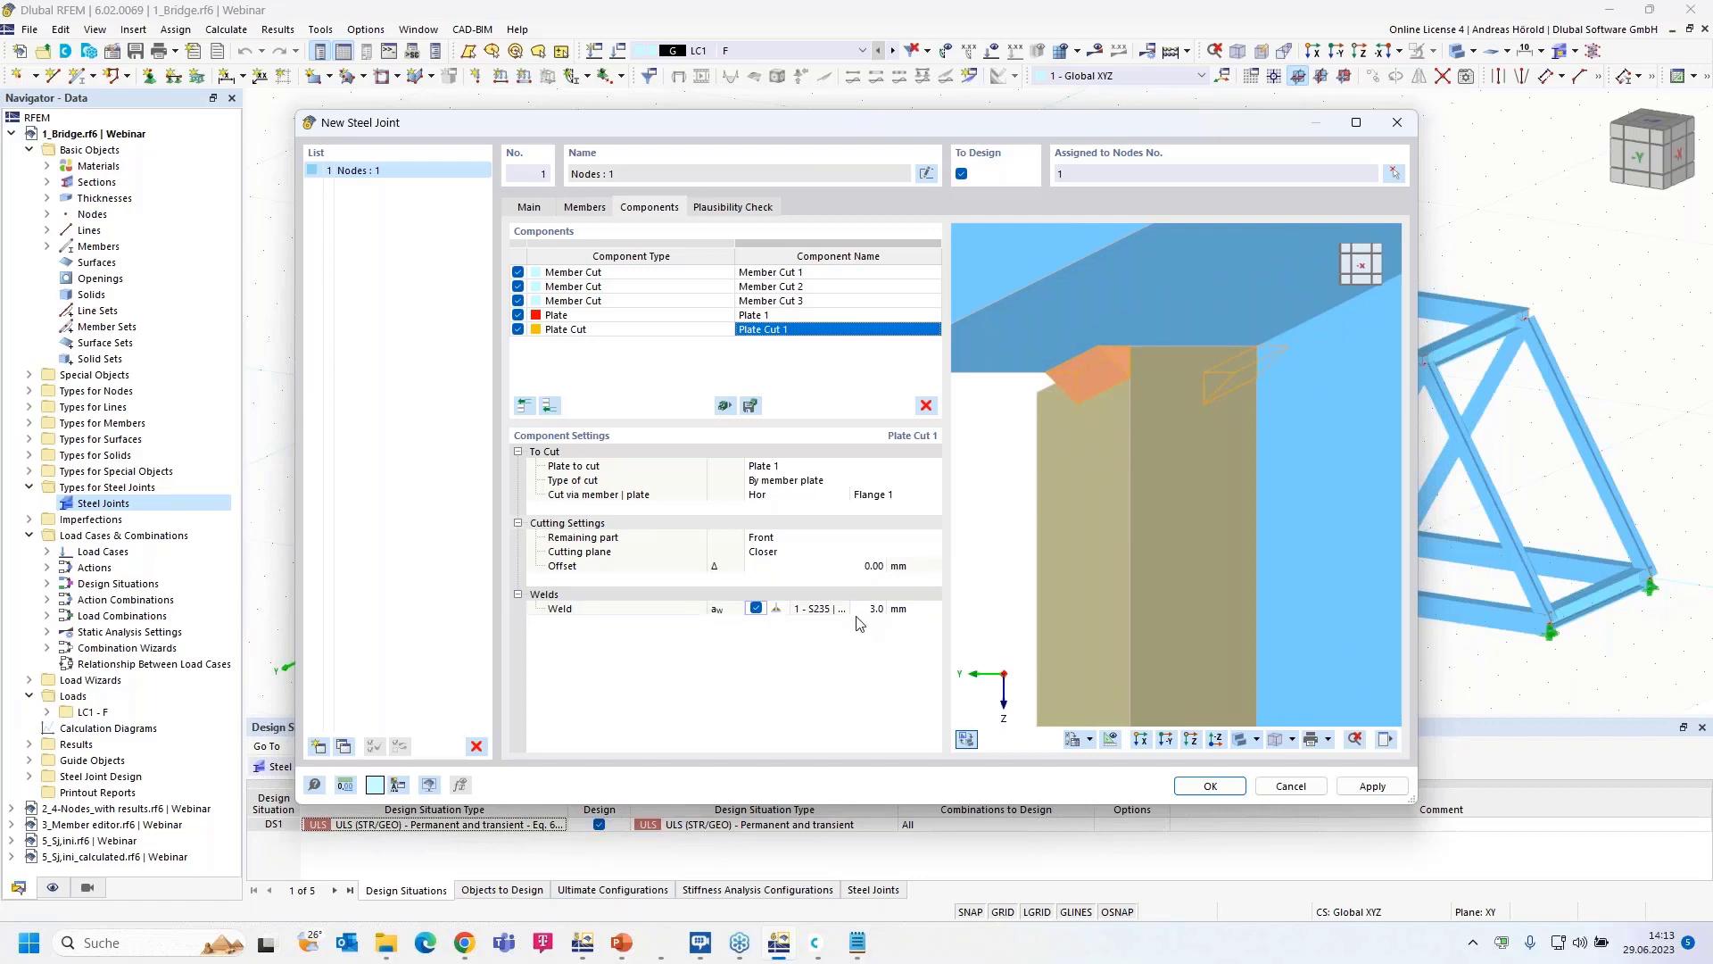
pyautogui.click(779, 609)
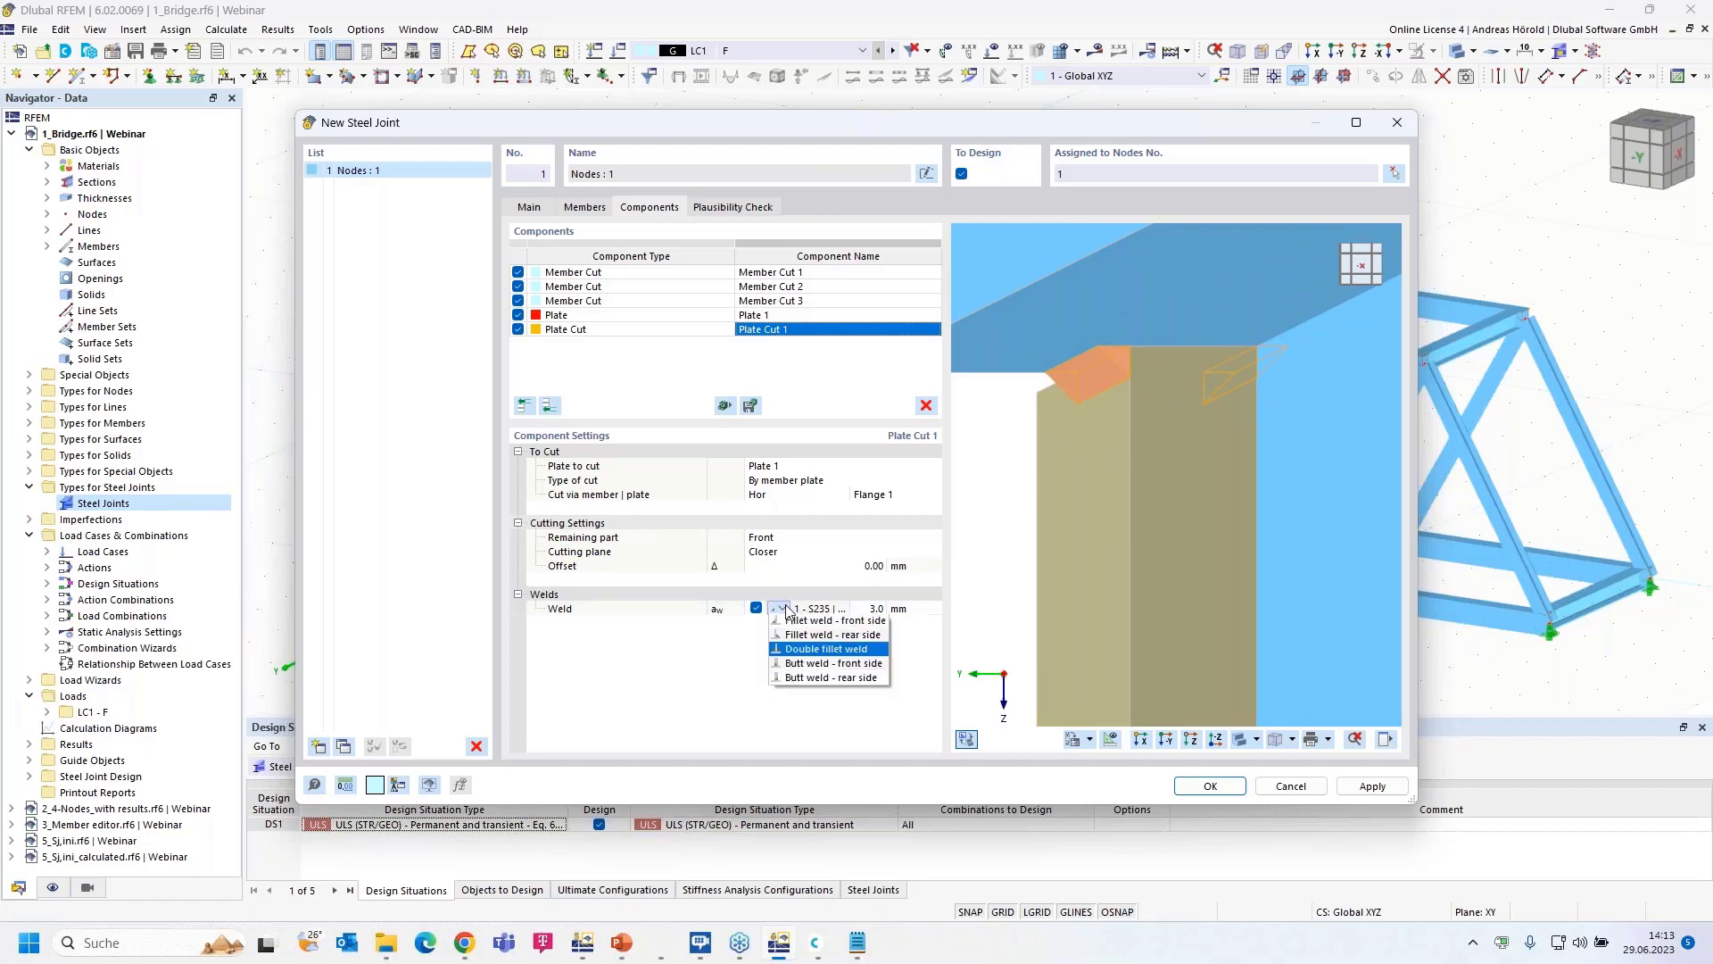
pyautogui.click(835, 635)
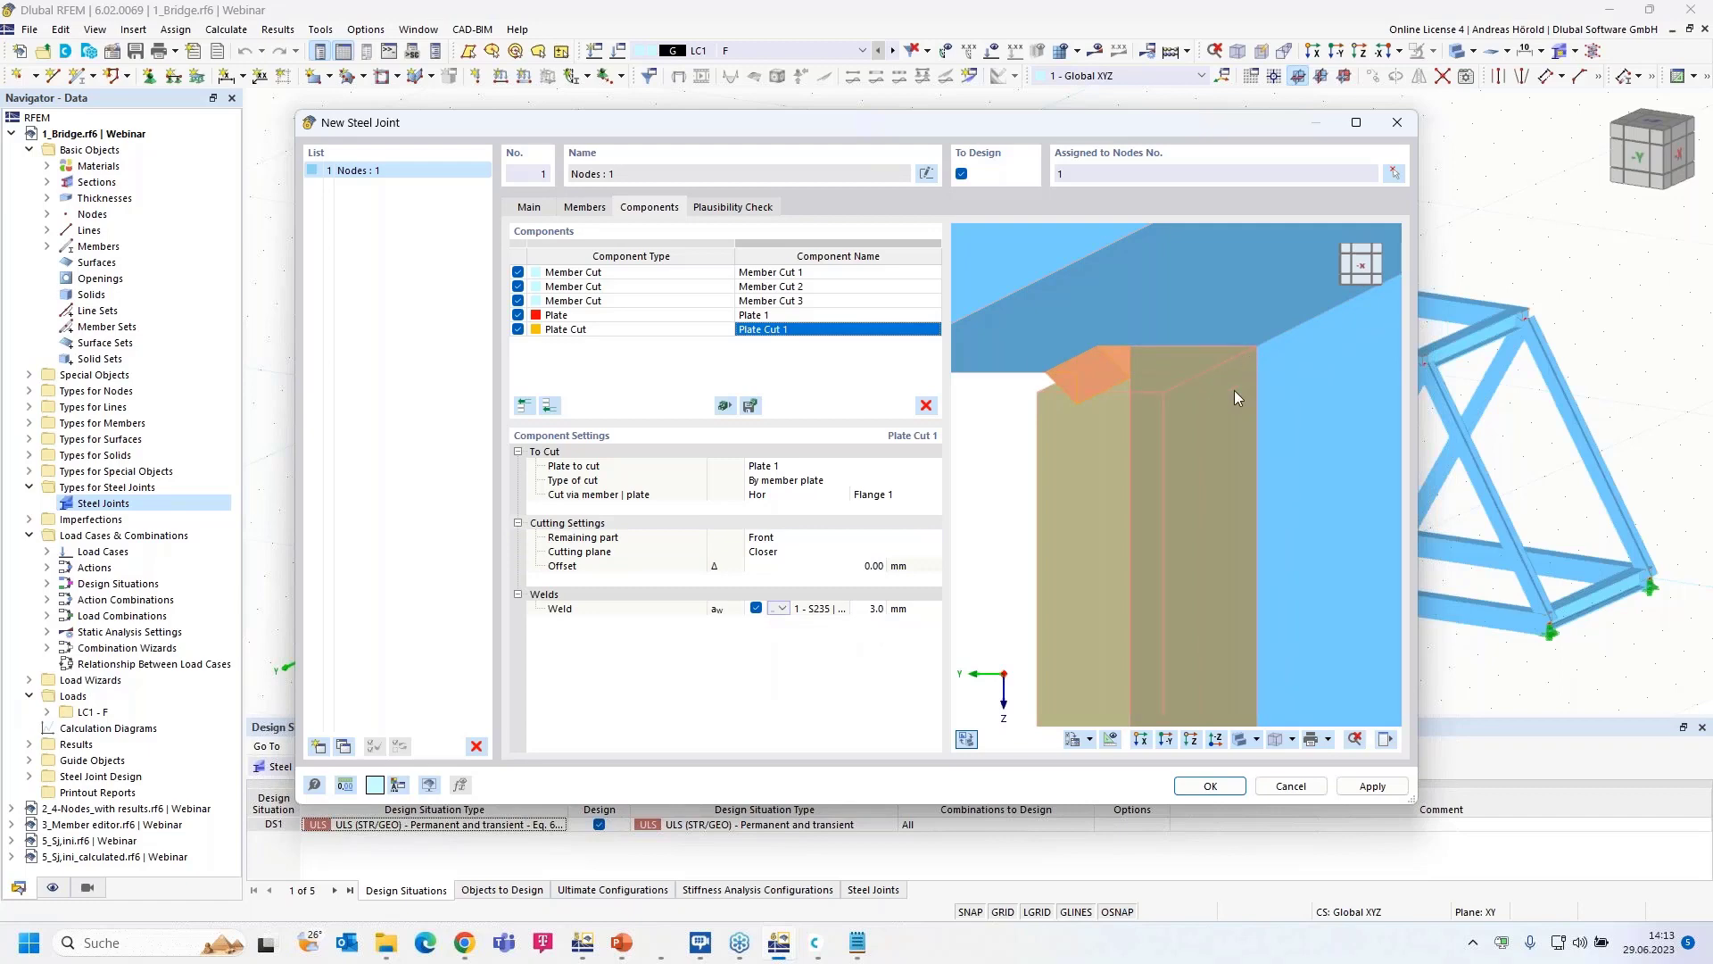
pyautogui.scroll(-2, 1143, 452)
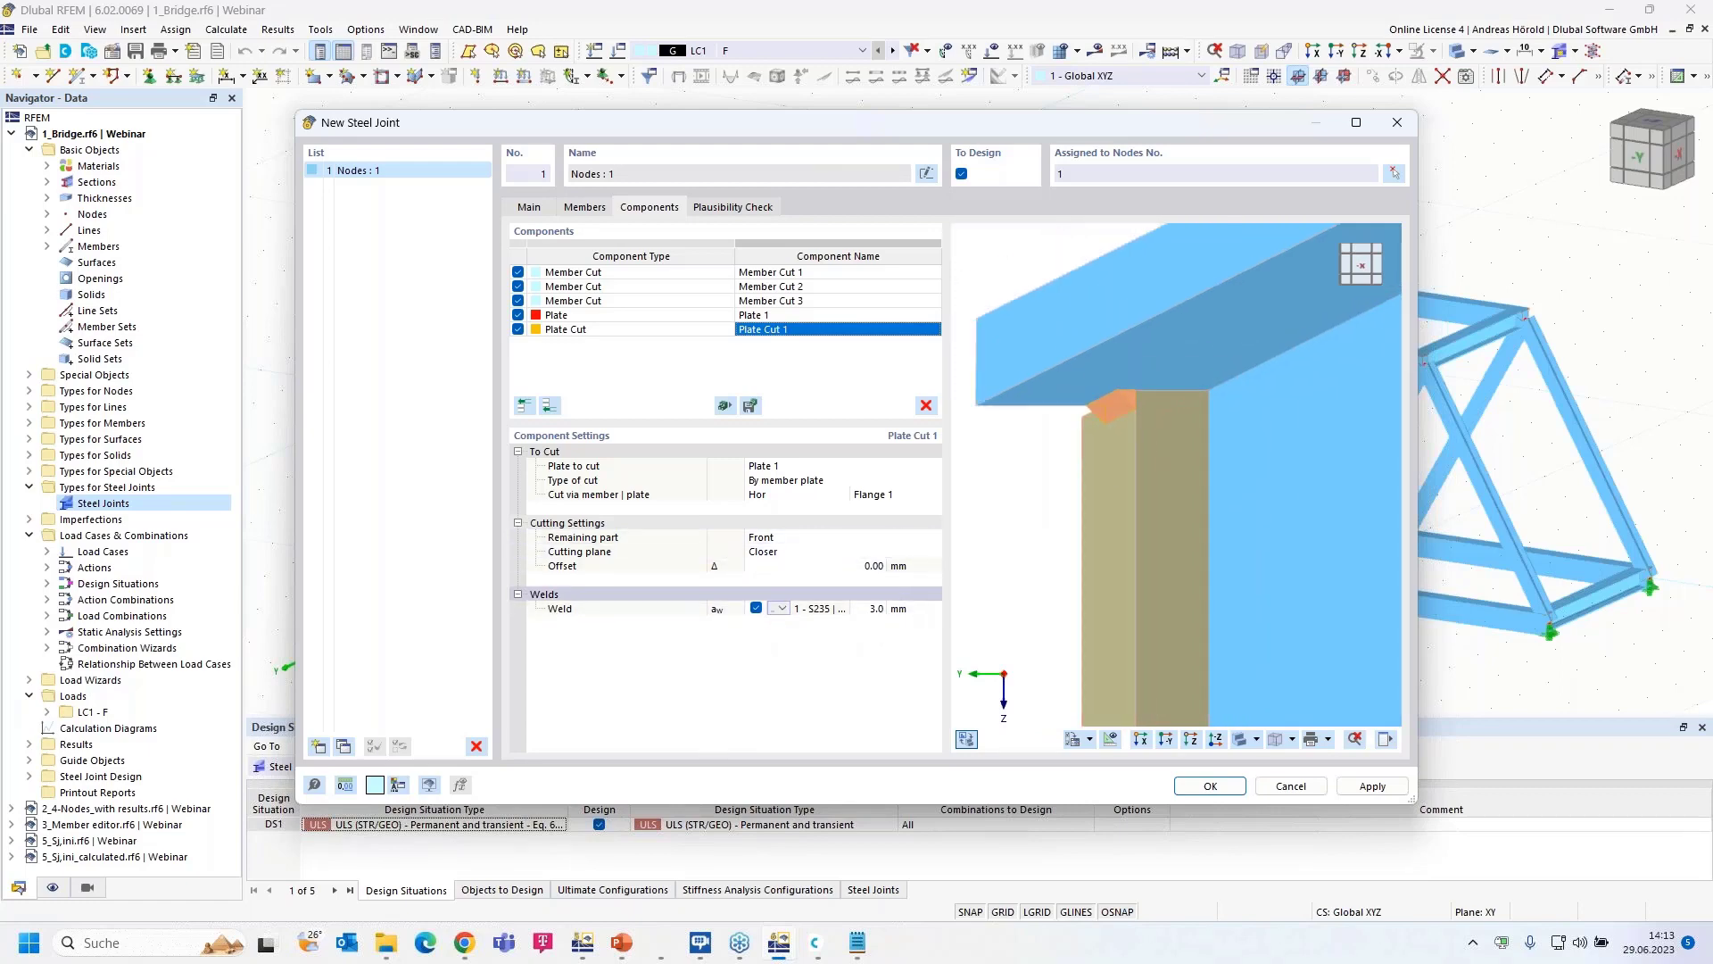
pyautogui.click(870, 608)
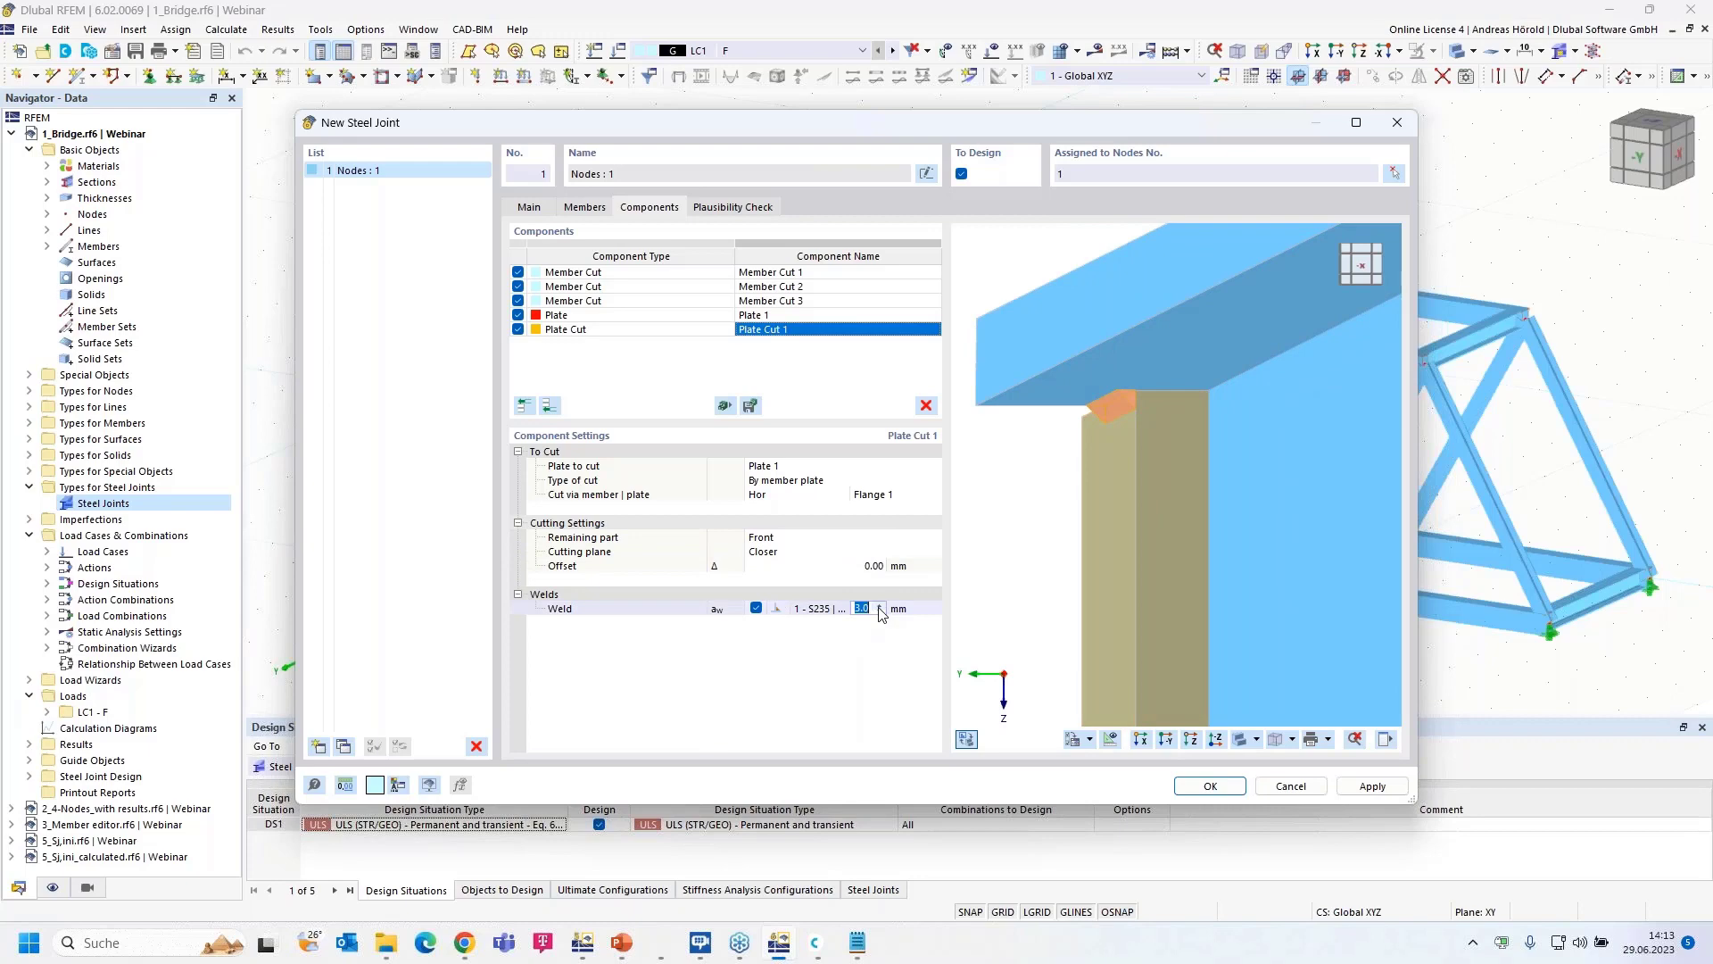
pyautogui.click(880, 607)
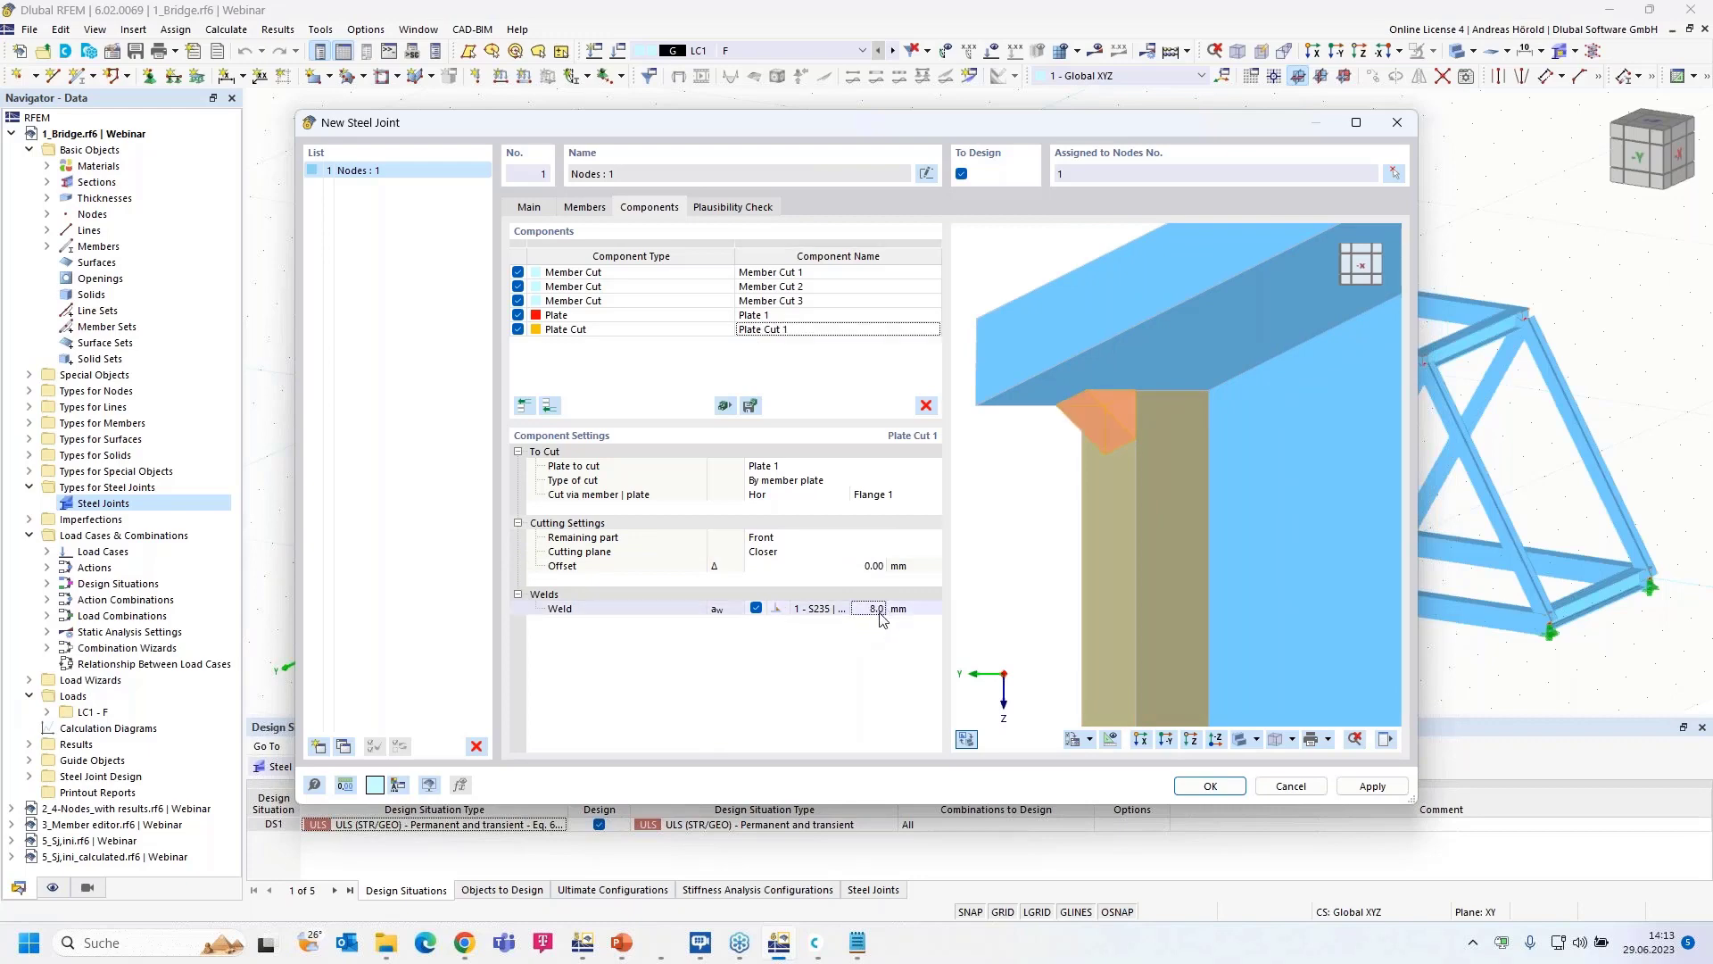
pyautogui.click(1165, 737)
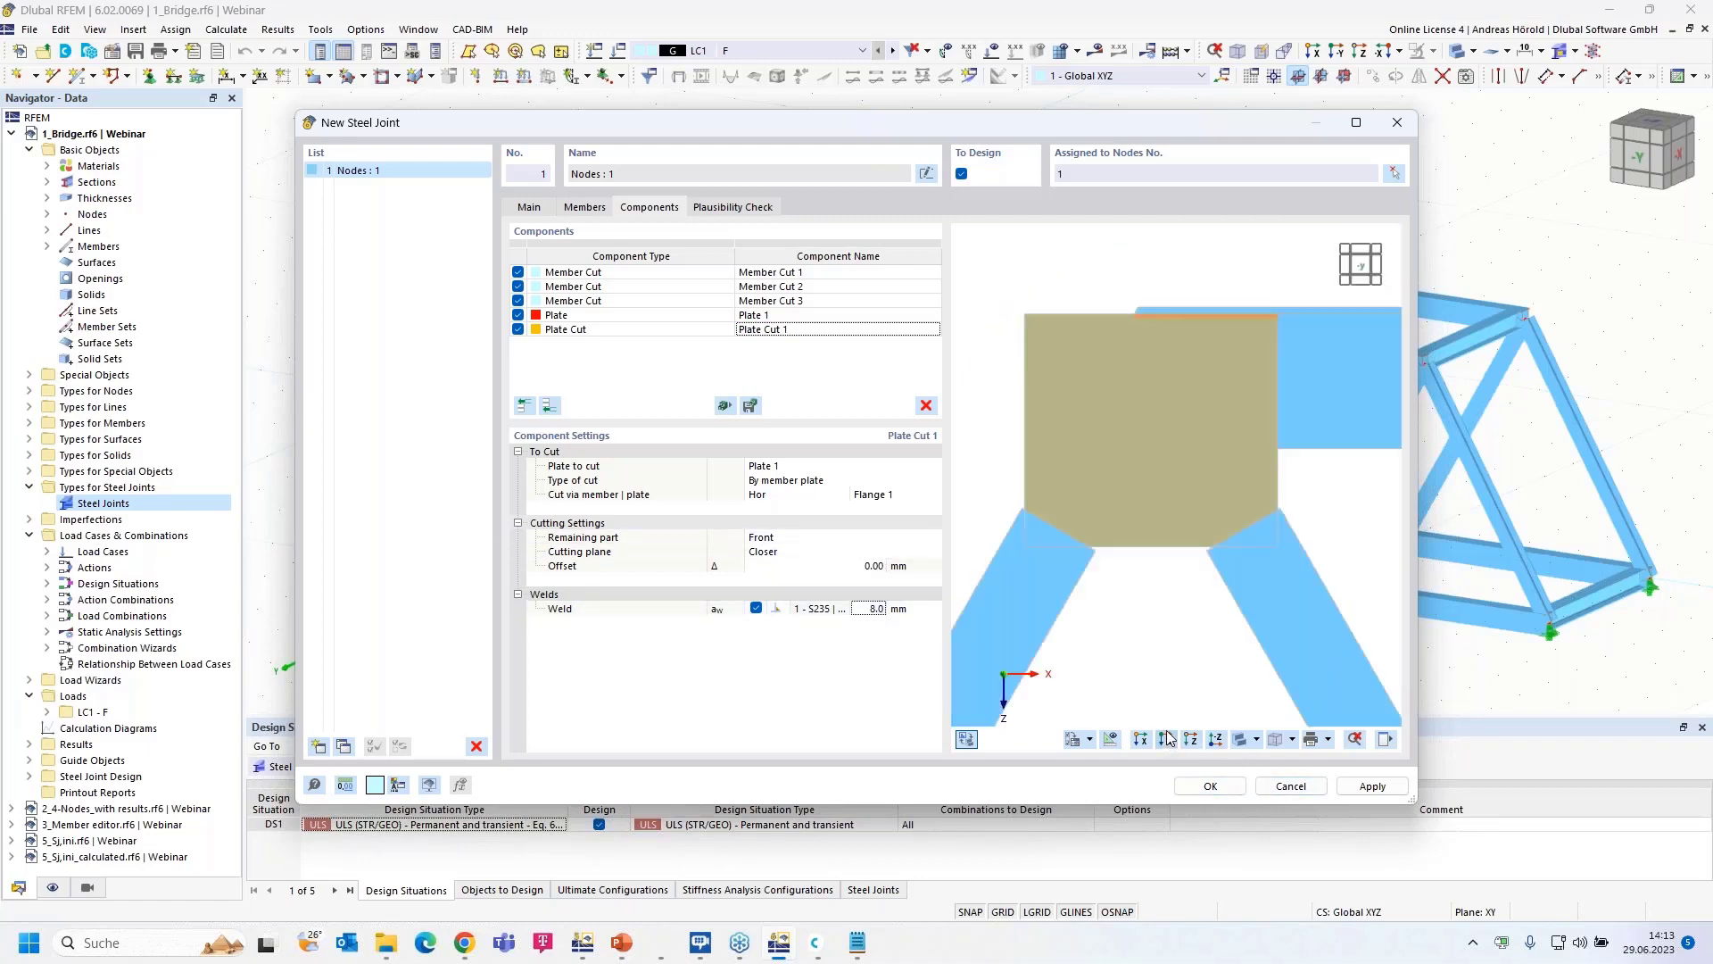
# - Add Plate Cut 2, cutting Plate 1 along the web of diagonal Dia 1
pyautogui.click(548, 406)
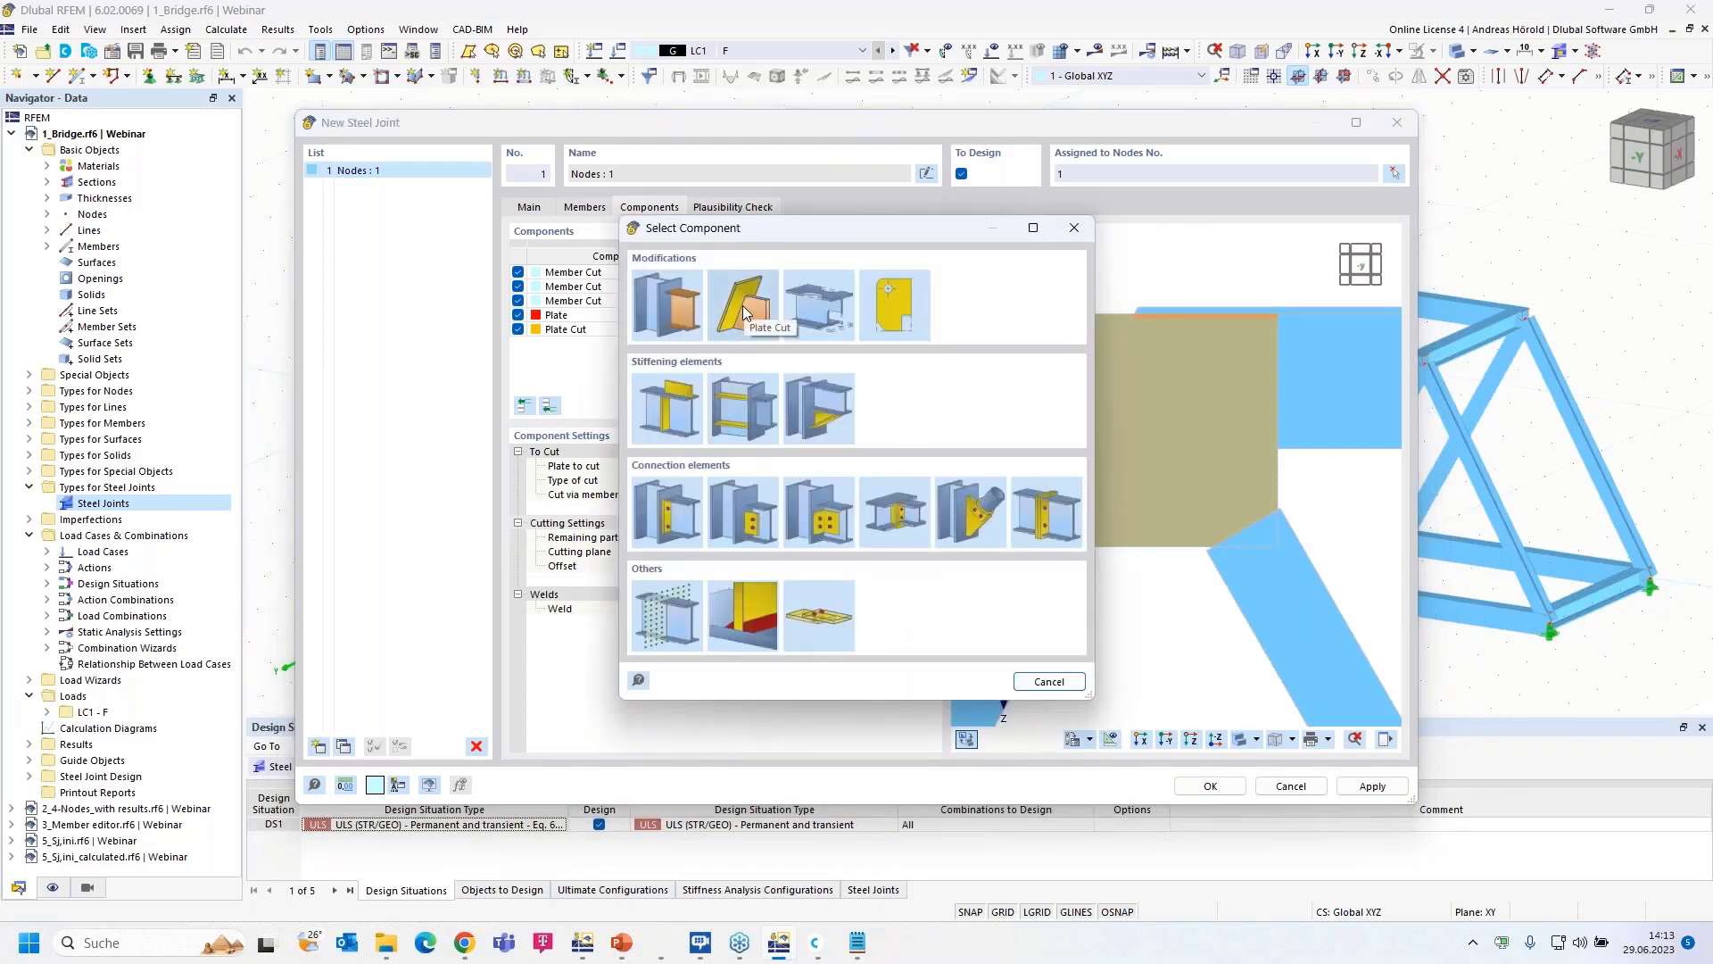
pyautogui.click(742, 305)
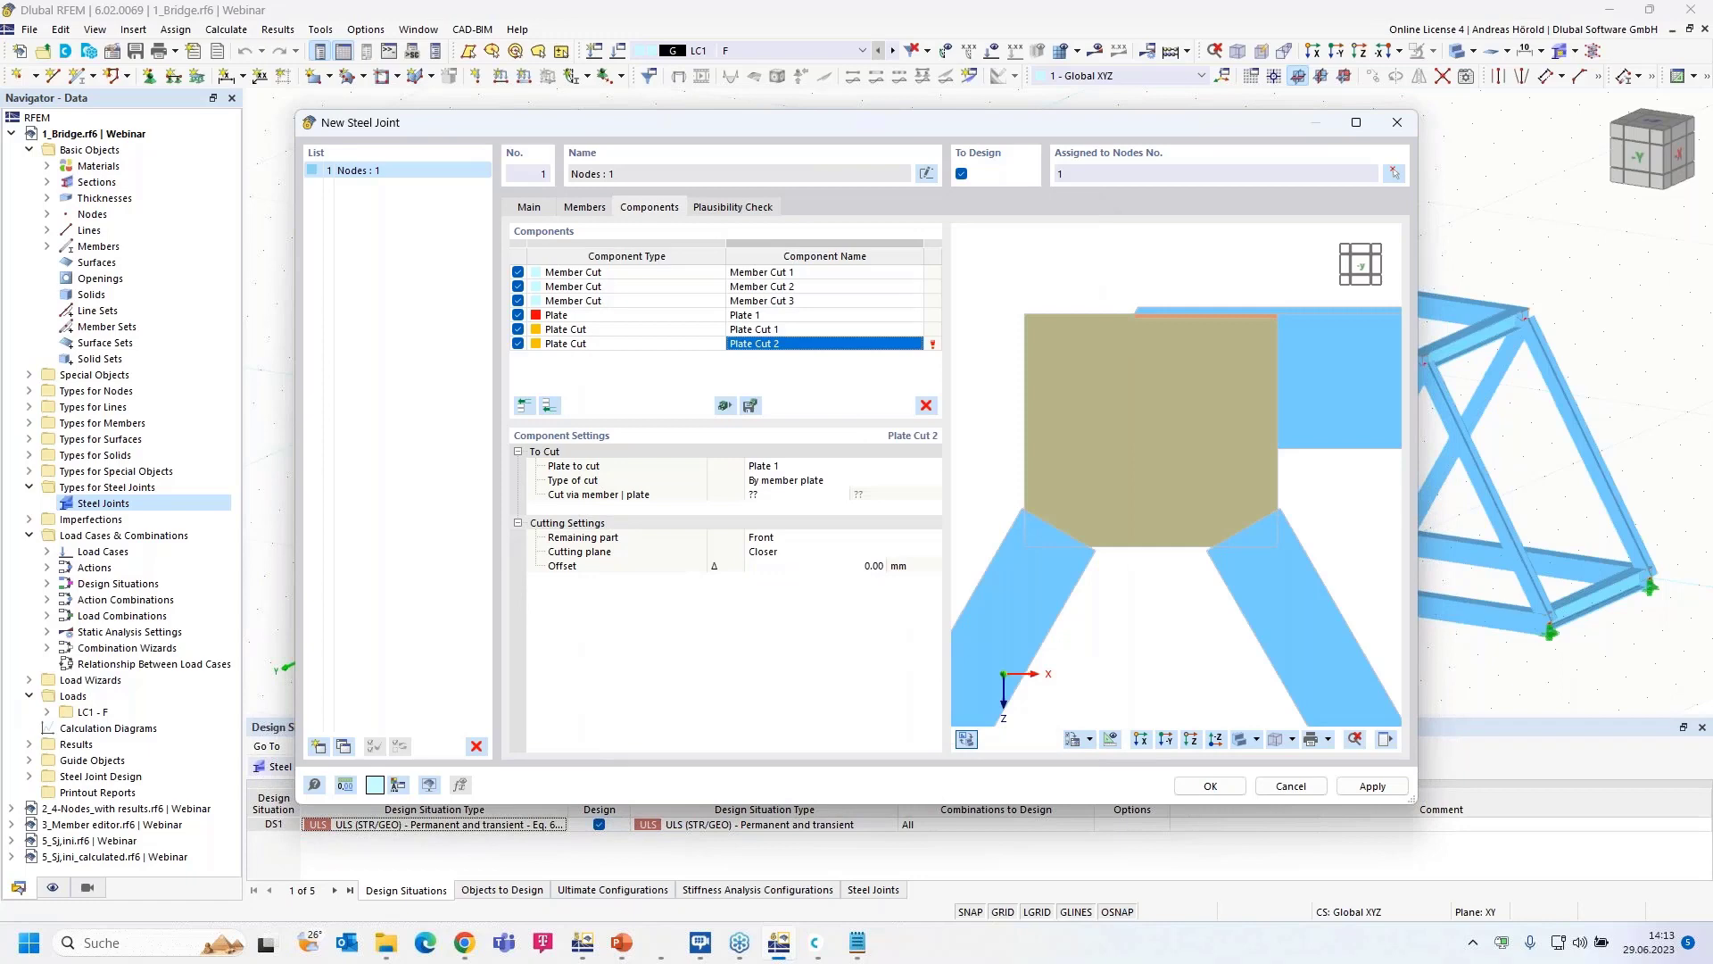
pyautogui.click(772, 497)
pyautogui.click(843, 494)
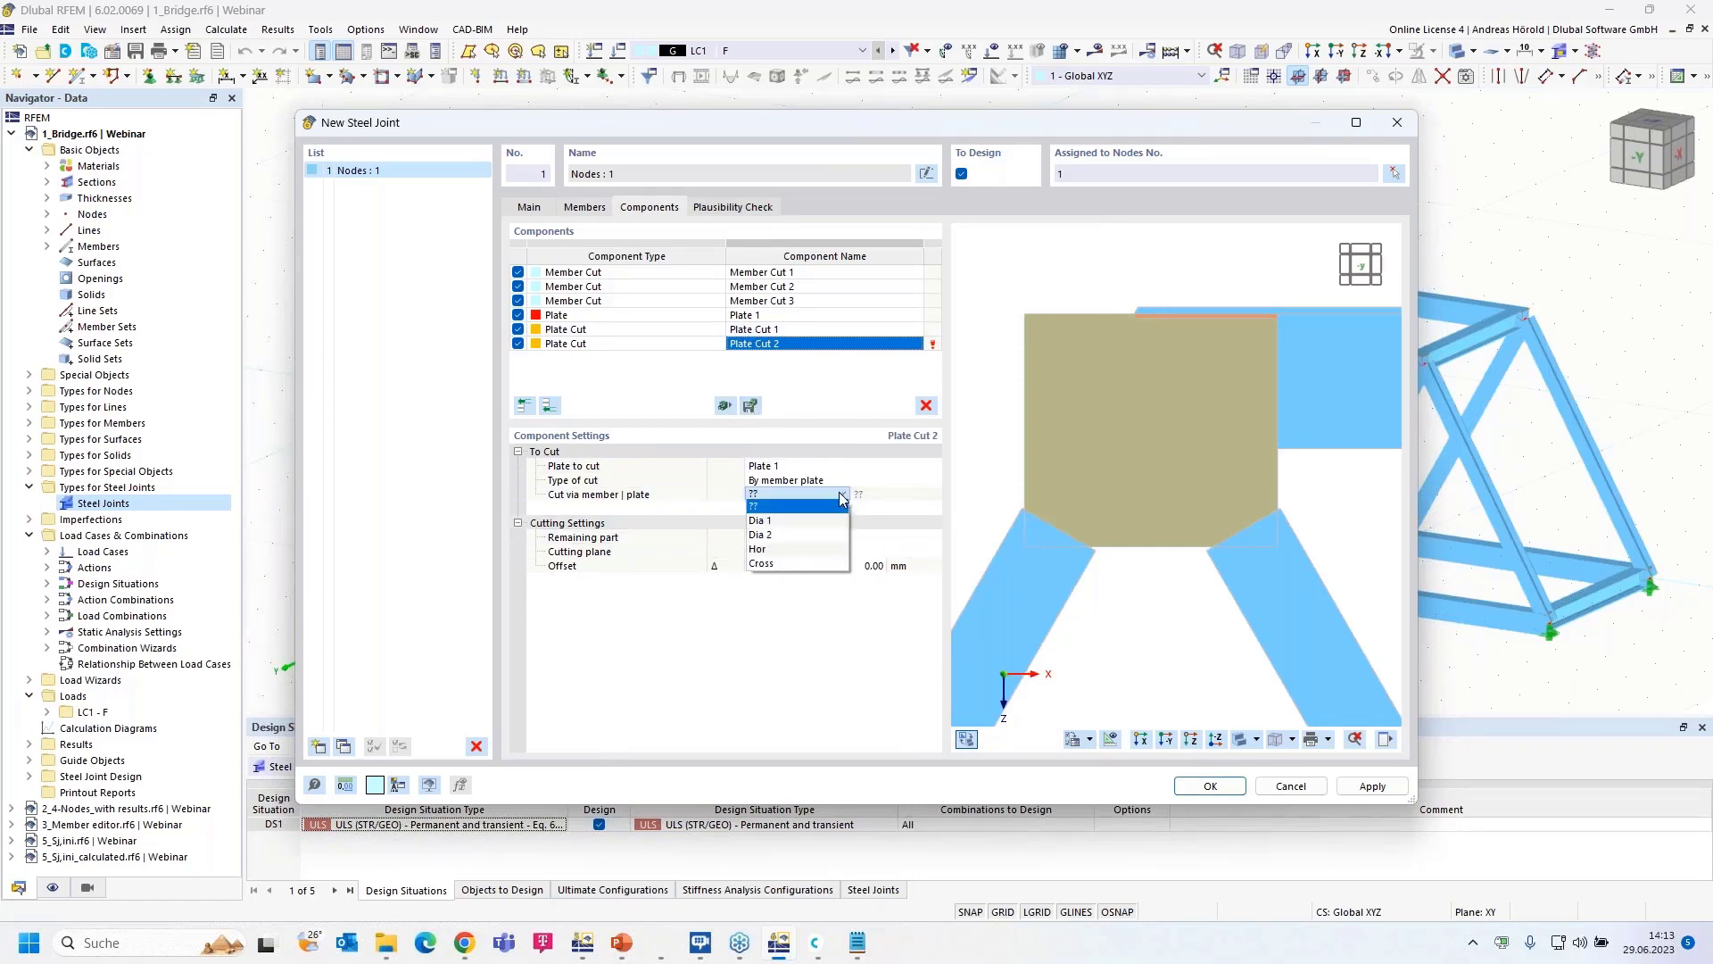
pyautogui.click(806, 522)
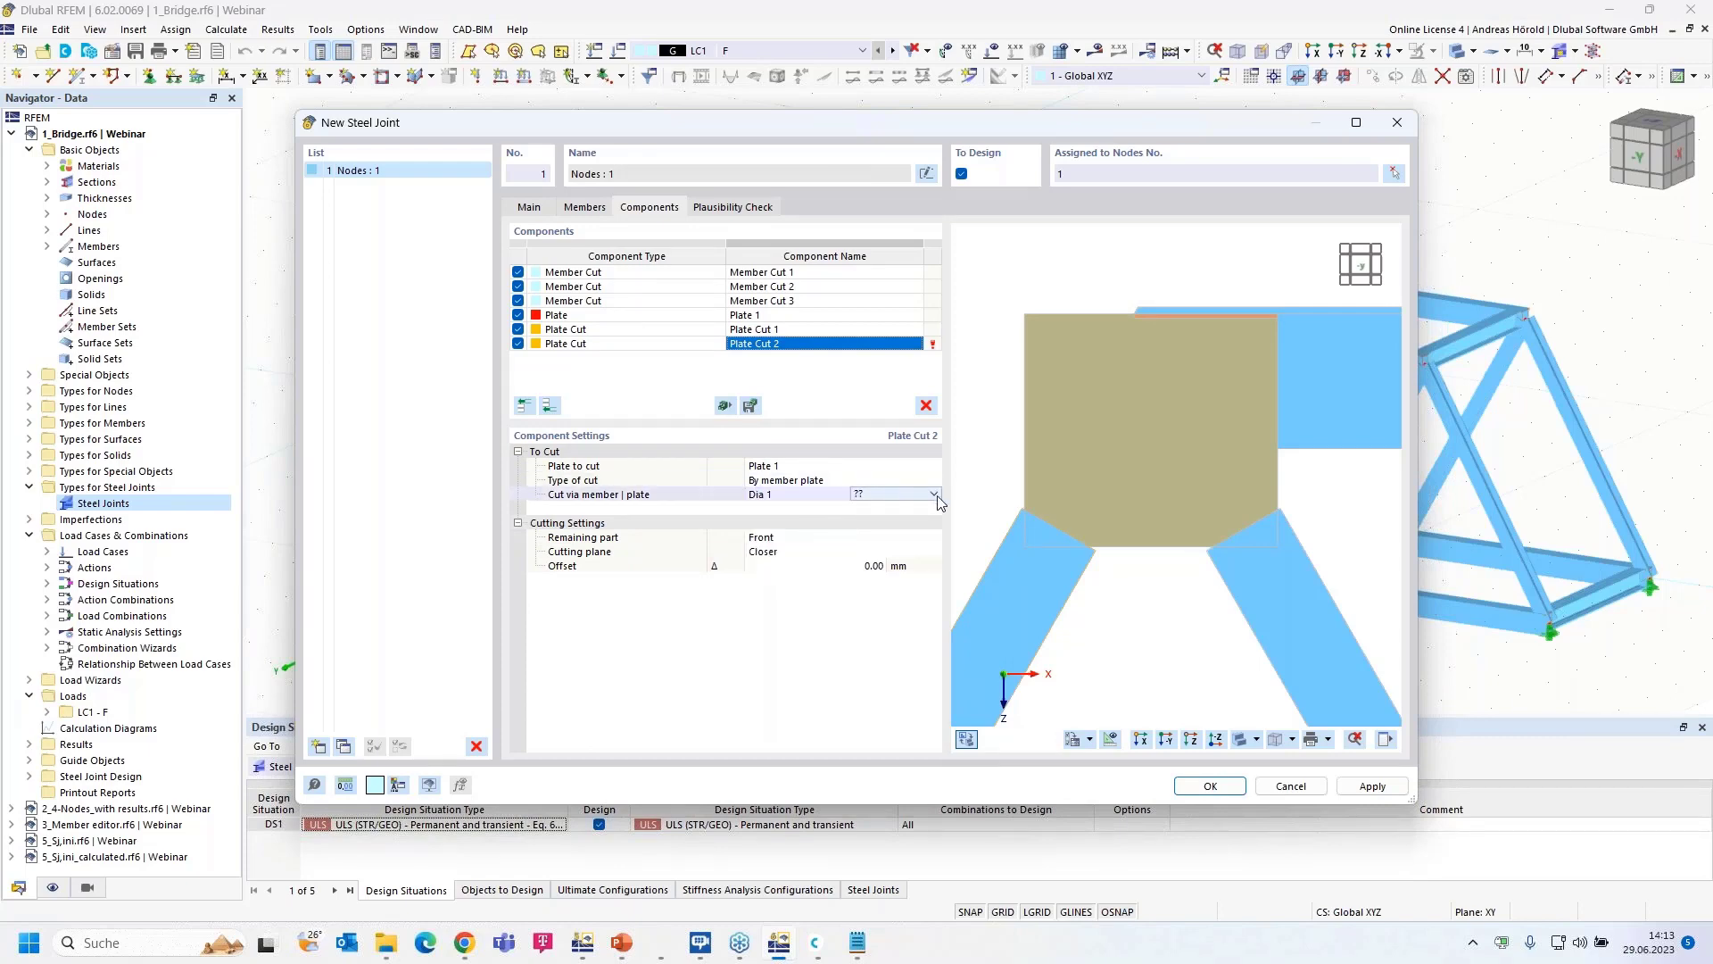
pyautogui.click(935, 494)
pyautogui.click(903, 536)
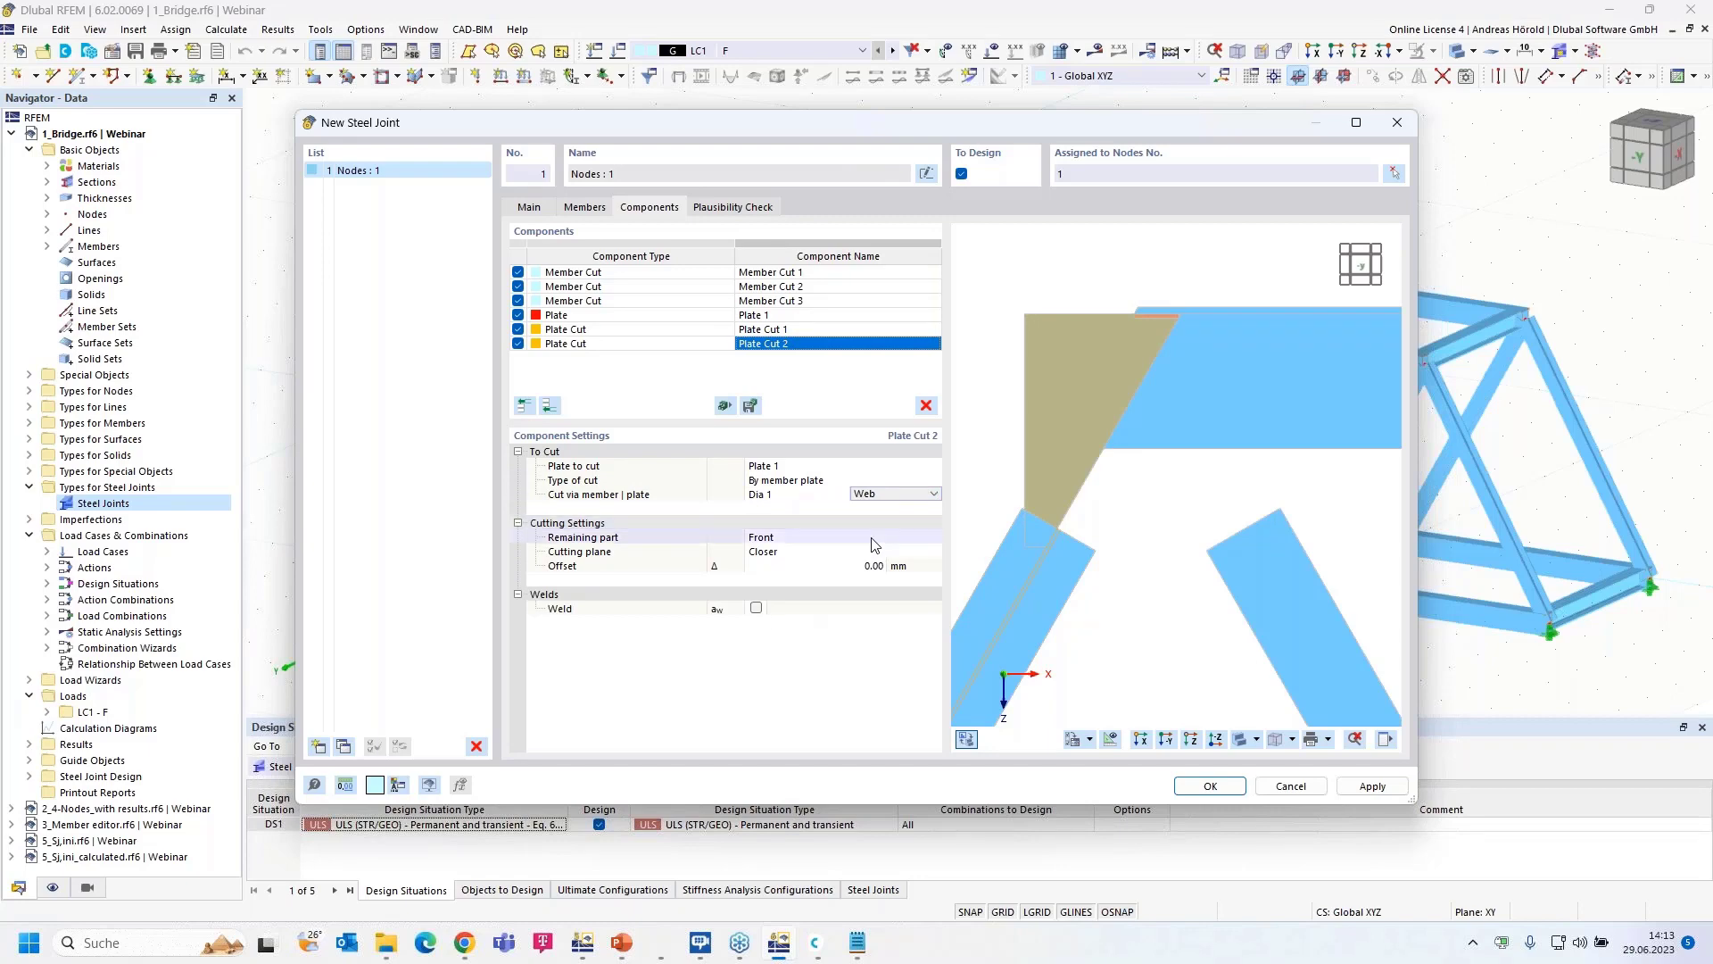
# - Keep the rear part of the cut plate and set the cut offset to -125 mm
pyautogui.click(786, 538)
pyautogui.click(787, 538)
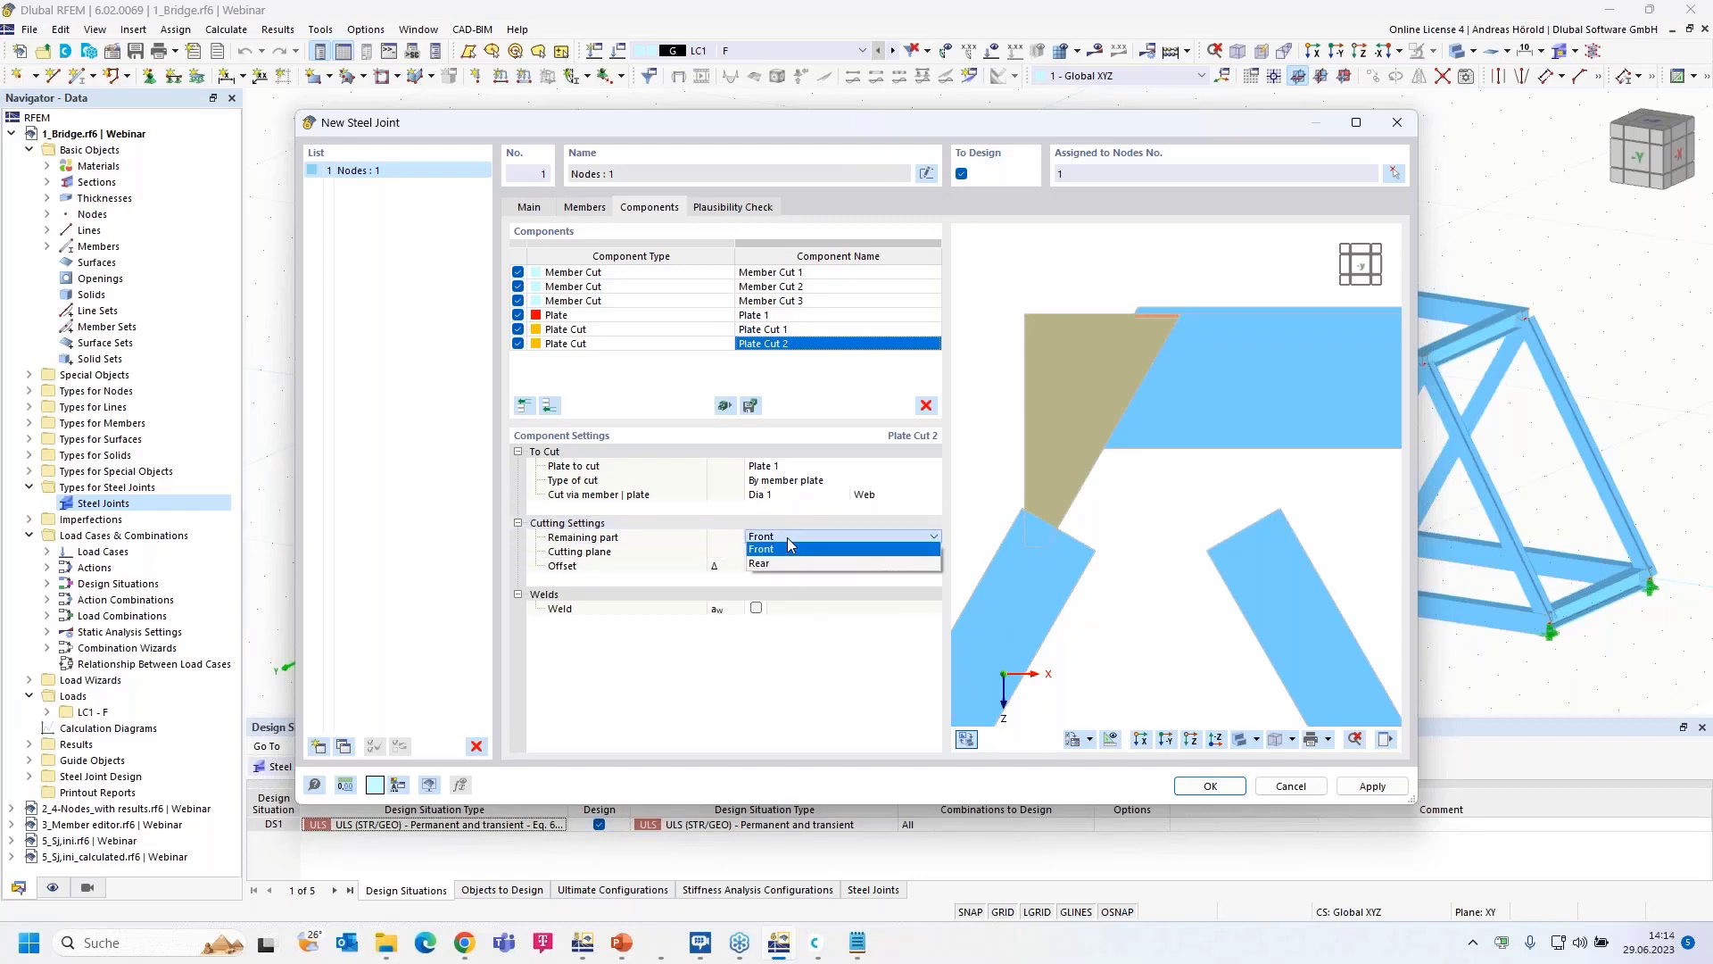
pyautogui.click(778, 567)
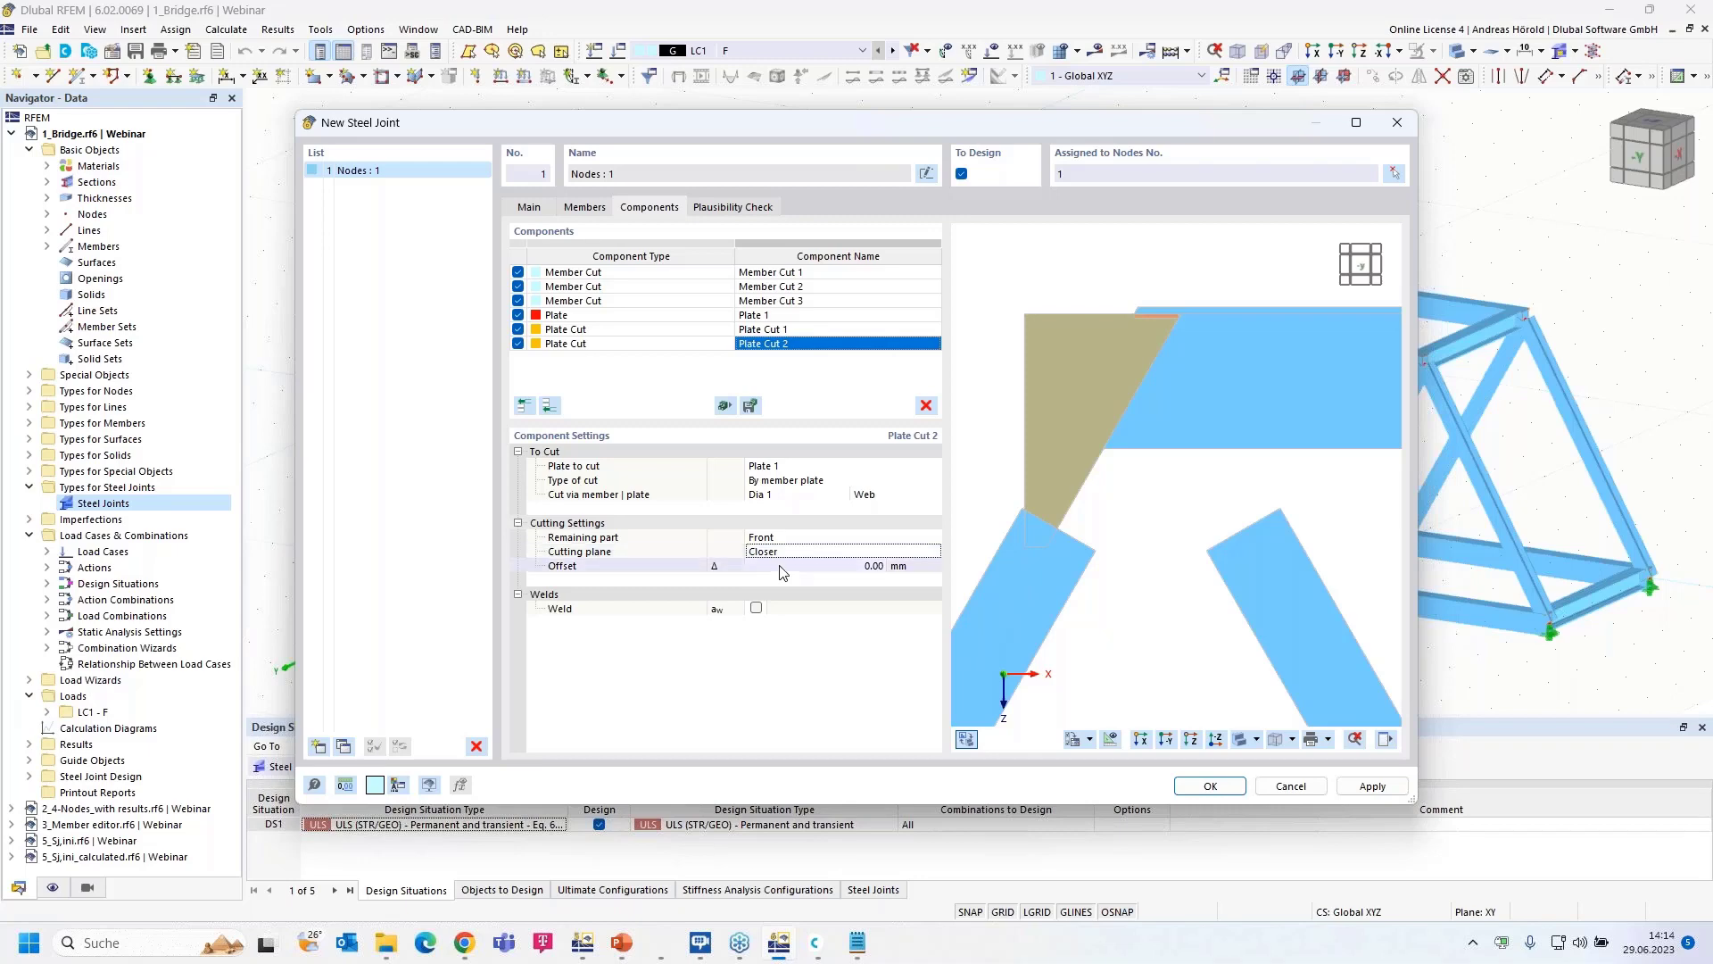
pyautogui.click(849, 538)
pyautogui.click(850, 538)
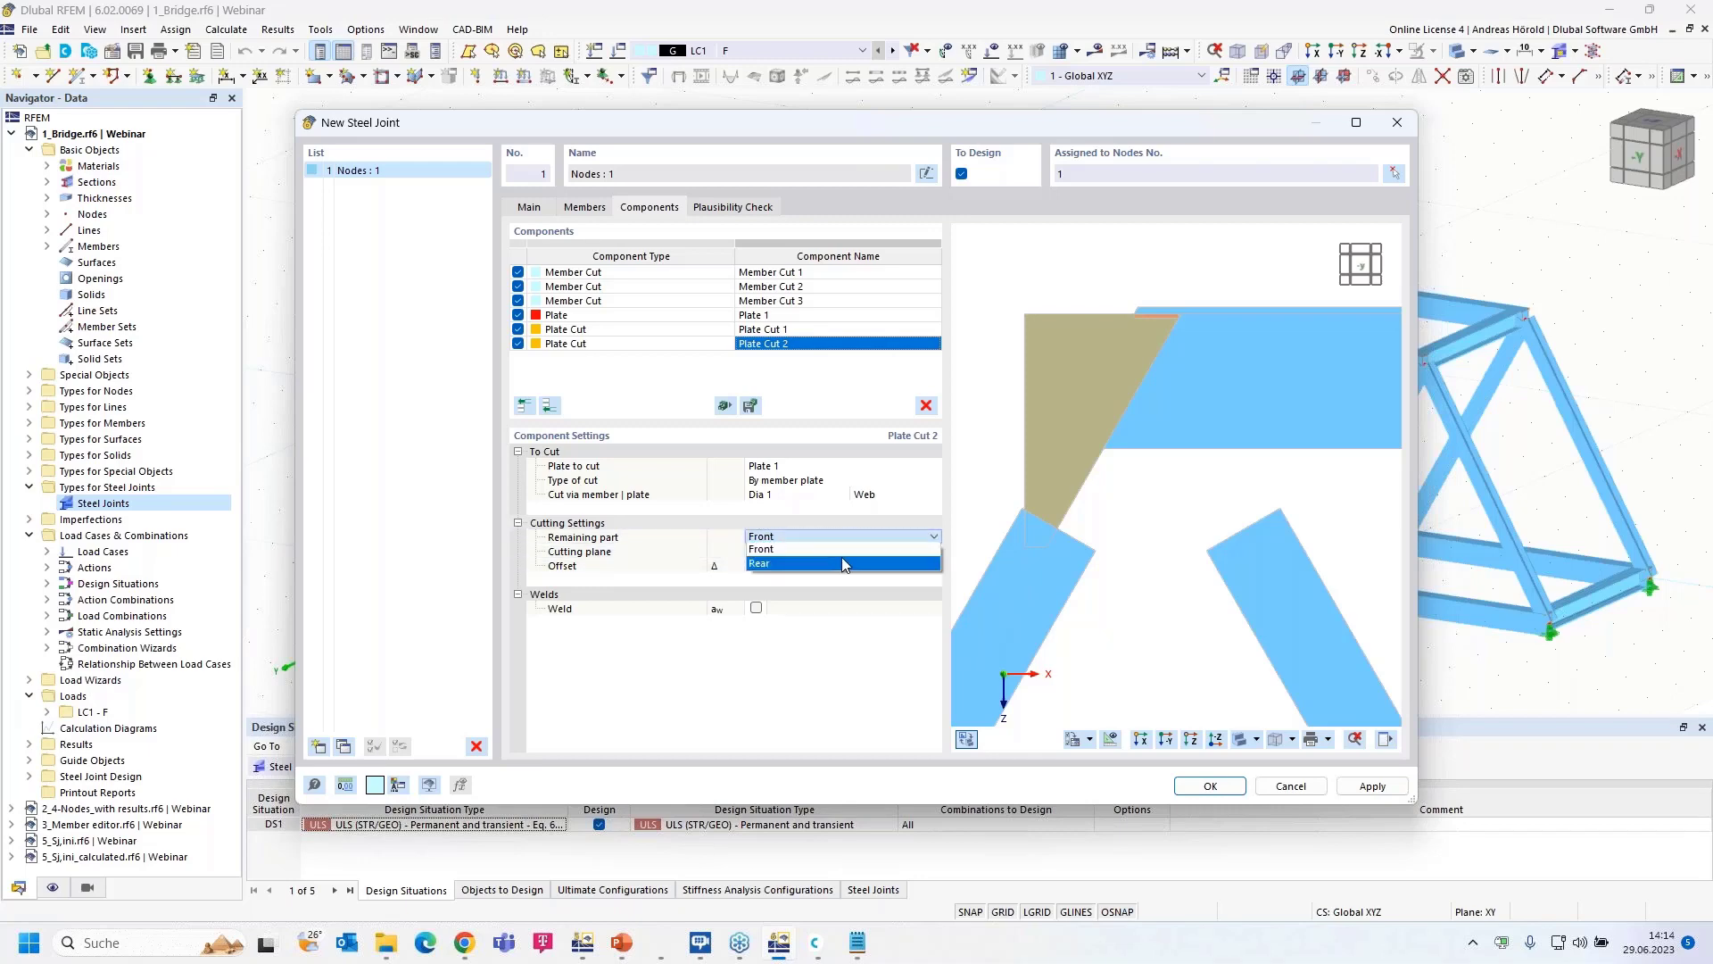
pyautogui.click(844, 564)
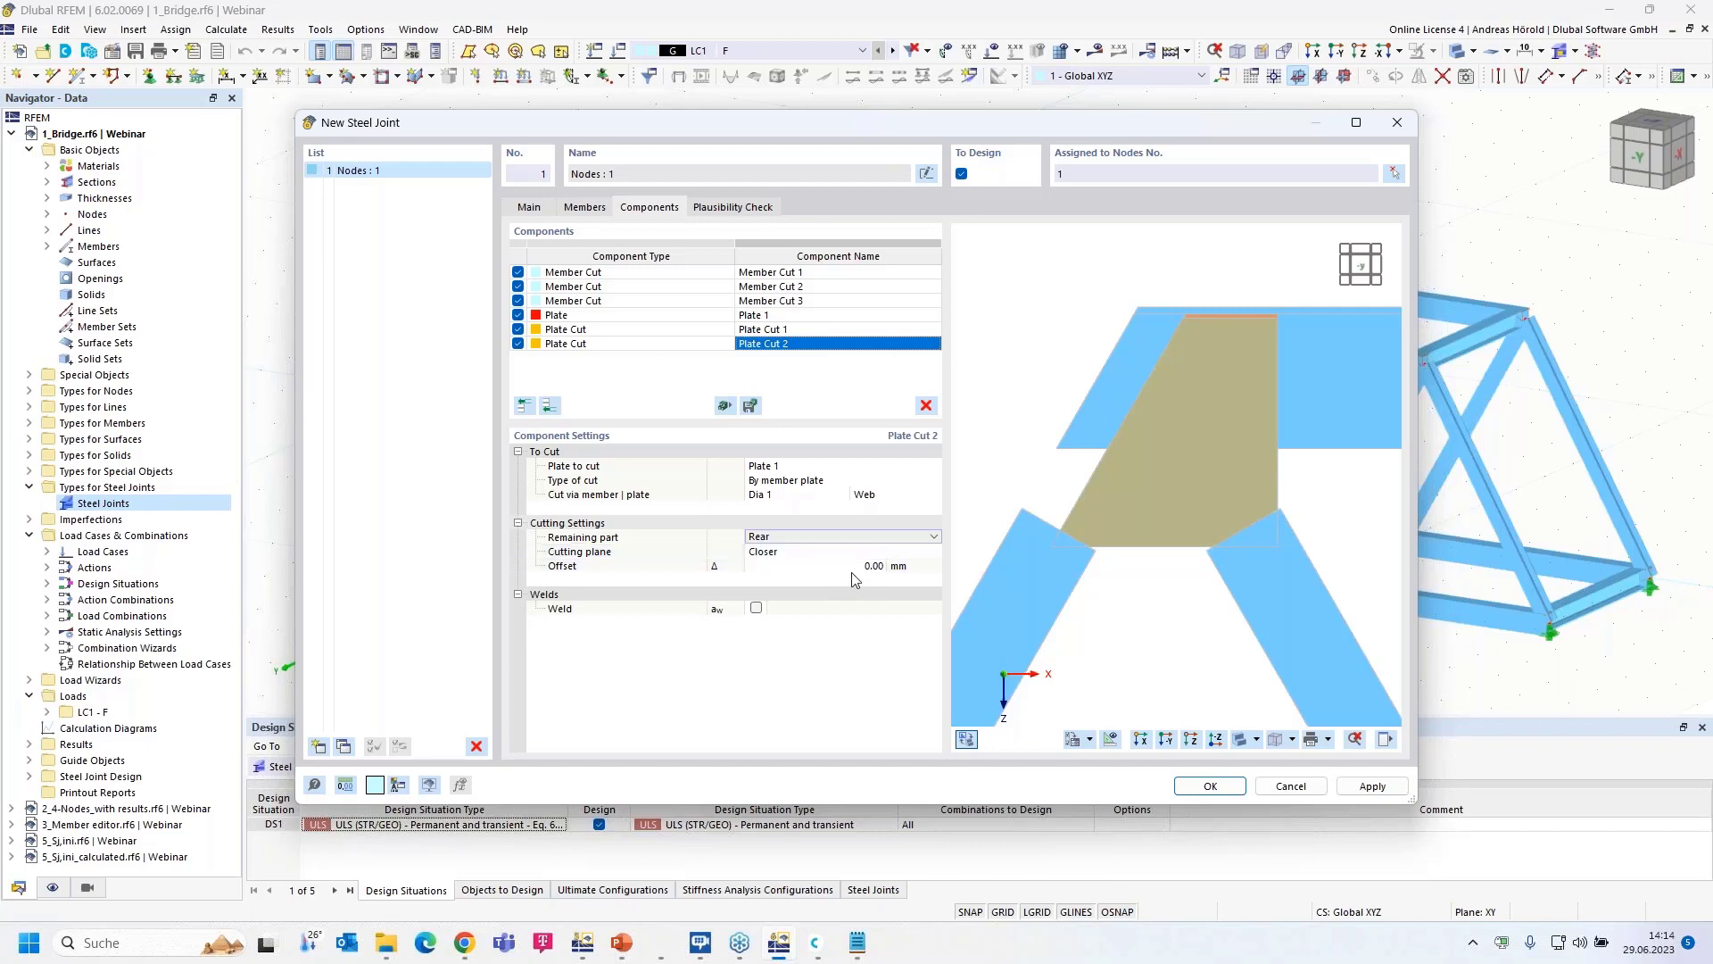
pyautogui.click(821, 565)
pyautogui.write('-125')
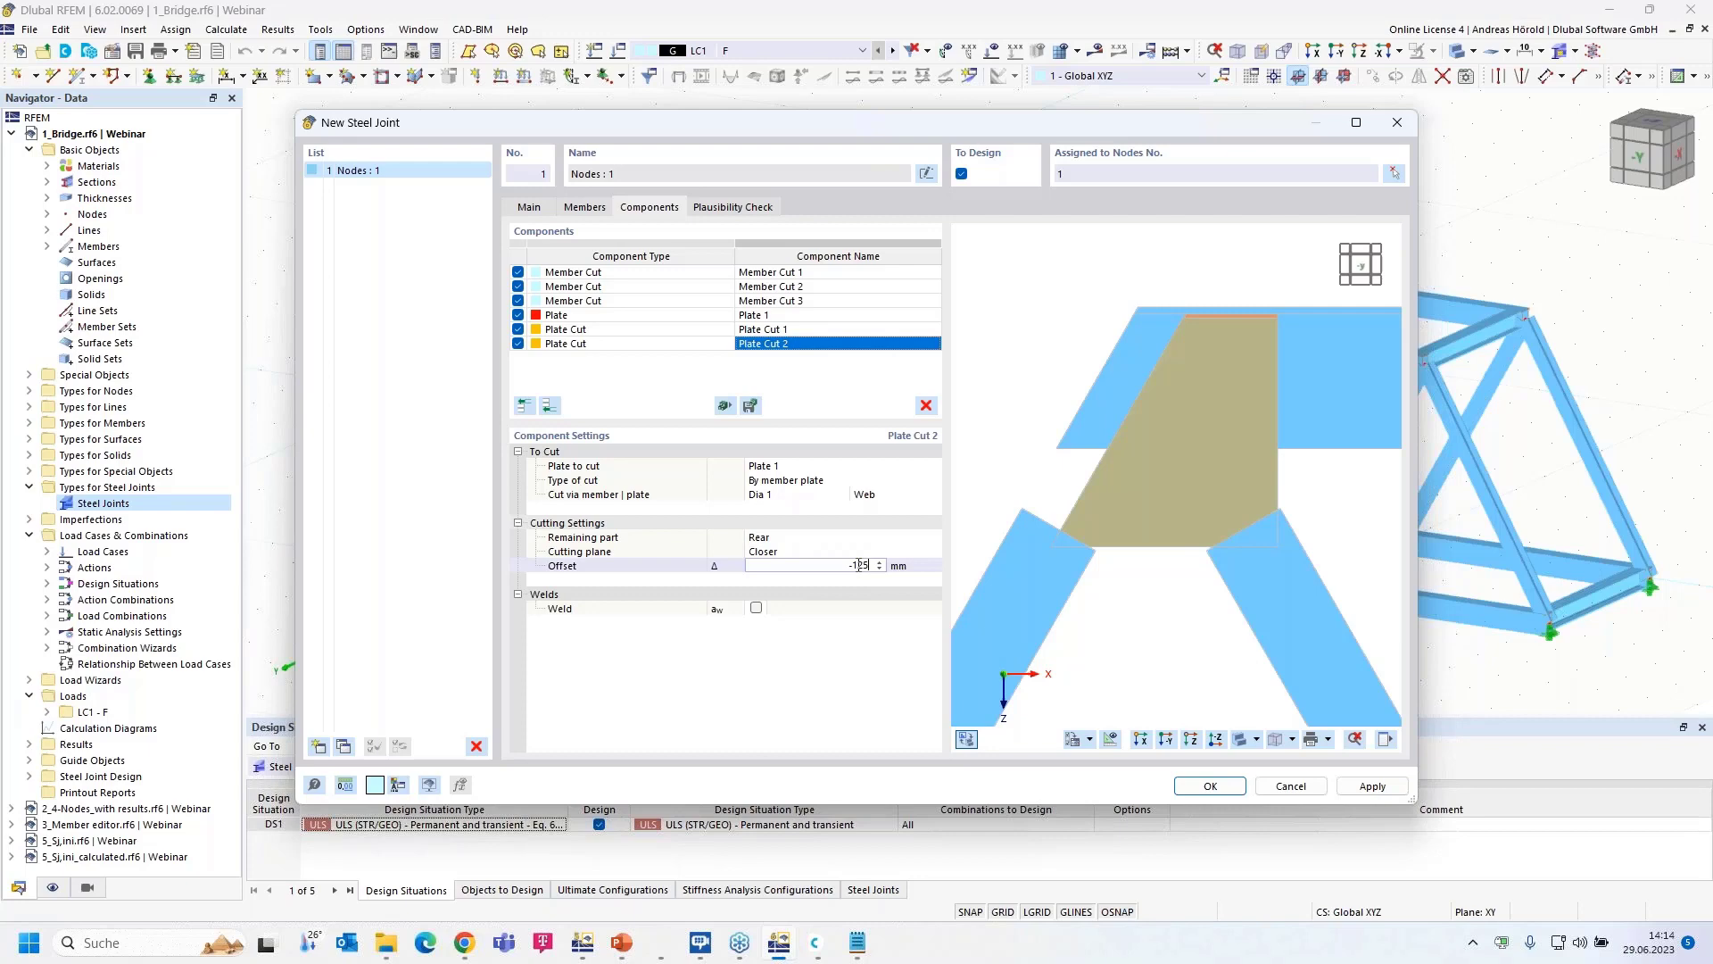
pyautogui.press('Return')
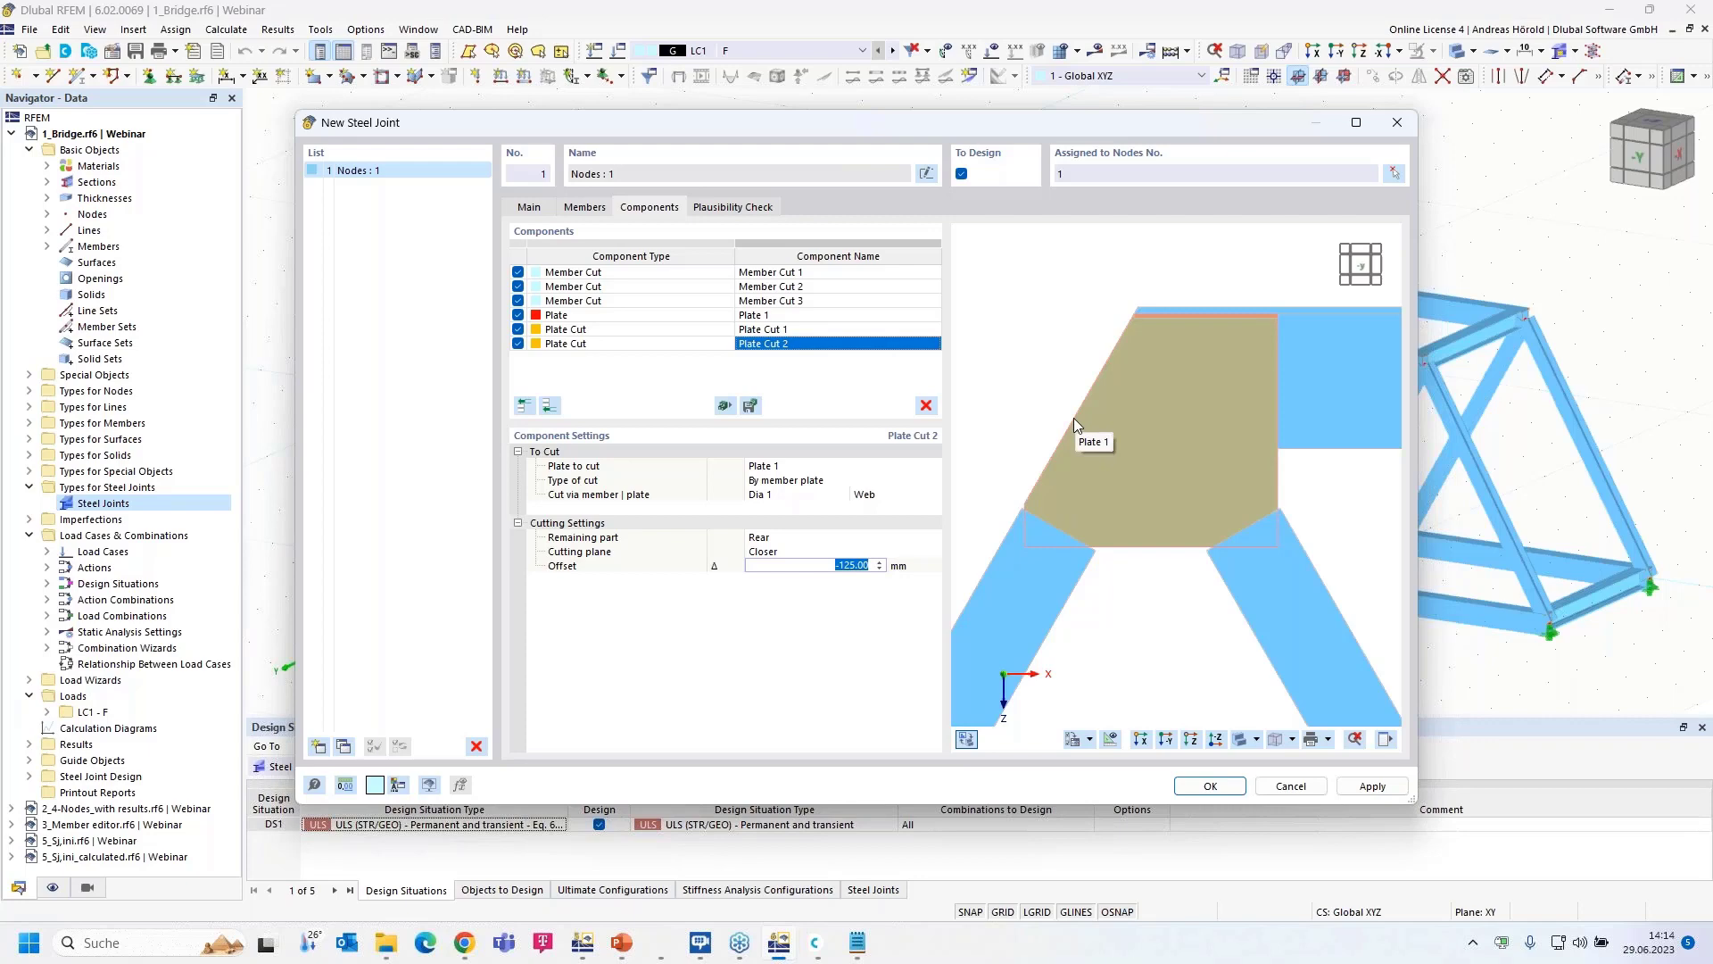
# - Add Plate Editor 1 with operation type Opening and browse the opening shape options
pyautogui.click(549, 406)
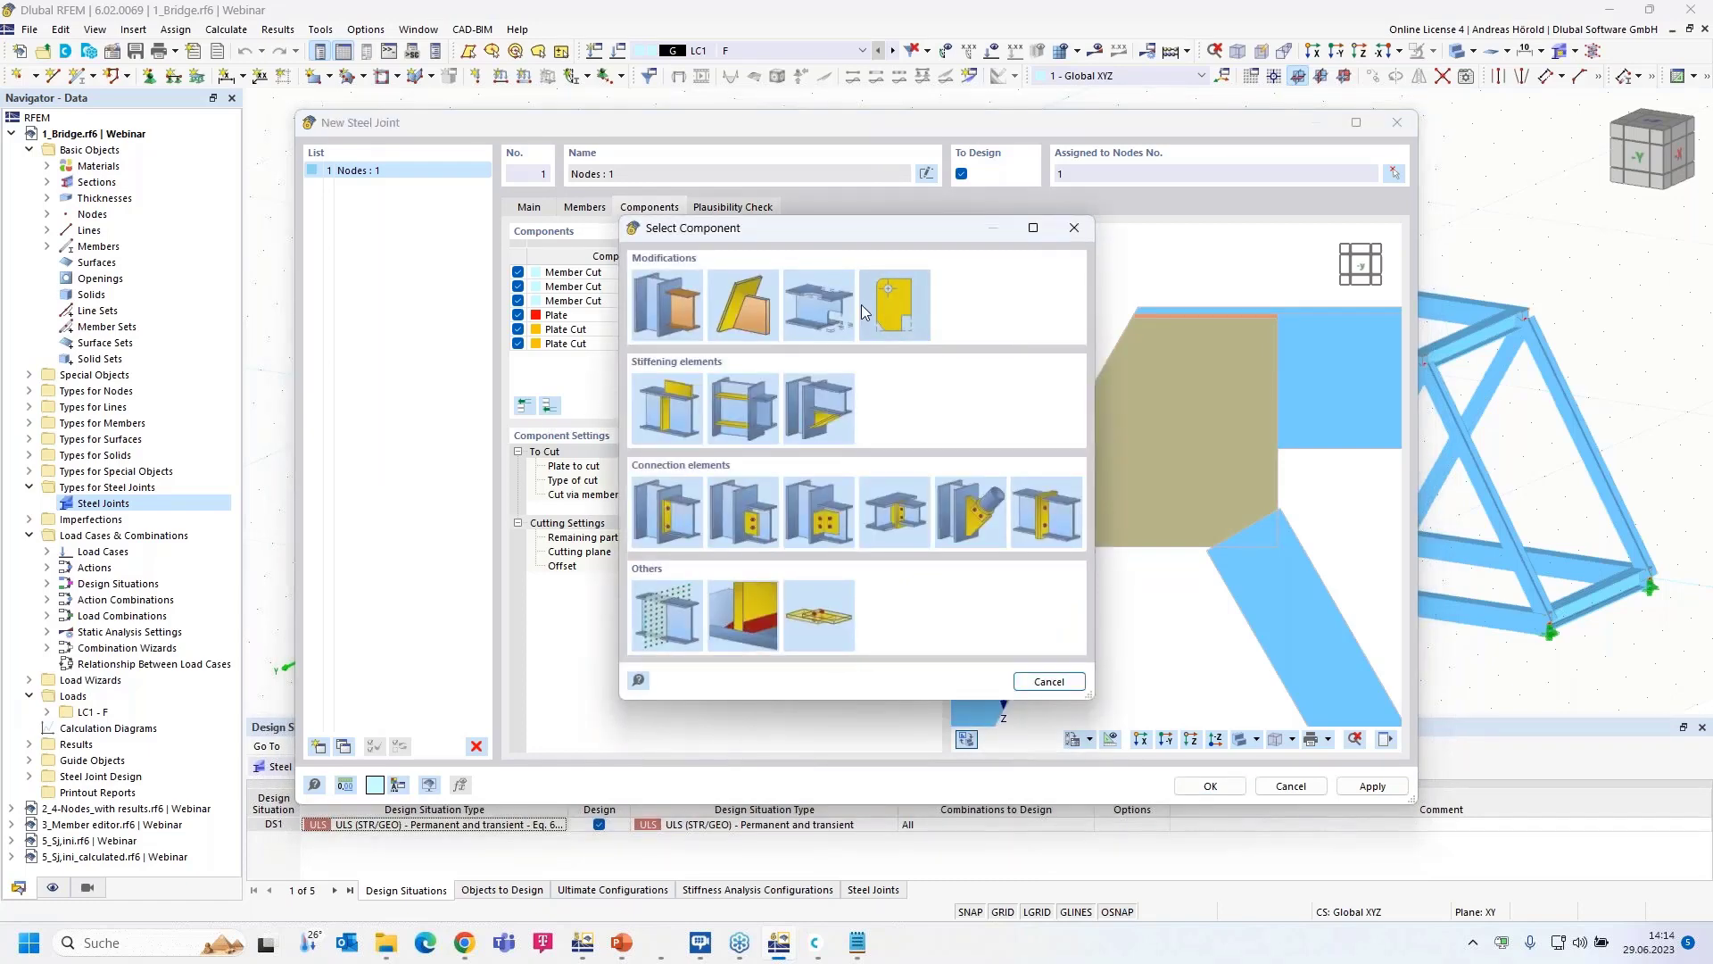
pyautogui.click(904, 321)
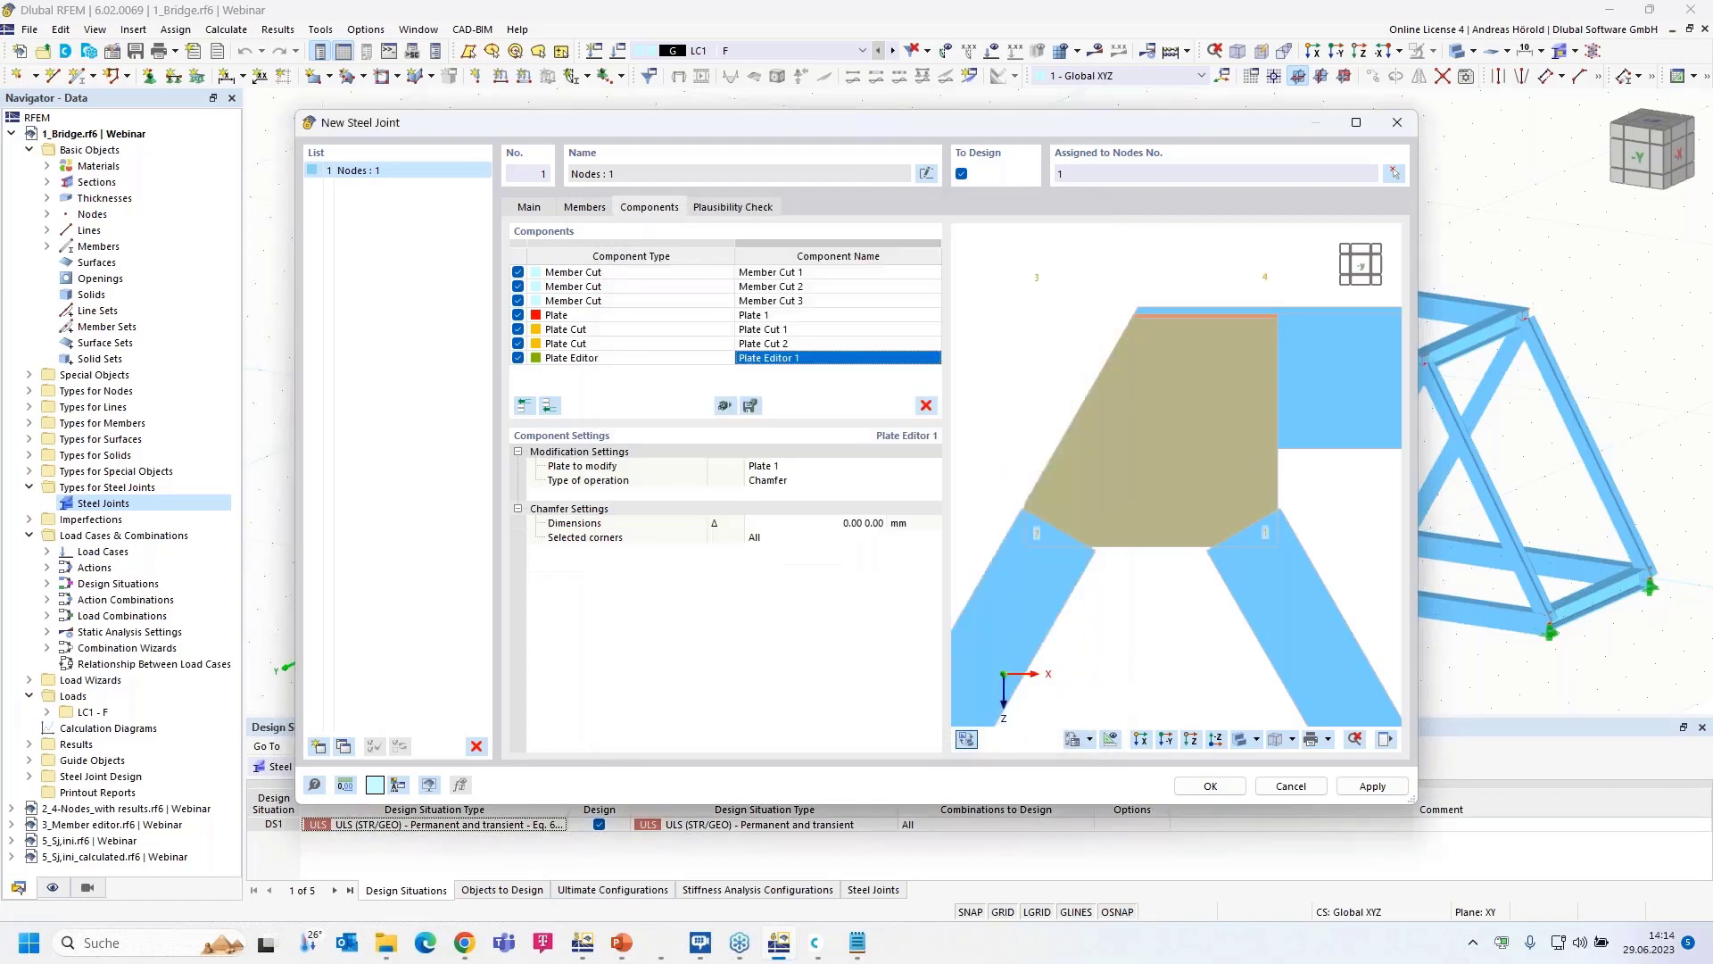
pyautogui.click(810, 484)
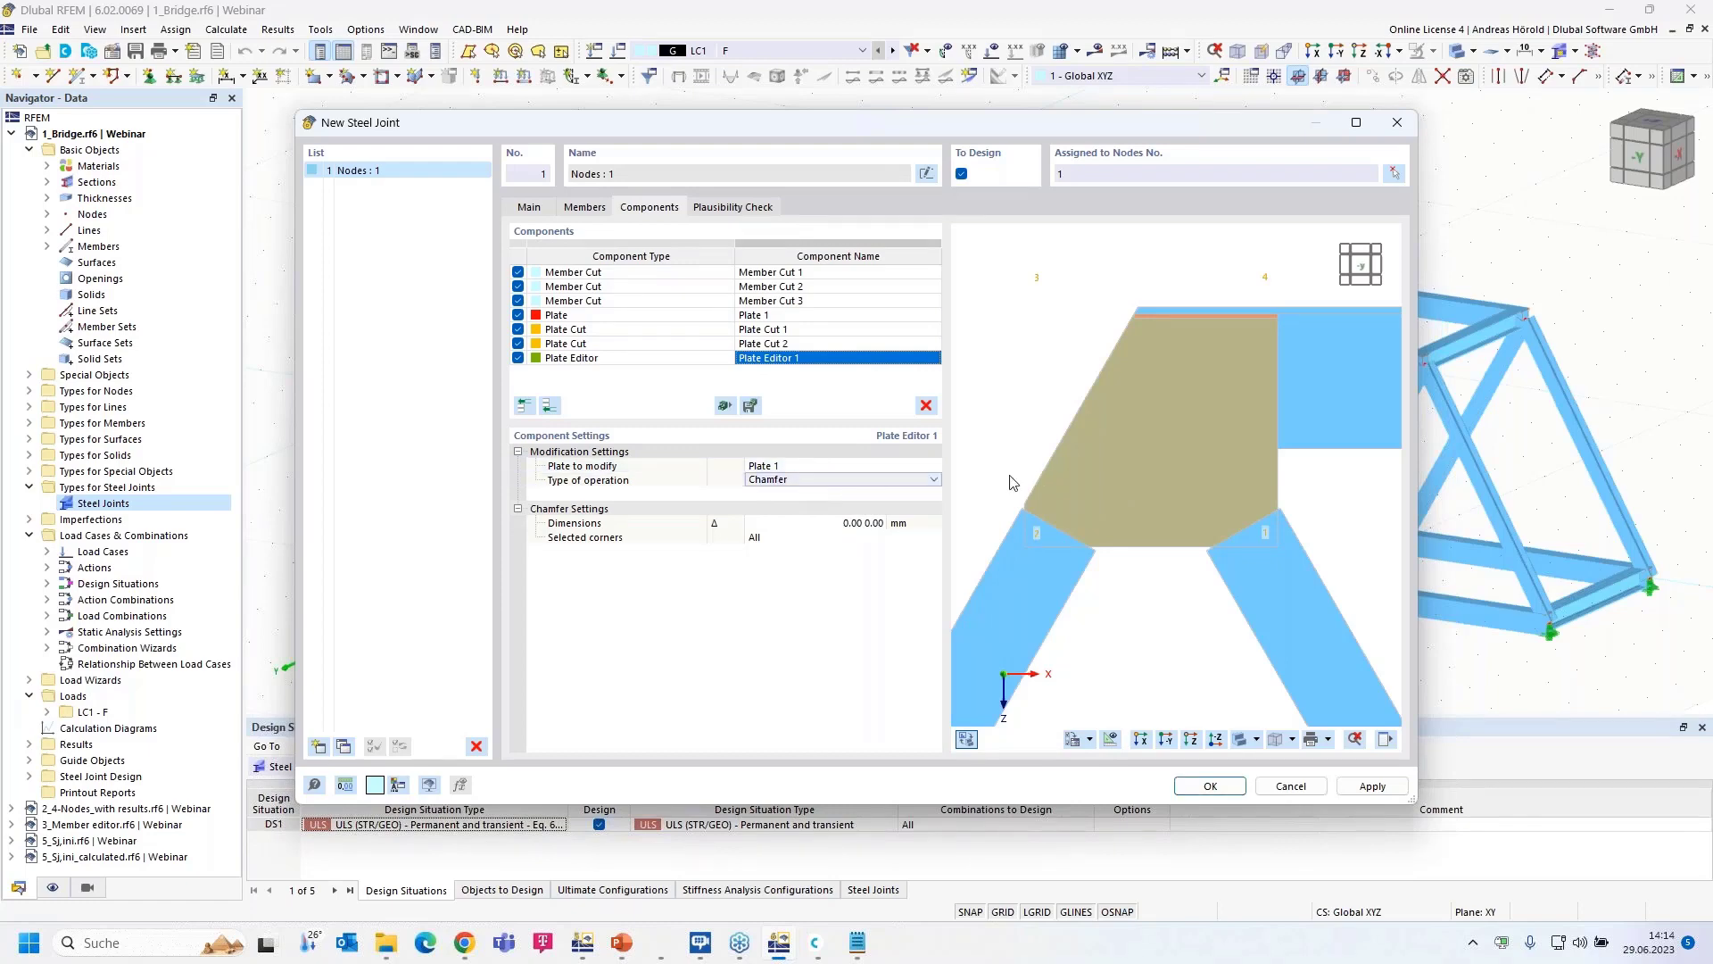
pyautogui.click(933, 481)
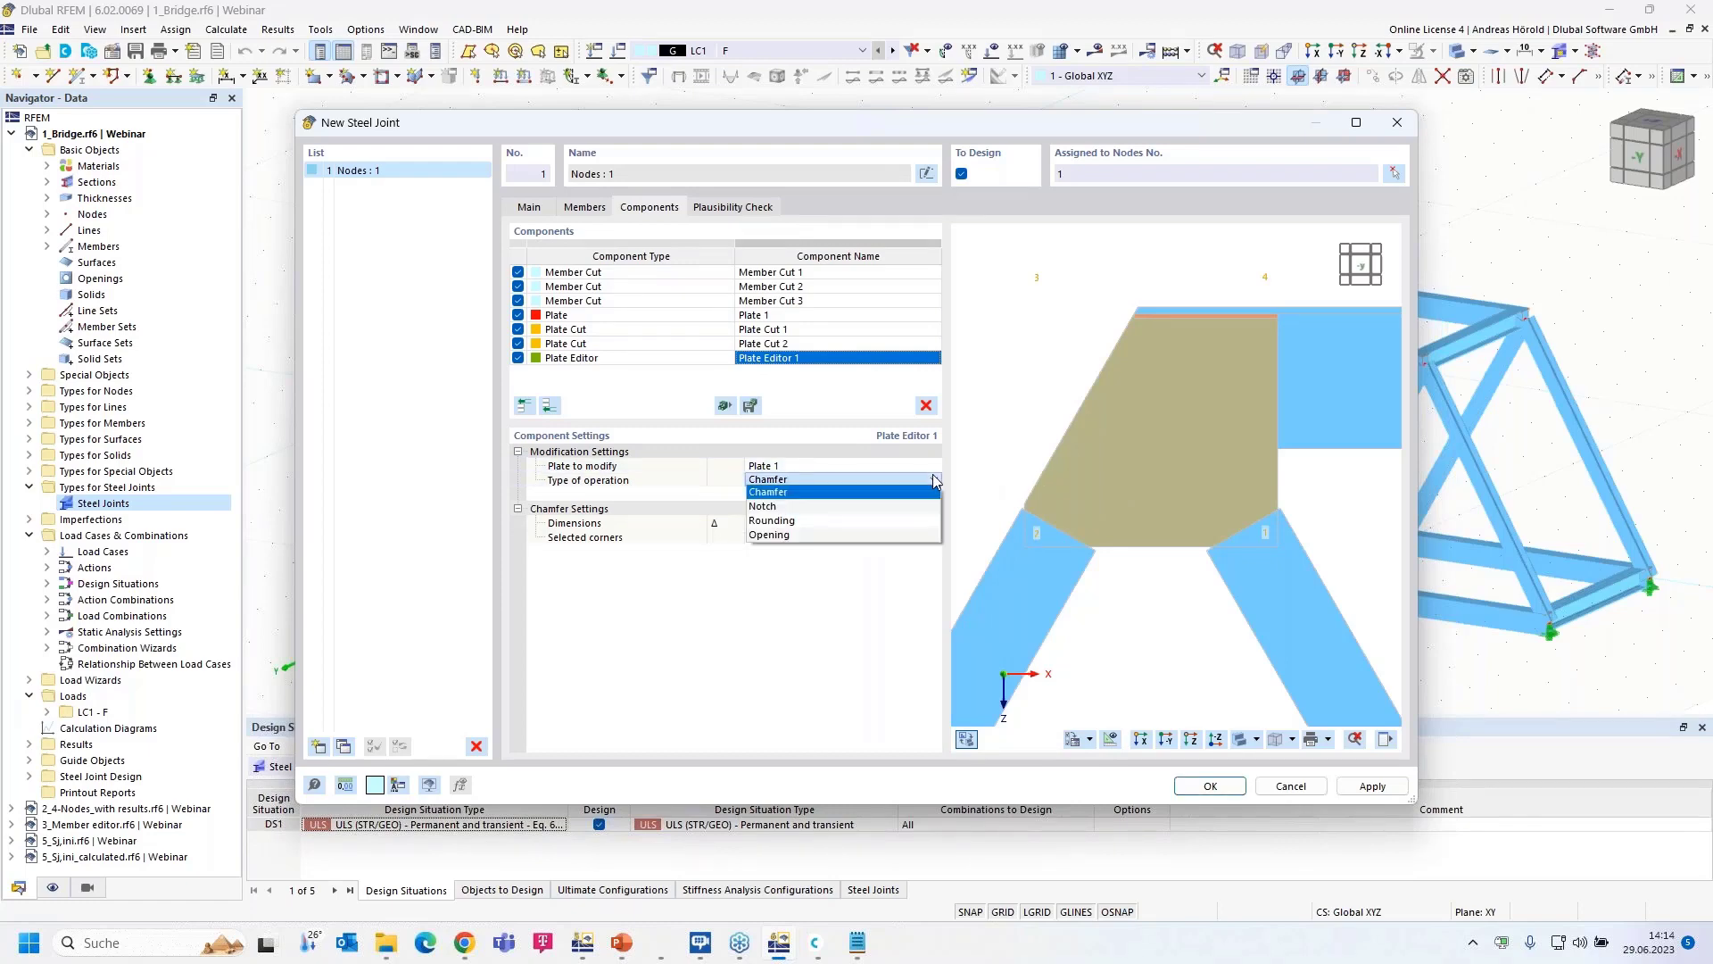
pyautogui.click(827, 535)
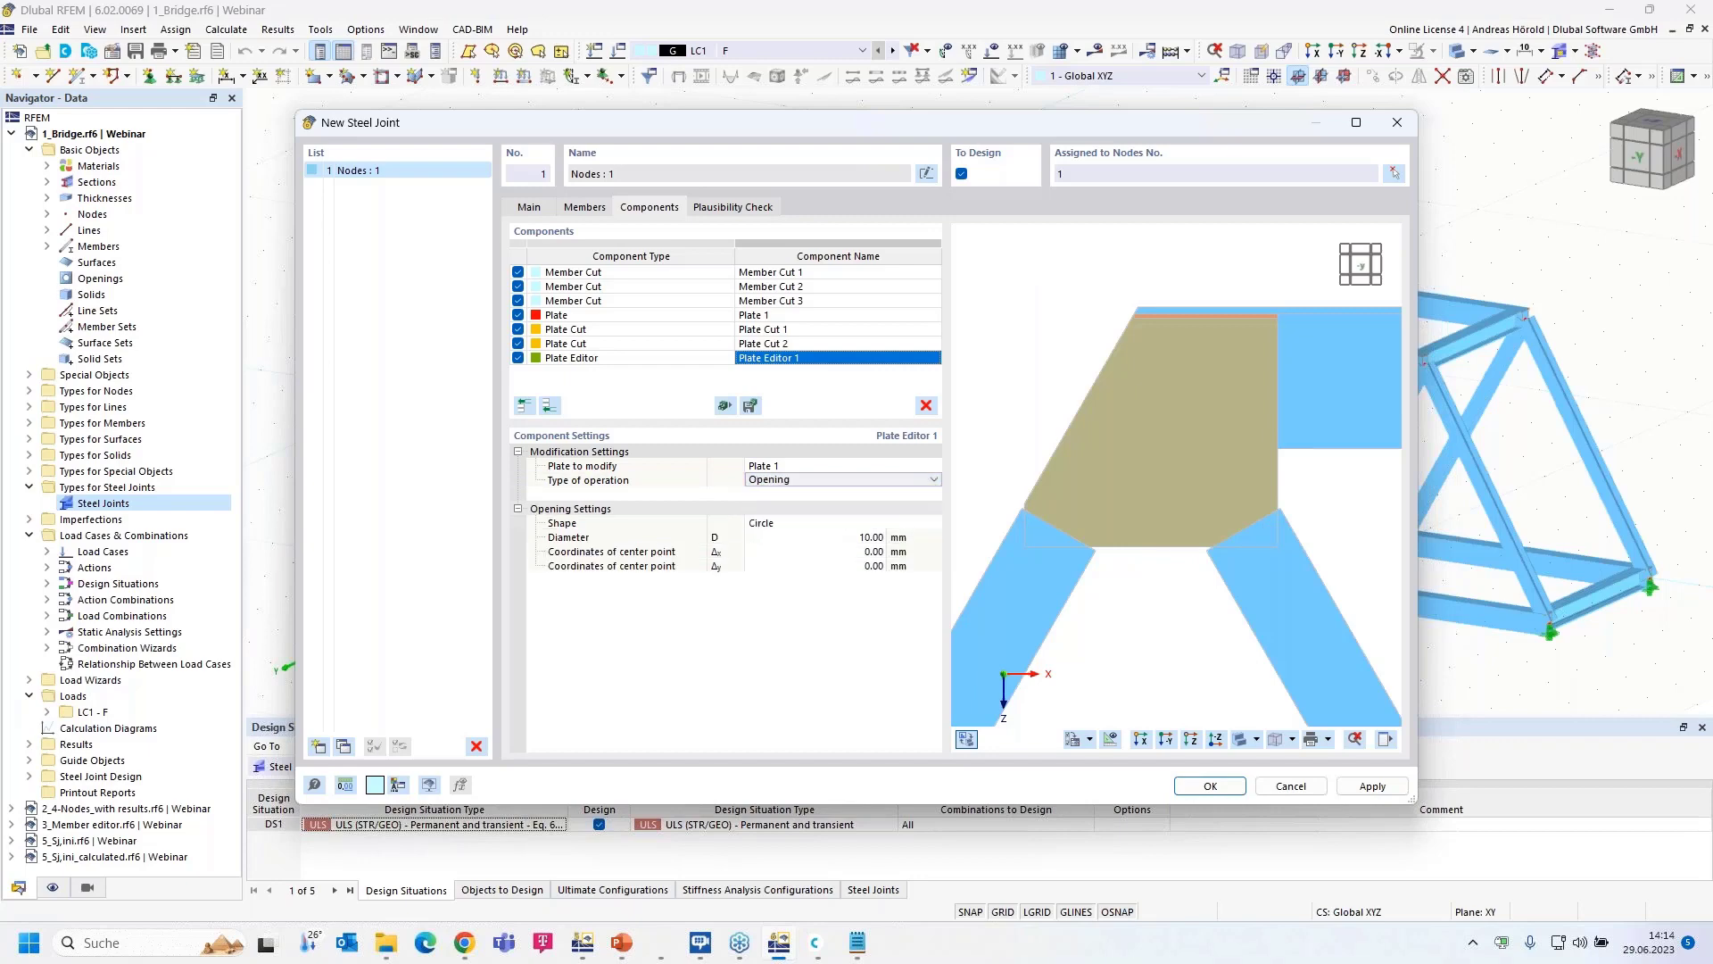
pyautogui.click(819, 524)
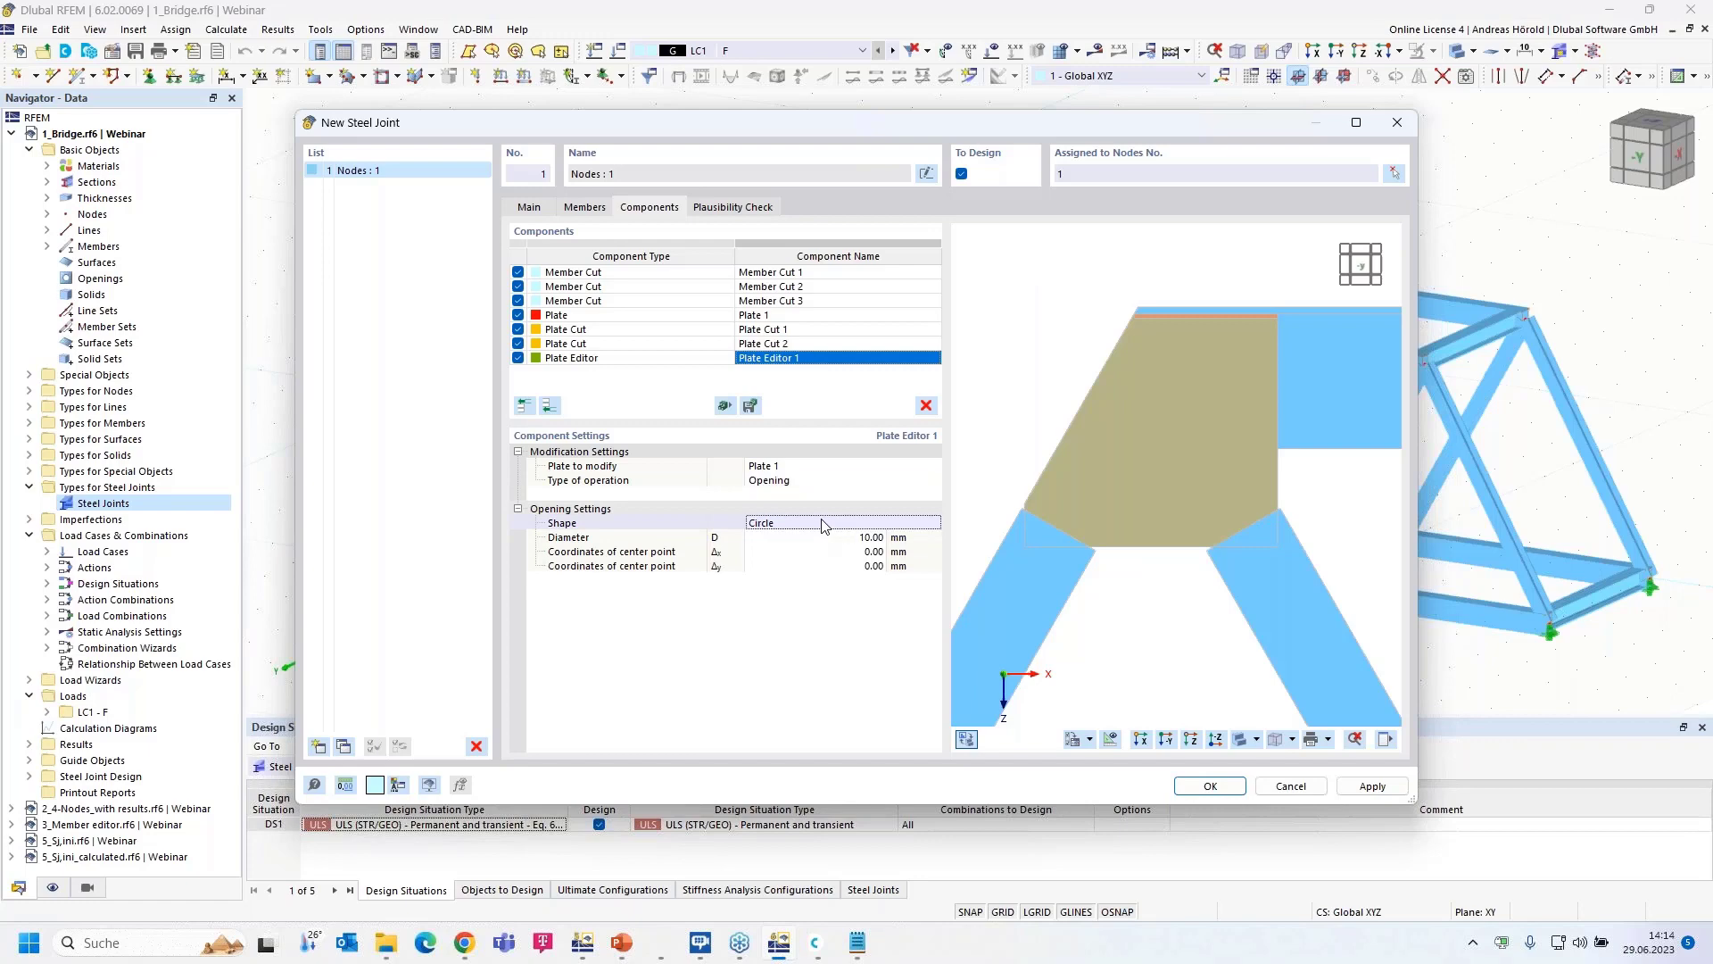
pyautogui.click(934, 522)
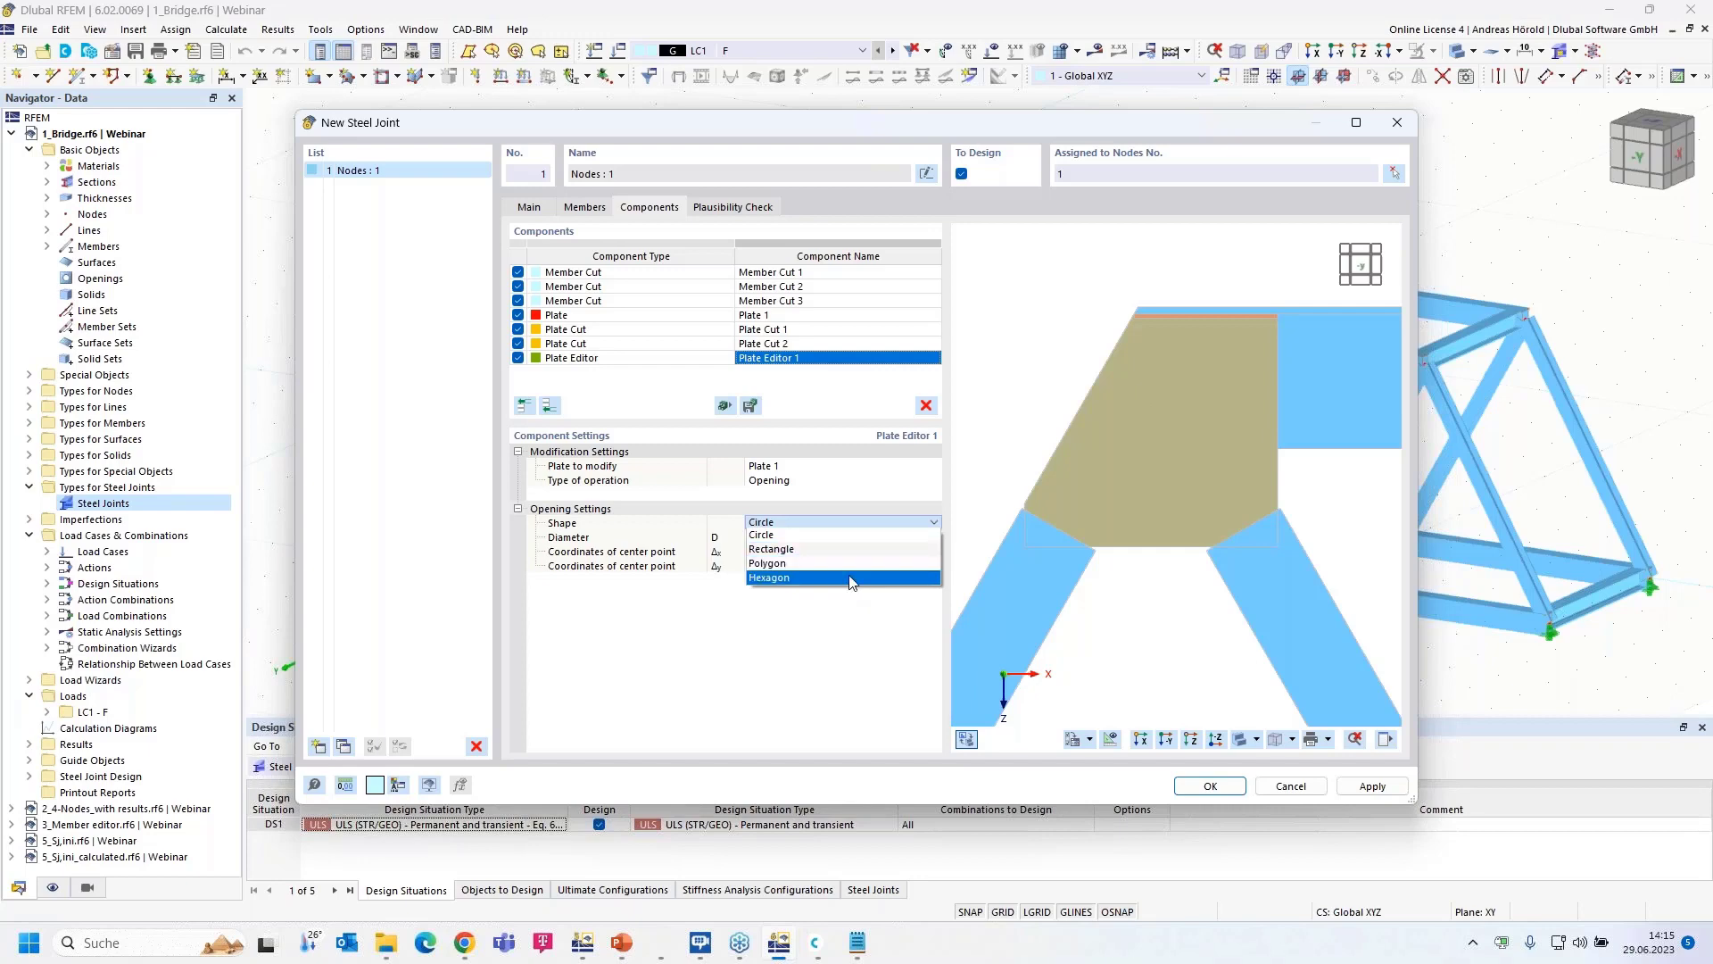
pyautogui.press('Escape')
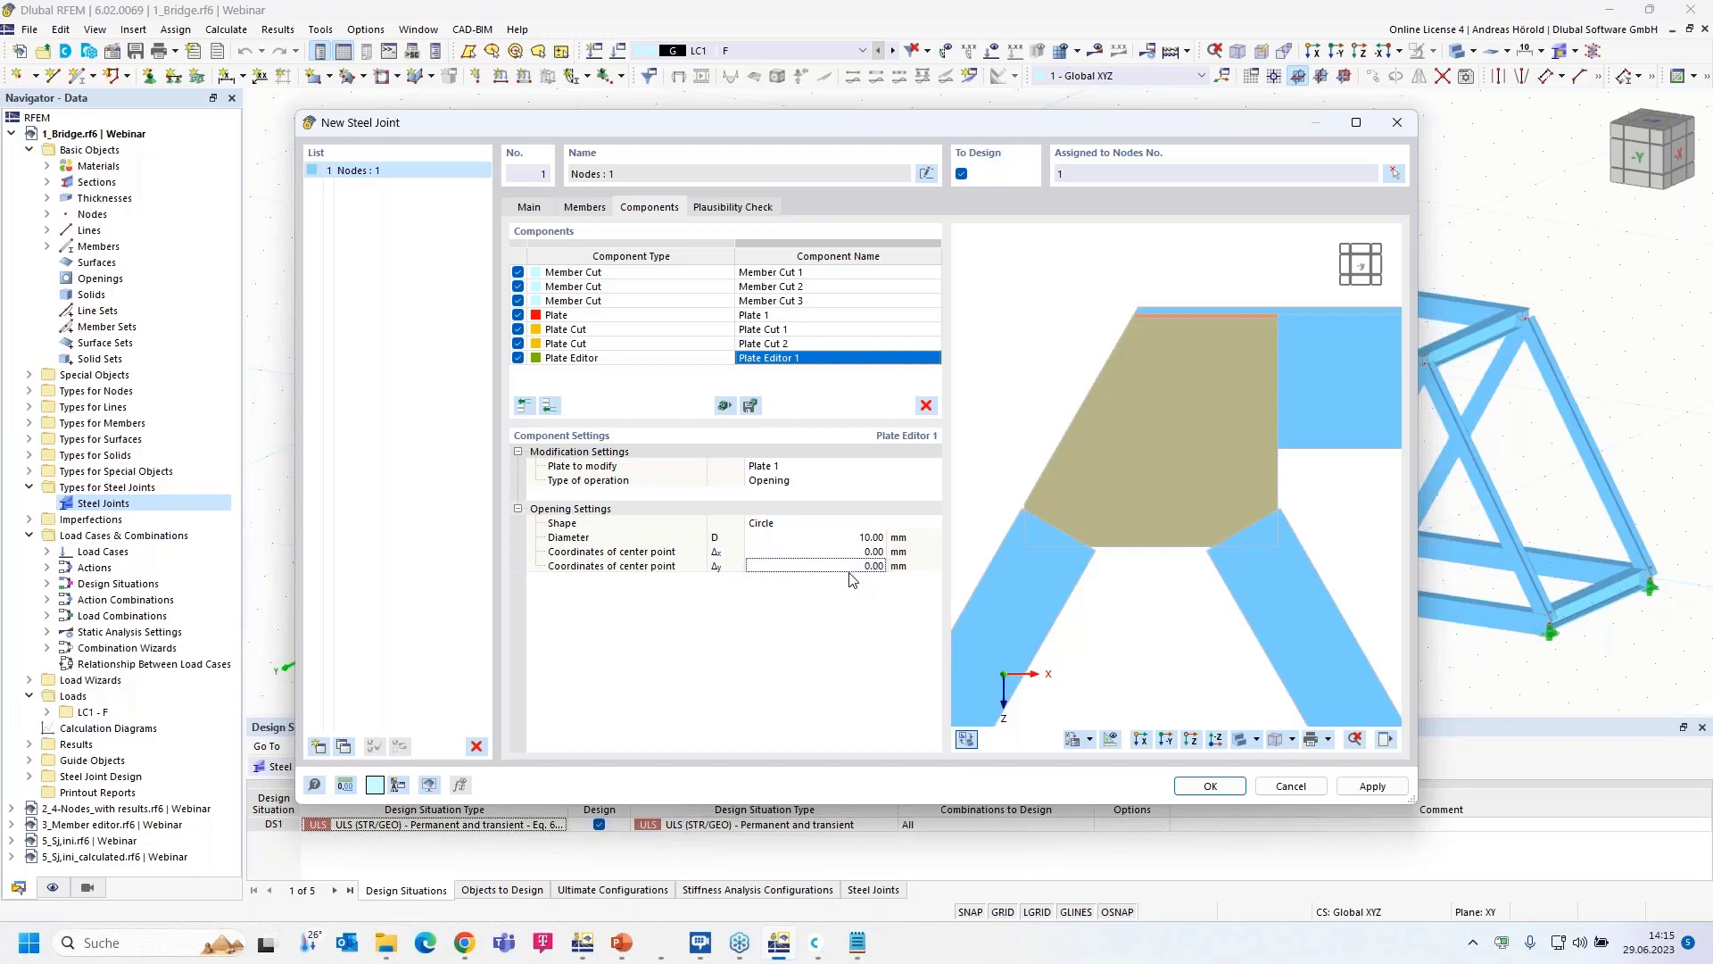
pyautogui.click(857, 523)
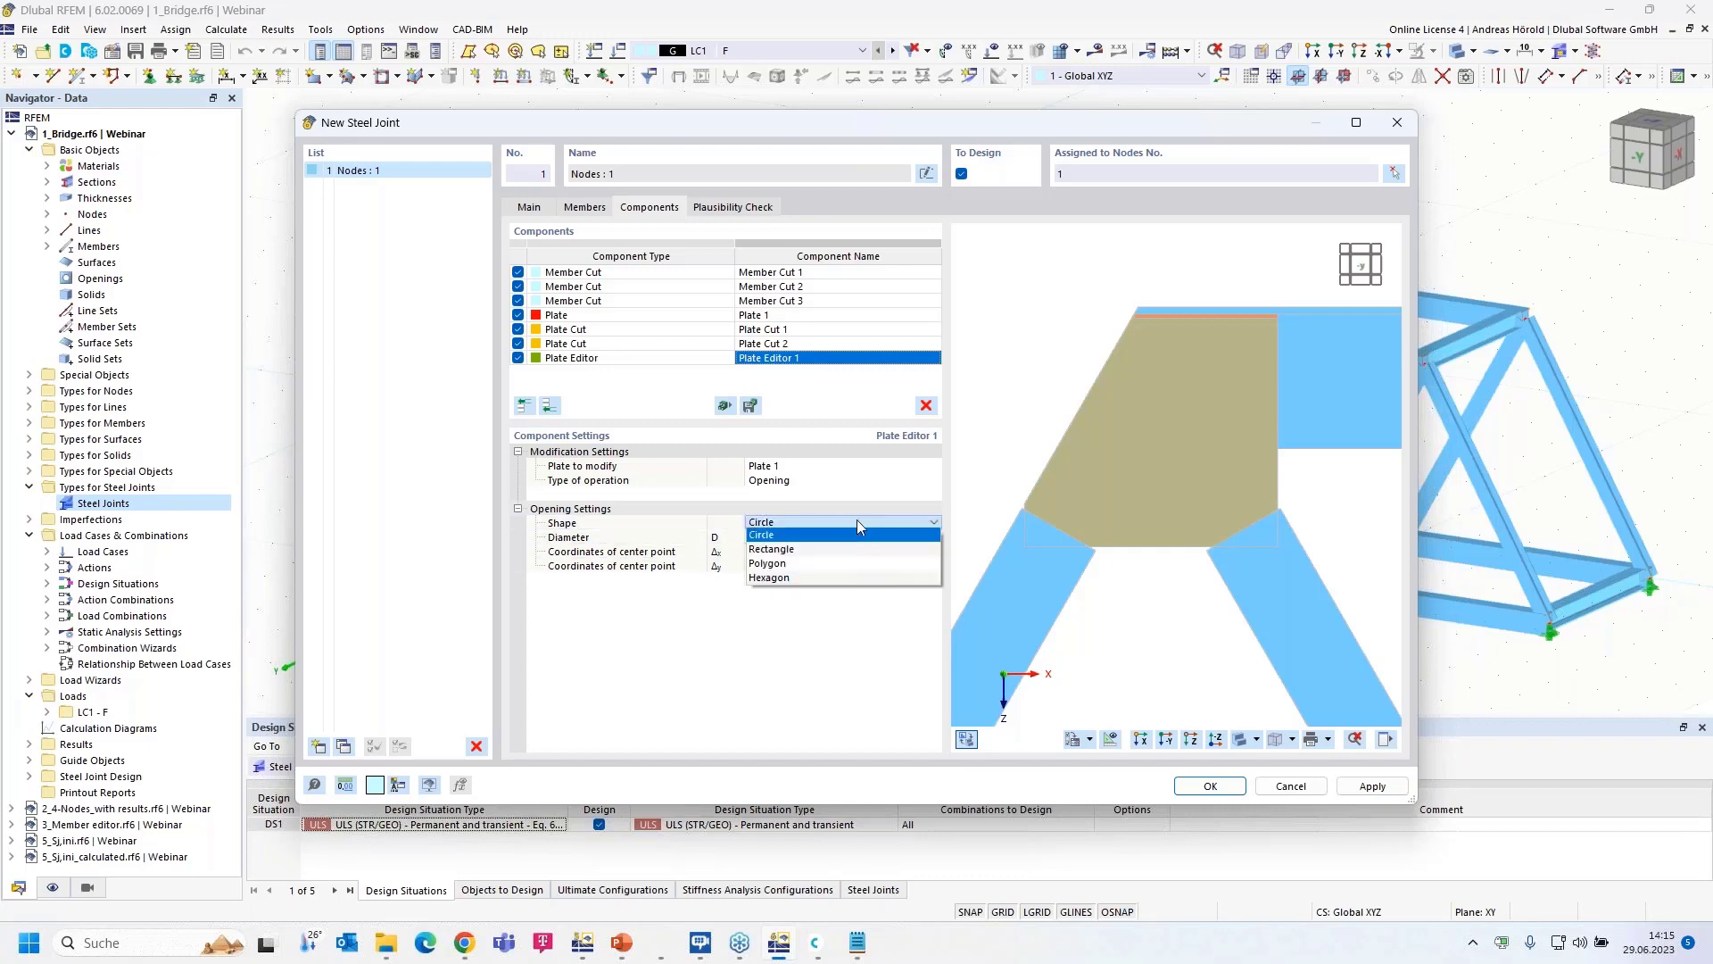
# - Make the opening a hexagon with 300.11 mm central width and 150 mm edge width
pyautogui.click(862, 579)
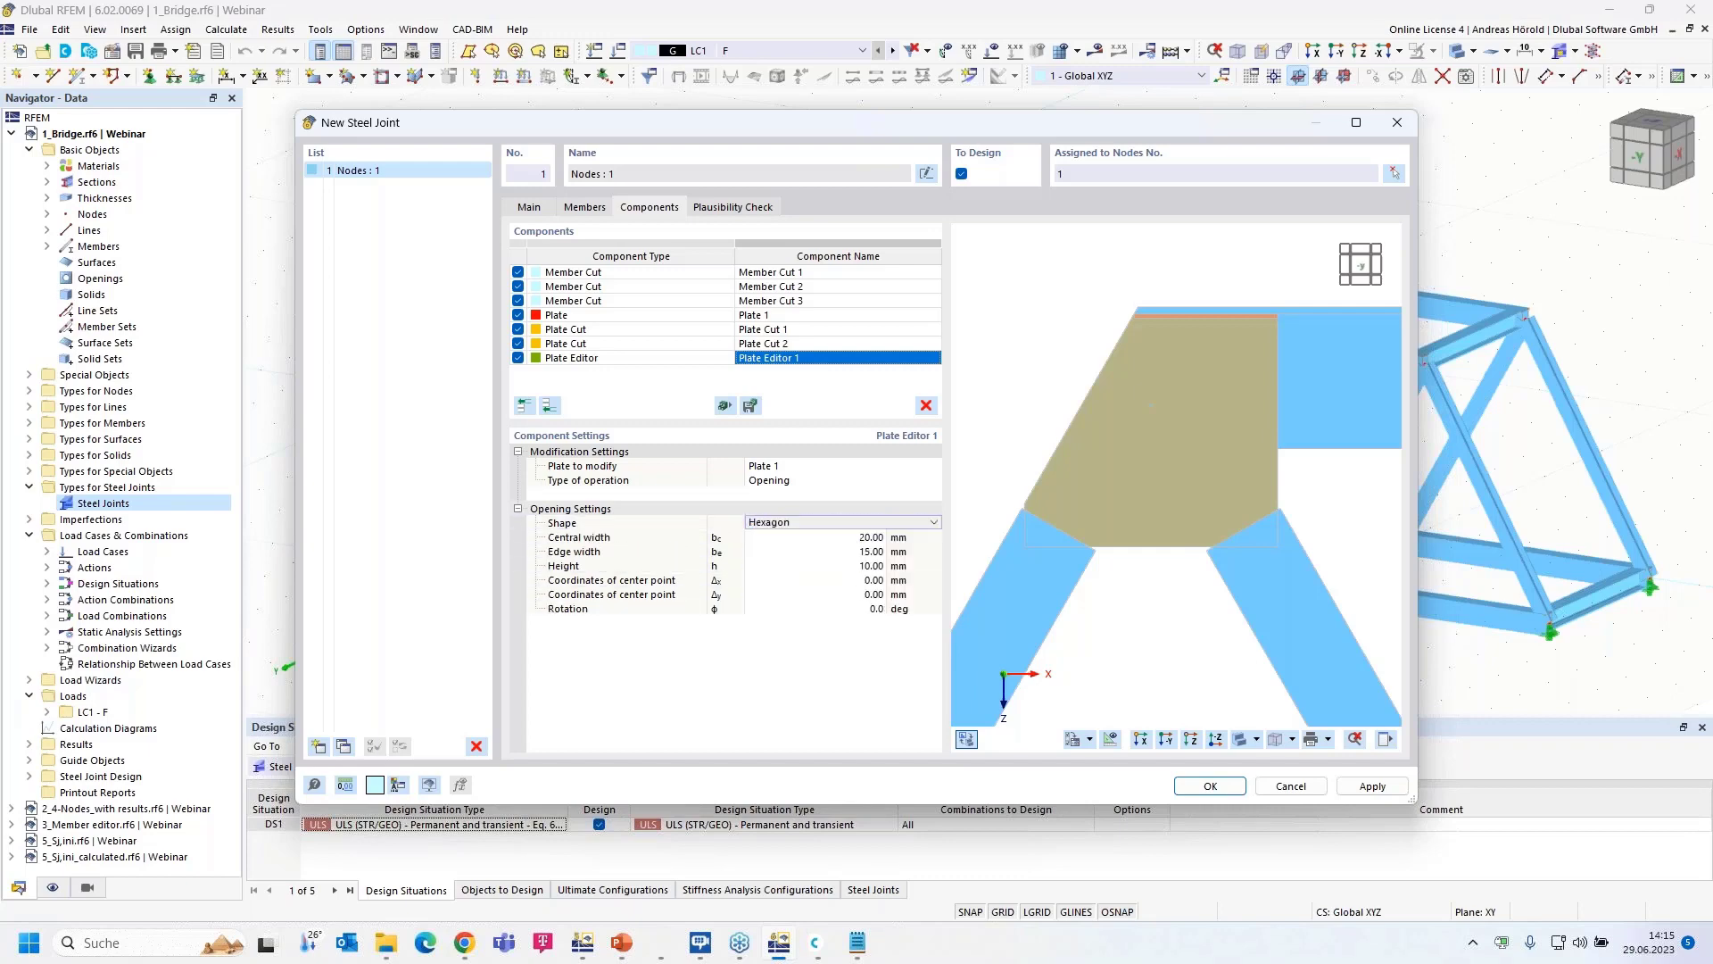
pyautogui.click(872, 538)
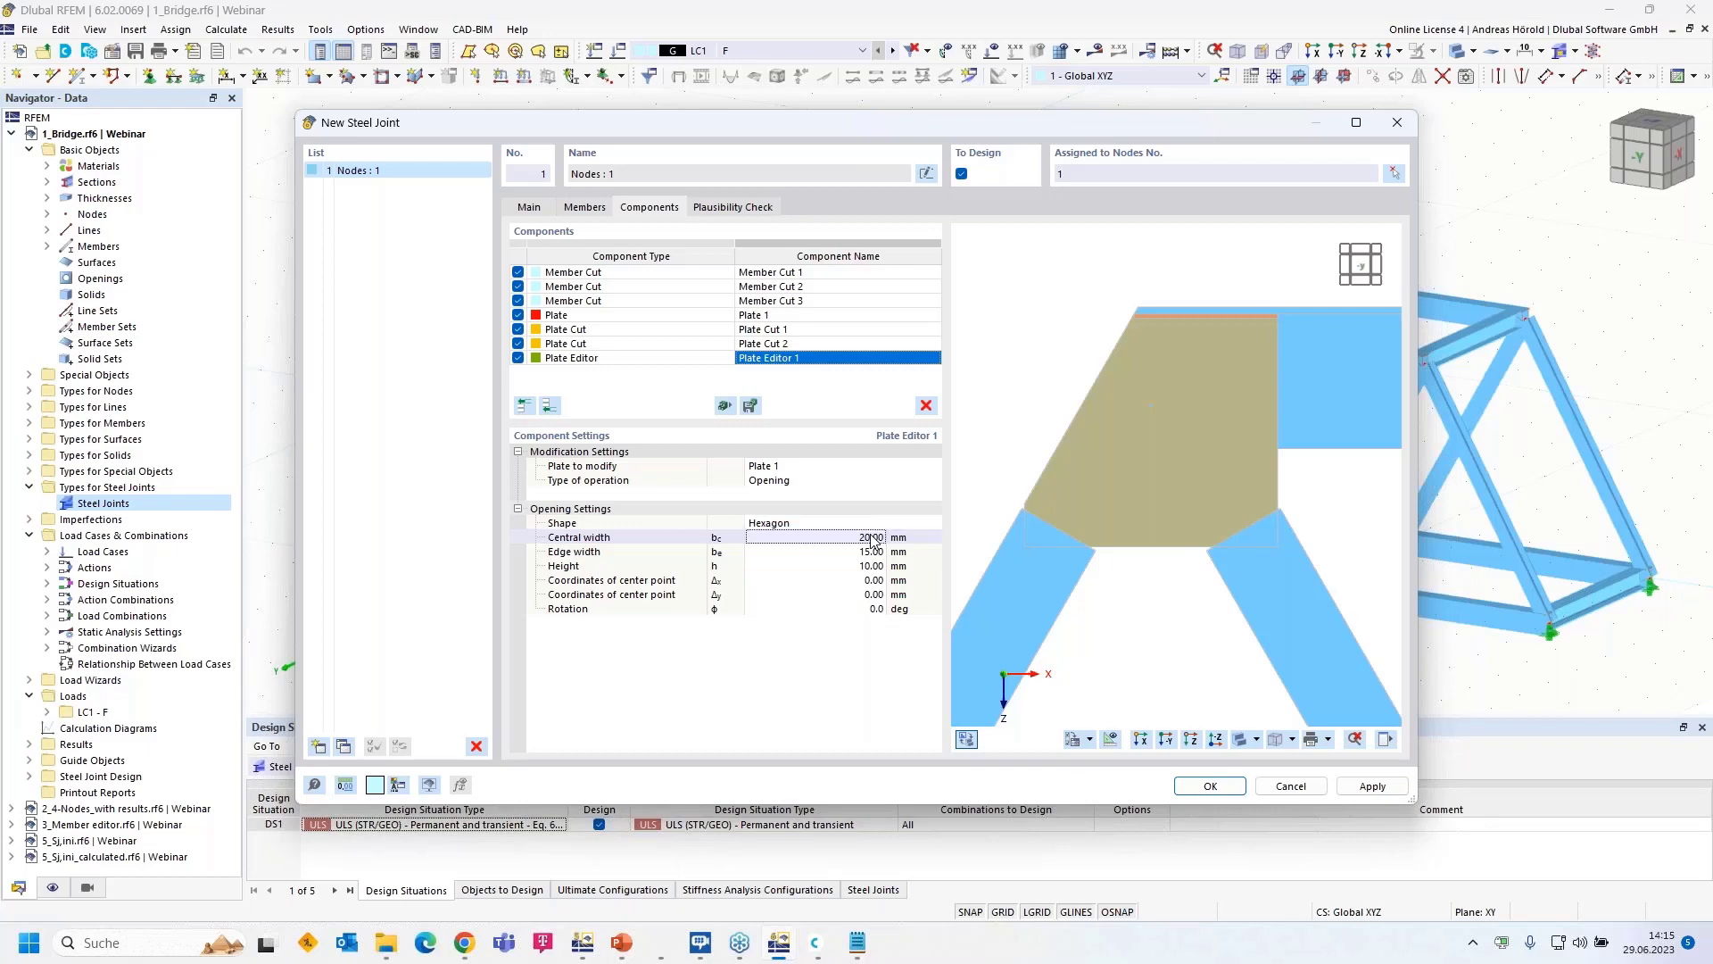
pyautogui.write('300,11')
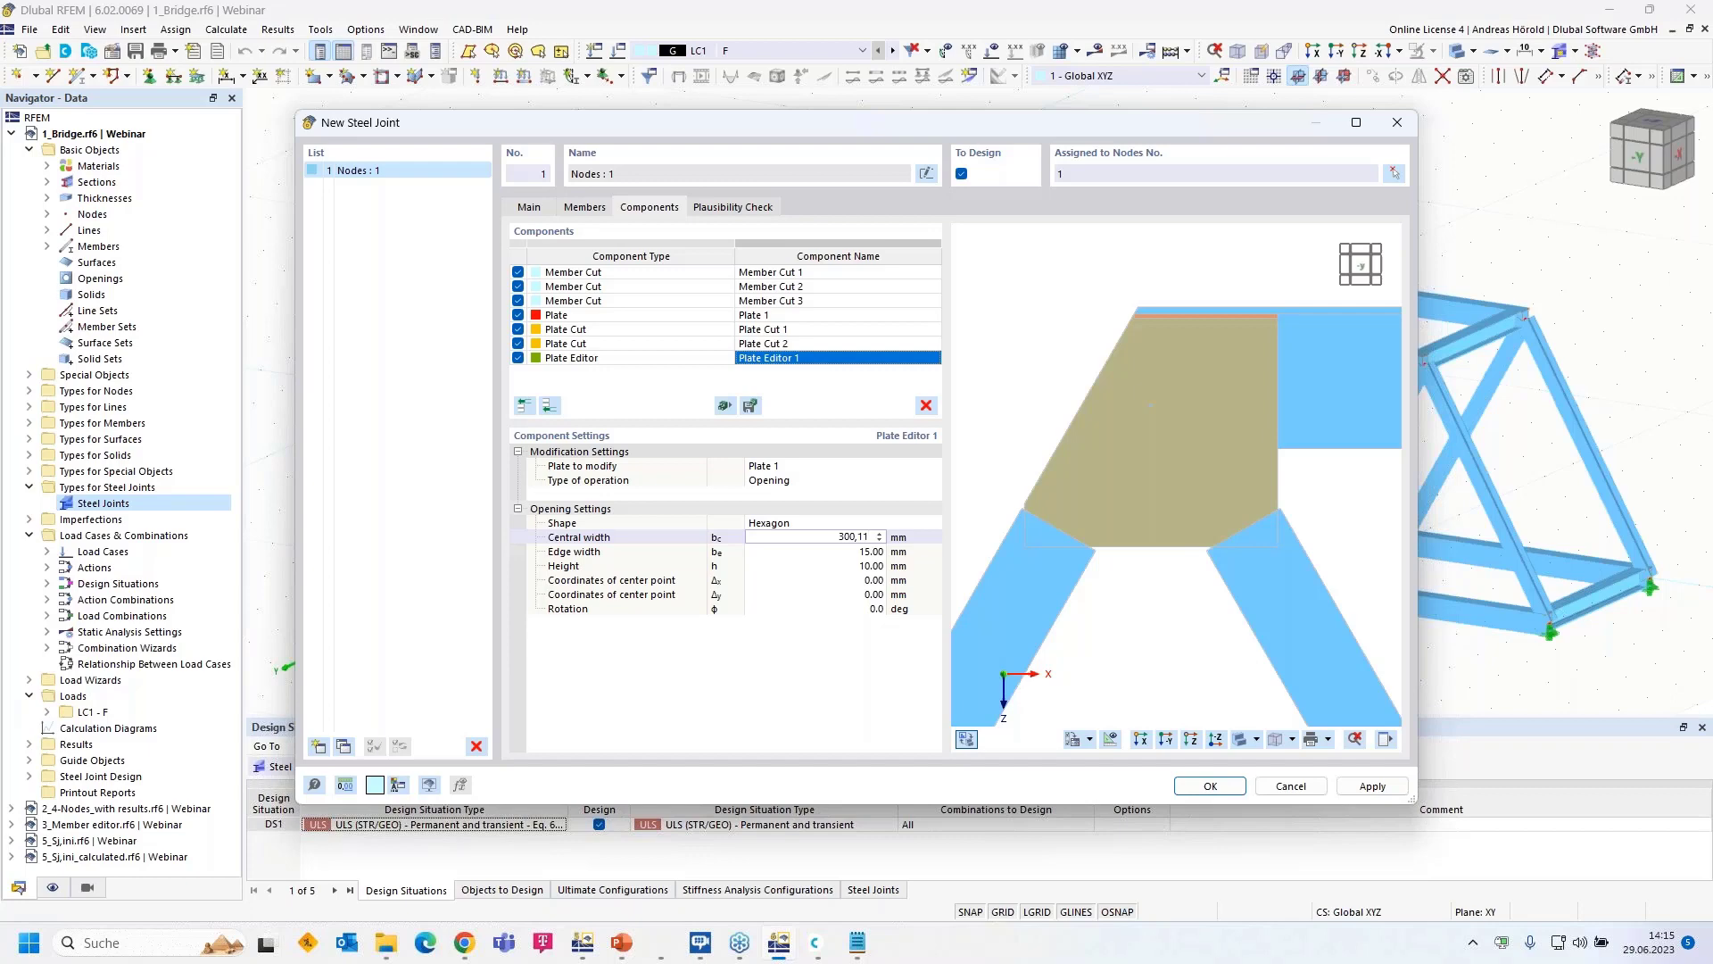
pyautogui.press('Tab')
pyautogui.write('1500')
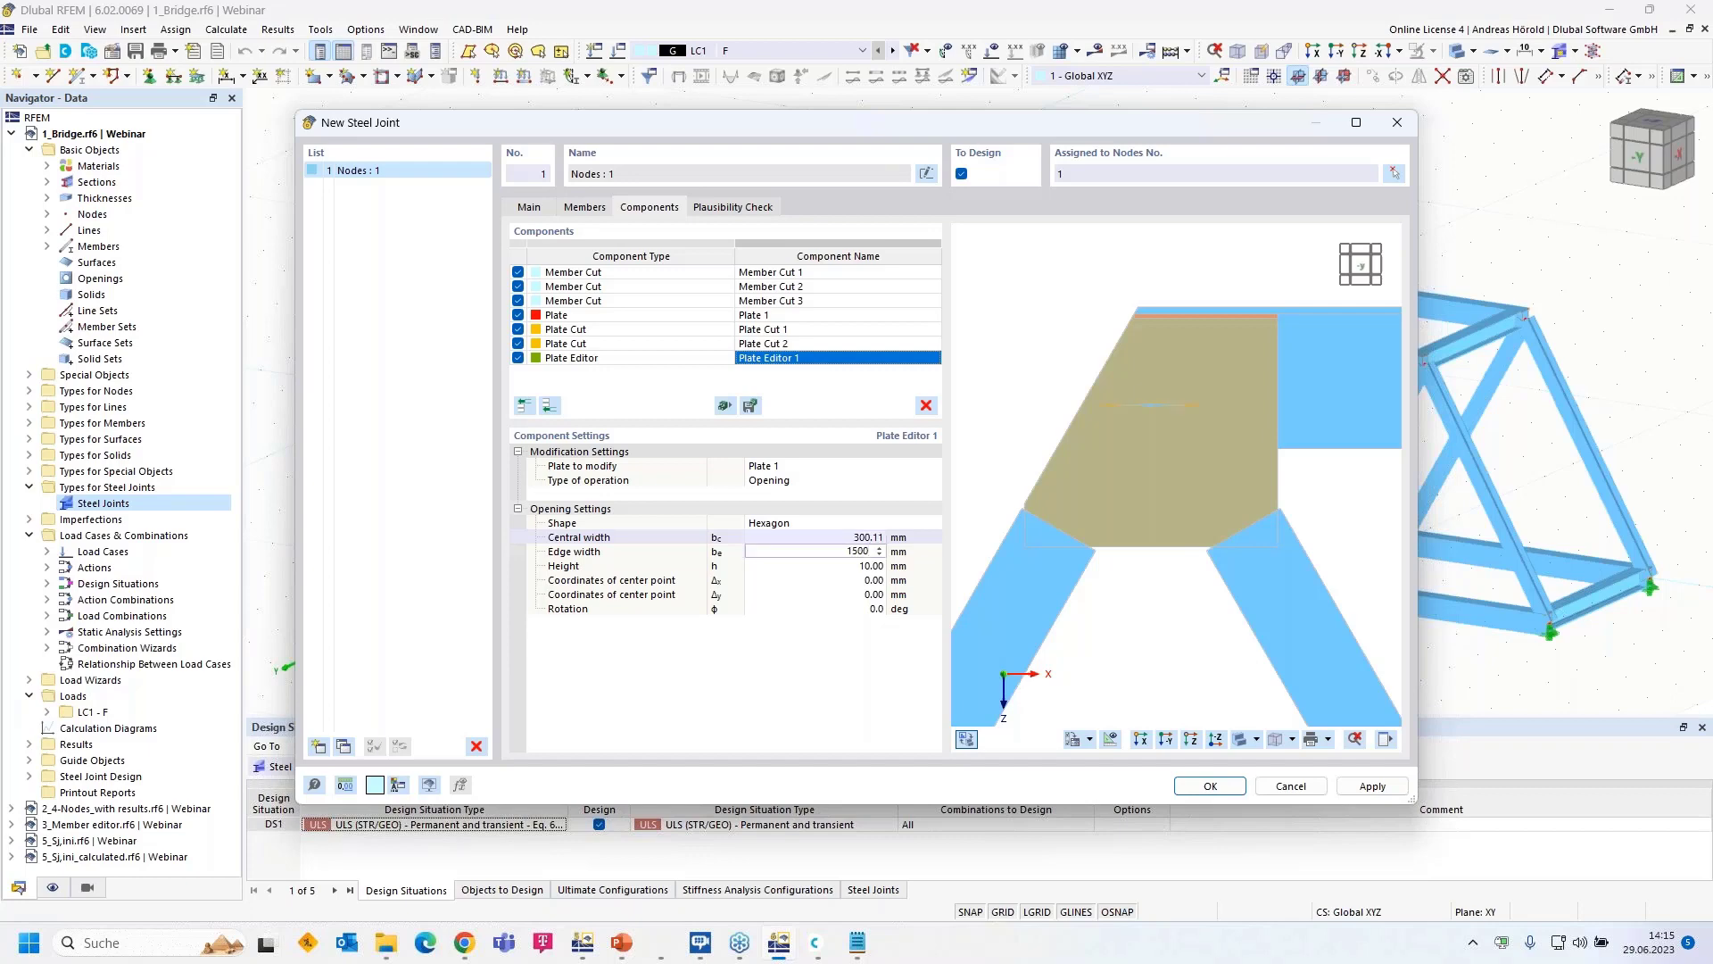
pyautogui.press('BackSpace')
pyautogui.press('Tab')
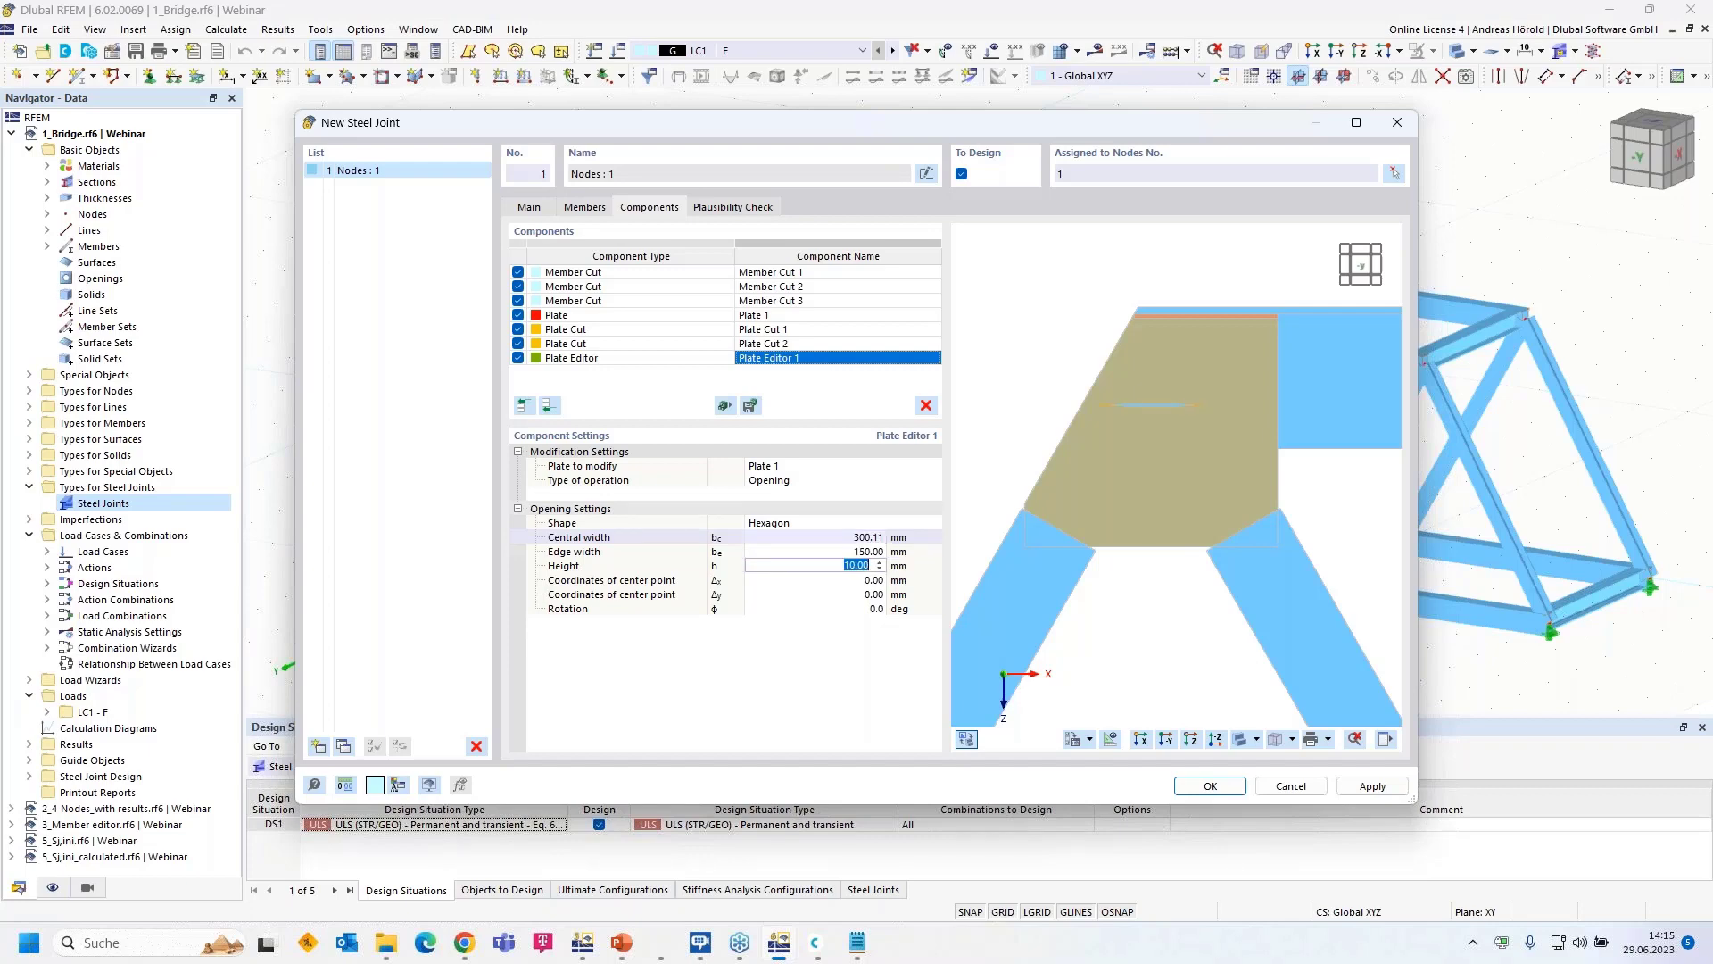
# - Set the hexagon's height to 260 mm, keep Δx at 0 and set Δy to 400 mm
pyautogui.write('260')
pyautogui.press('Tab')
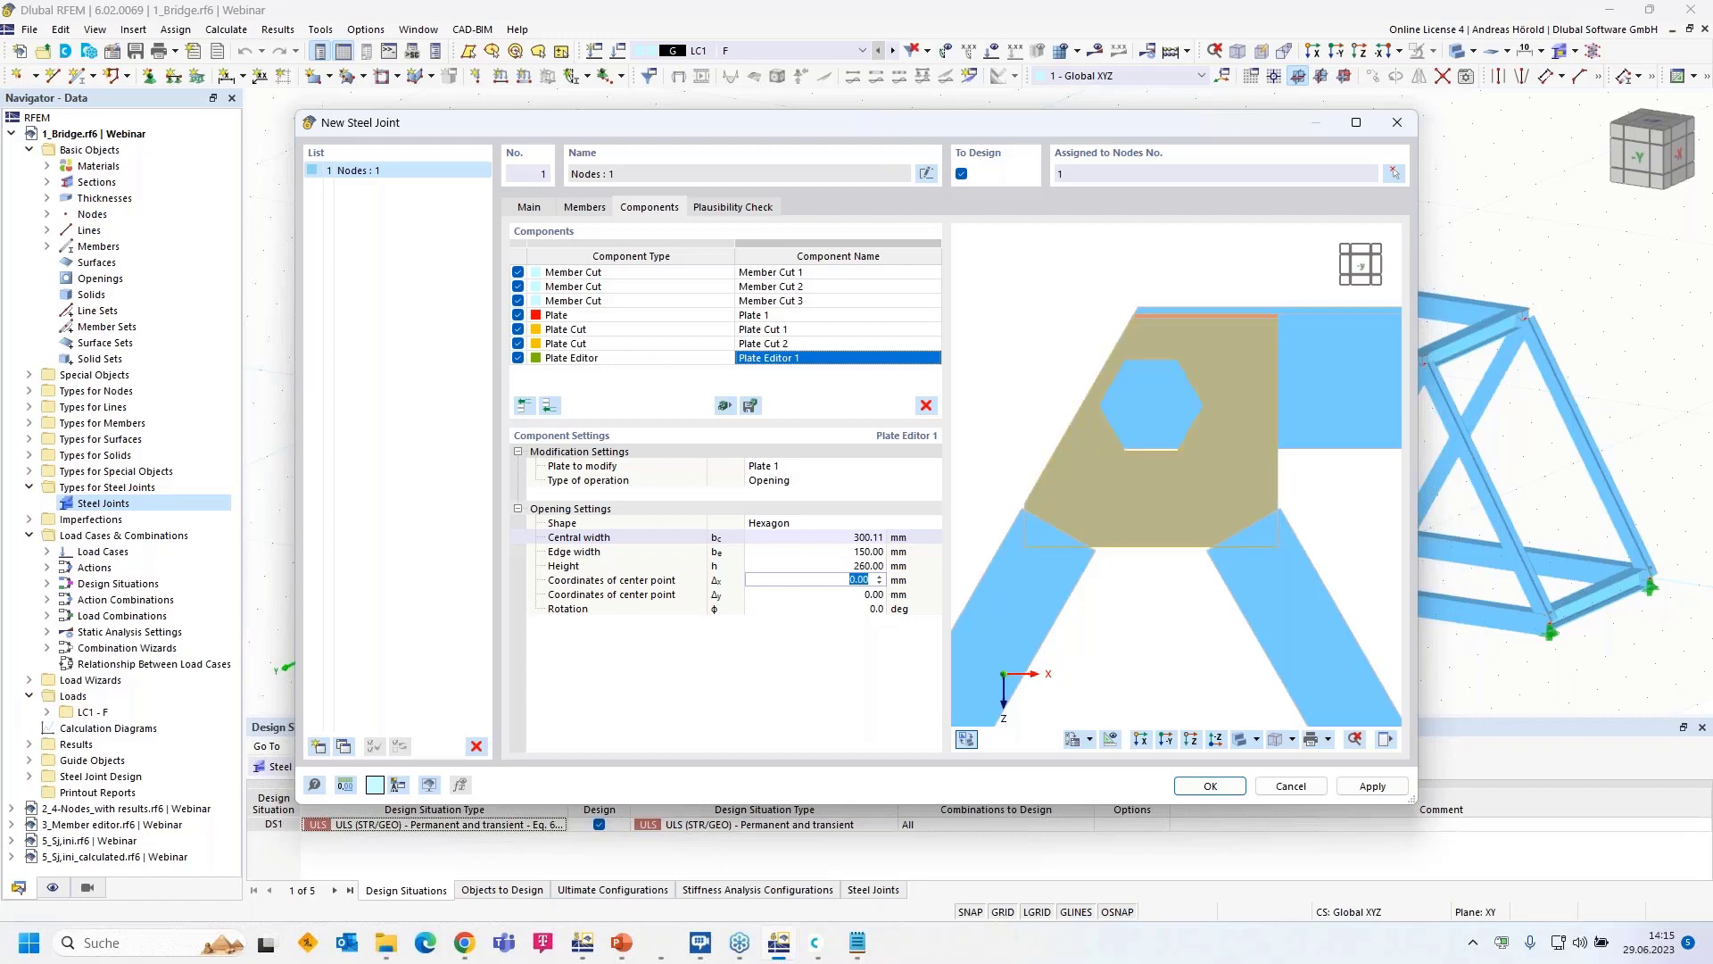
pyautogui.press('Tab')
pyautogui.write('400')
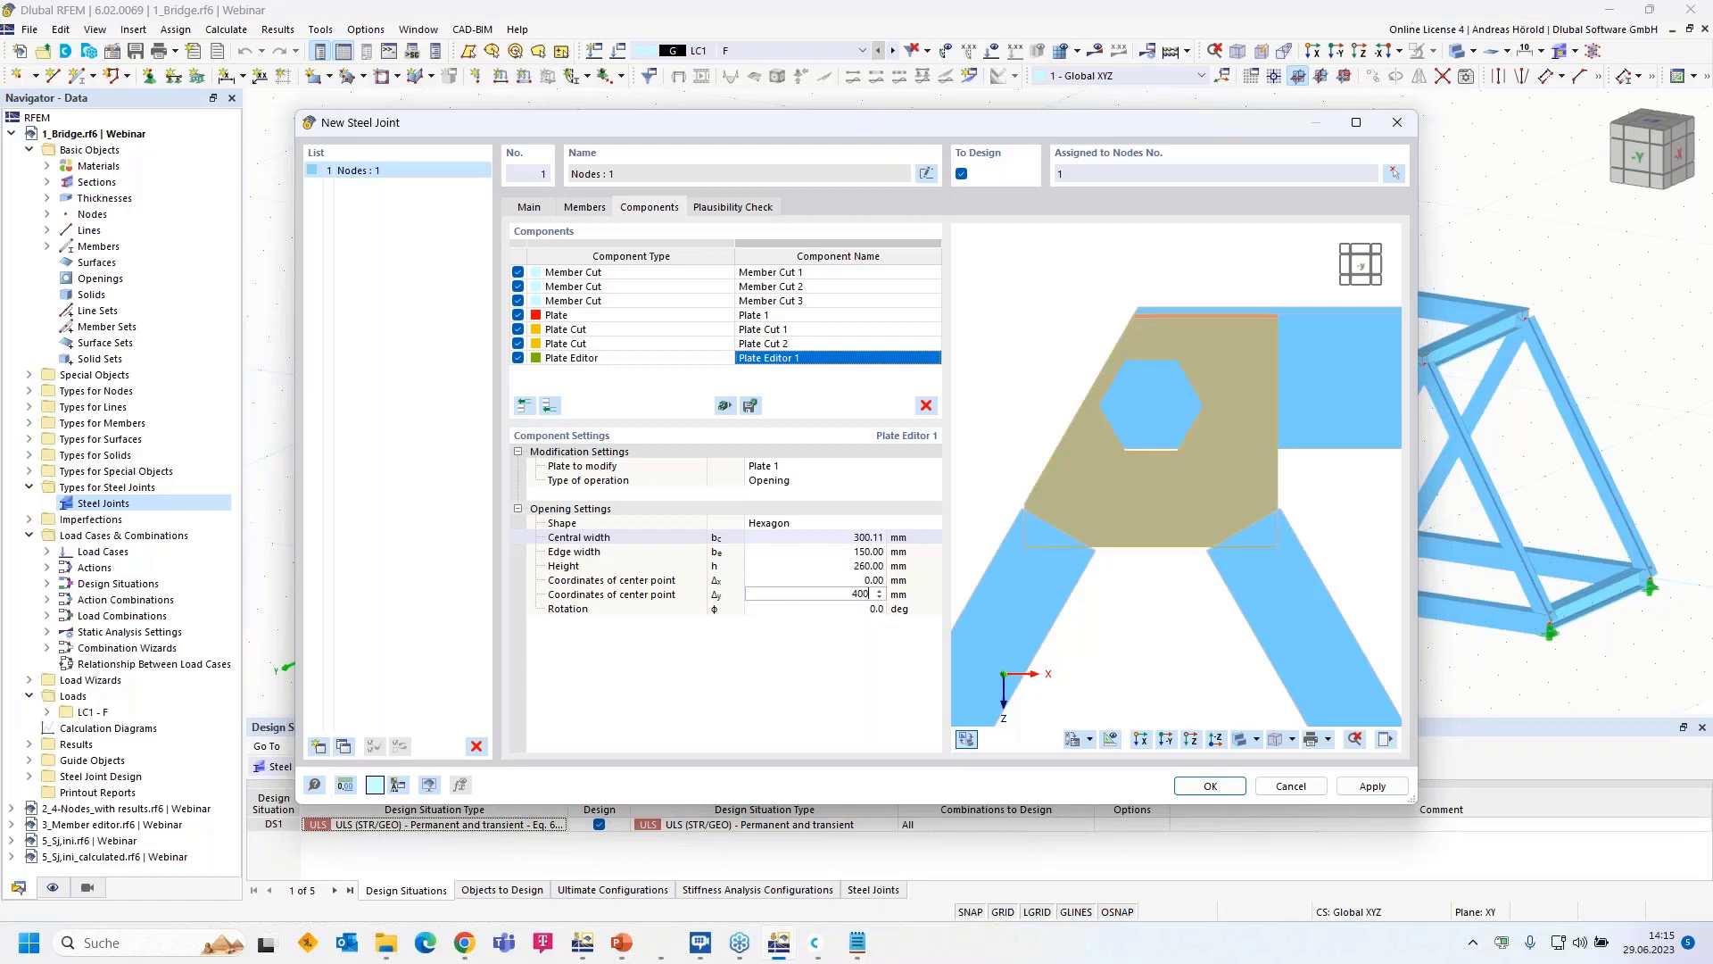
pyautogui.press('Tab')
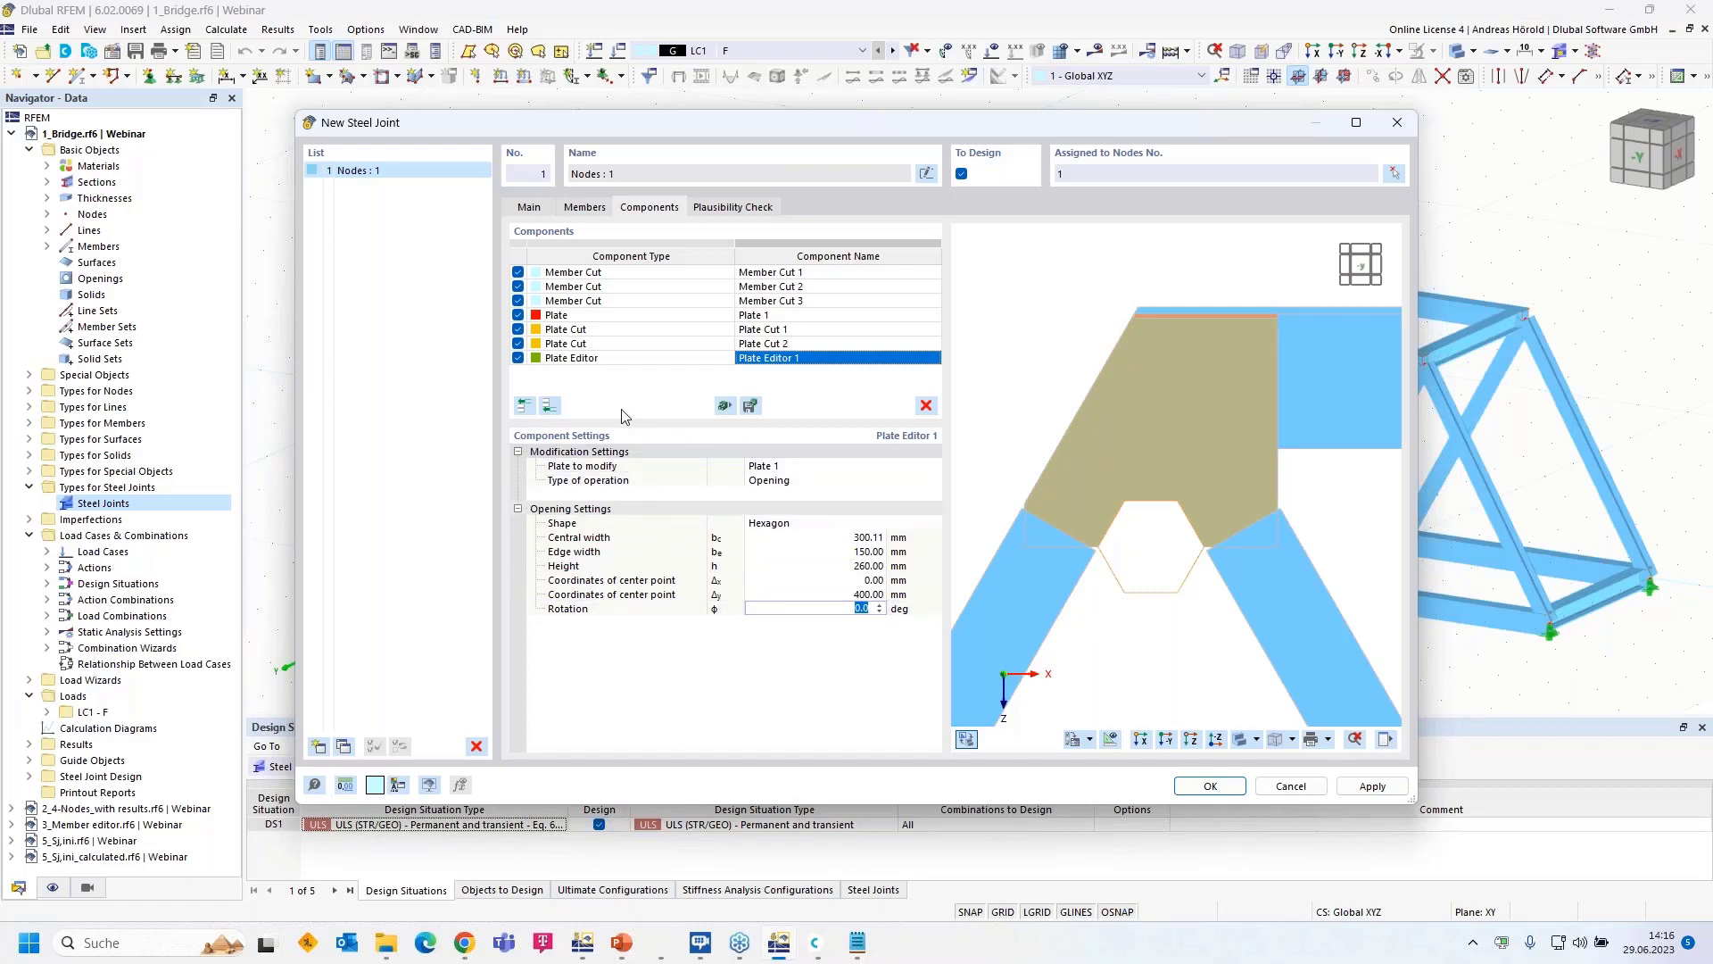
pyautogui.scroll(2, 1284, 541)
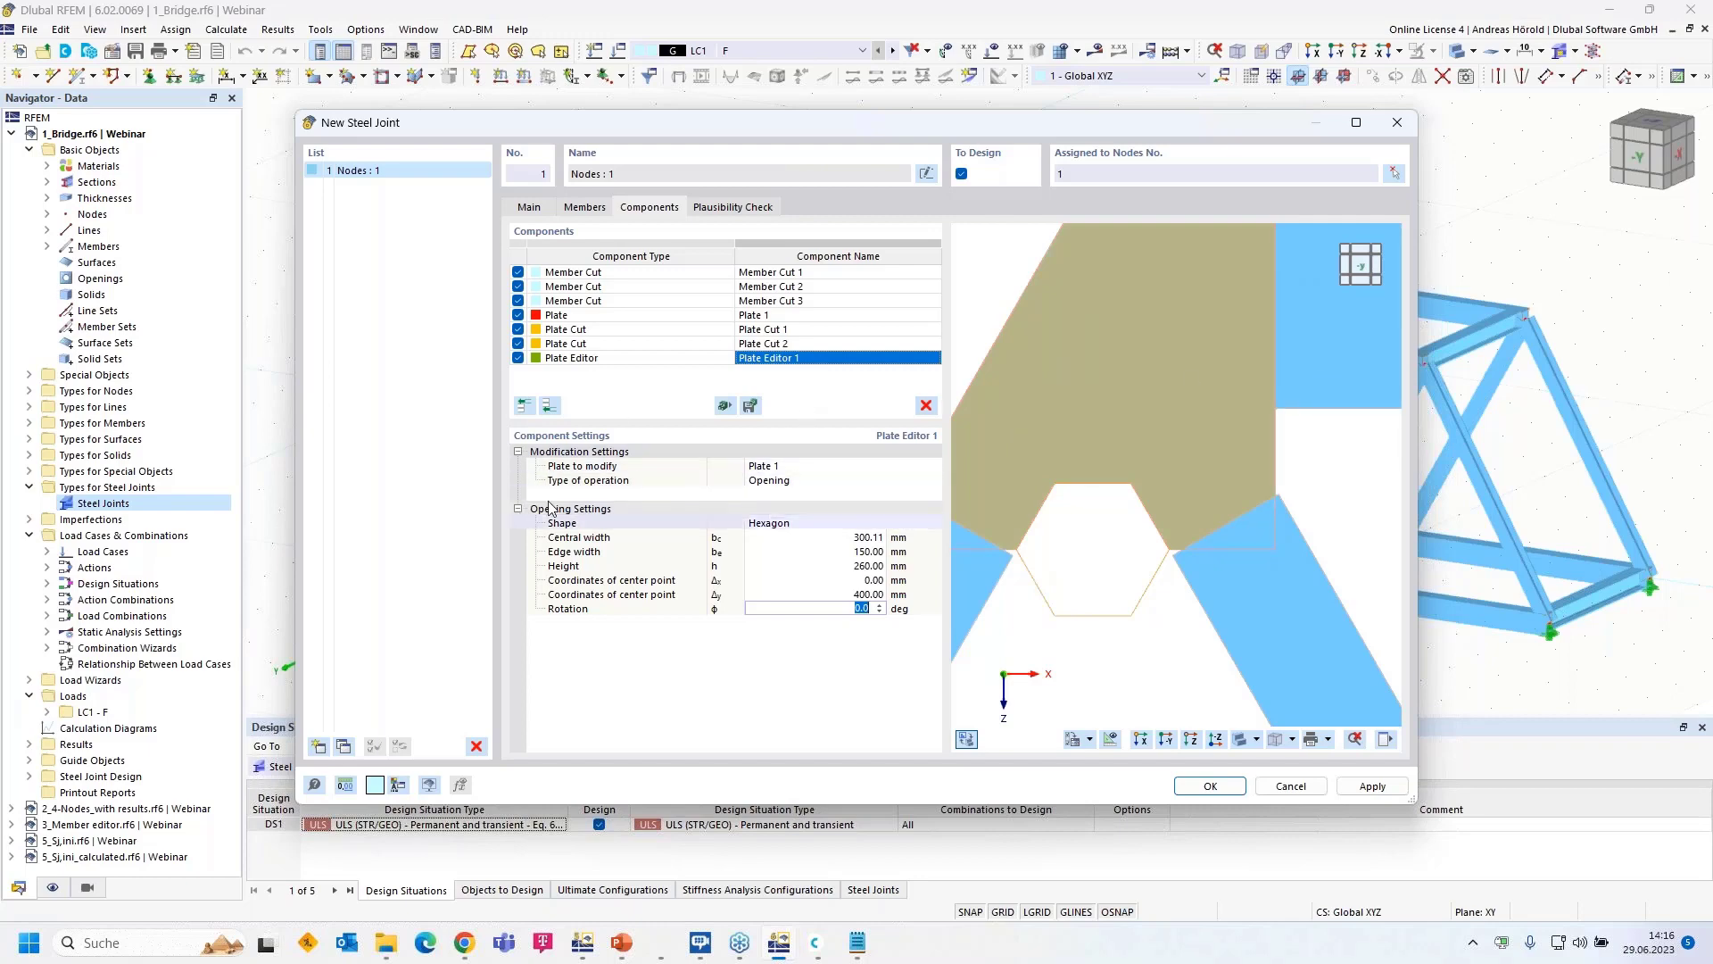
# - Add Plate Editor 2 with chamfer dimensions of 207.85 × 120 mm
pyautogui.click(547, 408)
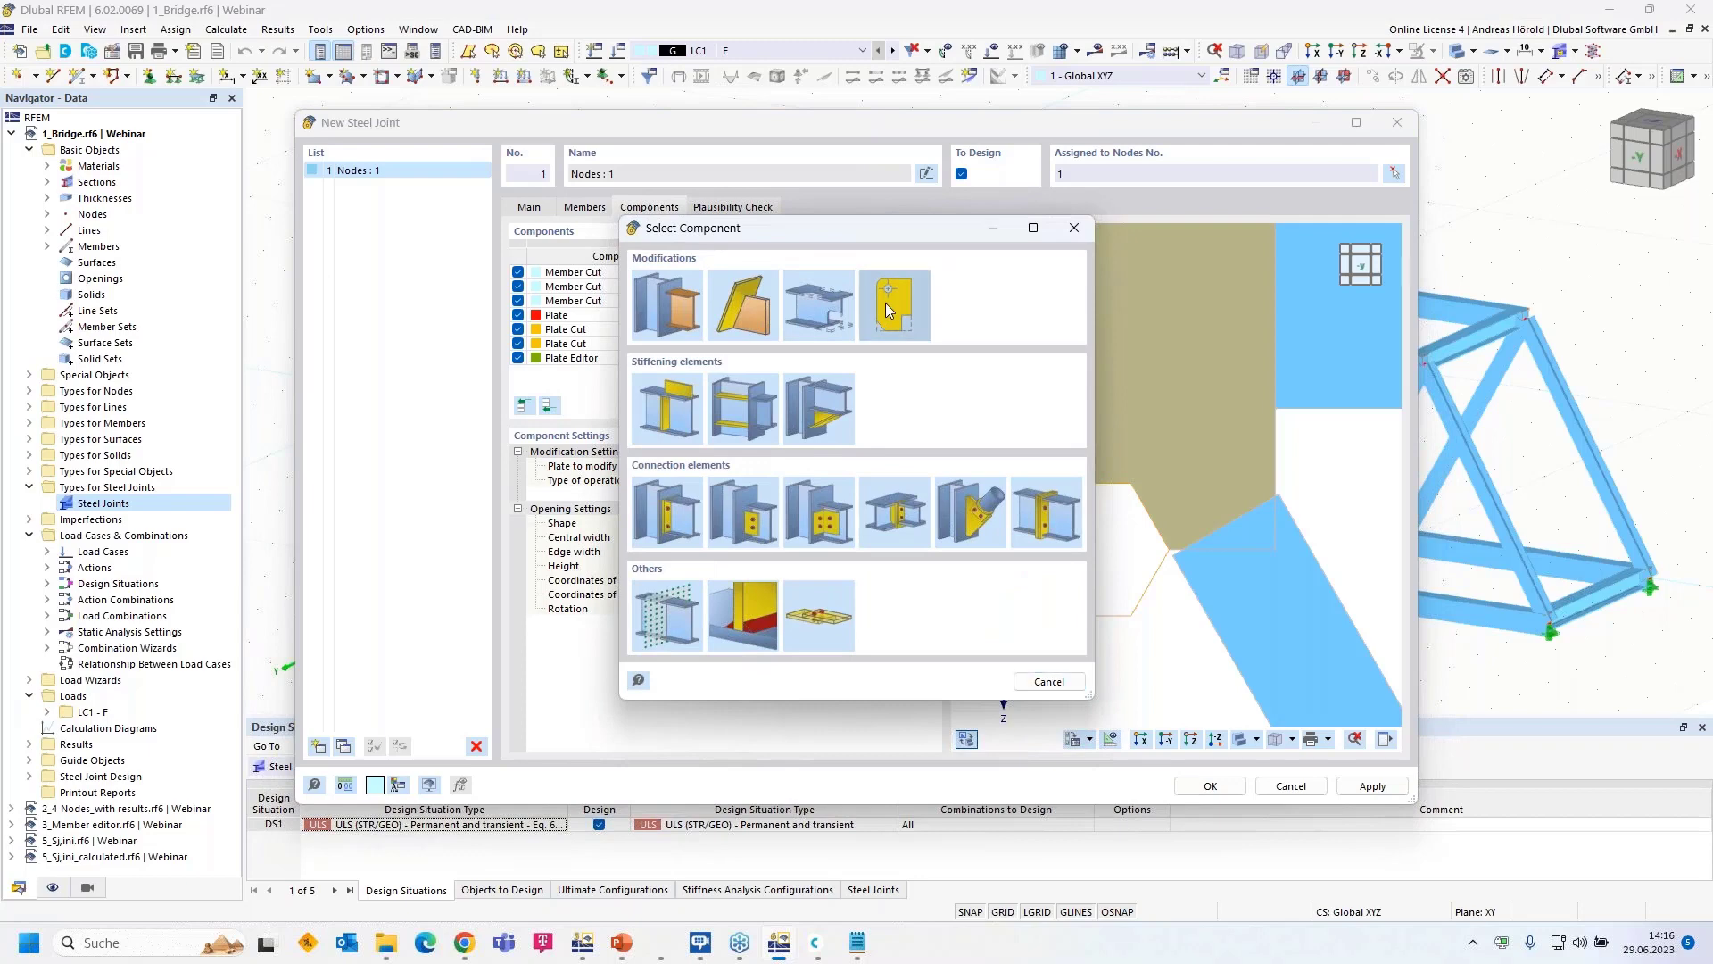
pyautogui.doubleClick(888, 308)
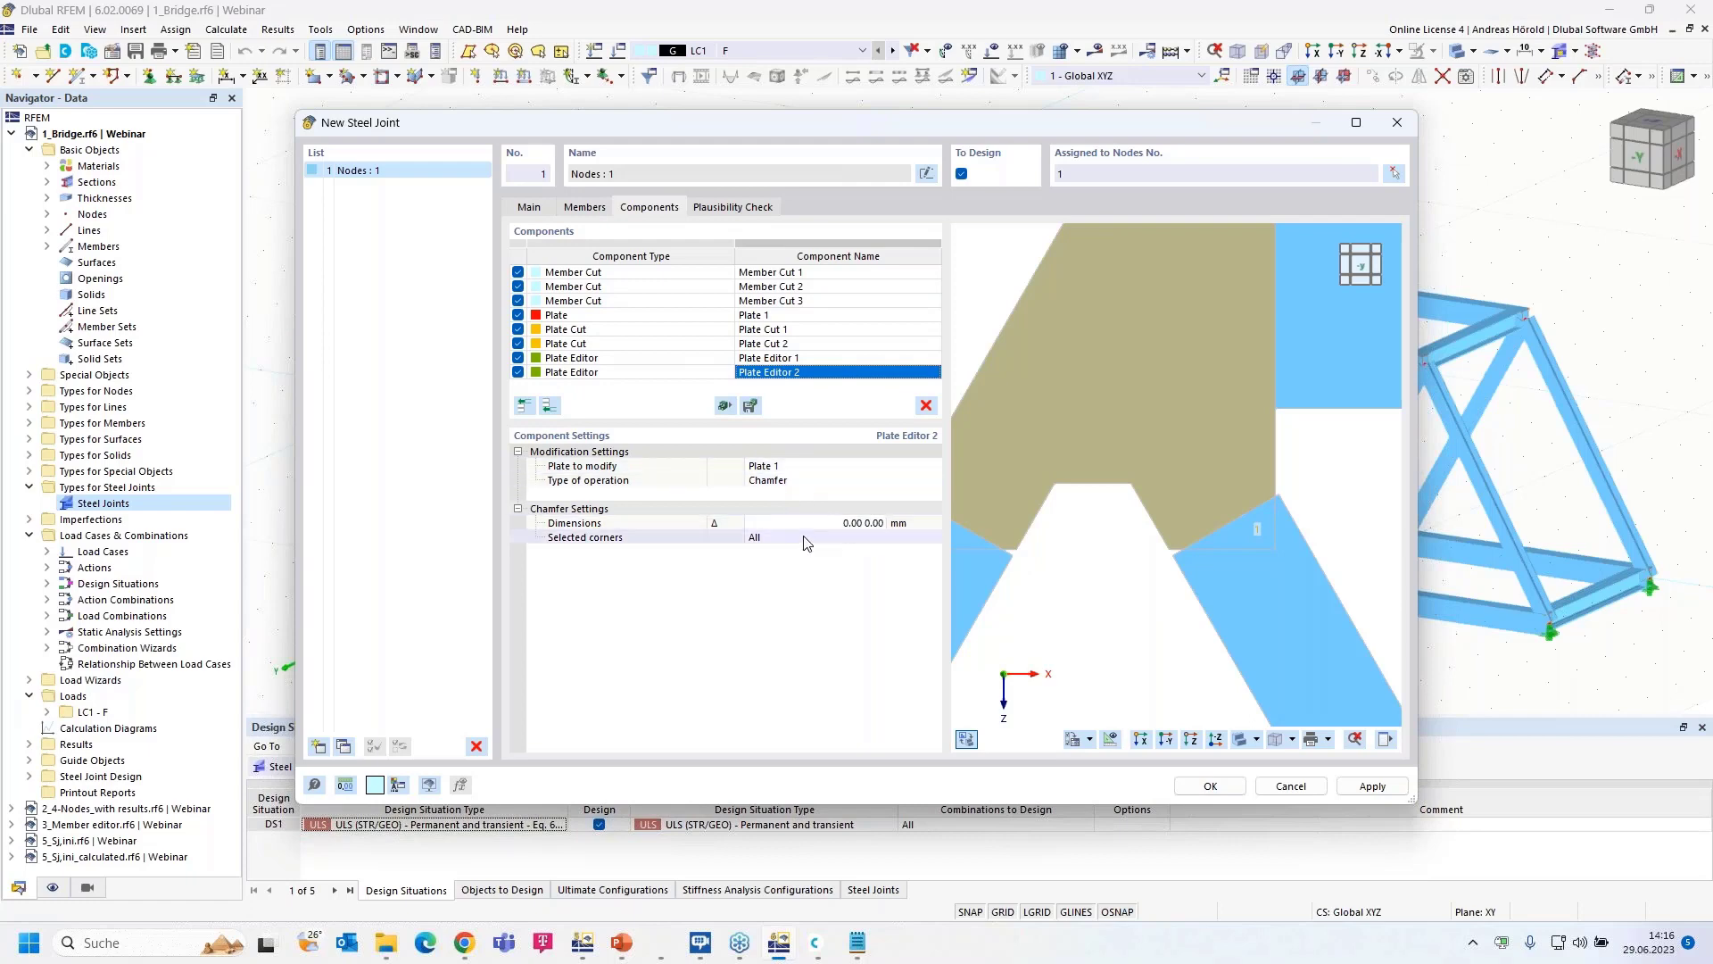
pyautogui.click(837, 525)
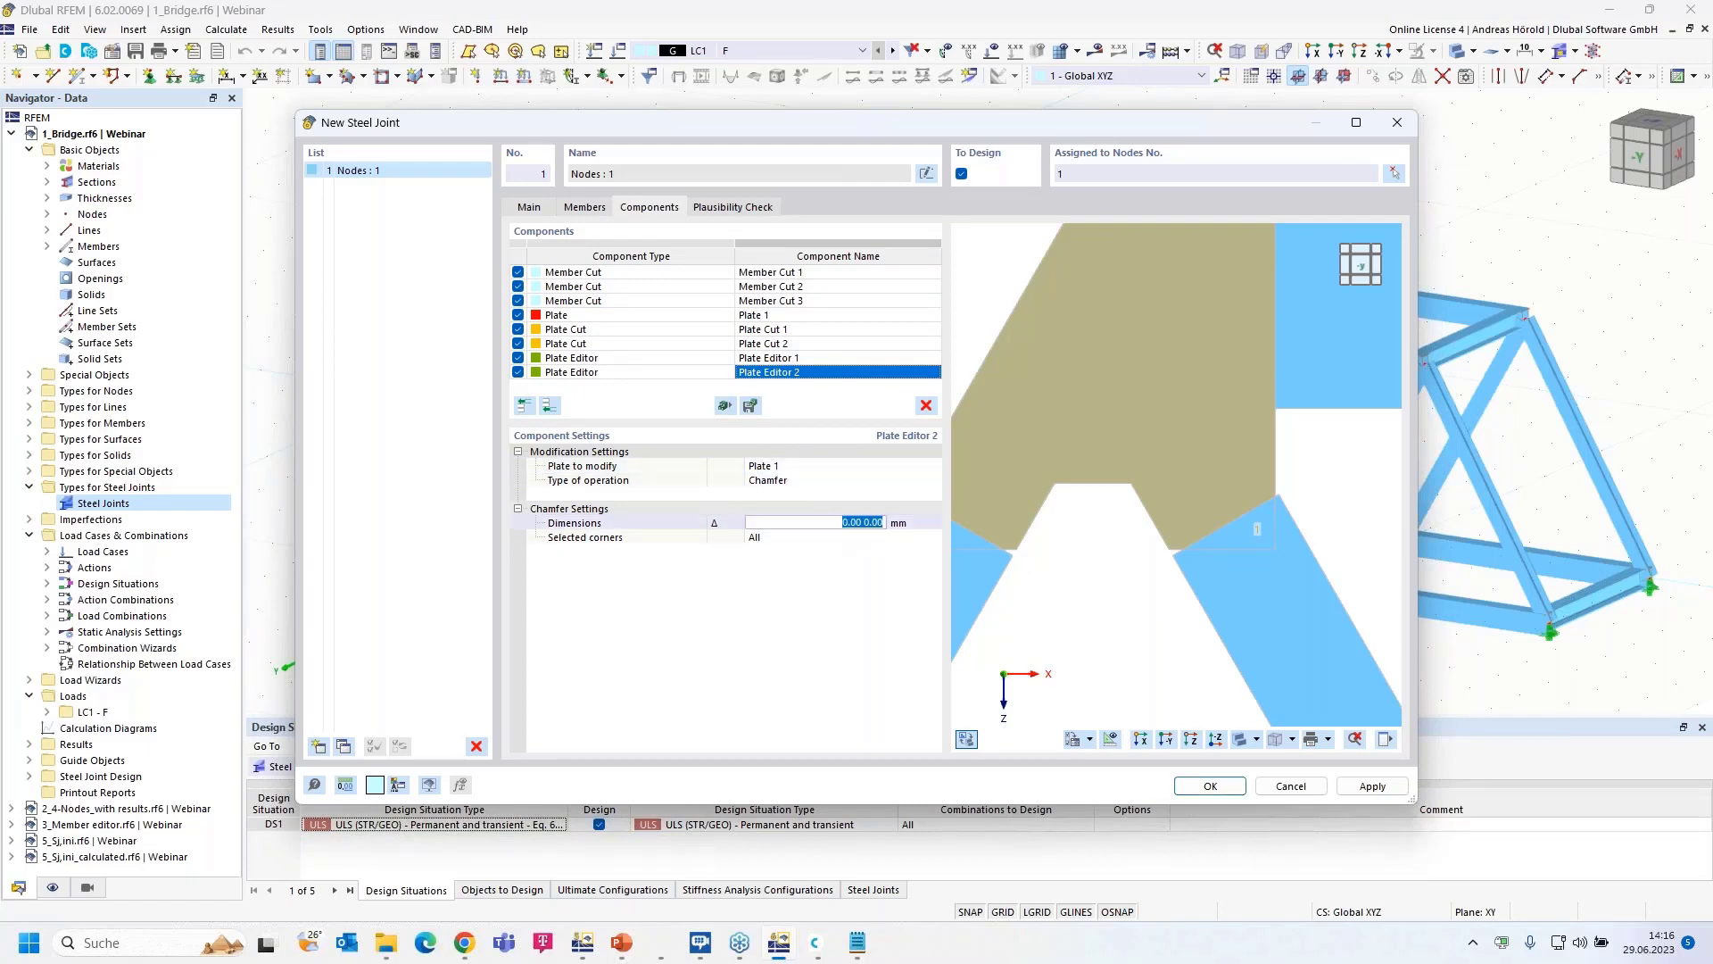
pyautogui.write('207,9')
pyautogui.press('BackSpace')
pyautogui.write('85 120')
pyautogui.press('Tab')
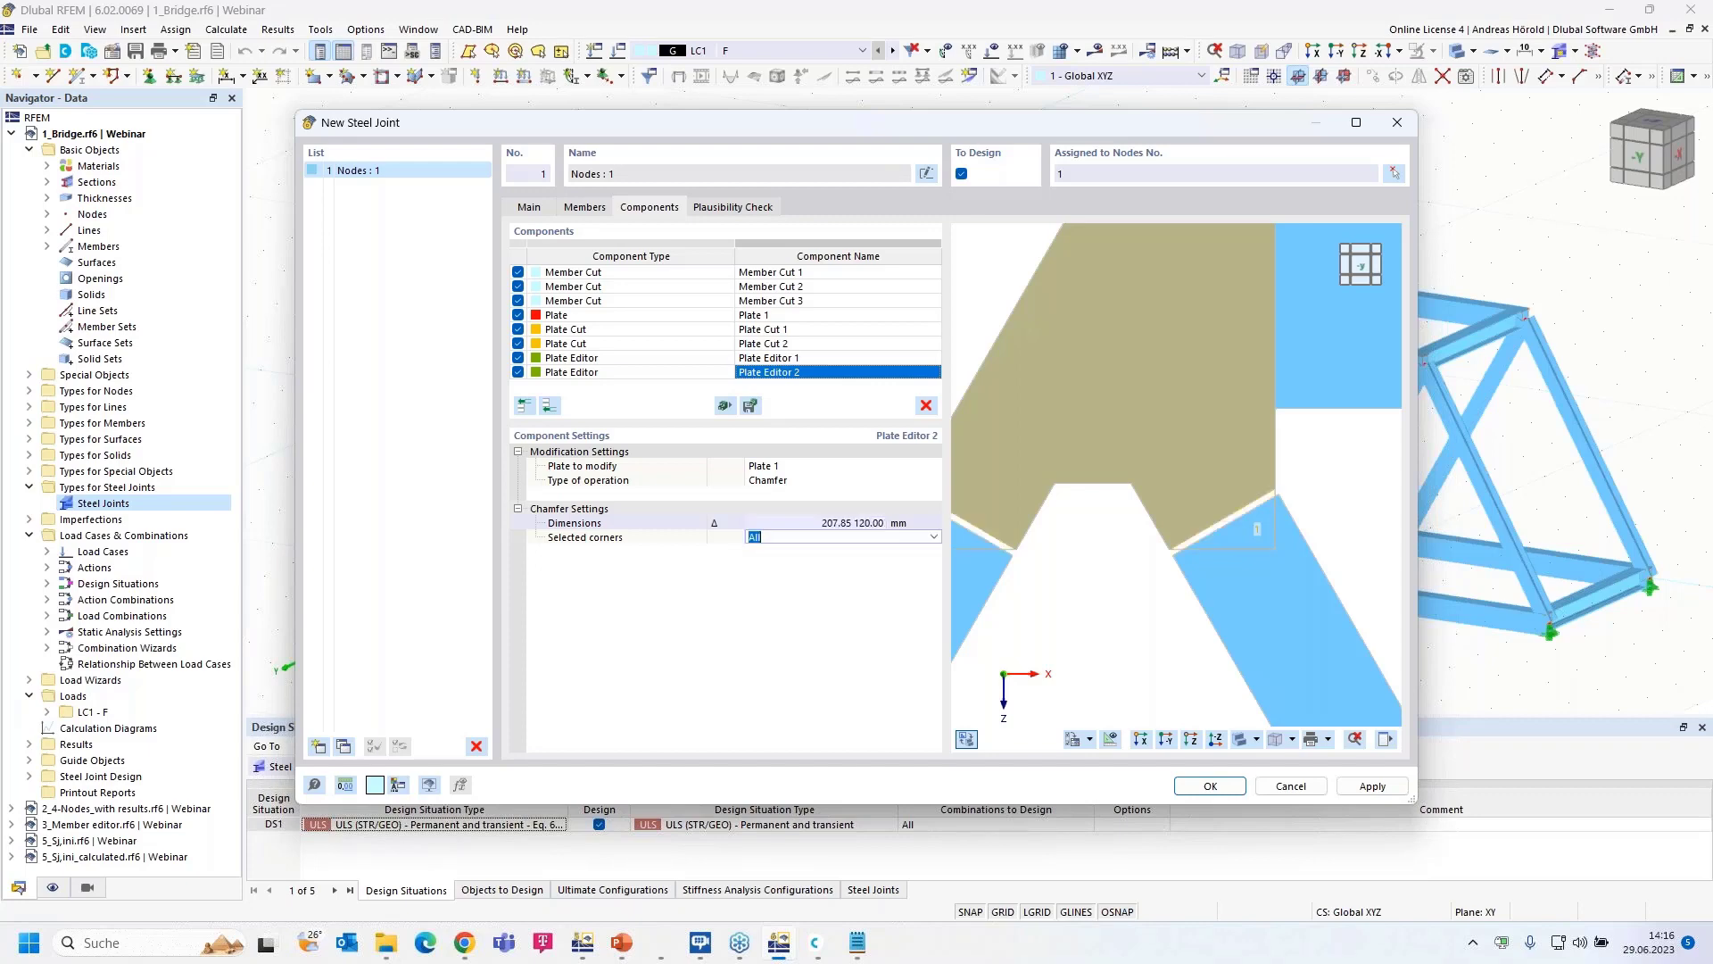
# - Limit the chamfer to Plate 1's corners 1 and 2
pyautogui.scroll(-2, 1262, 515)
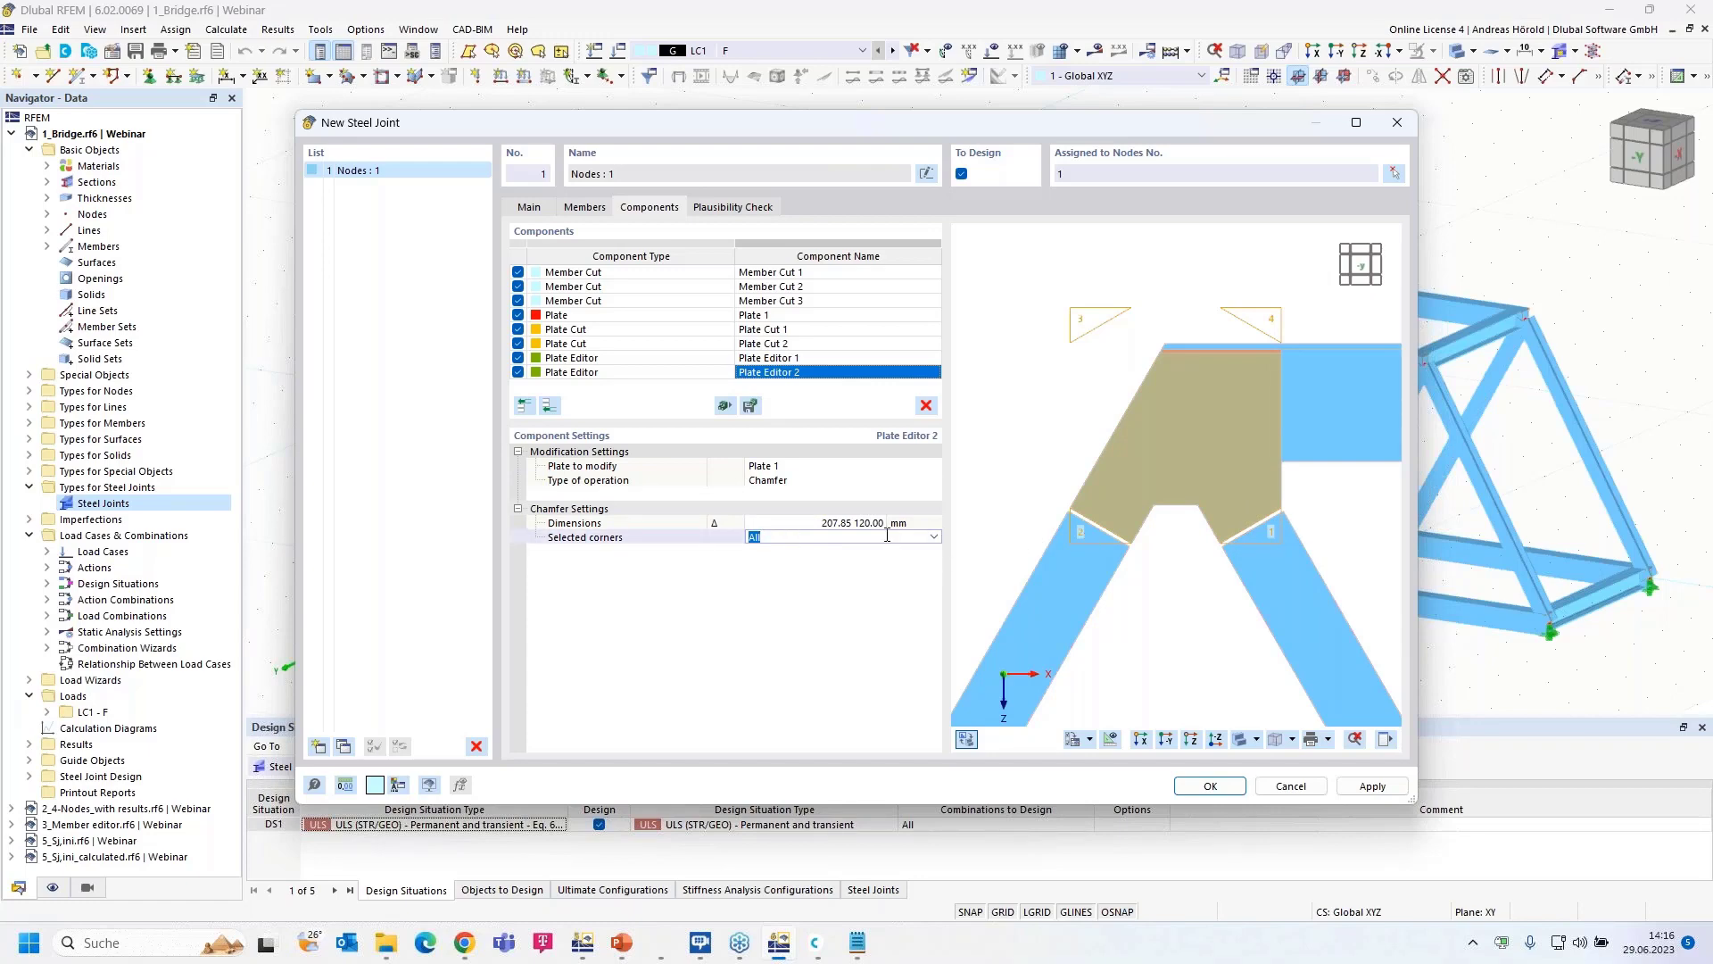
pyautogui.write('1, 2')
pyautogui.press('Return')
pyautogui.scroll(5, 1258, 550)
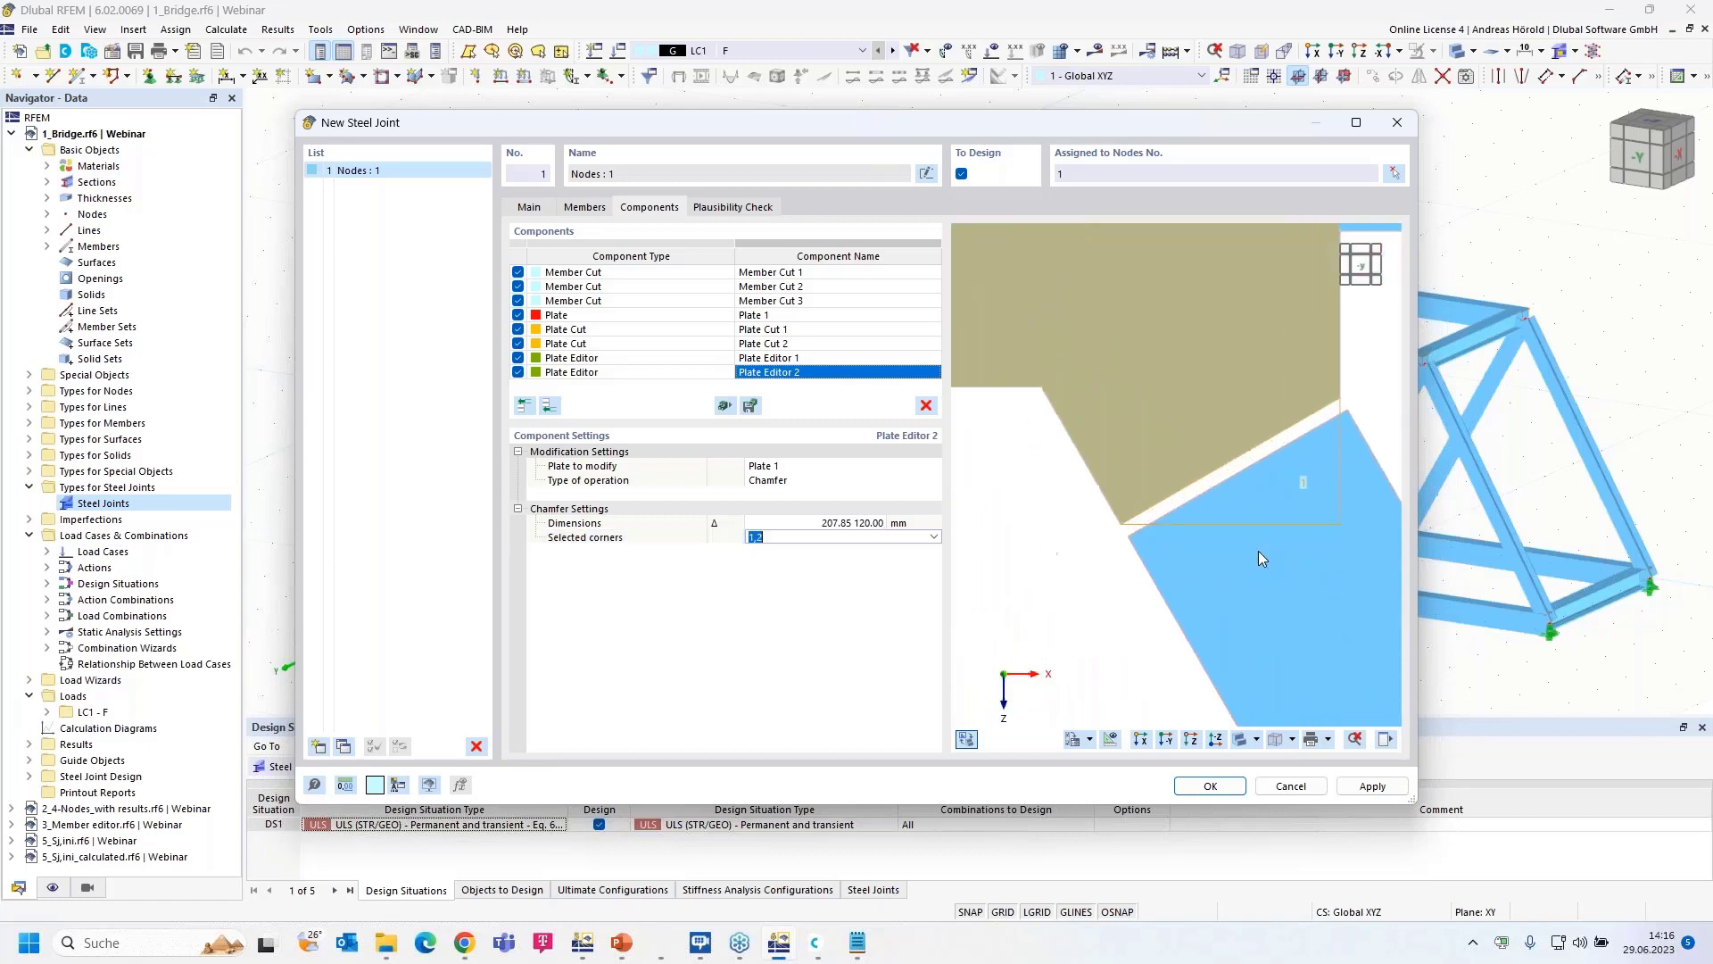
pyautogui.scroll(-3, 1155, 490)
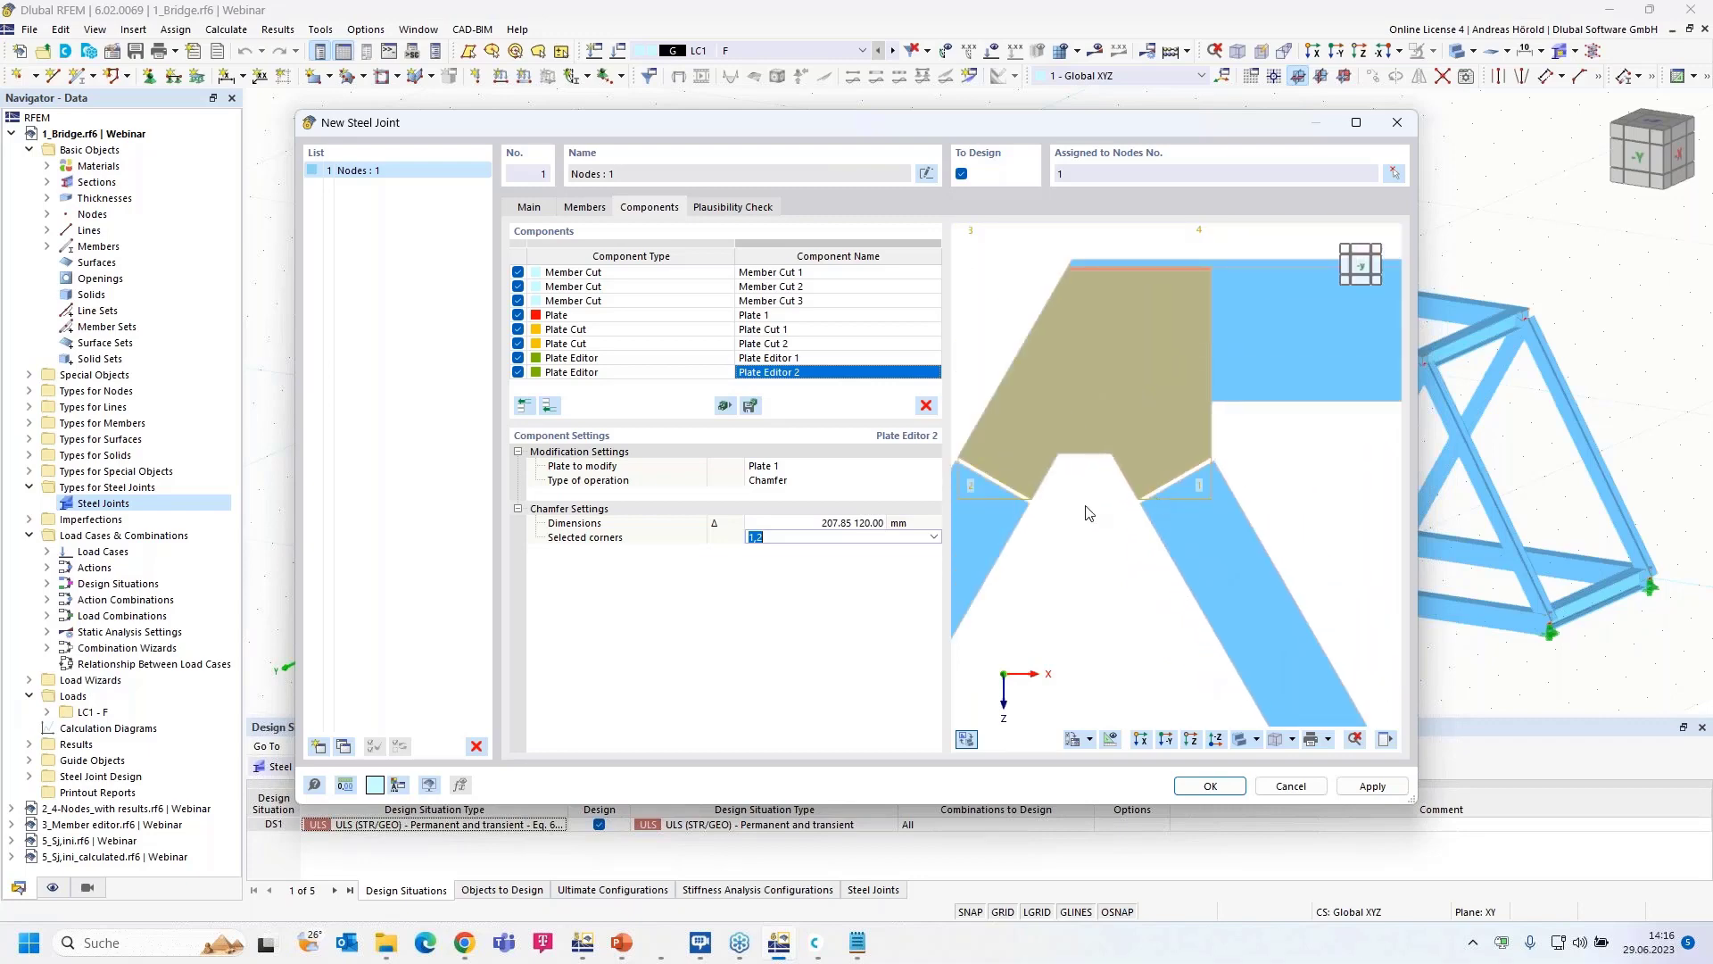
# - Orbit the preview into 3-D and show Plate 1's settings: 17 mm, 715.80 × 800 mm, on Hor | Web 2
pyautogui.moveTo(1319, 482); pyautogui.dragTo(1188, 506, button='middle')
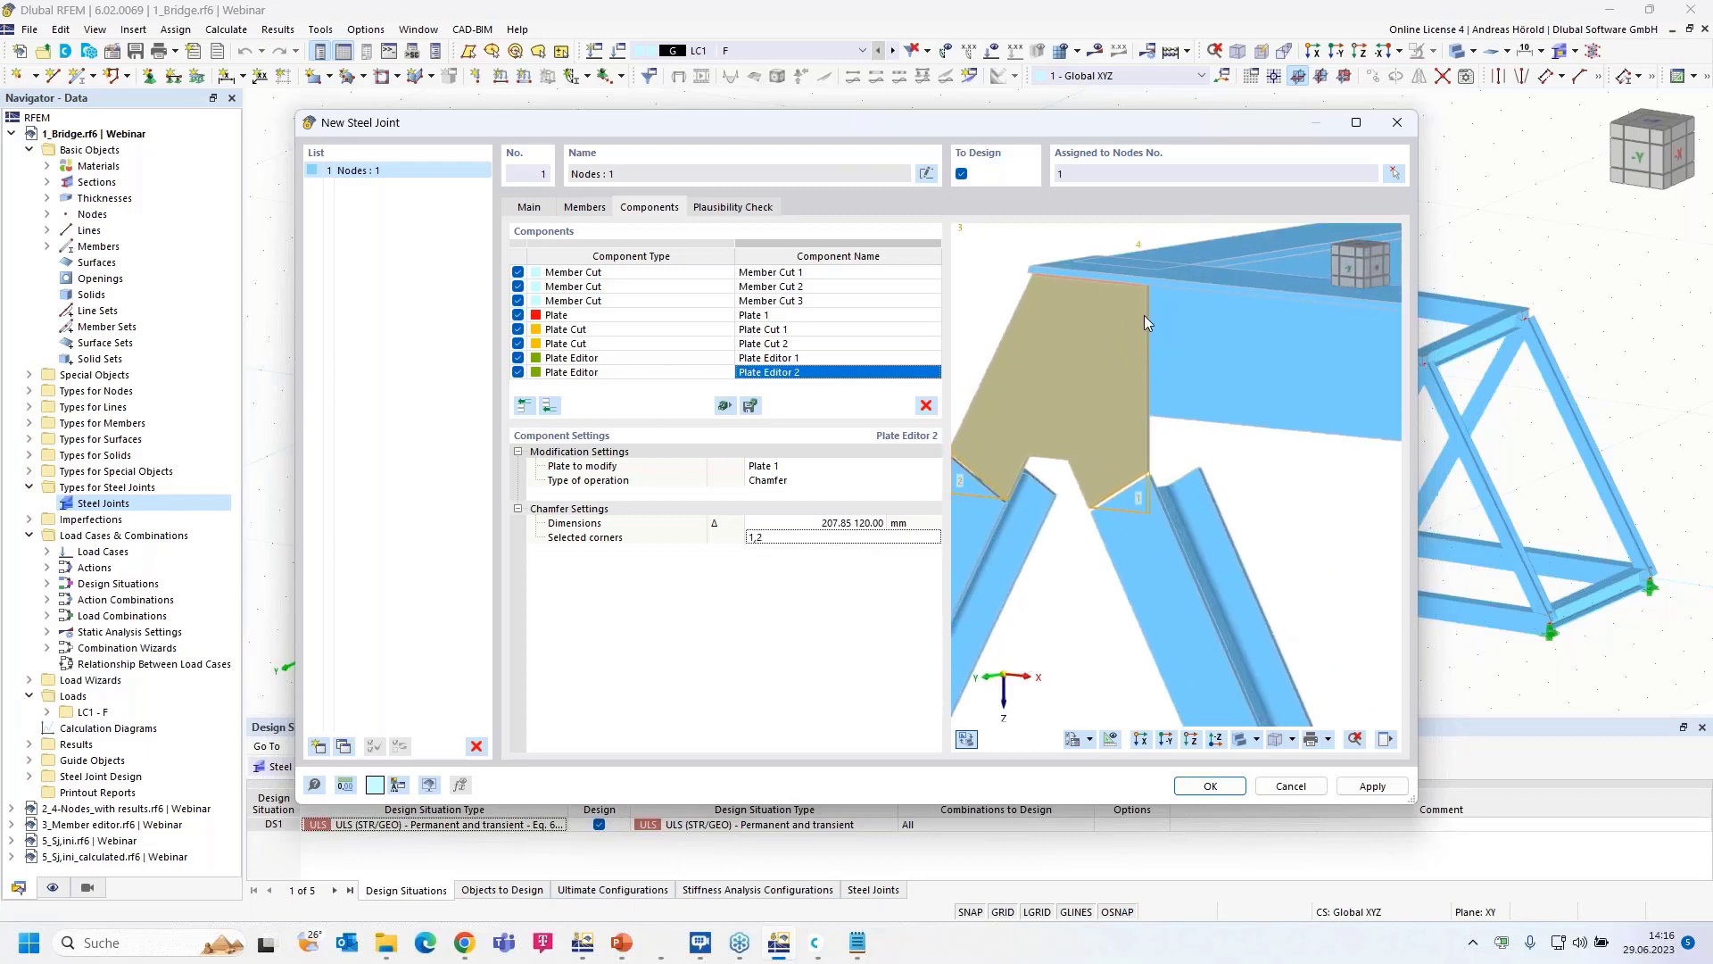
pyautogui.moveTo(1269, 495); pyautogui.dragTo(1342, 532, button='middle')
pyautogui.scroll(1, 1313, 538)
pyautogui.keyDown('ctrl'); pyautogui.moveTo(1126, 642); pyautogui.dragTo(1334, 597, button='middle'); pyautogui.keyUp('ctrl')
pyautogui.scroll(-2, 1259, 607)
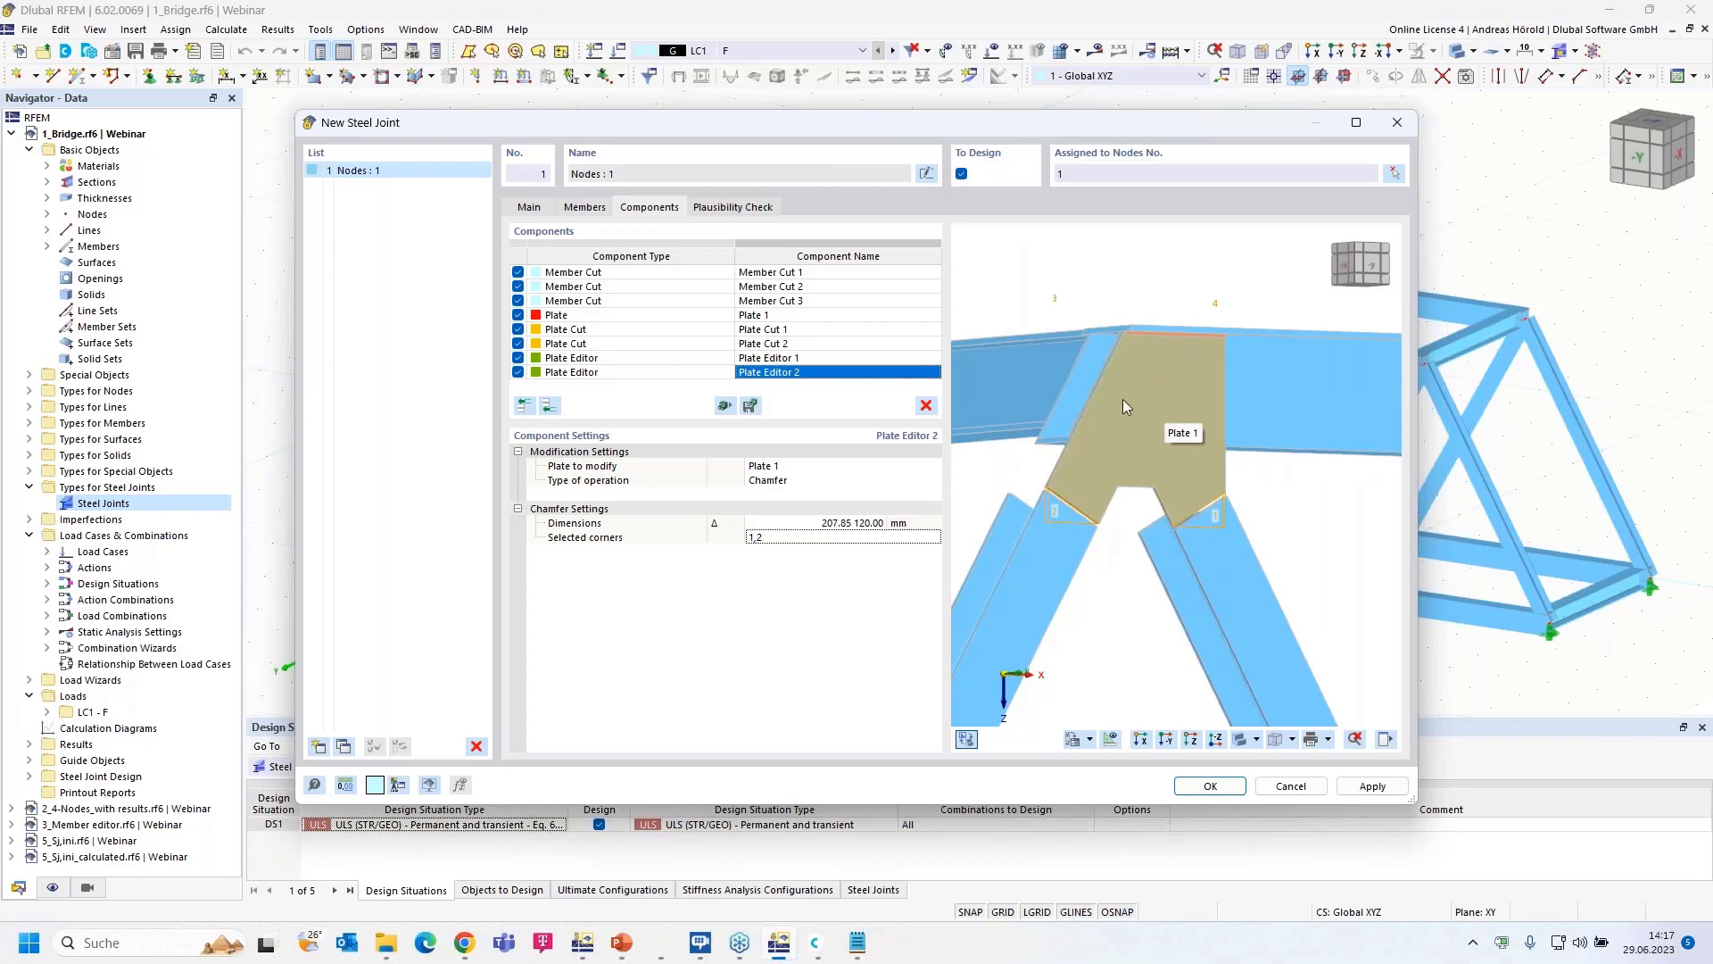
pyautogui.click(581, 317)
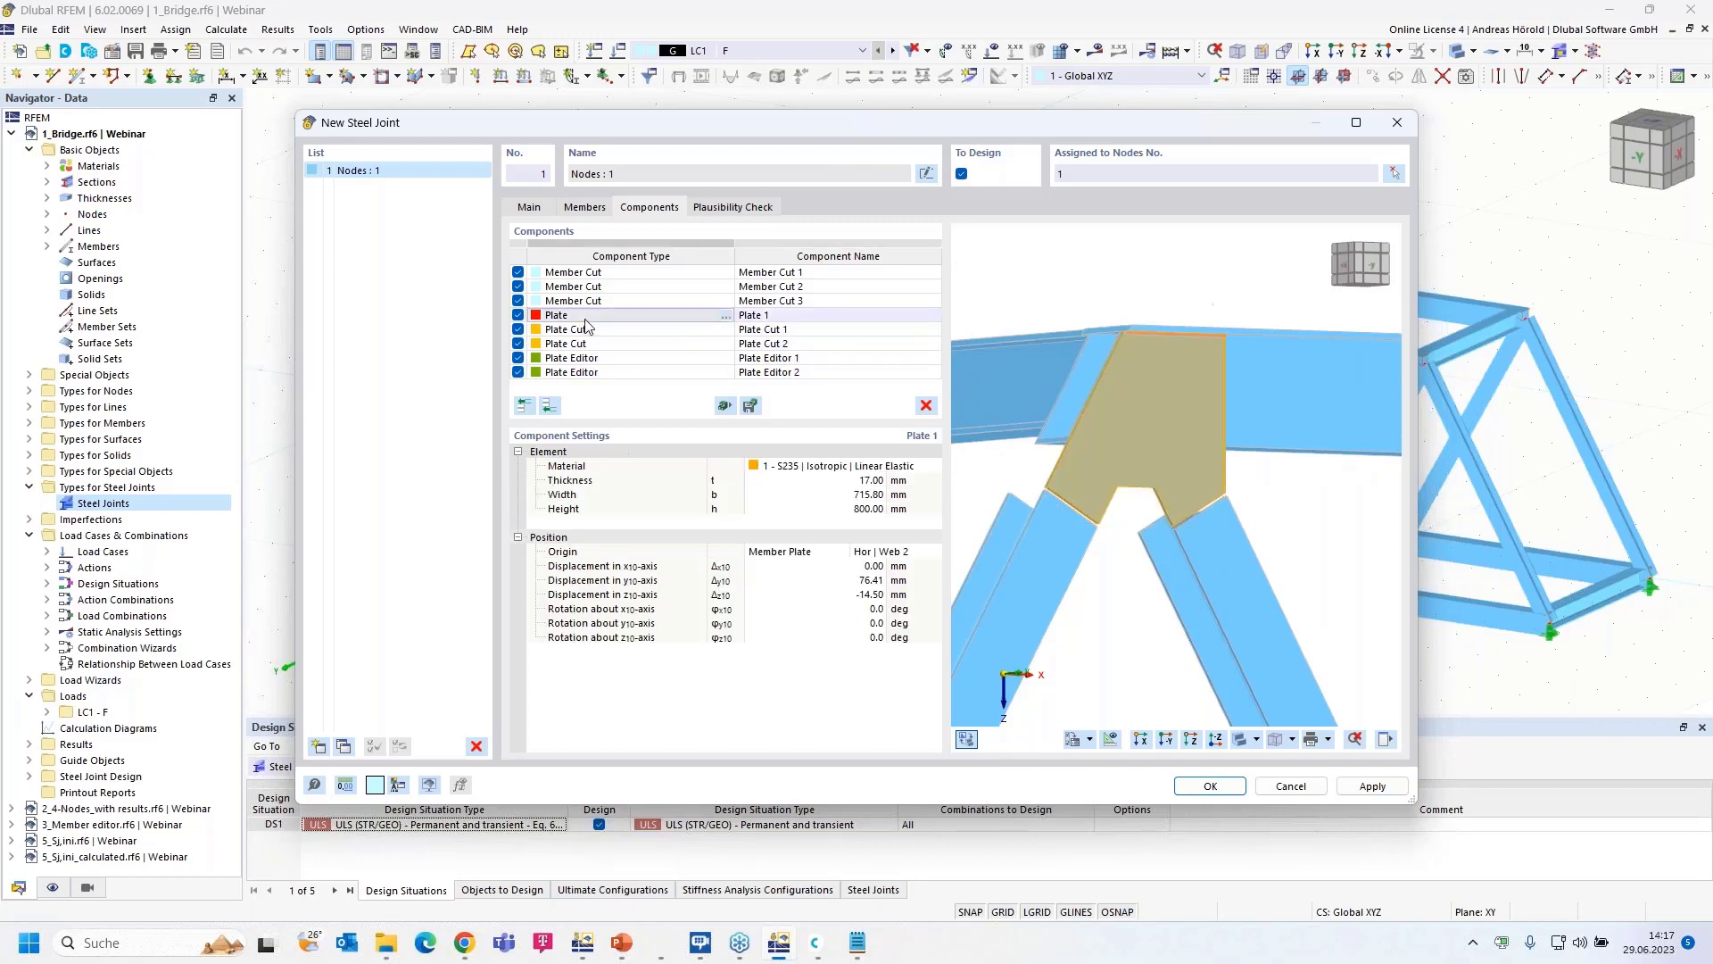
# - Copy the plate with its cuts and editors to the end of the component list, creating Plate 2
pyautogui.keyDown('shift'); pyautogui.click(627, 373); pyautogui.keyUp('shift')
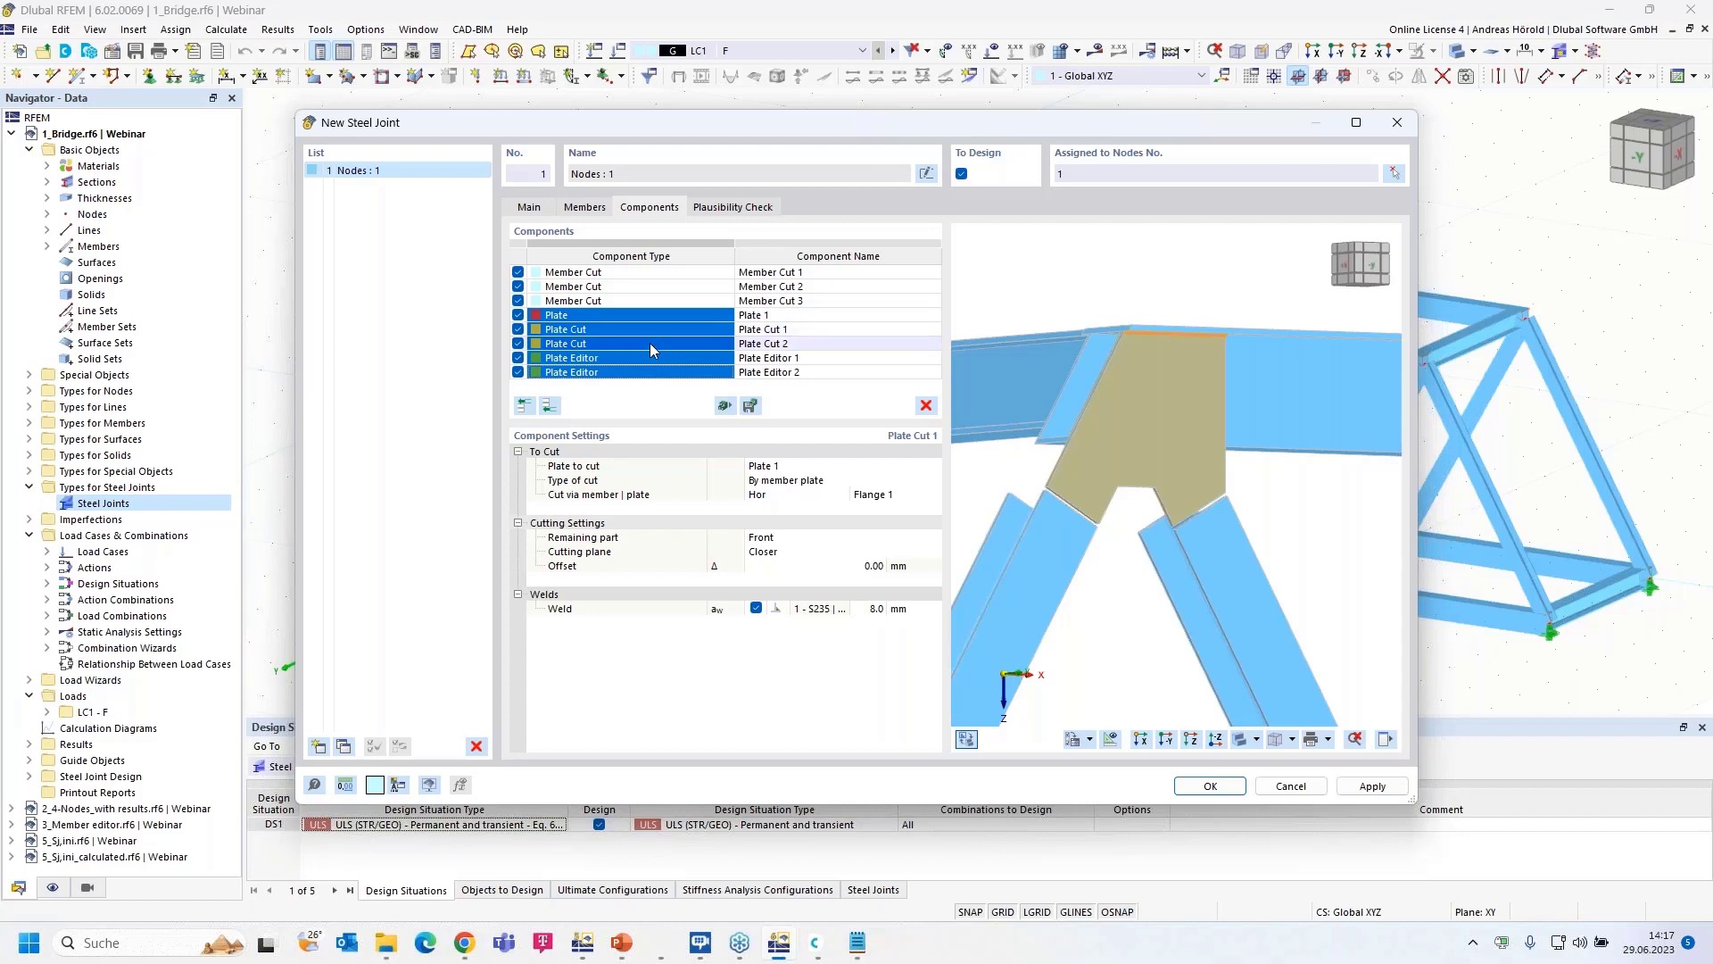
pyautogui.rightClick(655, 340)
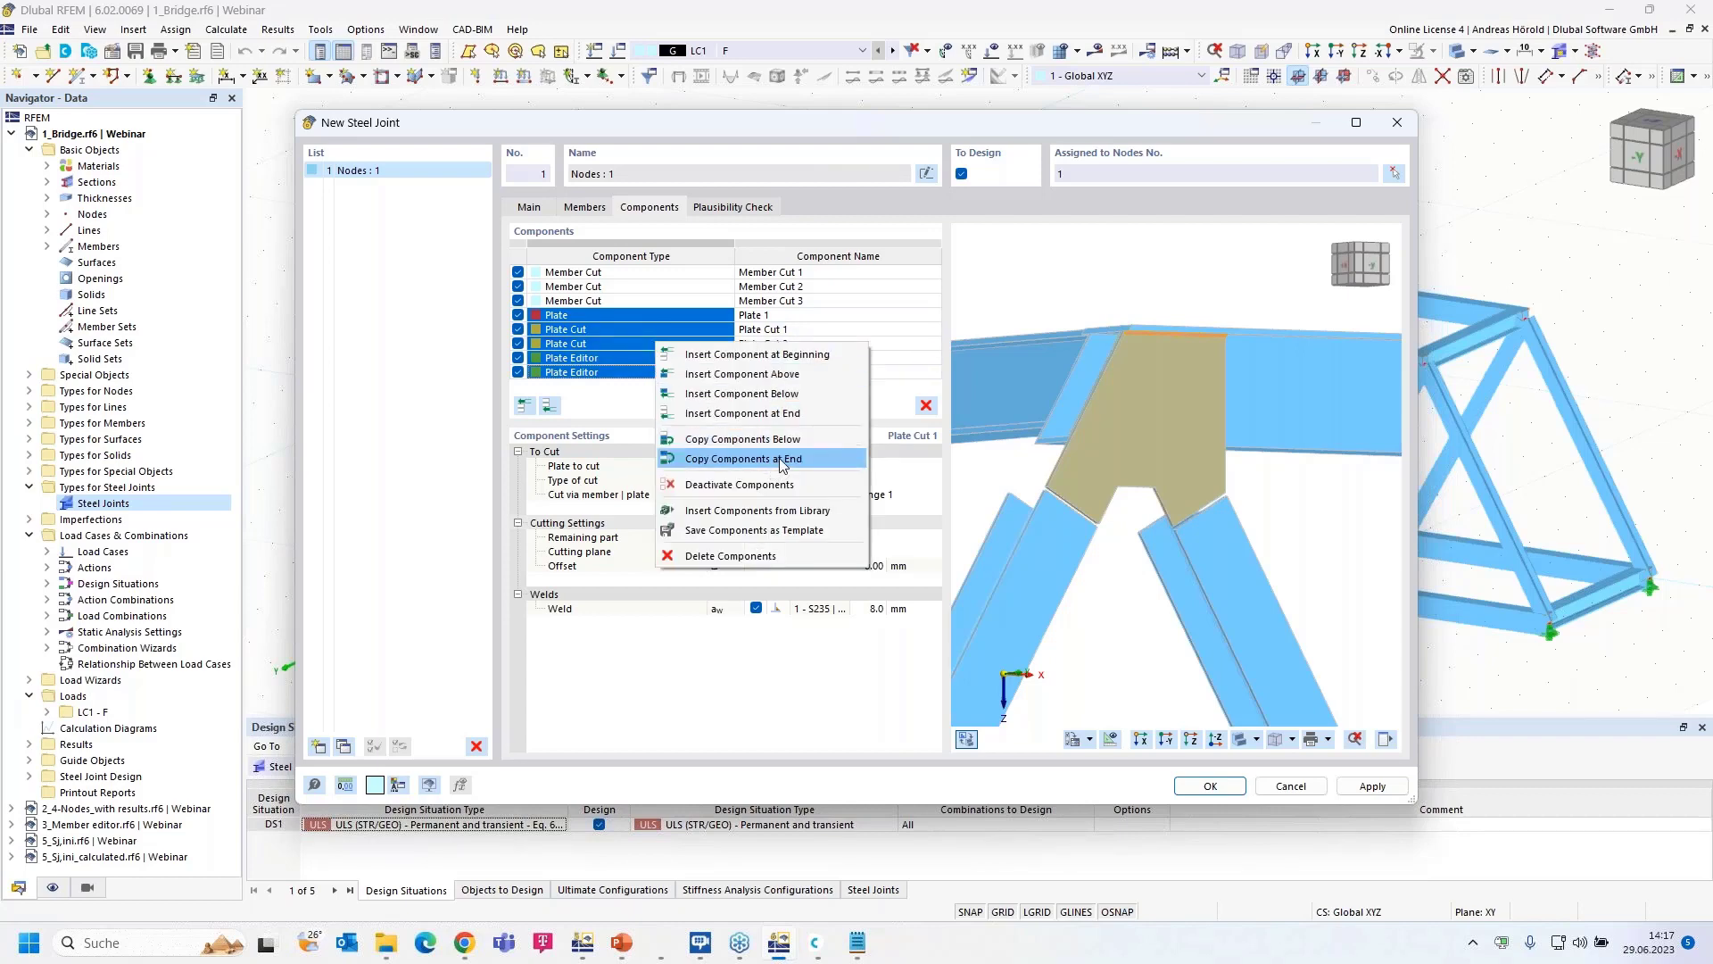
pyautogui.click(781, 459)
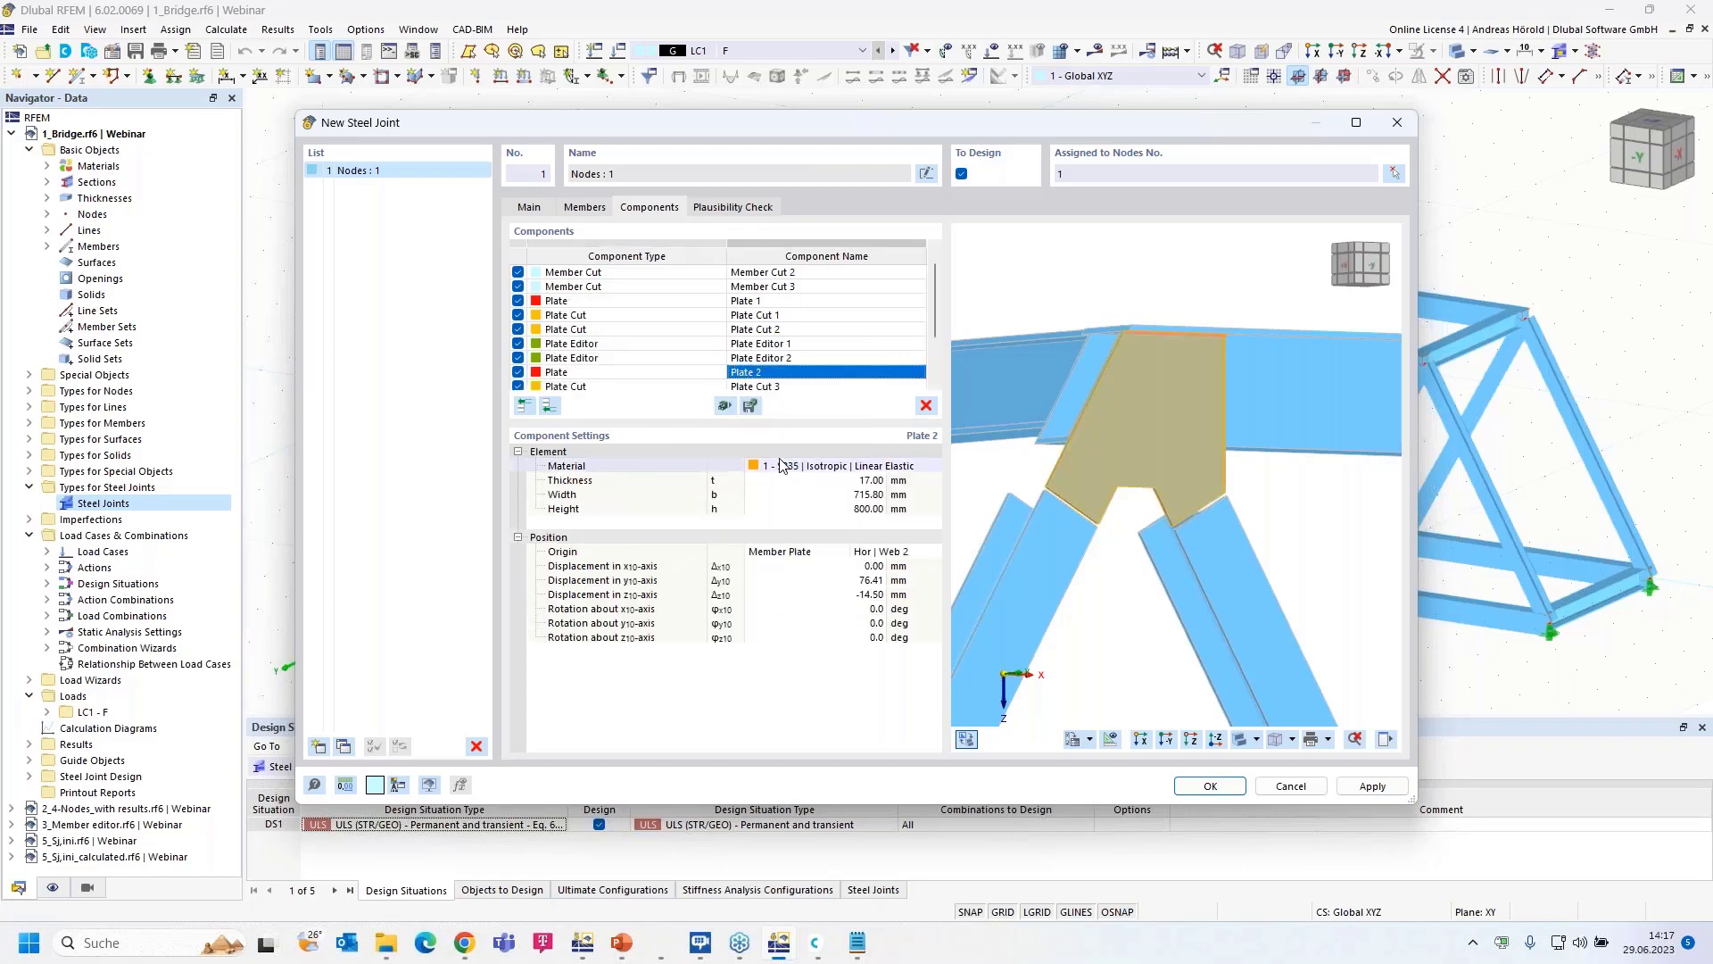
pyautogui.doubleClick(781, 374)
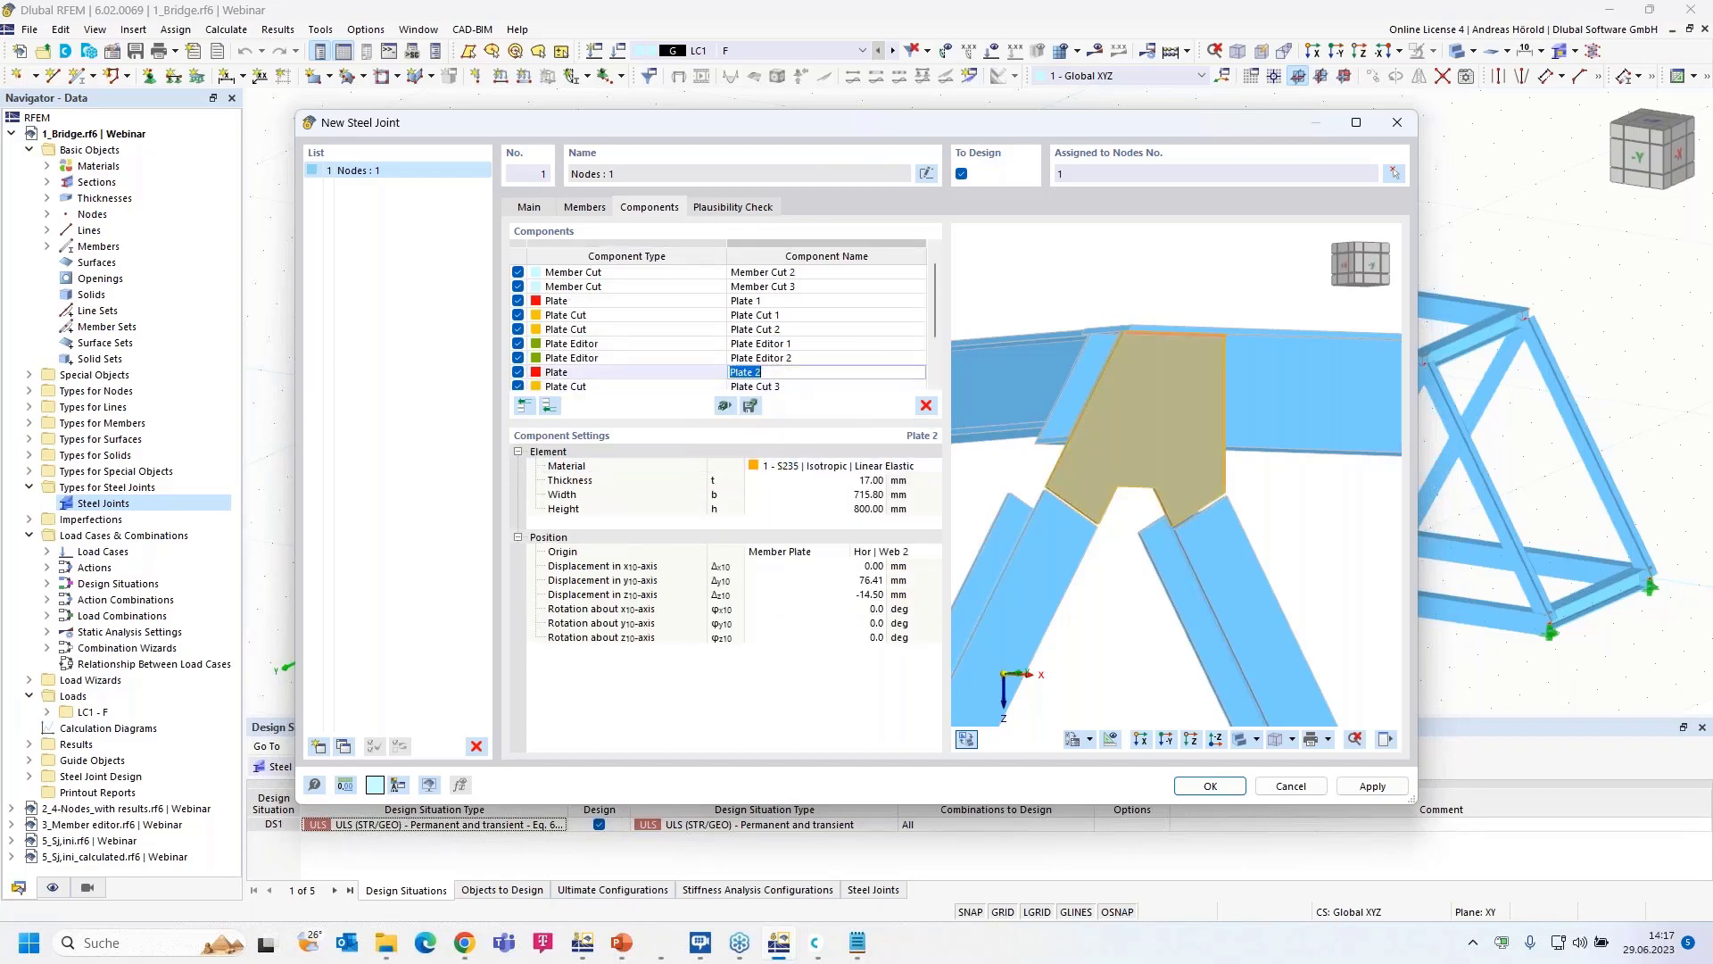
pyautogui.click(675, 376)
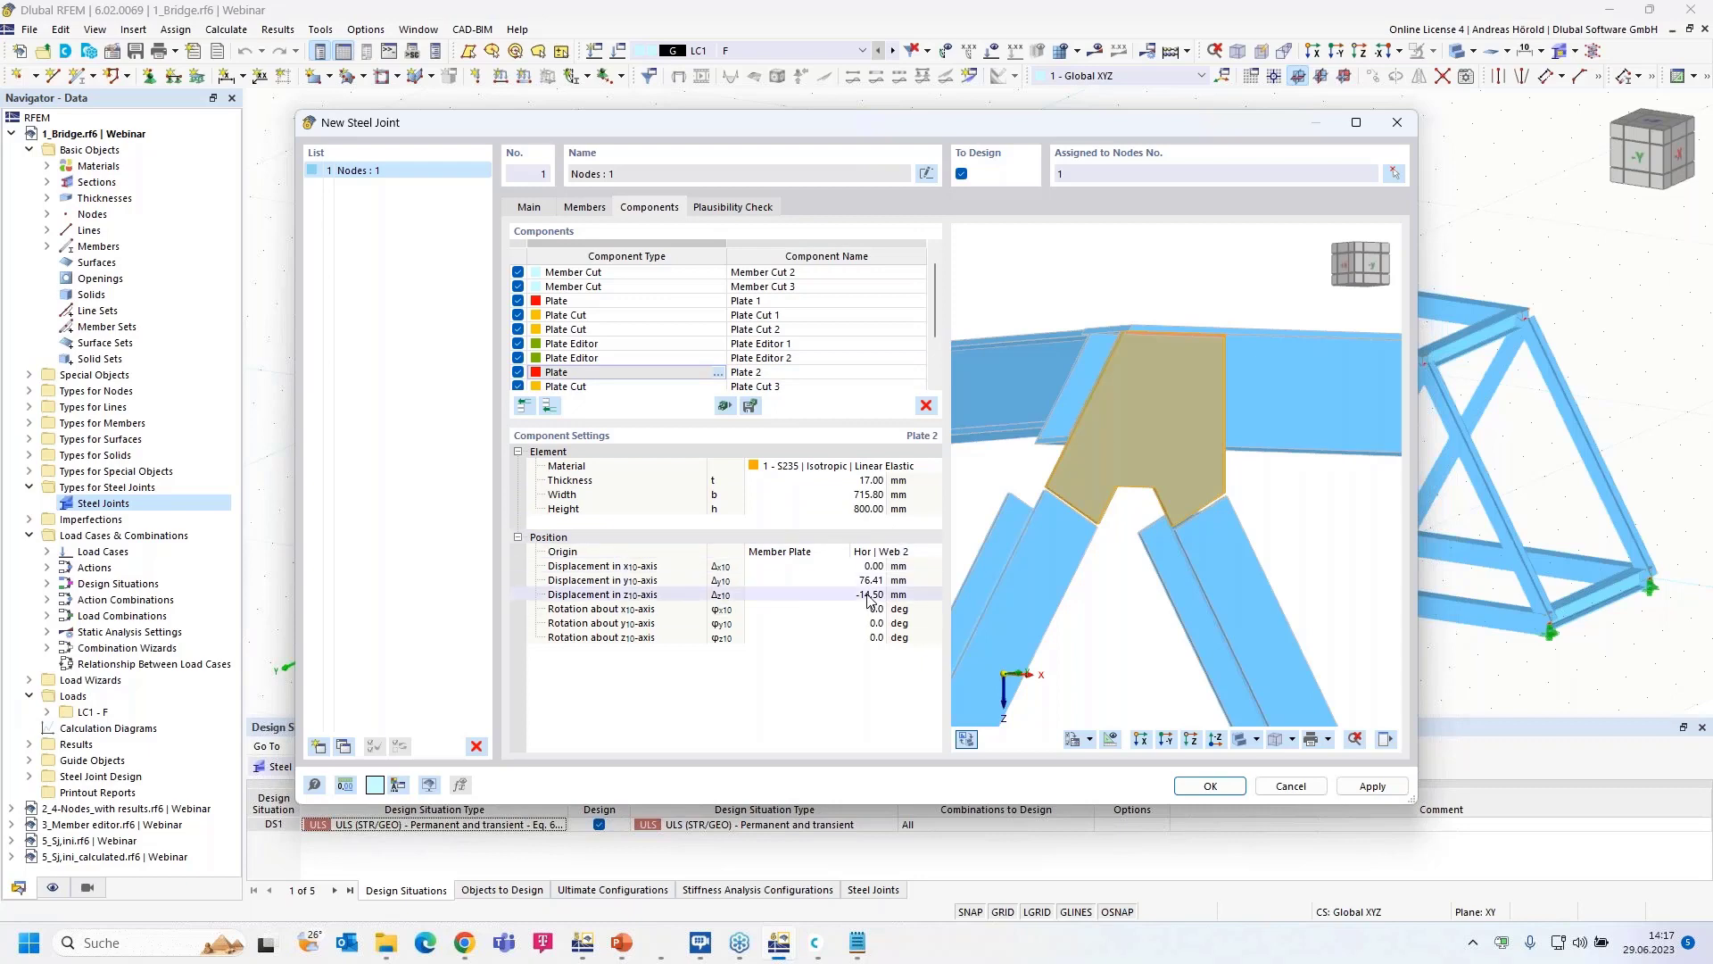
# - Set Plate 2's z displacement to 14.50 mm and its origin to Hor | Web 1
pyautogui.click(1141, 740)
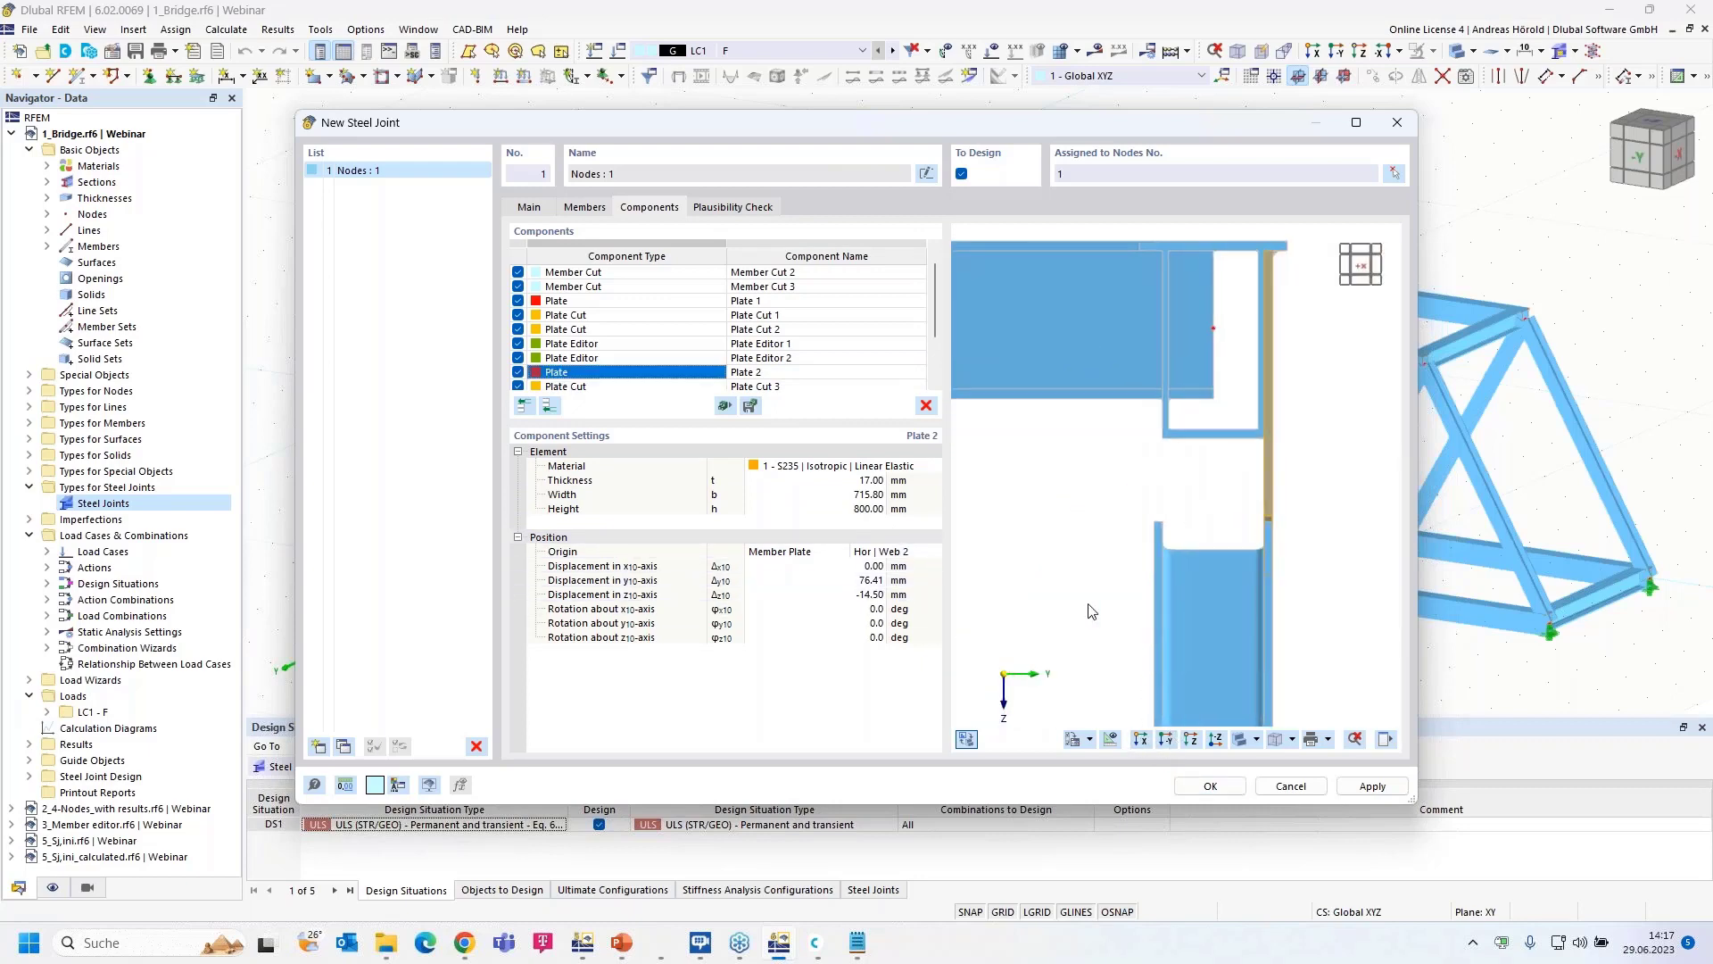
pyautogui.click(861, 596)
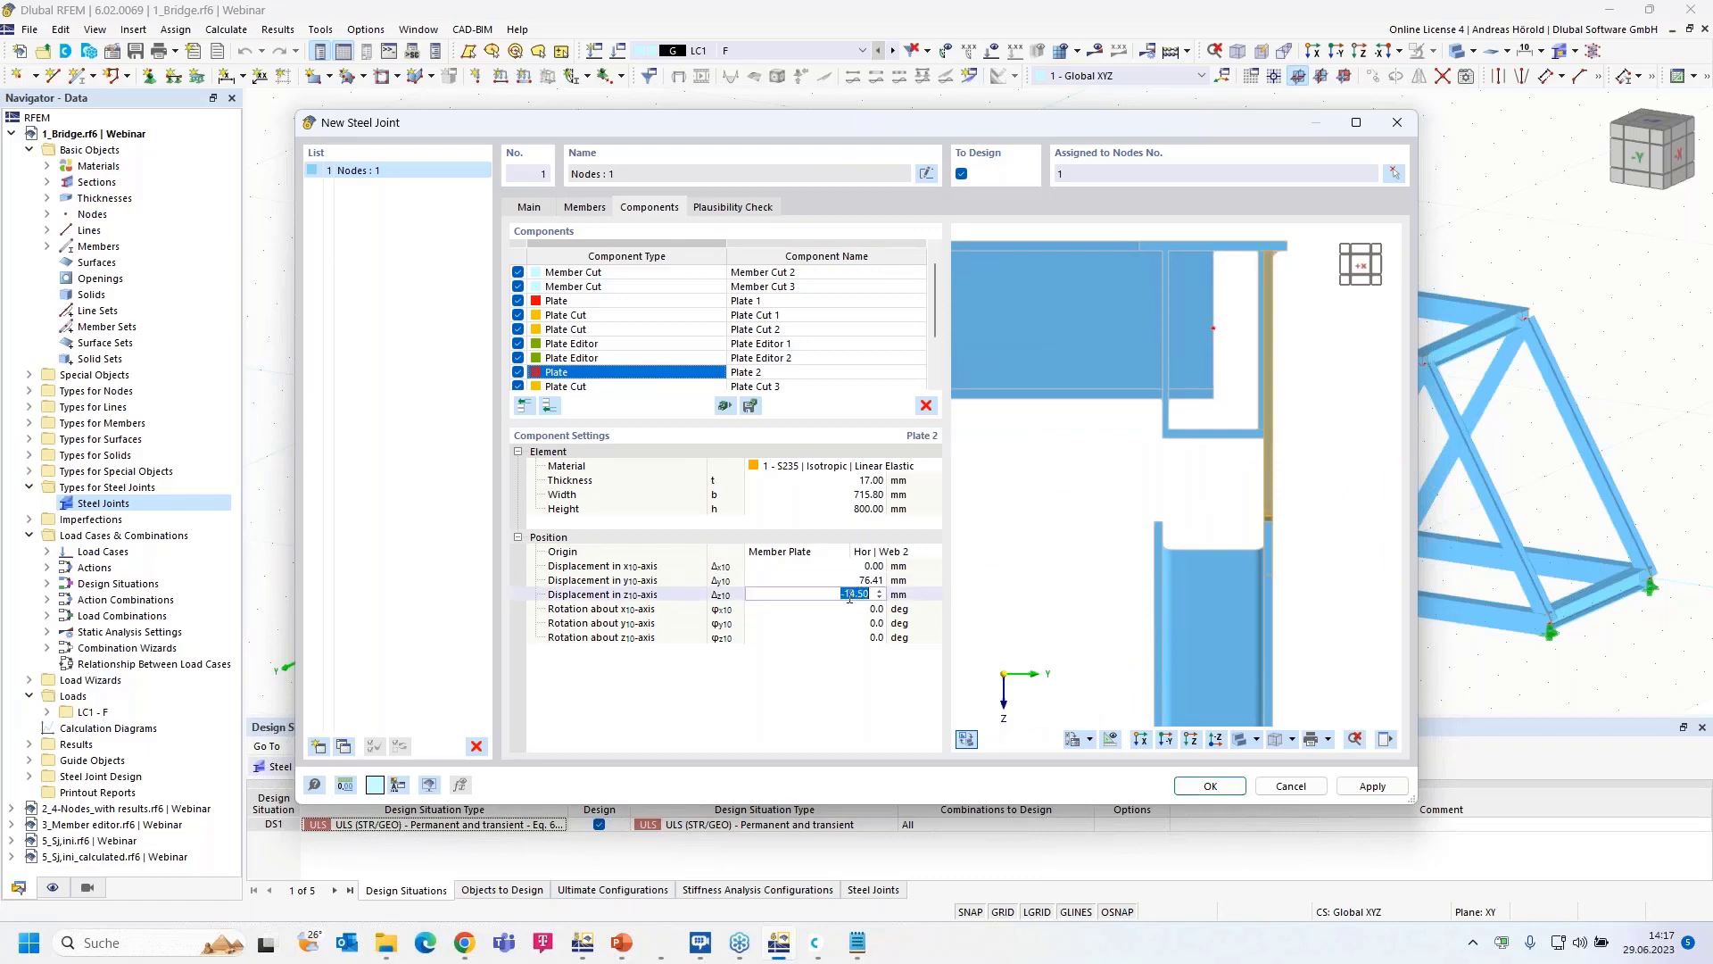
pyautogui.click(837, 595)
pyautogui.click(884, 551)
pyautogui.click(932, 551)
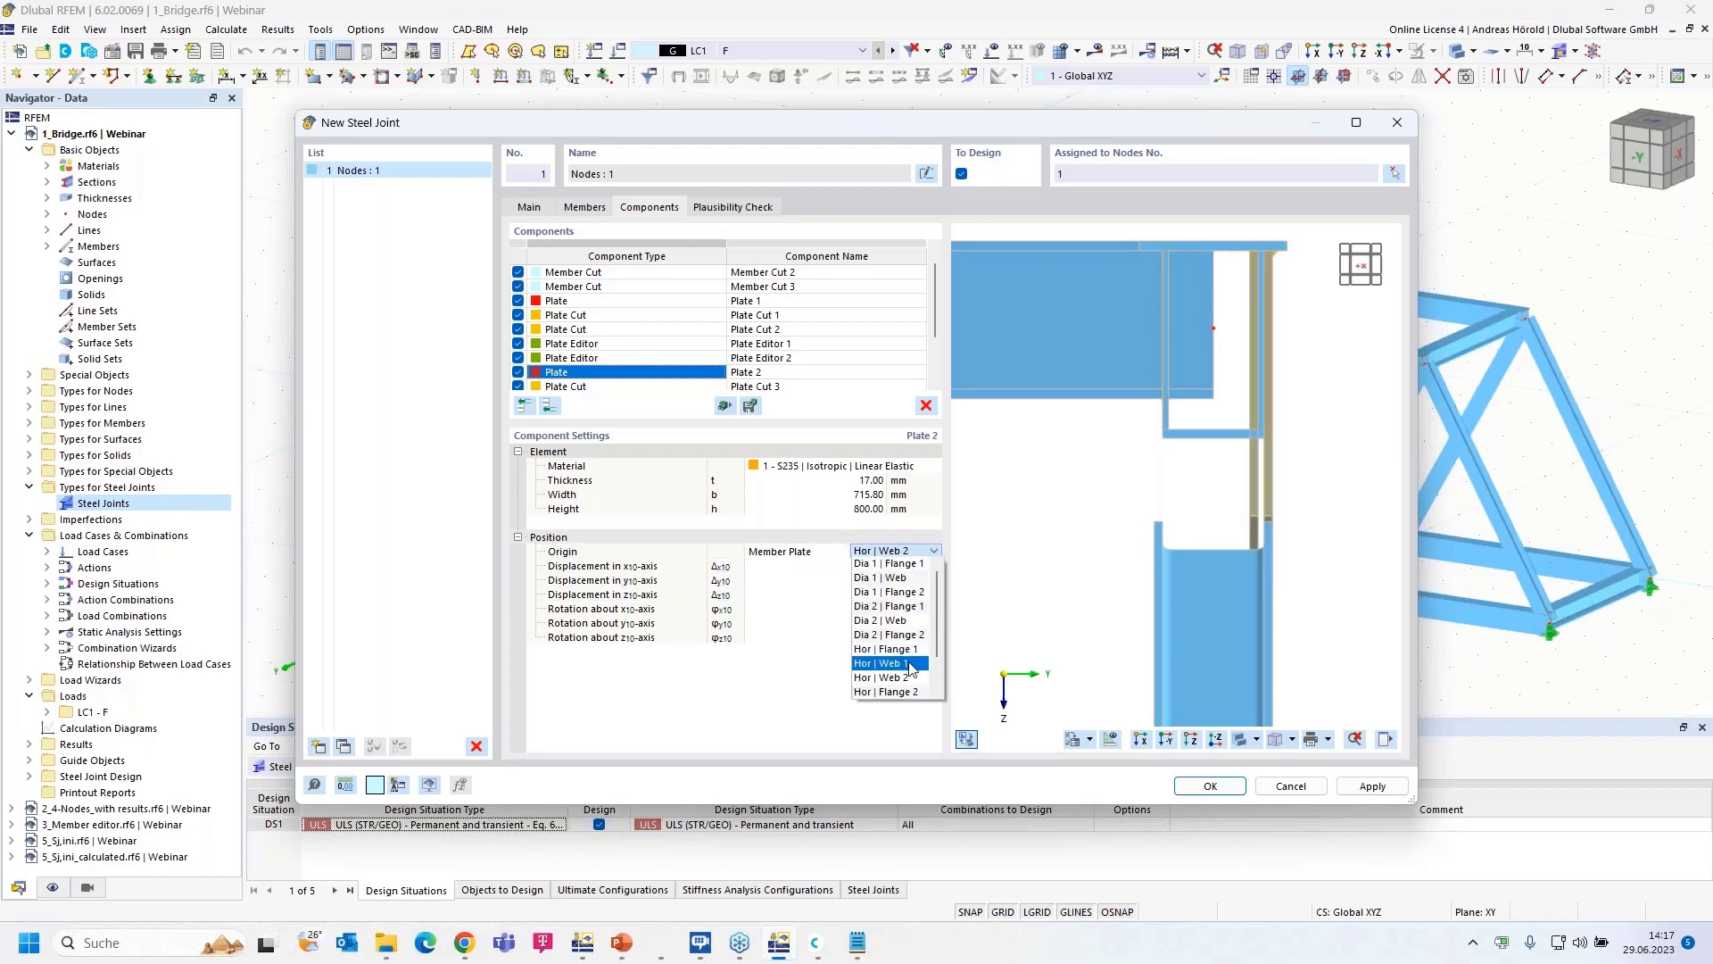
pyautogui.click(910, 665)
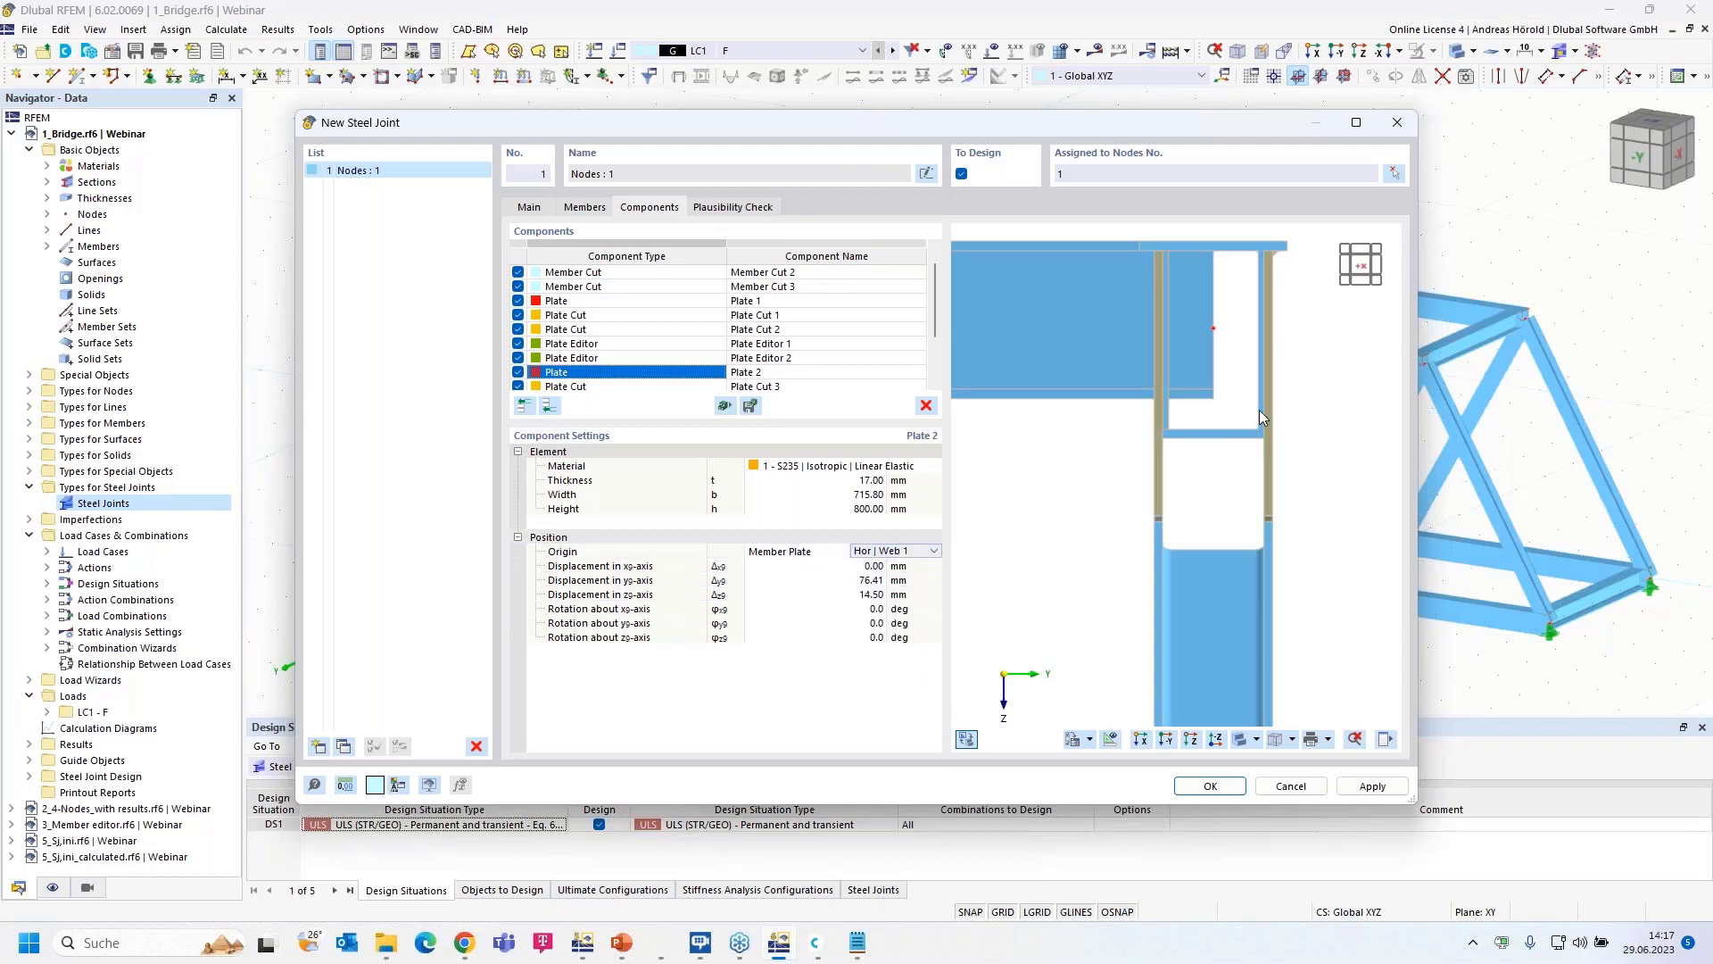
# - Orbit and pan the preview to inspect Plate 2 on the opposite web side
pyautogui.scroll(3, 1165, 427)
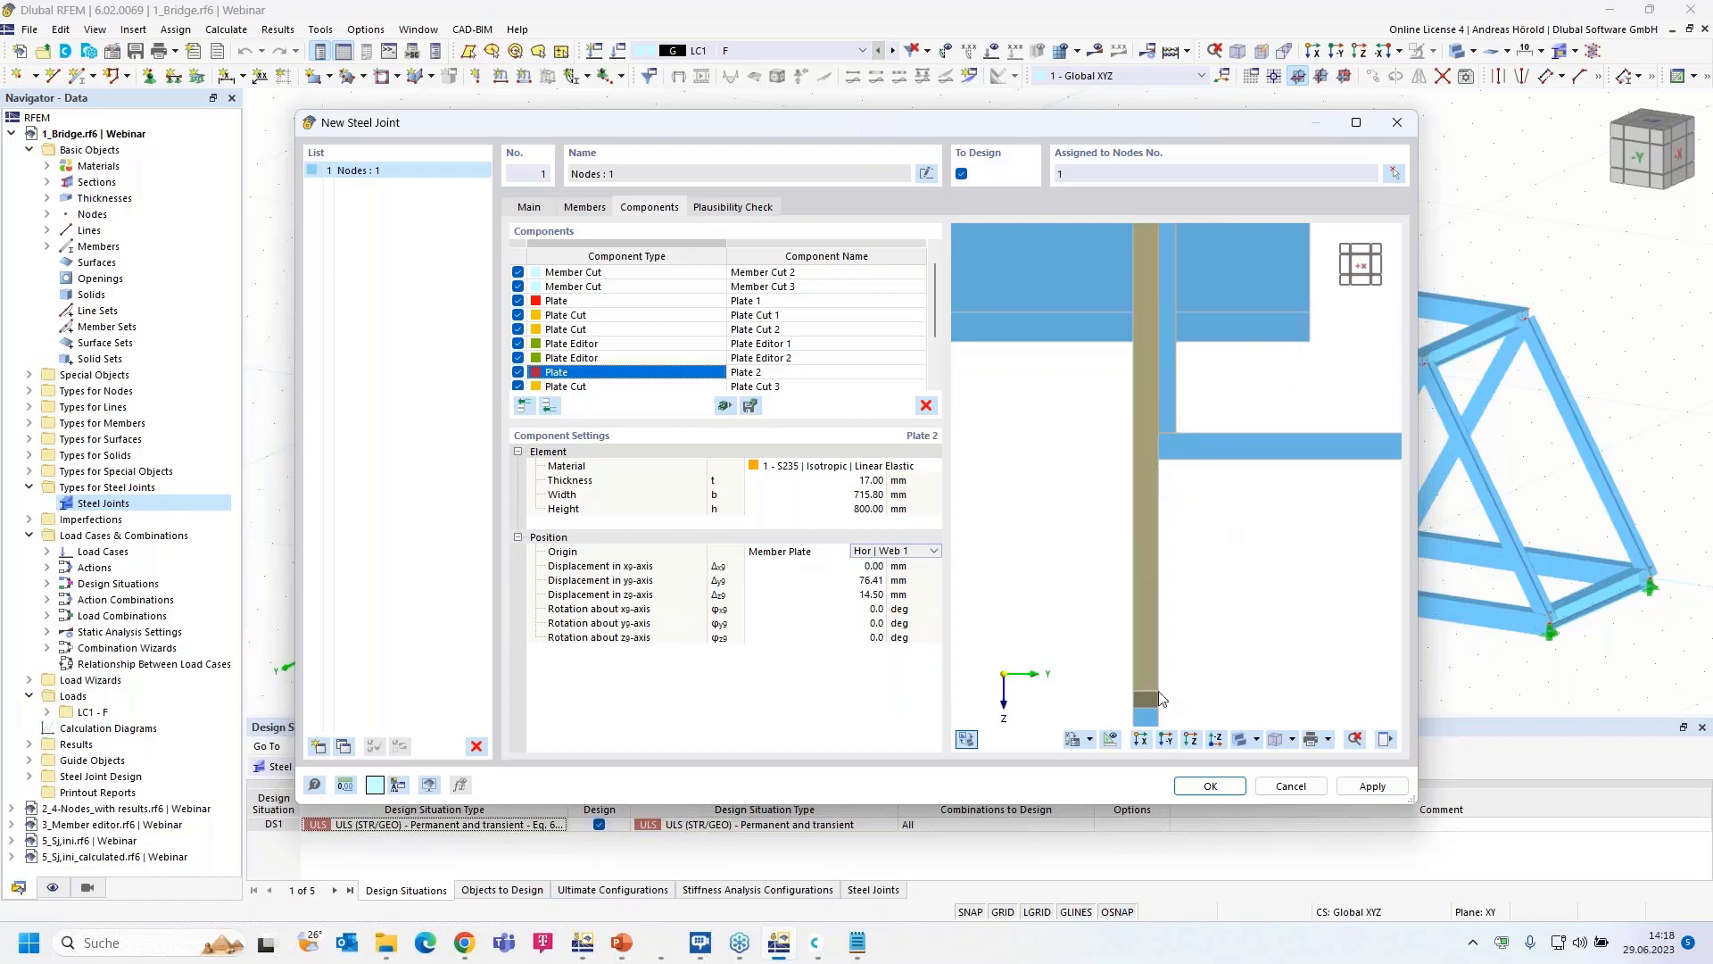
pyautogui.keyDown('ctrl'); pyautogui.moveTo(1209, 578); pyautogui.dragTo(1141, 592, button='middle'); pyautogui.keyUp('ctrl')
pyautogui.scroll(-5, 1121, 601)
pyautogui.keyDown('ctrl'); pyautogui.moveTo(1272, 614); pyautogui.dragTo(1120, 620, button='middle'); pyautogui.keyUp('ctrl')
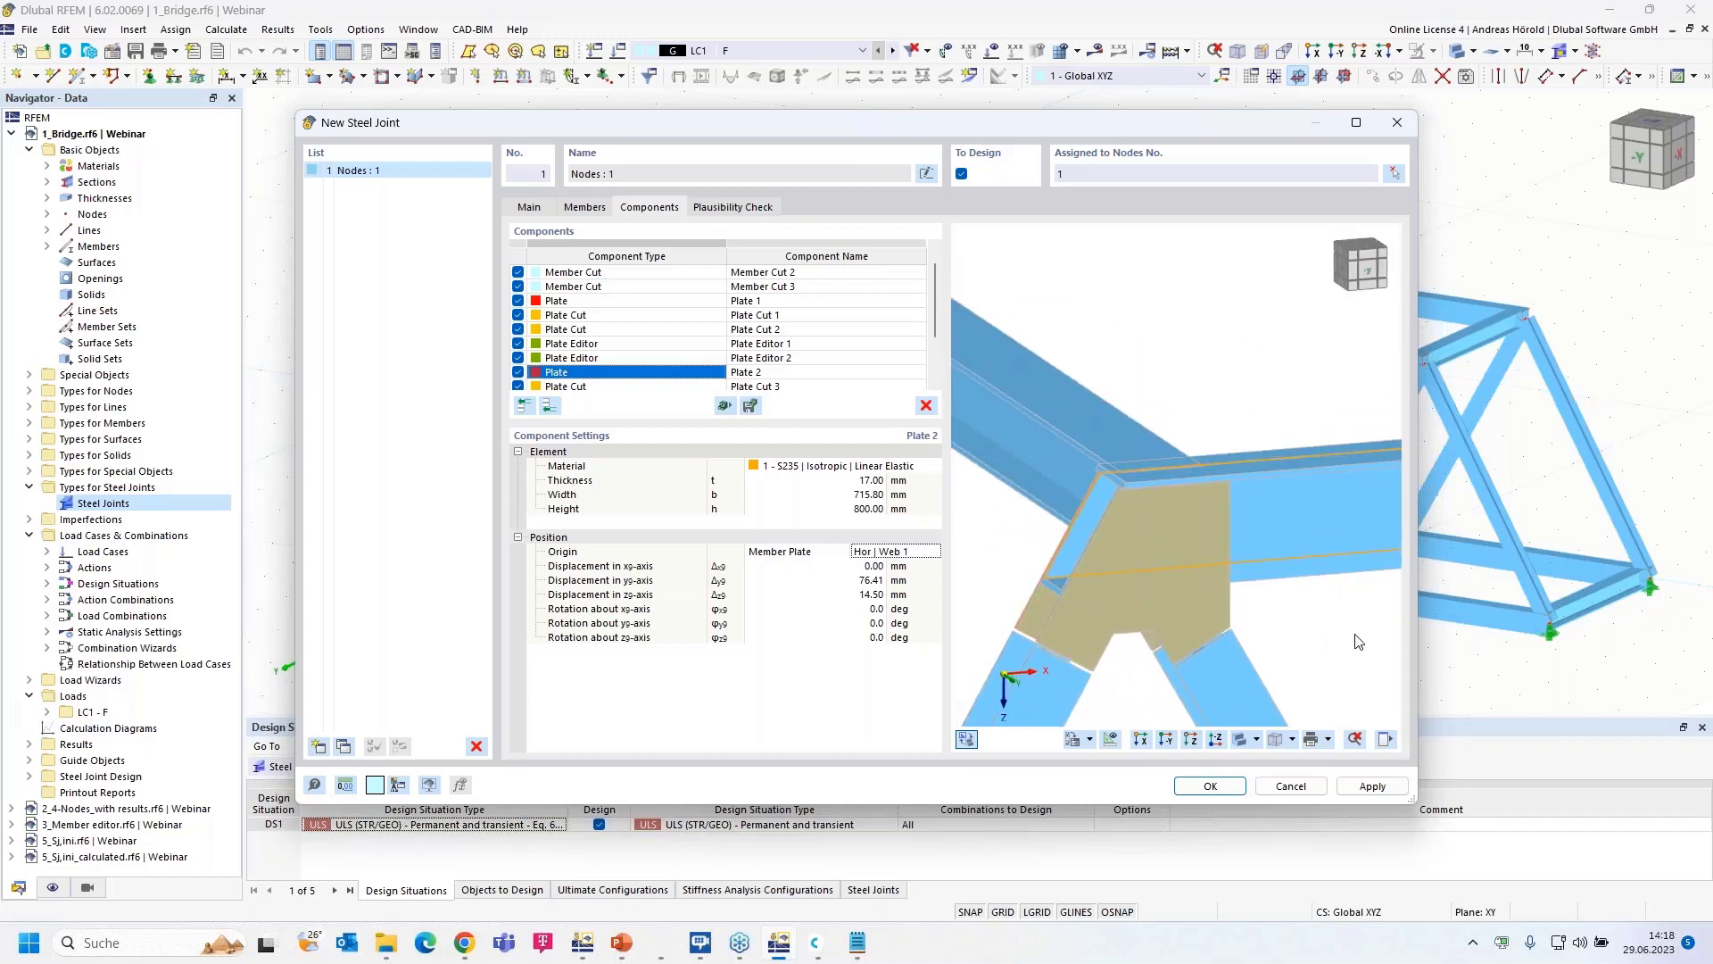
pyautogui.scroll(3, 1357, 637)
pyautogui.moveTo(1251, 651); pyautogui.dragTo(1288, 570, button='middle')
pyautogui.scroll(-2, 1290, 571)
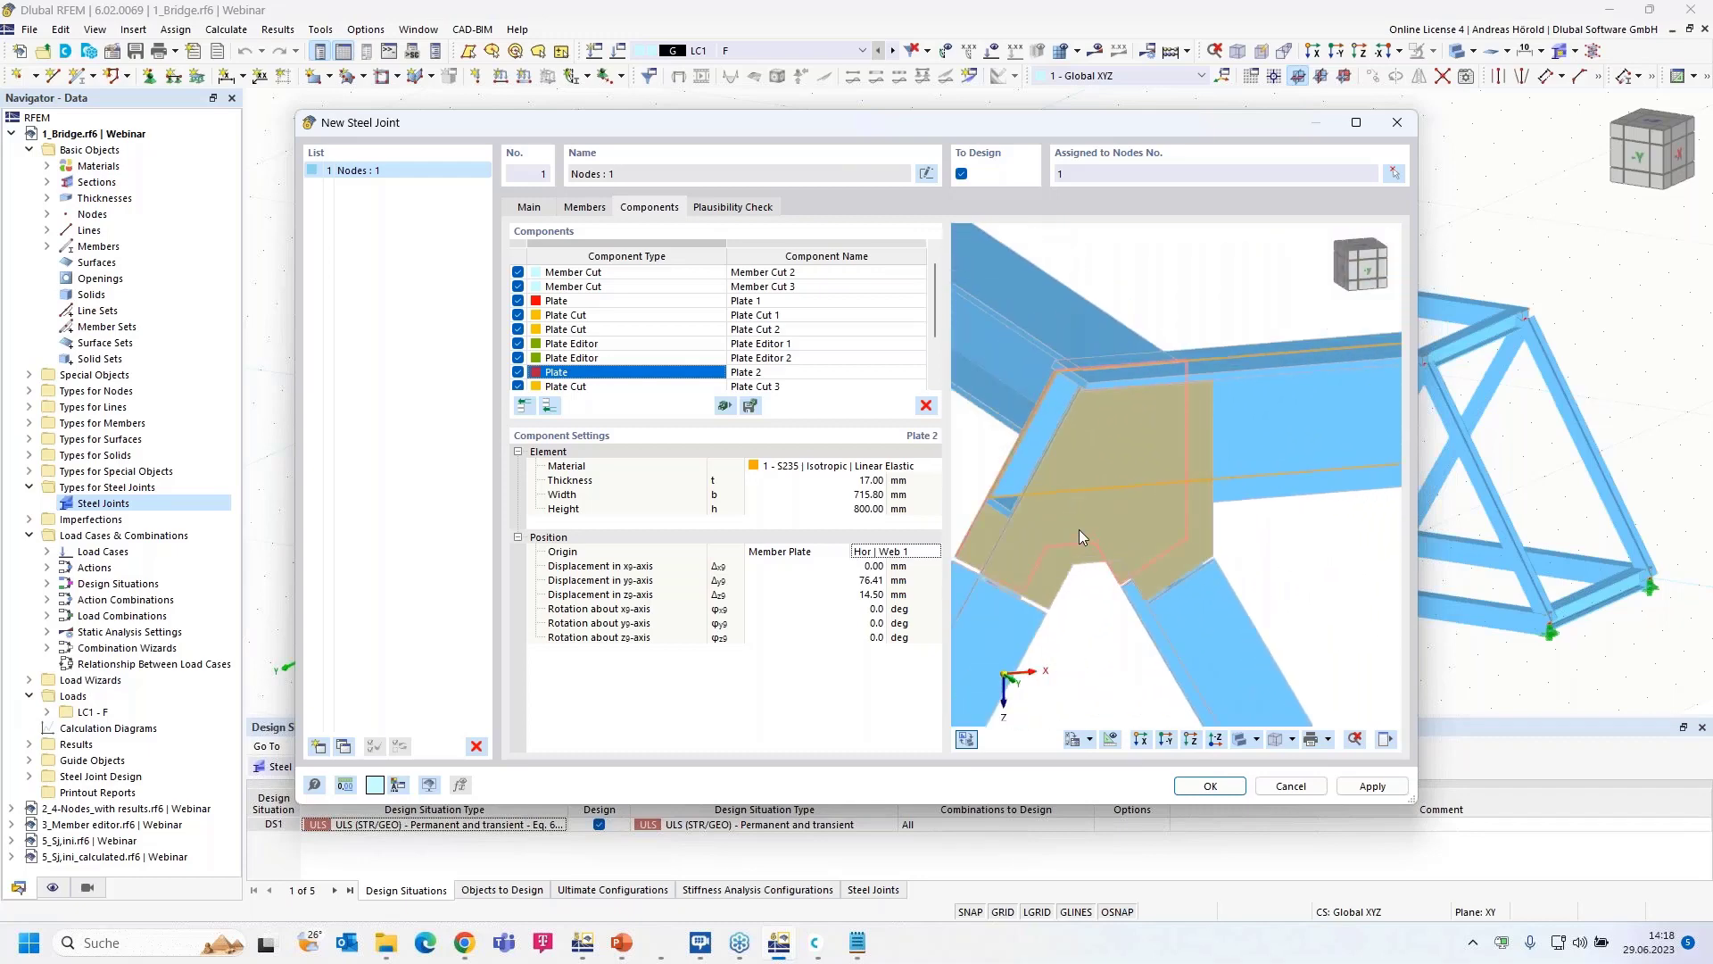
pyautogui.scroll(-2, 1042, 596)
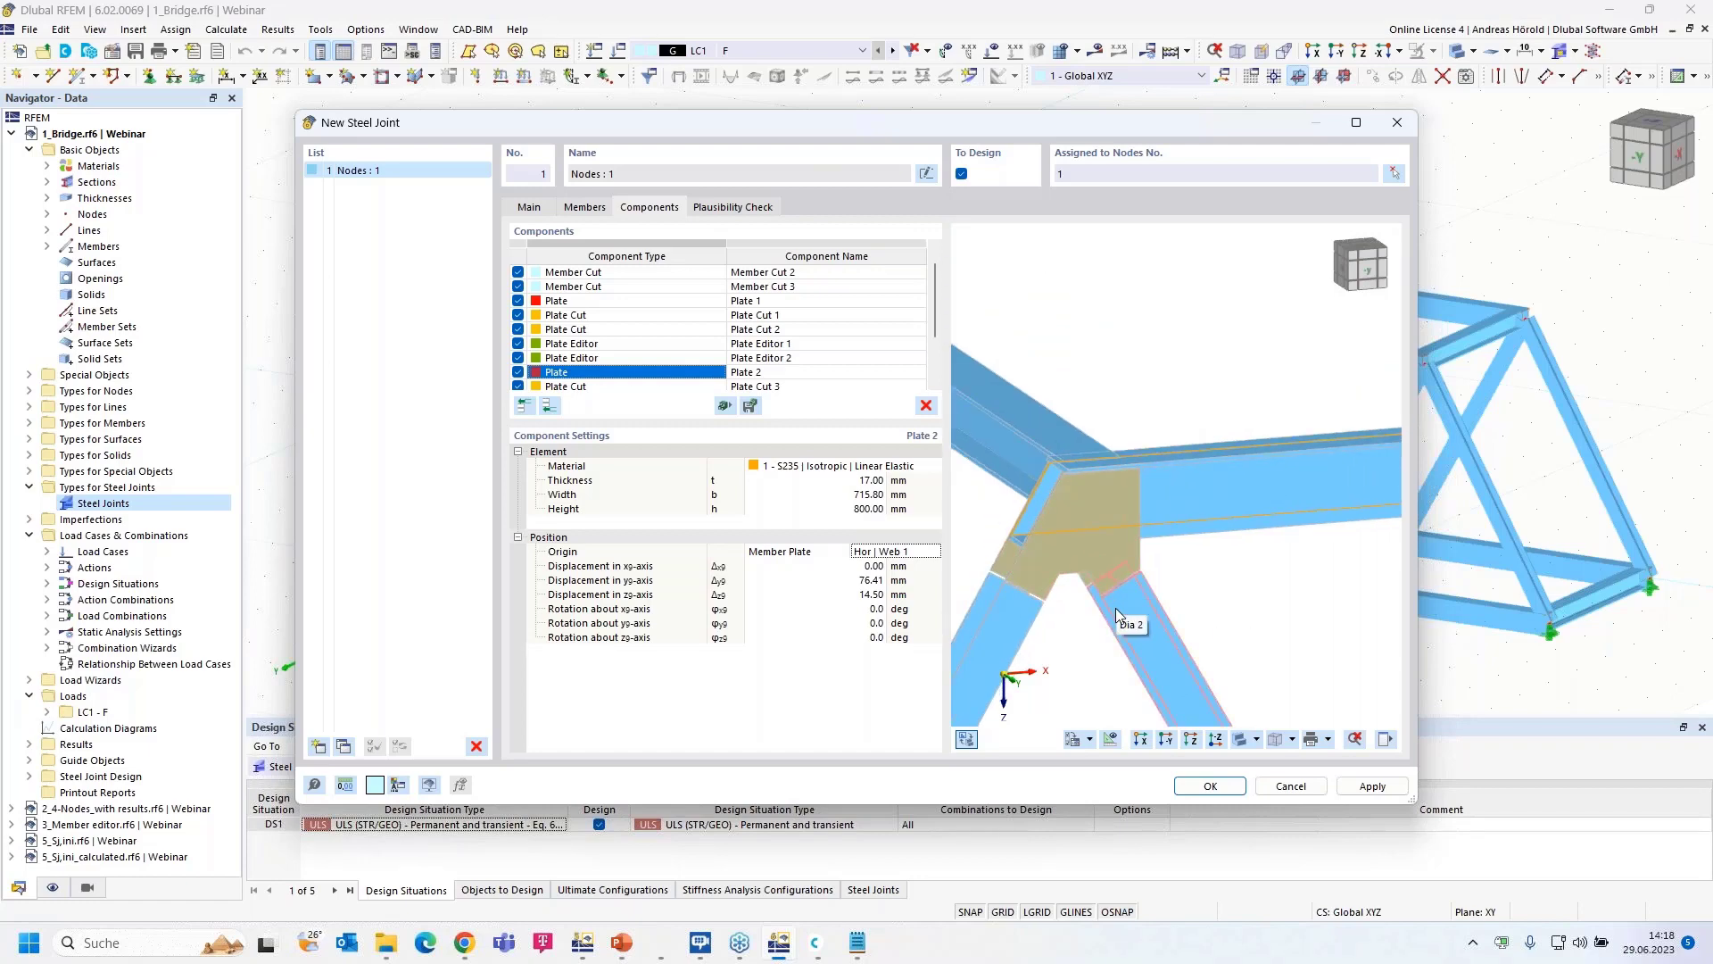
pyautogui.click(1212, 786)
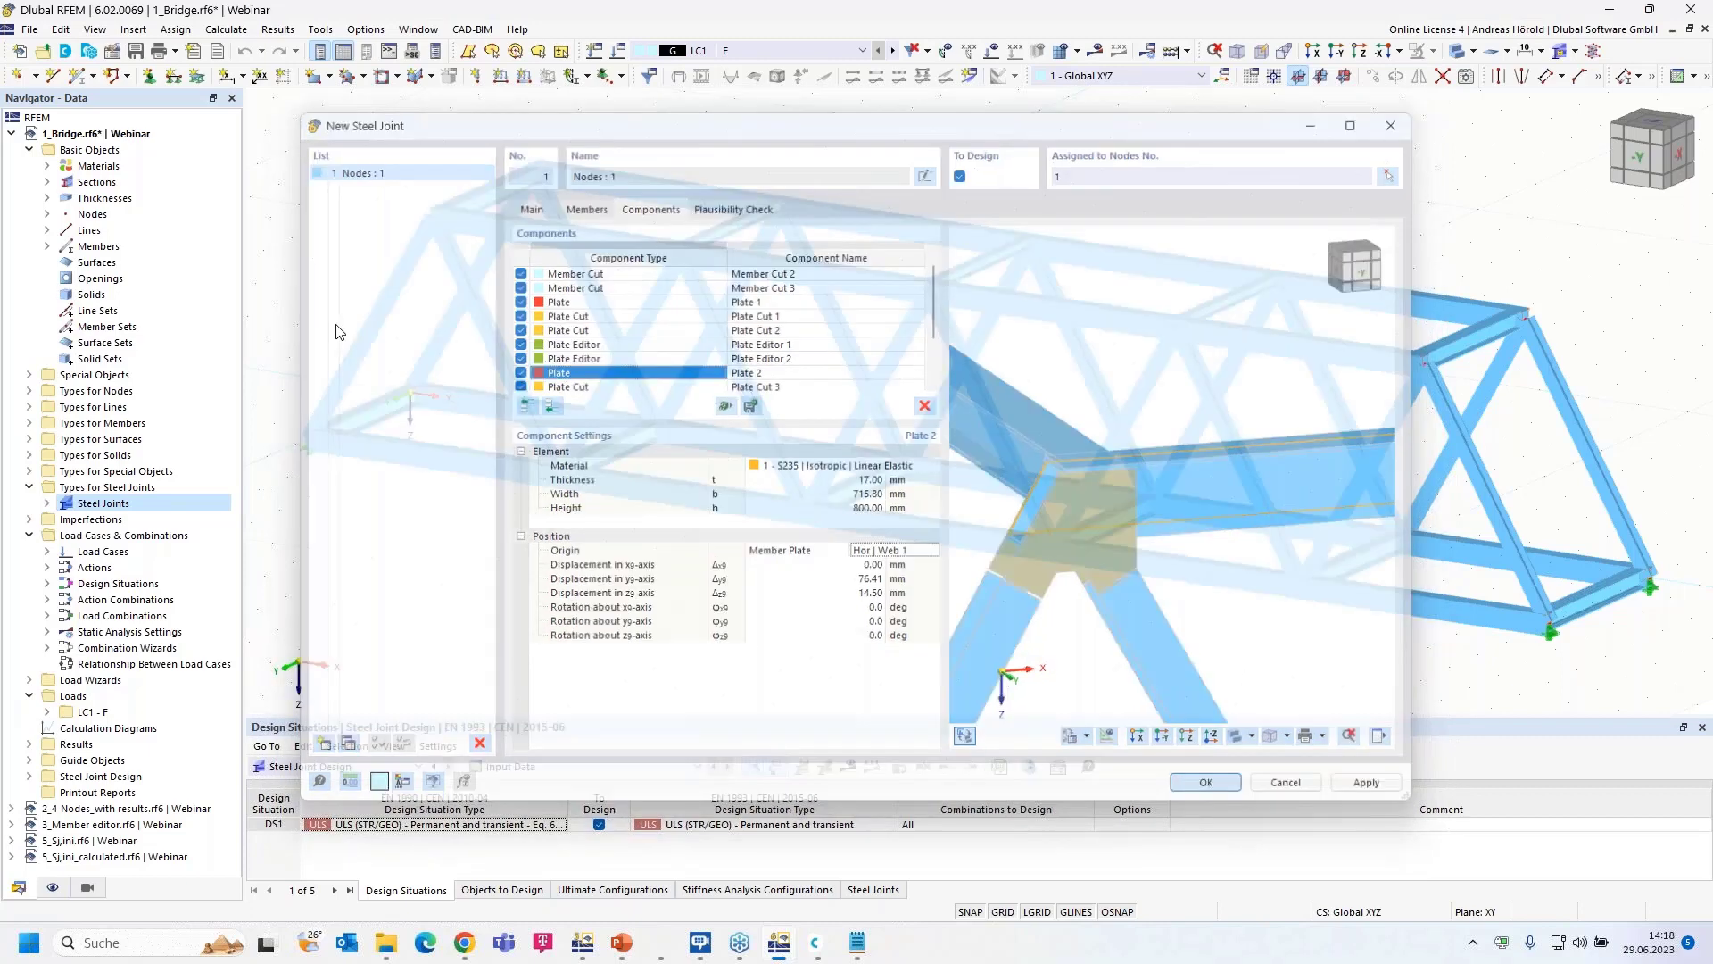
pyautogui.click(12, 135)
pyautogui.click(99, 152)
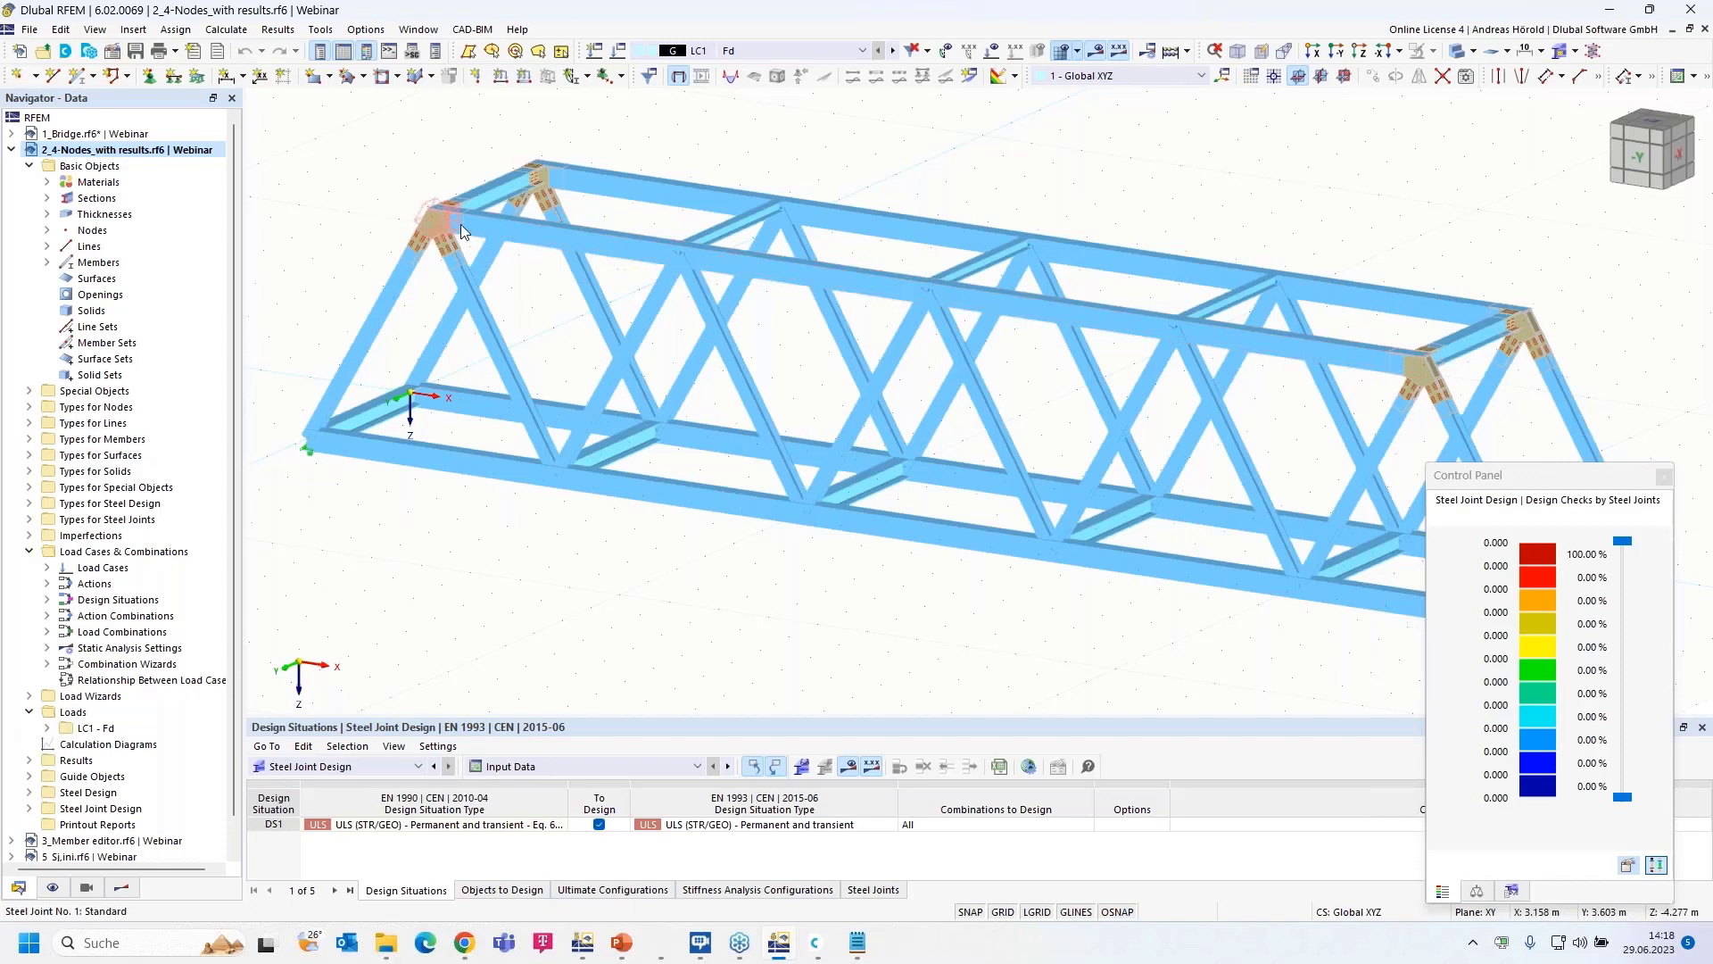
pyautogui.scroll(7, 460, 223)
pyautogui.scroll(-5, 808, 124)
pyautogui.moveTo(796, 121); pyautogui.dragTo(733, 309, button='middle')
pyautogui.scroll(7, 651, 303)
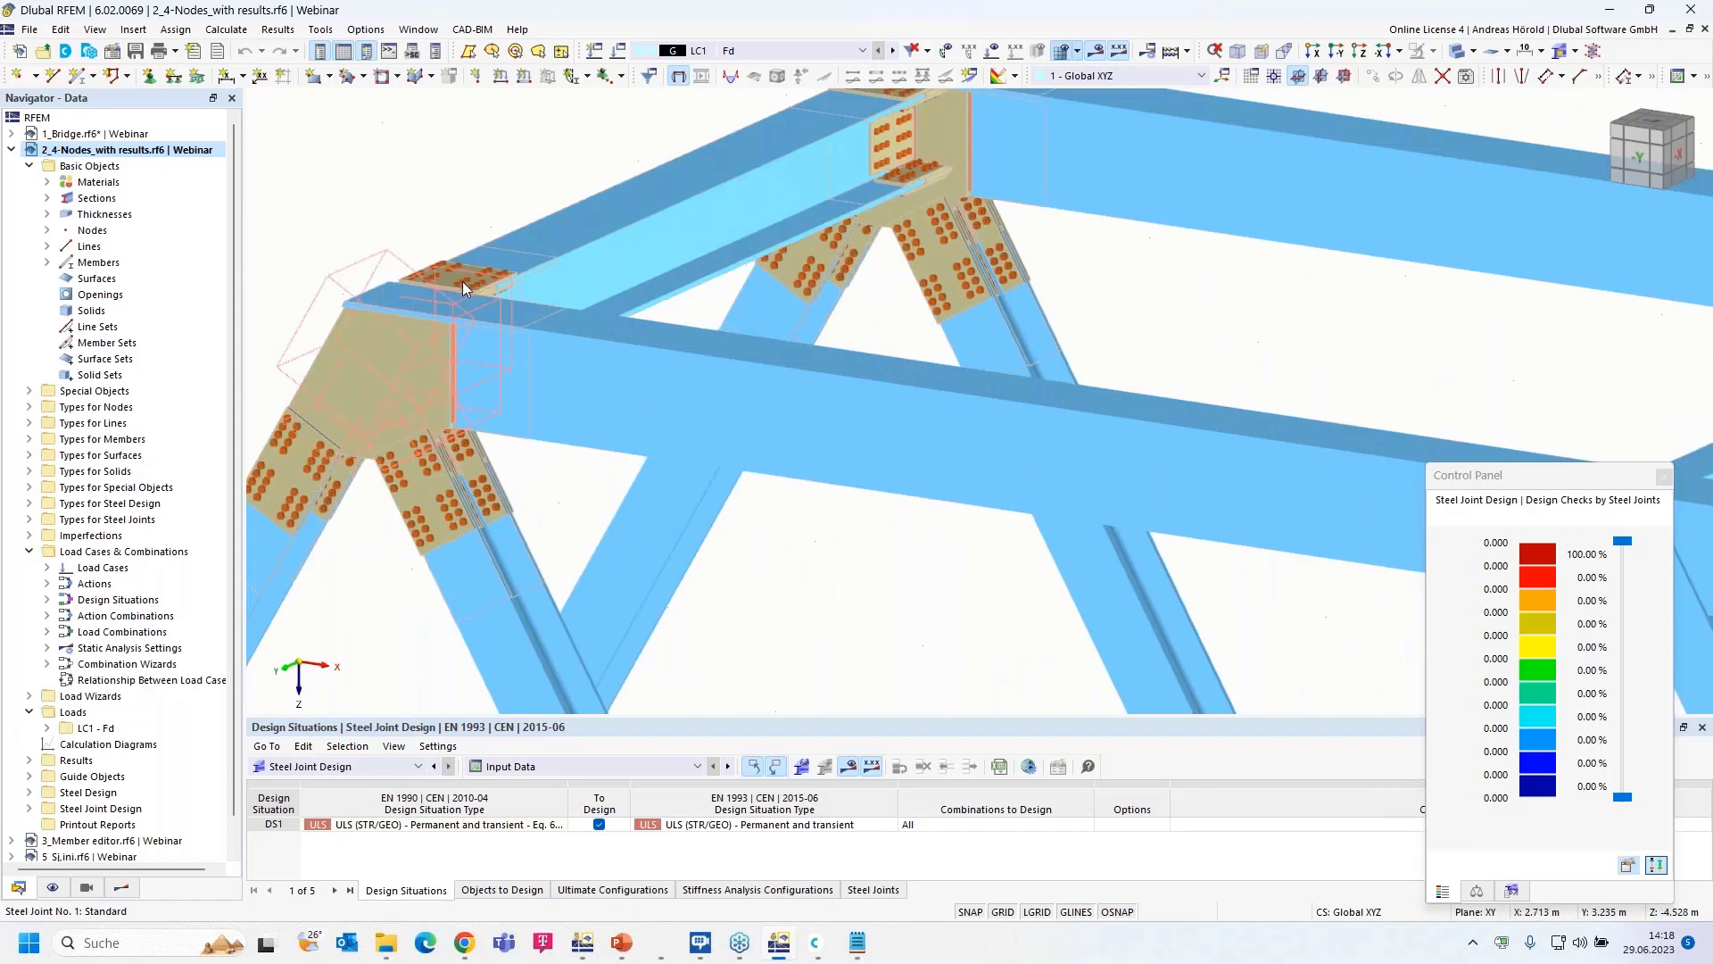
pyautogui.scroll(-8, 734, 221)
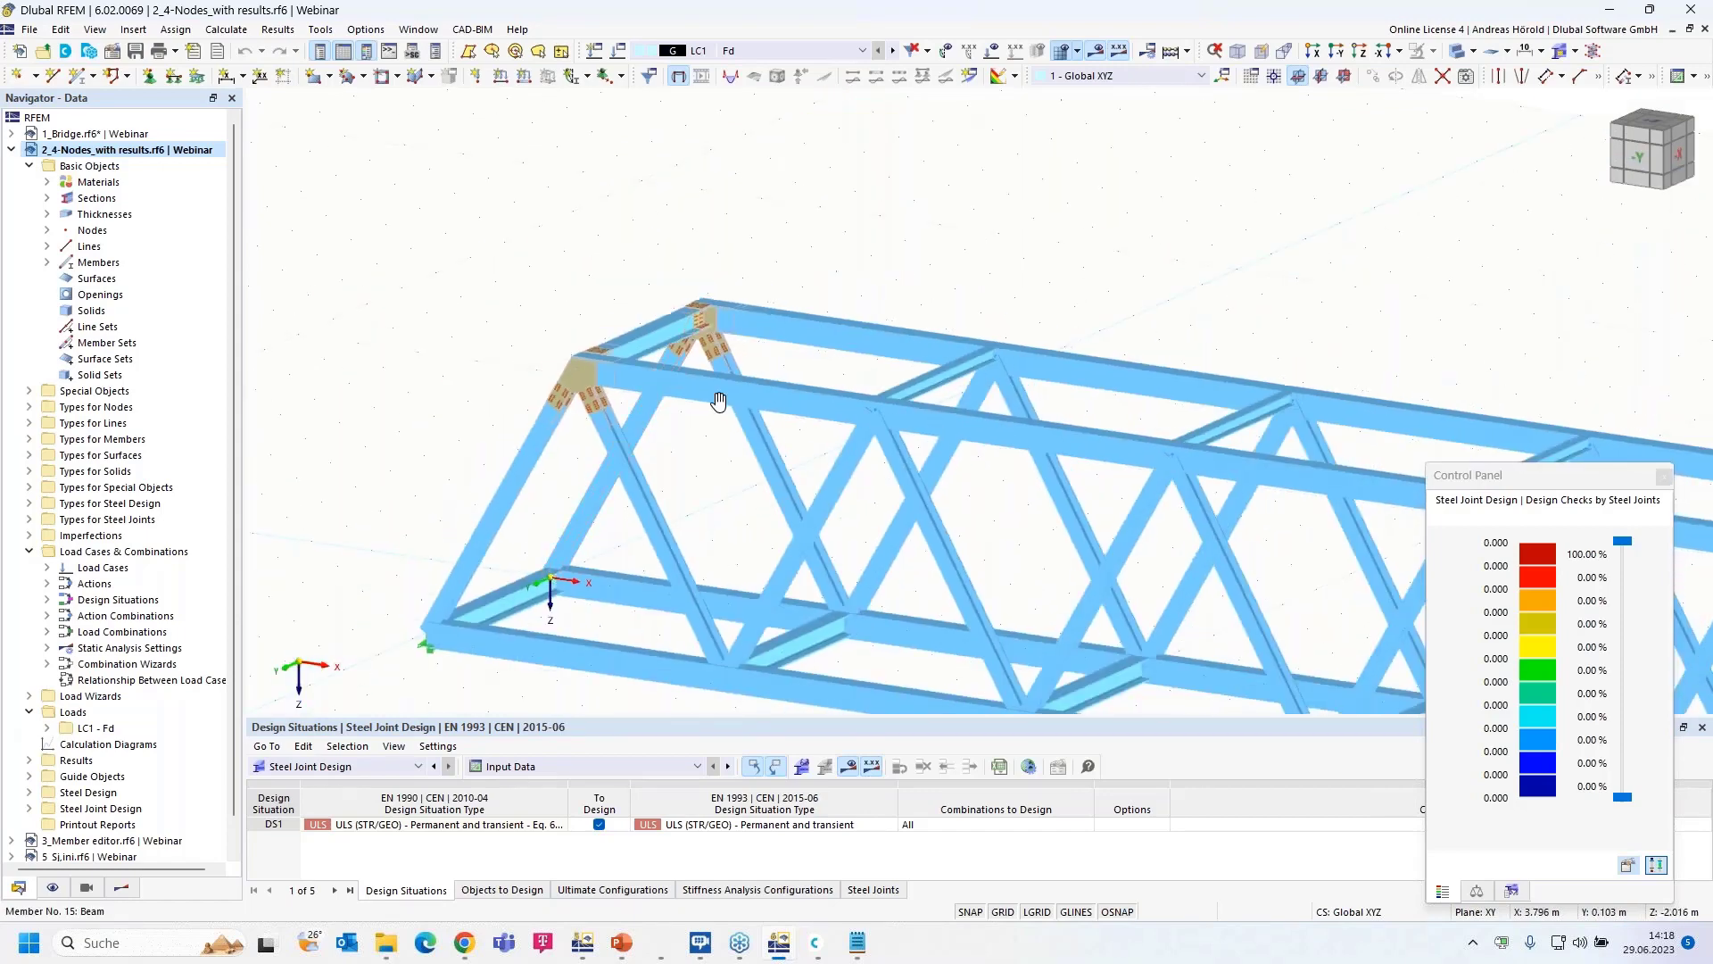
pyautogui.moveTo(571, 411); pyautogui.dragTo(398, 192, button='middle')
pyautogui.scroll(6, 446, 244)
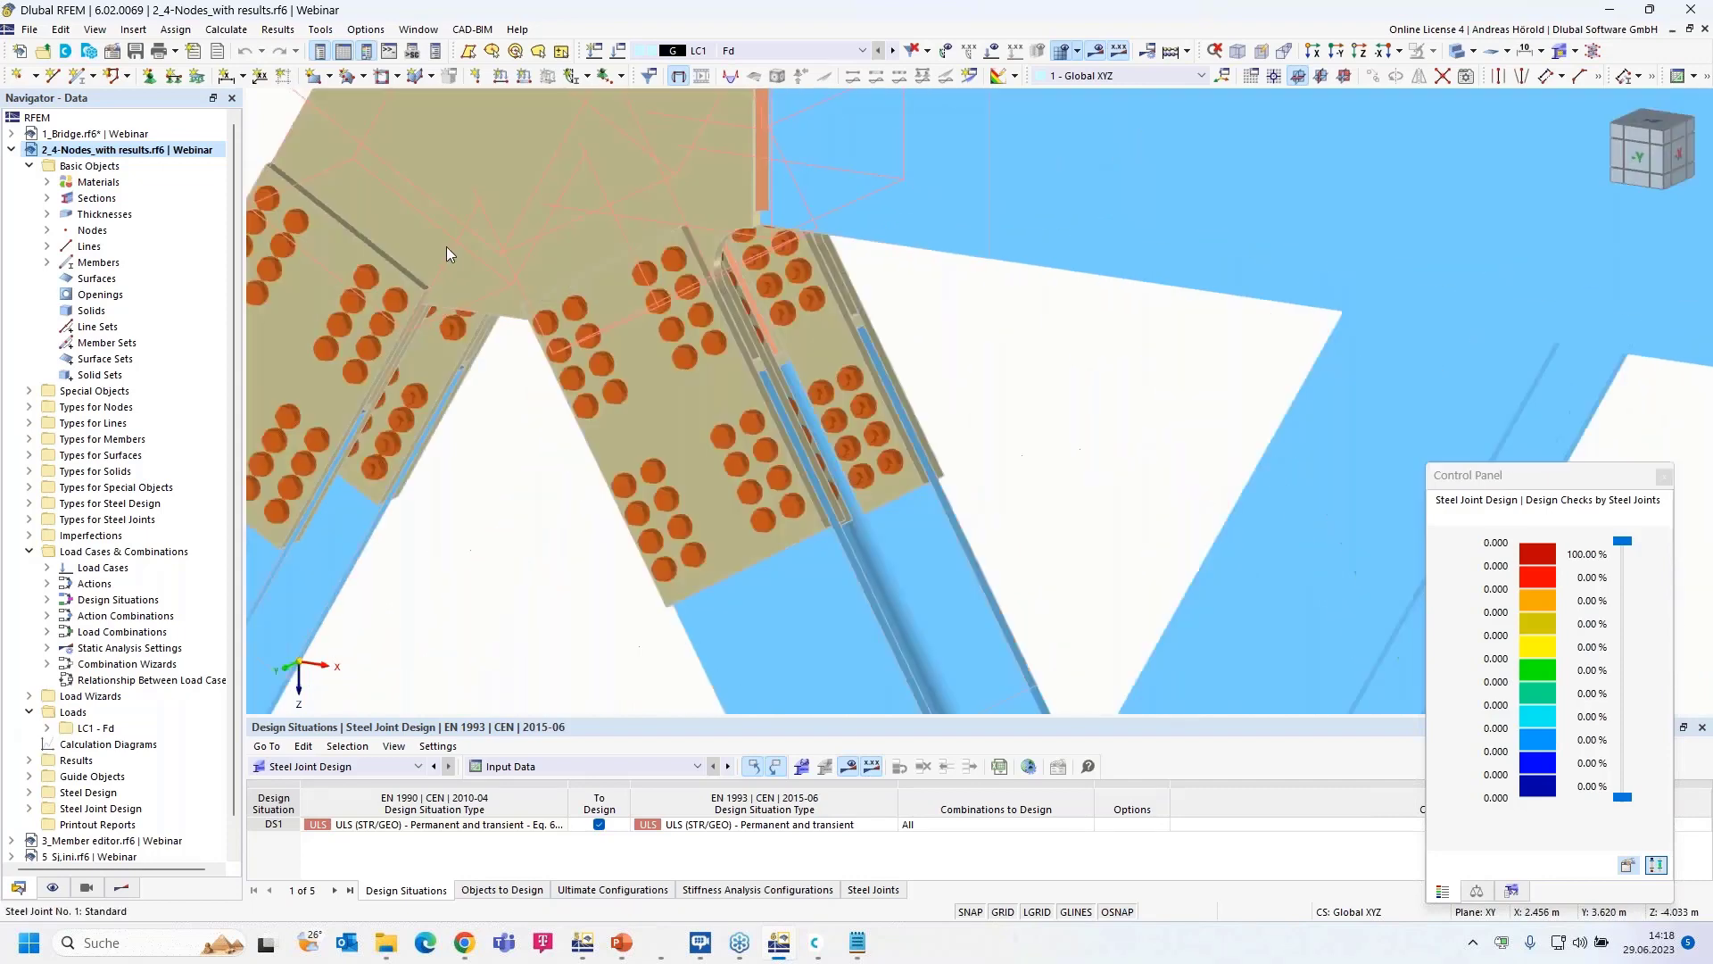
pyautogui.scroll(-4, 757, 351)
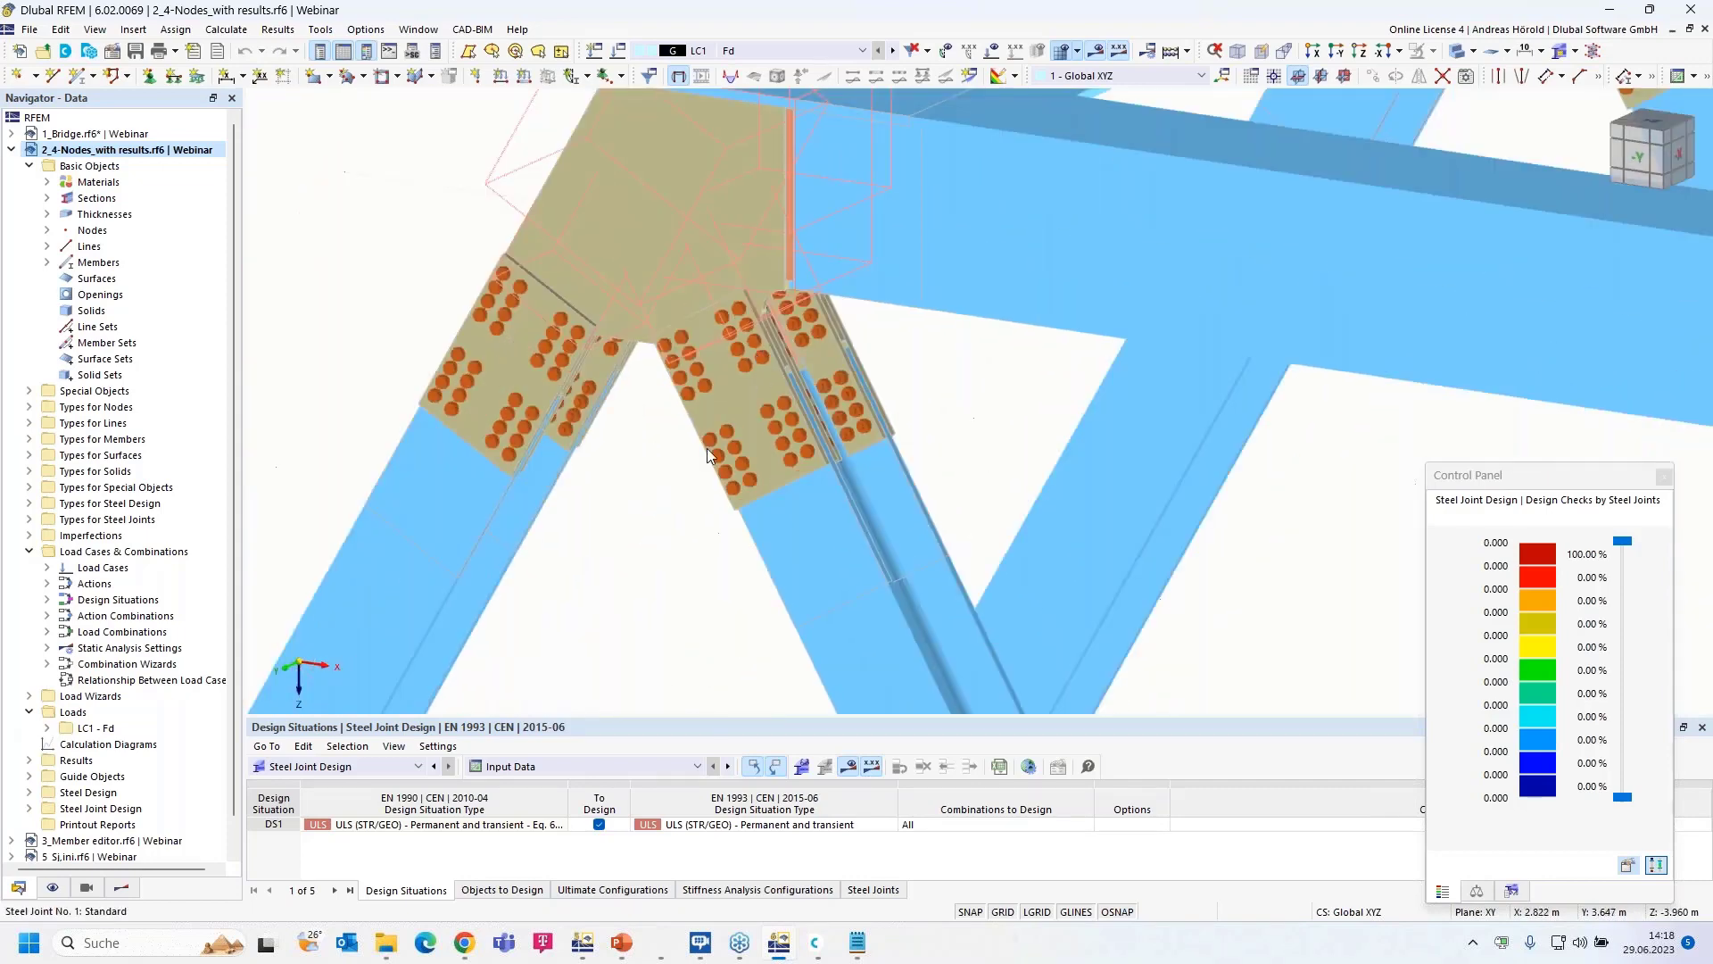
# - Show the joint's stress-strain analysis results, hiding the weld, concrete and member/plate categories
pyautogui.click(122, 887)
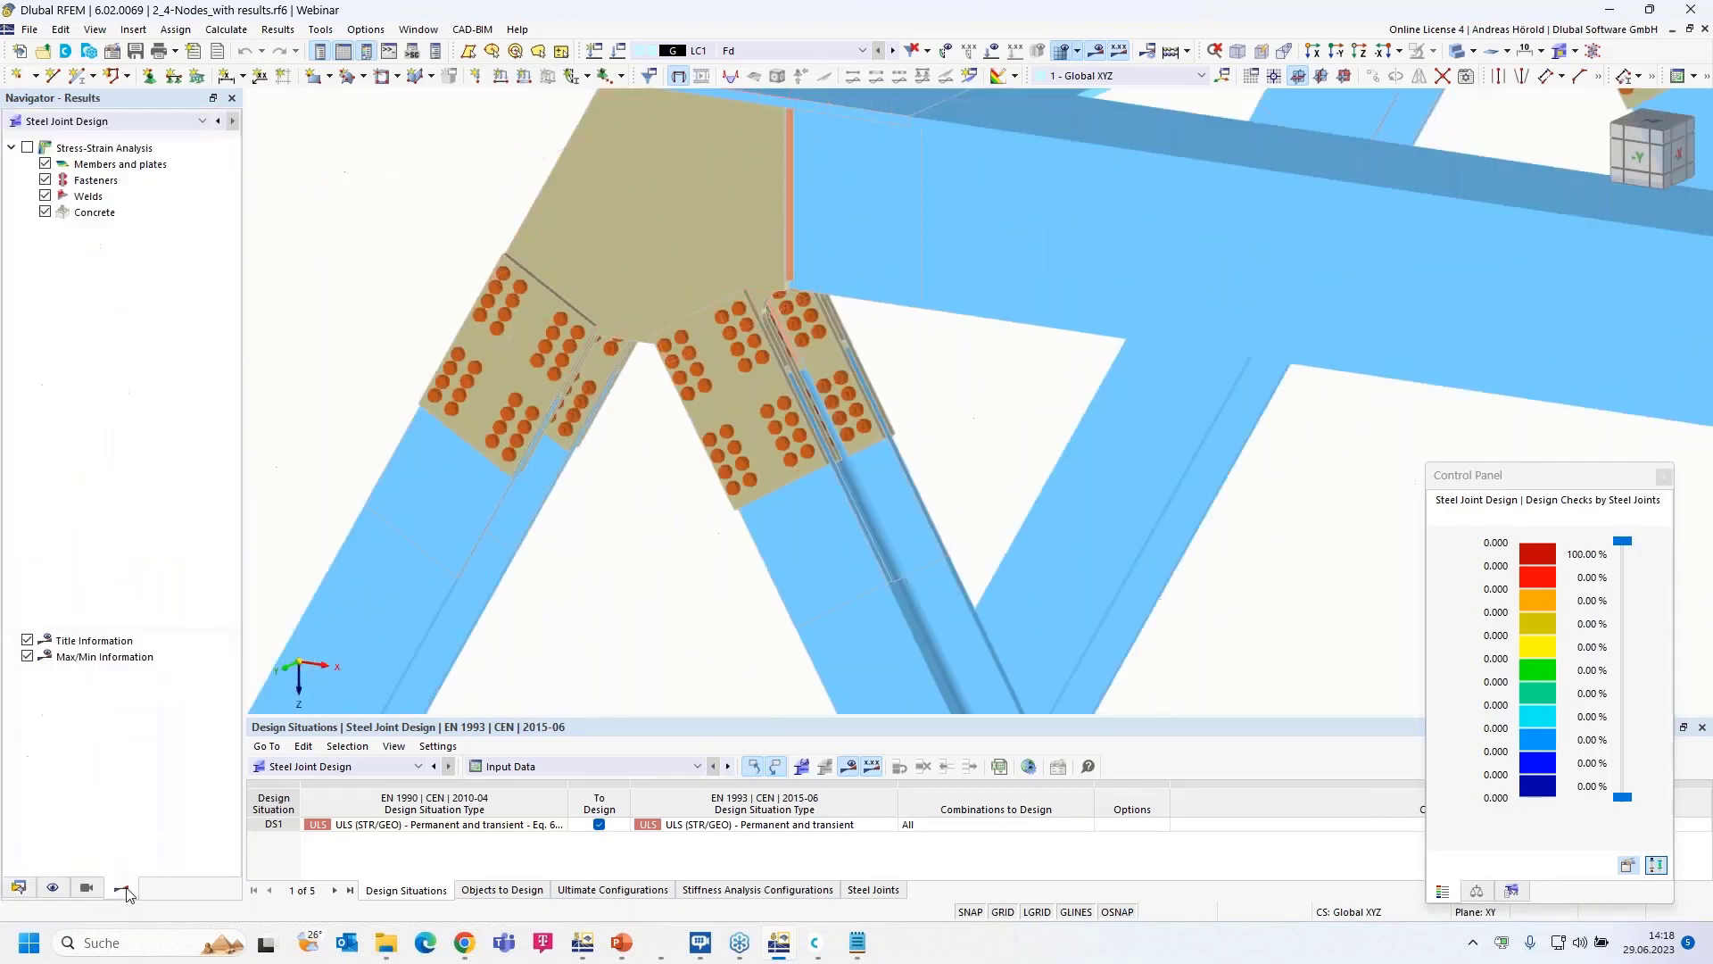
pyautogui.click(30, 147)
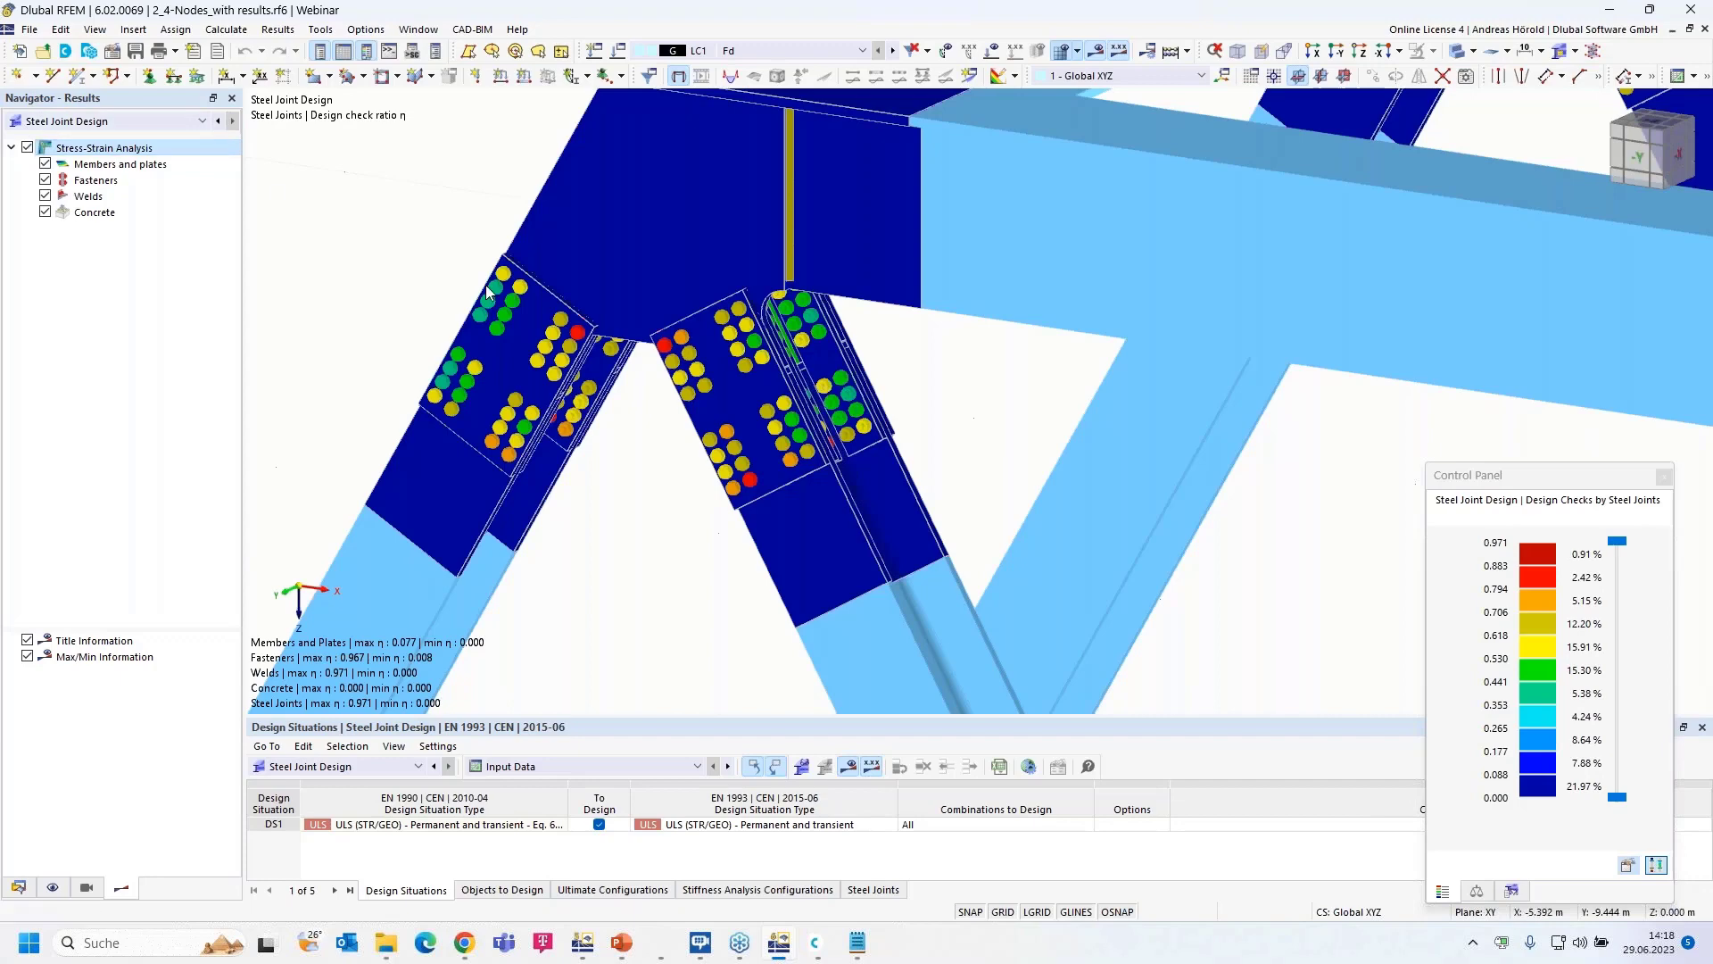
pyautogui.scroll(-1, 563, 370)
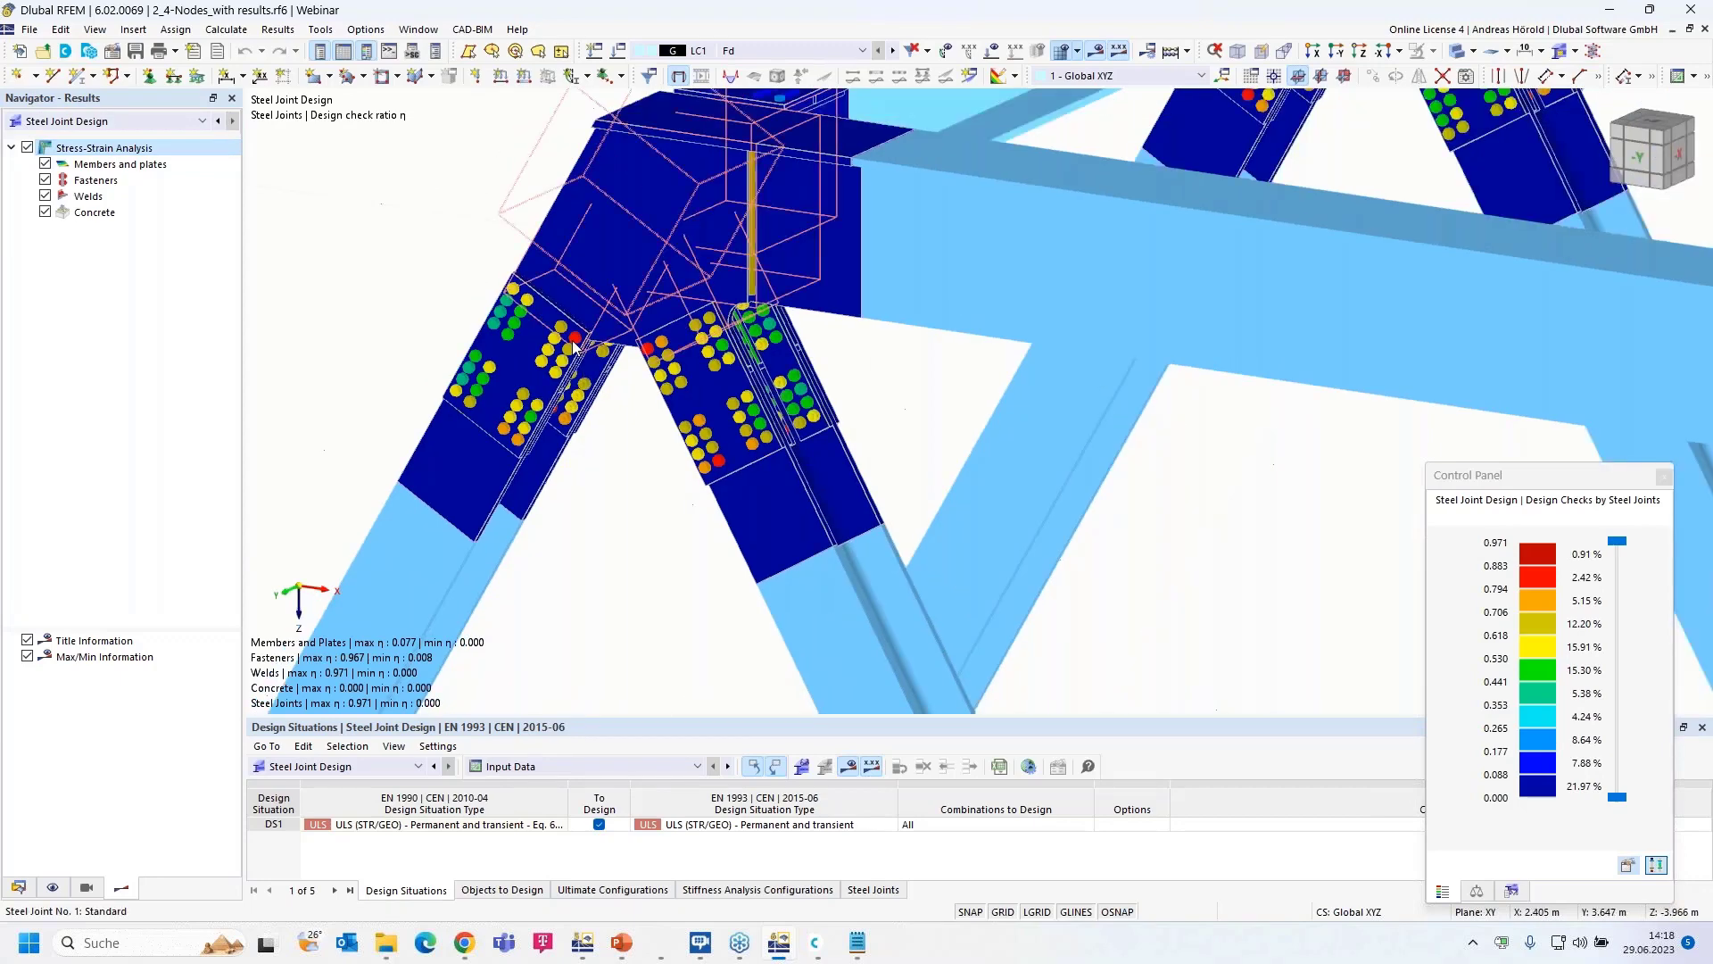
pyautogui.scroll(1, 574, 348)
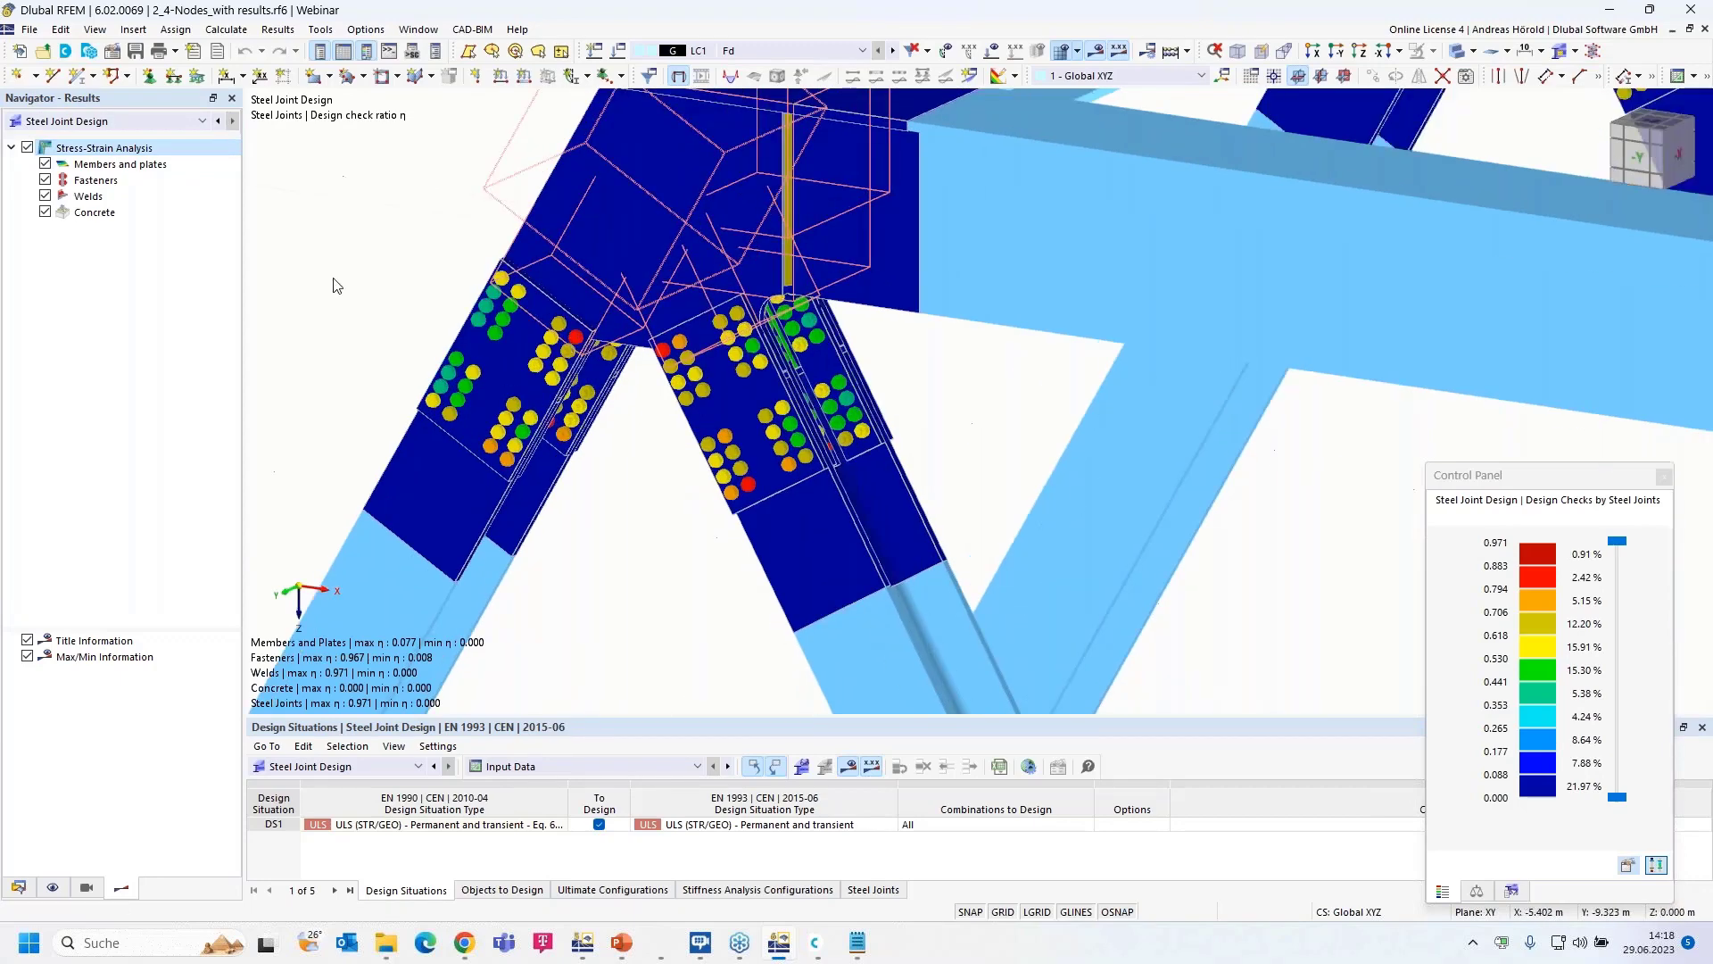
pyautogui.click(45, 196)
pyautogui.click(45, 196)
pyautogui.click(45, 213)
pyautogui.click(46, 164)
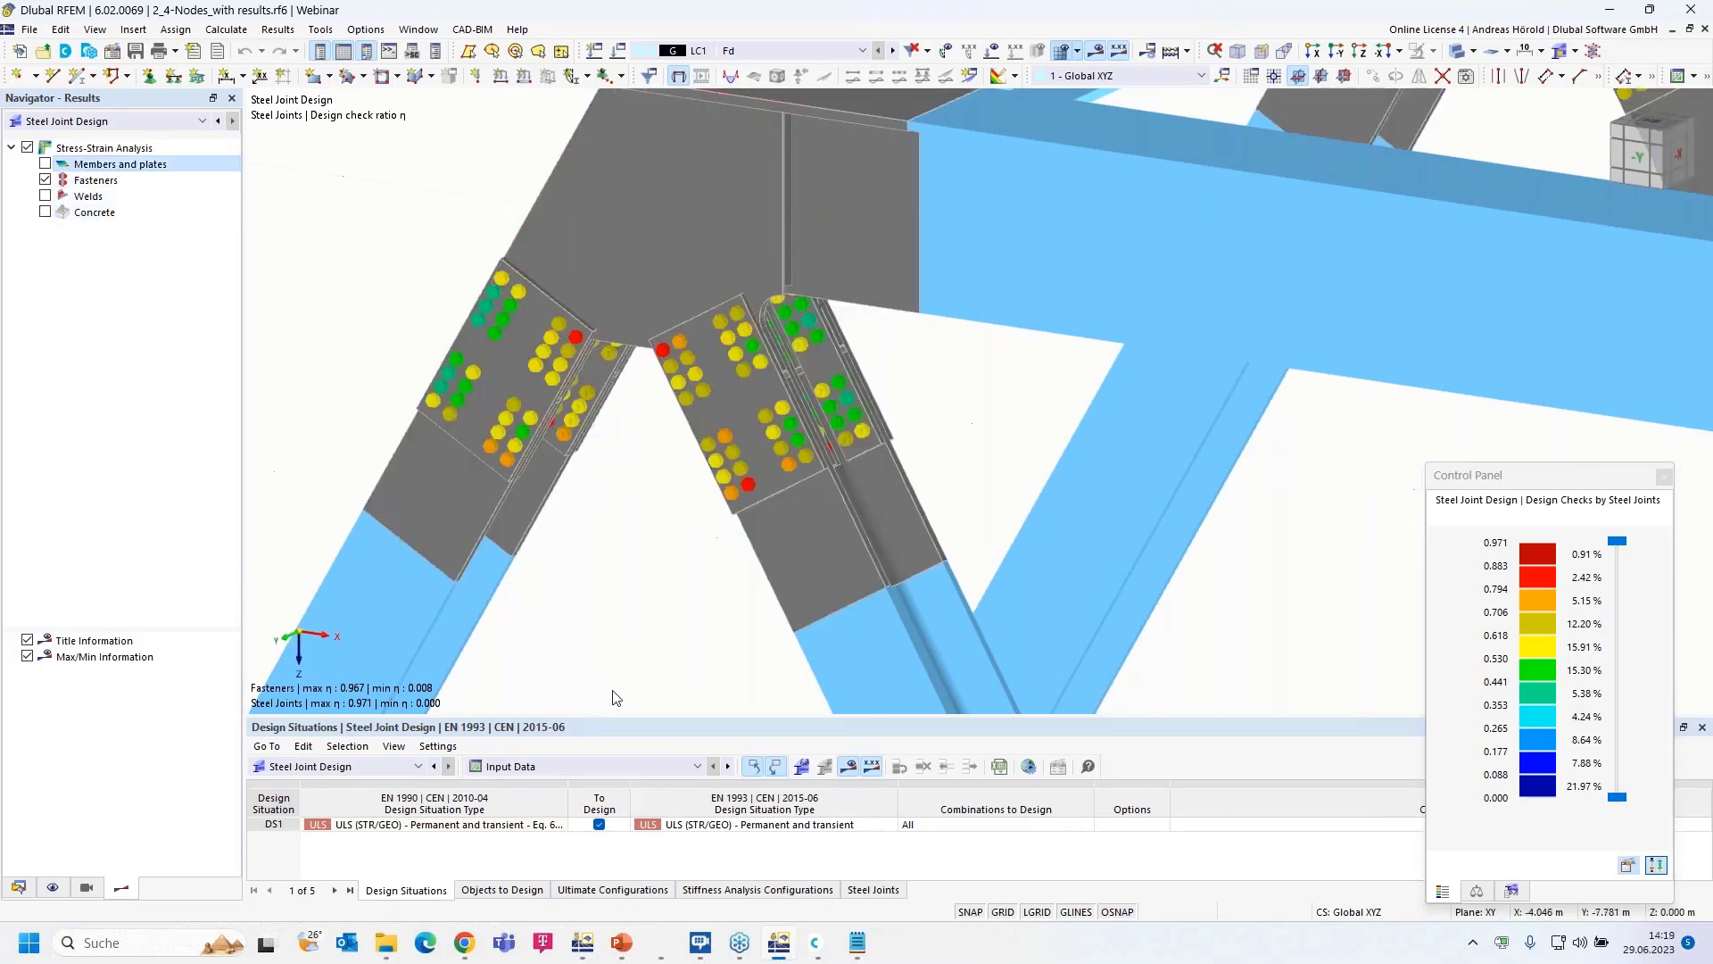
# - List the stress-strain design ratios in the table, re-show weld results, then close the node model
pyautogui.click(564, 766)
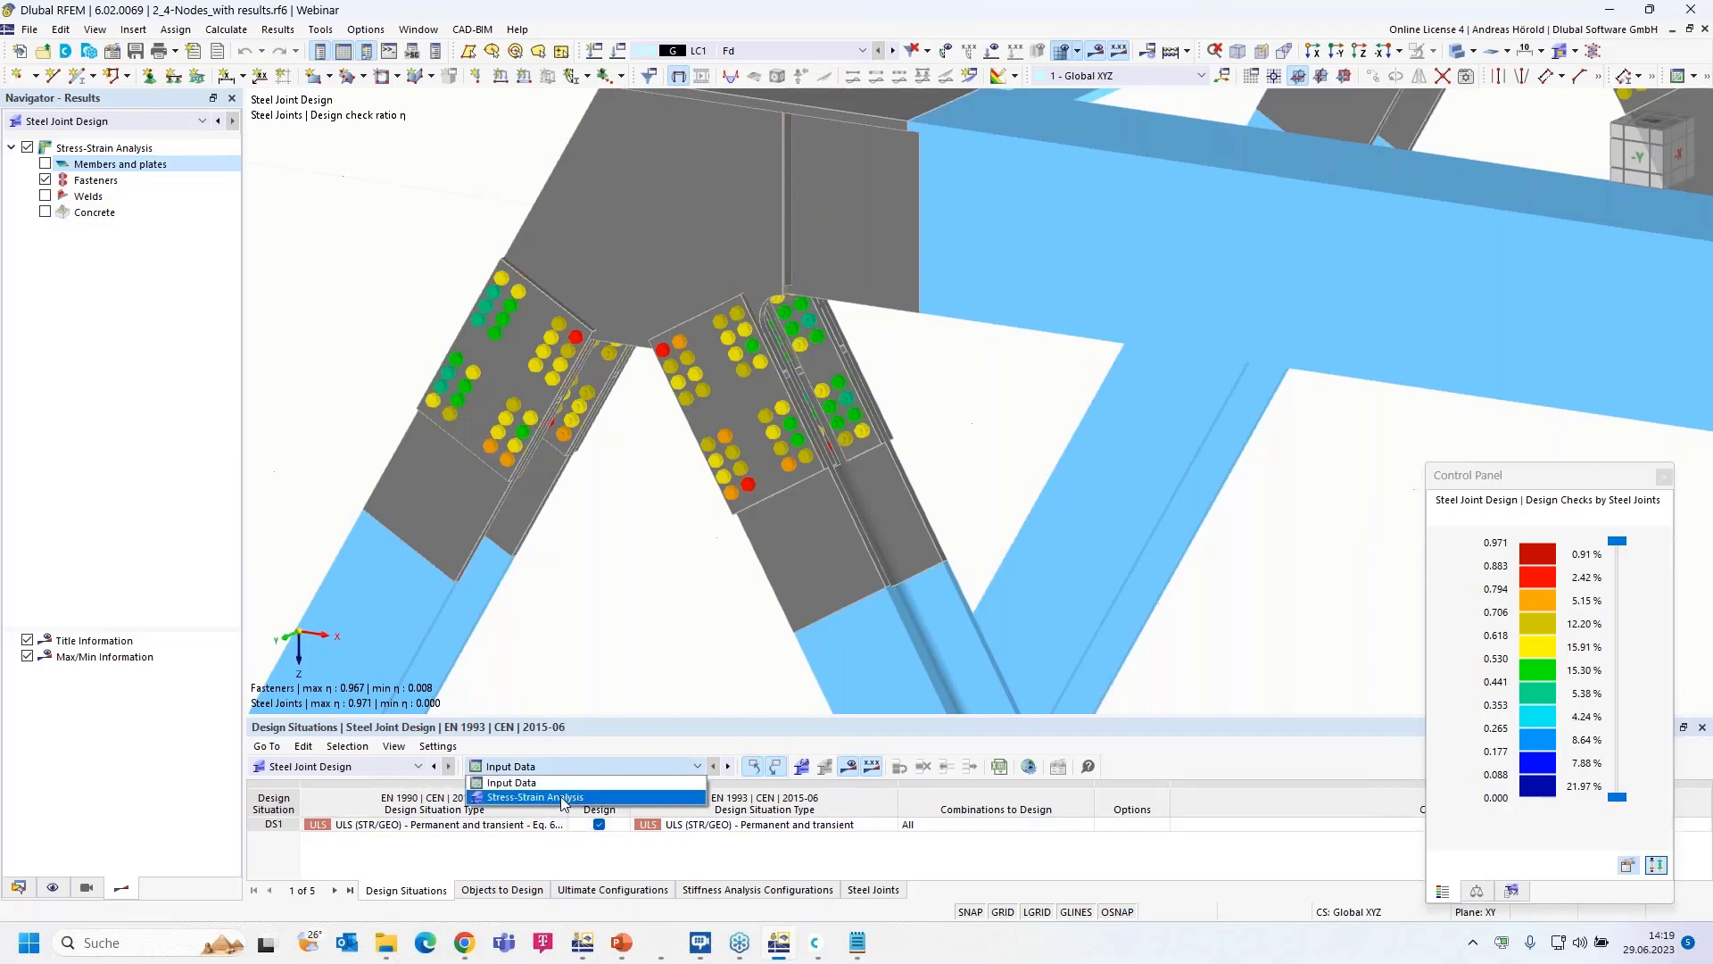
pyautogui.click(564, 798)
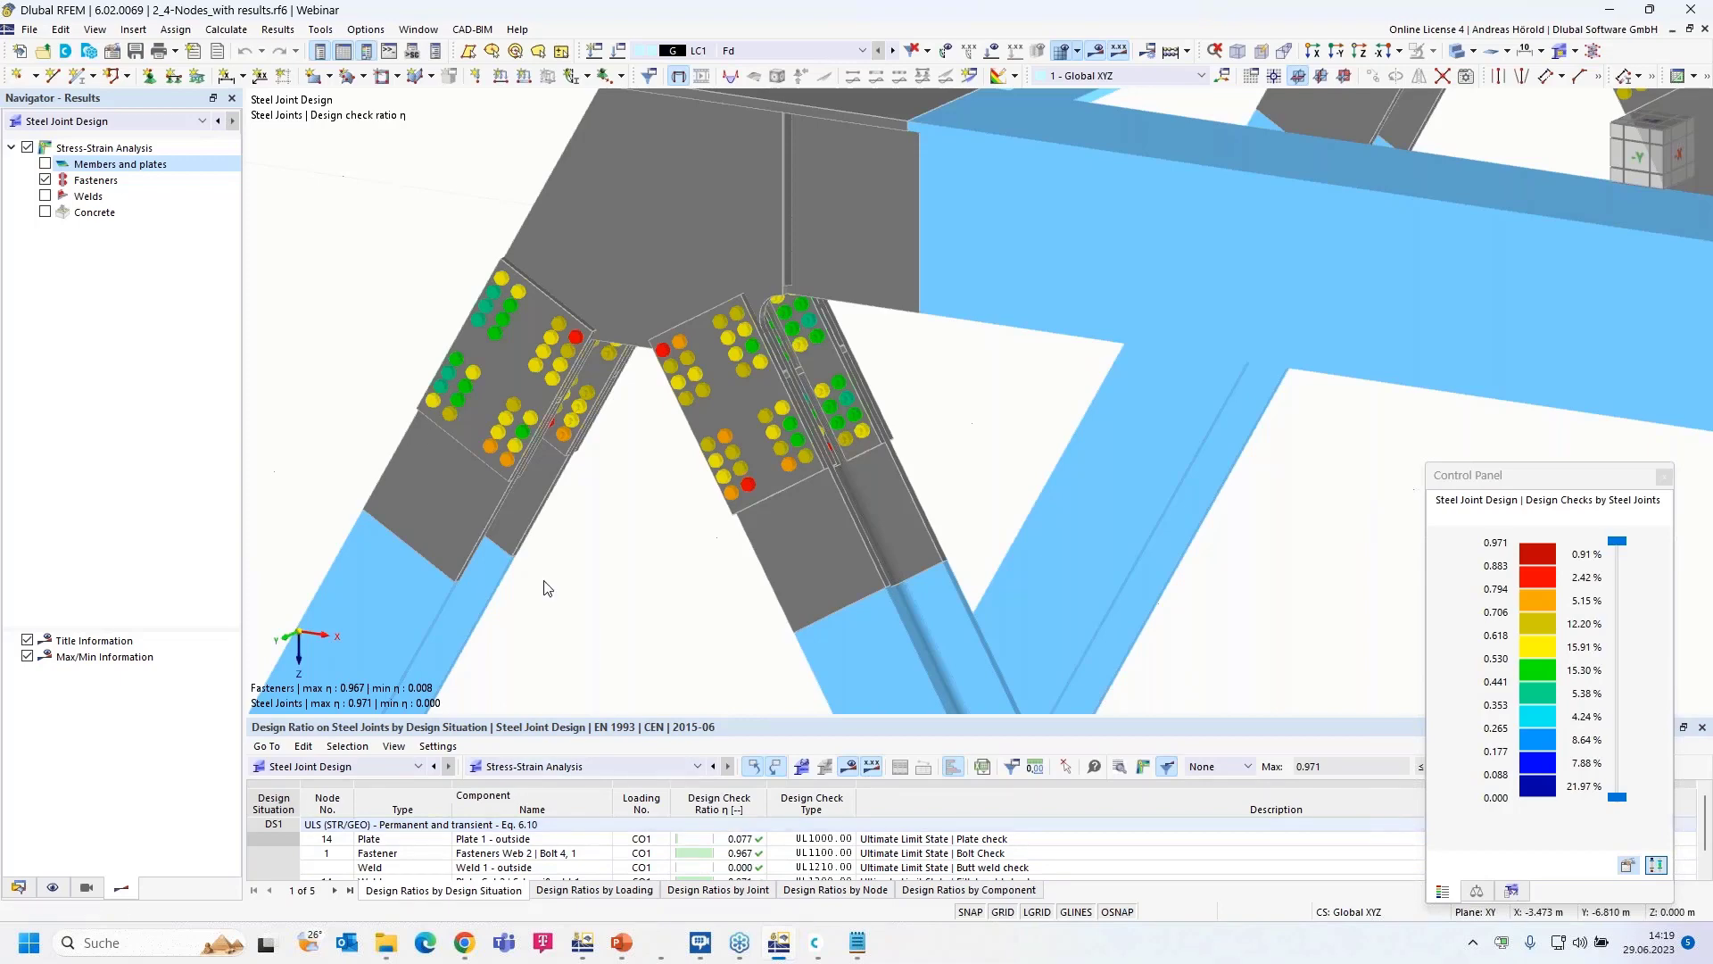
pyautogui.click(46, 196)
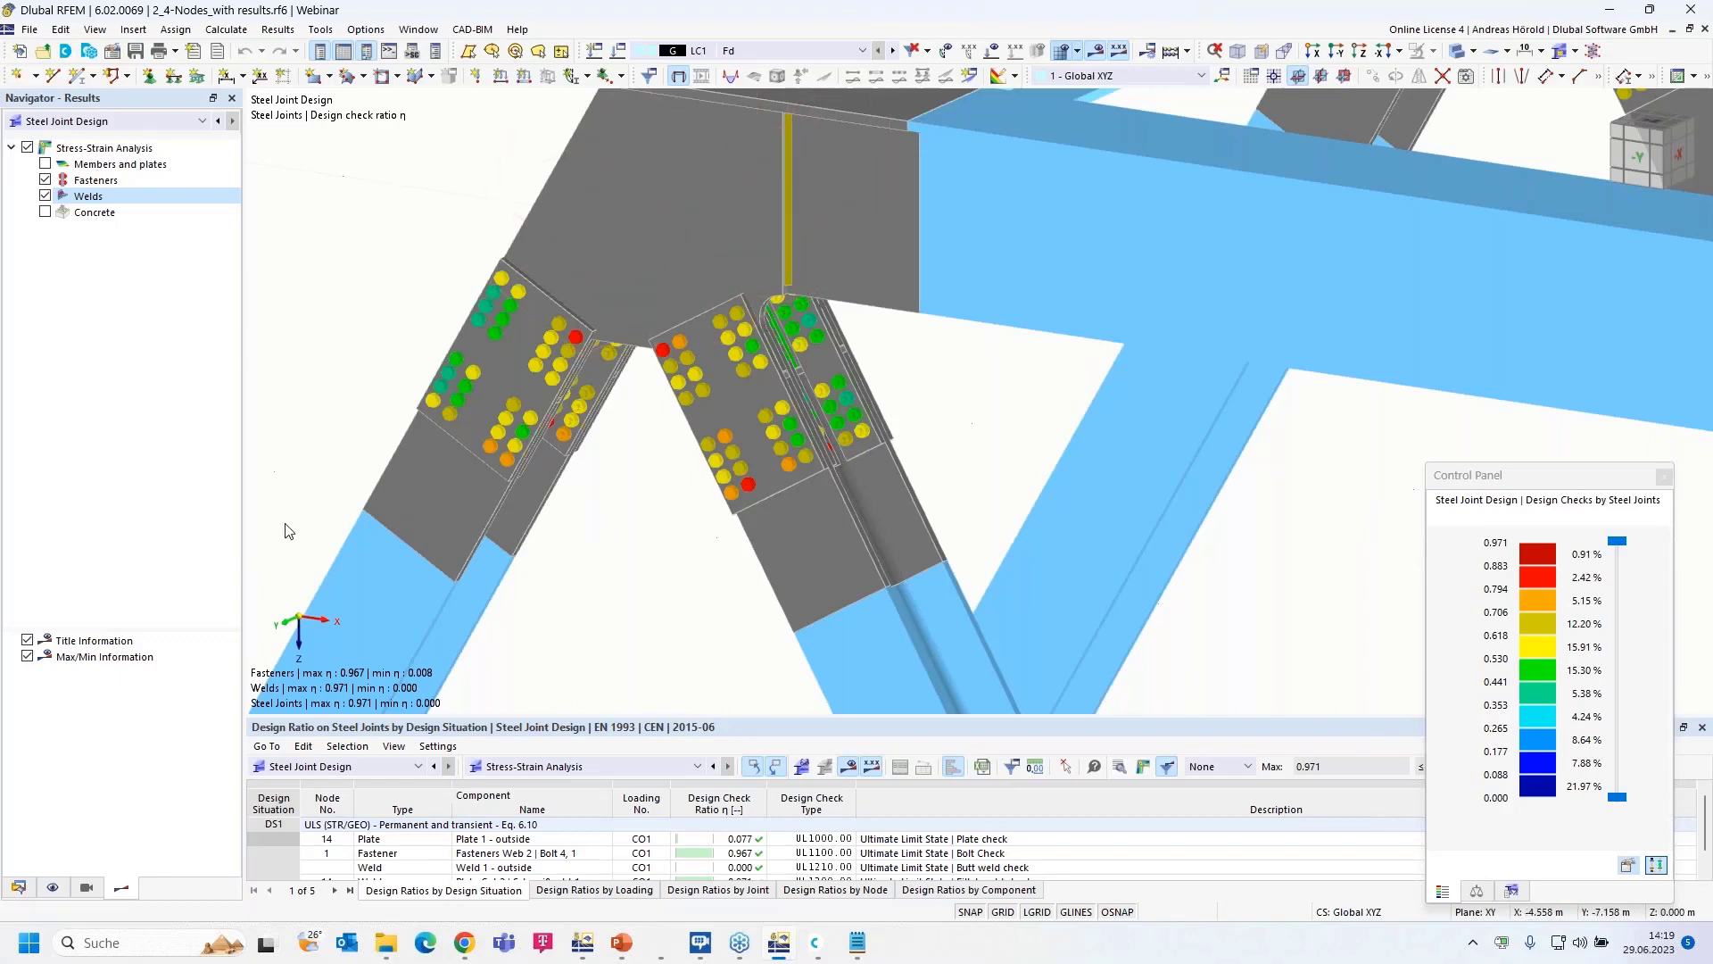
pyautogui.click(1705, 31)
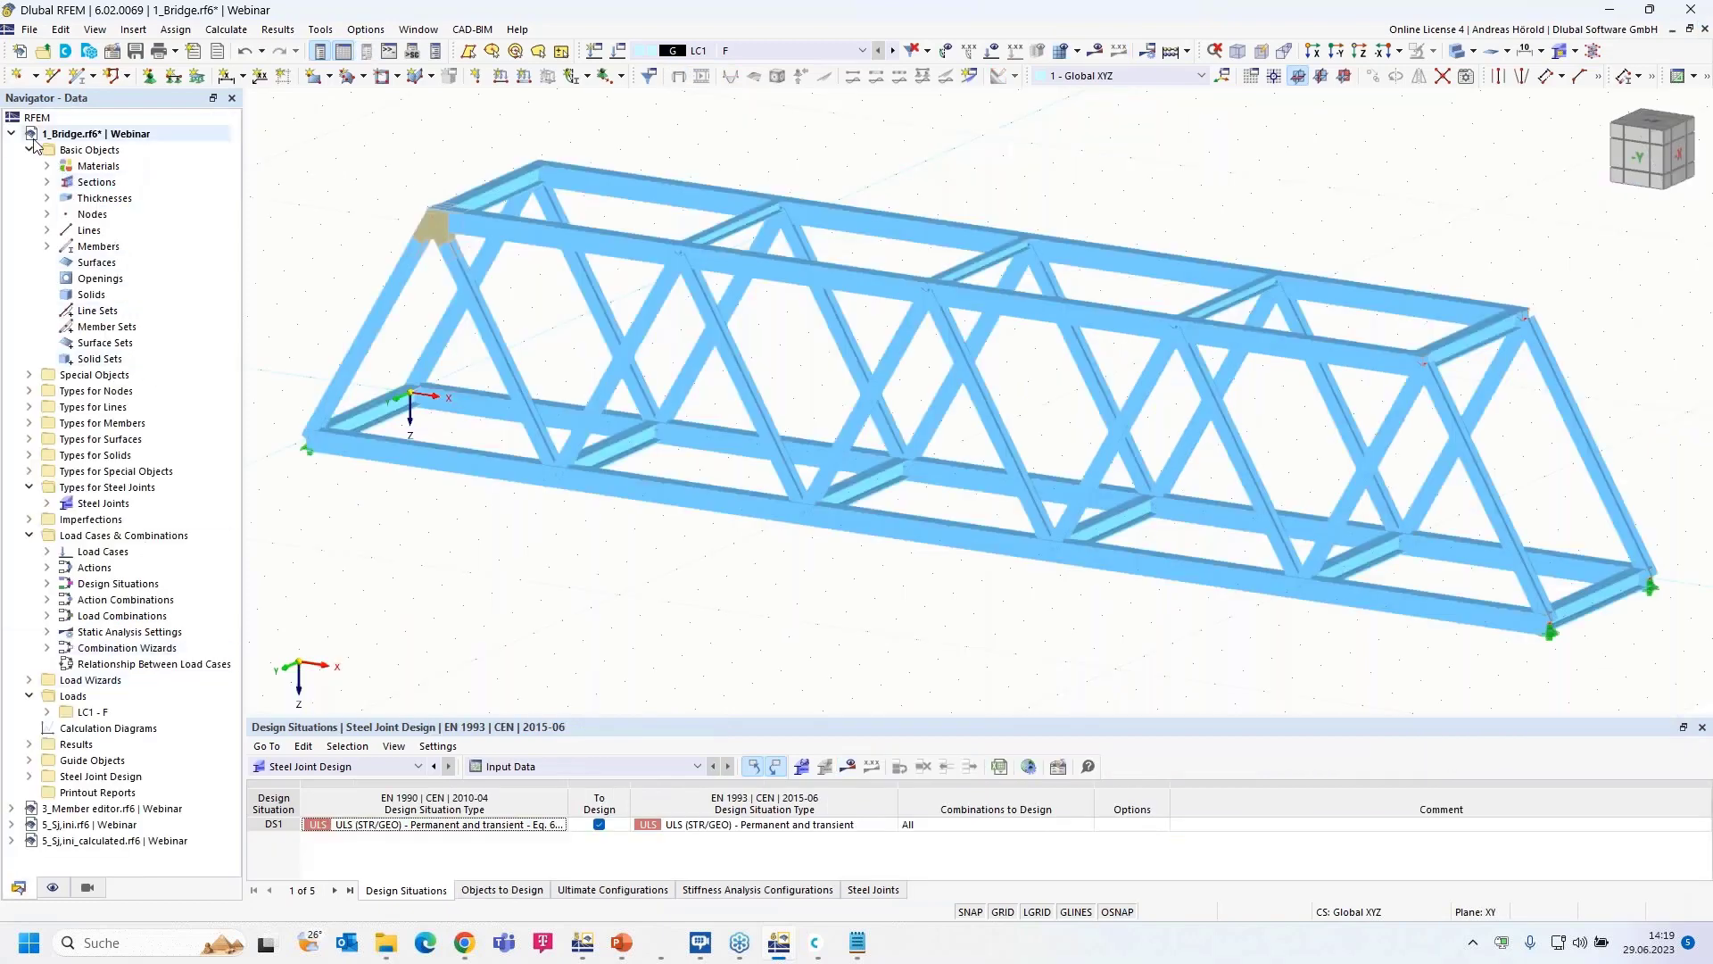
# - Collapse the 1_Bridge tree and switch to the 3_Member editor model
pyautogui.click(12, 134)
pyautogui.click(84, 150)
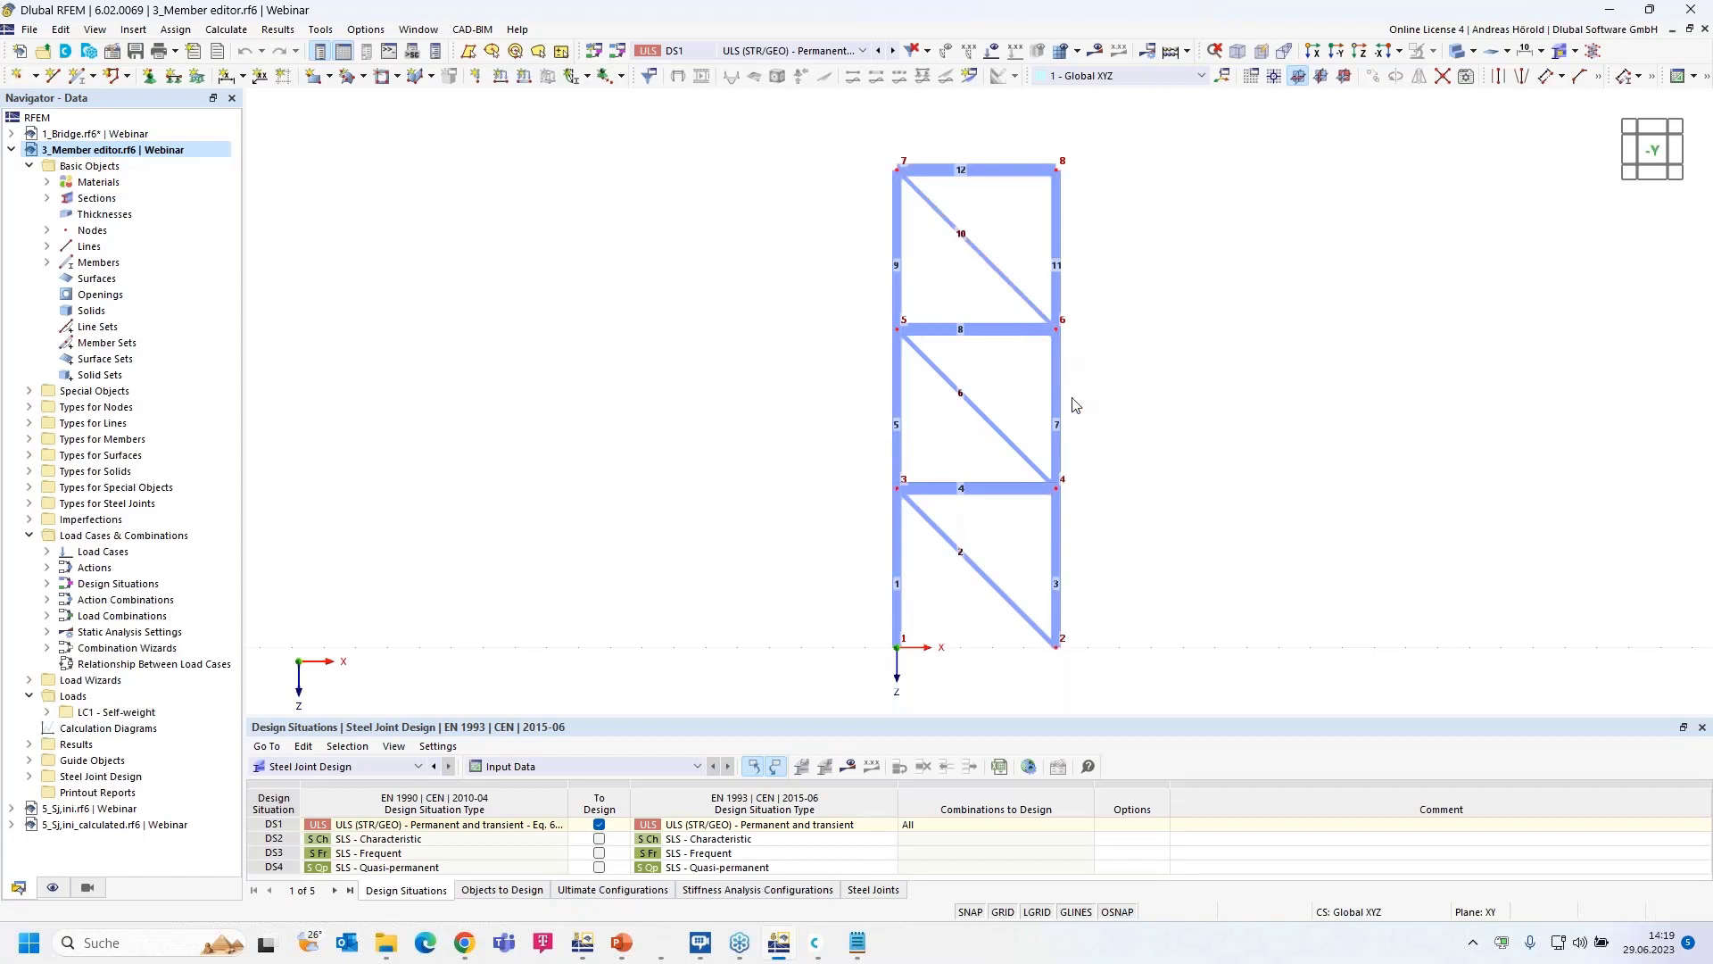
pyautogui.scroll(3, 1075, 401)
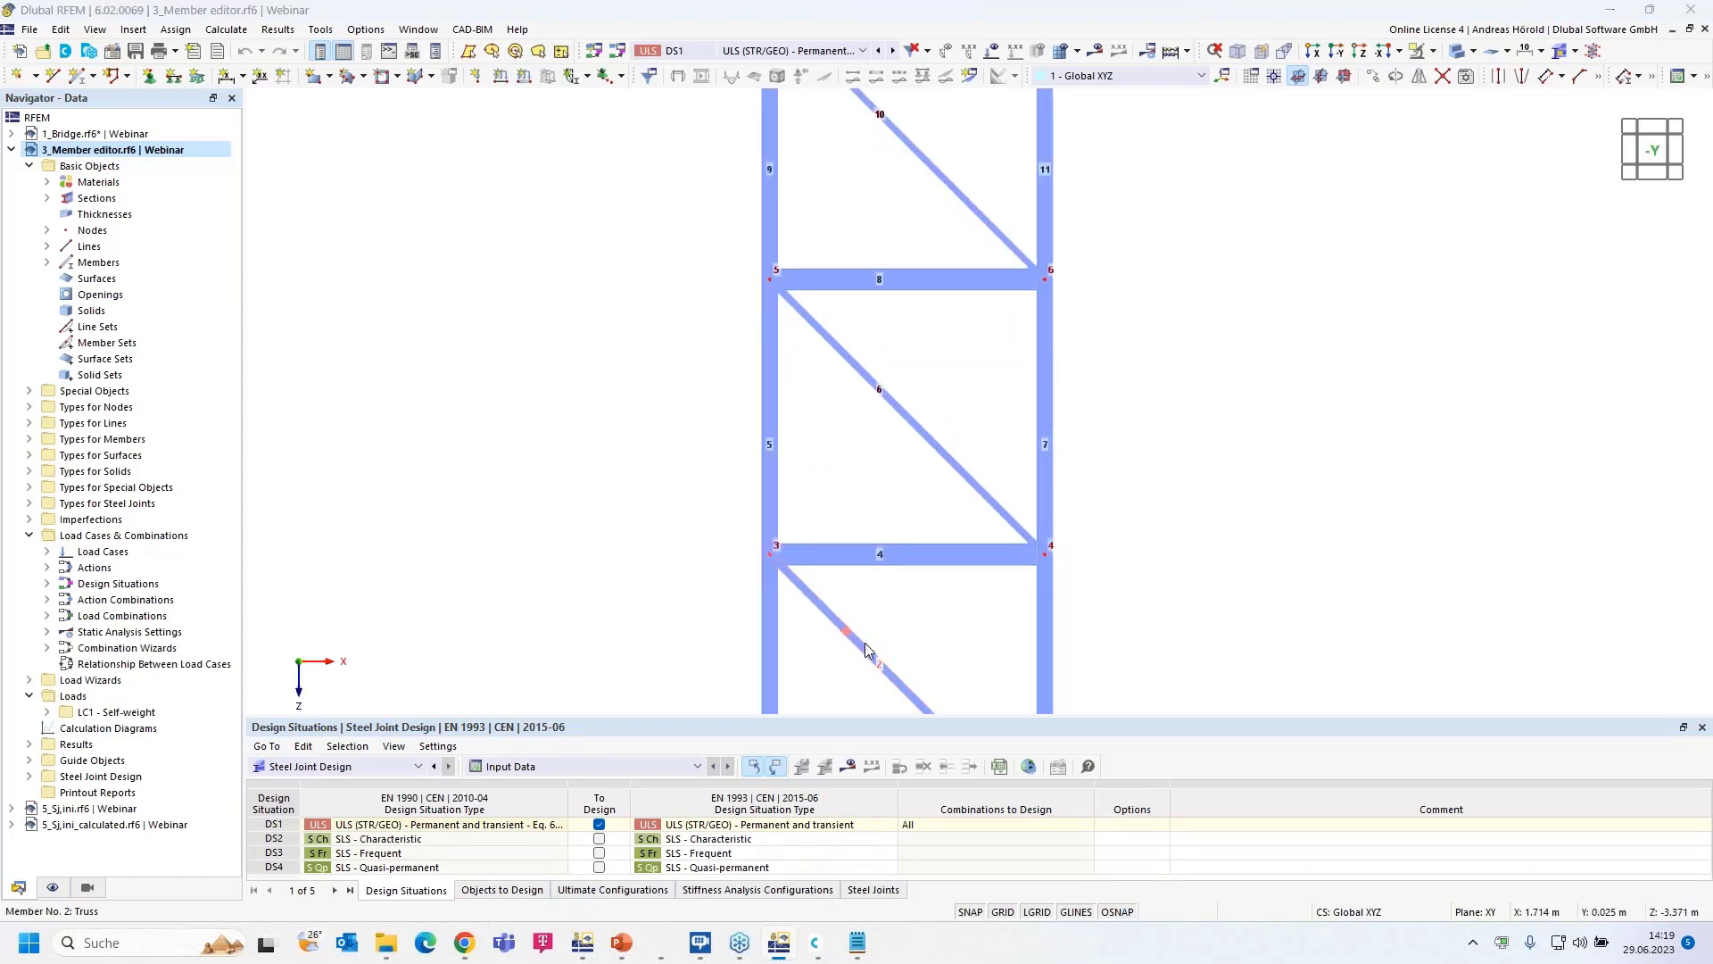
# - Inspect the properties of members 2, 6 and 10, closing each without changes
pyautogui.doubleClick(865, 642)
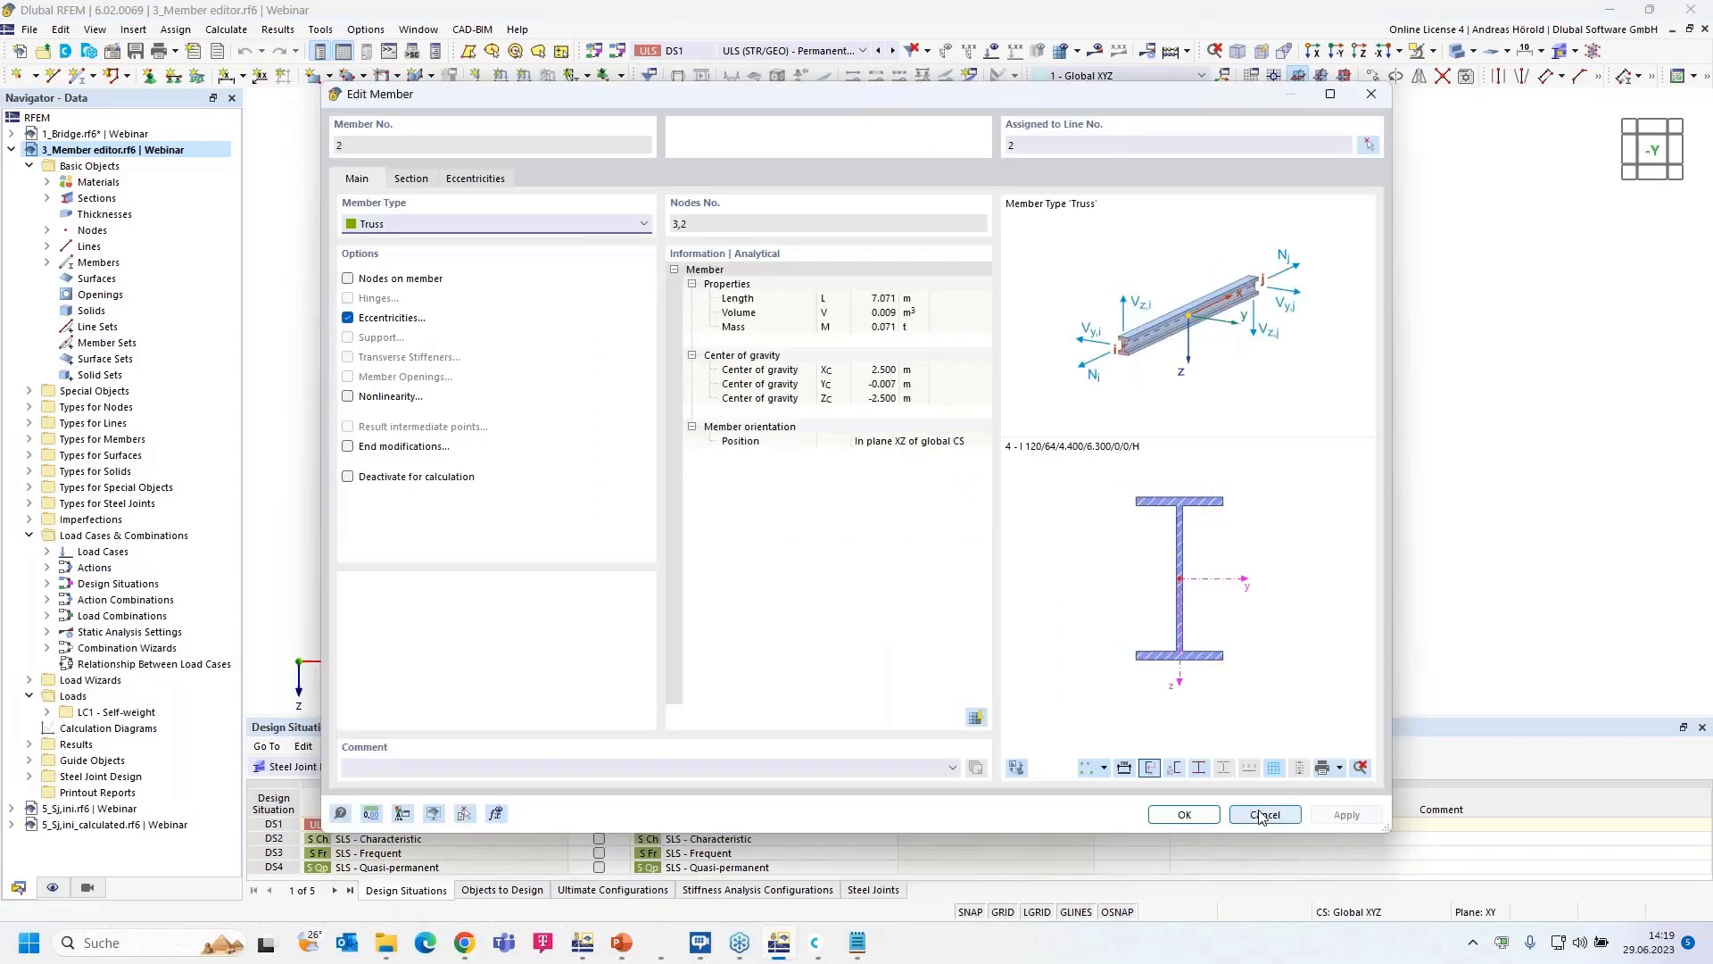
pyautogui.click(1184, 814)
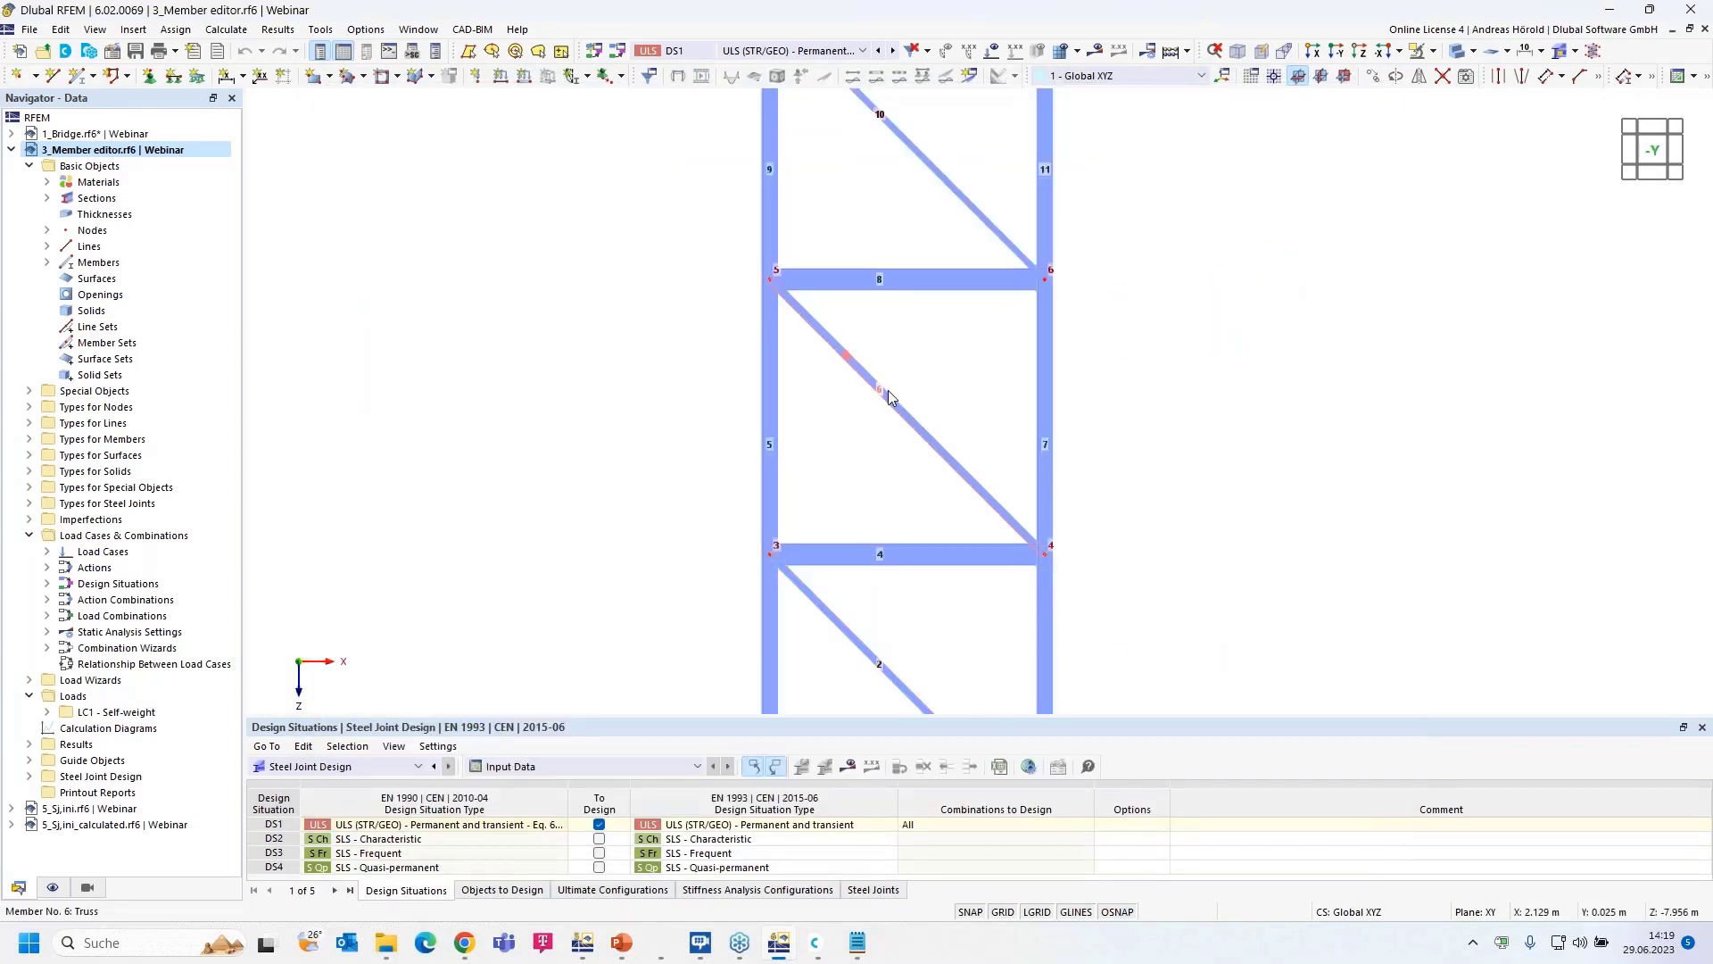
pyautogui.doubleClick(887, 397)
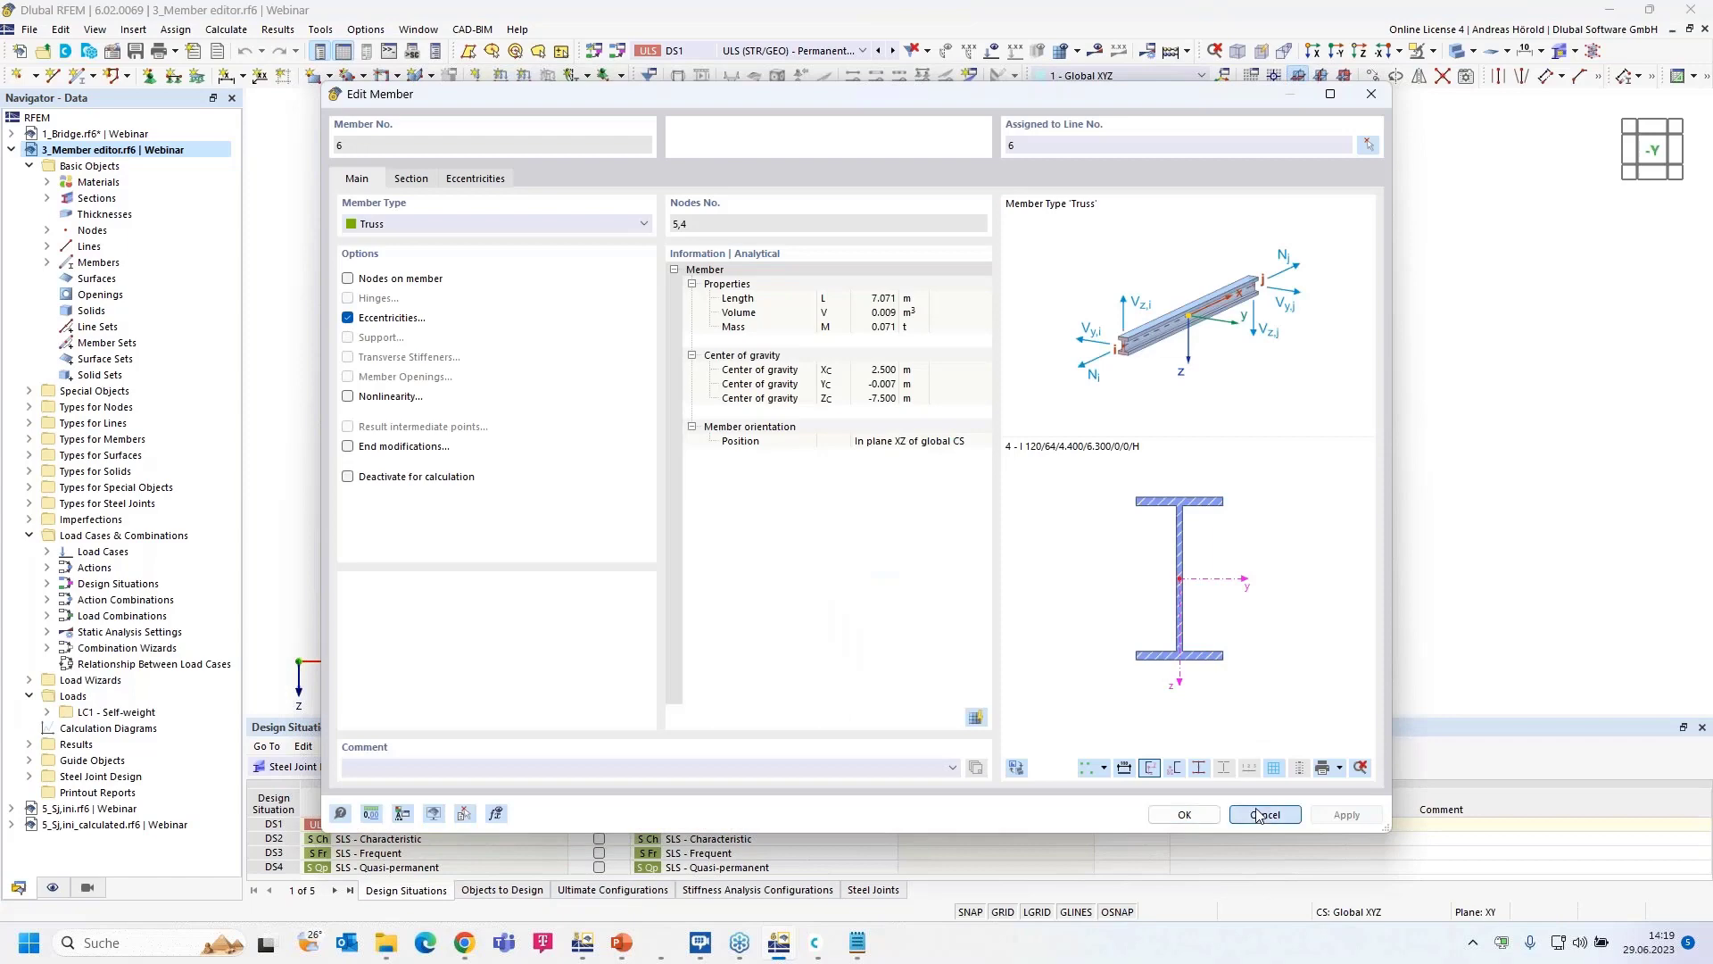
pyautogui.click(1266, 814)
pyautogui.scroll(-2, 876, 298)
pyautogui.scroll(5, 870, 321)
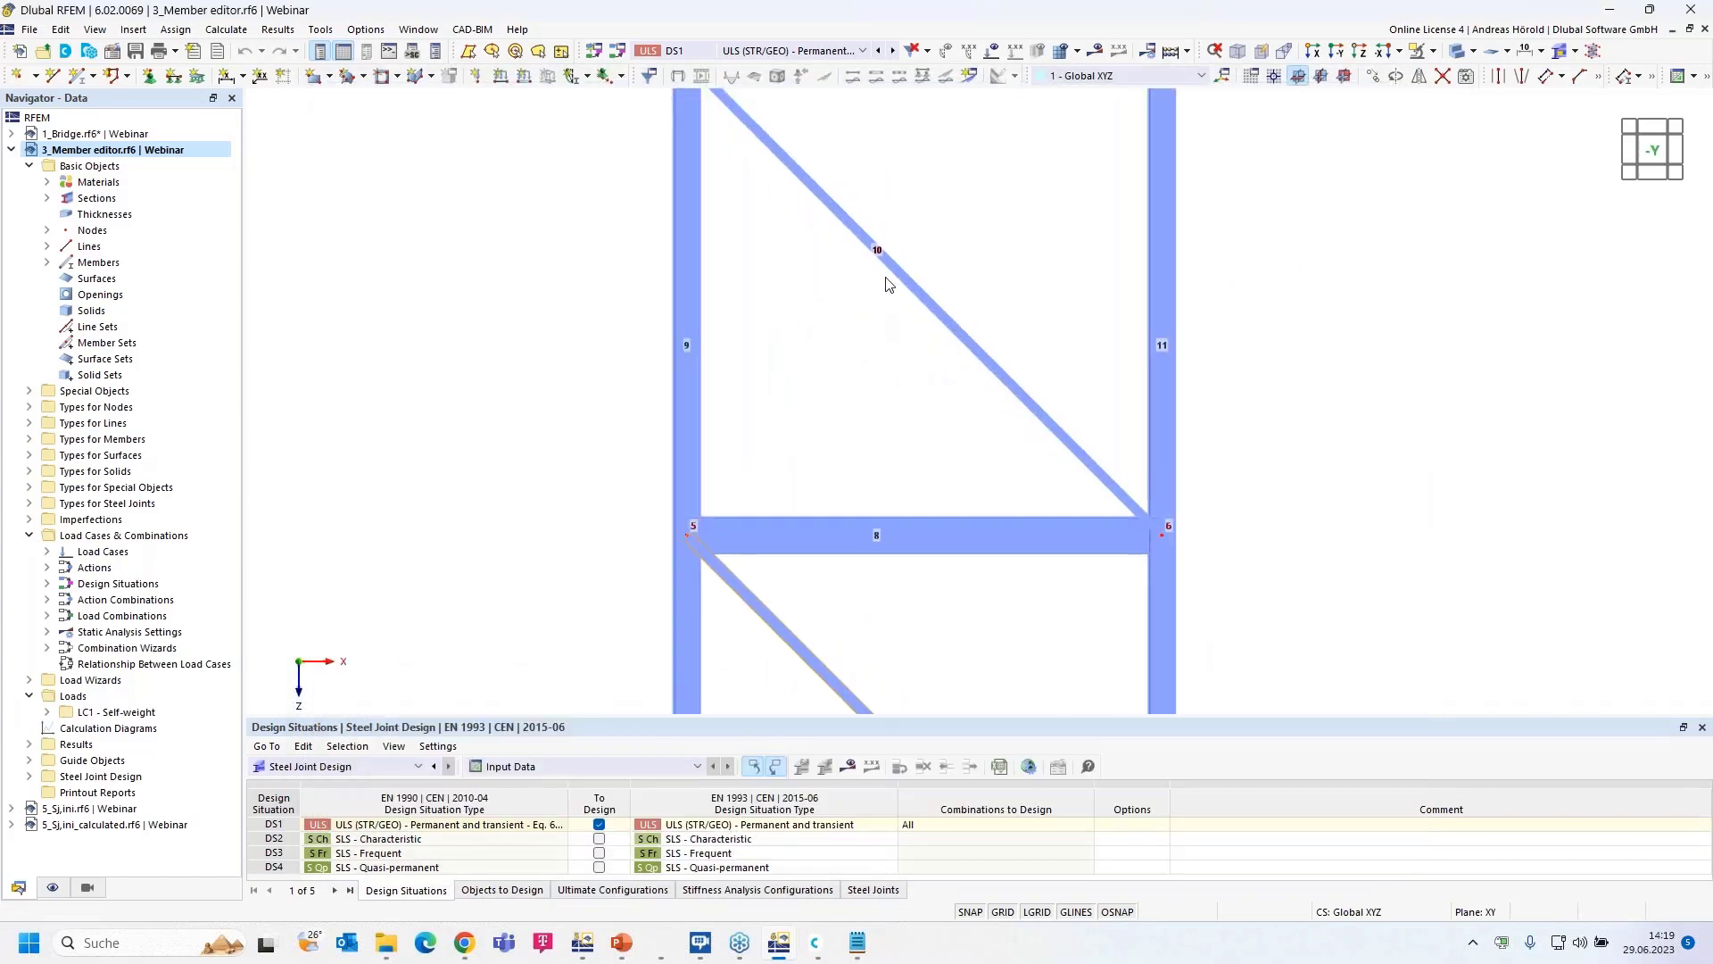
pyautogui.doubleClick(897, 275)
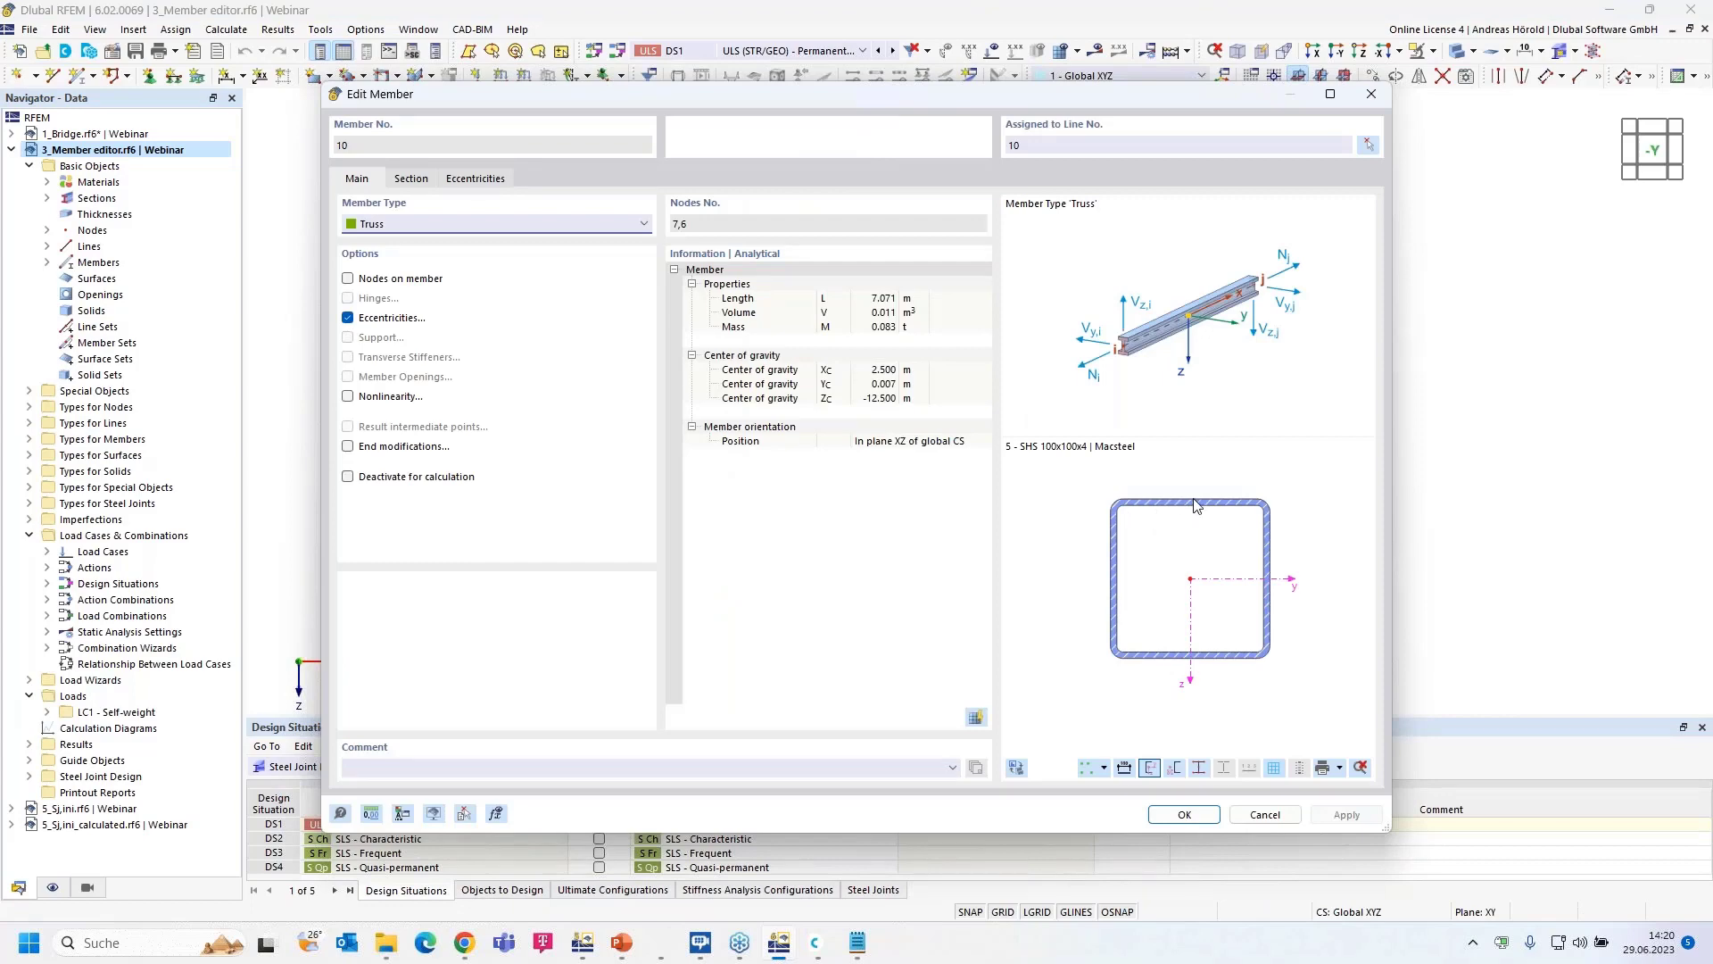
pyautogui.click(1273, 816)
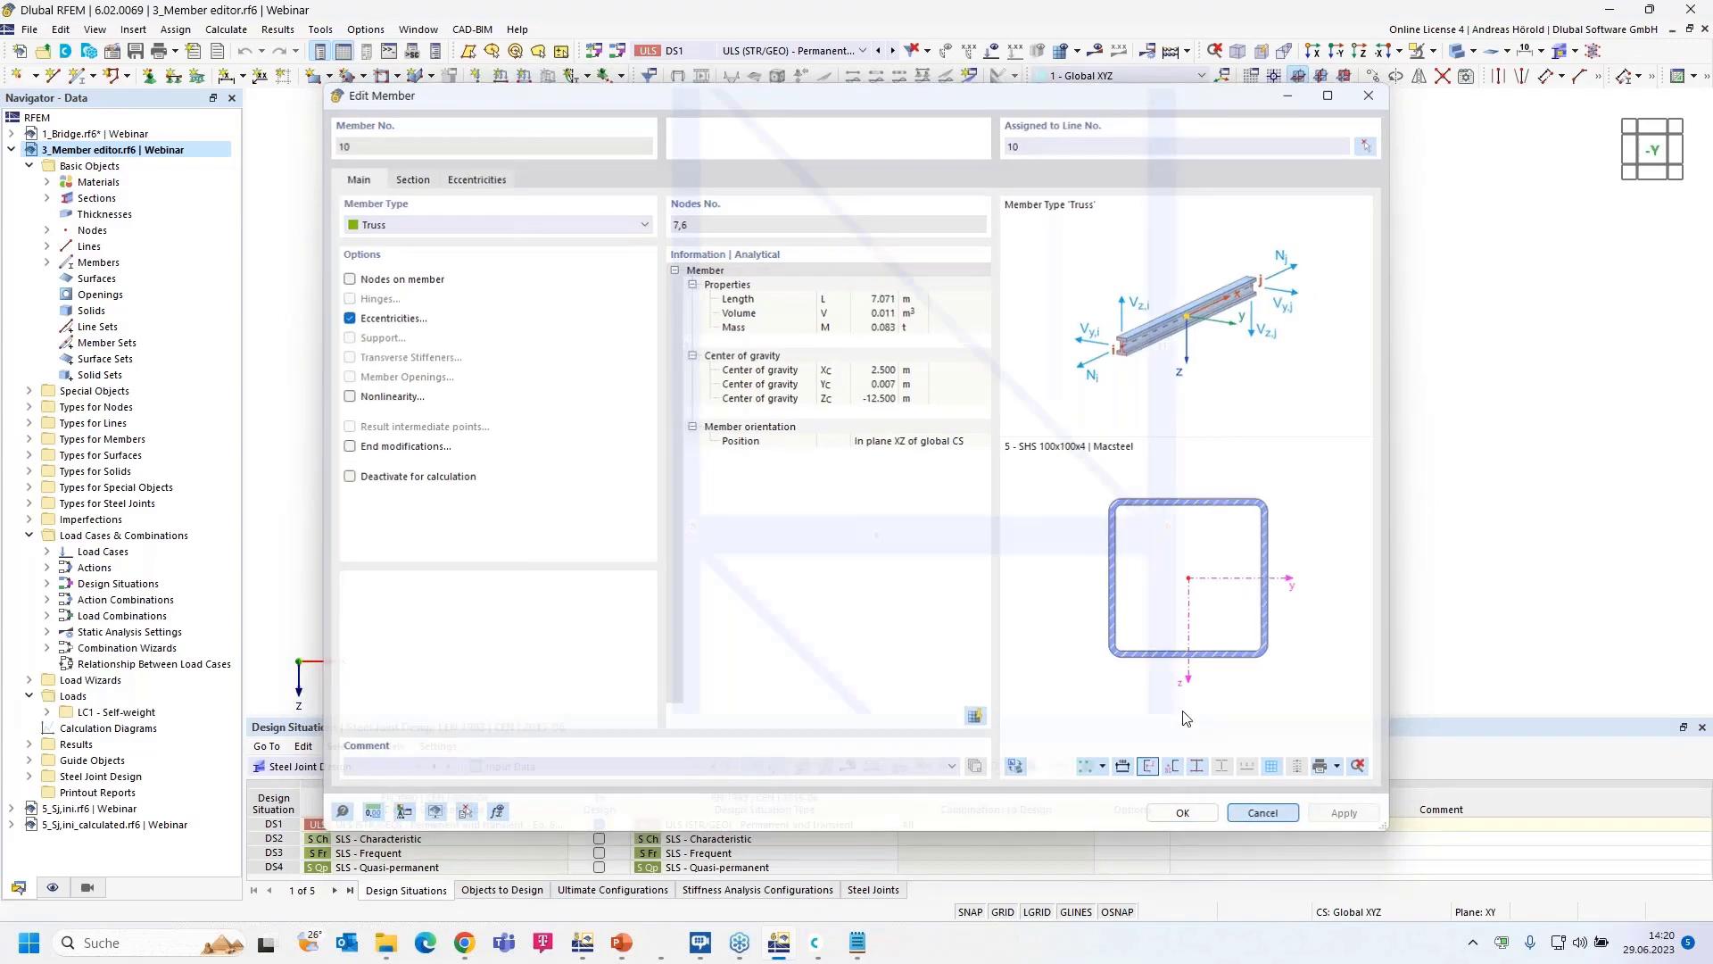
pyautogui.moveTo(925, 455); pyautogui.dragTo(920, 288, button='middle')
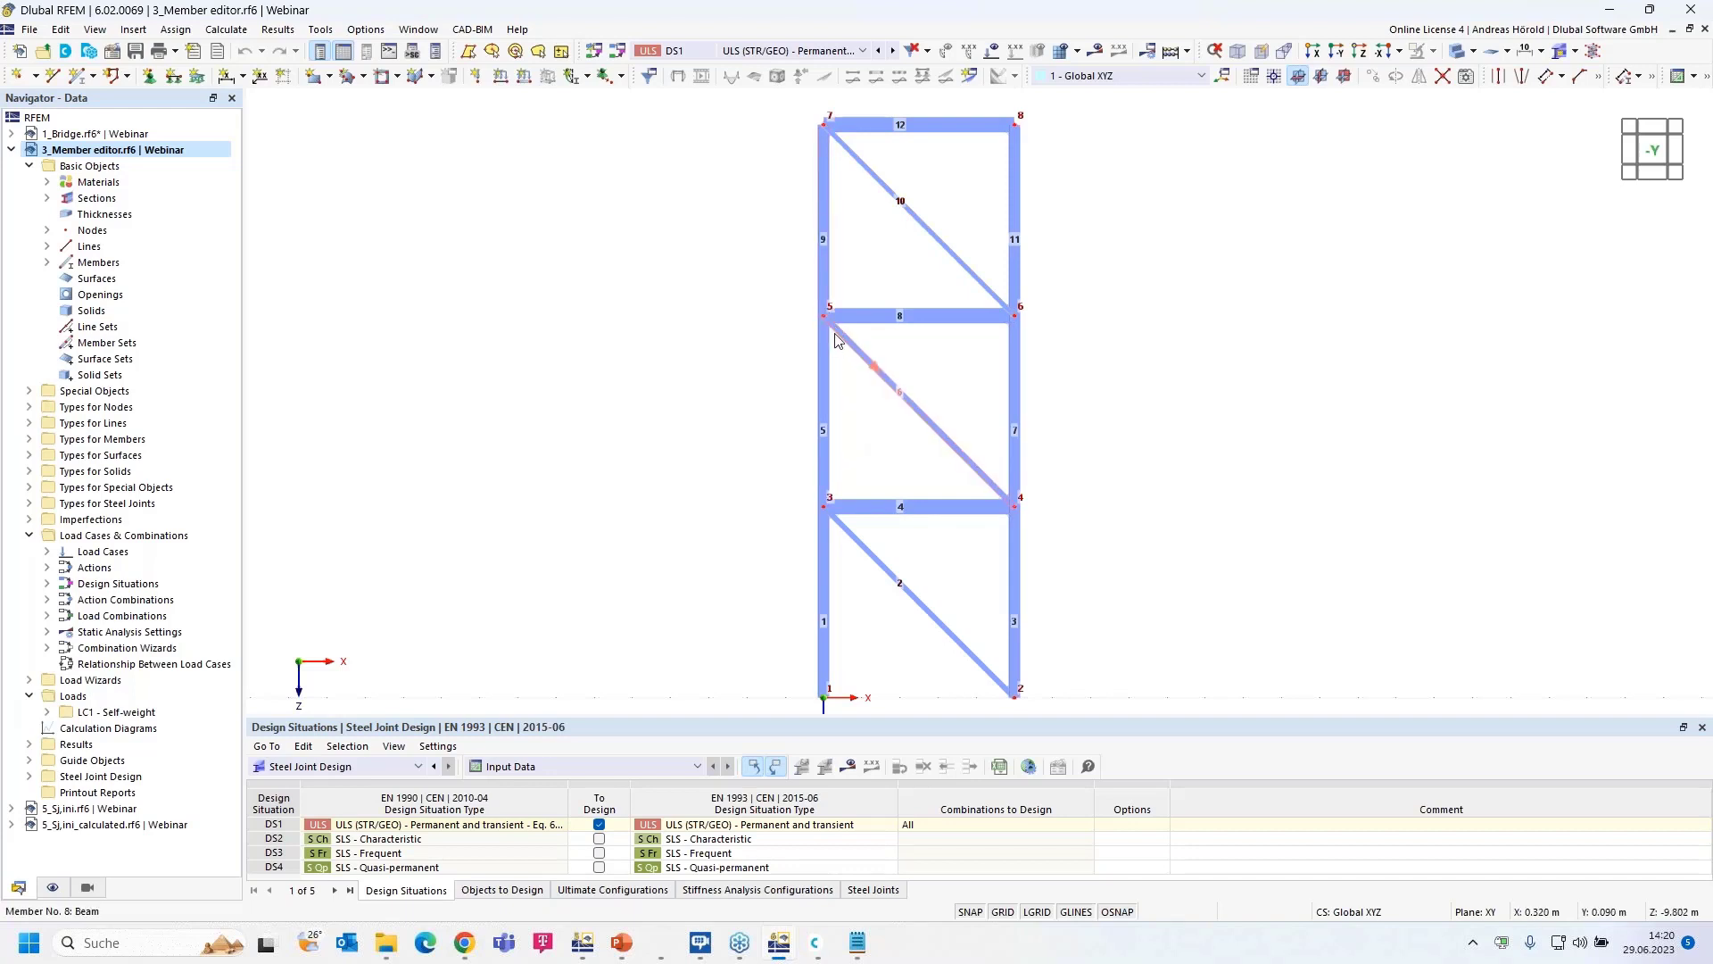
pyautogui.moveTo(839, 344)
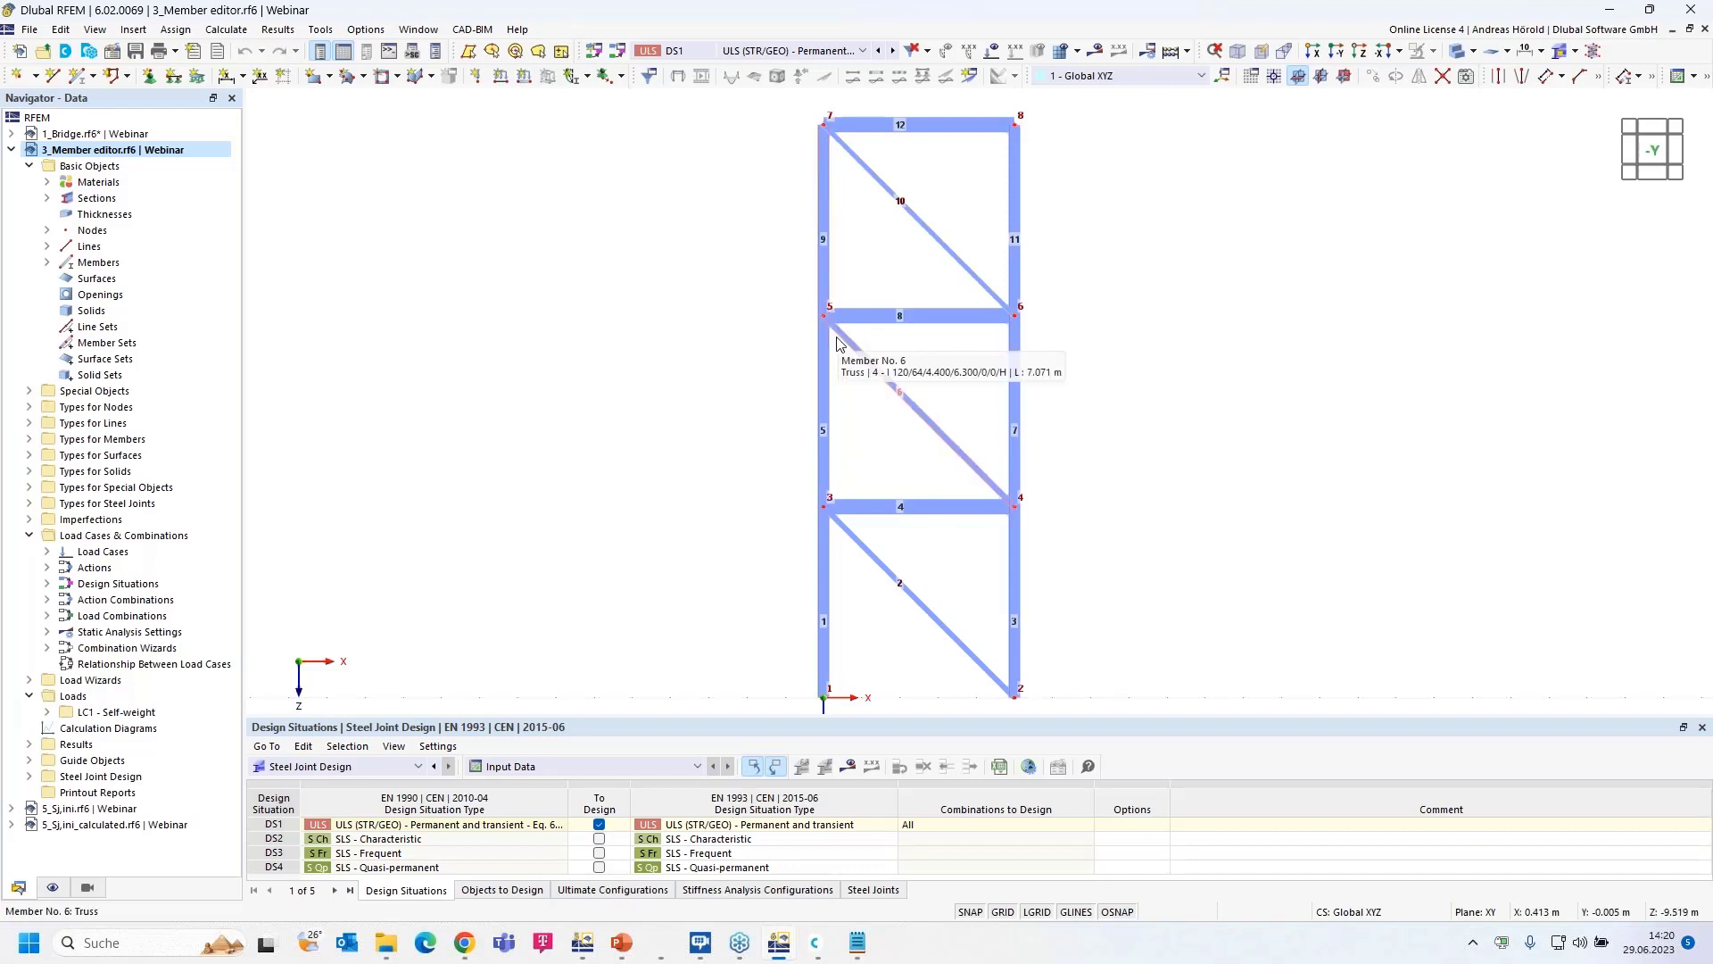
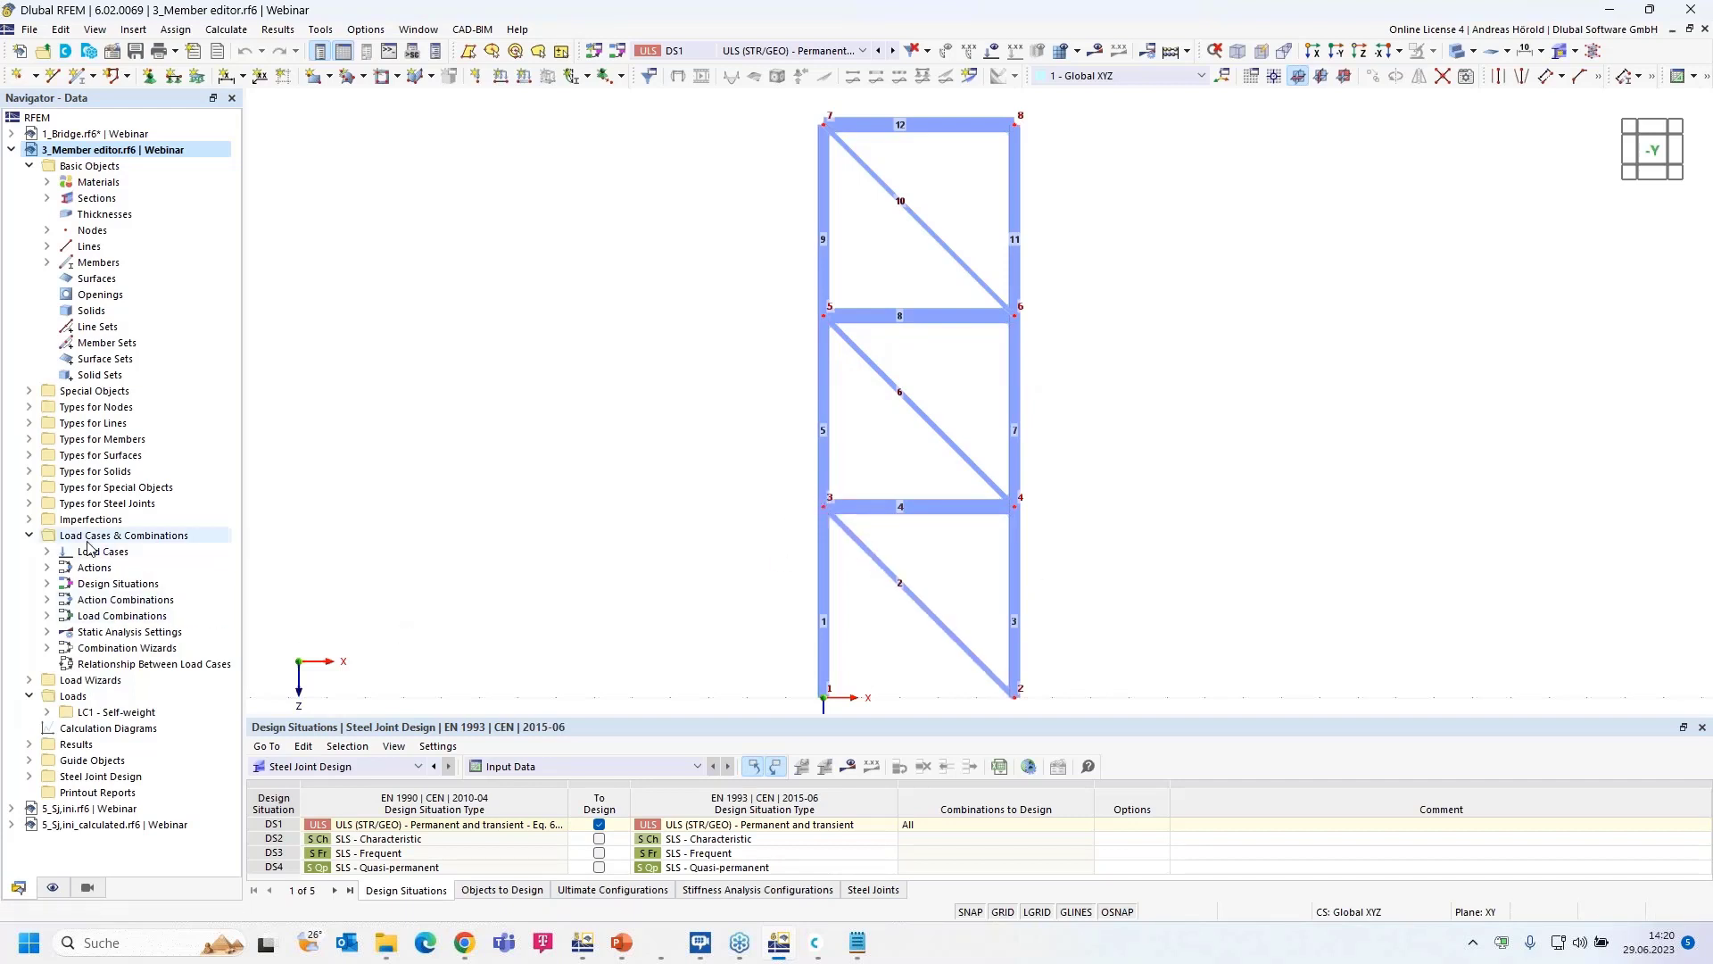
# - Create a new steel joint assigned to node 3, picked in the model
pyautogui.click(31, 504)
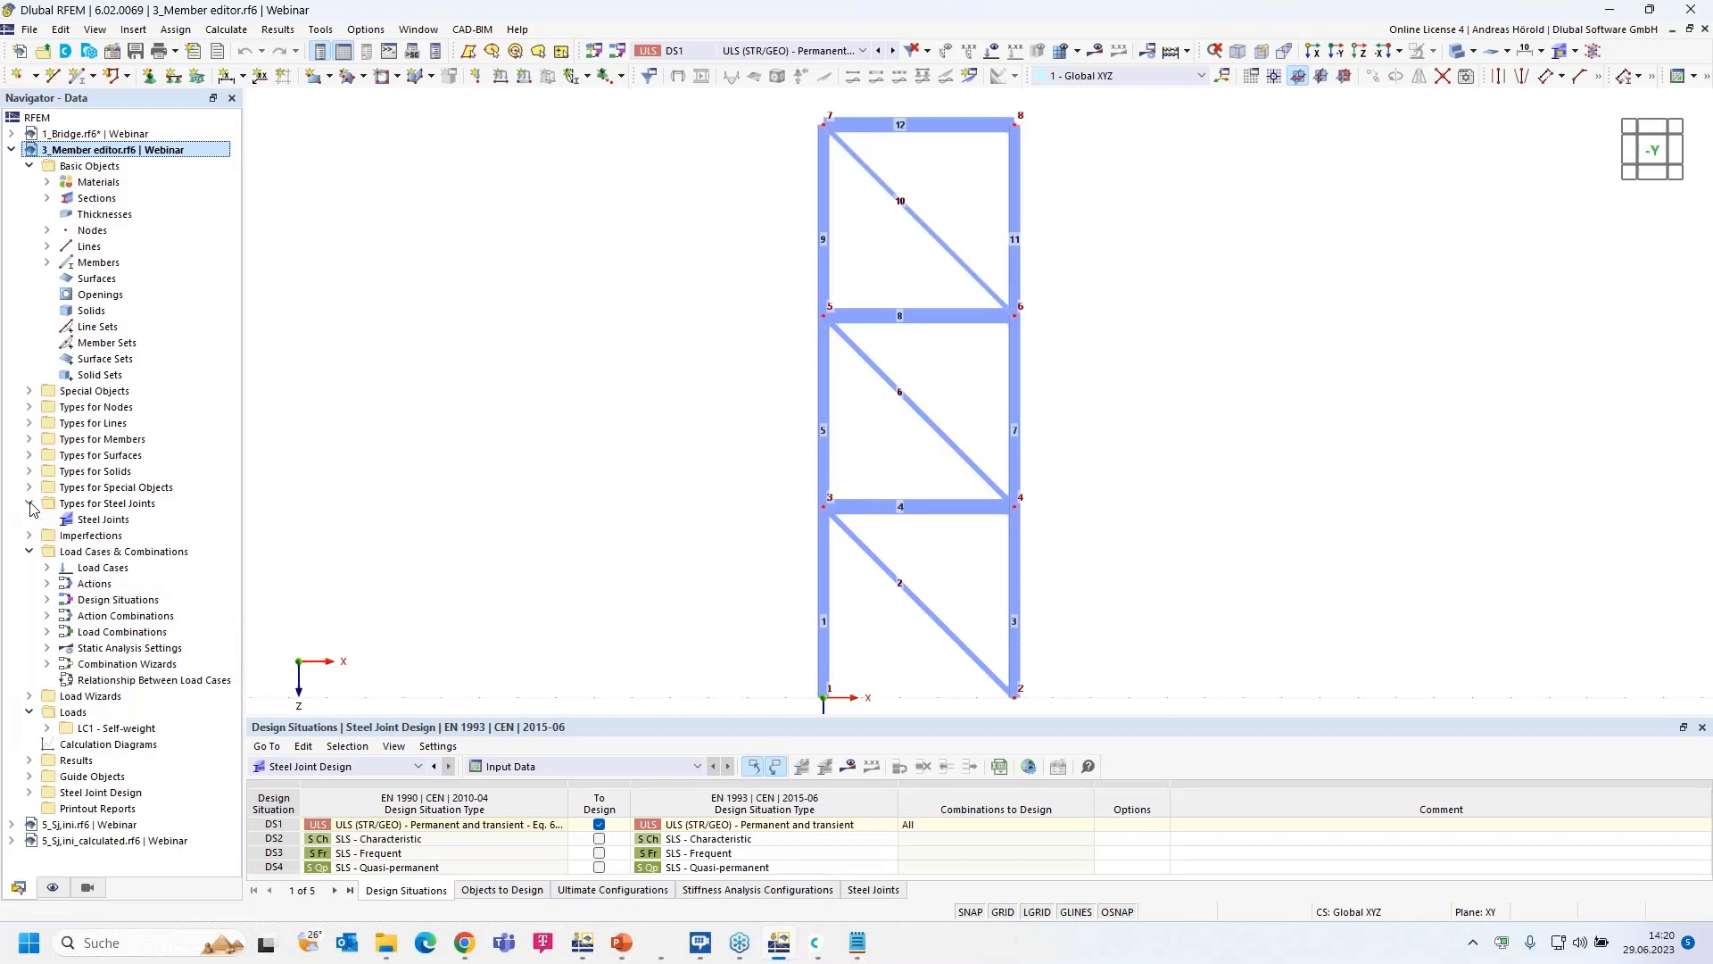
pyautogui.rightClick(103, 521)
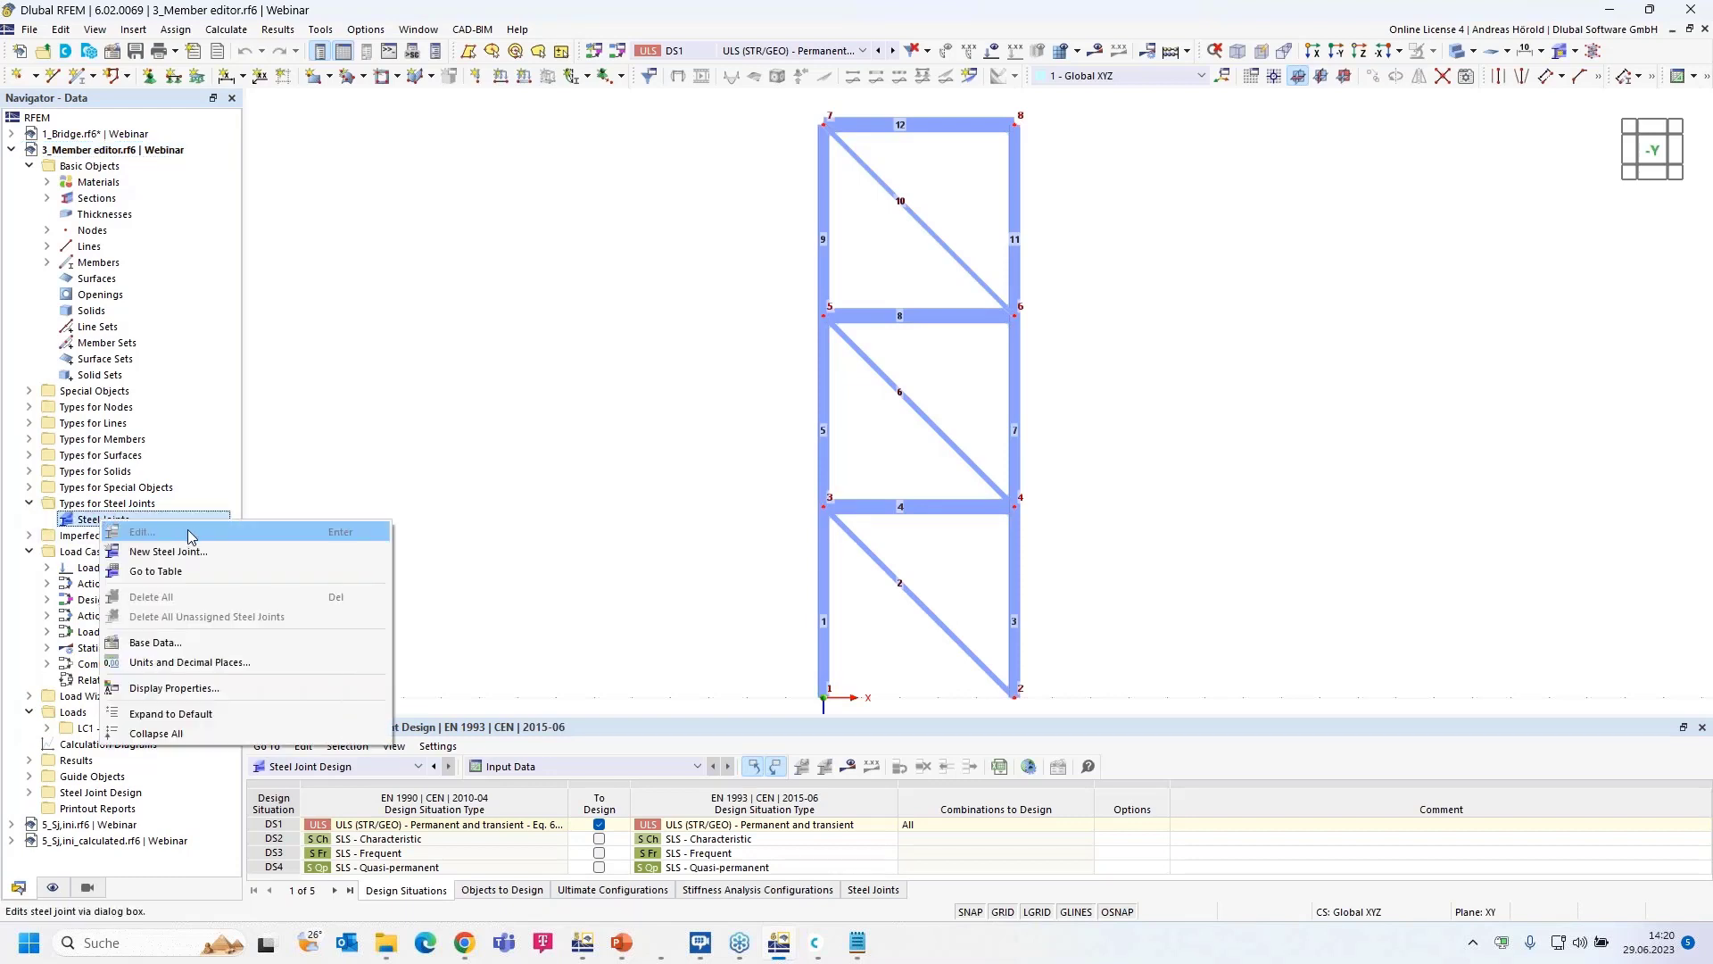
pyautogui.click(200, 555)
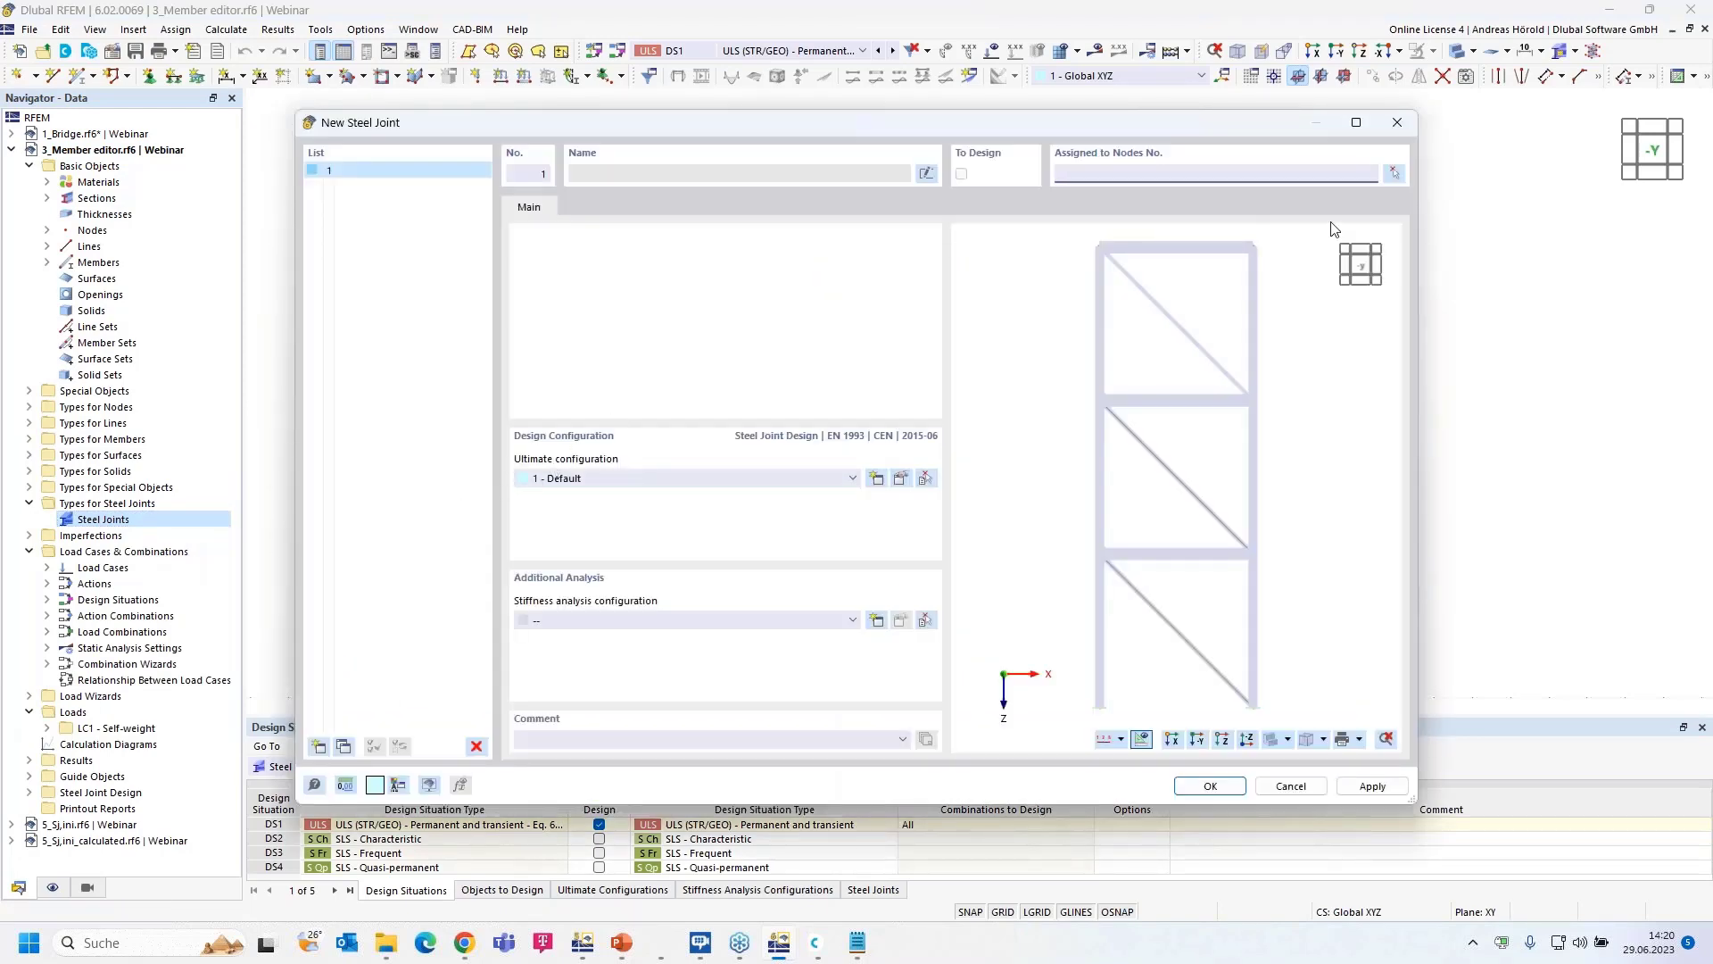
pyautogui.click(1392, 175)
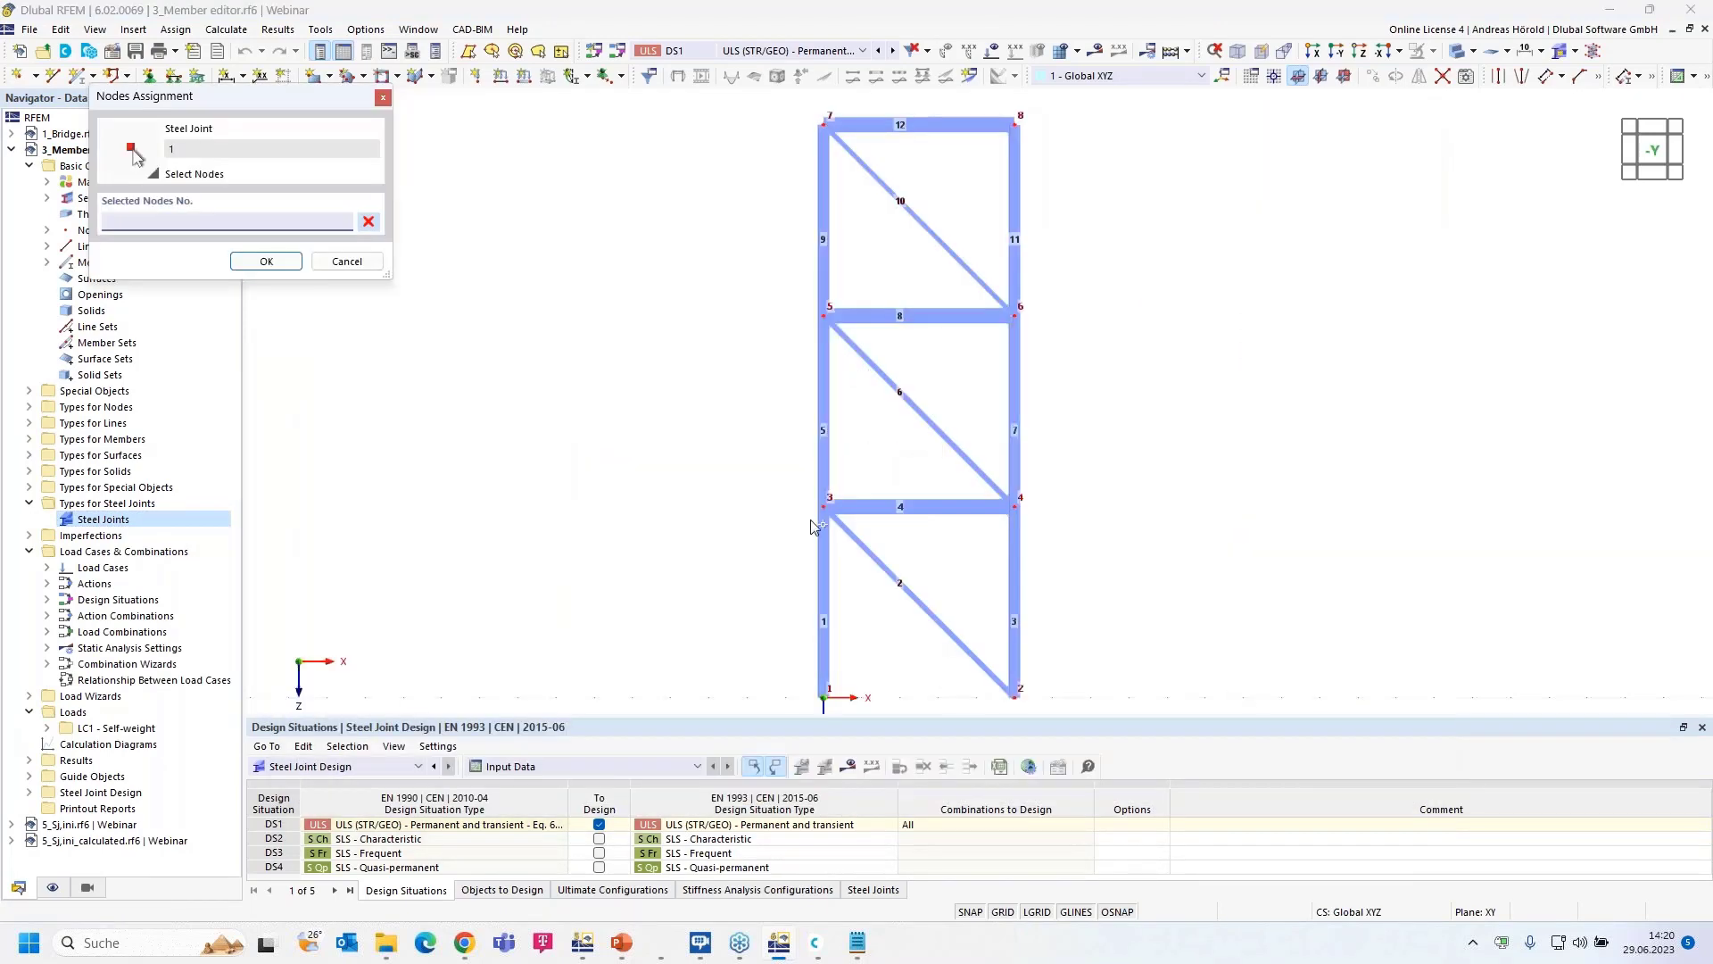
pyautogui.click(822, 506)
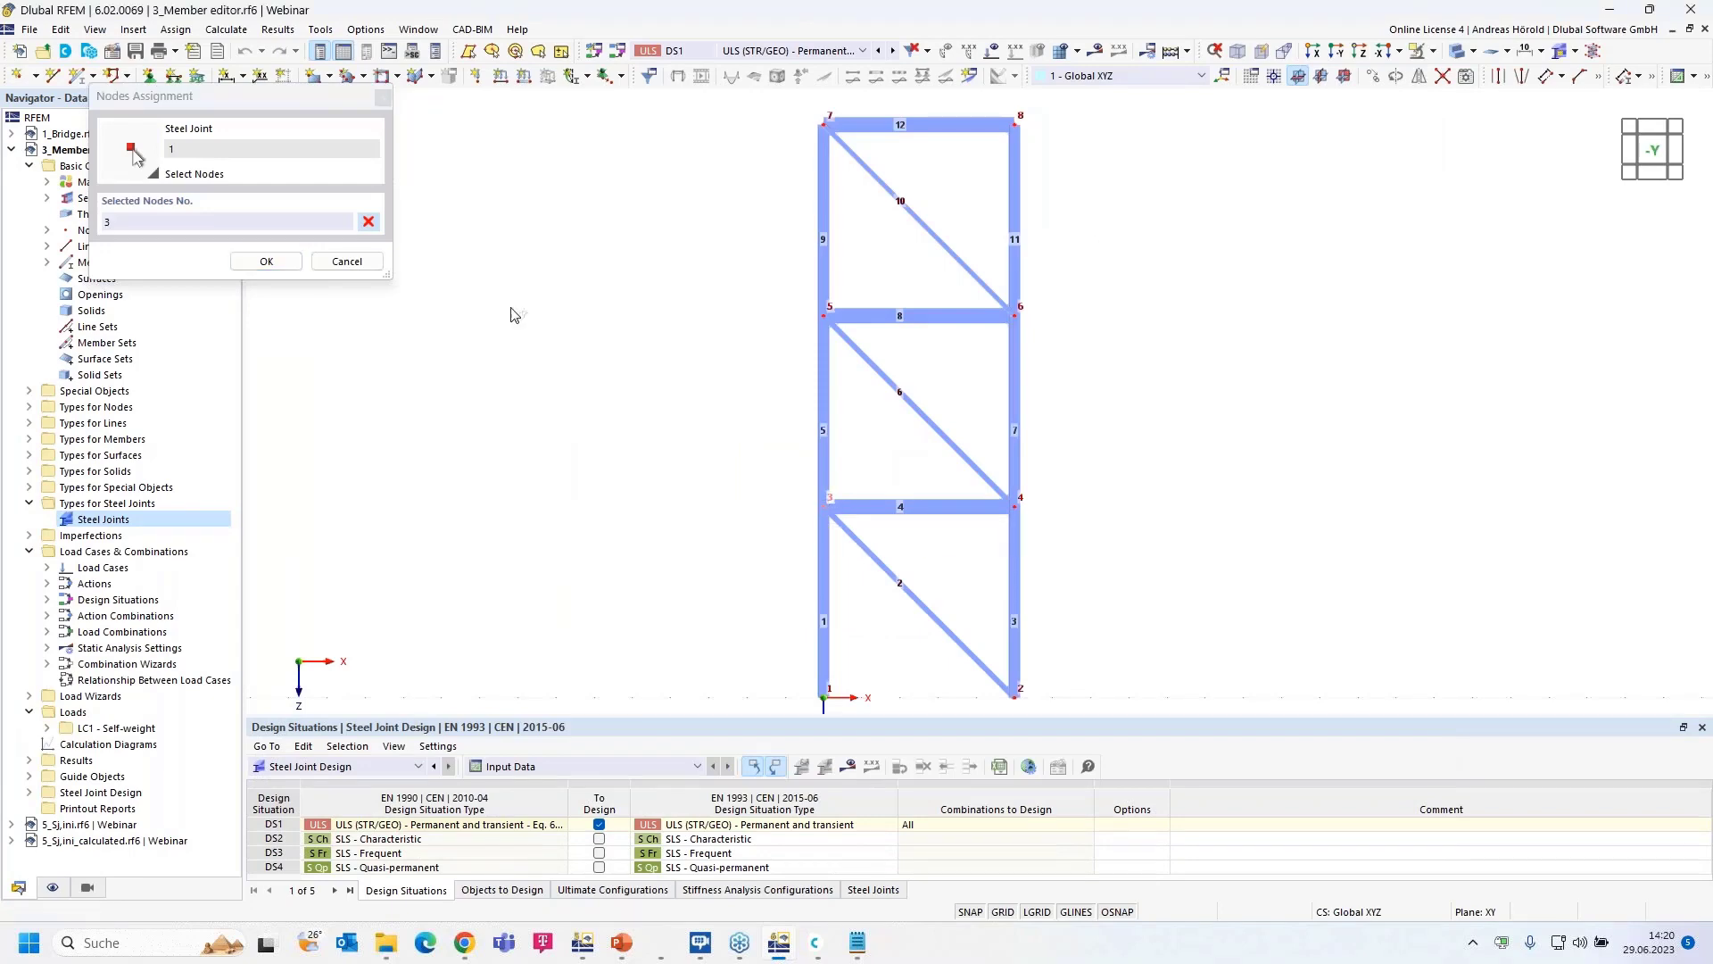
pyautogui.click(266, 261)
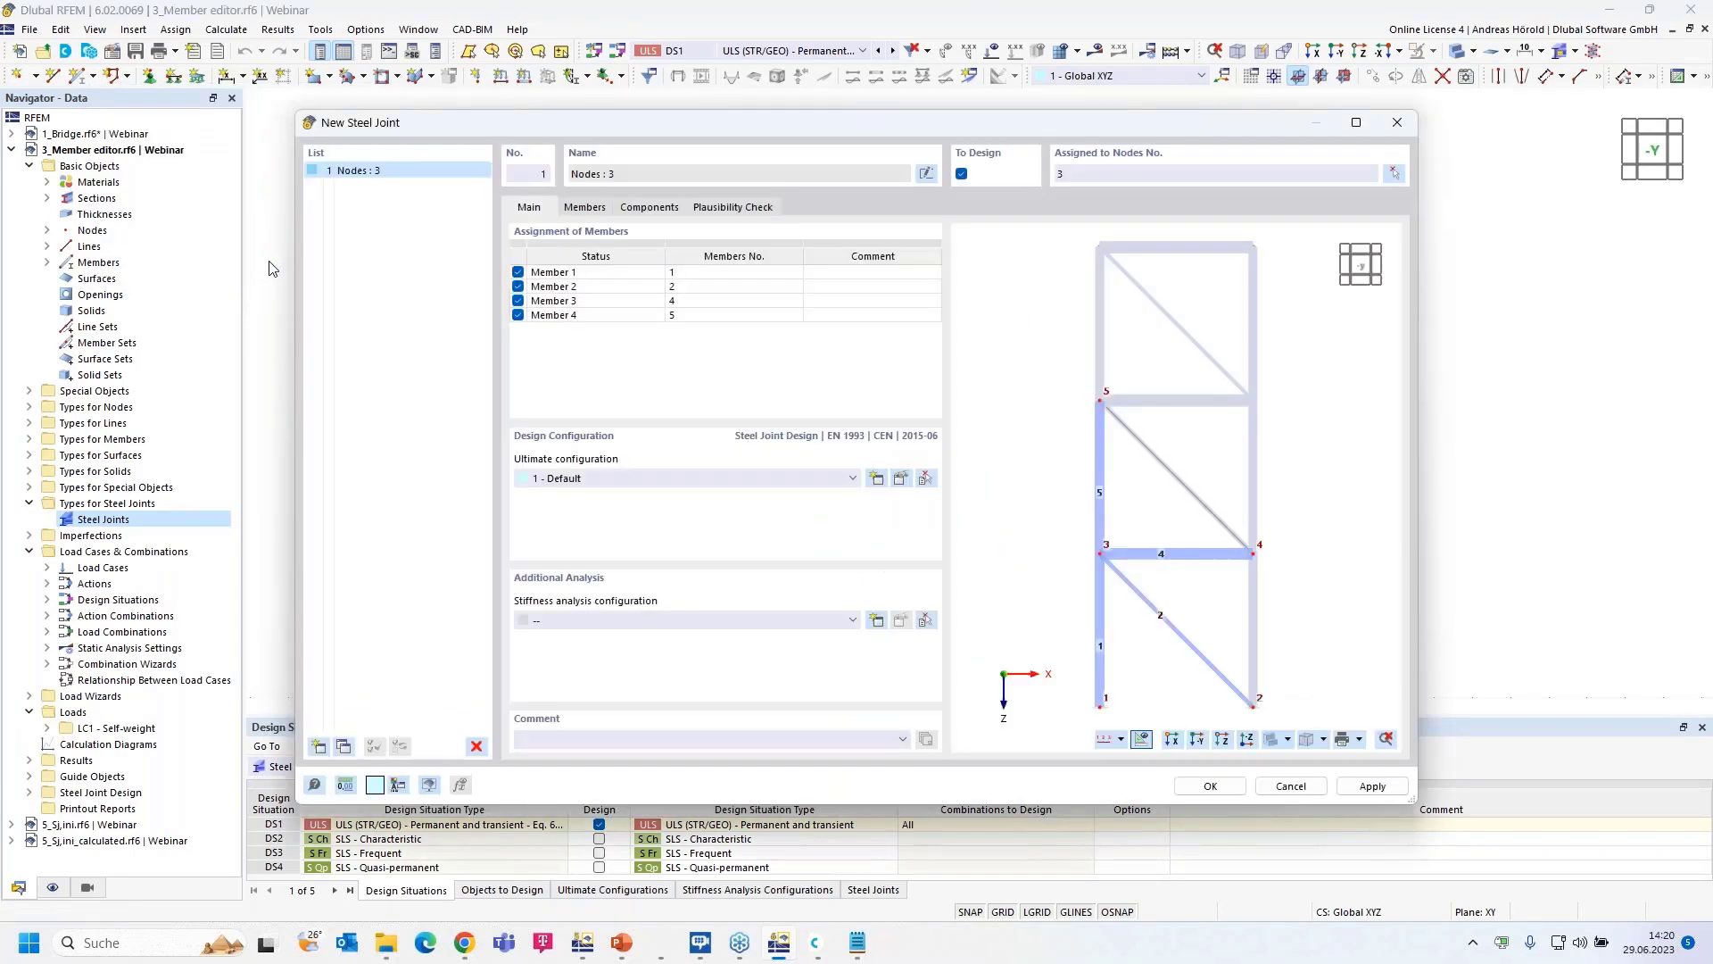
# - Begin editing the joint's member entries for members 1, 2, 4 and 5
pyautogui.doubleClick(564, 278)
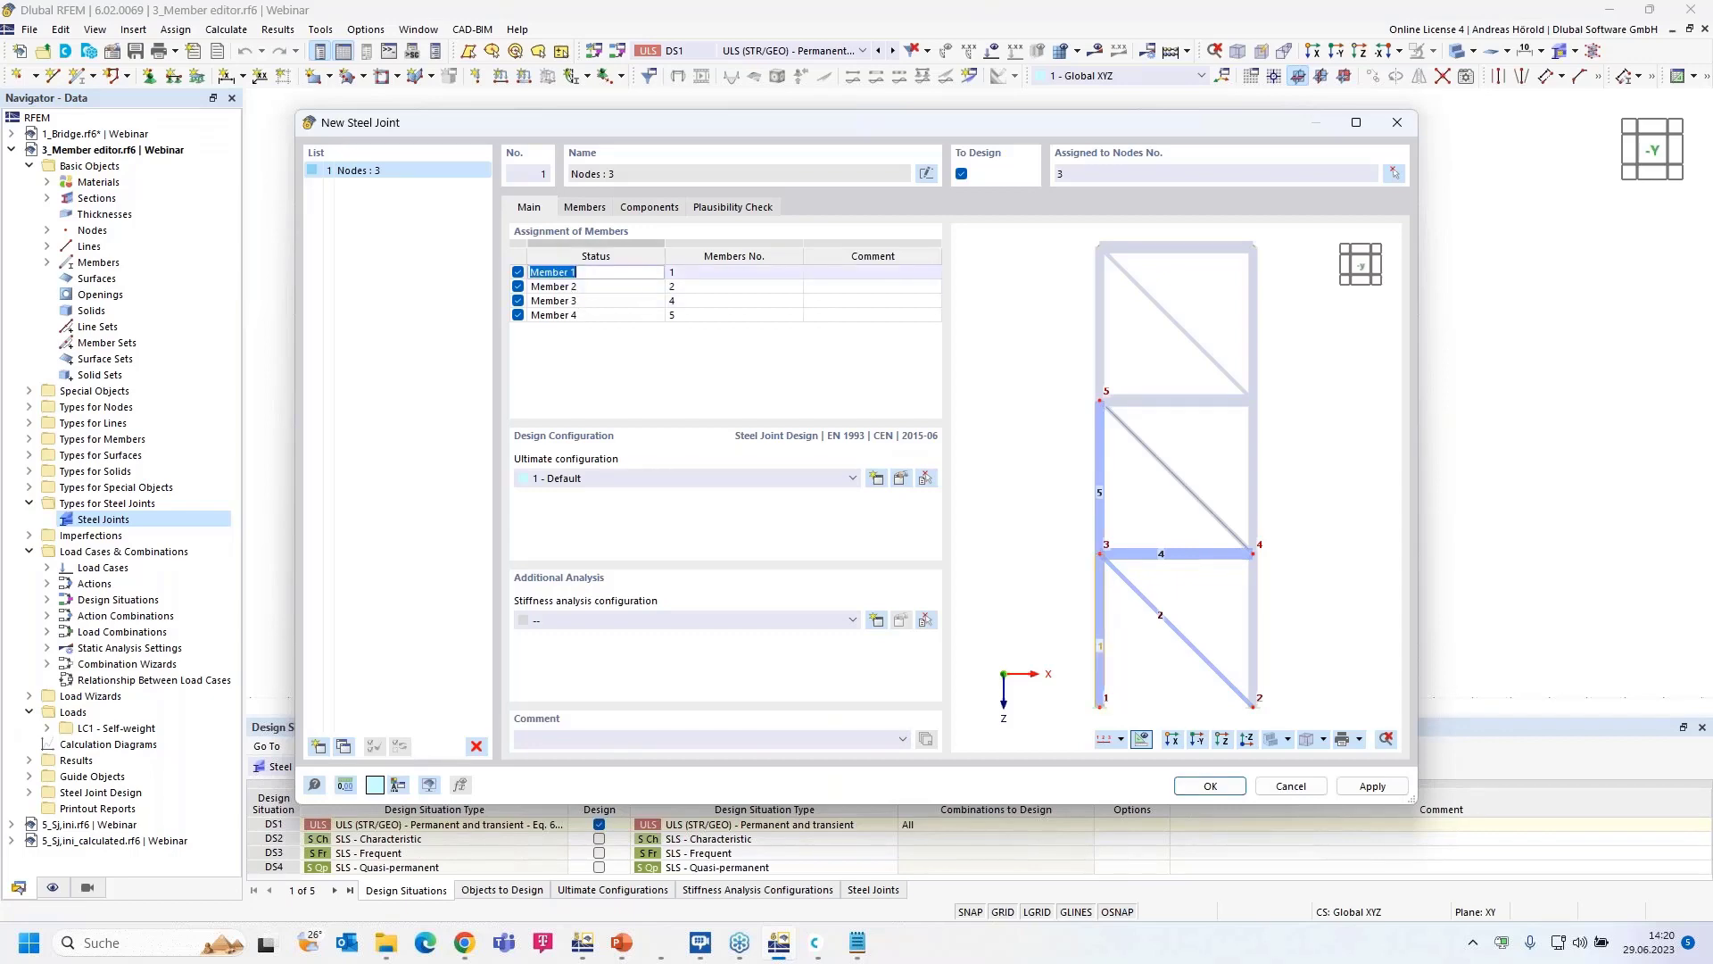
pyautogui.doubleClick(572, 286)
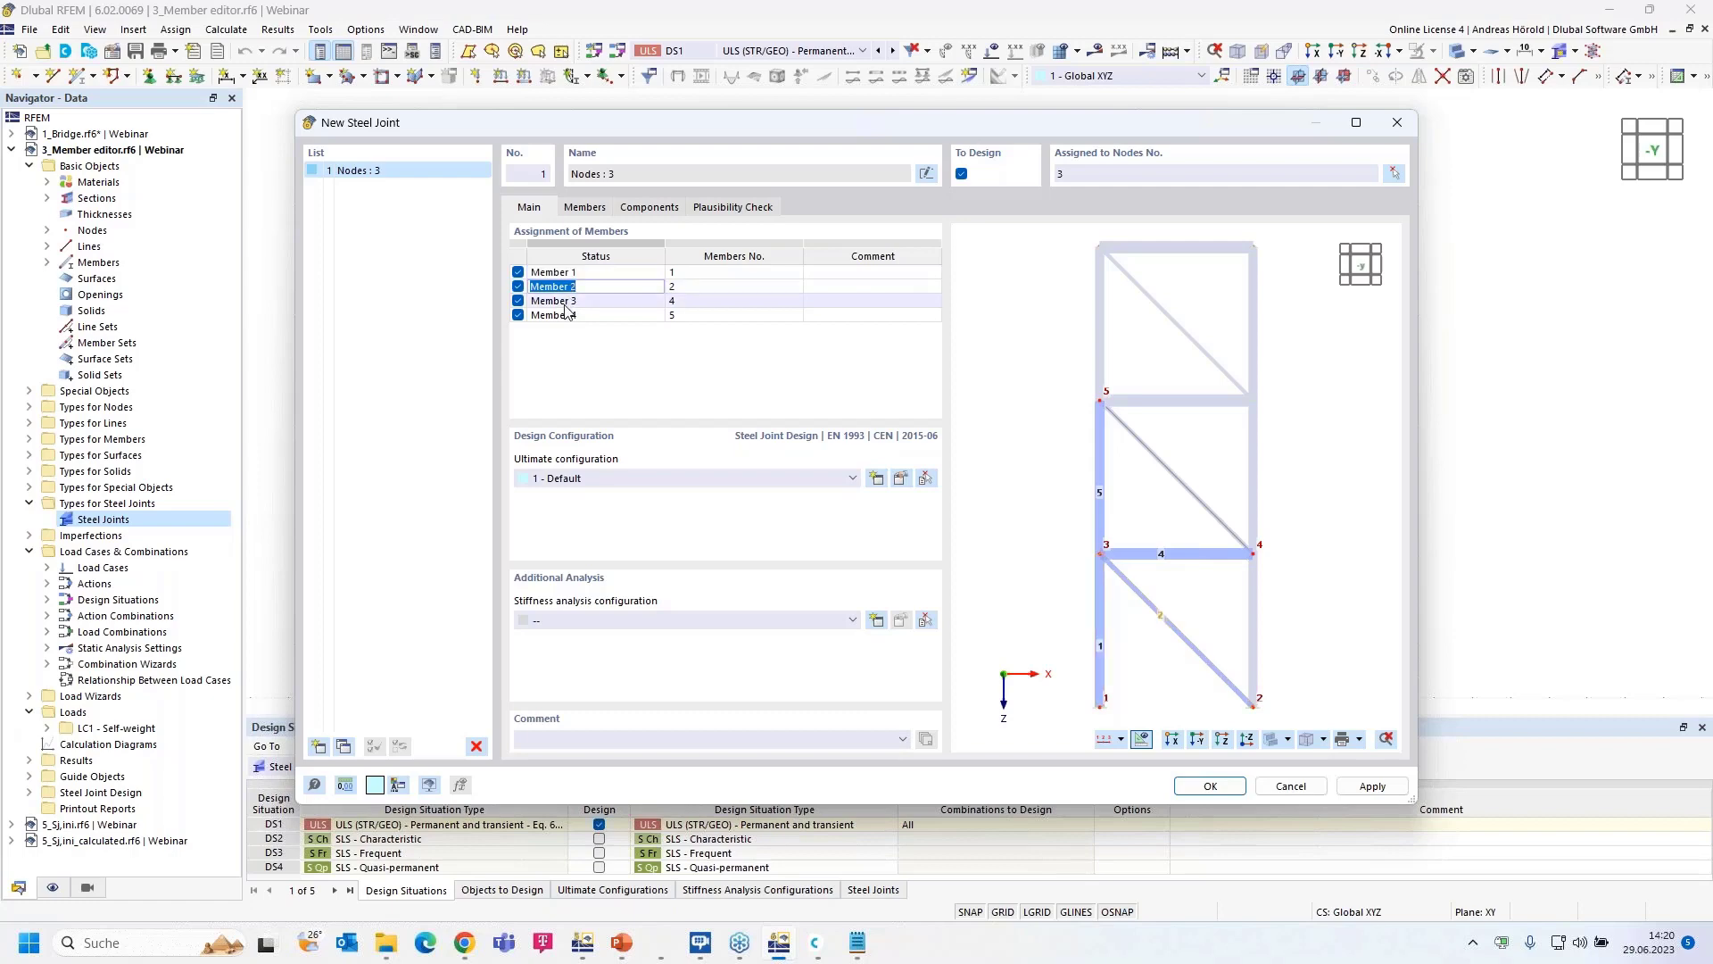
pyautogui.doubleClick(568, 300)
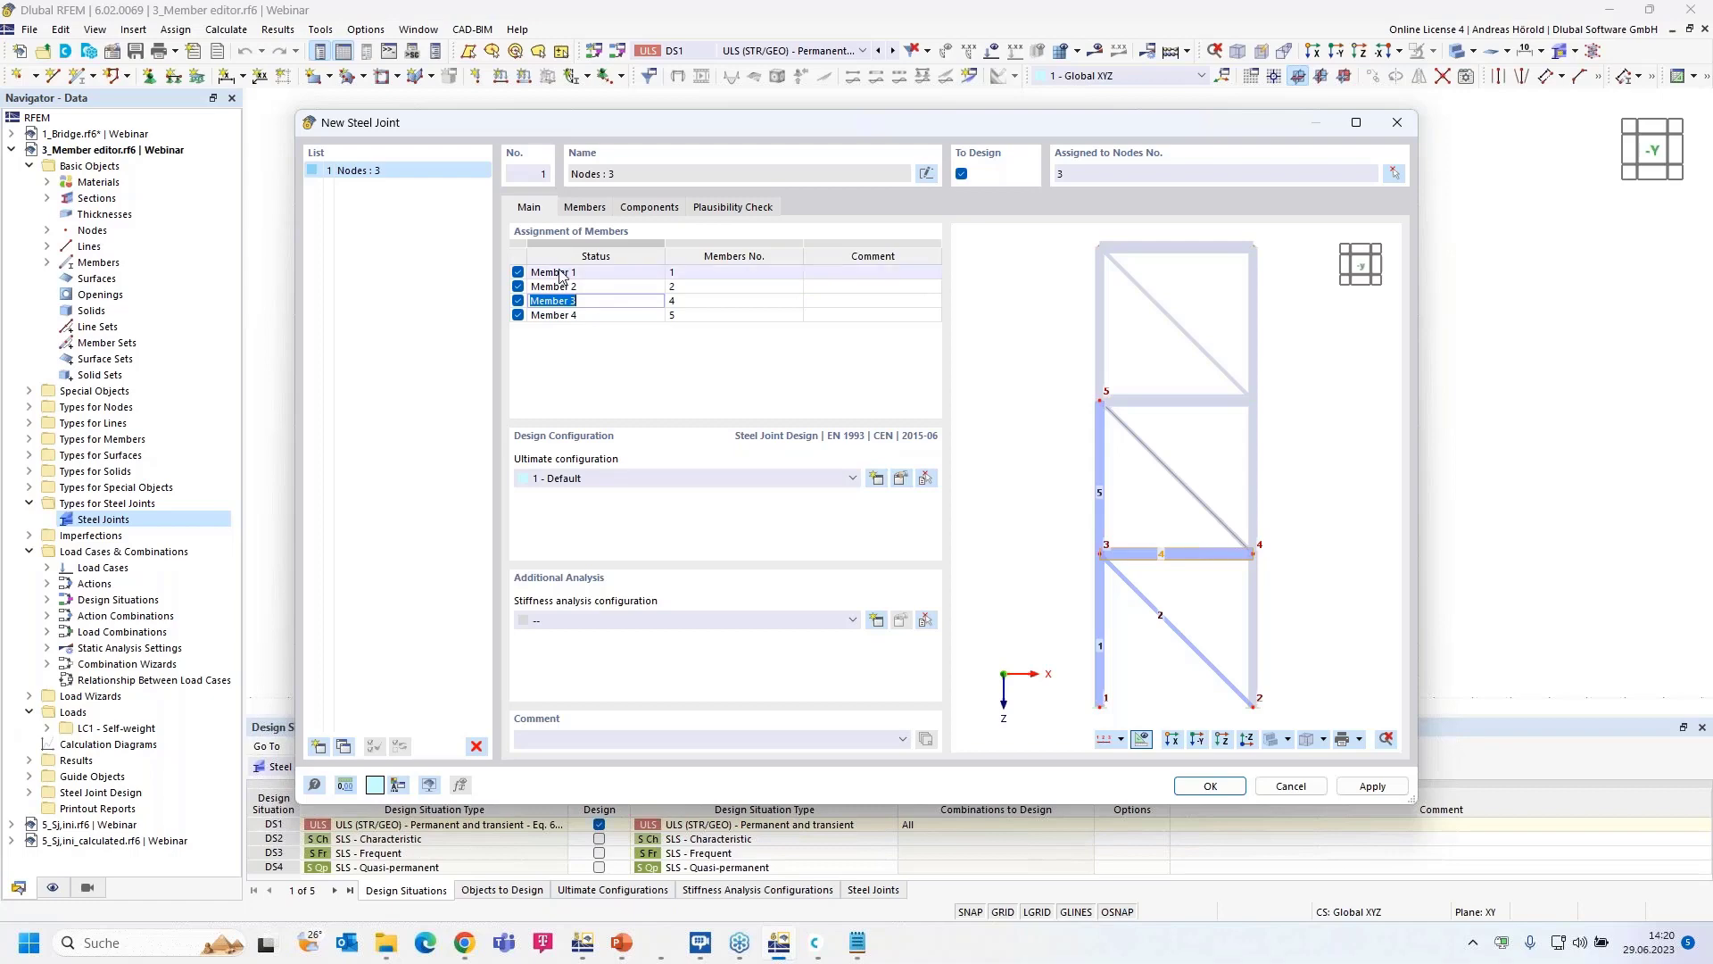
pyautogui.click(614, 275)
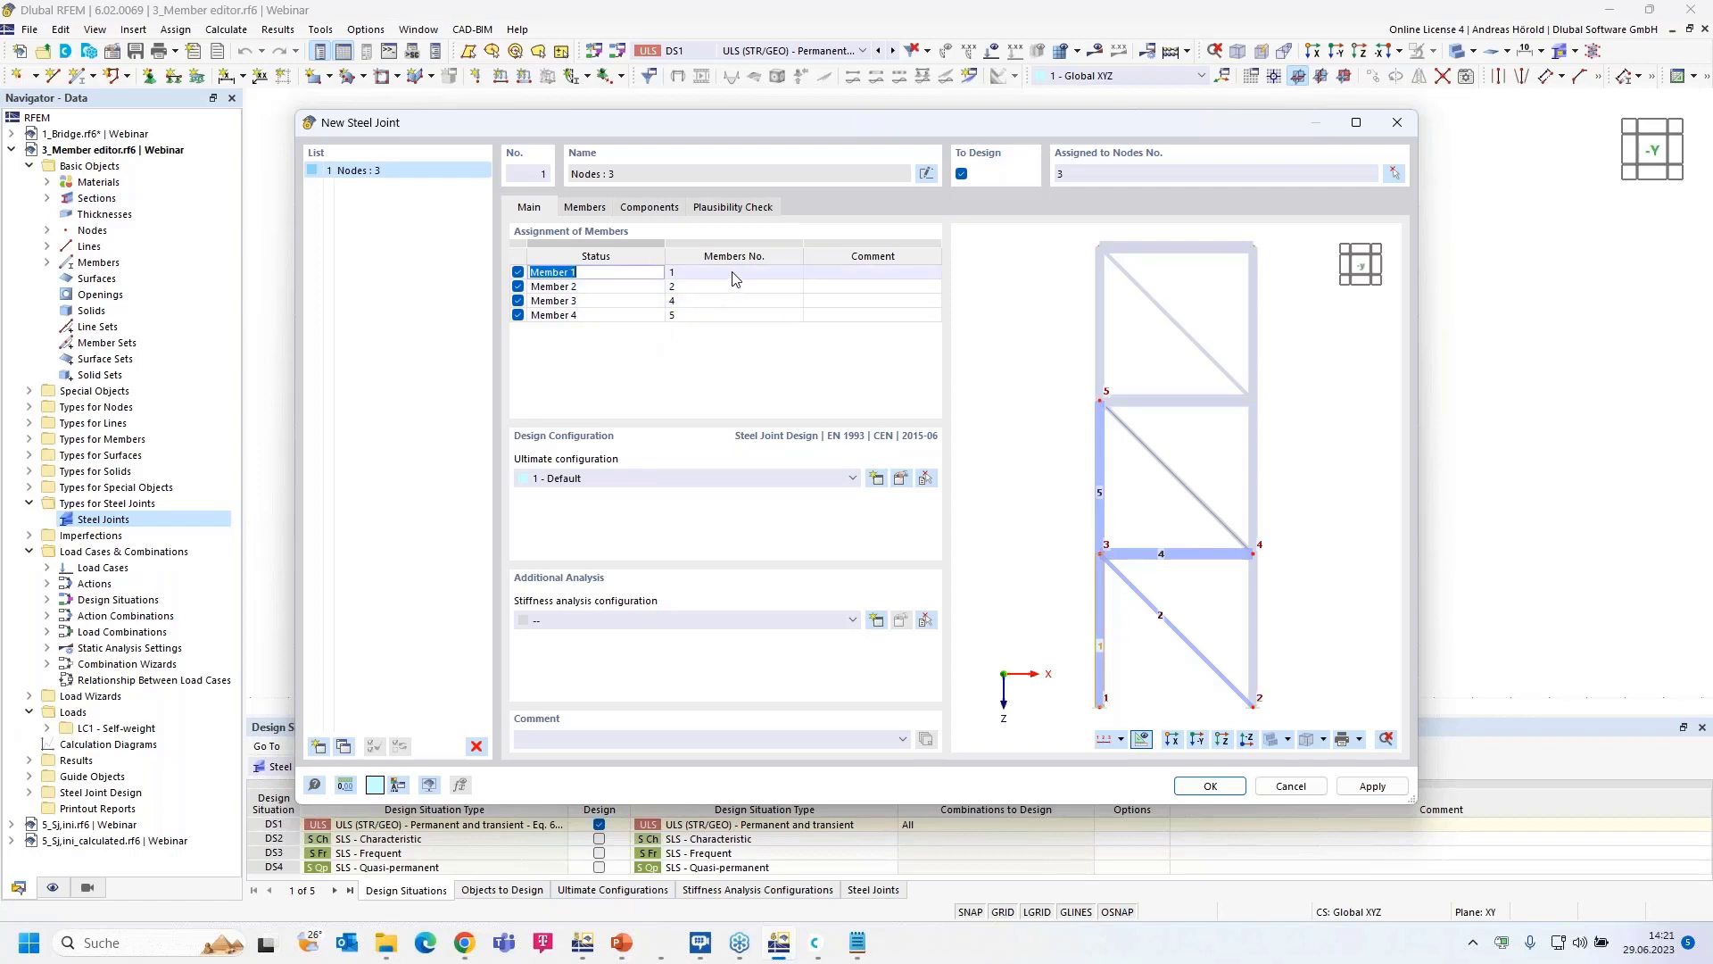
pyautogui.scroll(4, 1214, 600)
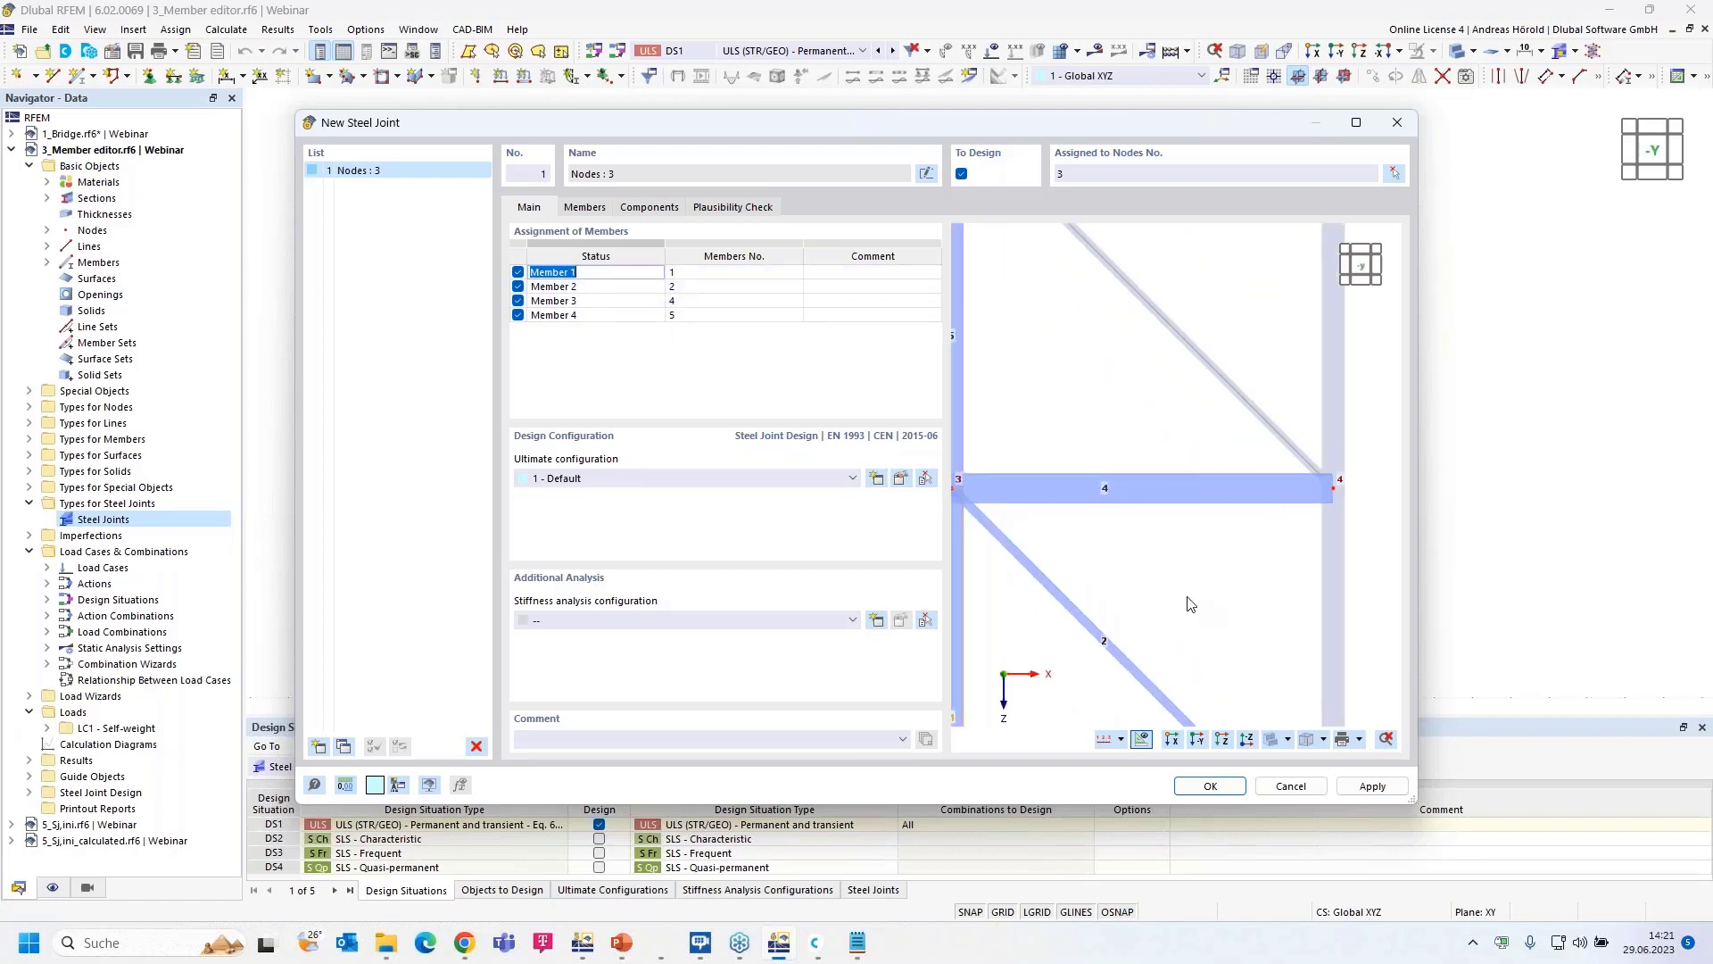
# - Reassign the second member entry to member 4, picked in the model
pyautogui.click(631, 291)
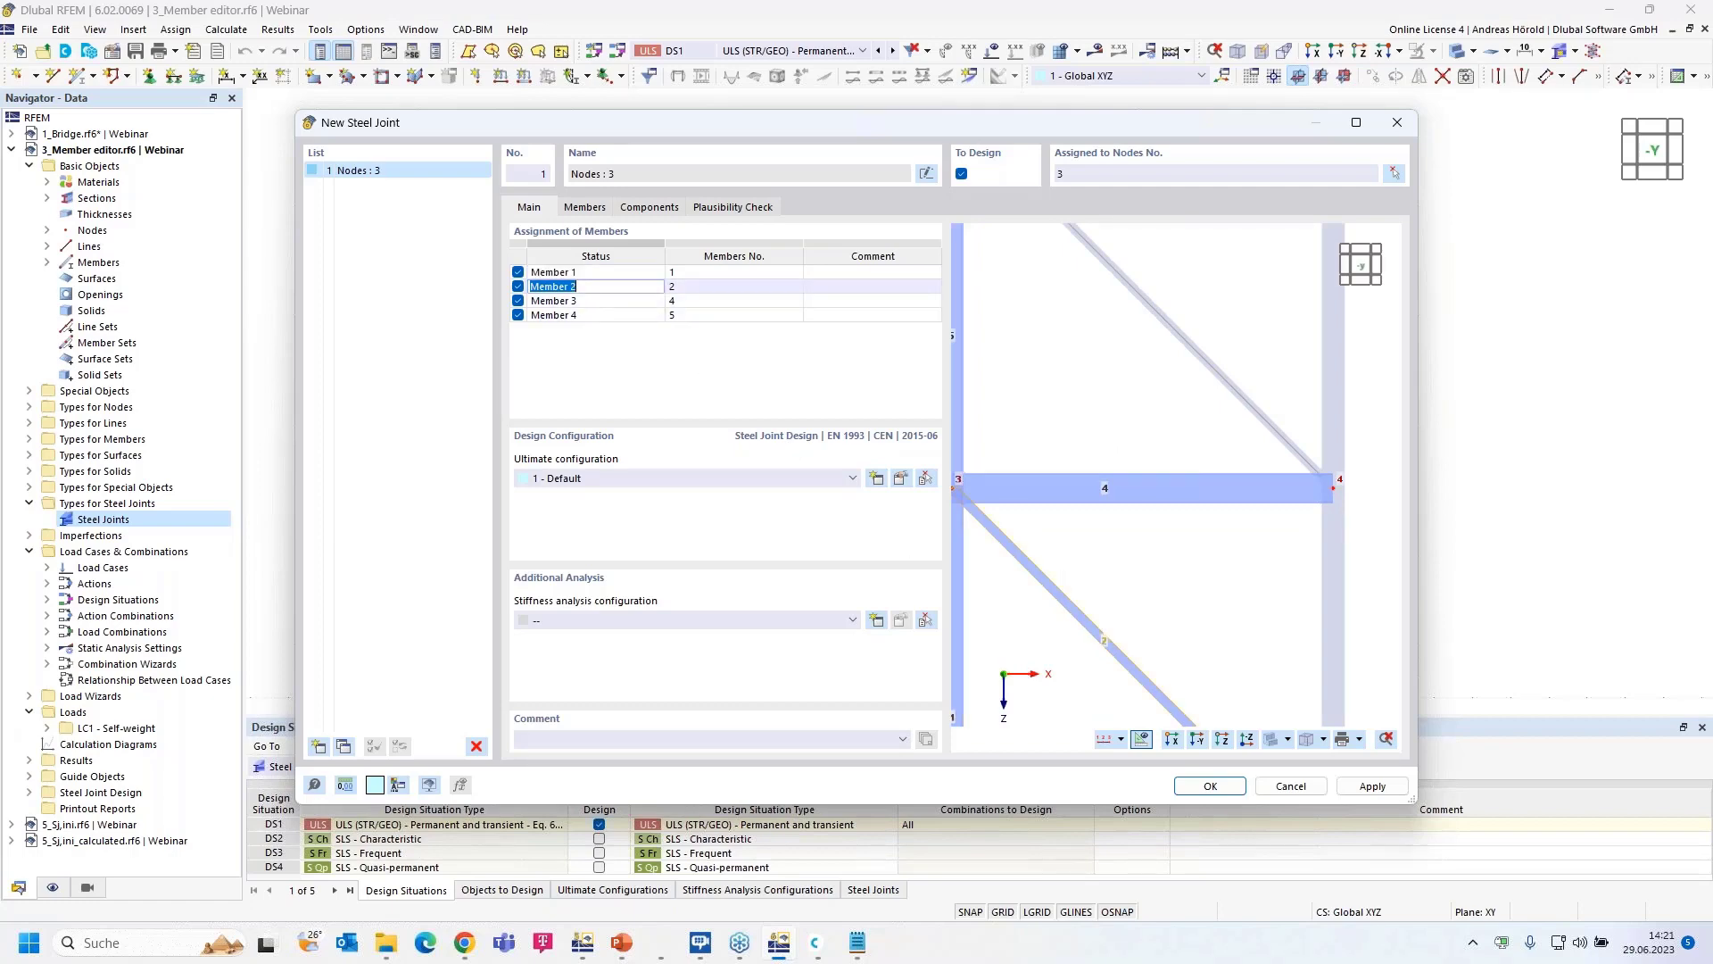
pyautogui.click(785, 286)
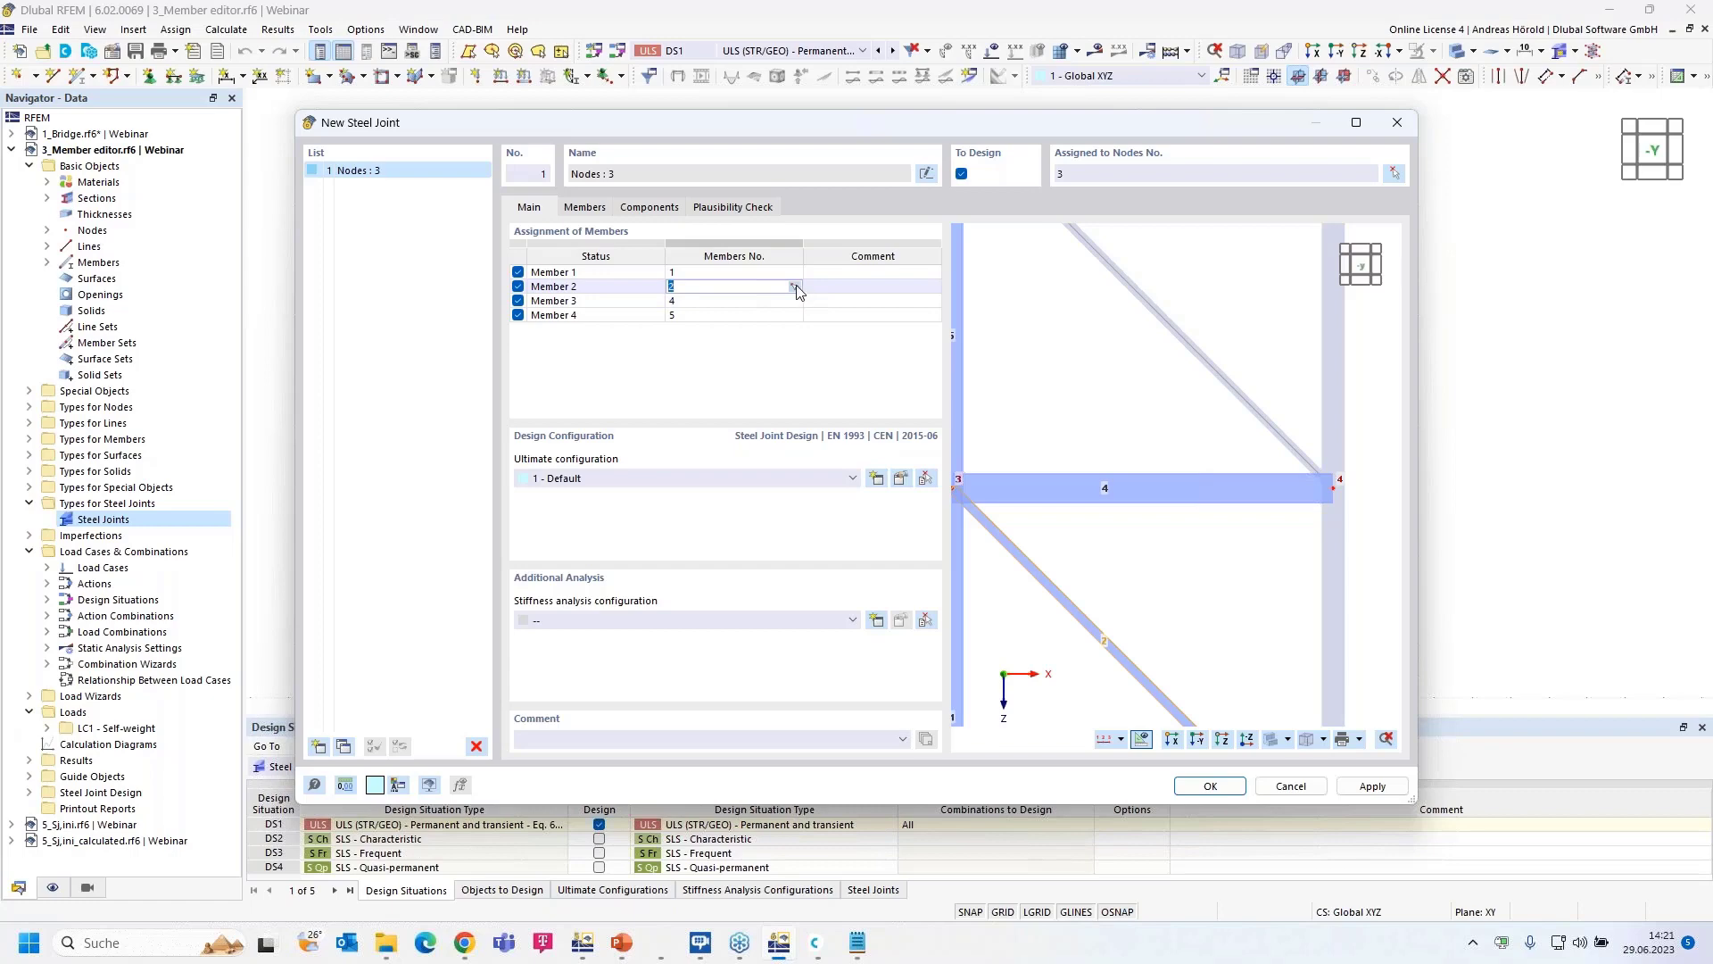
pyautogui.click(793, 286)
pyautogui.click(945, 506)
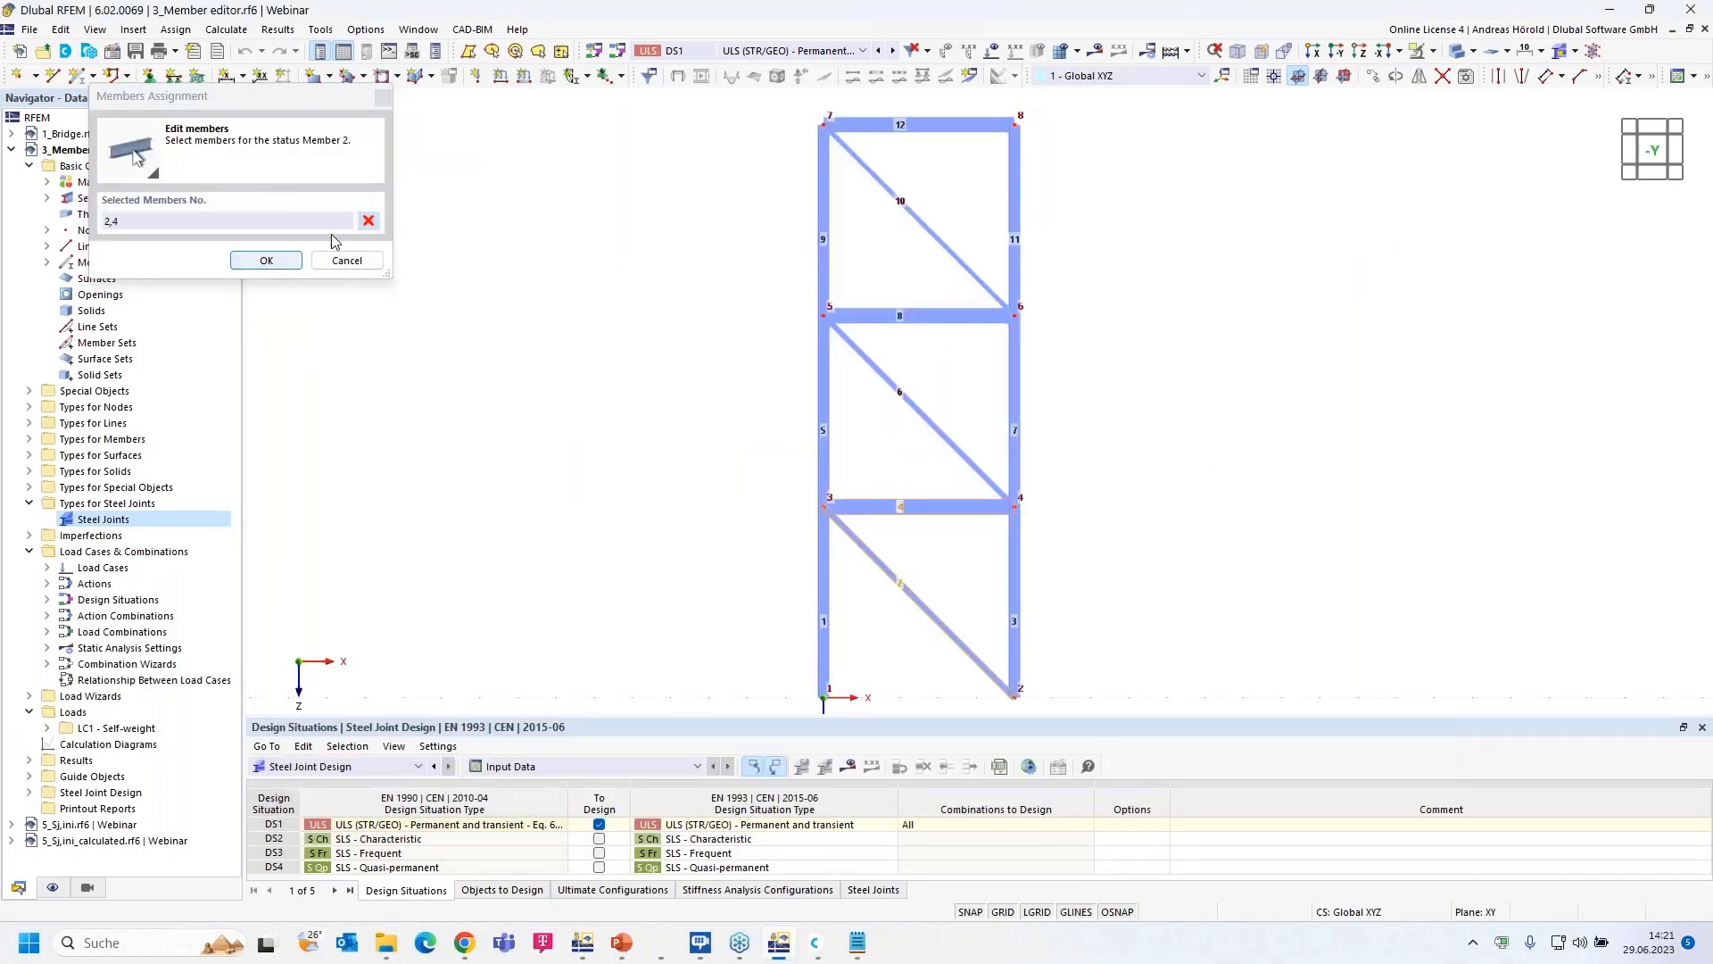
pyautogui.click(369, 221)
pyautogui.click(878, 506)
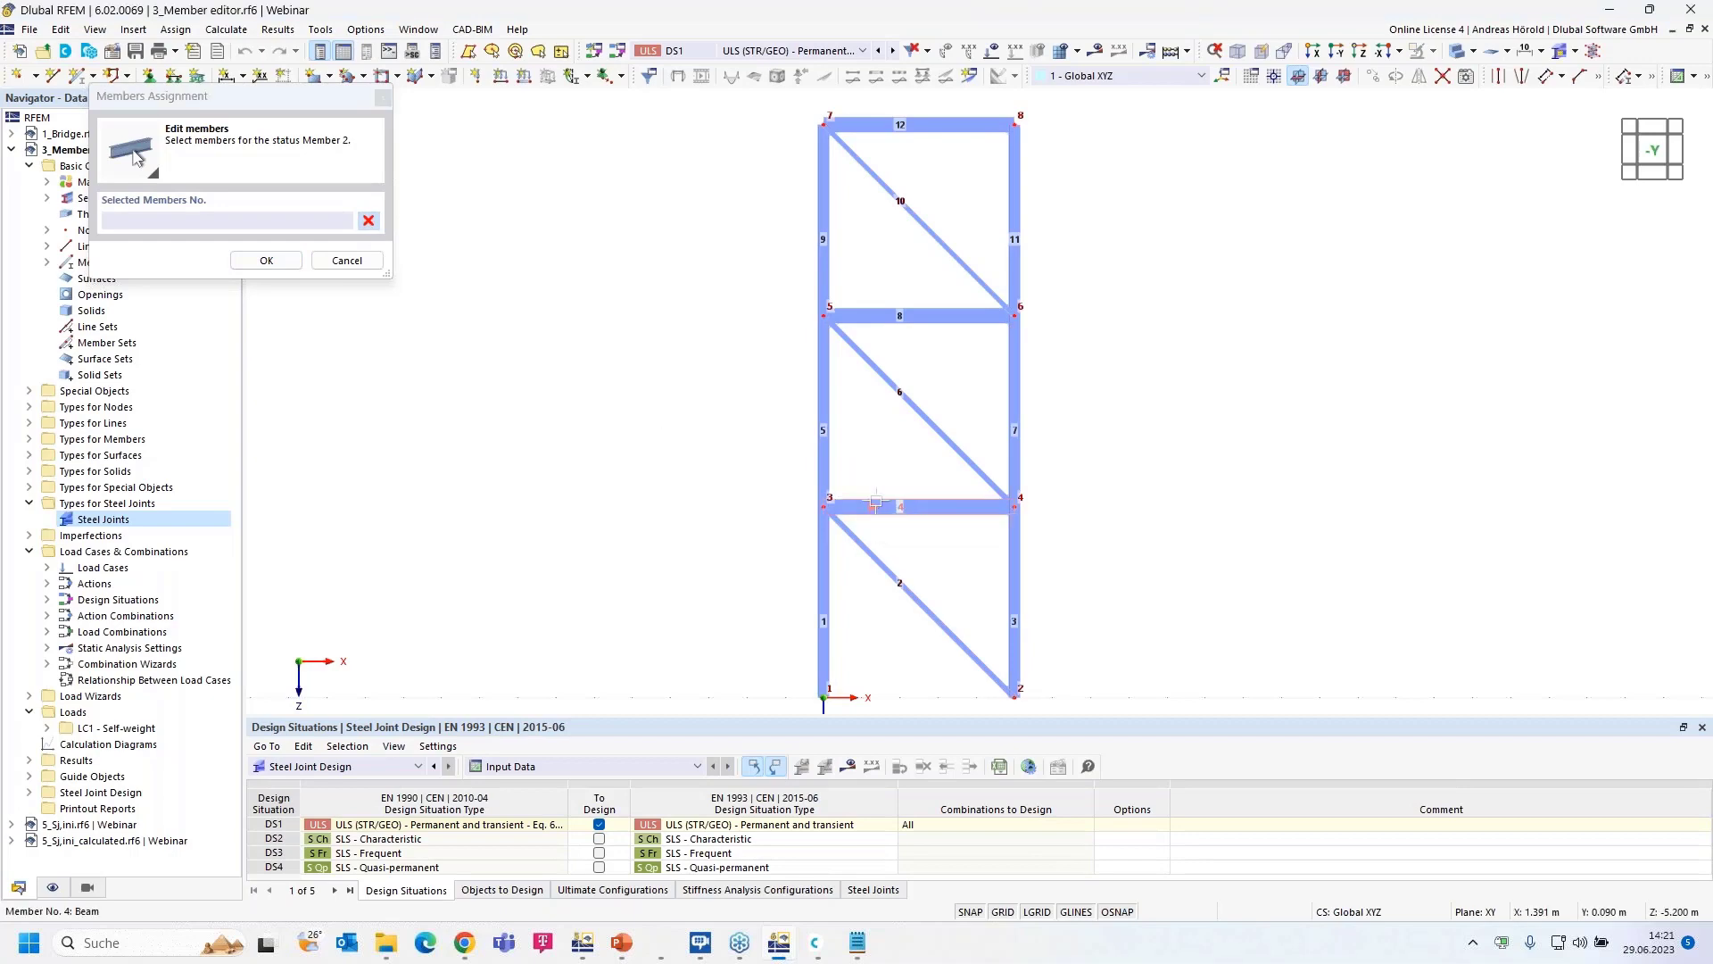
pyautogui.click(266, 259)
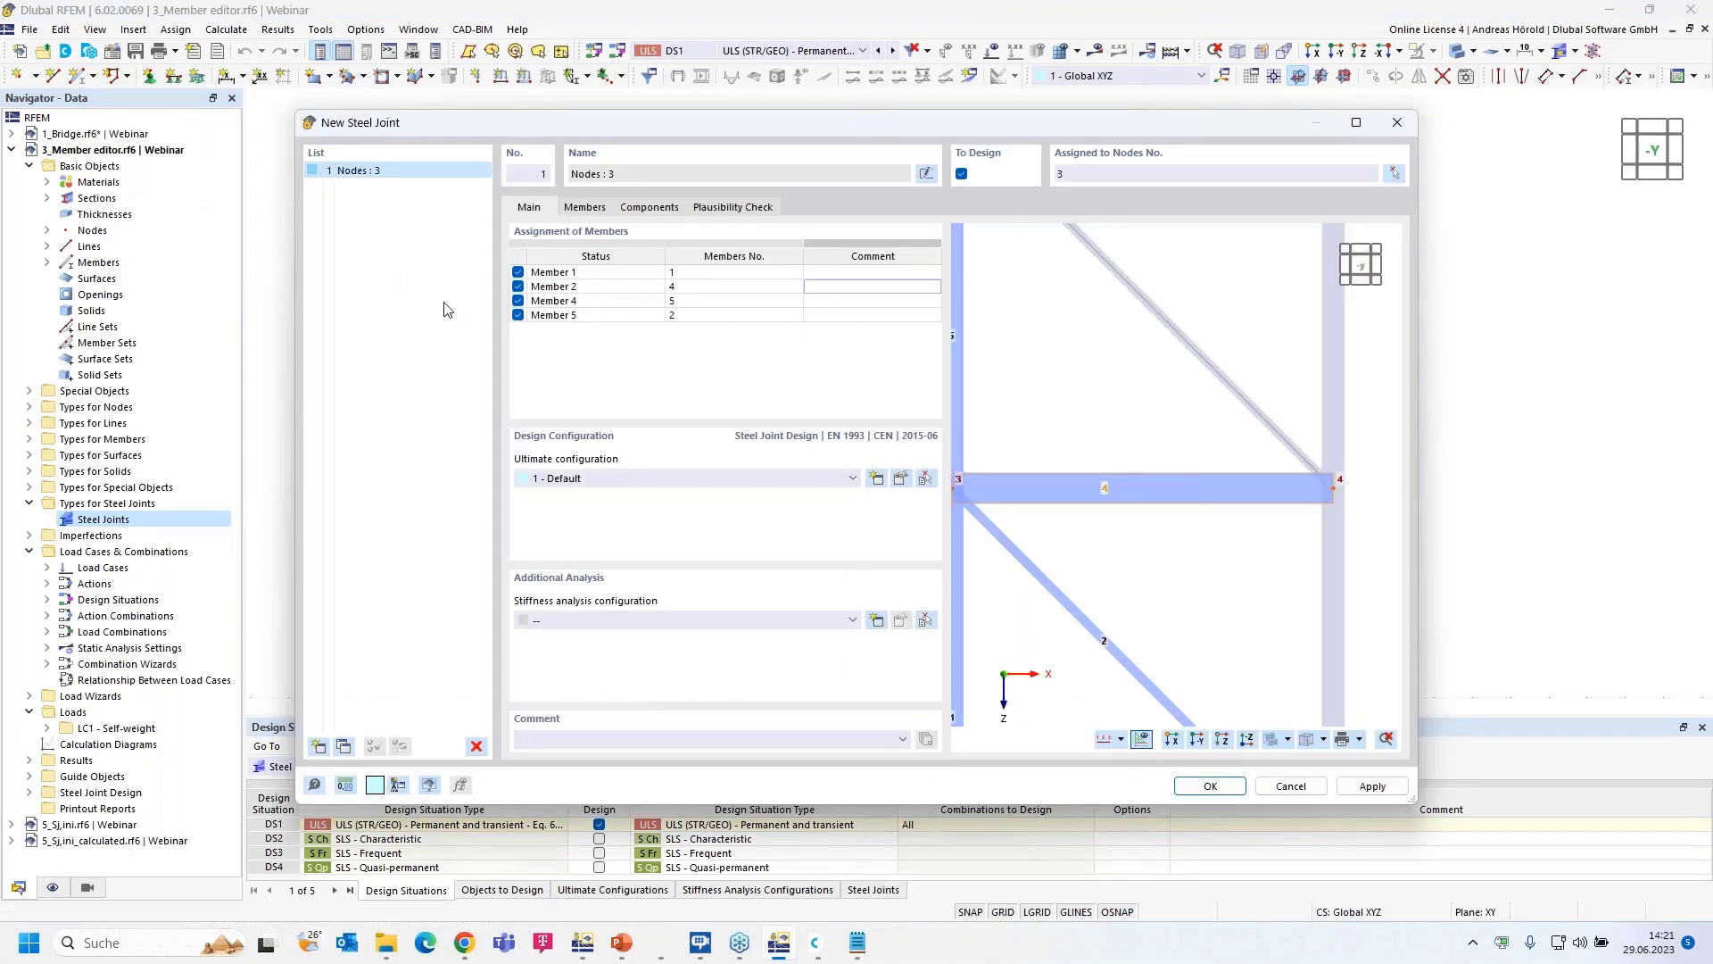
# - Reassign the Member 4 entry to member 2, picked in the model
pyautogui.doubleClick(589, 301)
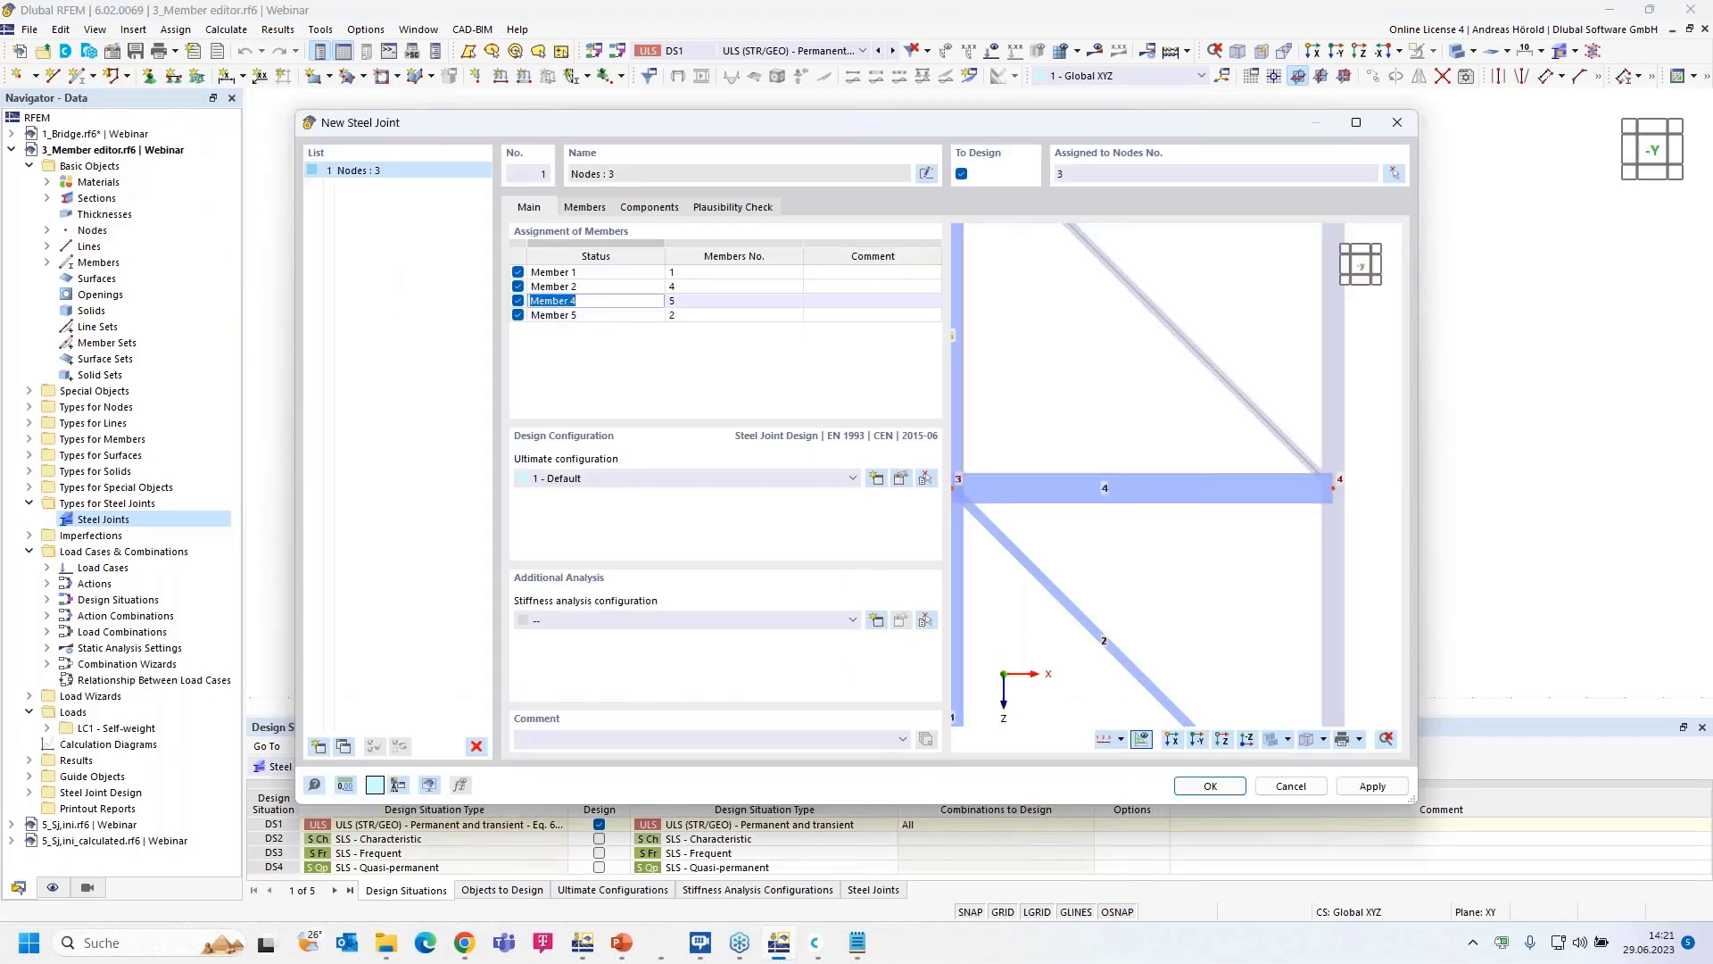
pyautogui.moveTo(991, 401); pyautogui.dragTo(1075, 402, button='middle')
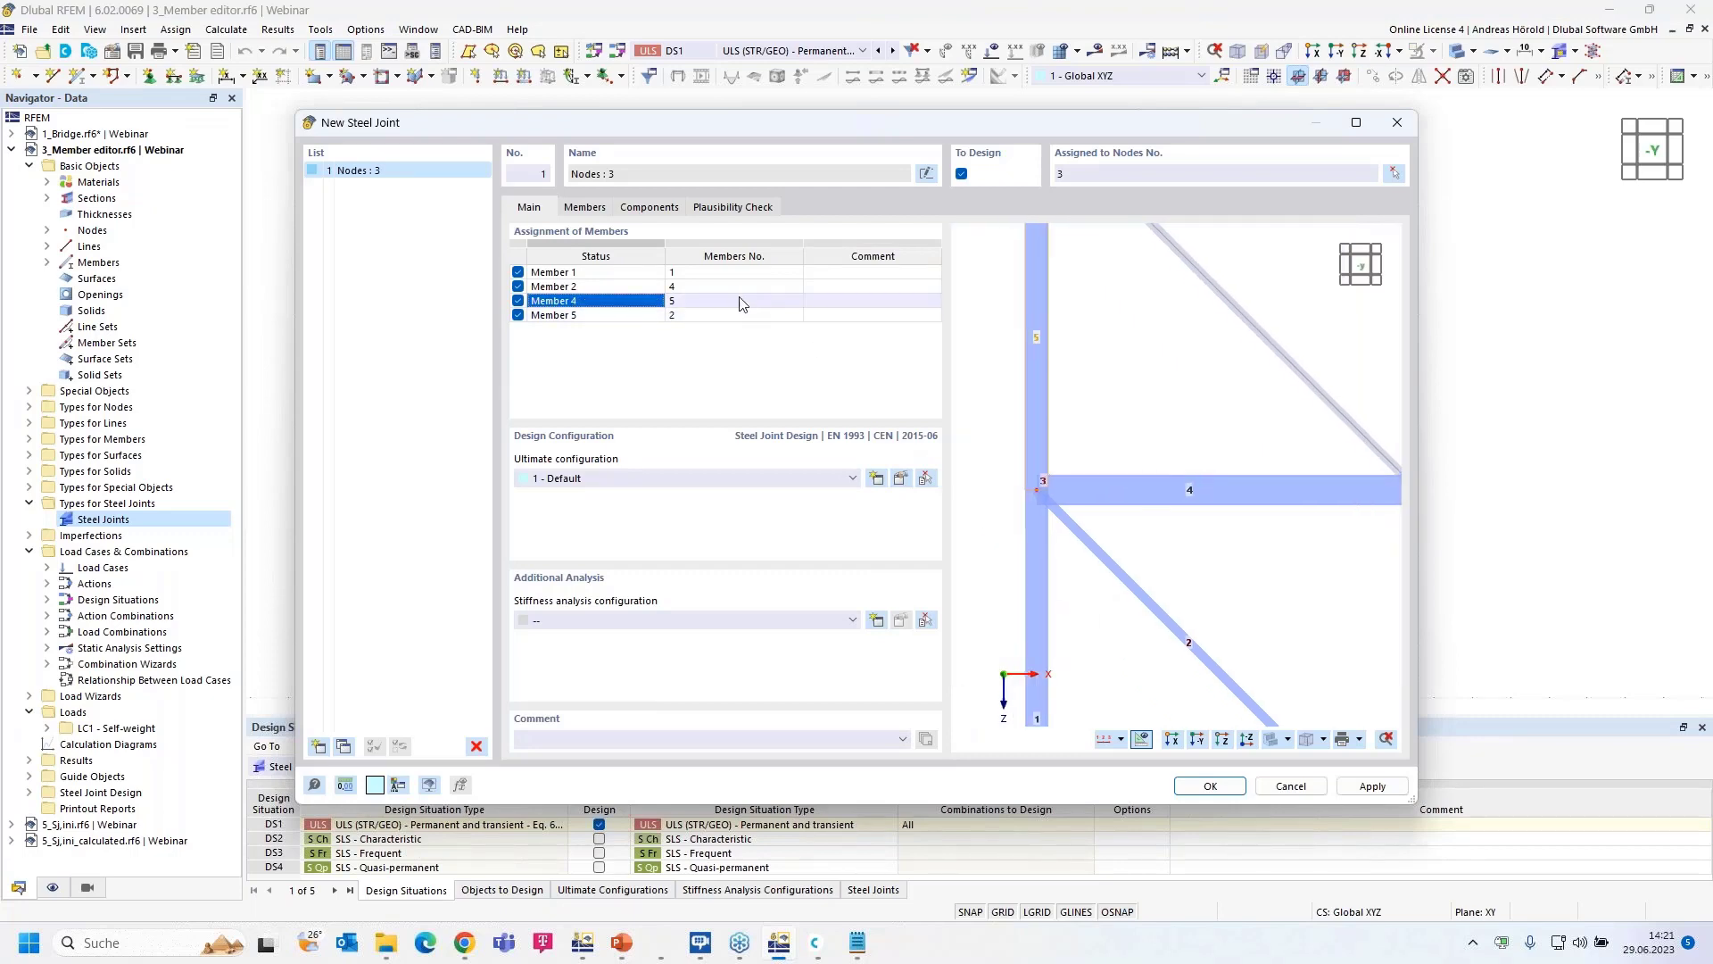
pyautogui.click(740, 301)
pyautogui.click(772, 300)
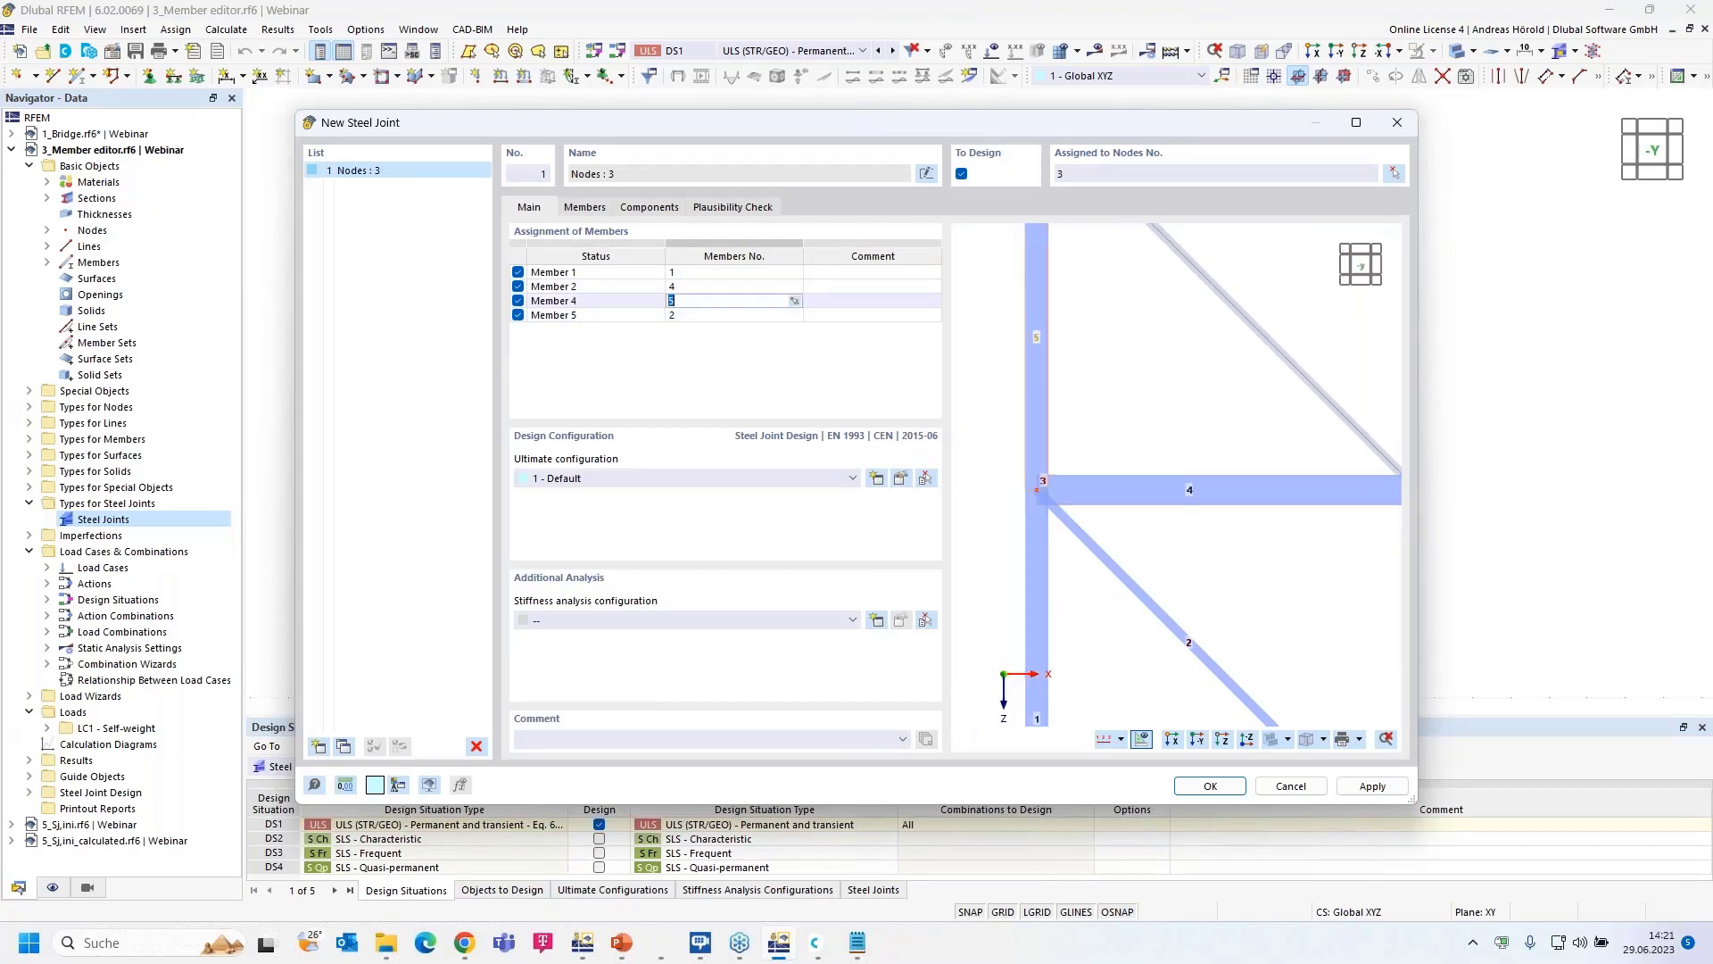
pyautogui.click(793, 301)
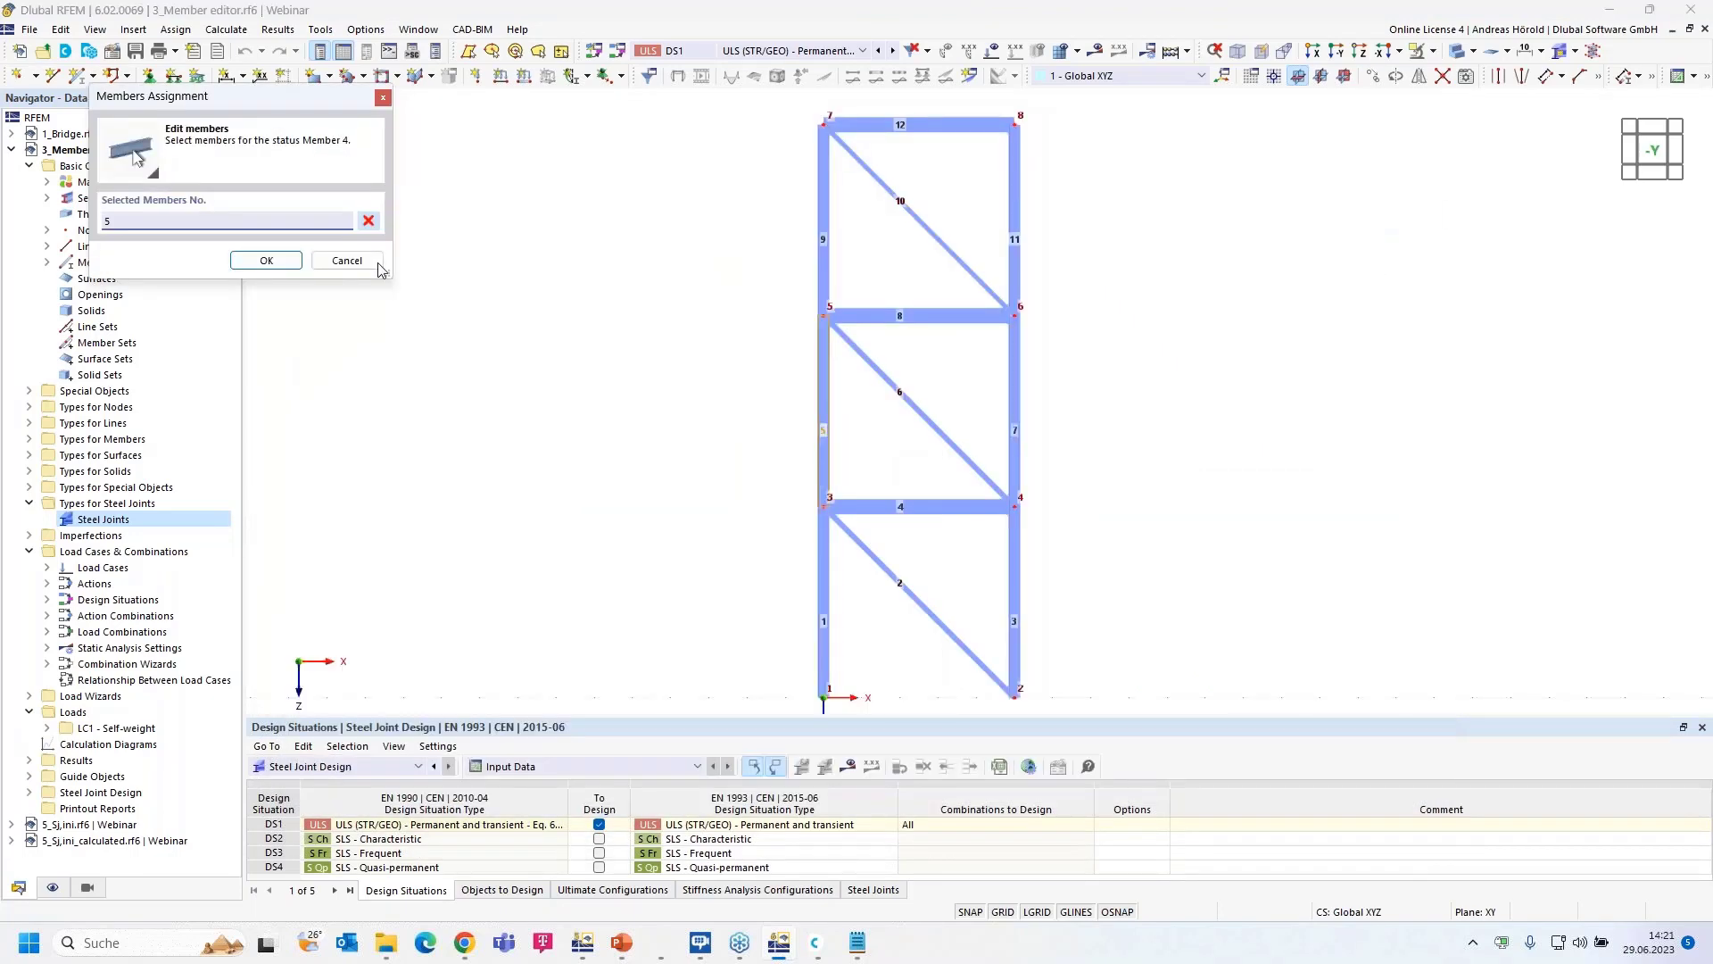
pyautogui.click(892, 571)
pyautogui.click(266, 259)
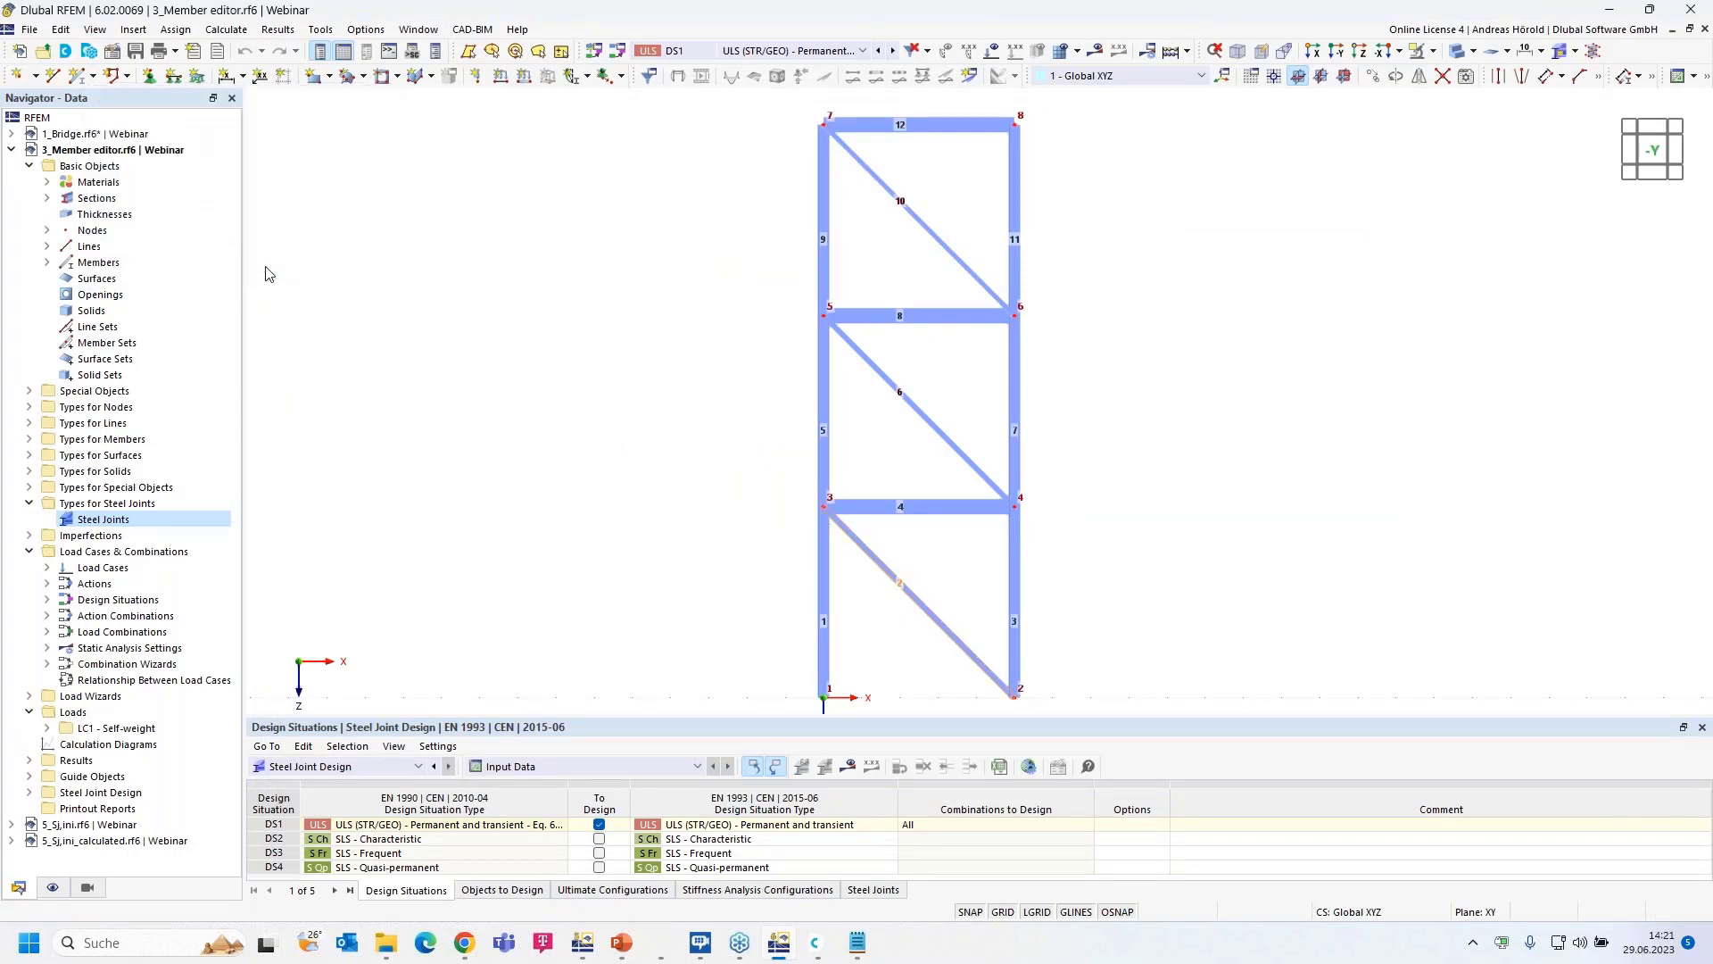
pyautogui.doubleClick(596, 316)
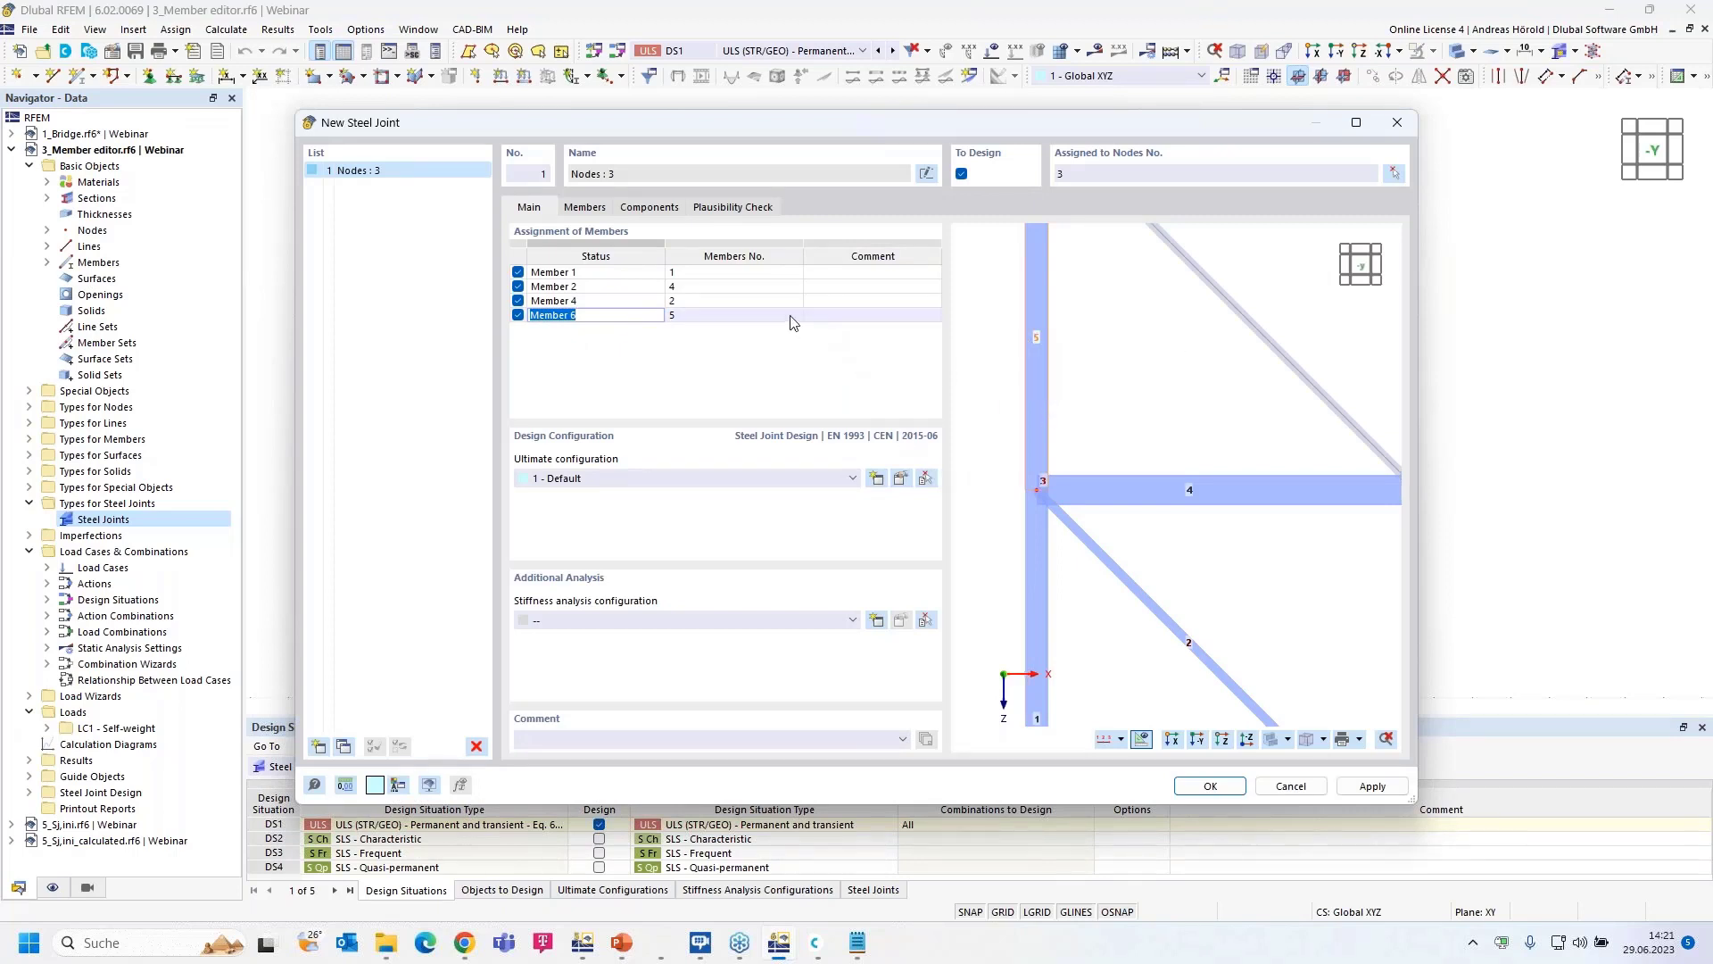
# - Name the joint members Col b, Hor, Dia and Col a
pyautogui.click(553, 274)
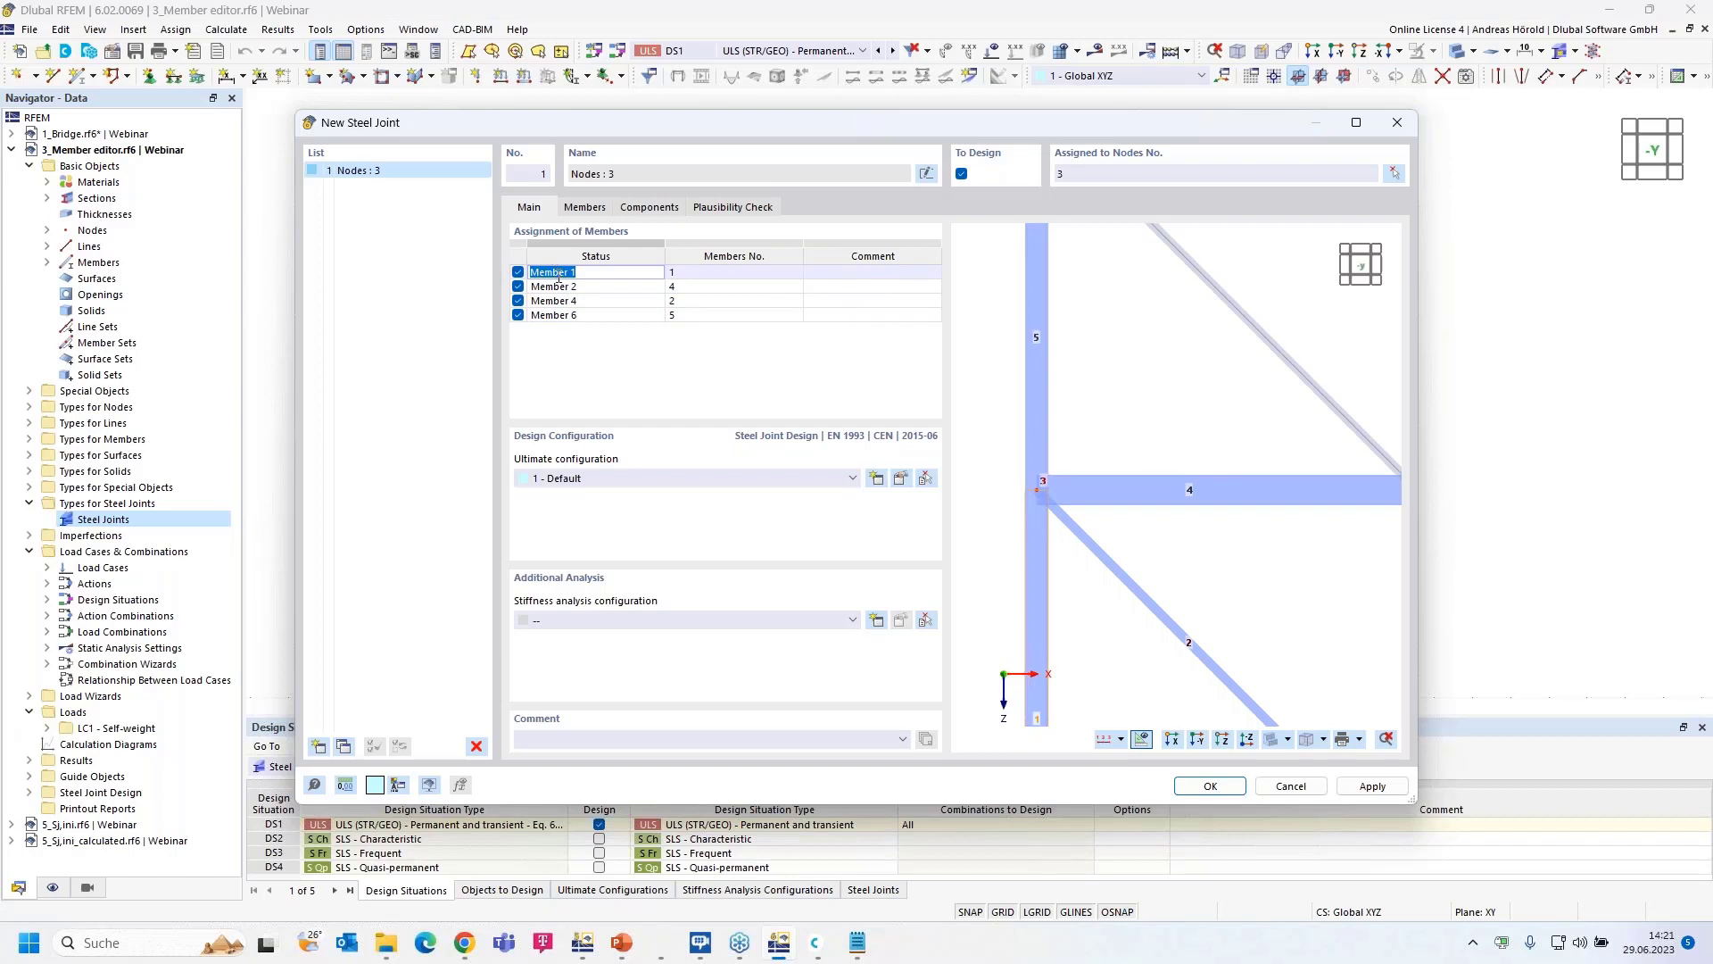
pyautogui.write('Col b')
pyautogui.click(573, 286)
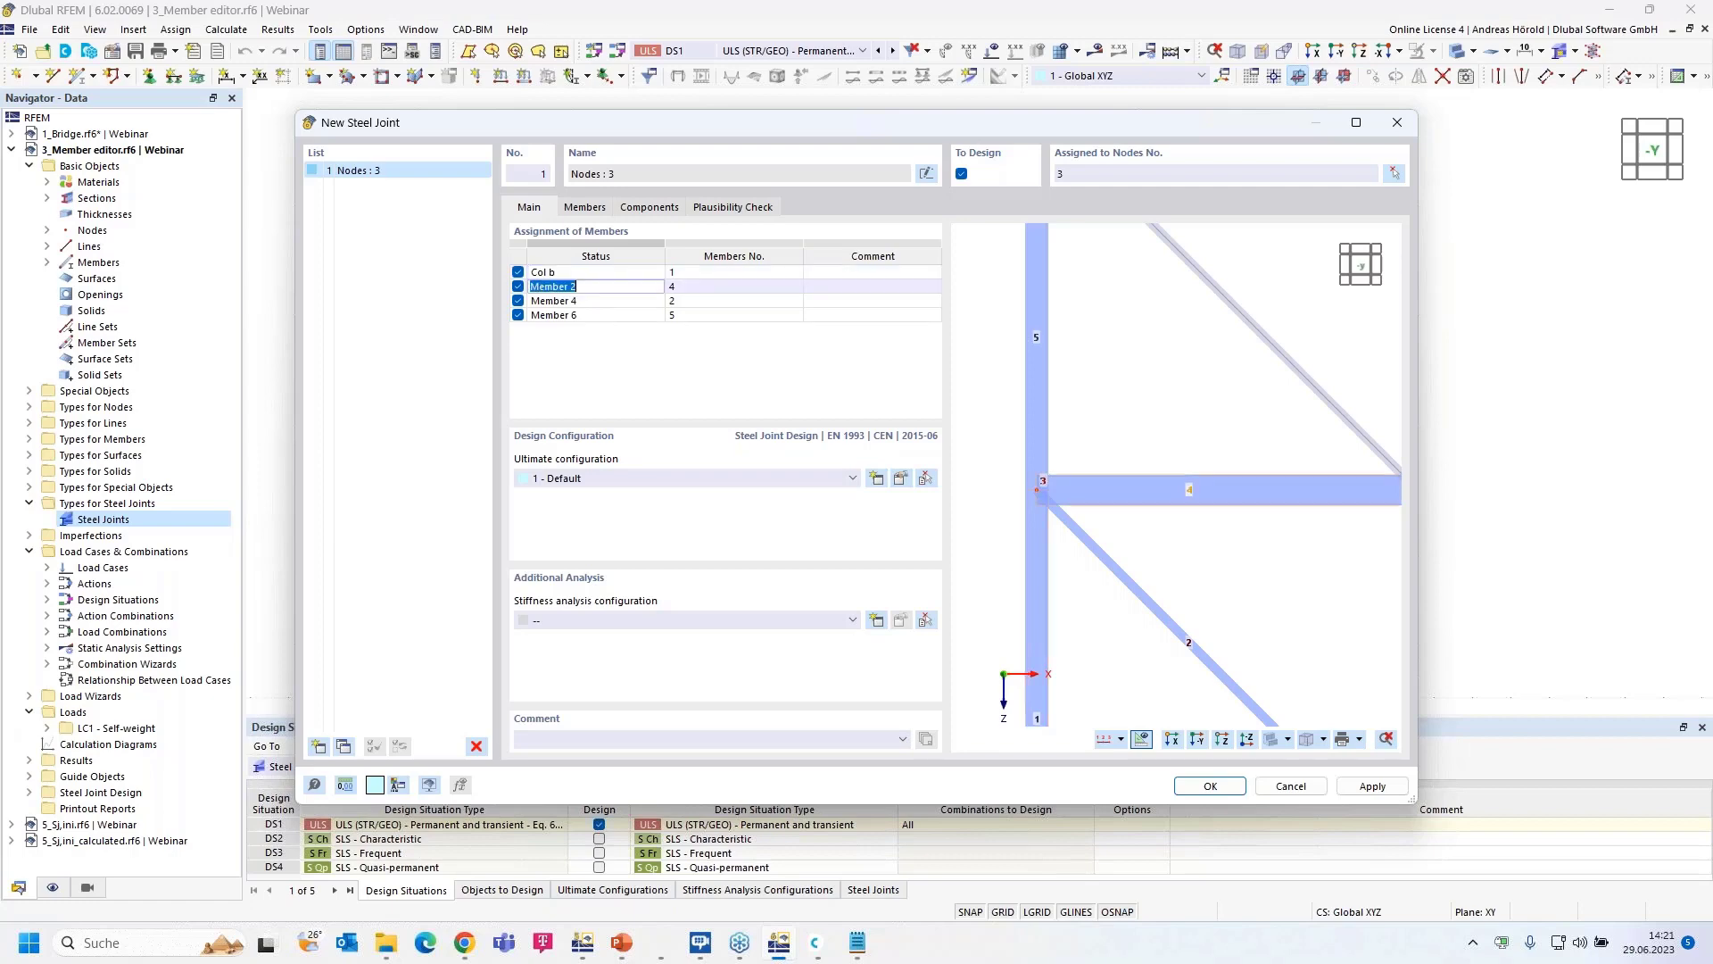
pyautogui.write('Hor')
pyautogui.press('Return')
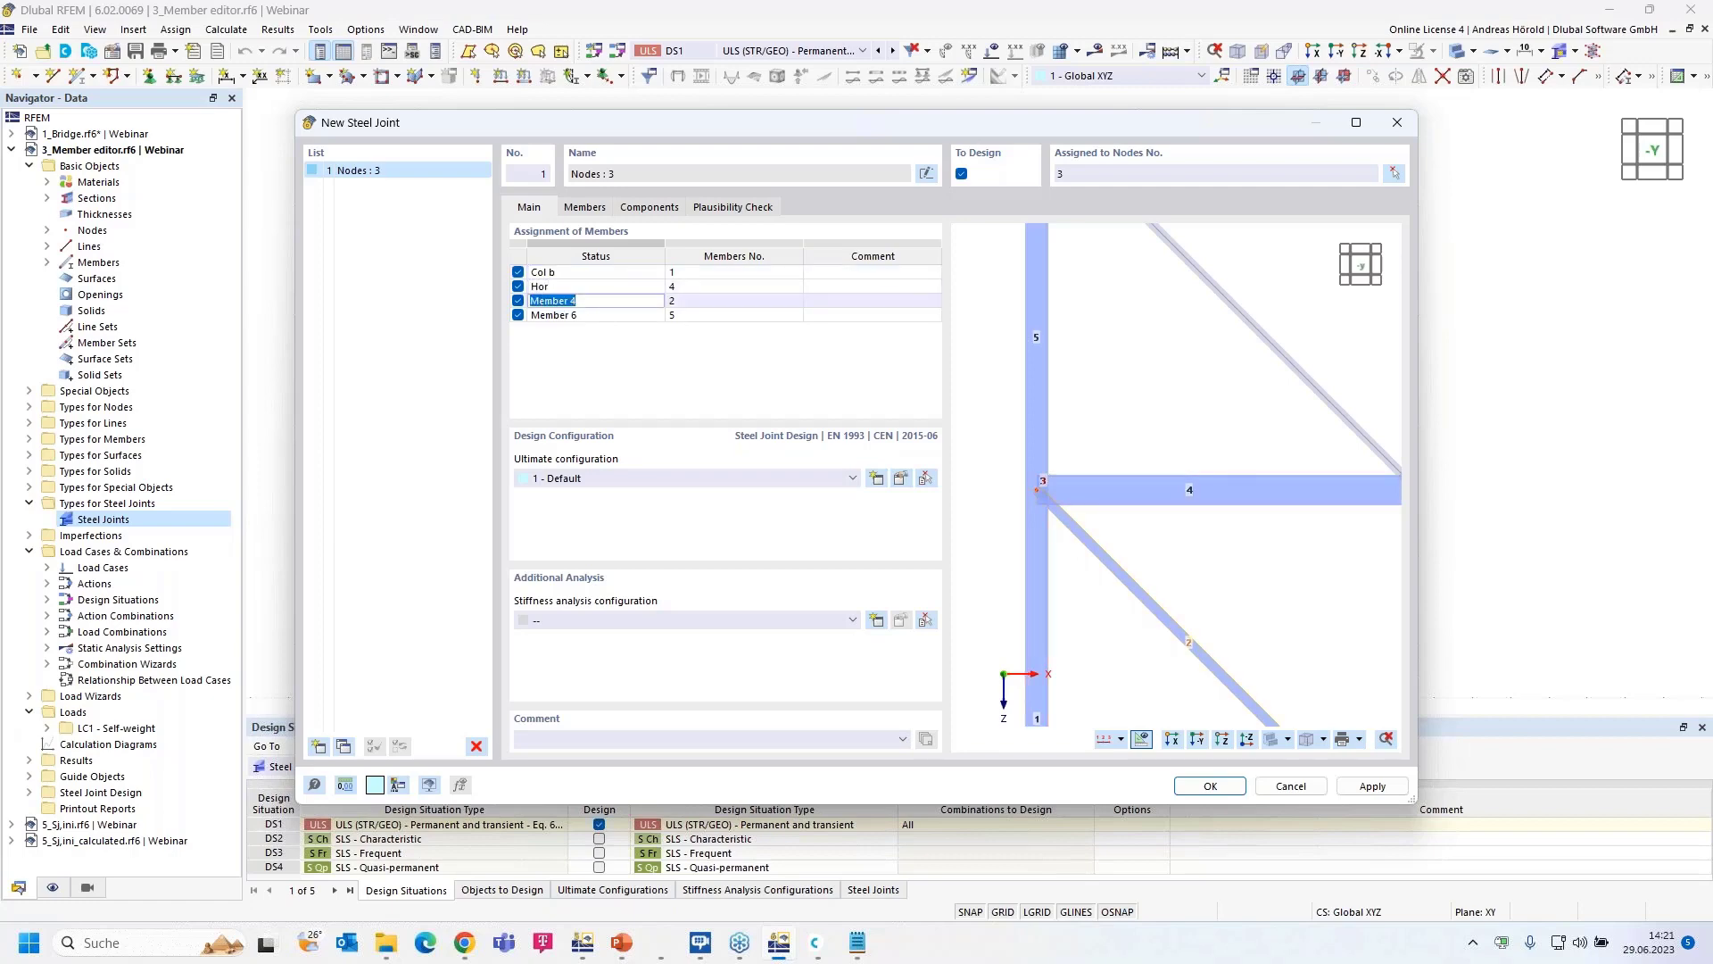
pyautogui.write('Dia')
pyautogui.press('Return')
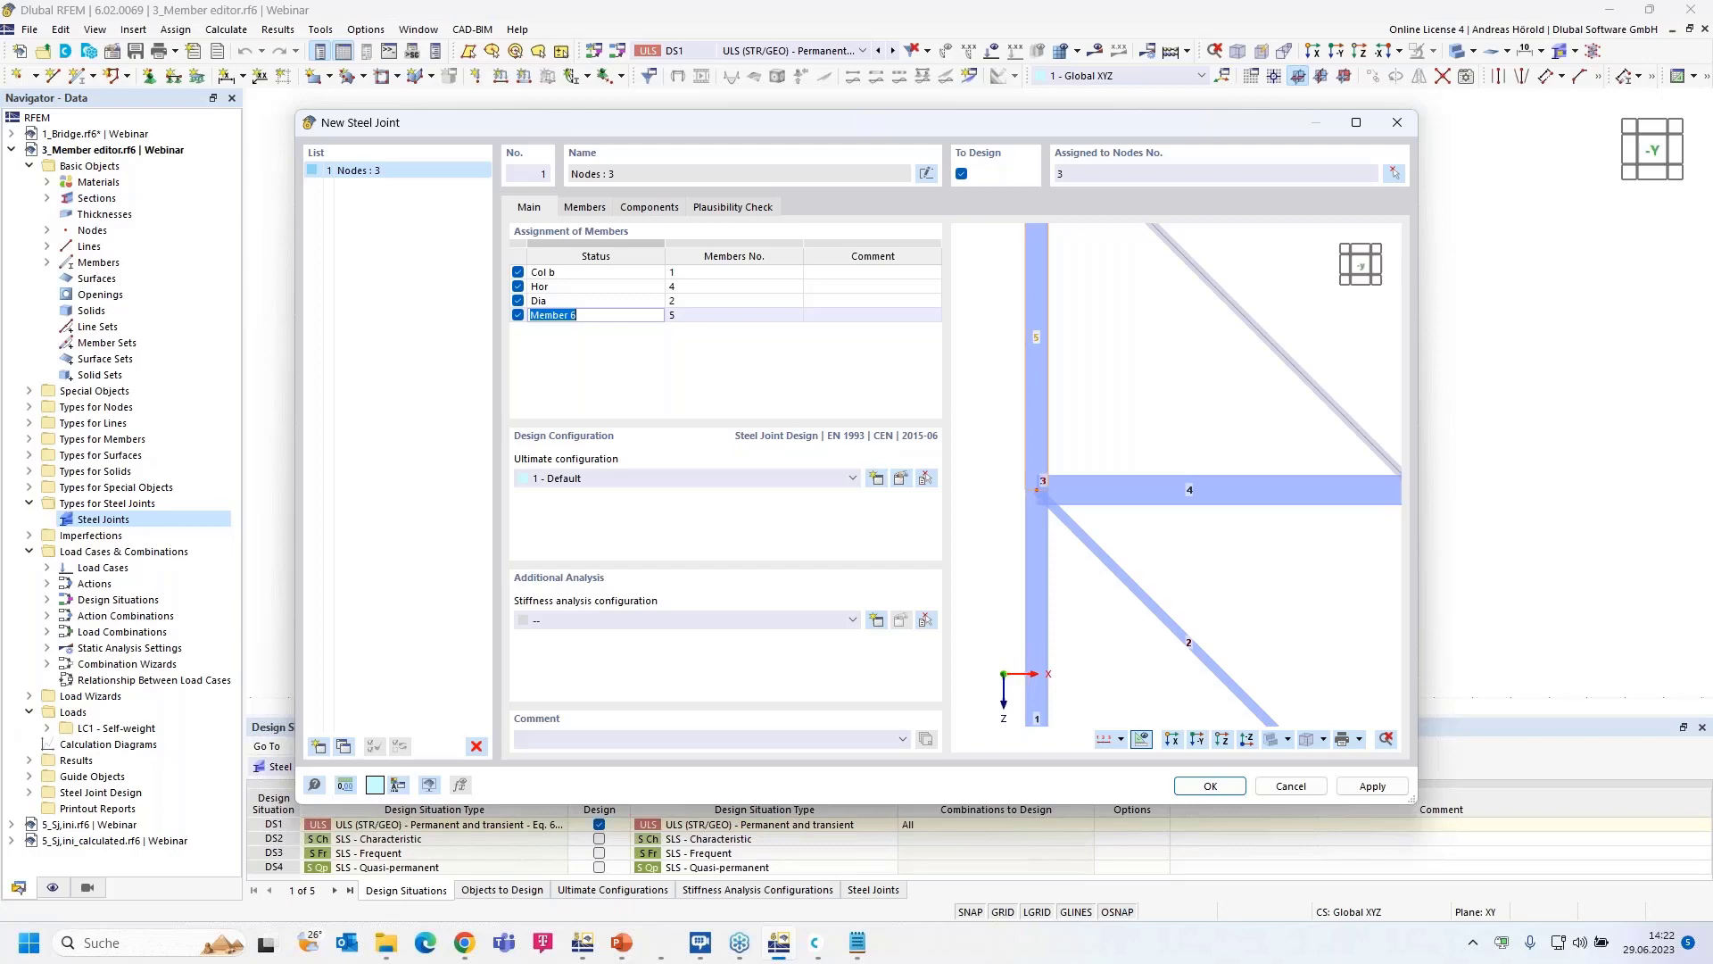
pyautogui.write('Col a')
pyautogui.click(595, 209)
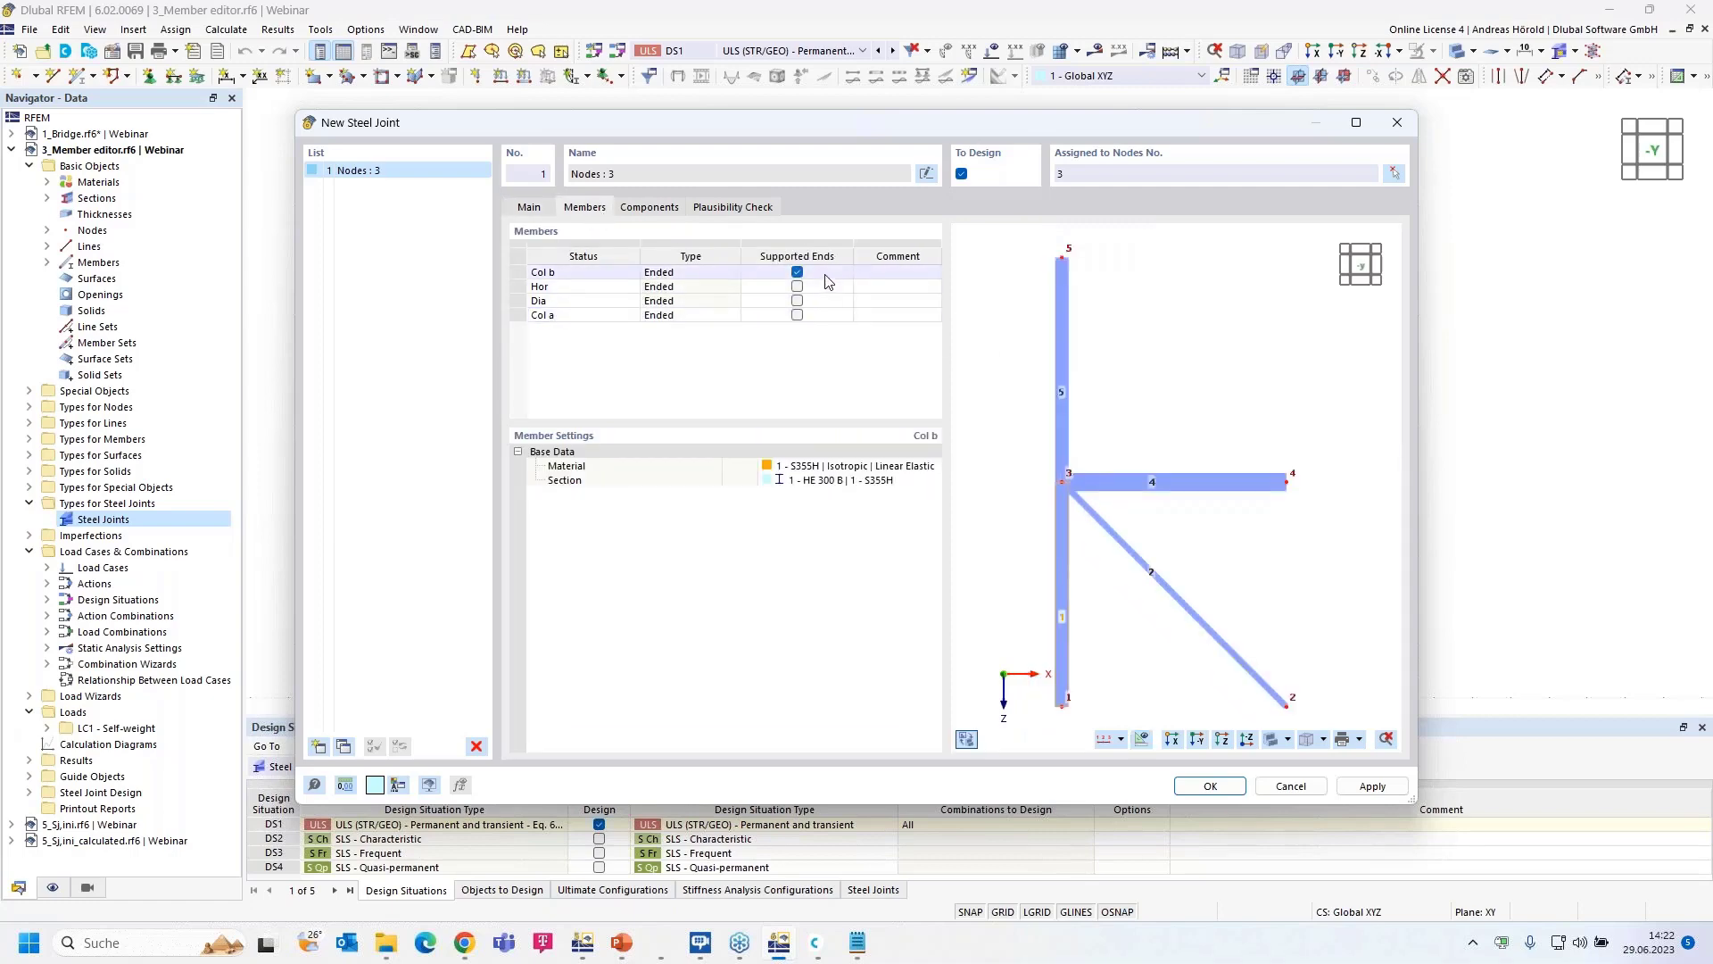
# - Change Col b's member type from Ended to Continuous
pyautogui.click(714, 273)
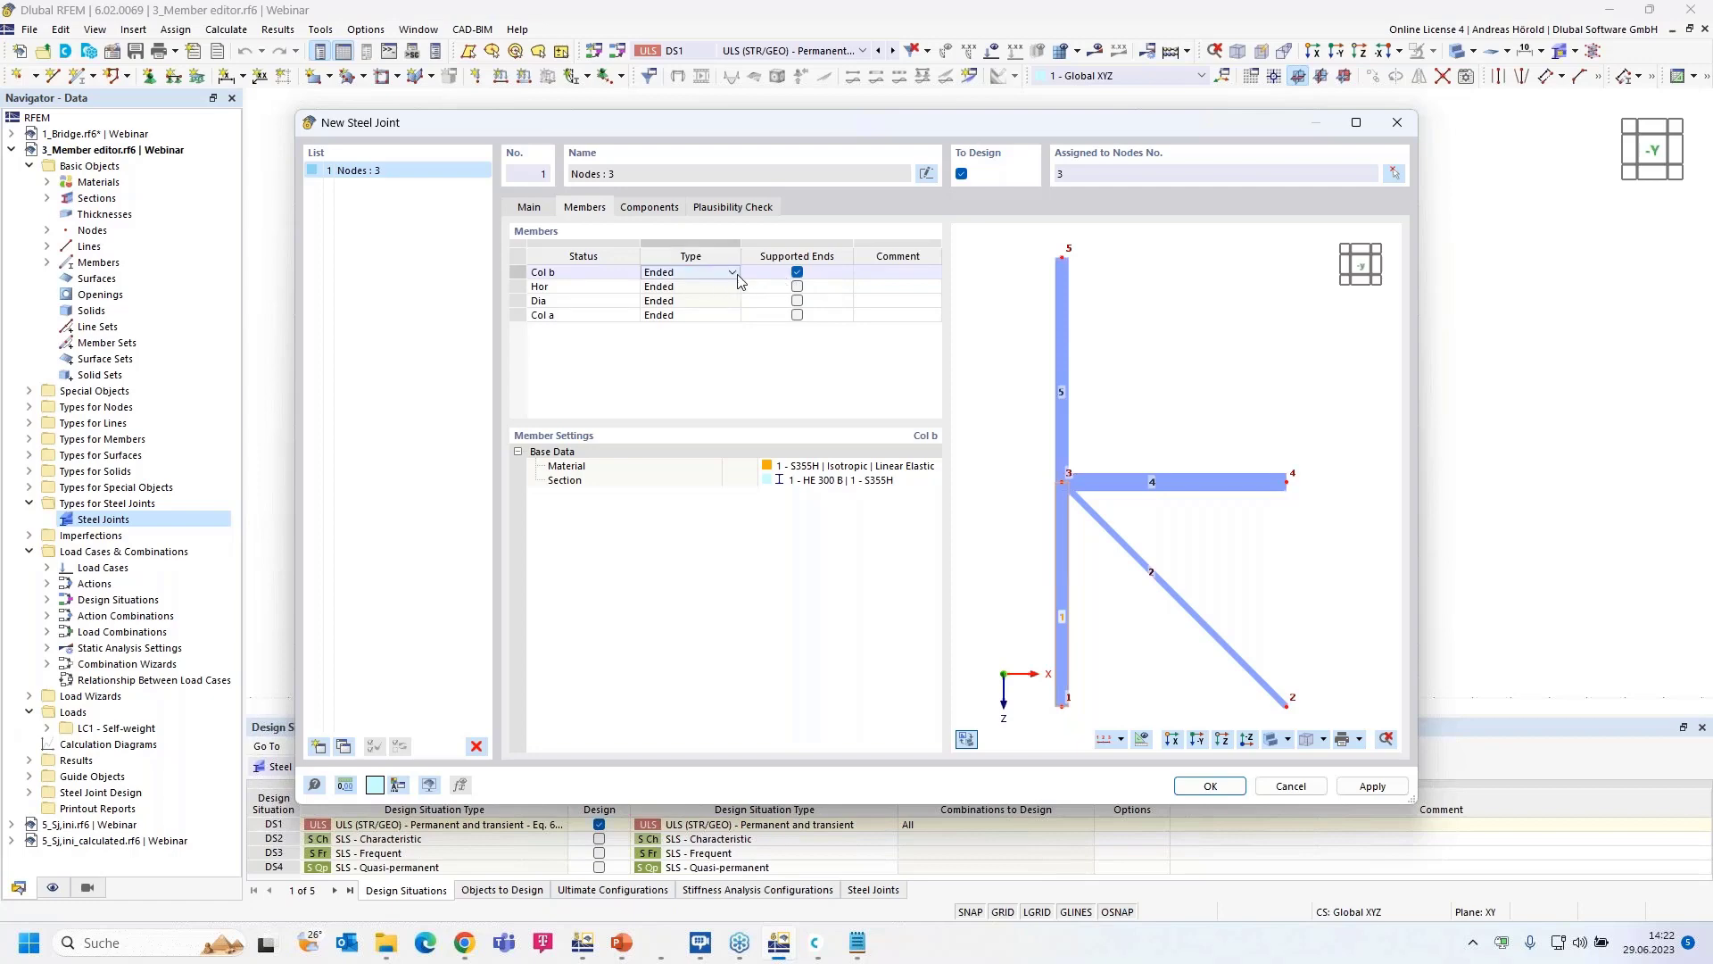
pyautogui.click(733, 273)
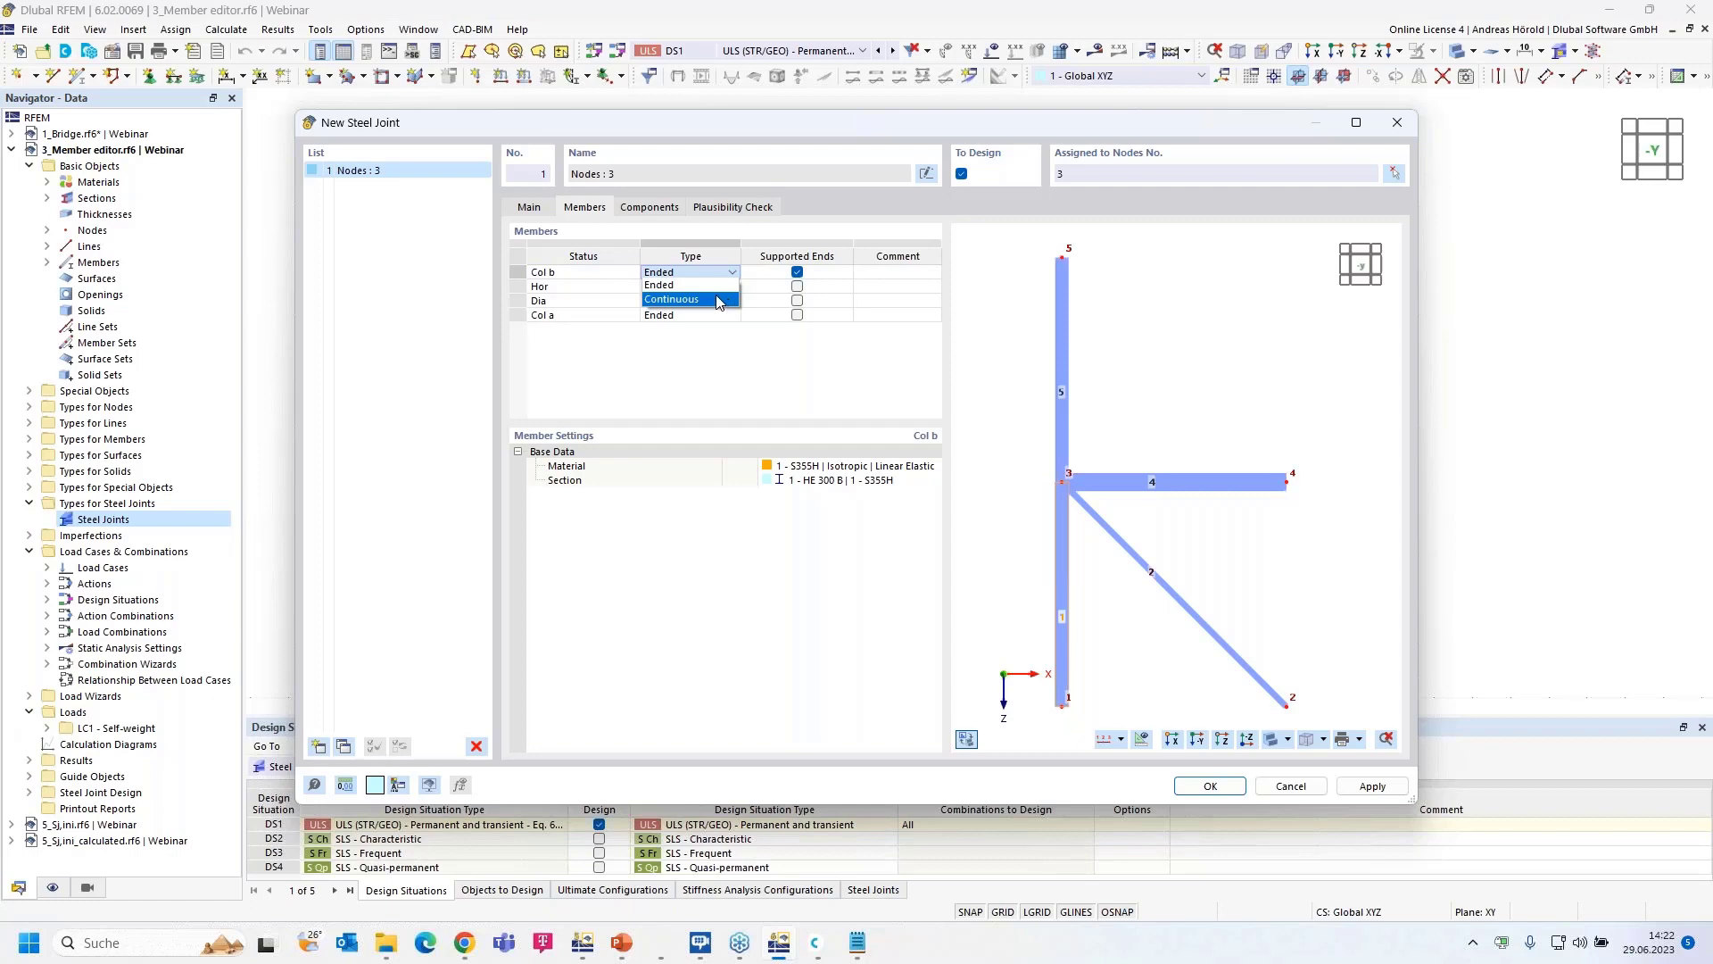
pyautogui.click(718, 294)
pyautogui.scroll(3, 1087, 484)
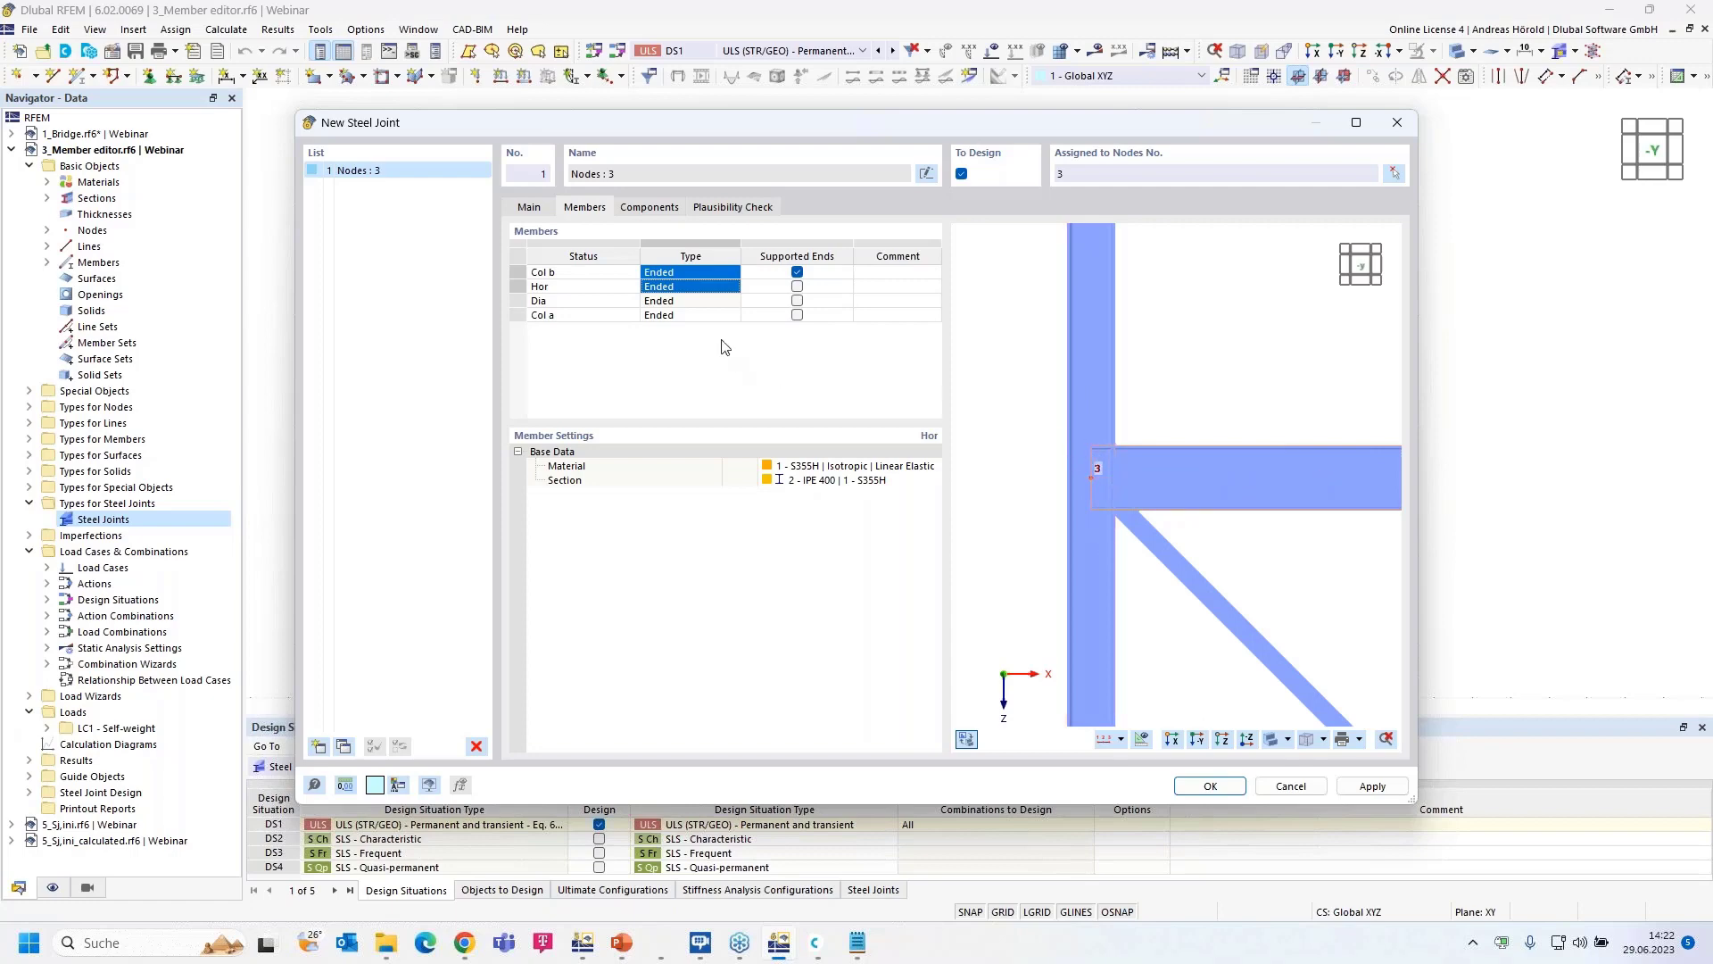
pyautogui.click(713, 275)
pyautogui.click(729, 273)
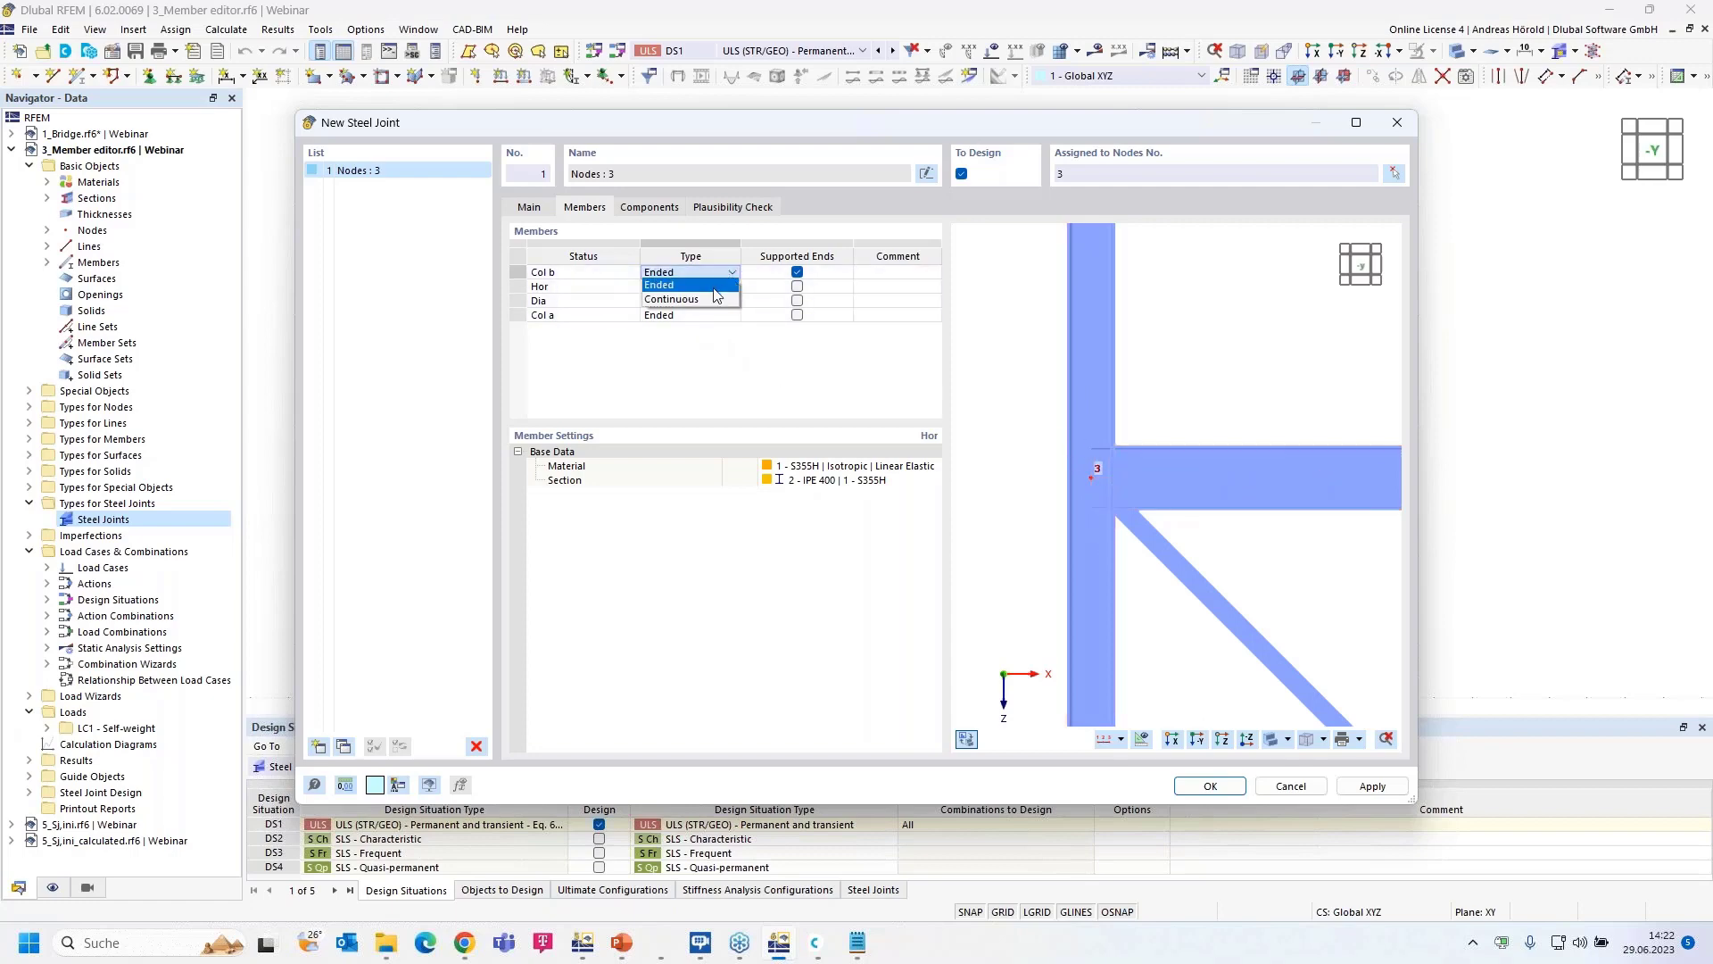
pyautogui.click(695, 298)
pyautogui.click(712, 273)
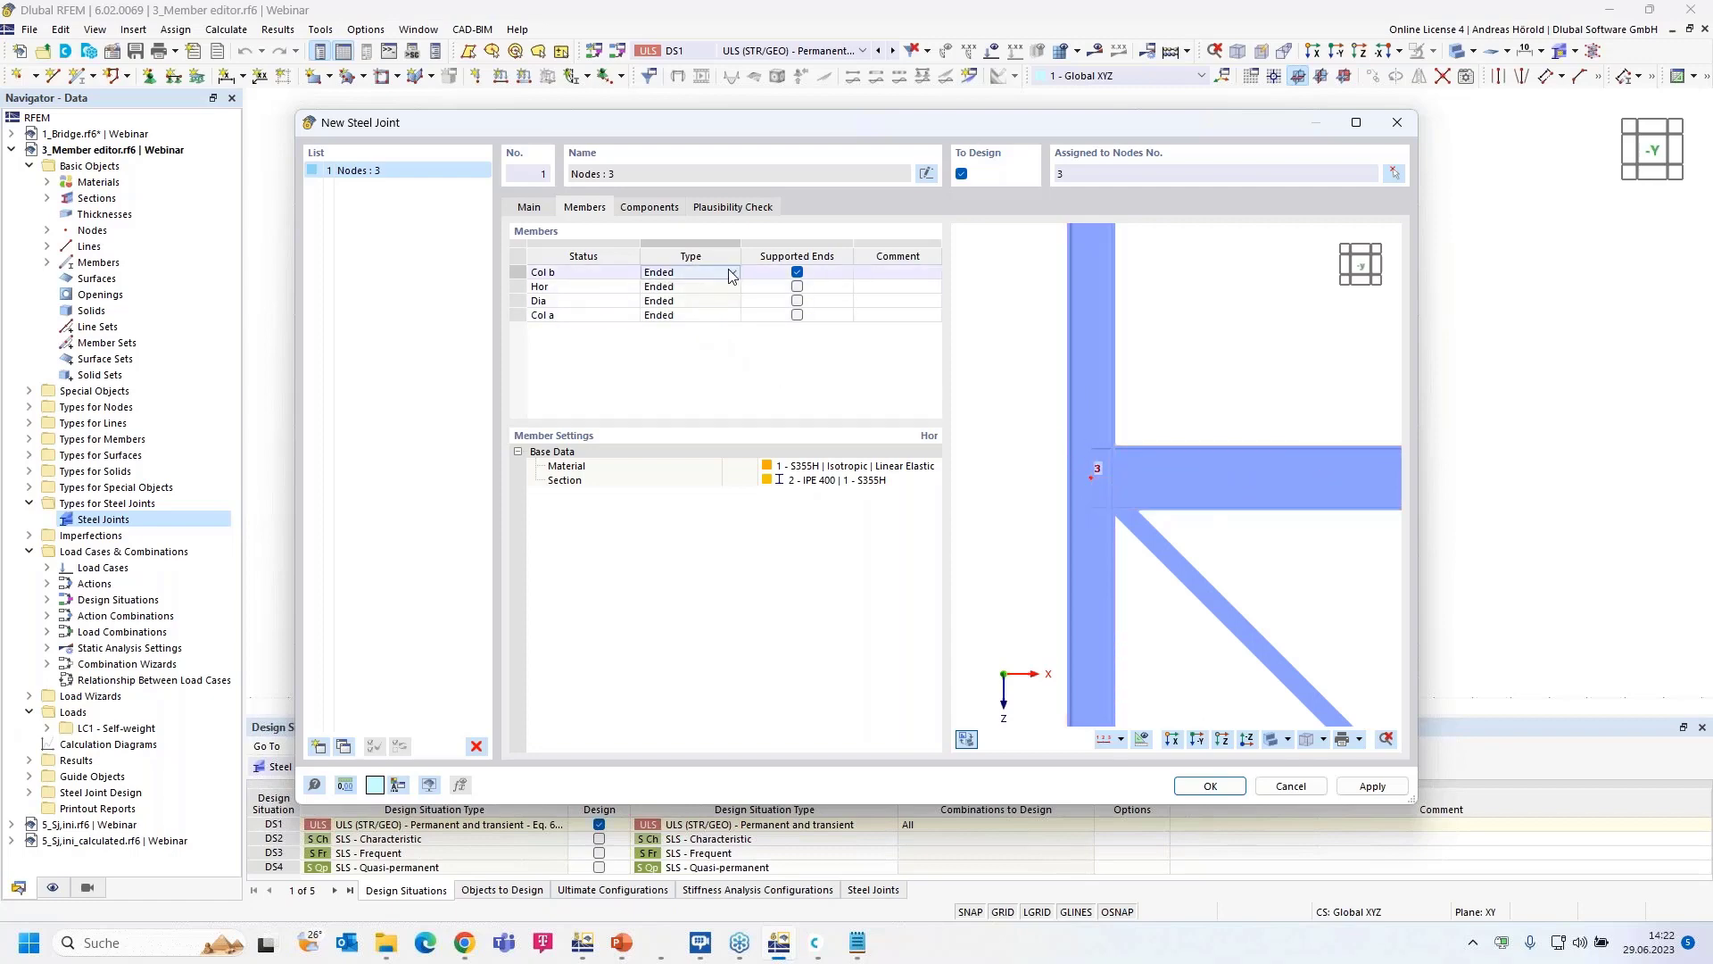
pyautogui.click(732, 273)
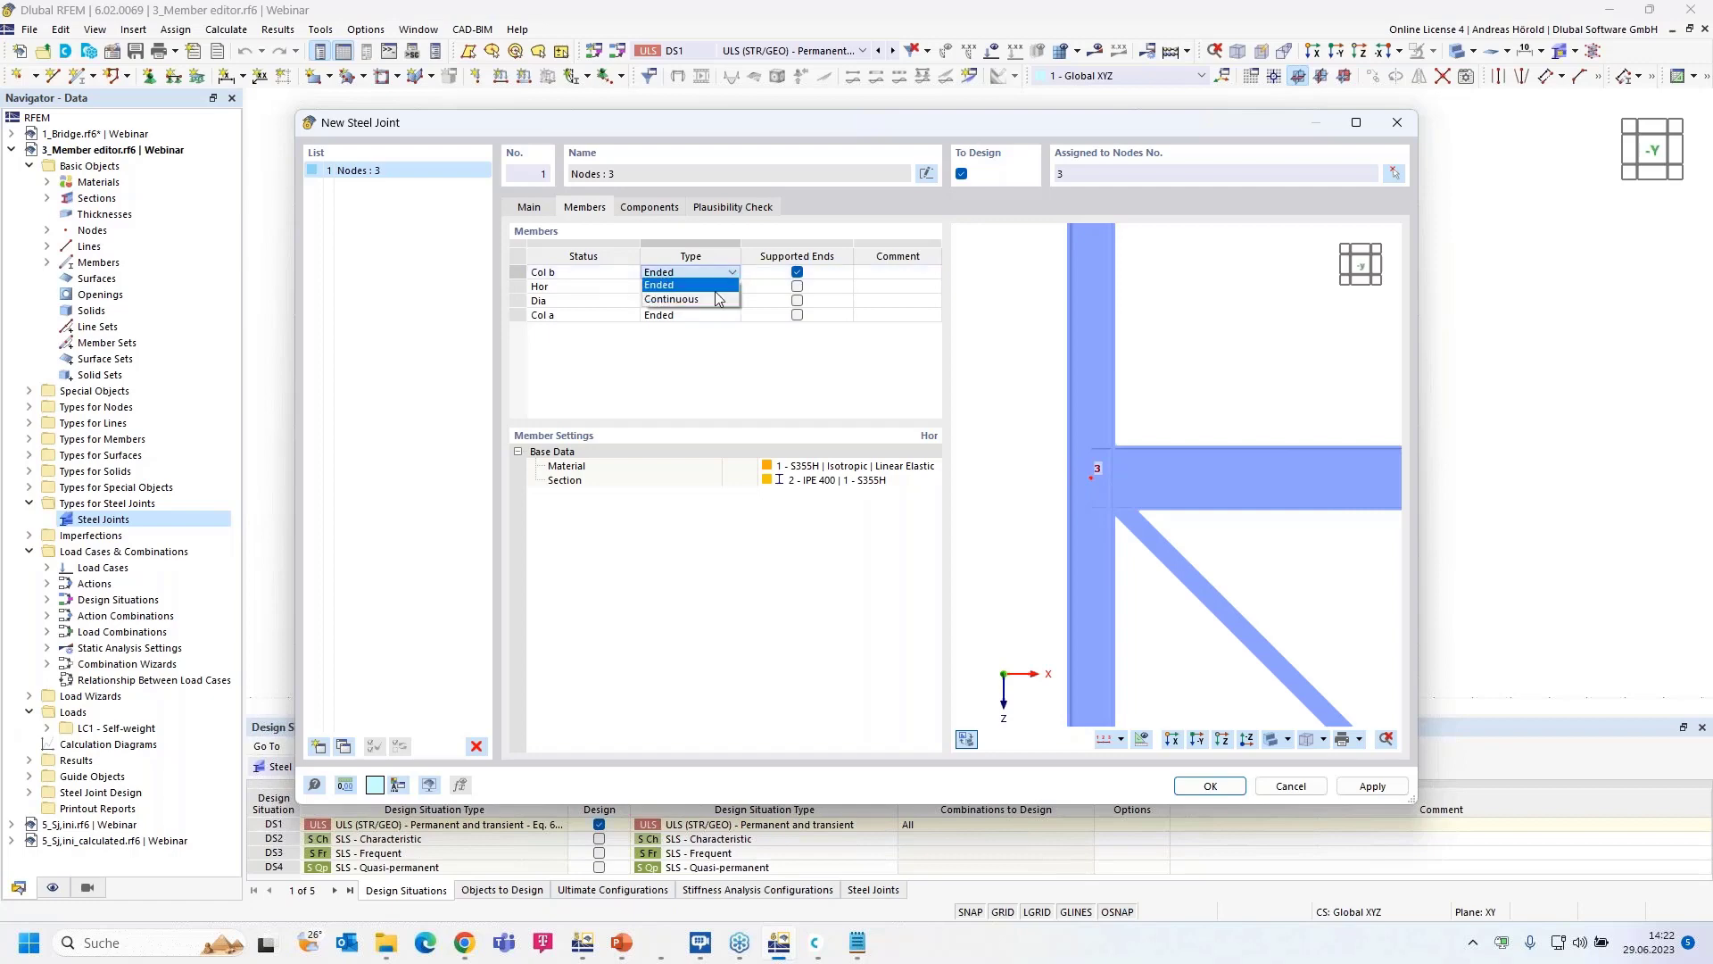
pyautogui.click(716, 300)
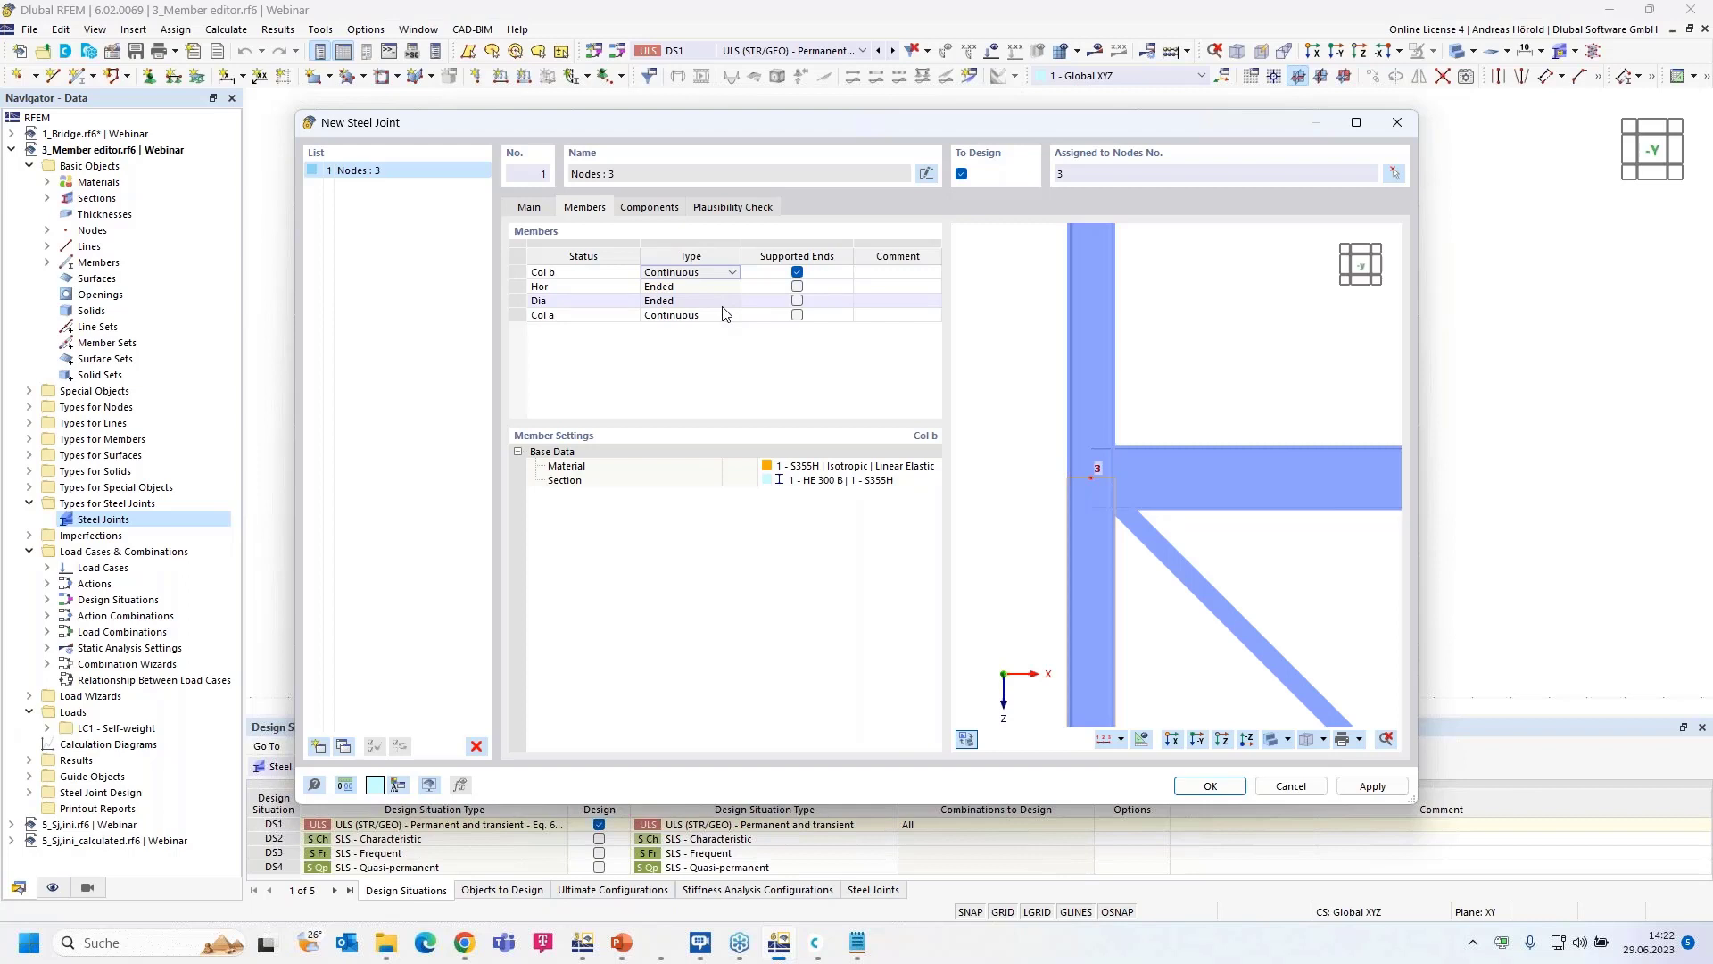
pyautogui.click(638, 208)
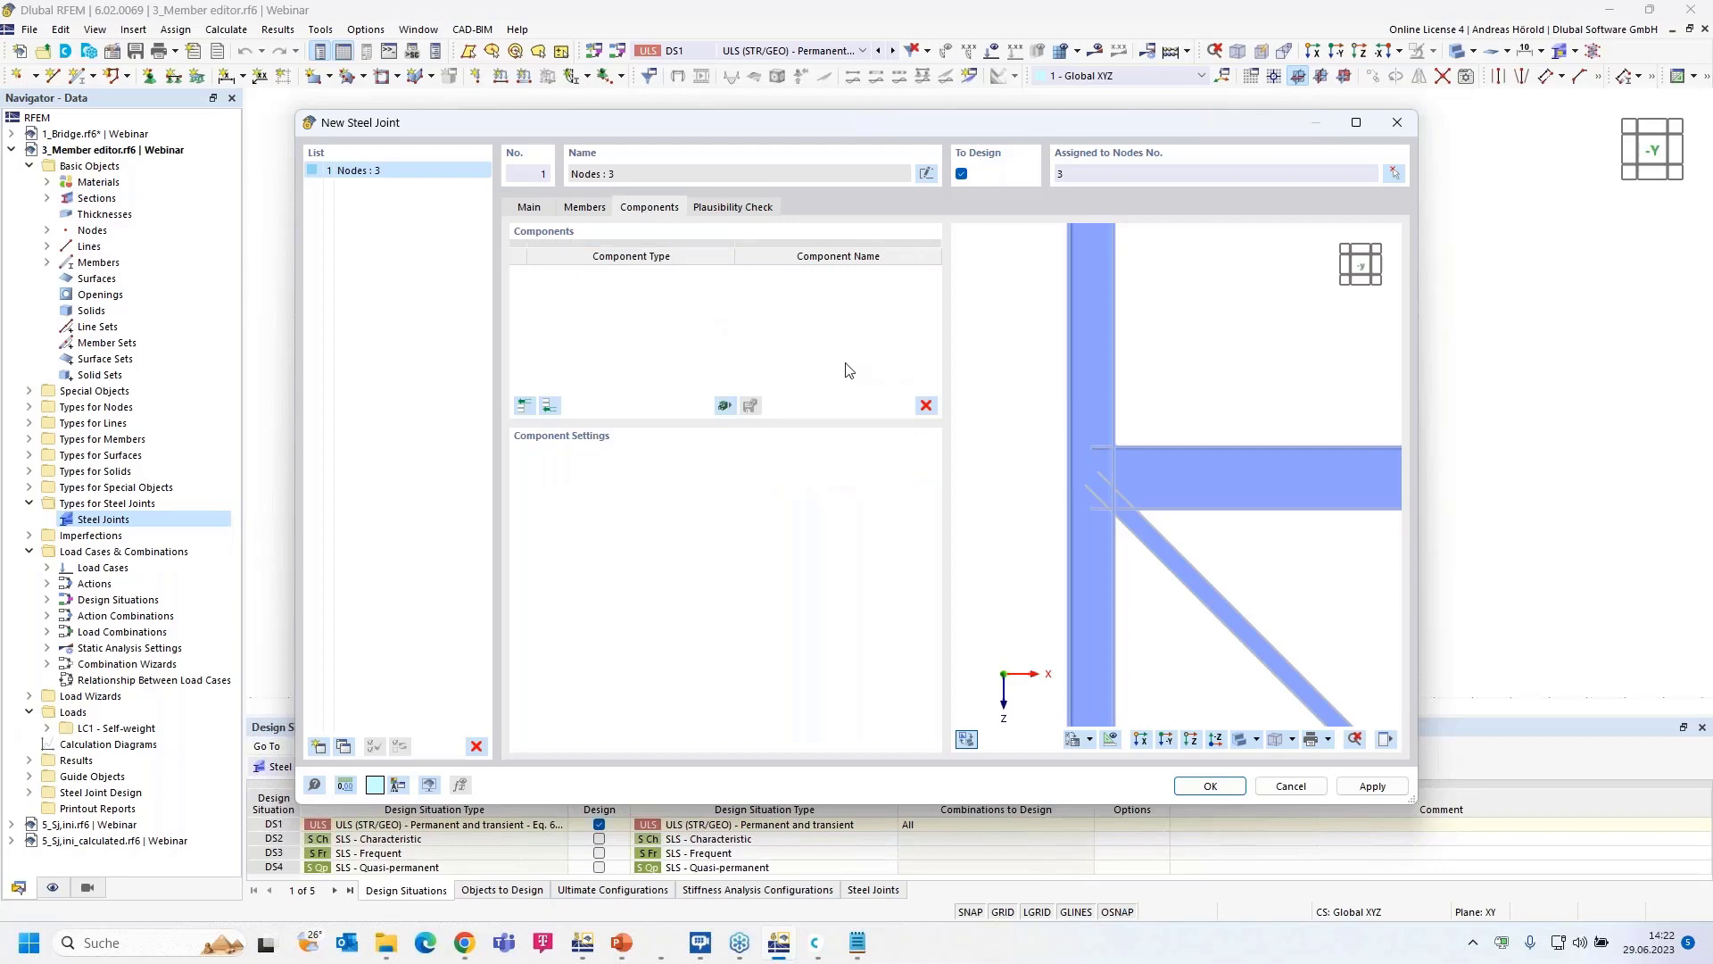
# - Add an End Plate connecting Hor, with Col b, a as the reference member
pyautogui.click(549, 406)
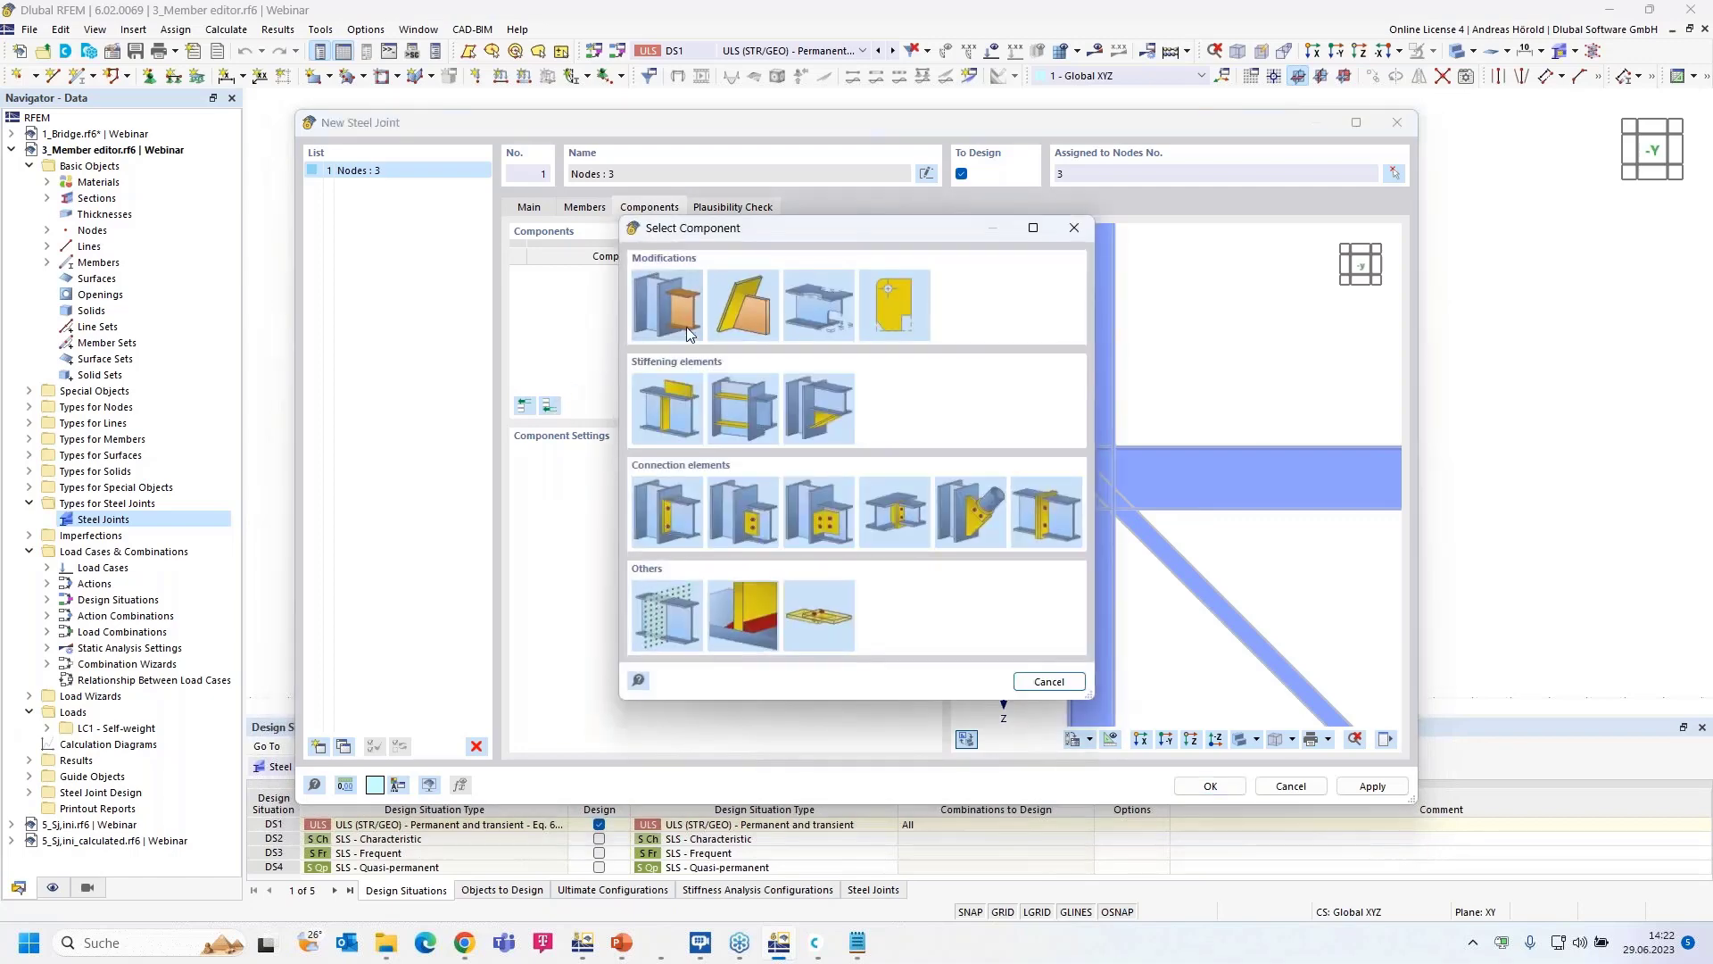
pyautogui.click(667, 510)
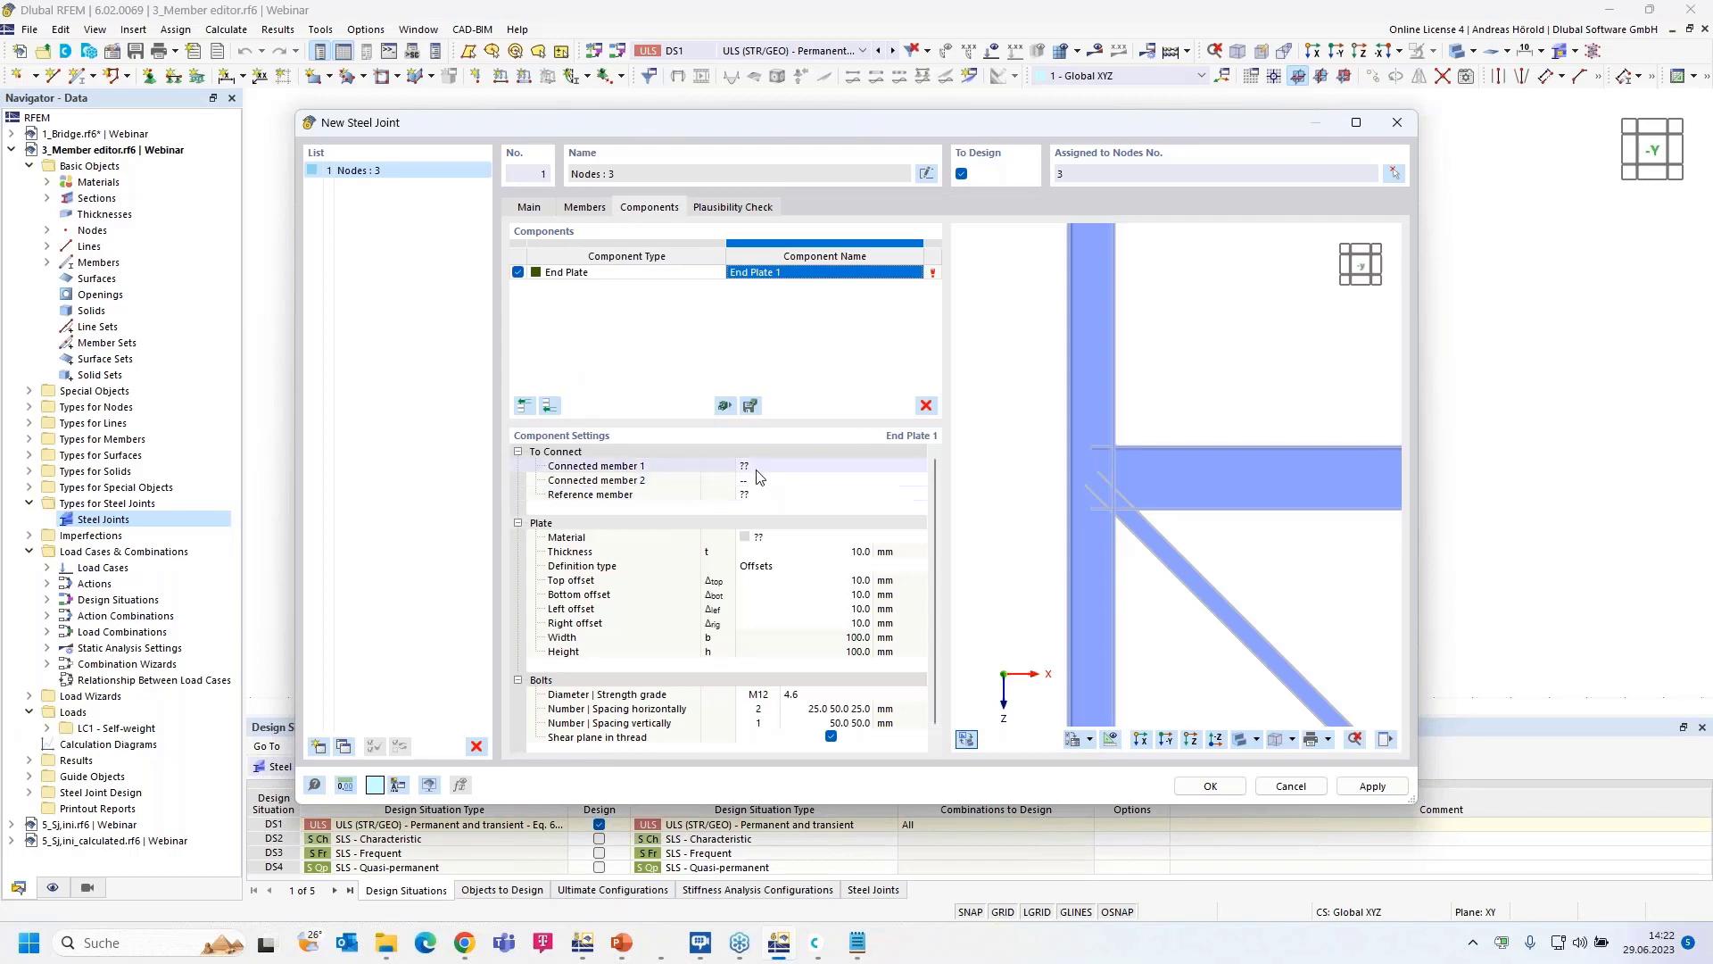
pyautogui.click(768, 468)
pyautogui.click(819, 469)
pyautogui.click(812, 491)
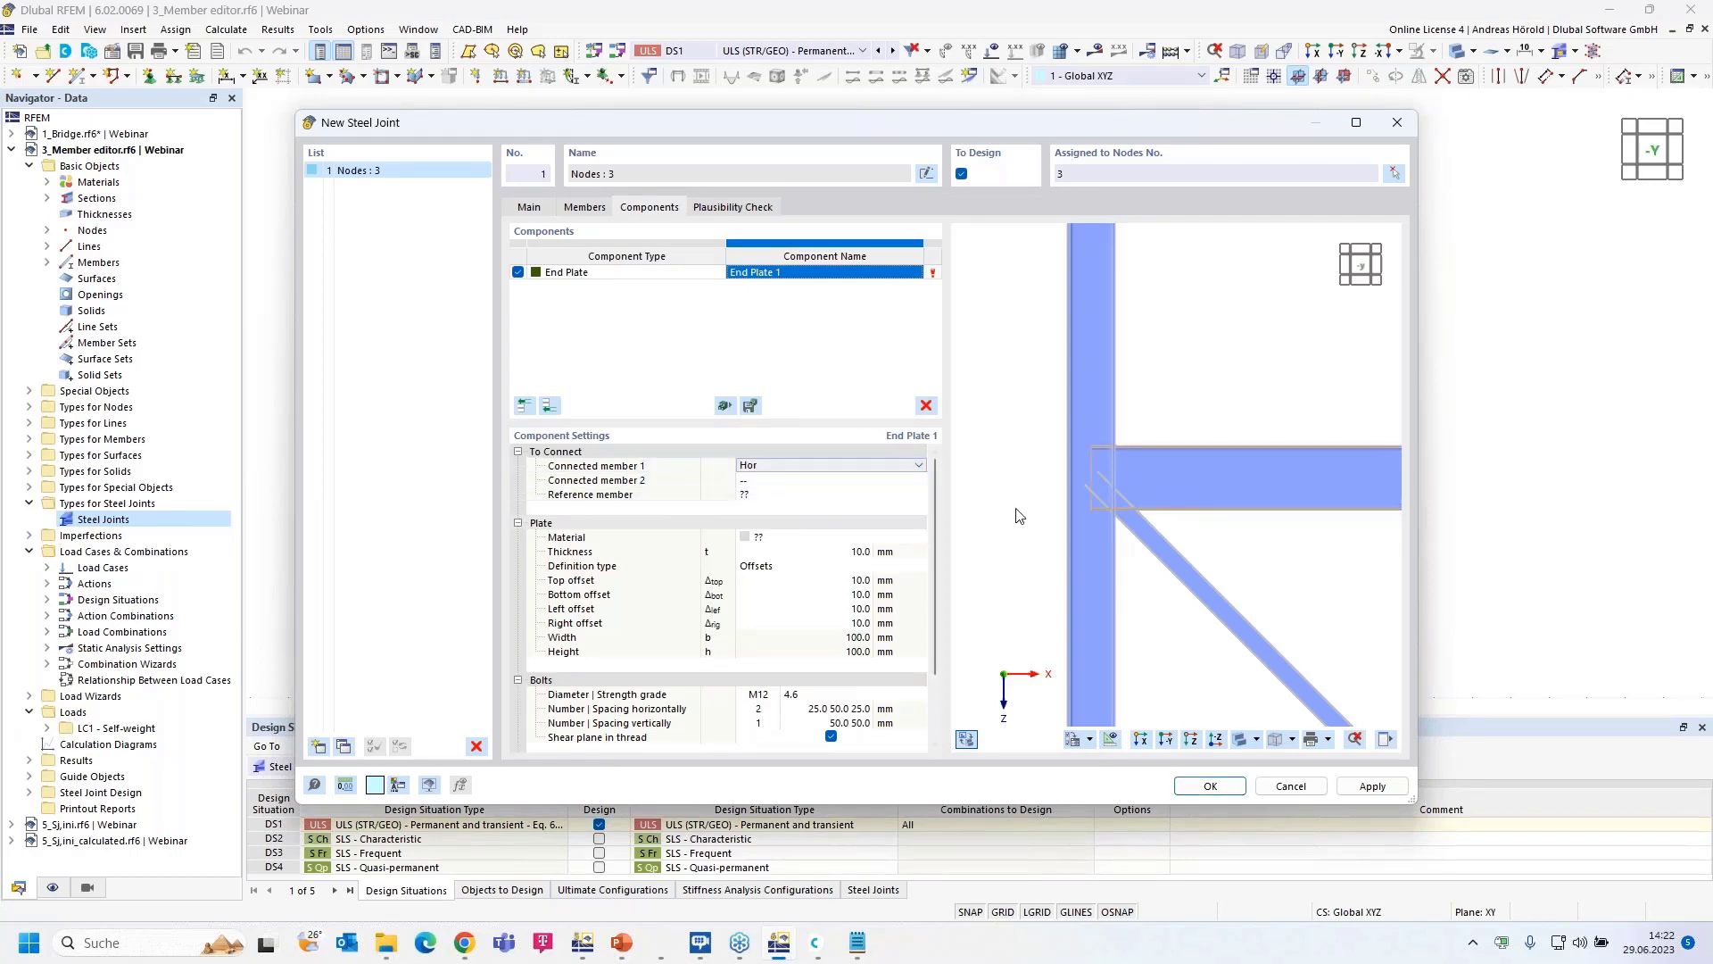
pyautogui.scroll(5, 1096, 501)
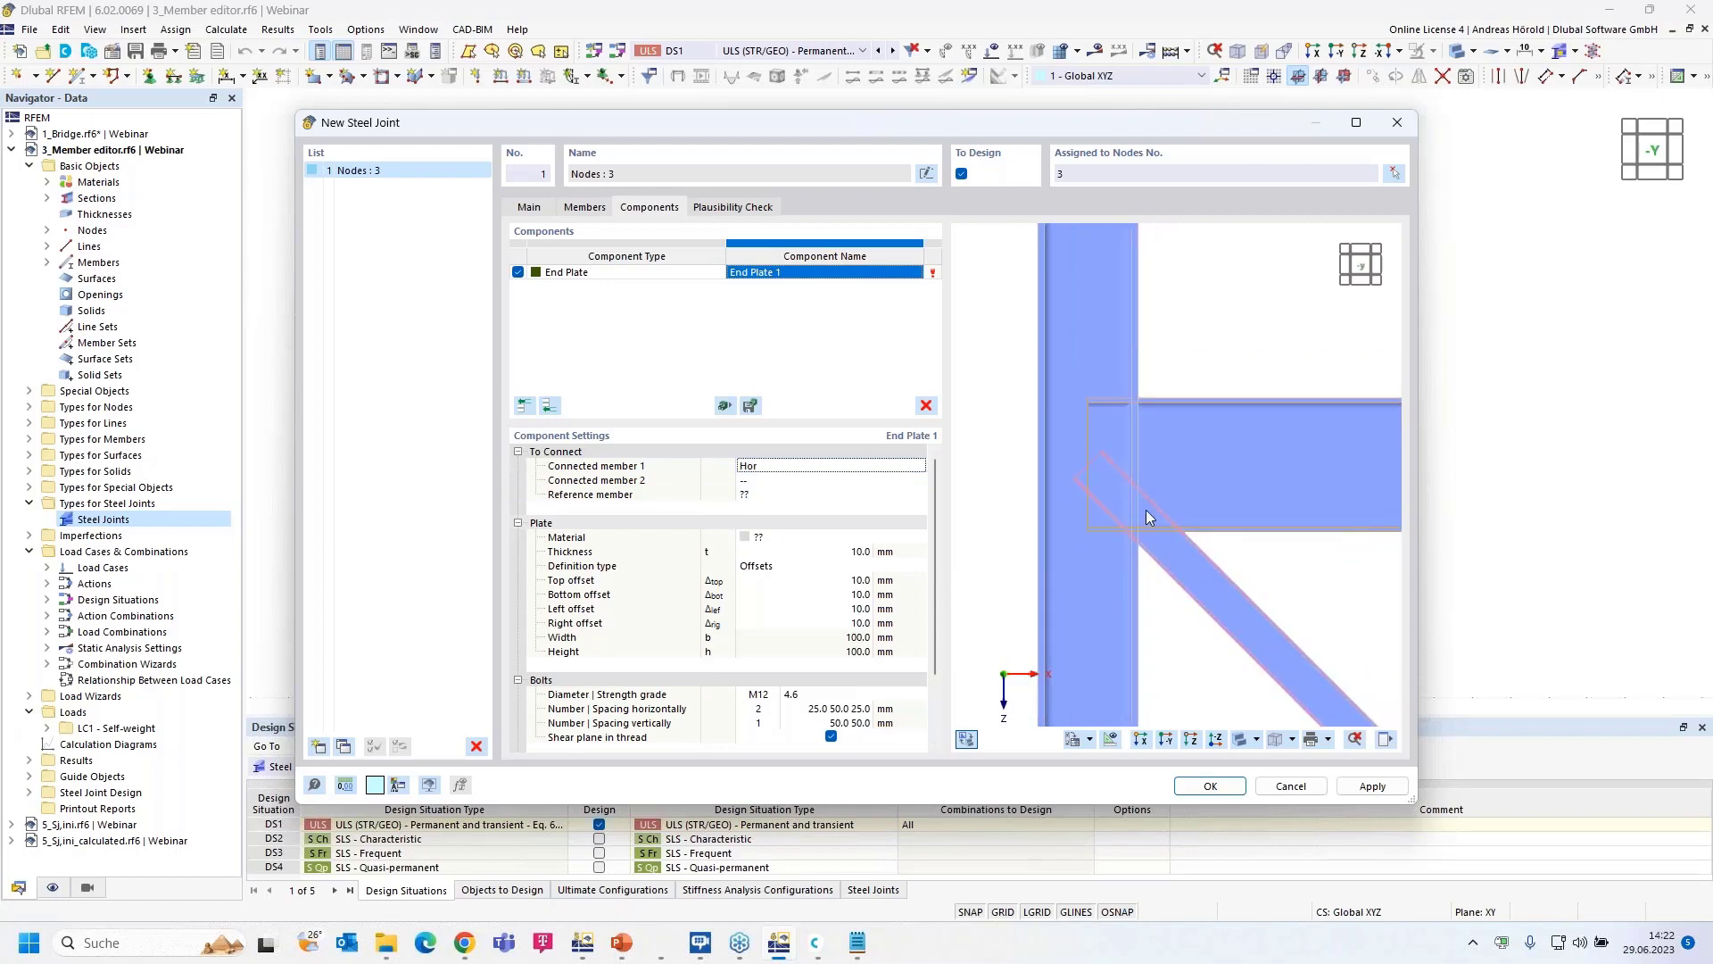
pyautogui.click(807, 497)
pyautogui.click(814, 495)
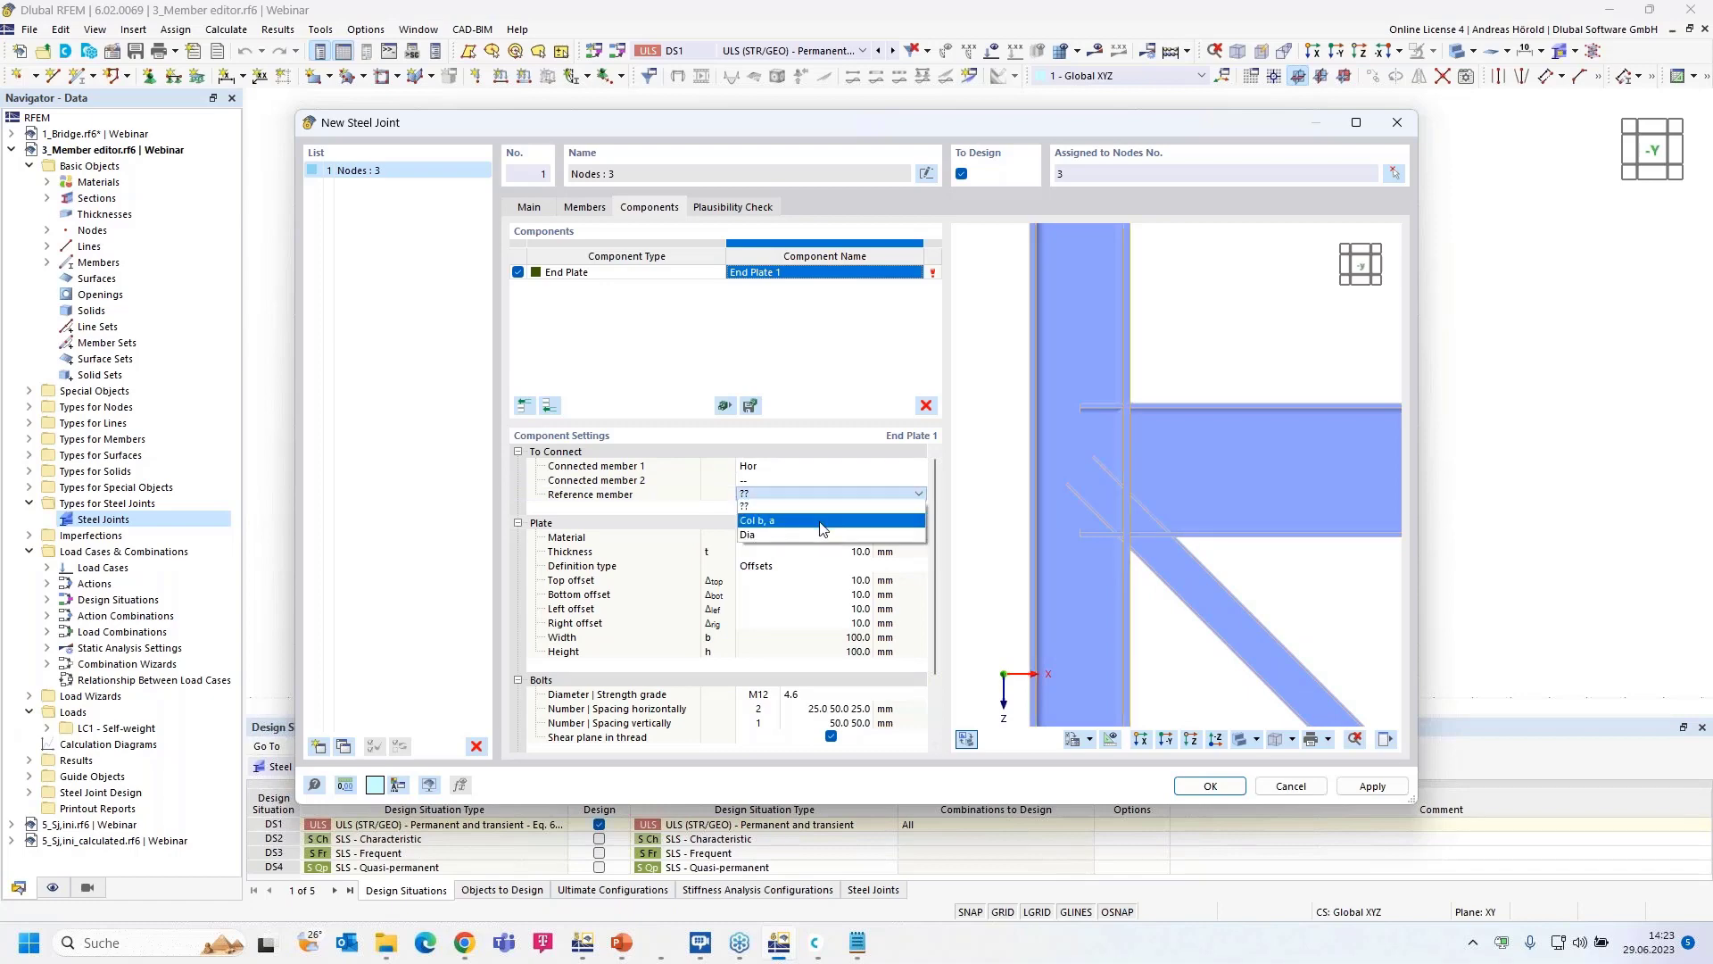
pyautogui.click(821, 523)
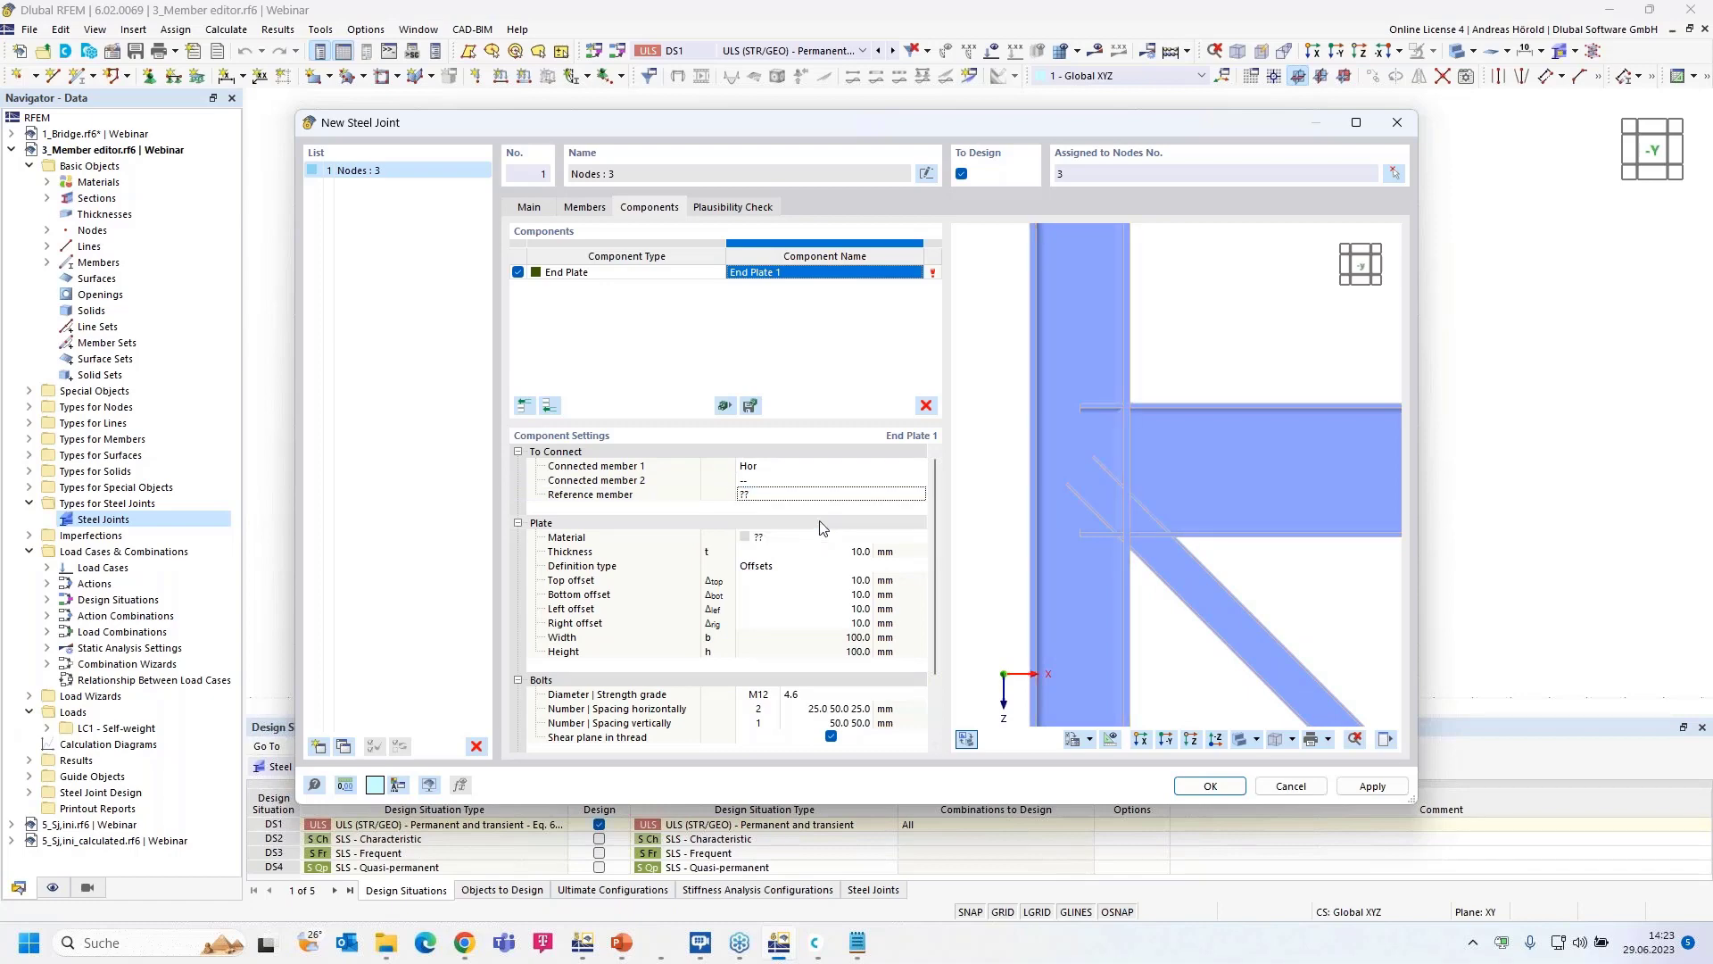
pyautogui.click(878, 496)
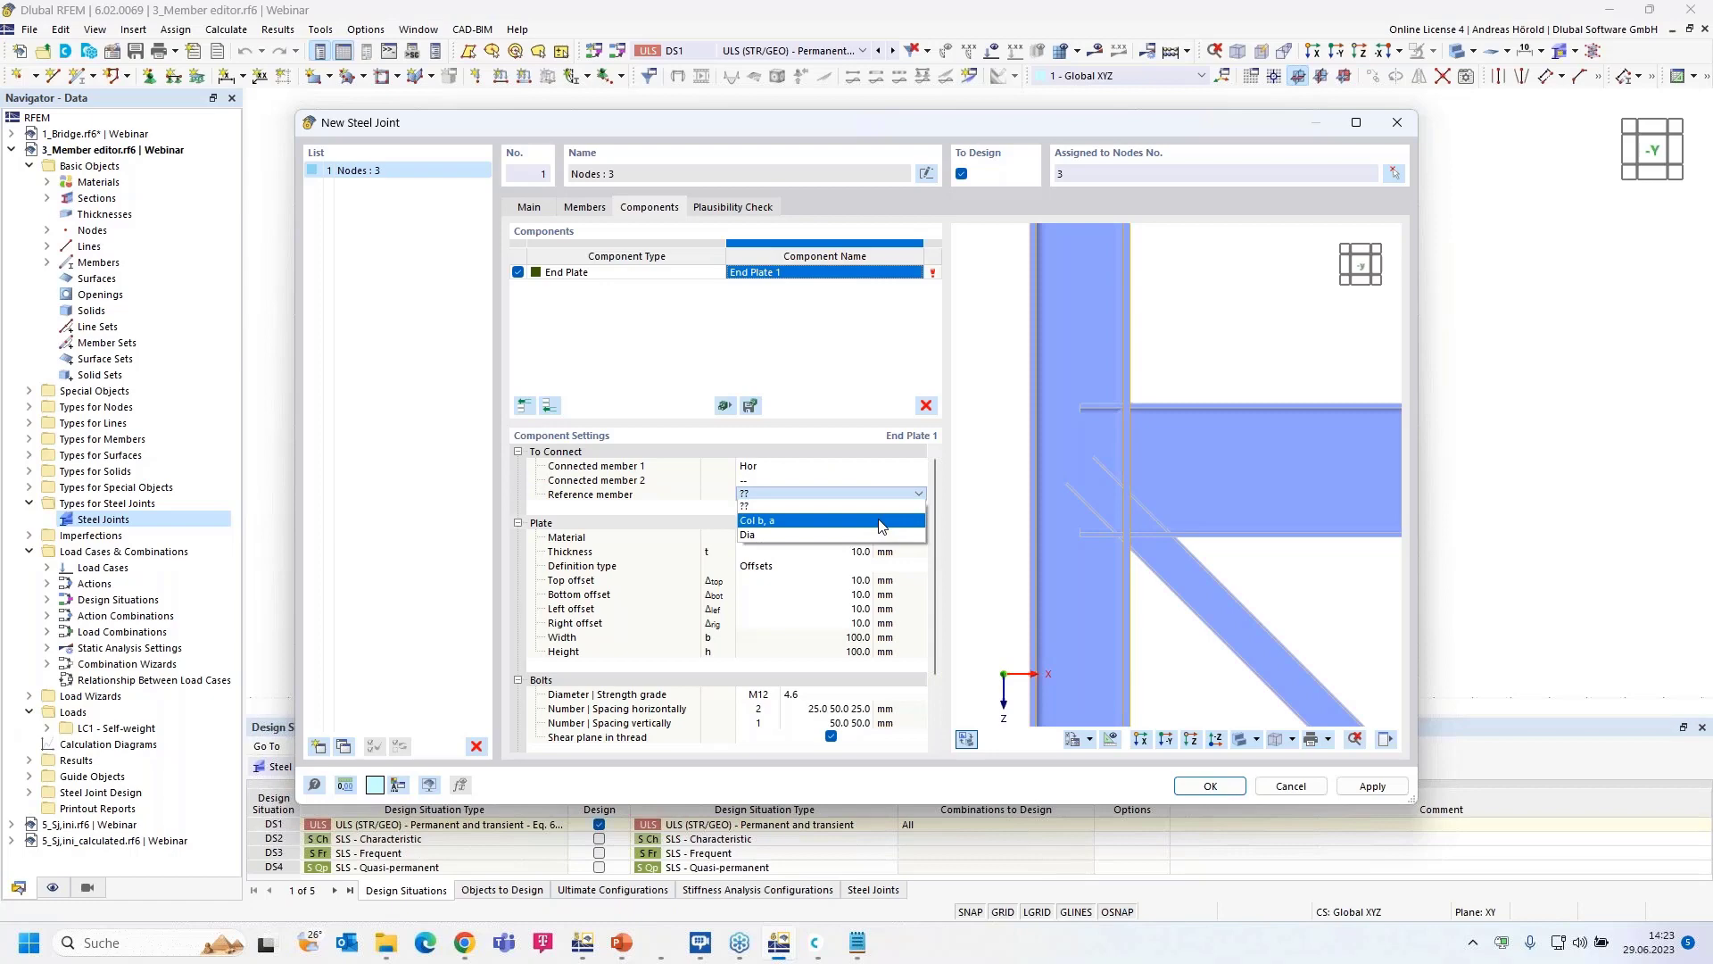
pyautogui.click(881, 521)
pyautogui.scroll(-1, 875, 527)
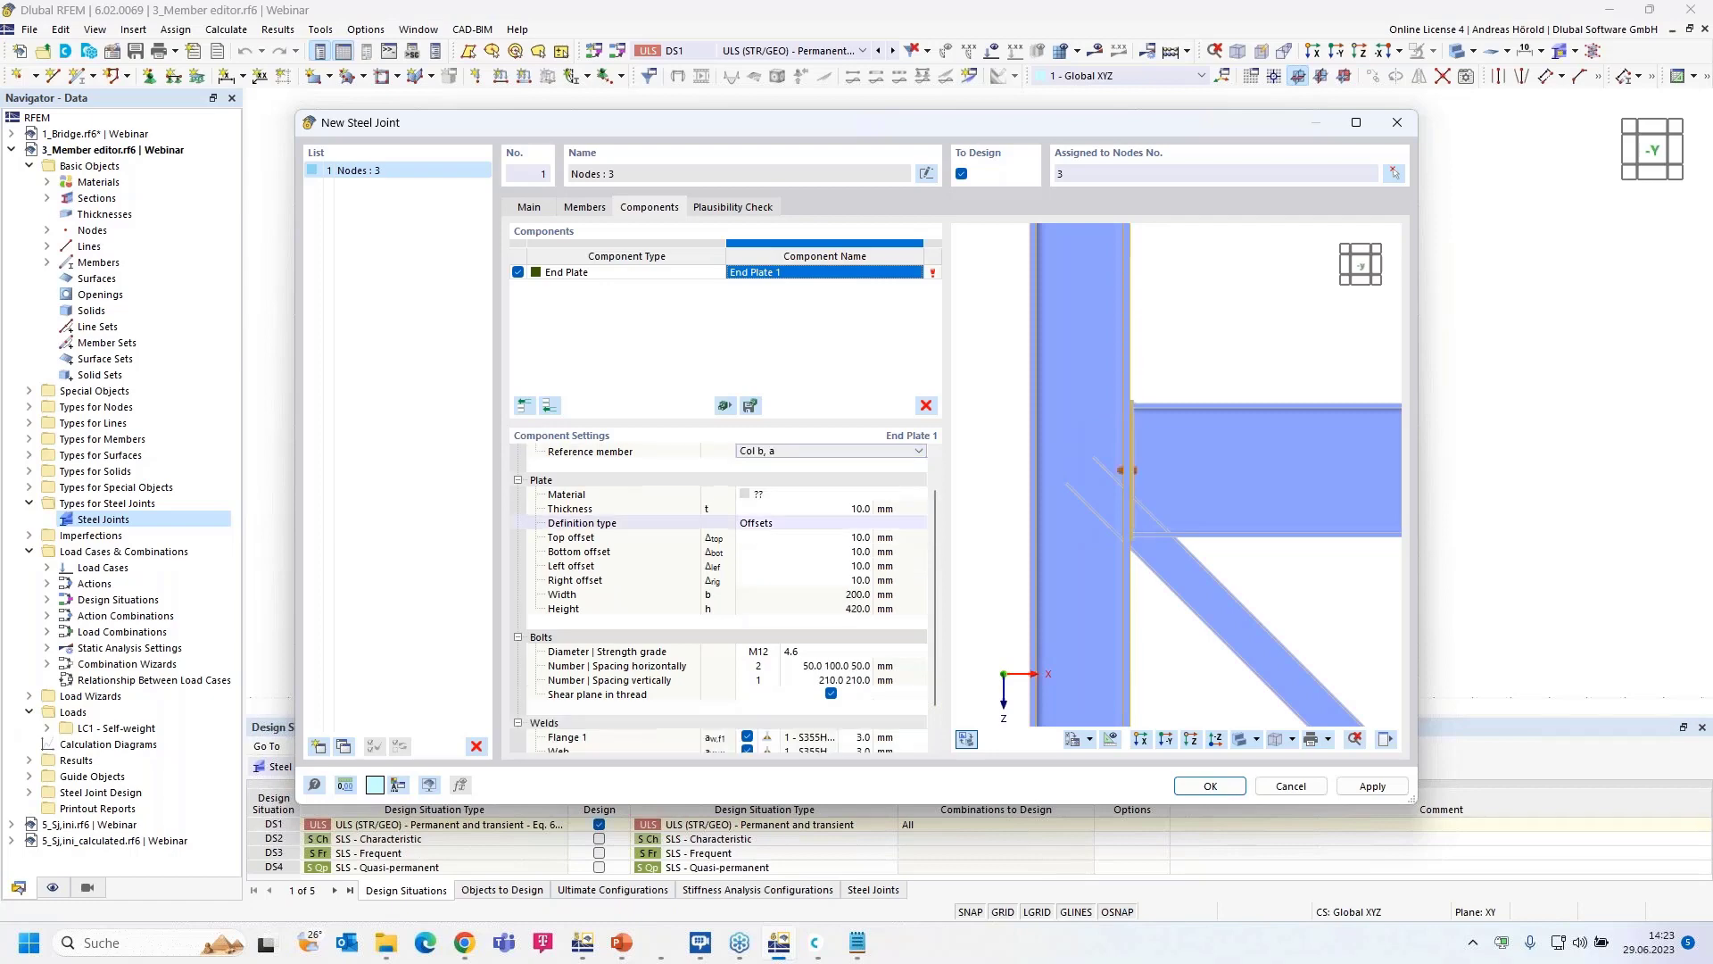
# - Make the end plate S355H, 20 mm thick, with a 200 mm bottom offset
pyautogui.click(829, 495)
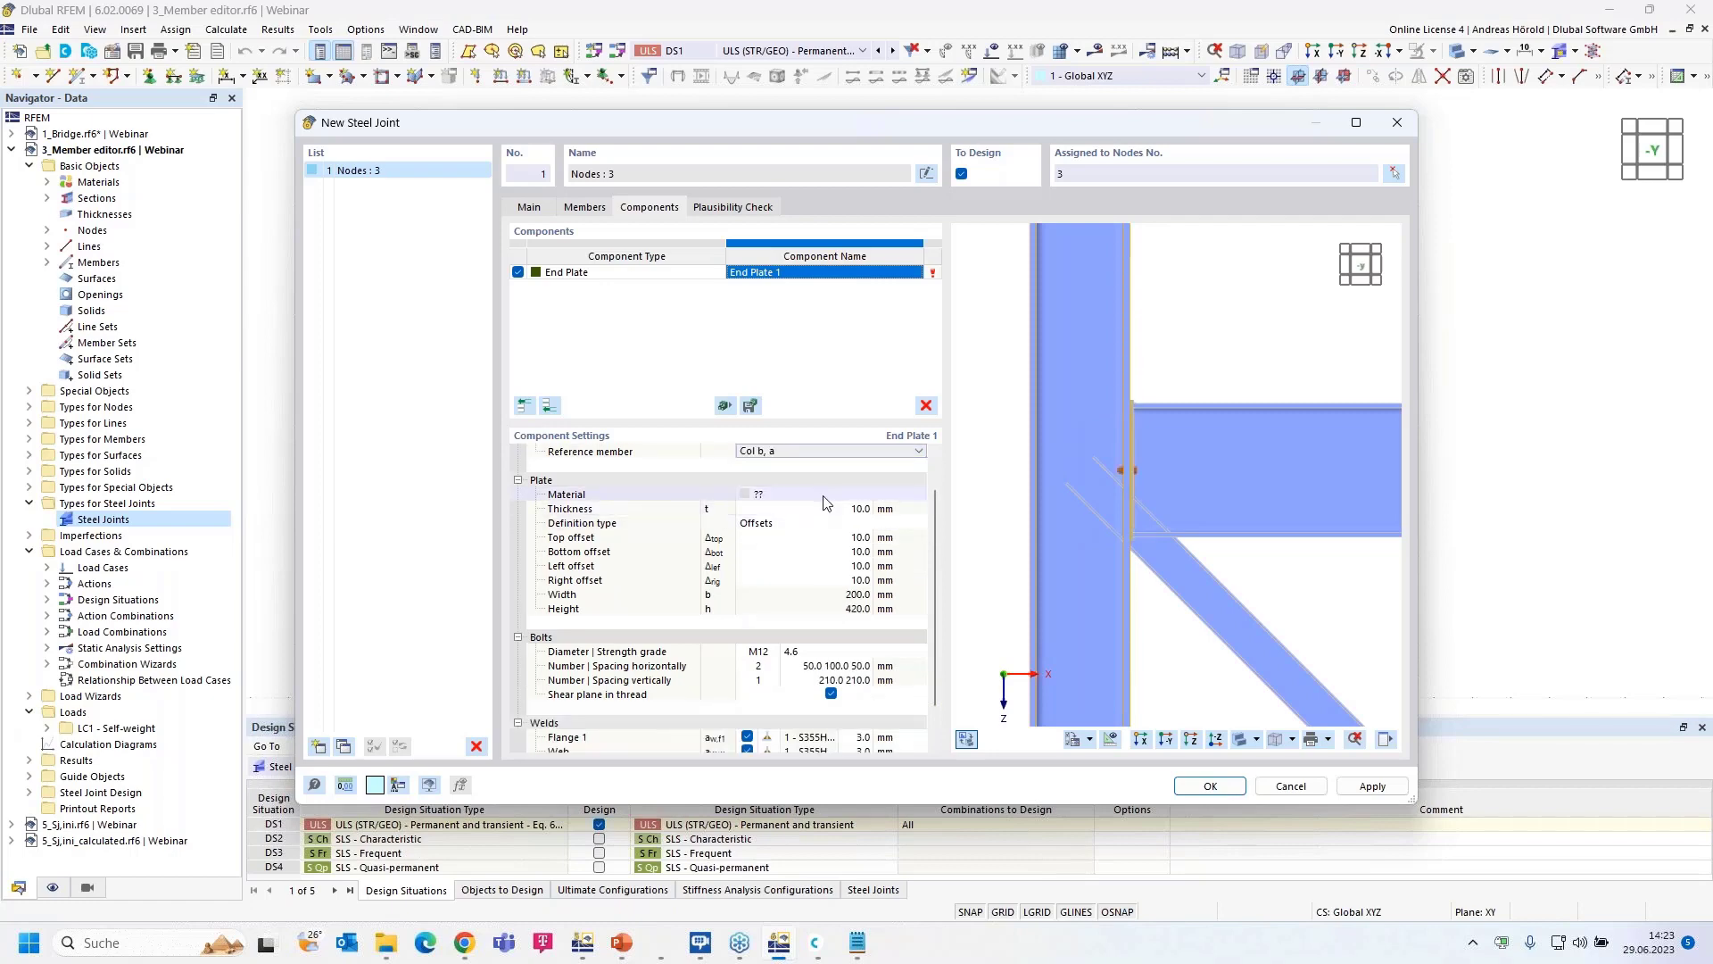
pyautogui.click(903, 494)
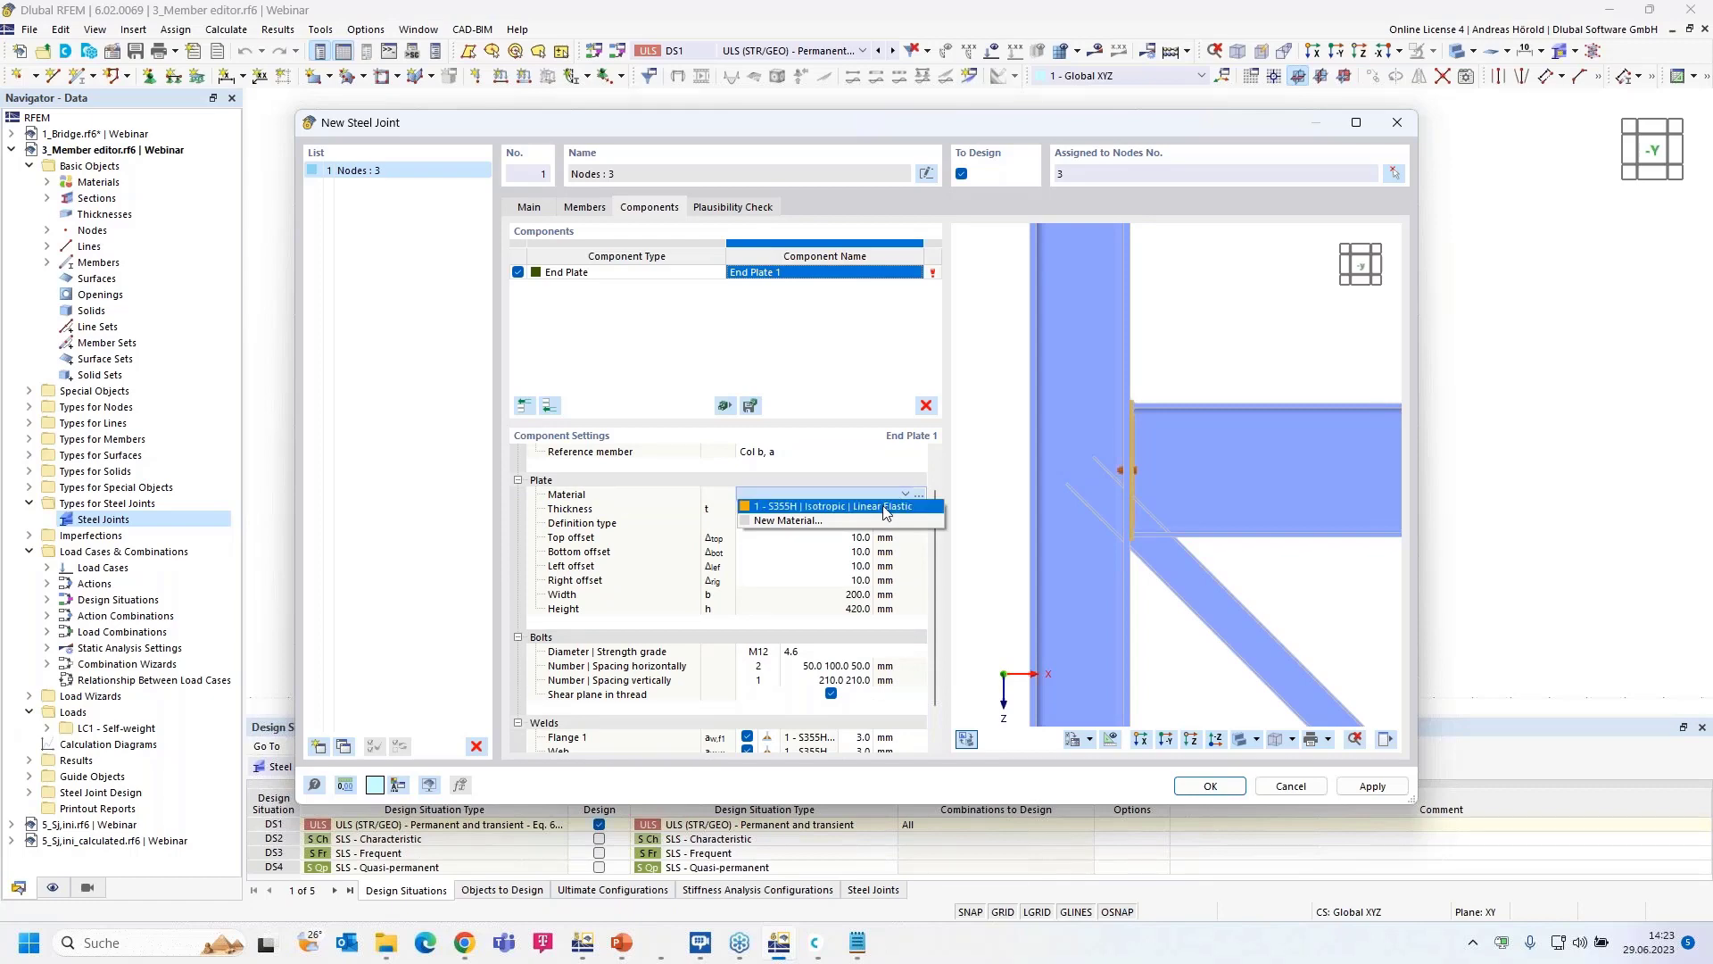
pyautogui.click(886, 506)
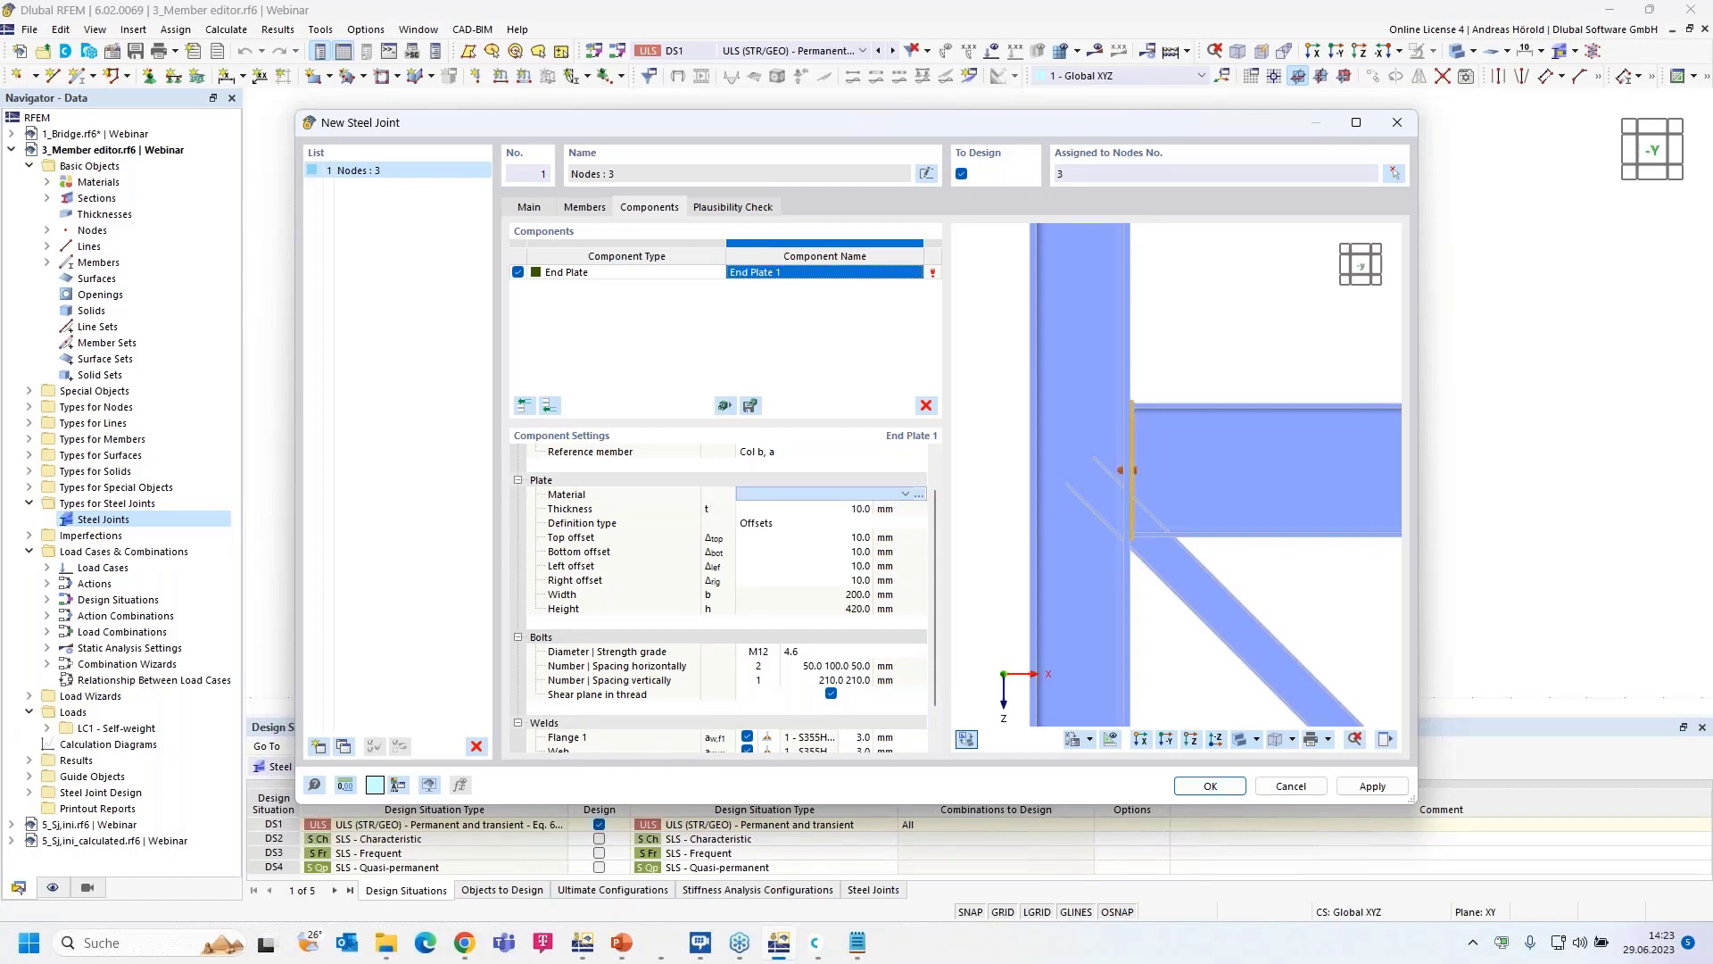
pyautogui.click(857, 511)
pyautogui.write('2')
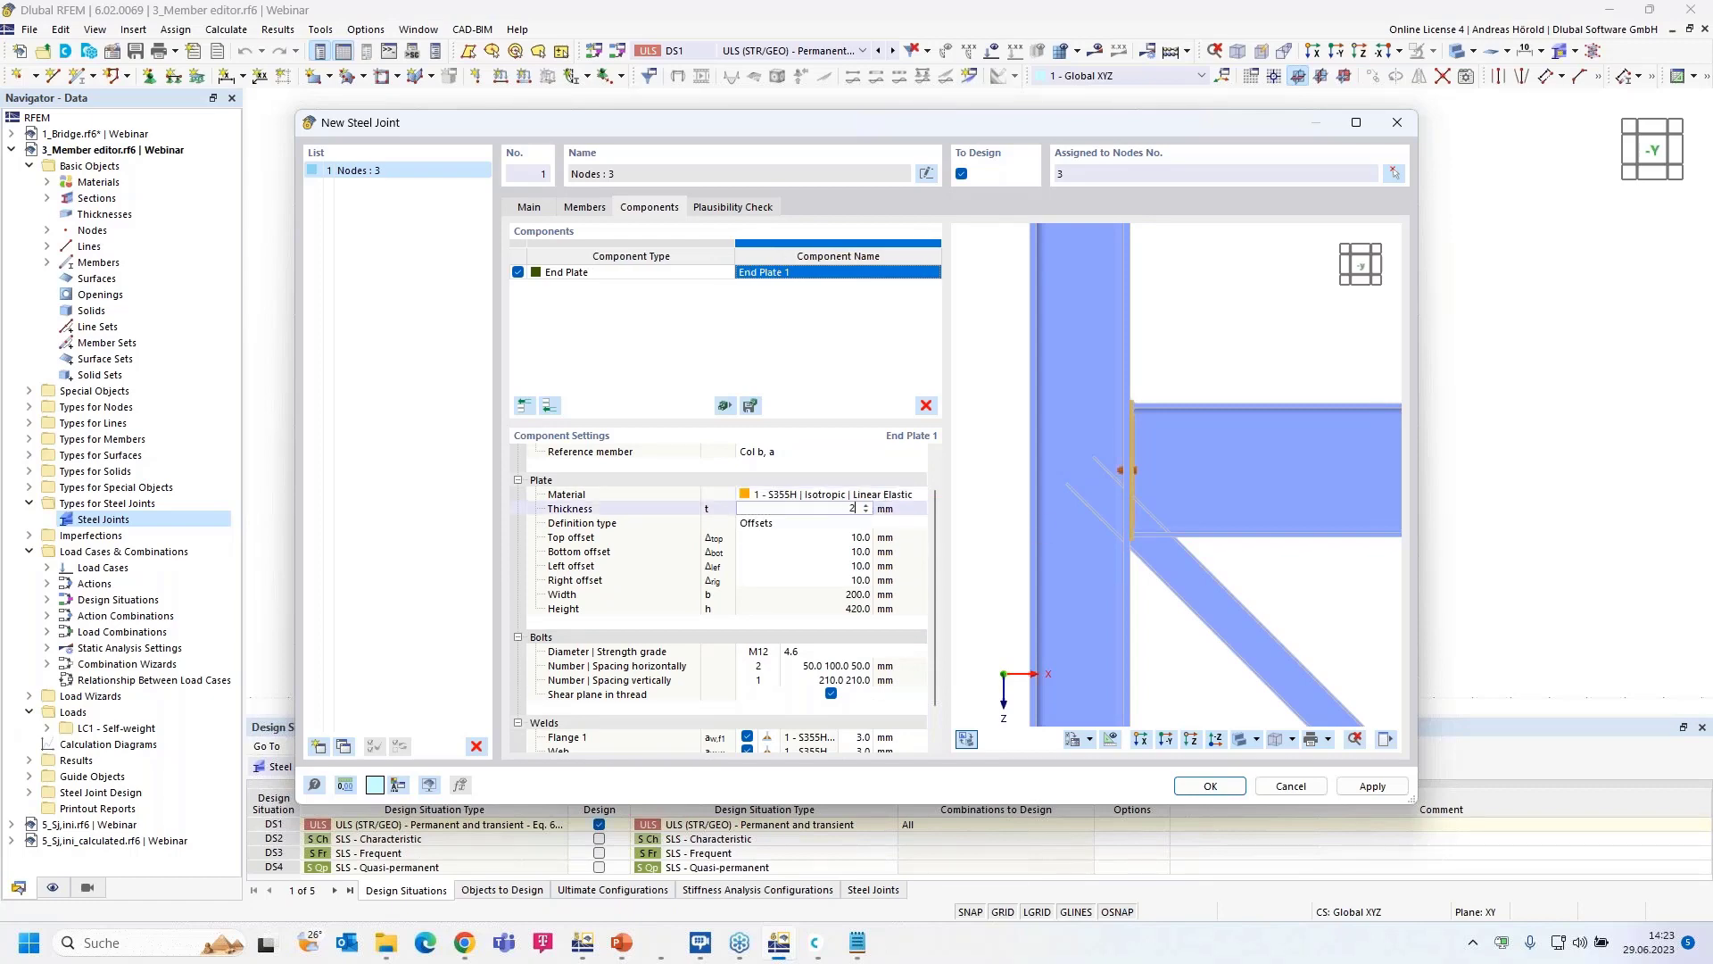
pyautogui.write('0')
pyautogui.press('Tab')
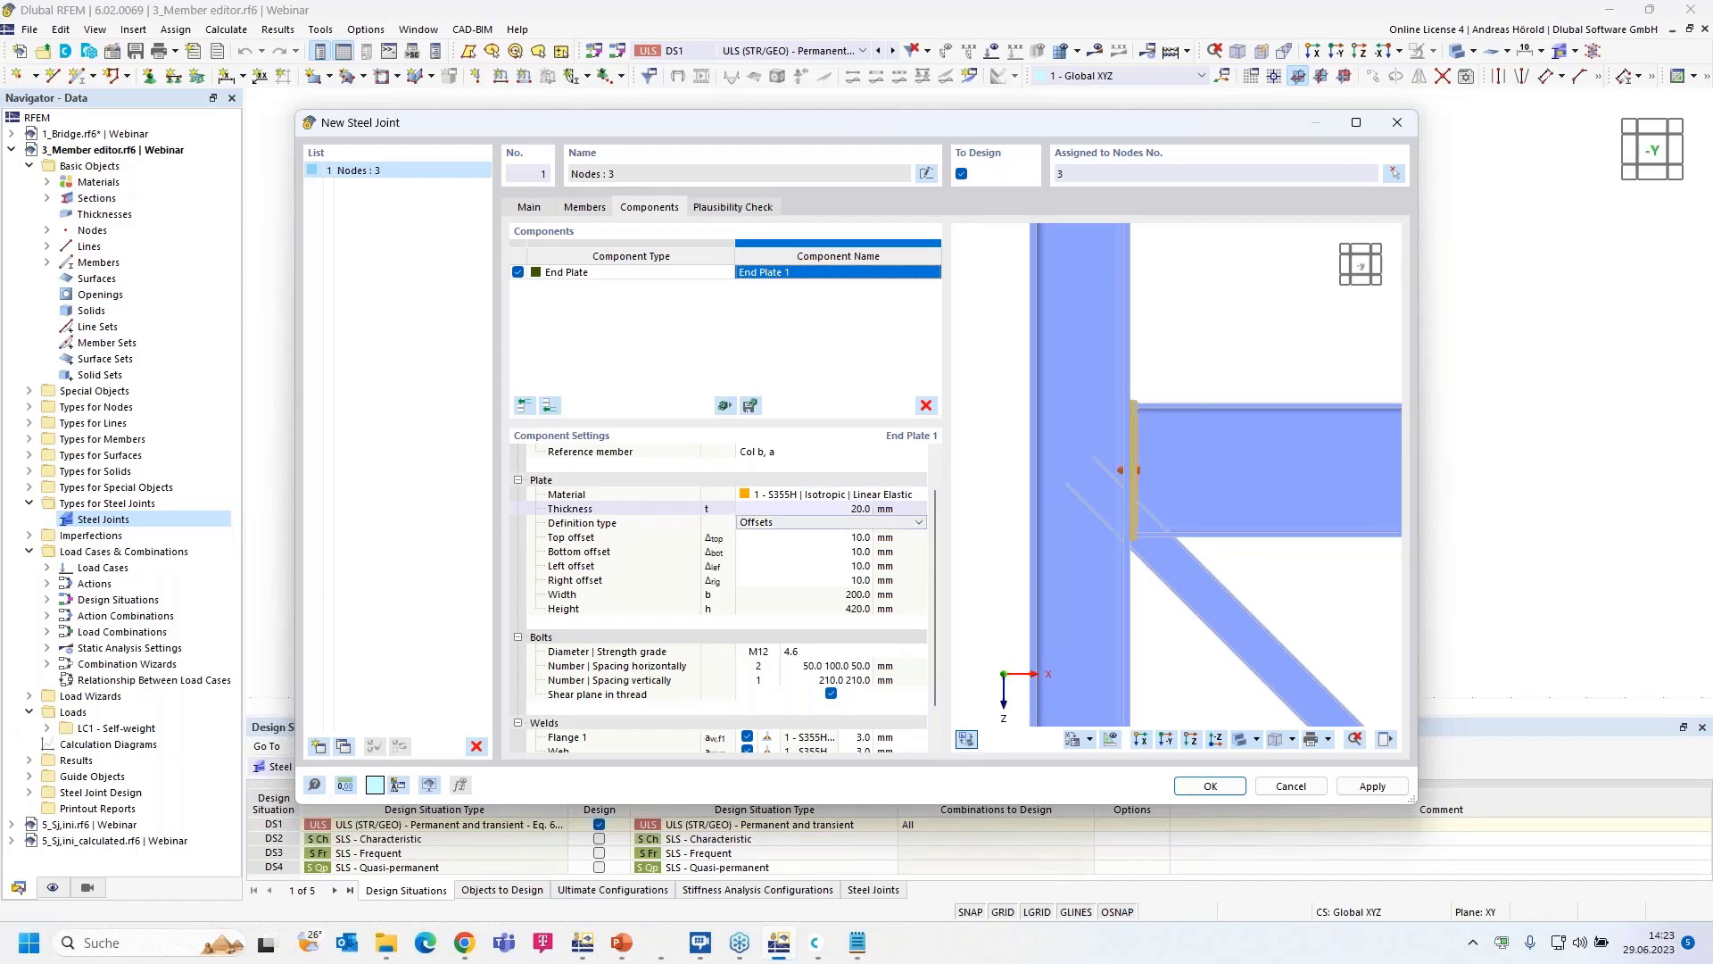
pyautogui.click(862, 553)
pyautogui.write('20')
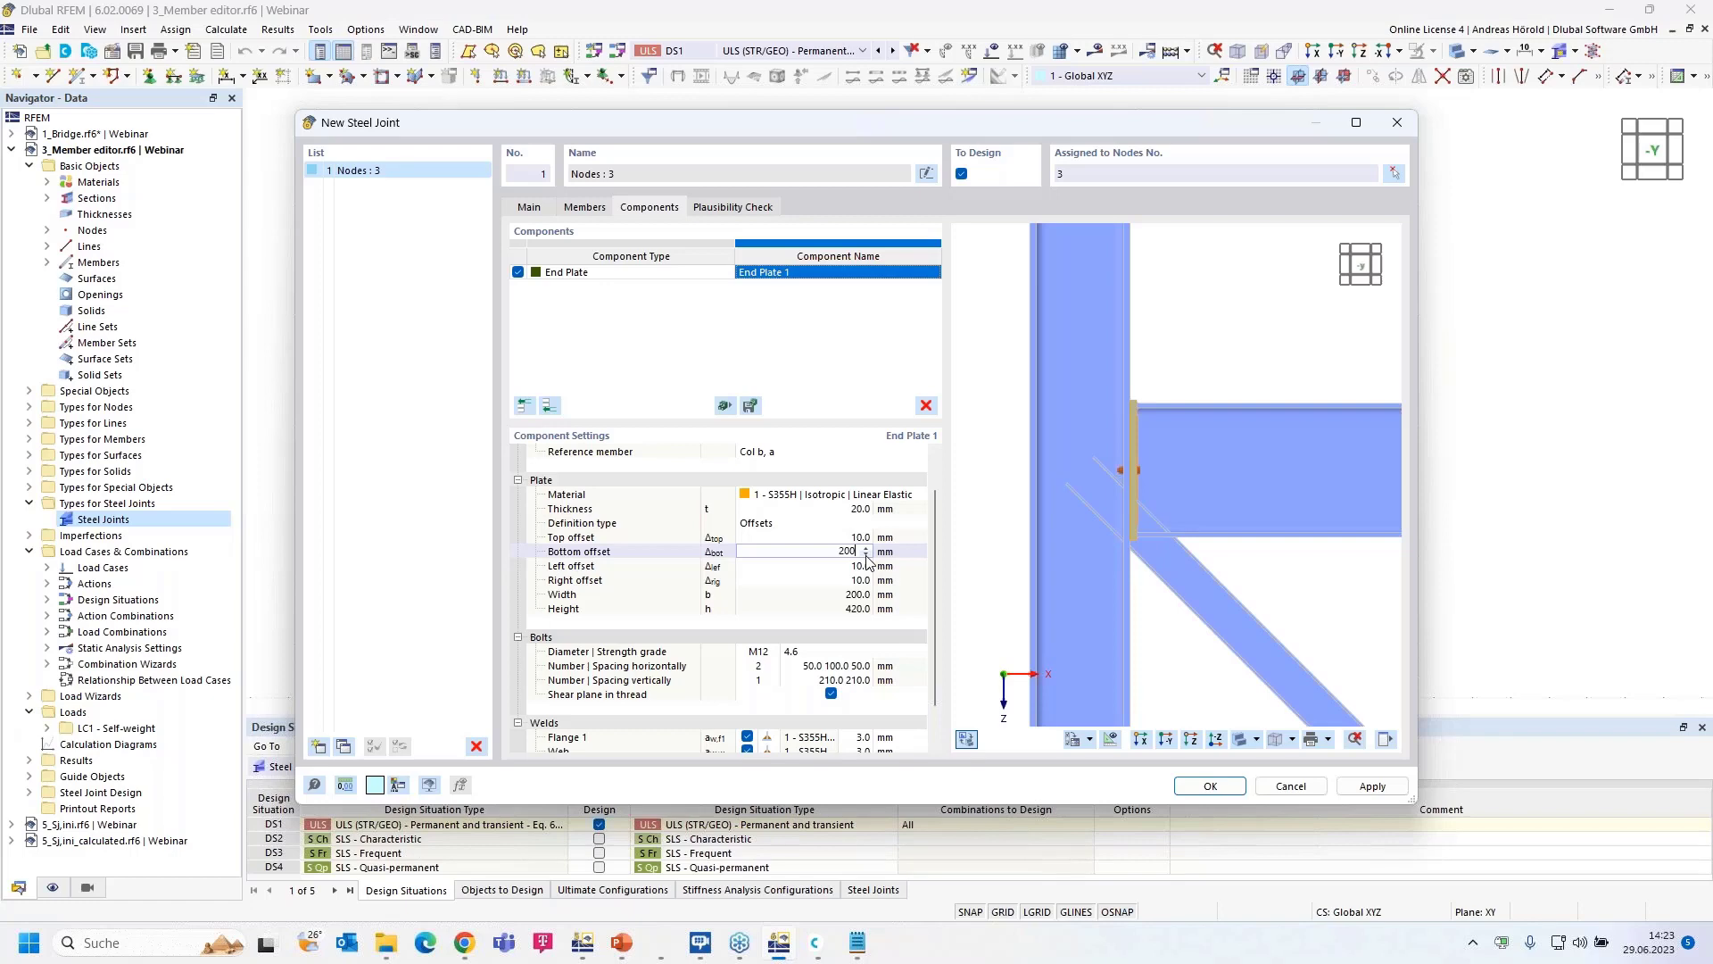
pyautogui.write('0')
pyautogui.press('Tab')
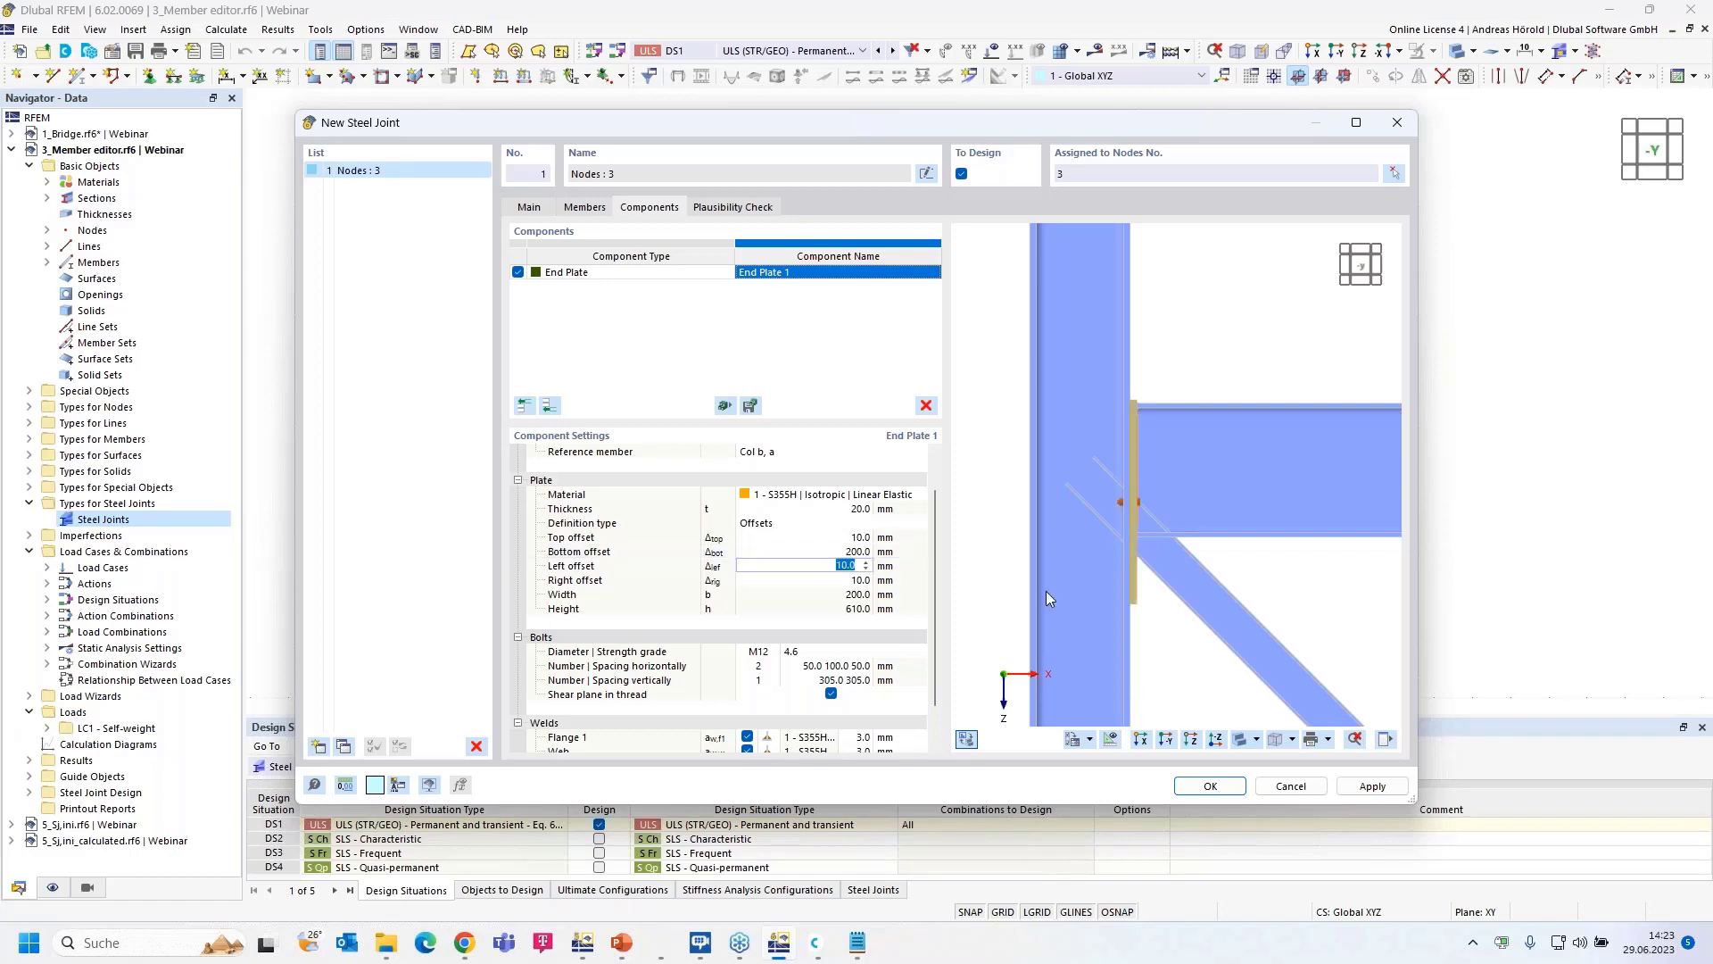
# - Set the end plate's left and right offsets to 5 mm each
pyautogui.keyDown('ctrl'); pyautogui.moveTo(1238, 606); pyautogui.dragTo(1046, 618, button='middle'); pyautogui.keyUp('ctrl')
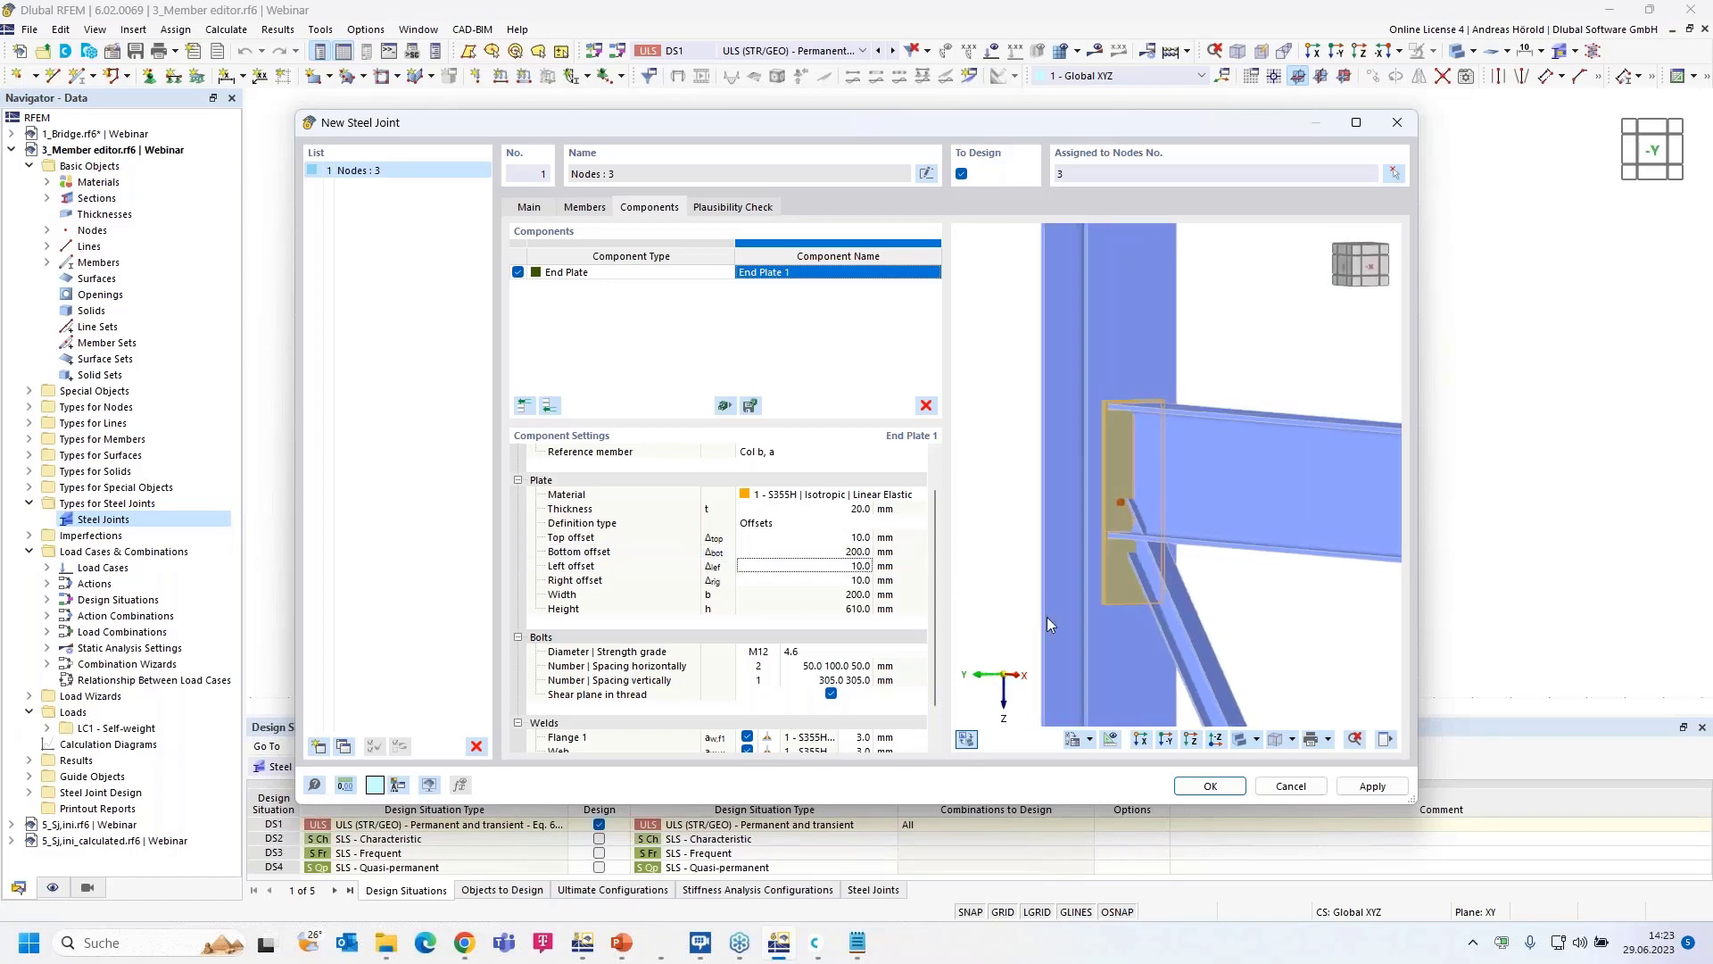
pyautogui.keyDown('ctrl'); pyautogui.moveTo(1282, 629); pyautogui.dragTo(1231, 638, button='middle'); pyautogui.keyUp('ctrl')
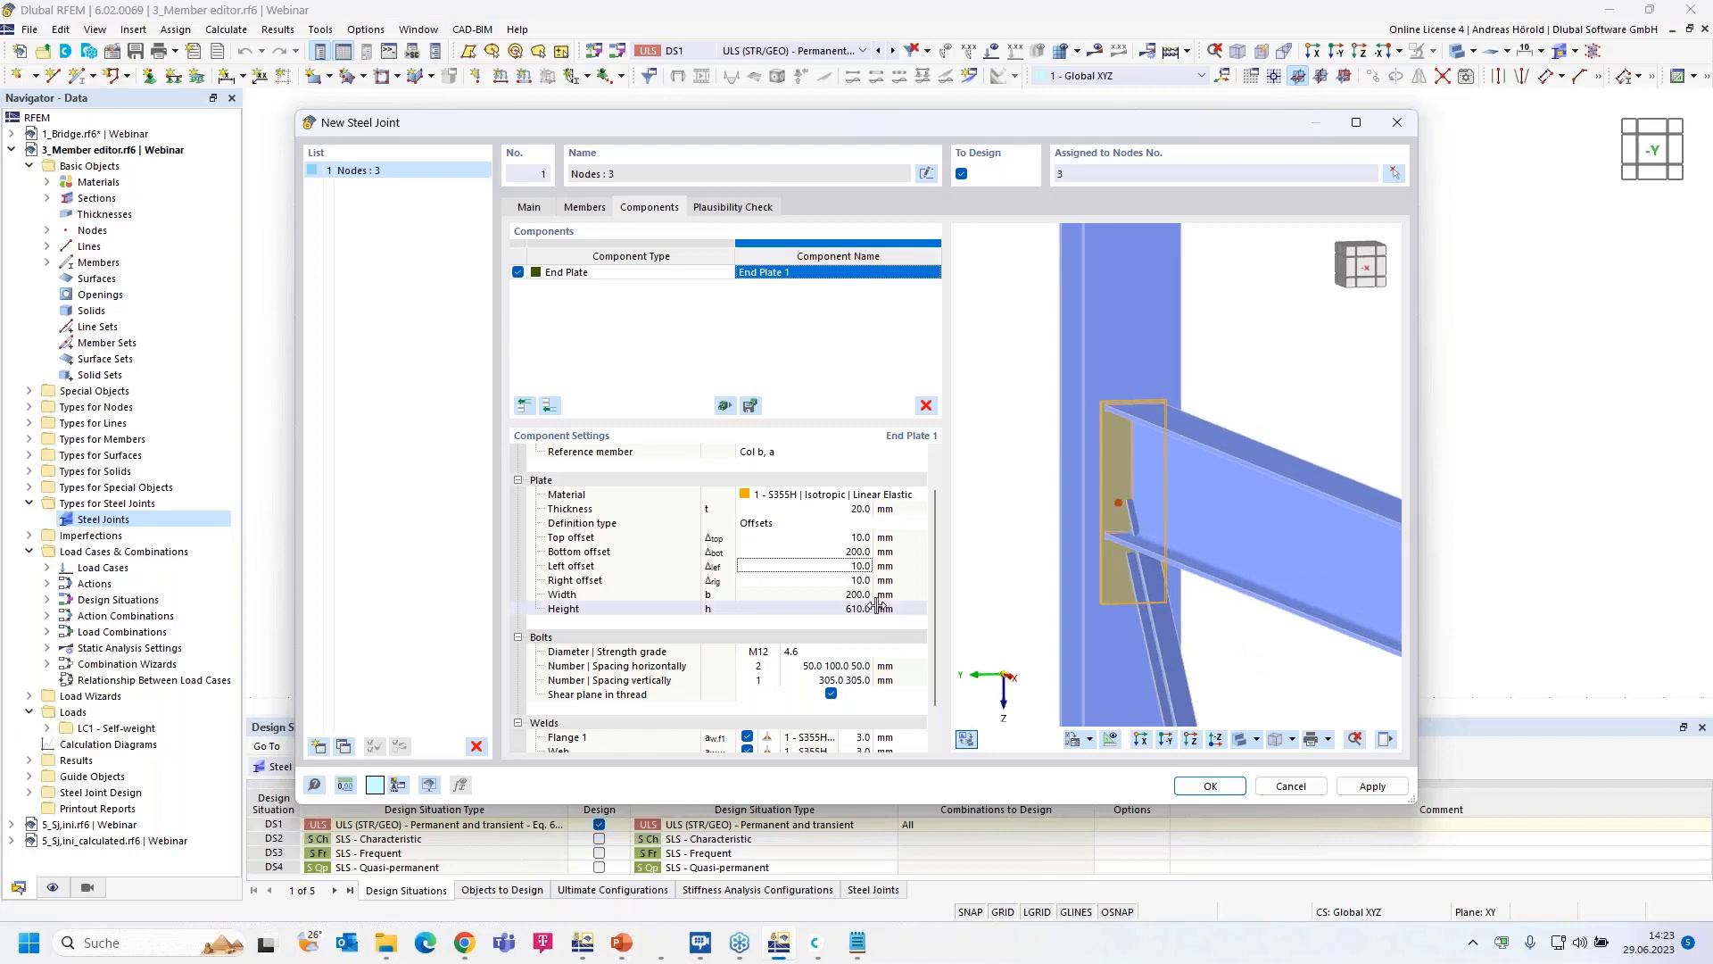
pyautogui.click(852, 565)
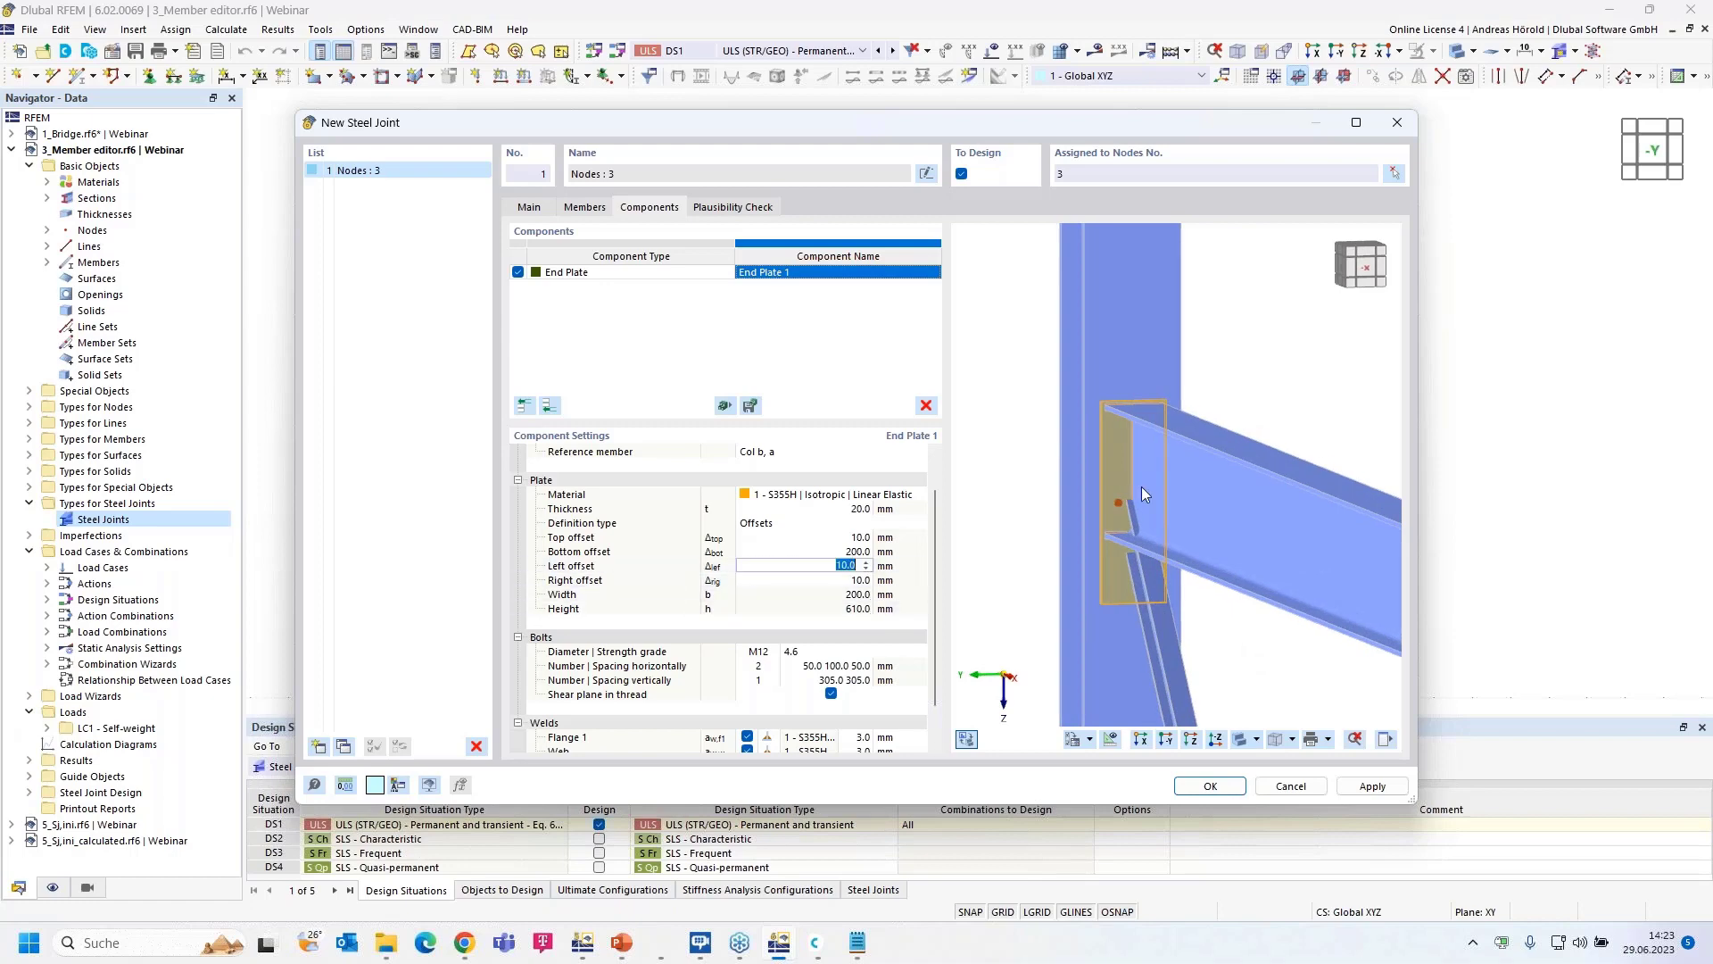
pyautogui.scroll(3, 1142, 464)
pyautogui.scroll(1, 1138, 442)
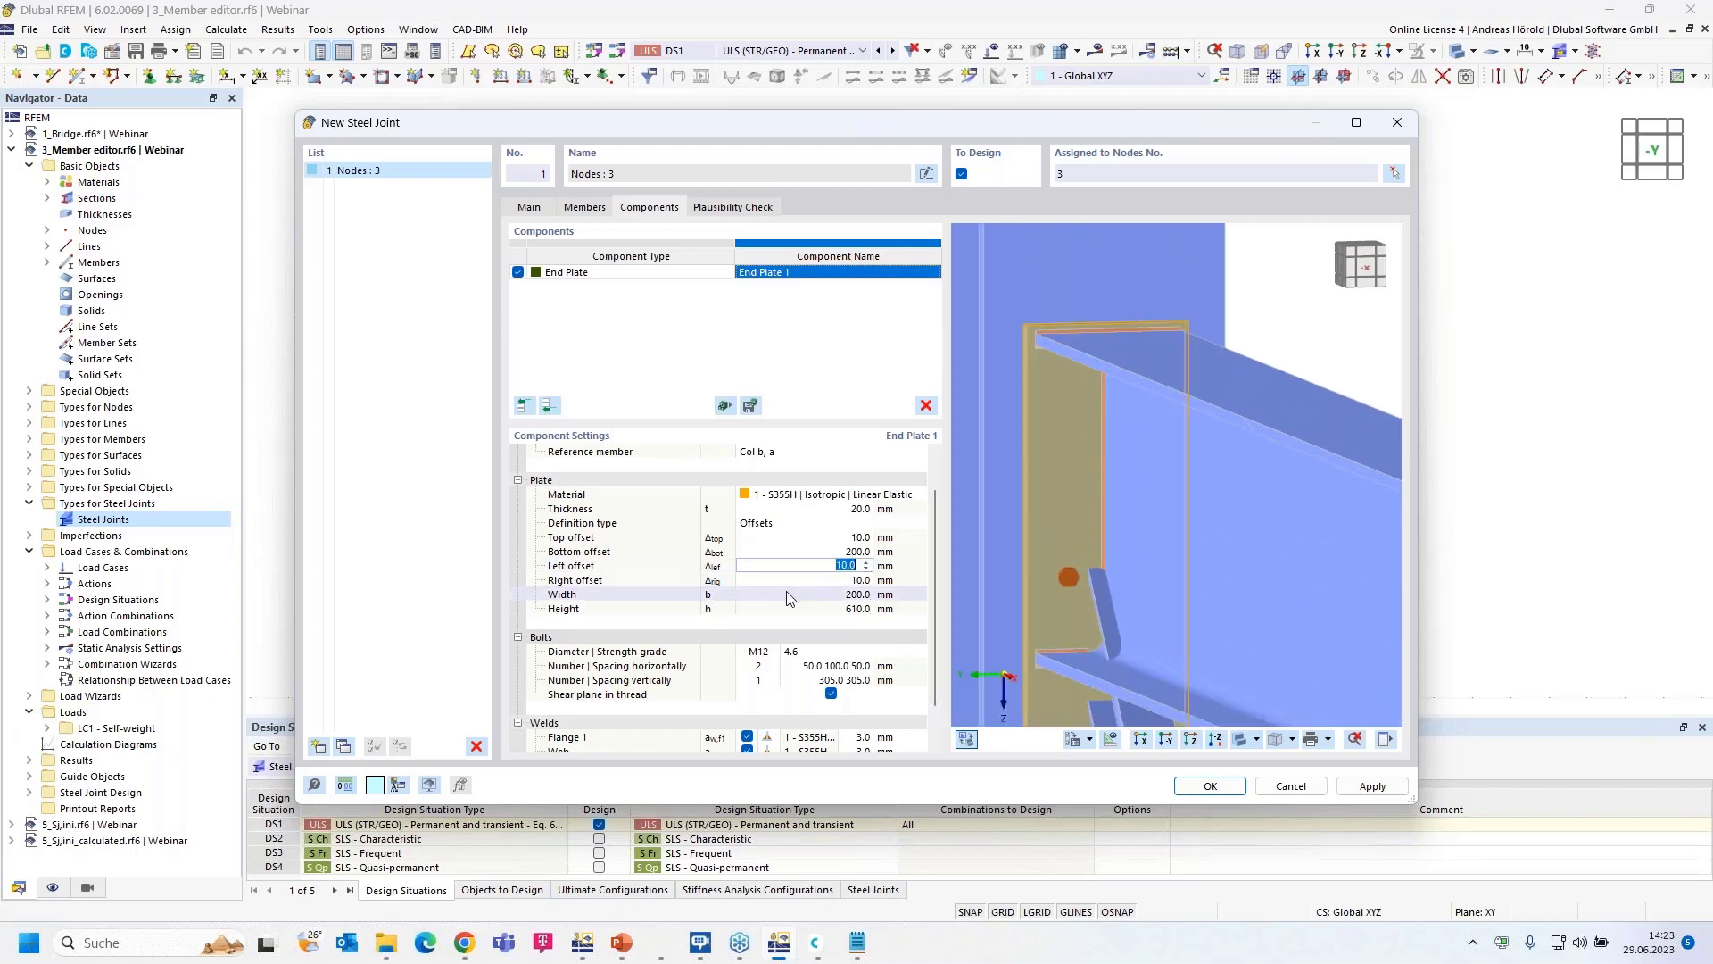
pyautogui.write('5')
pyautogui.press('Tab')
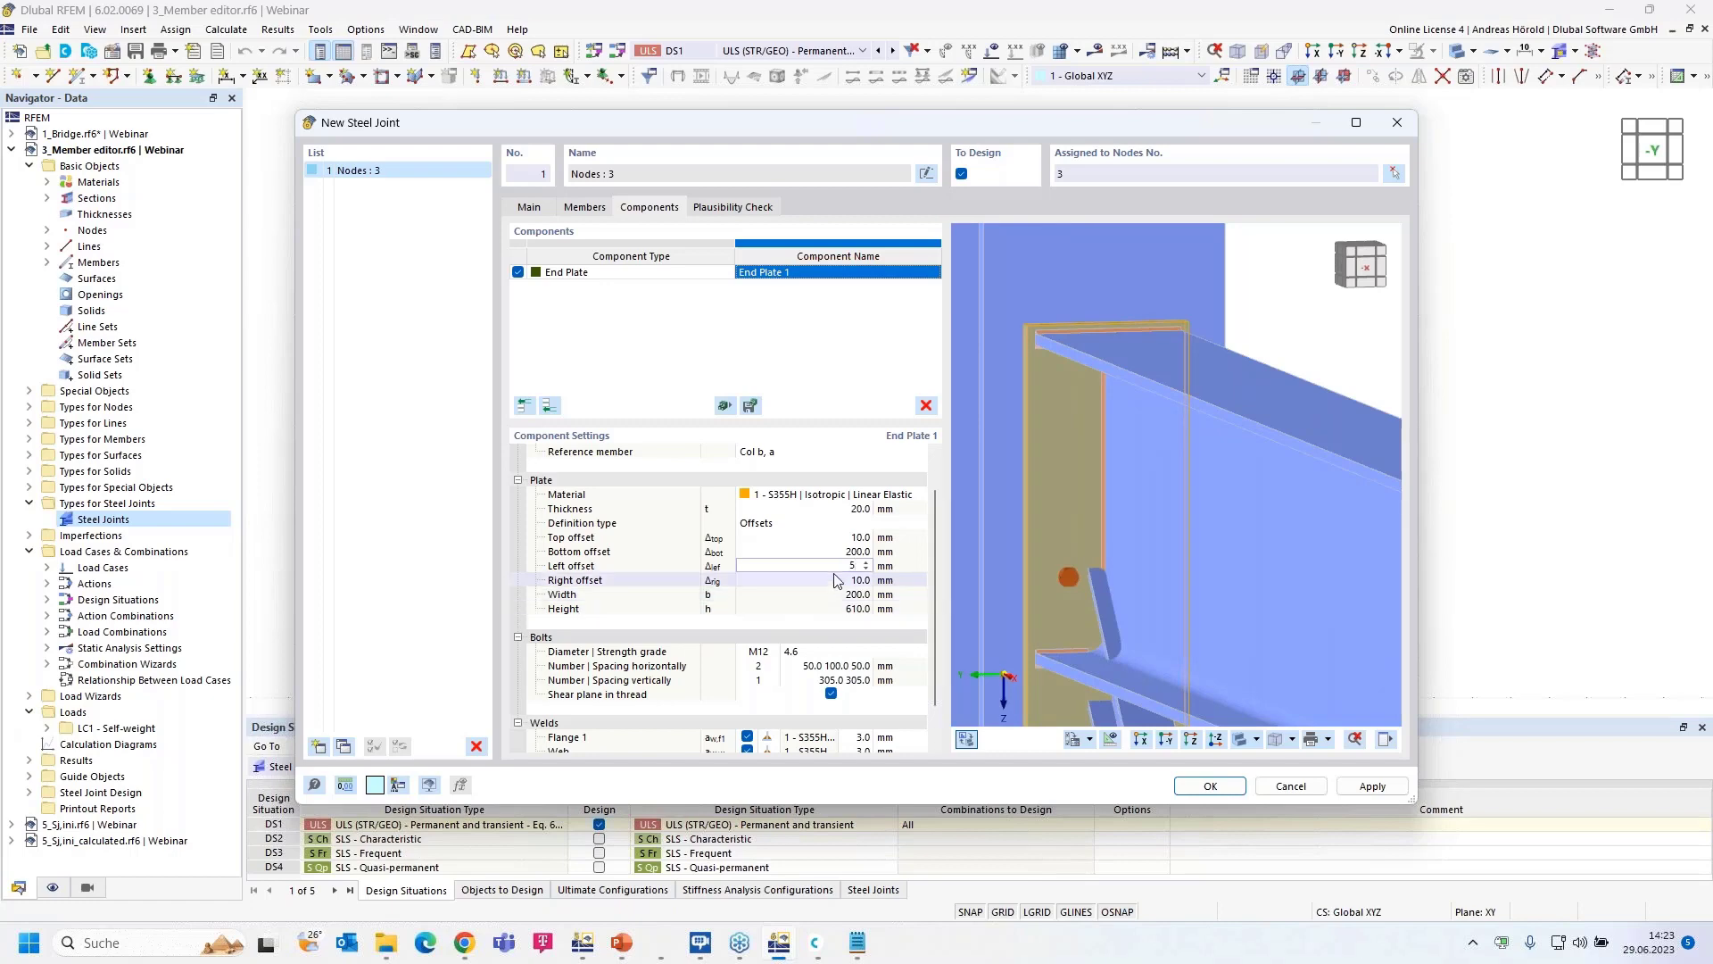
pyautogui.write('5')
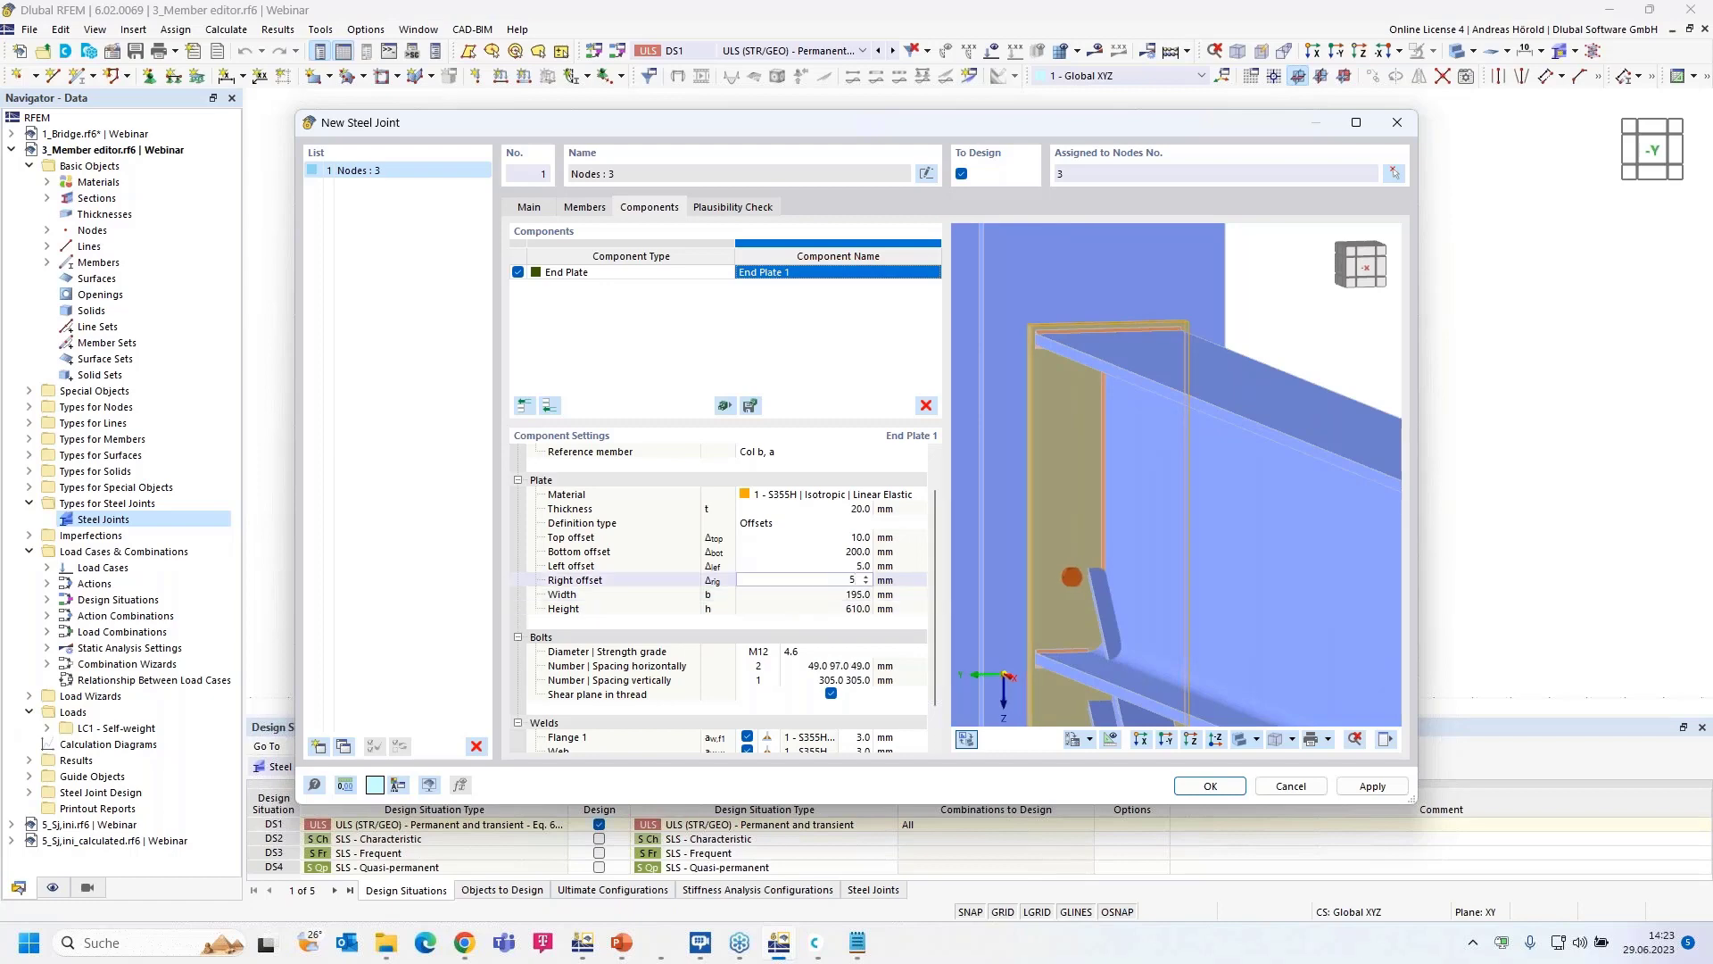
pyautogui.press('Tab')
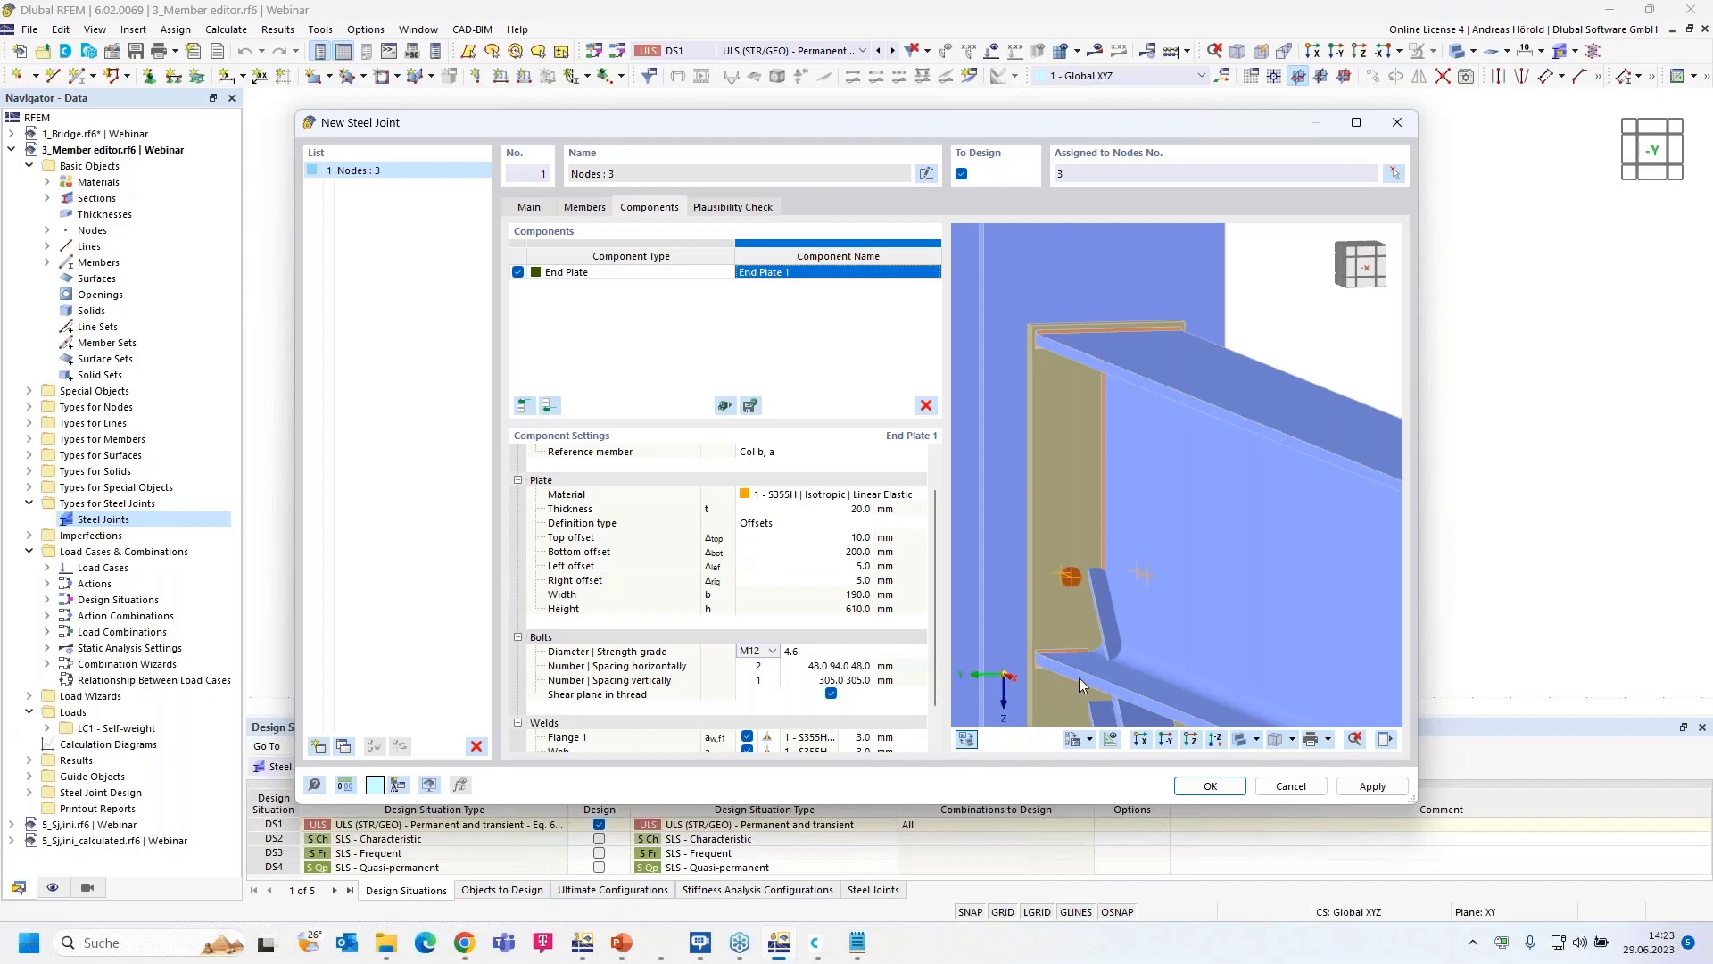
pyautogui.scroll(-4, 1073, 580)
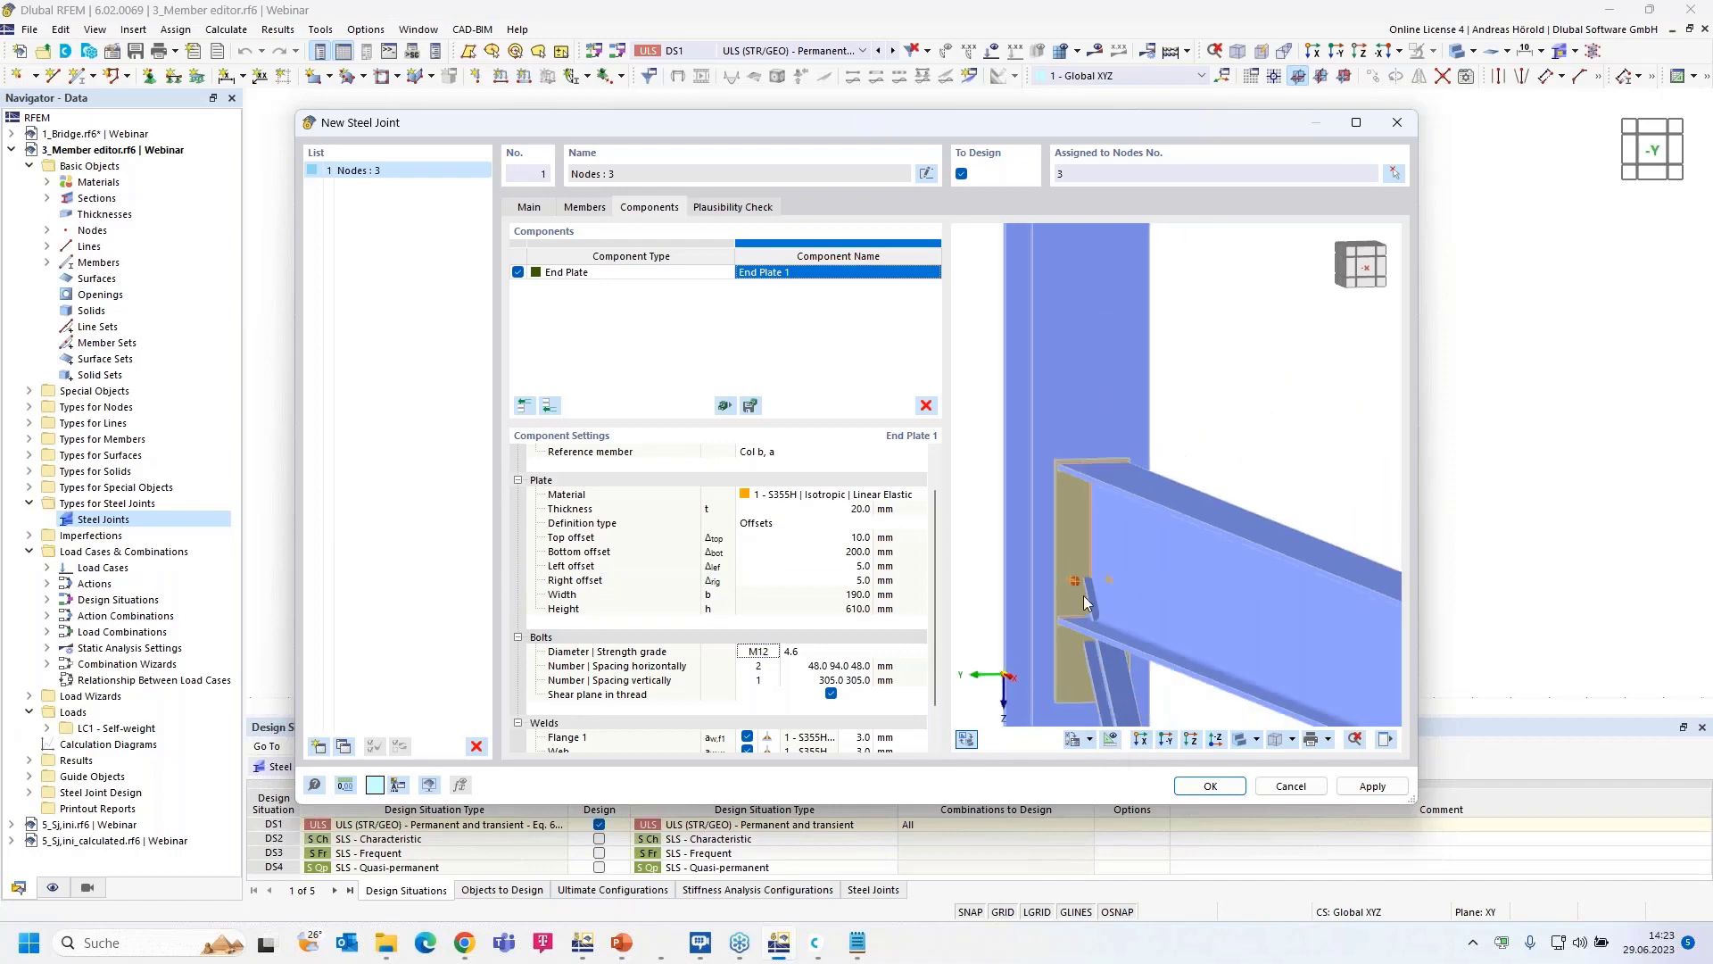
pyautogui.keyDown('ctrl'); pyautogui.moveTo(1083, 596); pyautogui.dragTo(1250, 533, button='middle'); pyautogui.keyUp('ctrl')
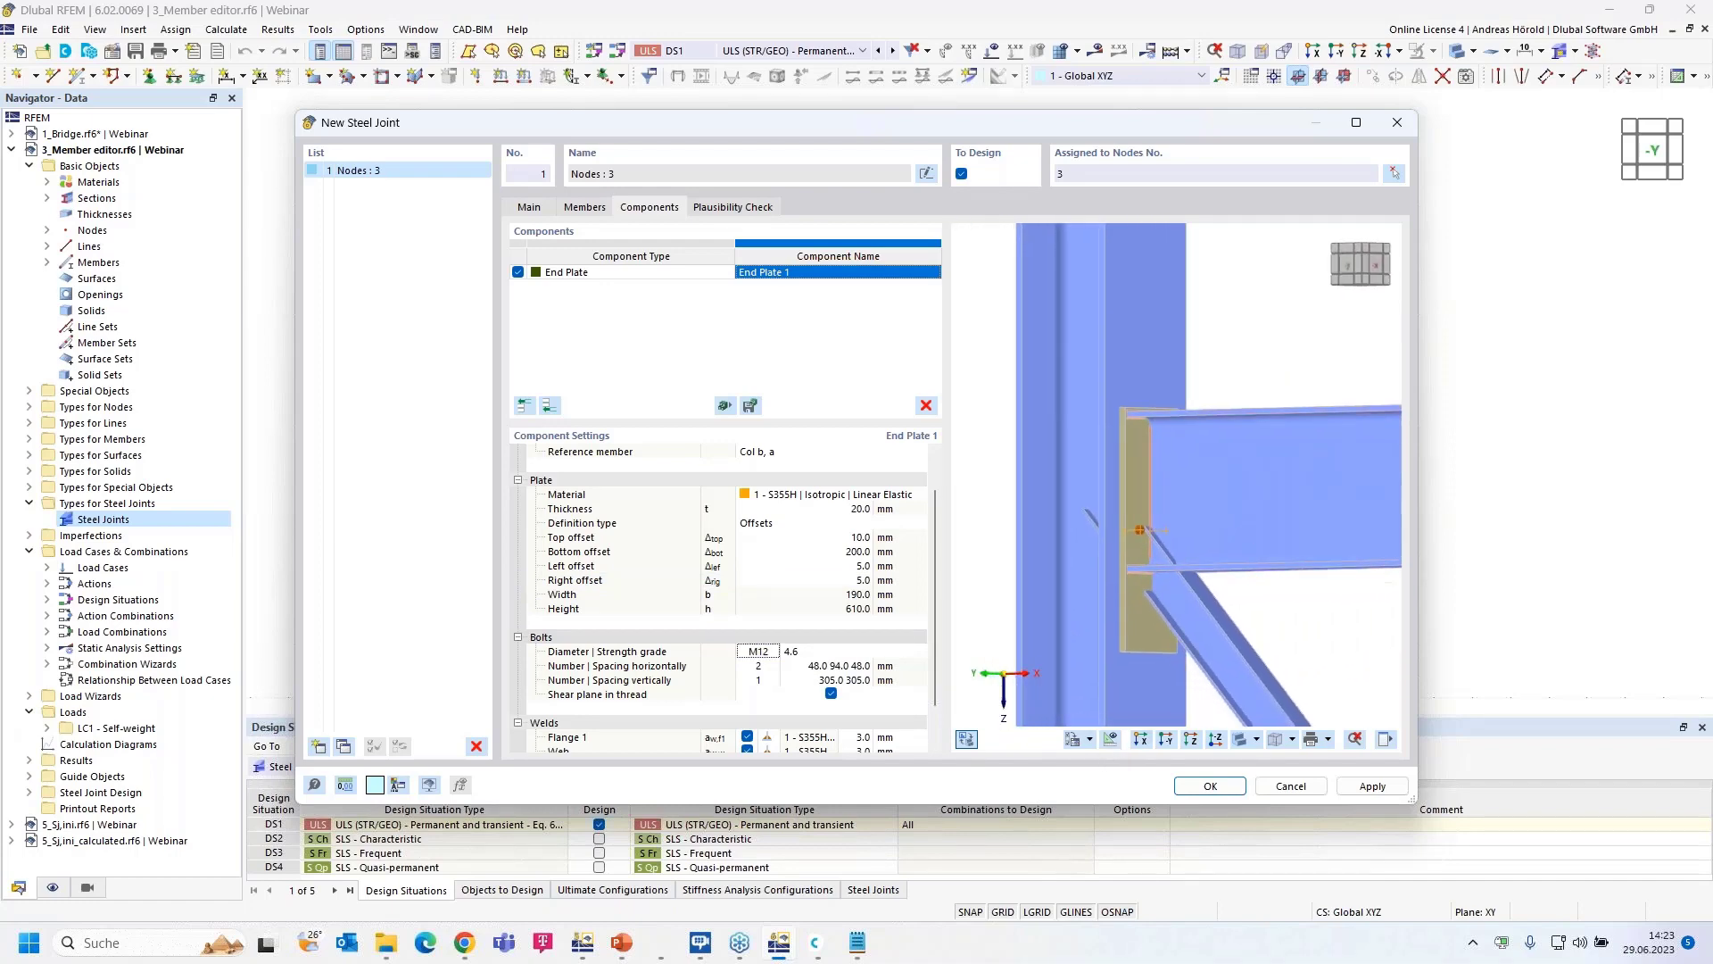
# - Use M16 bolts of strength grade 10.9 on the end plate
pyautogui.click(759, 652)
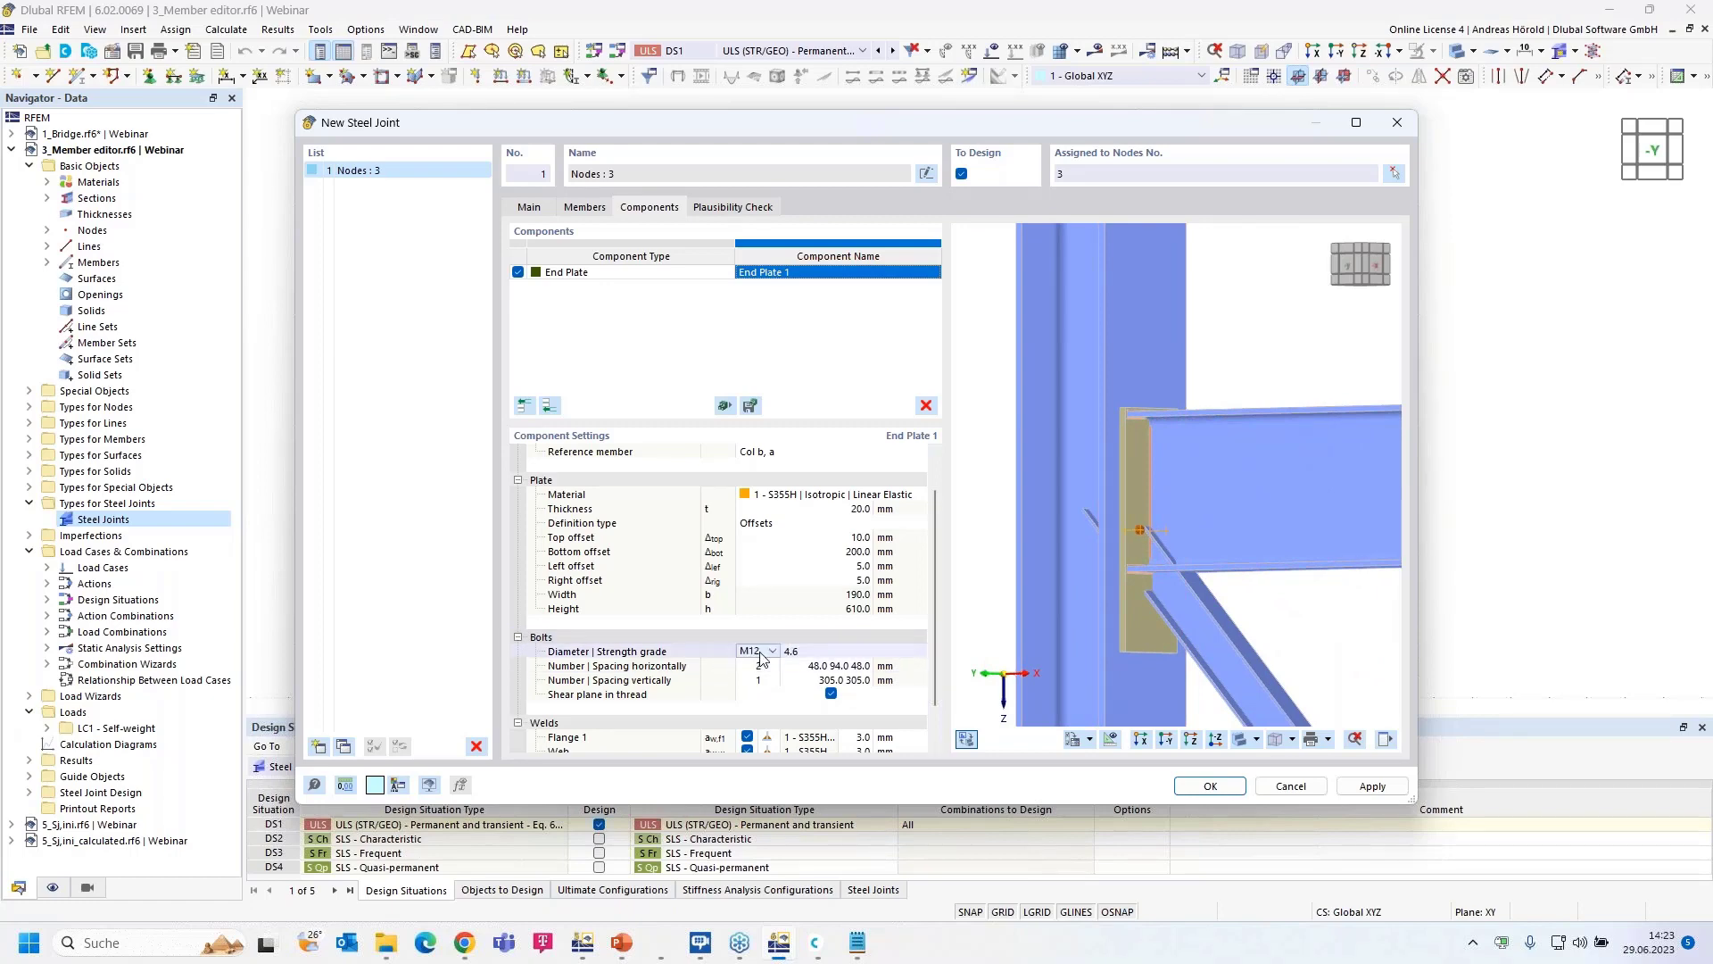
pyautogui.click(761, 655)
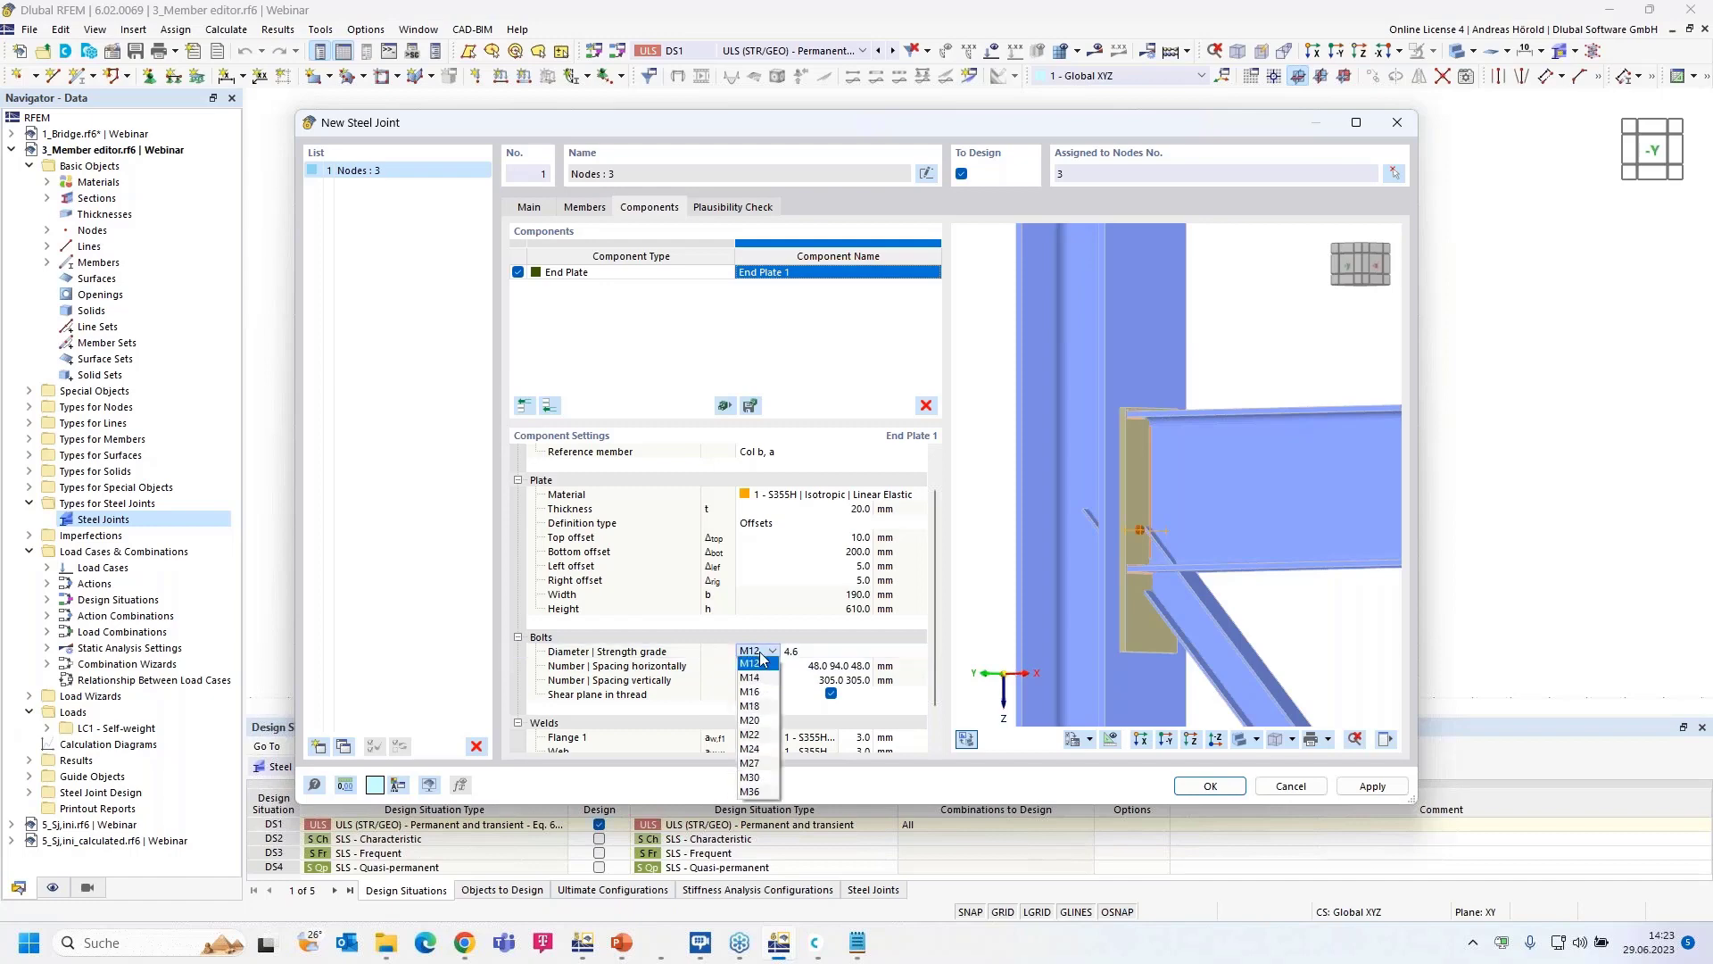
pyautogui.click(758, 696)
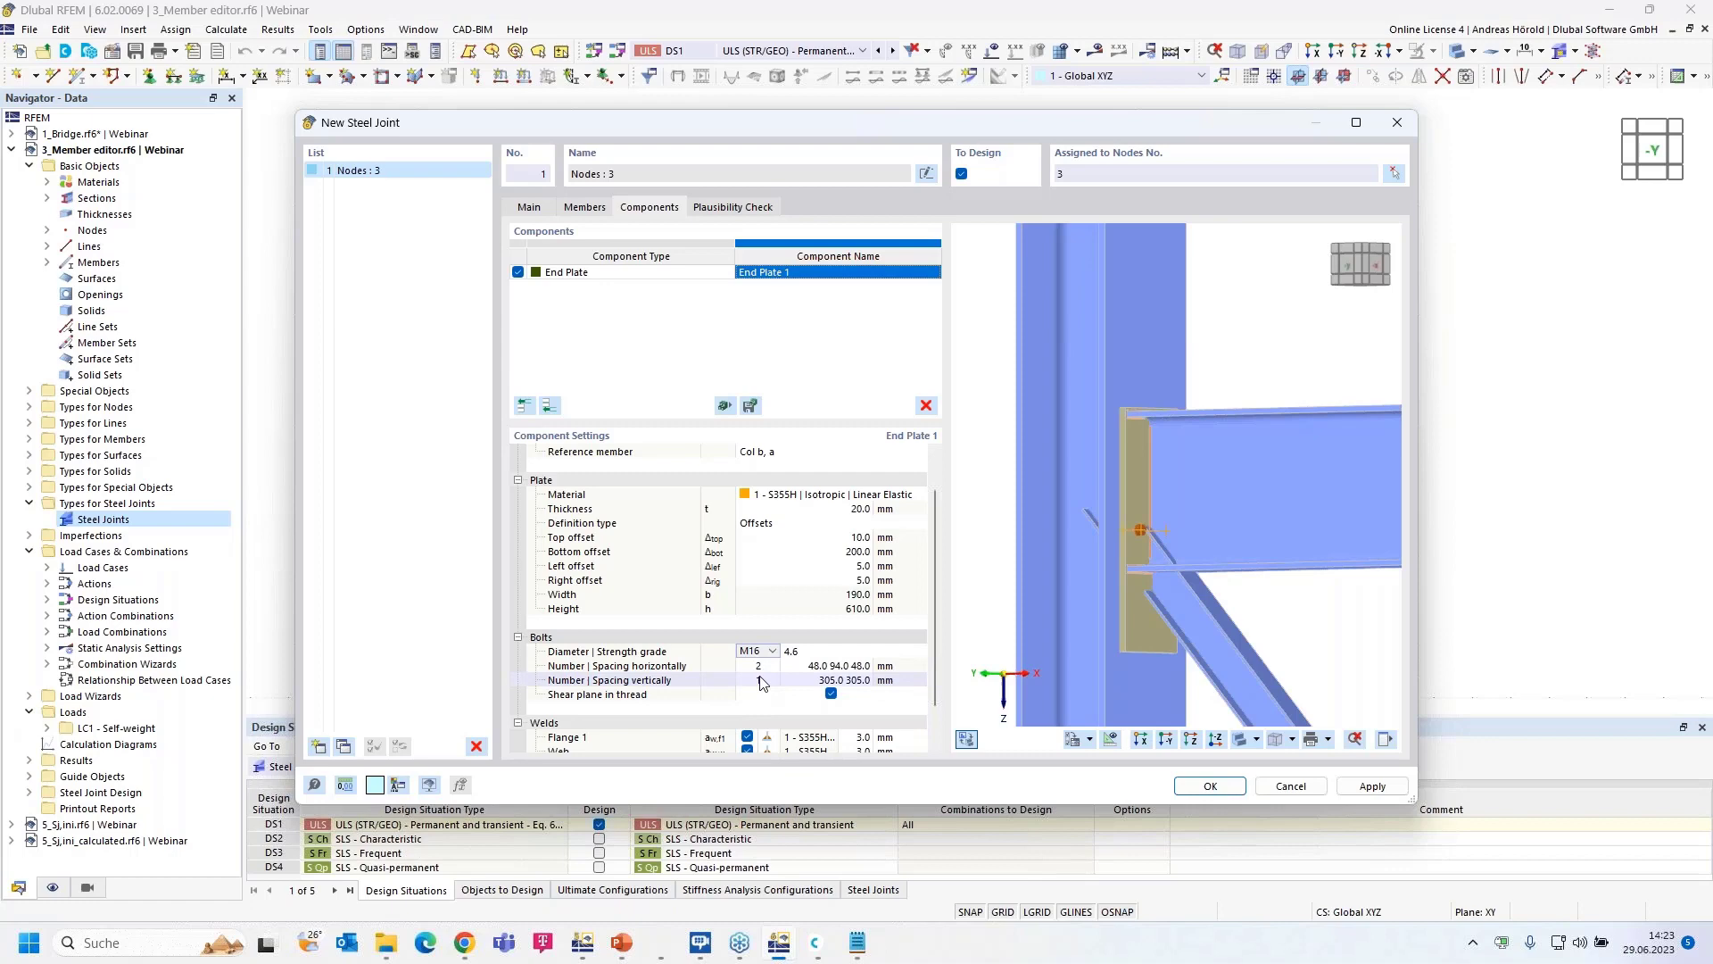
pyautogui.click(817, 654)
pyautogui.click(823, 651)
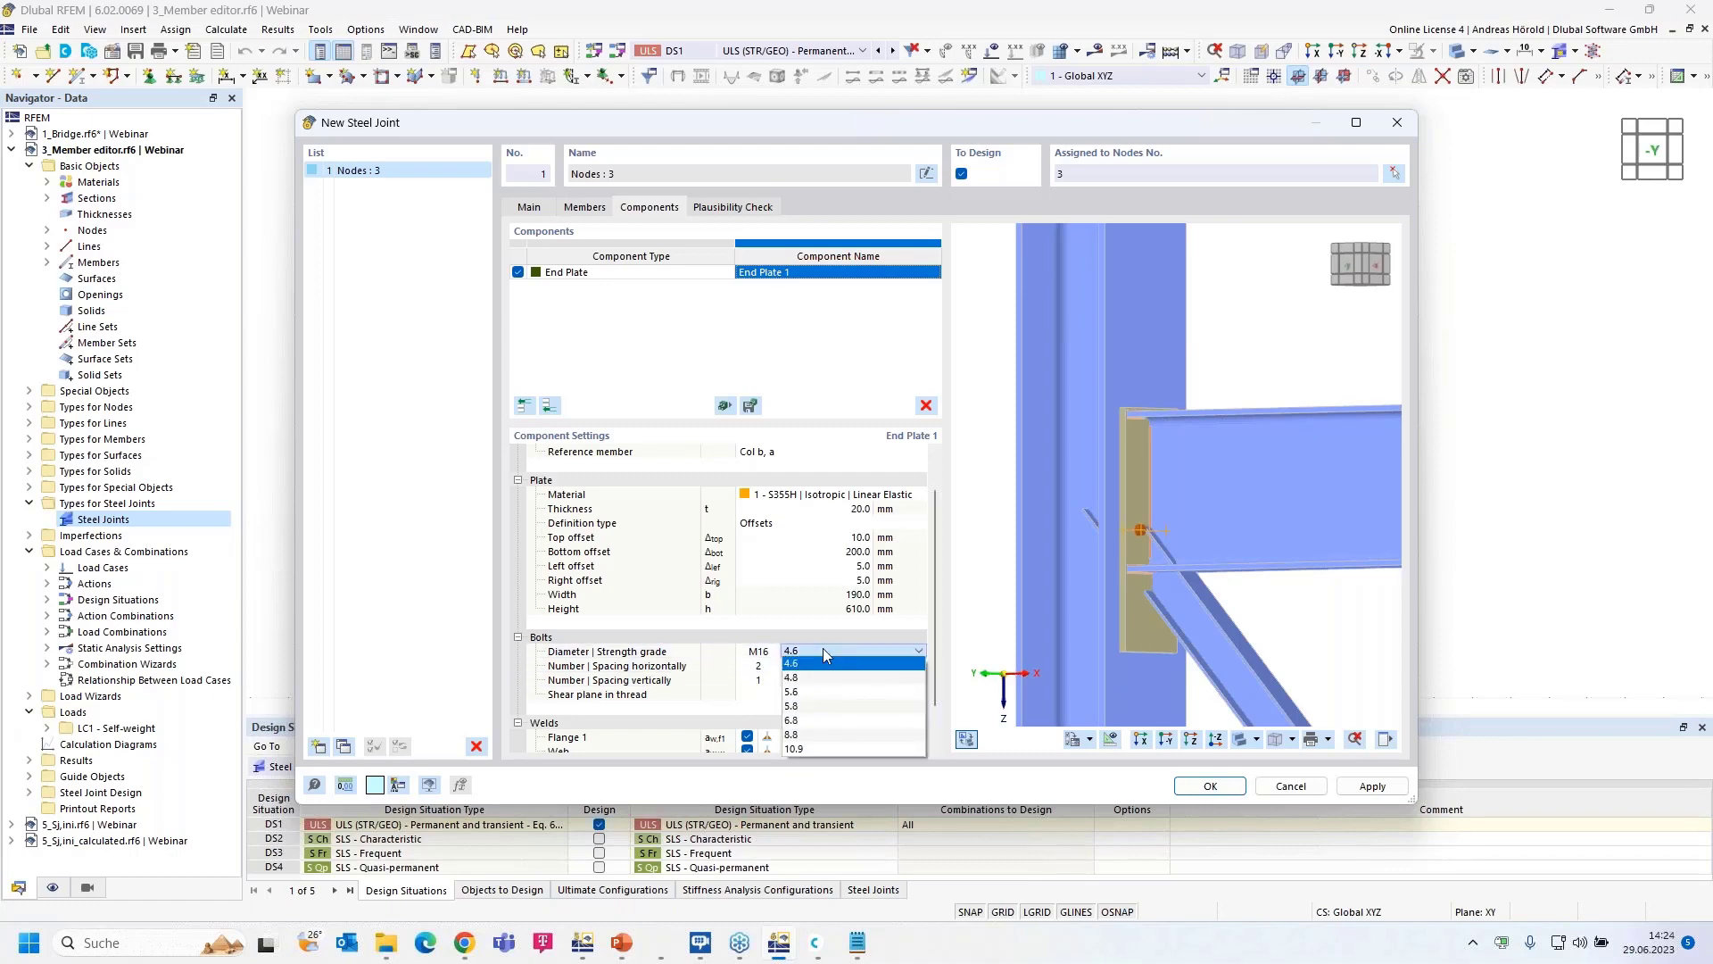
pyautogui.click(839, 747)
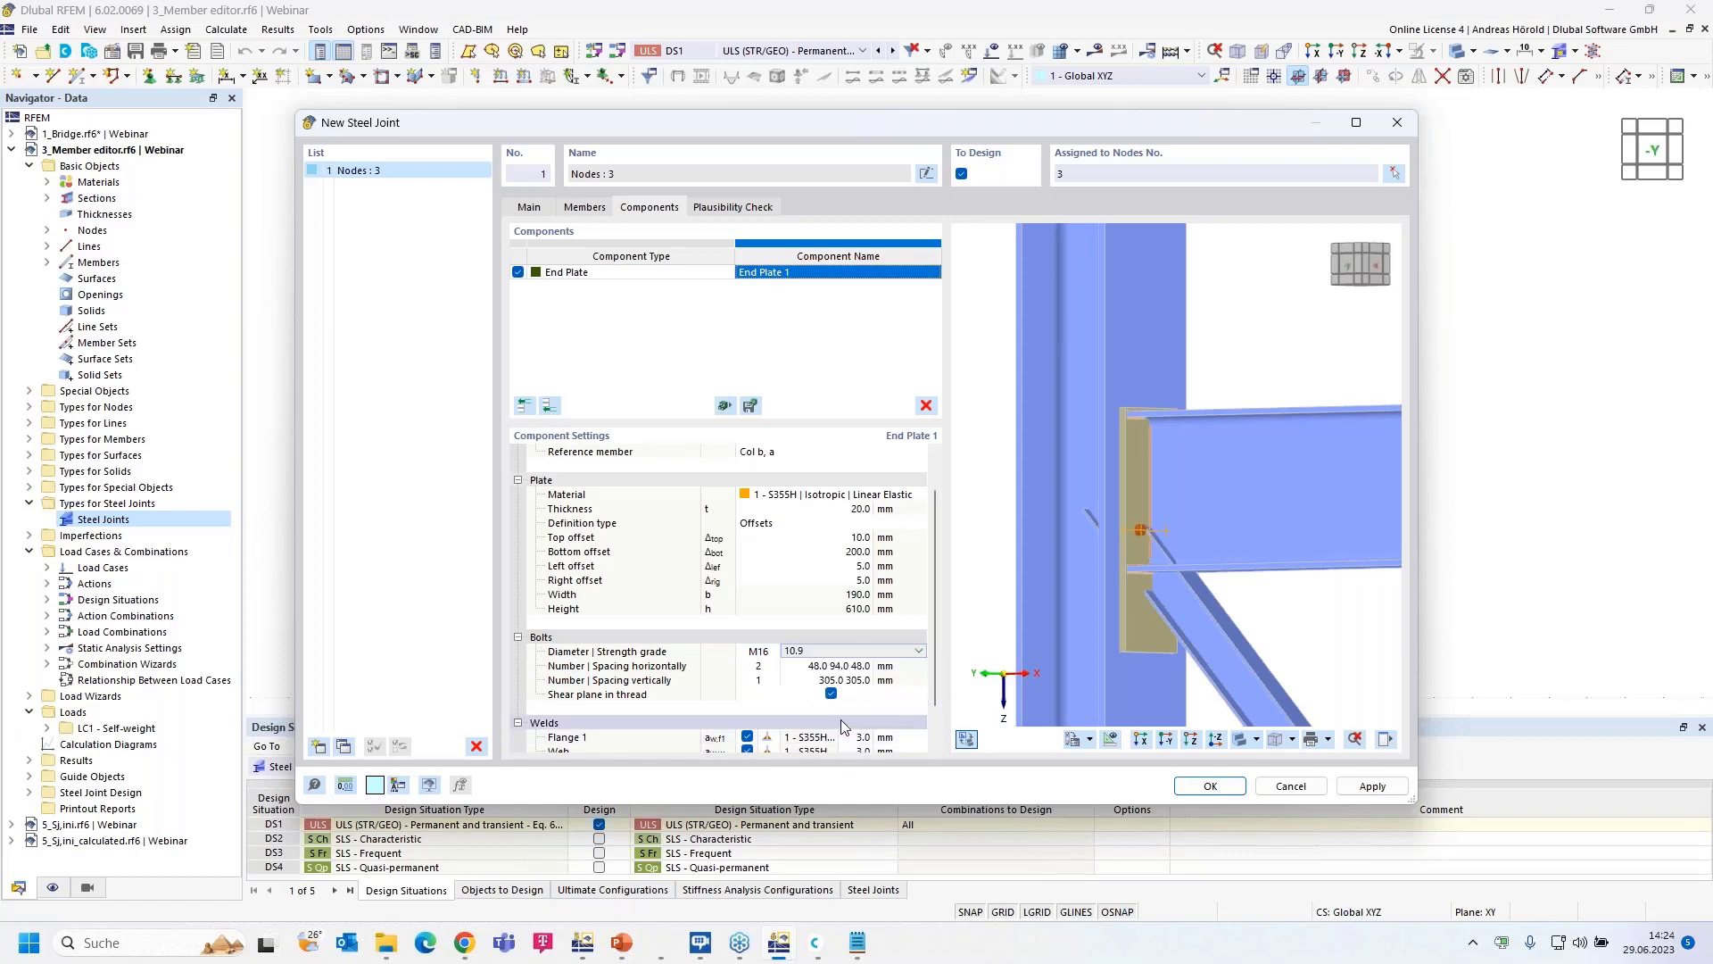
# - Set horizontal bolt spacing to 35 mm and increase the vertical bolt rows to 5
pyautogui.click(839, 665)
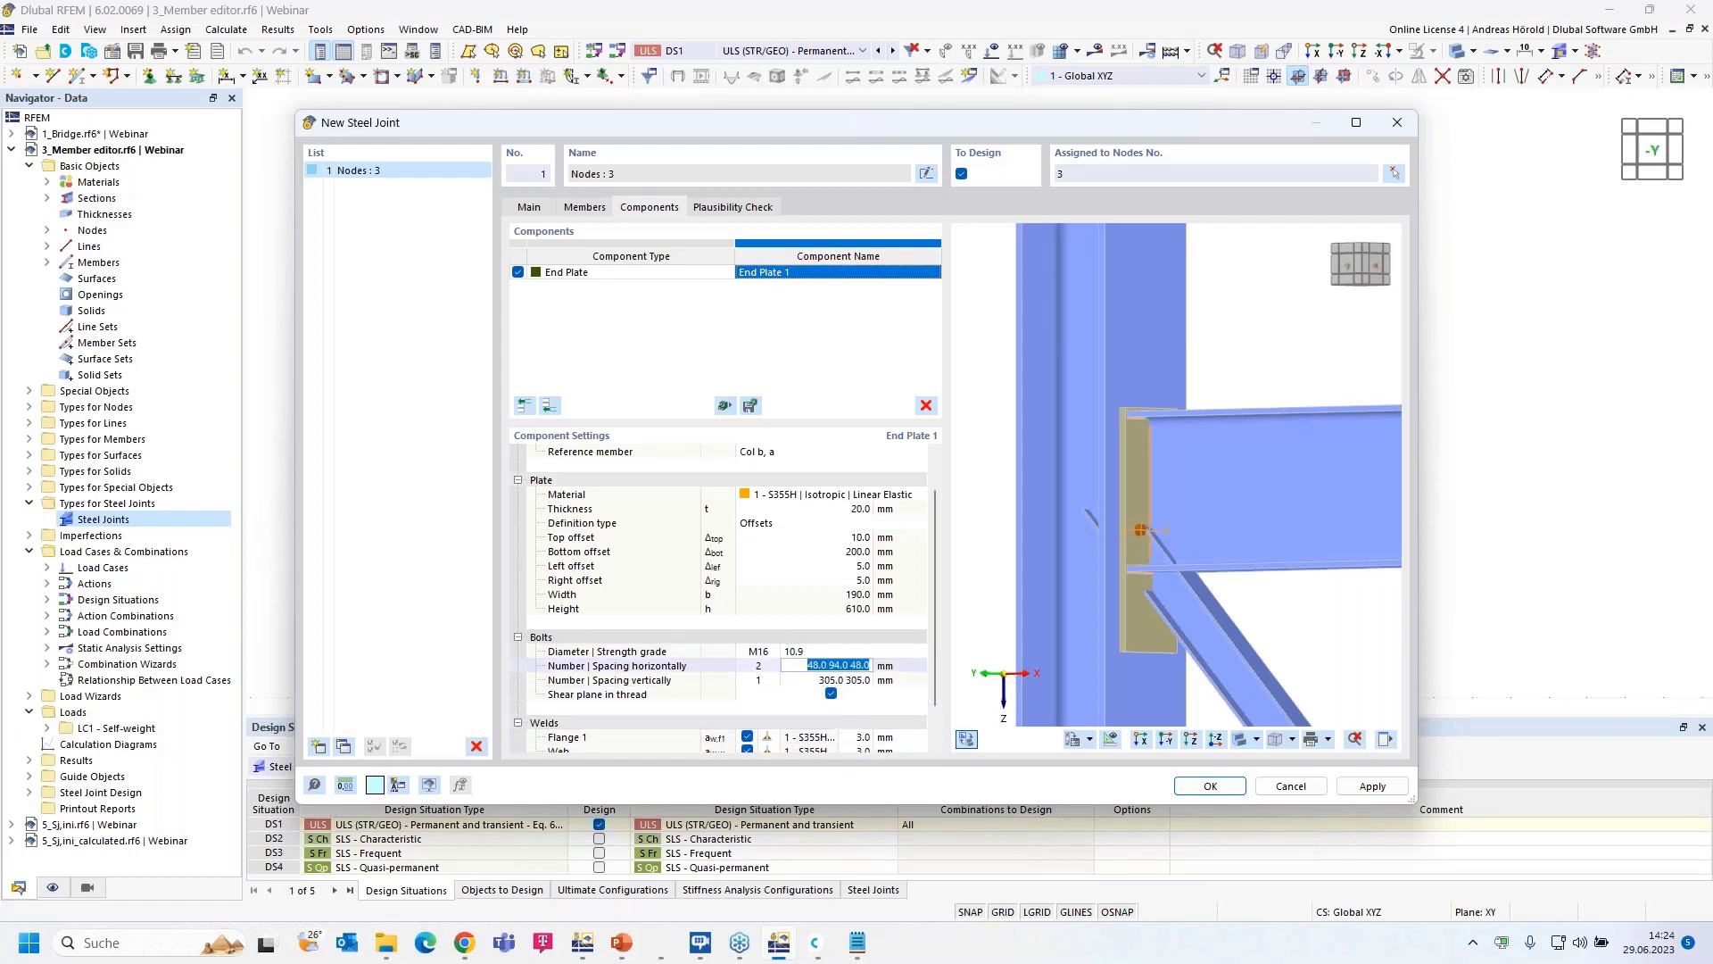
pyautogui.write('35')
pyautogui.click(769, 682)
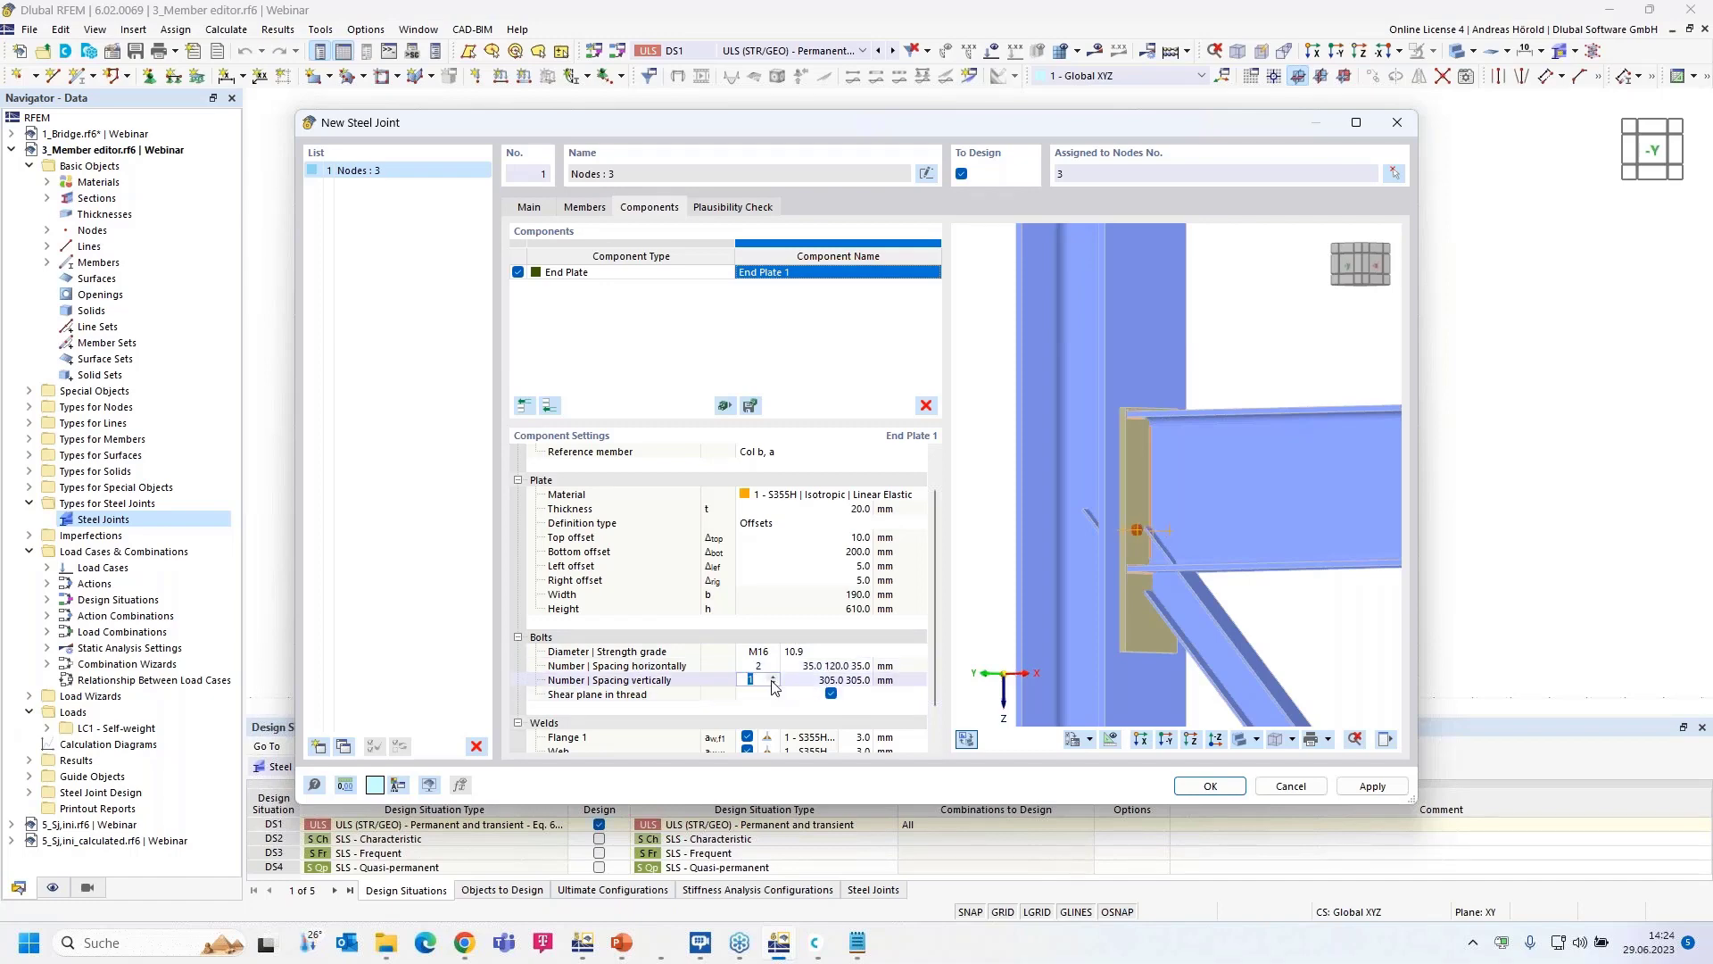
pyautogui.click(773, 680)
pyautogui.click(772, 679)
pyautogui.click(772, 680)
pyautogui.click(772, 680)
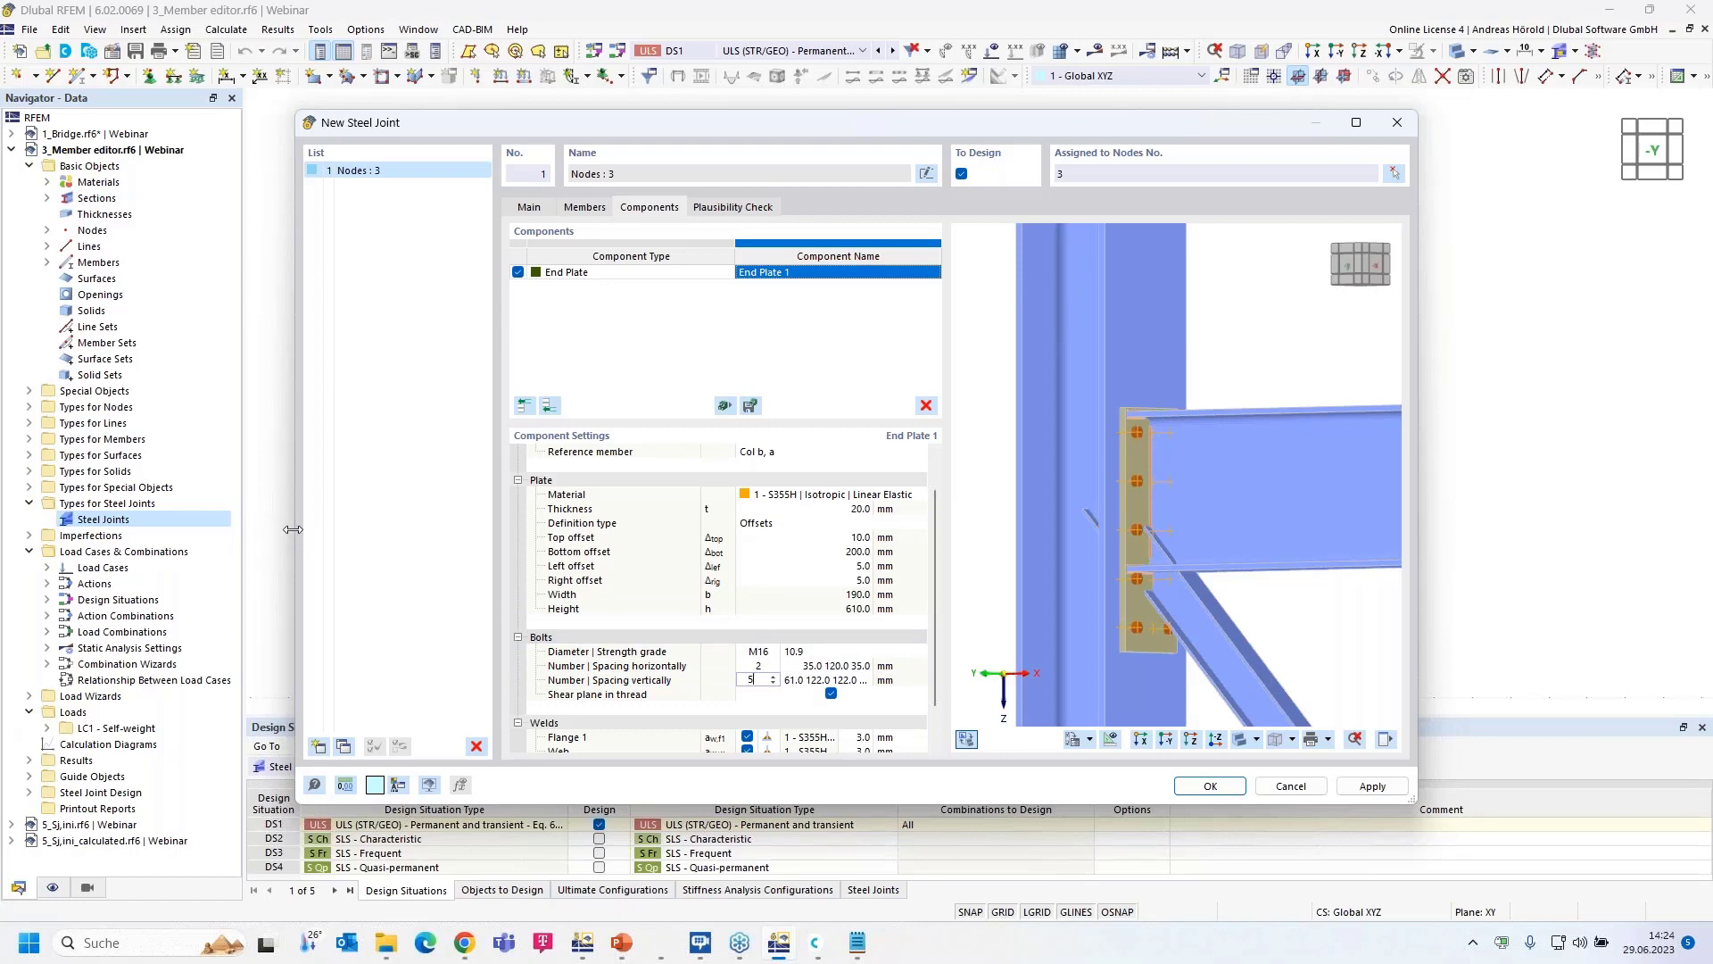
pyautogui.moveTo(297, 527); pyautogui.dragTo(27, 537)
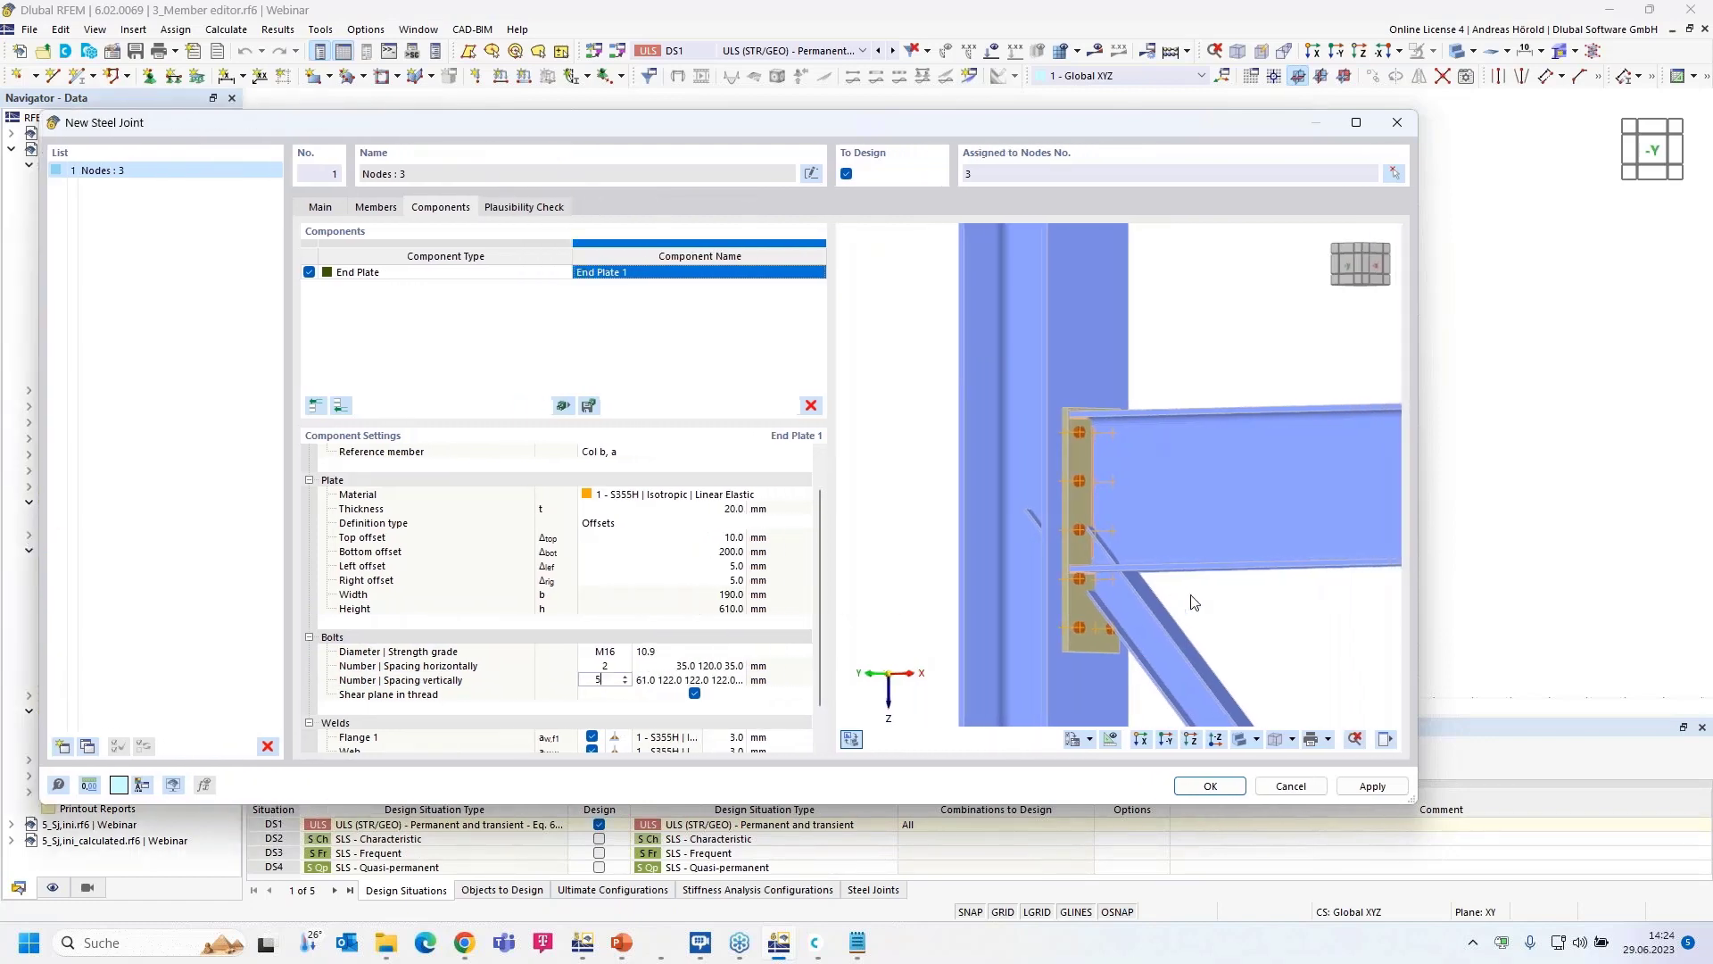
pyautogui.moveTo(1420, 596); pyautogui.dragTo(1577, 598)
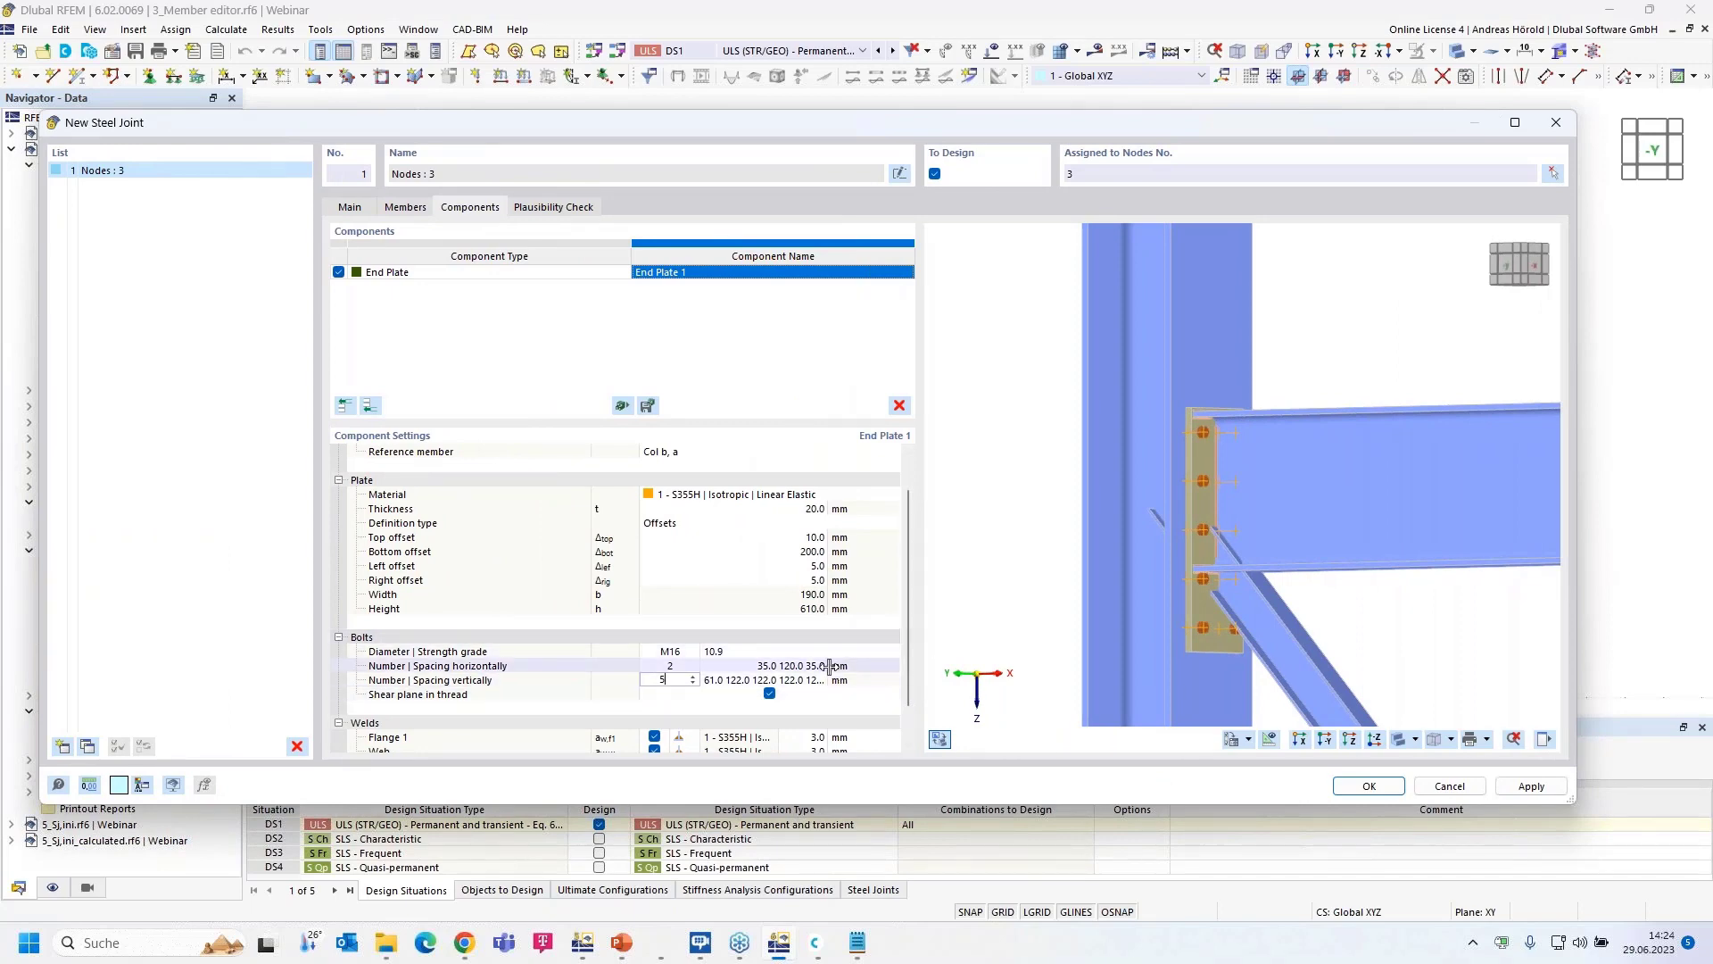
pyautogui.moveTo(829, 669); pyautogui.dragTo(885, 671)
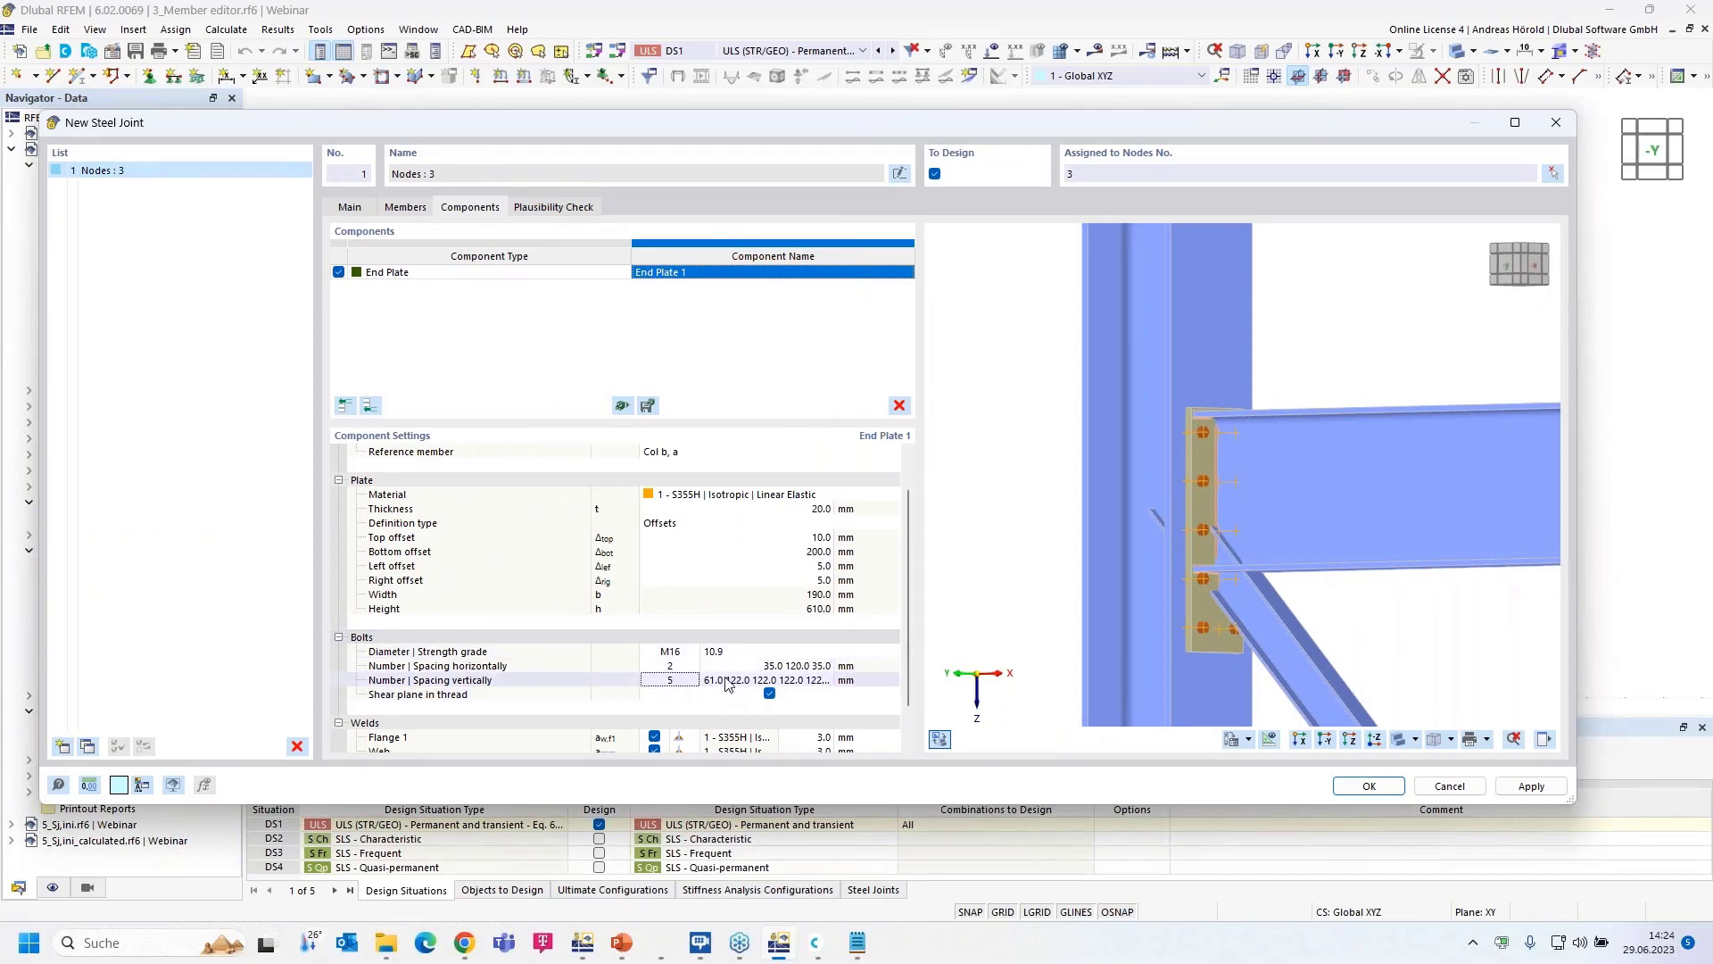
pyautogui.moveTo(700, 655); pyautogui.dragTo(687, 655)
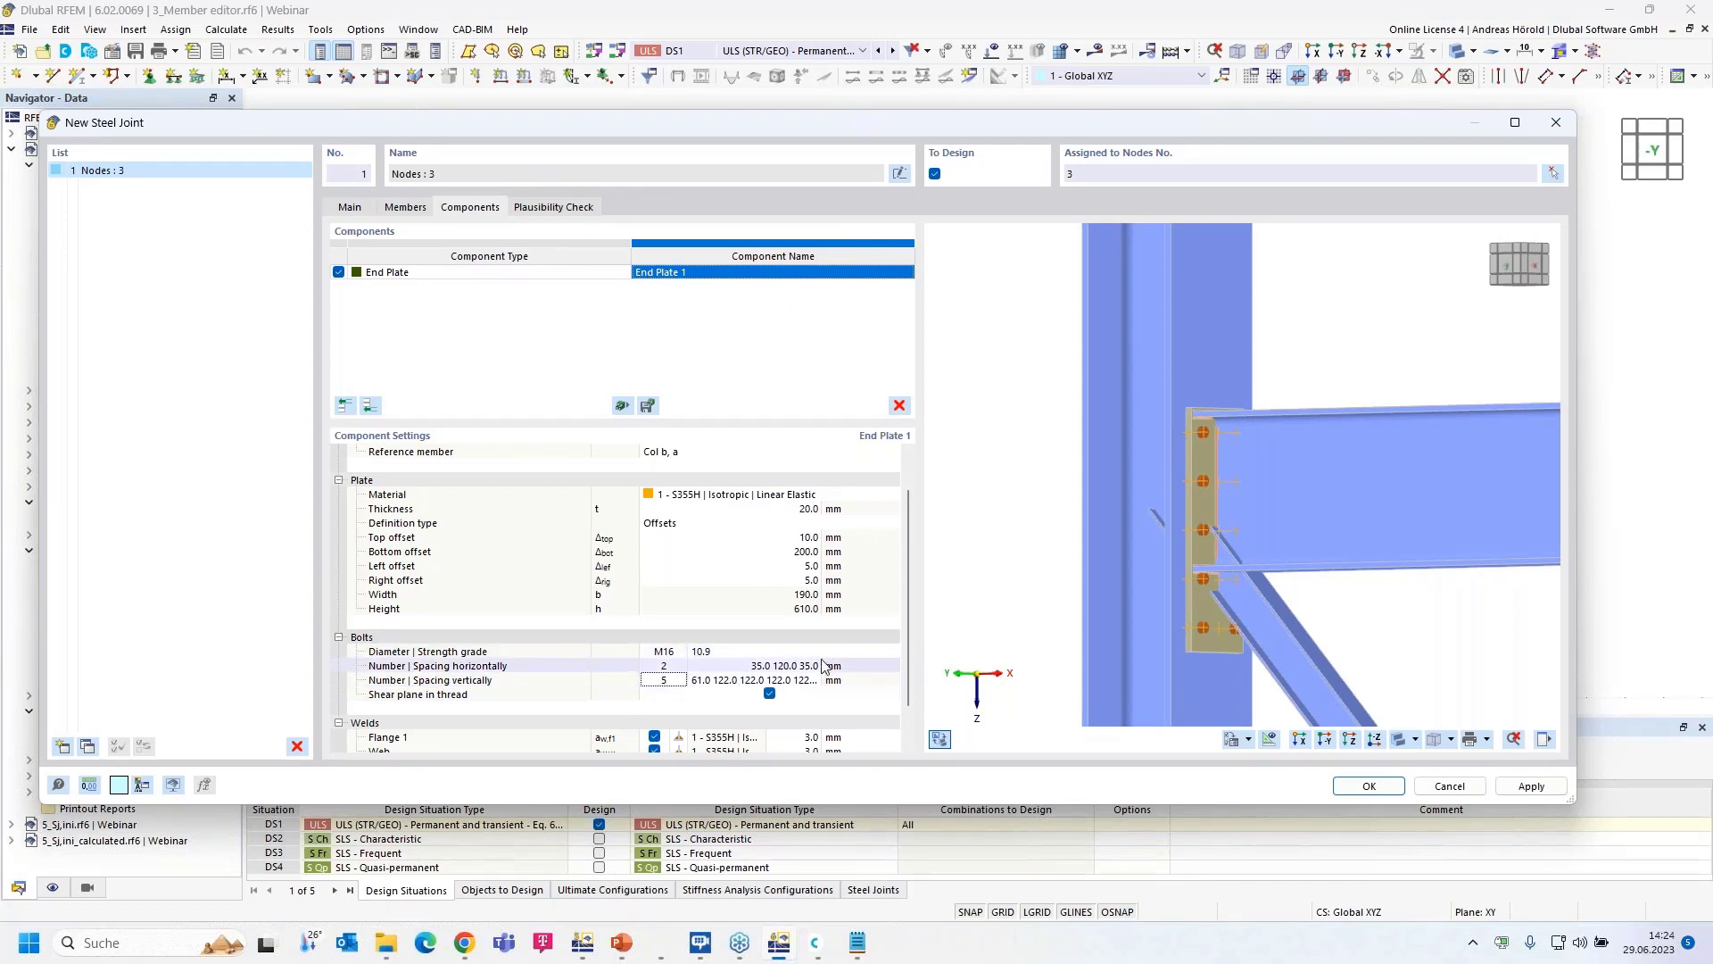
pyautogui.moveTo(832, 666); pyautogui.dragTo(852, 665)
pyautogui.click(719, 678)
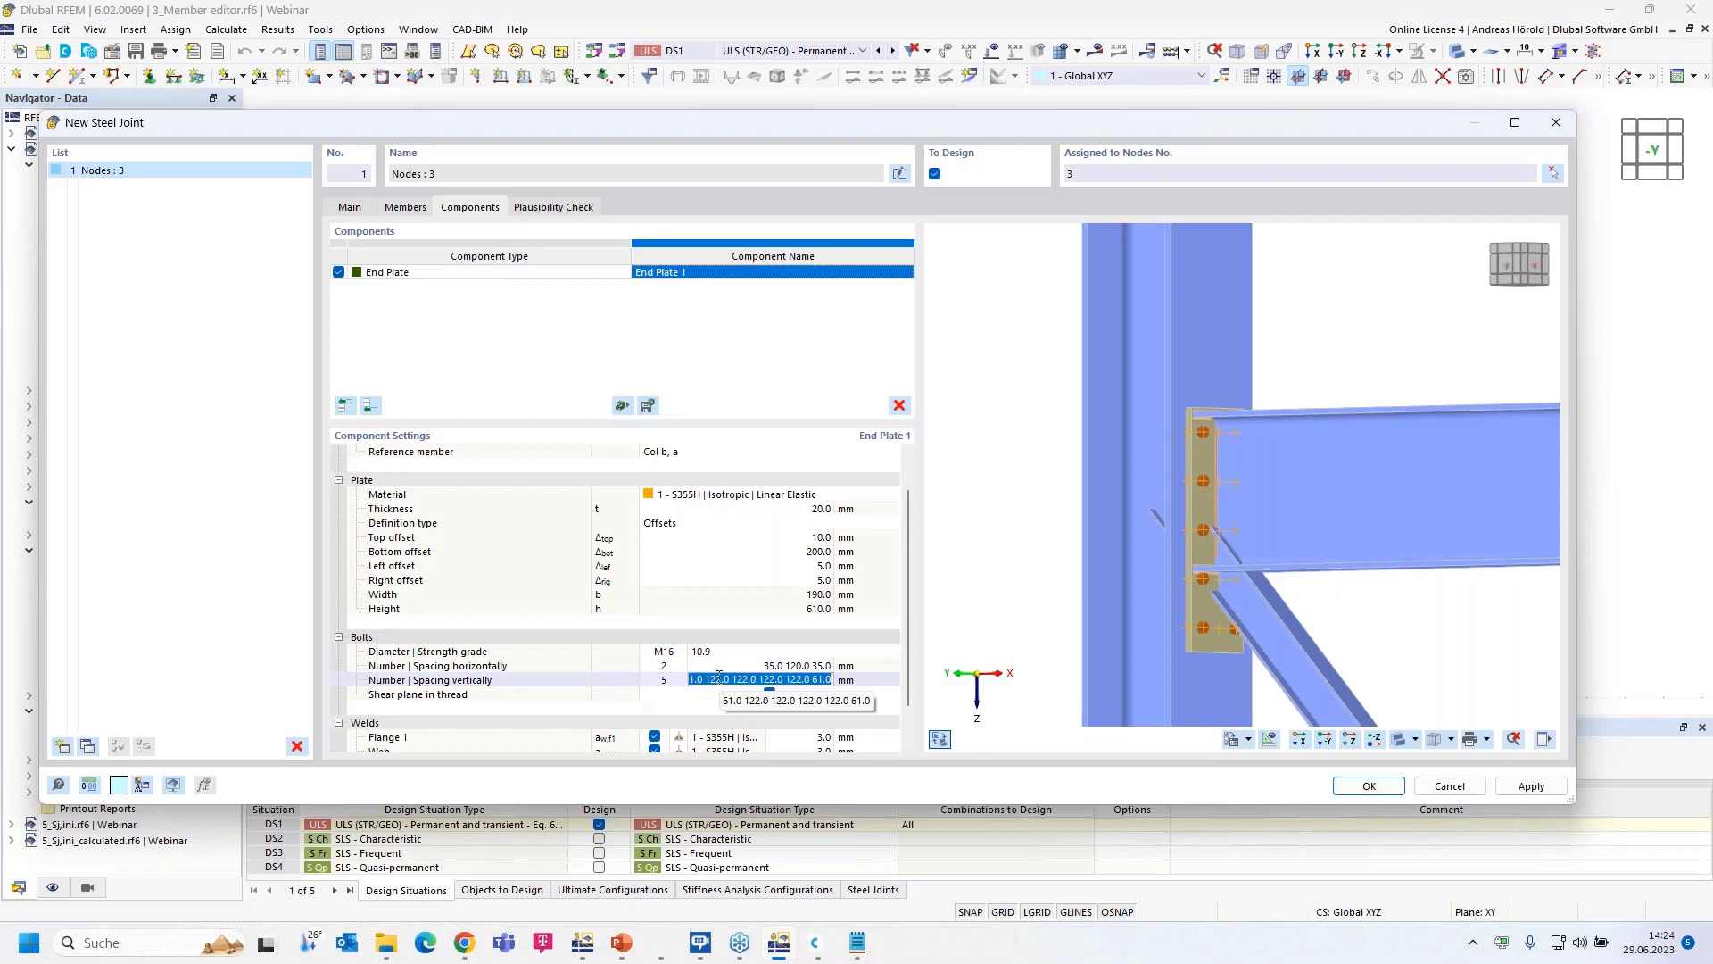
pyautogui.write('60')
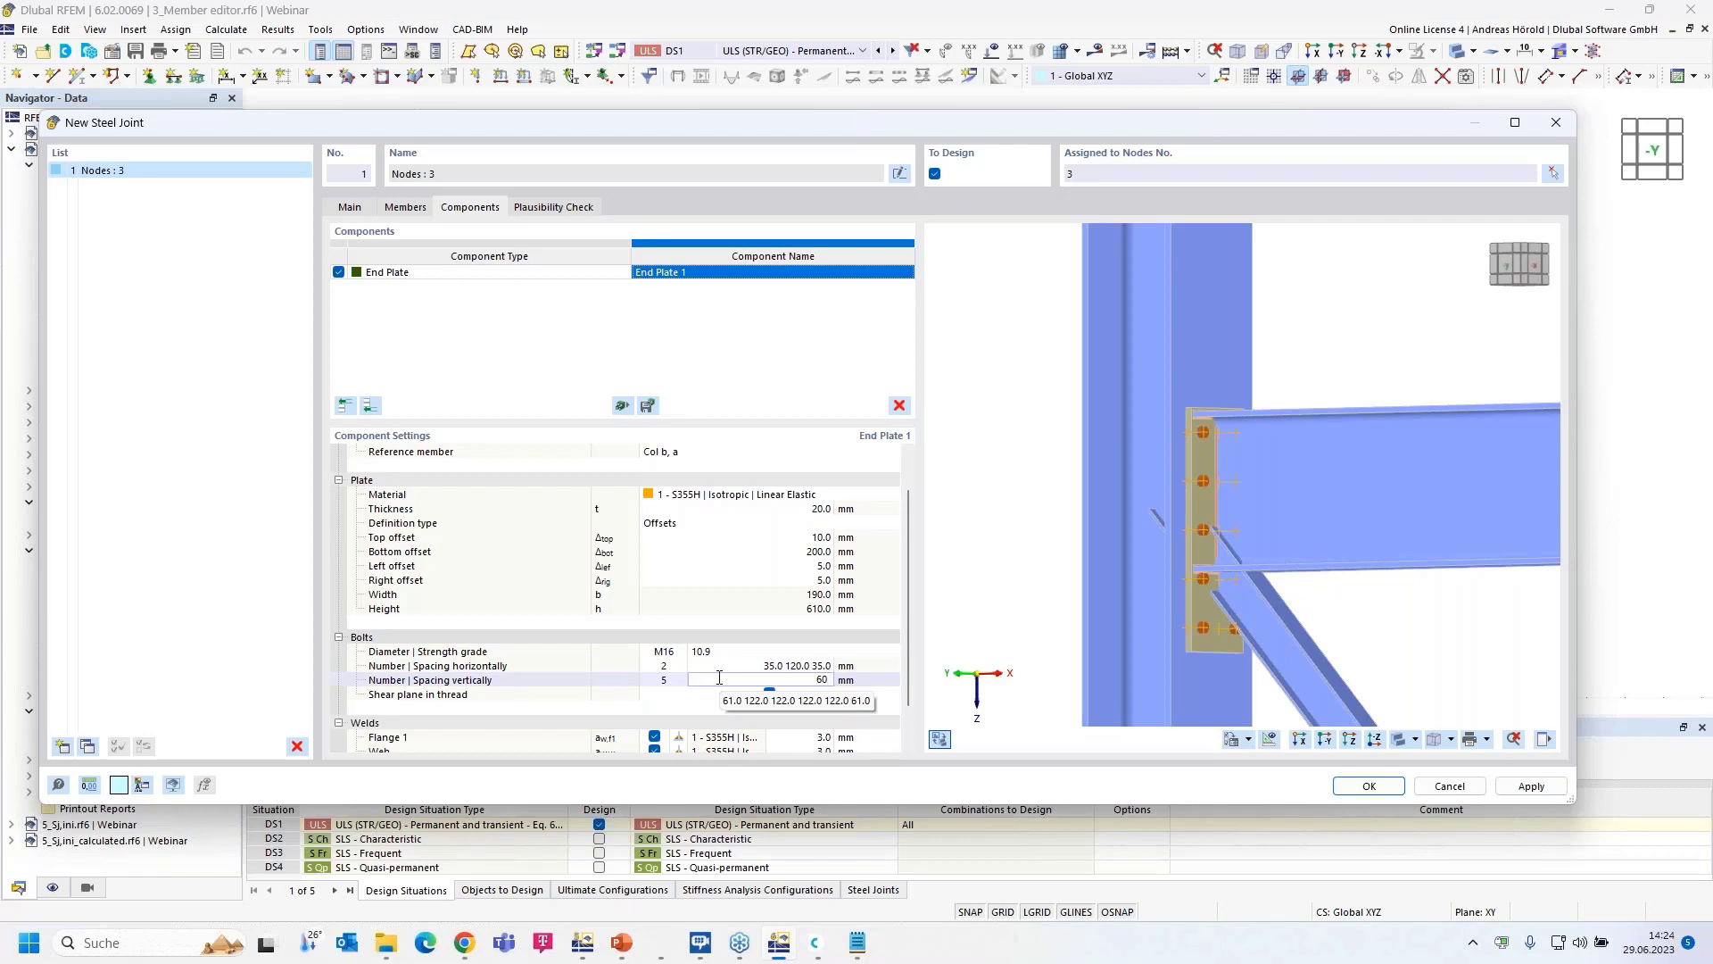
pyautogui.write(' 50 240 100 100')
pyautogui.press('Return')
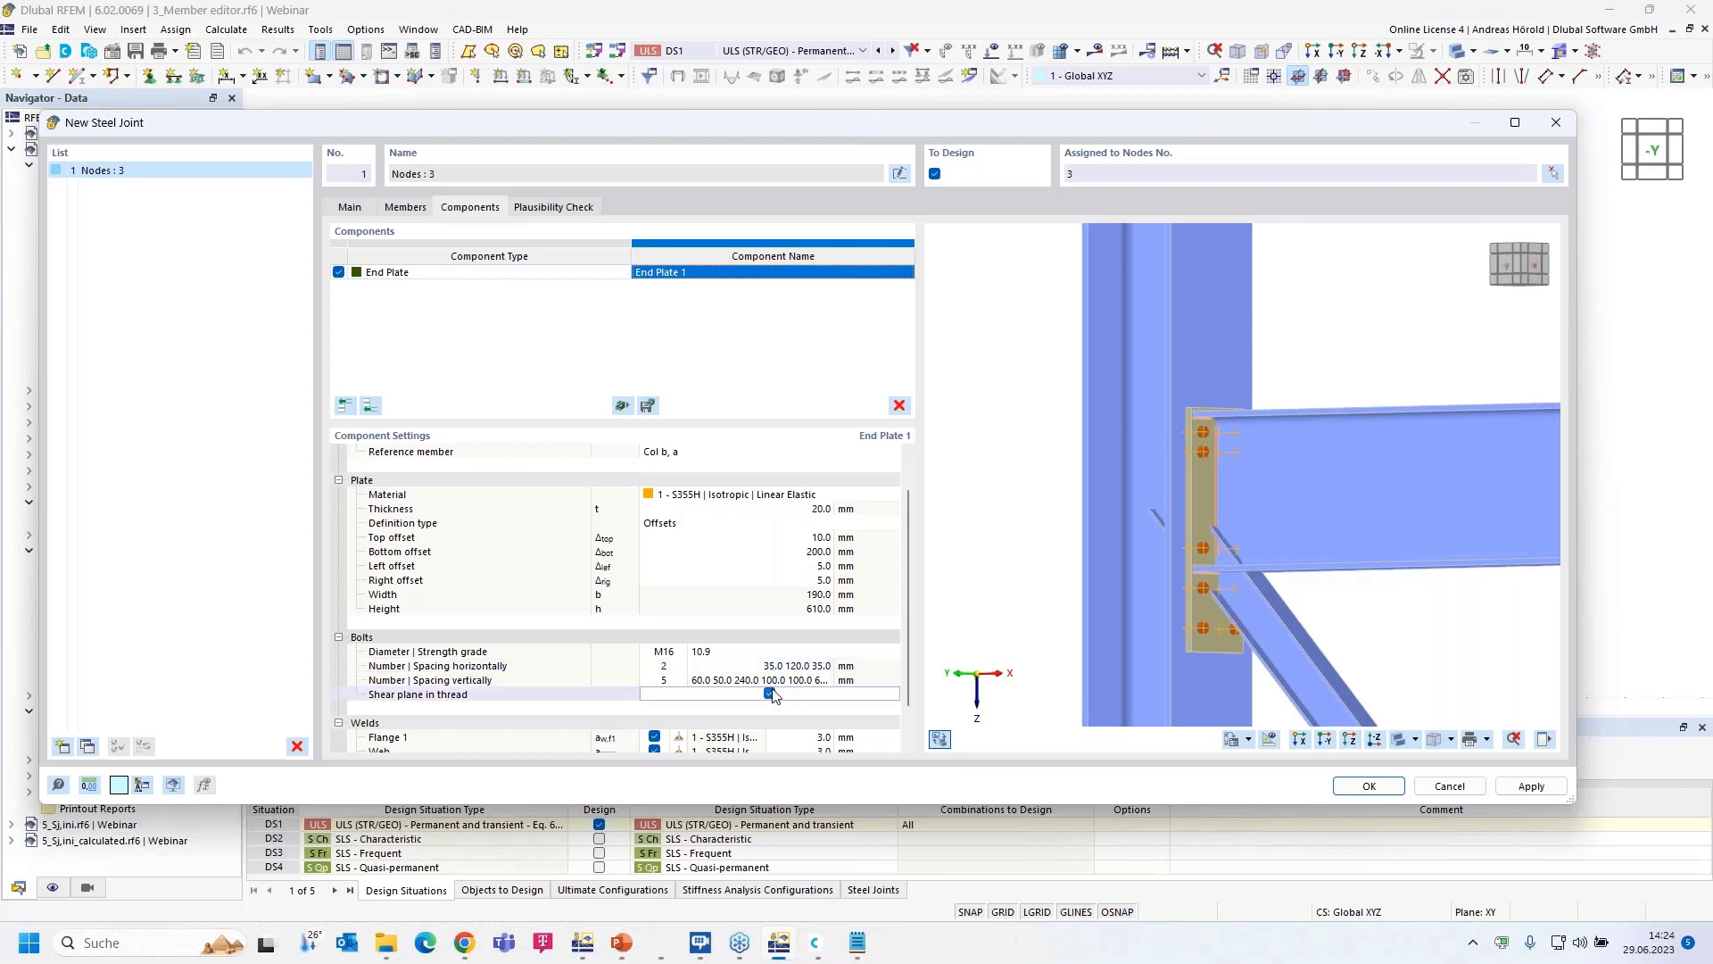
pyautogui.scroll(-1, 773, 688)
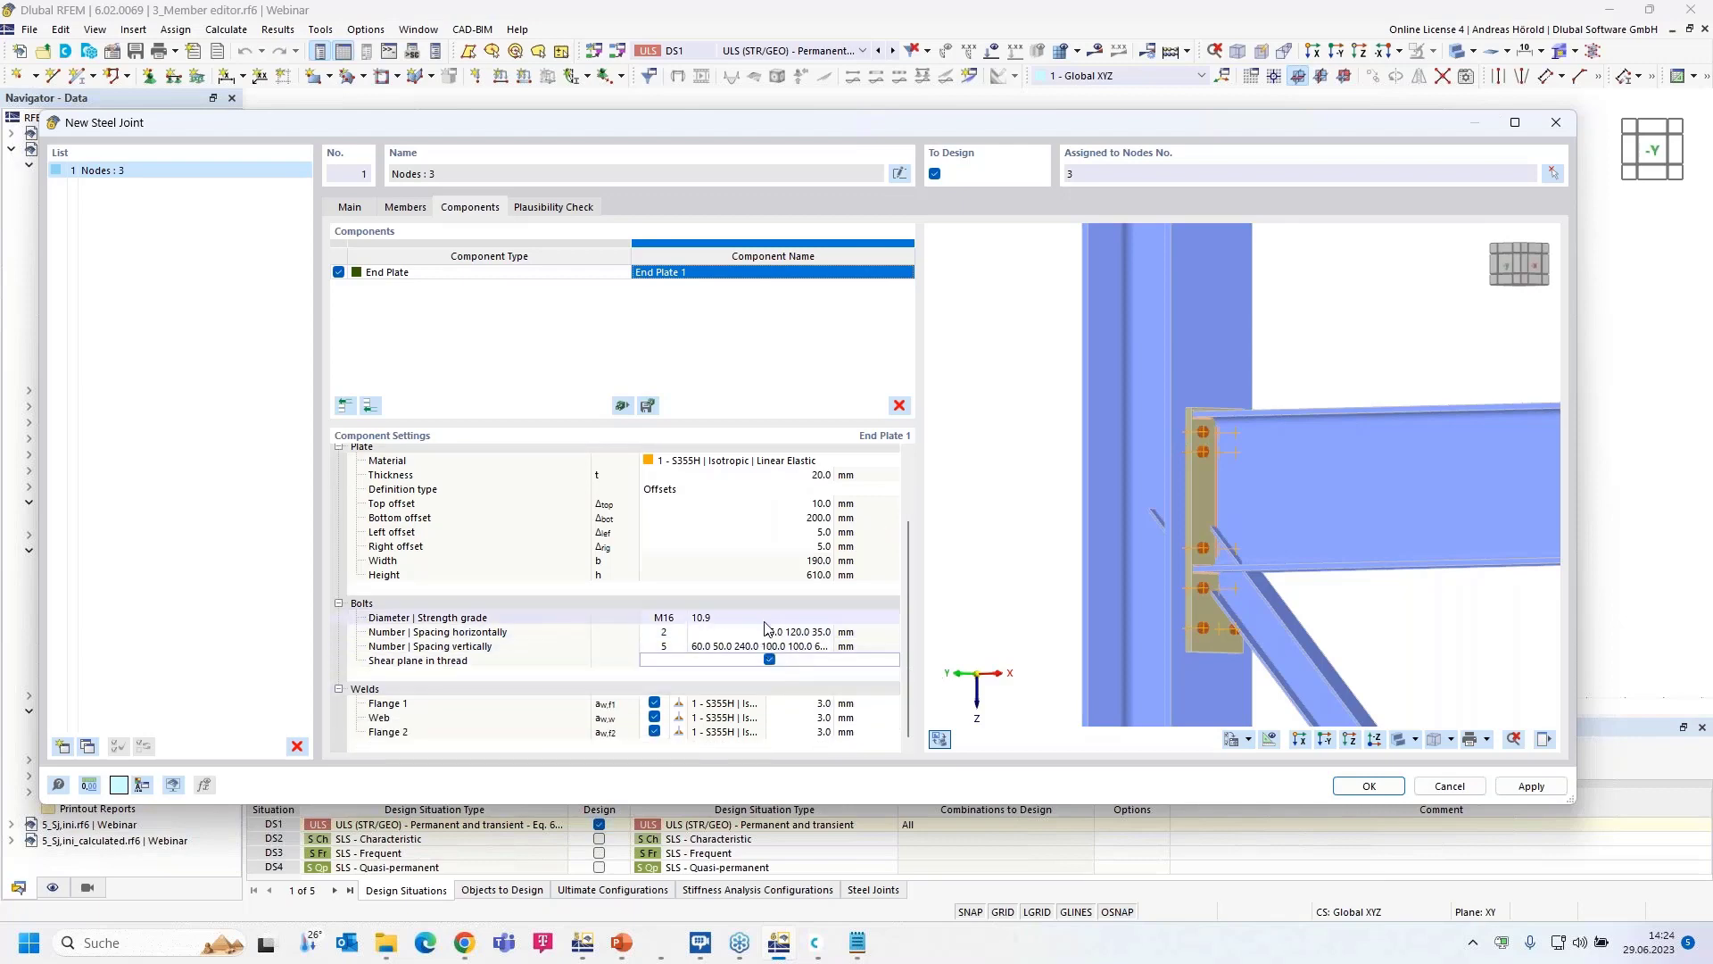
# - Size the end-plate welds at 5 mm for Flange 1, 4 mm for the web, and 5 mm for Flange 2
pyautogui.click(826, 705)
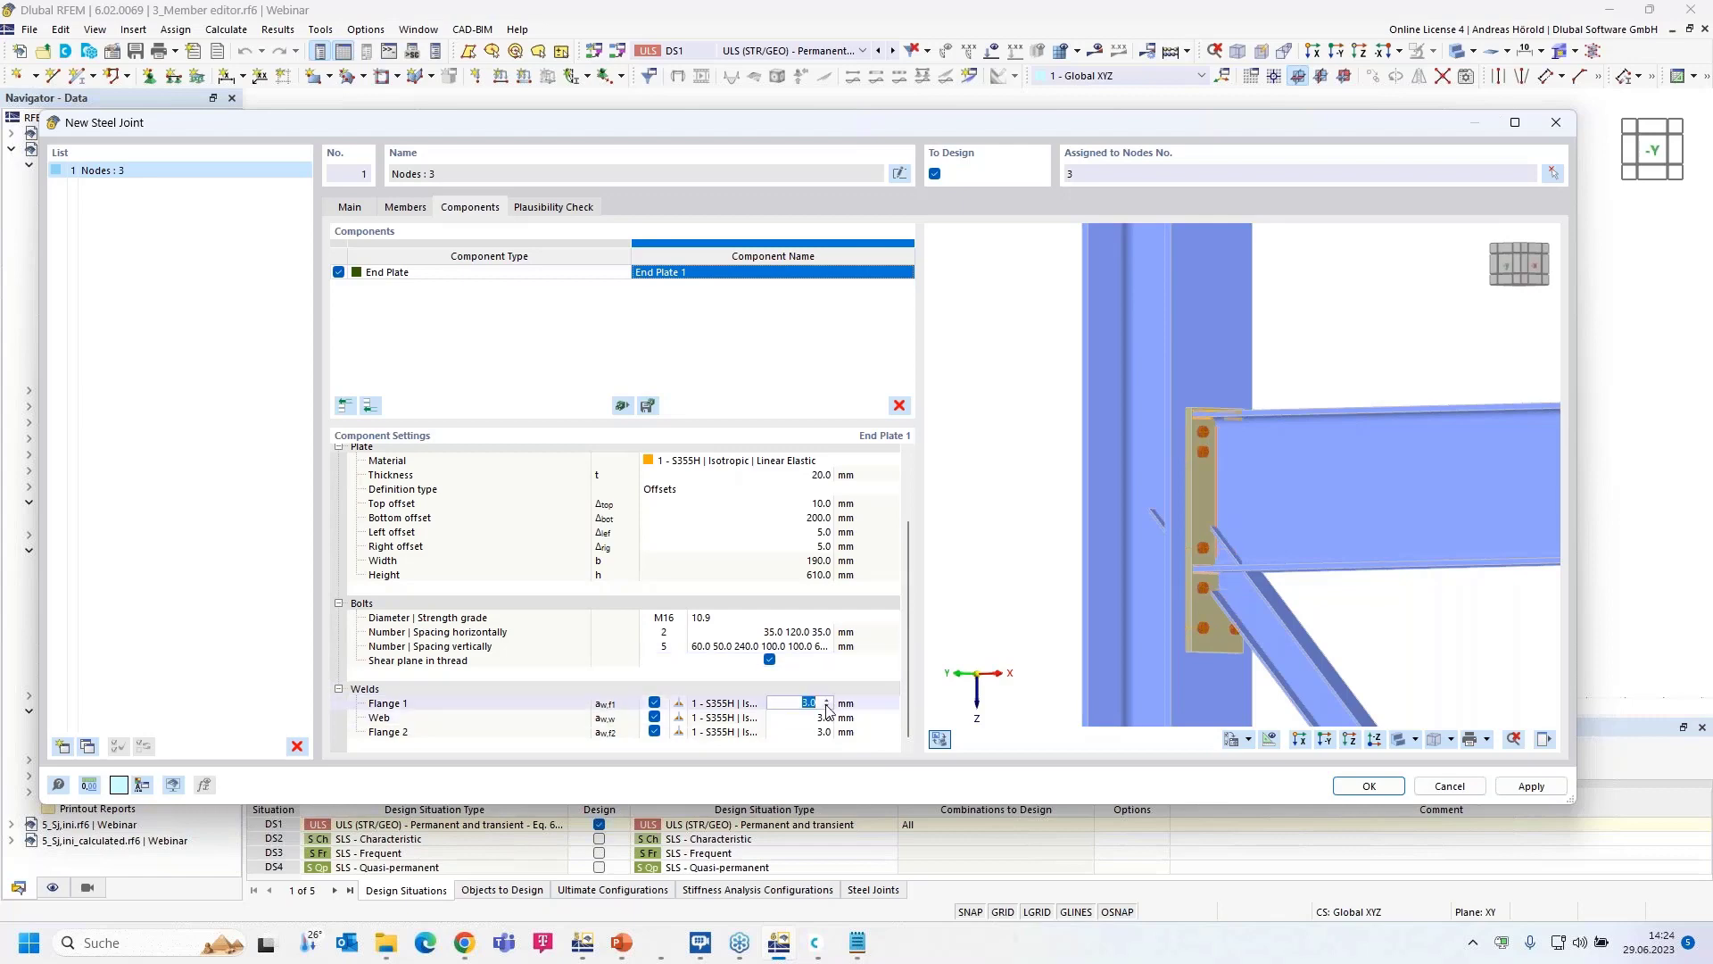
pyautogui.write('5')
pyautogui.press('Return')
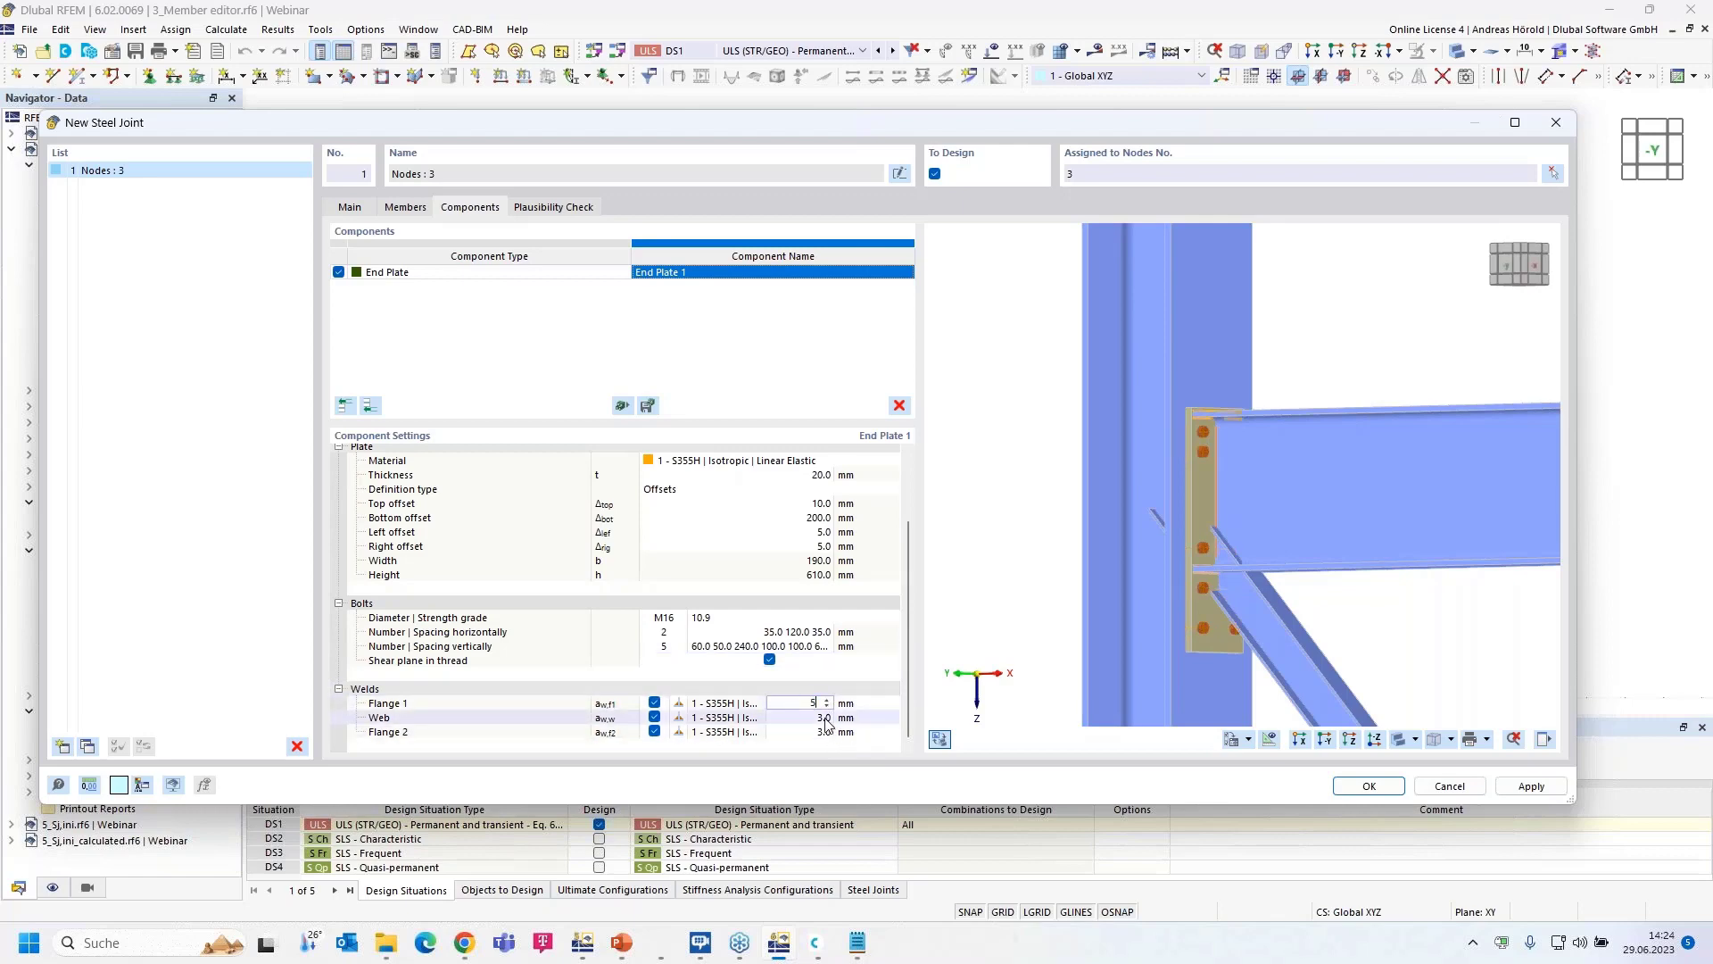
pyautogui.click(826, 720)
pyautogui.write('4')
pyautogui.press('Return')
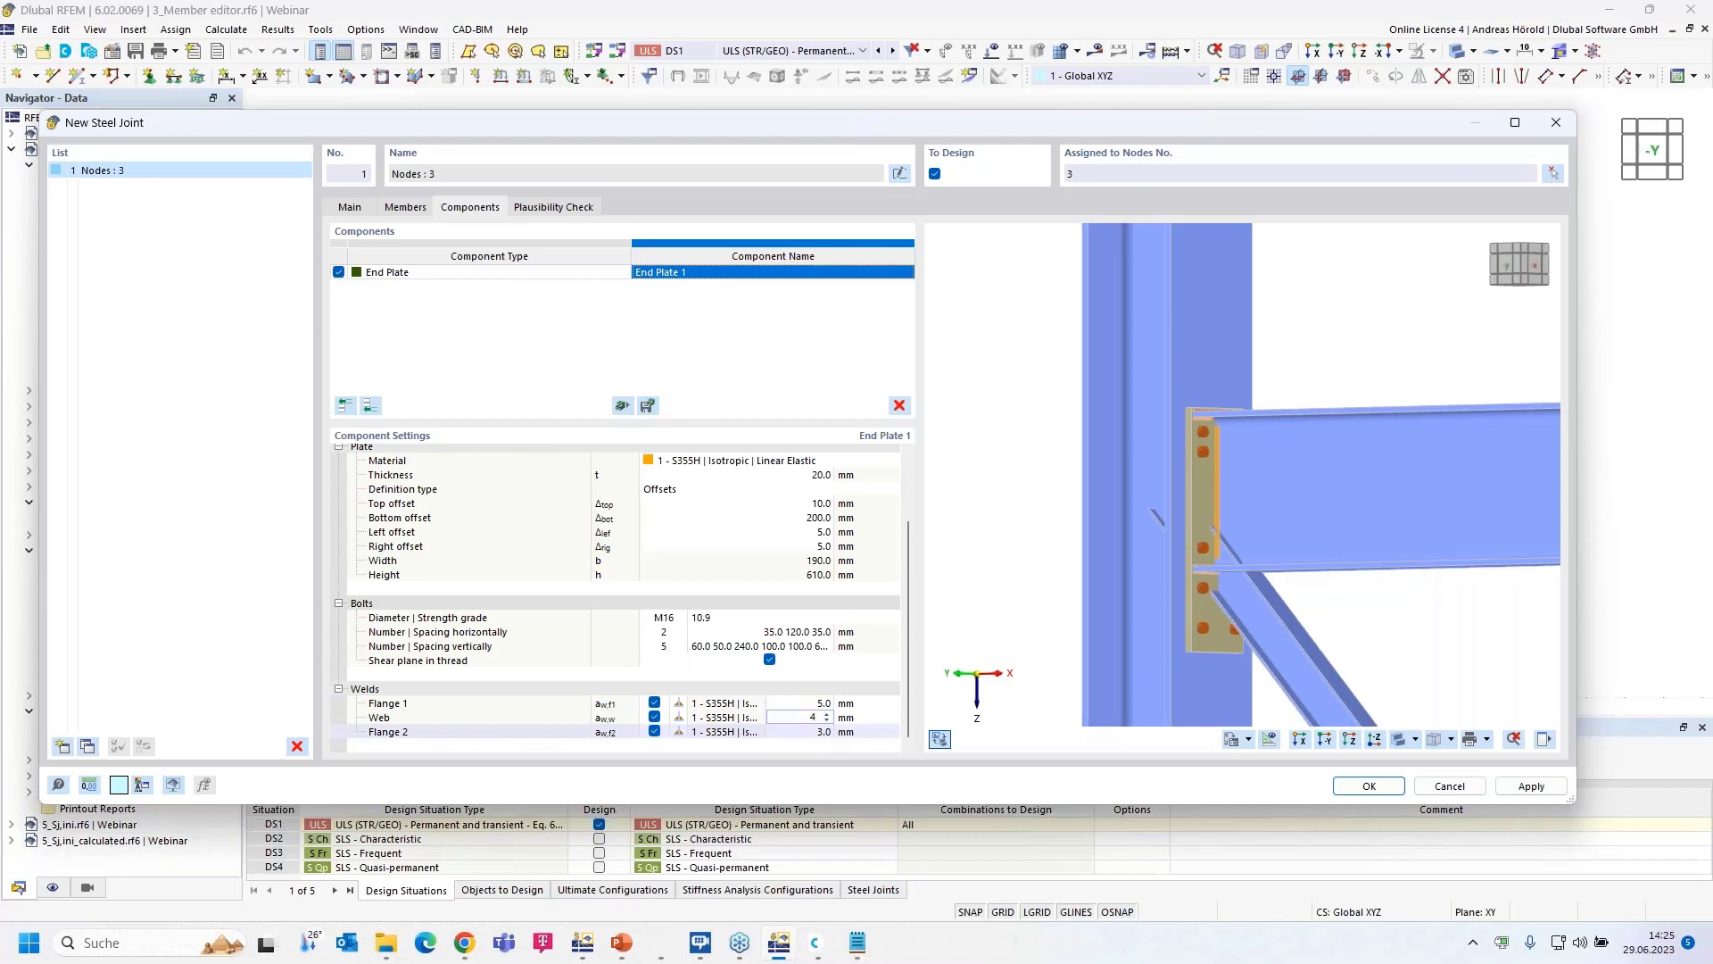
pyautogui.click(820, 733)
pyautogui.write('5')
pyautogui.press('Return')
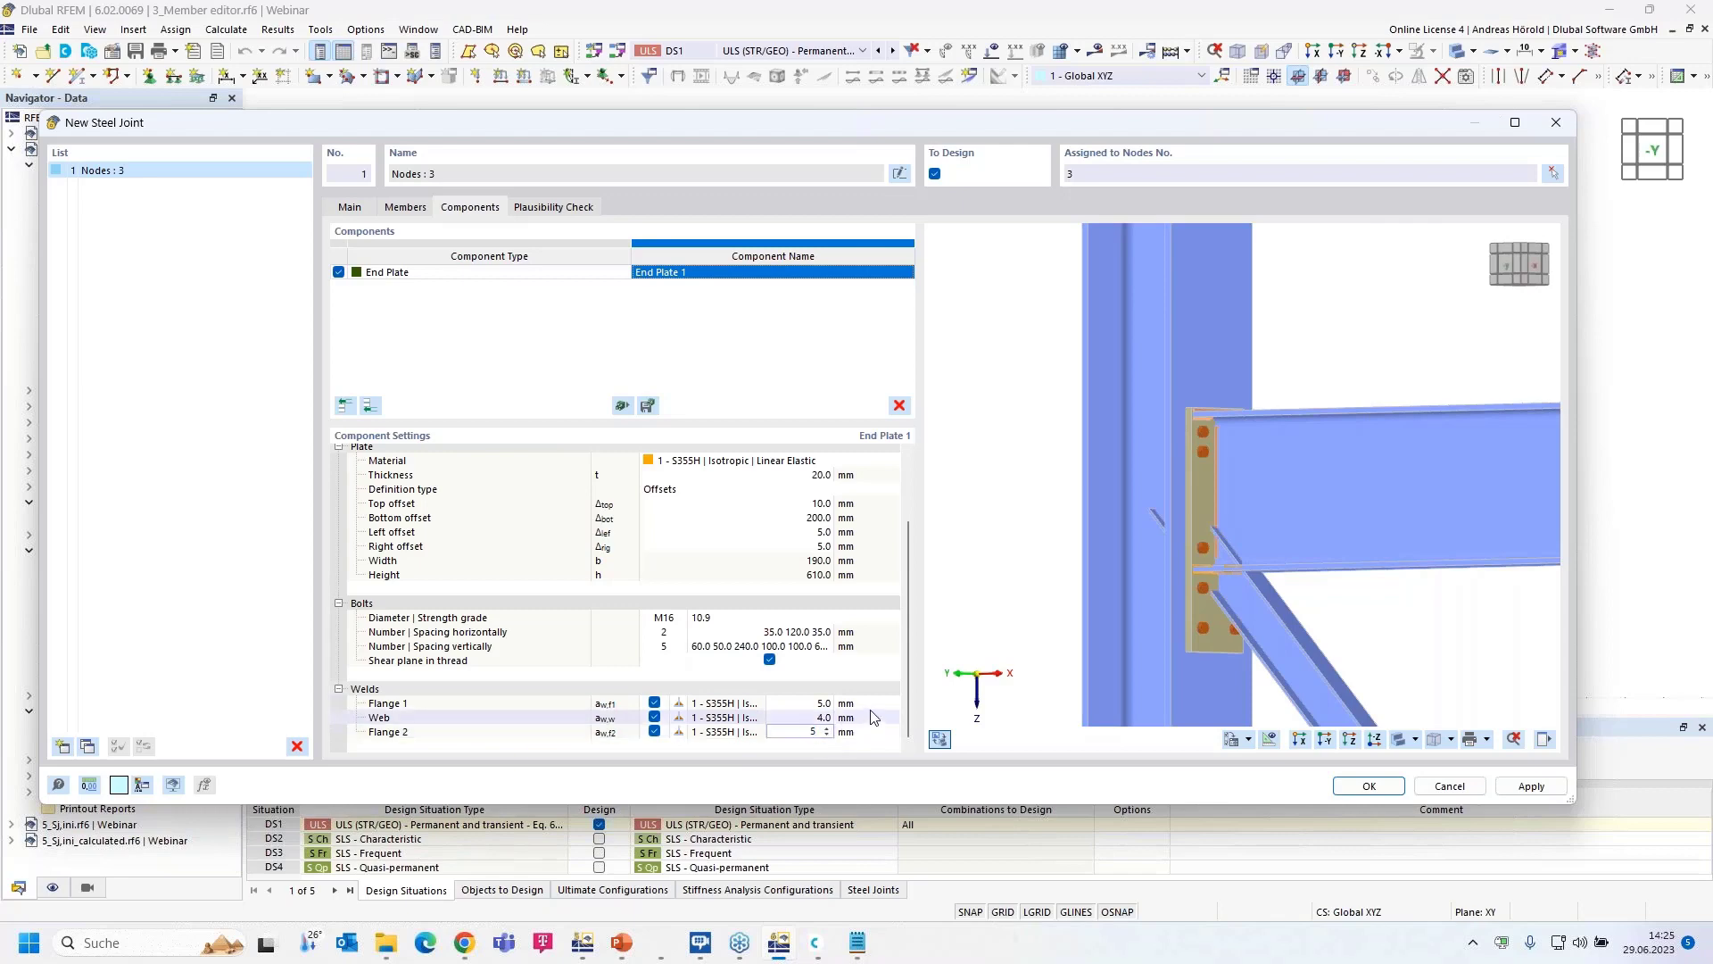
pyautogui.scroll(3, 1210, 560)
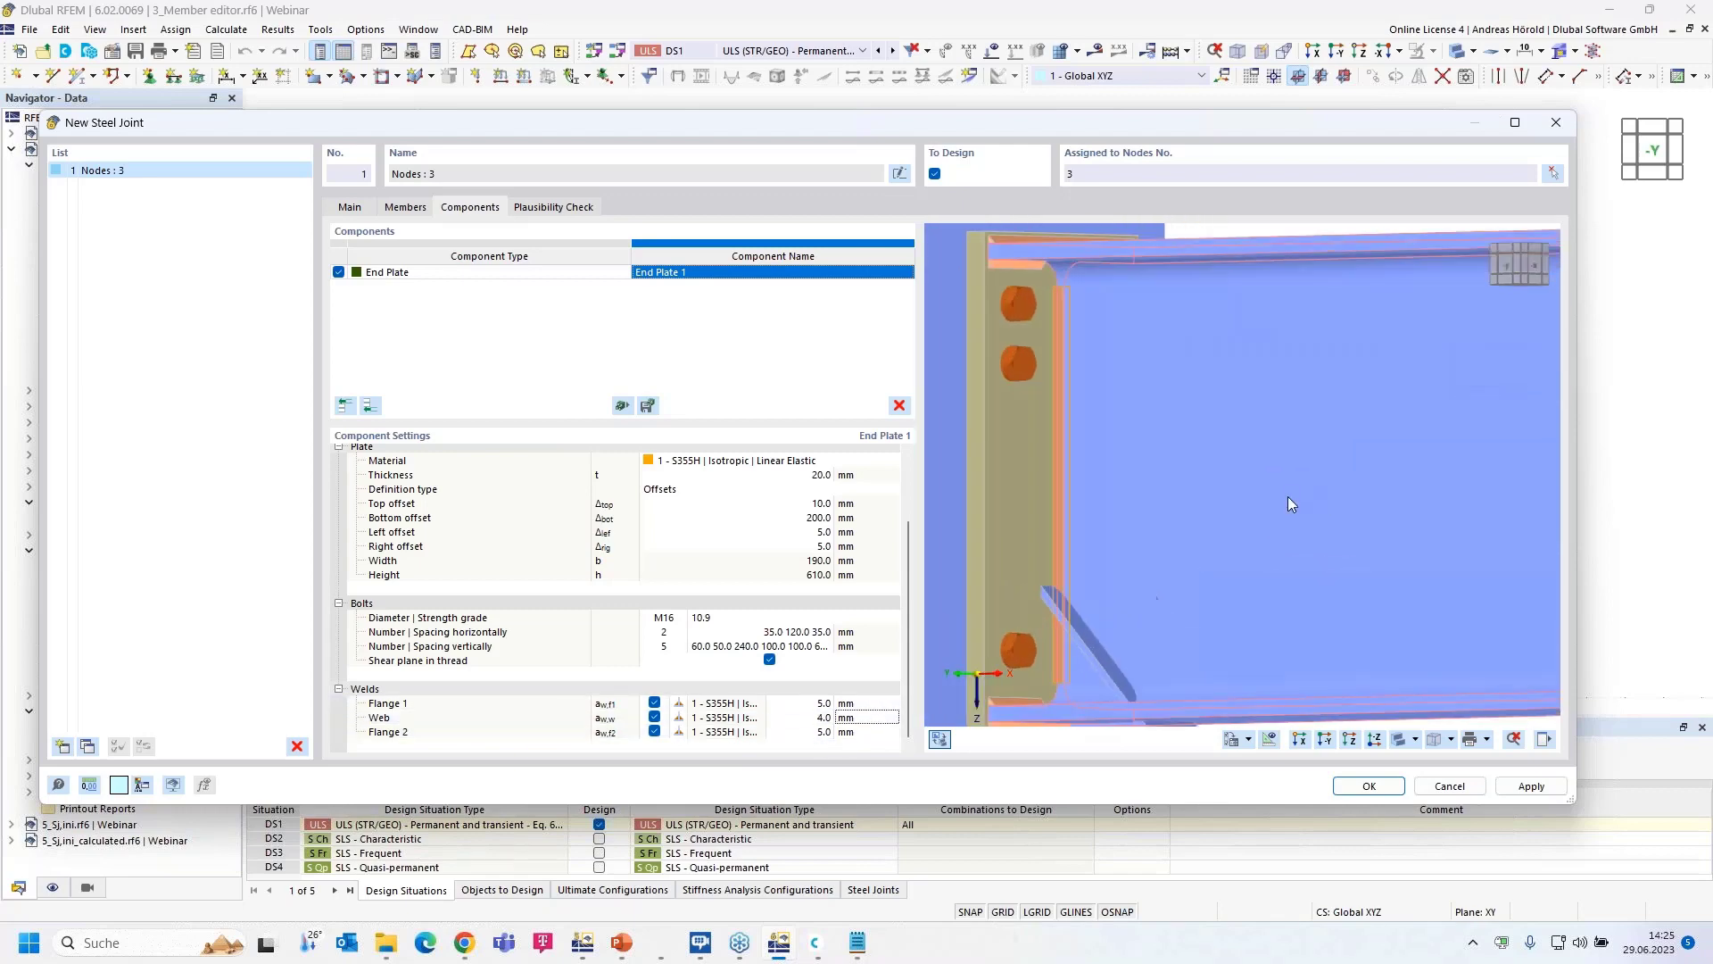
pyautogui.scroll(-1, 1208, 562)
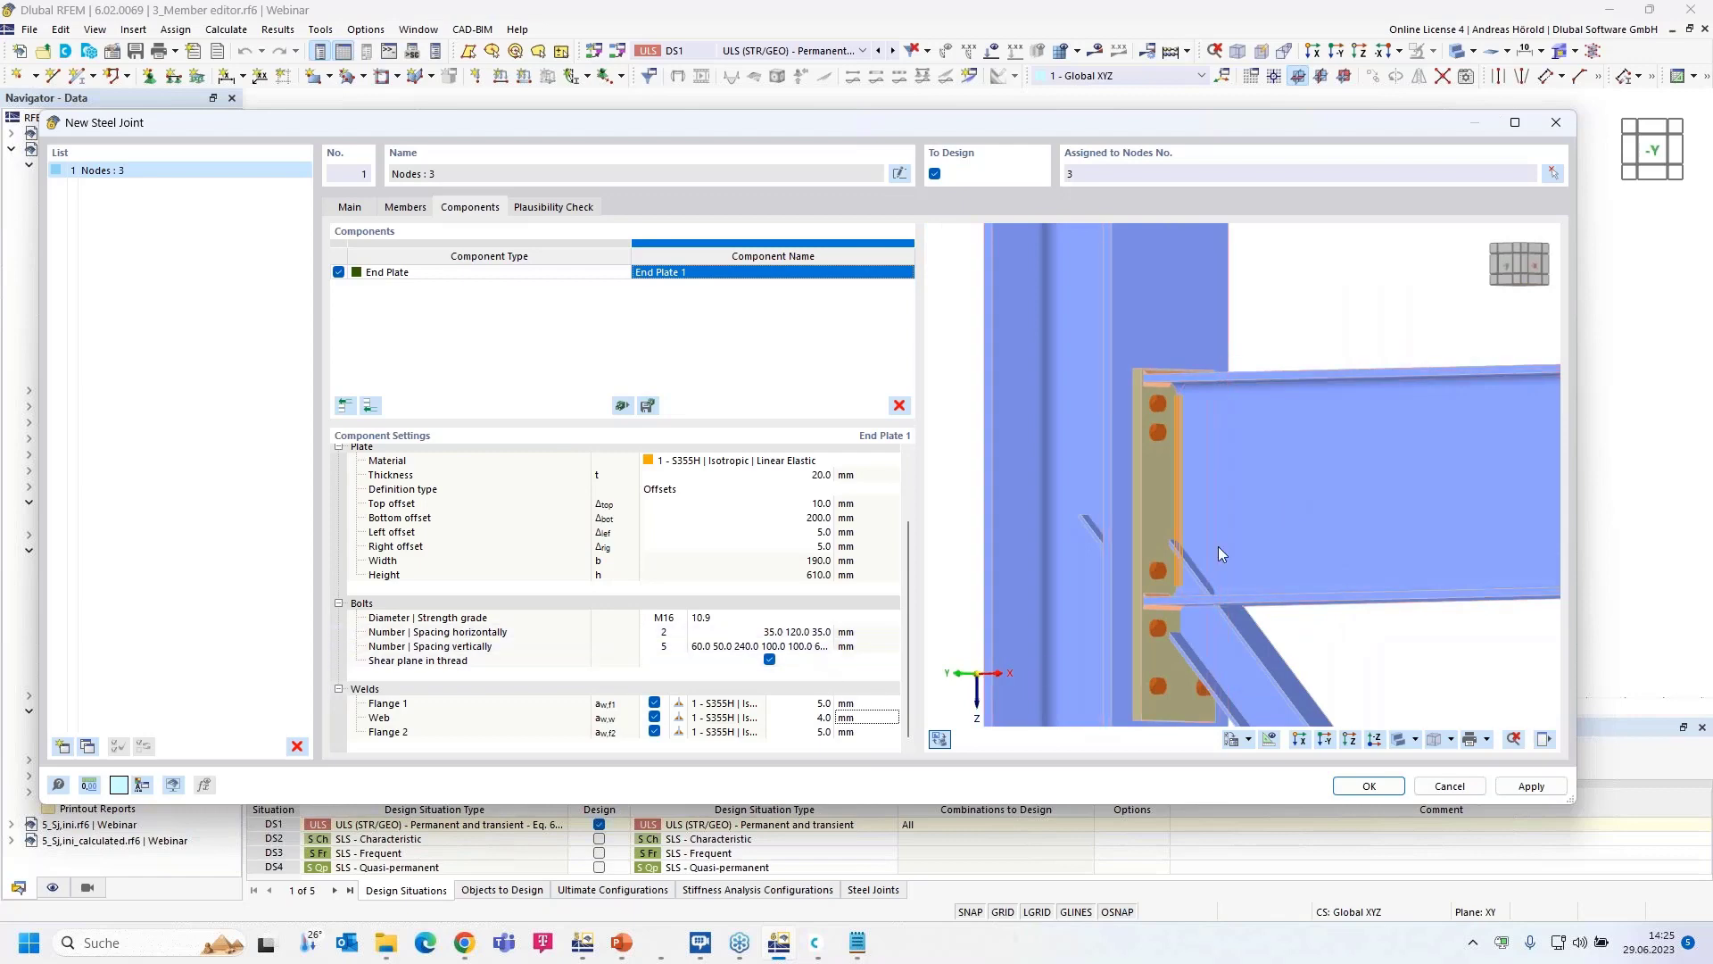
pyautogui.scroll(-3, 1218, 539)
pyautogui.moveTo(1218, 527); pyautogui.dragTo(1213, 526, button='middle')
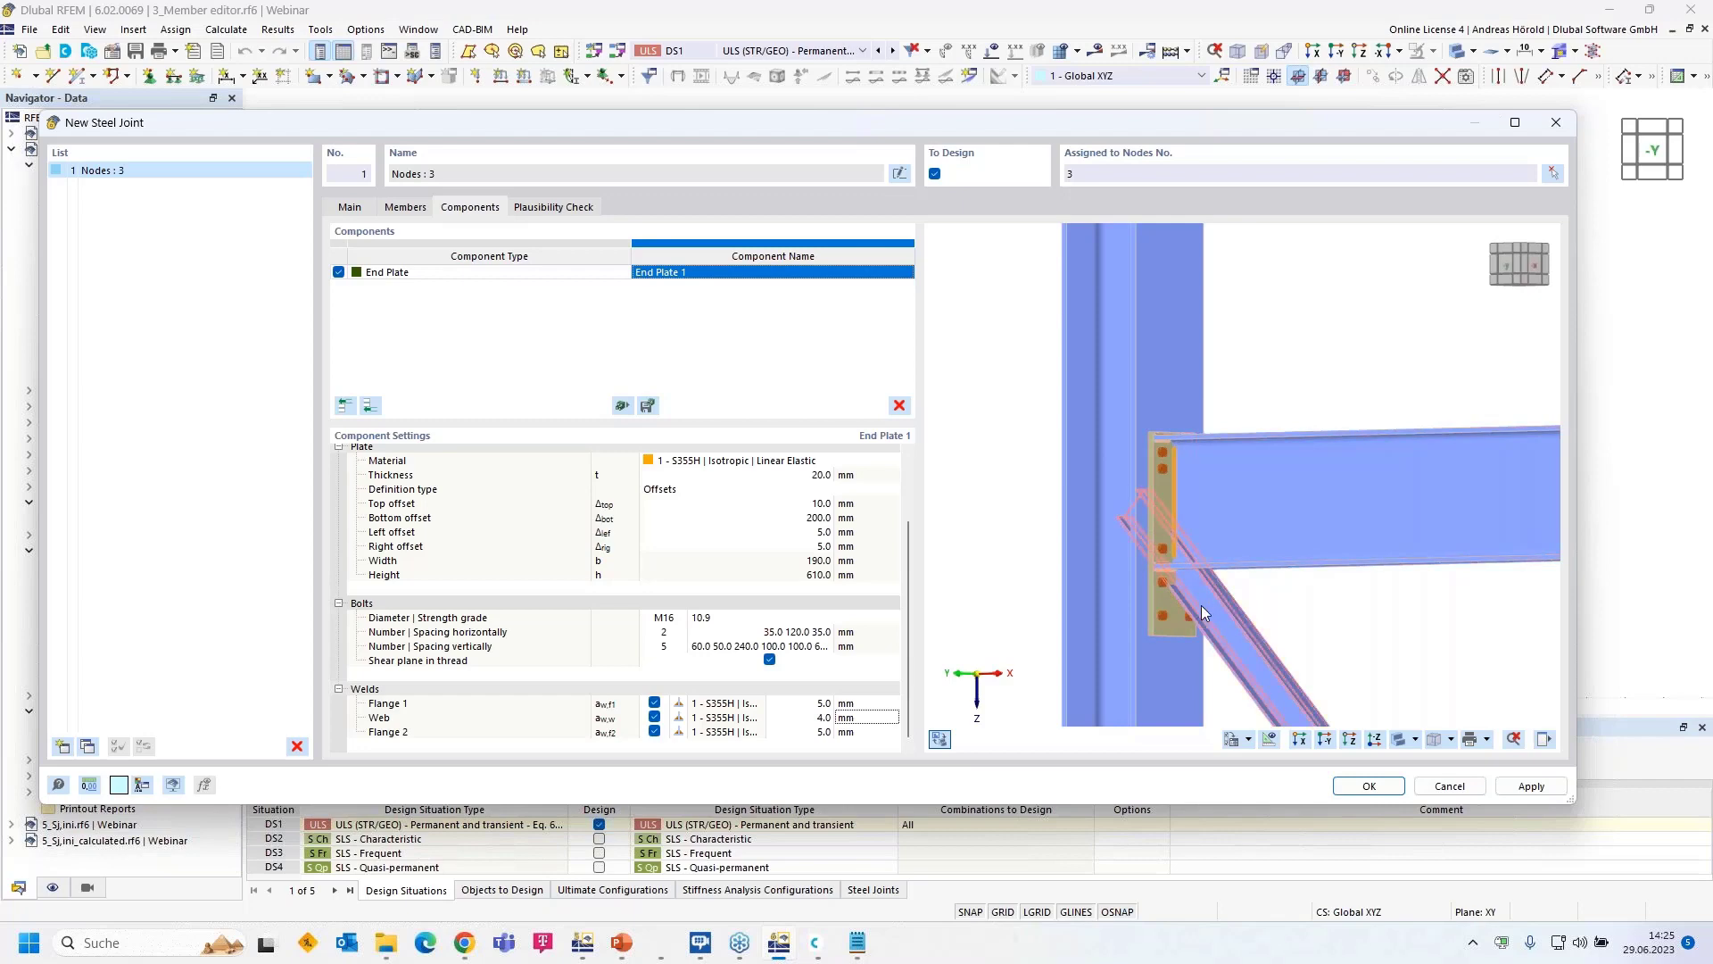
pyautogui.click(1324, 739)
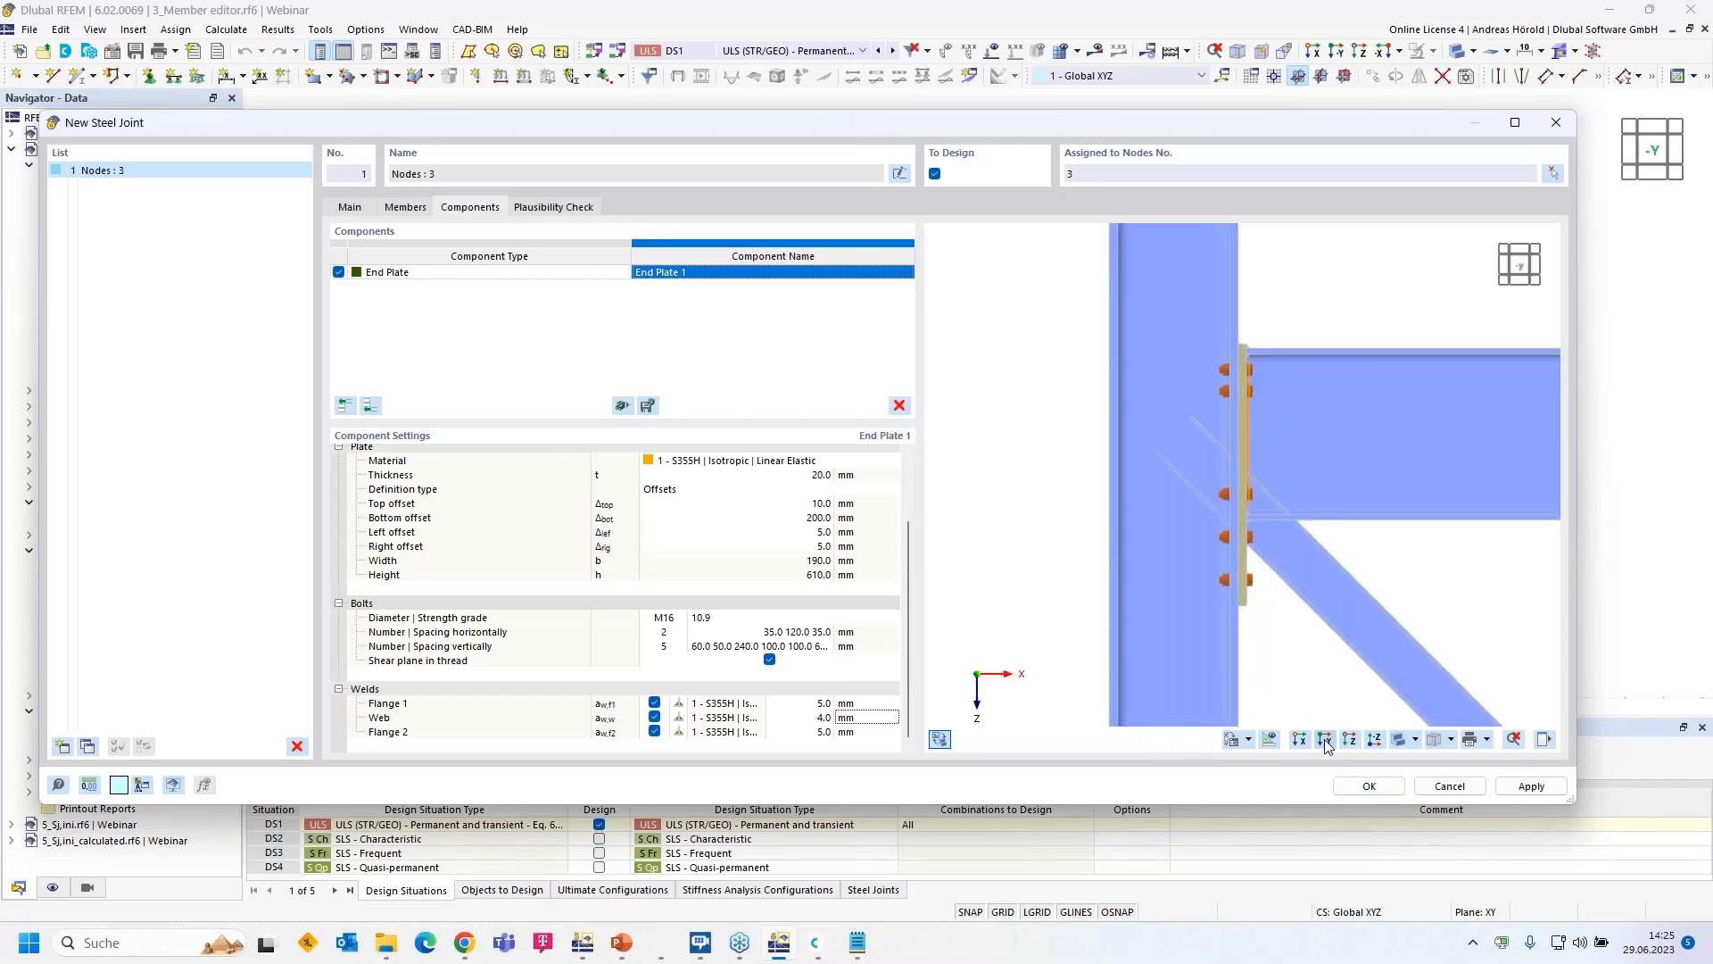
# - Add a Haunch component that extends the Hor member
pyautogui.click(370, 407)
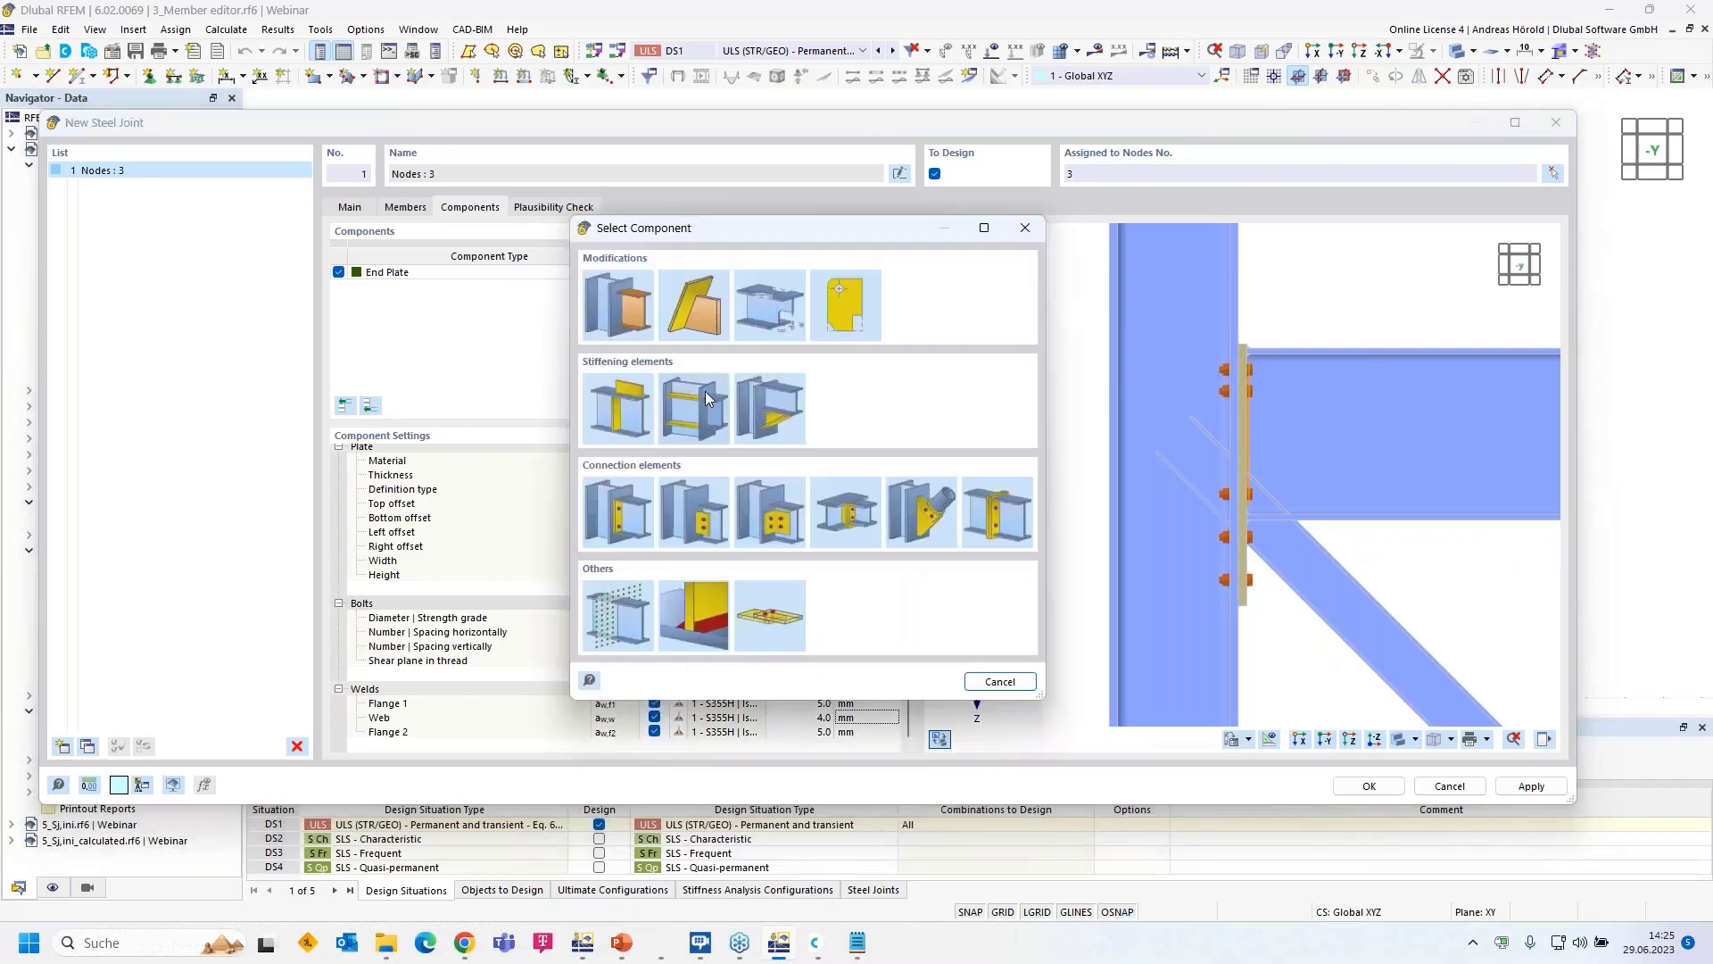
pyautogui.click(760, 403)
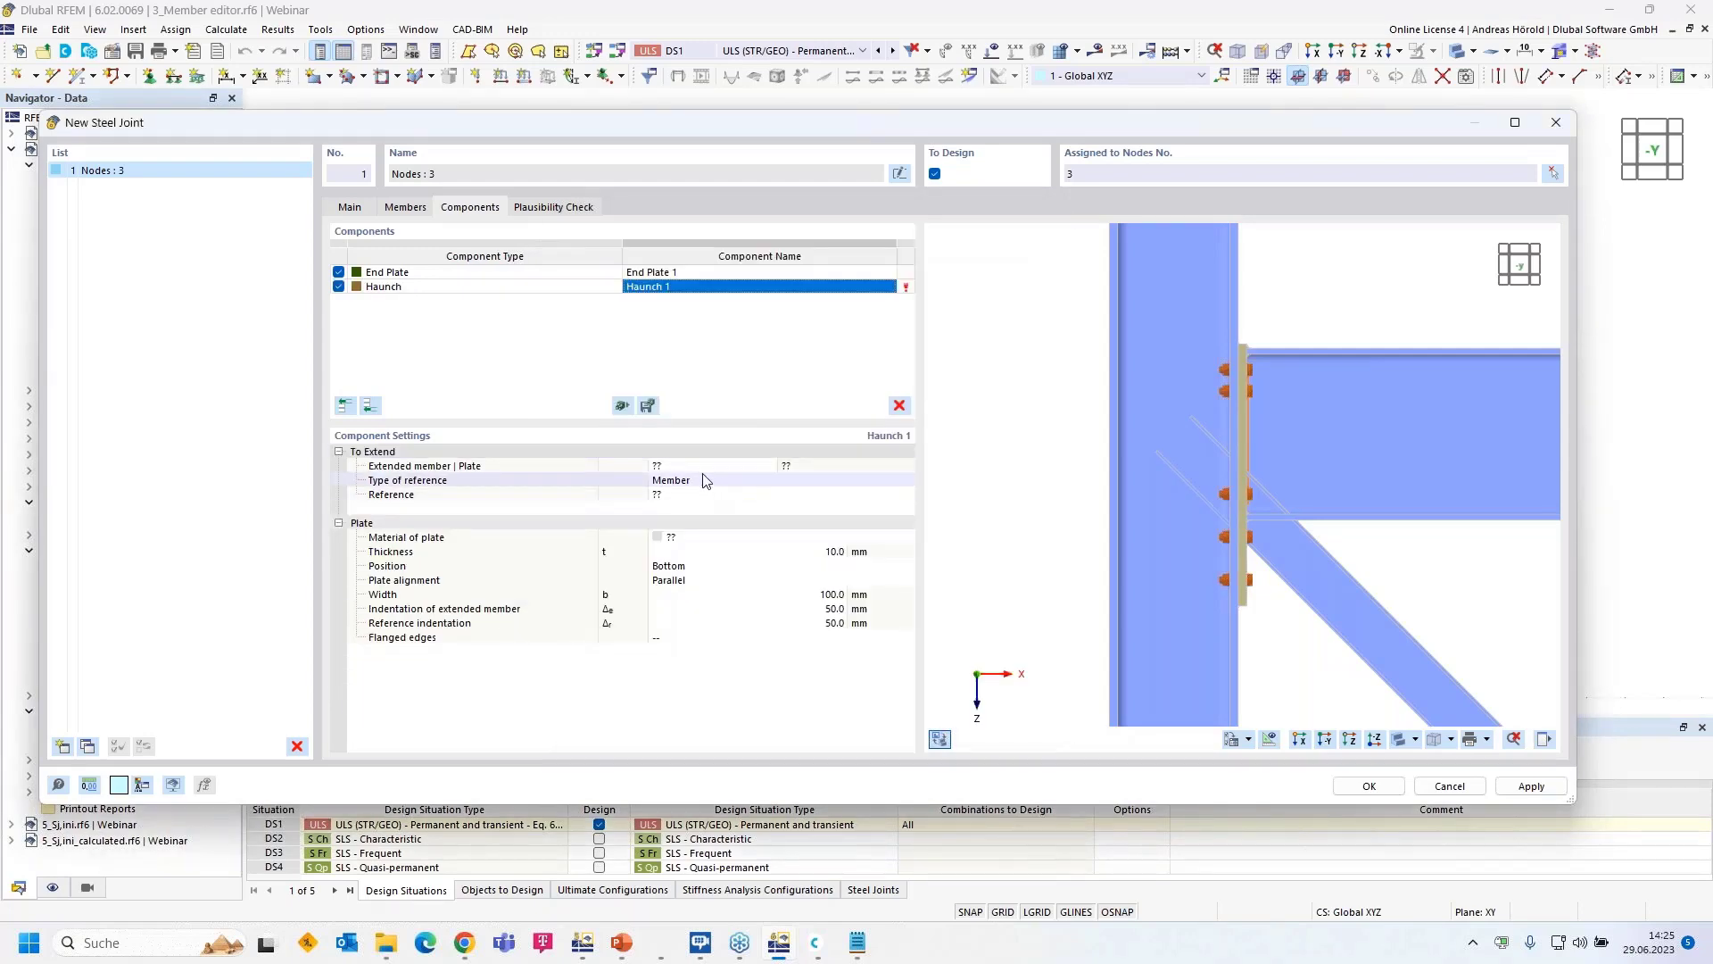
pyautogui.click(711, 466)
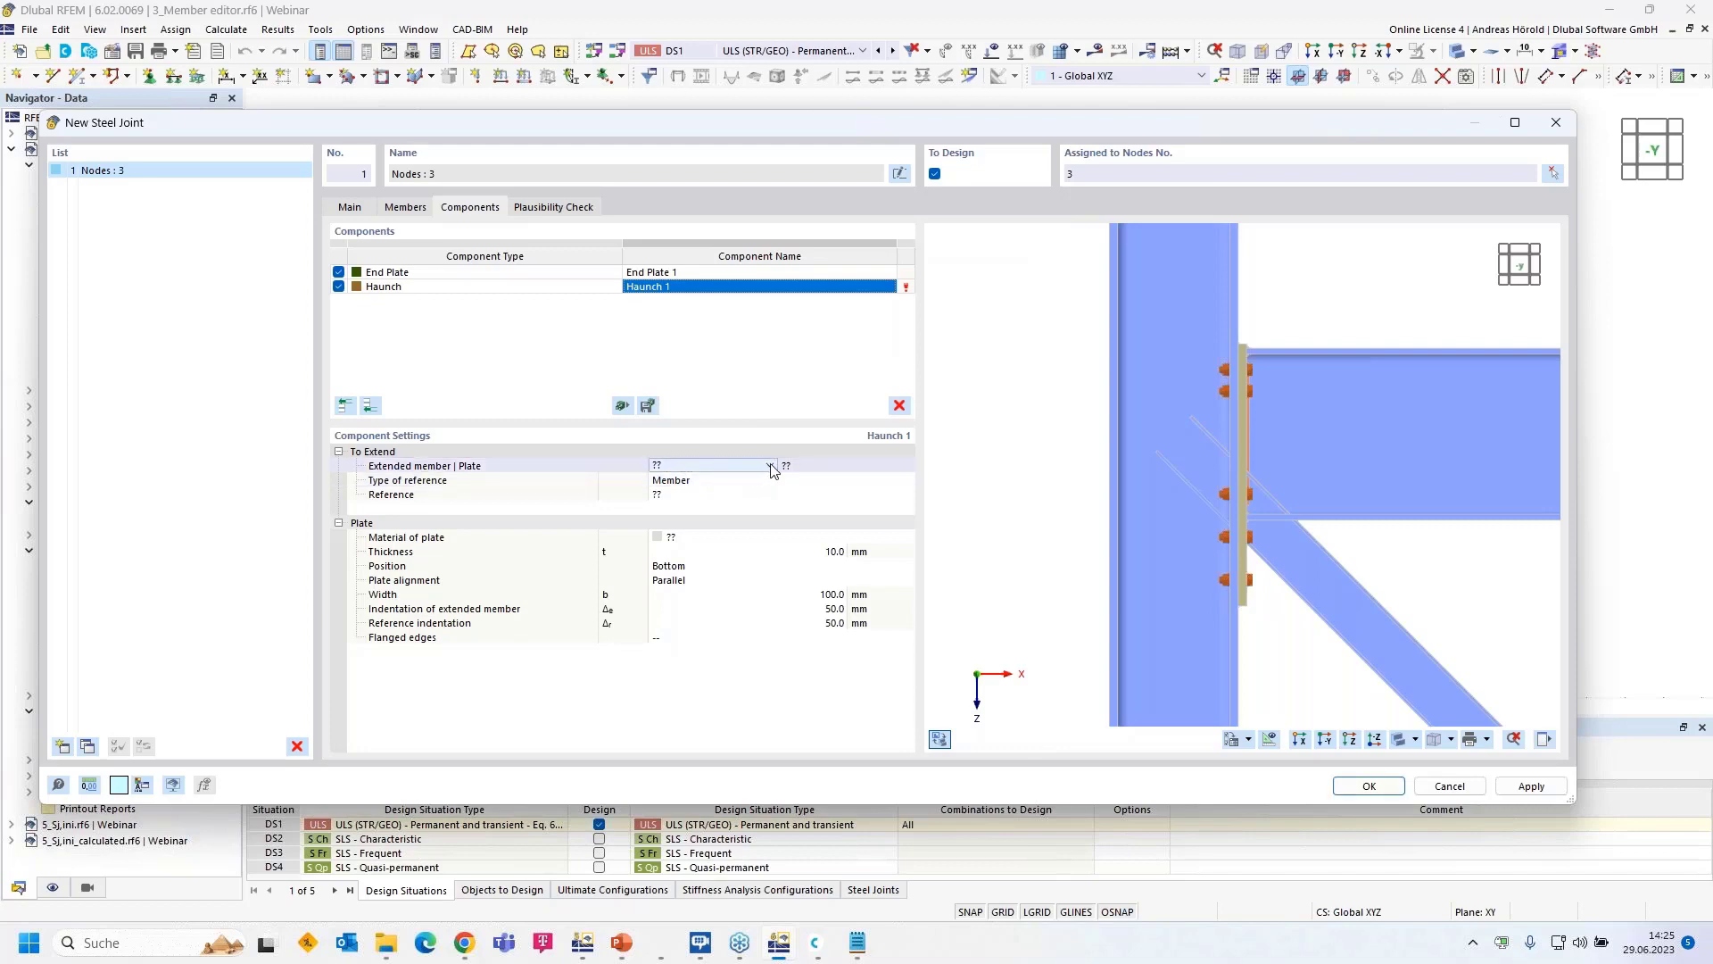
pyautogui.click(769, 465)
pyautogui.click(737, 493)
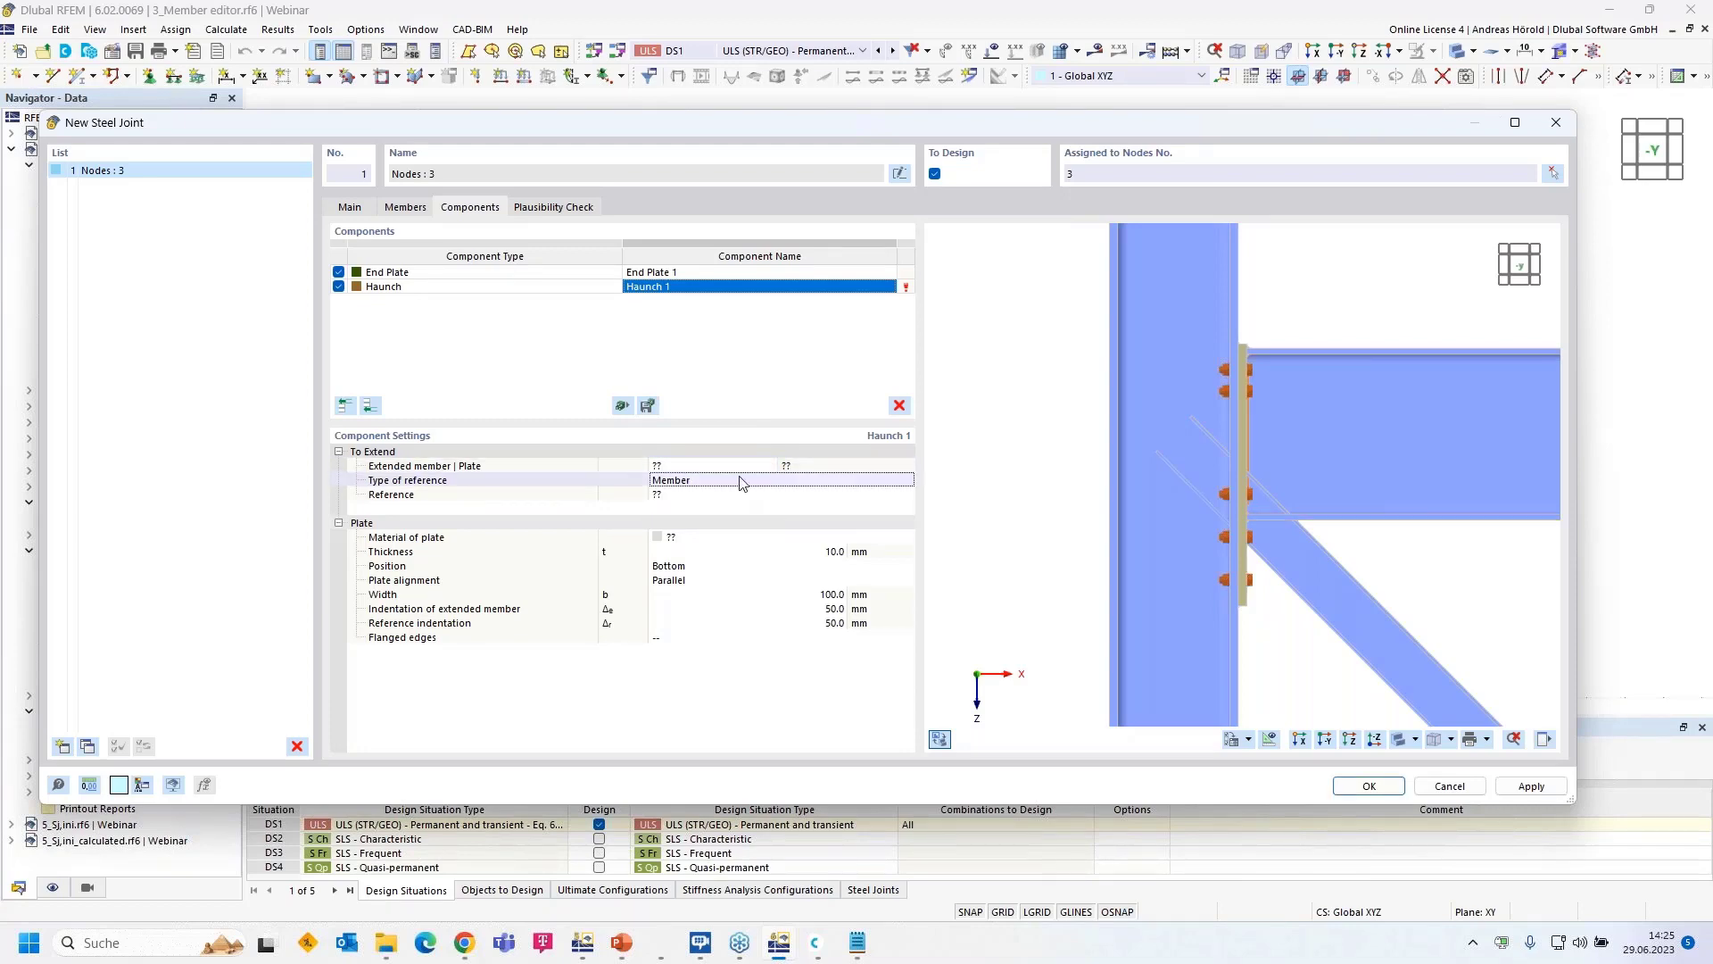
pyautogui.click(749, 466)
pyautogui.click(769, 465)
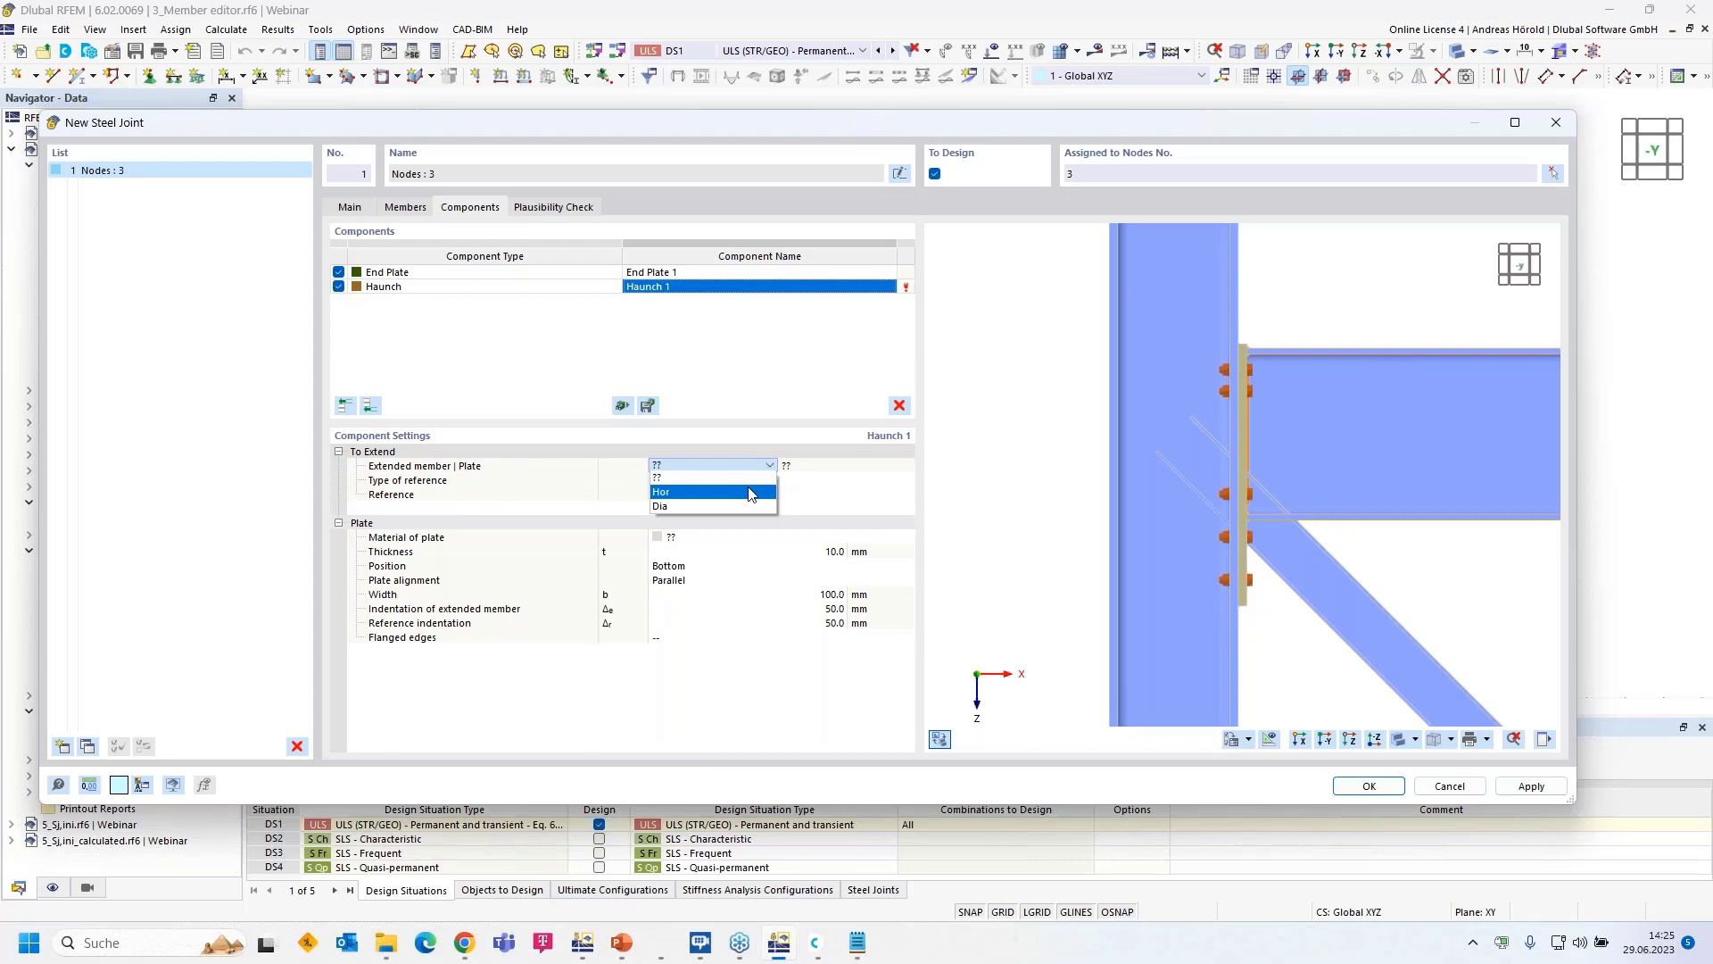
pyautogui.click(750, 493)
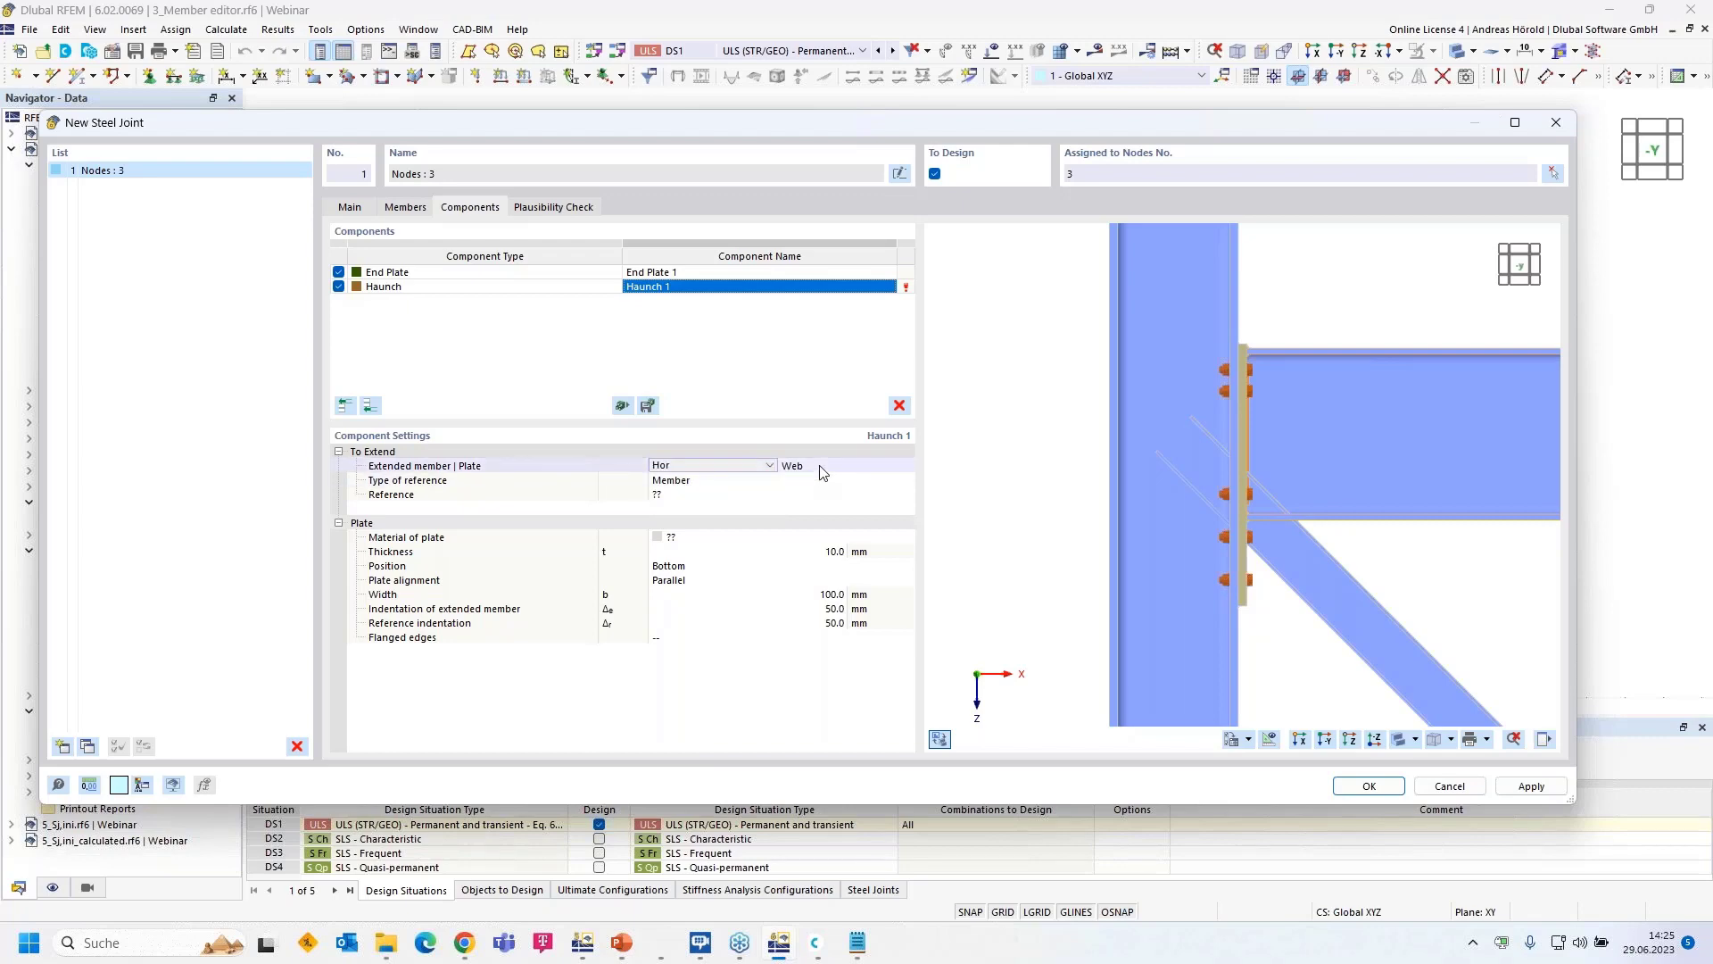
# - Set the haunch reference type to Plate, using the end plate
pyautogui.click(827, 468)
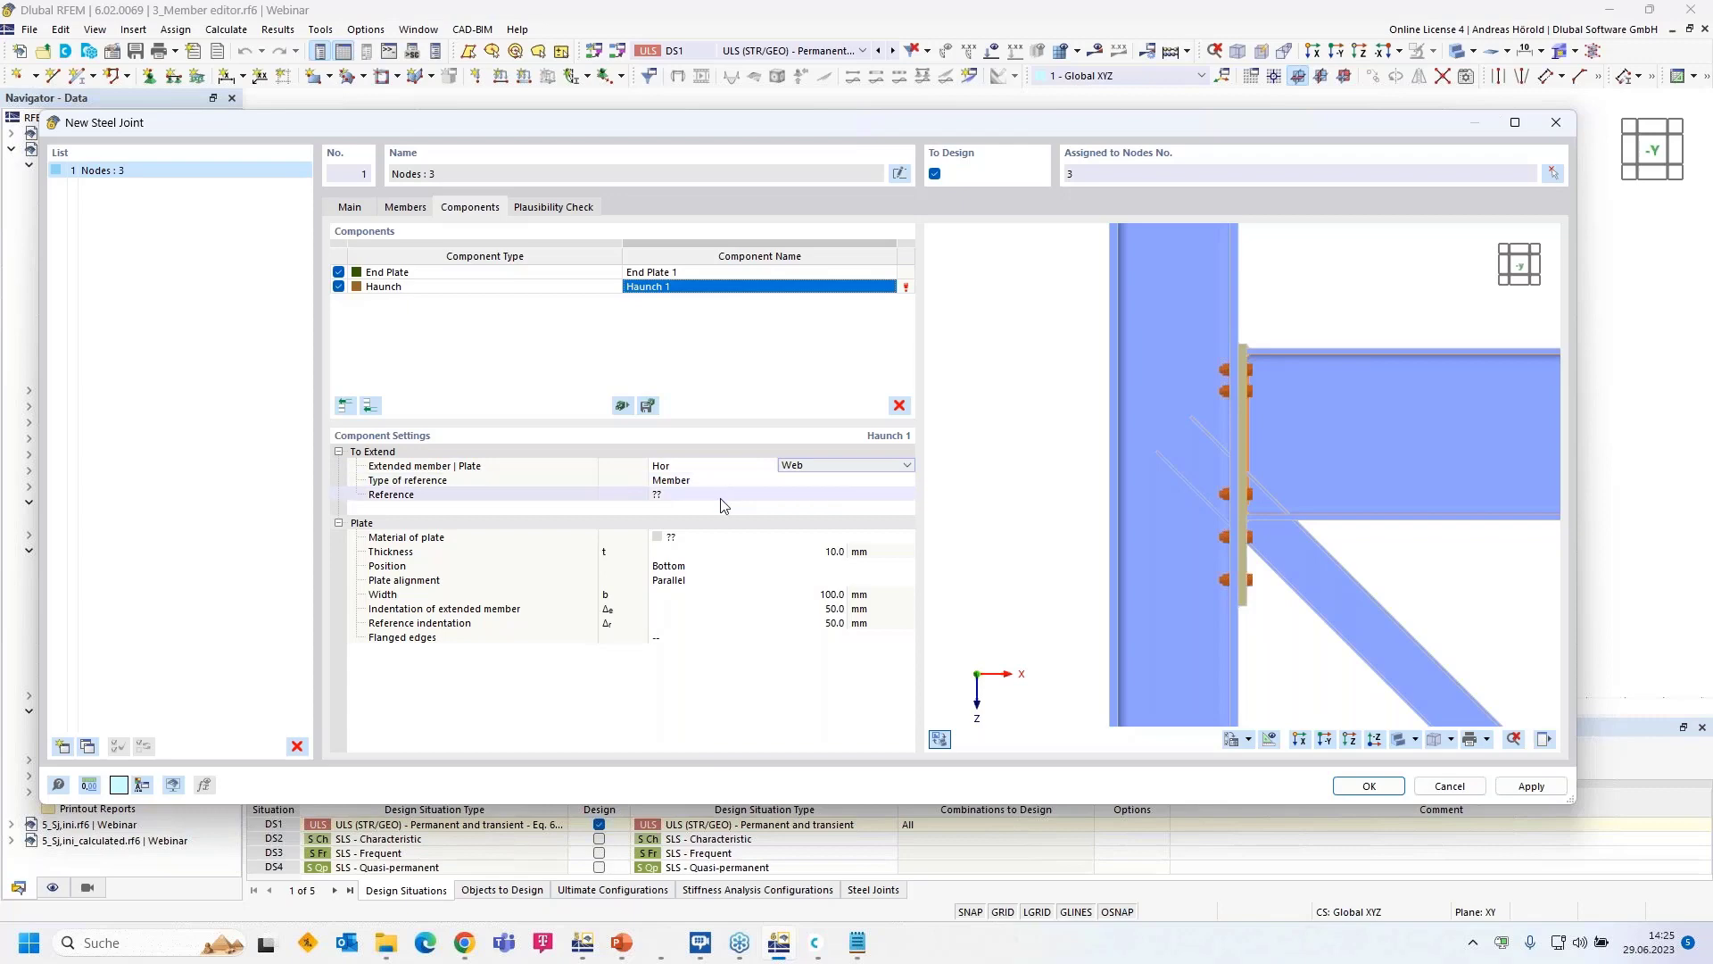
pyautogui.click(721, 482)
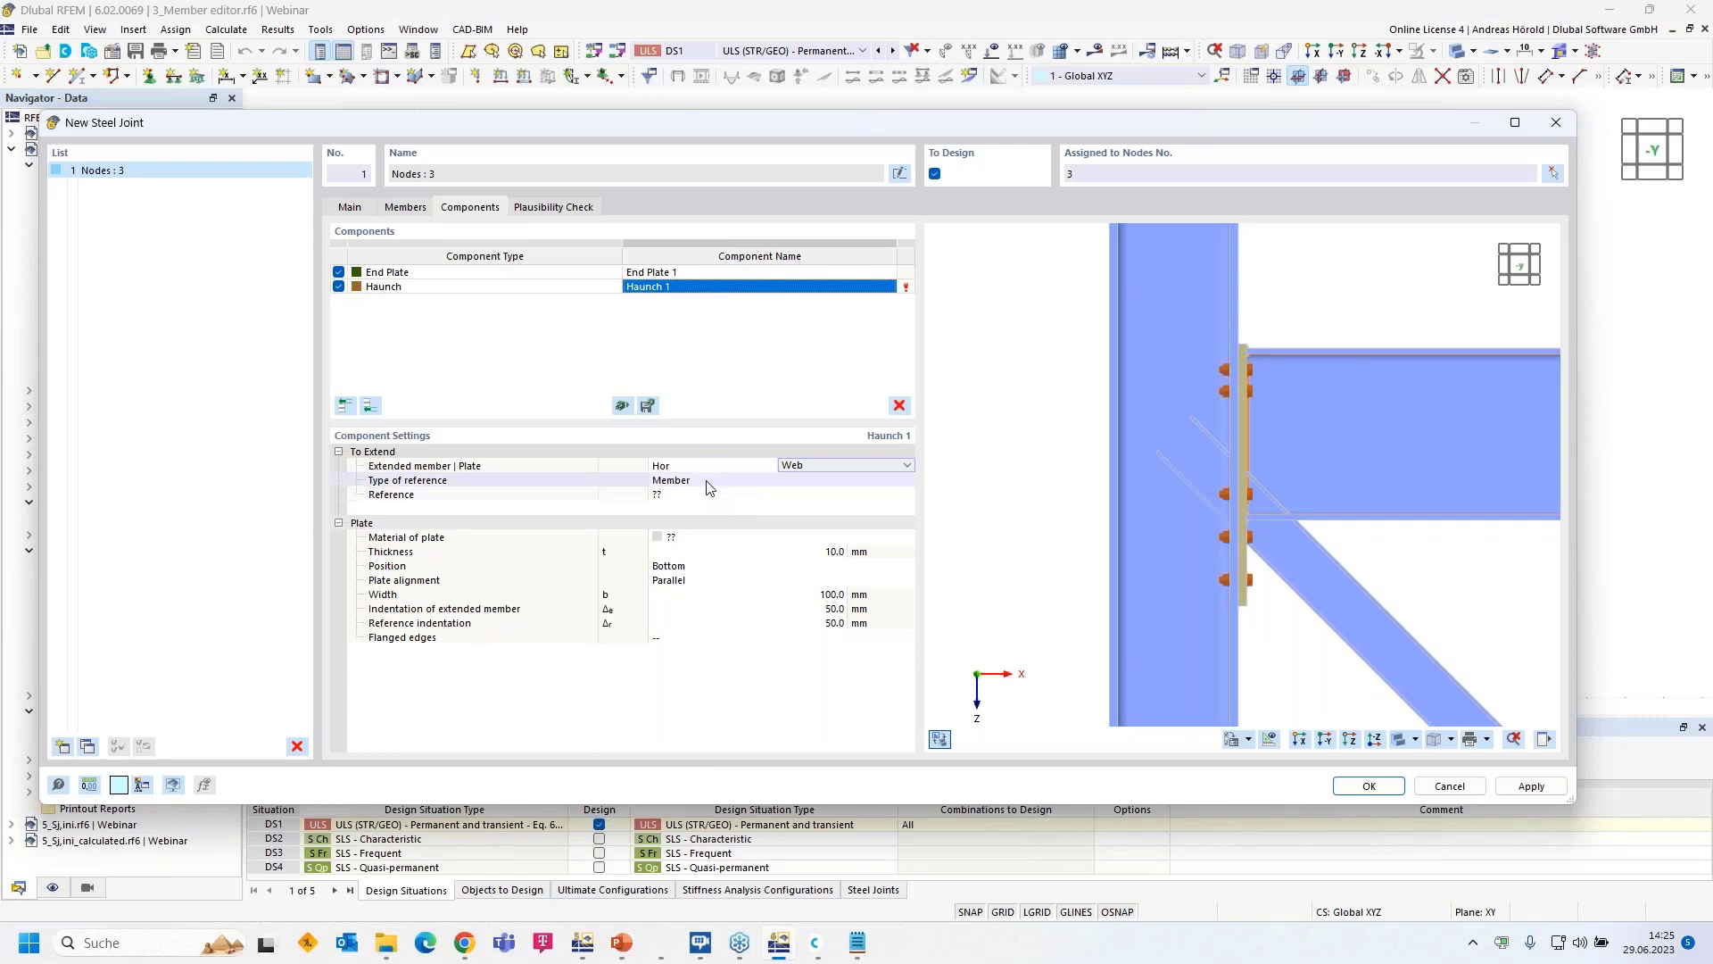
pyautogui.click(727, 482)
pyautogui.click(727, 492)
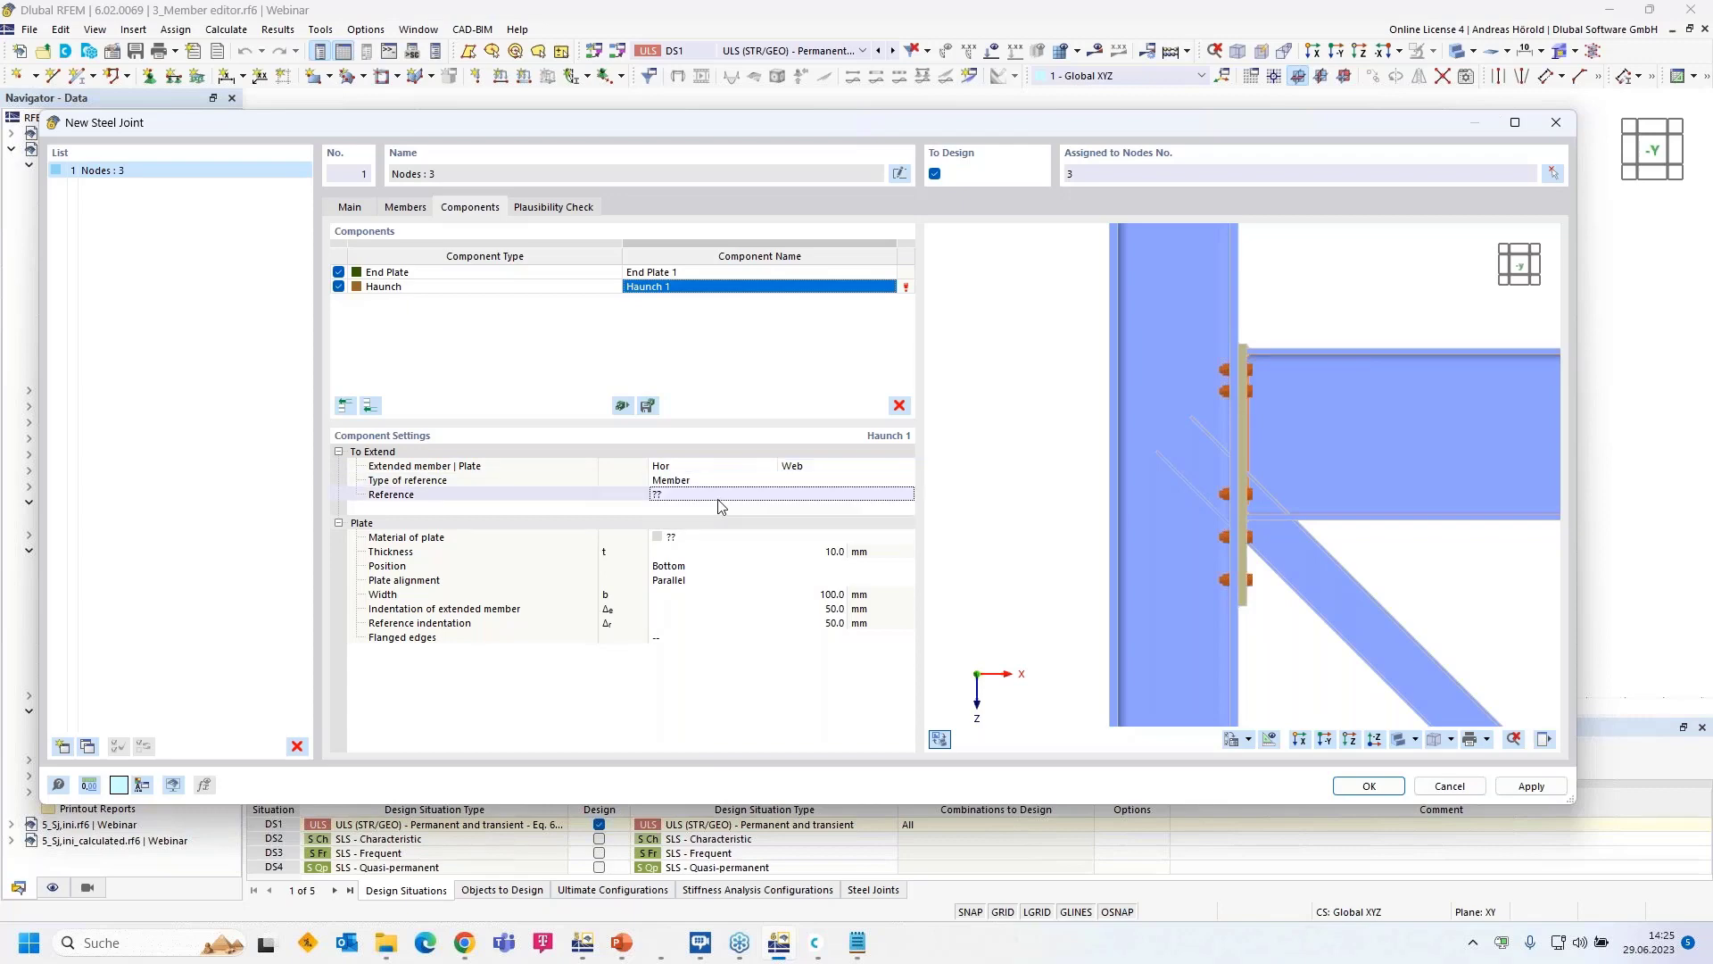
pyautogui.click(837, 482)
pyautogui.click(827, 504)
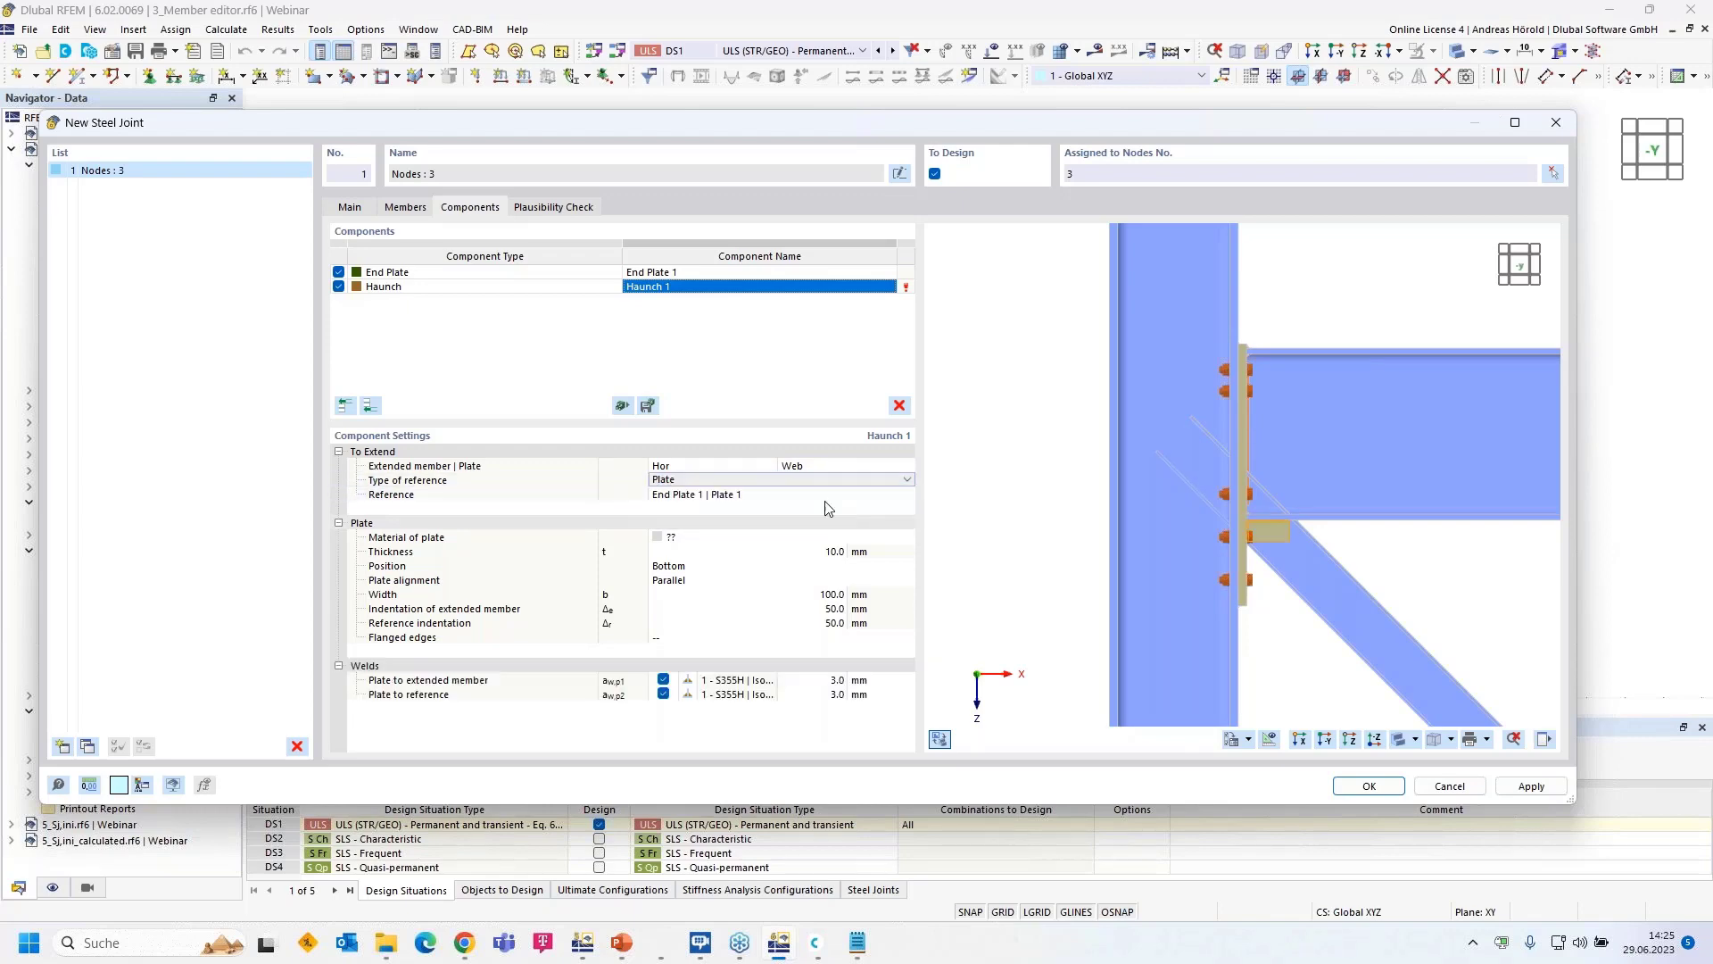
pyautogui.click(797, 500)
# - Give the haunch plate S355H material and open its plate alignment choices
pyautogui.click(741, 540)
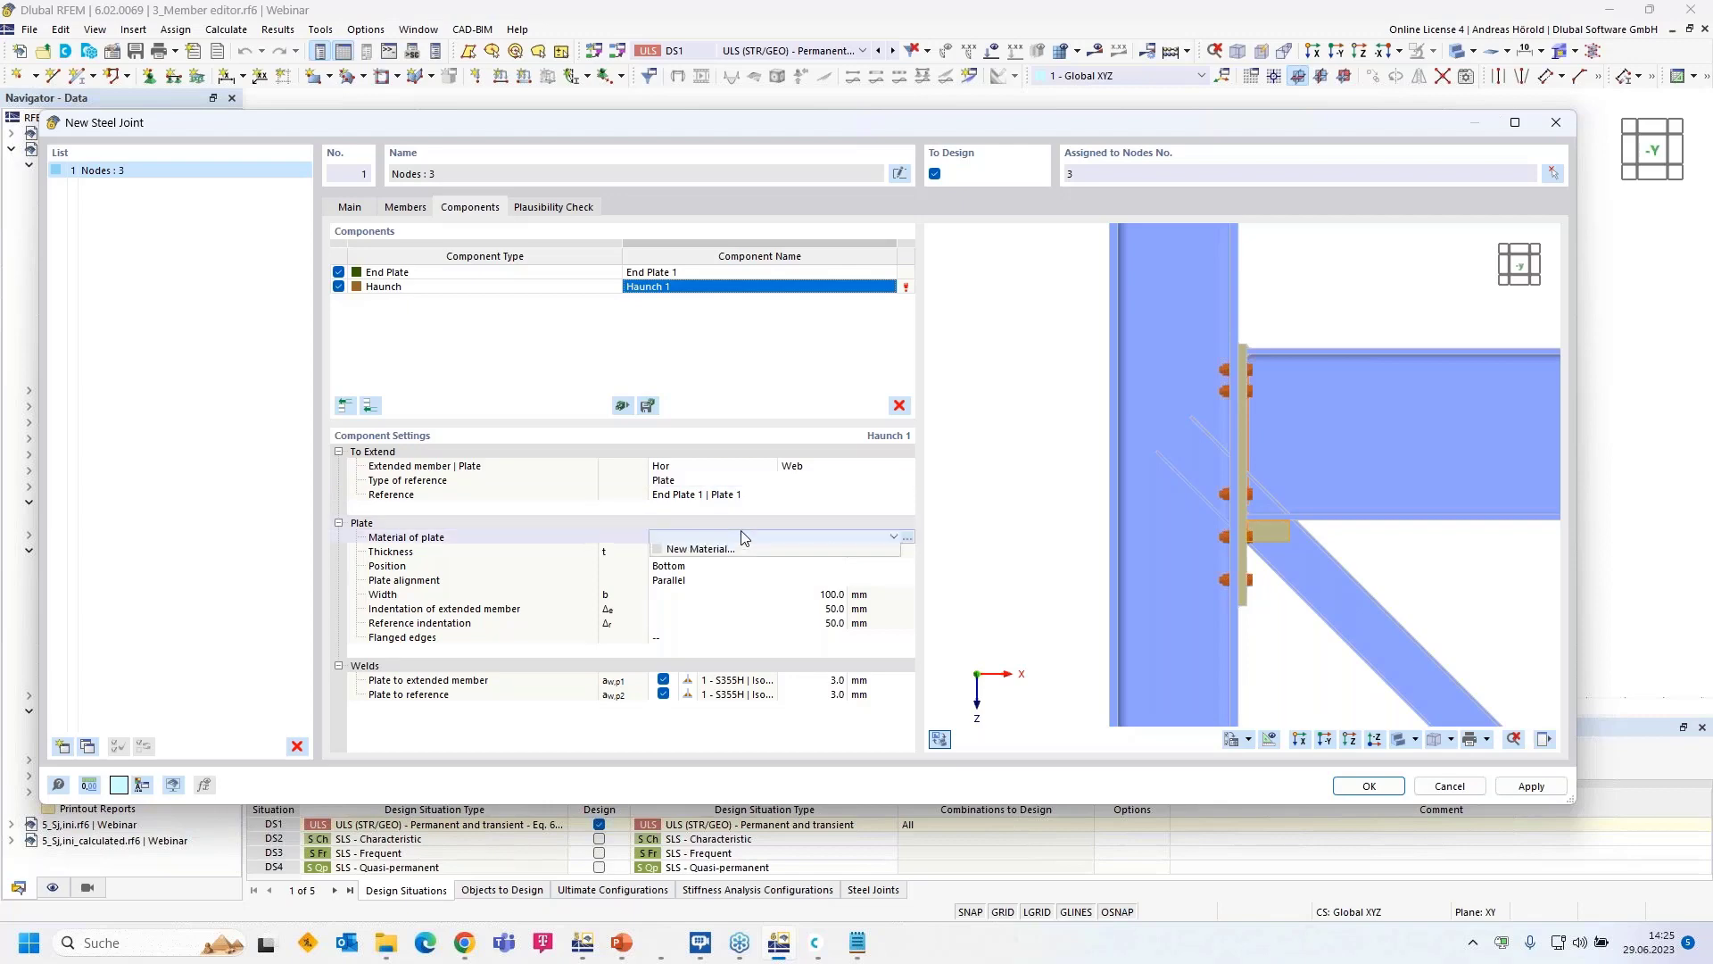
pyautogui.click(740, 541)
pyautogui.click(739, 548)
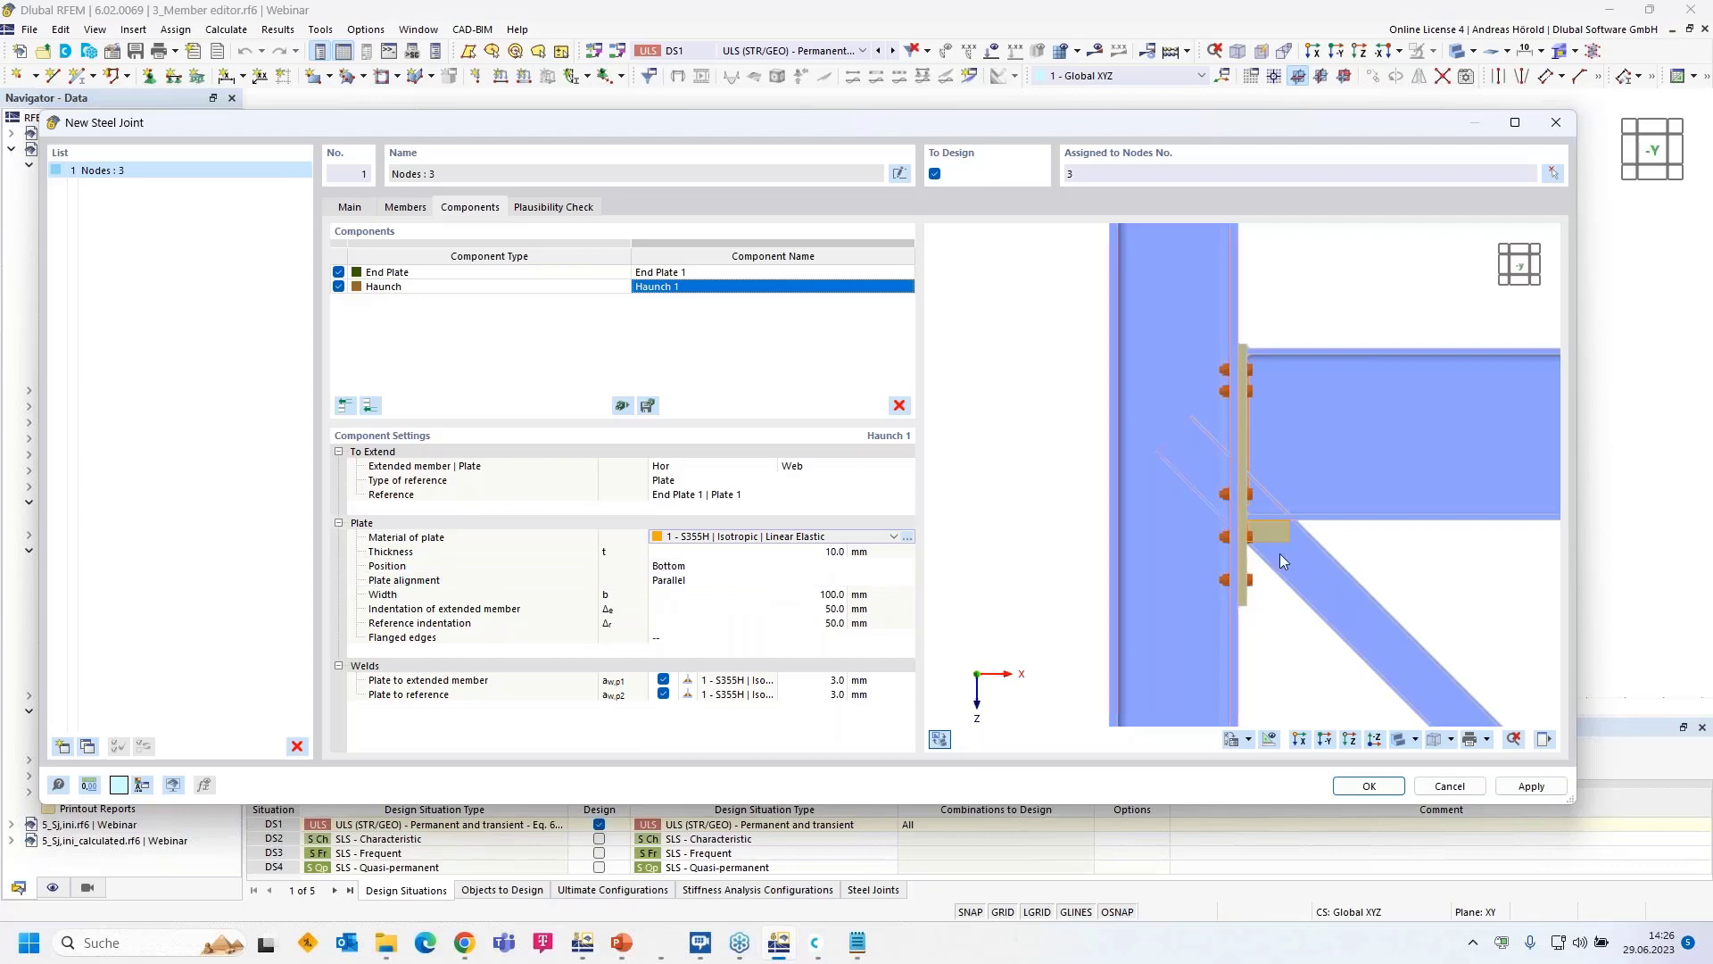
pyautogui.scroll(5, 1283, 550)
pyautogui.click(719, 580)
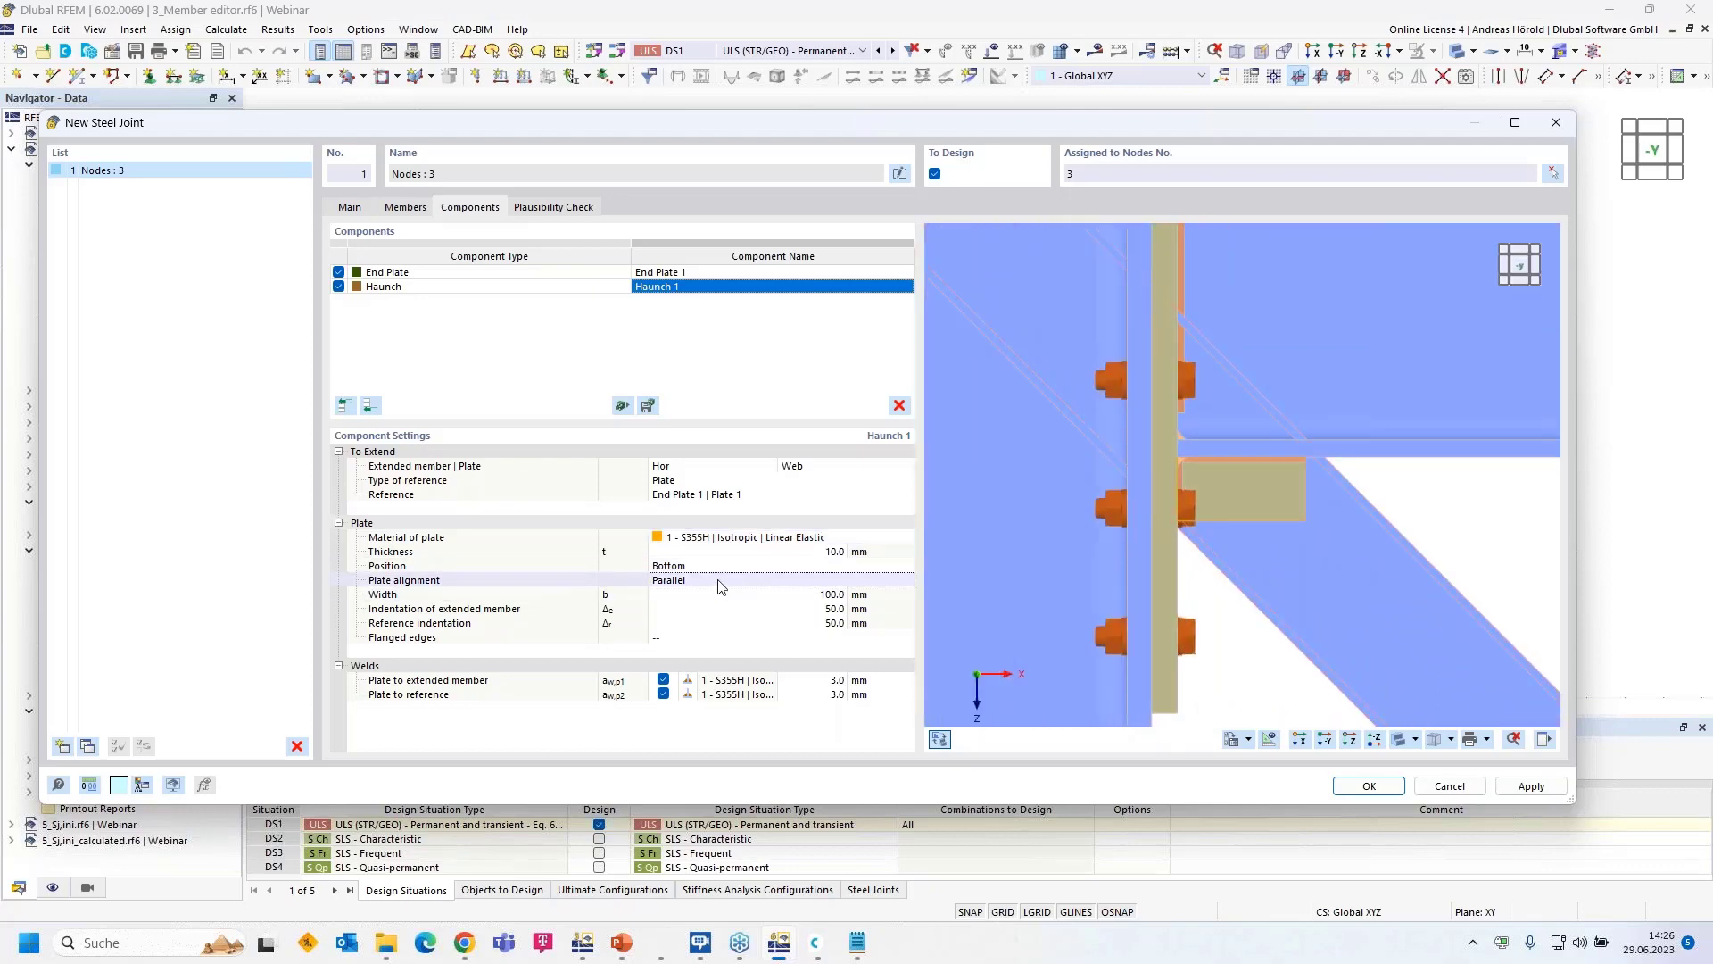
pyautogui.click(719, 580)
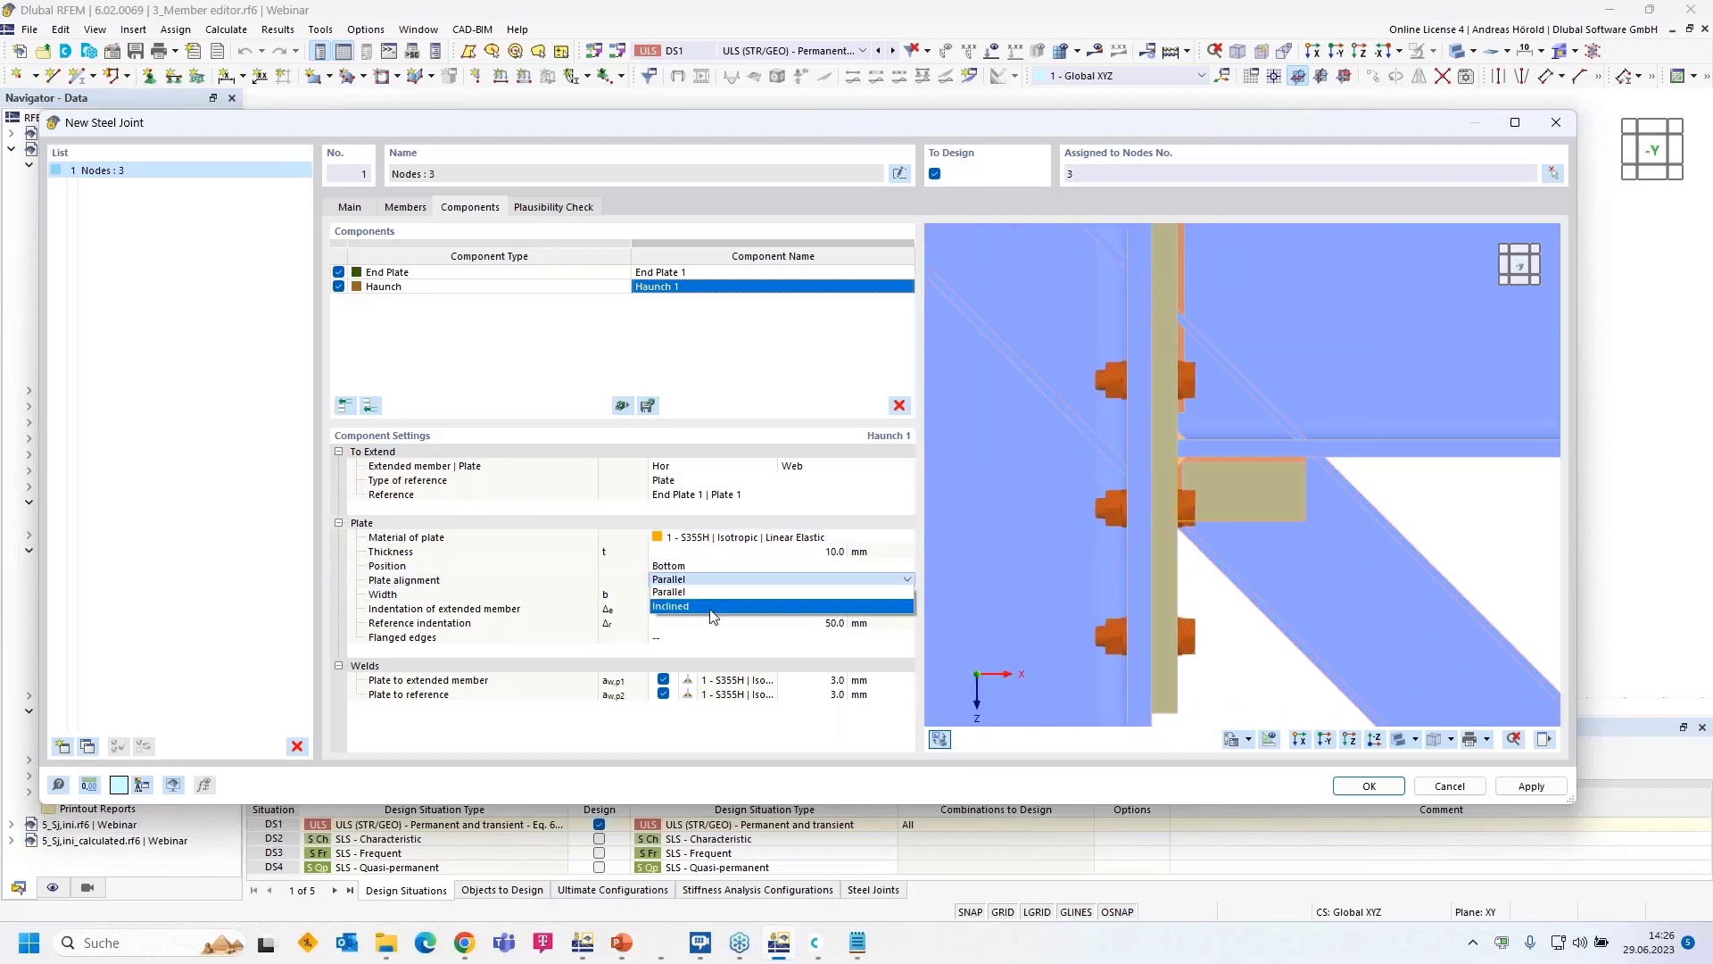
# - Make Haunch 1 an inclined plate, 225 × 200 mm, with 100 and 125 mm indentations
pyautogui.click(710, 606)
pyautogui.click(719, 580)
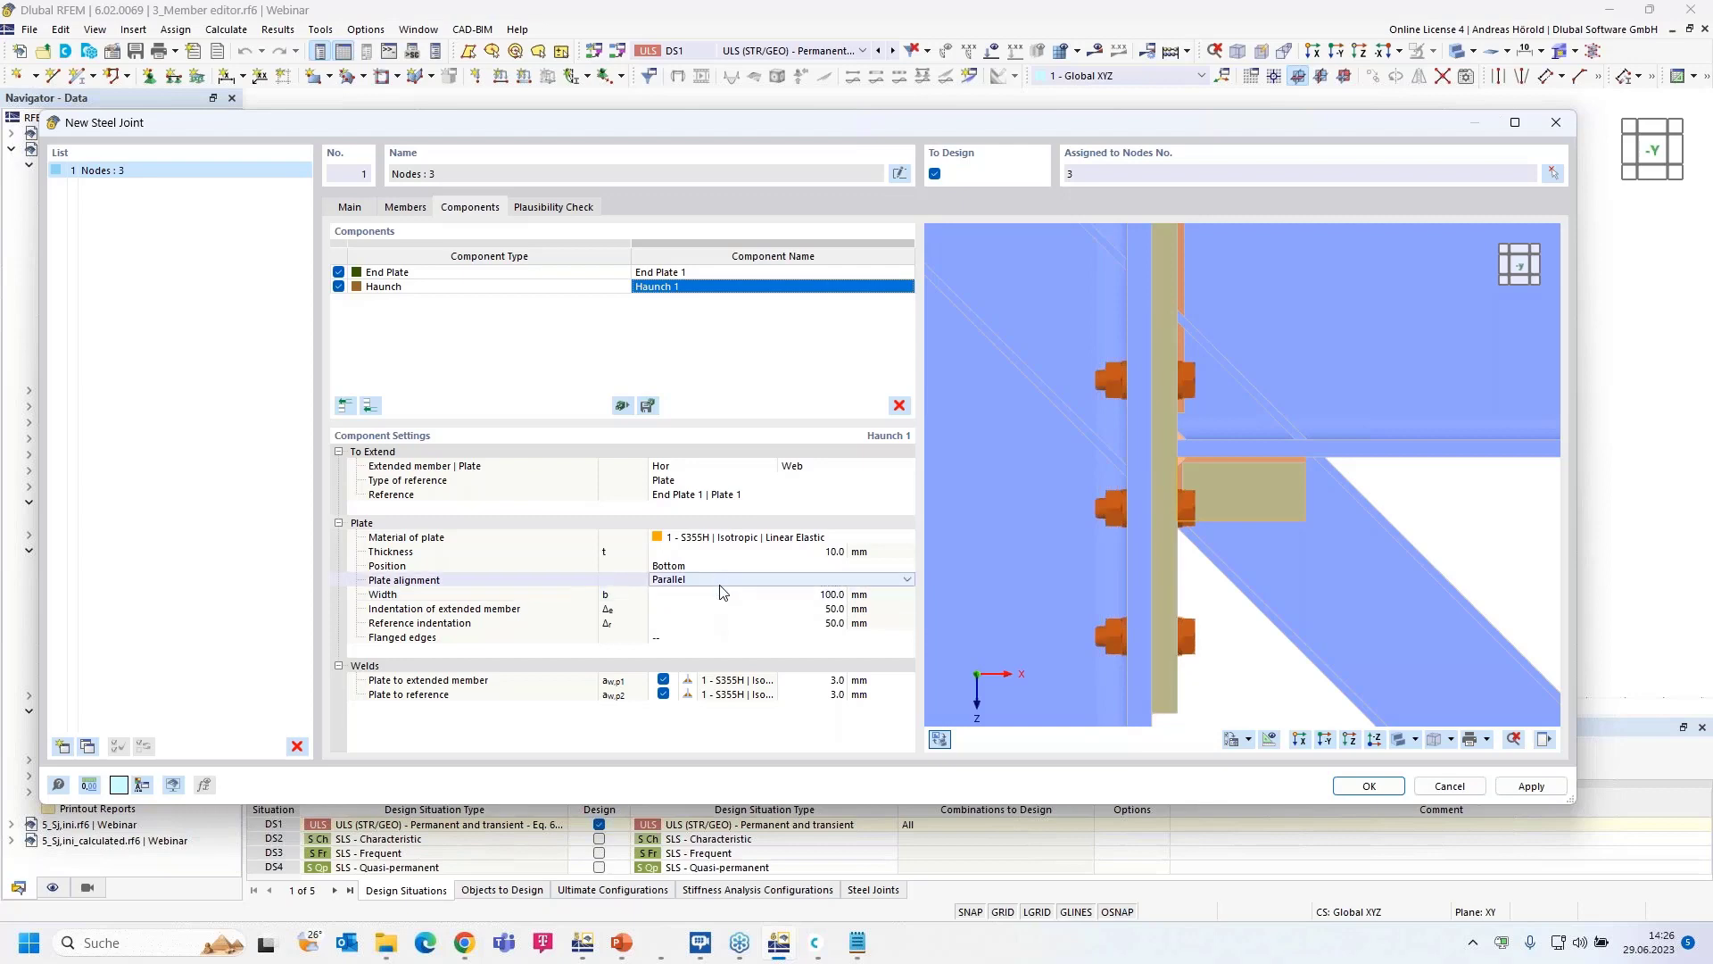
pyautogui.click(723, 581)
pyautogui.click(717, 607)
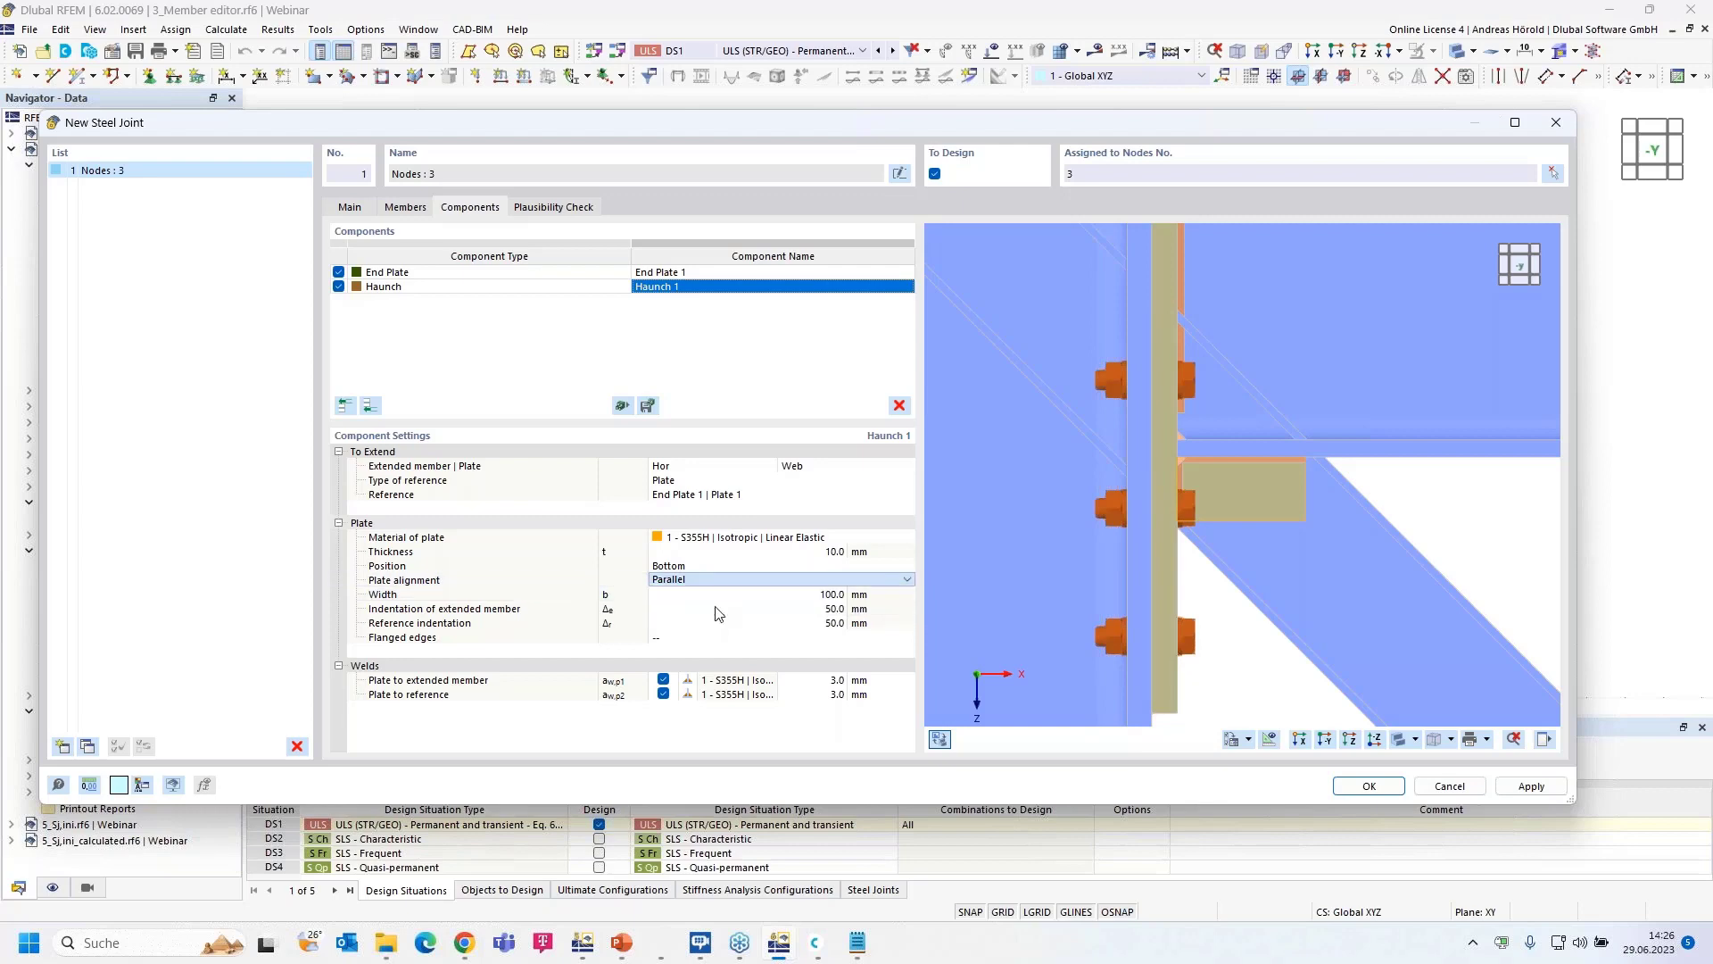
pyautogui.click(833, 598)
pyautogui.write('225')
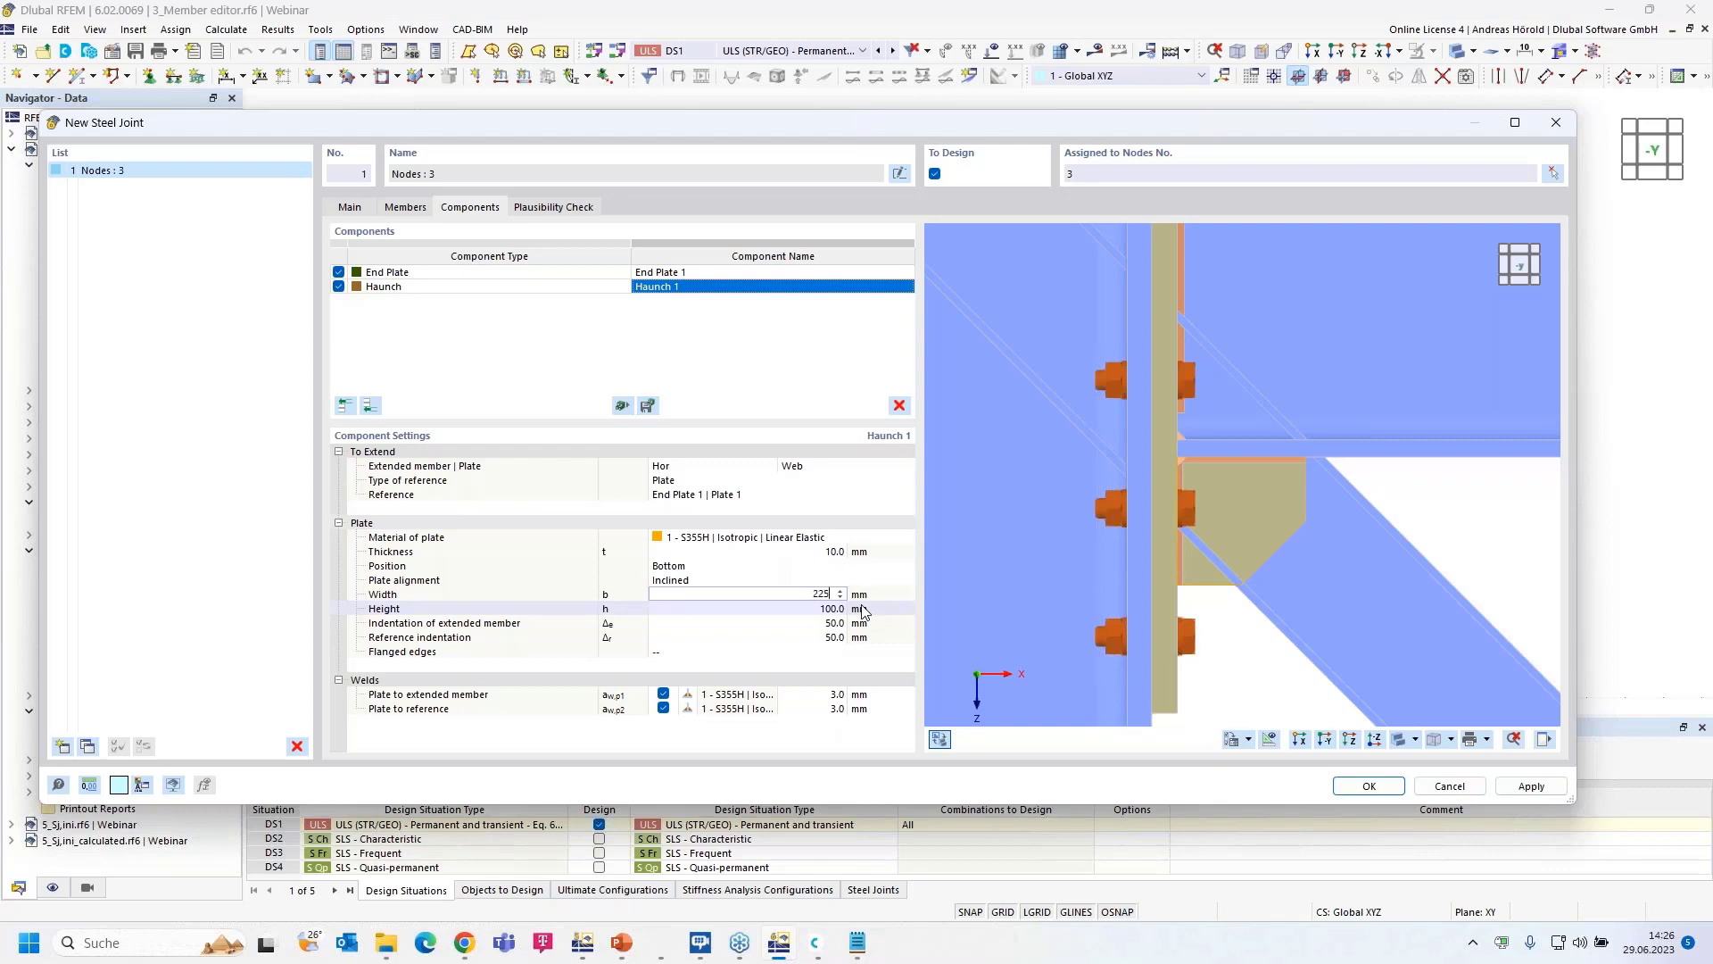
pyautogui.press('Tab')
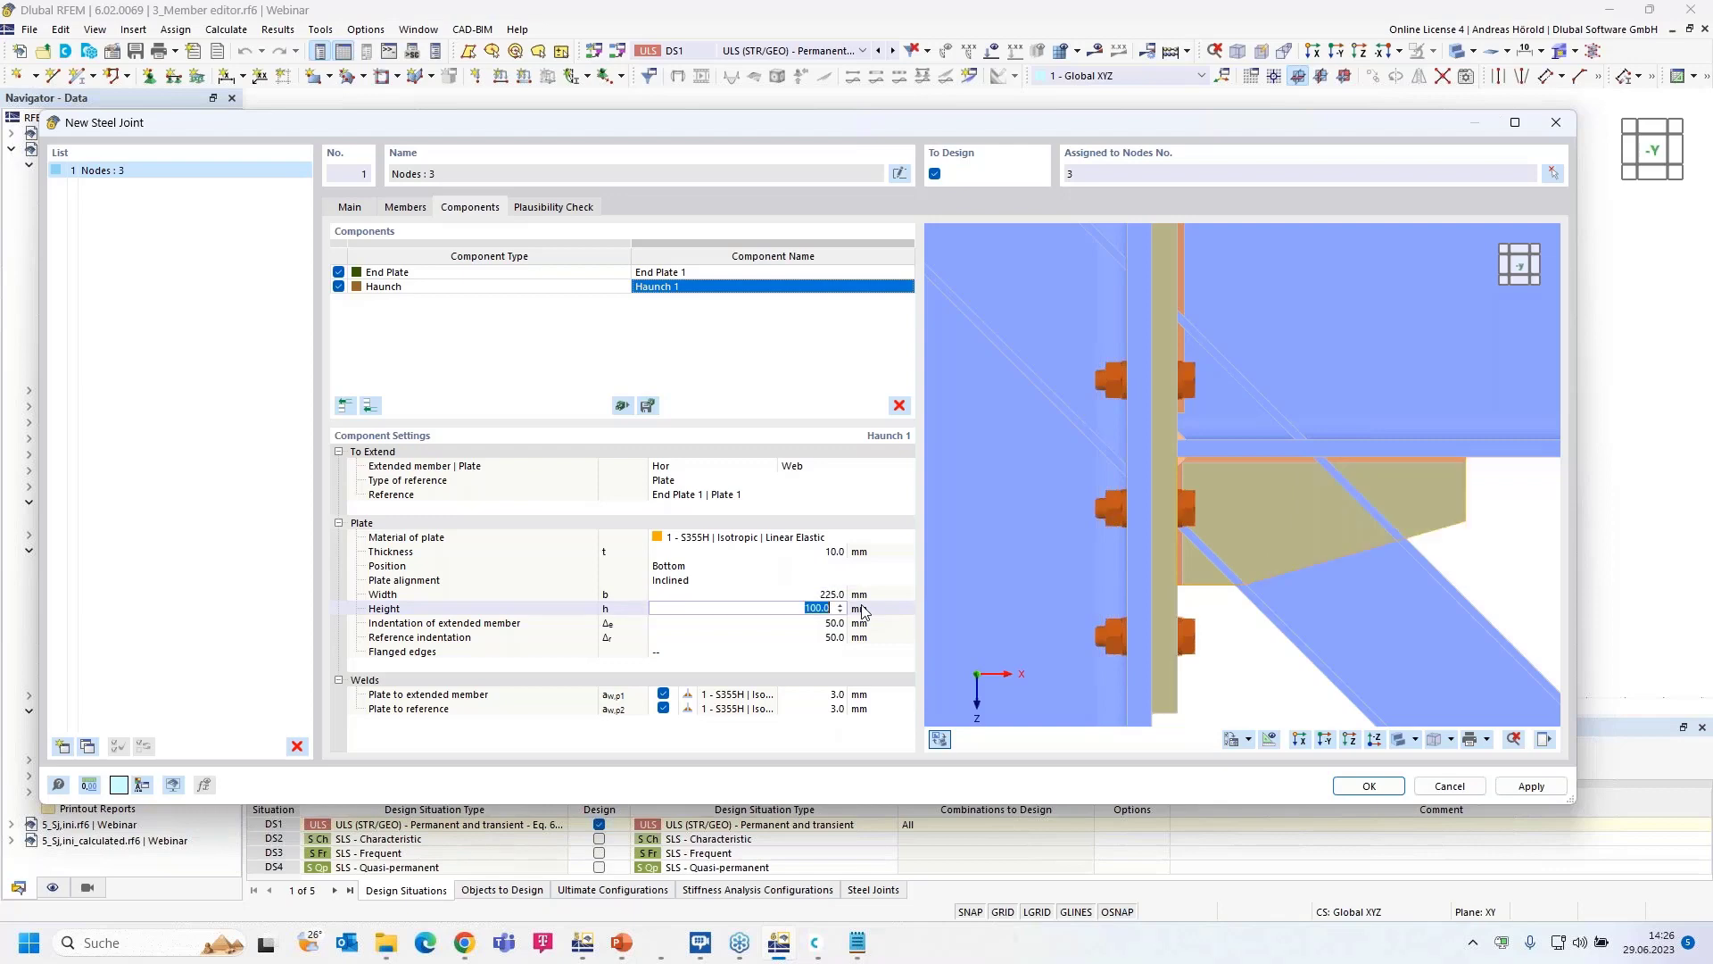
pyautogui.write('200')
pyautogui.press('Tab')
pyautogui.write('100')
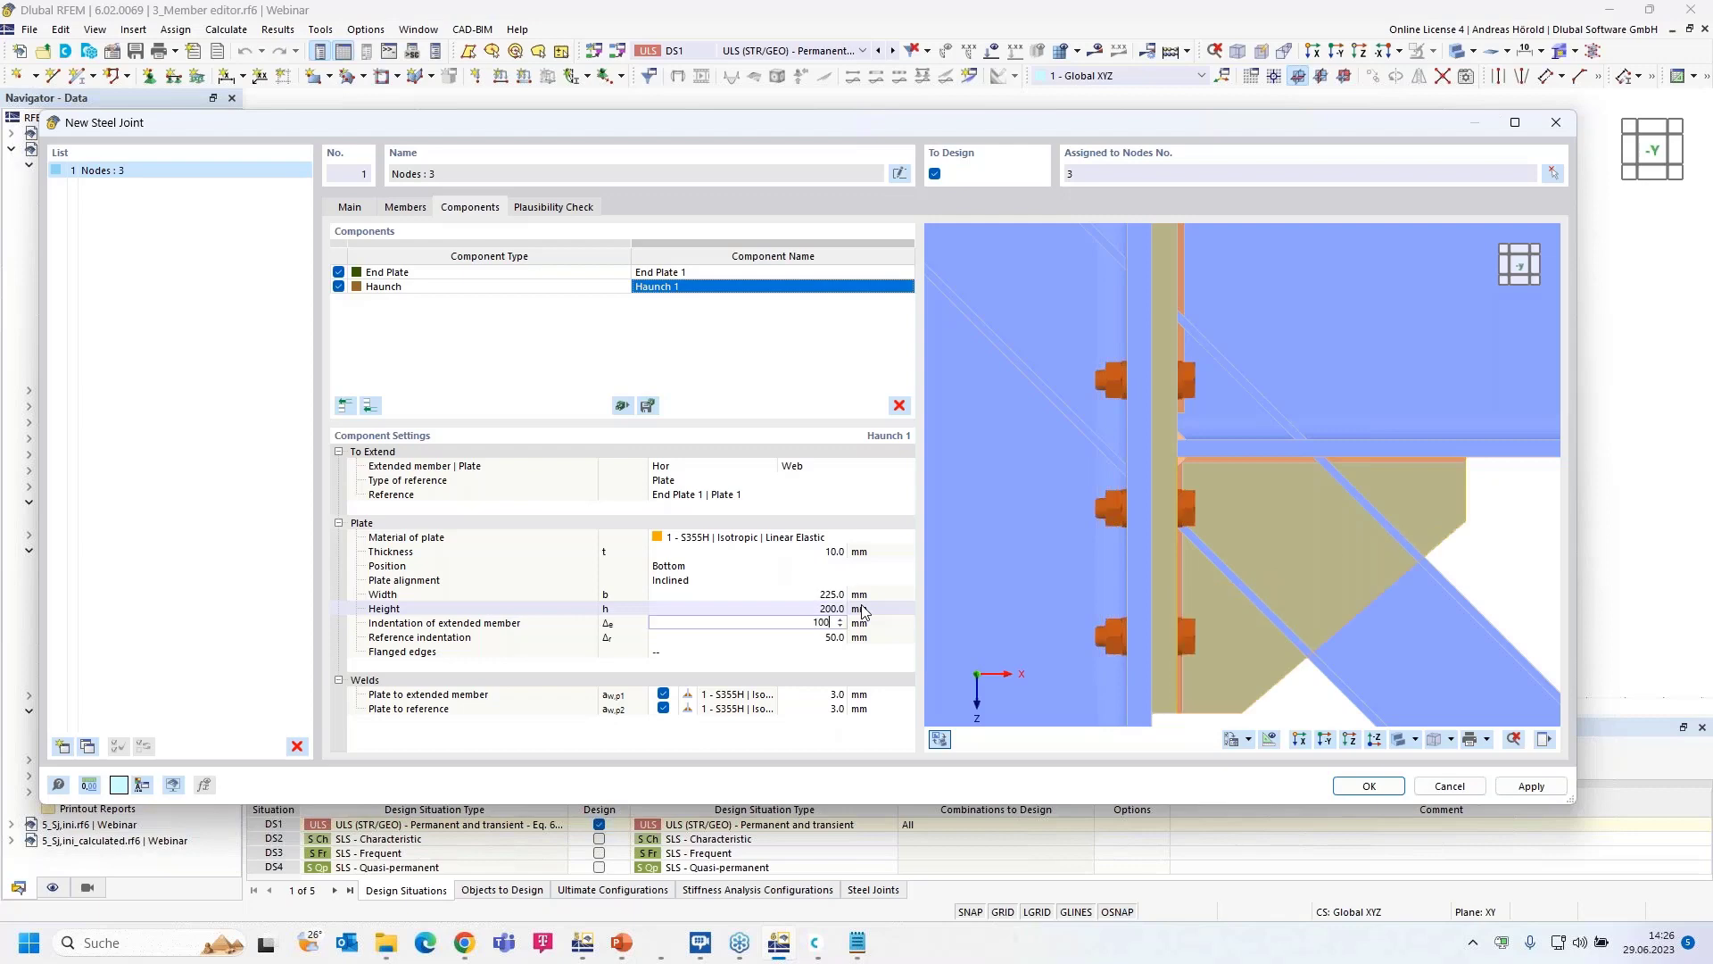
pyautogui.press('Tab')
pyautogui.write('125')
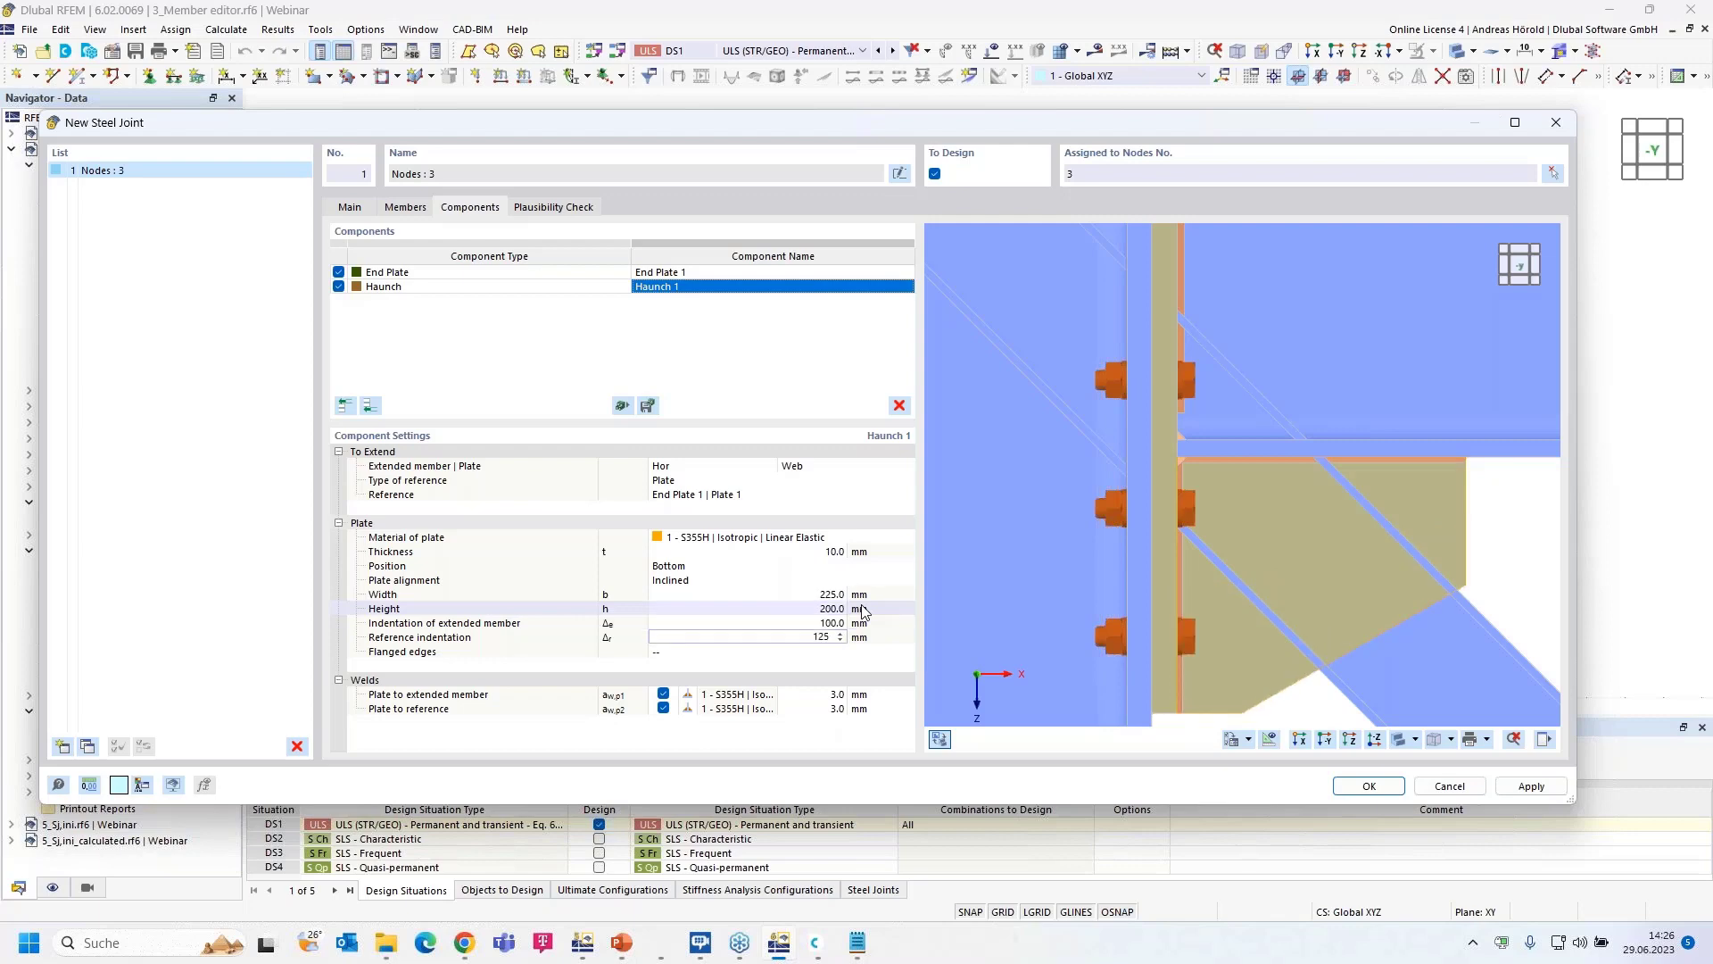
pyautogui.press('Tab')
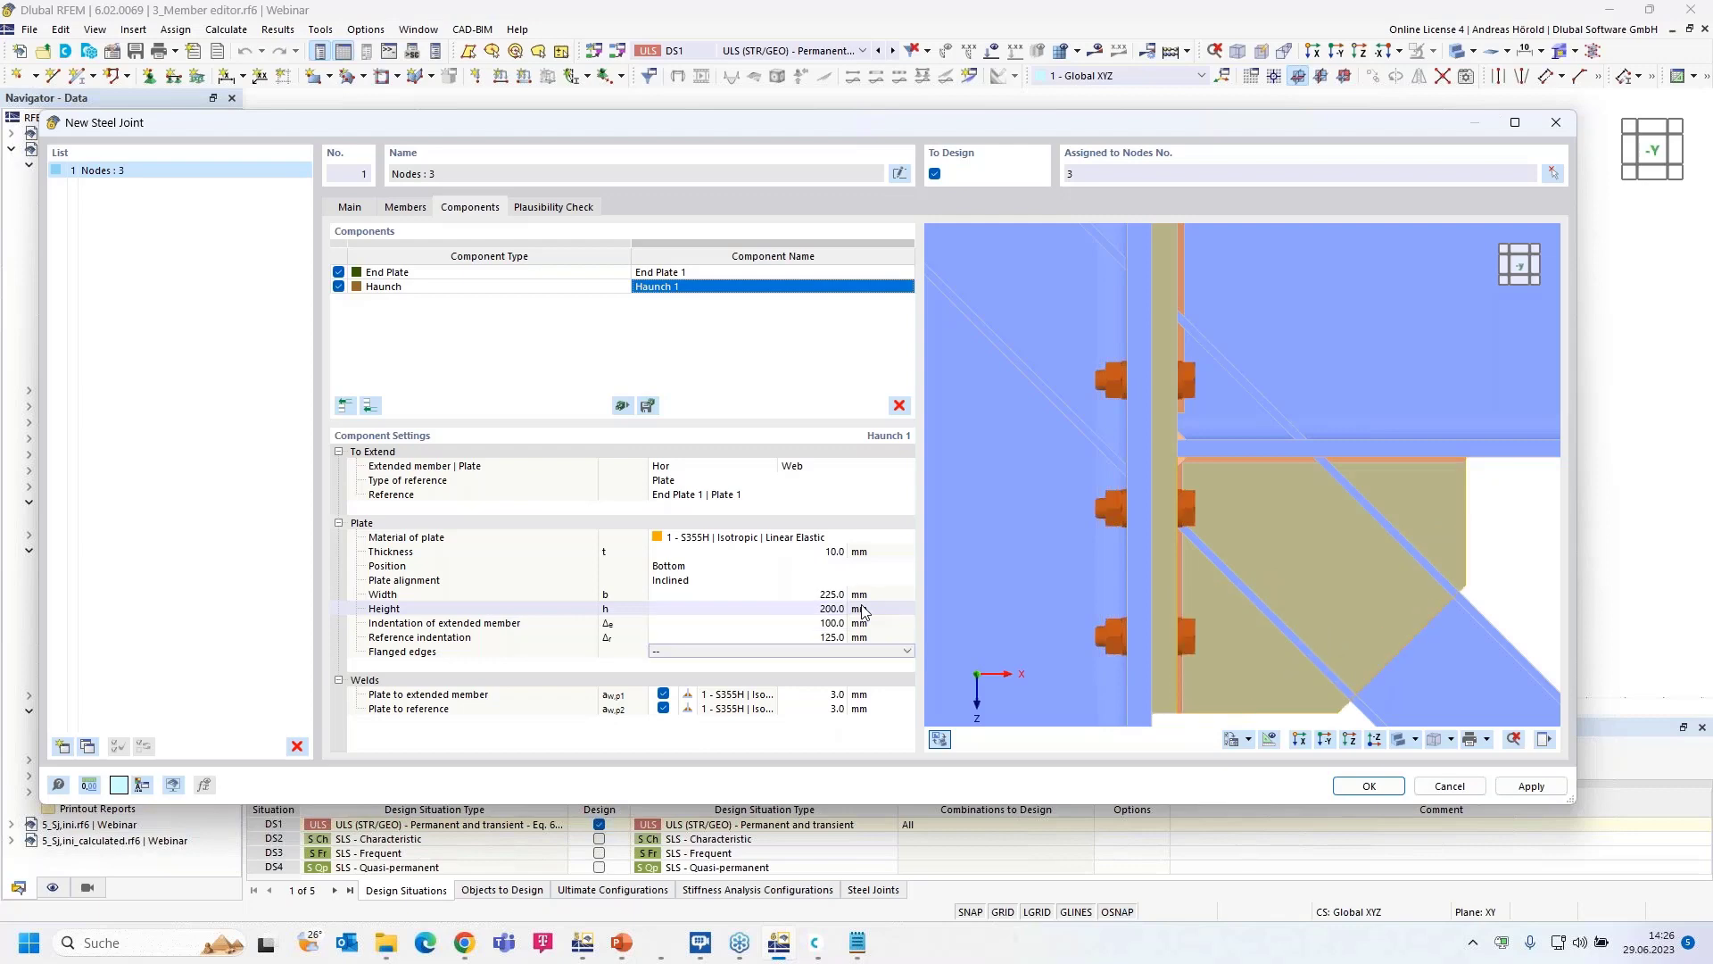
# - Set both haunch plate weld sizes, to member and to reference, to 4 mm
pyautogui.scroll(-5, 1479, 523)
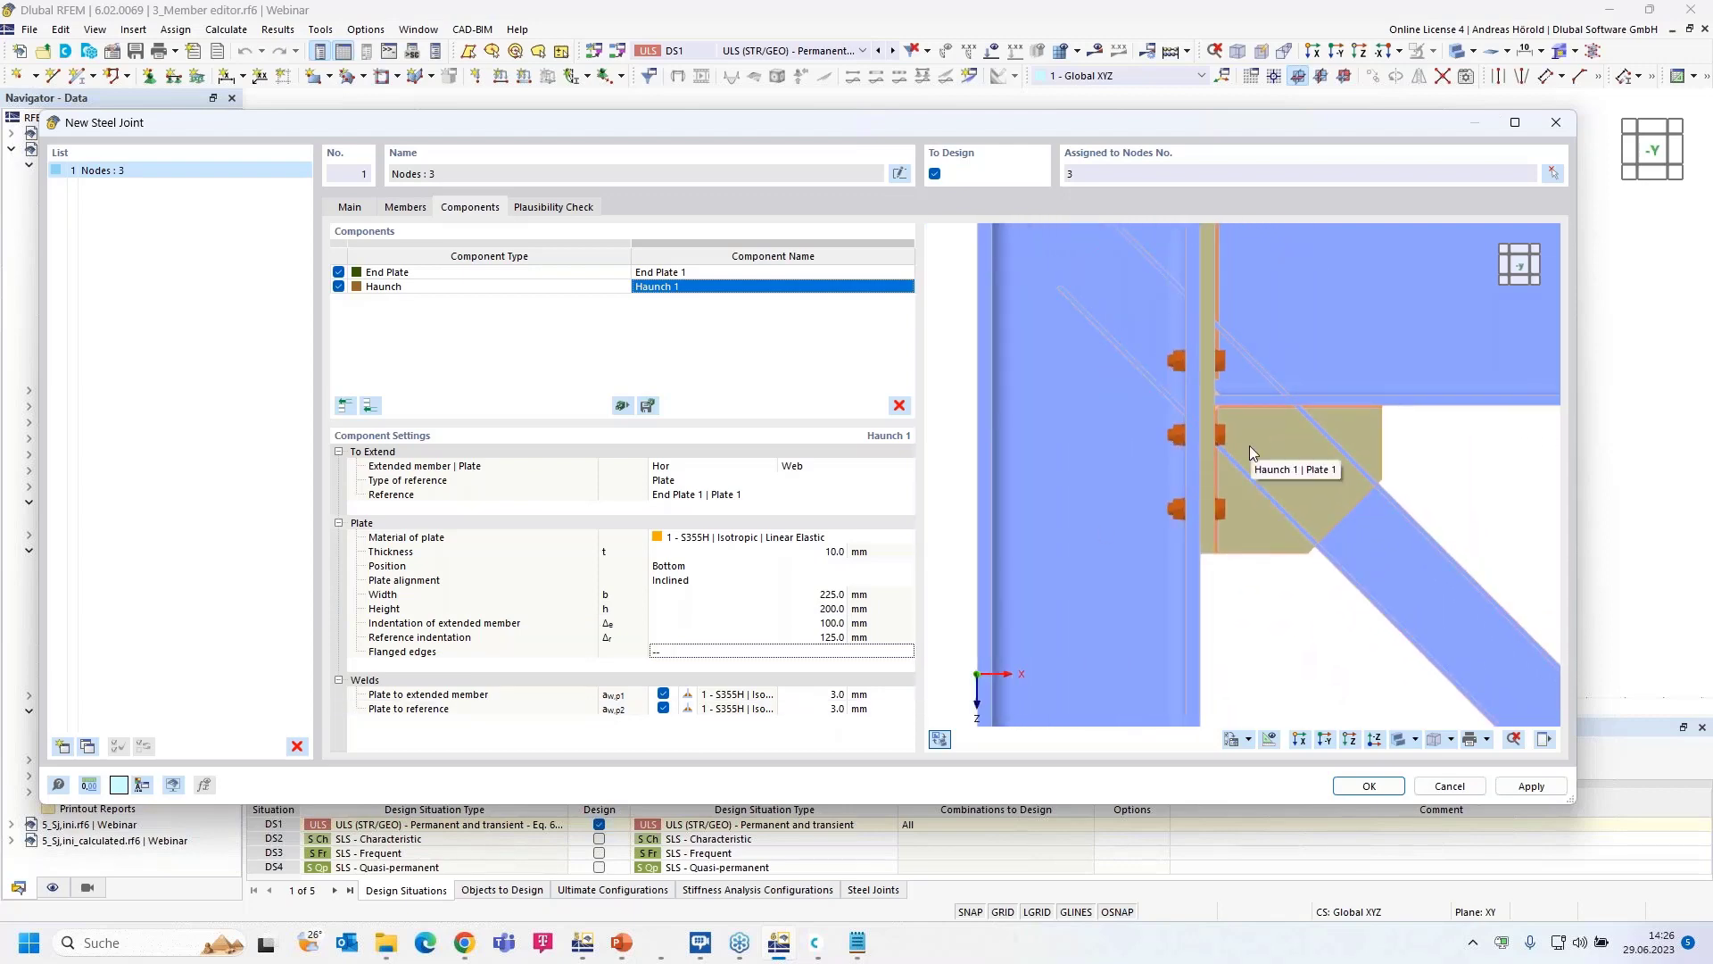
pyautogui.click(830, 695)
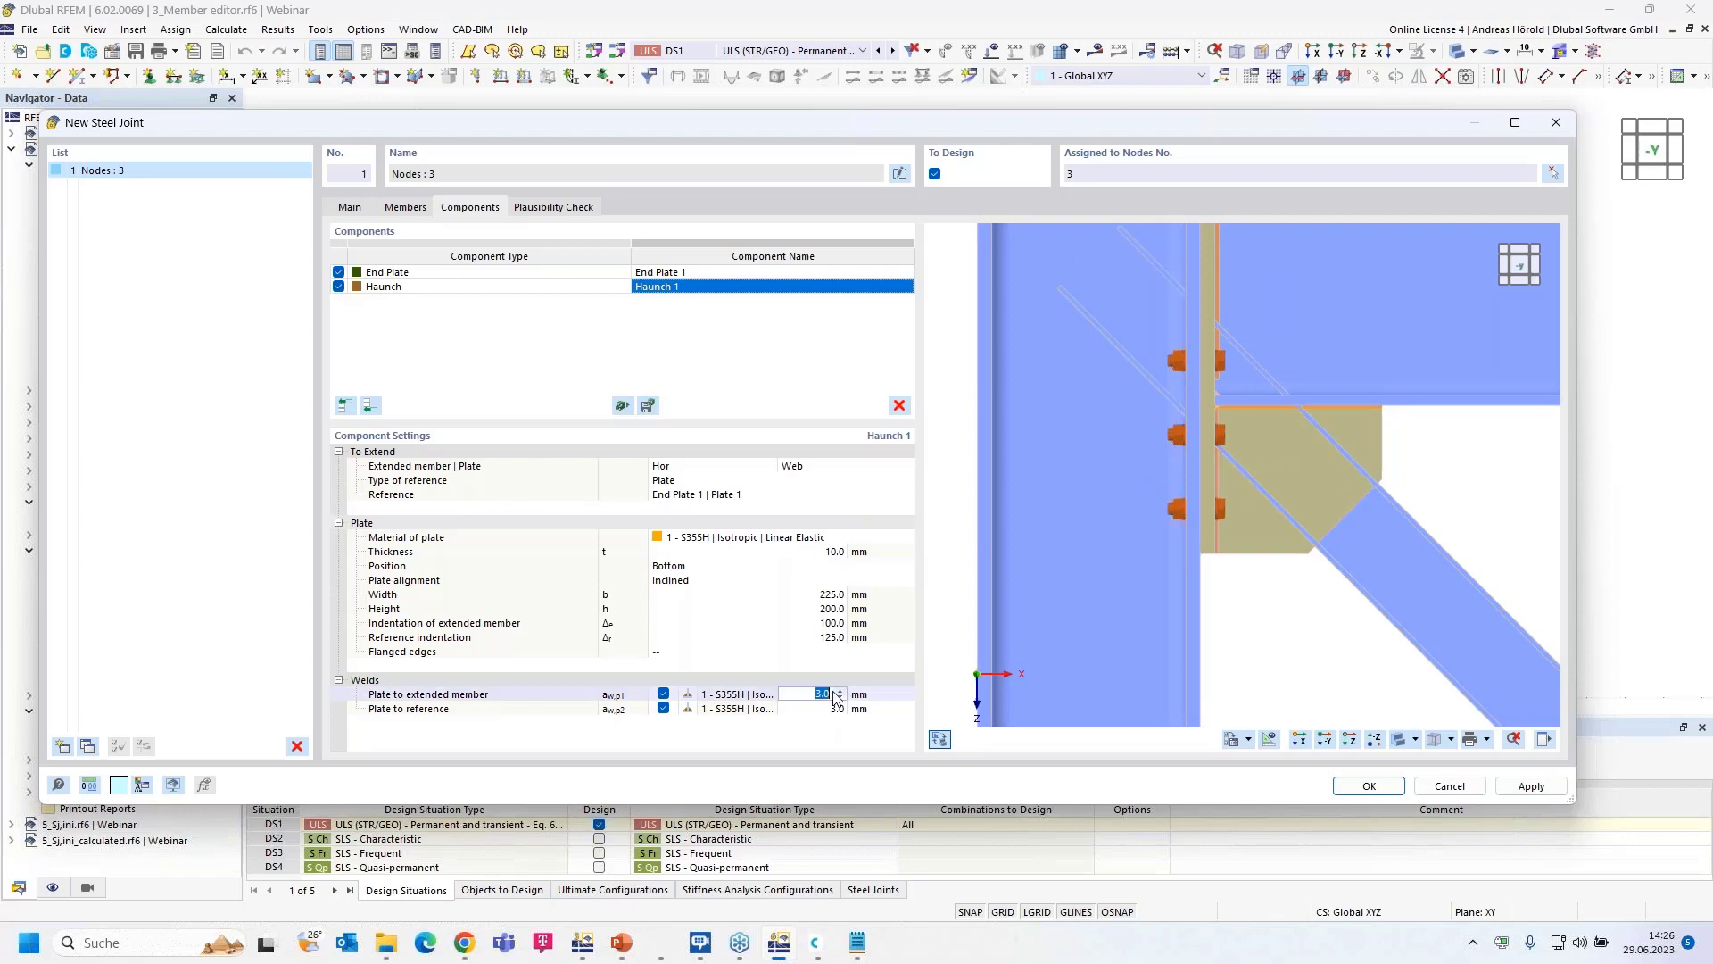
pyautogui.write('4')
pyautogui.click(832, 708)
pyautogui.write('4')
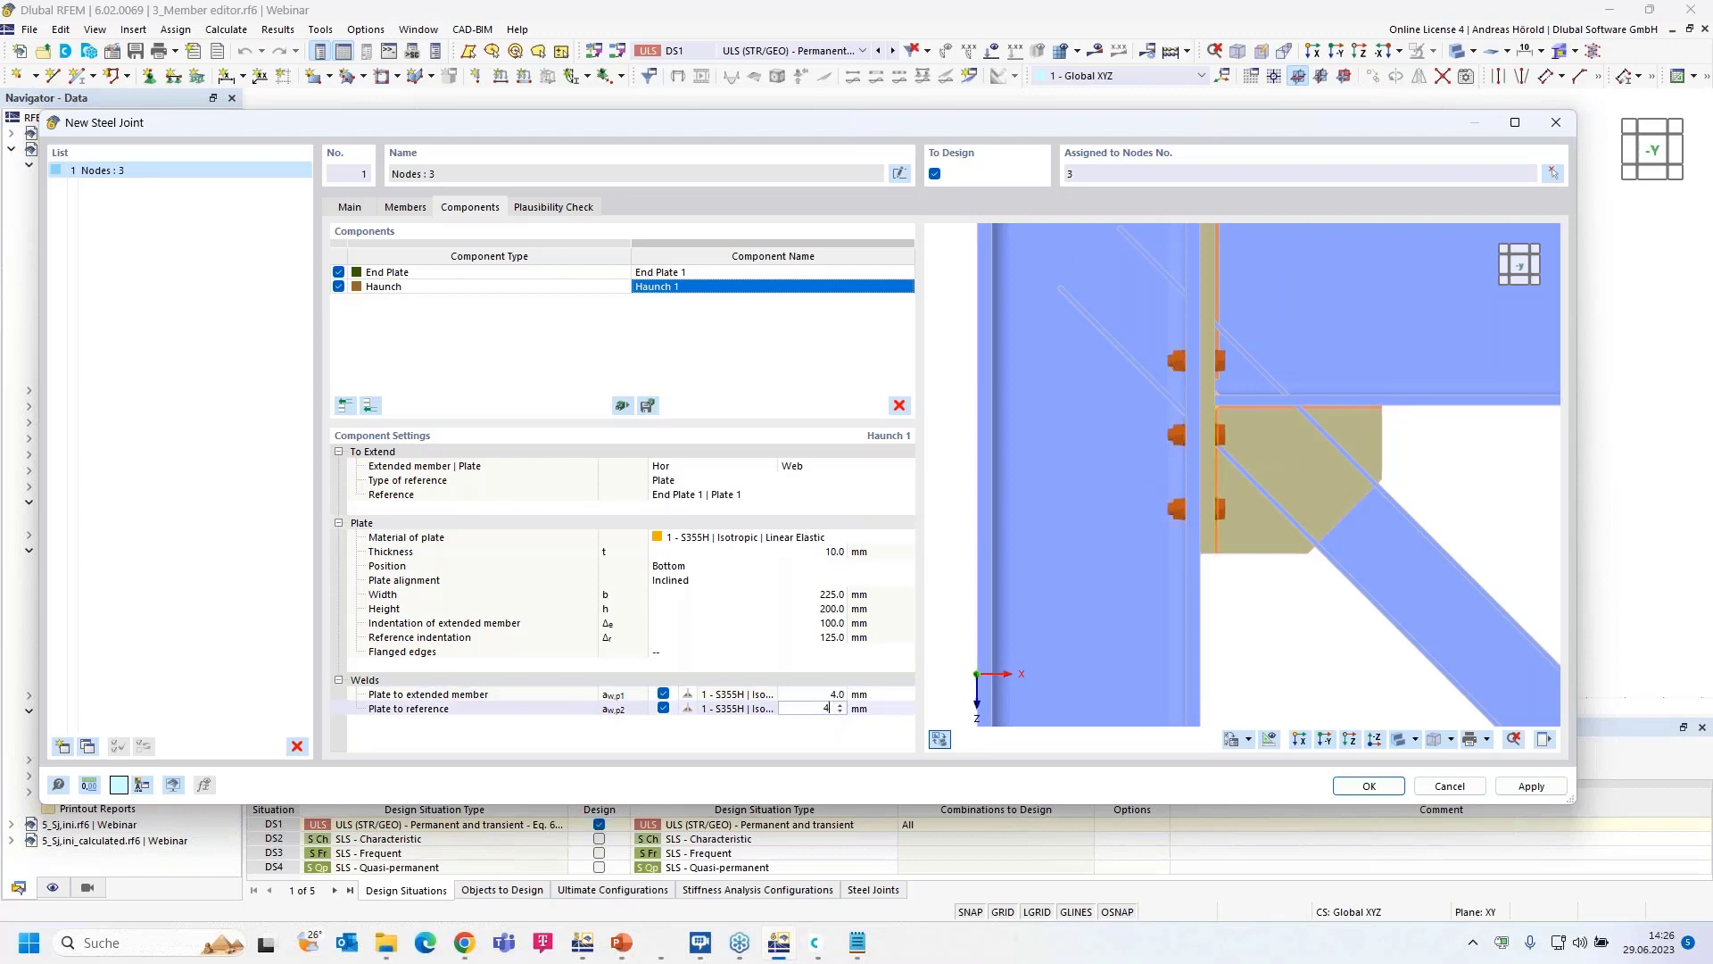
pyautogui.press('Return')
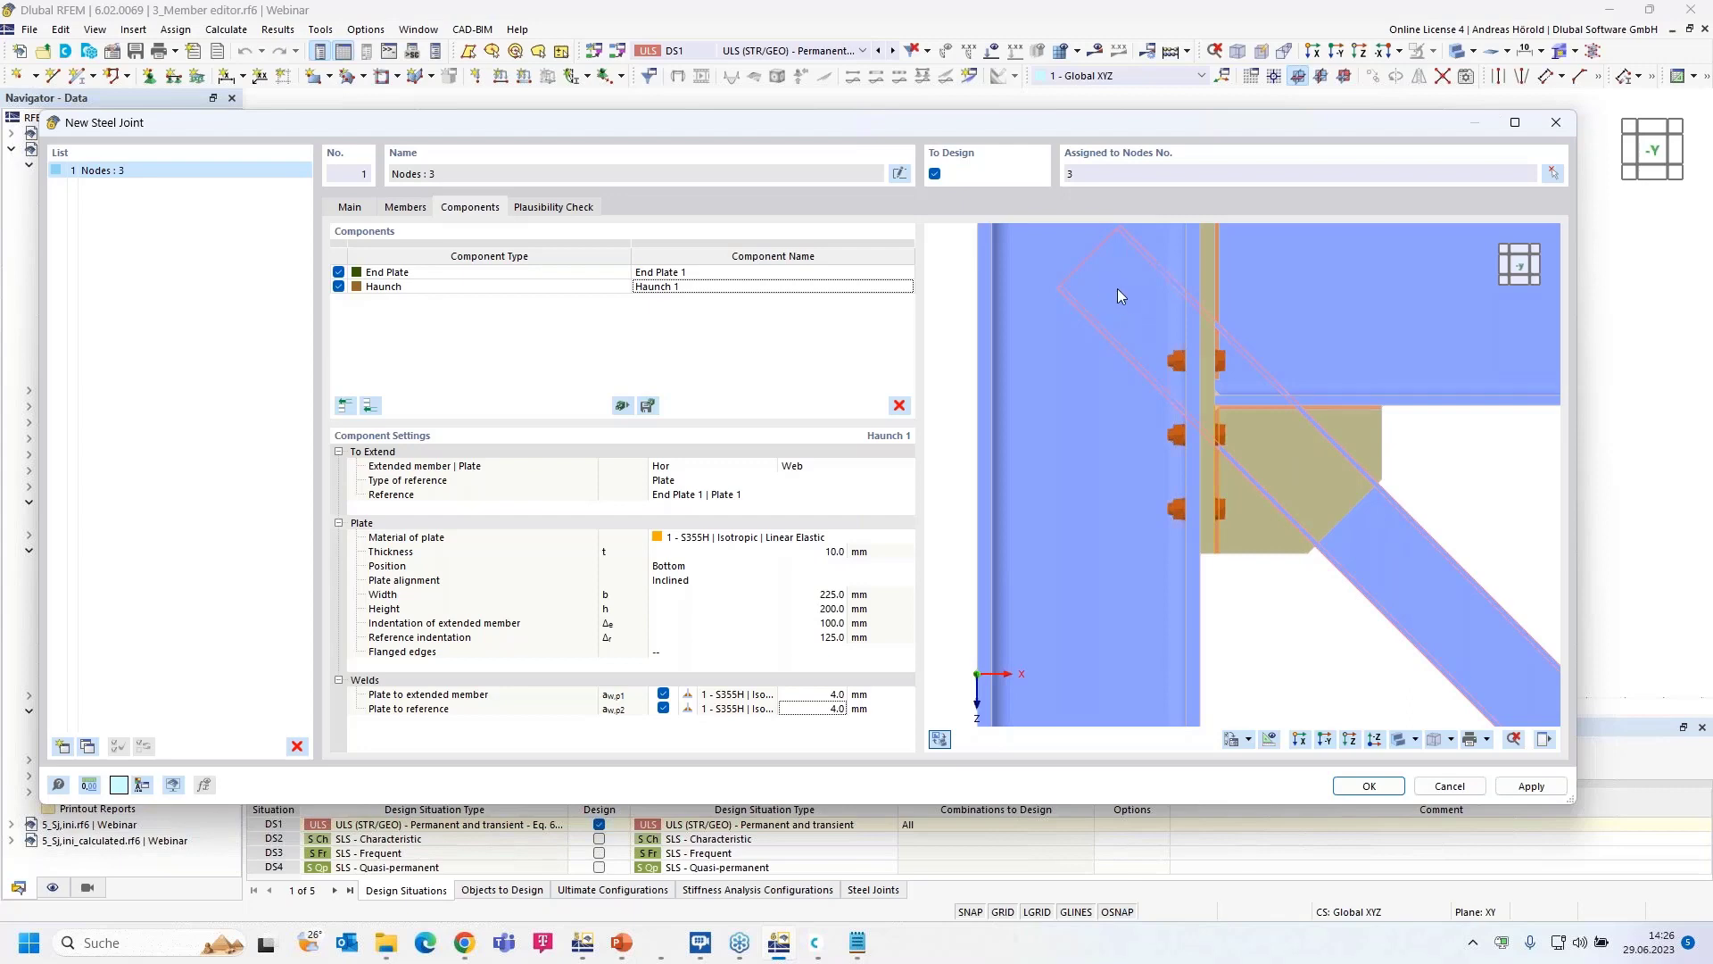
pyautogui.scroll(-3, 1117, 287)
pyautogui.scroll(3, 1117, 287)
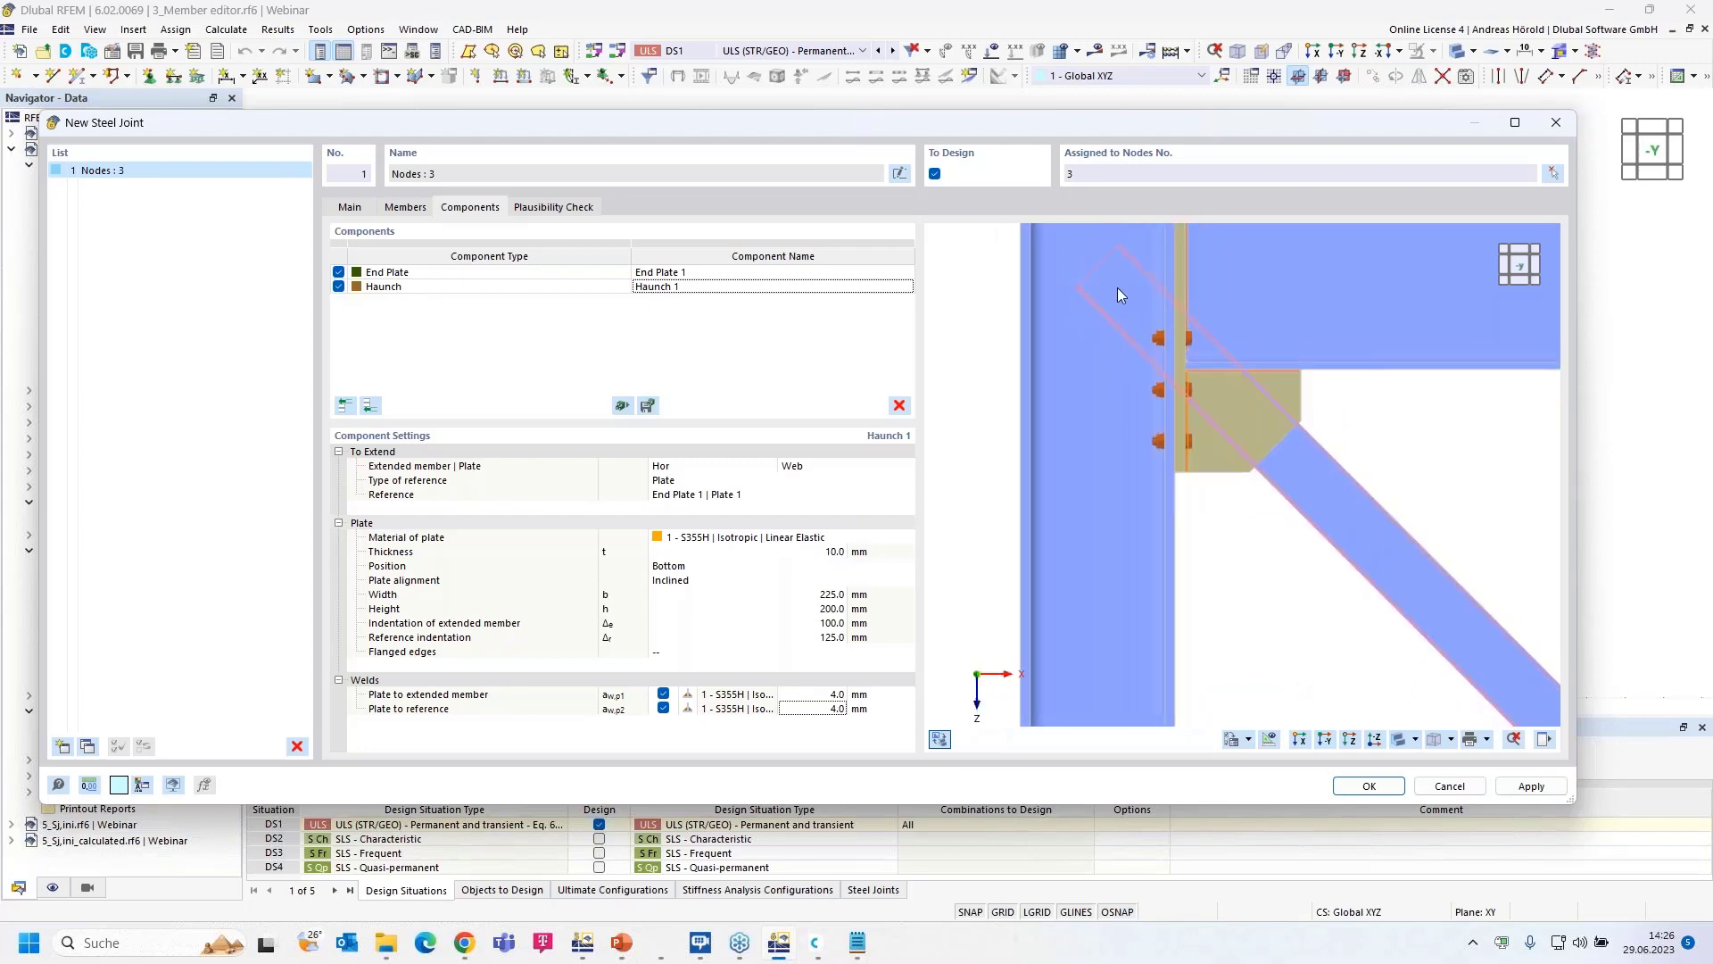
# - Add a Member Cut component that cuts the diagonal Dia against column Col b, a
pyautogui.click(369, 406)
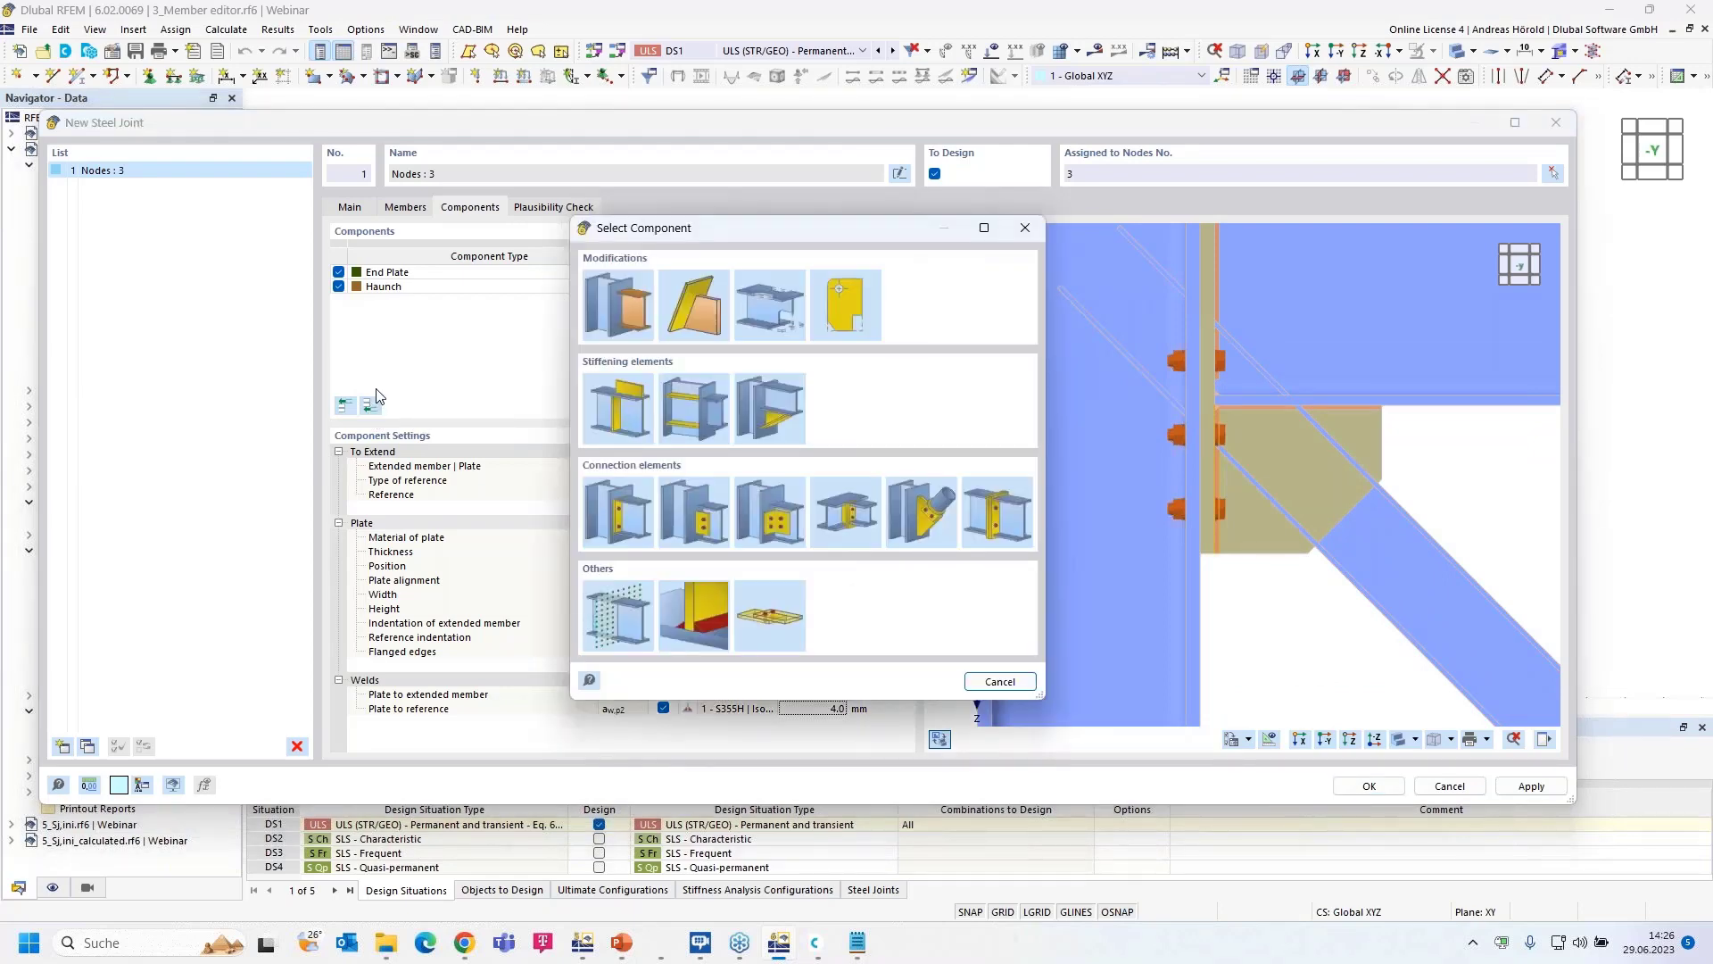
pyautogui.click(624, 310)
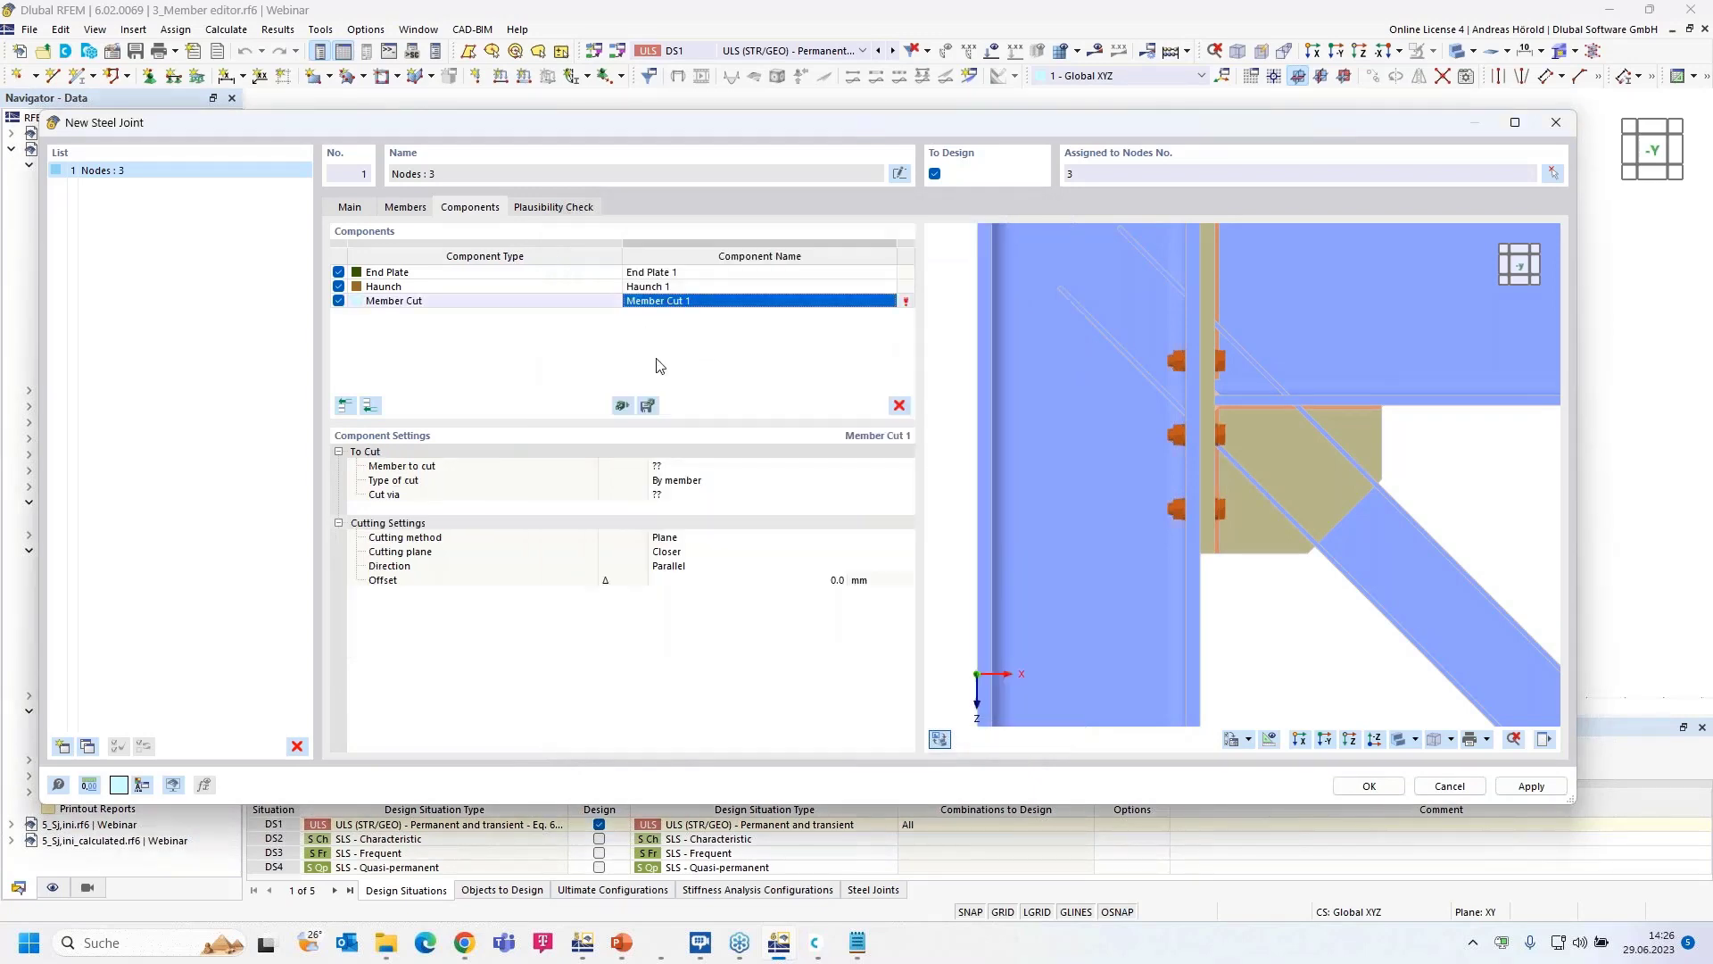
pyautogui.click(740, 467)
pyautogui.click(757, 465)
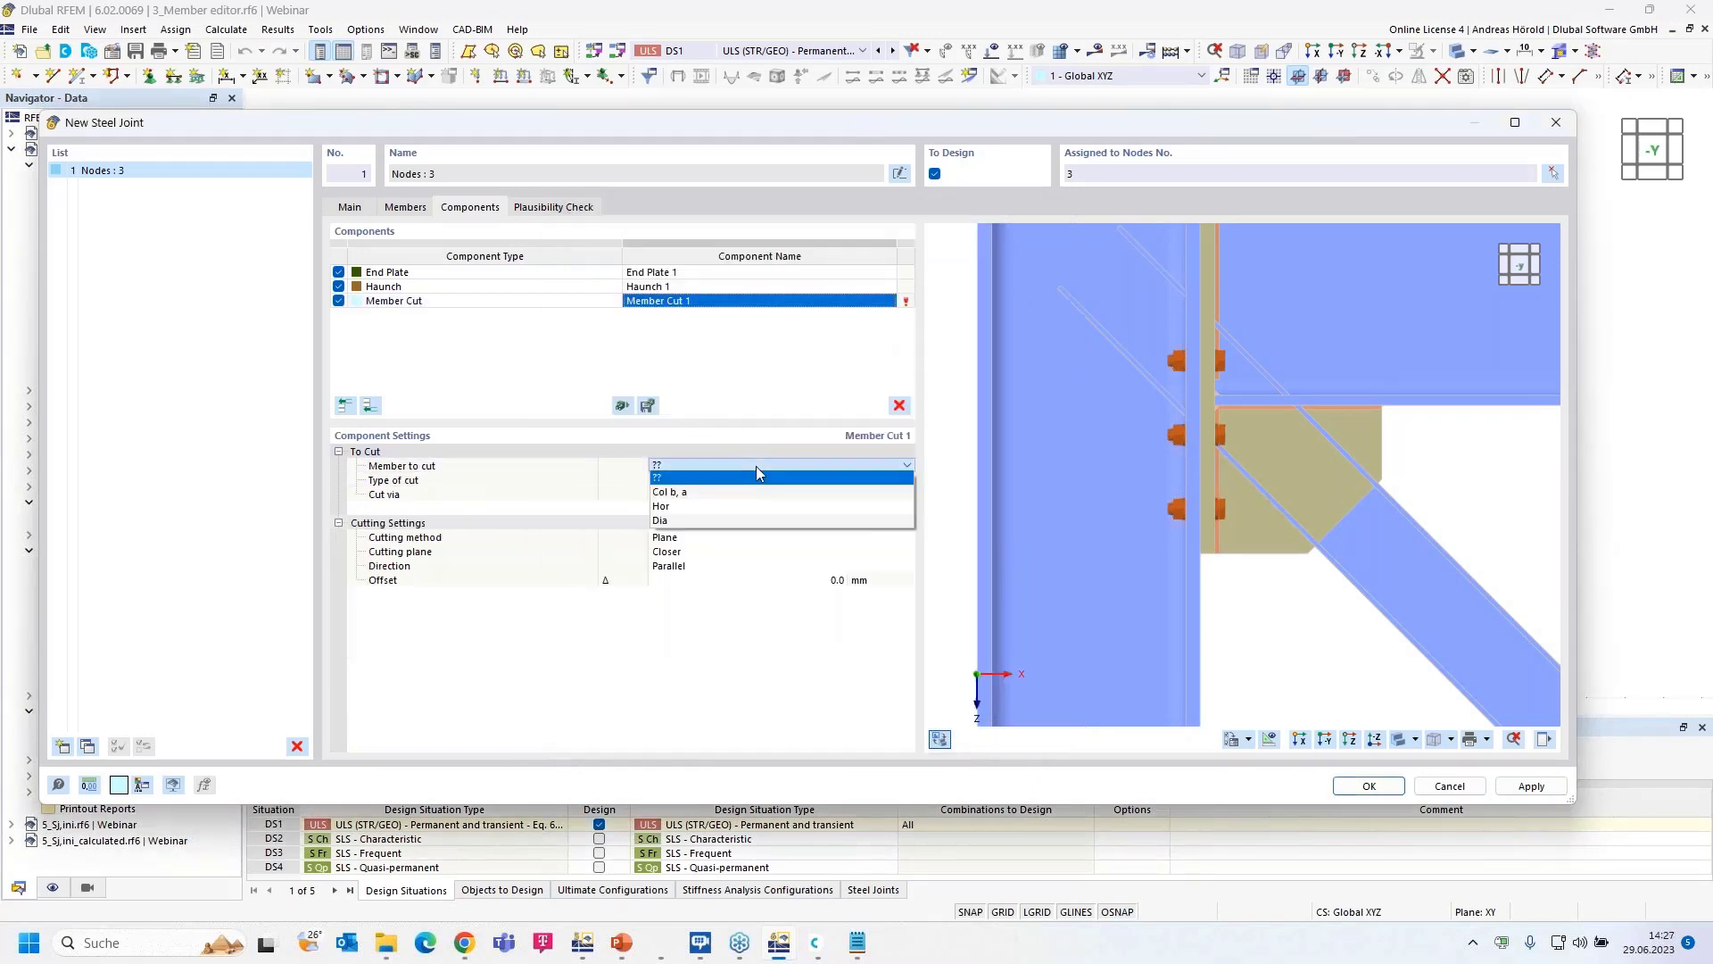
pyautogui.click(747, 519)
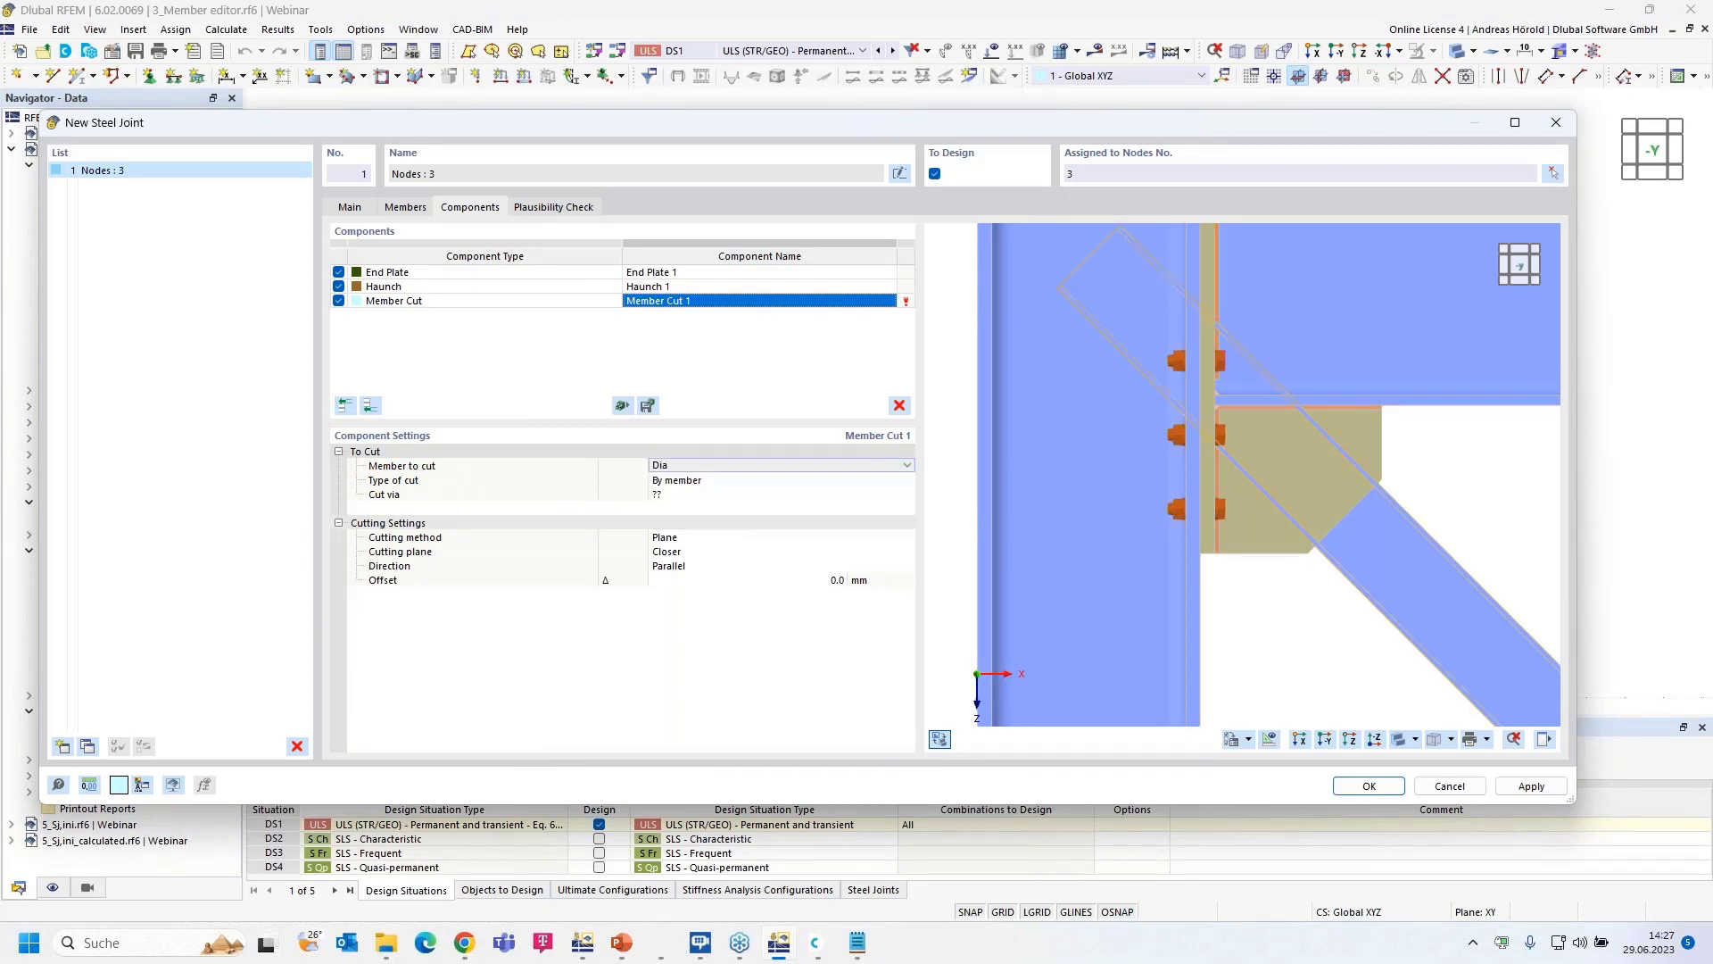
pyautogui.click(742, 496)
pyautogui.click(742, 496)
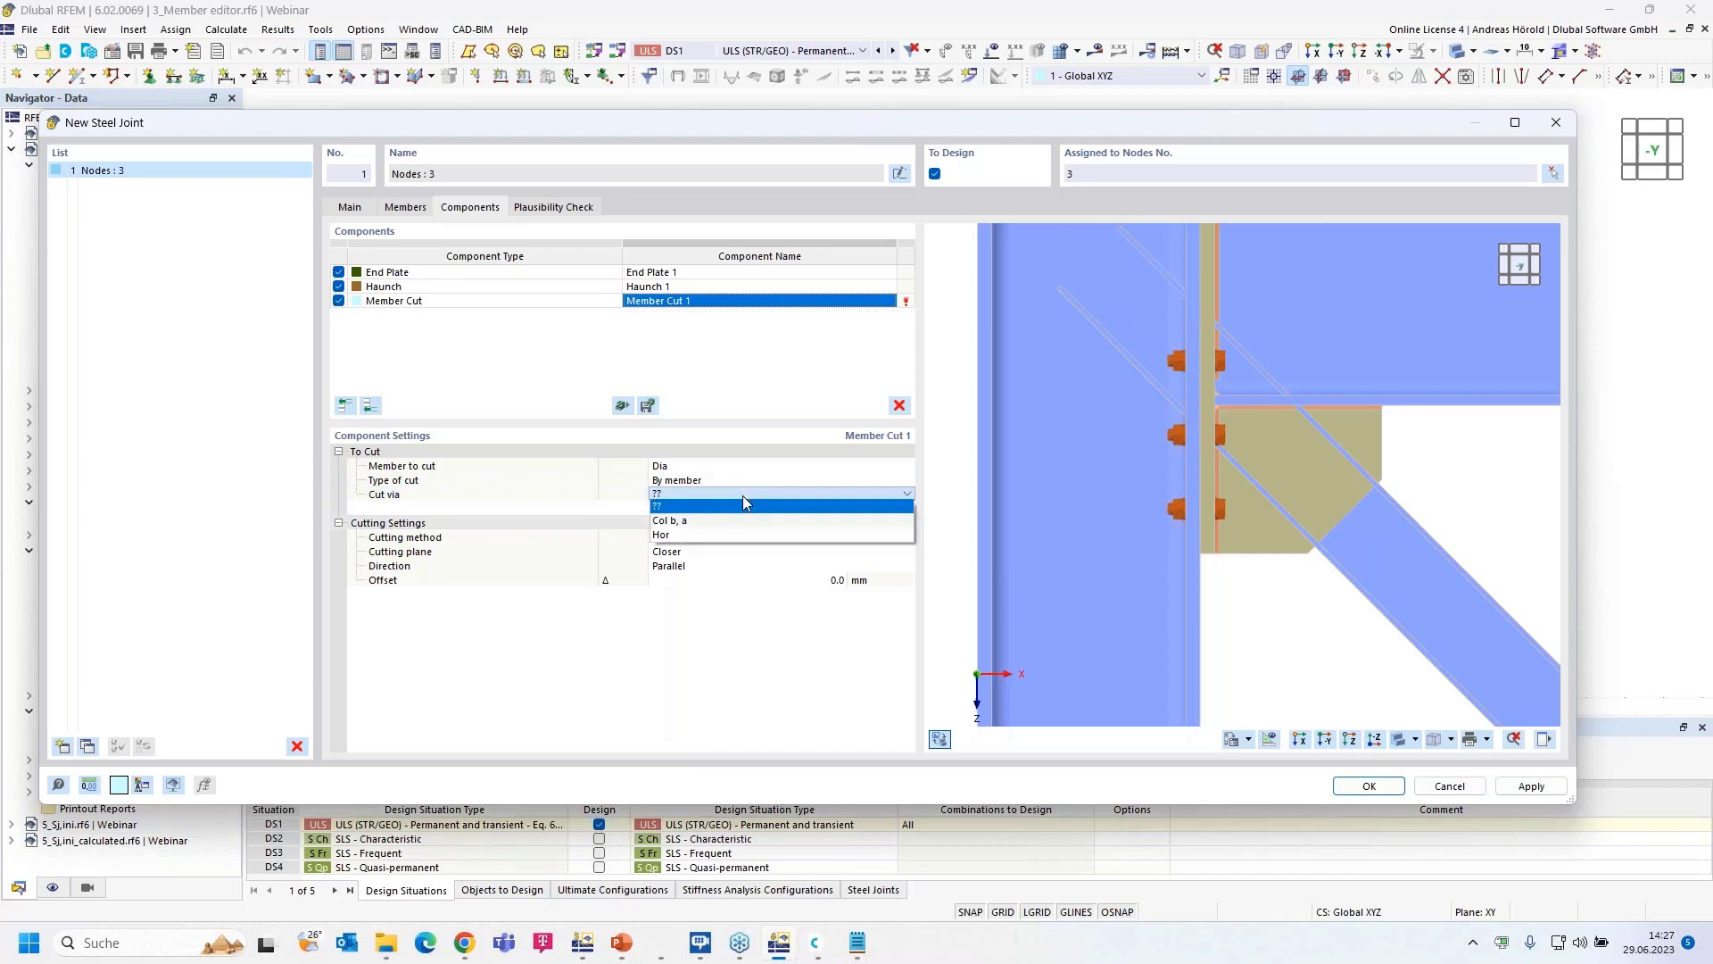
pyautogui.click(735, 522)
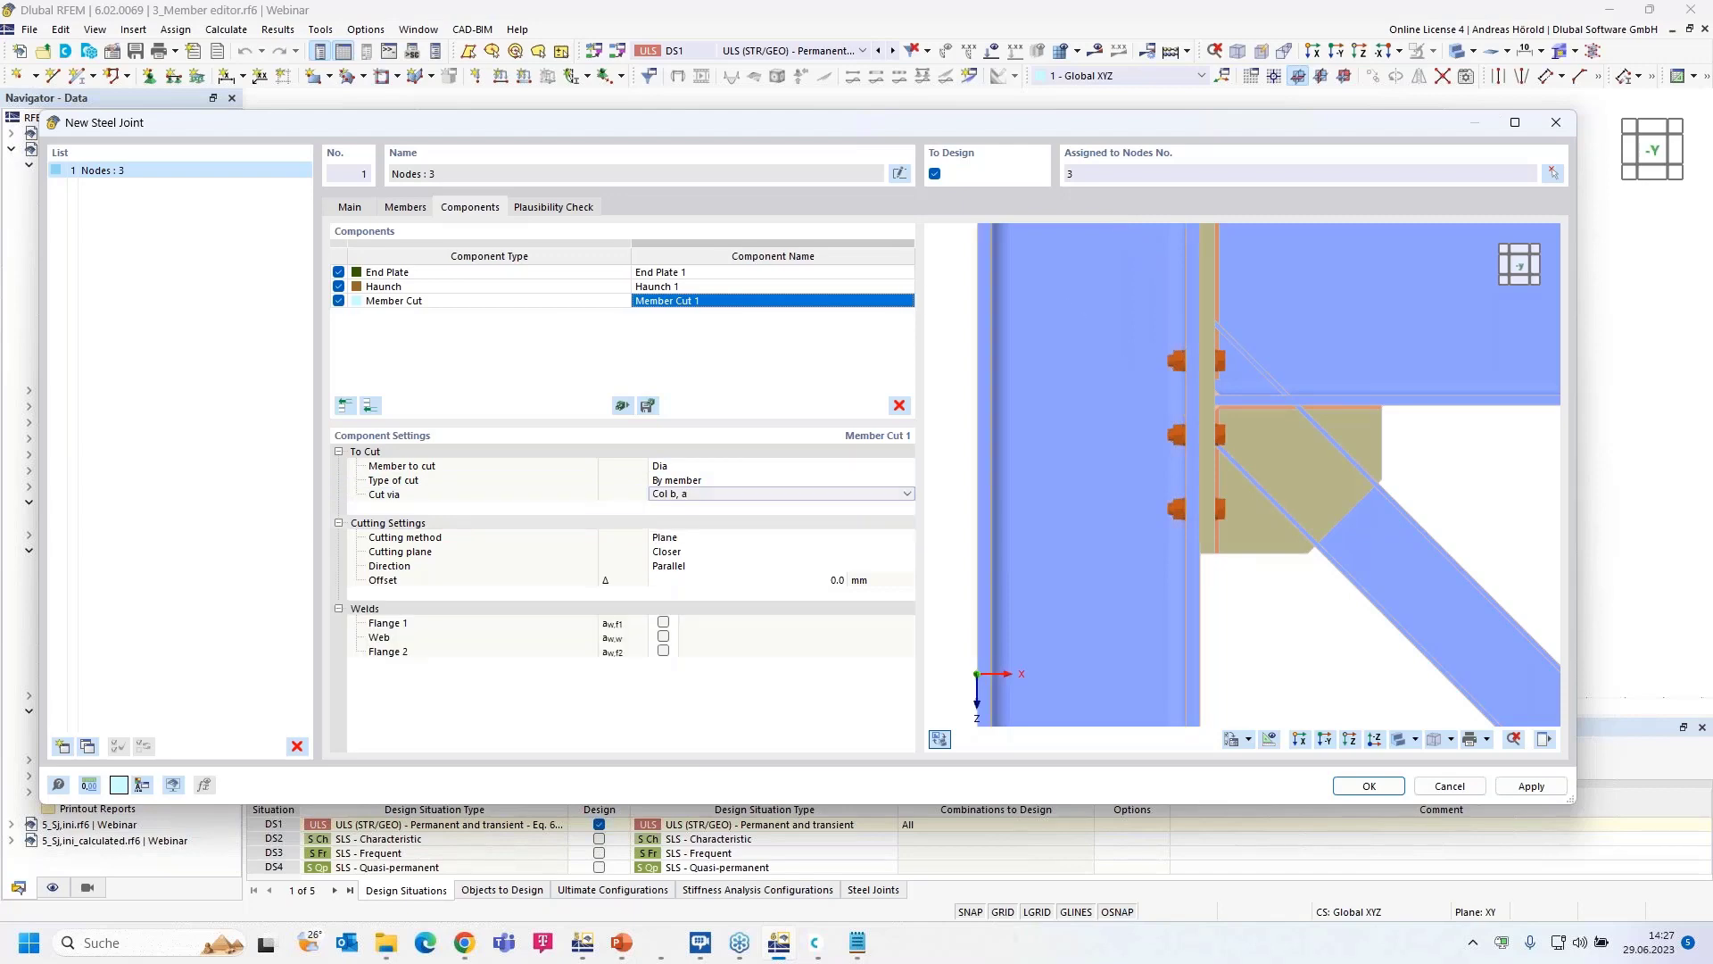
# - Make the cut perpendicular to the diagonal with a 100 mm offset
pyautogui.click(724, 571)
pyautogui.click(732, 567)
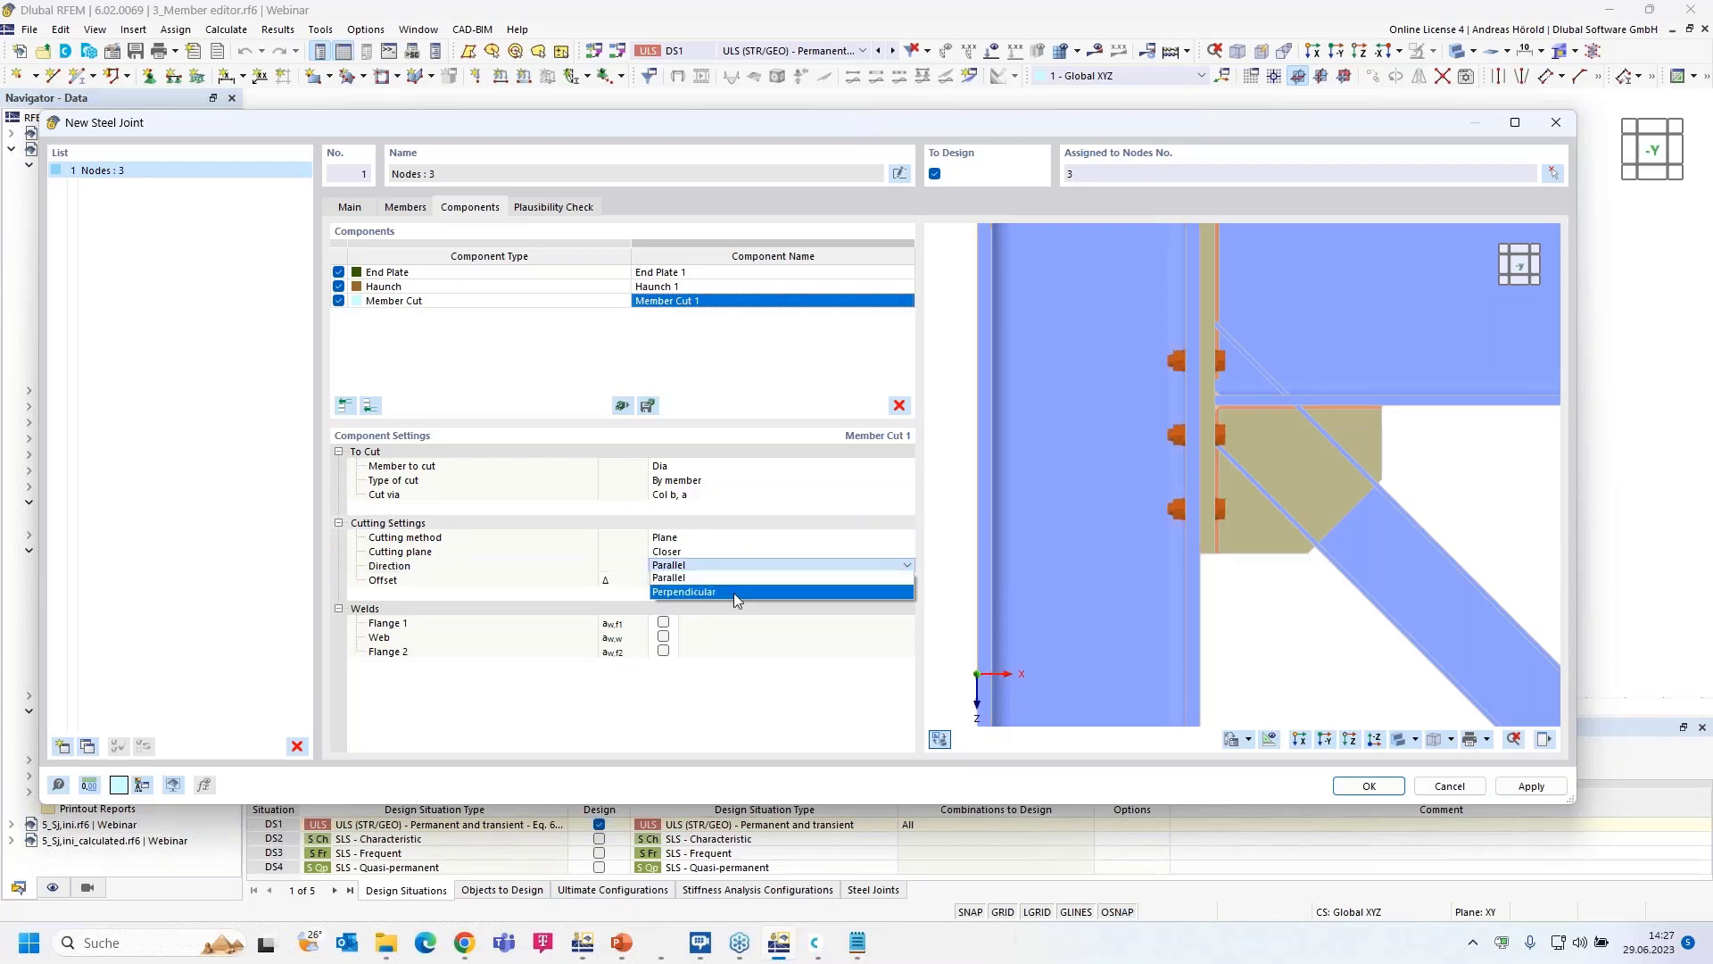
pyautogui.click(734, 594)
pyautogui.click(744, 564)
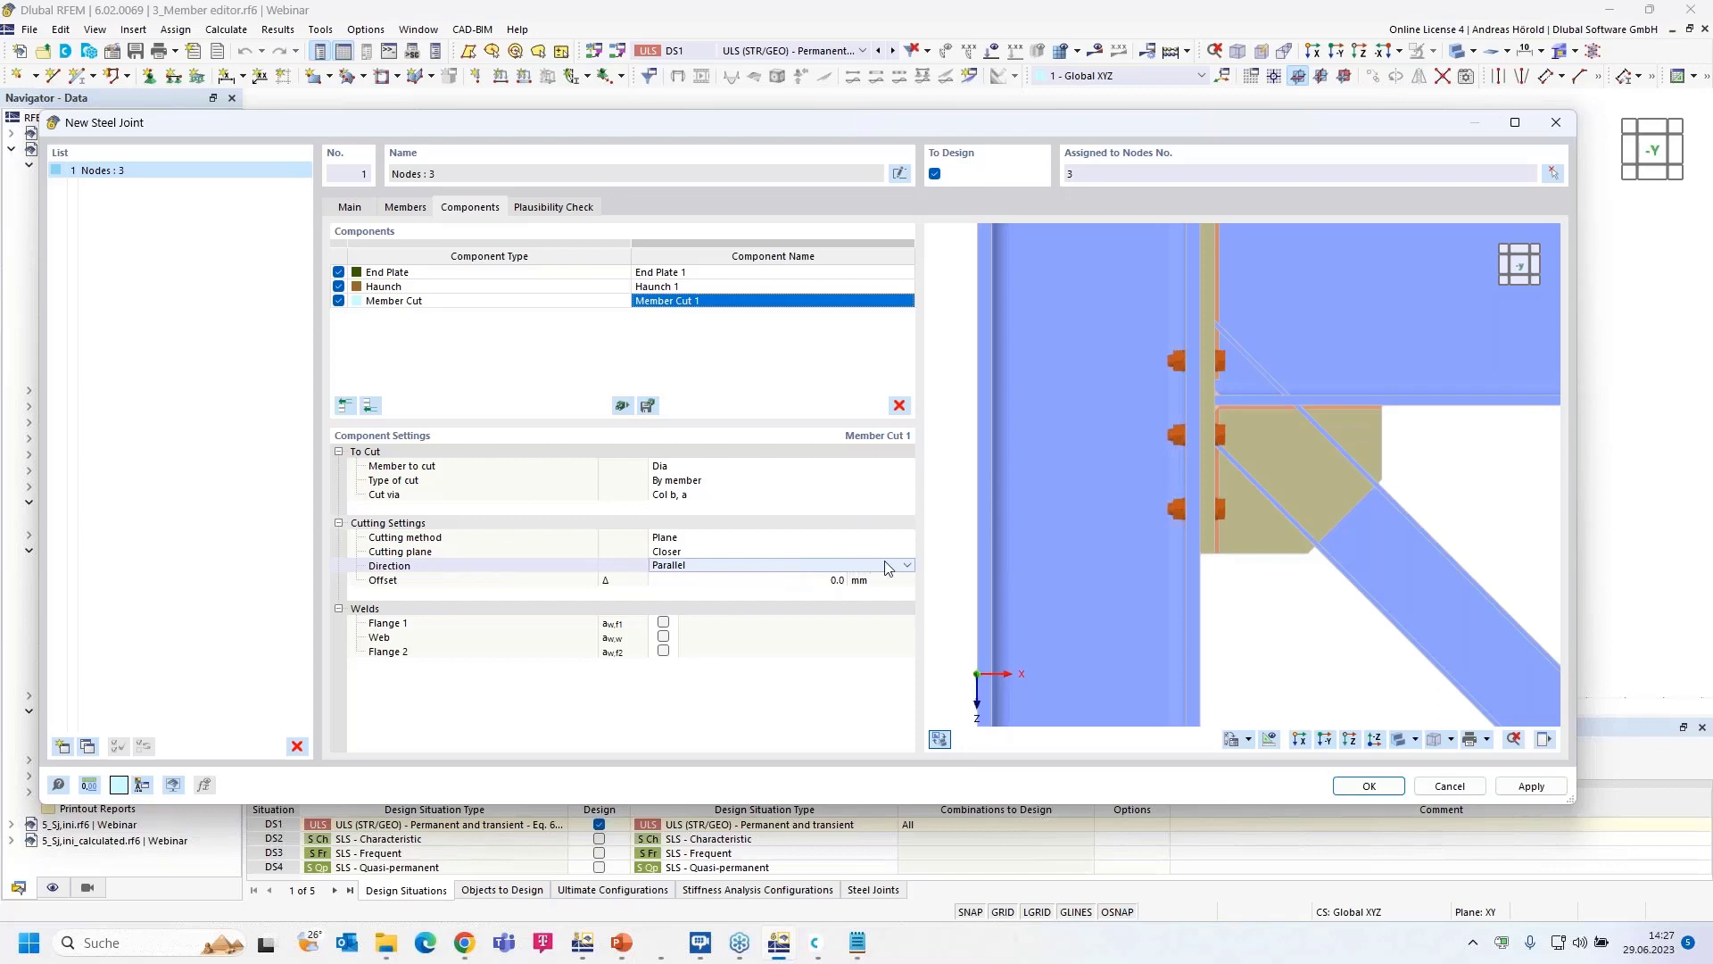
pyautogui.click(908, 566)
pyautogui.click(892, 591)
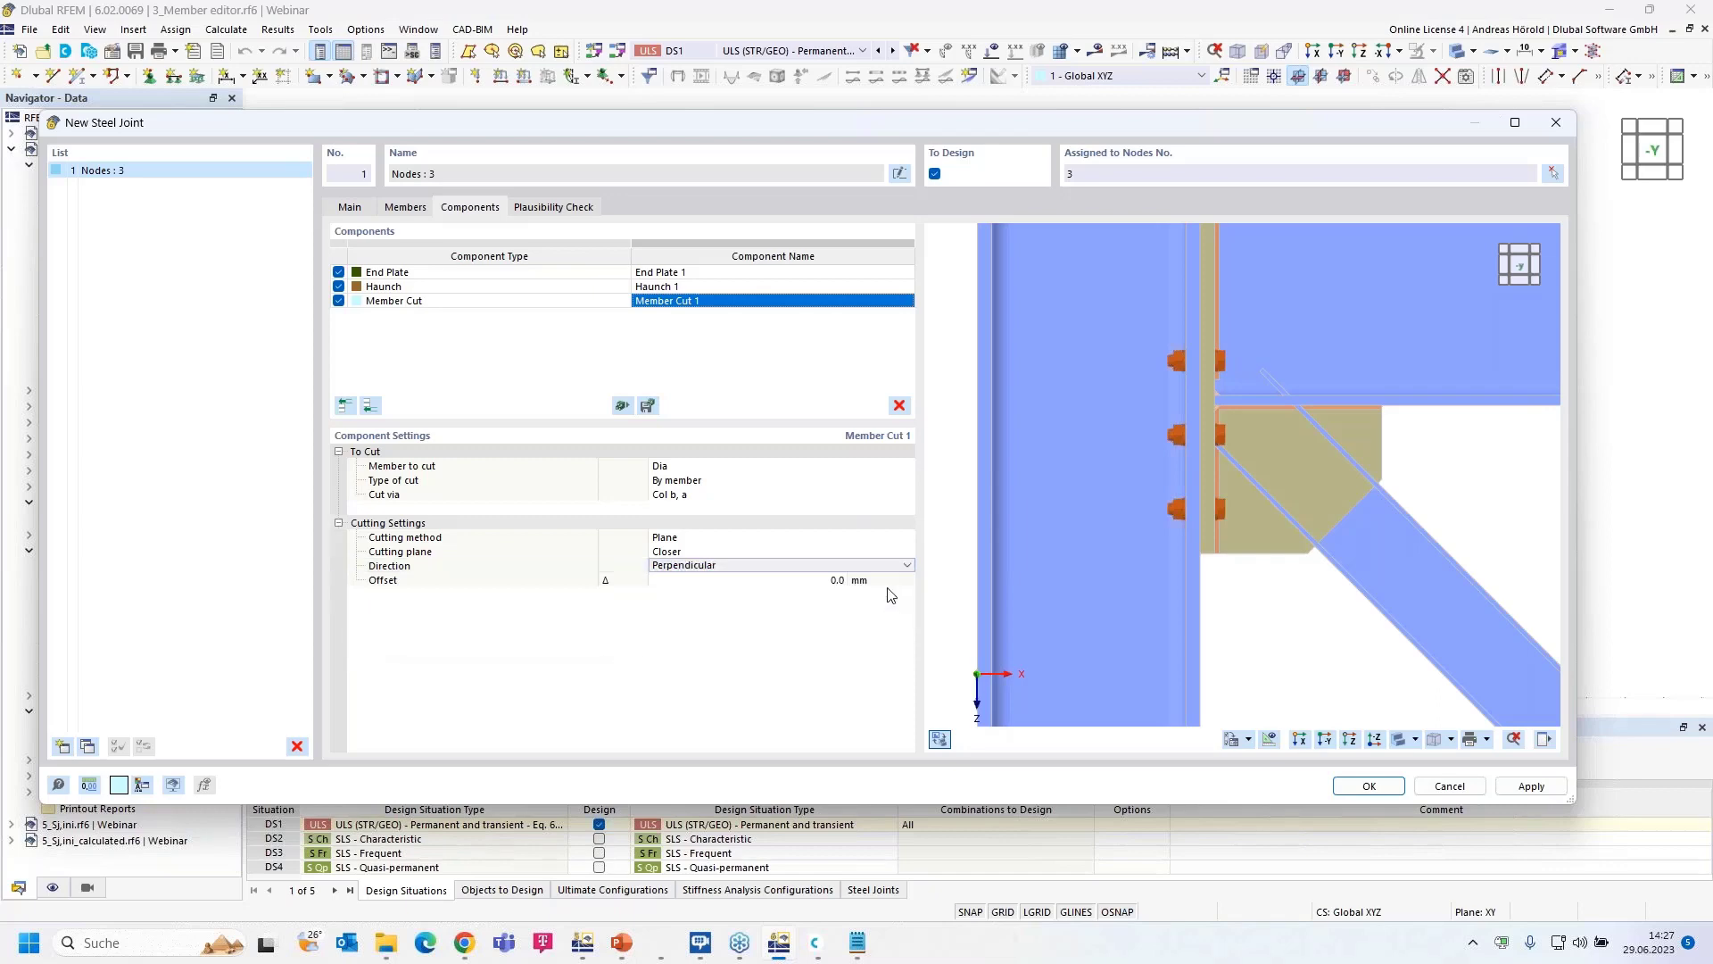
pyautogui.click(888, 590)
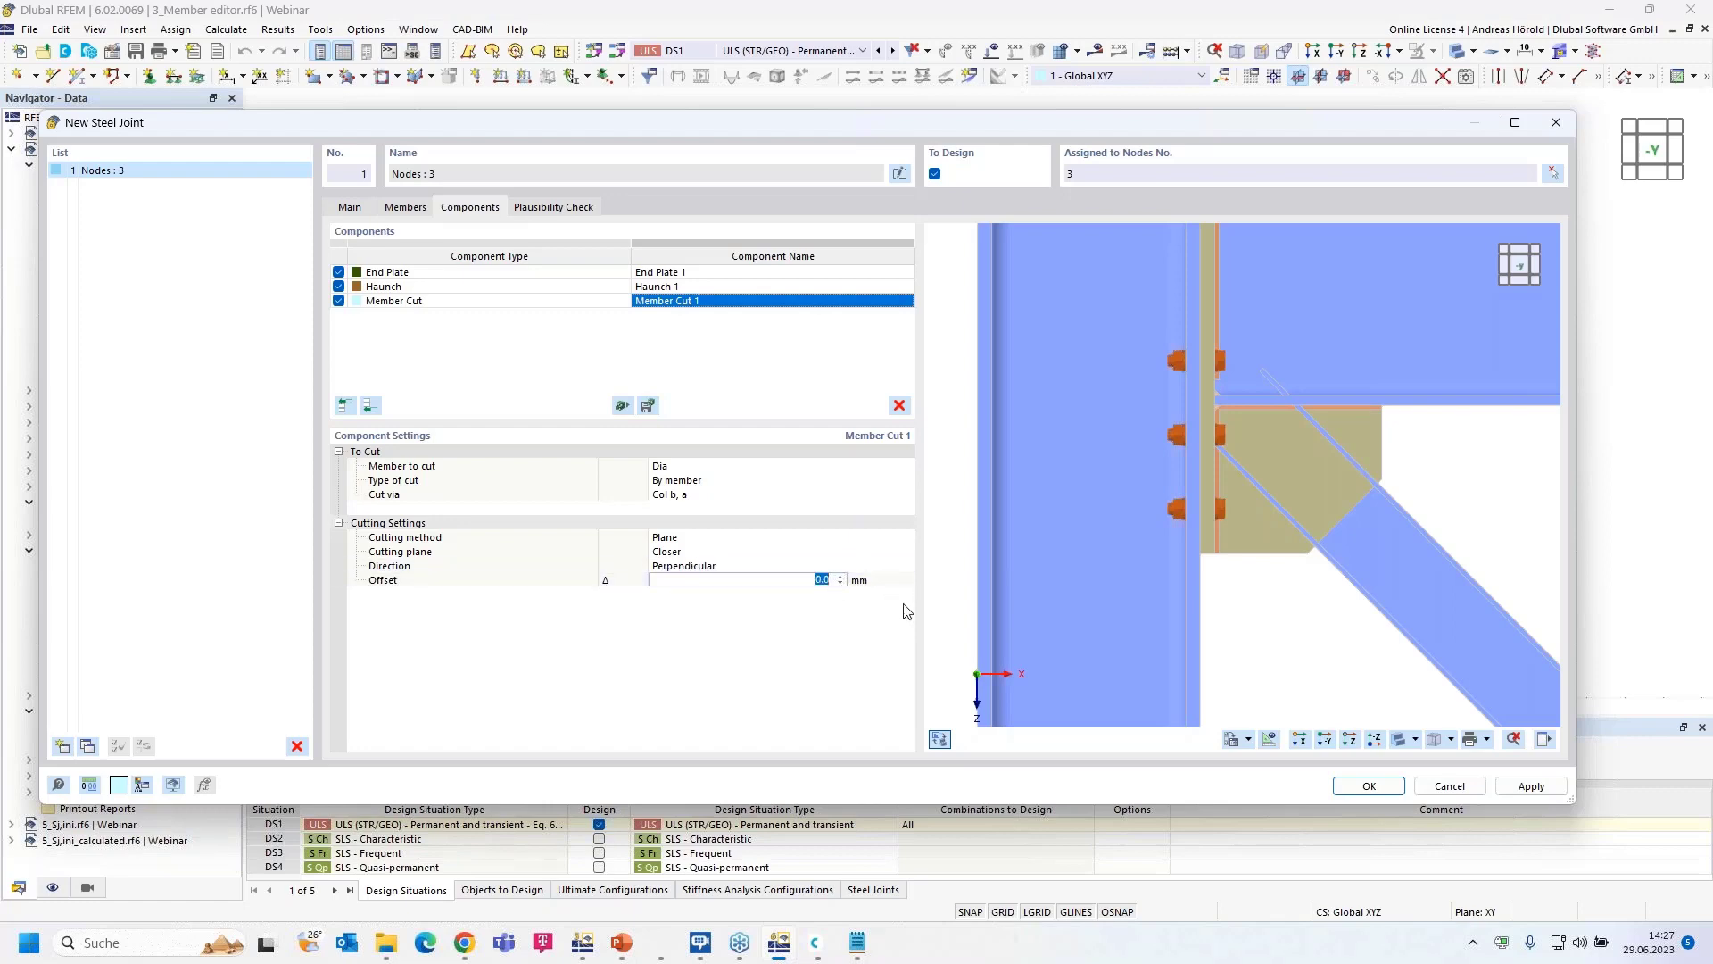
pyautogui.write('10')
pyautogui.press('Return')
pyautogui.moveTo(1464, 499)
pyautogui.keyDown('ctrl'); pyautogui.mouseDown(button='middle')
pyautogui.moveTo(1302, 537)
pyautogui.moveTo(1461, 490)
pyautogui.moveTo(1443, 508)
pyautogui.mouseUp(button='middle'); pyautogui.keyUp('ctrl')
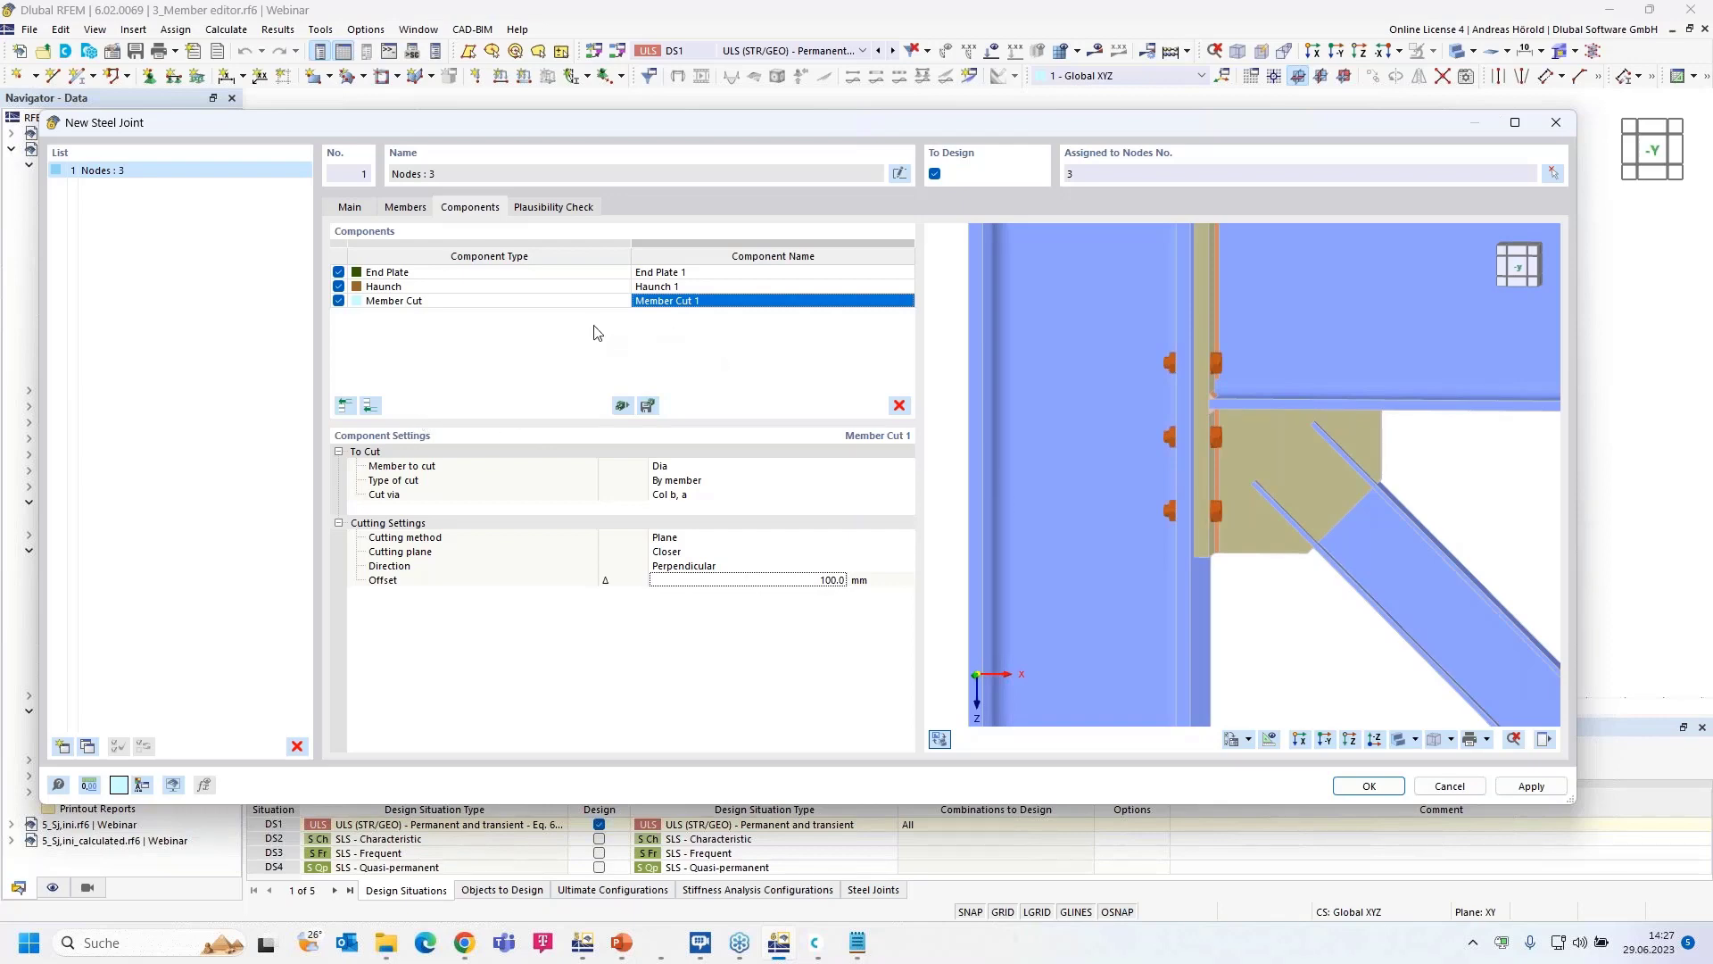
# - Add a Member Editor component that modifies the diagonal's Dia | Flange 1
pyautogui.click(371, 406)
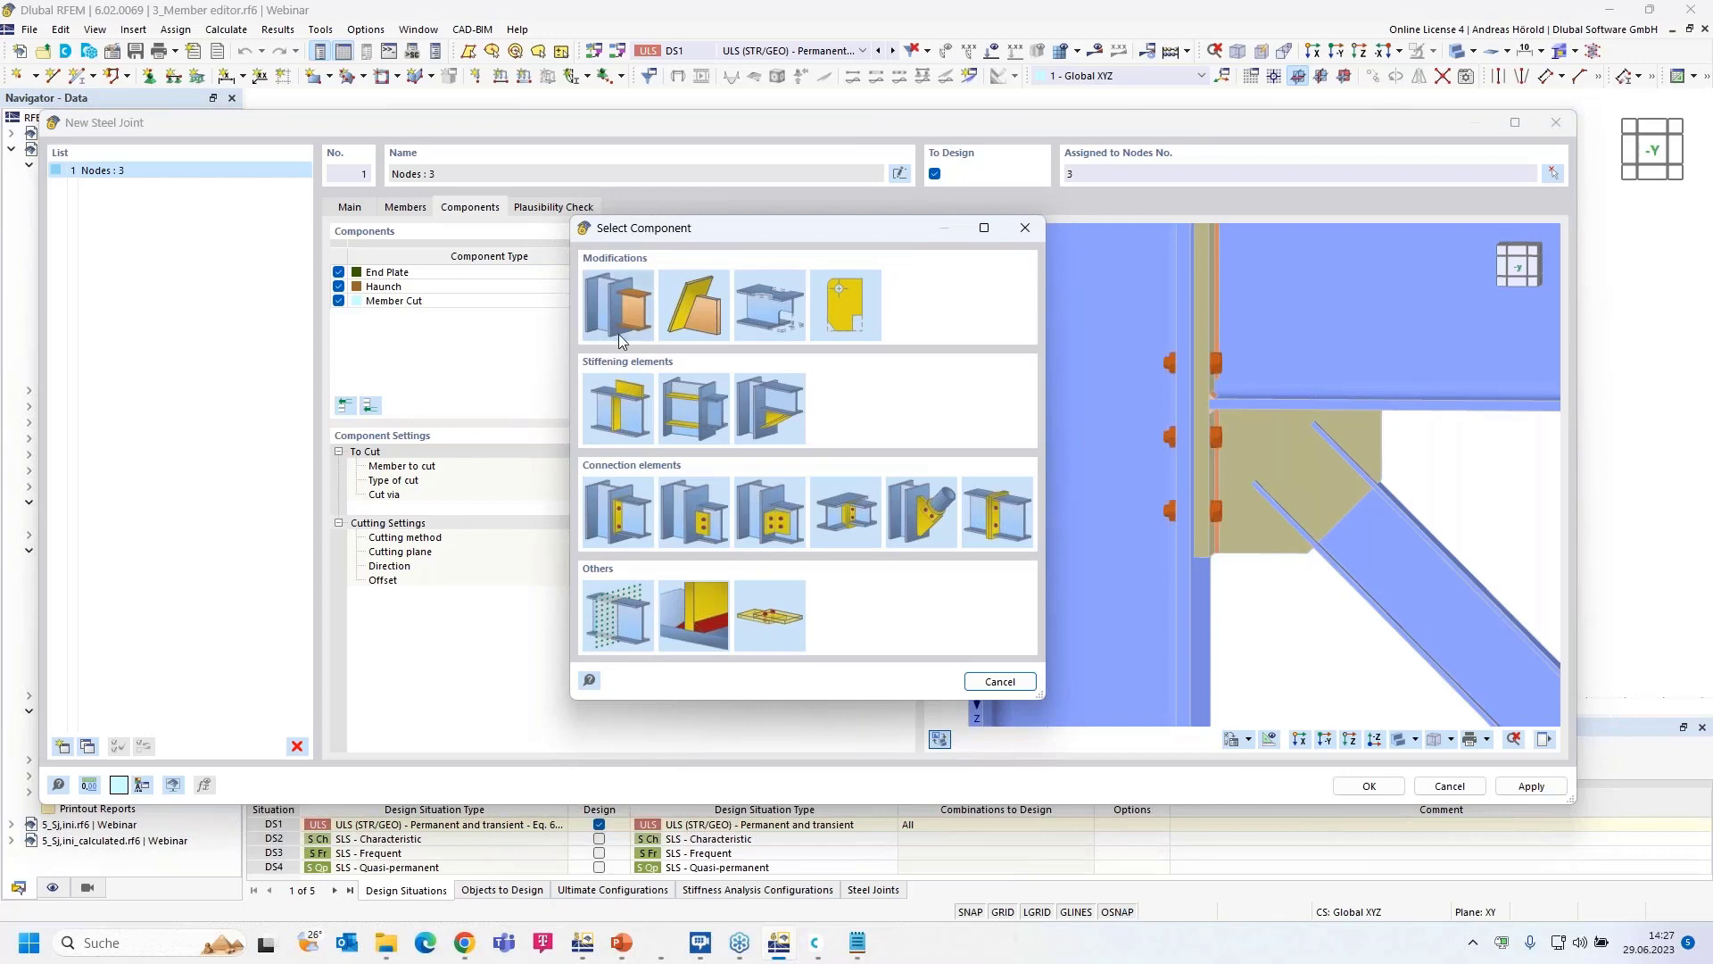
pyautogui.click(773, 304)
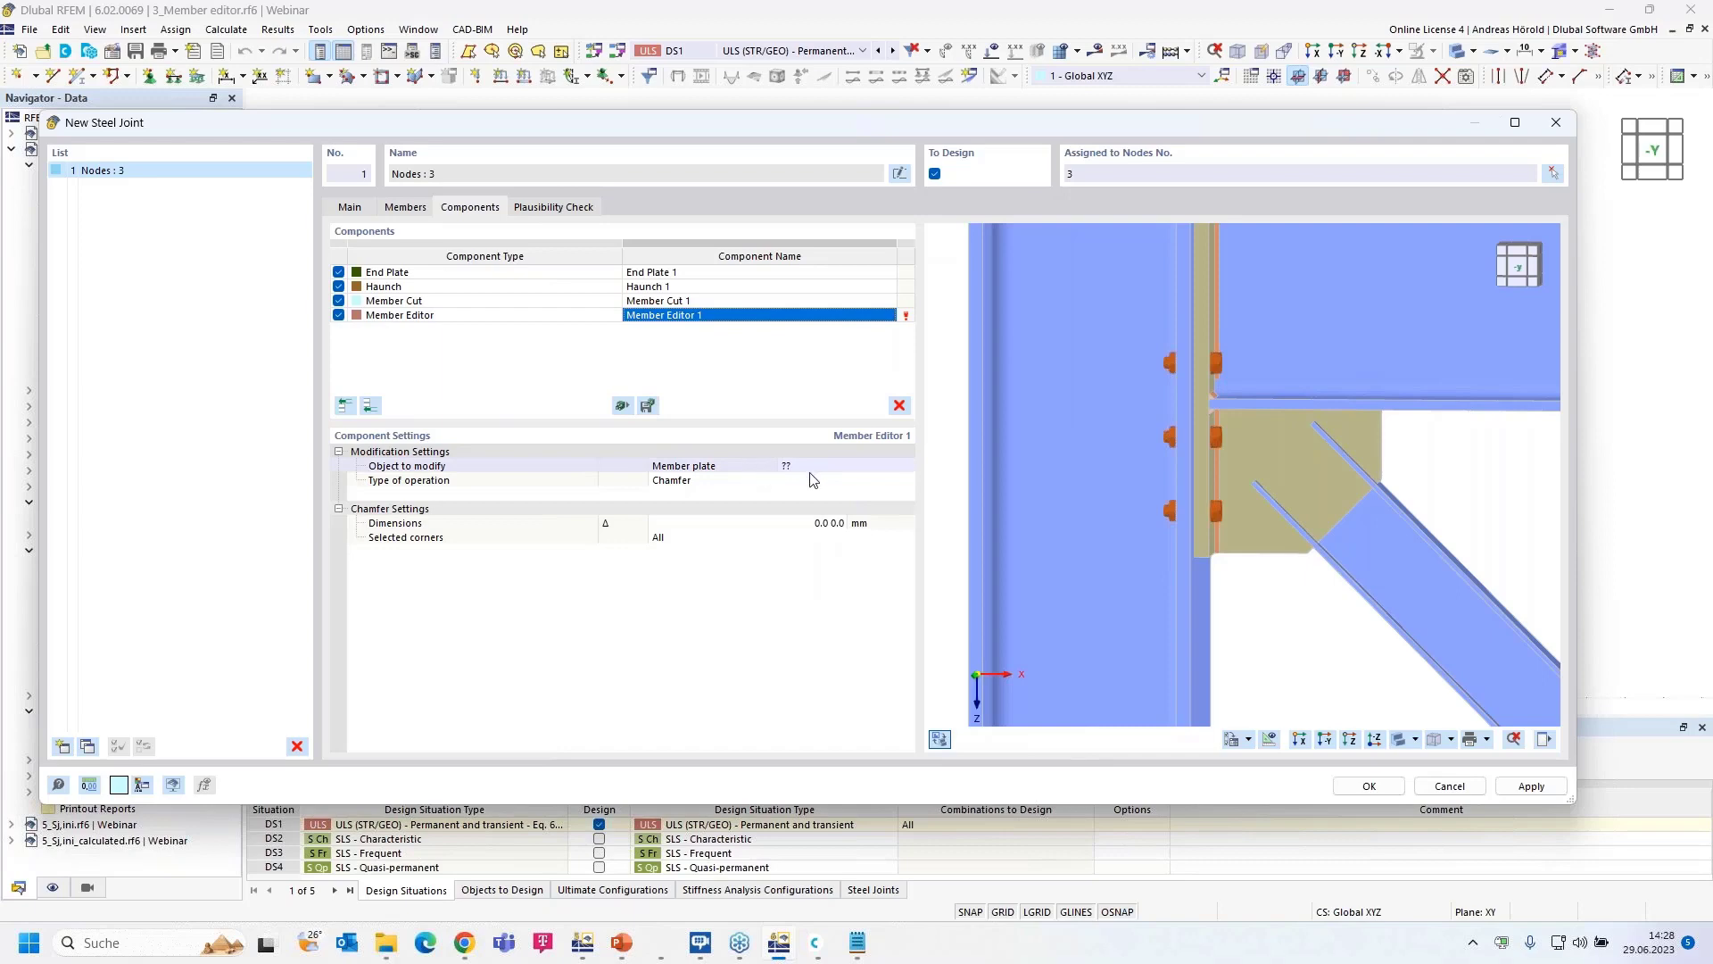
pyautogui.click(870, 468)
pyautogui.click(889, 465)
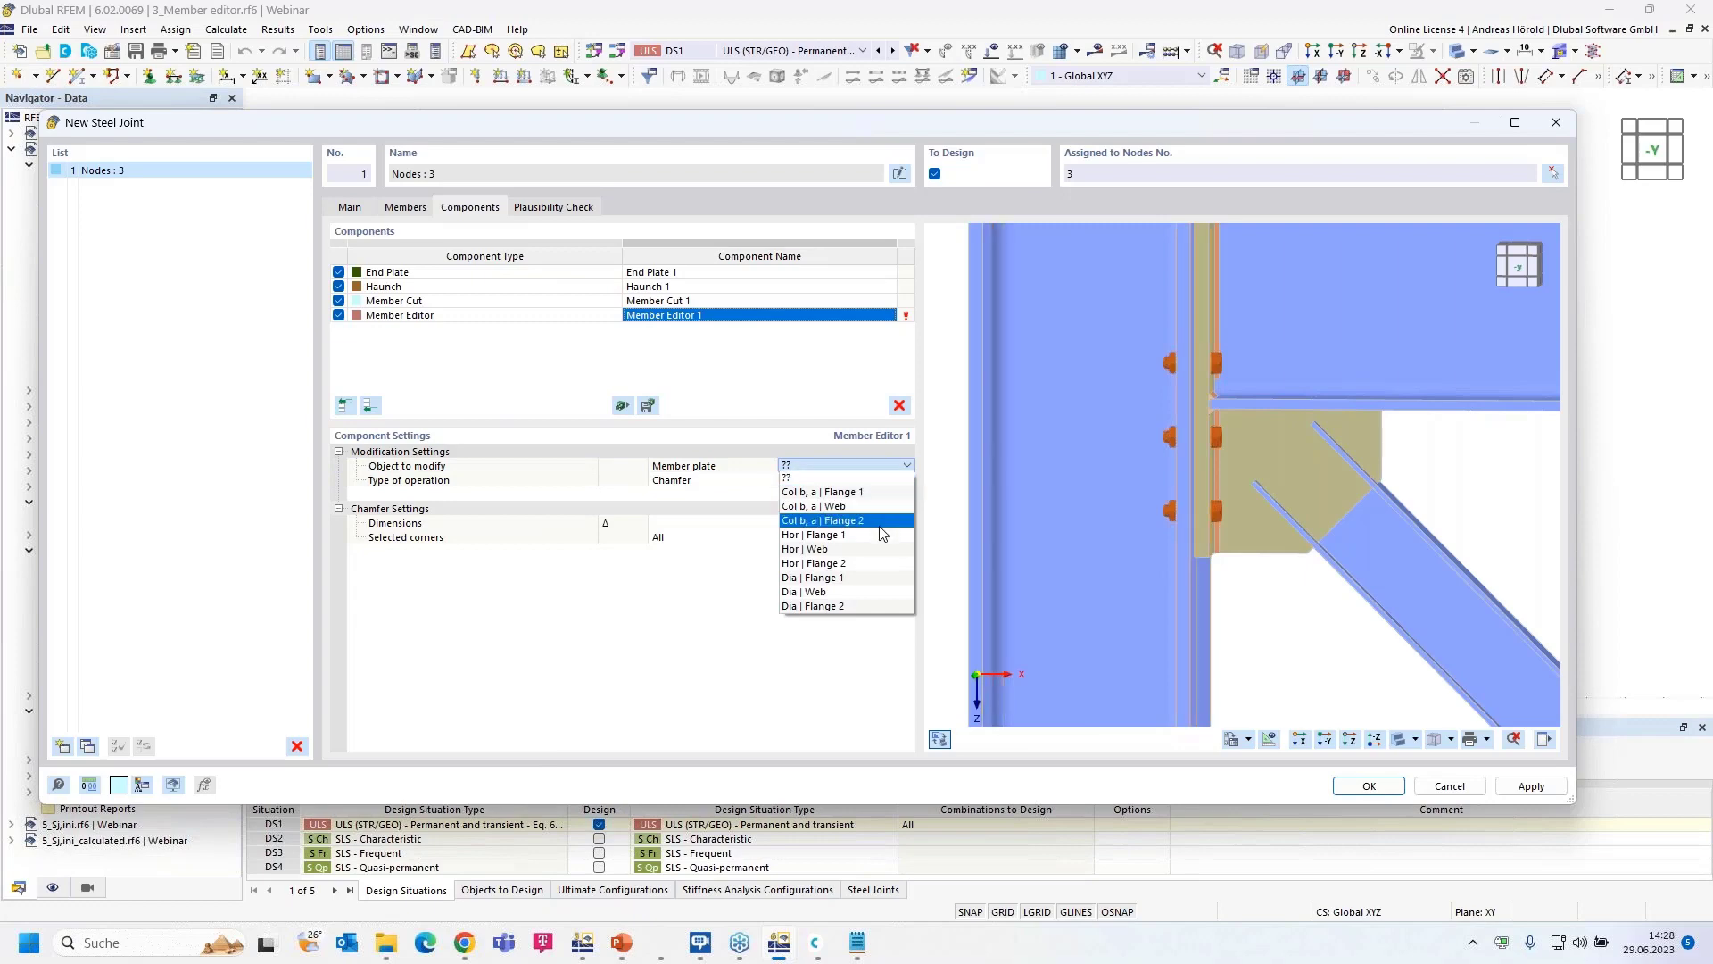
pyautogui.click(870, 579)
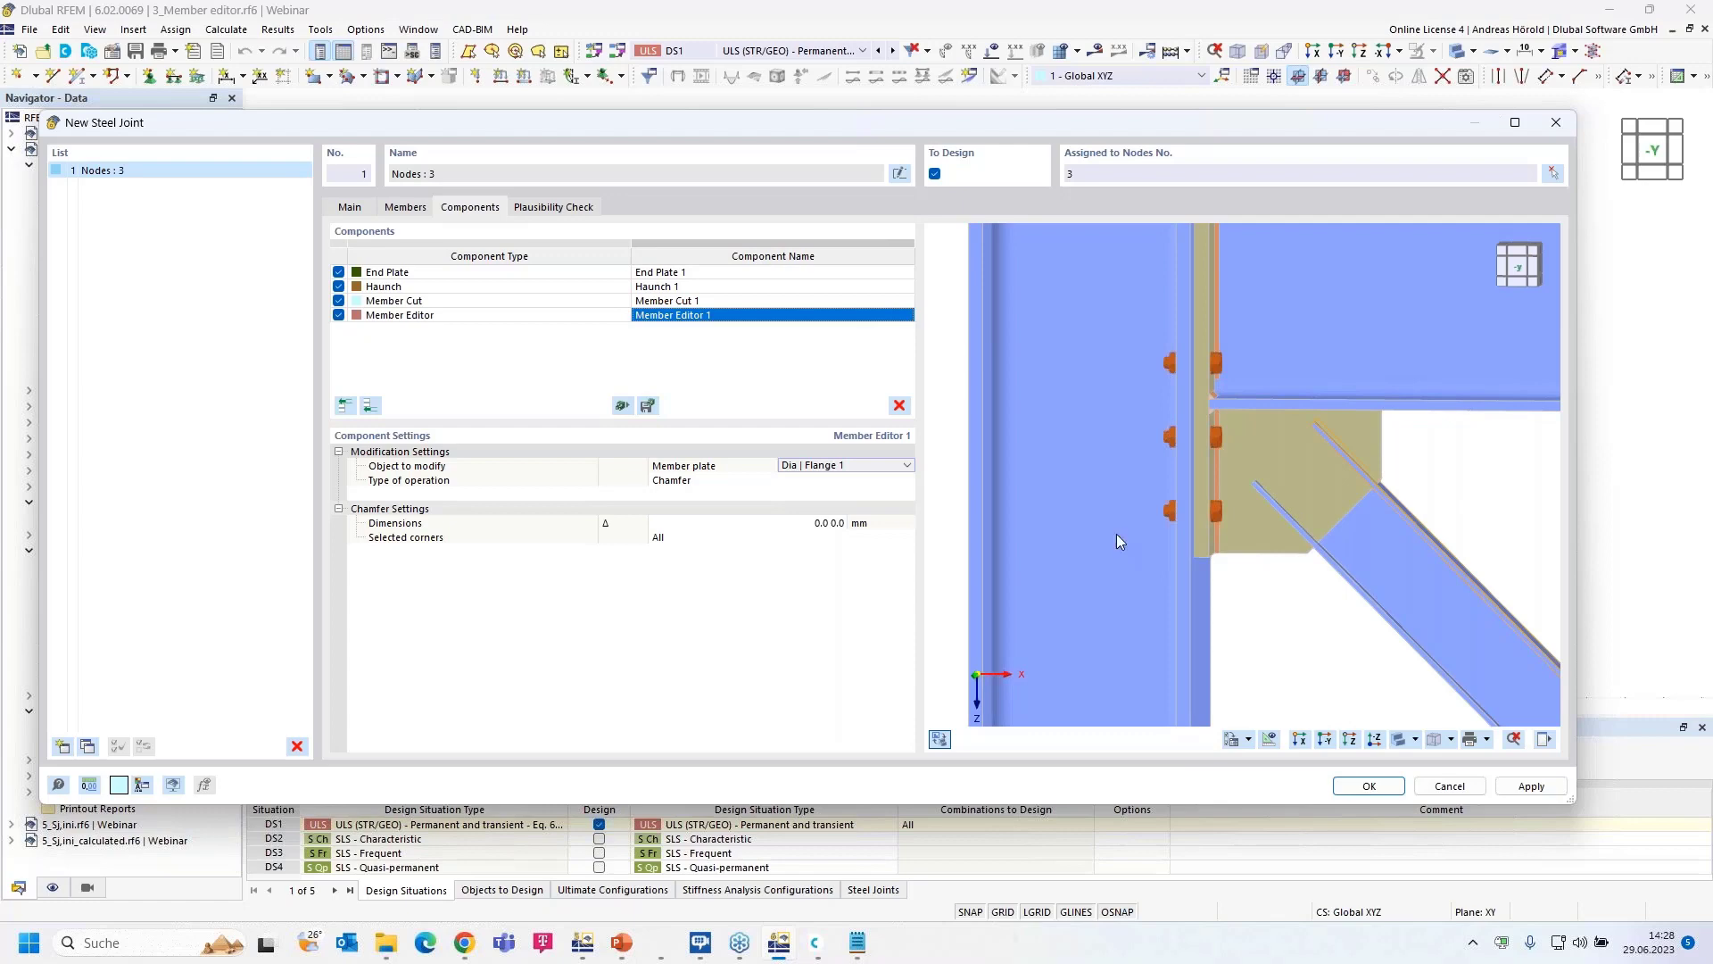
# - Set the flange operation to End Offset with a 130 mm offset
pyautogui.click(684, 486)
pyautogui.click(710, 485)
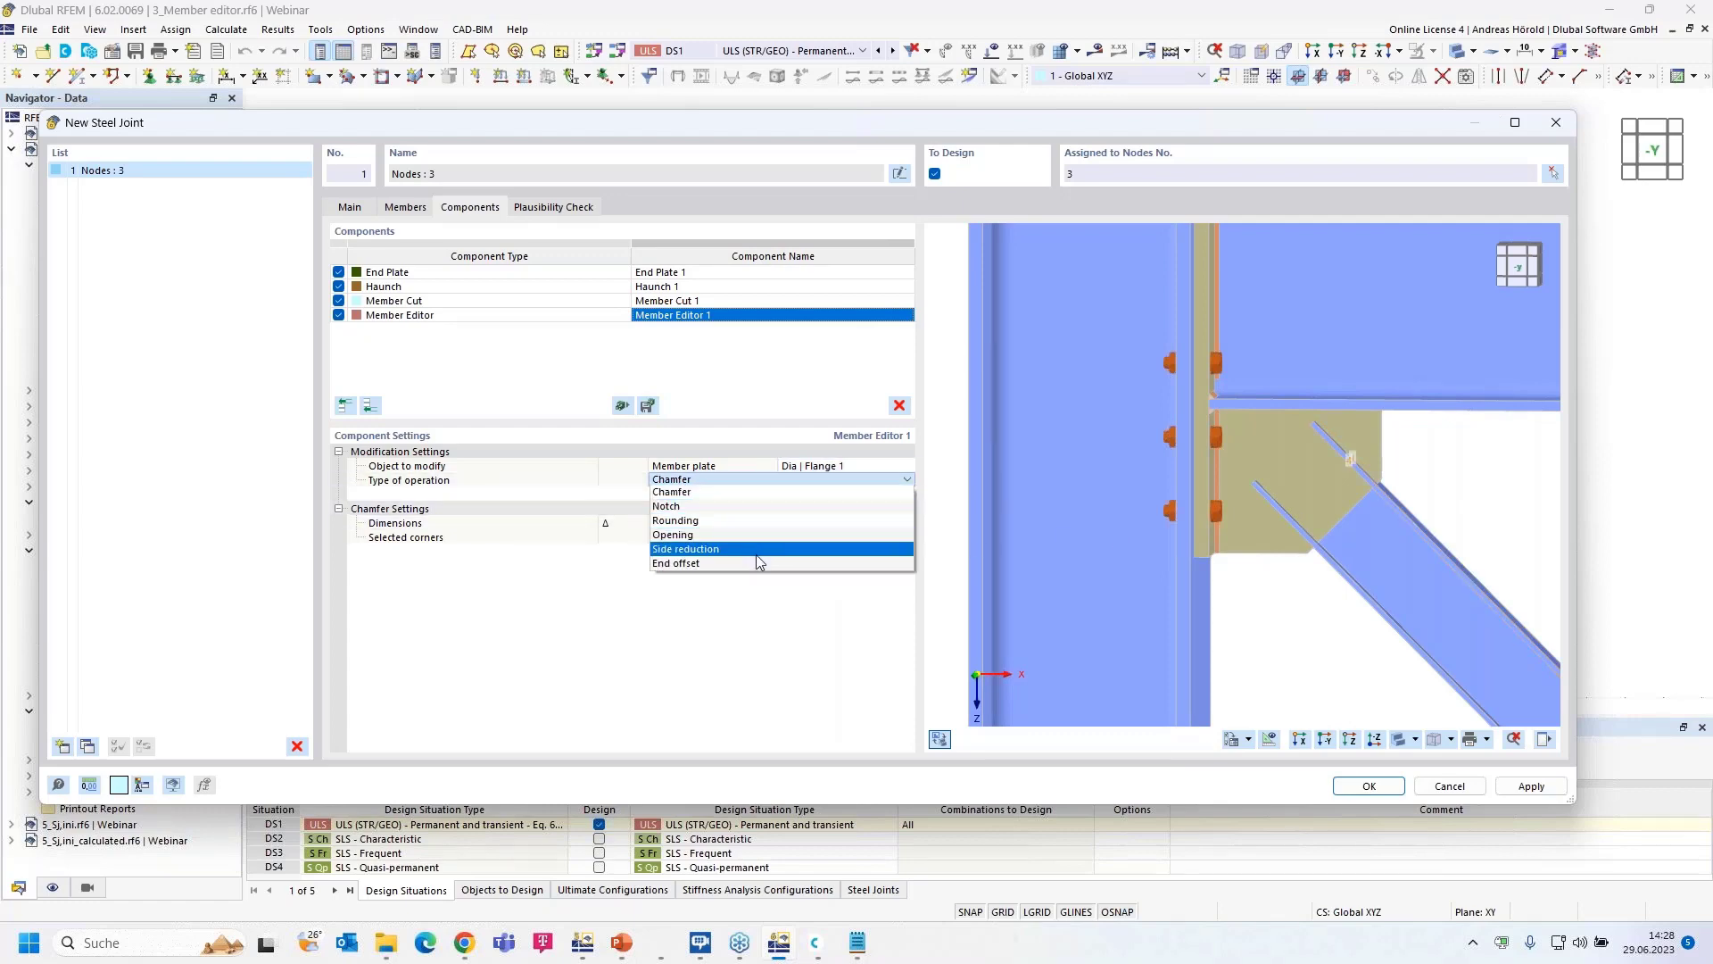
pyautogui.press('Escape')
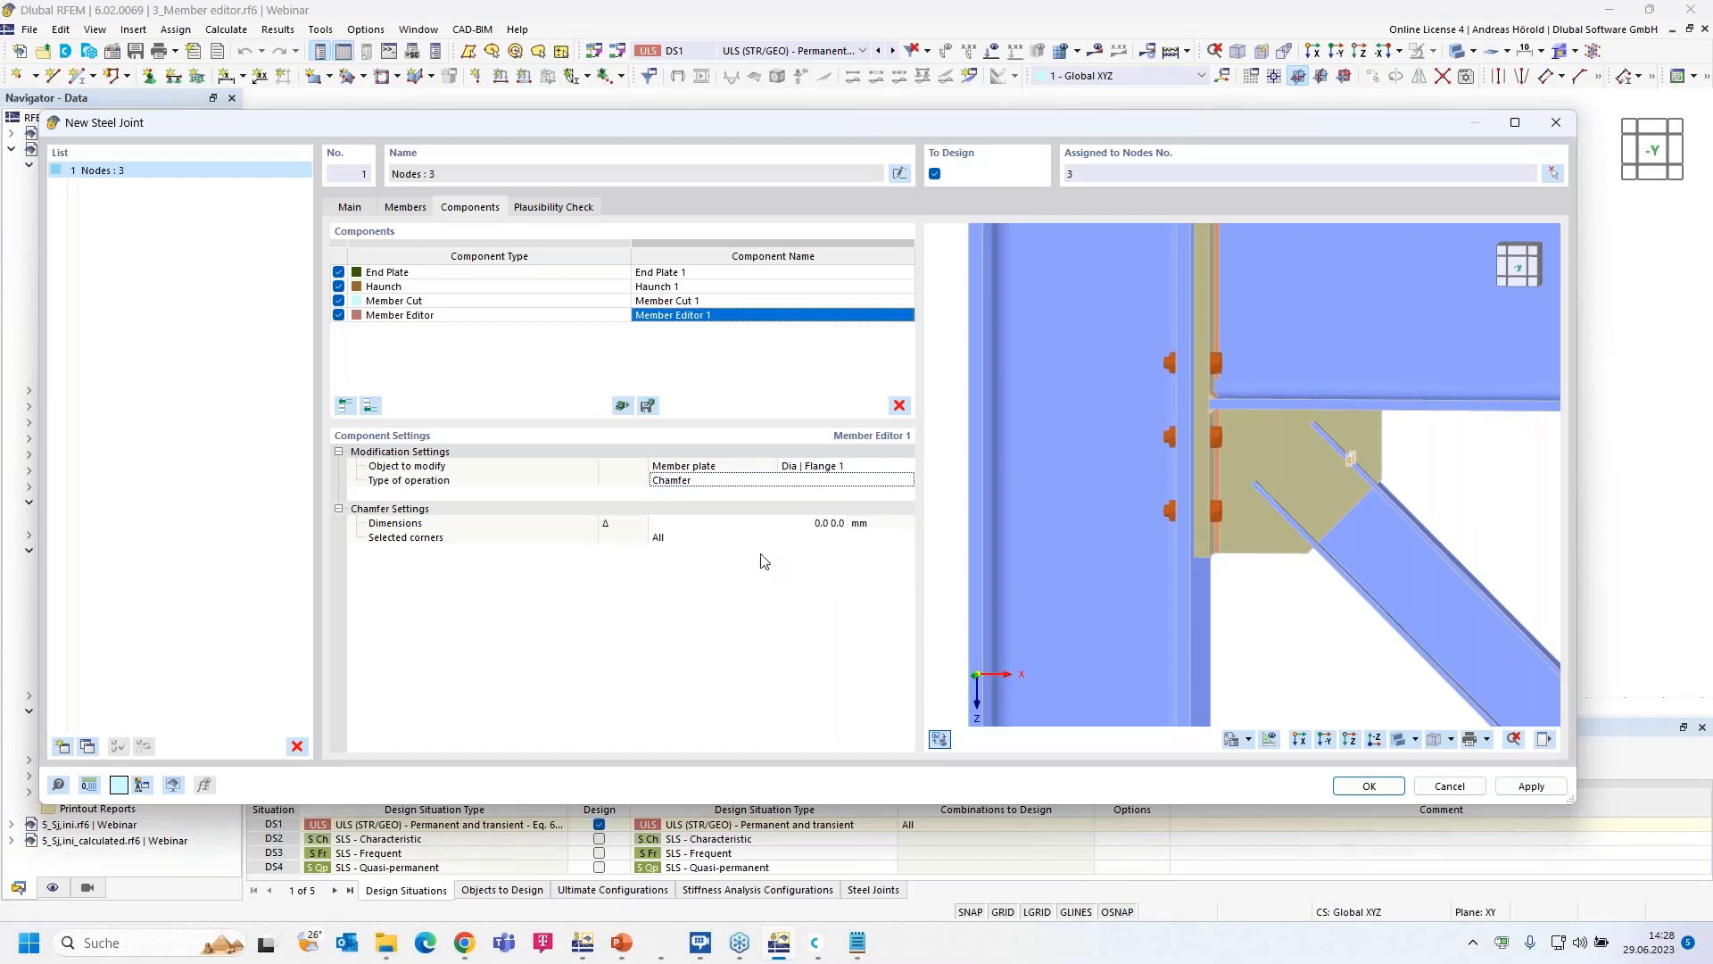
pyautogui.click(879, 481)
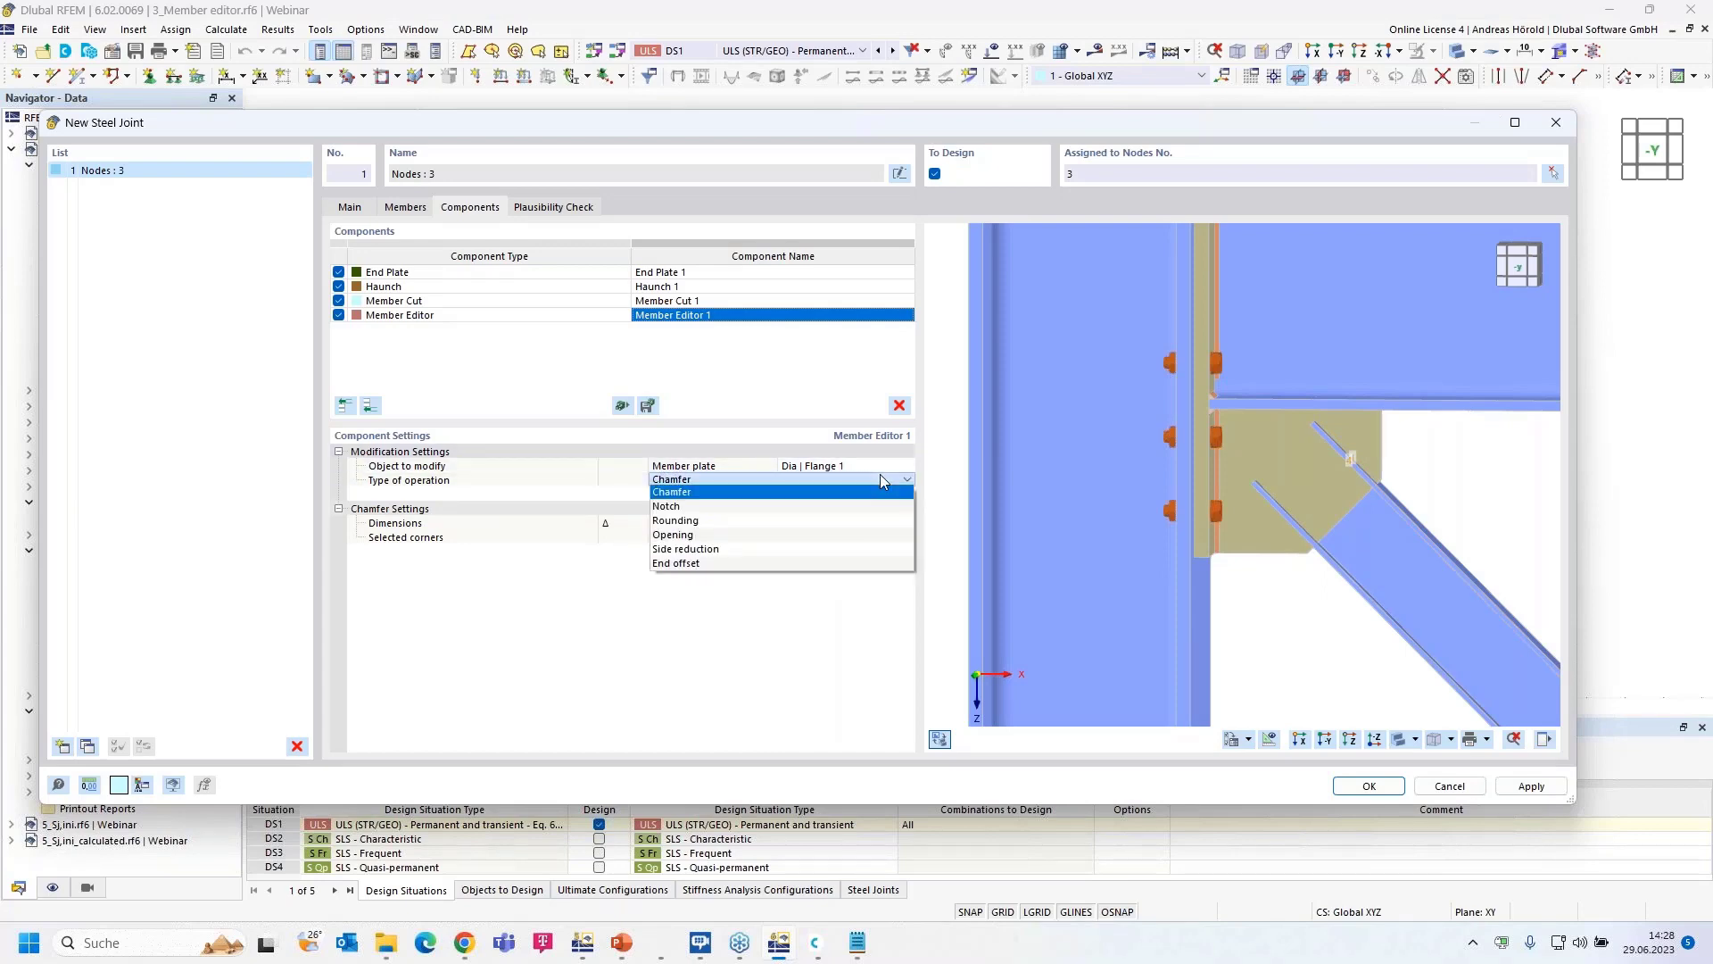
pyautogui.click(866, 564)
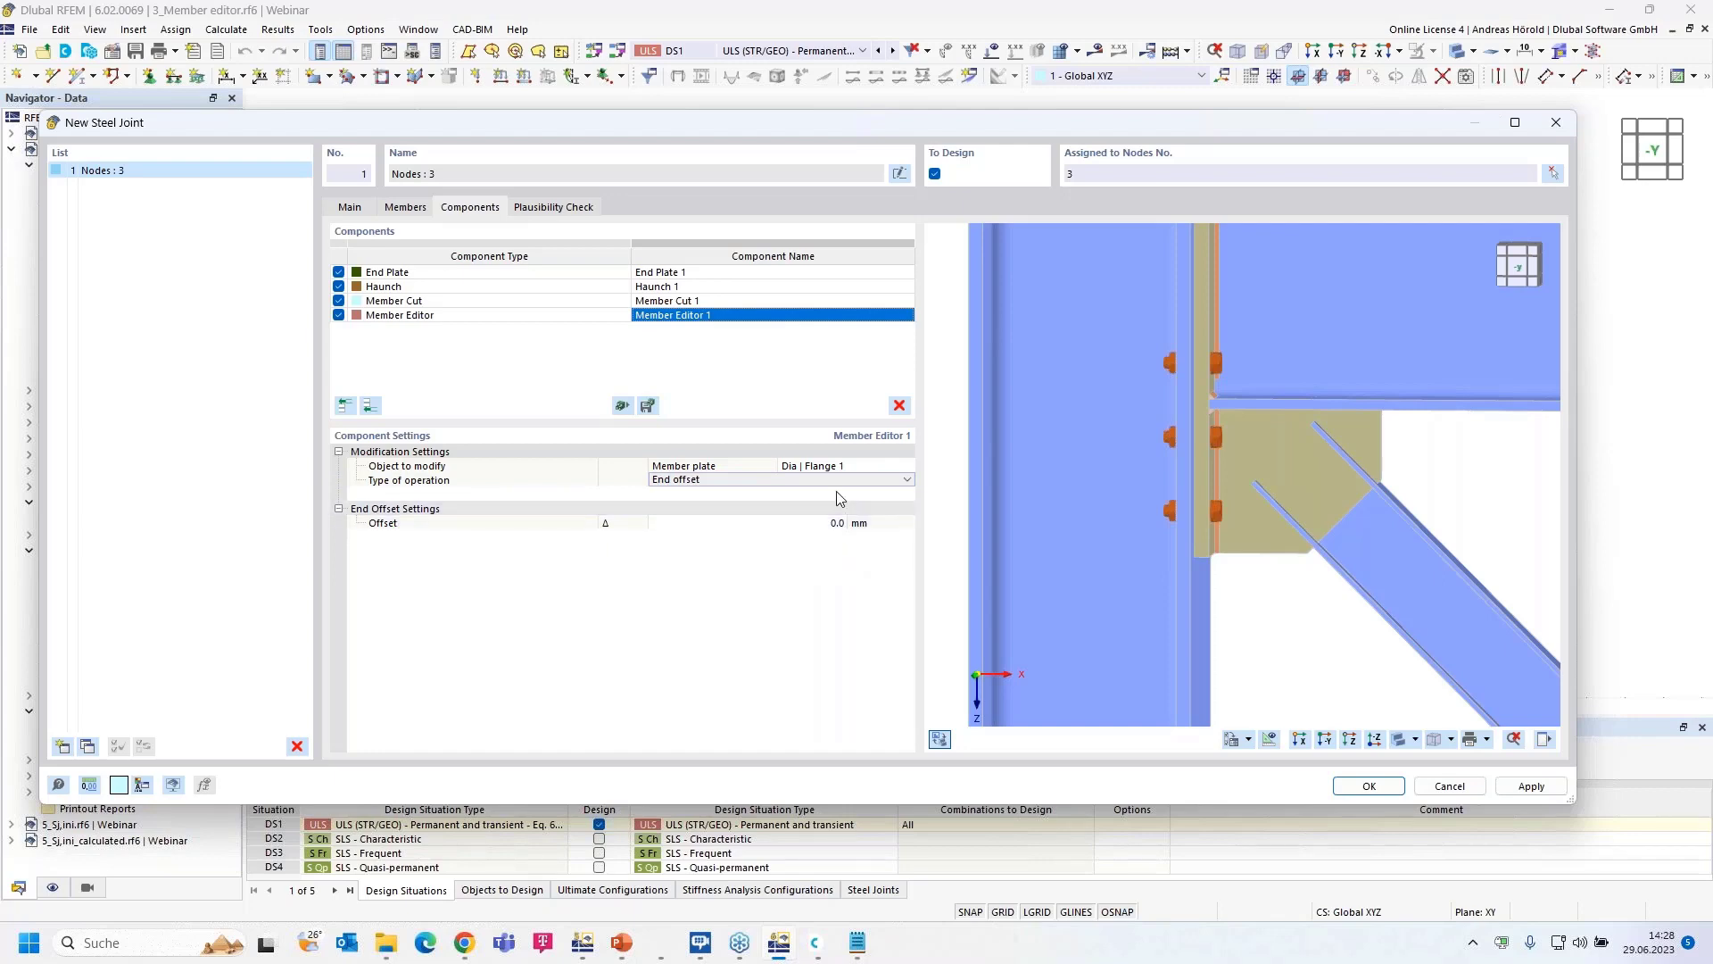
pyautogui.click(836, 528)
pyautogui.write('130')
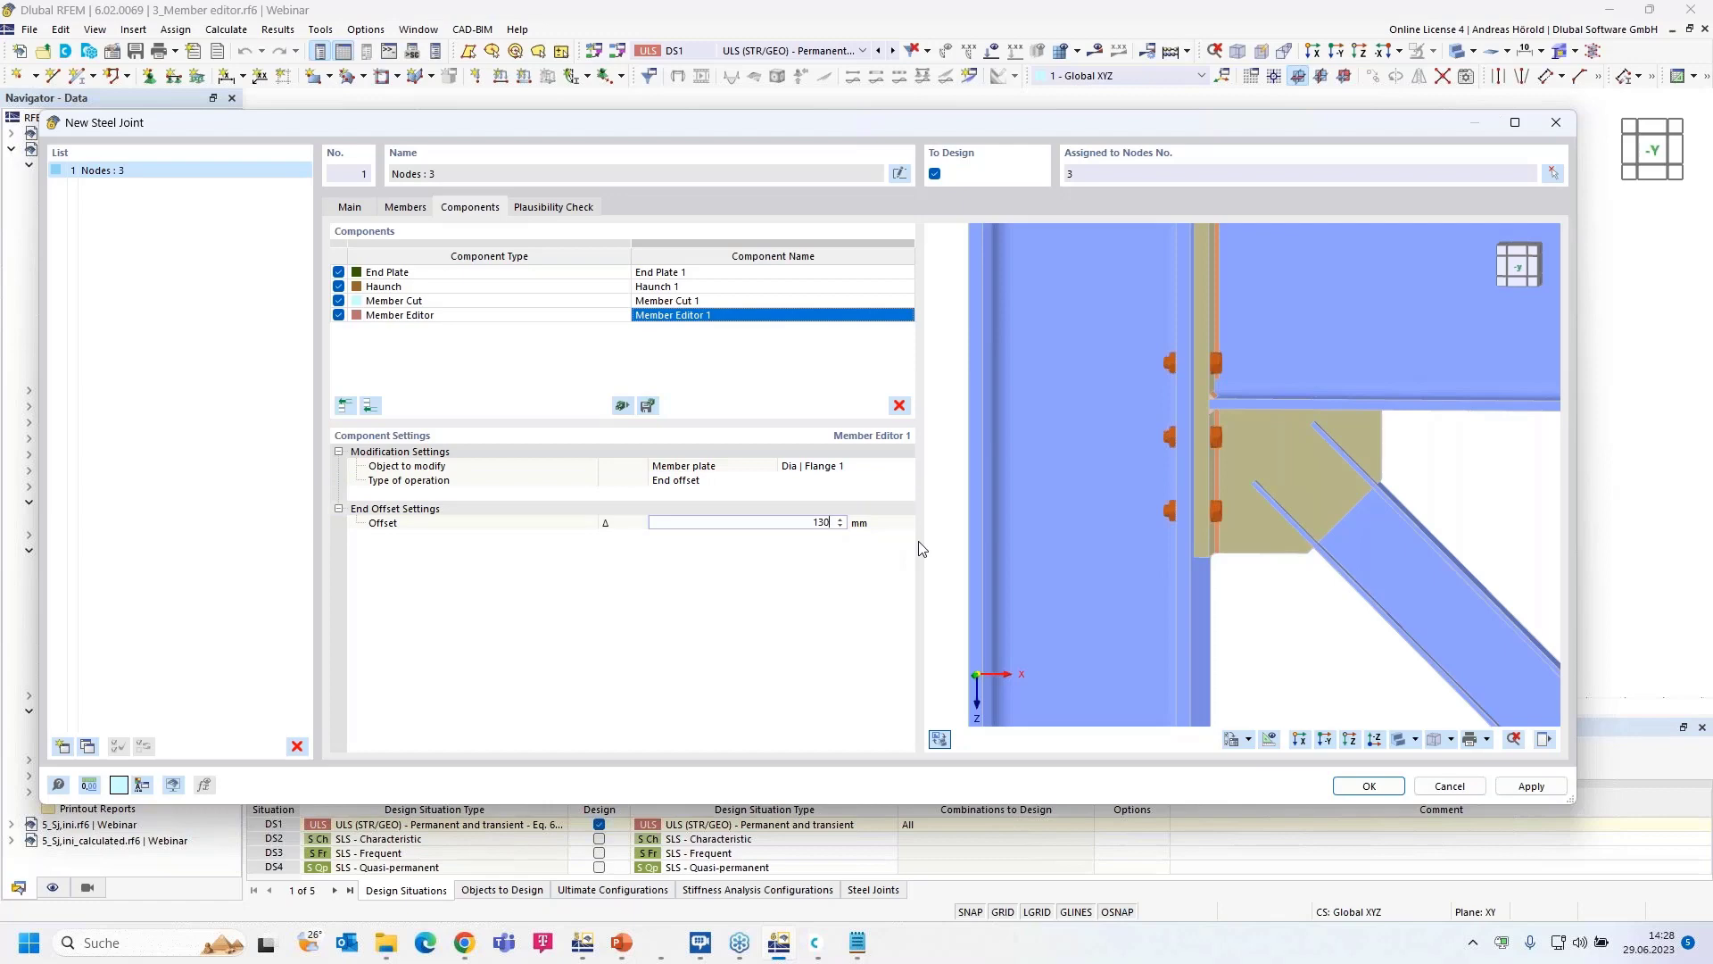
pyautogui.press('Return')
pyautogui.keyDown('ctrl'); pyautogui.moveTo(1469, 514); pyautogui.dragTo(1402, 640, button='middle'); pyautogui.keyUp('ctrl')
pyautogui.scroll(5, 1399, 538)
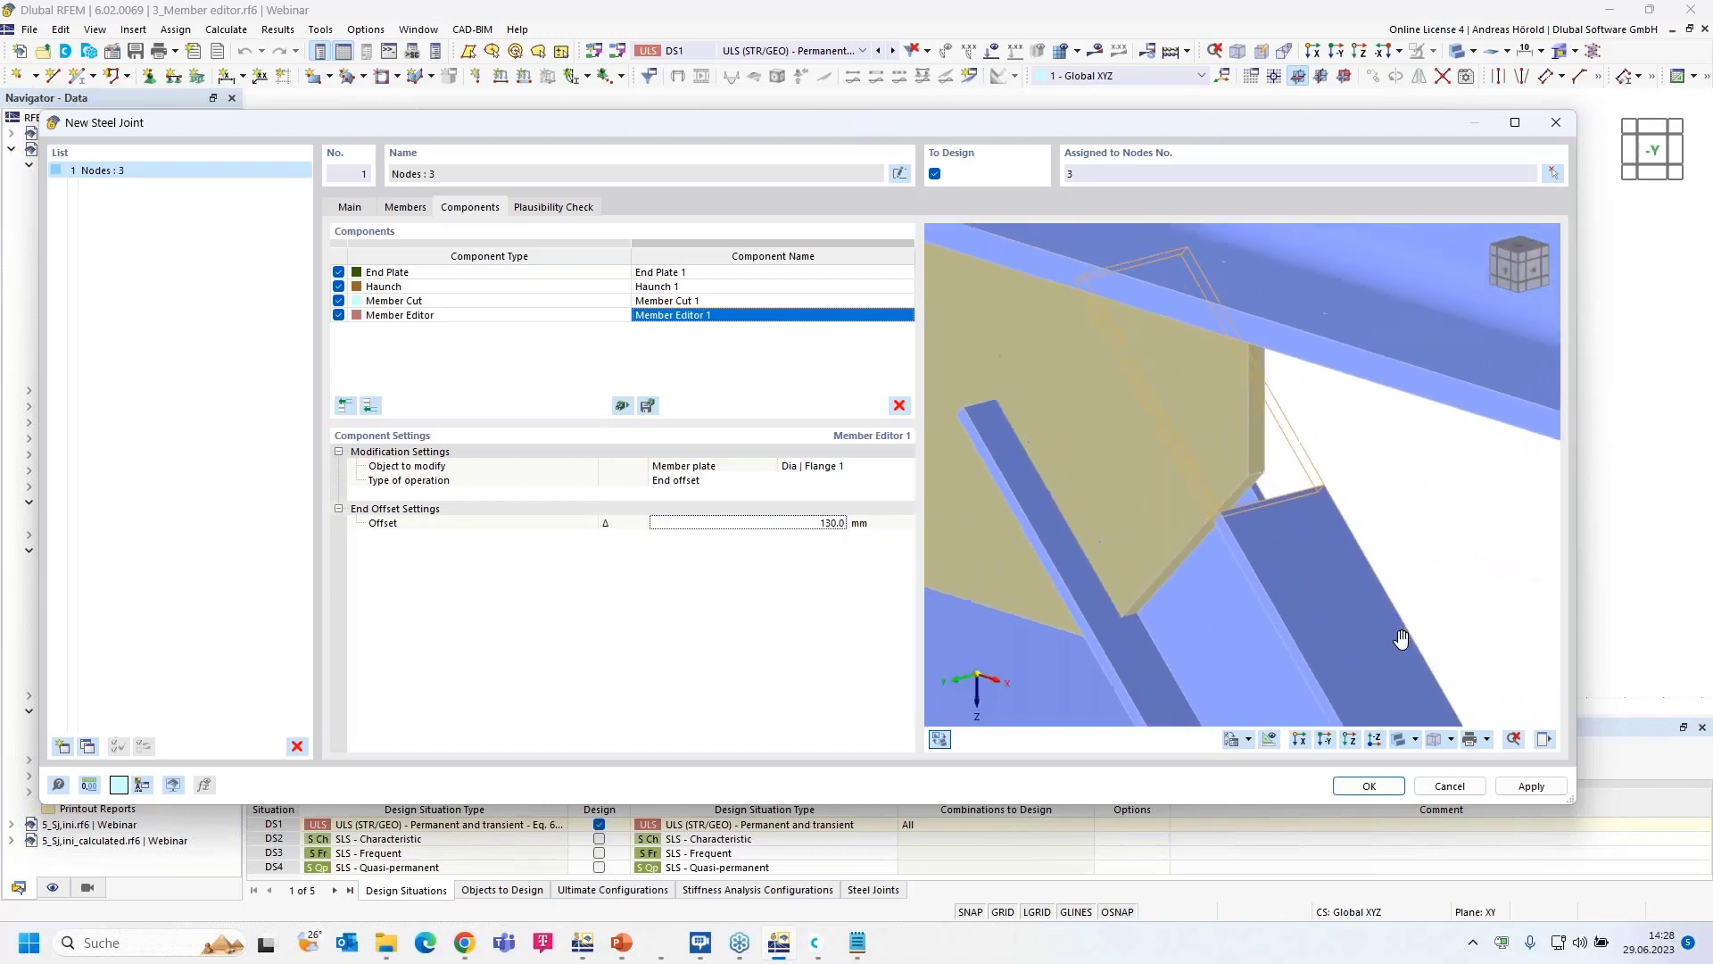
pyautogui.scroll(-2, 1401, 639)
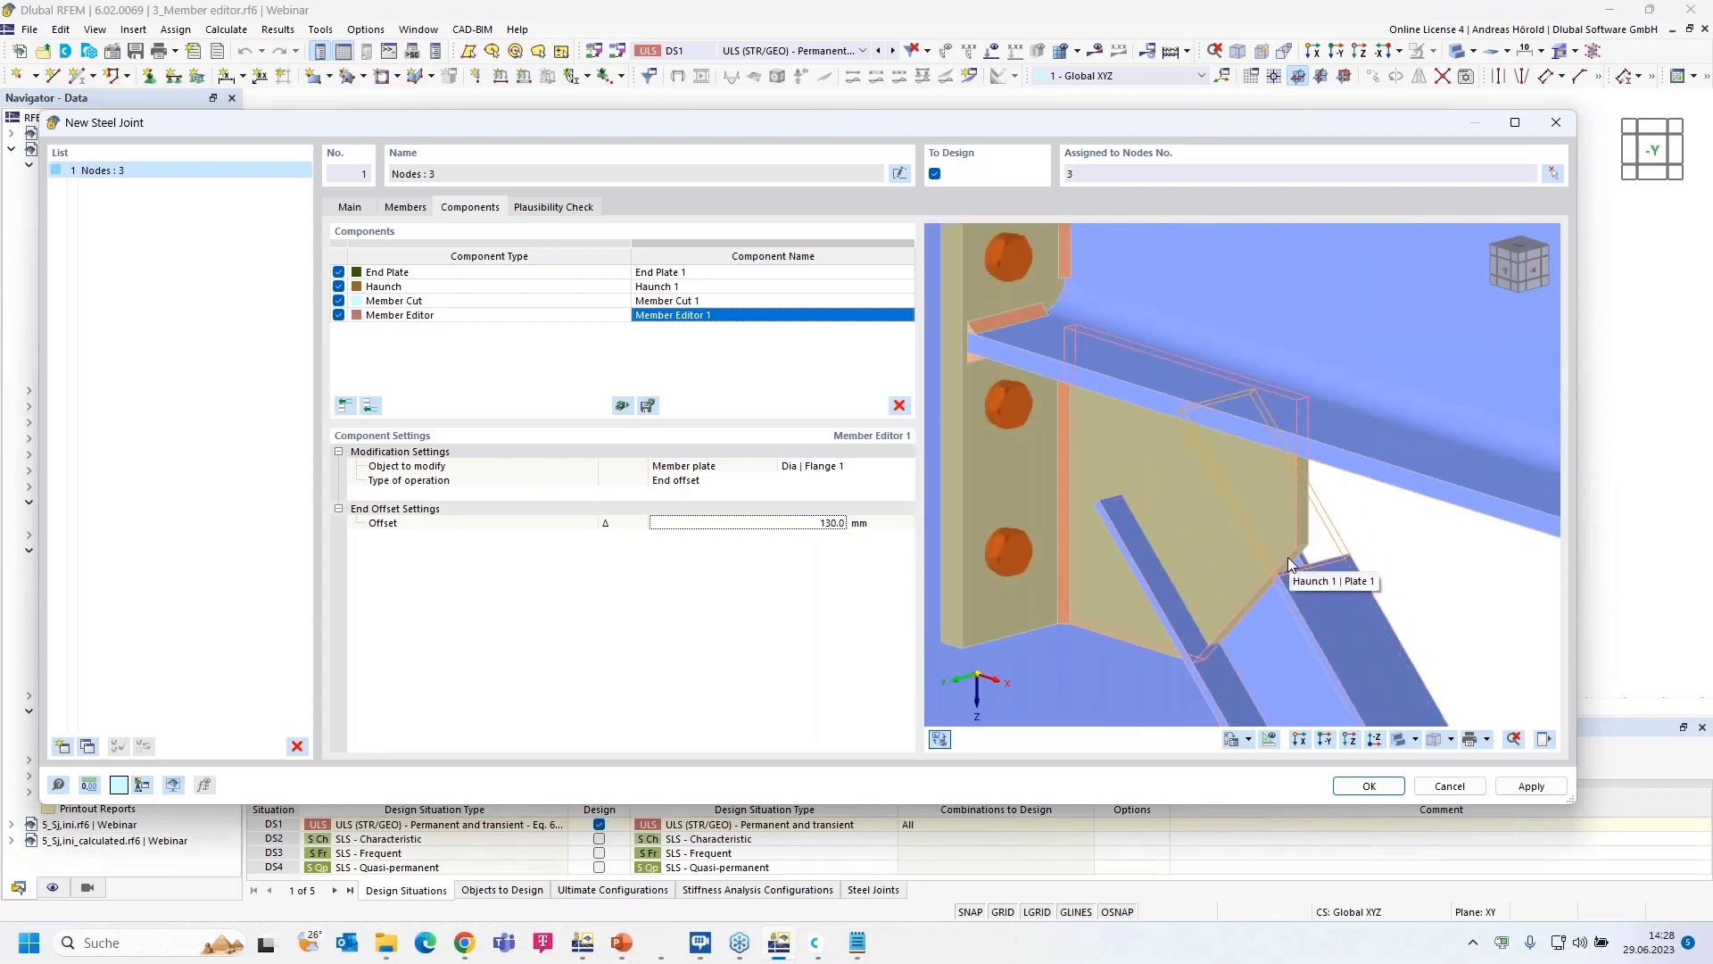
pyautogui.scroll(-3, 1288, 557)
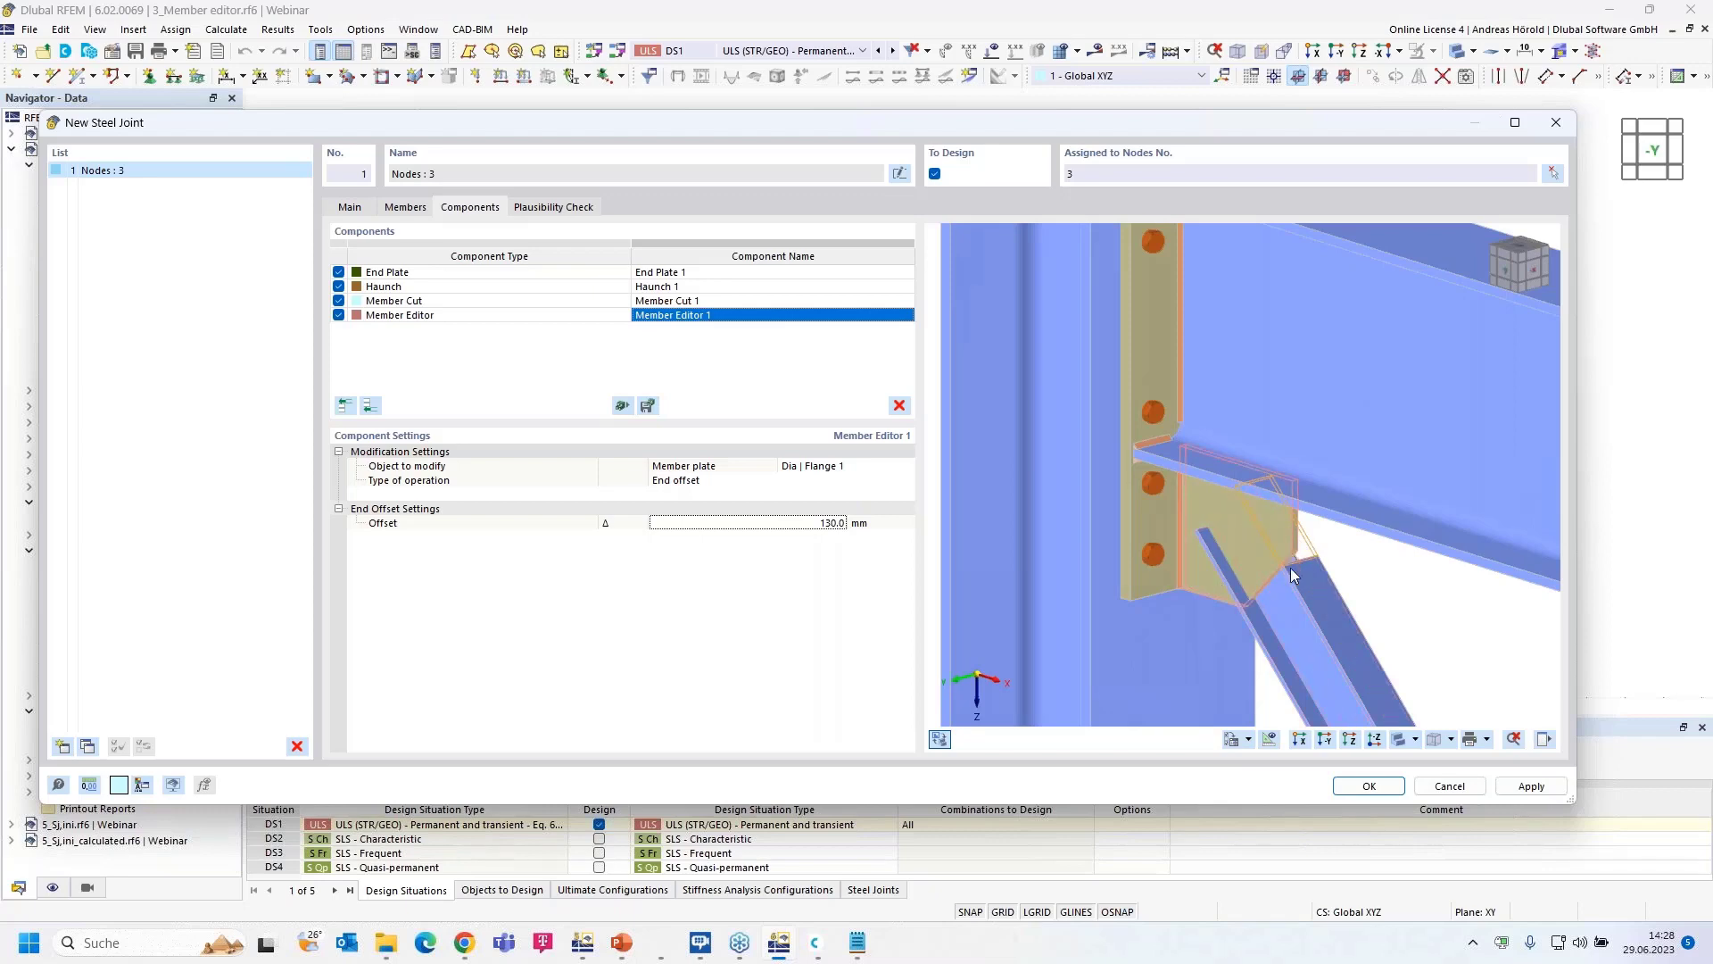
# - Copy Member Editor 1 to the end of the list and retarget the copy to Dia | Flange 2
pyautogui.rightClick(544, 318)
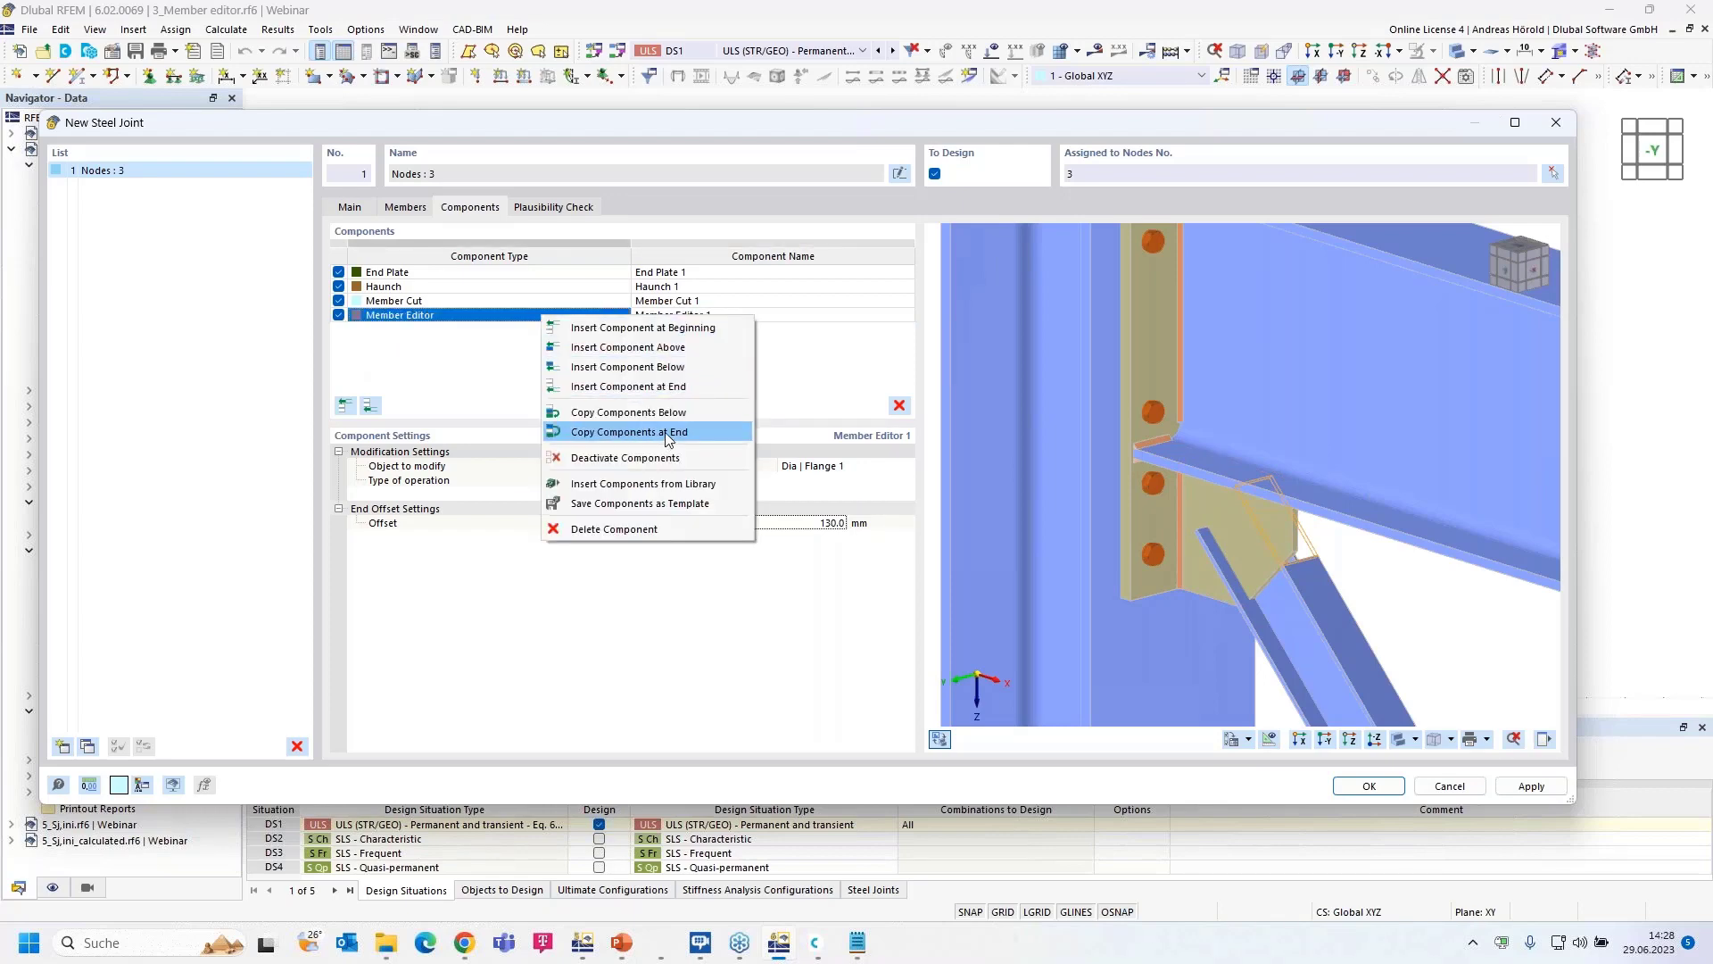
pyautogui.click(666, 432)
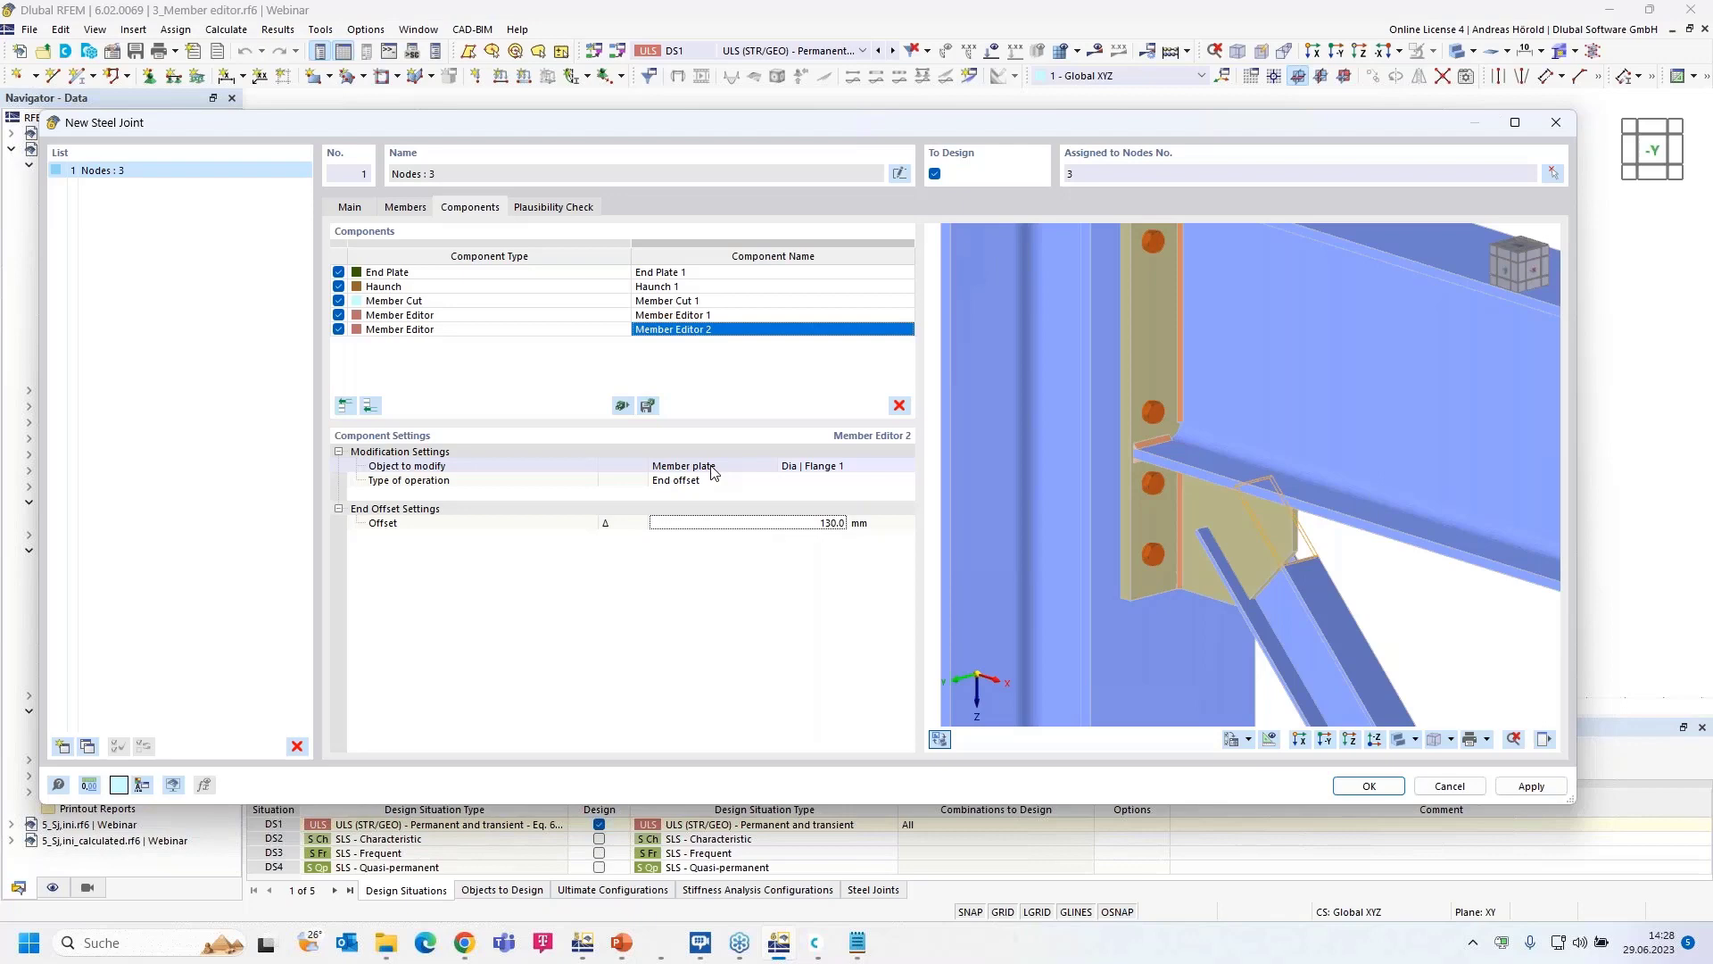
pyautogui.click(830, 466)
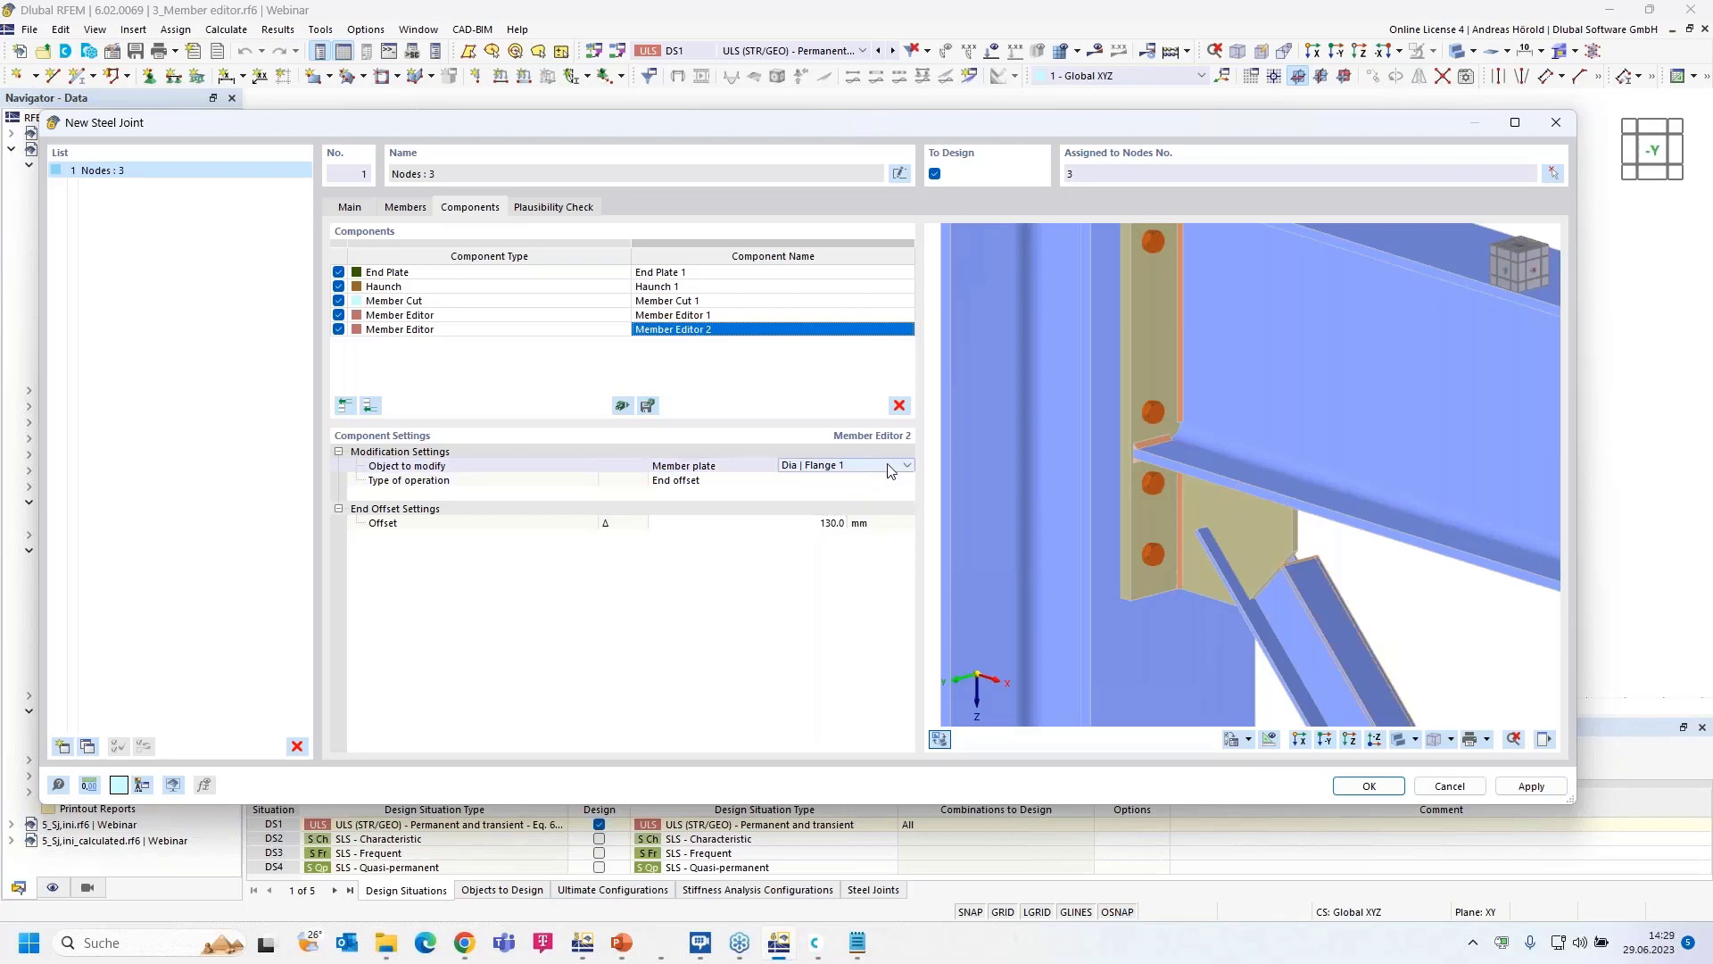
pyautogui.click(906, 464)
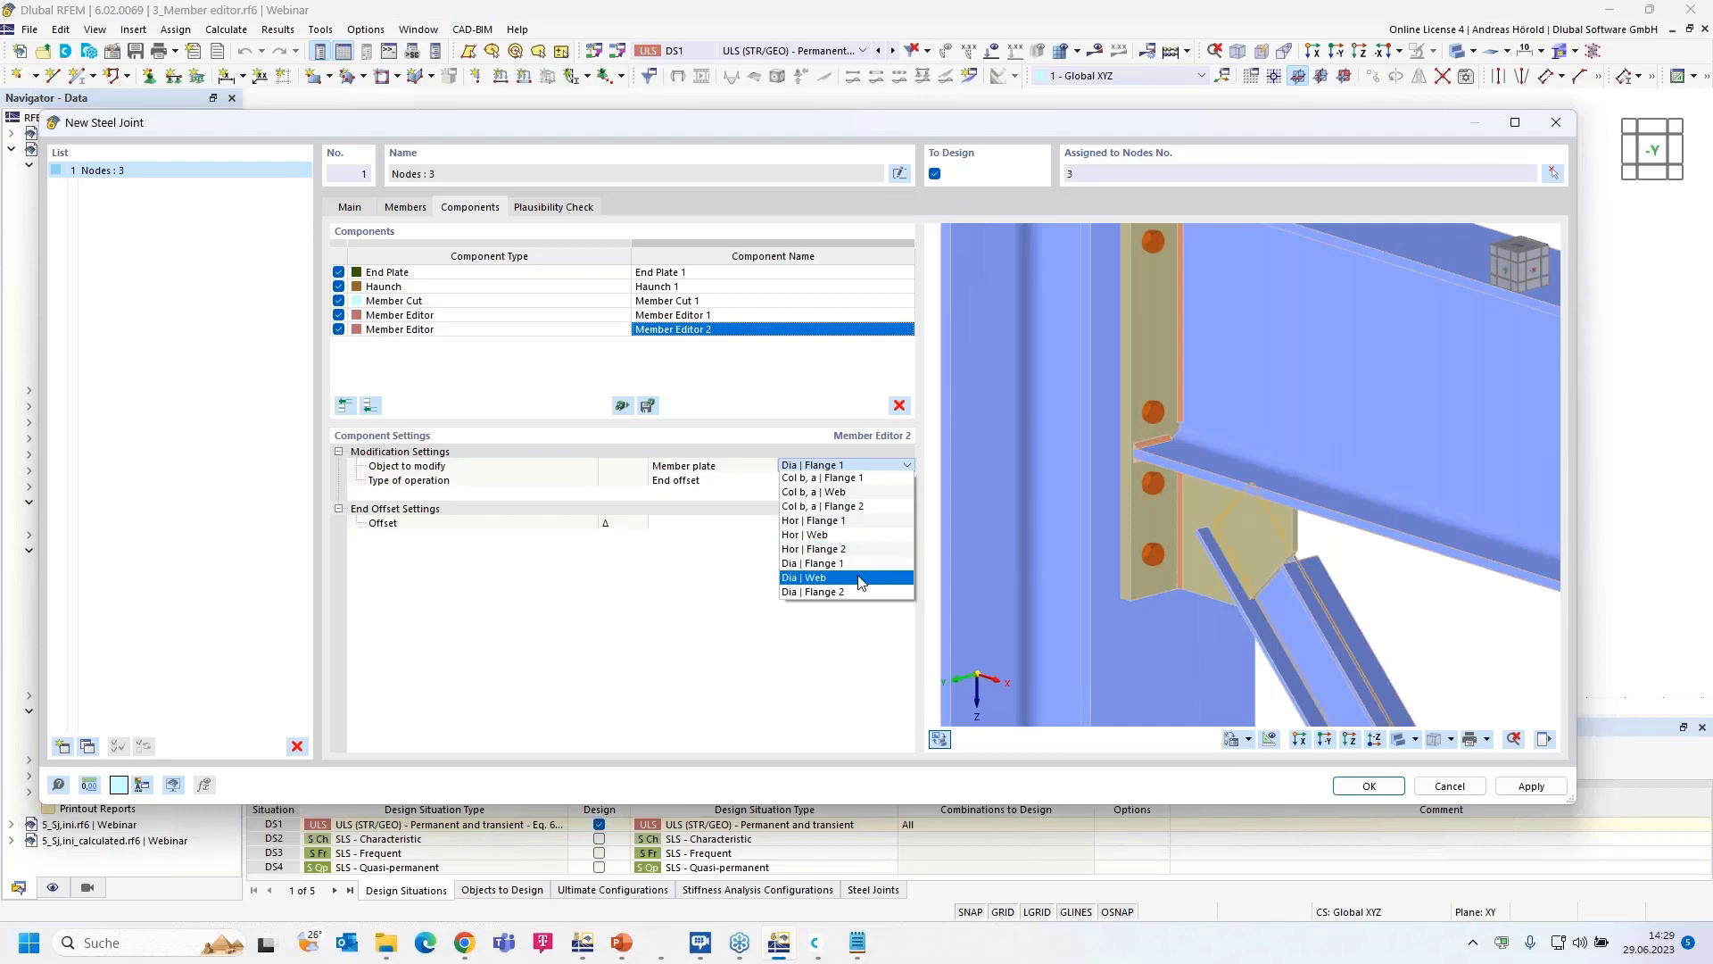
pyautogui.click(857, 592)
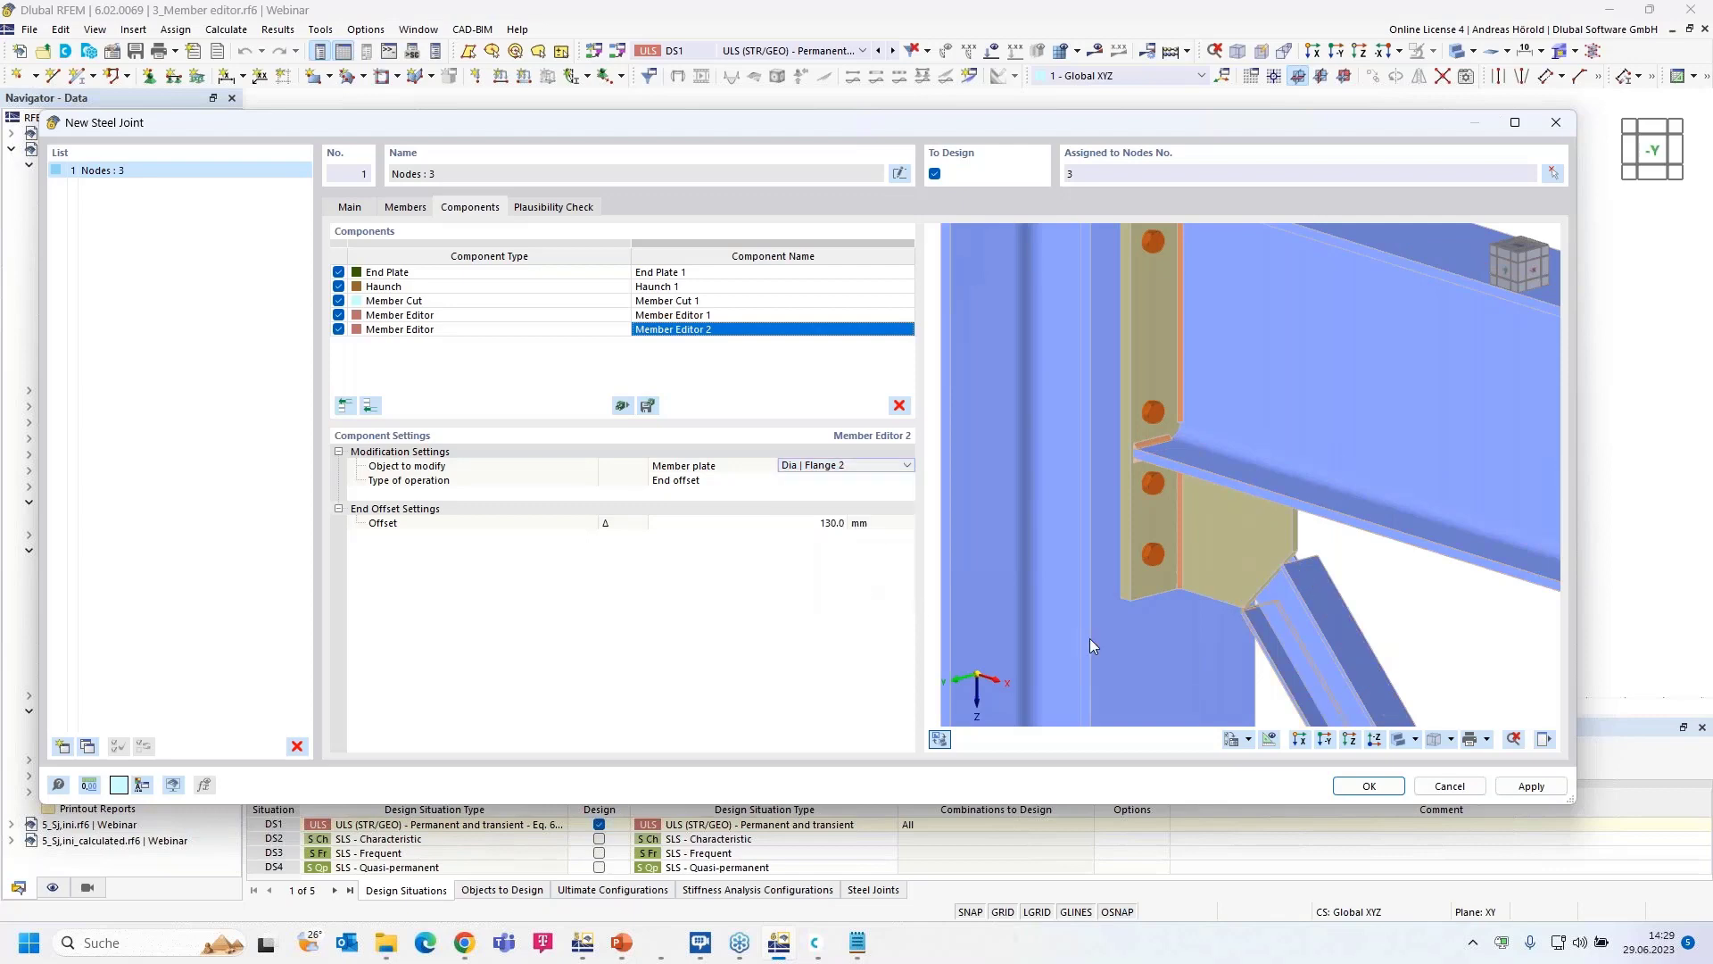
pyautogui.keyDown('ctrl'); pyautogui.moveTo(1159, 628); pyautogui.dragTo(1278, 611, button='middle'); pyautogui.keyUp('ctrl')
pyautogui.scroll(5, 1277, 586)
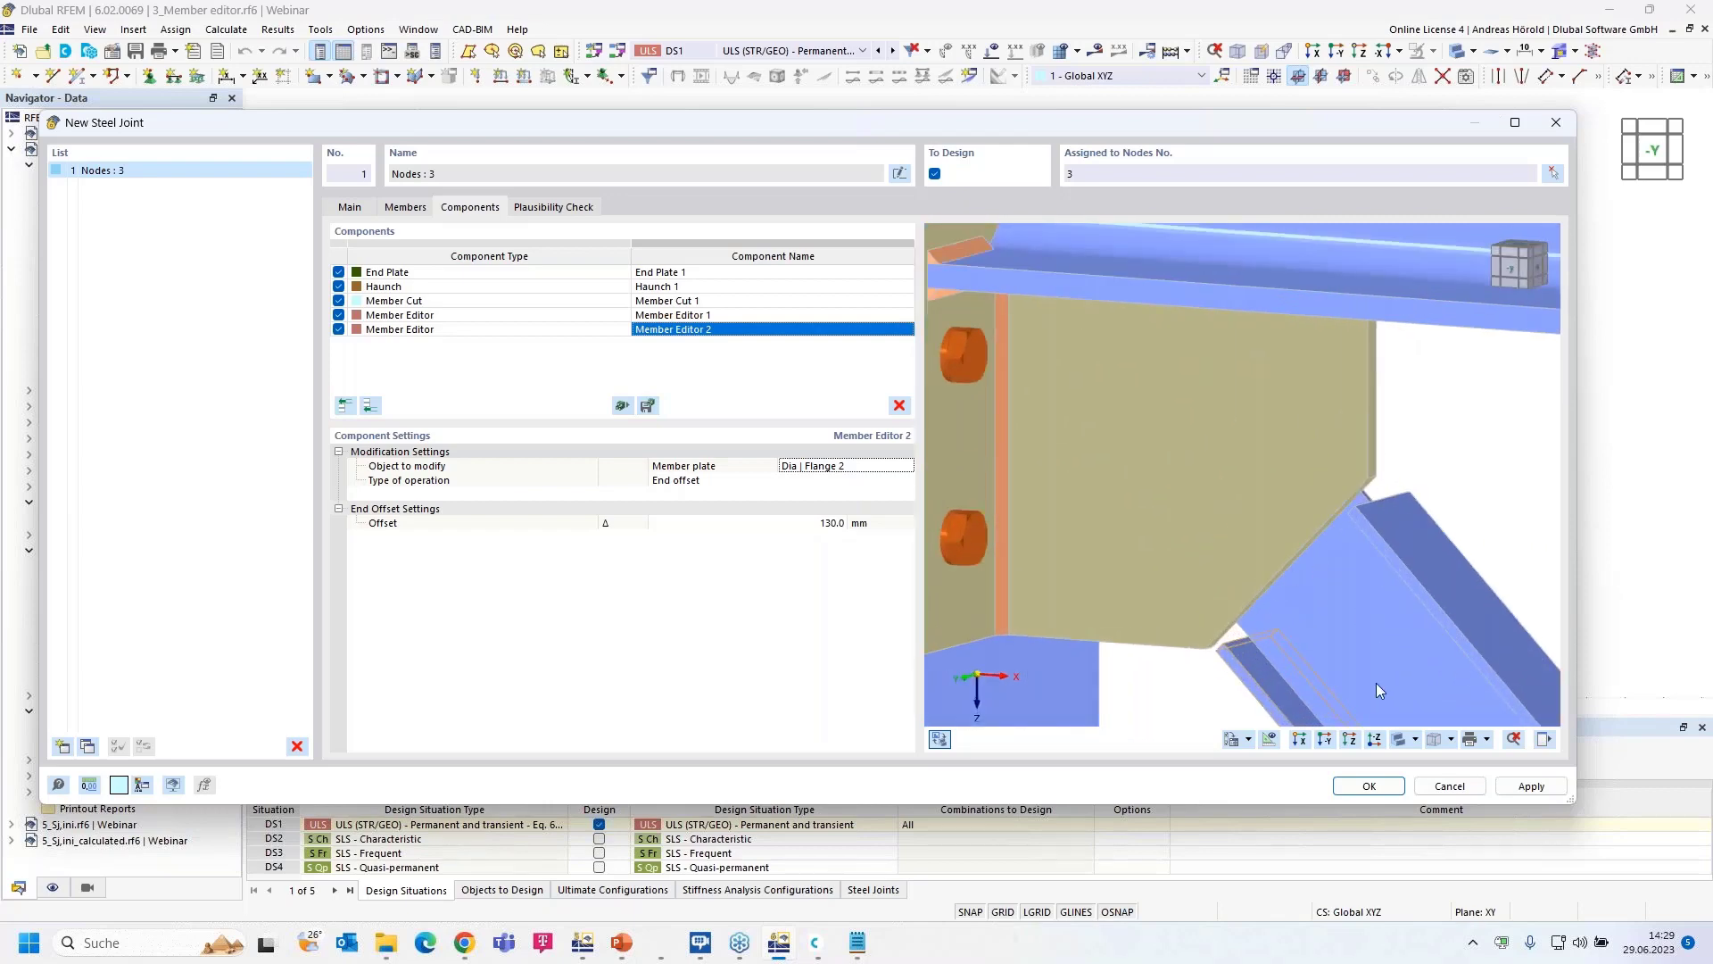
pyautogui.click(1299, 739)
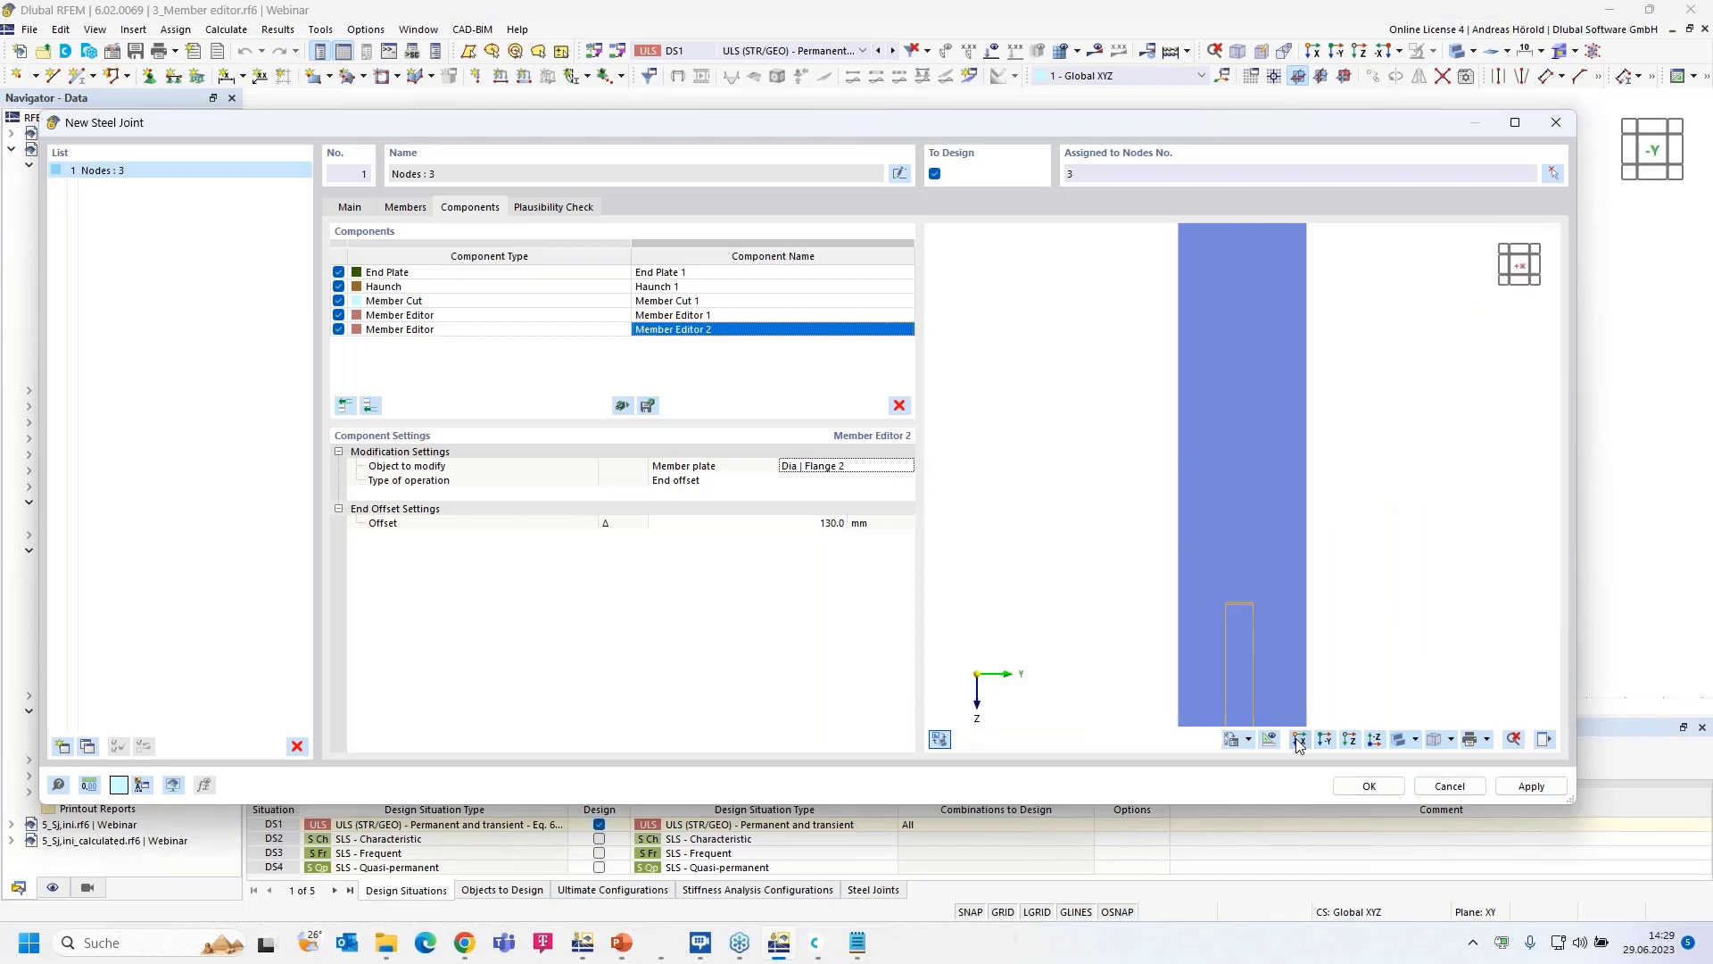
pyautogui.keyDown('ctrl'); pyautogui.moveTo(1427, 613); pyautogui.dragTo(1009, 613, button='middle'); pyautogui.keyUp('ctrl')
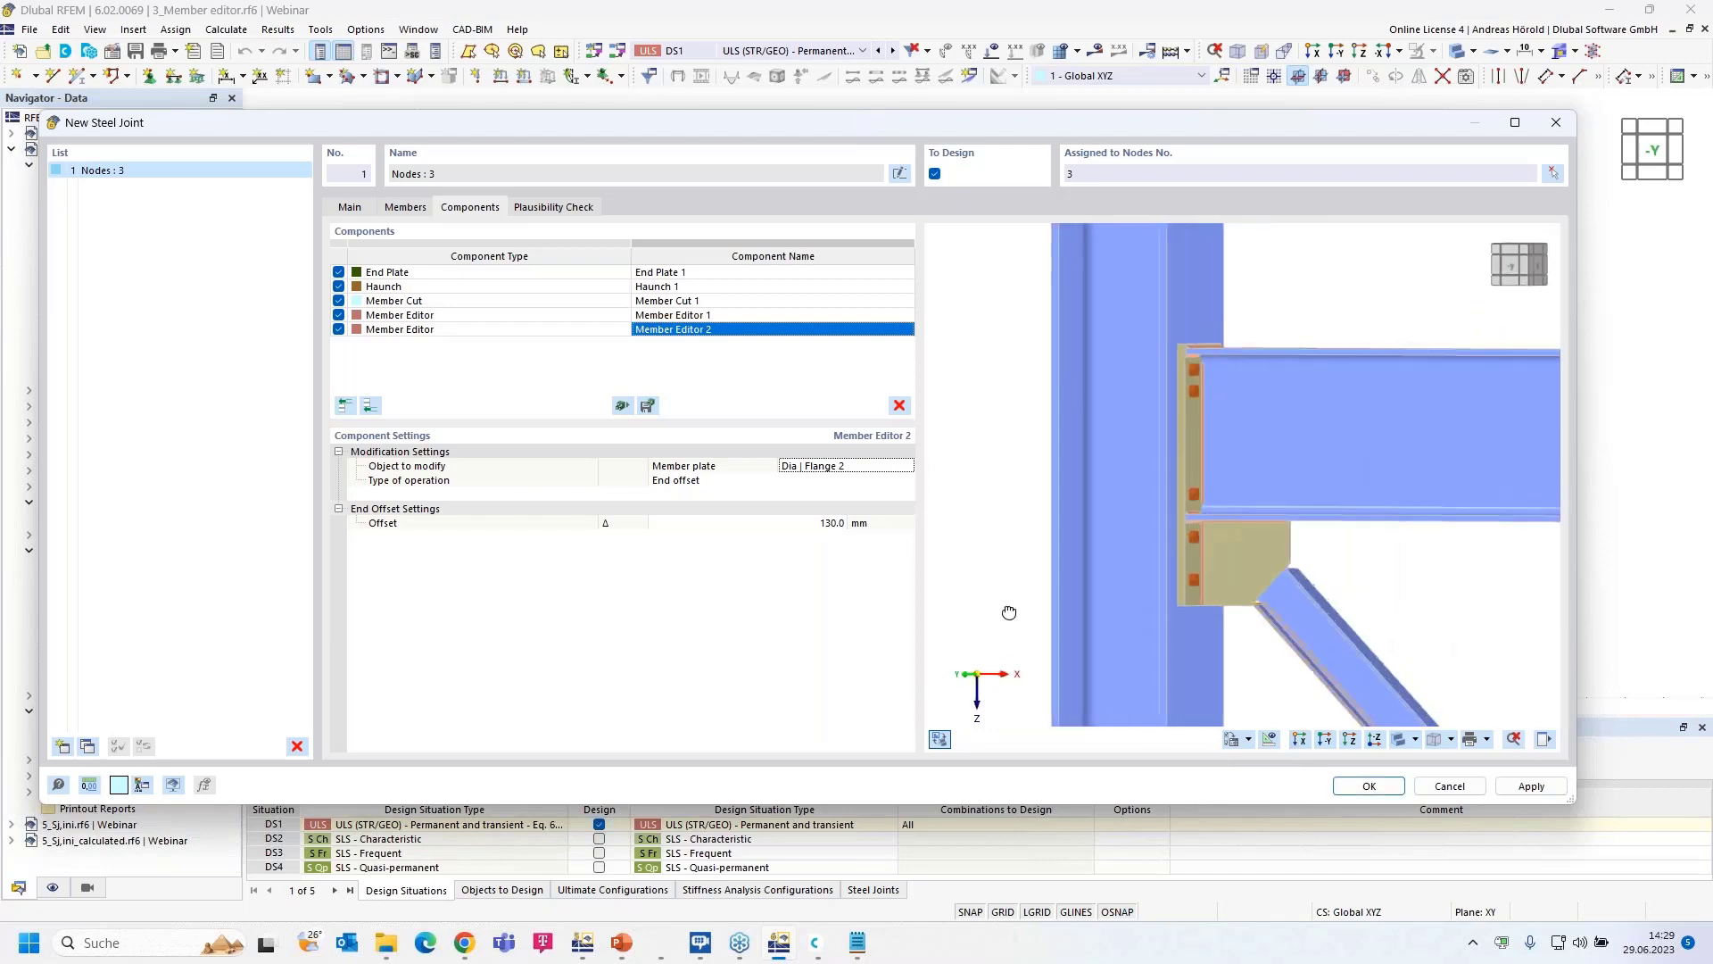
pyautogui.keyDown('ctrl'); pyautogui.moveTo(1413, 606); pyautogui.dragTo(1199, 596, button='middle'); pyautogui.keyUp('ctrl')
pyautogui.scroll(4, 1253, 578)
pyautogui.scroll(2, 1252, 575)
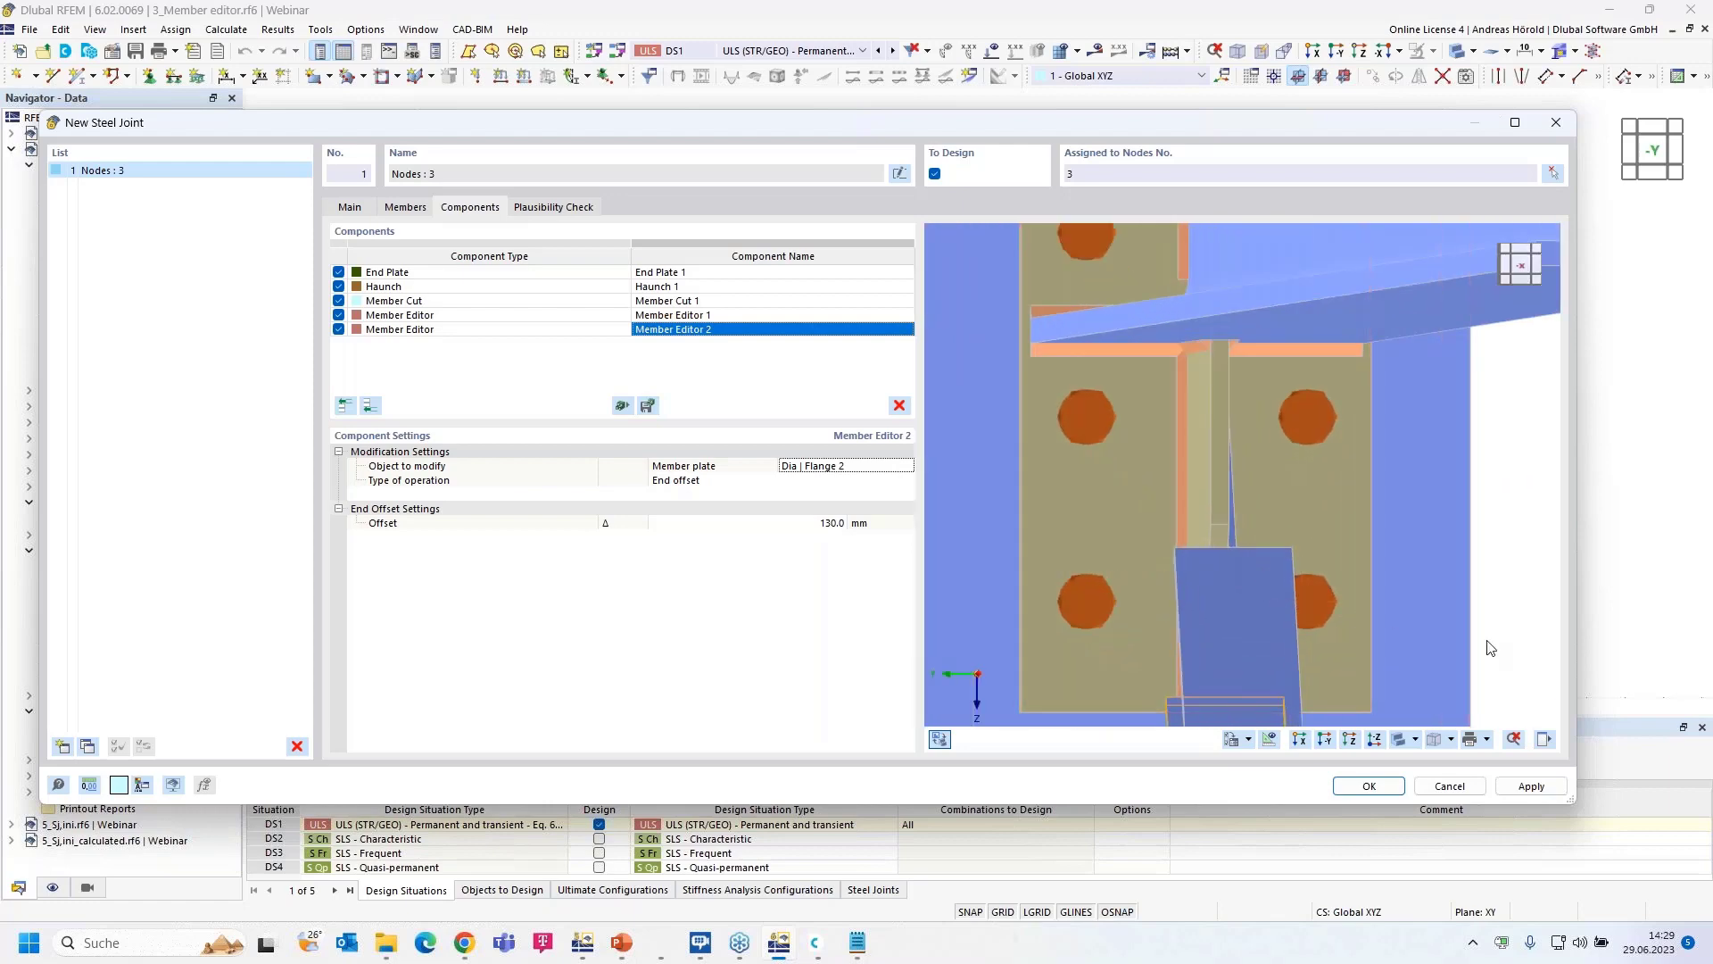
pyautogui.moveTo(1487, 644)
pyautogui.keyDown('ctrl'); pyautogui.mouseDown(button='middle')
pyautogui.moveTo(1465, 647)
pyautogui.moveTo(1475, 637)
pyautogui.mouseUp(button='middle'); pyautogui.keyUp('ctrl')
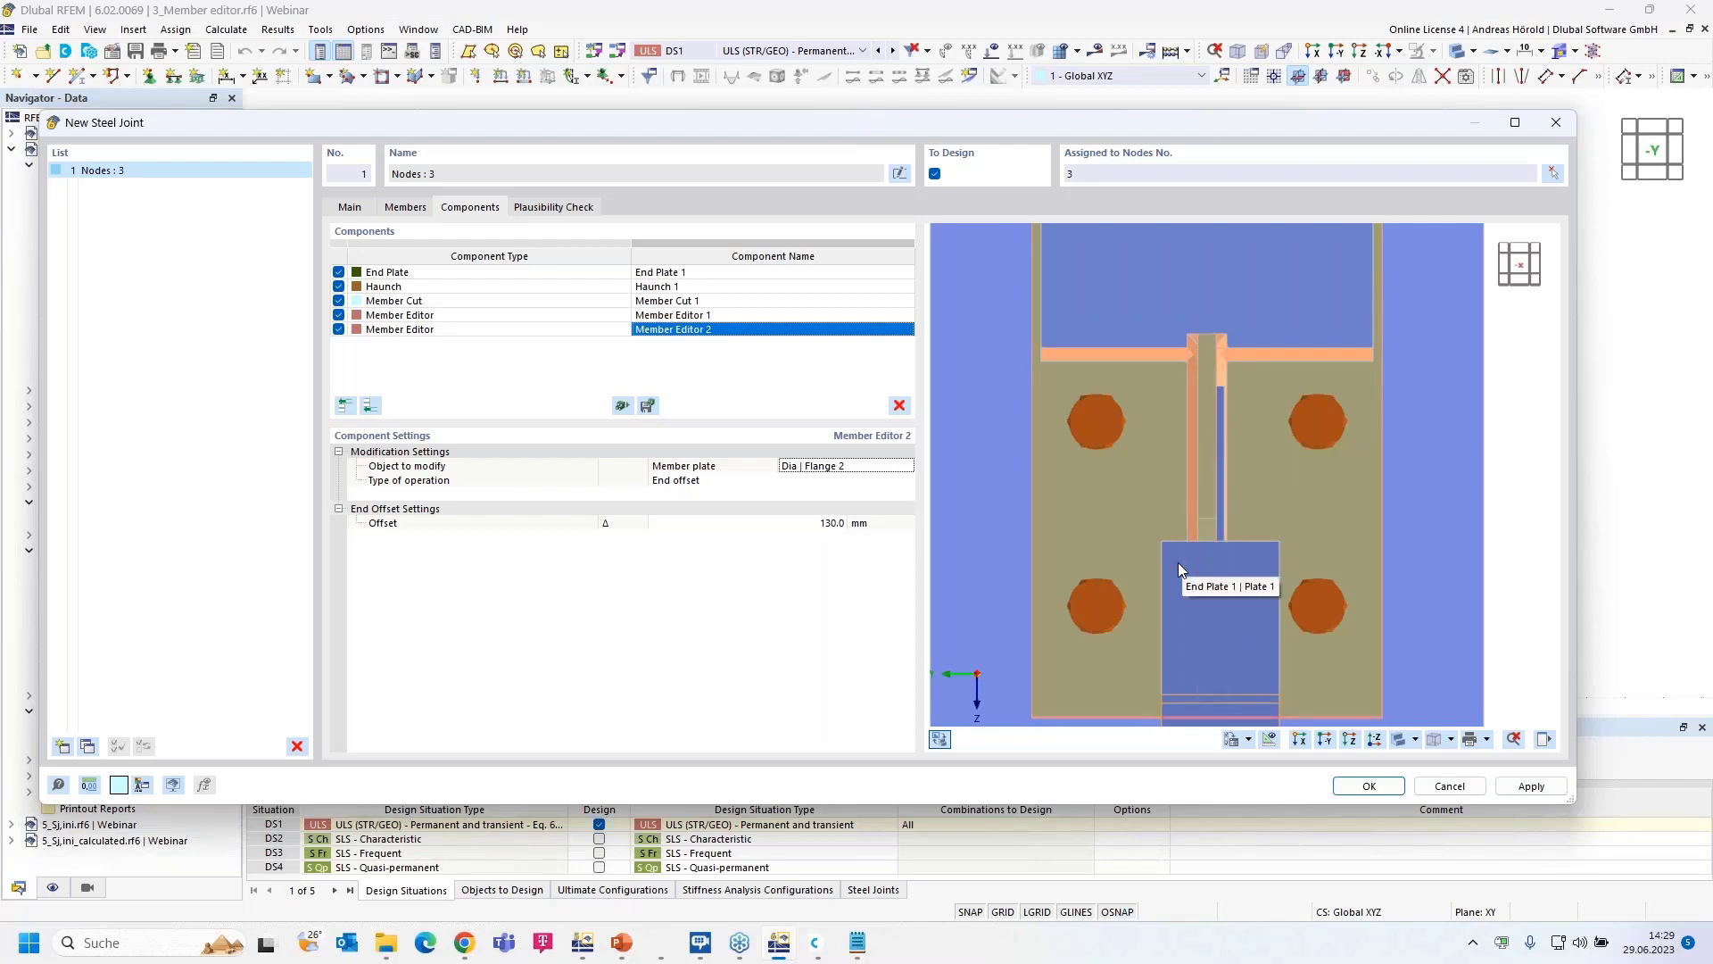
pyautogui.keyDown('ctrl'); pyautogui.moveTo(1177, 562); pyautogui.dragTo(1296, 535, button='middle'); pyautogui.keyUp('ctrl')
pyautogui.scroll(-4, 1334, 560)
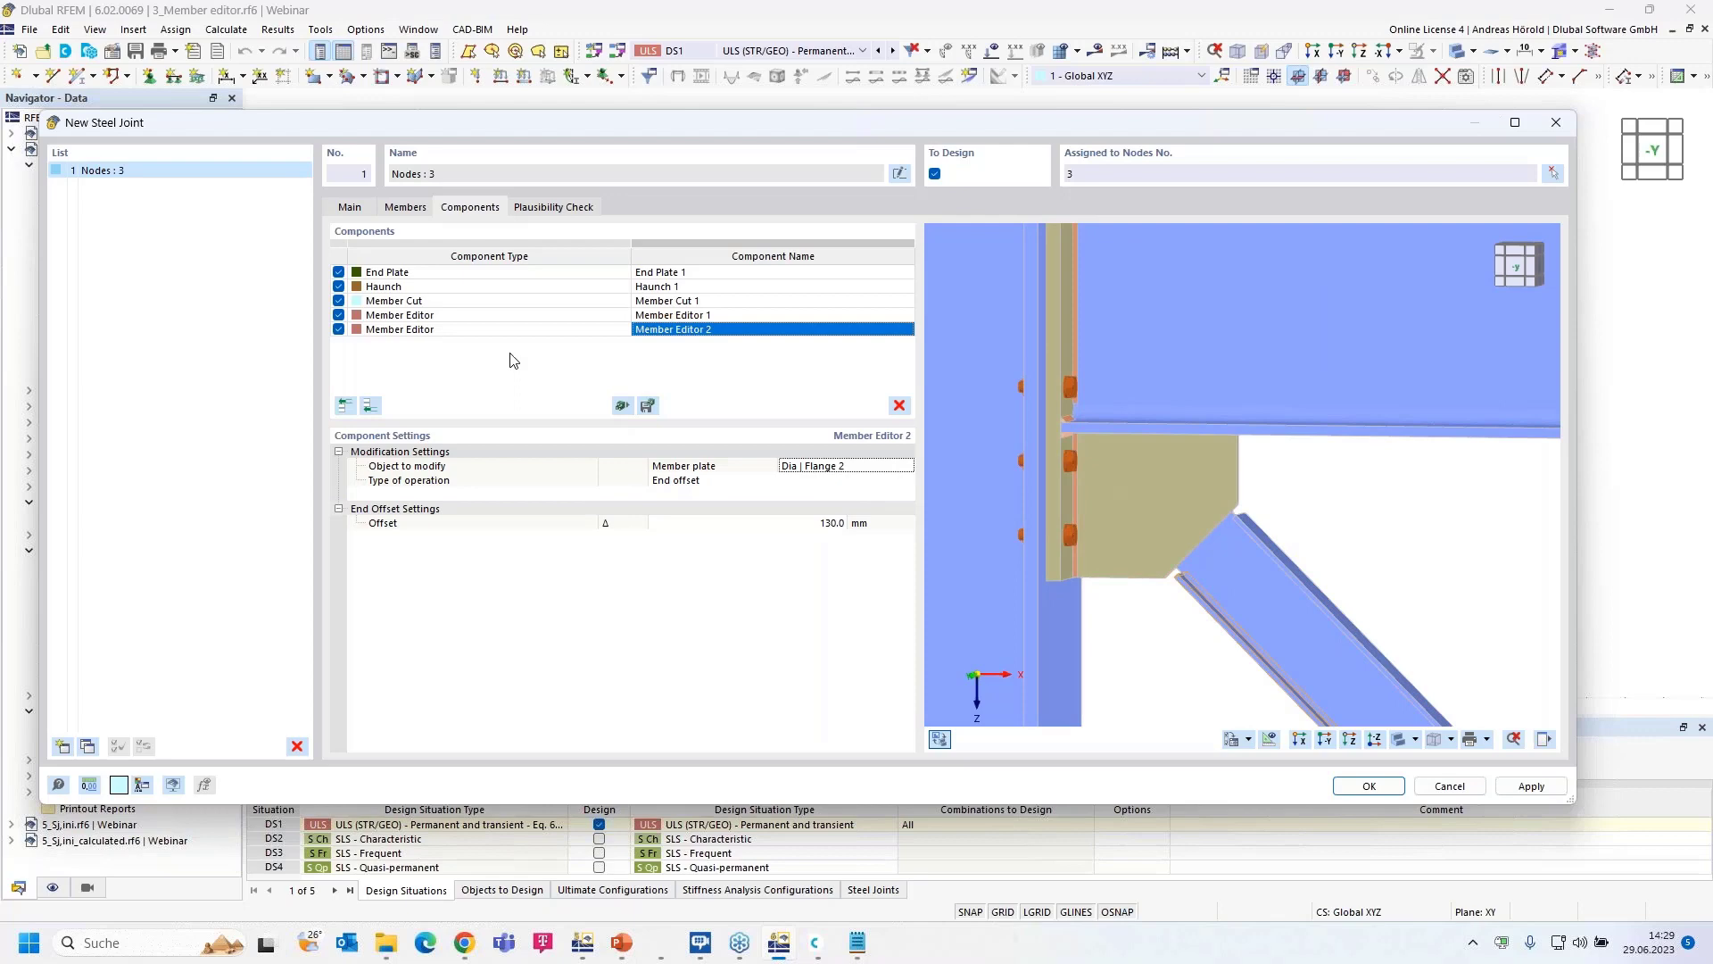
# - Add a Fasteners component with Component 1 set to the plate Haunch 1 | Plate 1
pyautogui.click(371, 407)
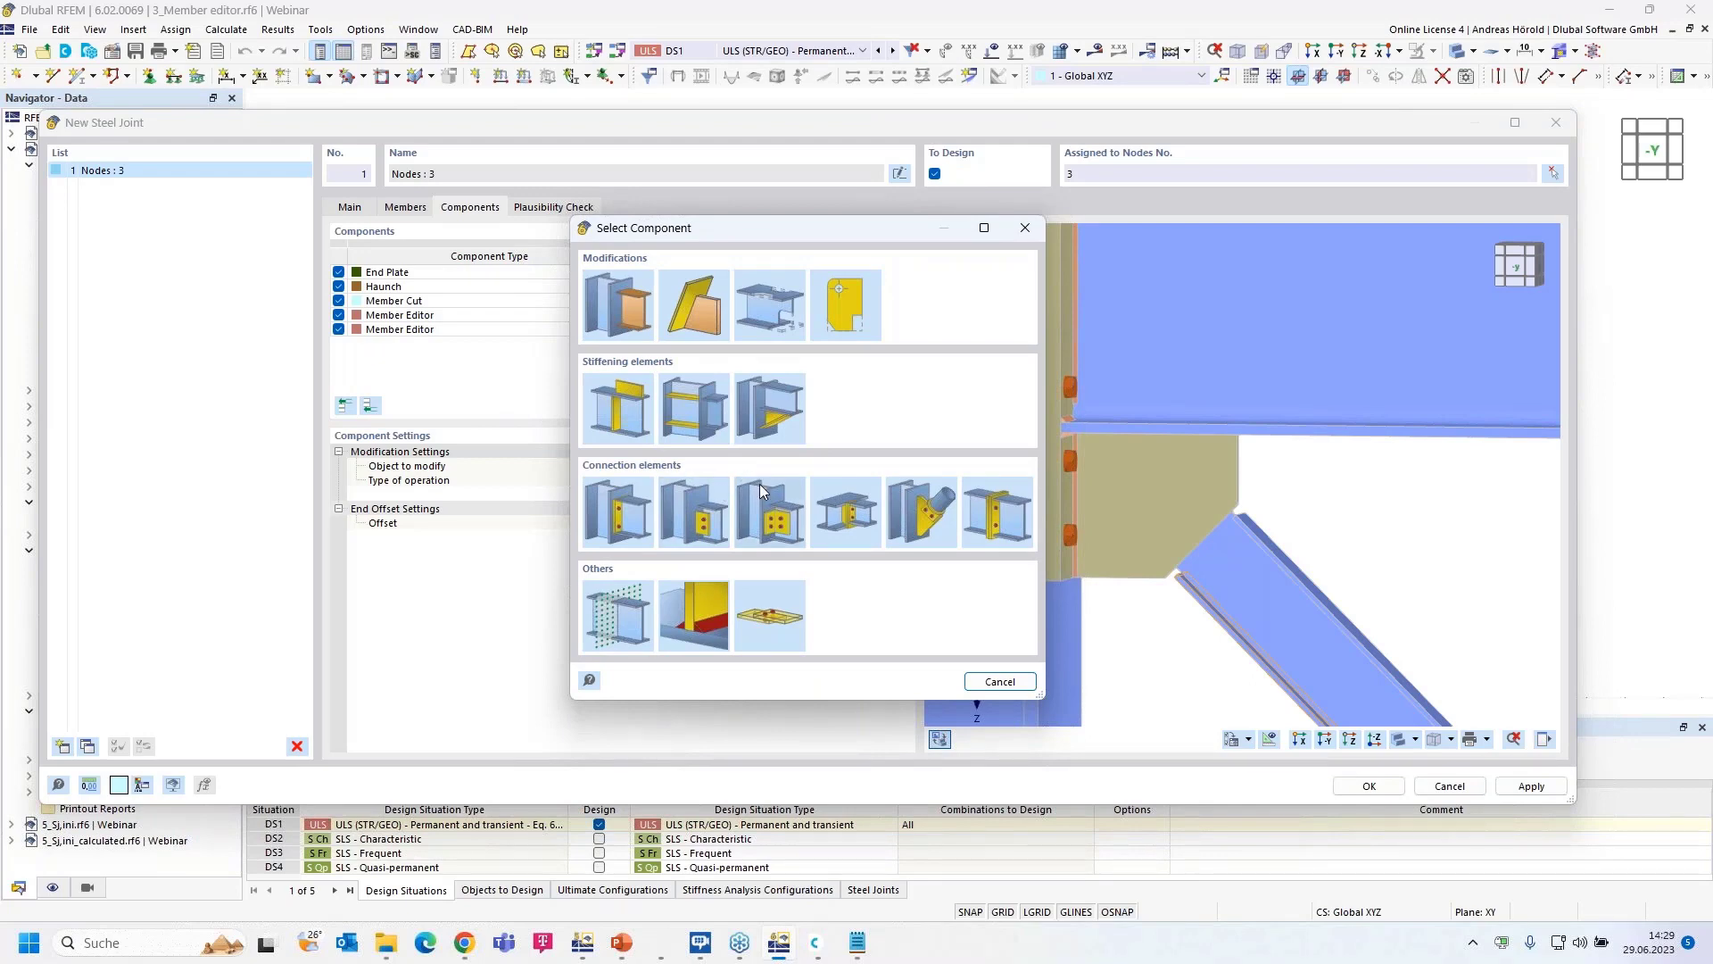
pyautogui.click(773, 615)
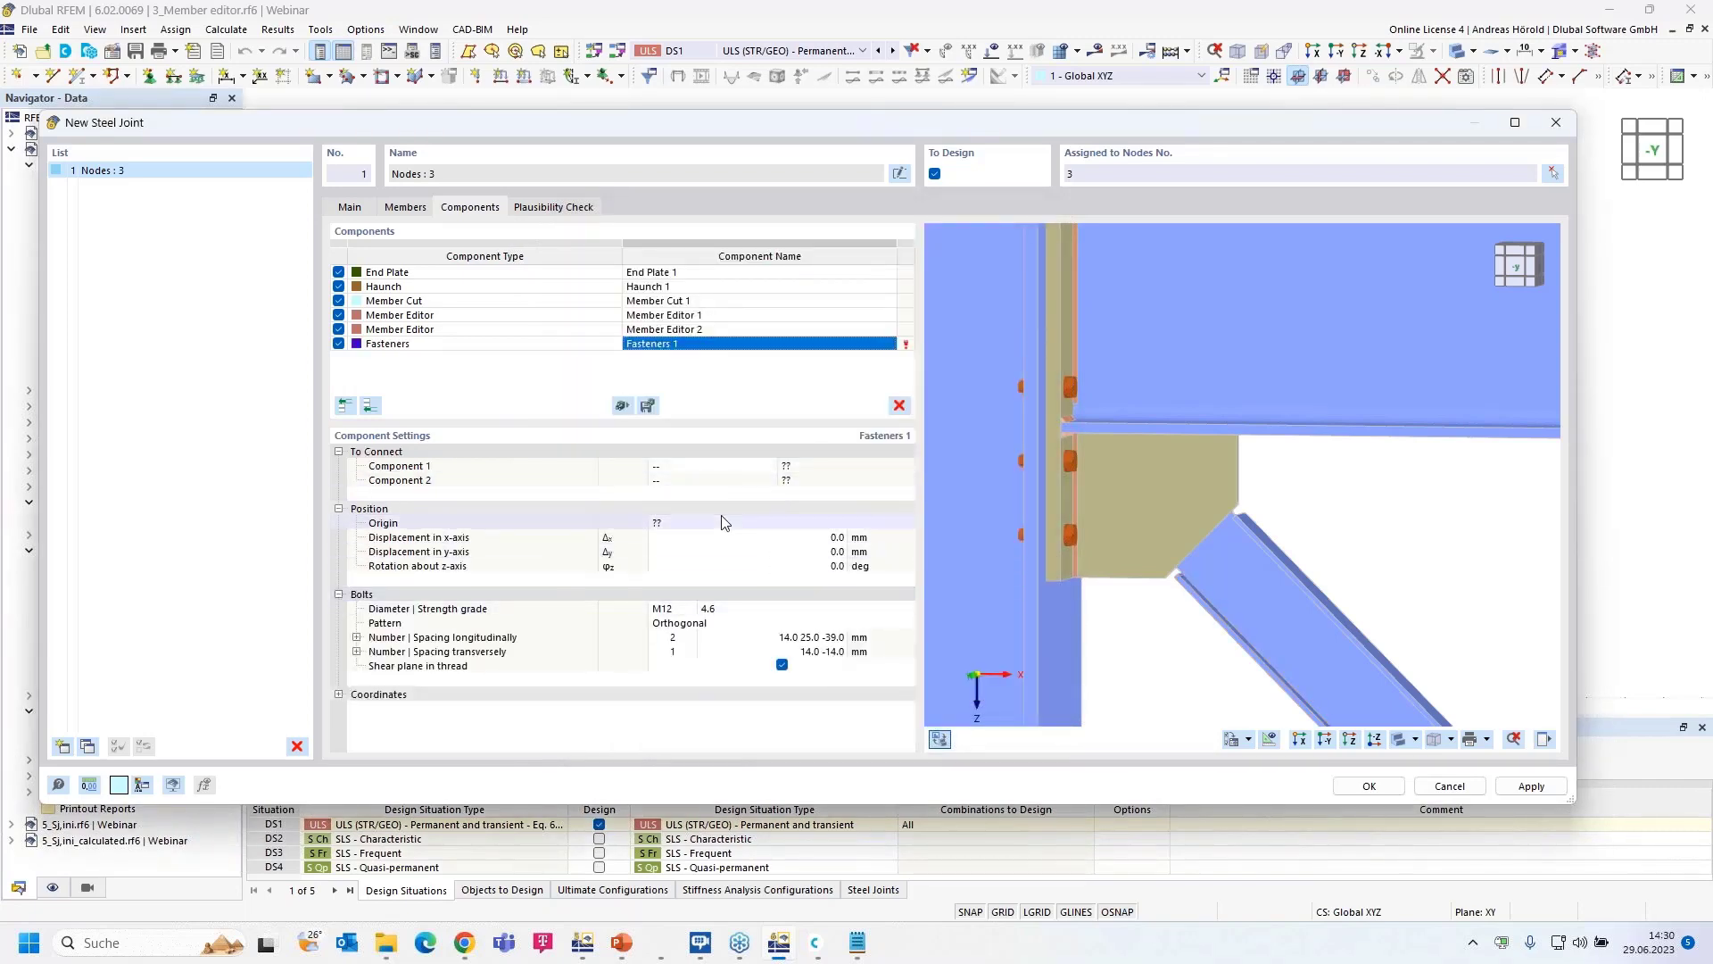
pyautogui.click(714, 466)
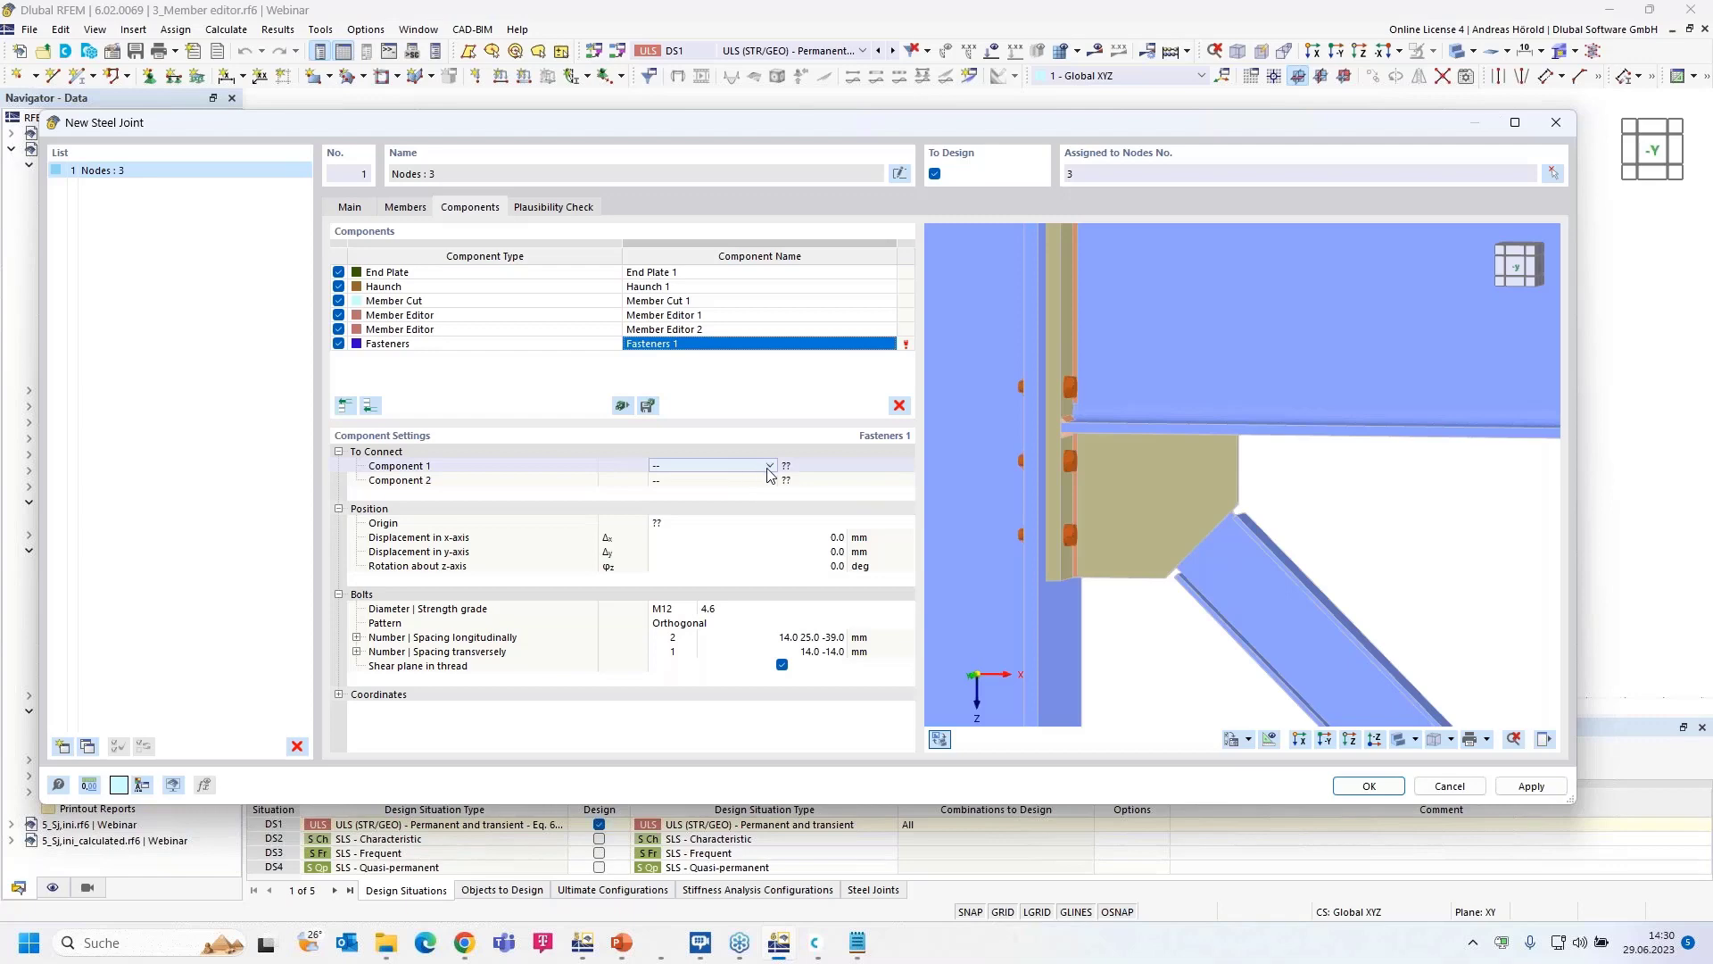
pyautogui.click(770, 466)
pyautogui.click(749, 465)
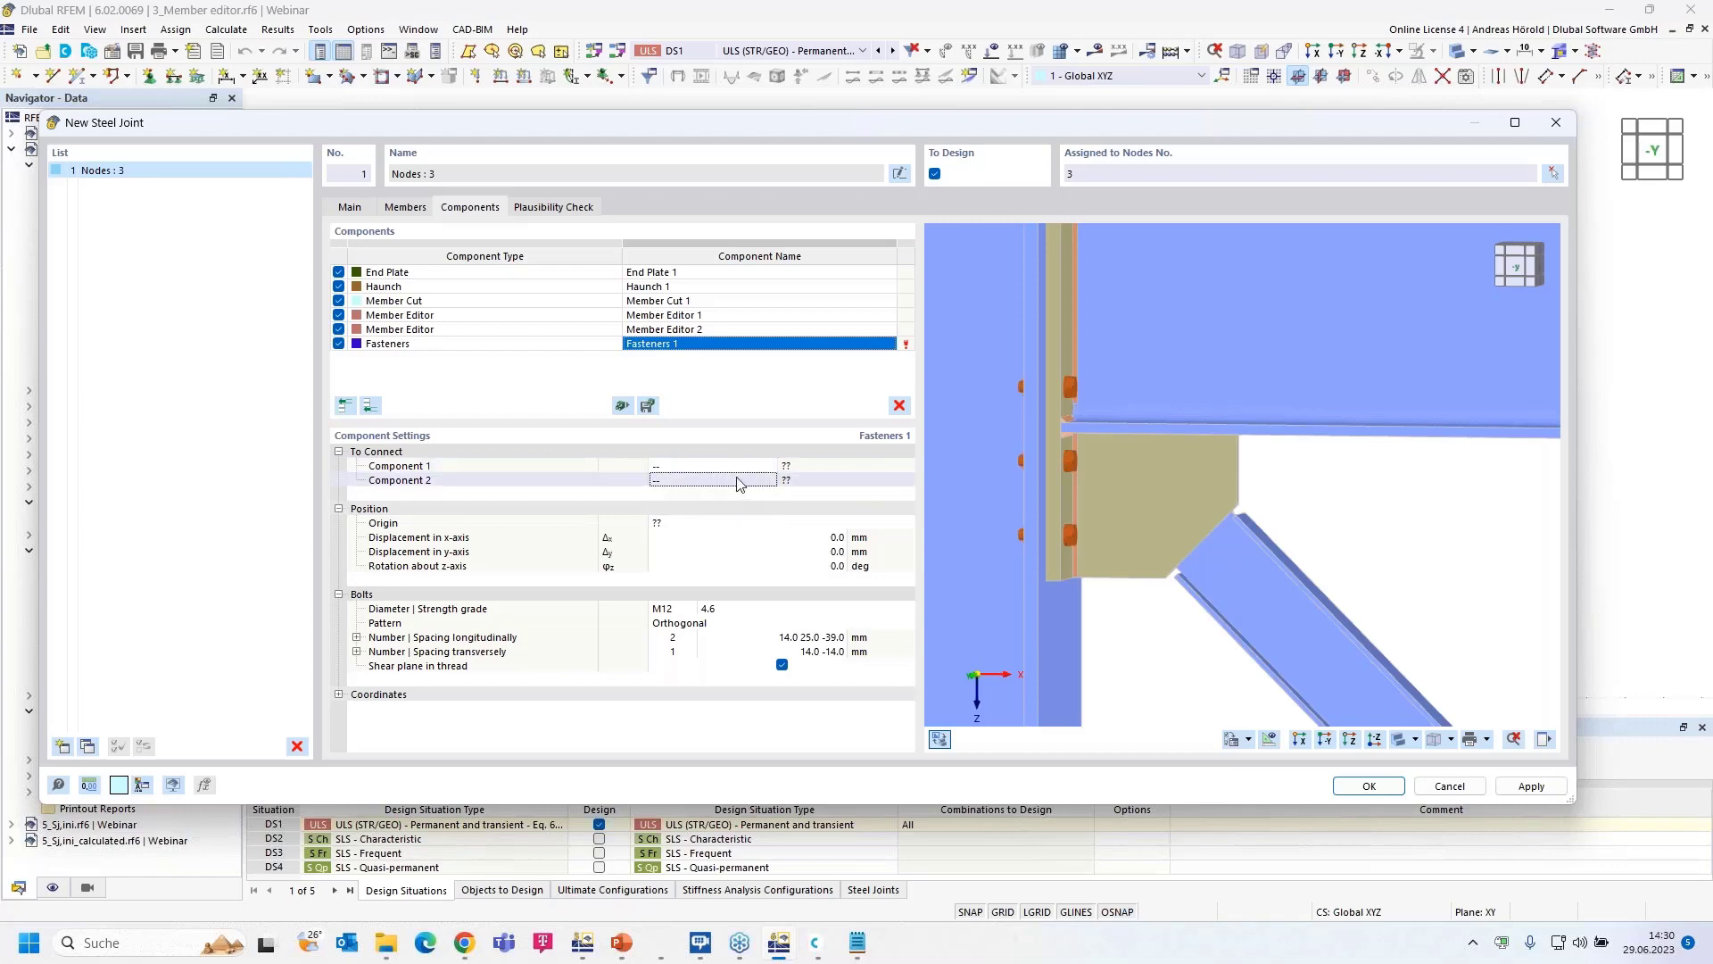
pyautogui.click(770, 465)
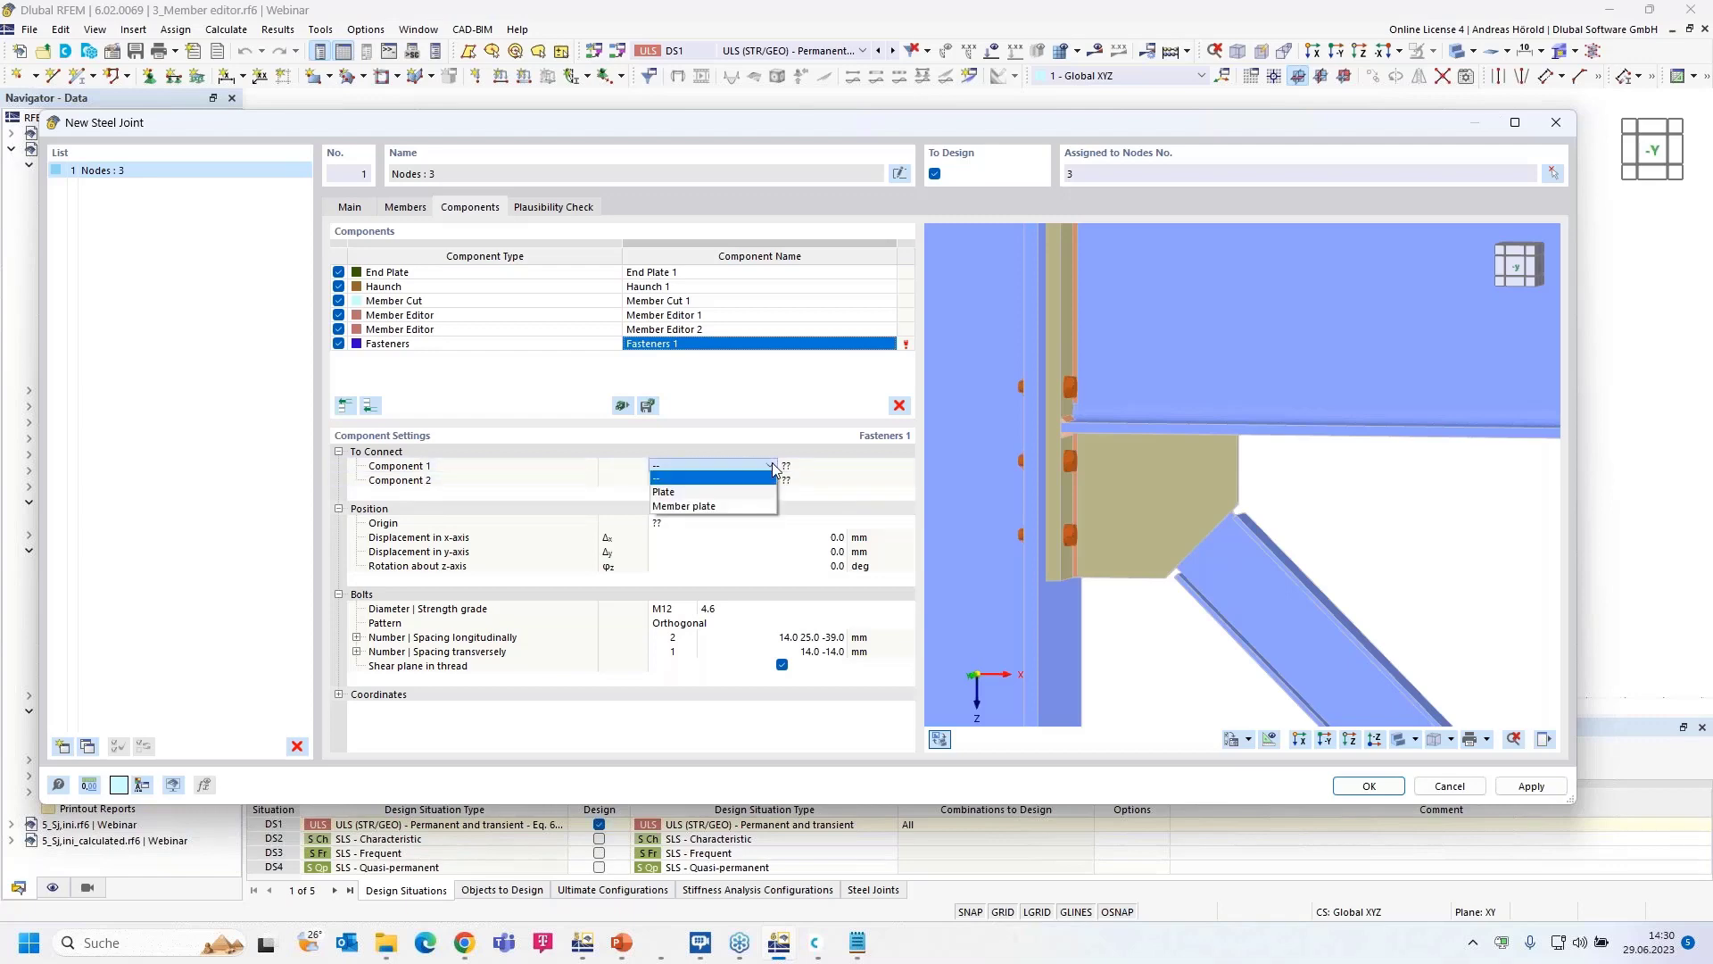
pyautogui.click(705, 491)
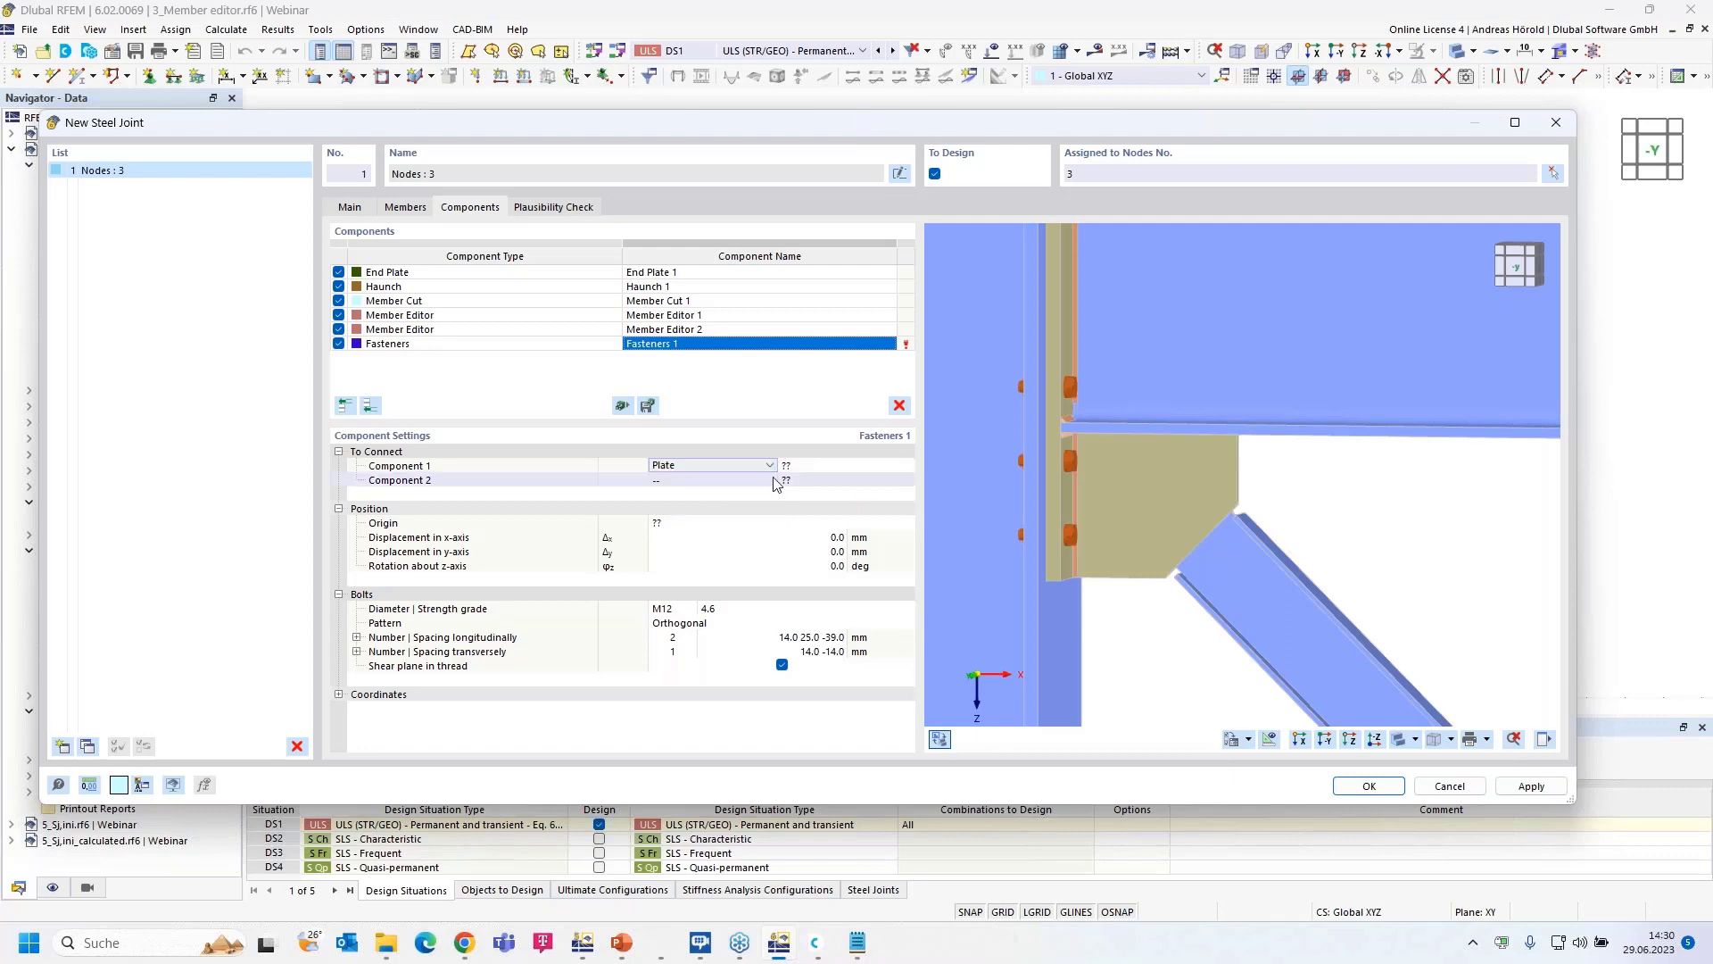
pyautogui.click(819, 465)
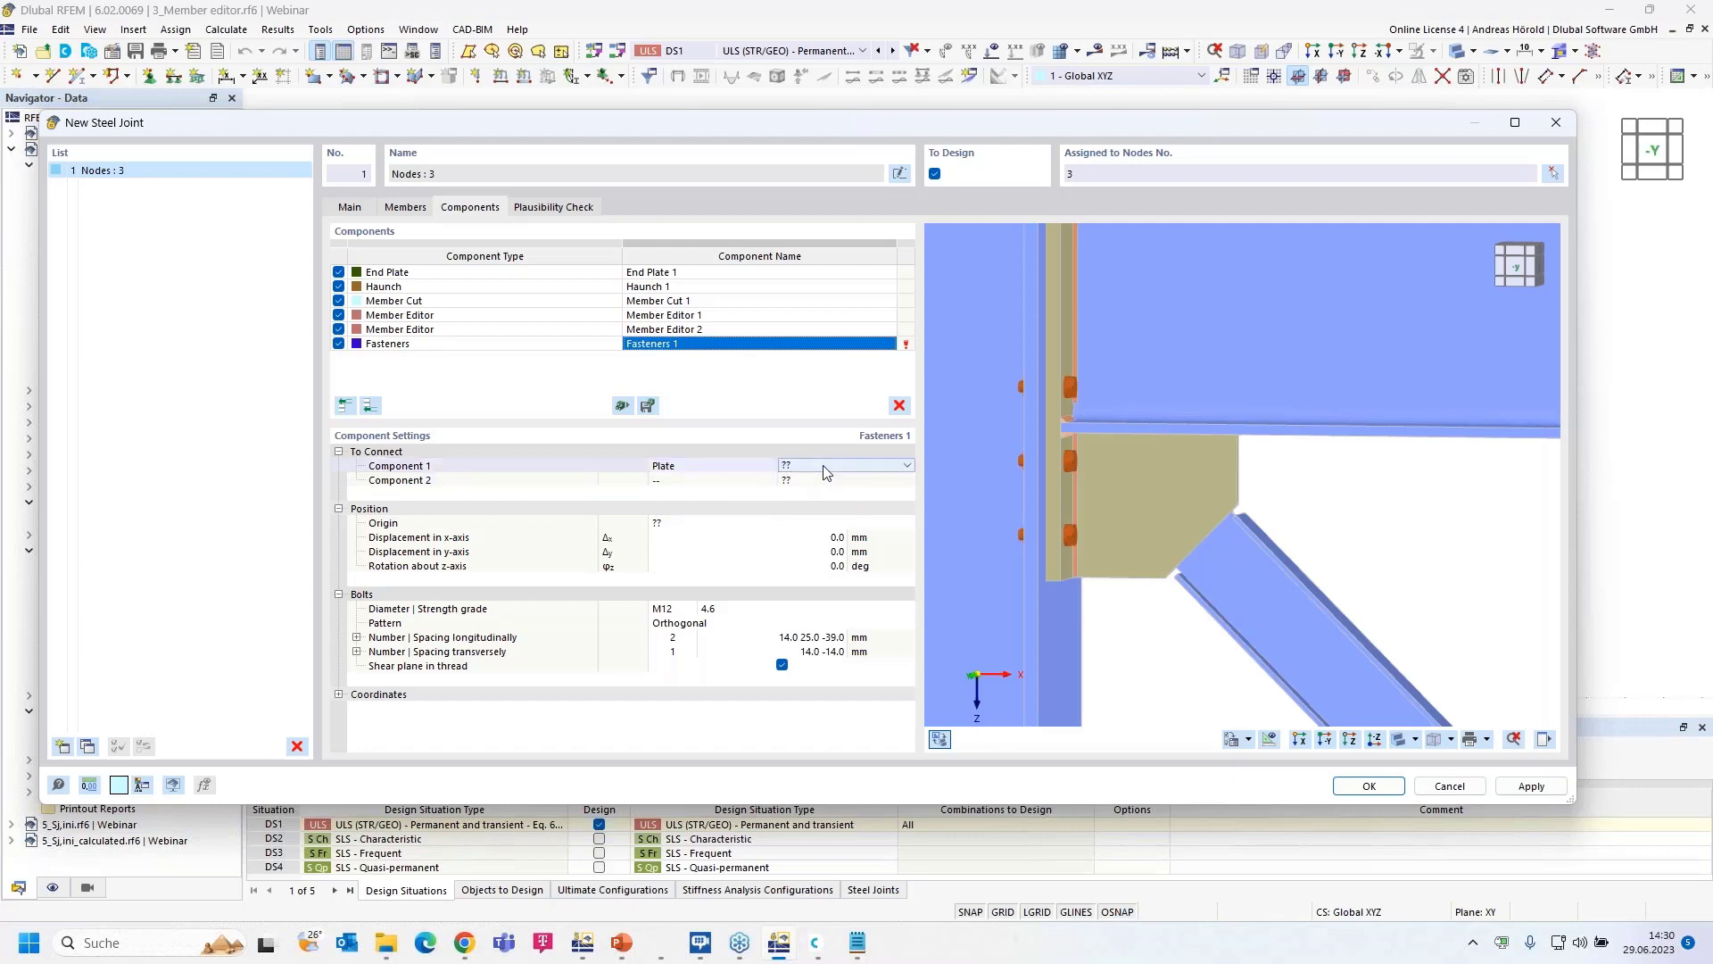
pyautogui.click(852, 466)
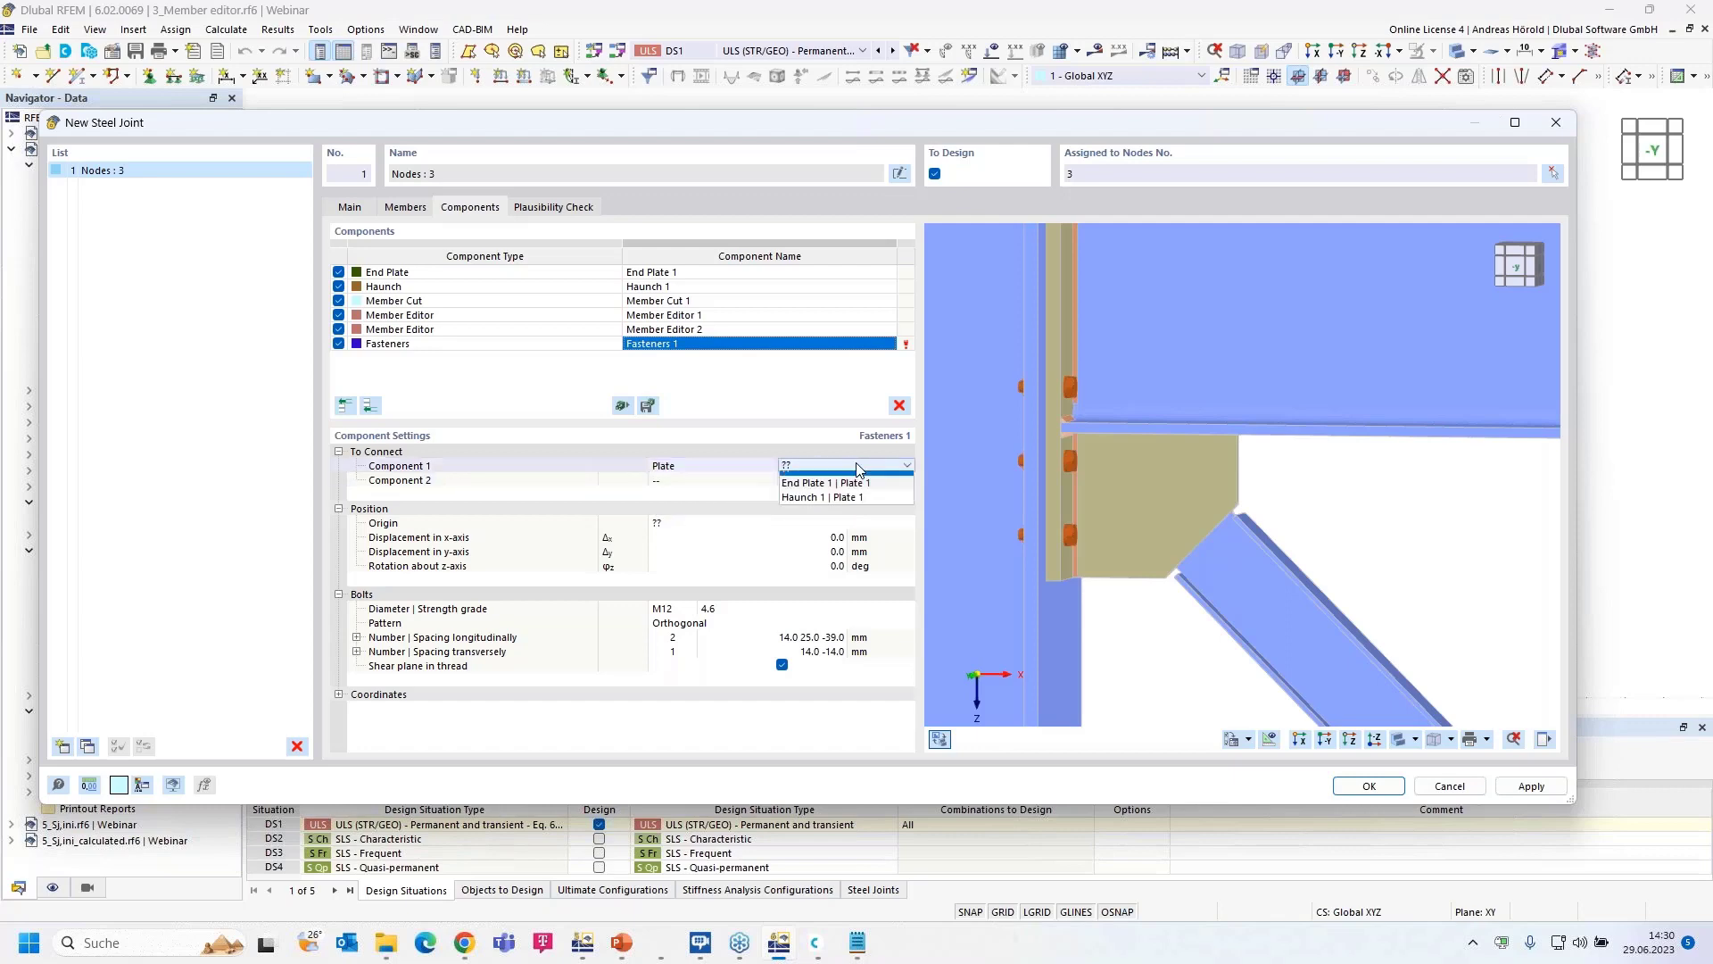
pyautogui.click(871, 506)
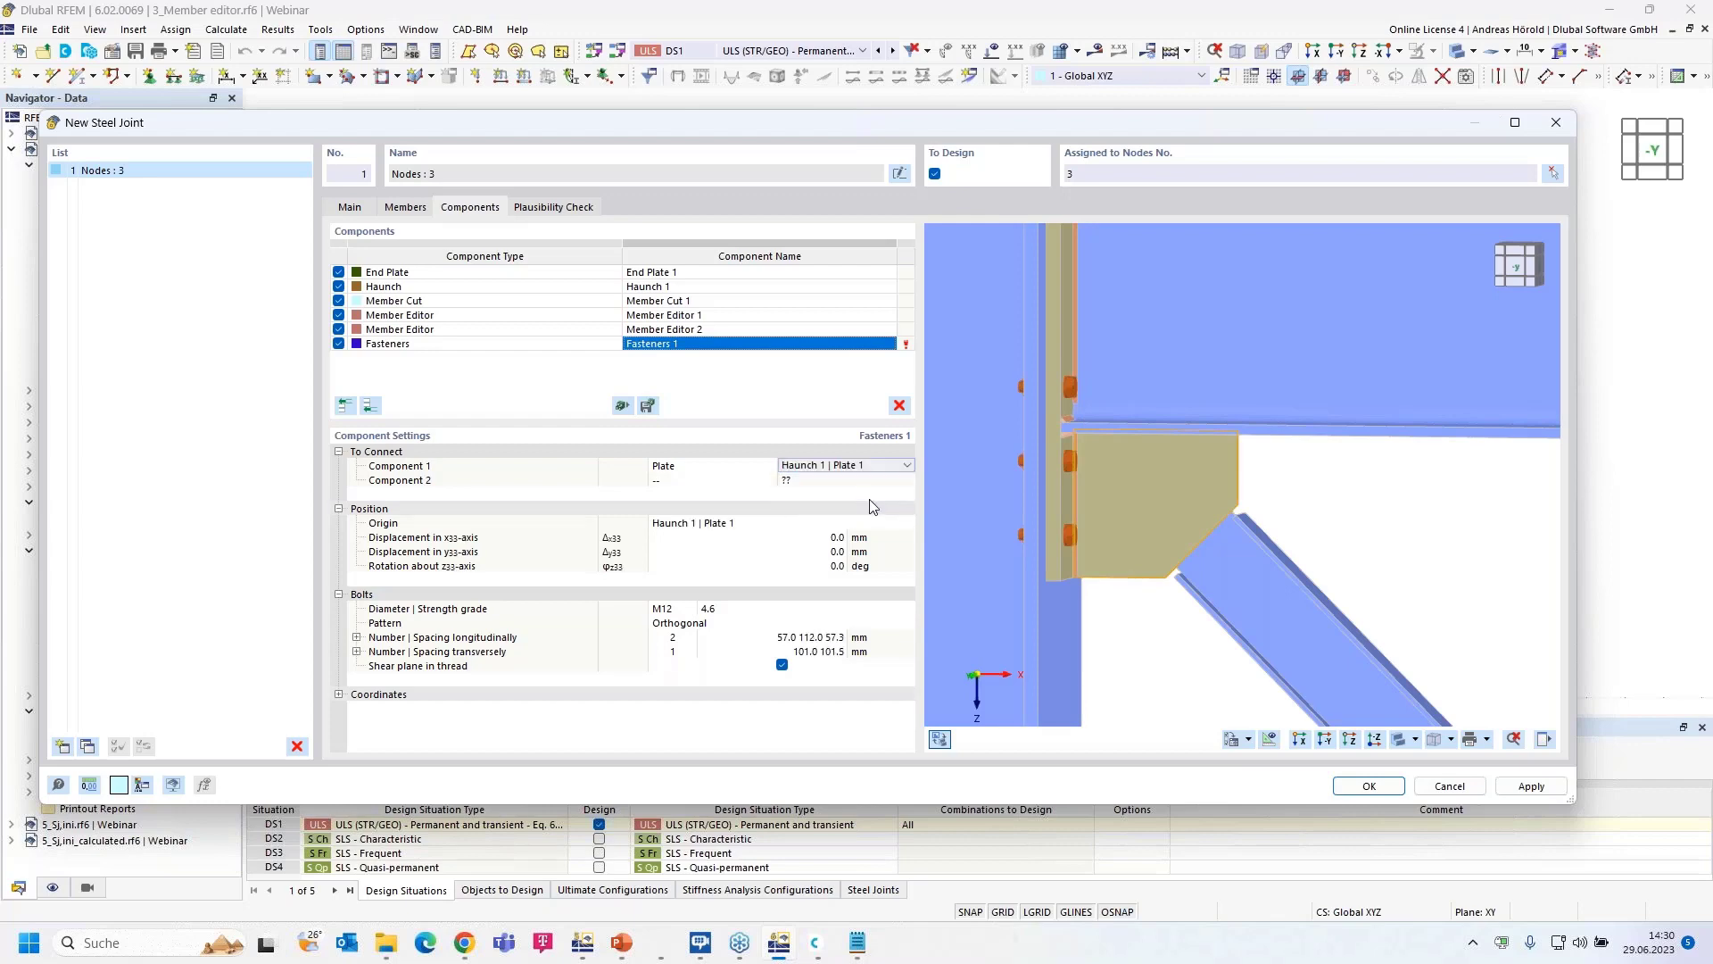
# - Set the second connected component to the member plate Dia | Web
pyautogui.click(705, 482)
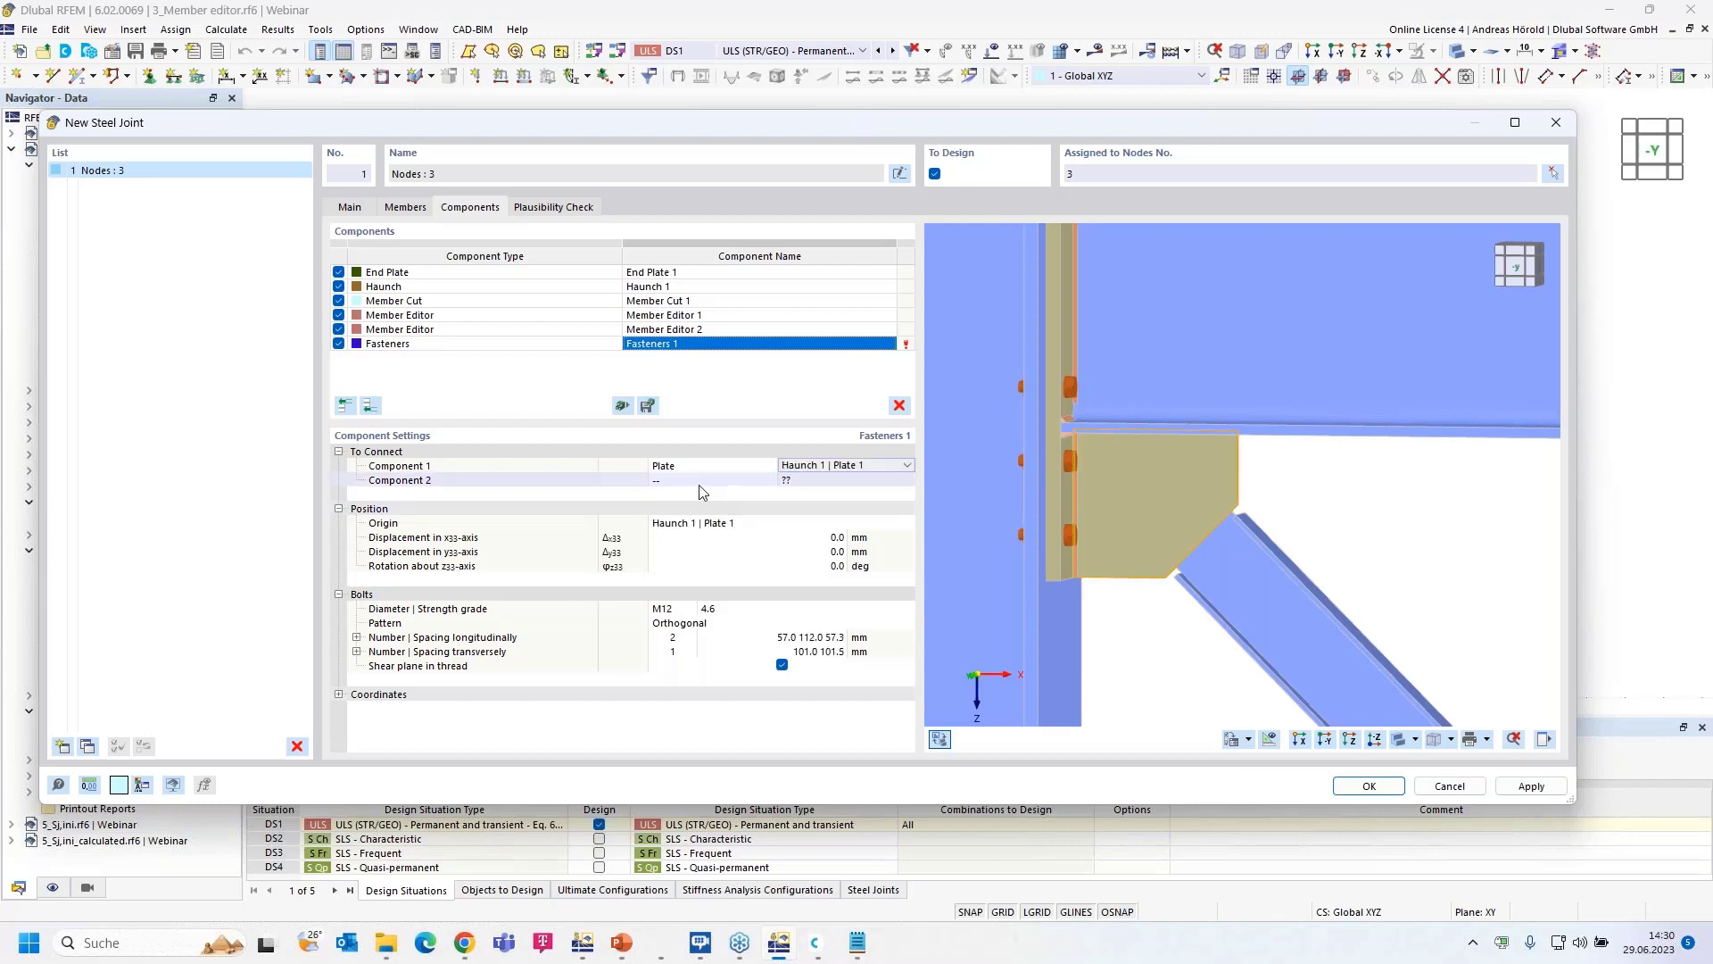
pyautogui.click(767, 481)
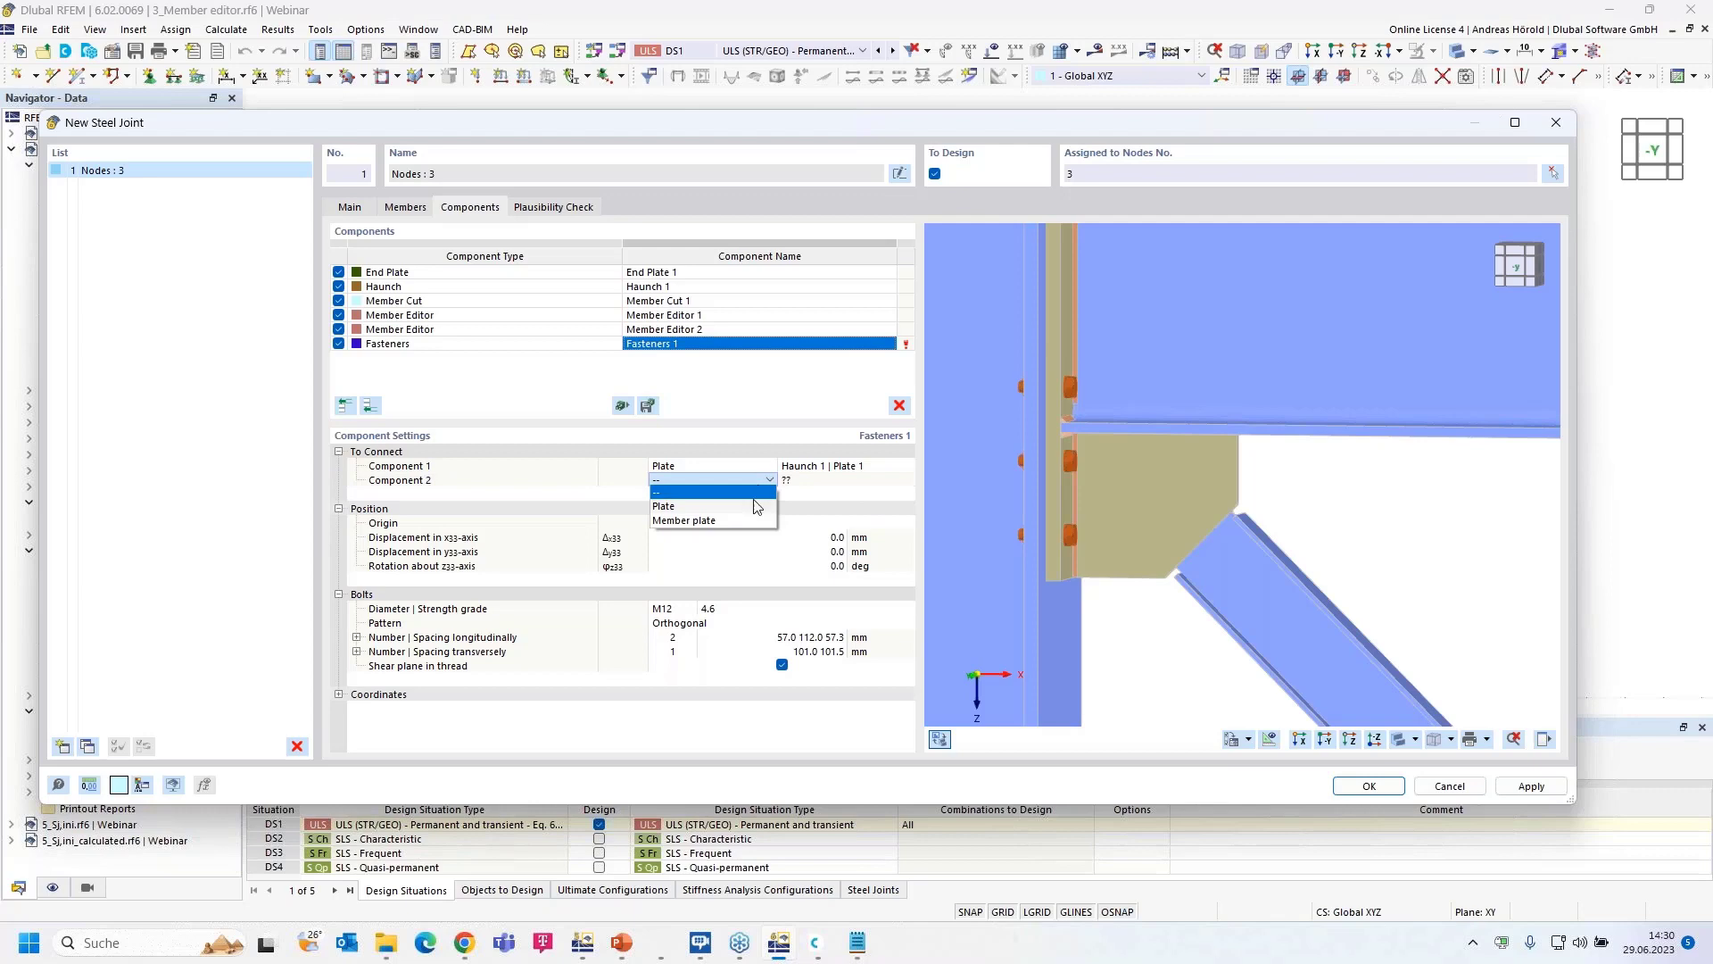
pyautogui.click(721, 521)
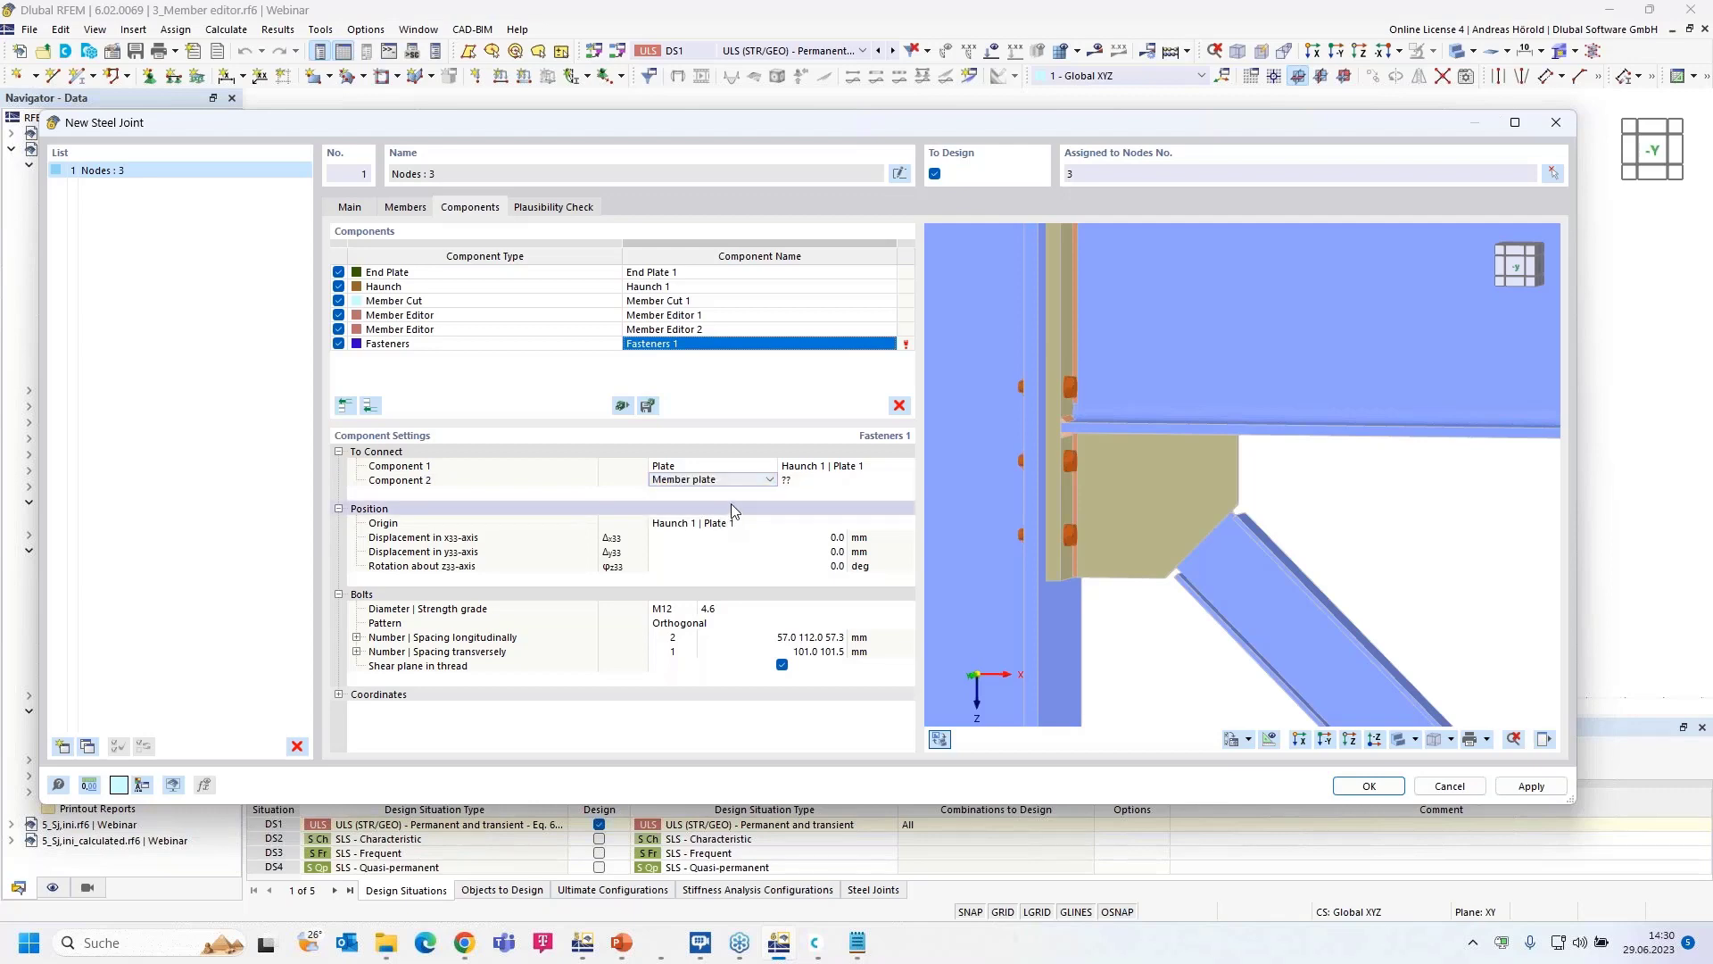
pyautogui.click(848, 480)
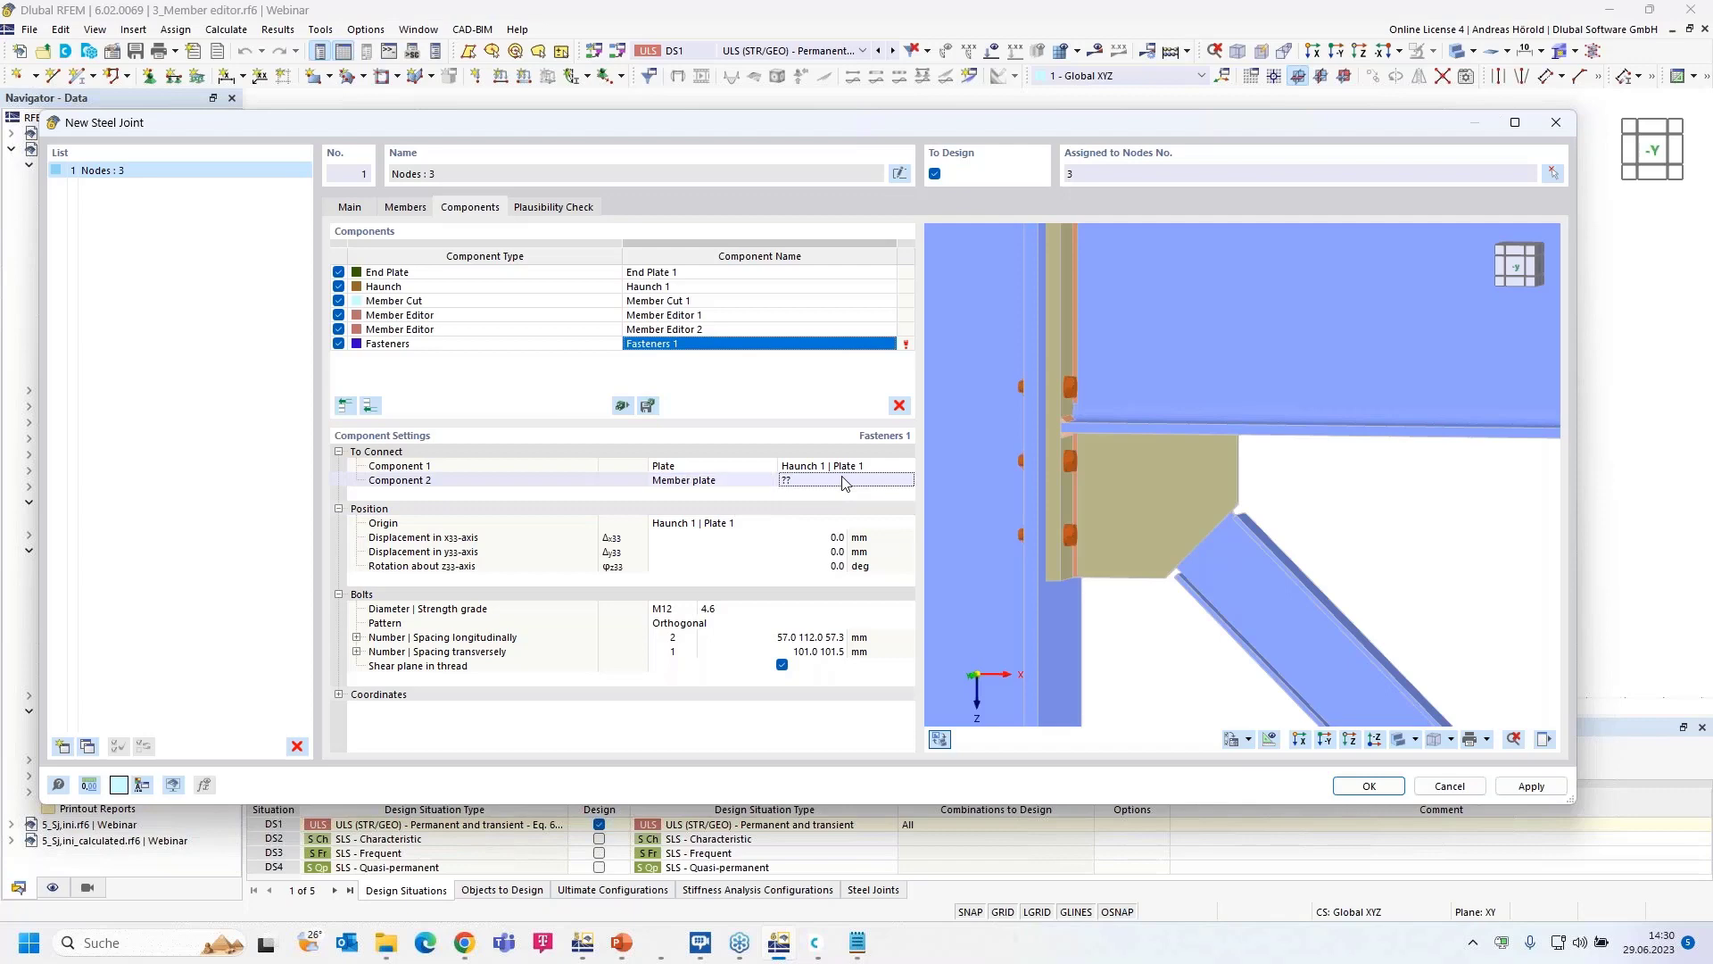
pyautogui.click(908, 480)
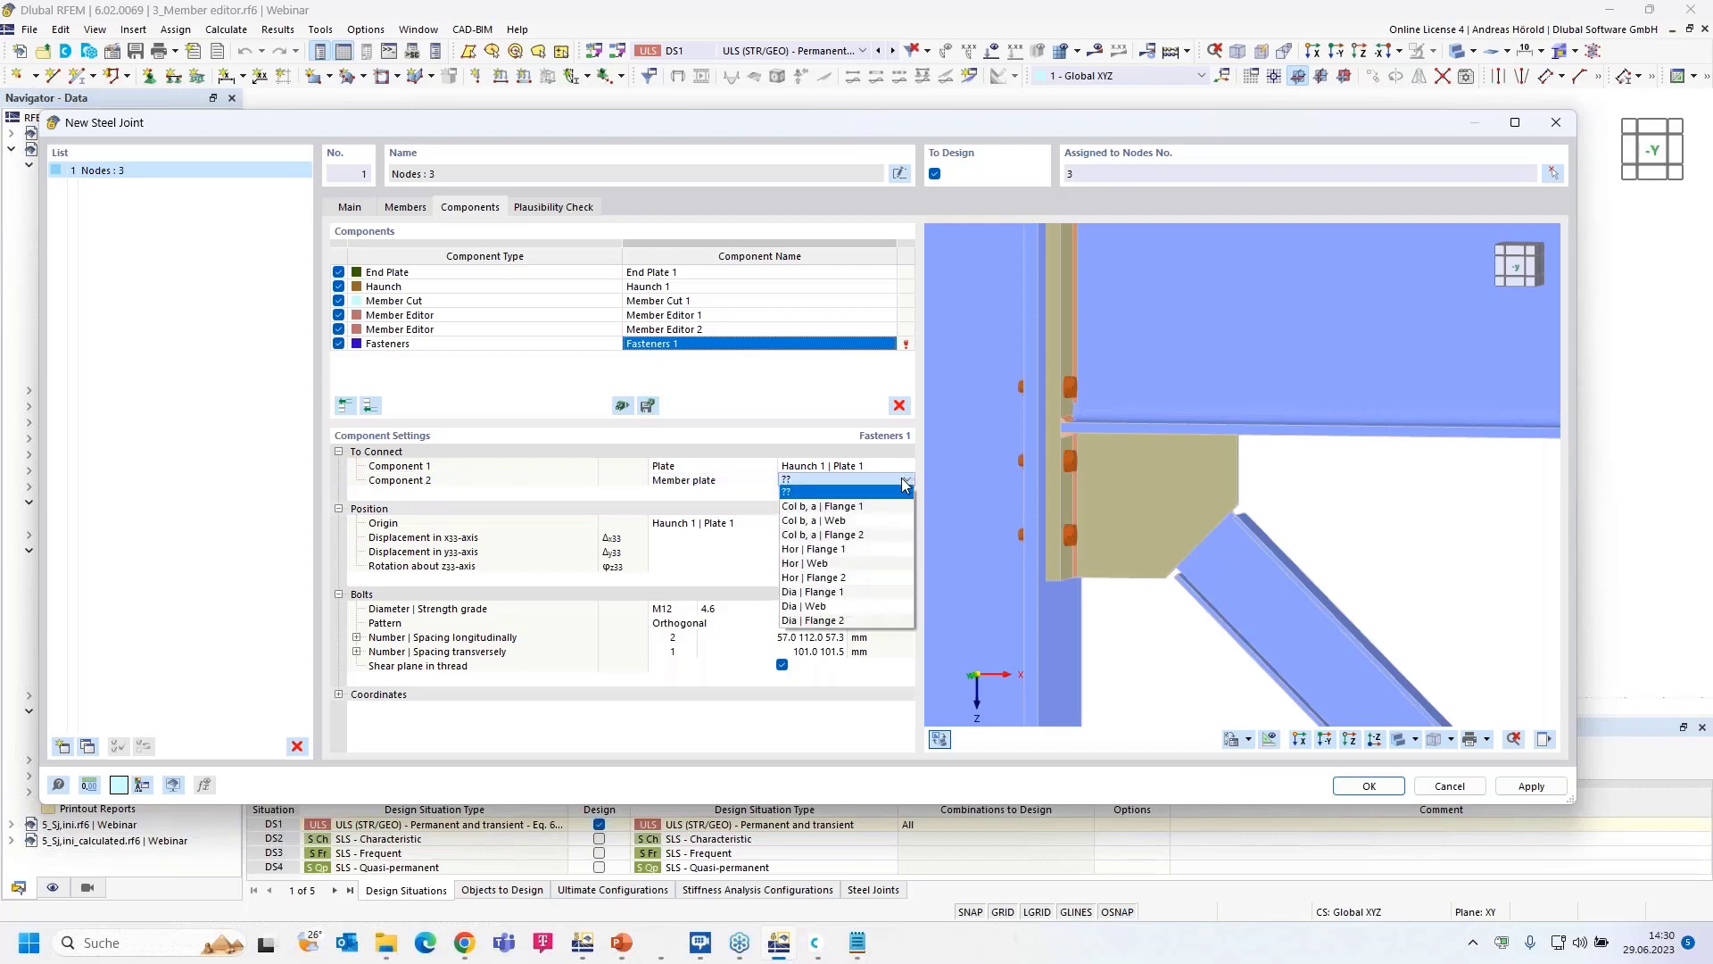
pyautogui.click(815, 607)
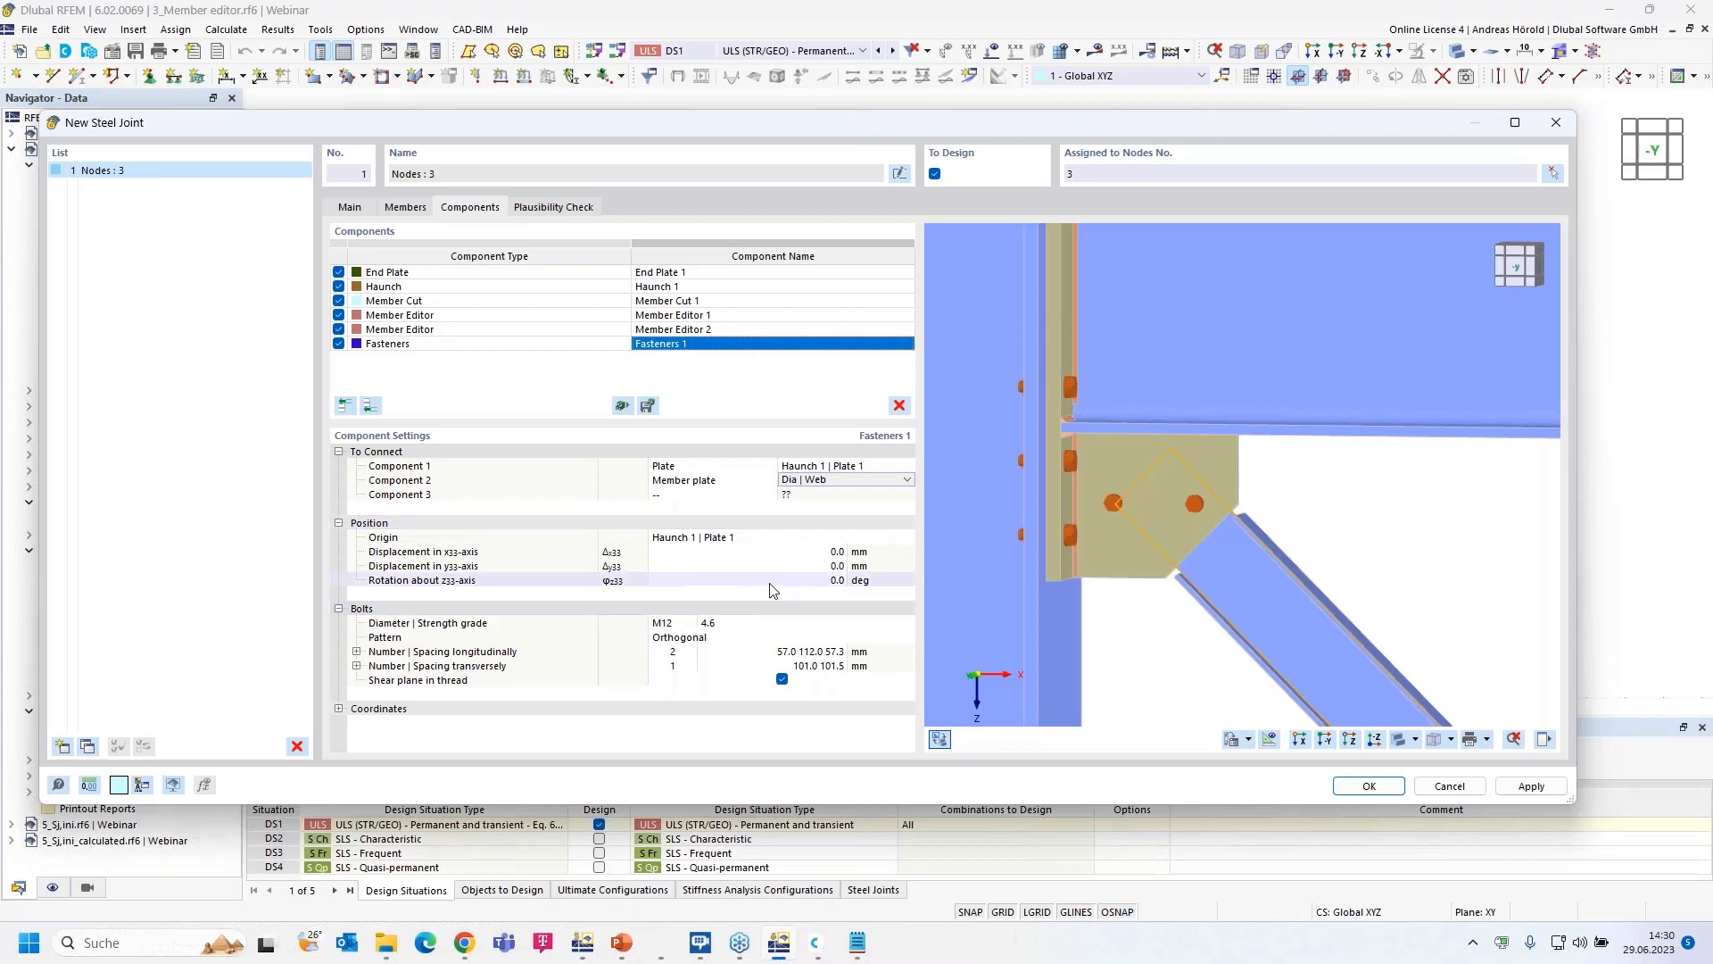
# - Measure the bolt group from Dia | Web and use M14 bolts of grade 10.9
pyautogui.click(720, 537)
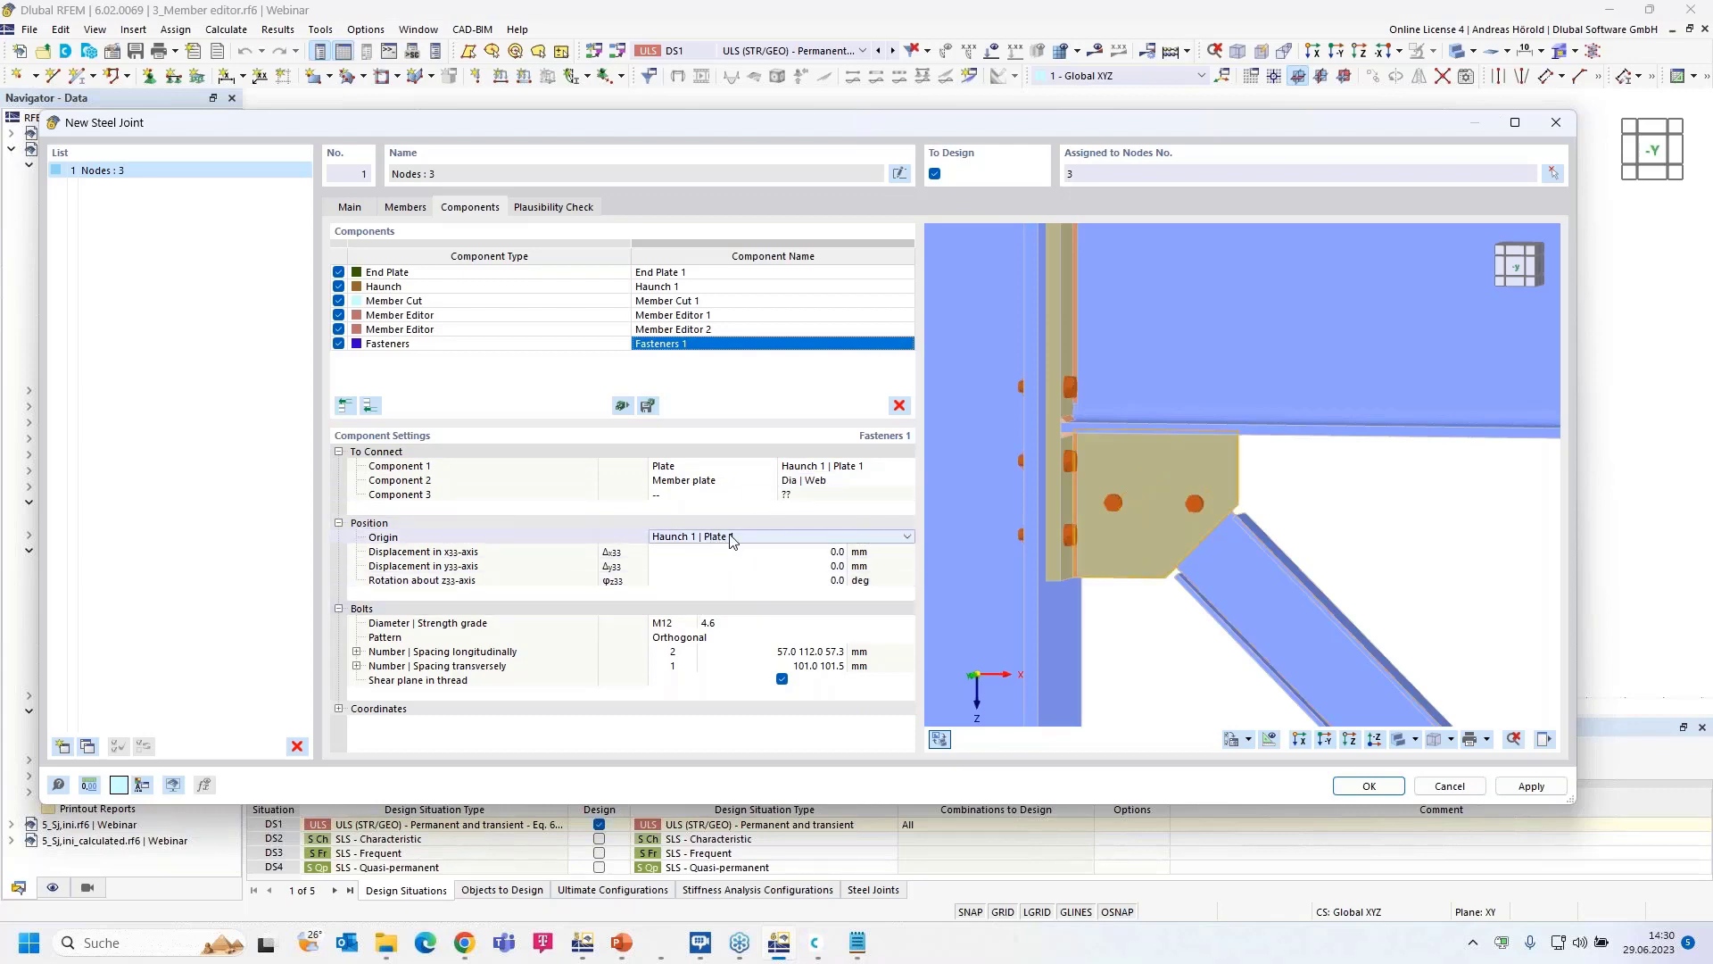
pyautogui.click(730, 540)
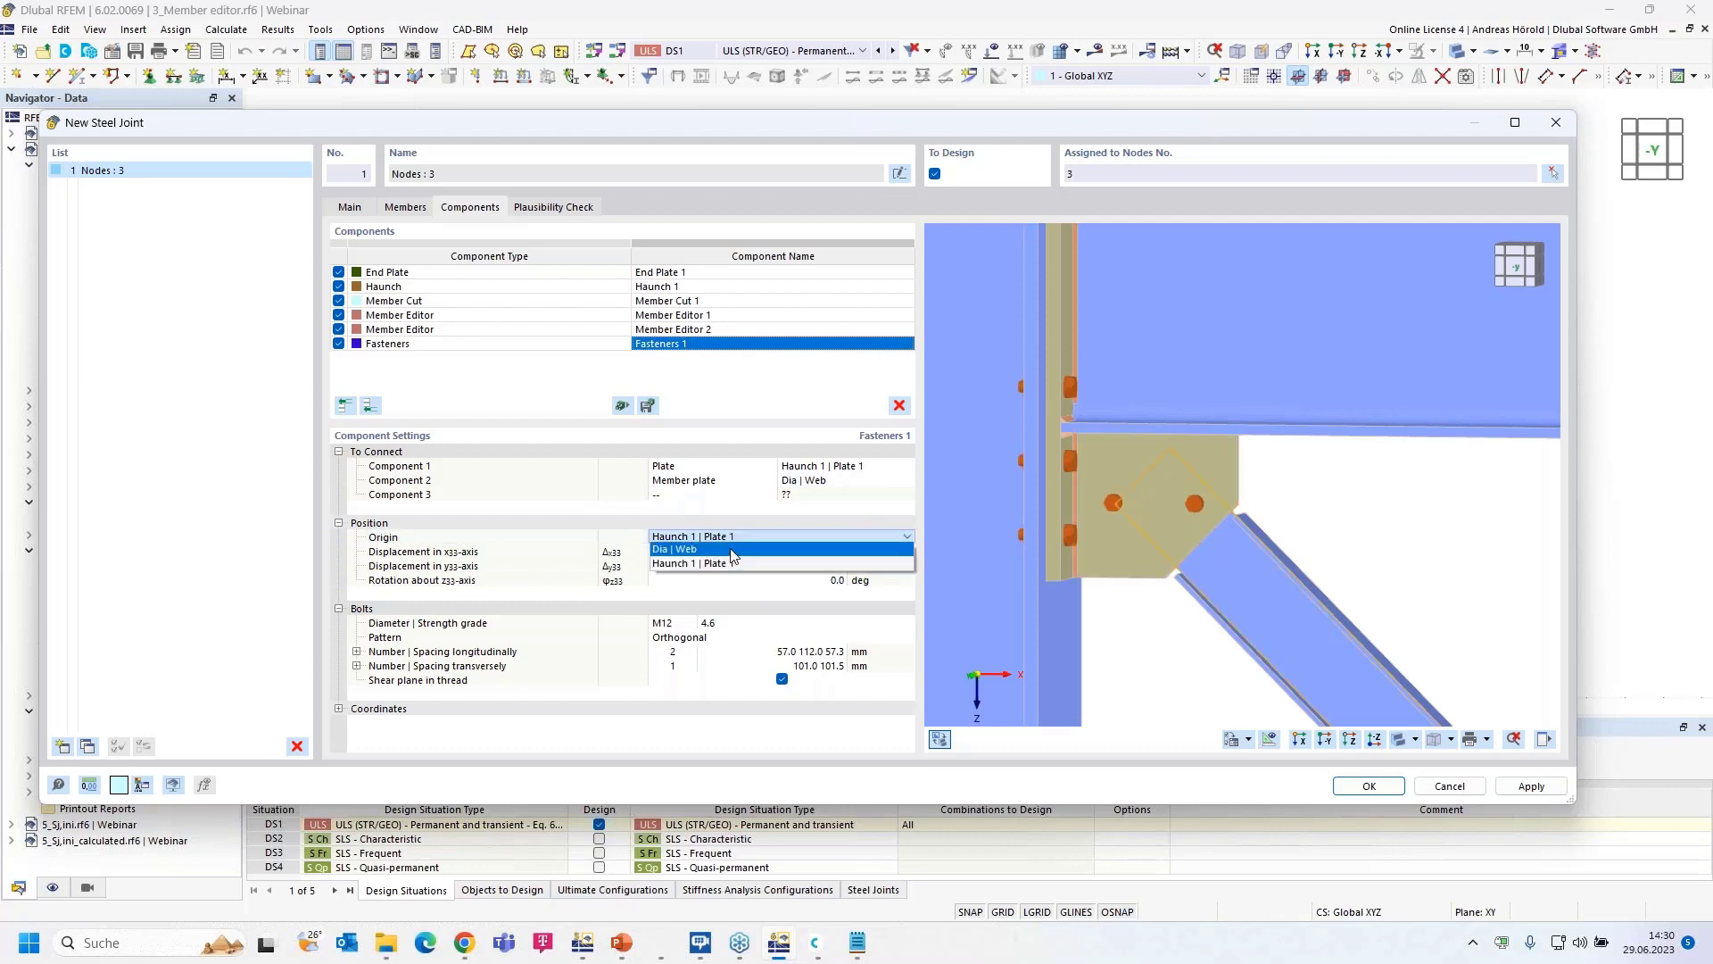
pyautogui.click(732, 555)
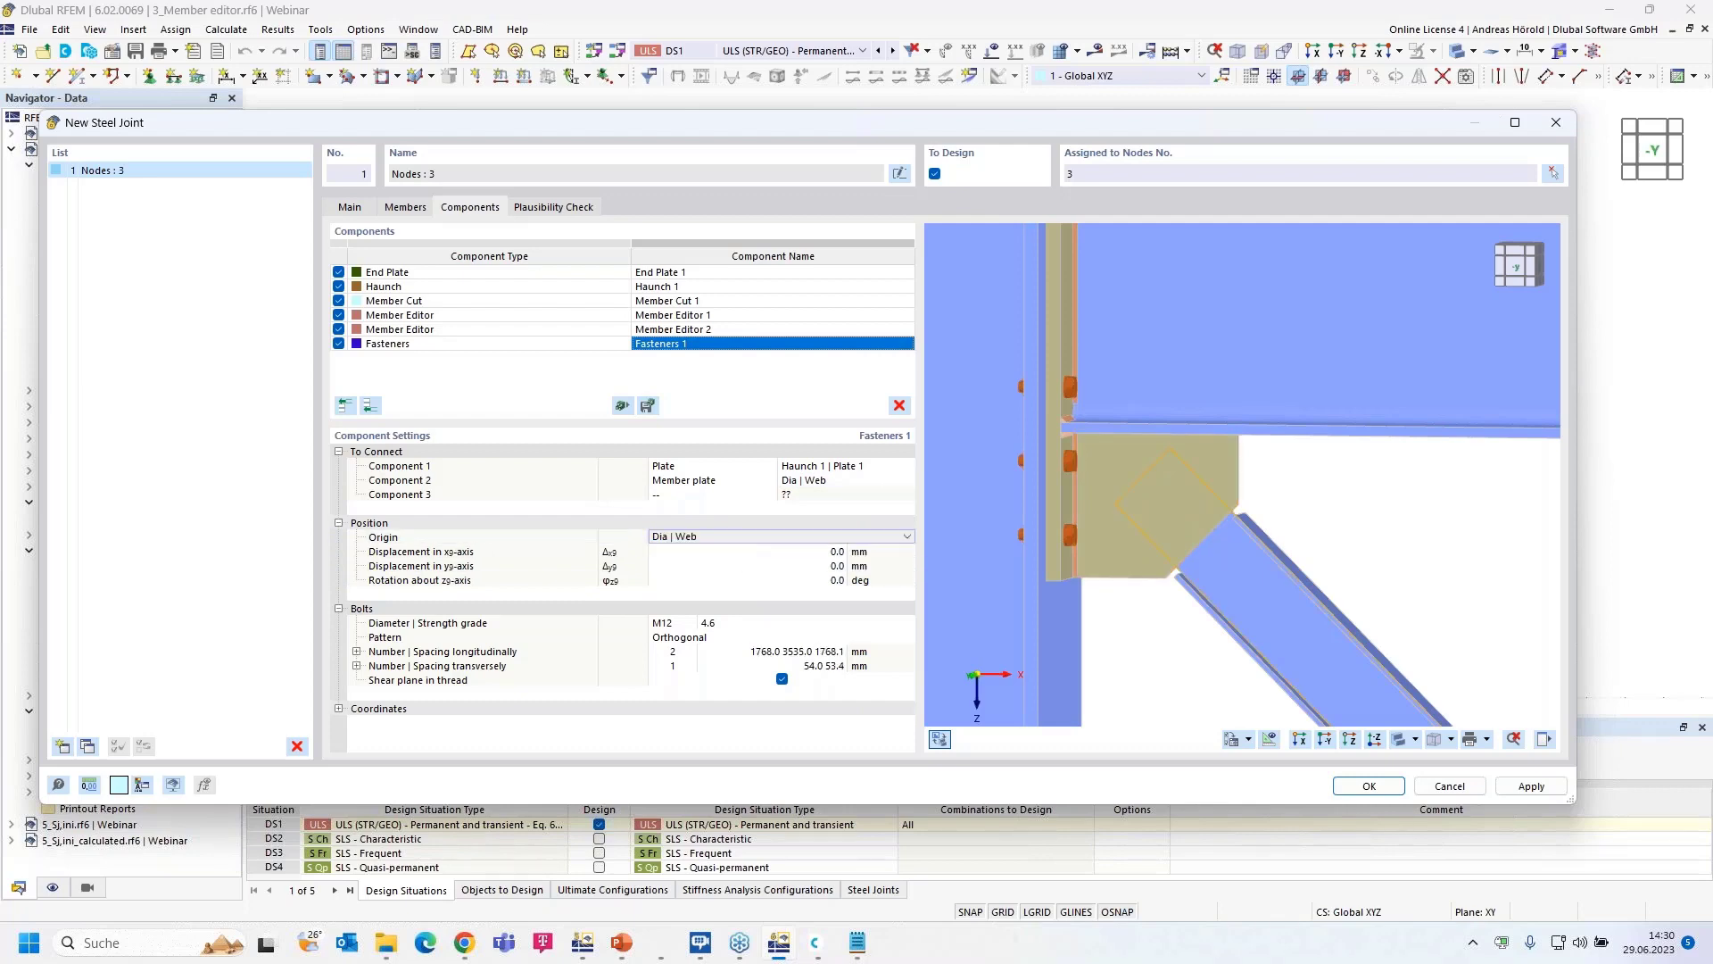
pyautogui.click(671, 622)
pyautogui.click(689, 623)
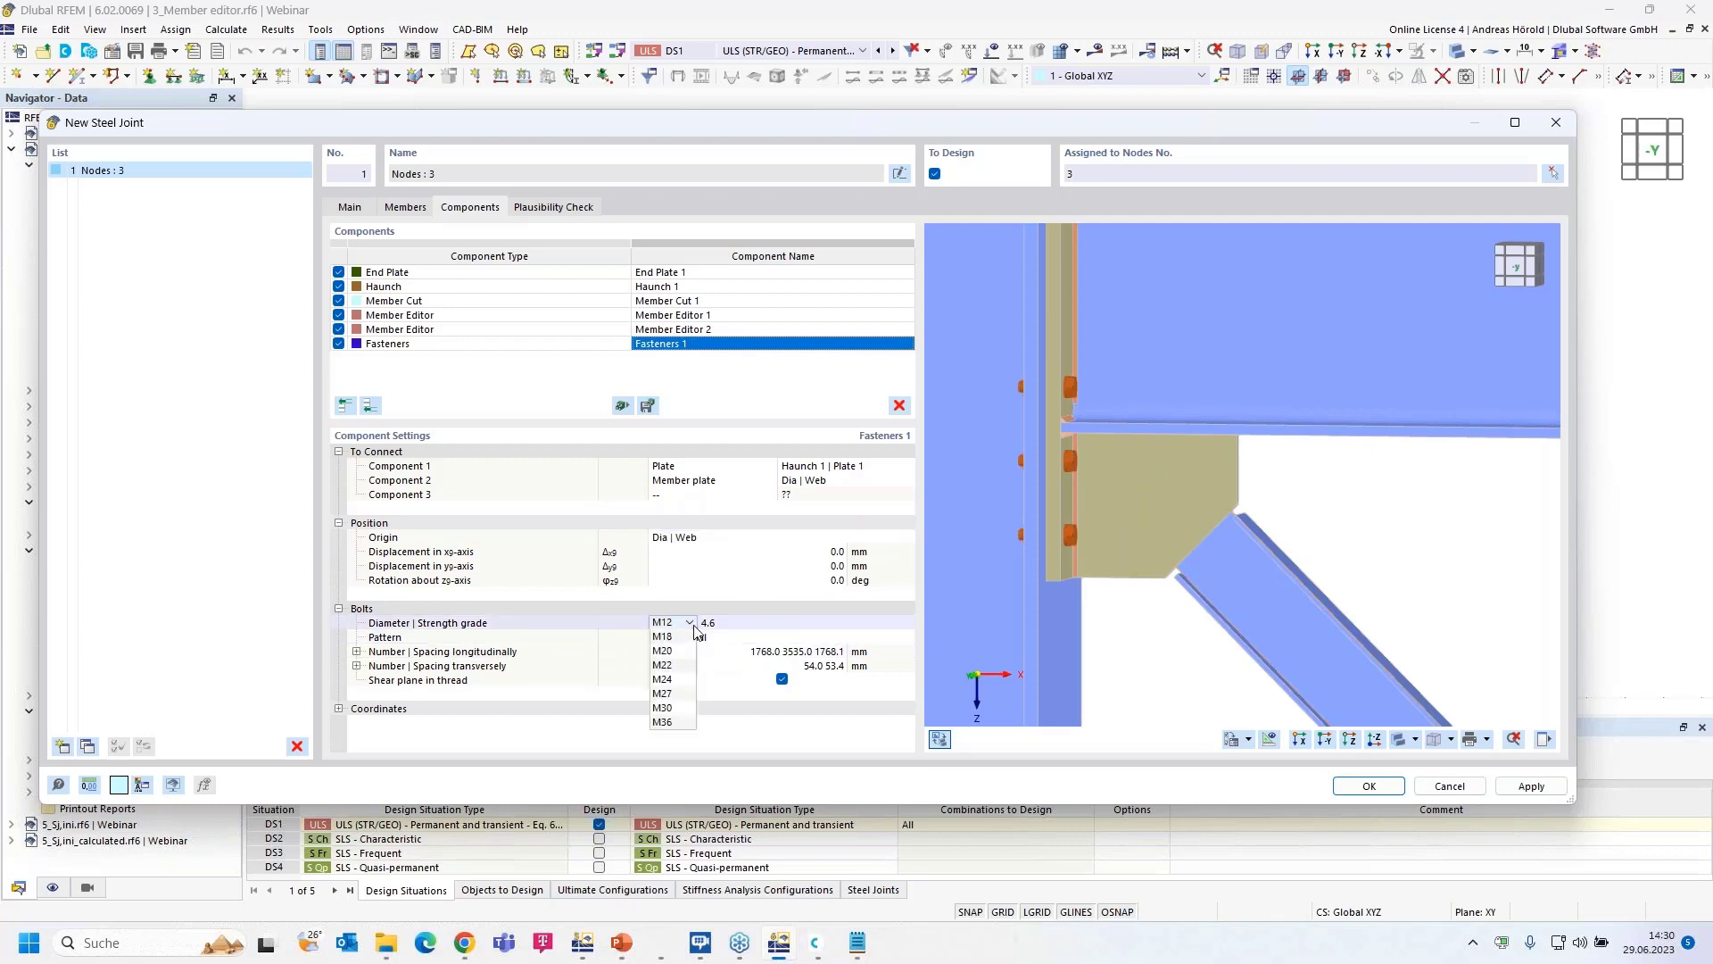
pyautogui.click(677, 649)
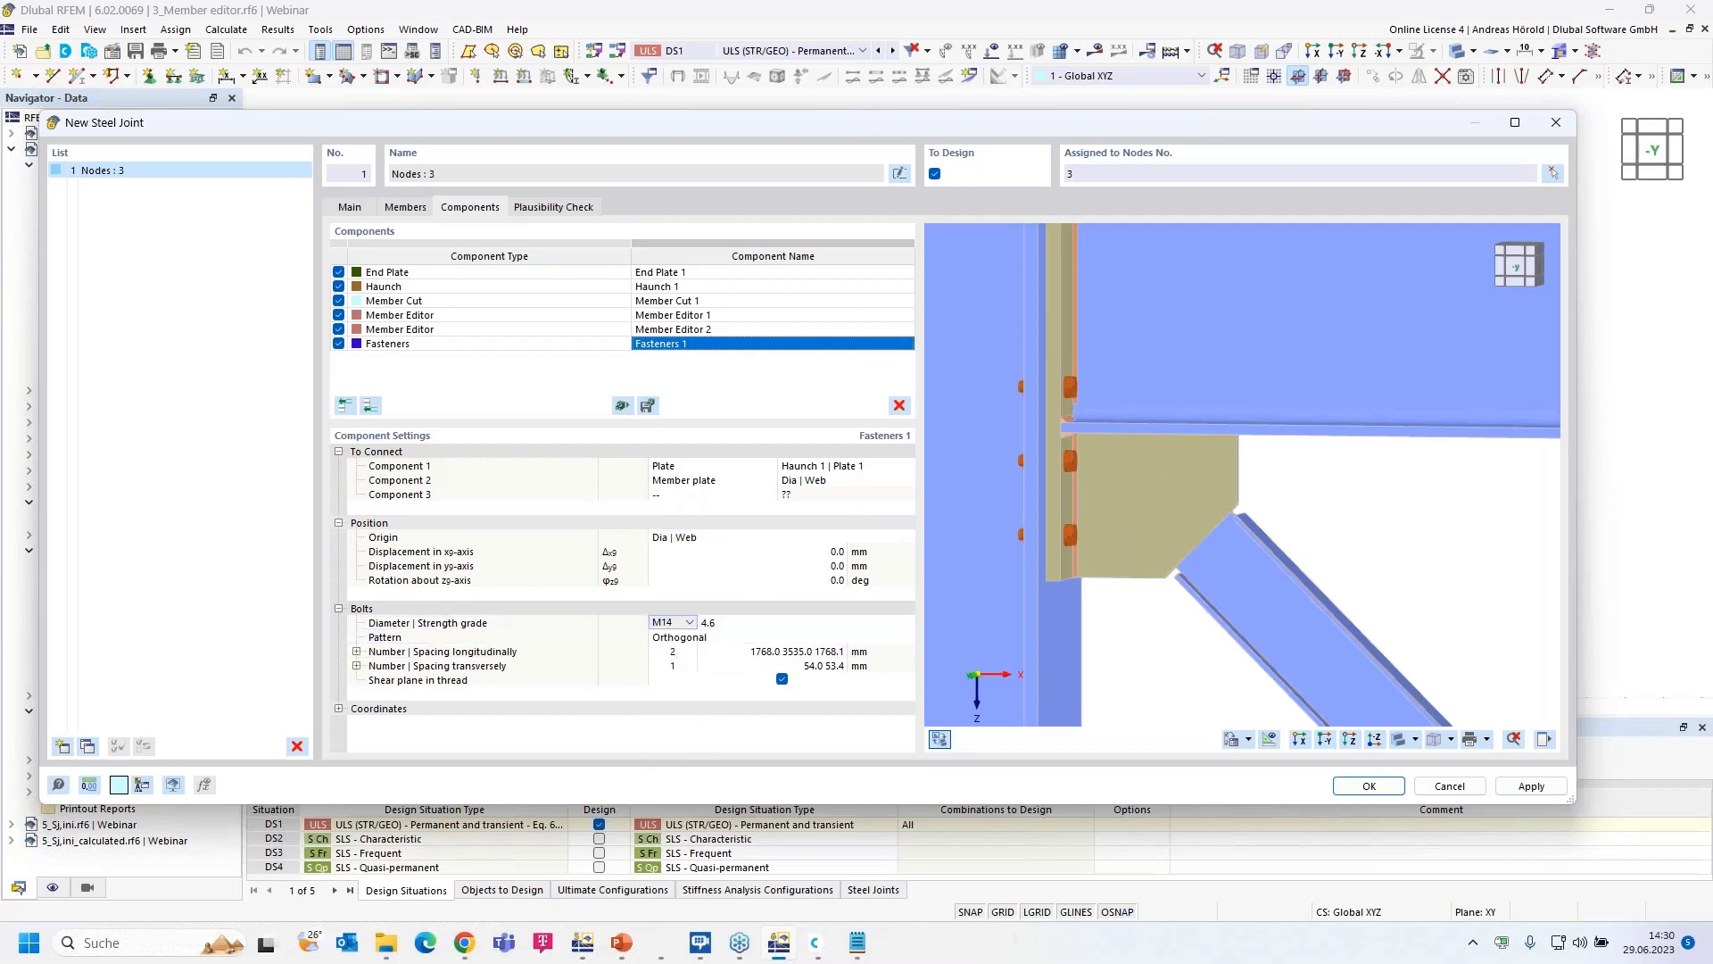
pyautogui.click(748, 624)
pyautogui.click(759, 622)
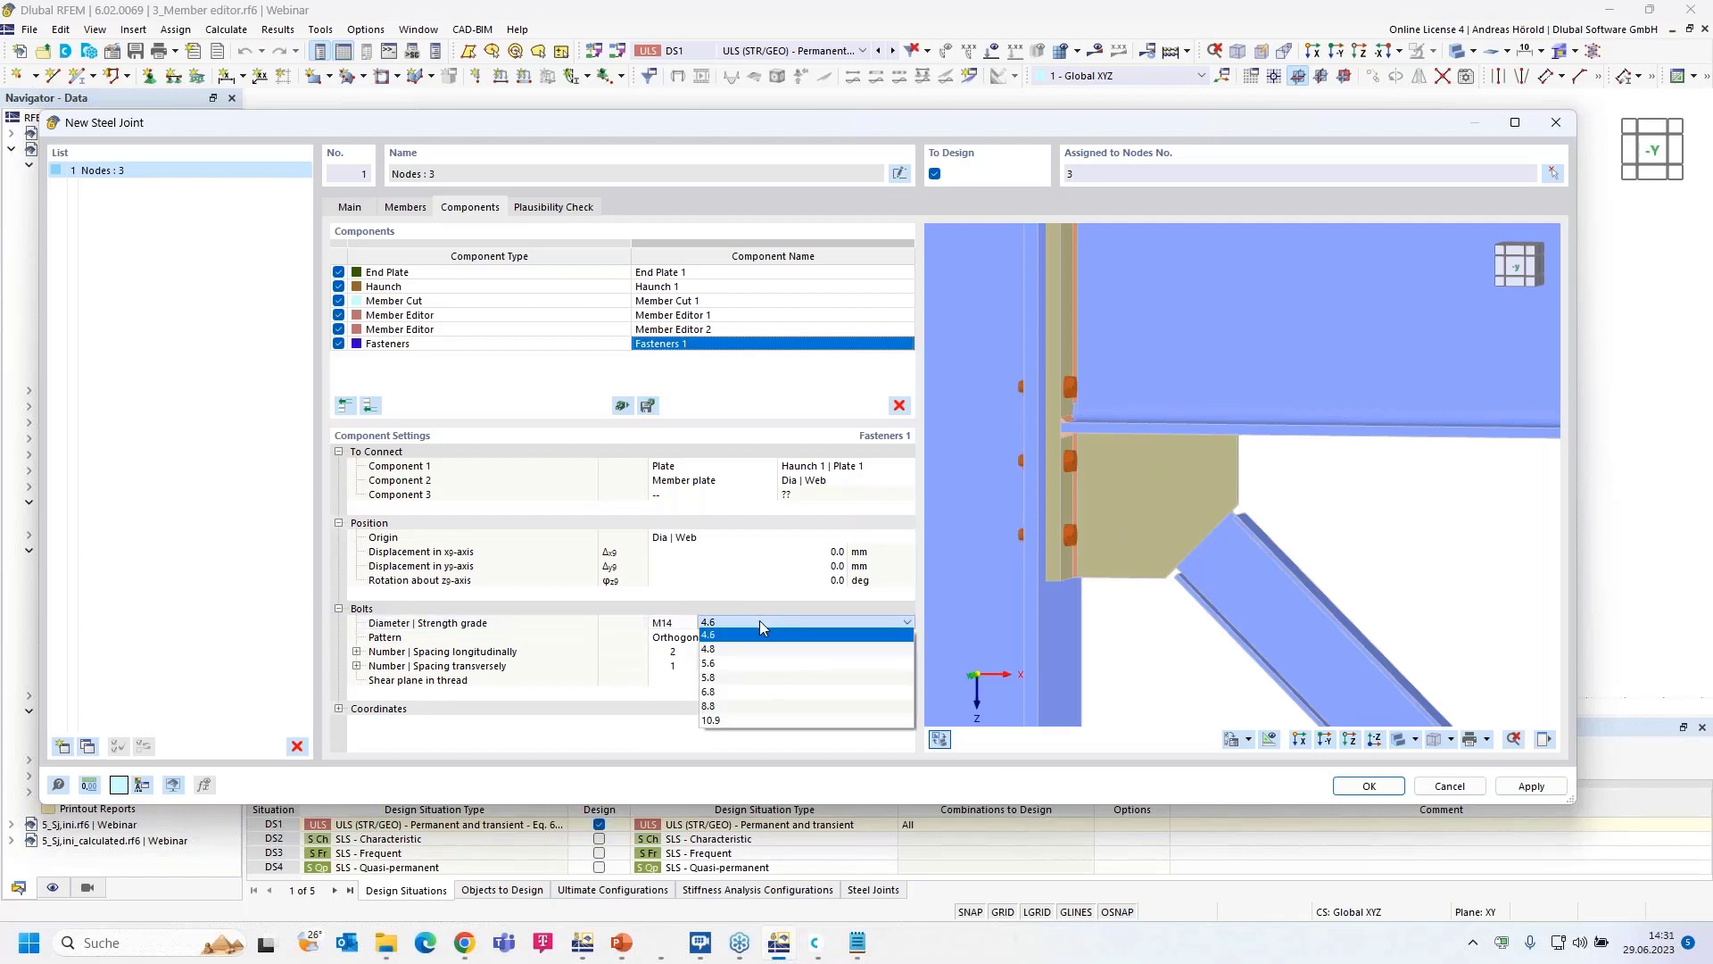
pyautogui.click(731, 720)
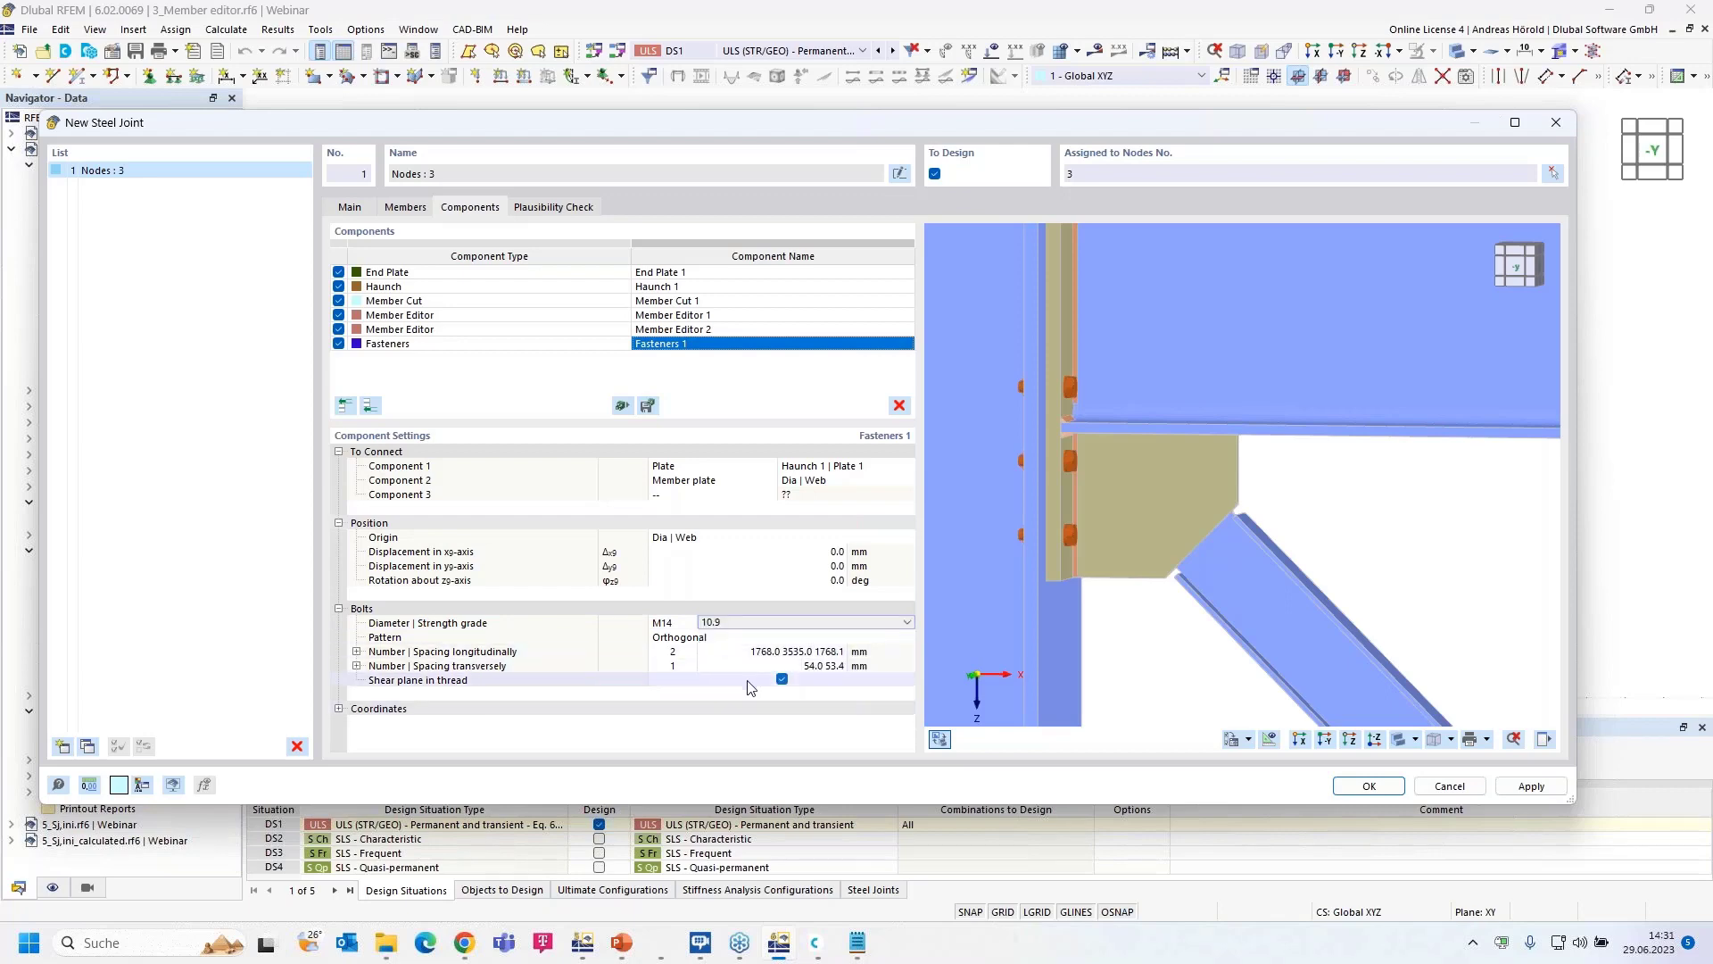
# - Set longitudinal bolt spacing to 400 50 and two transverse bolts spaced 30 mm
pyautogui.click(785, 652)
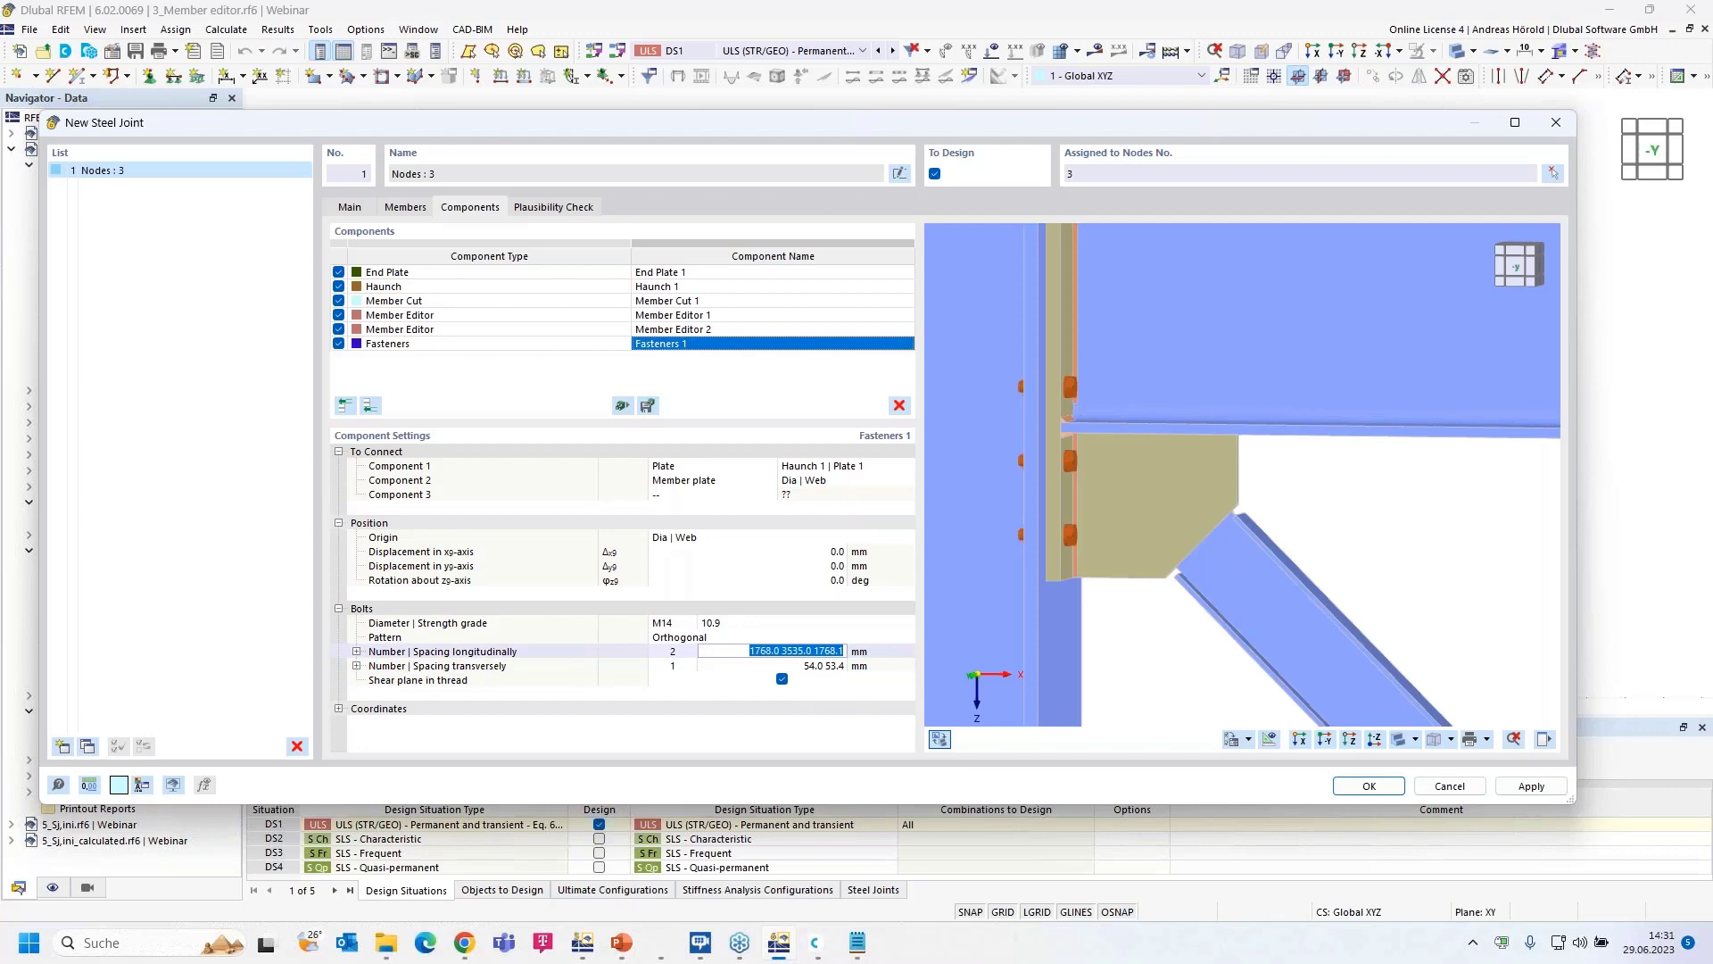
pyautogui.write('4')
pyautogui.write('00.0 ')
pyautogui.write('50')
pyautogui.press('Return')
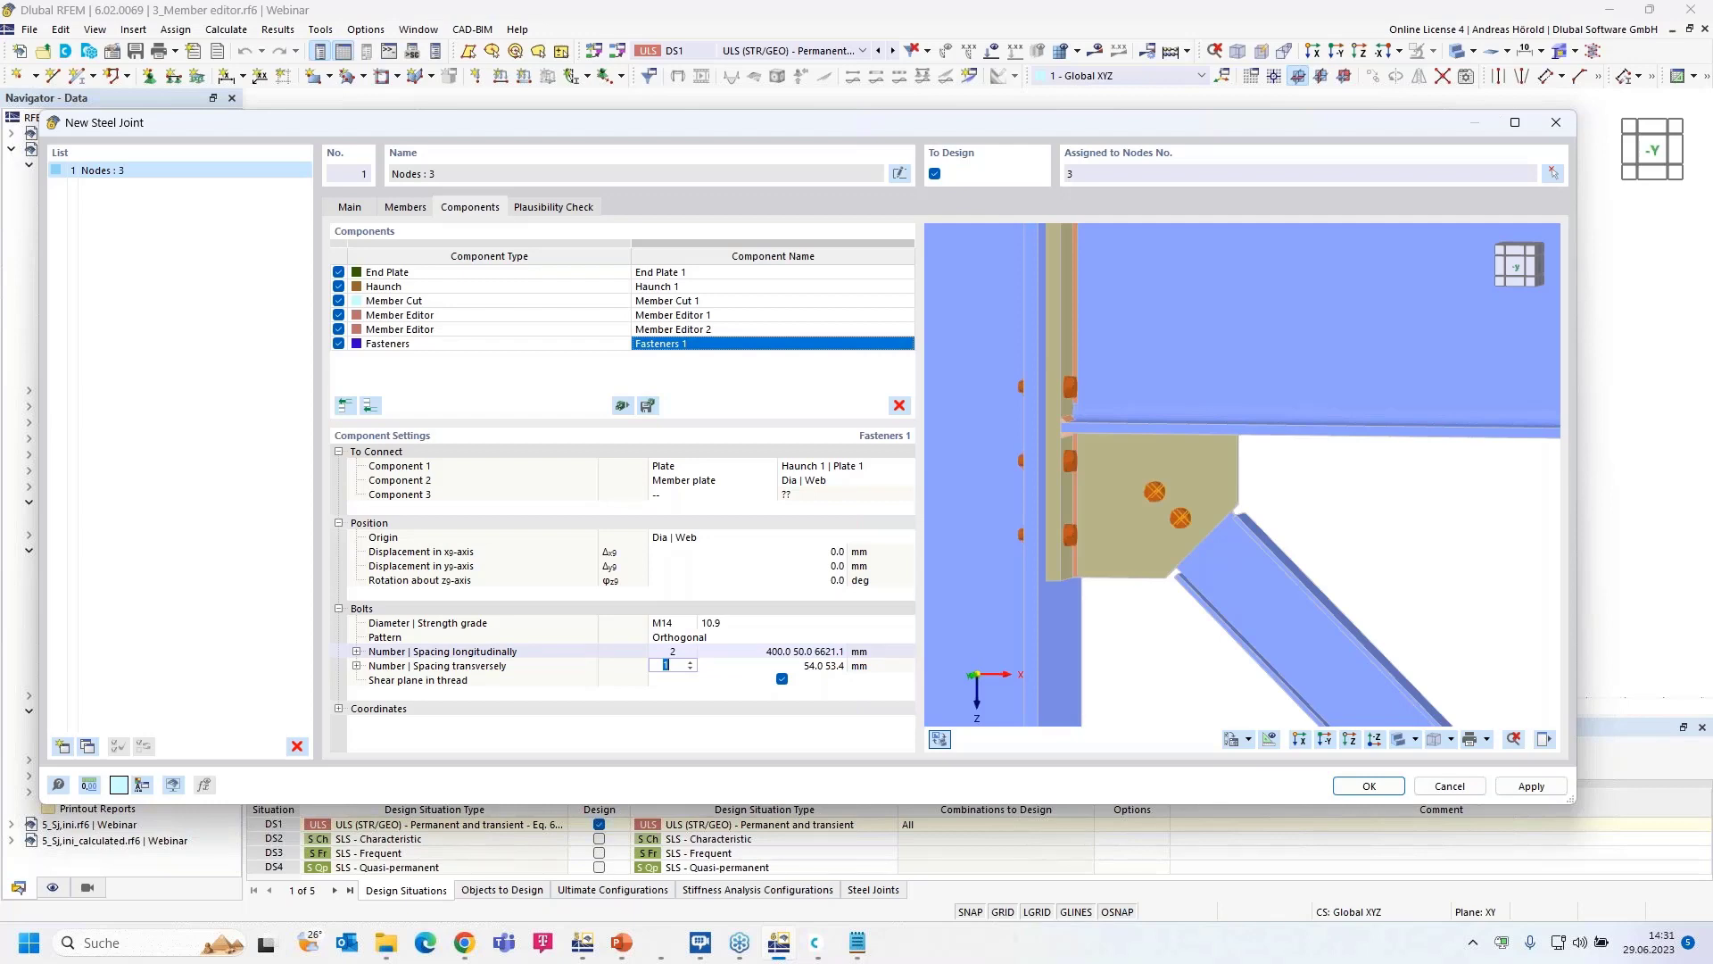
pyautogui.click(690, 663)
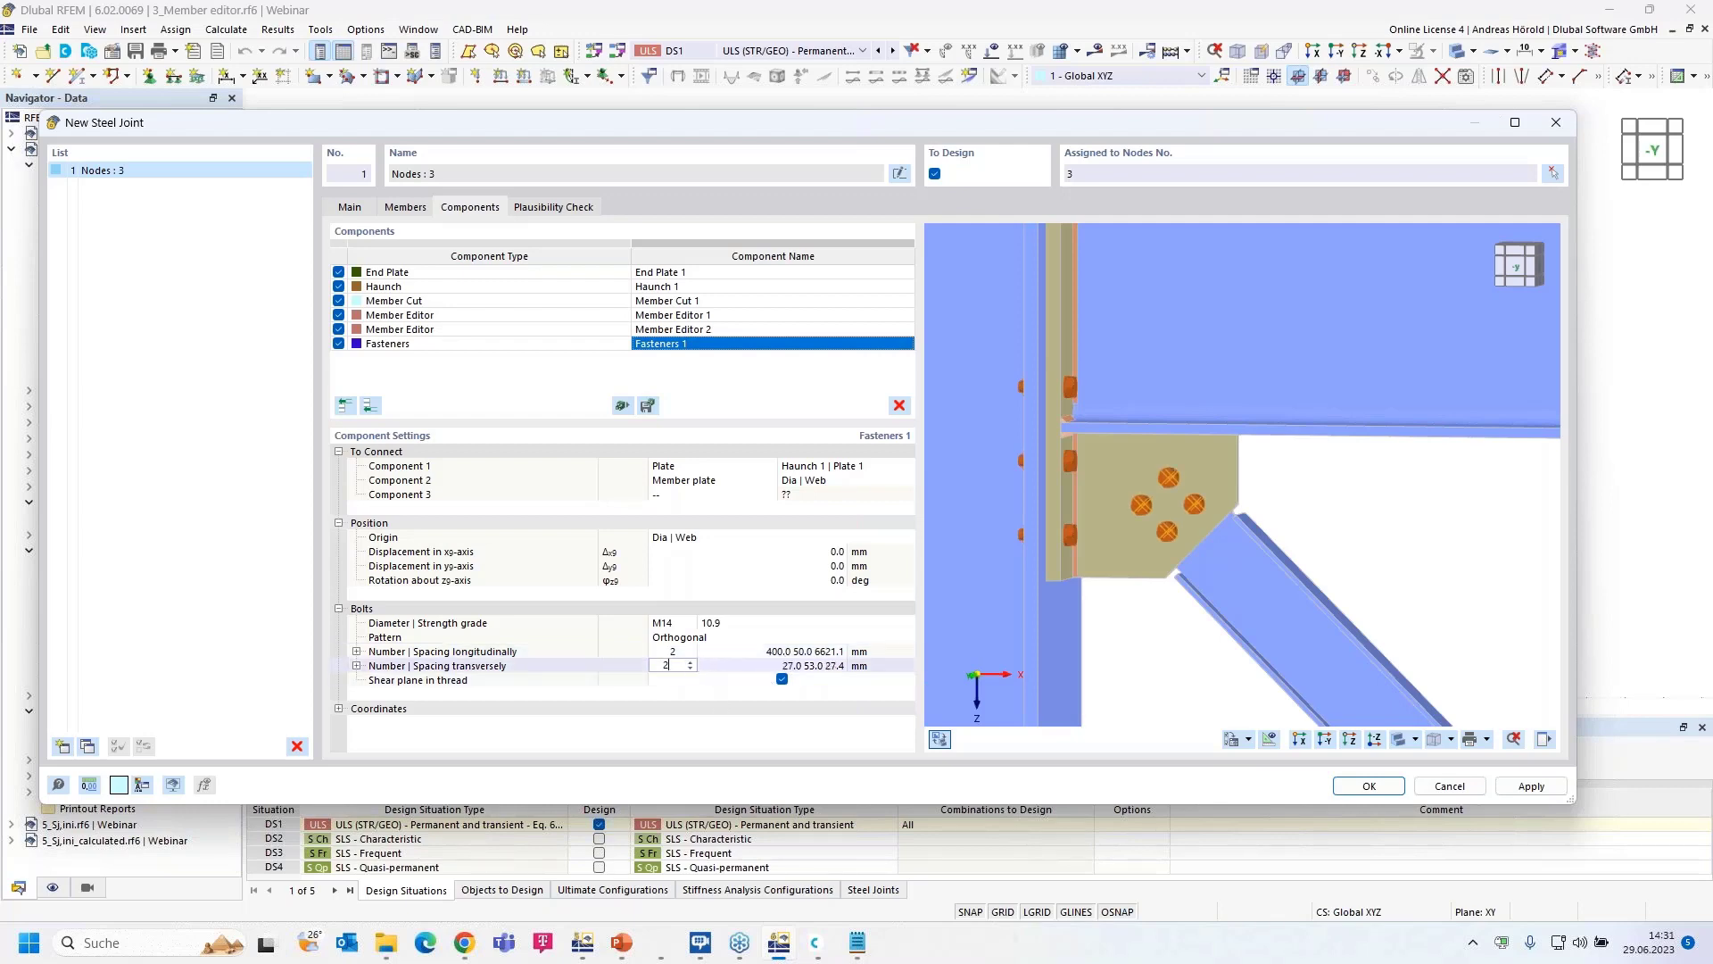
pyautogui.press('Tab')
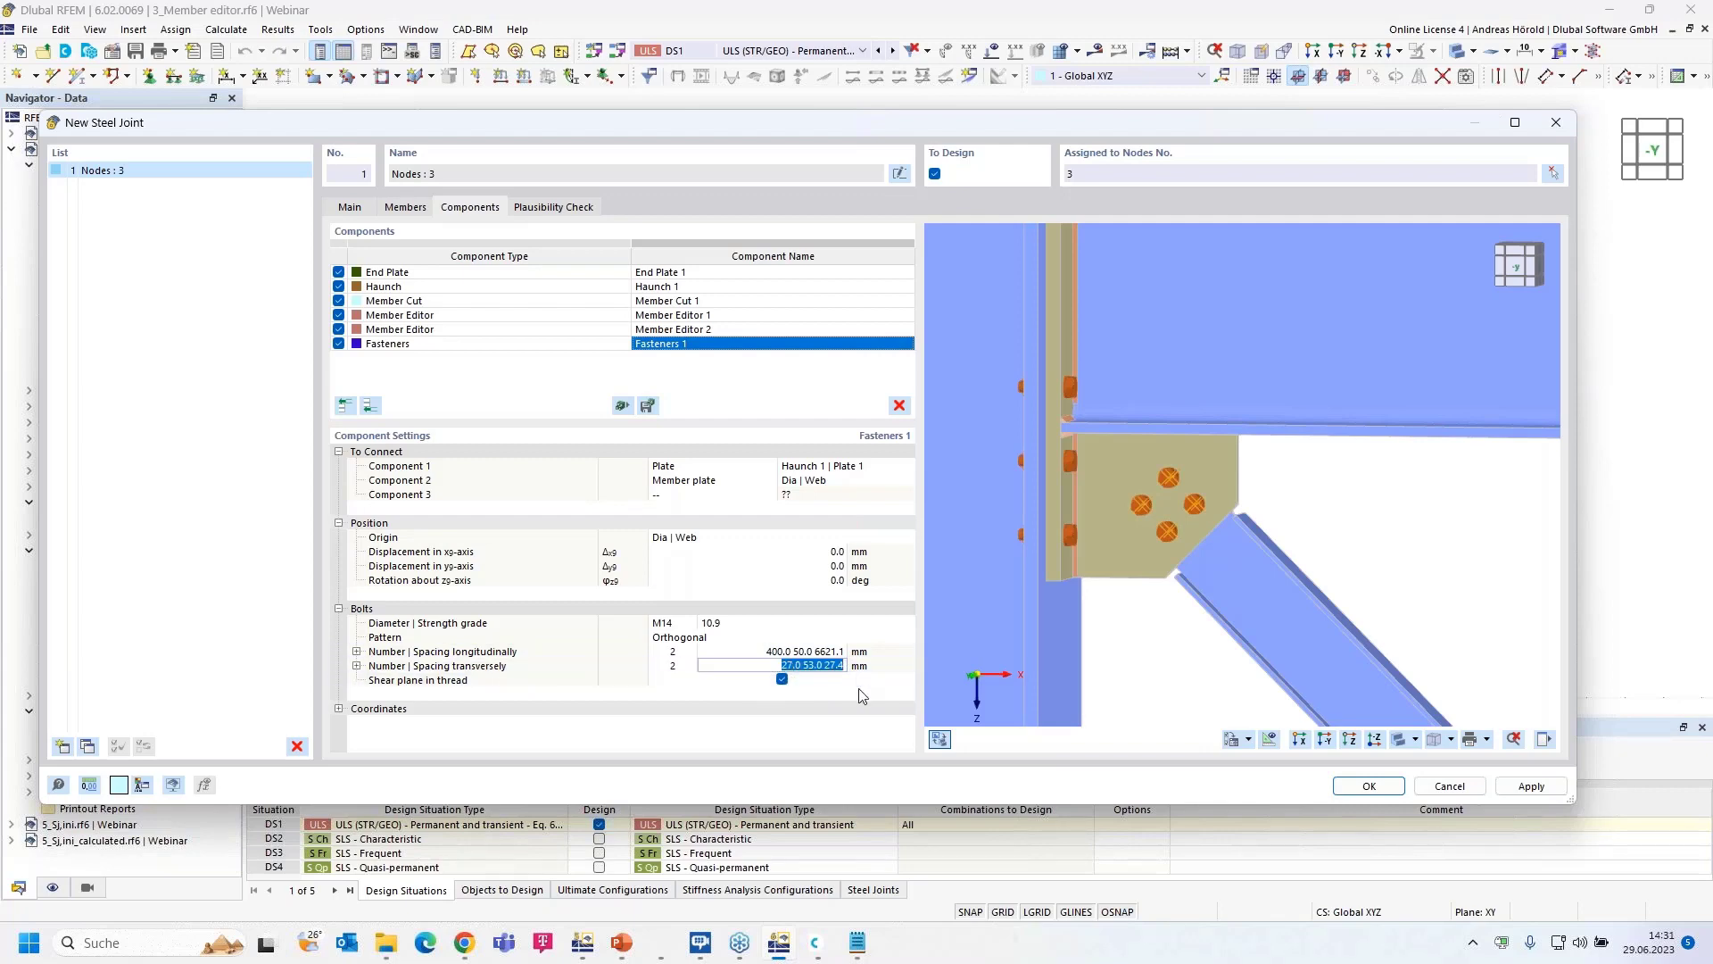
pyautogui.write('30')
pyautogui.press('Tab')
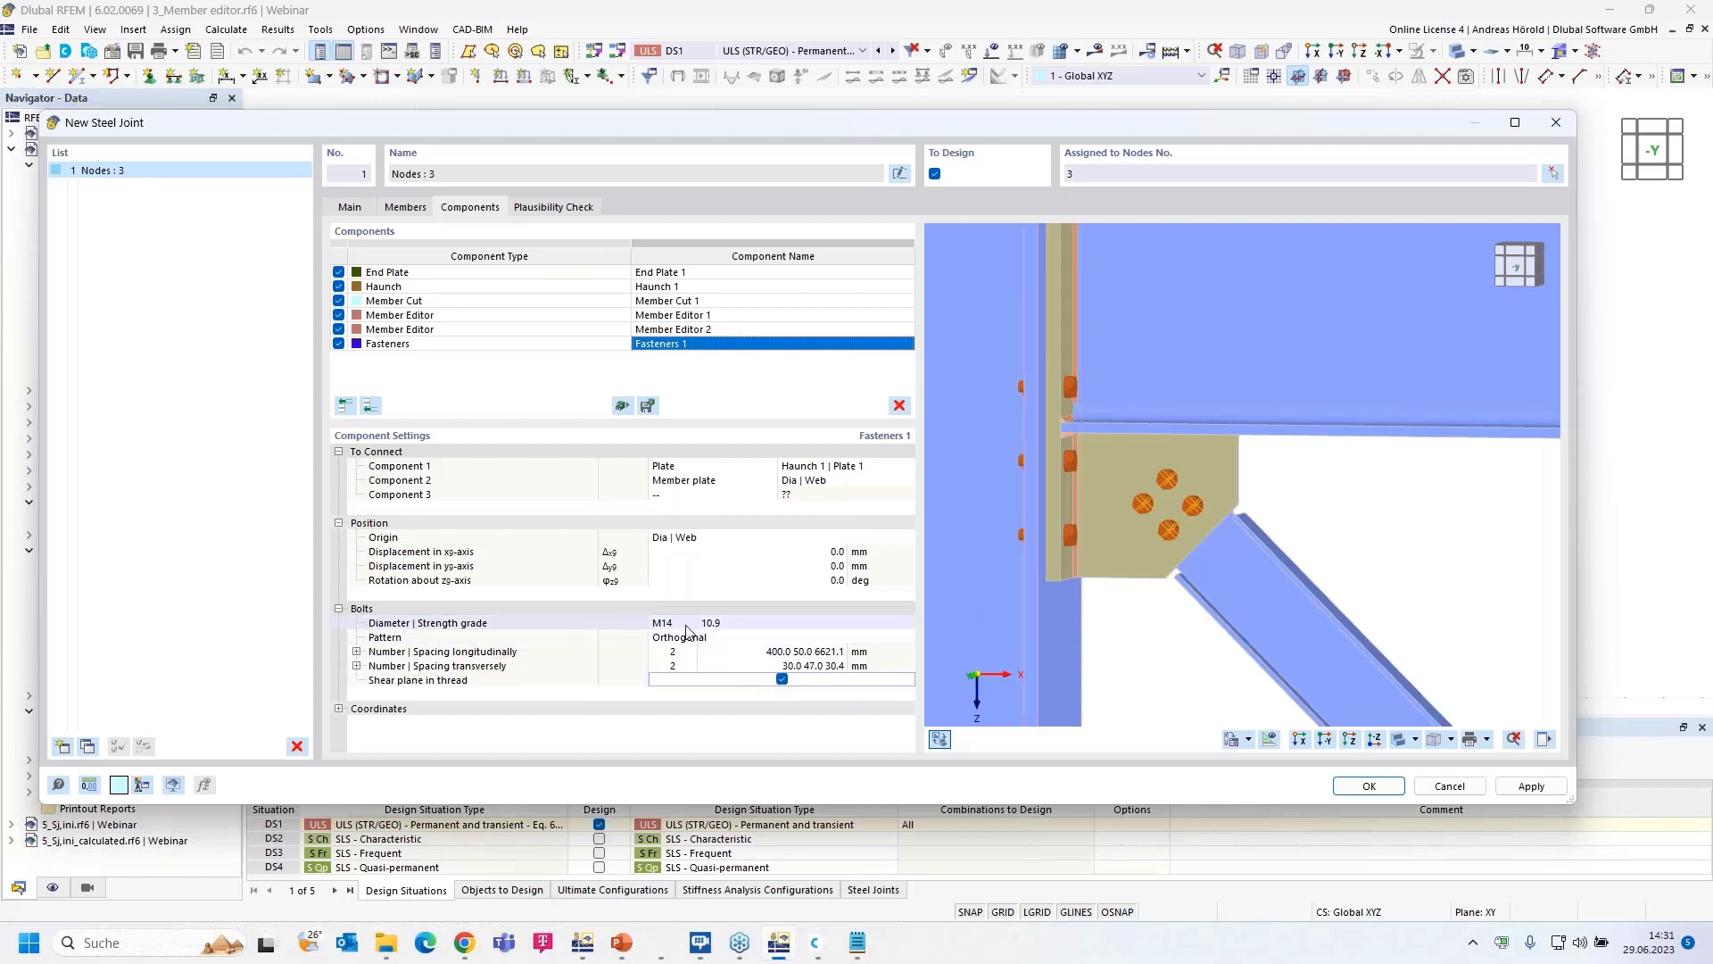
# - Inspect the bolts in the 3D preview, then copy the joint to create steel joint No. 2
pyautogui.moveTo(1392, 529)
pyautogui.keyDown('ctrl'); pyautogui.mouseDown(button='middle')
pyautogui.moveTo(1296, 563)
pyautogui.moveTo(972, 547)
pyautogui.moveTo(1404, 546)
pyautogui.mouseUp(button='middle'); pyautogui.keyUp('ctrl')
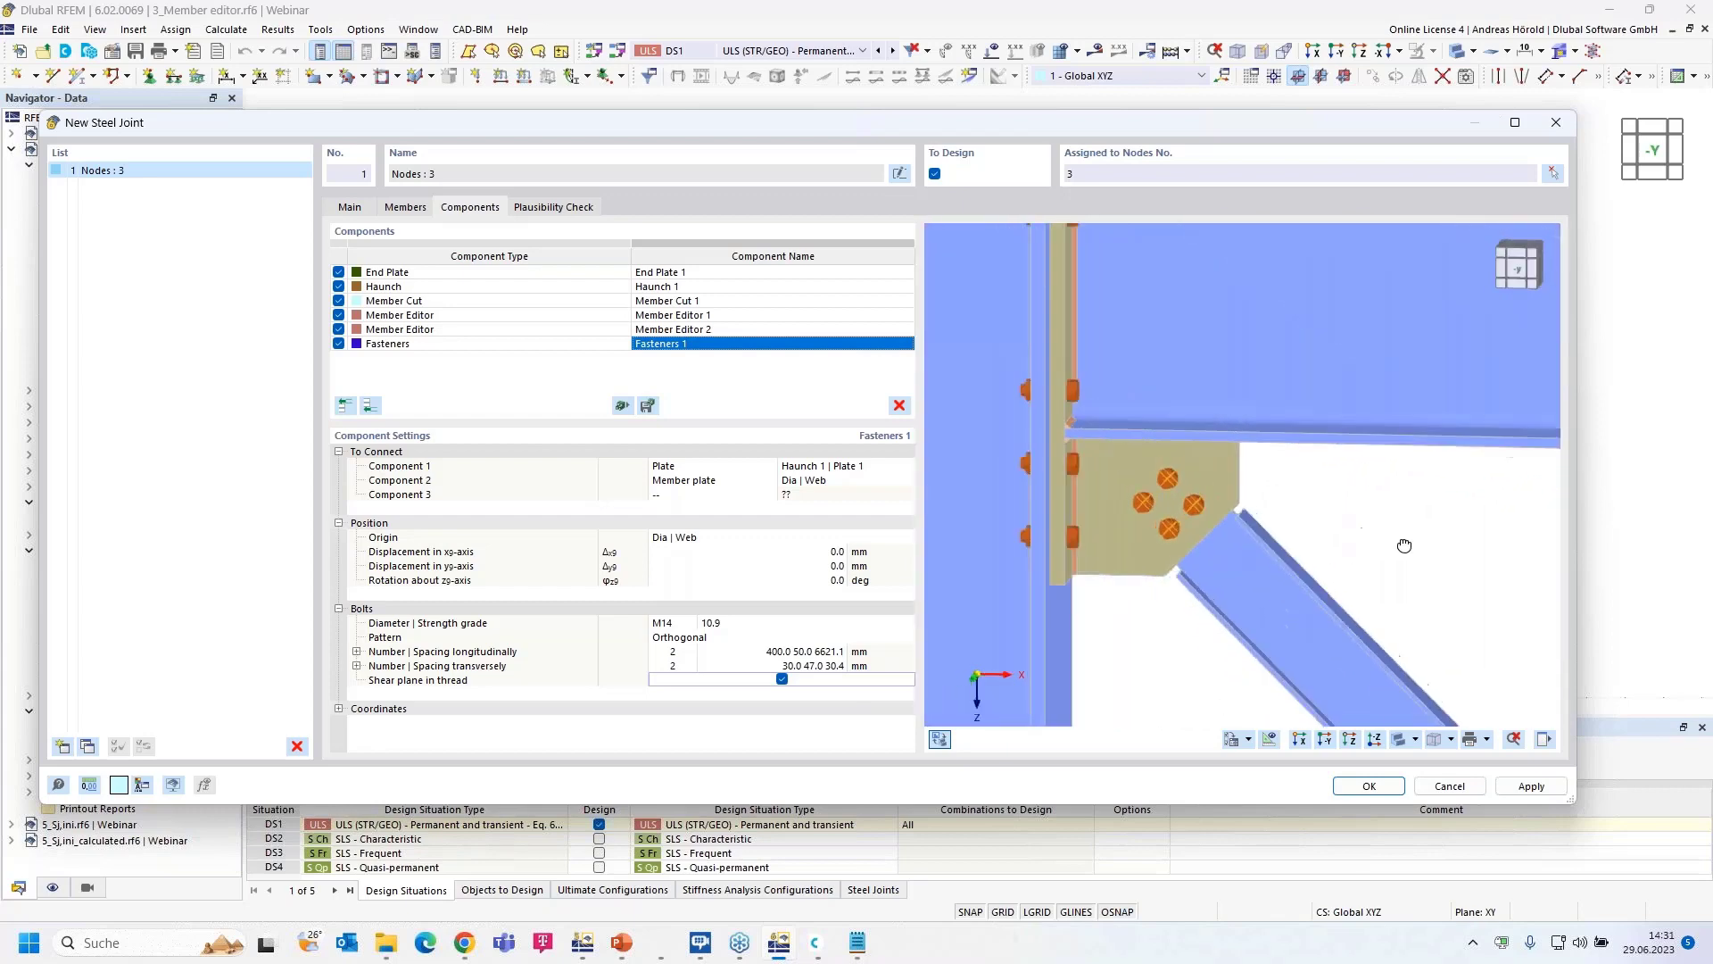
pyautogui.scroll(2, 1238, 514)
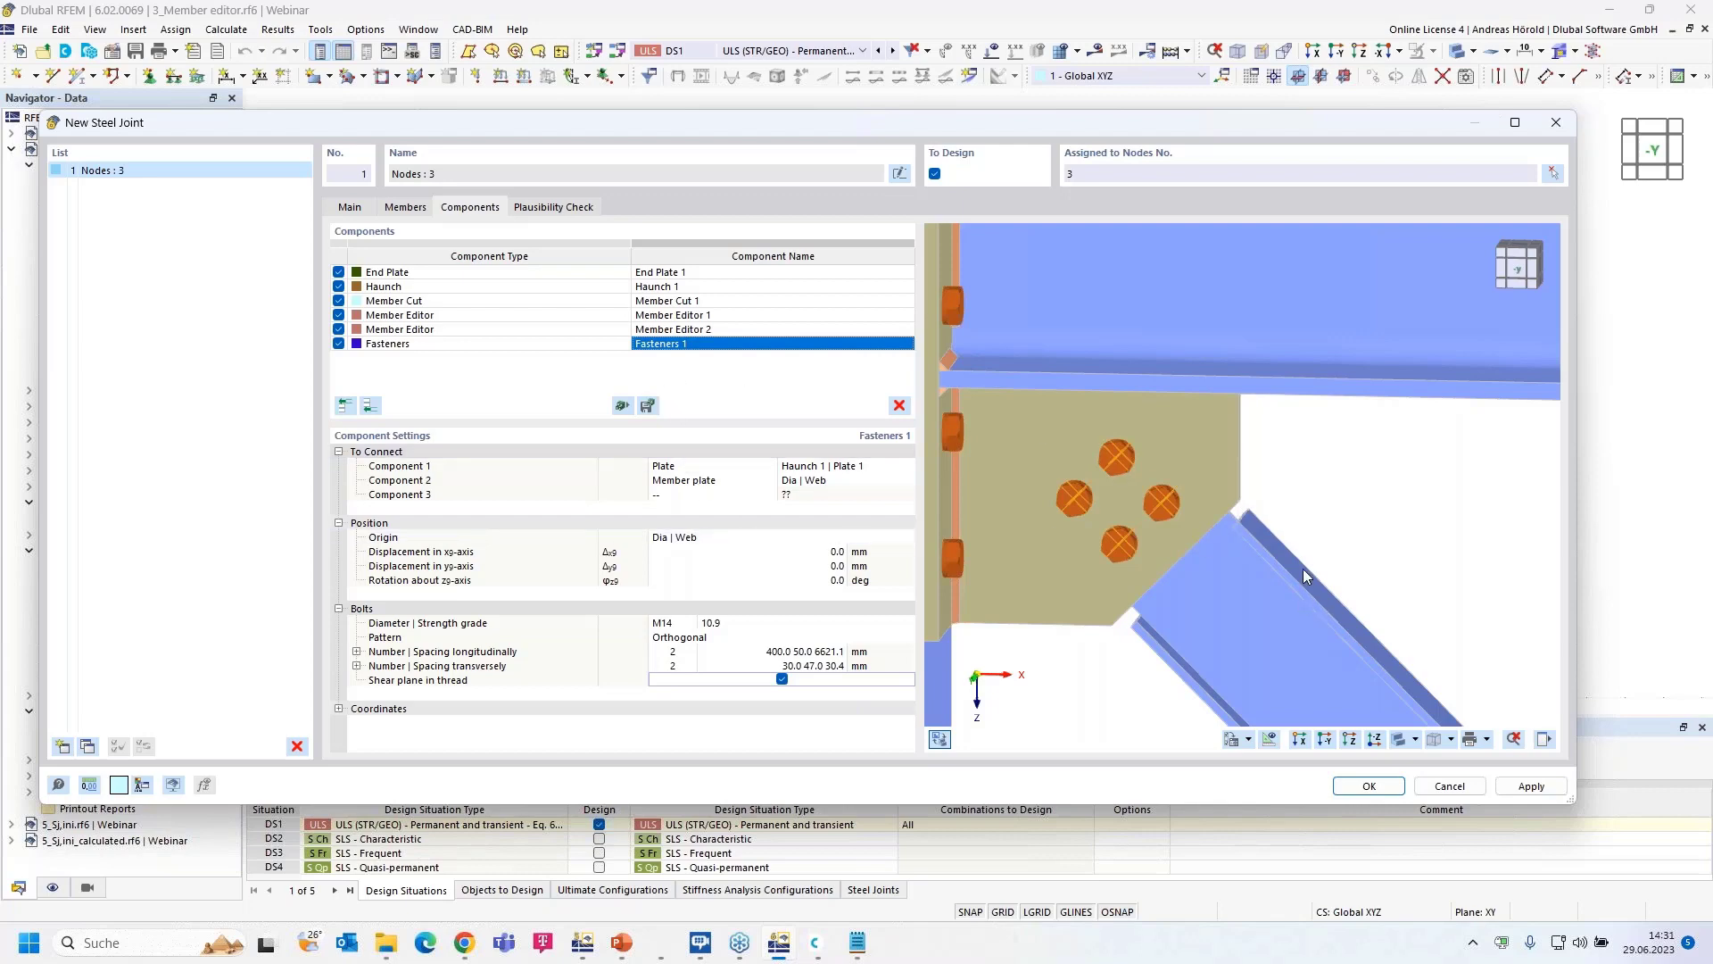
pyautogui.moveTo(1459, 549); pyautogui.dragTo(1144, 566, button='middle')
pyautogui.scroll(4, 1208, 535)
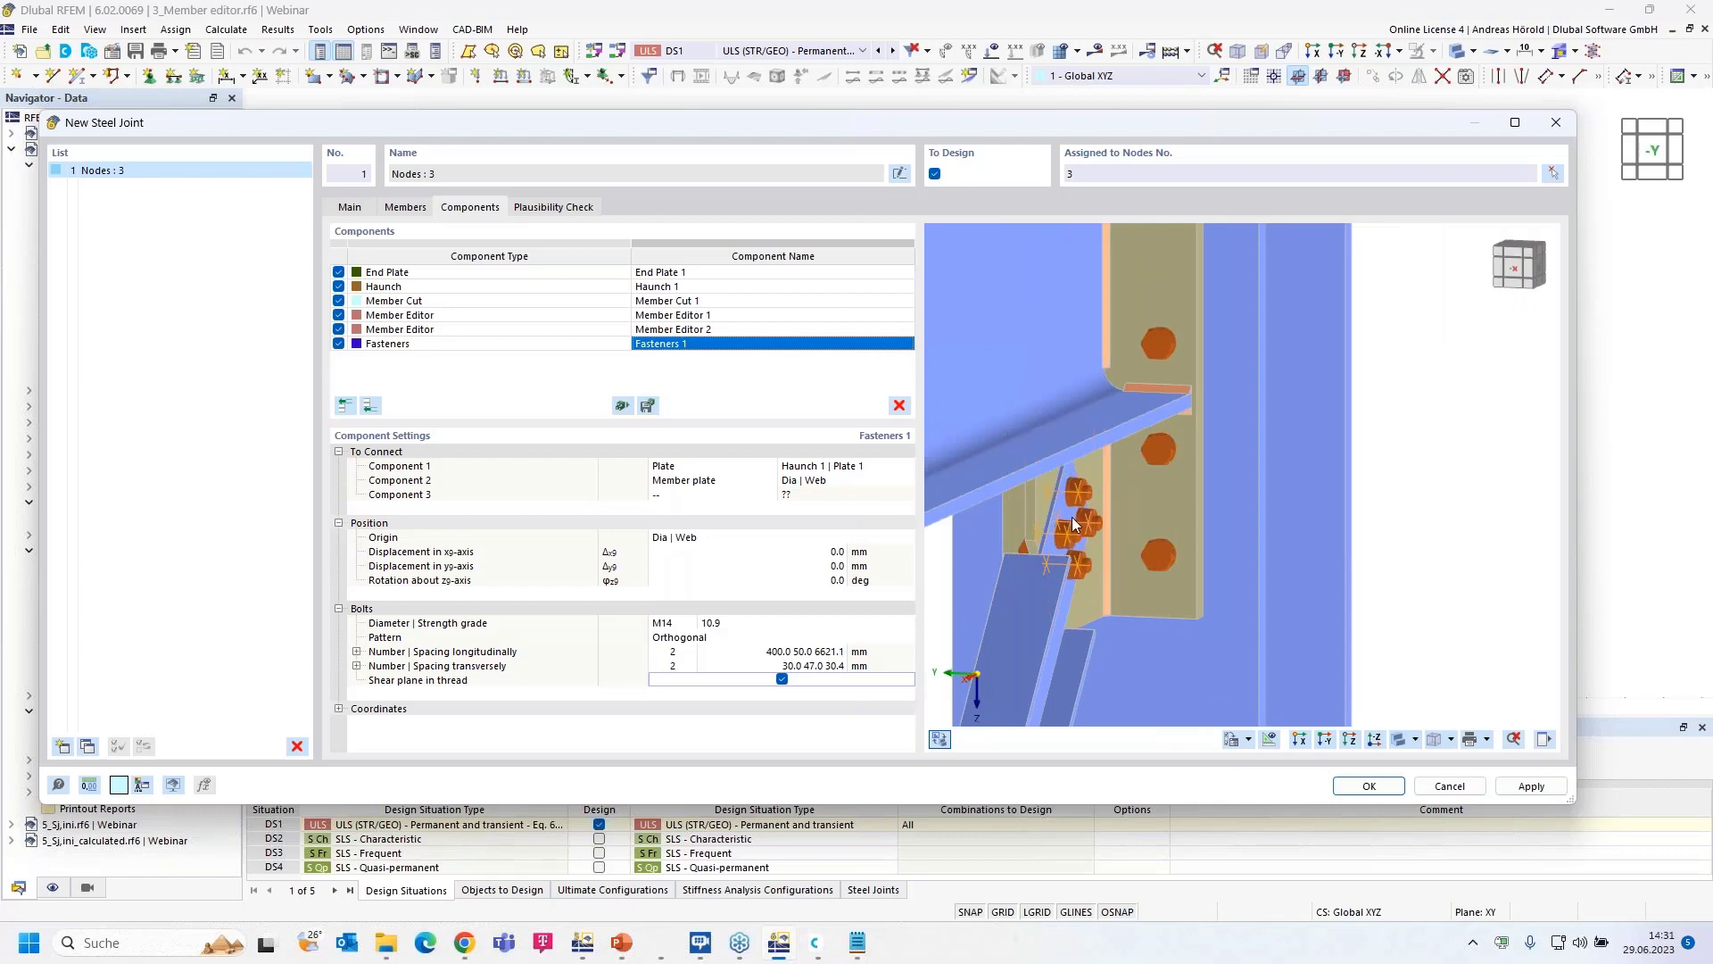
pyautogui.moveTo(1044, 600); pyautogui.dragTo(1348, 592, button='middle')
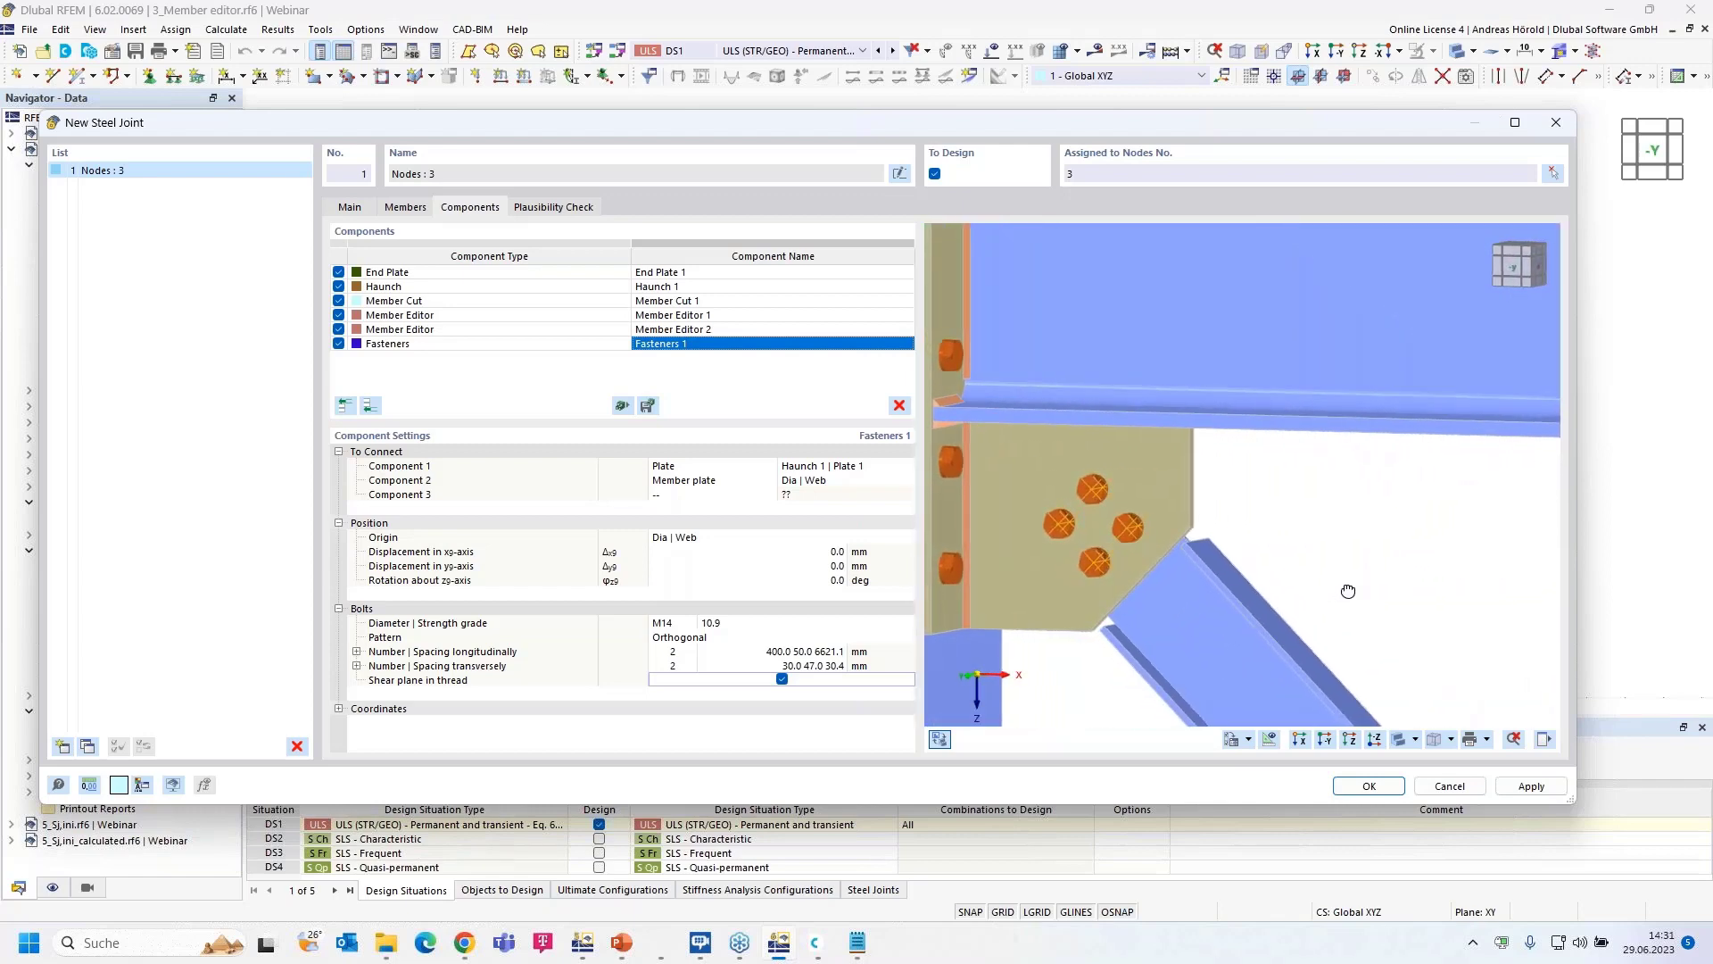
pyautogui.scroll(-2, 1311, 558)
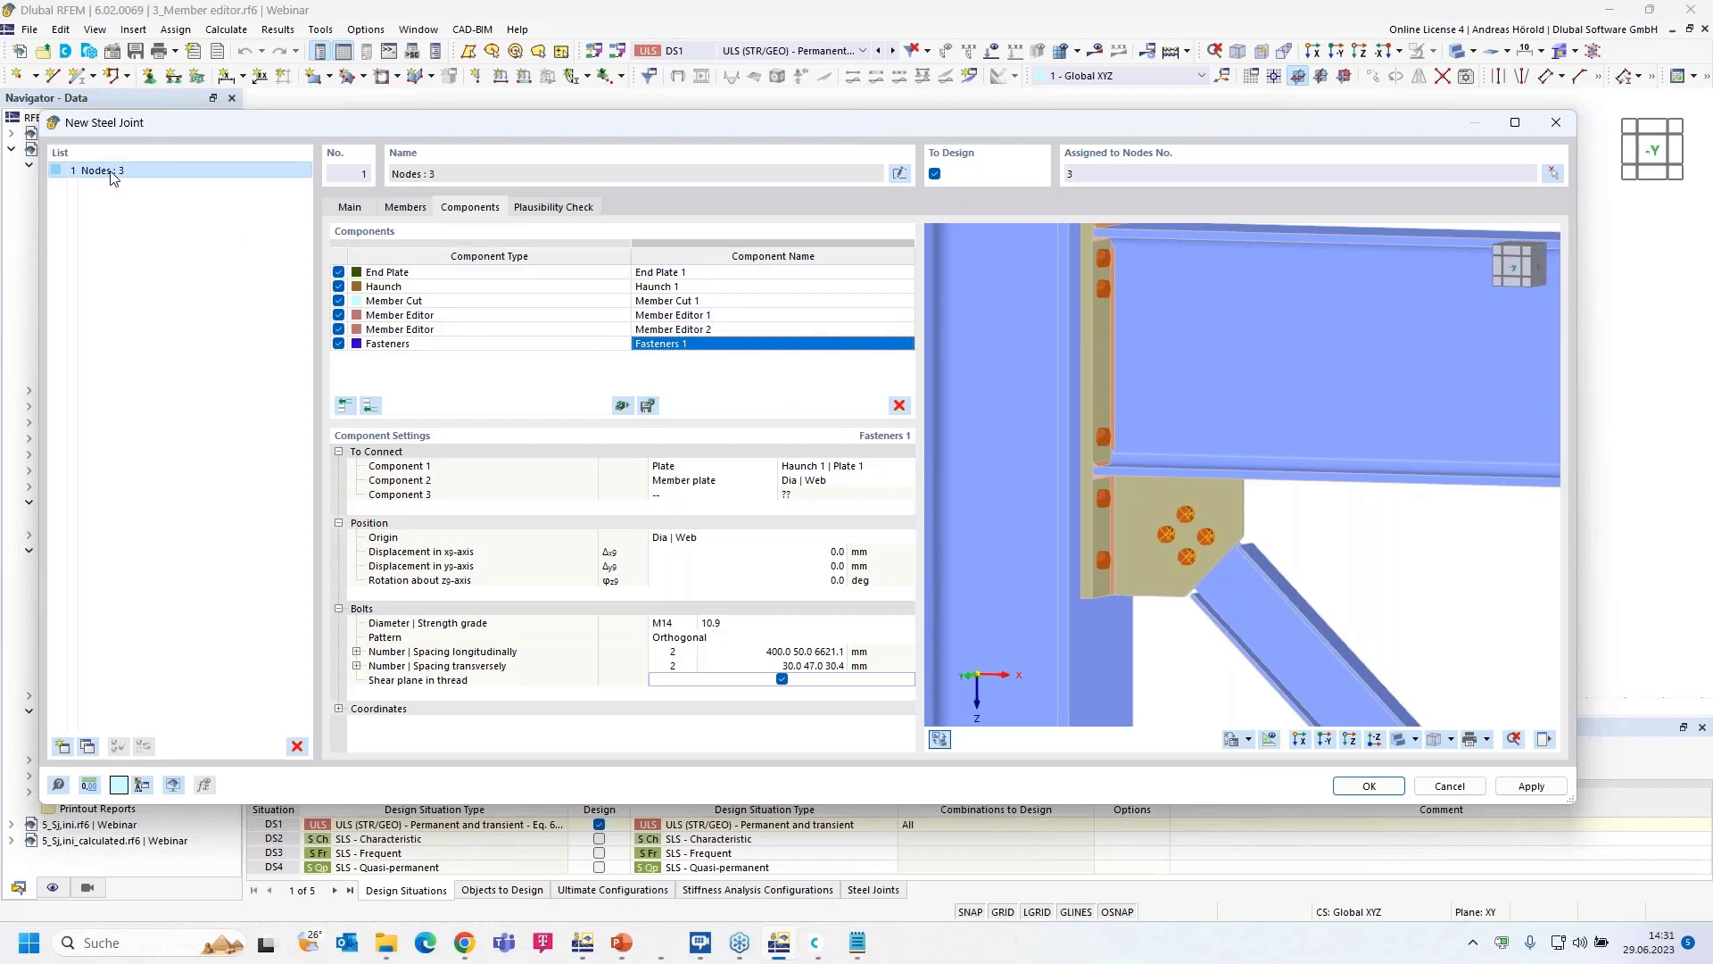
pyautogui.click(88, 745)
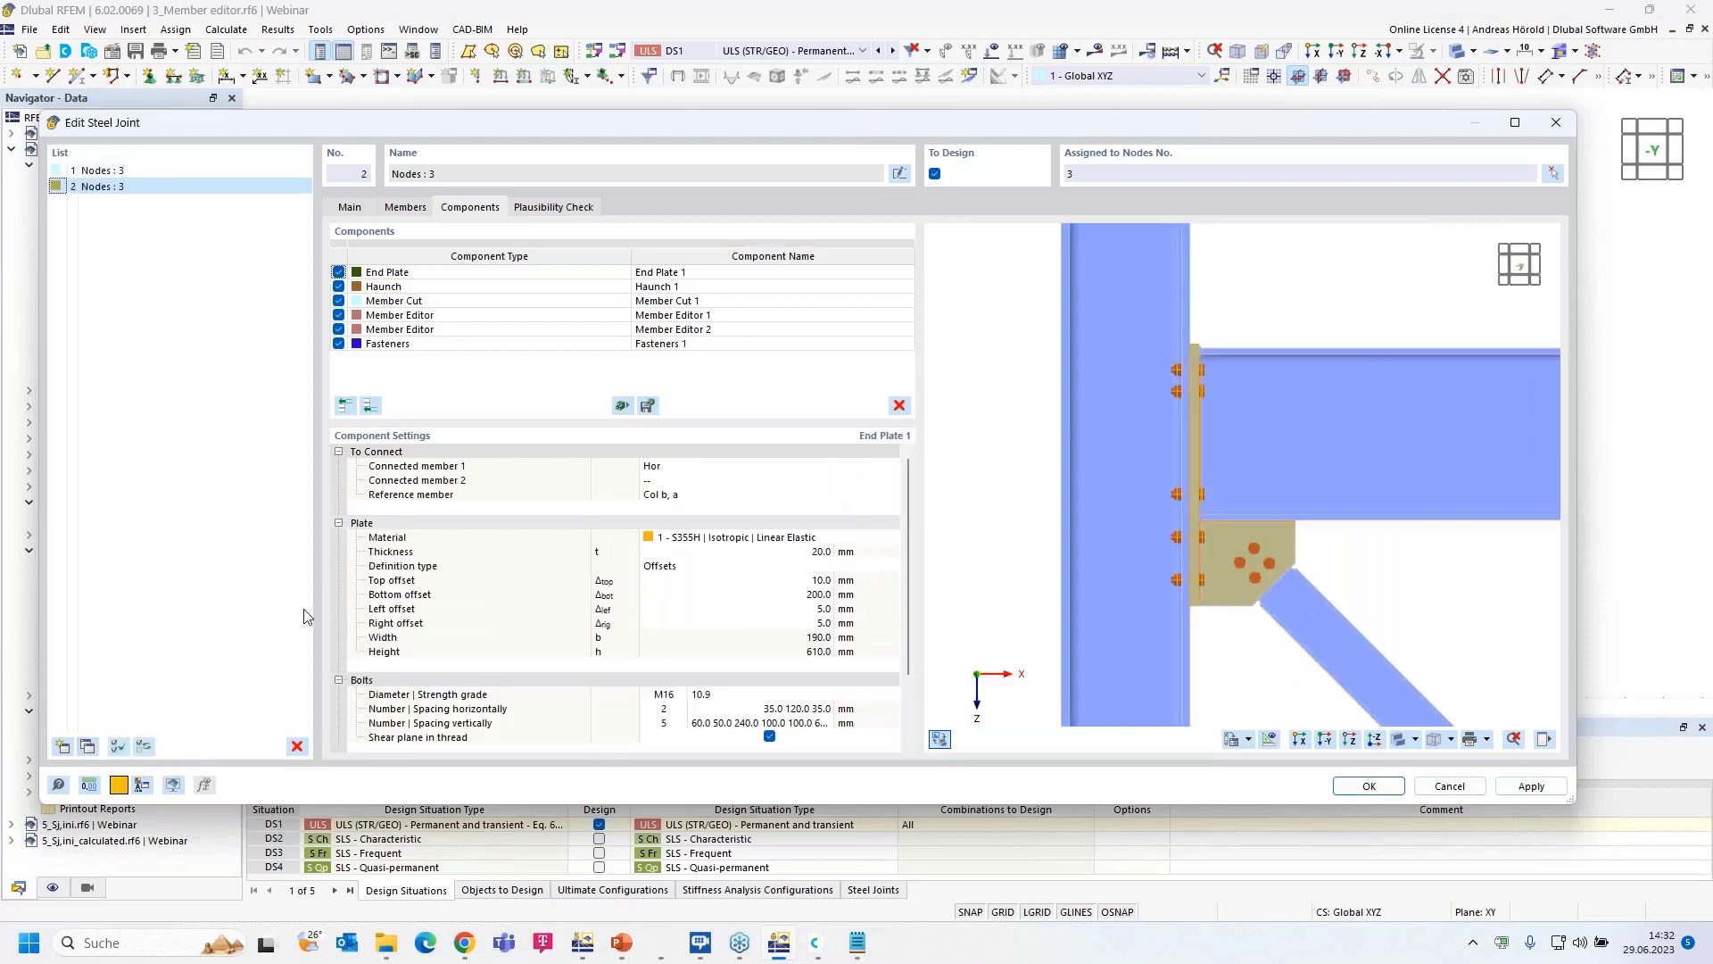
# - Assign the copied joint to node 5, removing node 3 from its node list
pyautogui.click(1553, 174)
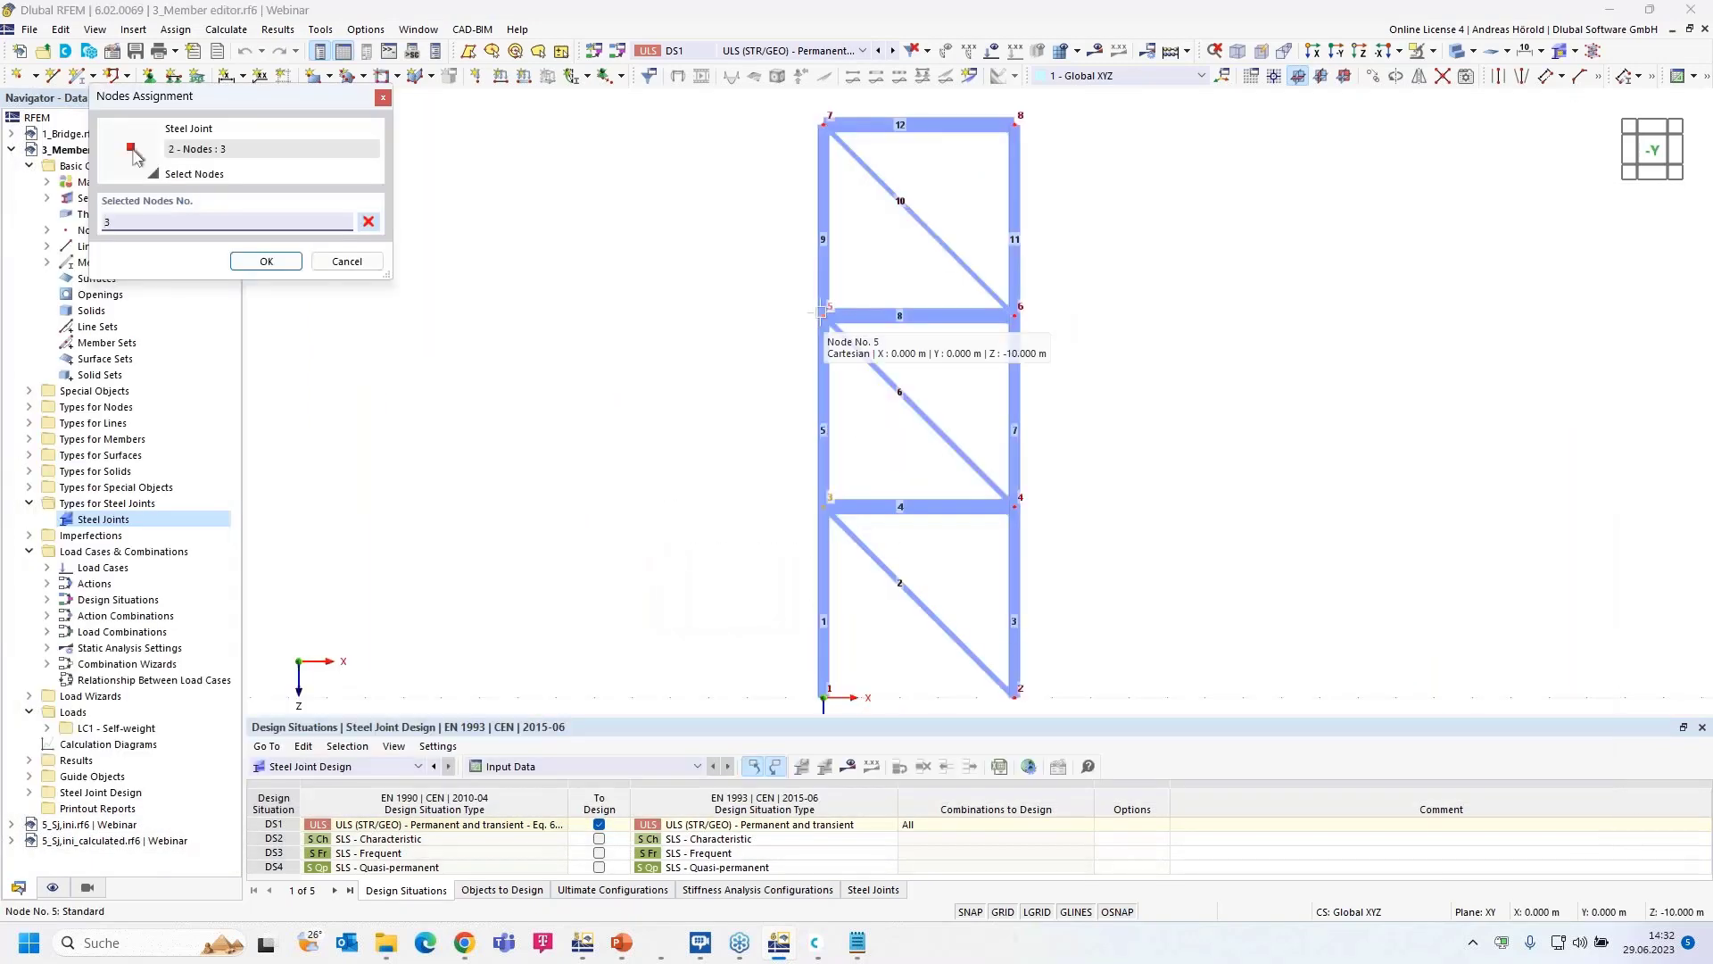
pyautogui.click(821, 310)
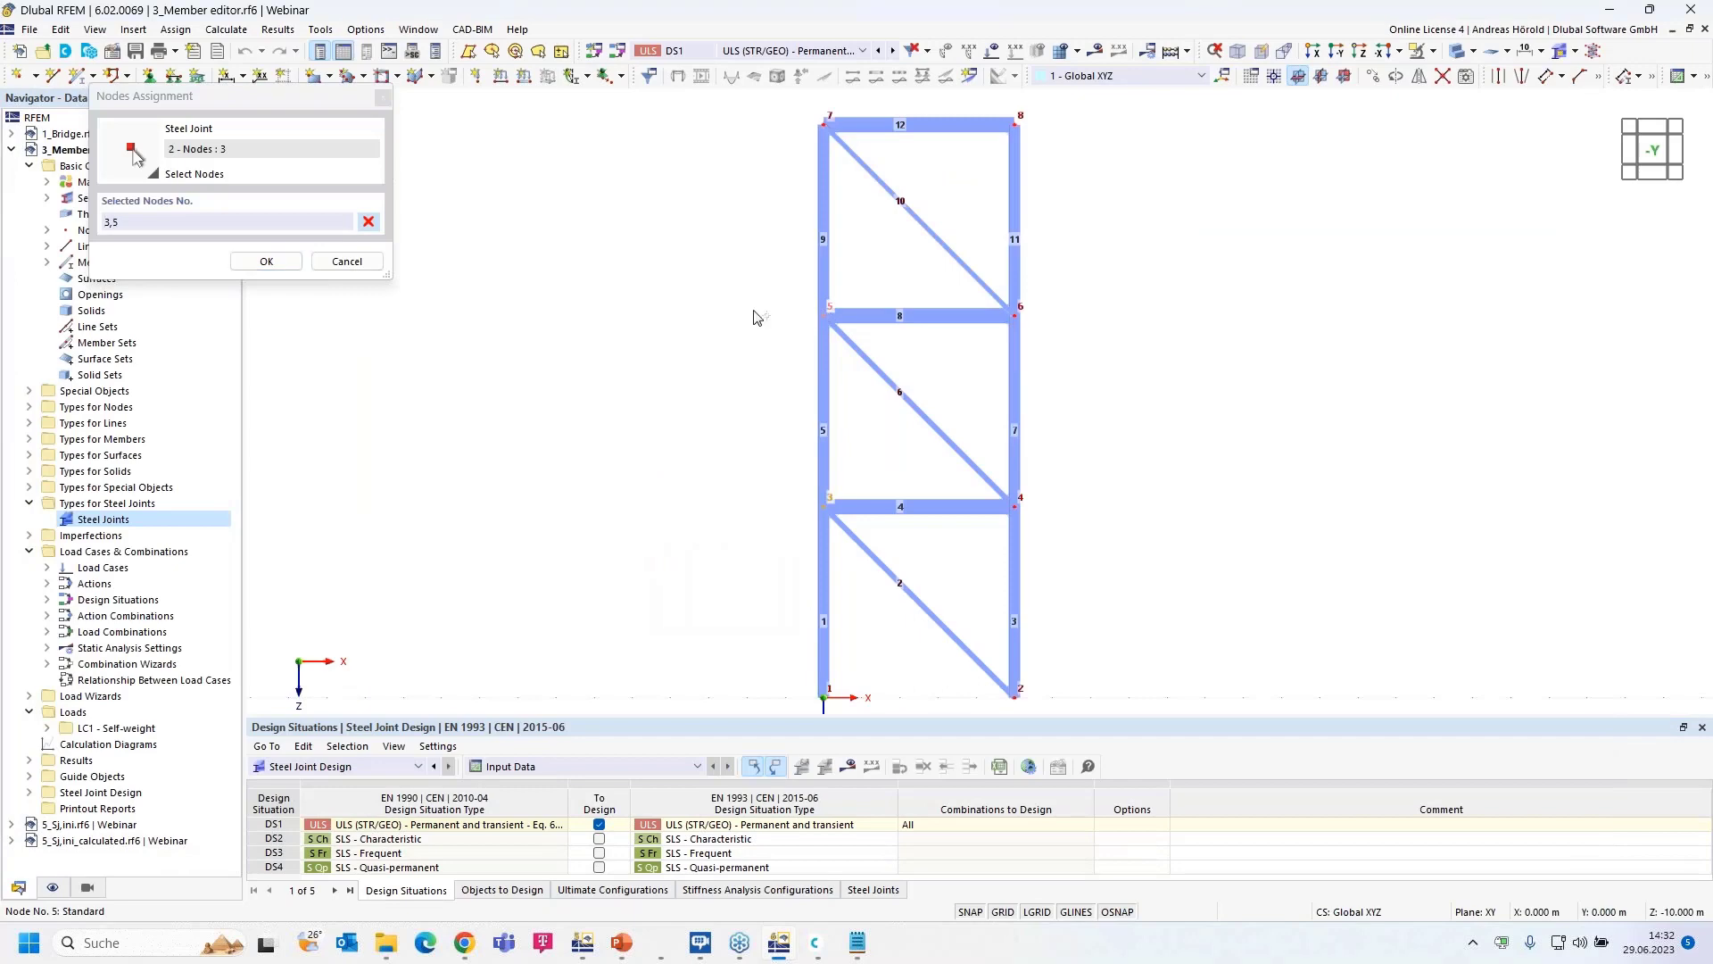
pyautogui.click(265, 261)
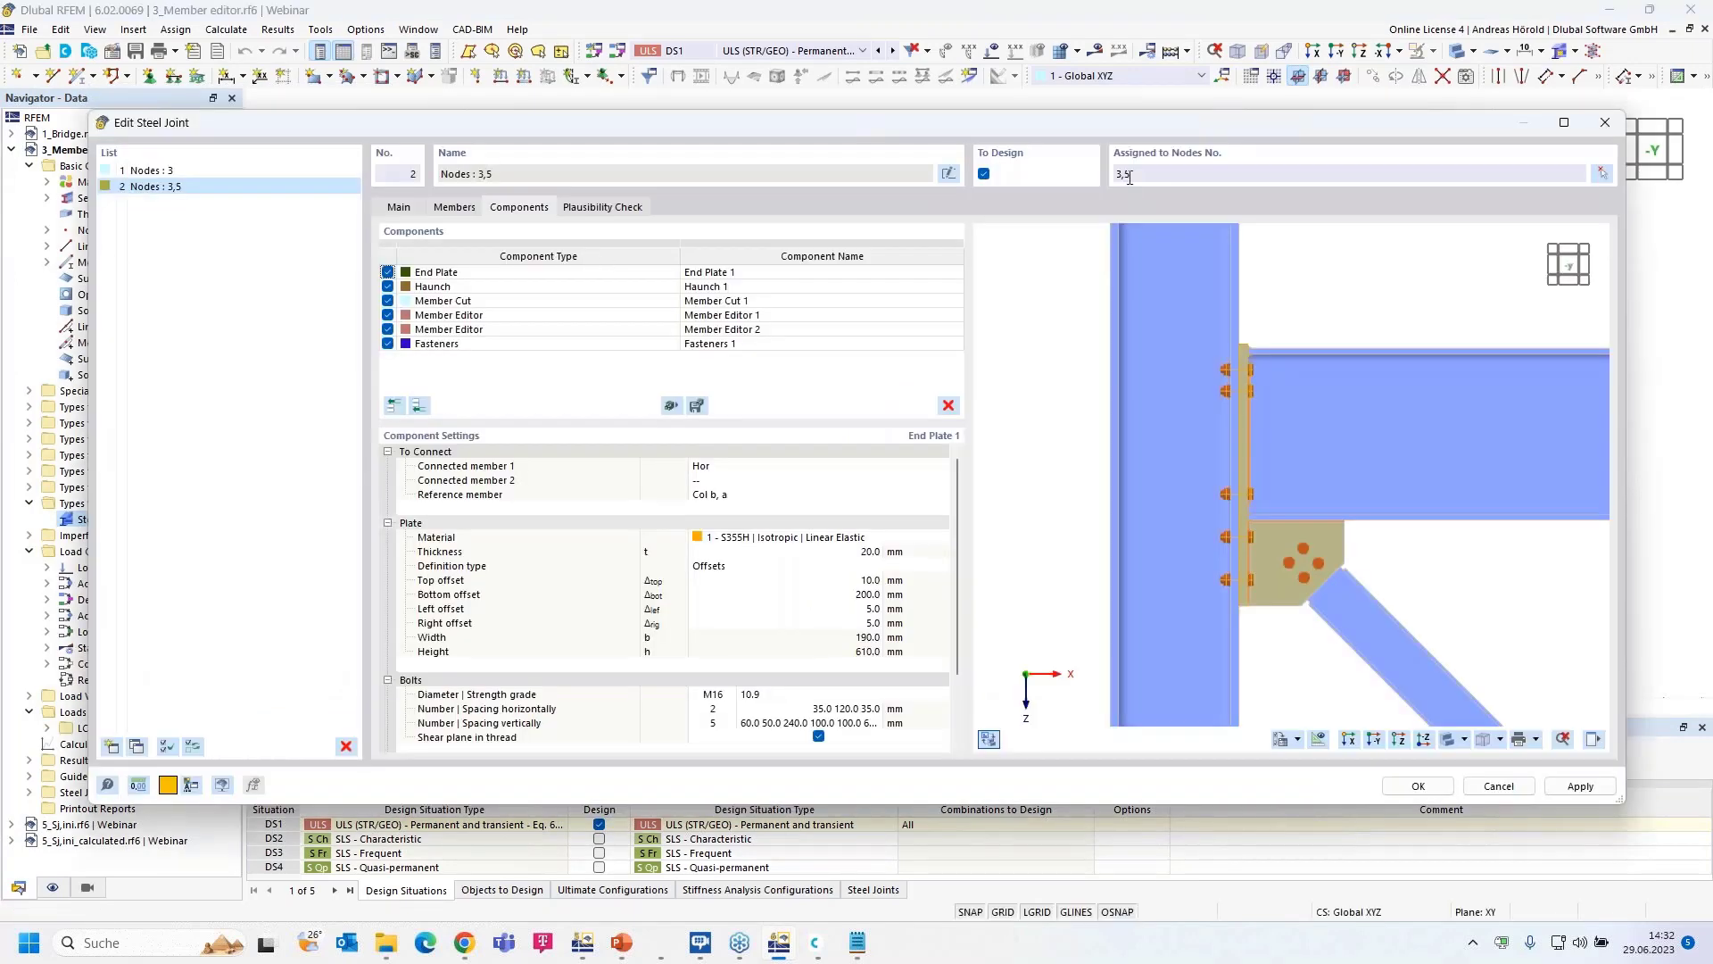
pyautogui.moveTo(1125, 179); pyautogui.dragTo(1109, 180)
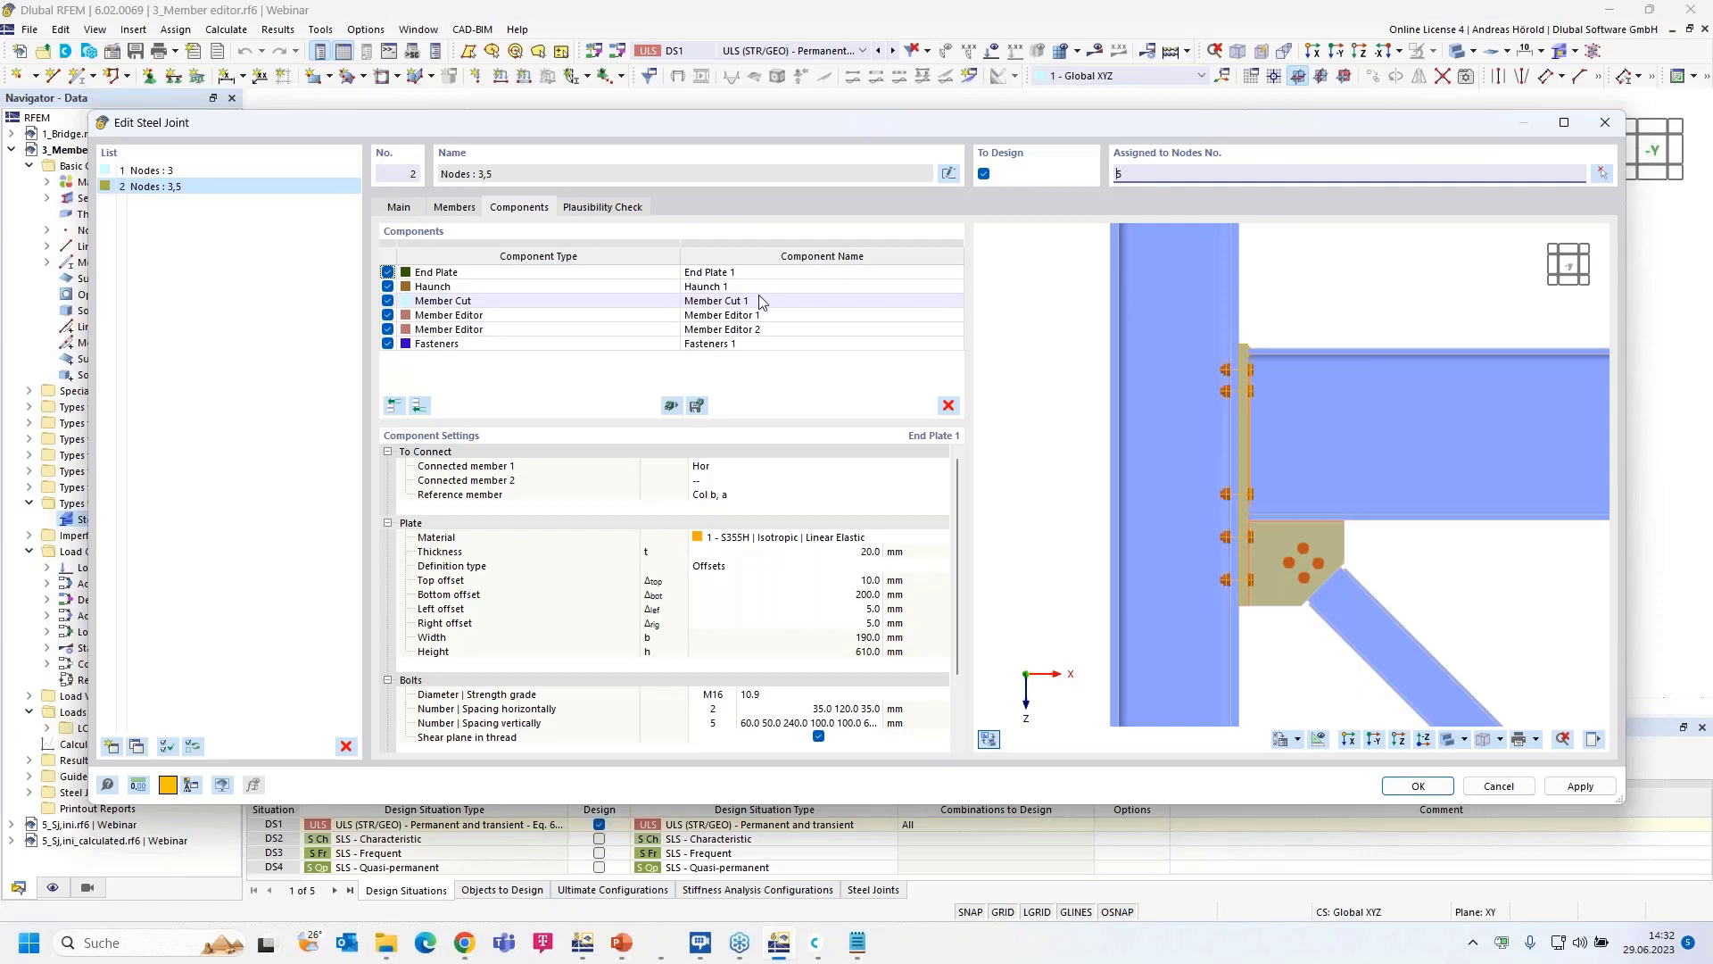
# - Review the copied Member Cut and Member Editor 1 settings near the gusset
pyautogui.click(555, 307)
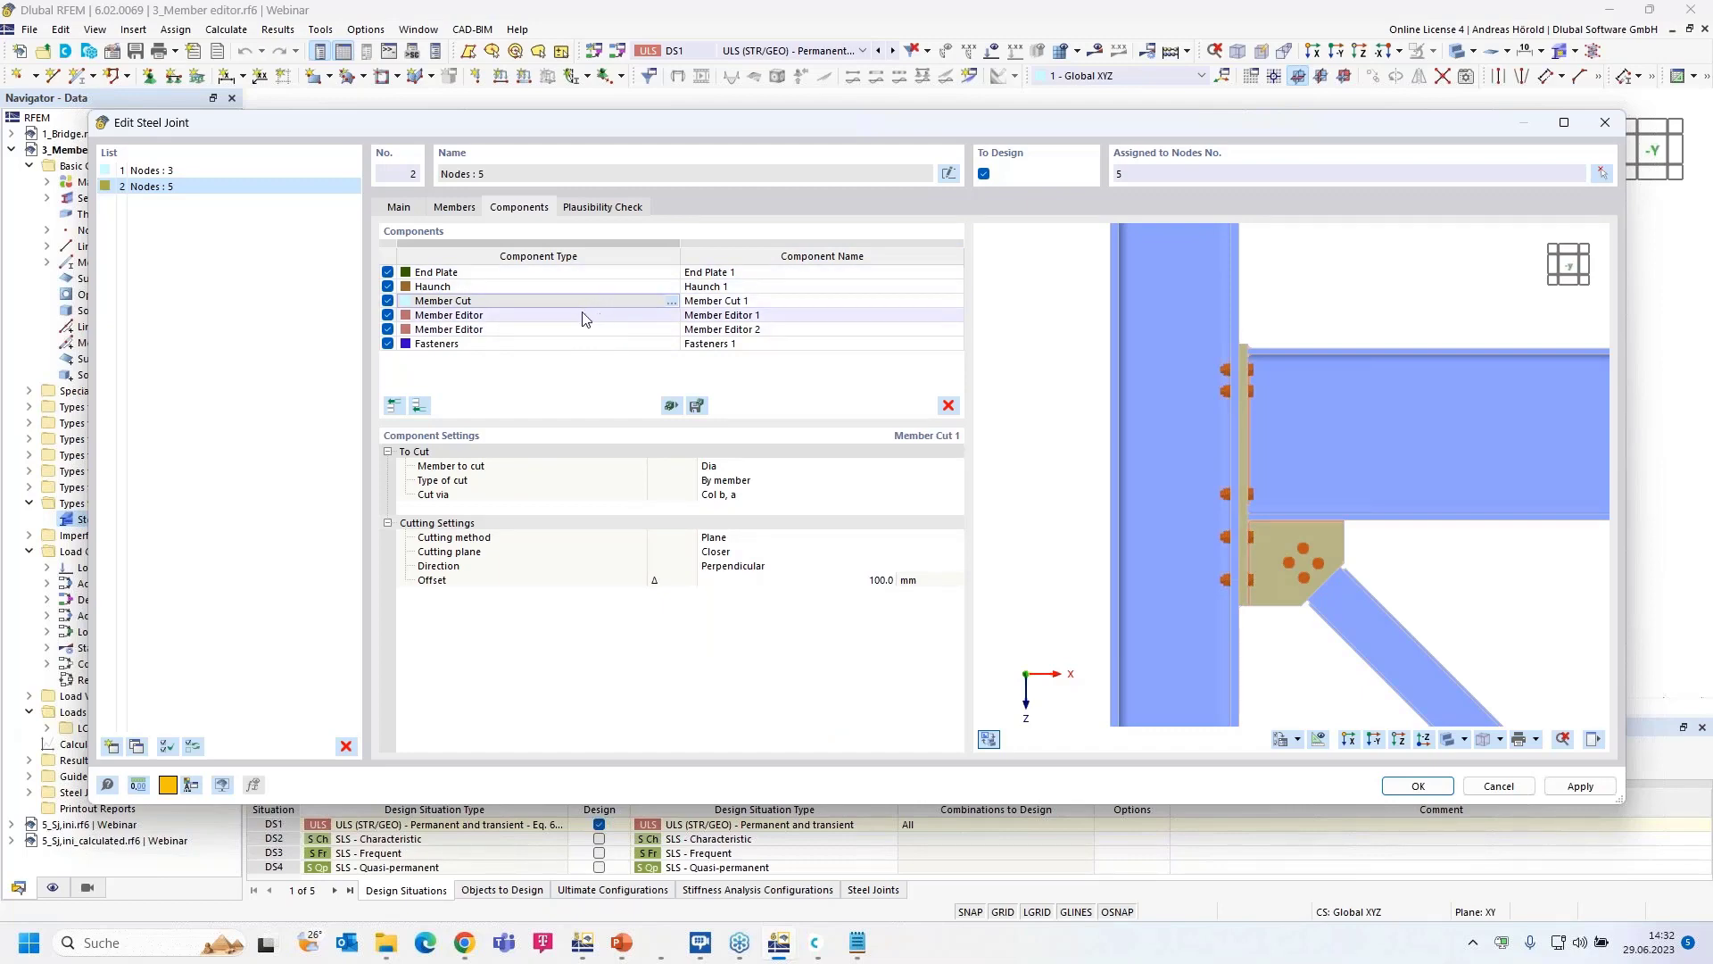
pyautogui.click(554, 316)
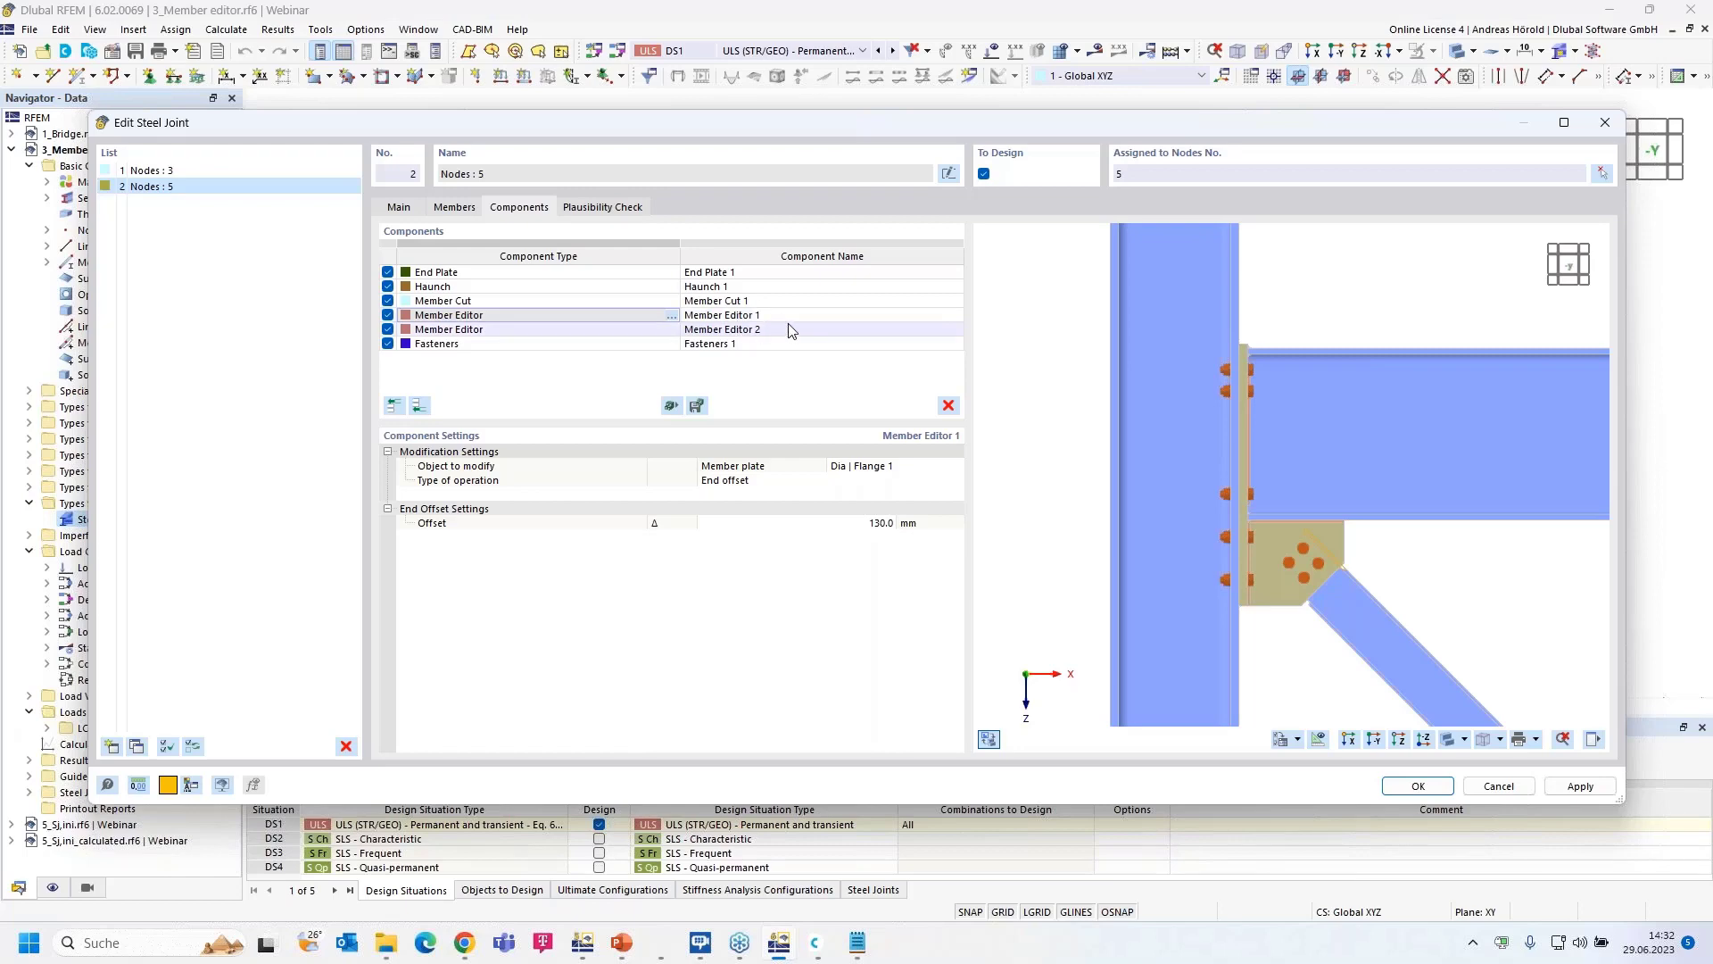
pyautogui.scroll(1, 1438, 581)
pyautogui.scroll(3, 1437, 574)
pyautogui.keyDown('ctrl'); pyautogui.moveTo(1410, 567); pyautogui.dragTo(1464, 505, button='middle'); pyautogui.keyUp('ctrl')
pyautogui.scroll(2, 1286, 565)
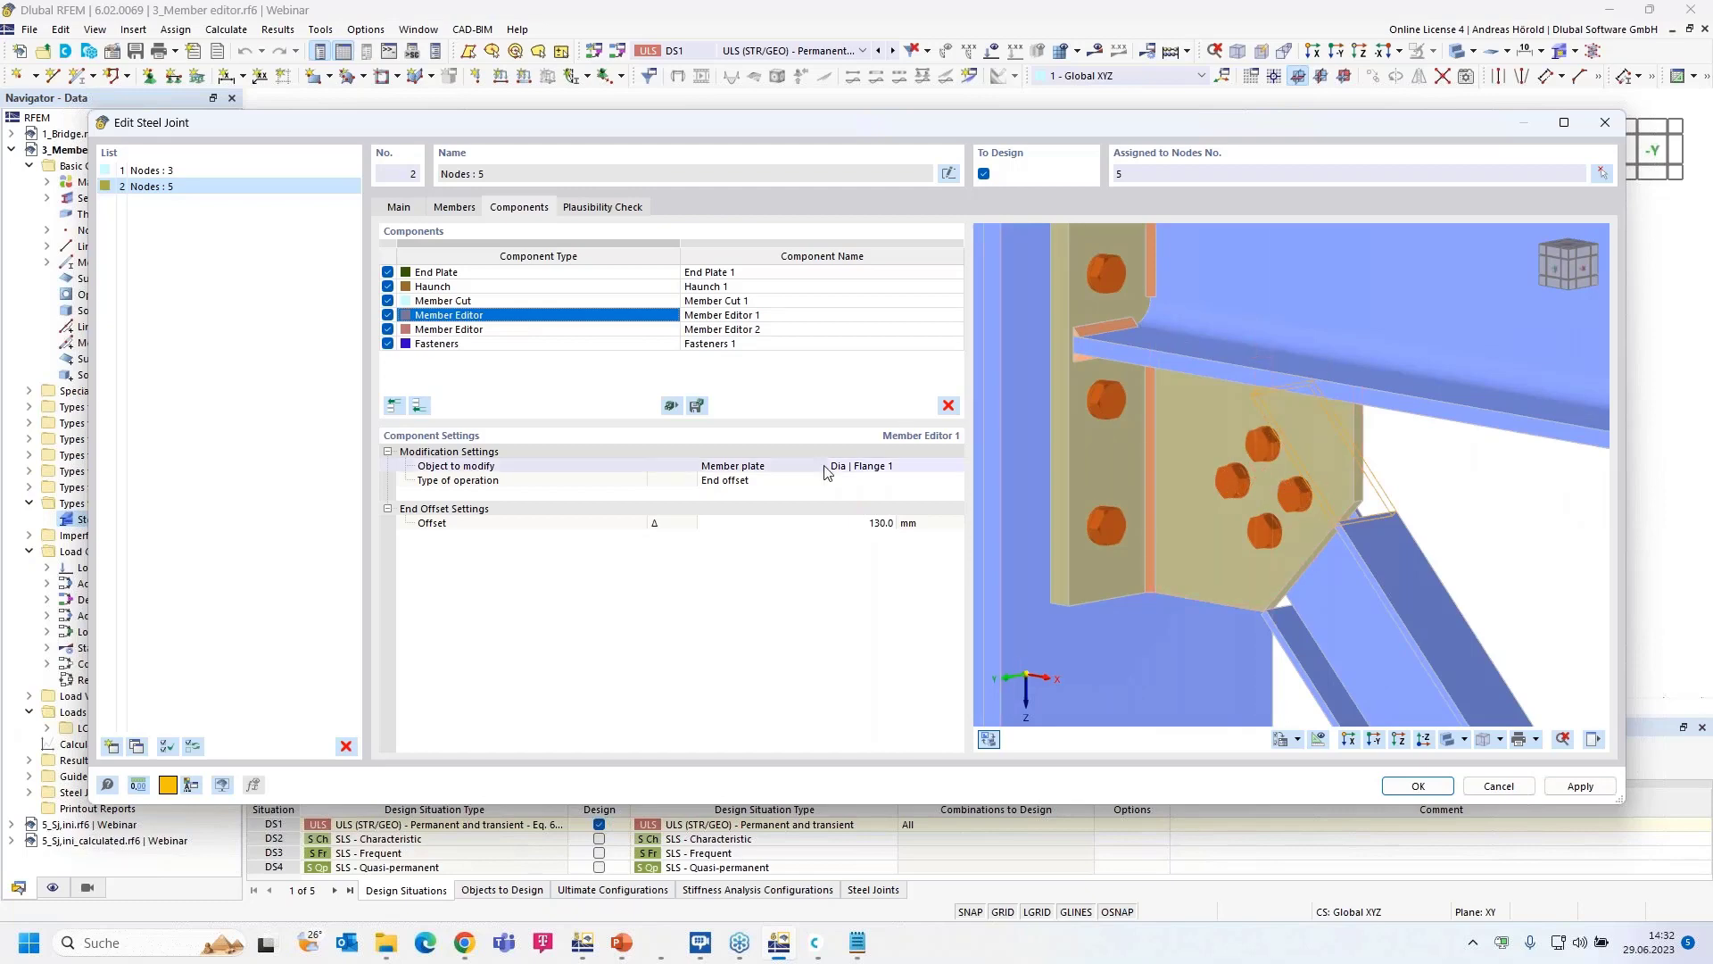
# - Change Dia | Flange 1's modification to a 29.8 × 125 mm notch
pyautogui.click(759, 481)
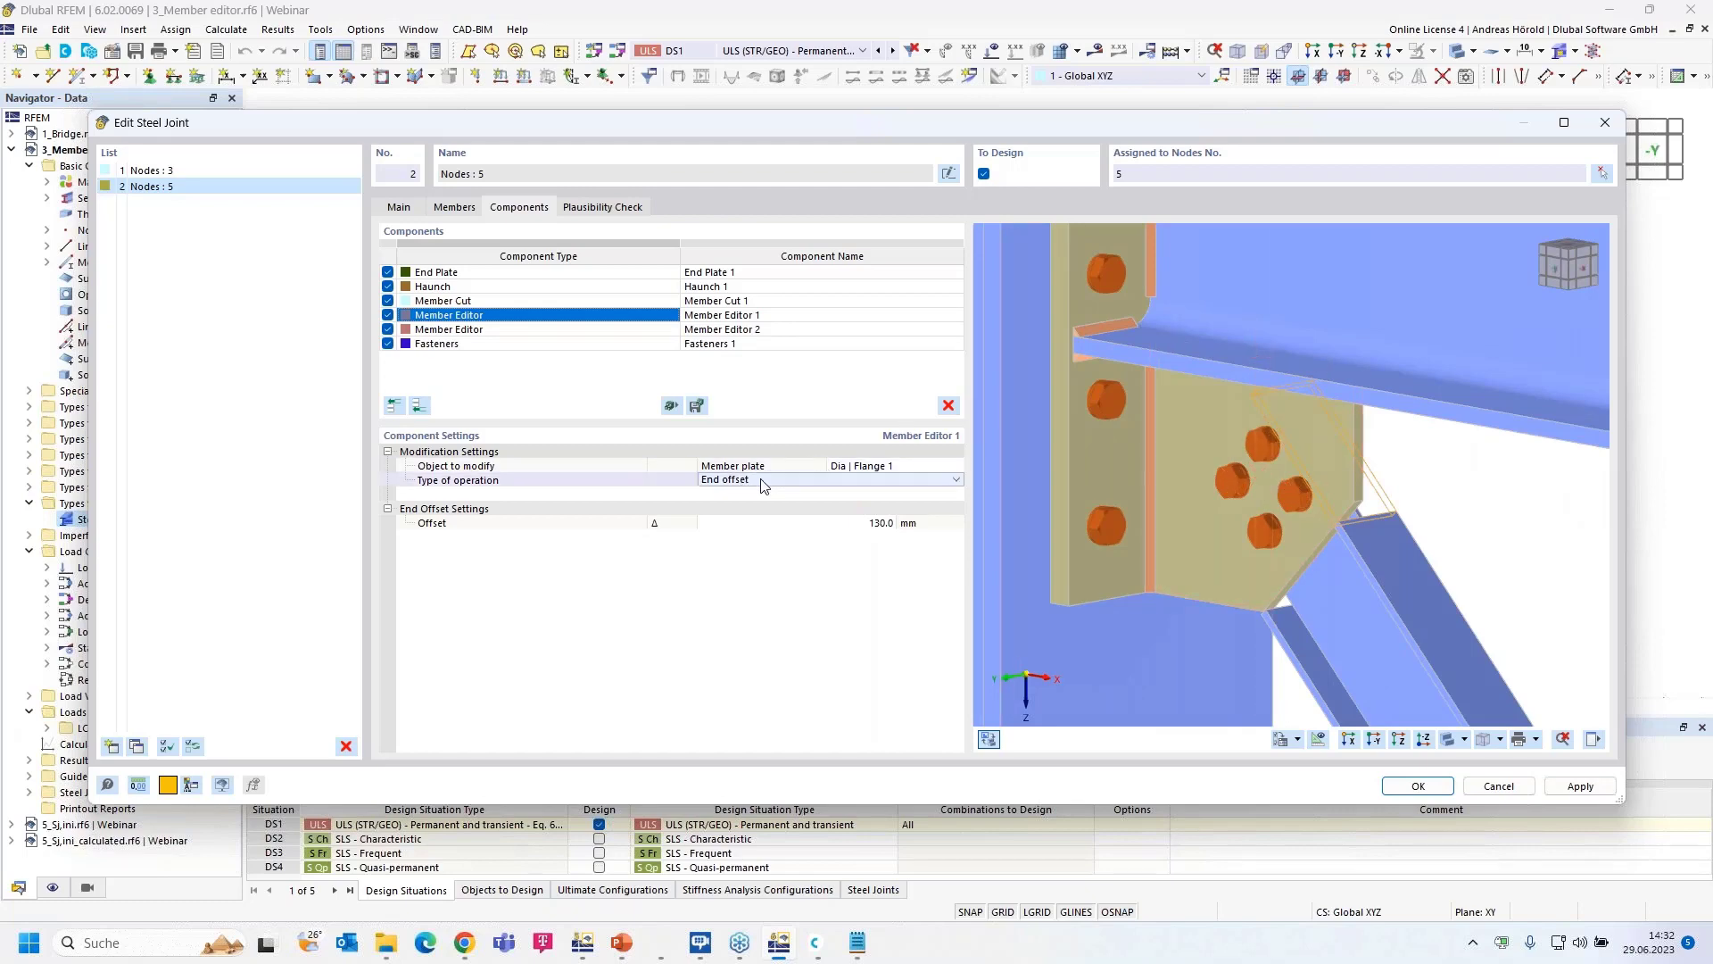
pyautogui.click(805, 482)
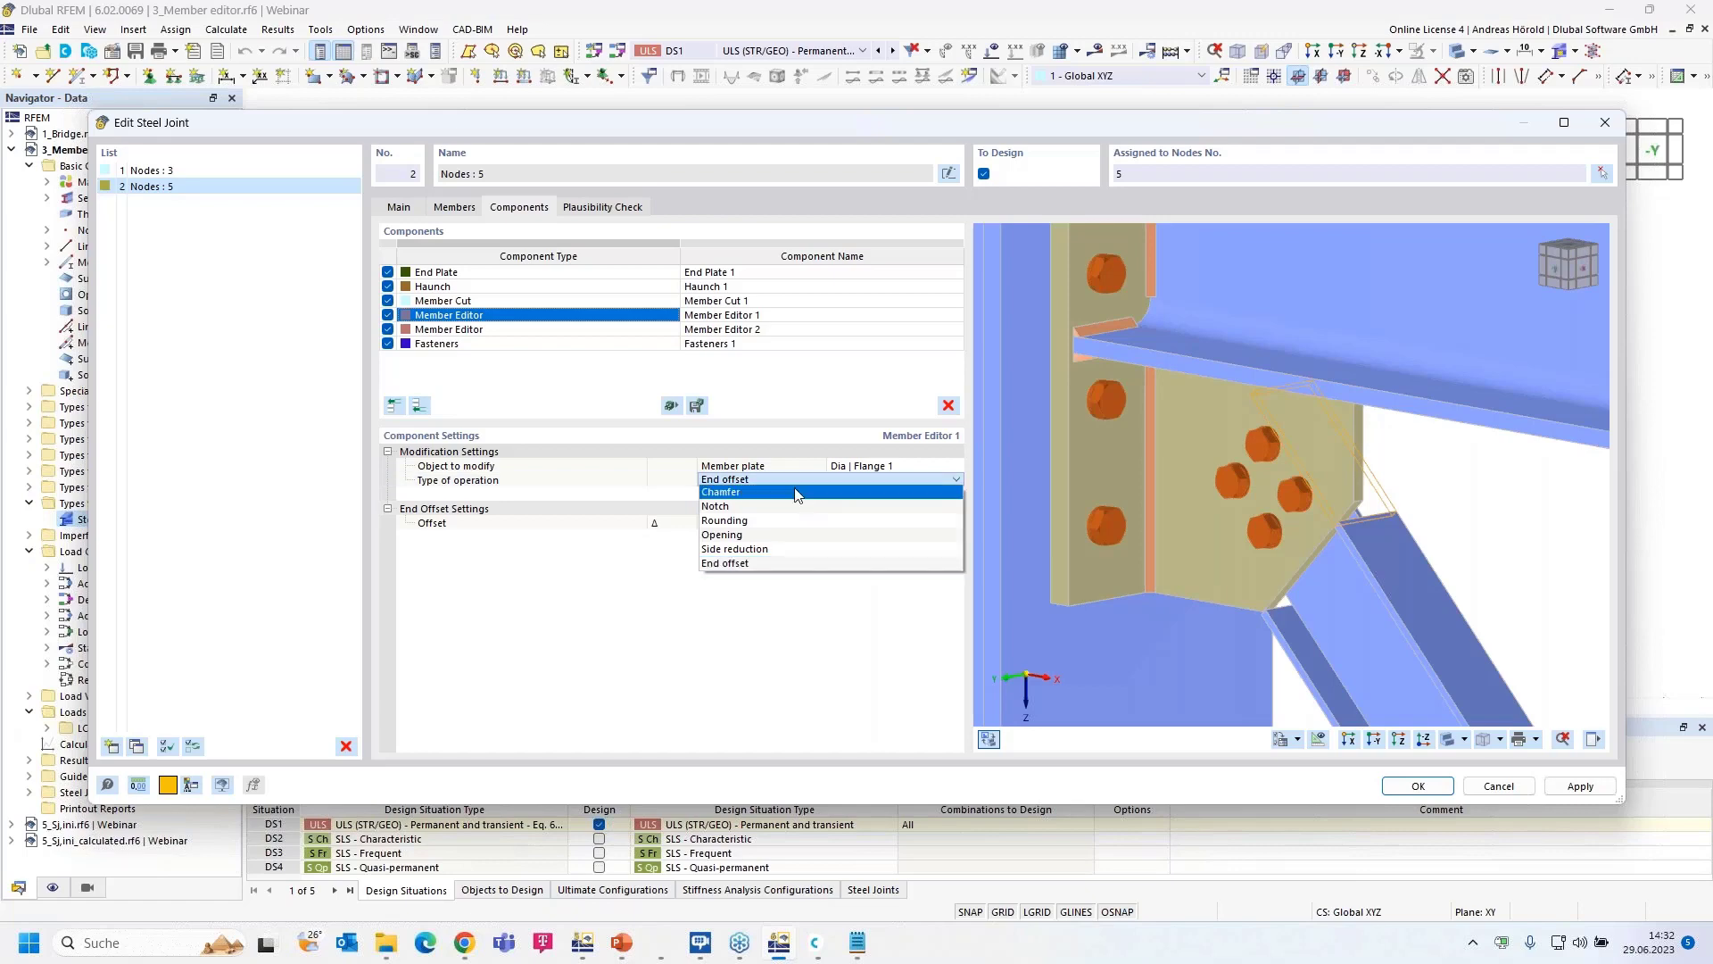
pyautogui.click(749, 506)
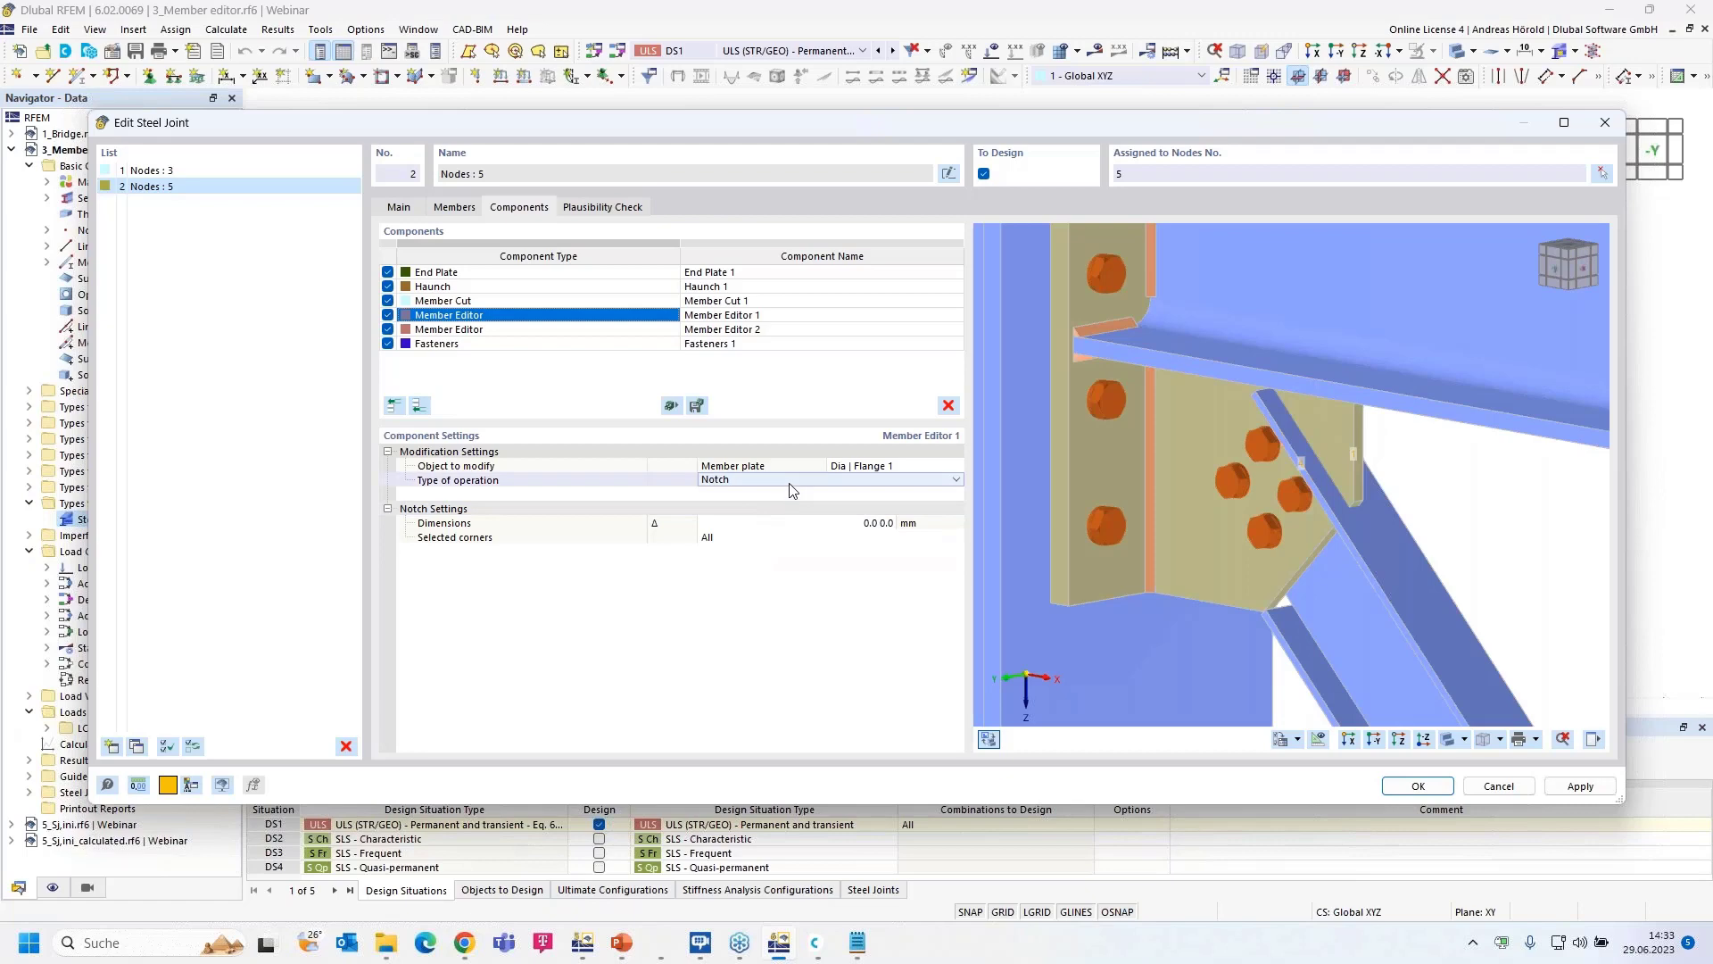
pyautogui.click(877, 524)
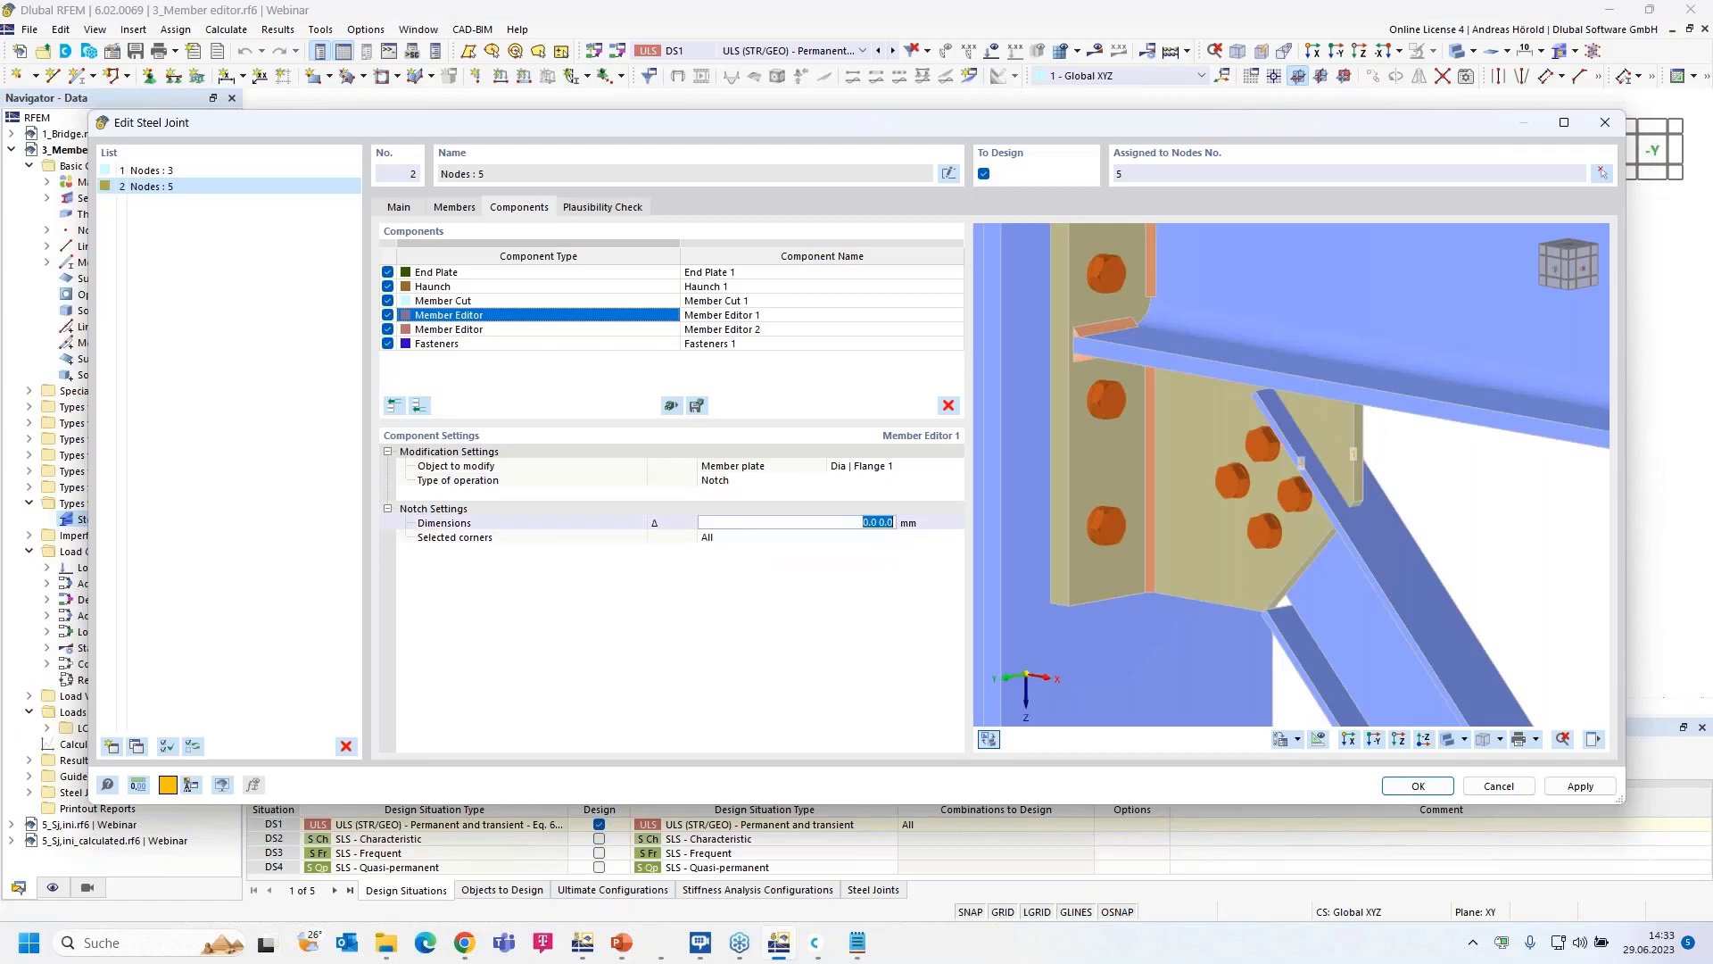
pyautogui.write('29,8 125')
pyautogui.press('Tab')
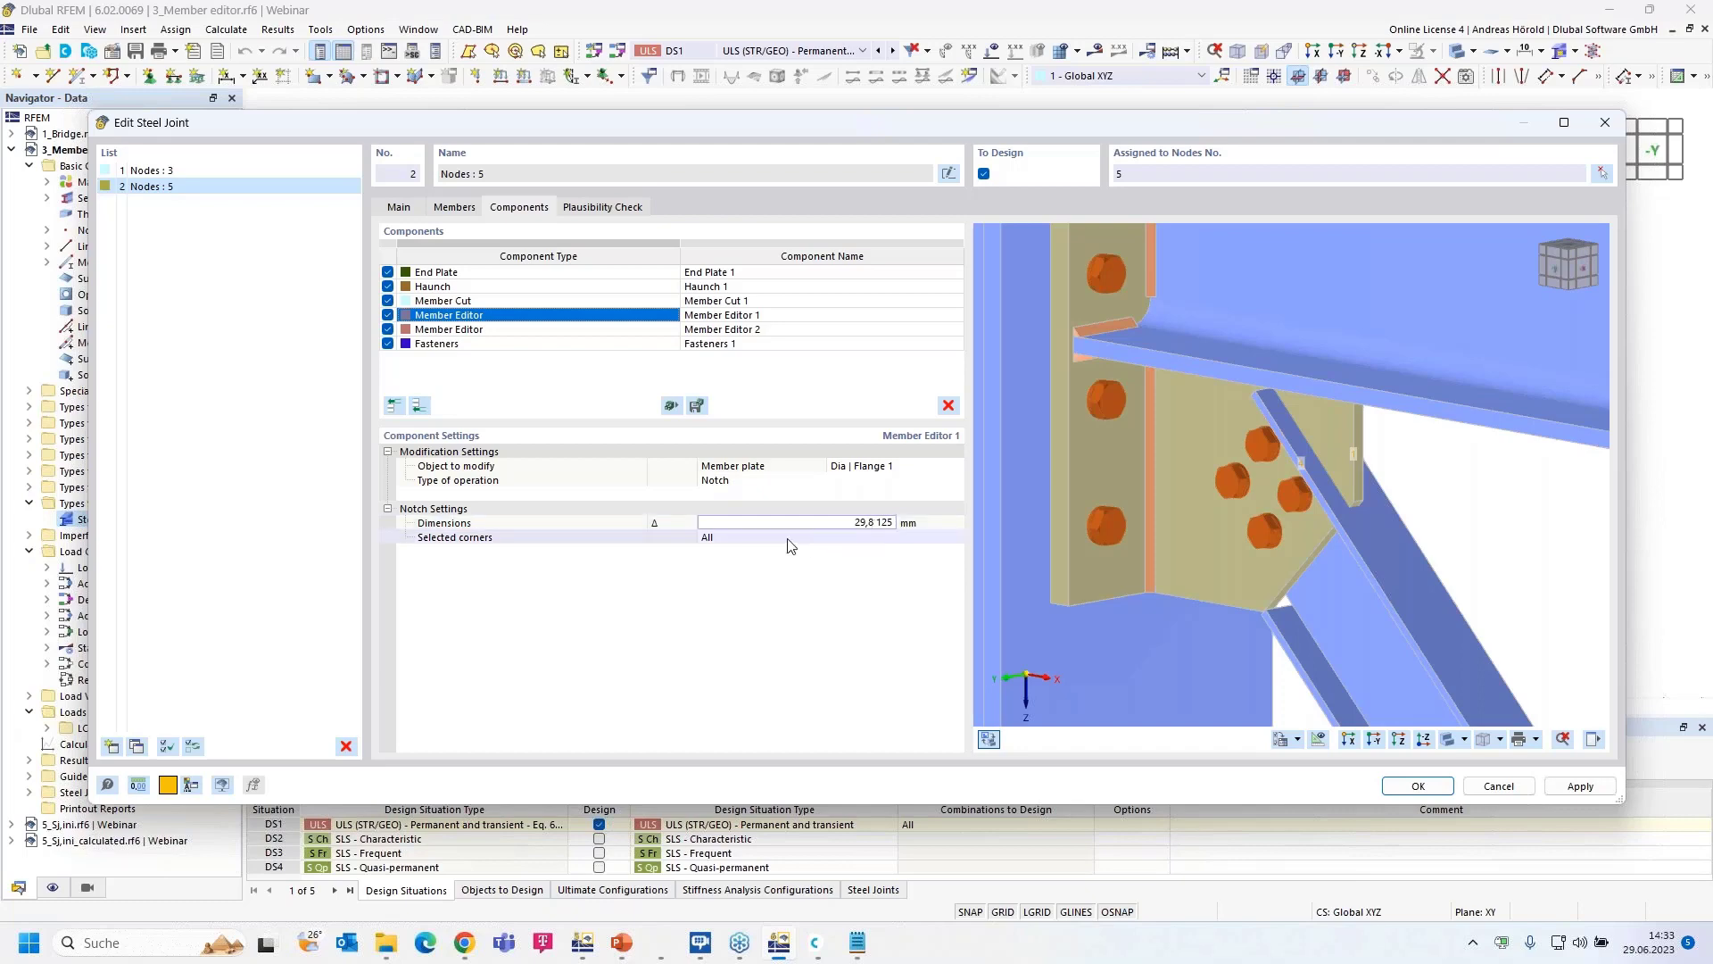
pyautogui.scroll(3, 1444, 462)
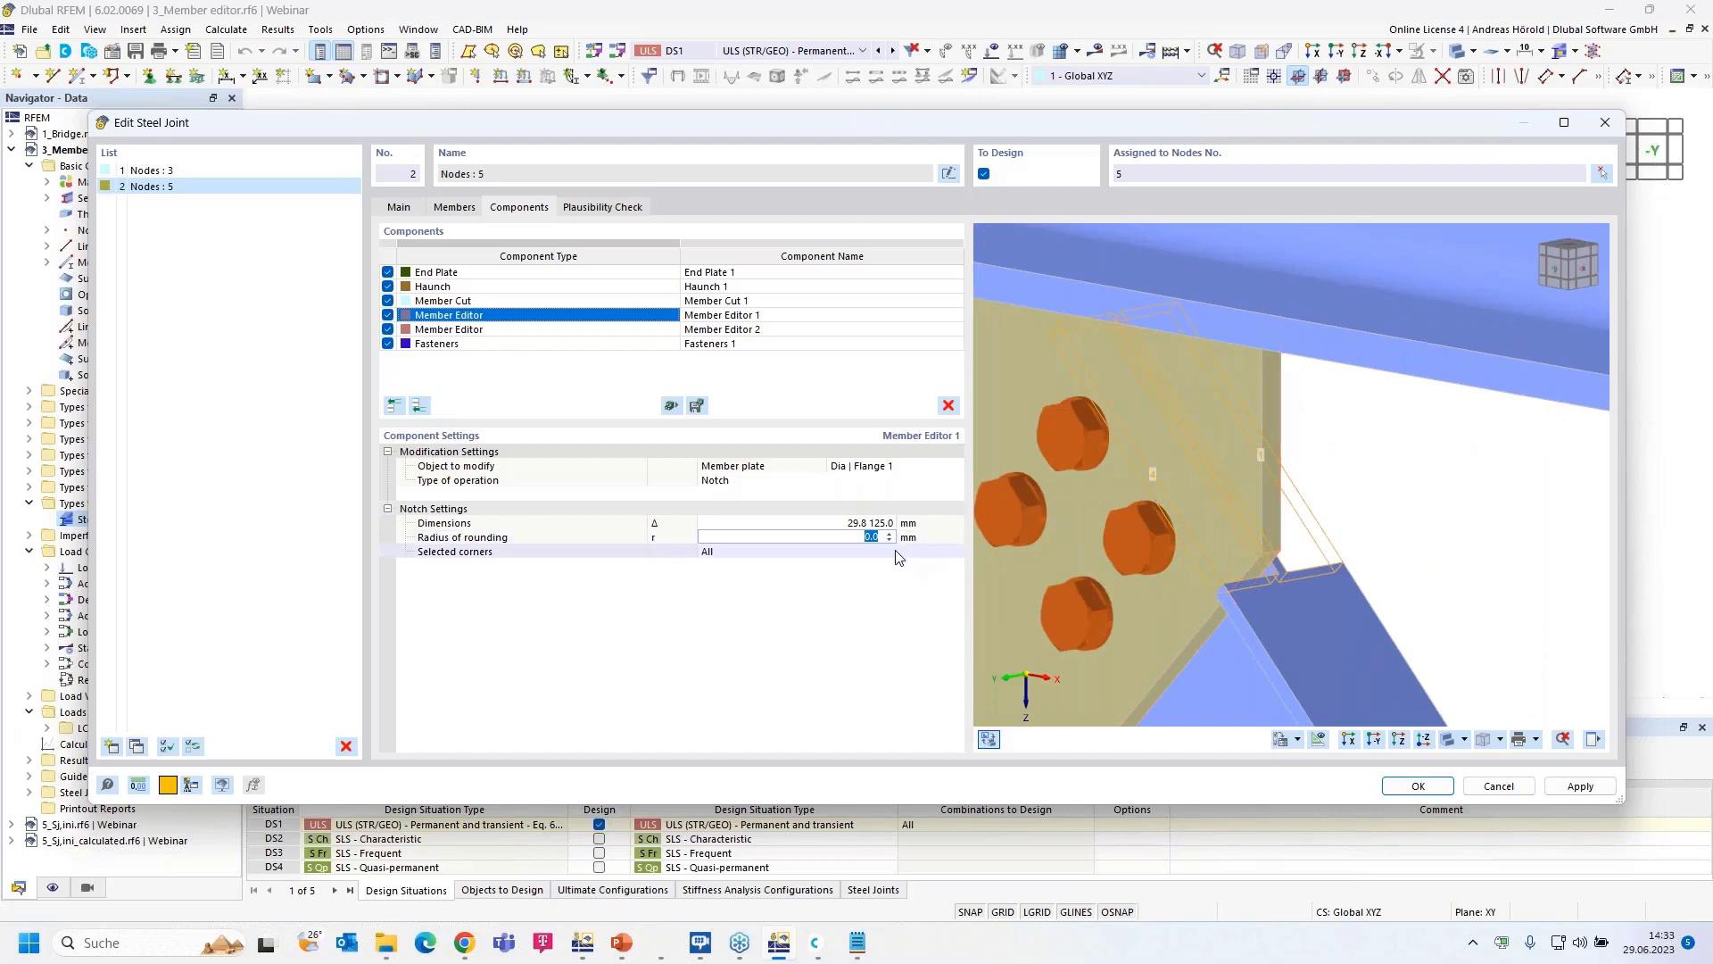
# - Restrict the notch to corner 4 and check it in the preview
pyautogui.click(775, 547)
pyautogui.write('4')
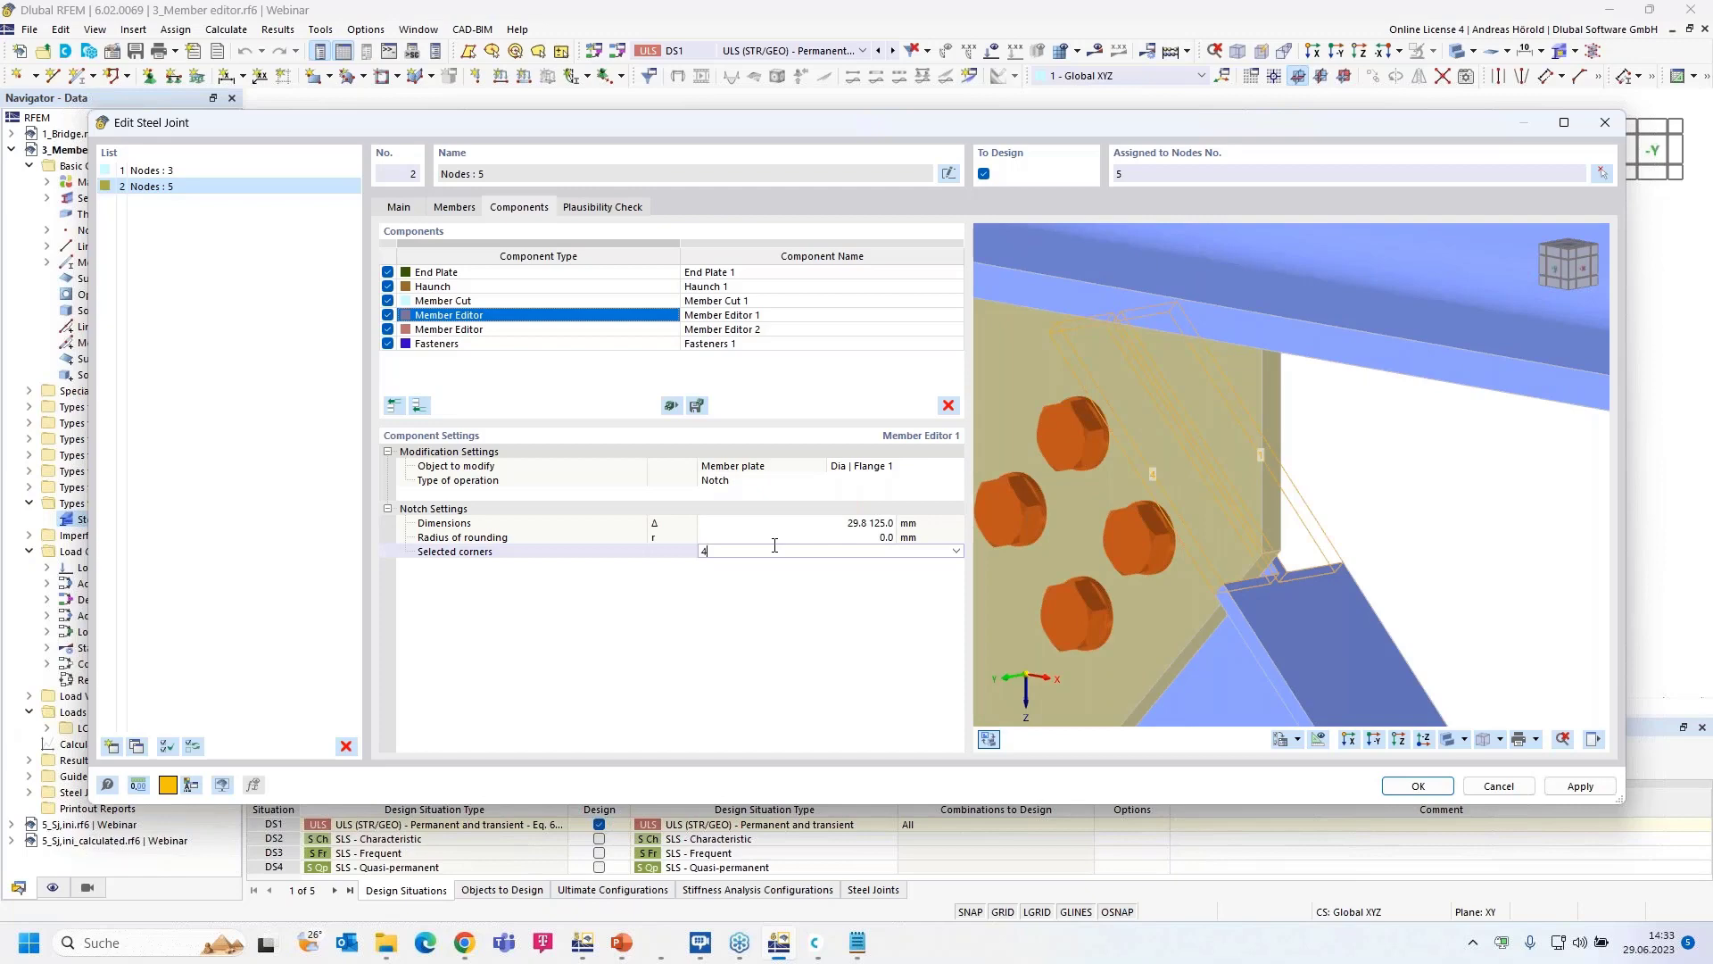
pyautogui.press('Return')
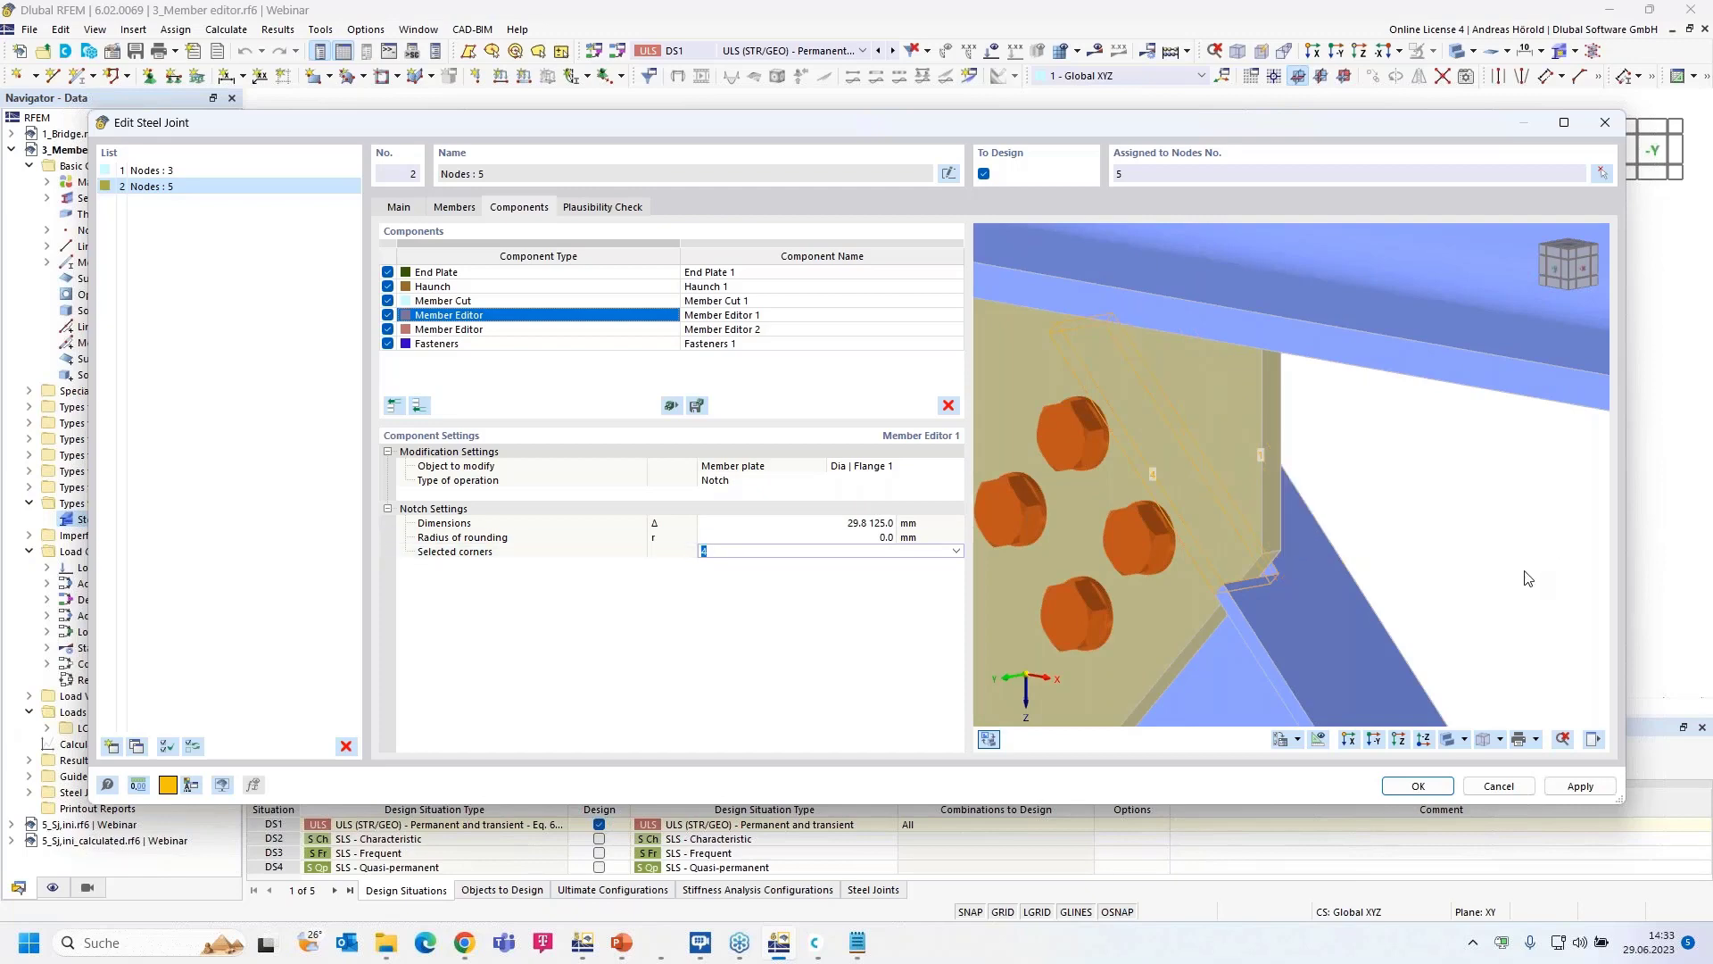
pyautogui.scroll(5, 1393, 565)
pyautogui.moveTo(1394, 566); pyautogui.dragTo(1378, 536, button='middle')
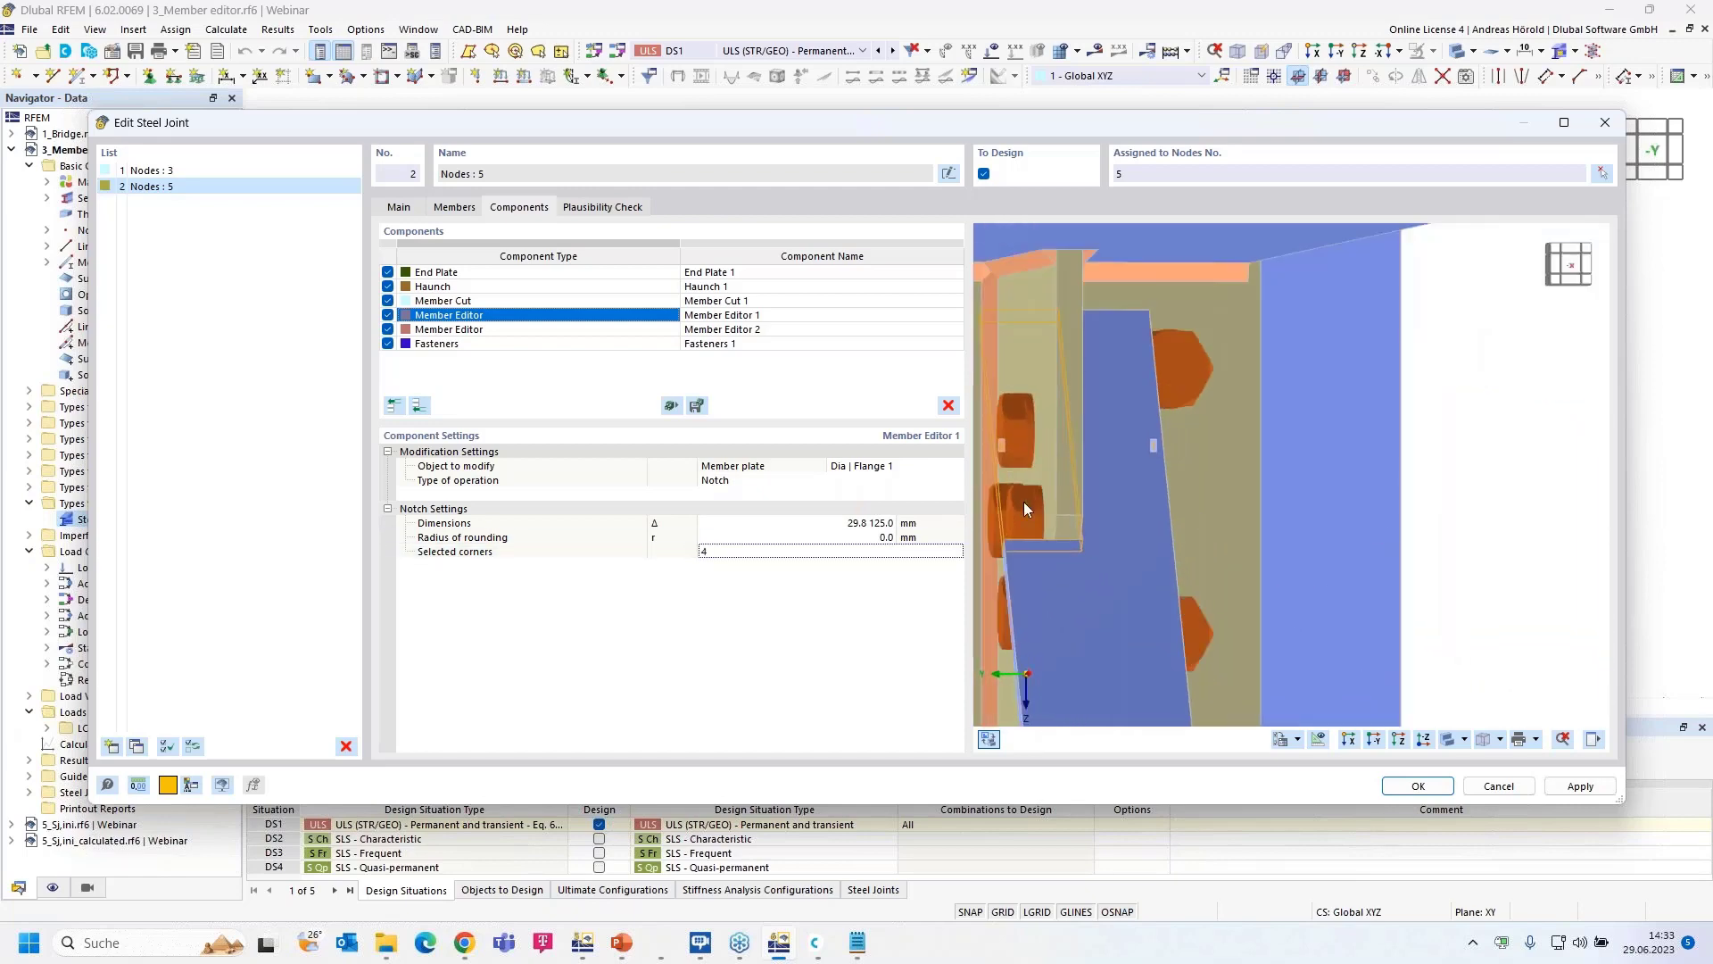
pyautogui.keyDown('ctrl'); pyautogui.moveTo(1111, 414); pyautogui.dragTo(1375, 478, button='middle'); pyautogui.keyUp('ctrl')
pyautogui.scroll(-3, 1380, 485)
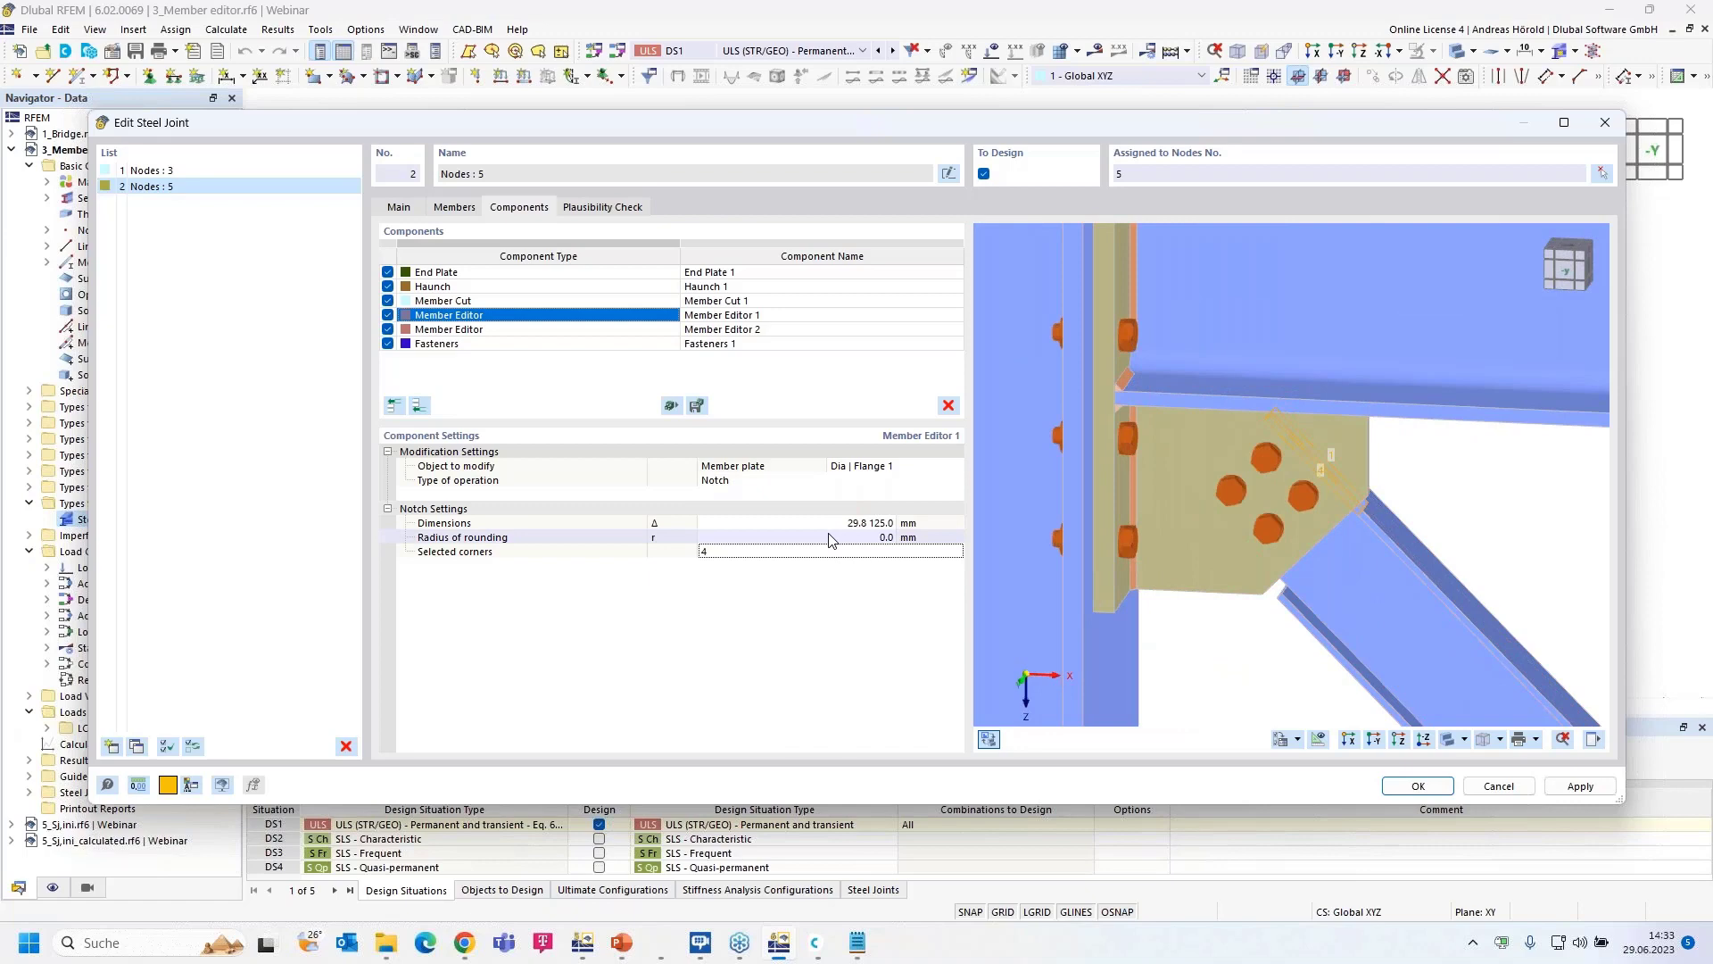
# - Change Member Editor 2 on Dia | Flange 2 to a Notch operation of 29.8 × 125 mm
pyautogui.click(573, 330)
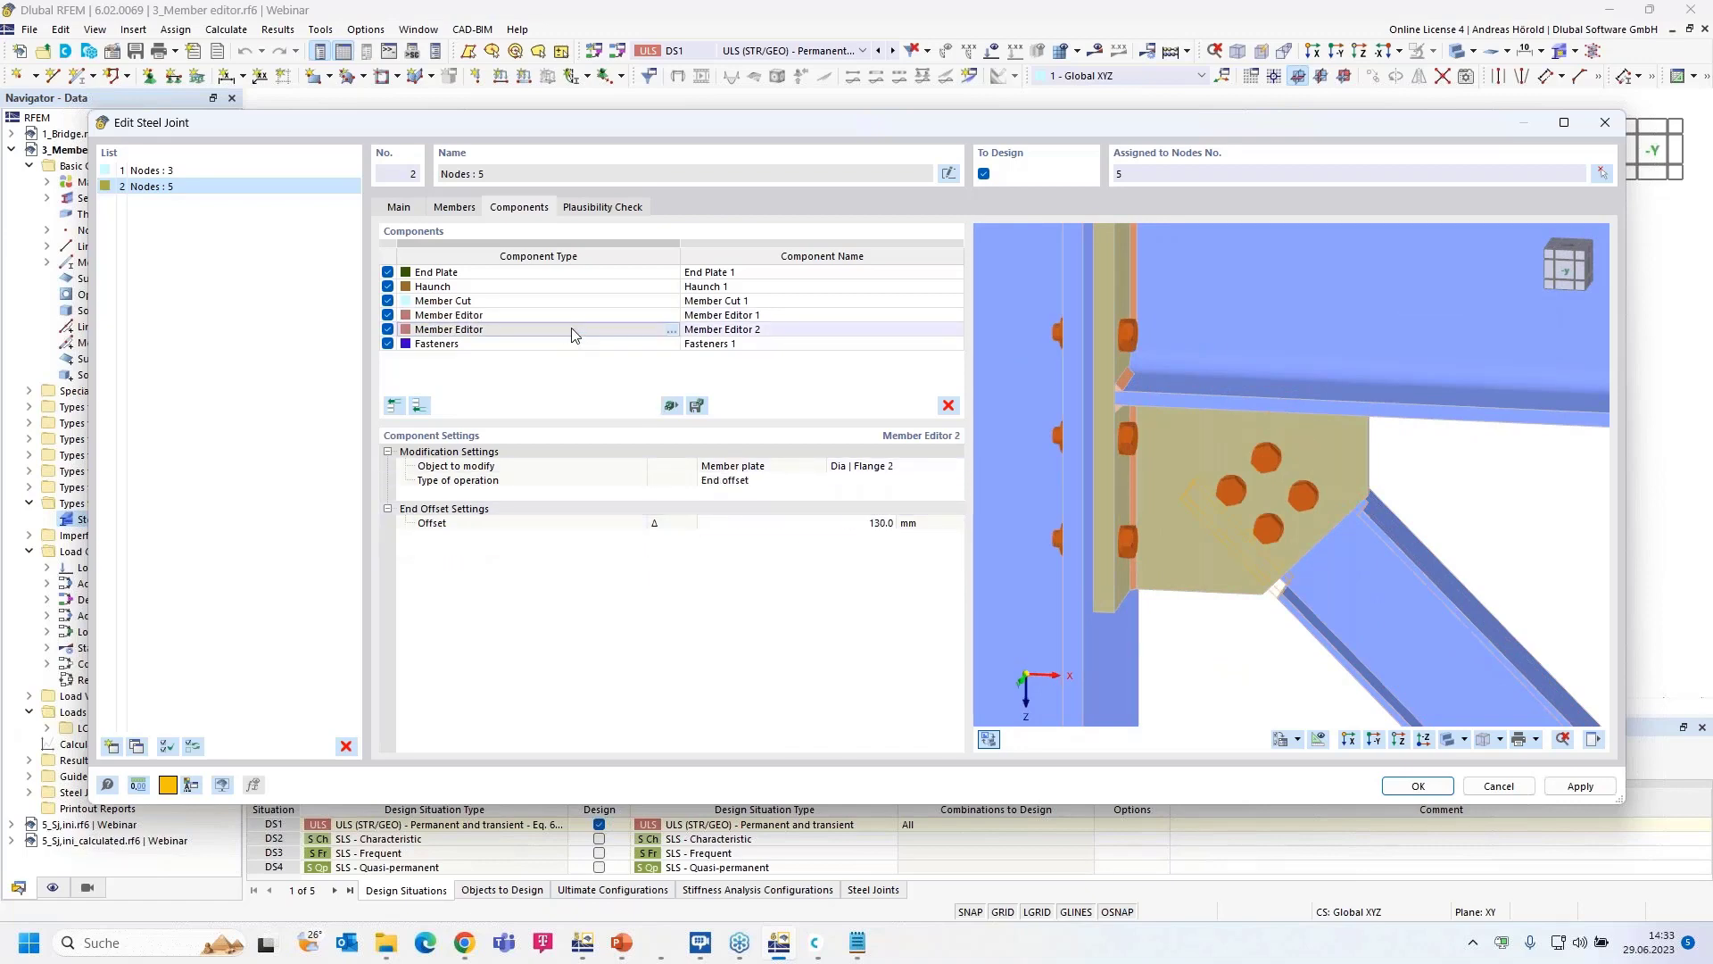
pyautogui.click(761, 482)
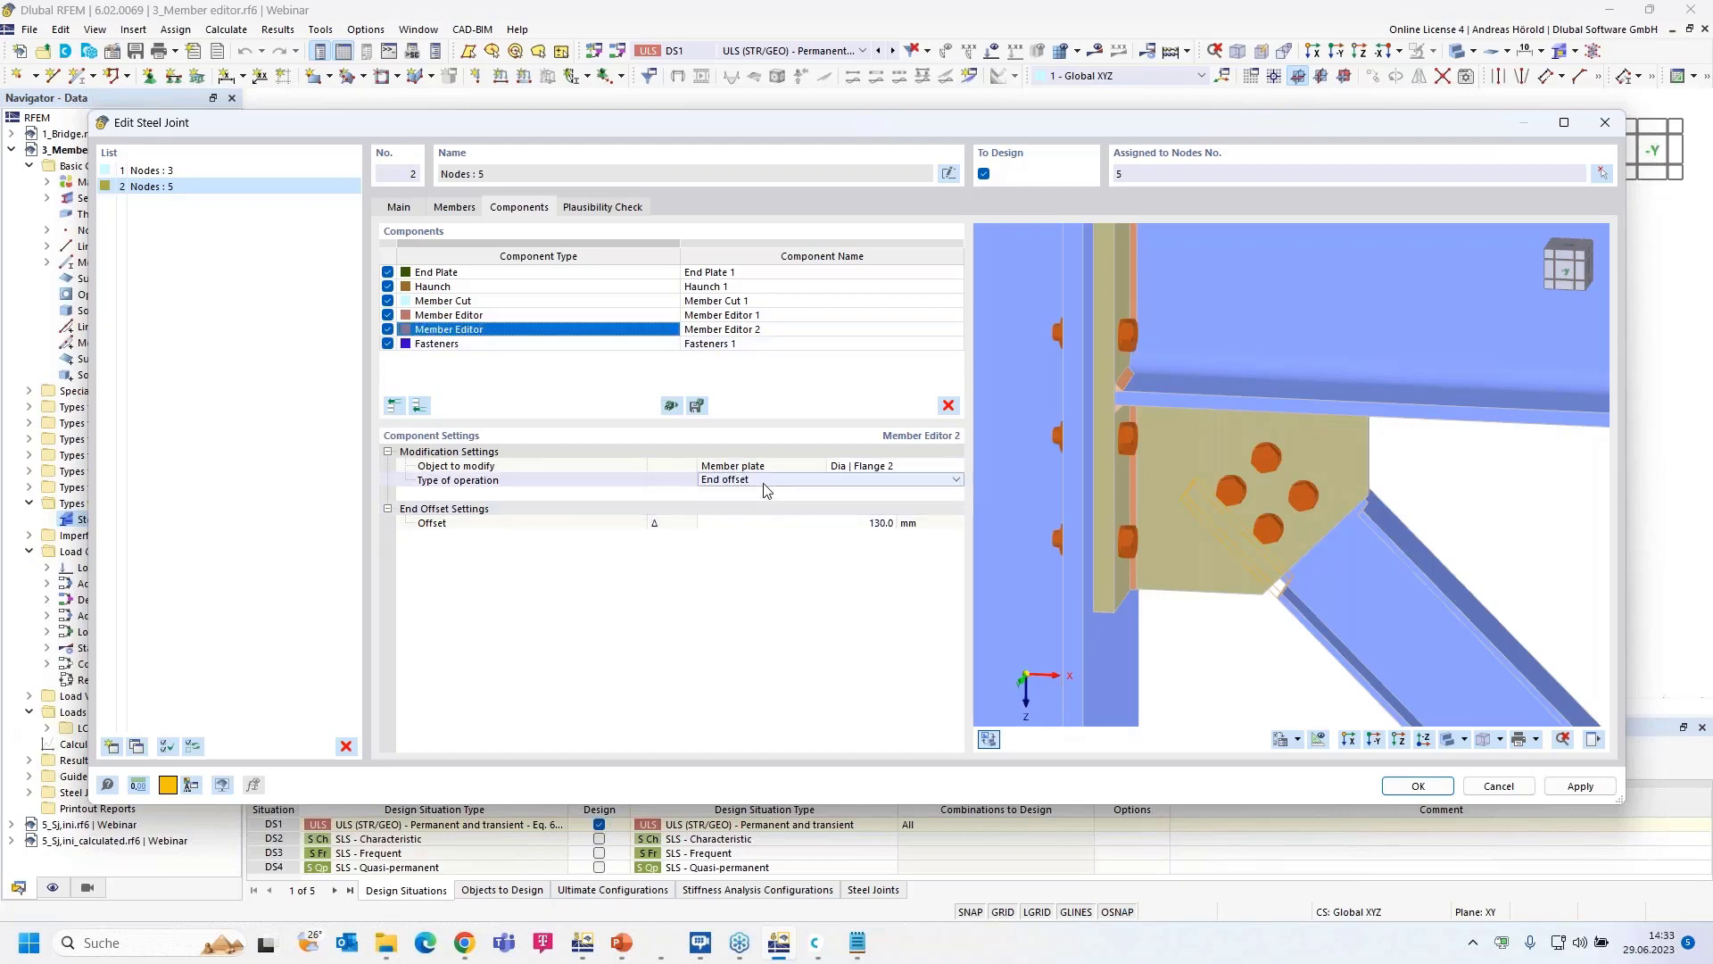
pyautogui.click(802, 484)
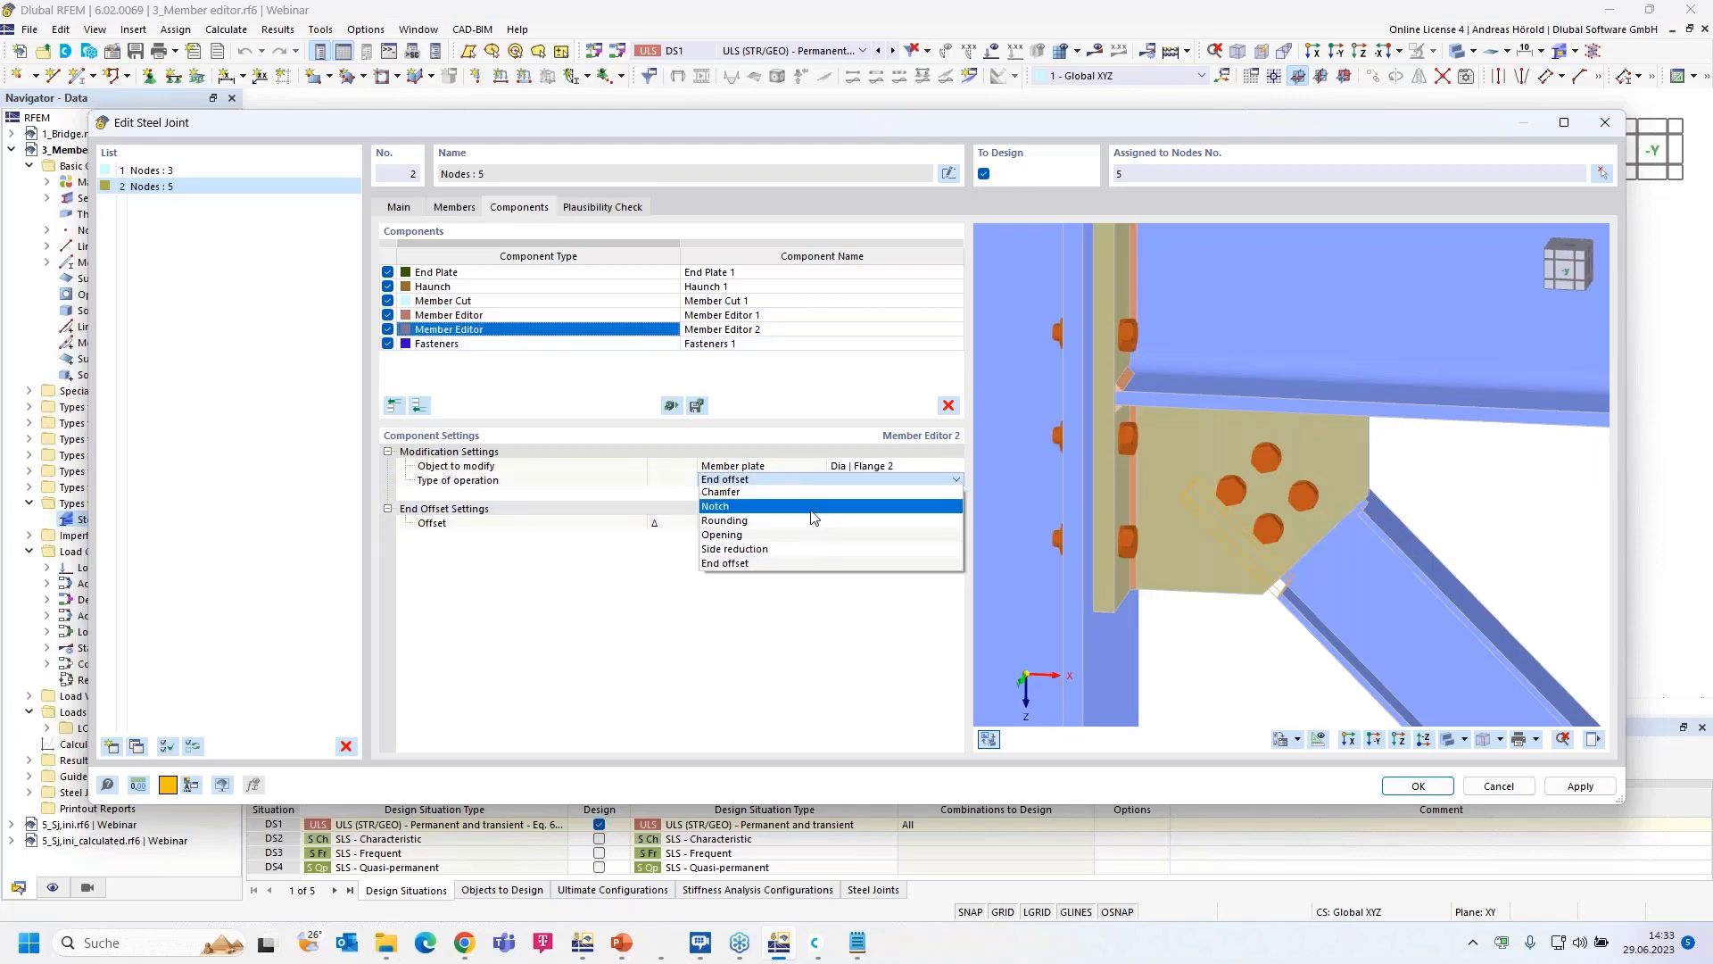
pyautogui.click(822, 506)
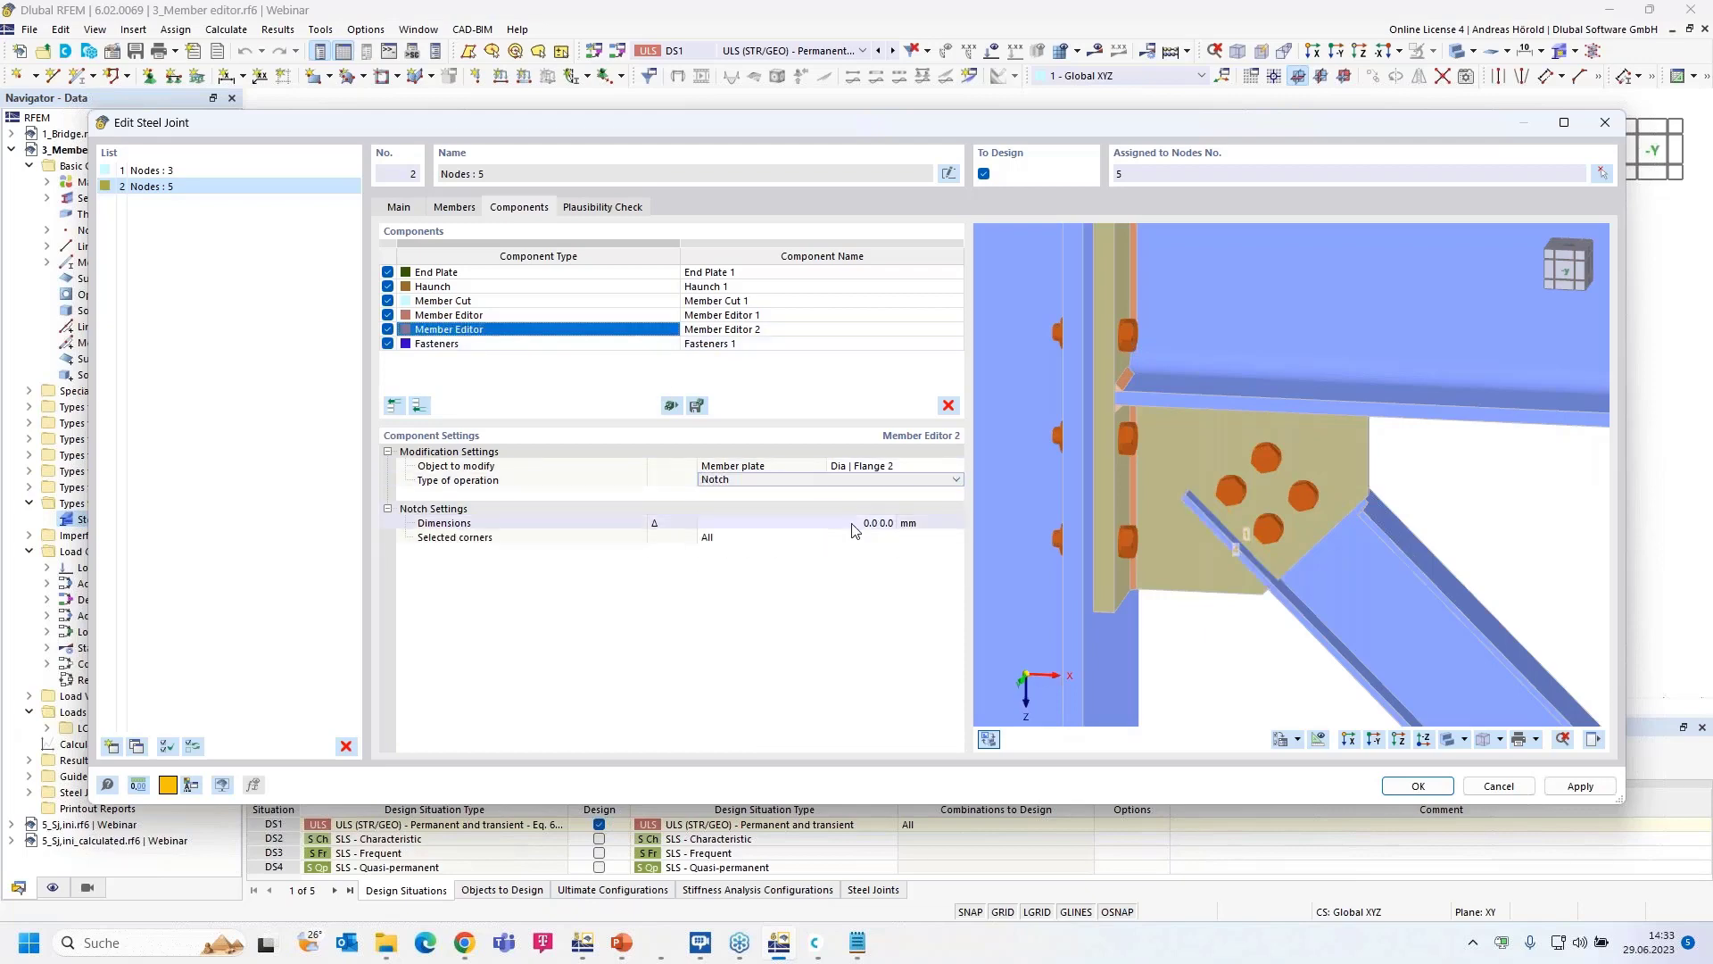
pyautogui.click(858, 524)
pyautogui.click(860, 527)
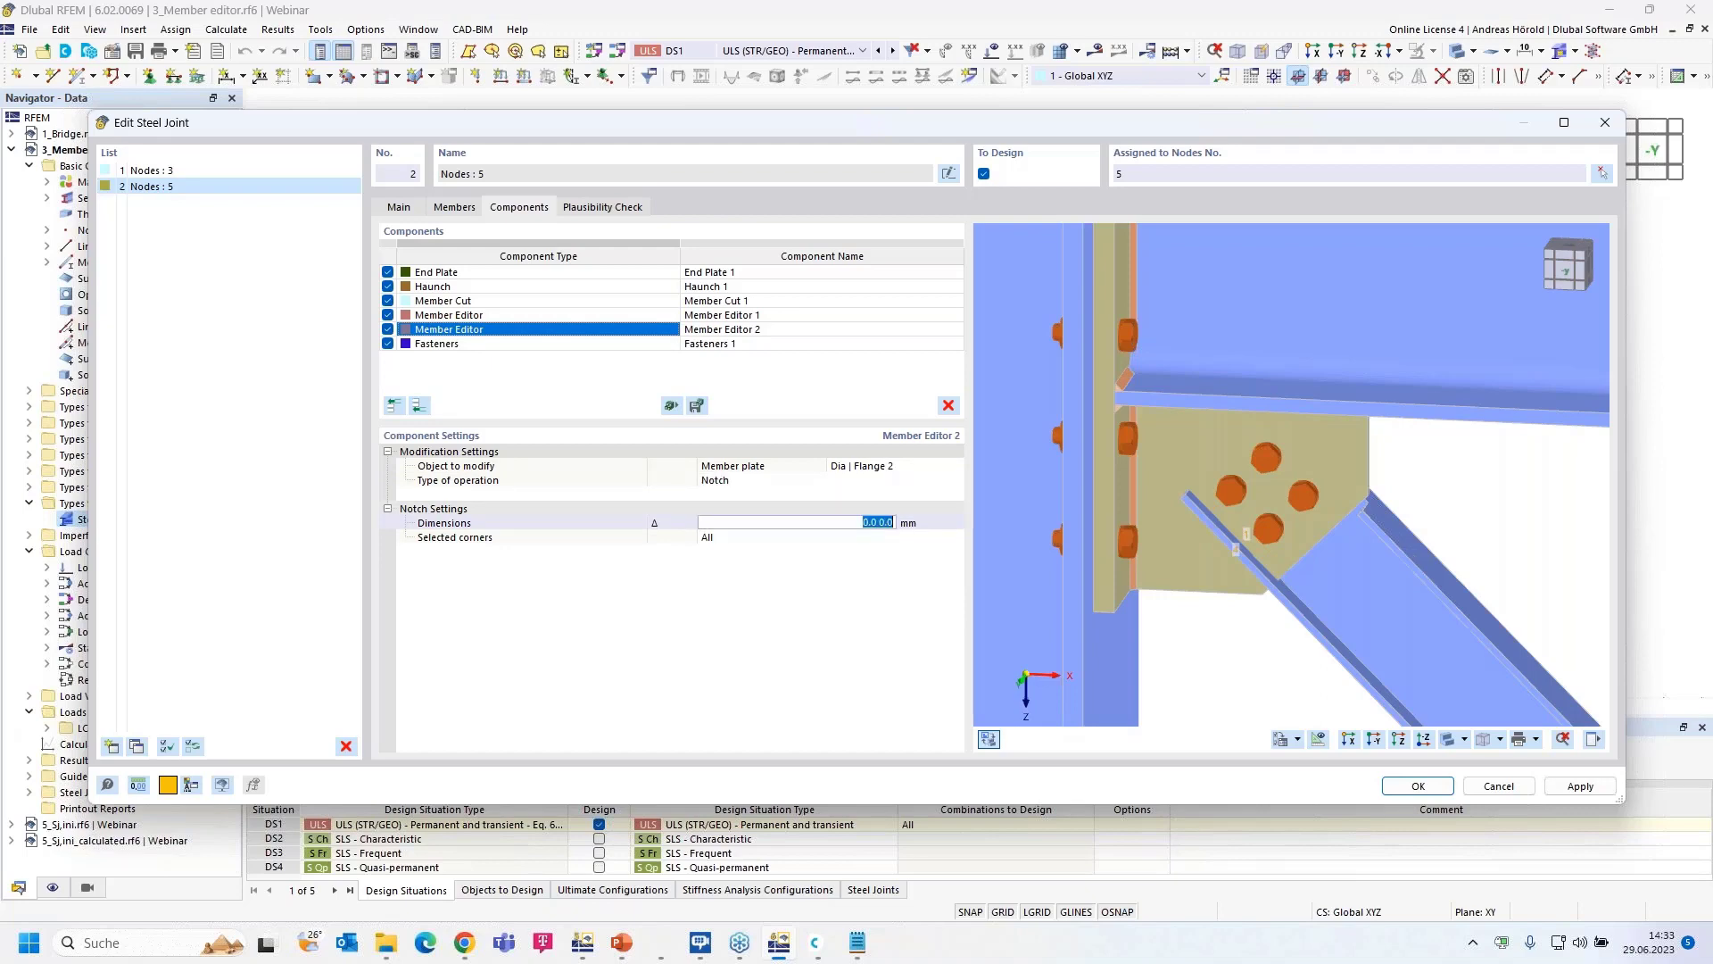
pyautogui.write('29,8 125')
pyautogui.press('Tab')
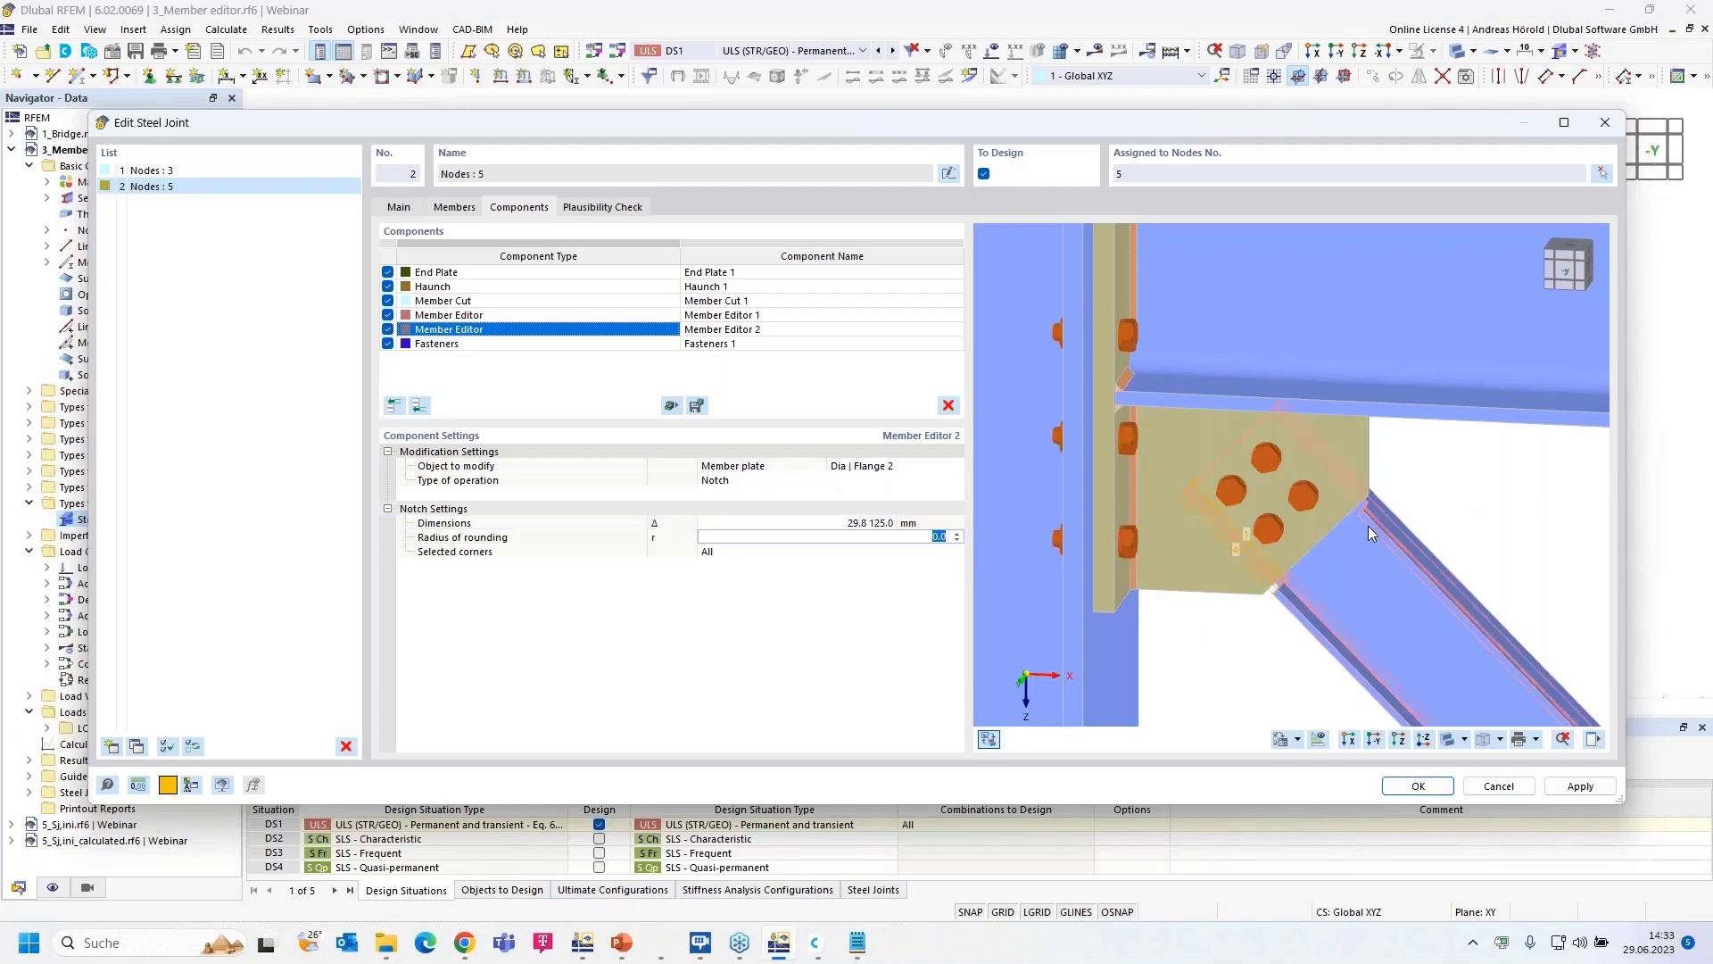
# - Limit the notch to corner 4 and inspect it from several angles in the preview
pyautogui.keyDown('ctrl'); pyautogui.moveTo(1430, 551); pyautogui.dragTo(1350, 592, button='middle'); pyautogui.keyUp('ctrl')
pyautogui.click(770, 551)
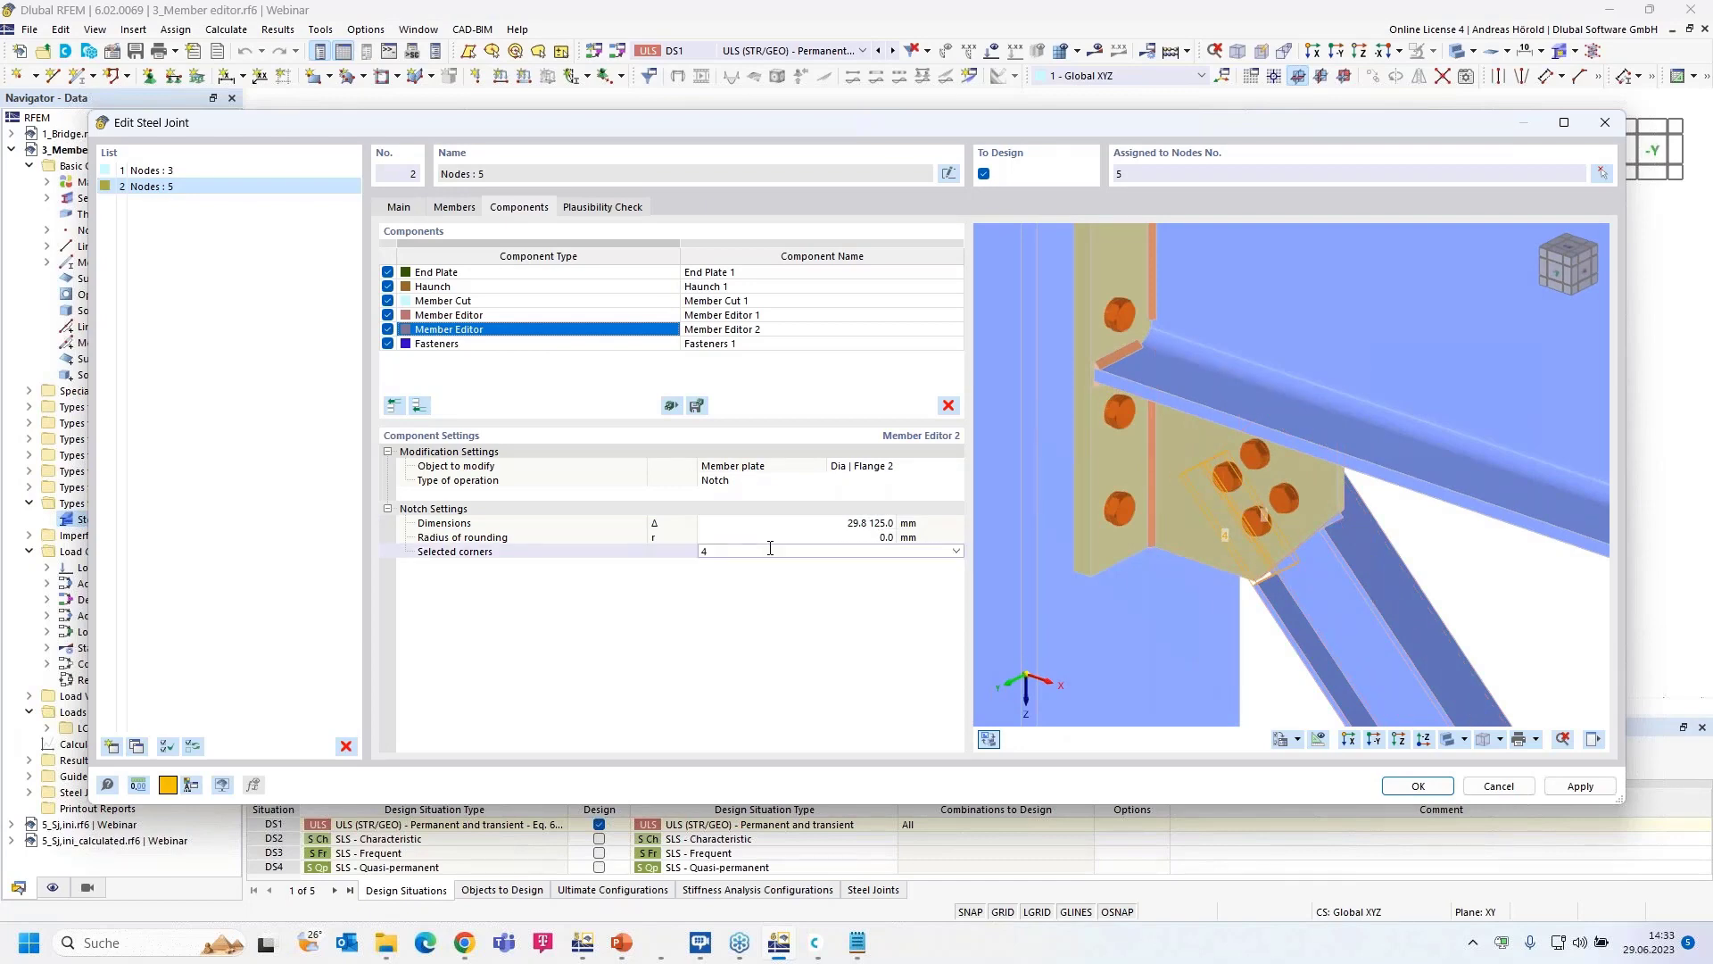
pyautogui.click(770, 548)
pyautogui.keyDown('ctrl'); pyautogui.moveTo(1540, 623); pyautogui.dragTo(1186, 518, button='middle'); pyautogui.keyUp('ctrl')
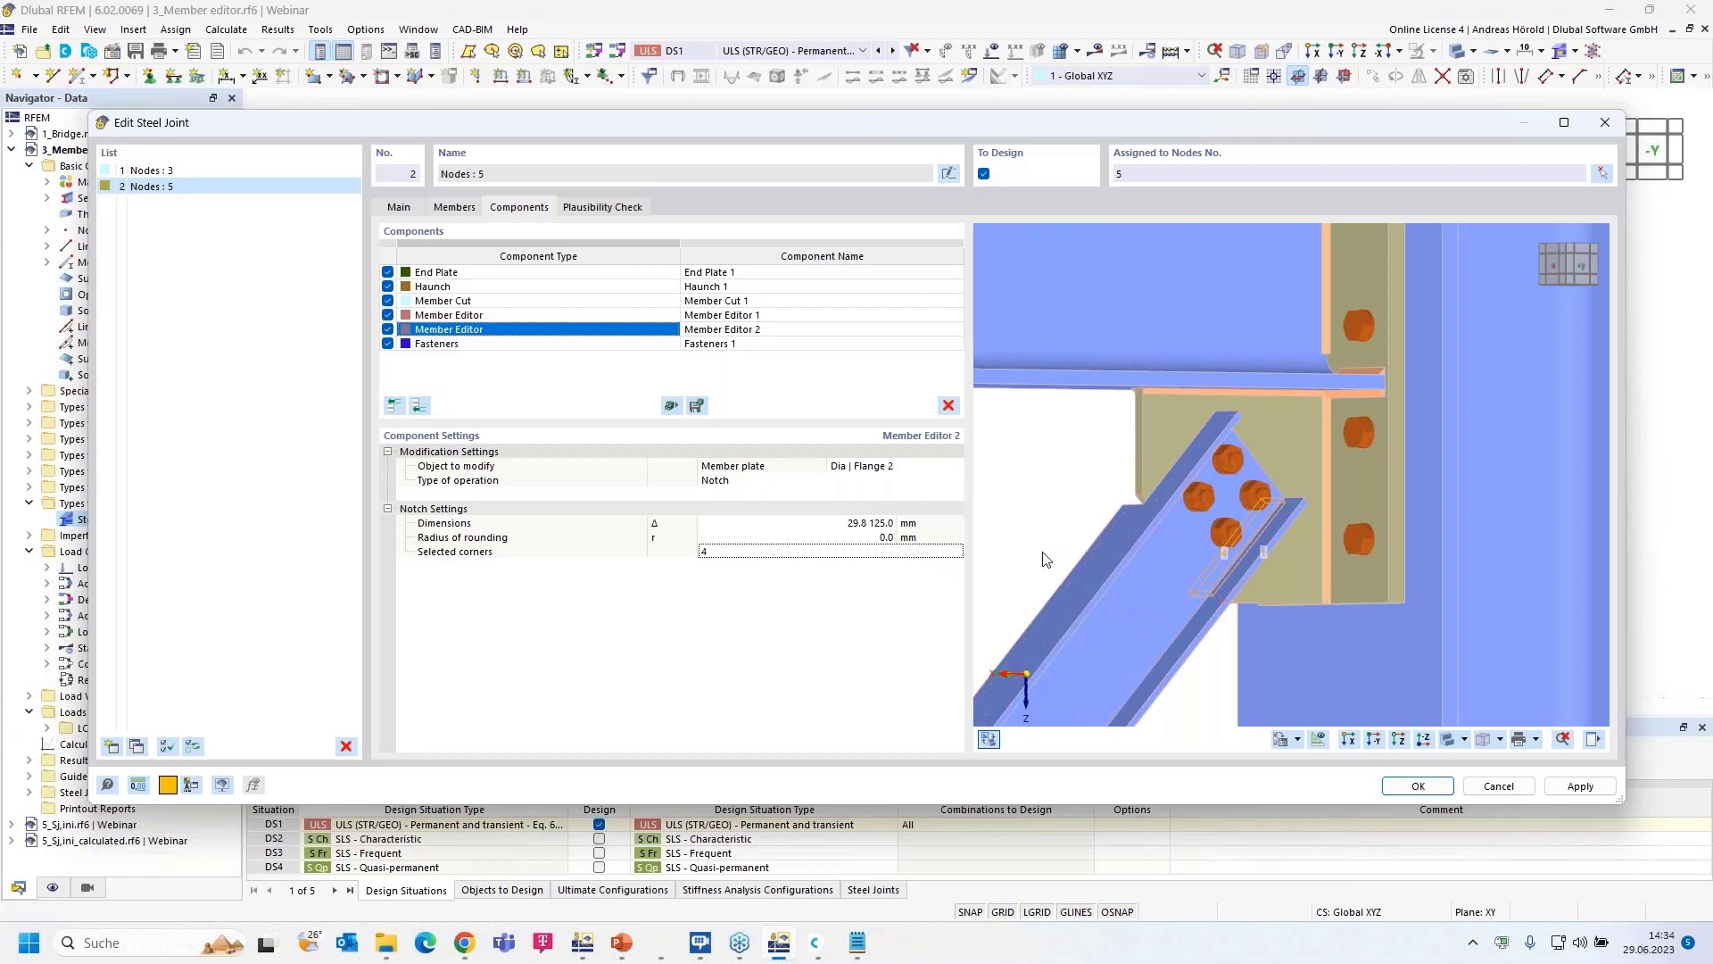
pyautogui.keyDown('ctrl'); pyautogui.moveTo(1049, 562); pyautogui.dragTo(1518, 562, button='middle'); pyautogui.keyUp('ctrl')
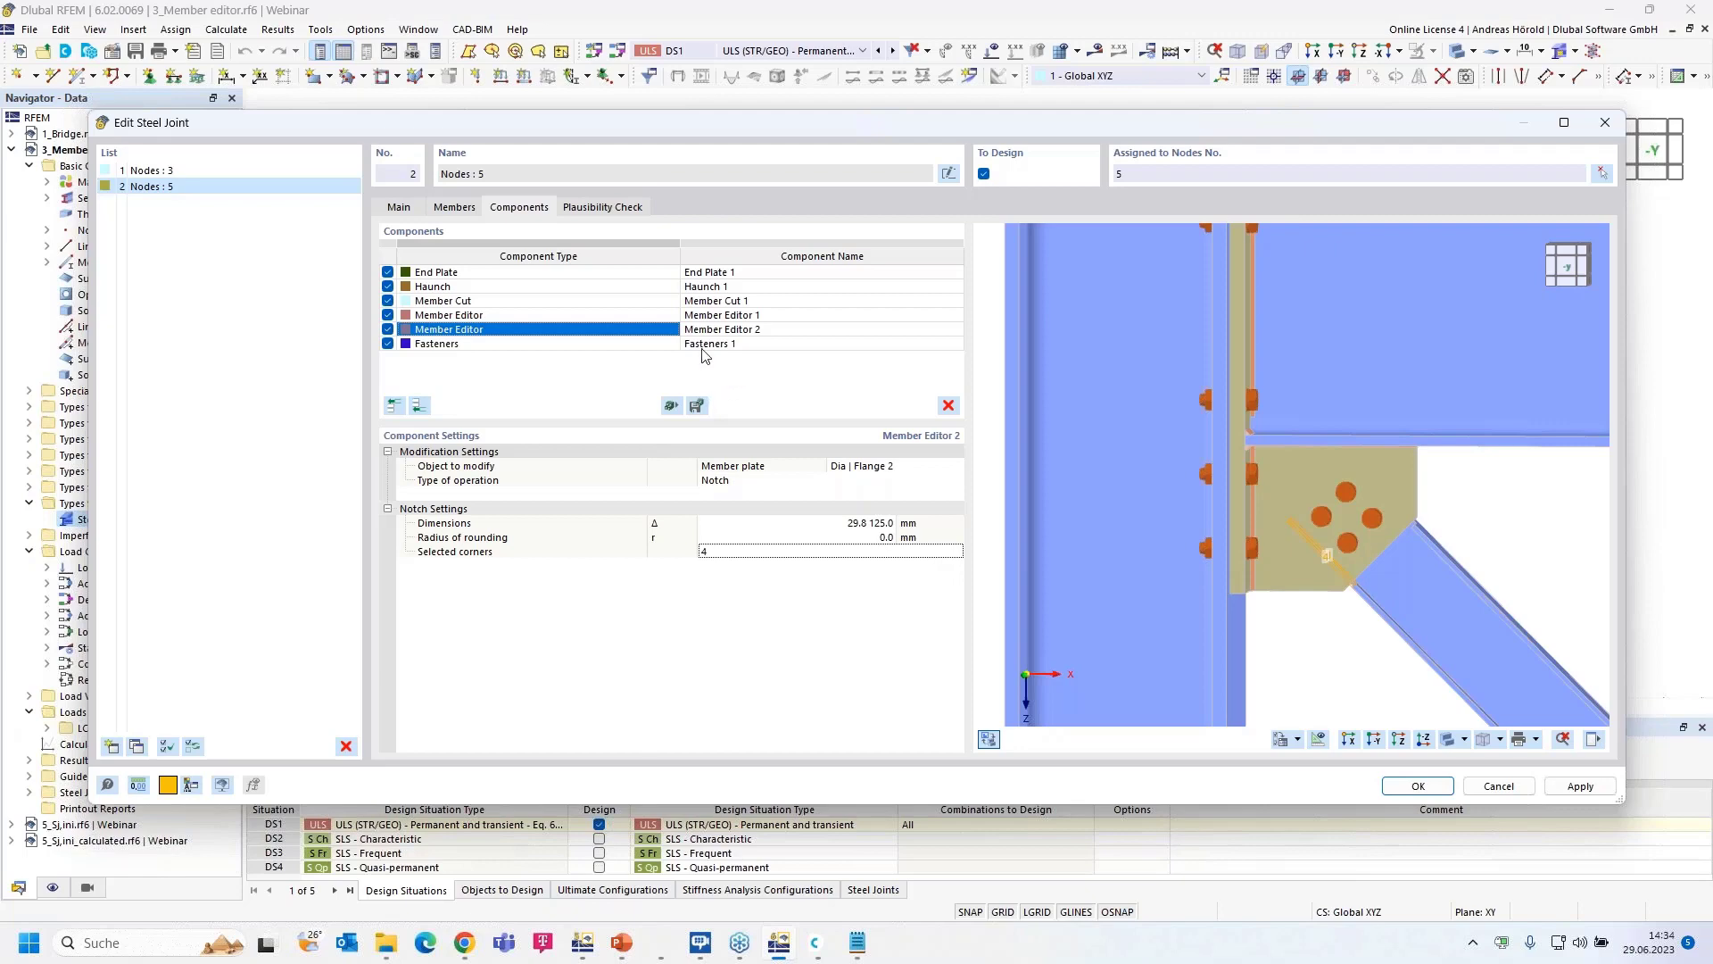
pyautogui.scroll(-3, 1021, 398)
pyautogui.scroll(-1, 1022, 394)
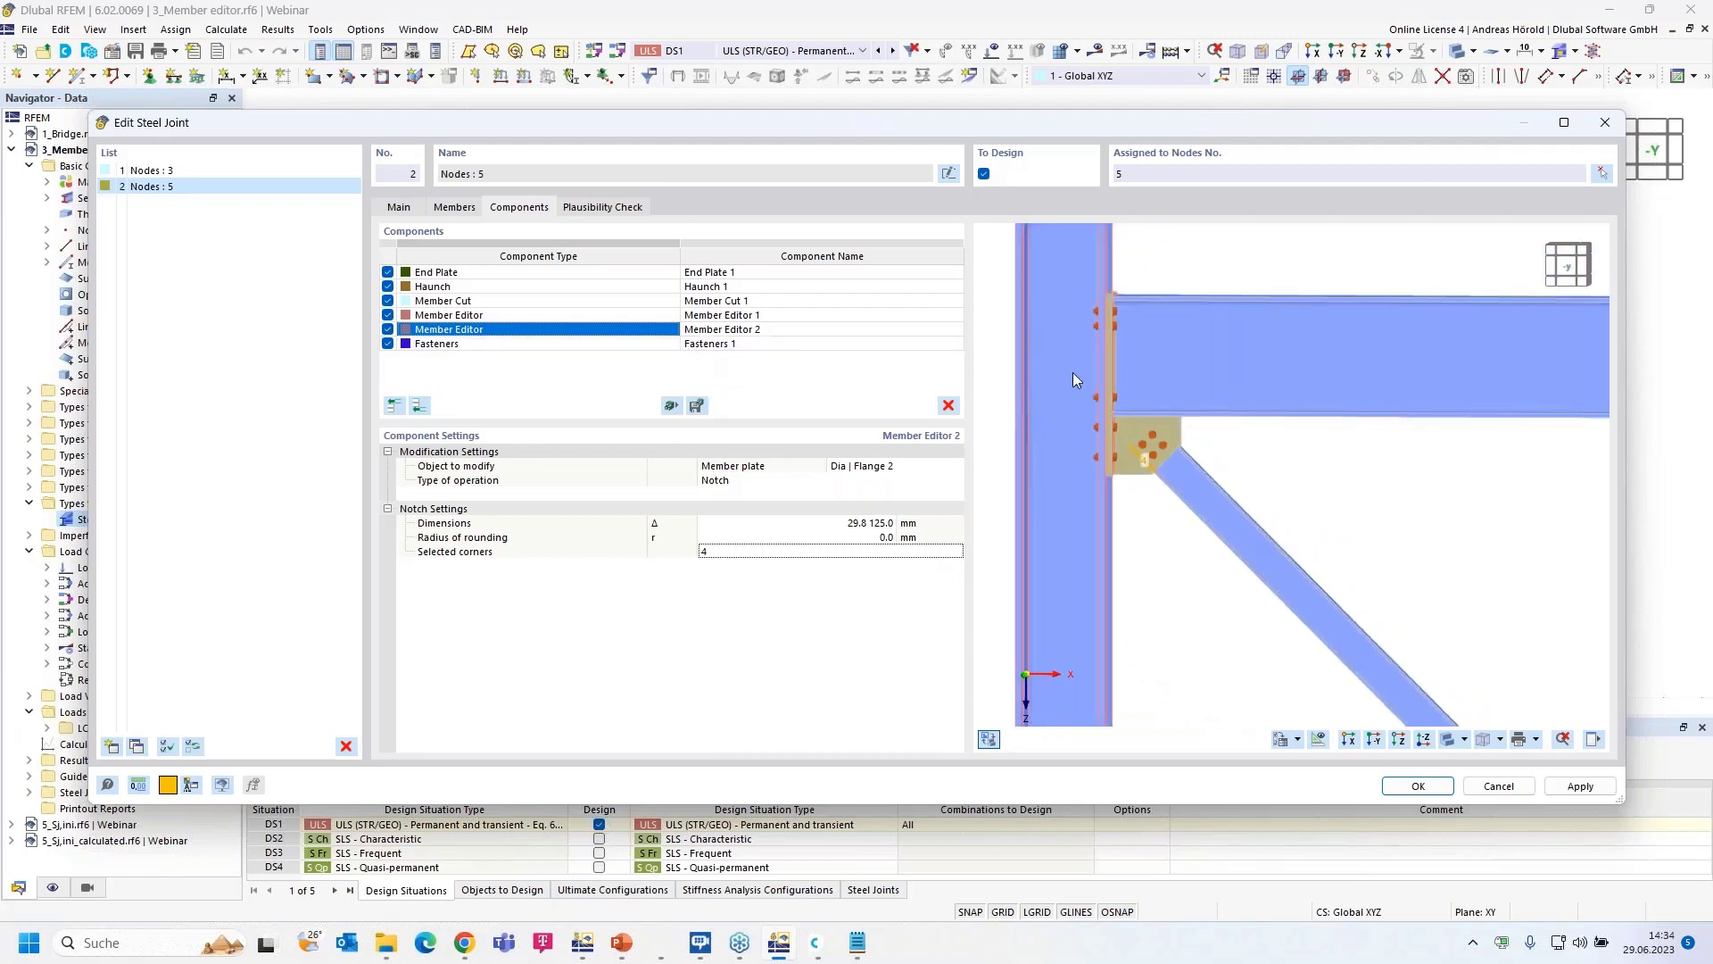
pyautogui.moveTo(1073, 372); pyautogui.dragTo(1255, 357, button='middle')
pyautogui.scroll(-2, 1070, 558)
pyautogui.scroll(-2, 1074, 555)
pyautogui.scroll(3, 1079, 532)
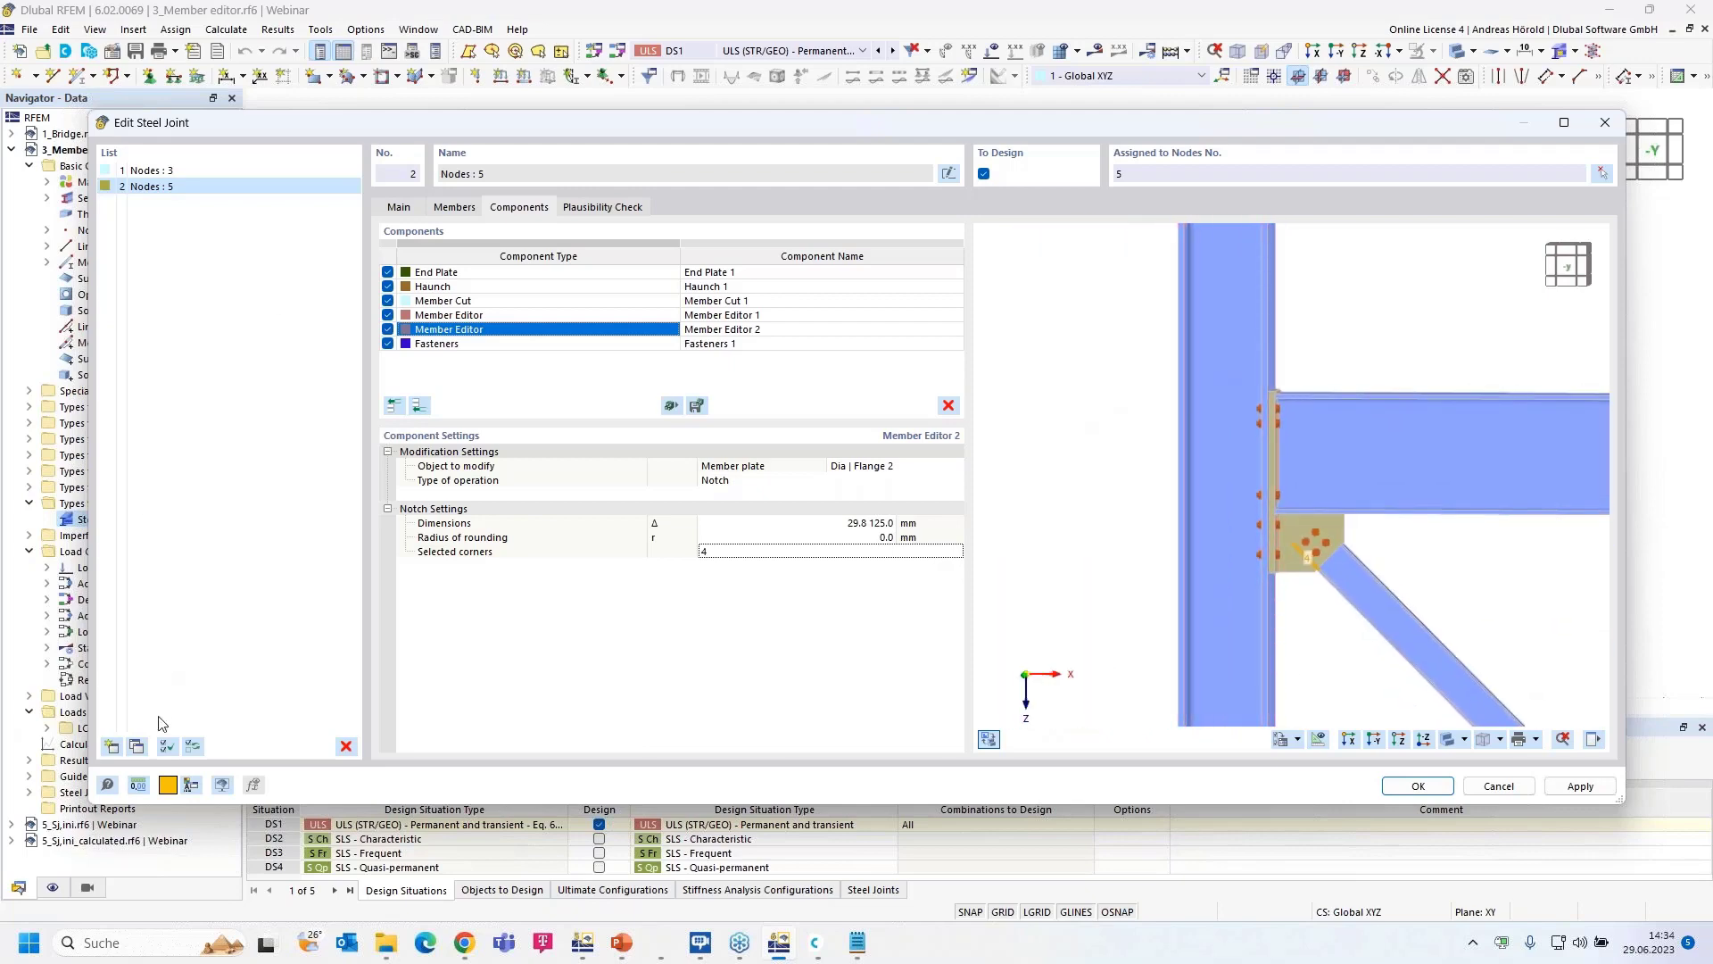
# - Duplicate joint 2 and reassign the copy from node 5 to node 7 only
pyautogui.click(141, 744)
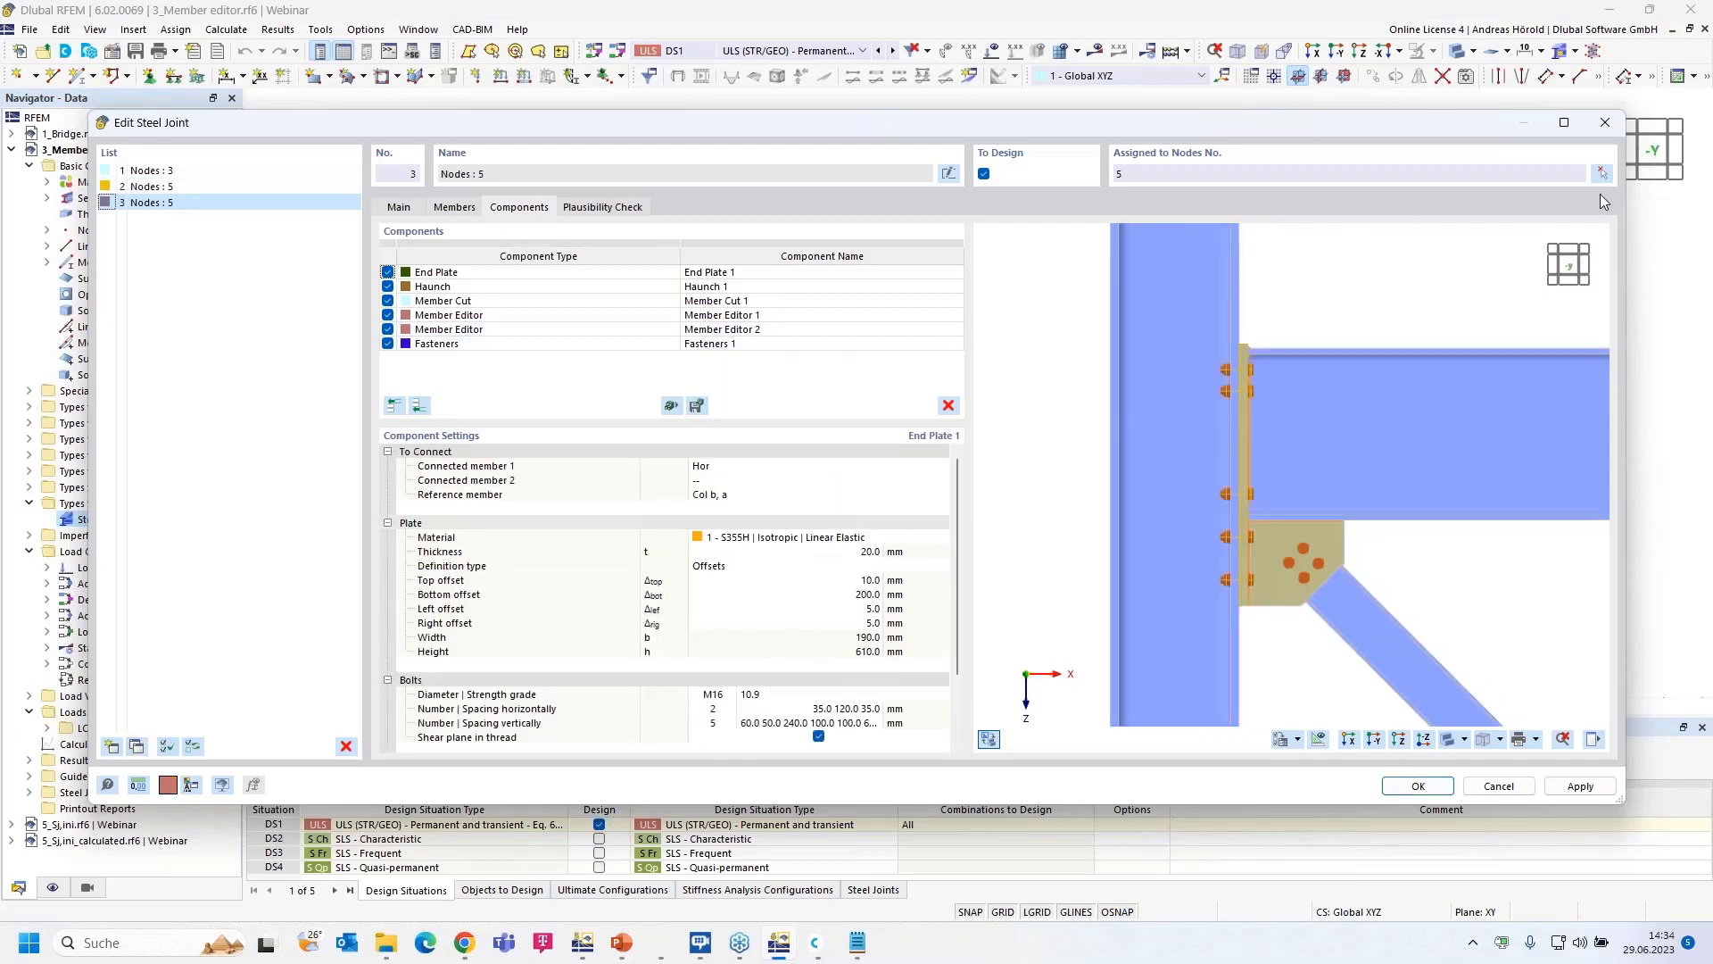
pyautogui.click(1602, 173)
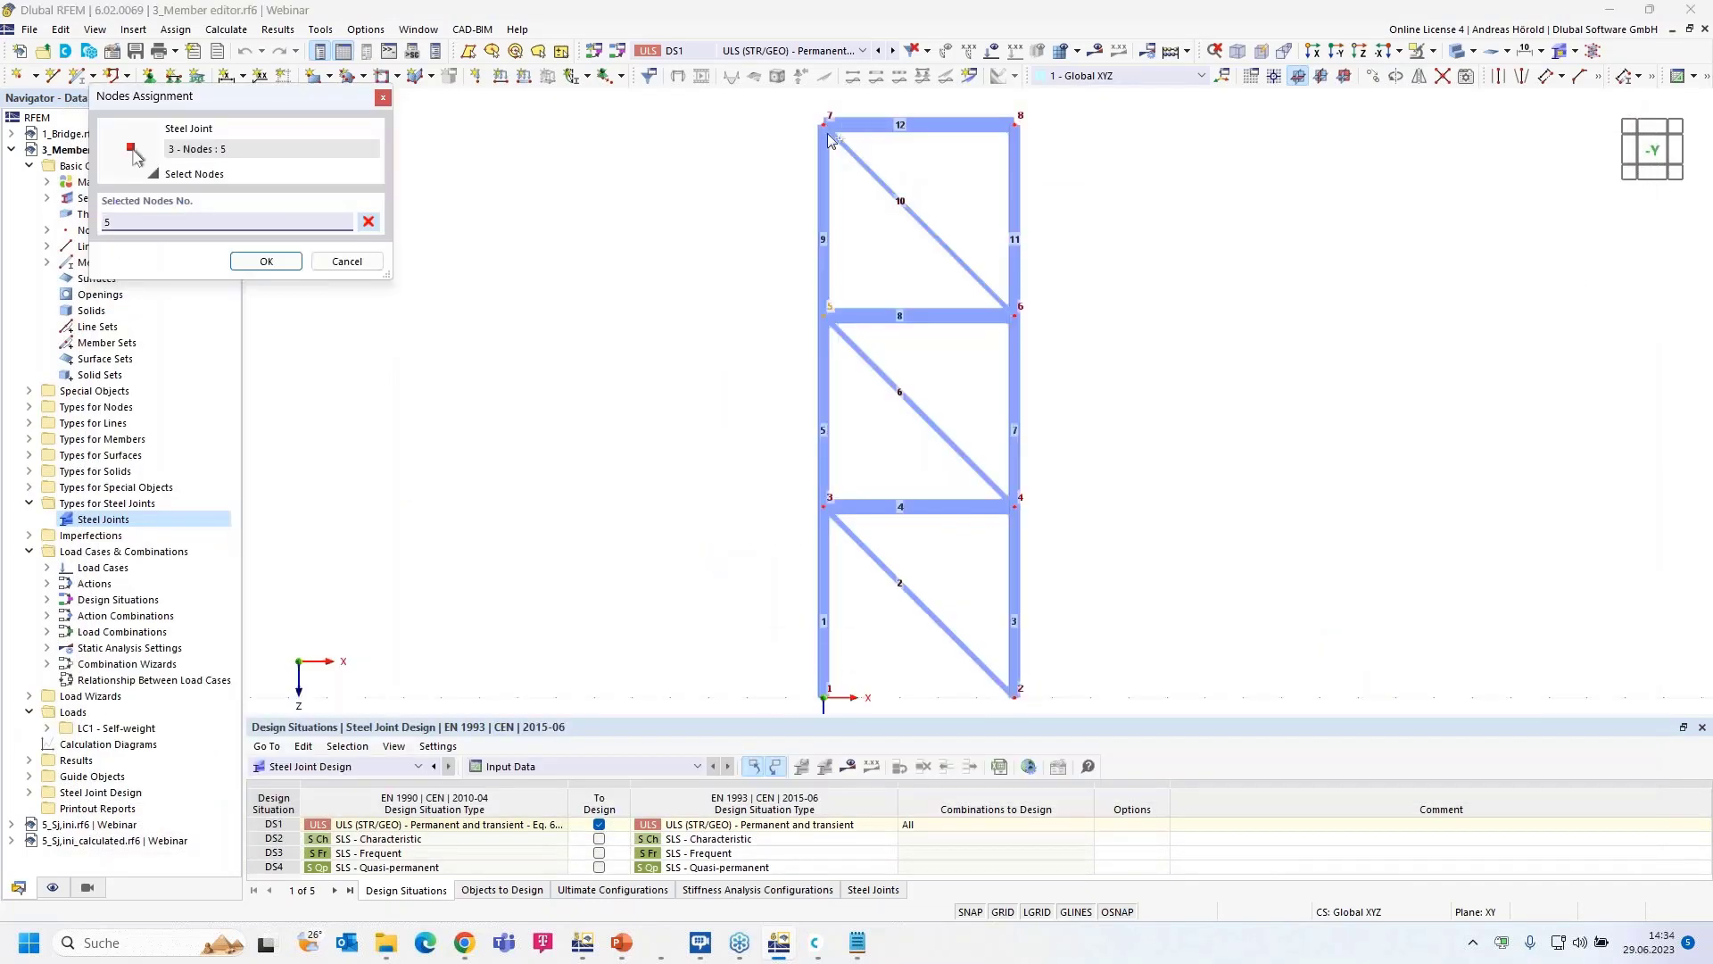
pyautogui.click(826, 124)
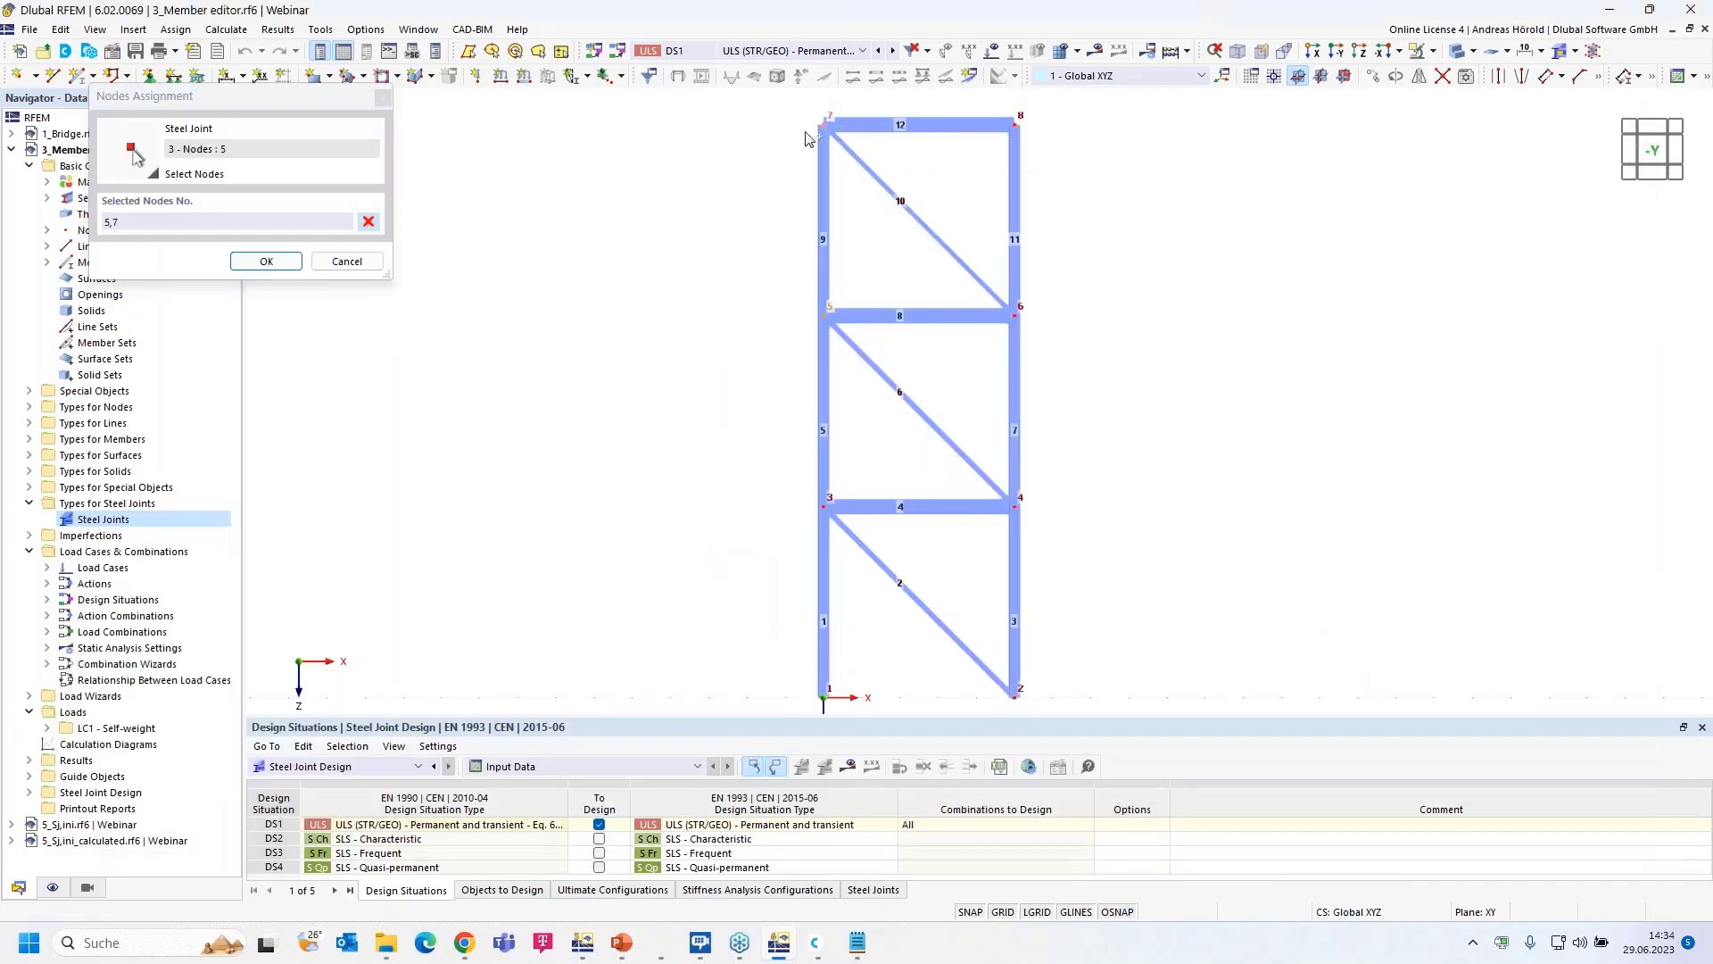
pyautogui.click(265, 261)
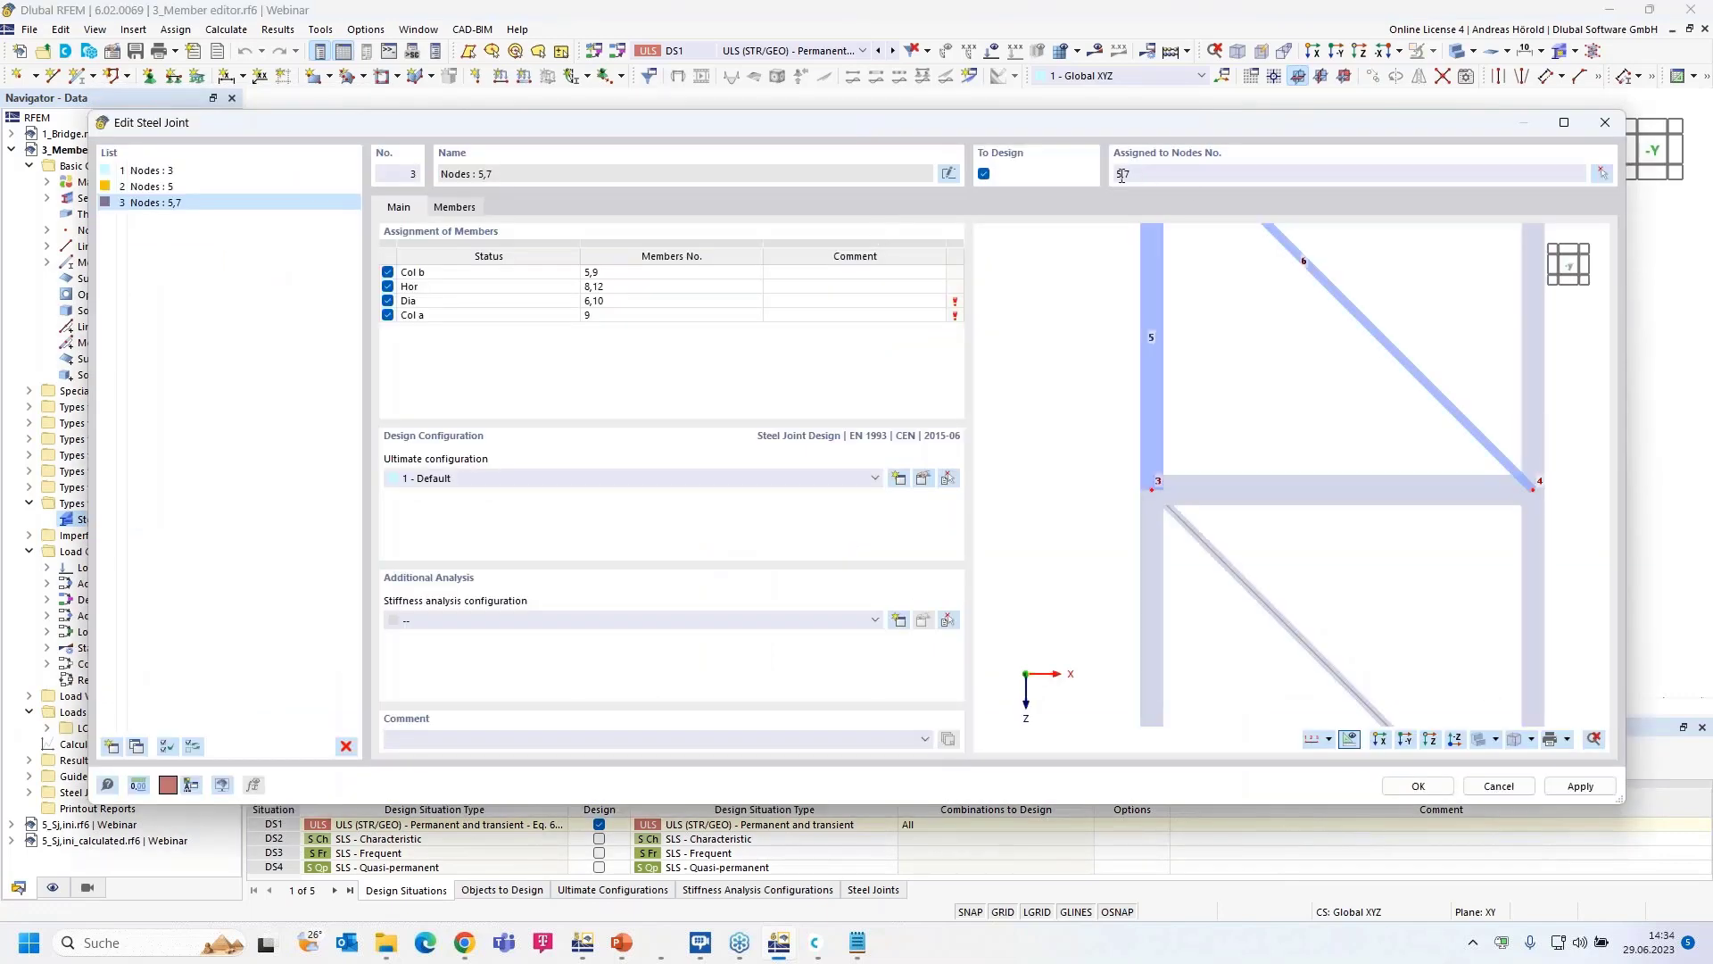
pyautogui.moveTo(1125, 176); pyautogui.dragTo(1114, 177)
pyautogui.press('Delete')
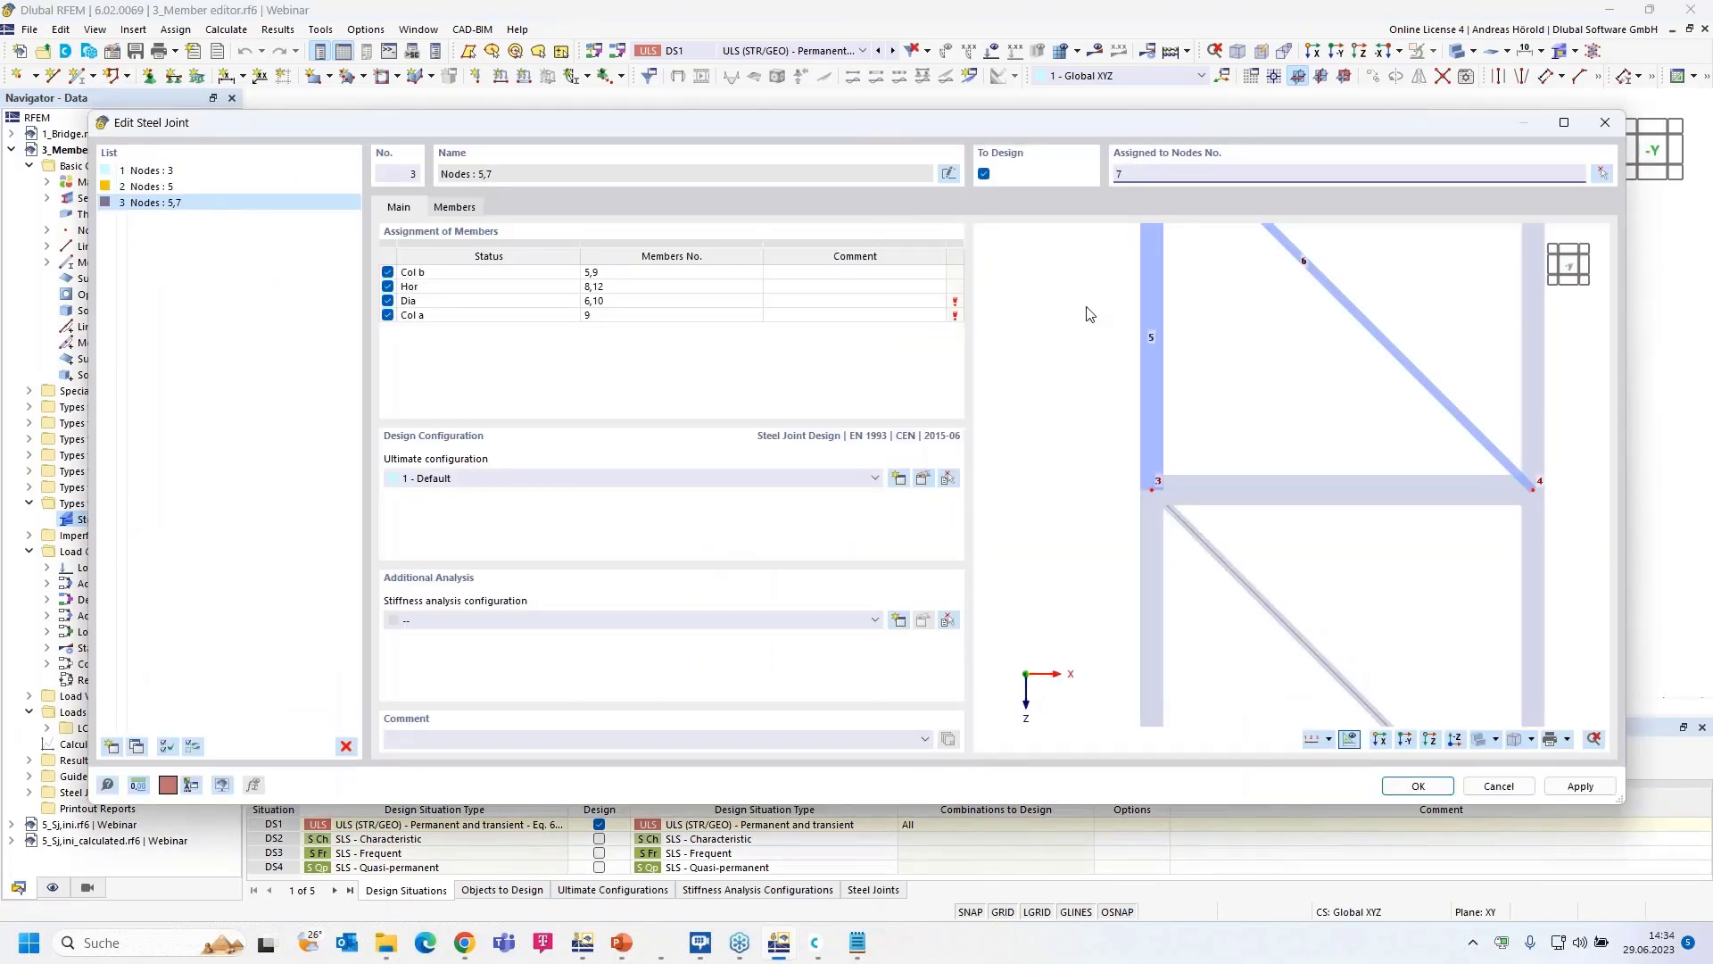
pyautogui.click(661, 321)
pyautogui.click(519, 207)
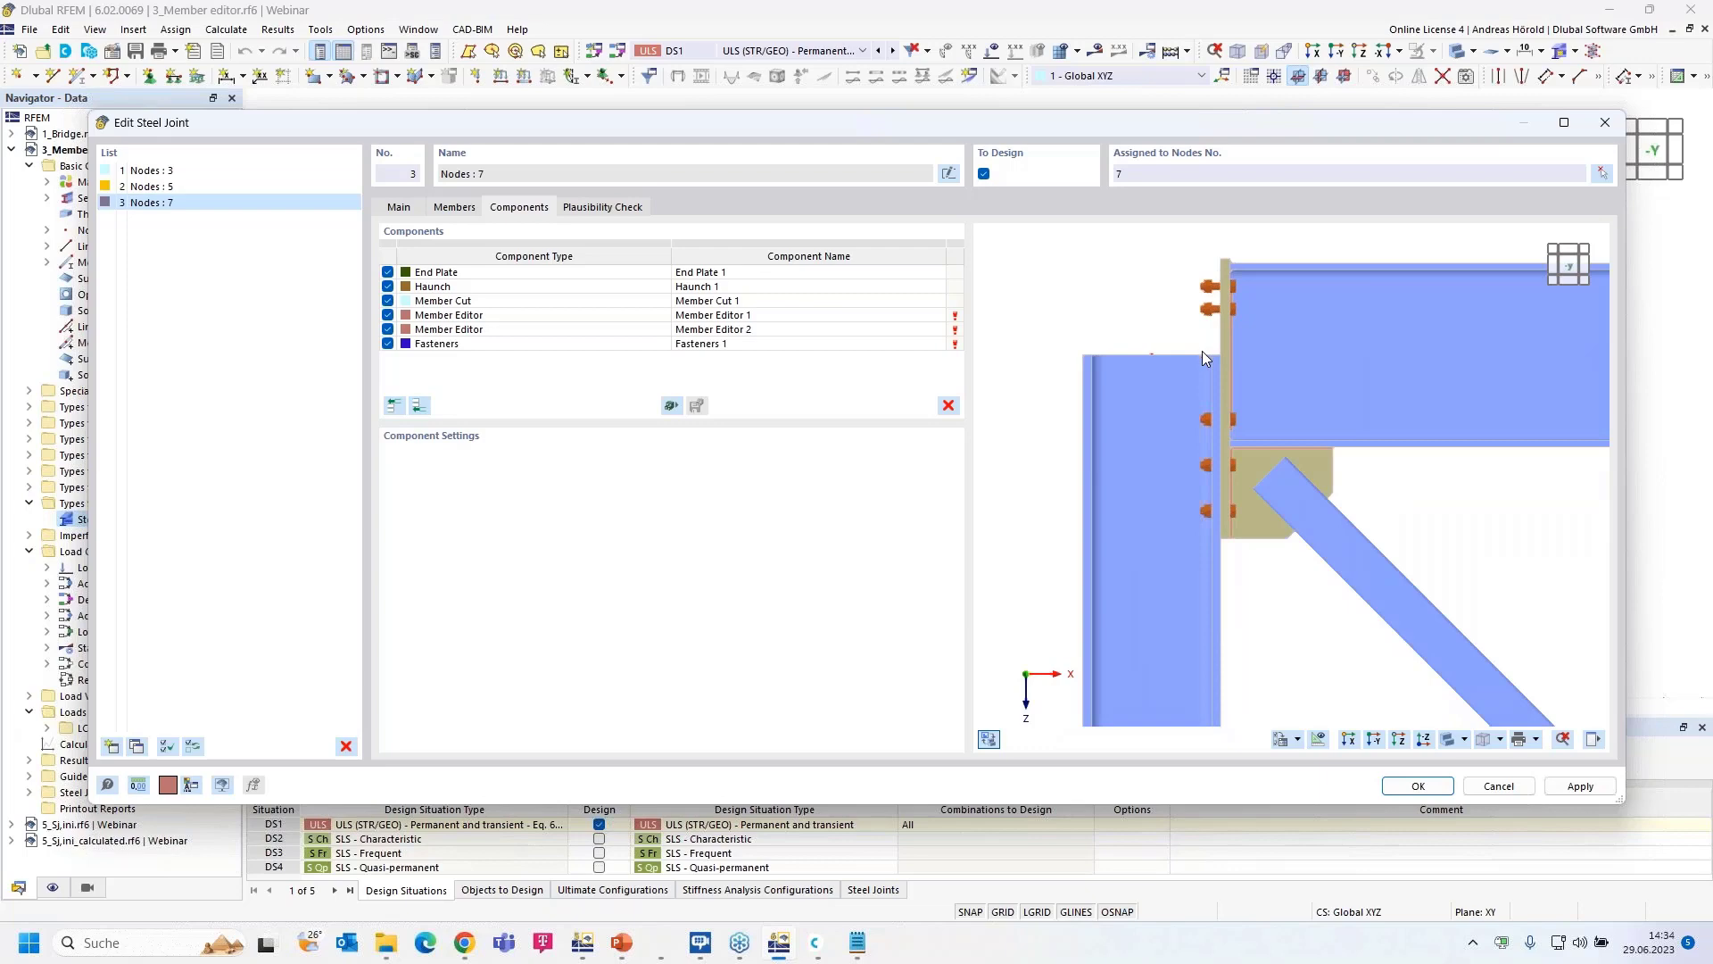
# - Delete both Member Editors and the Fasteners from joint No. 3, keeping End Plate 1, Haunch 1 and Member Cut 1
pyautogui.click(569, 273)
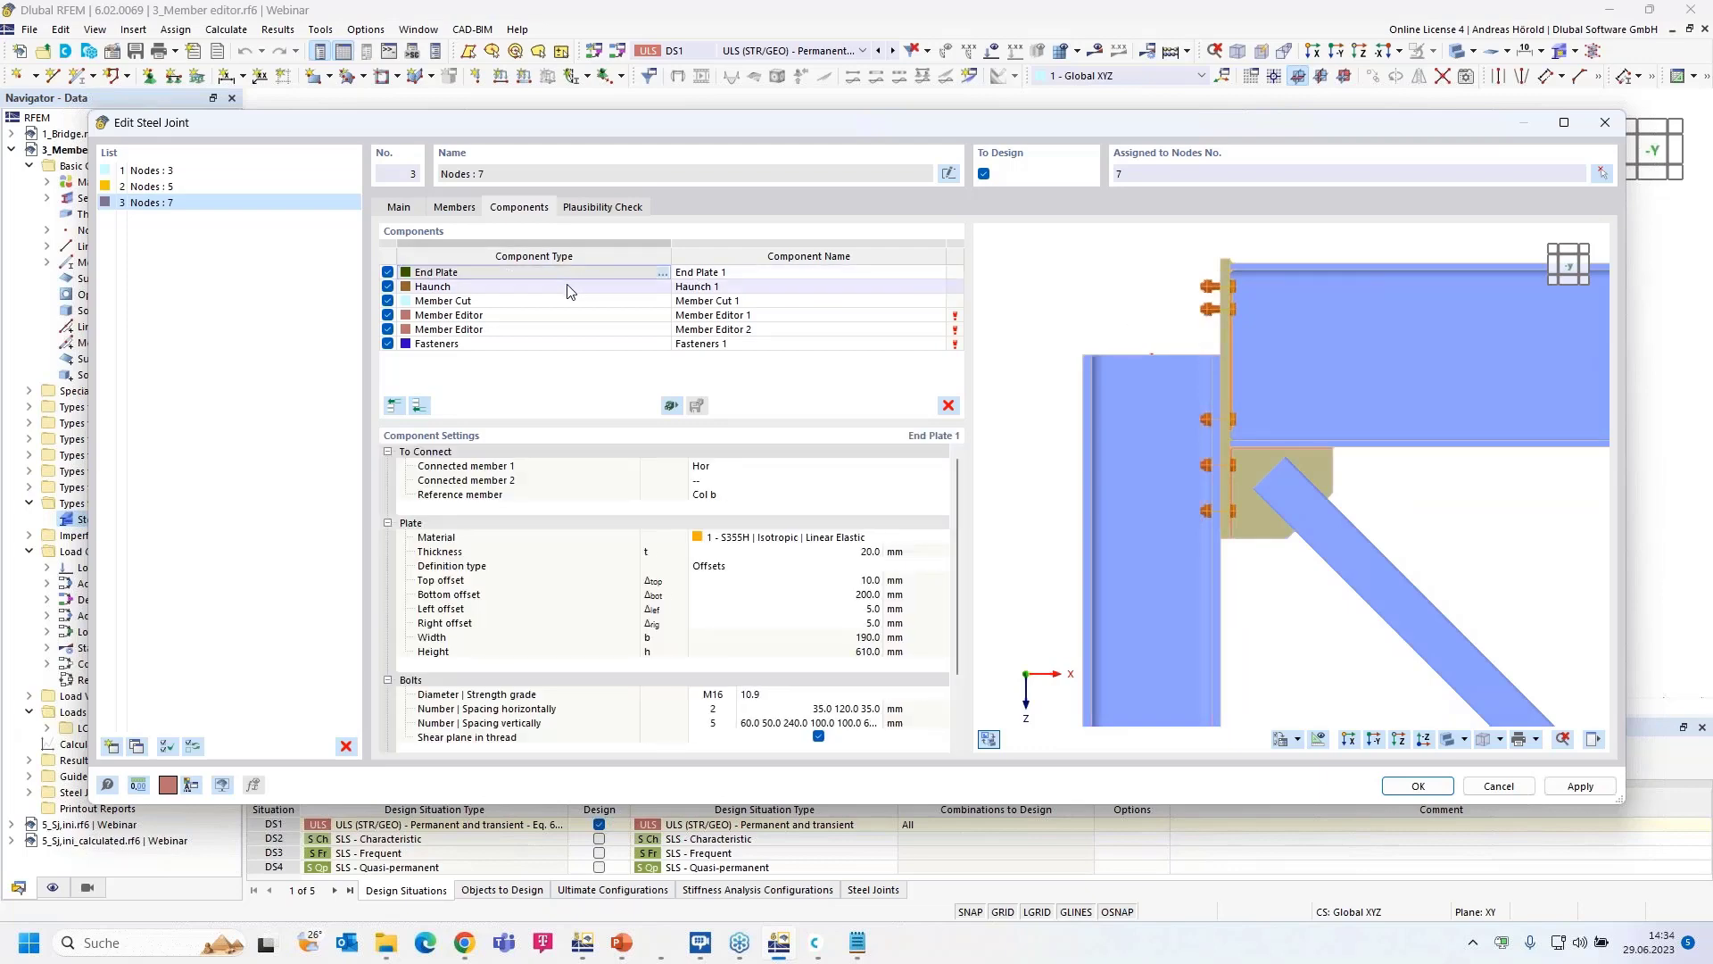
pyautogui.click(569, 289)
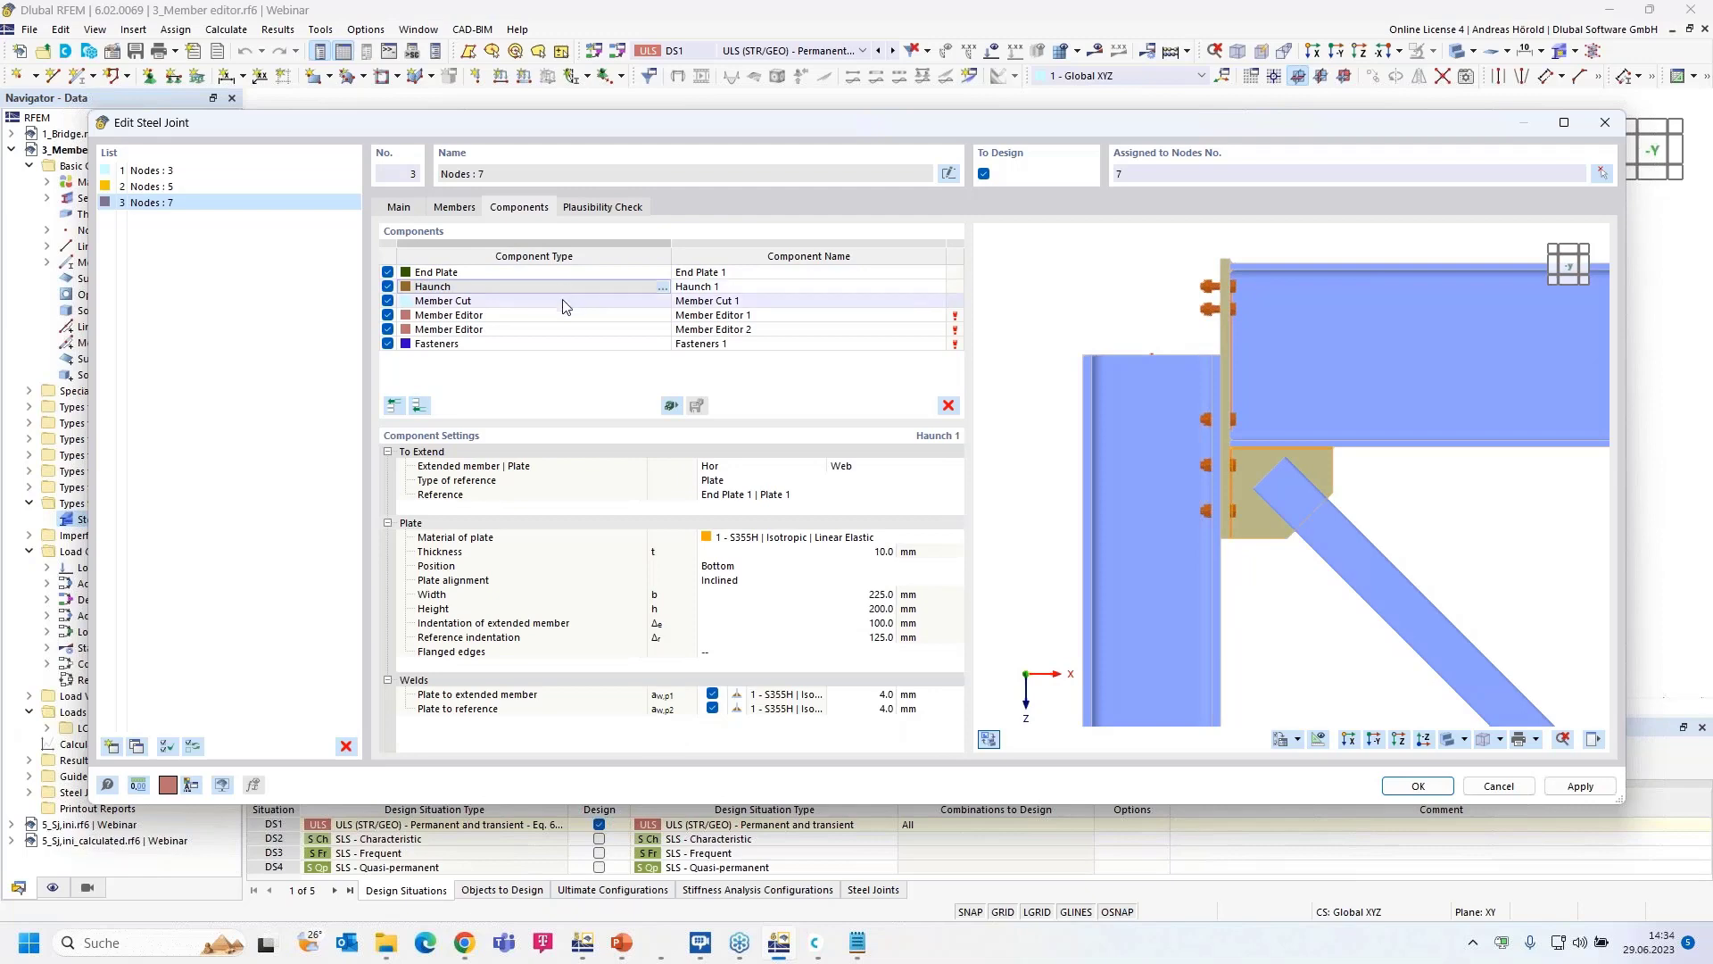
pyautogui.click(564, 303)
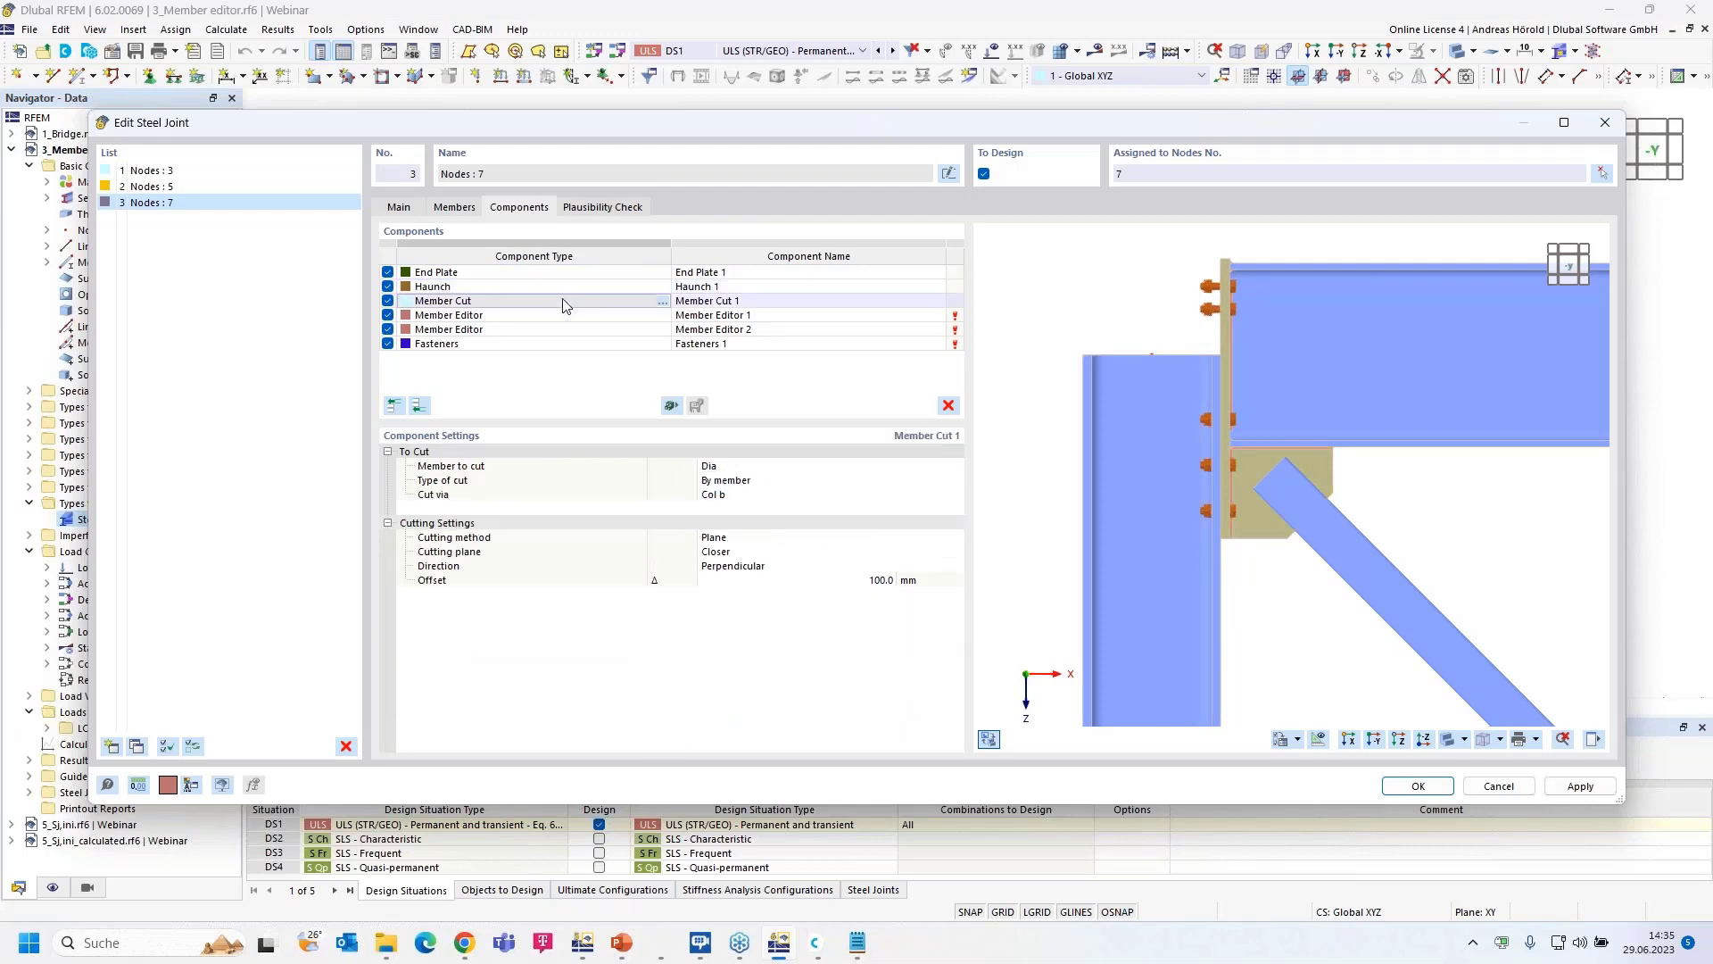
pyautogui.click(555, 316)
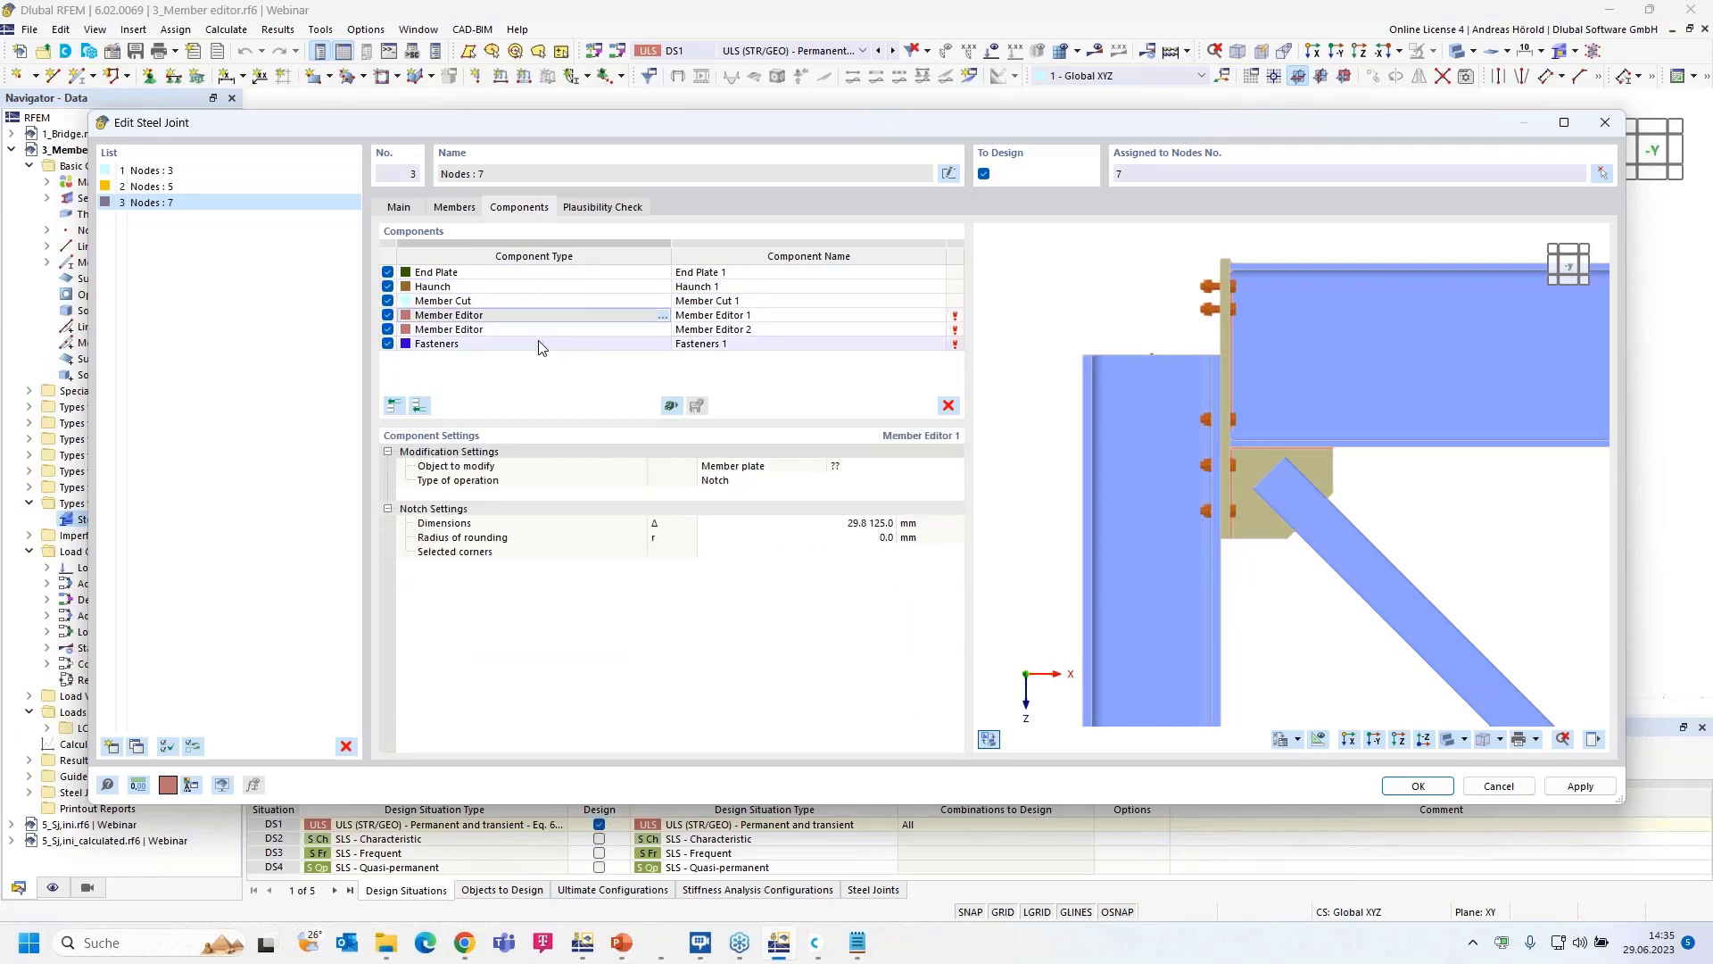
pyautogui.keyDown('shift'); pyautogui.click(538, 345); pyautogui.keyUp('shift')
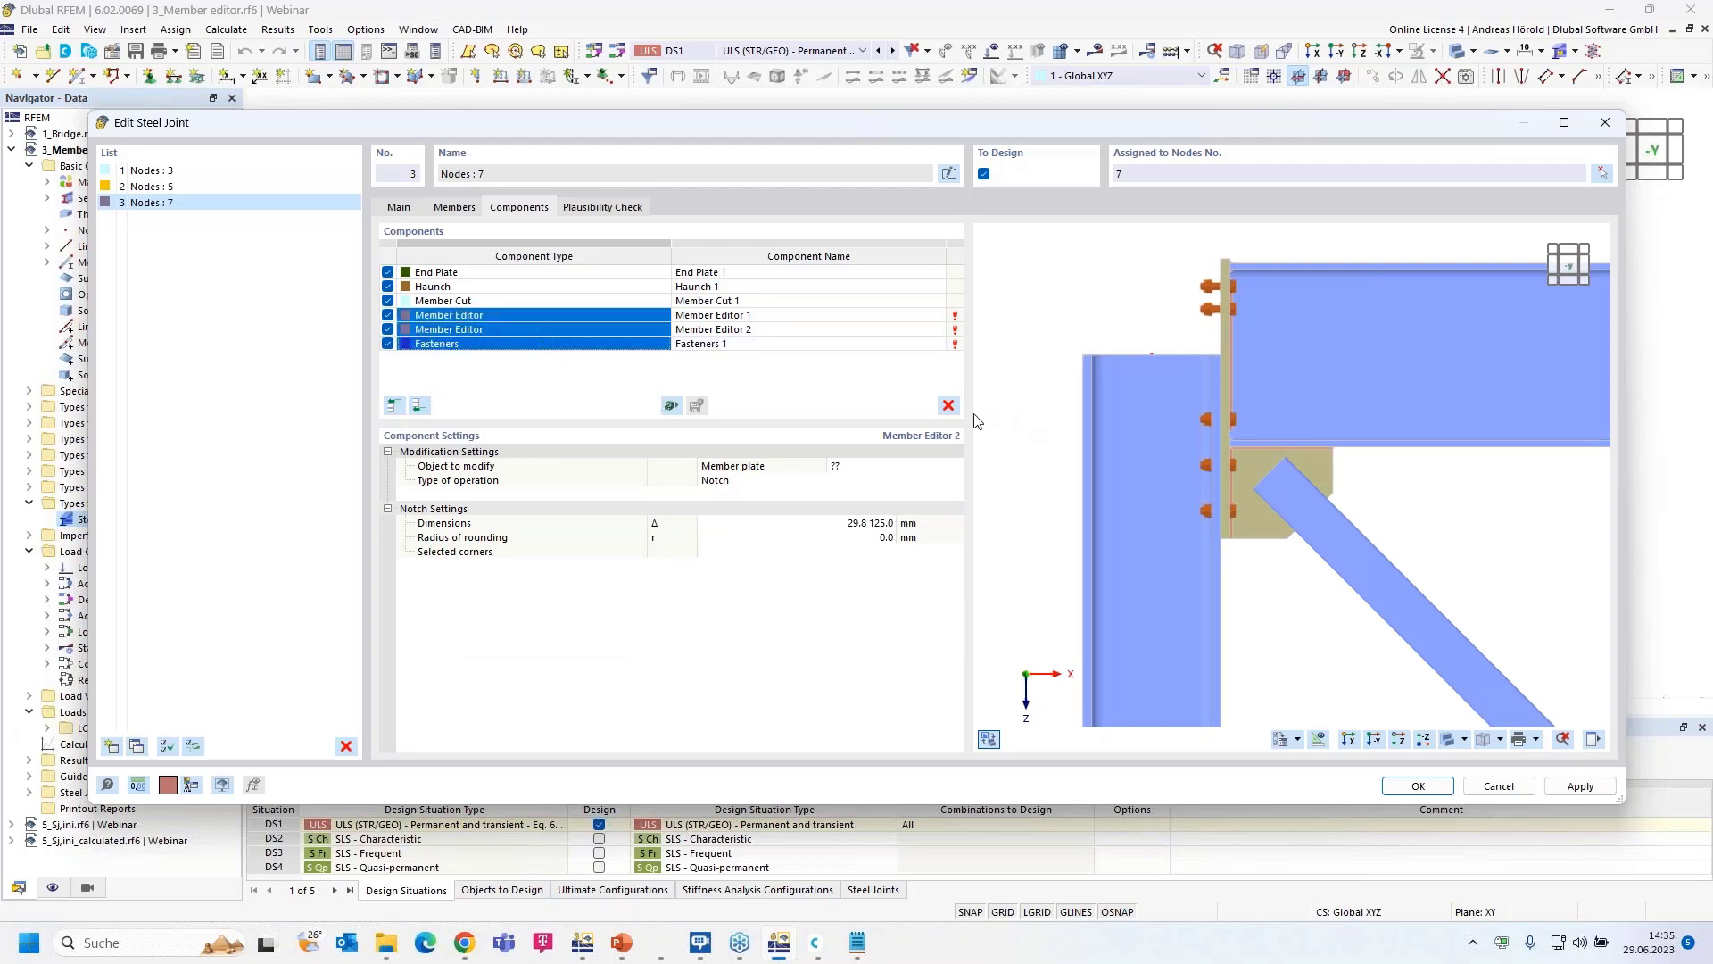
pyautogui.click(948, 405)
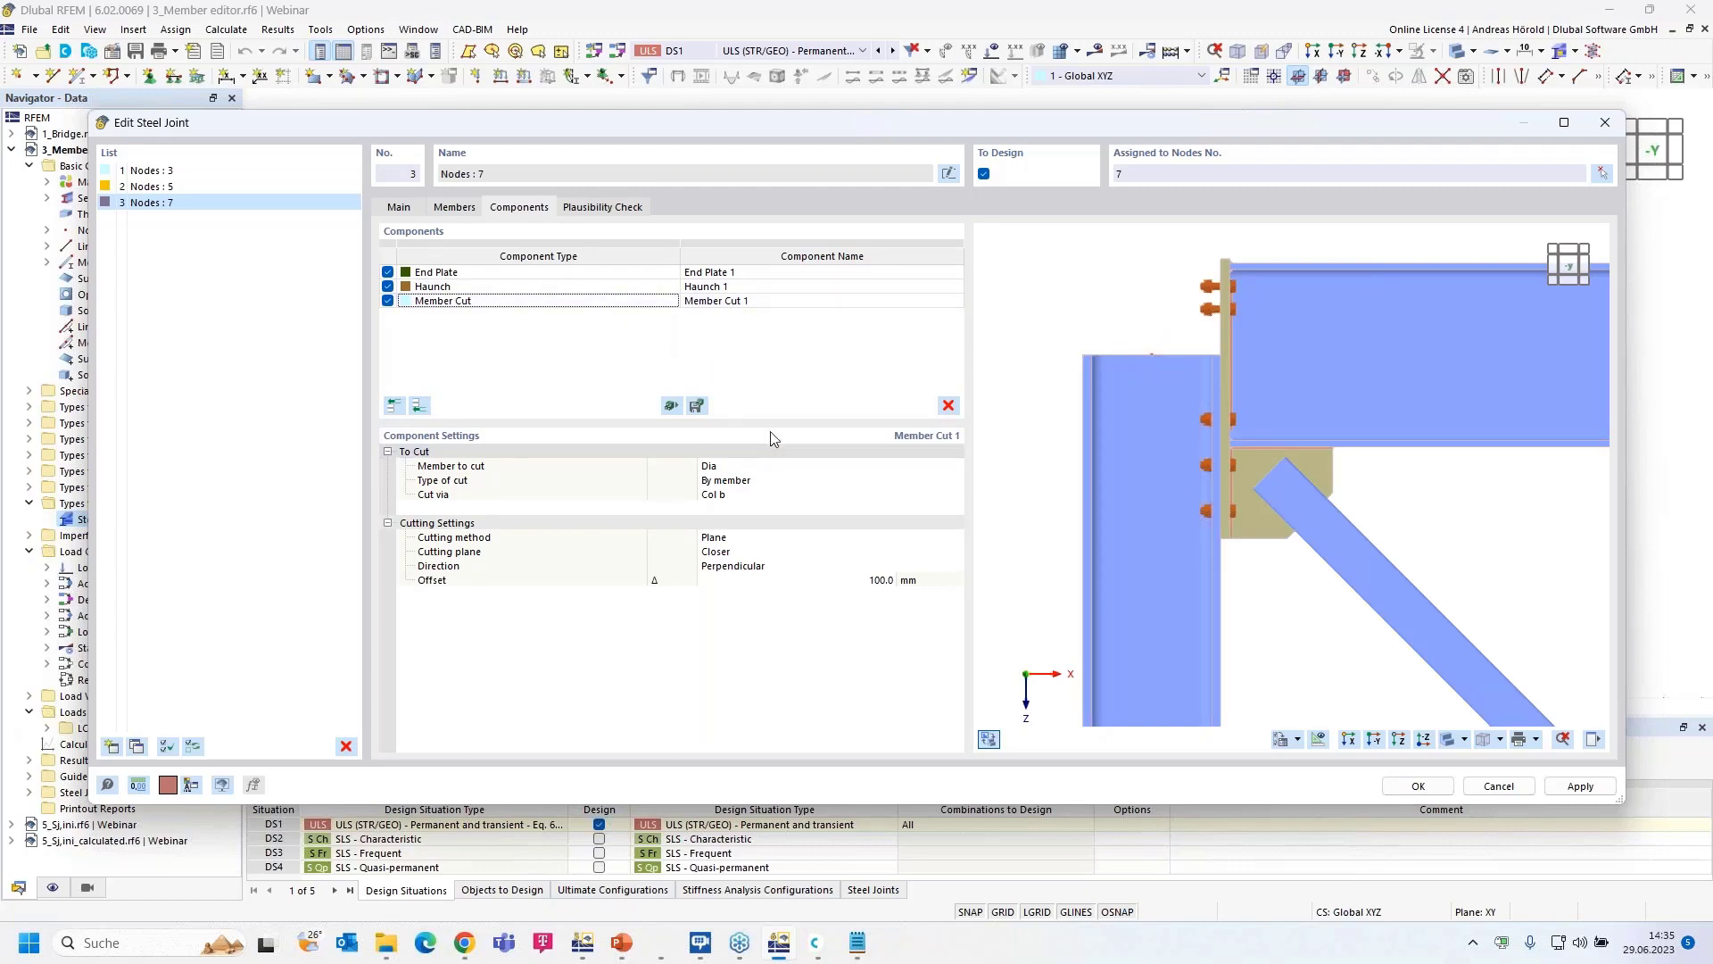
# - Increase Member Cut 1's offset from 100 mm to 240 mm
pyautogui.click(868, 581)
pyautogui.click(870, 581)
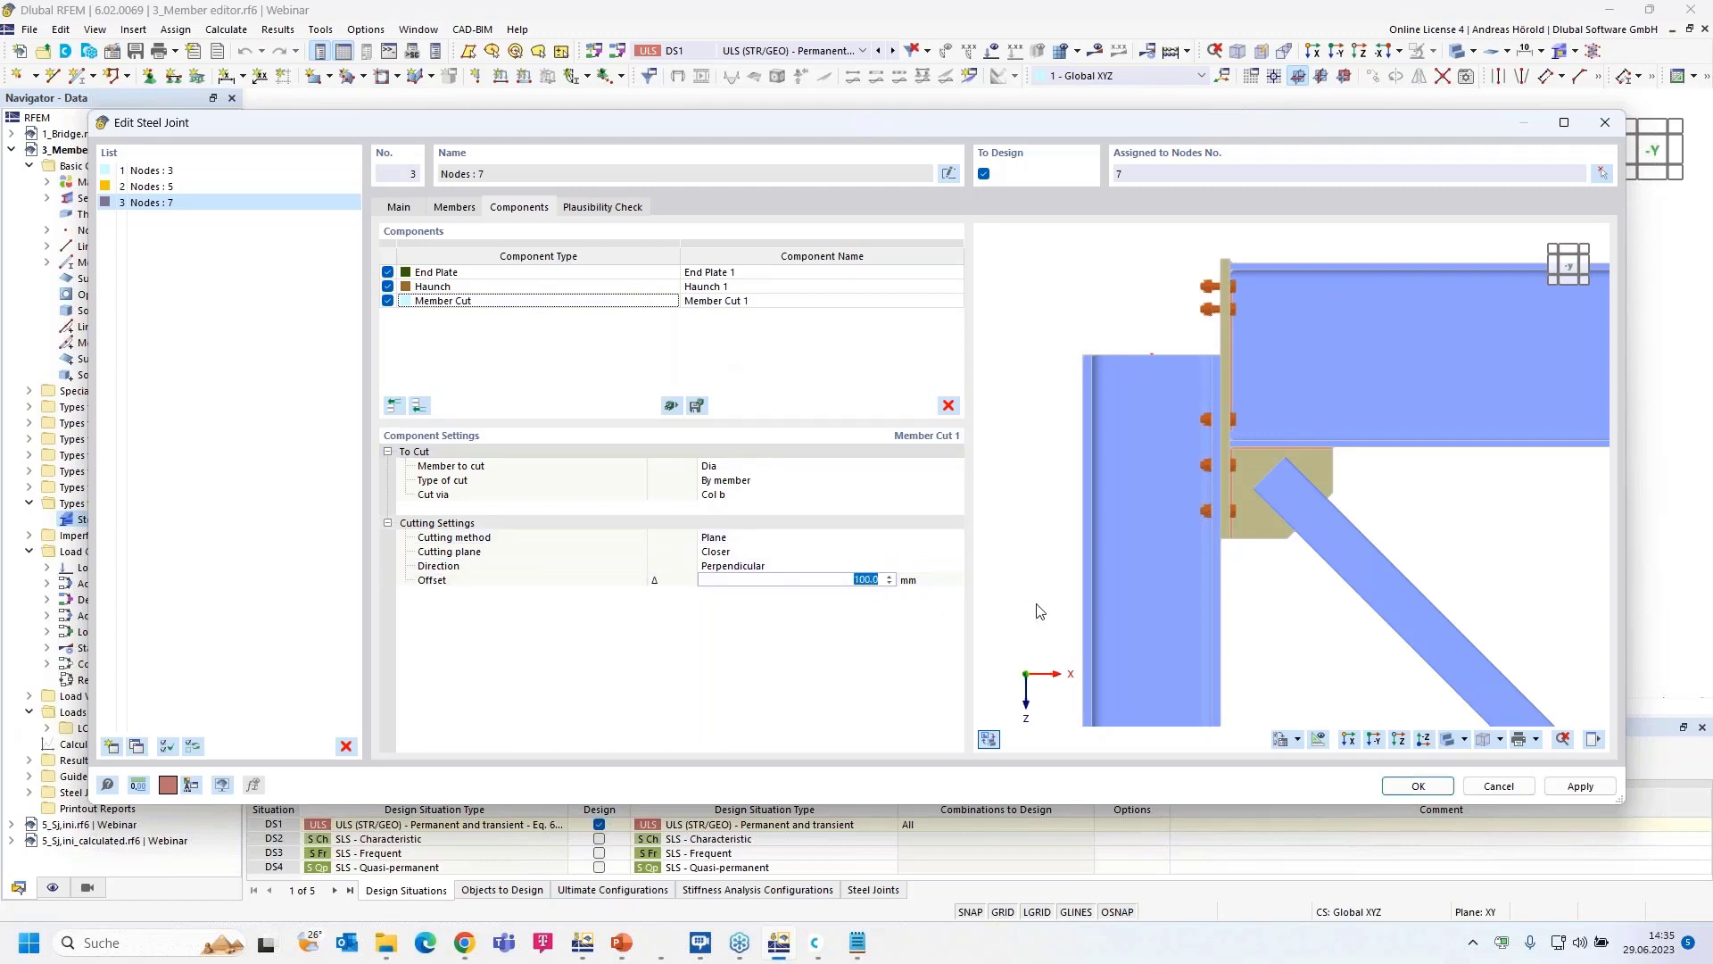
pyautogui.write('240')
pyautogui.press('Return')
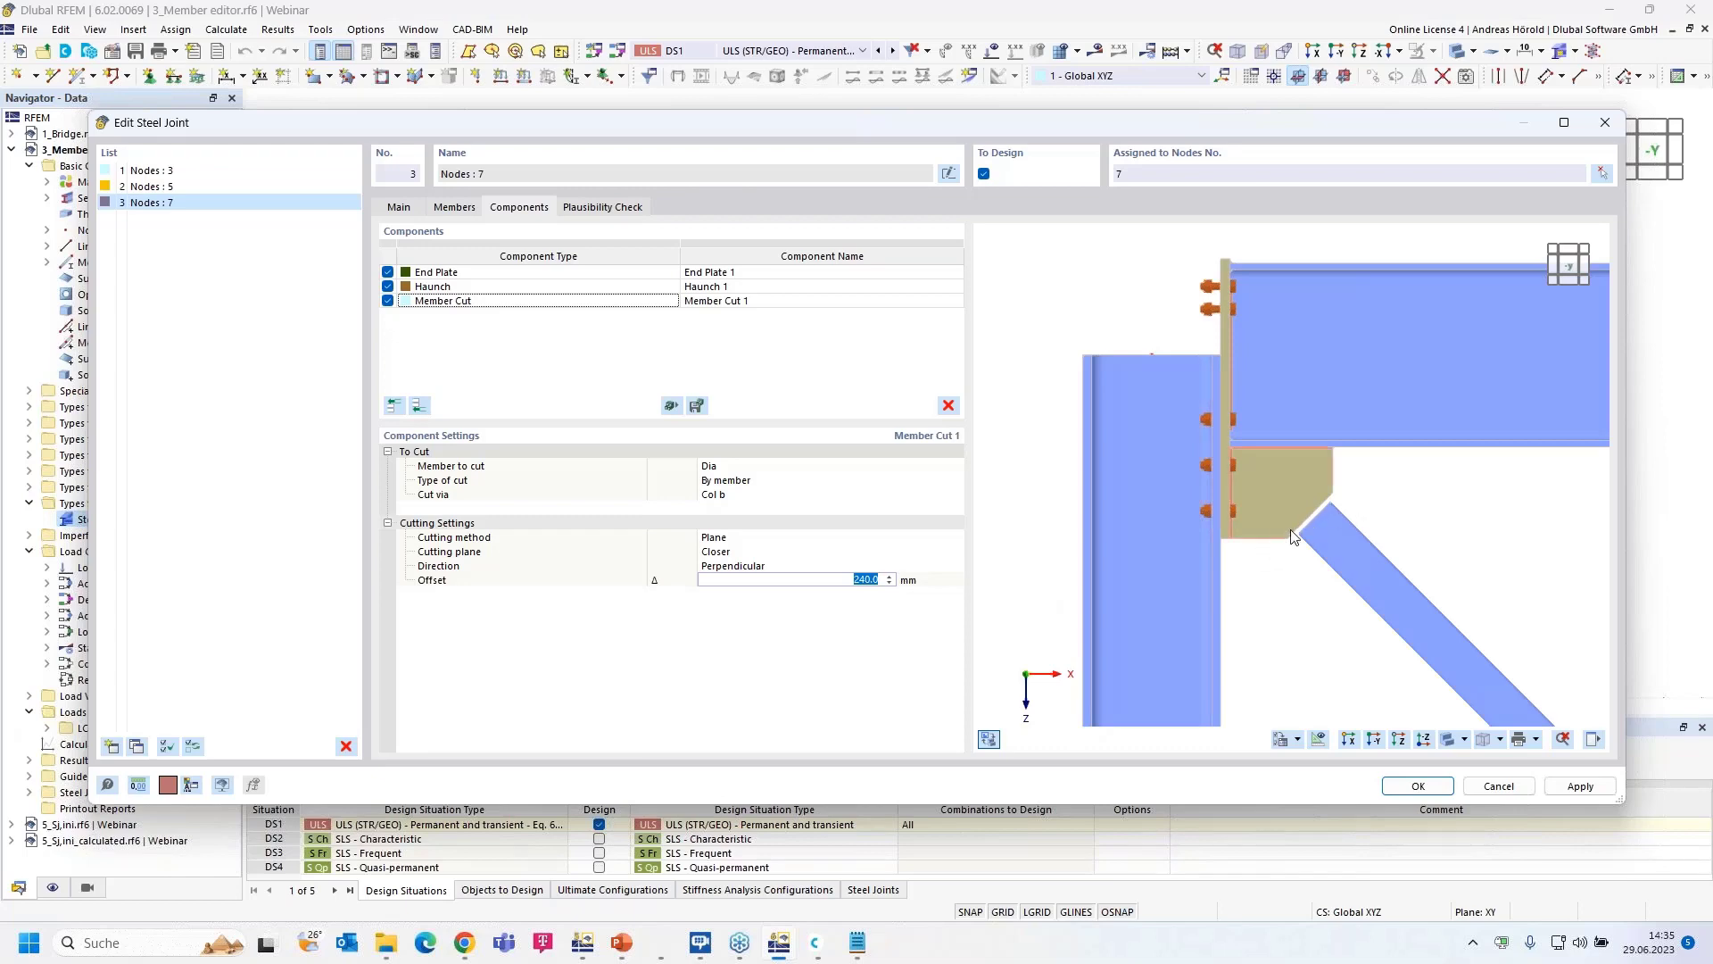
pyautogui.scroll(1, 1293, 533)
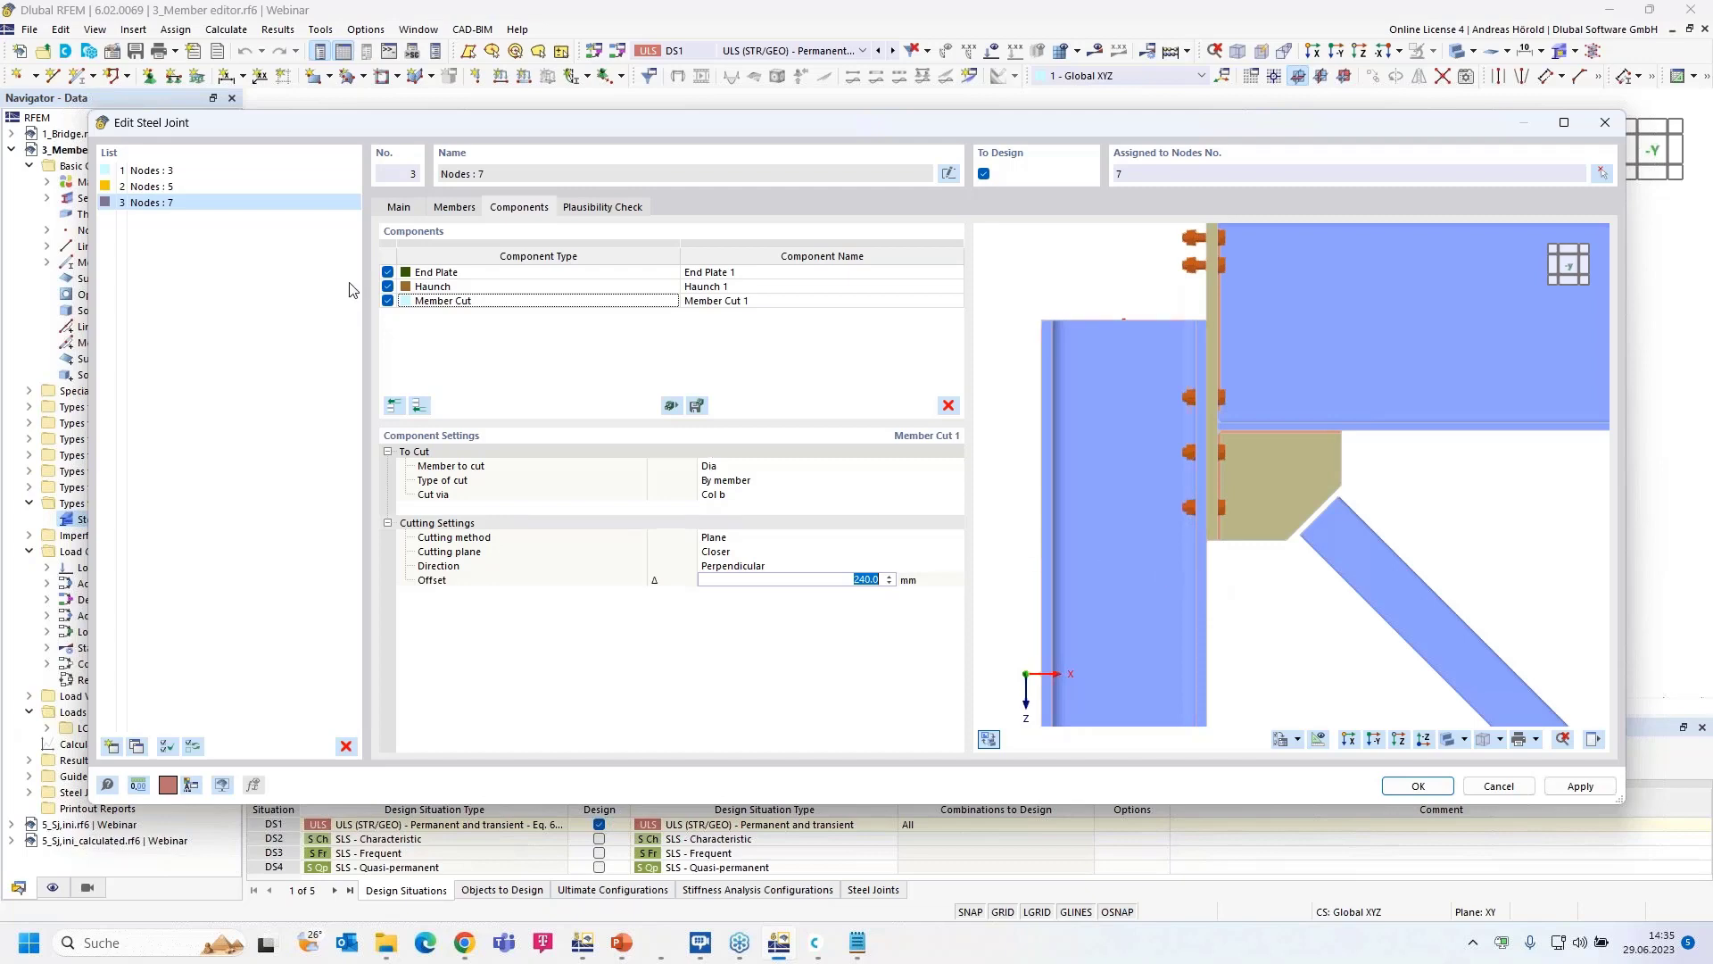
# - Open the Select Component dialog for the node-7 steel joint
pyautogui.click(419, 407)
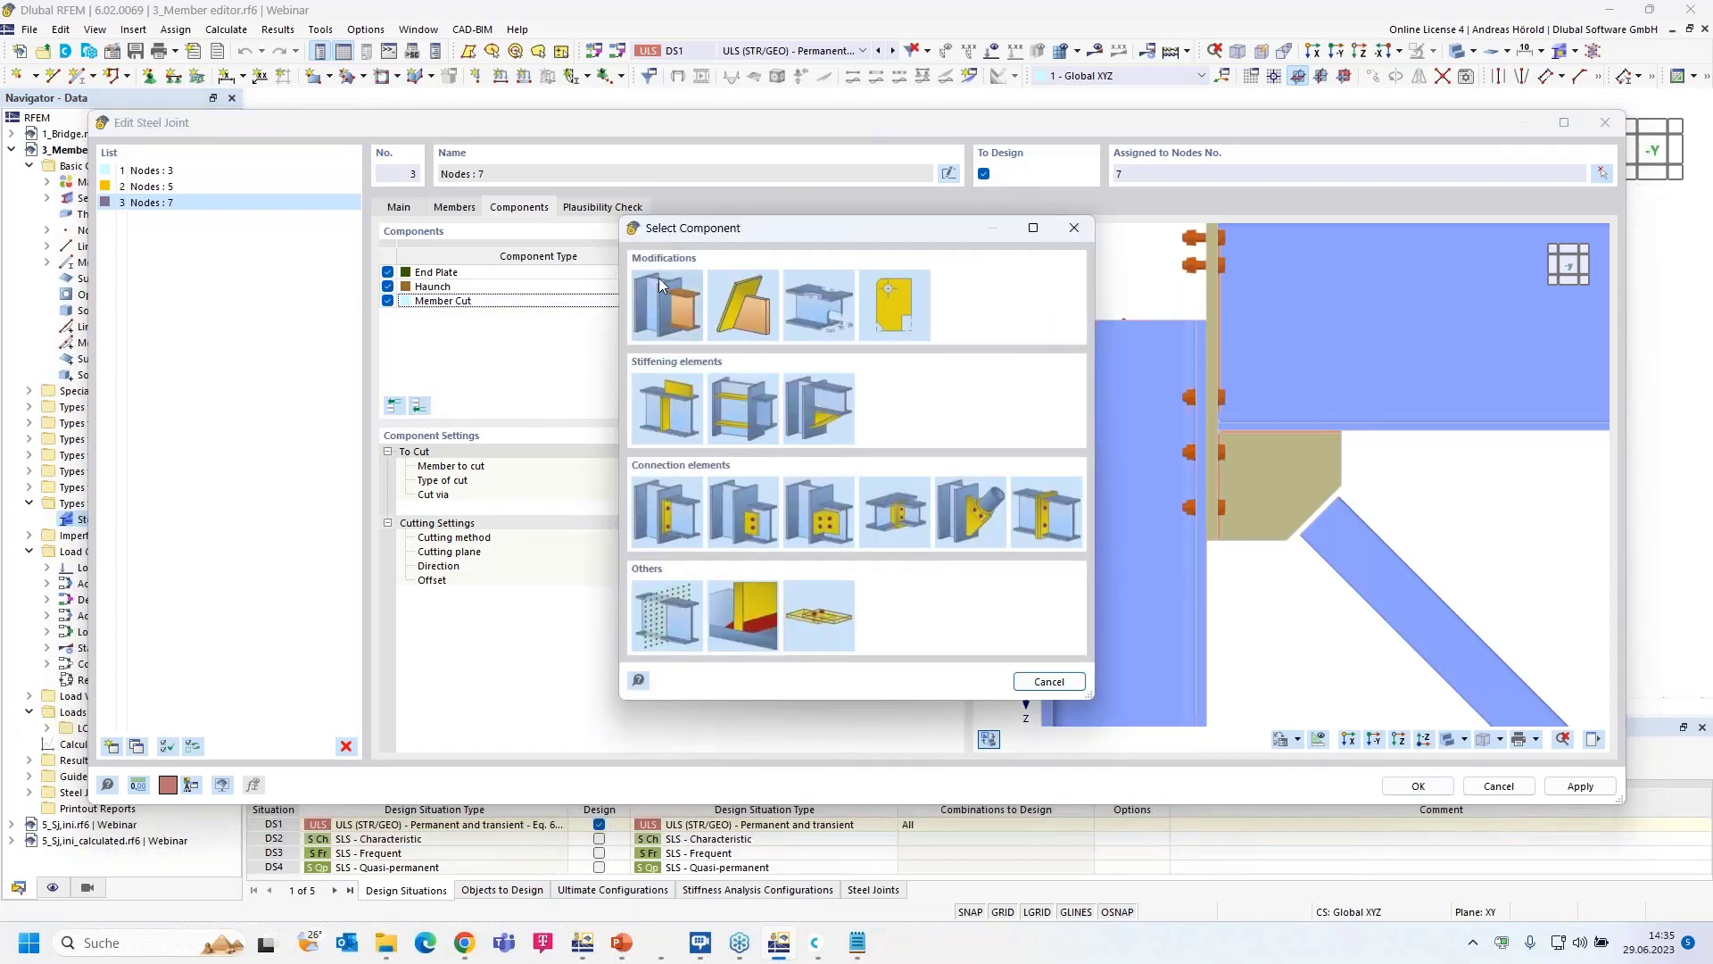
# - Add a second member cut that trims column Col b via the Hor member
pyautogui.click(677, 306)
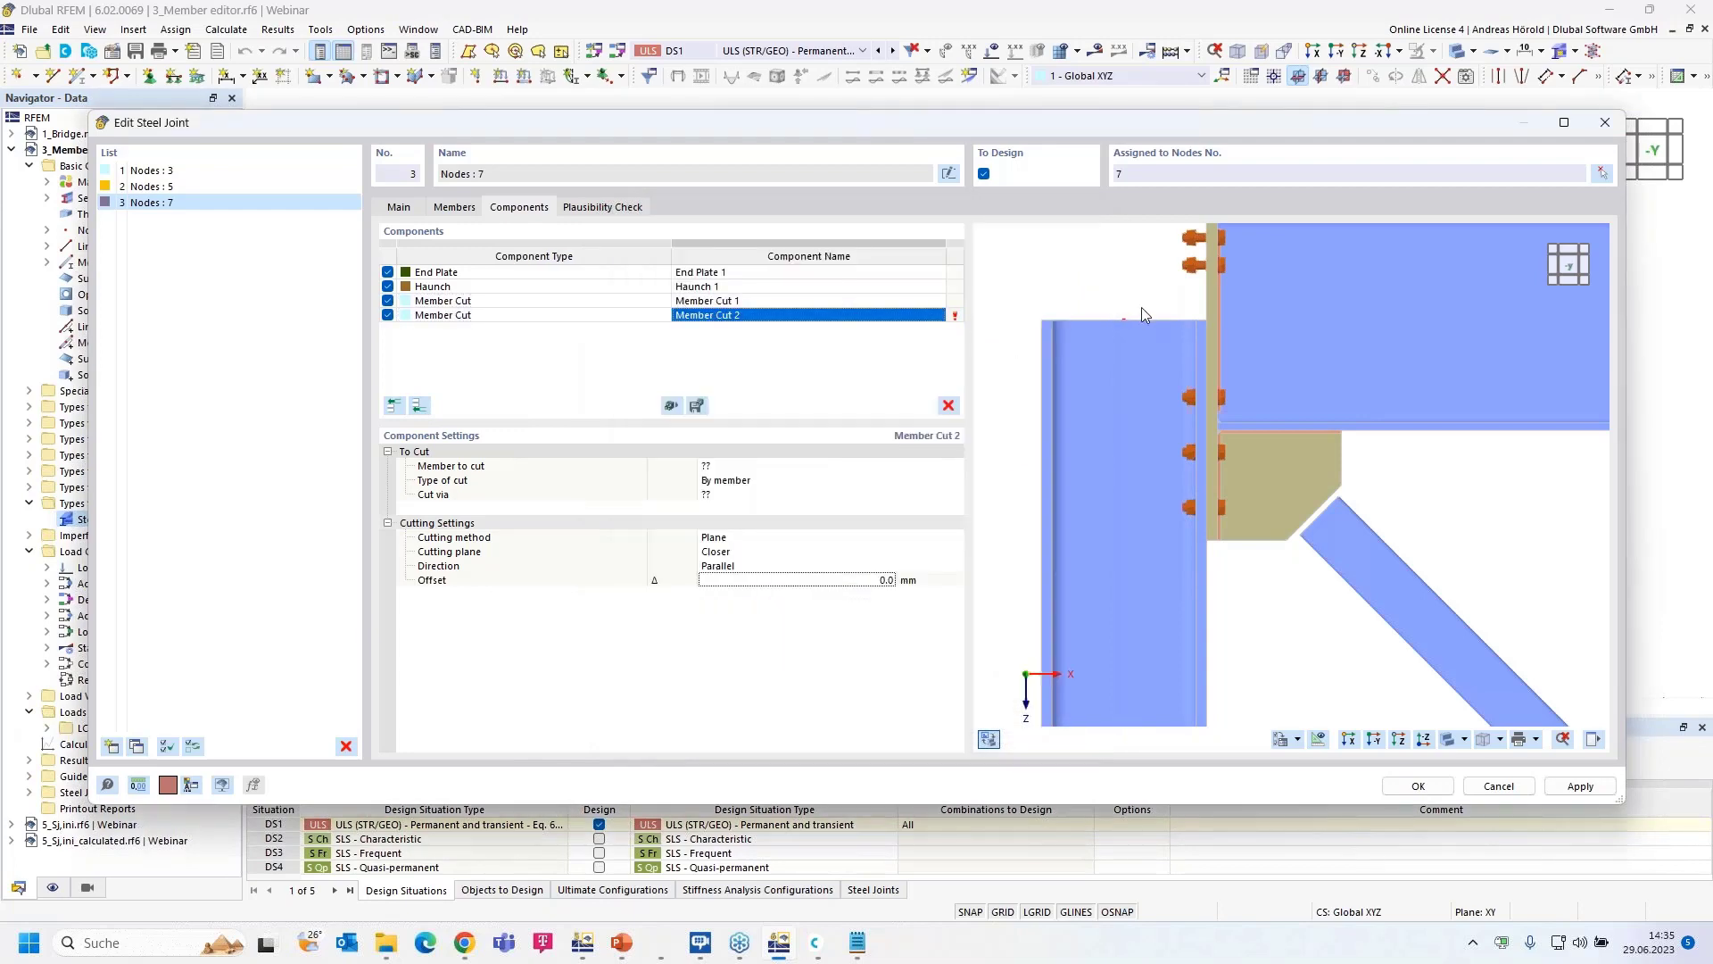
pyautogui.scroll(-3, 1135, 307)
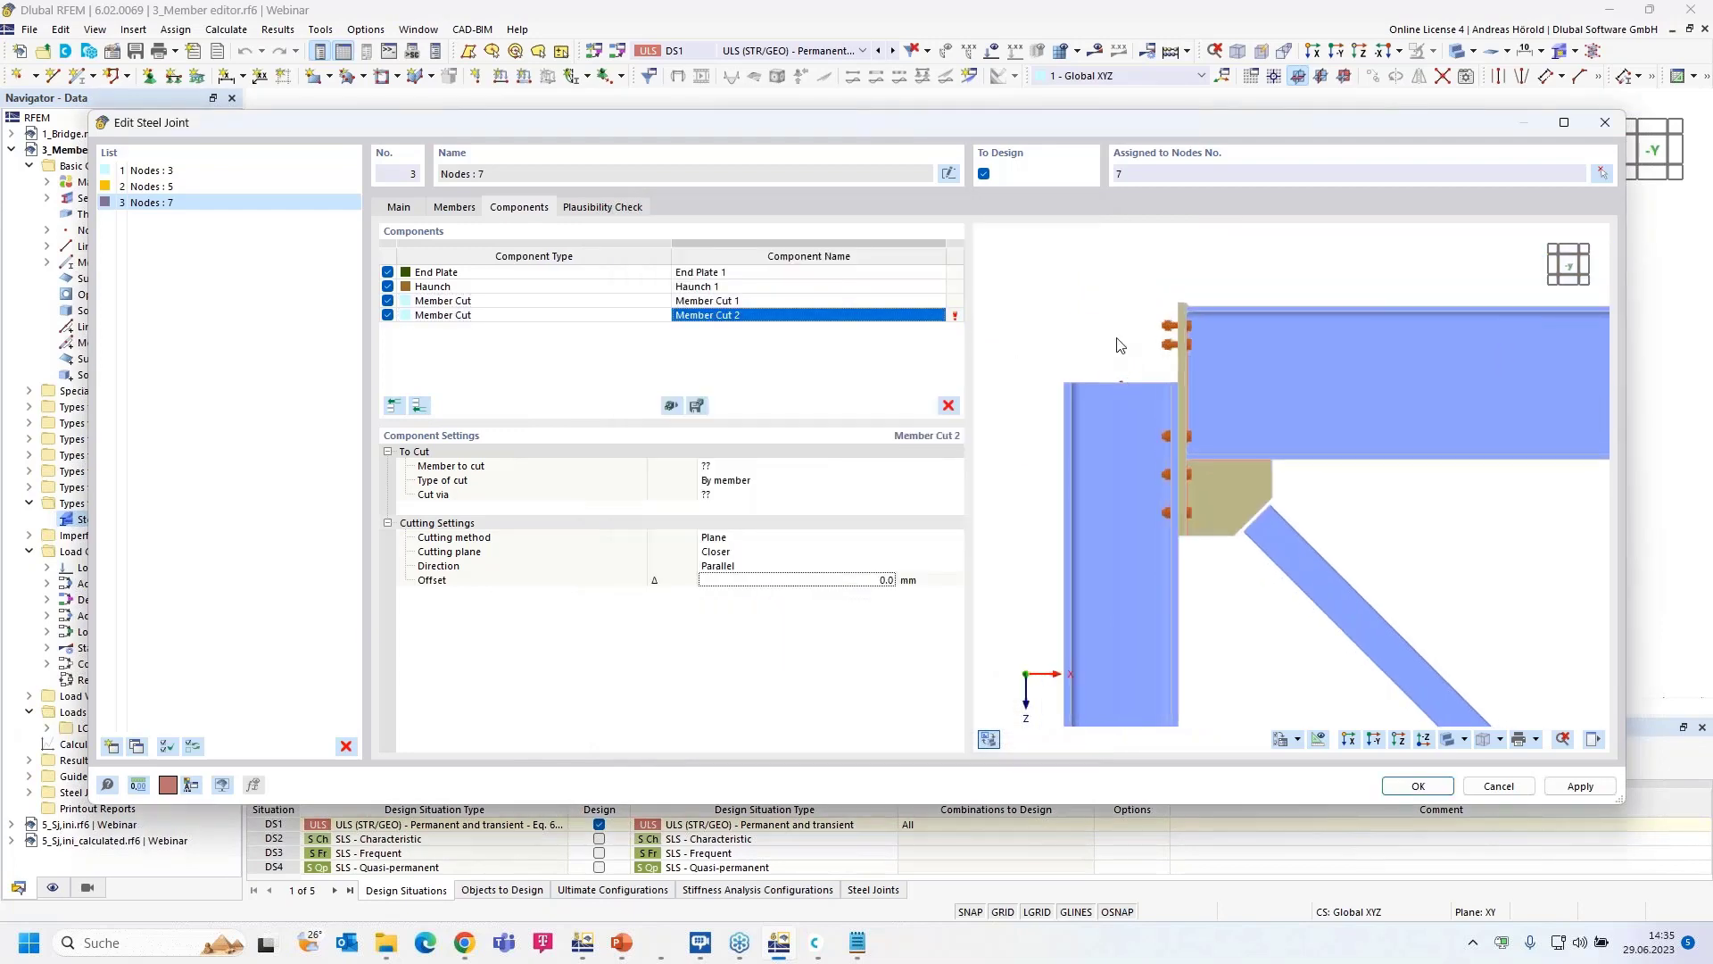
pyautogui.click(733, 468)
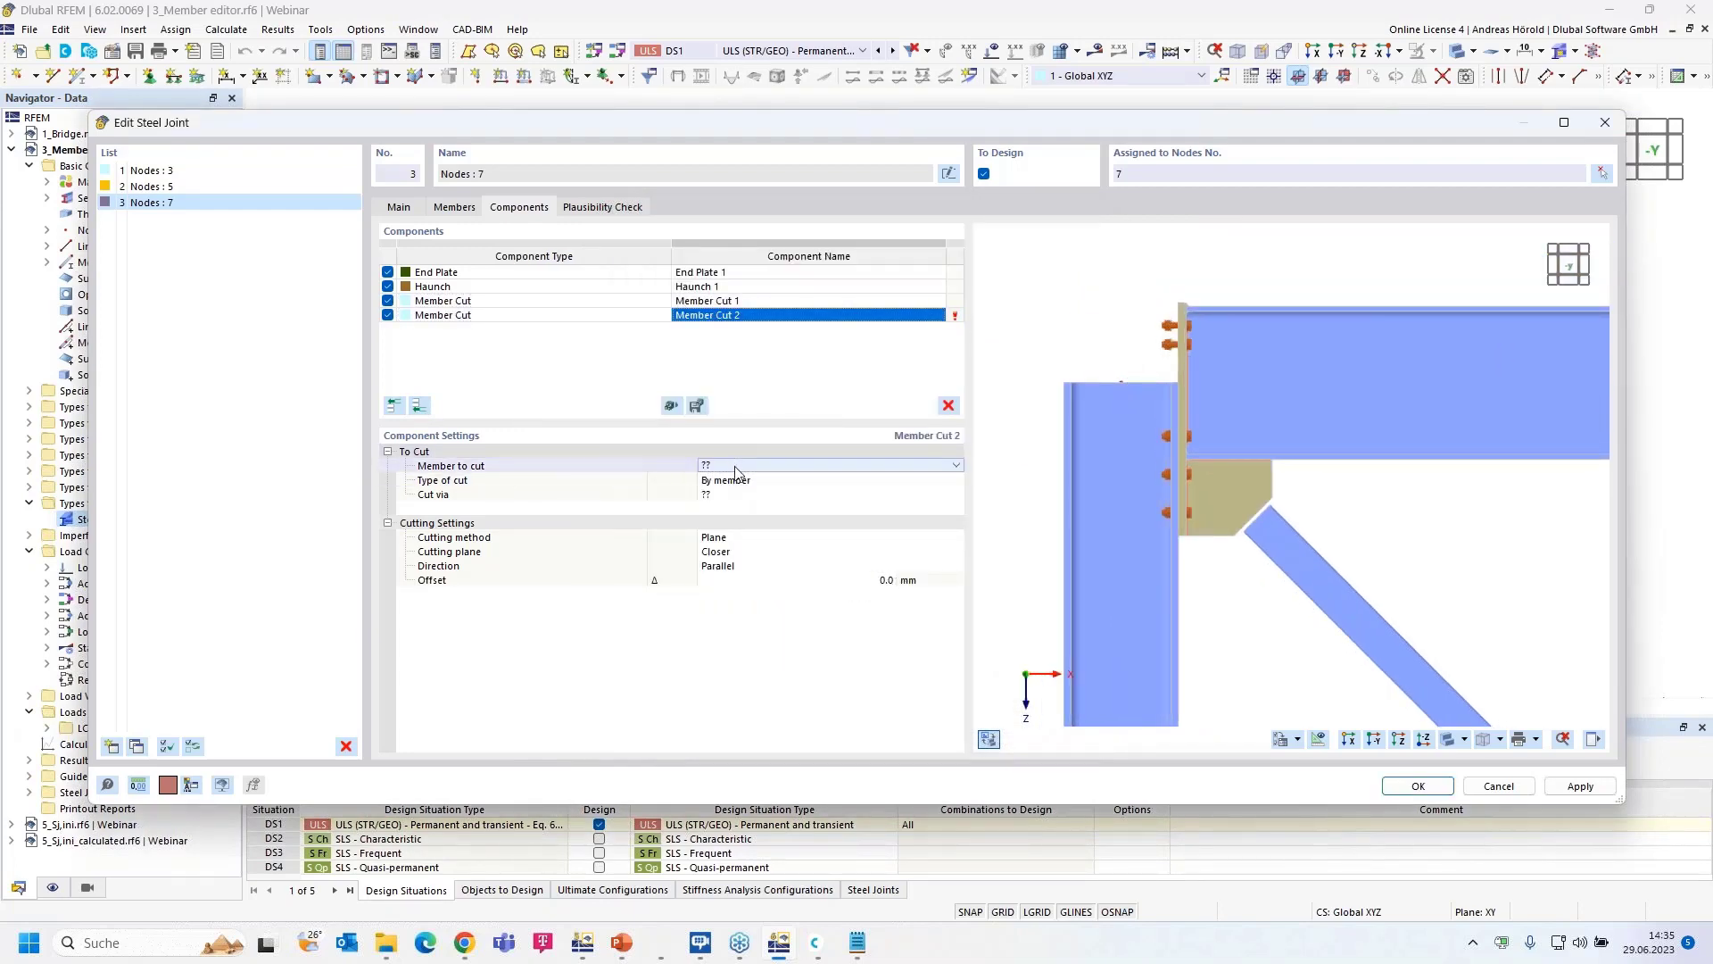
pyautogui.click(785, 465)
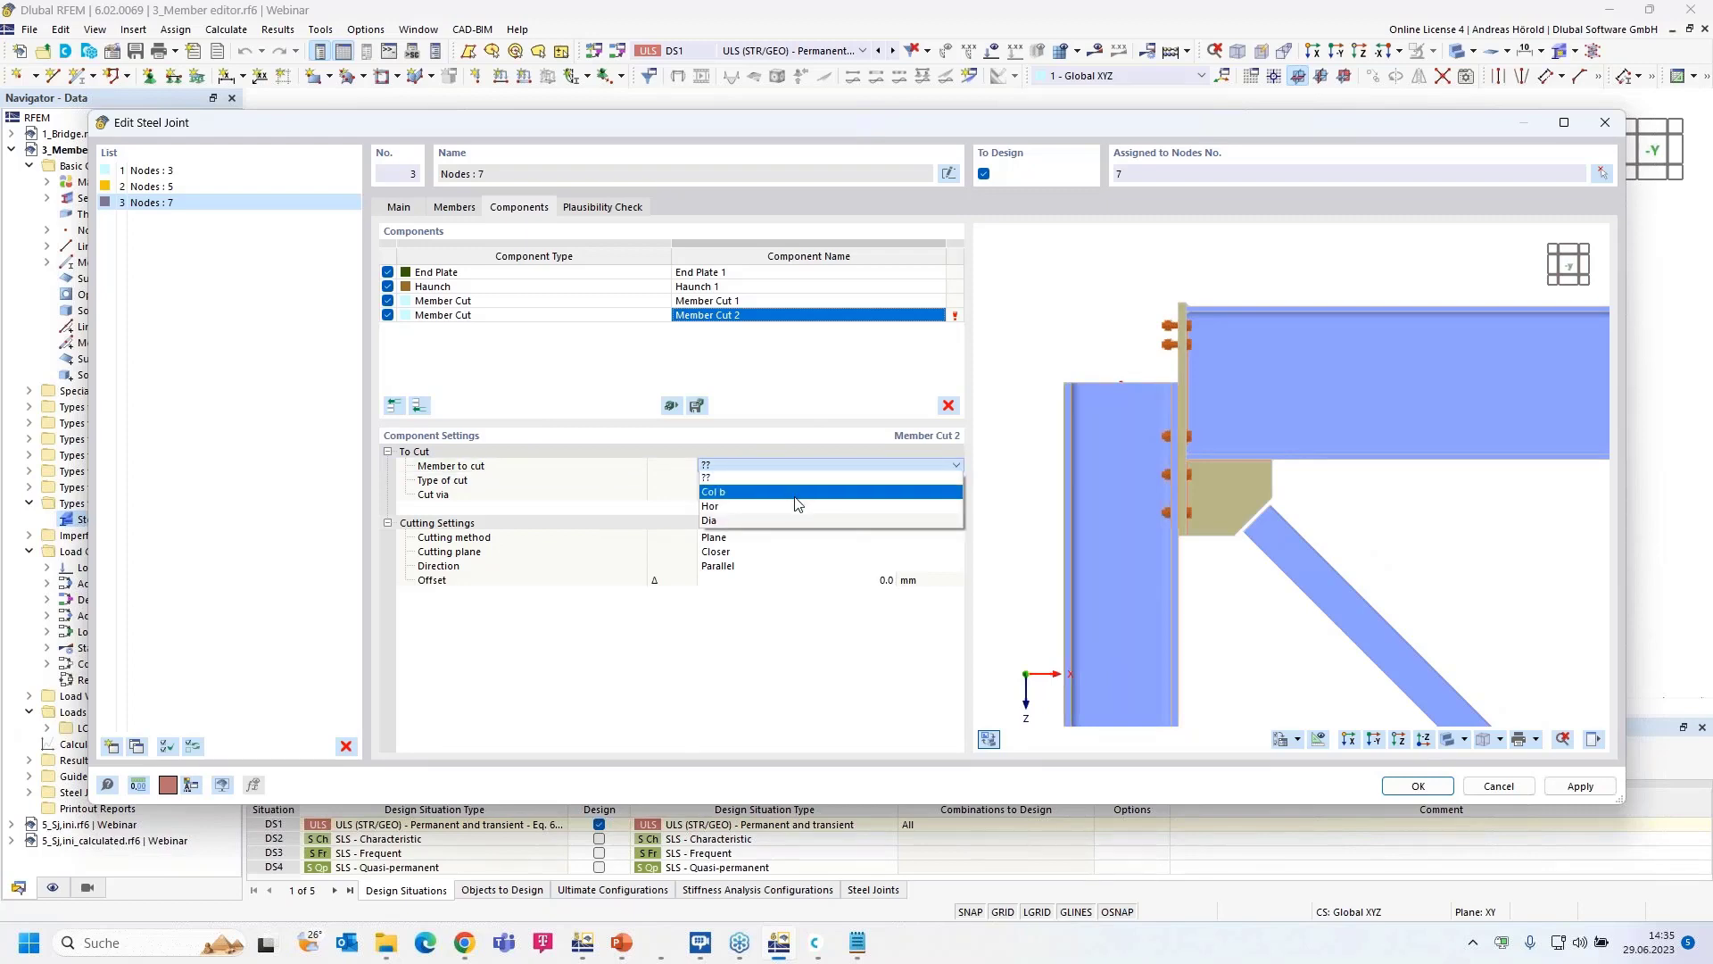
pyautogui.click(797, 492)
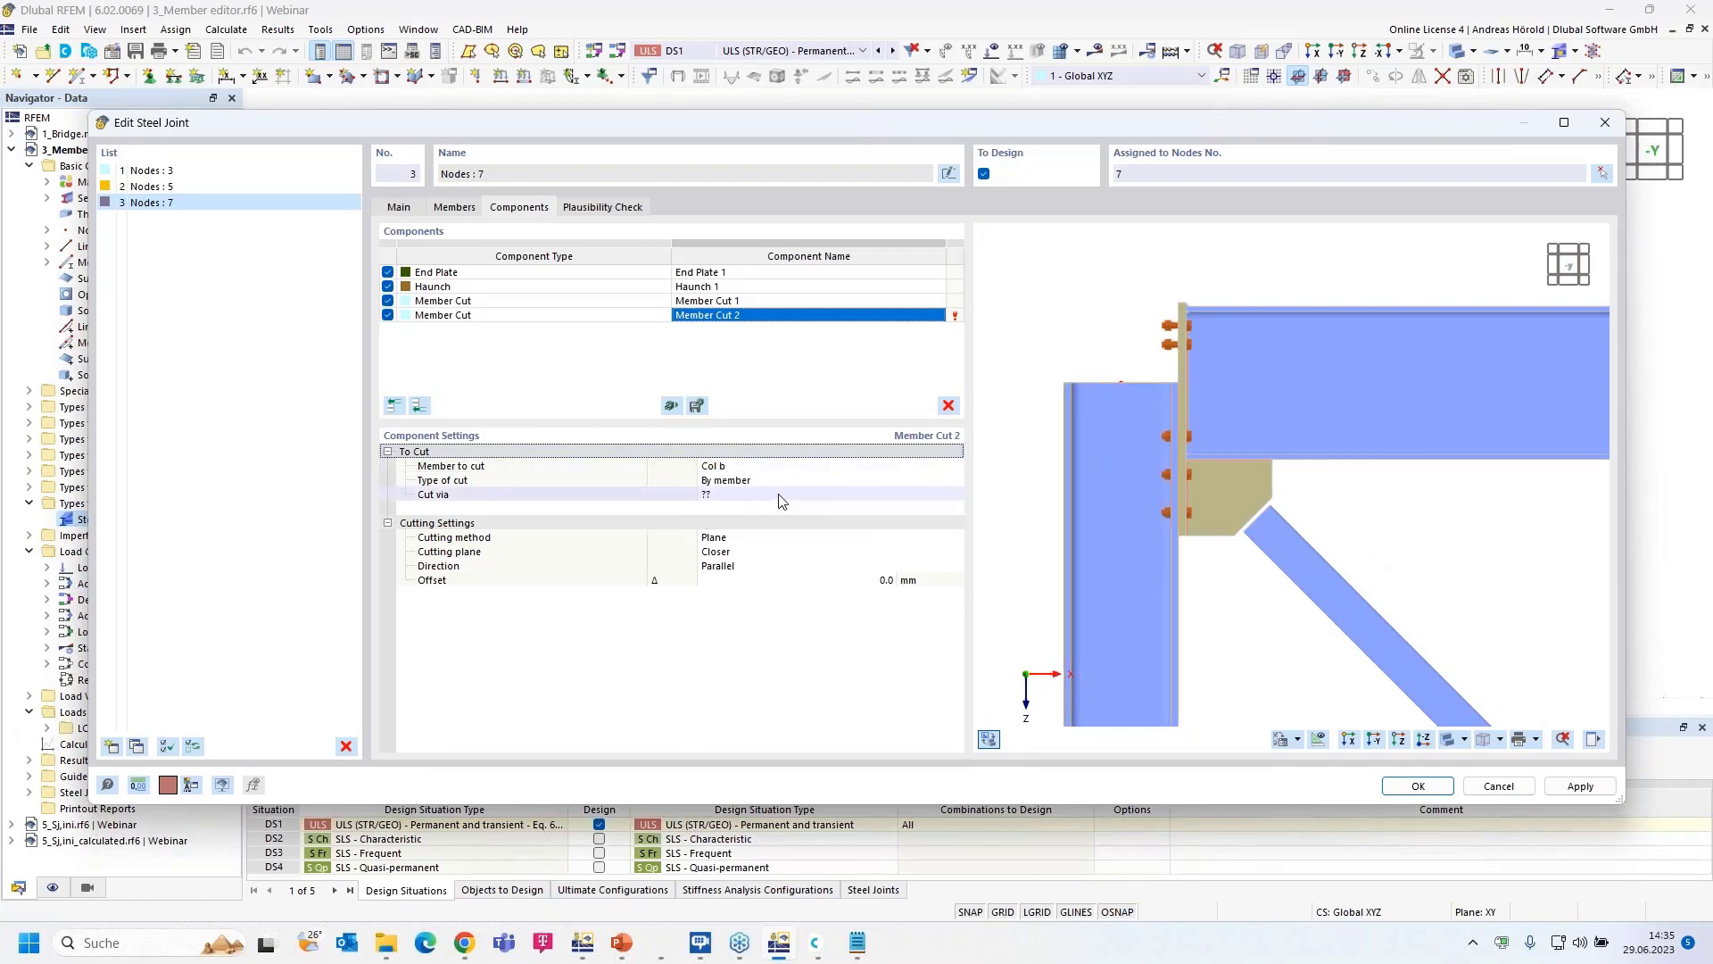
pyautogui.click(779, 493)
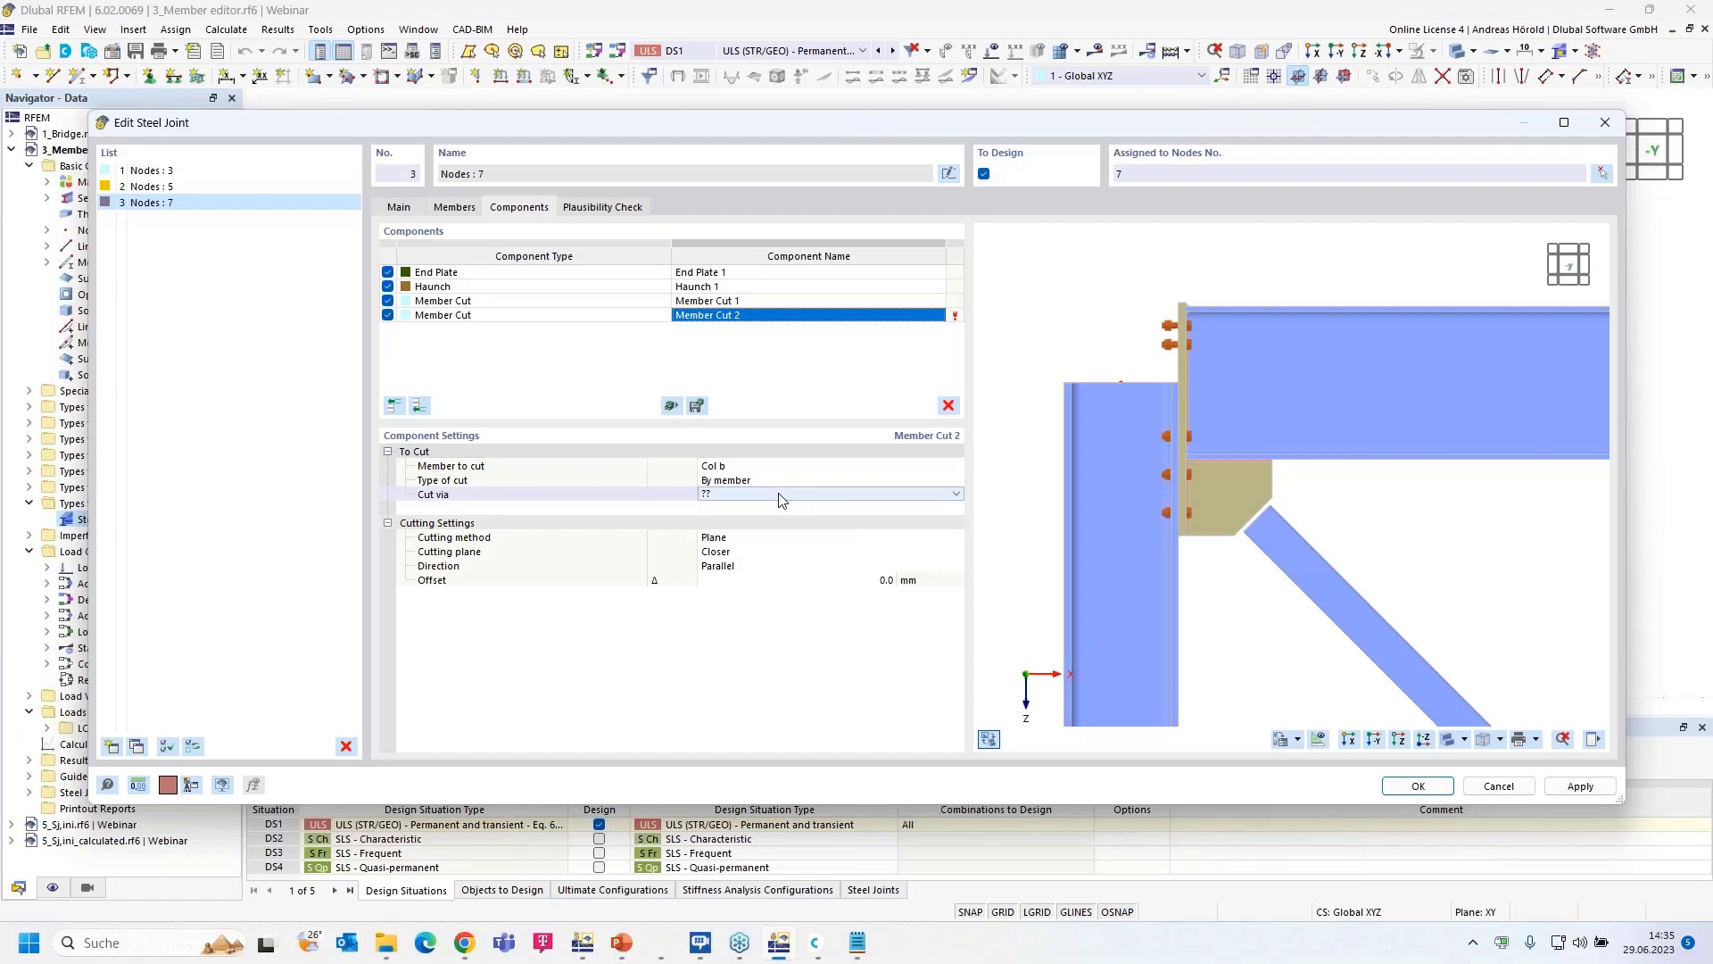
pyautogui.click(780, 492)
pyautogui.click(768, 519)
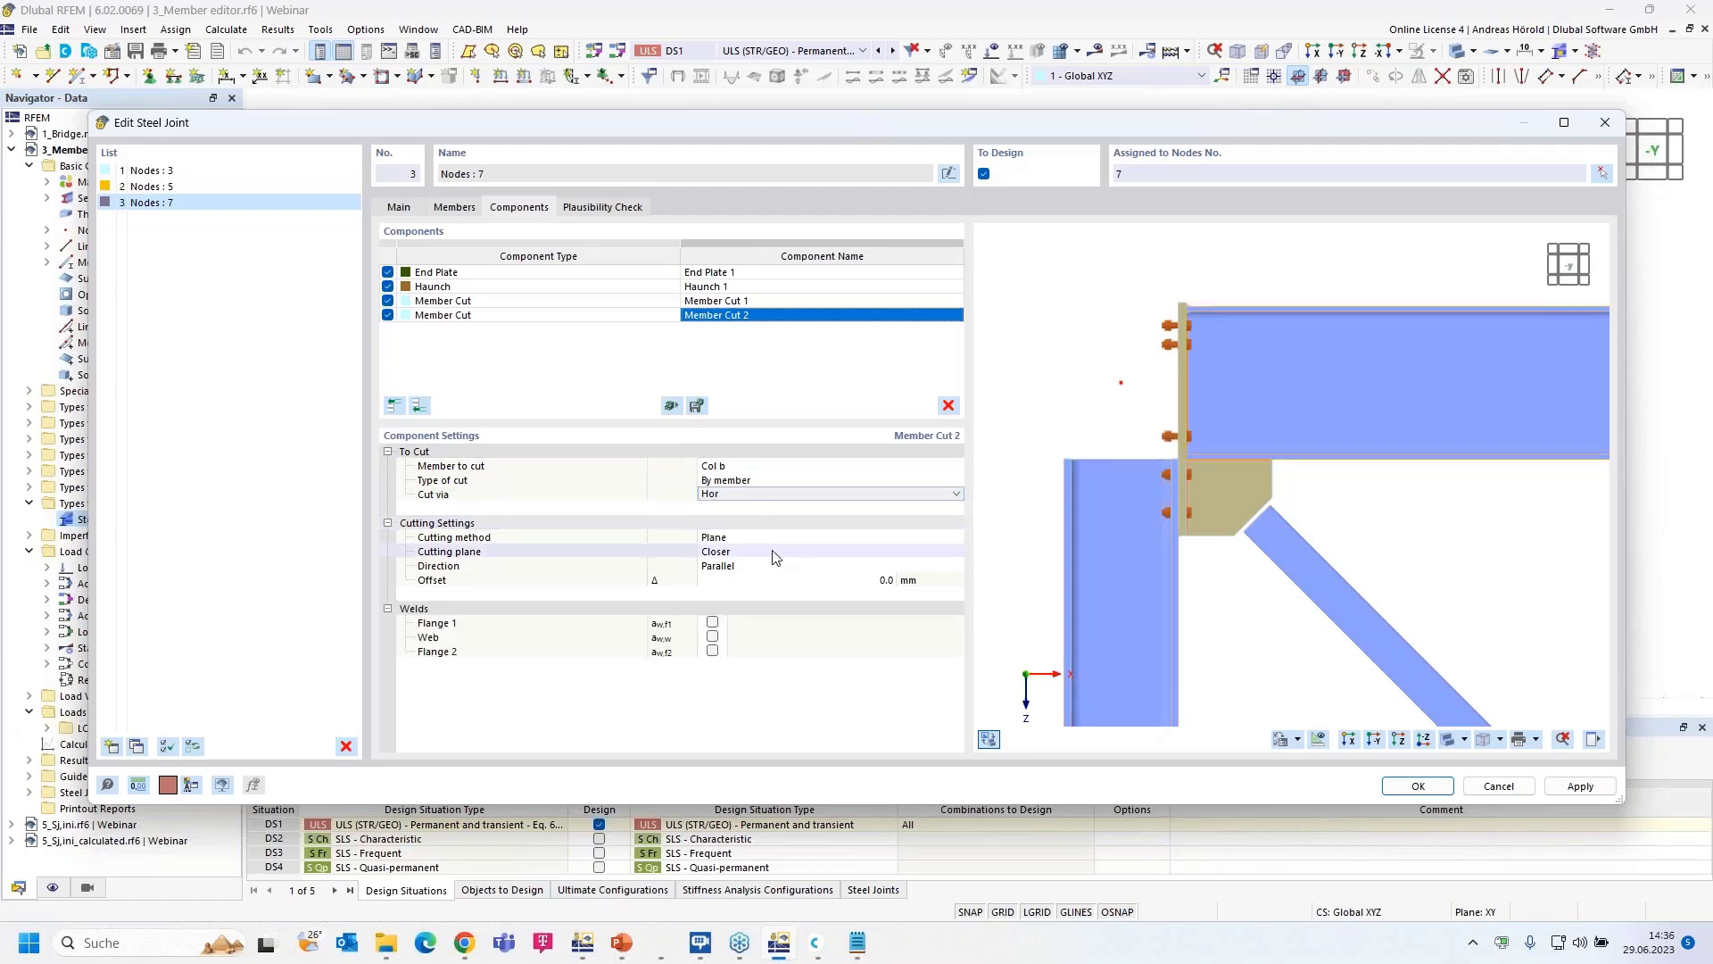
# - Place the cut at the farther plane with a -50 mm offset, then reopen the component picker
pyautogui.click(775, 554)
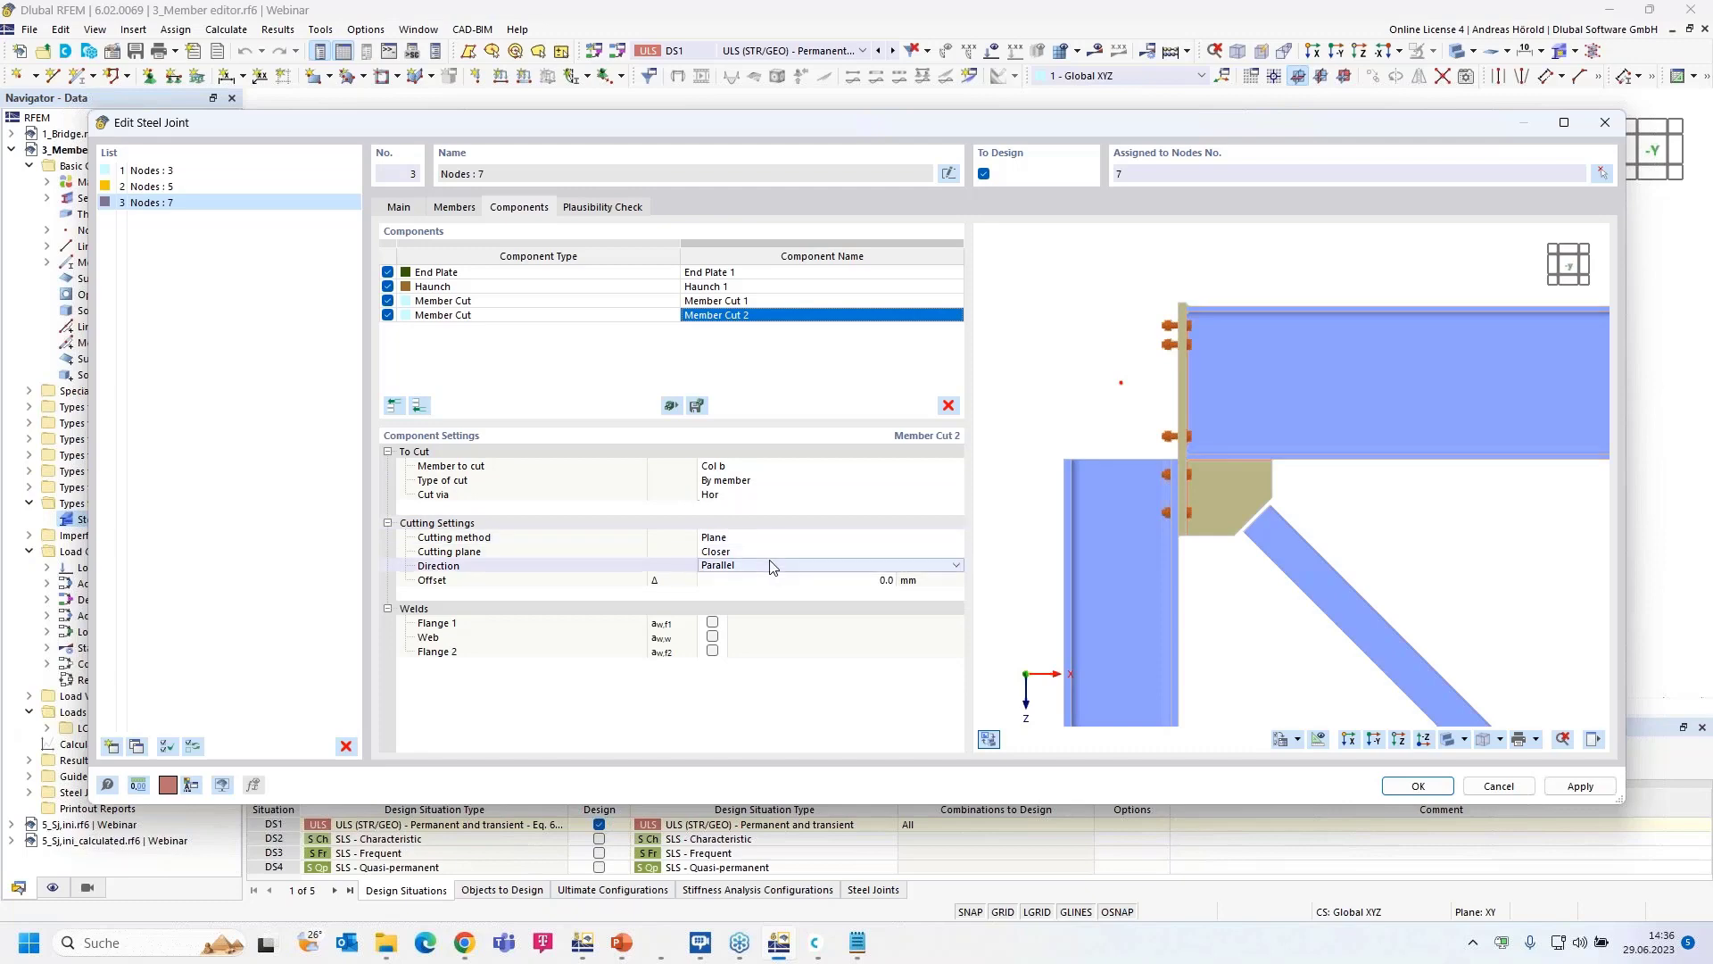
pyautogui.click(790, 551)
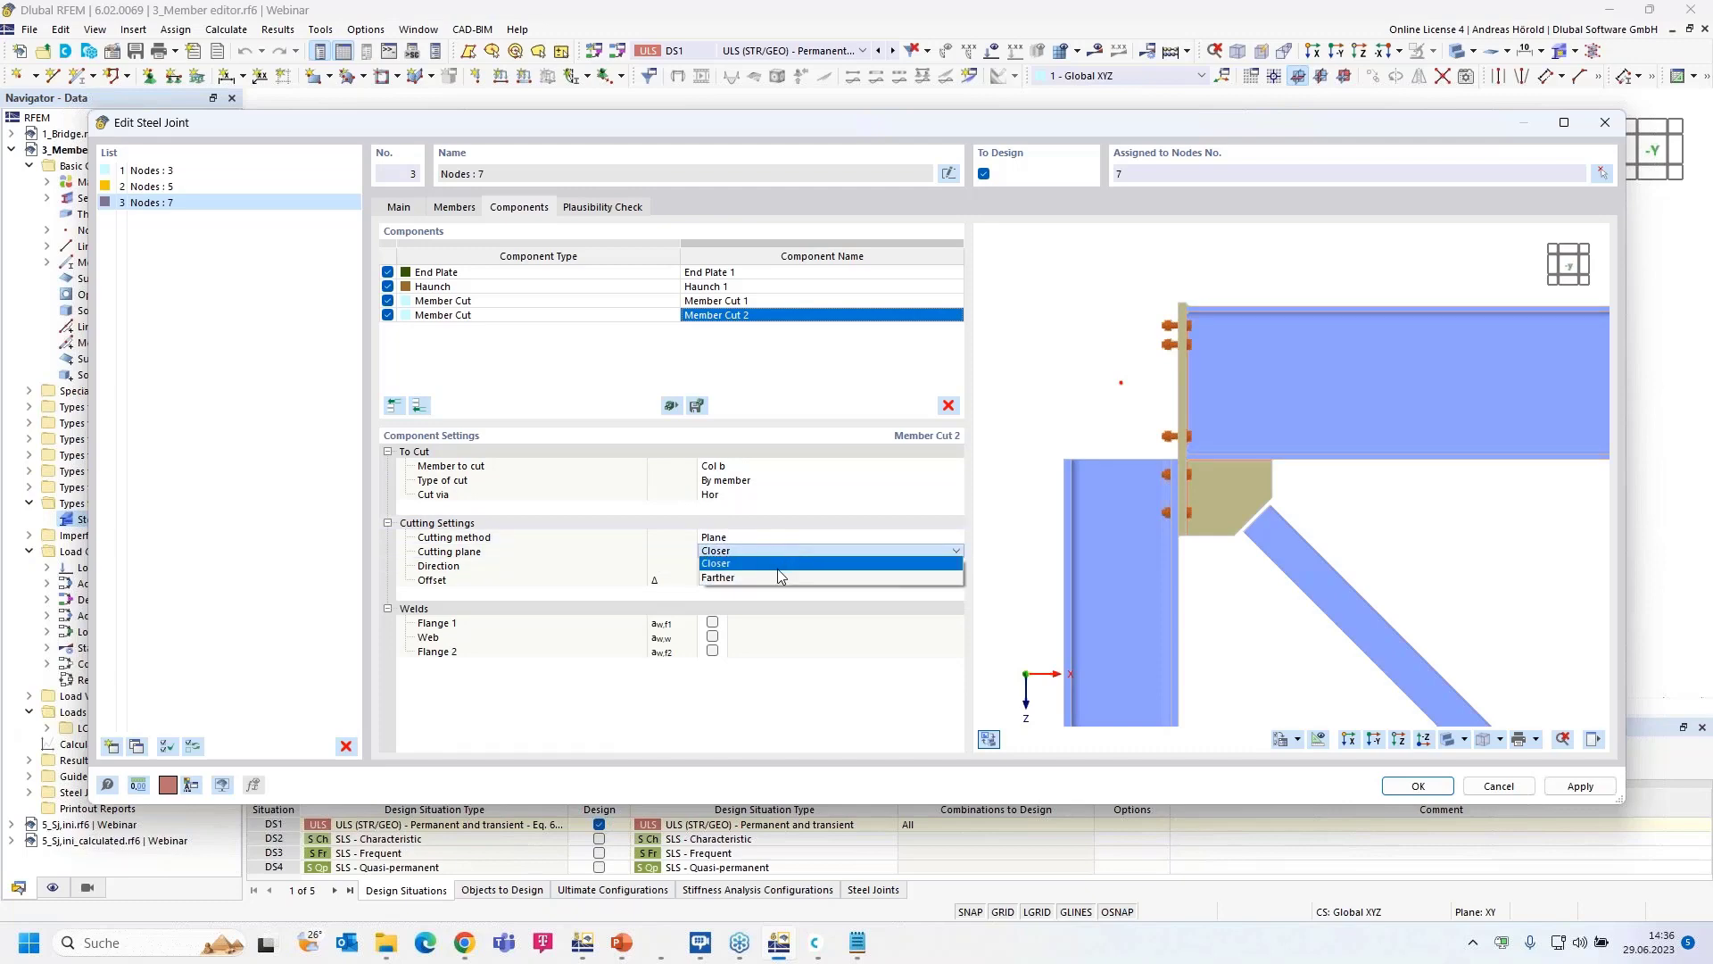
pyautogui.click(777, 576)
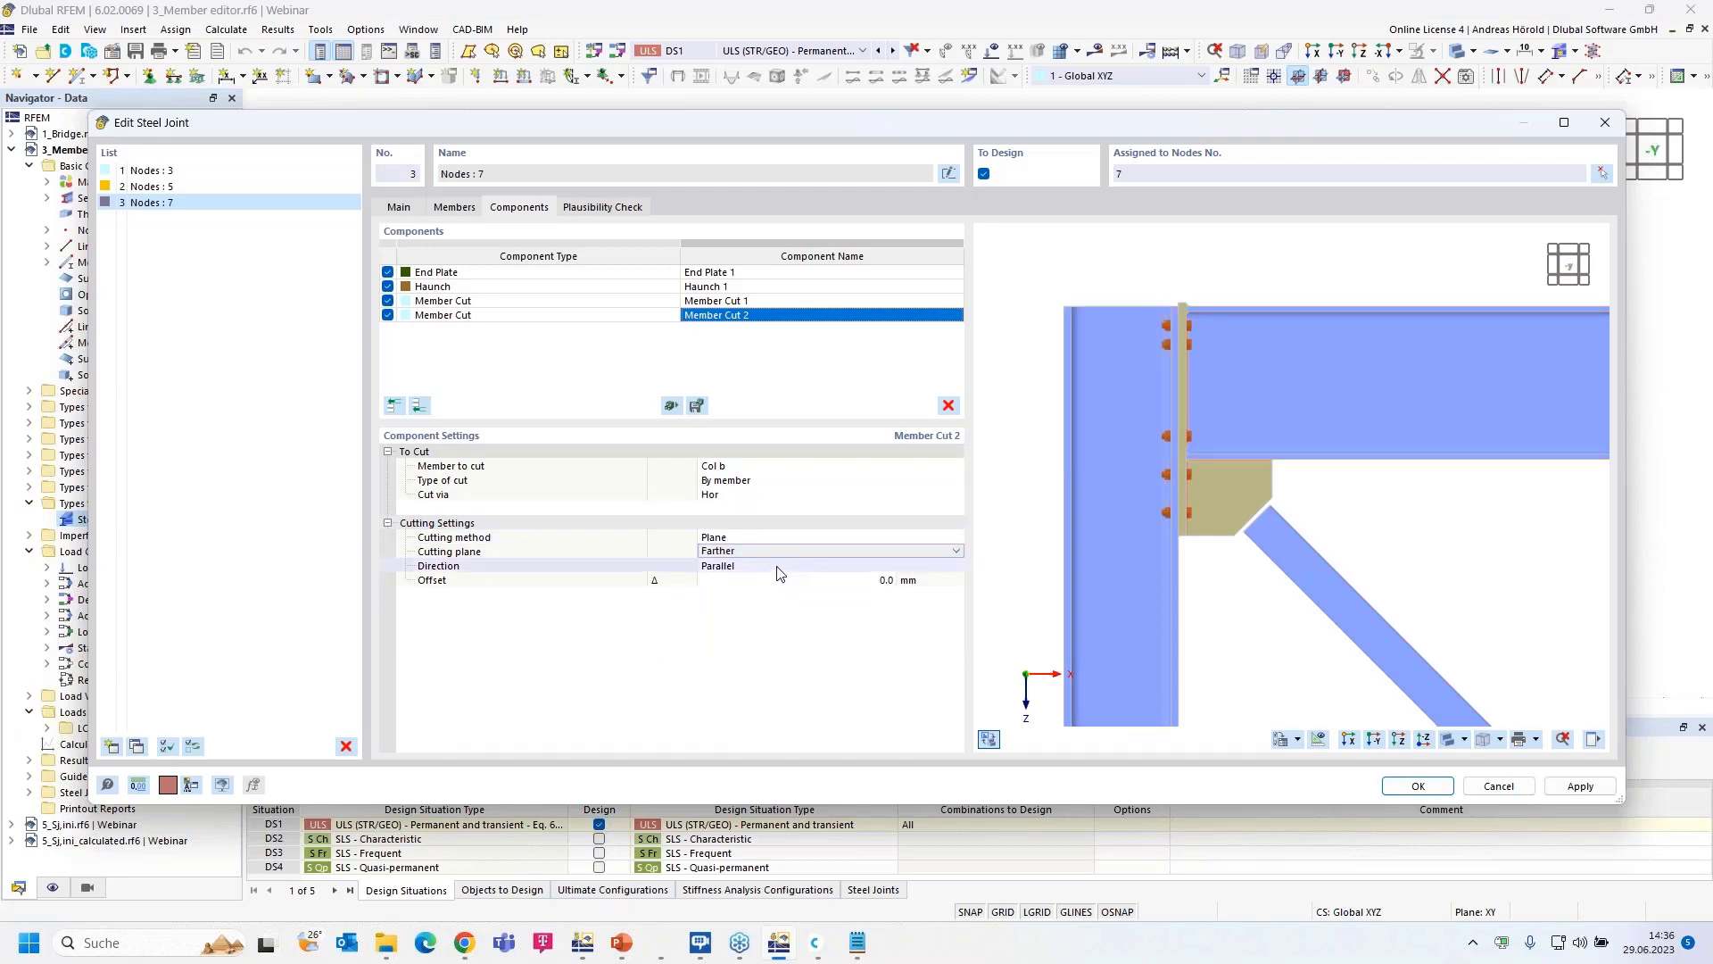
pyautogui.click(848, 578)
pyautogui.write('-')
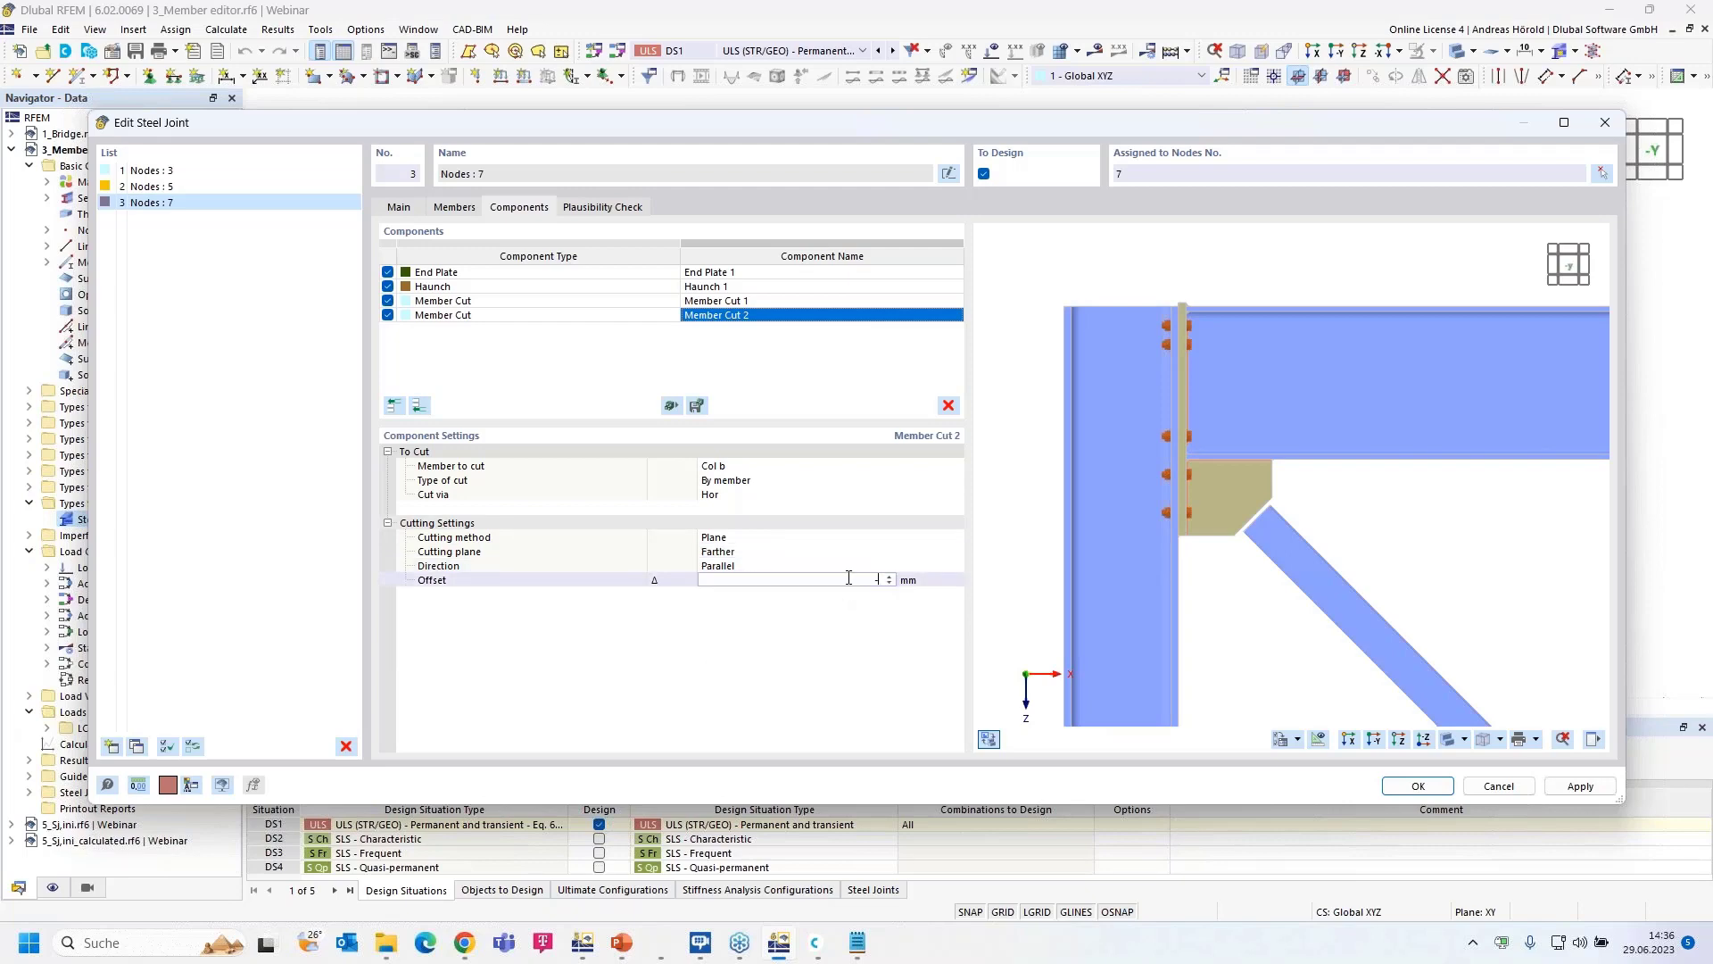
pyautogui.write('50')
pyautogui.press('Return')
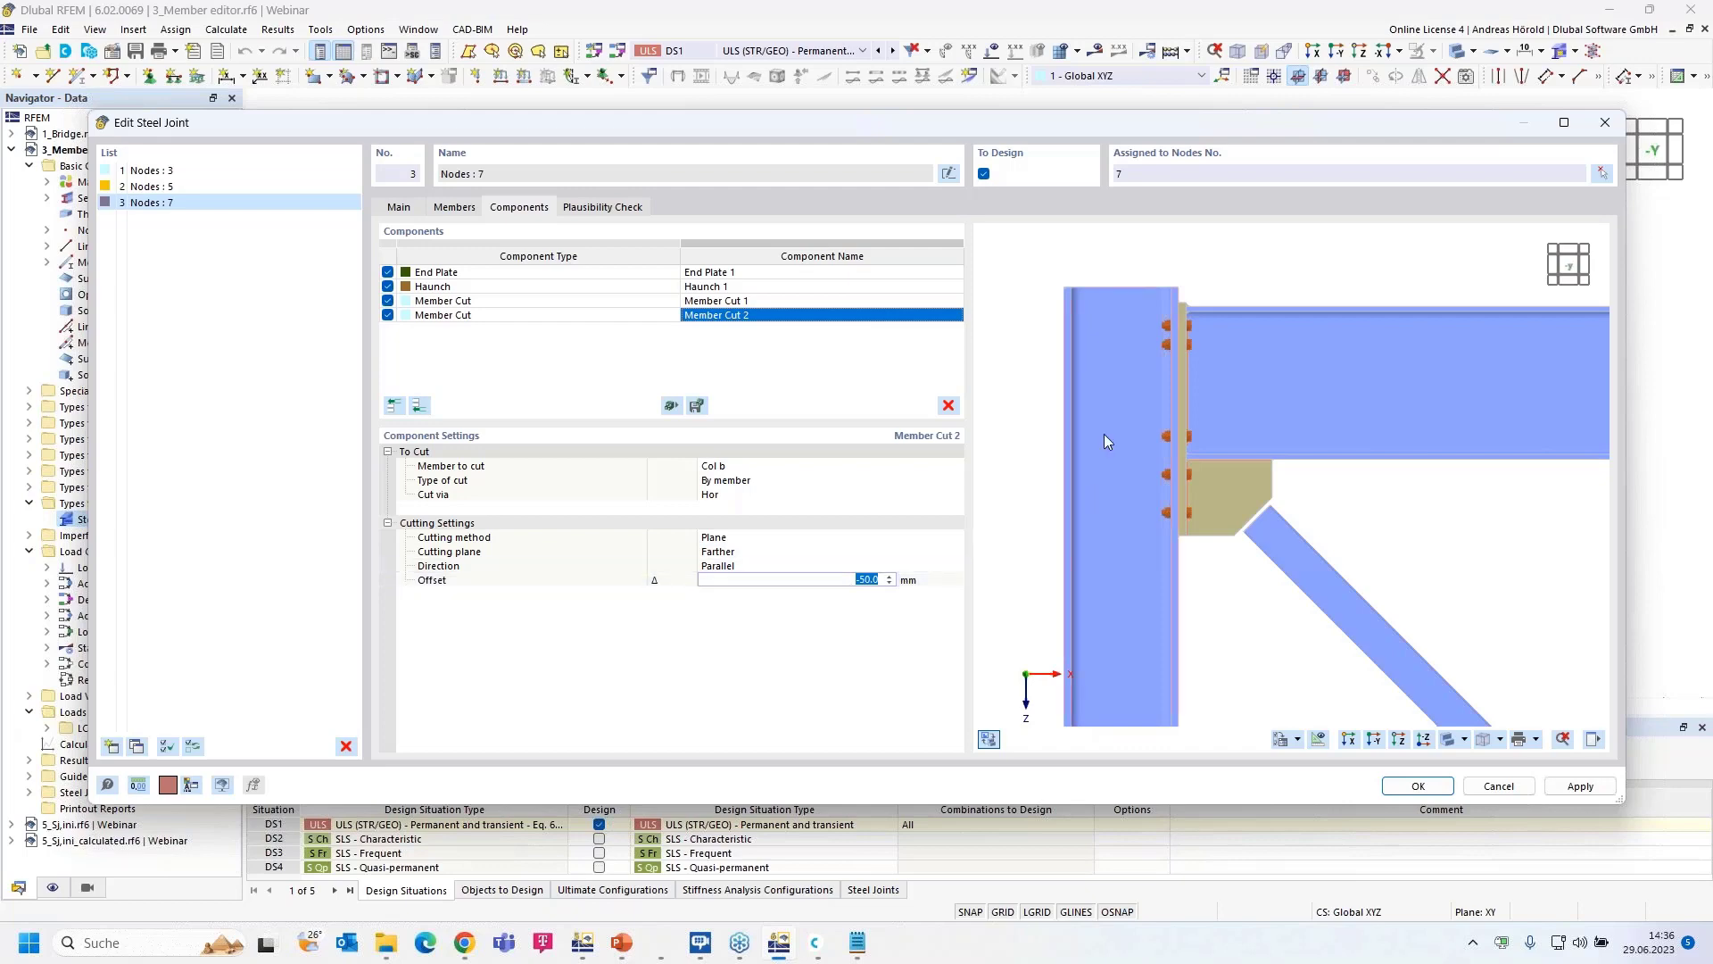
pyautogui.scroll(4, 1157, 282)
pyautogui.scroll(-2, 1179, 311)
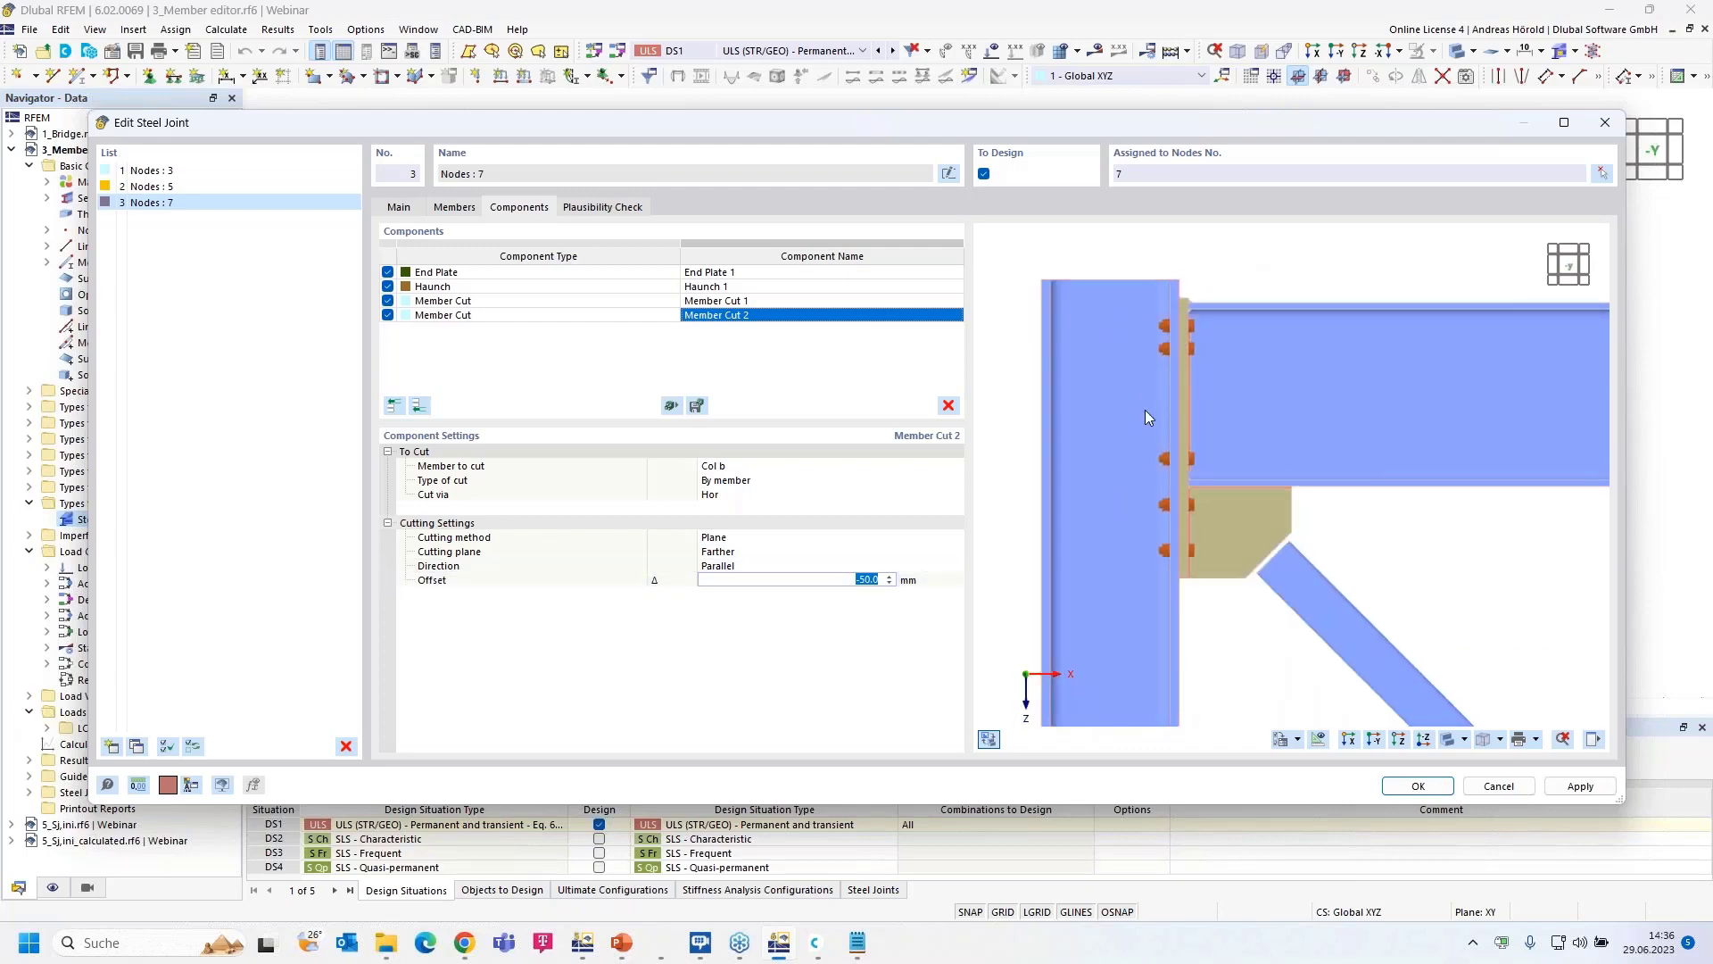
pyautogui.scroll(-1, 1122, 482)
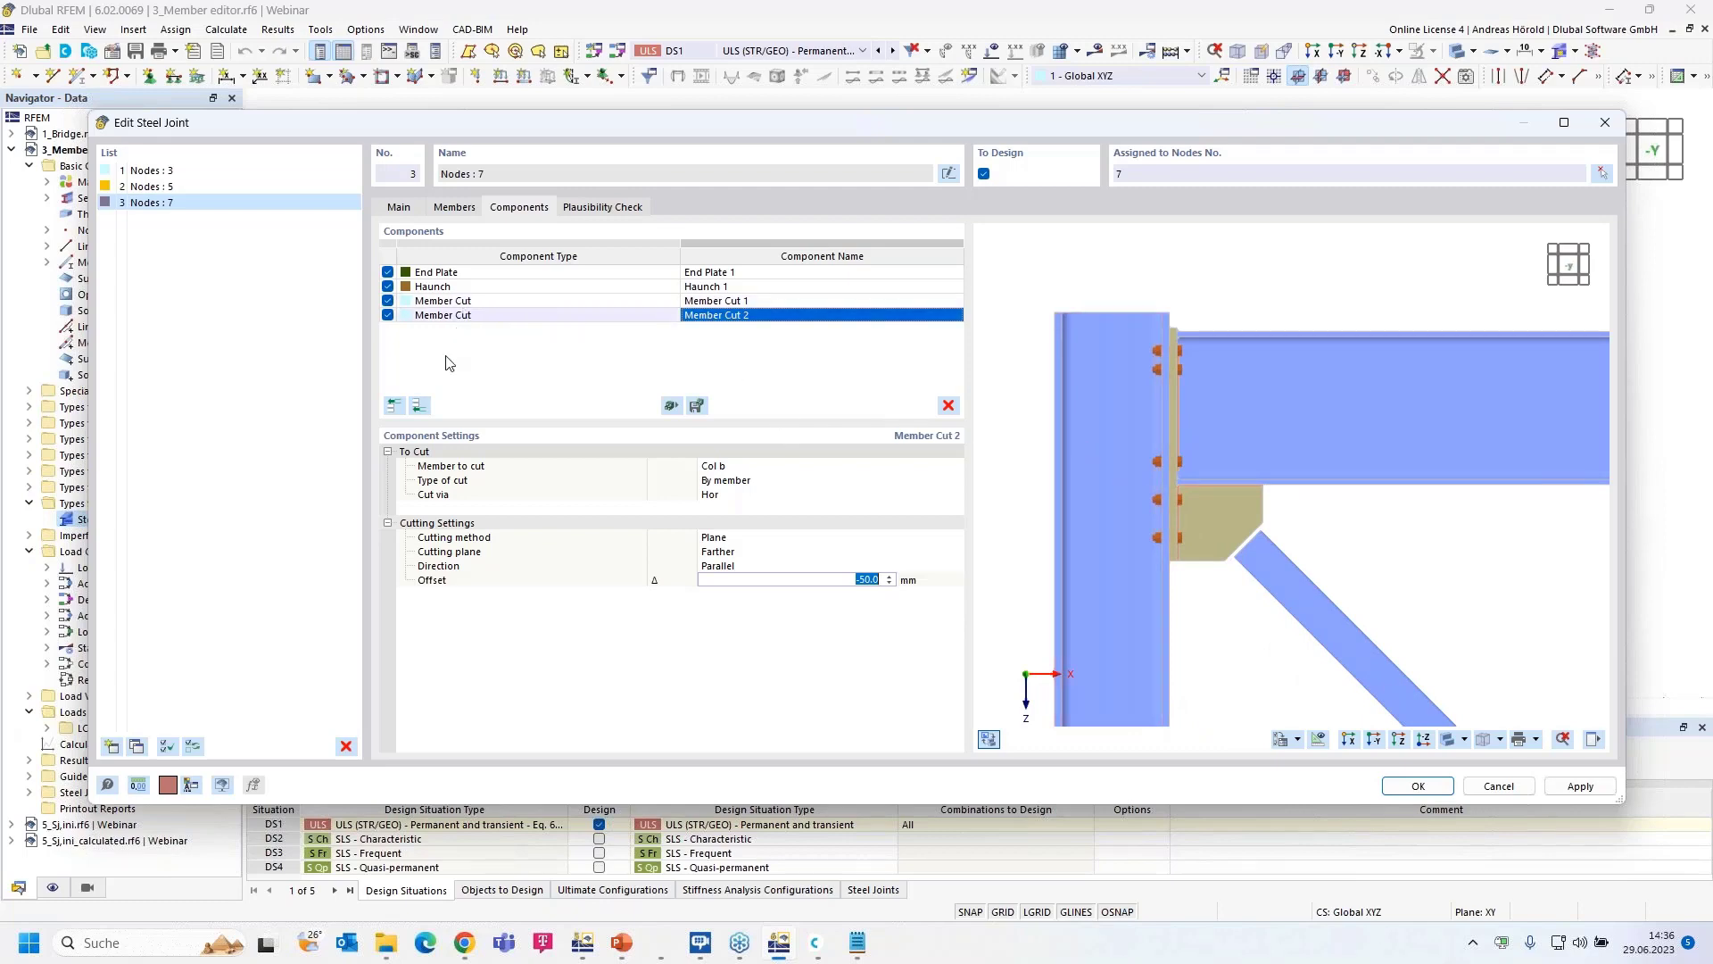
pyautogui.click(418, 406)
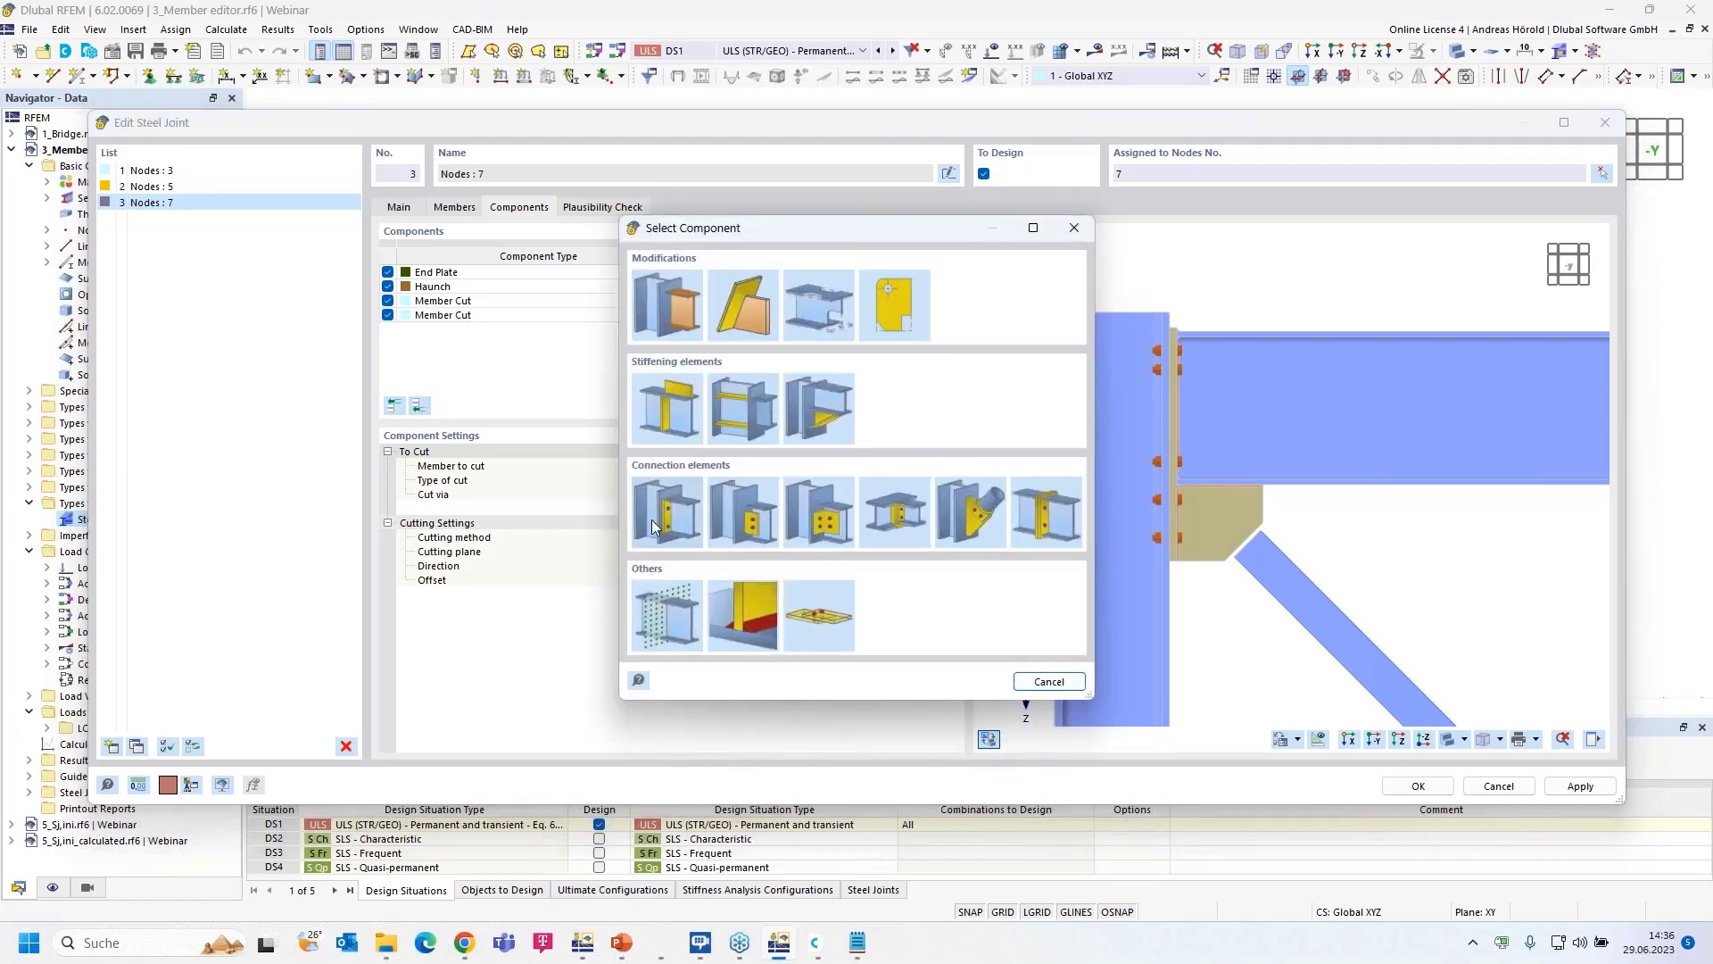
# - Add a plate component to the joint, made of S355H steel
pyautogui.click(668, 398)
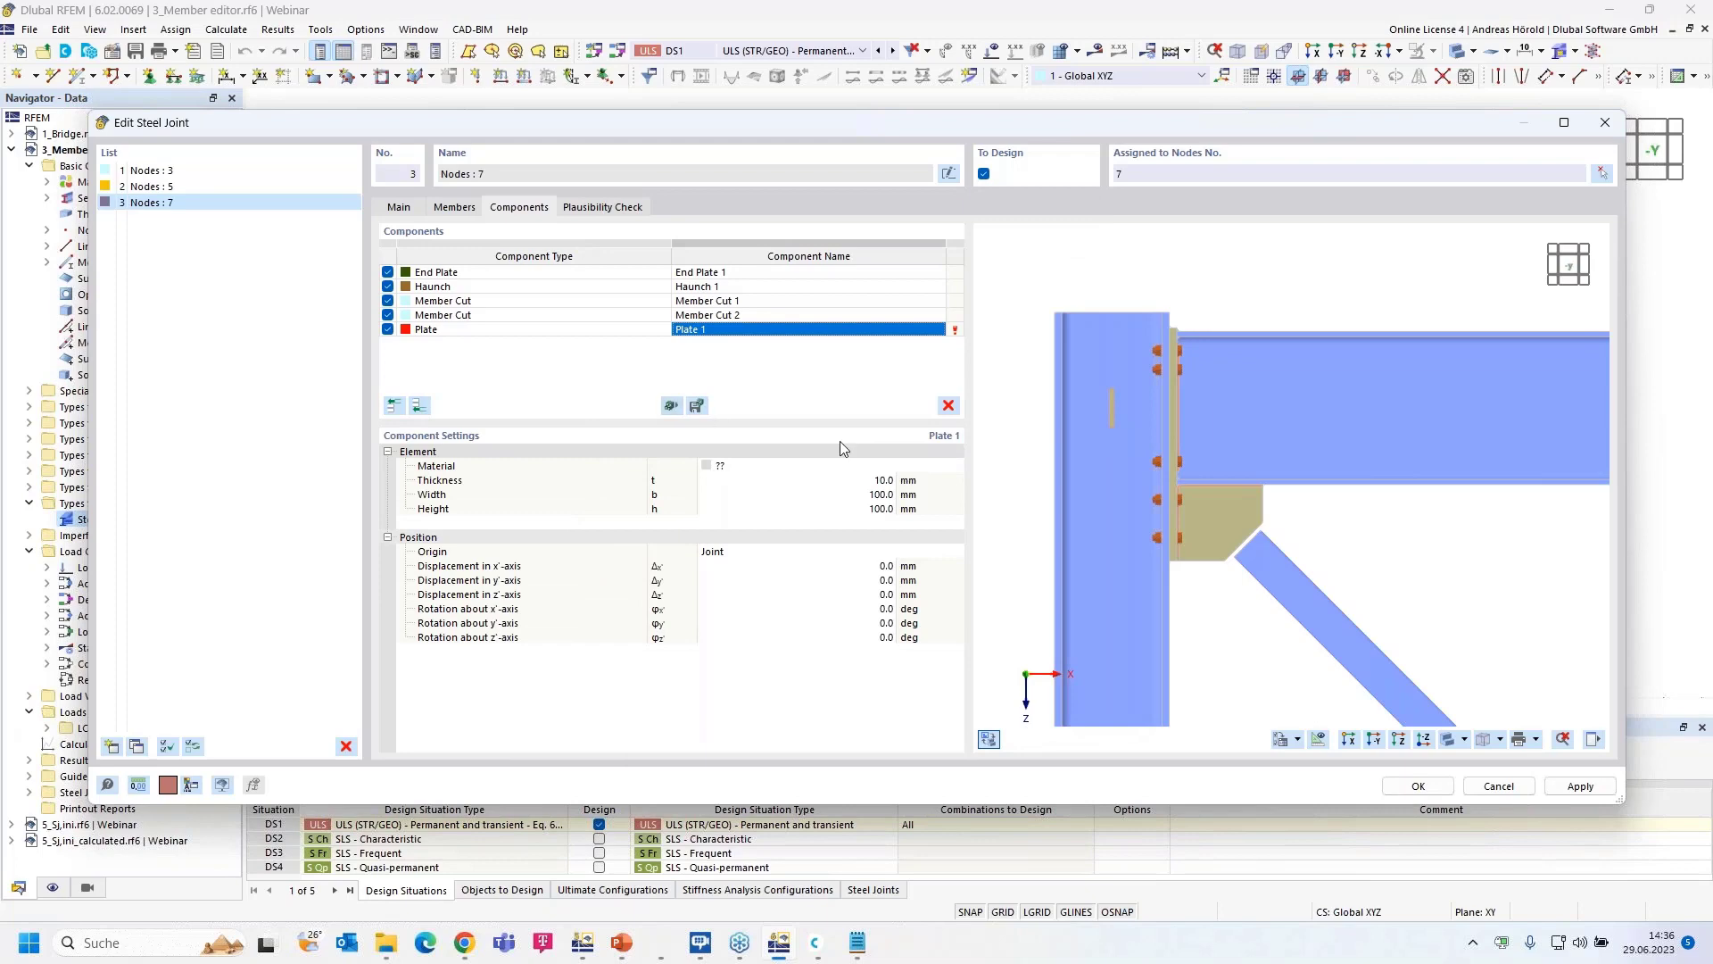
pyautogui.scroll(5, 1261, 528)
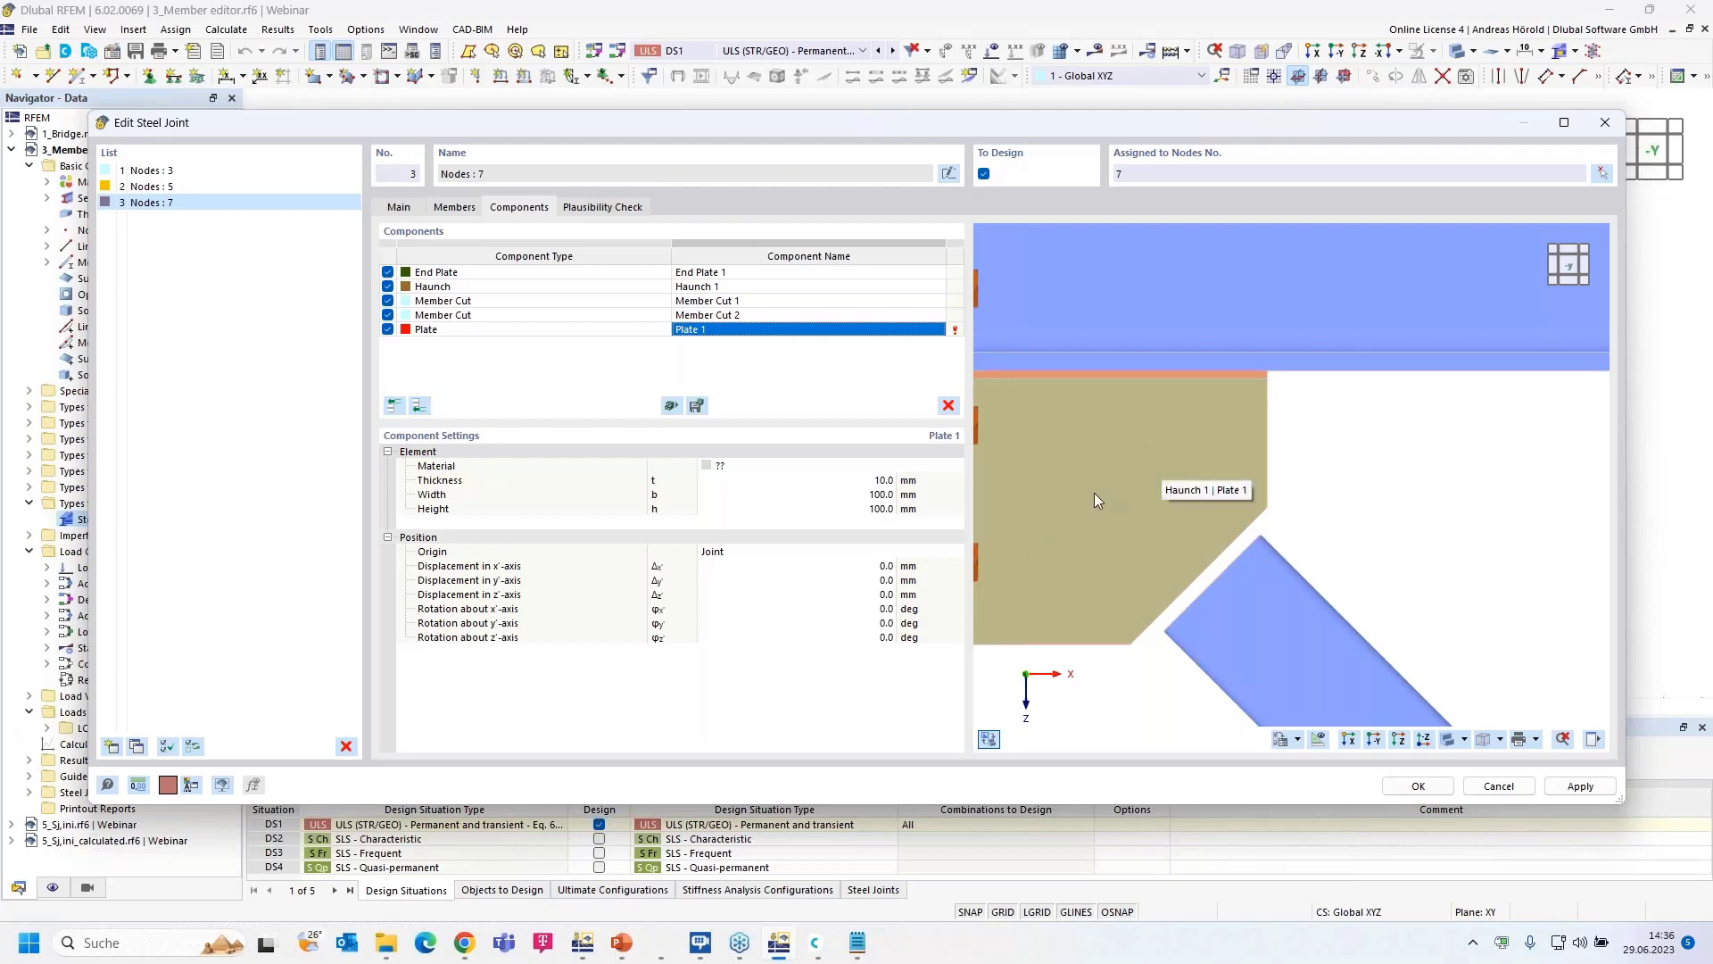
pyautogui.scroll(-3, 1088, 498)
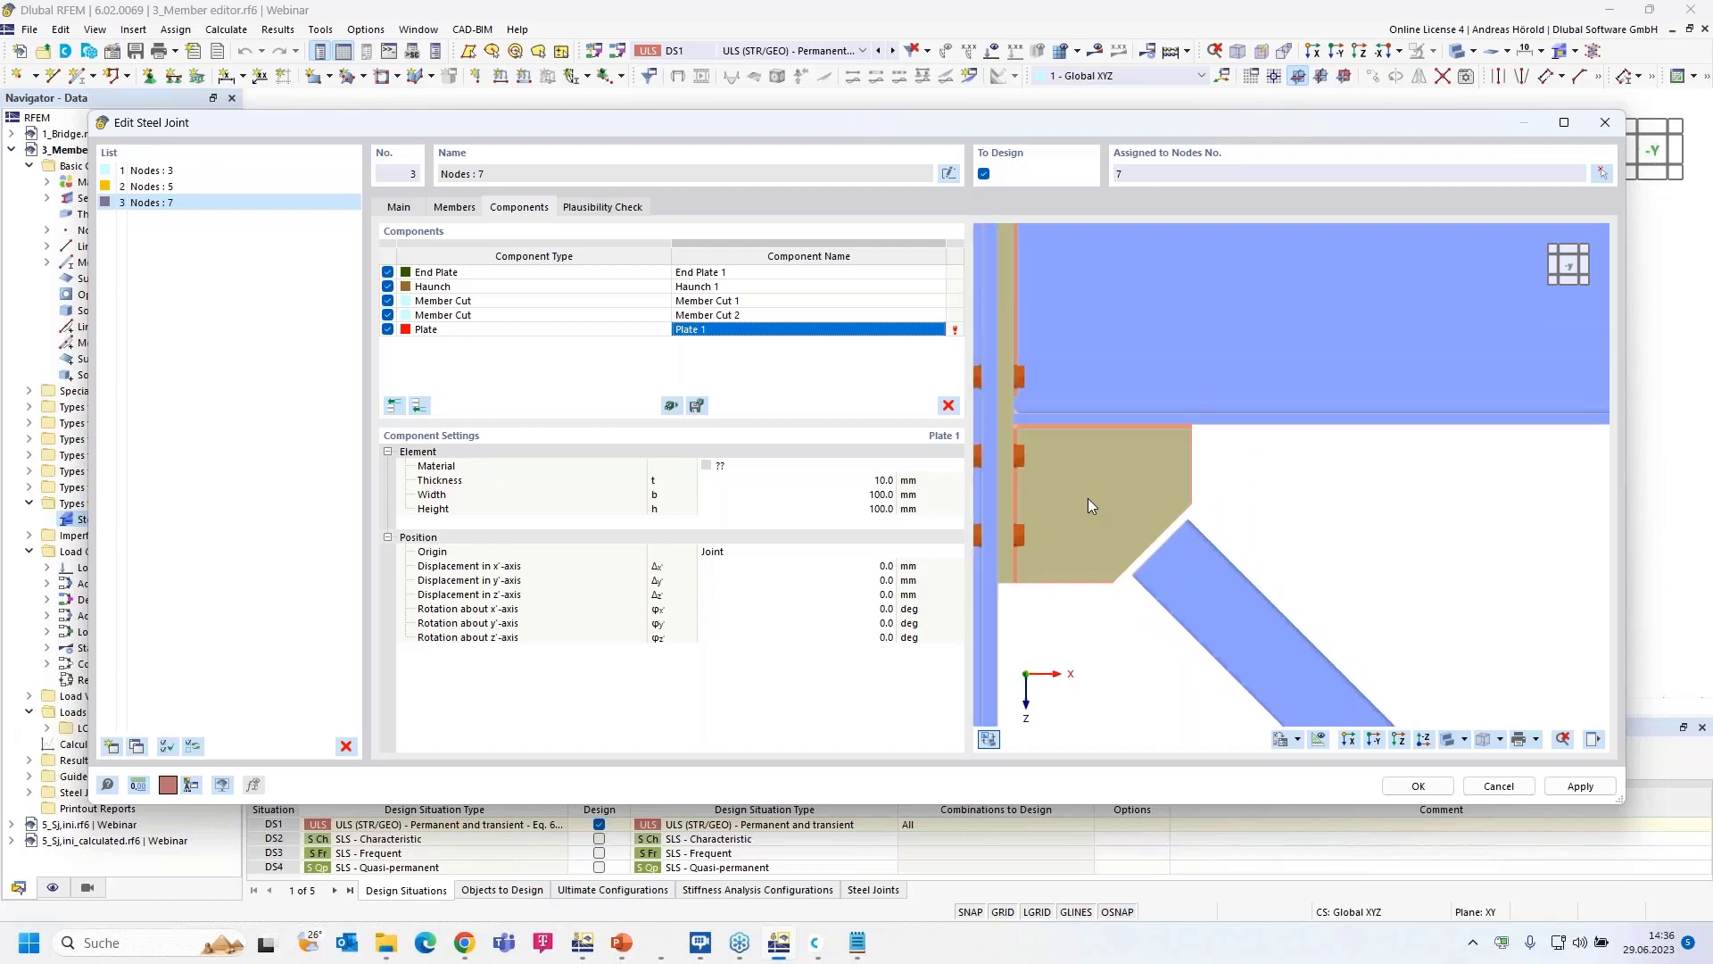
pyautogui.moveTo(1088, 498); pyautogui.dragTo(1220, 520, button='middle')
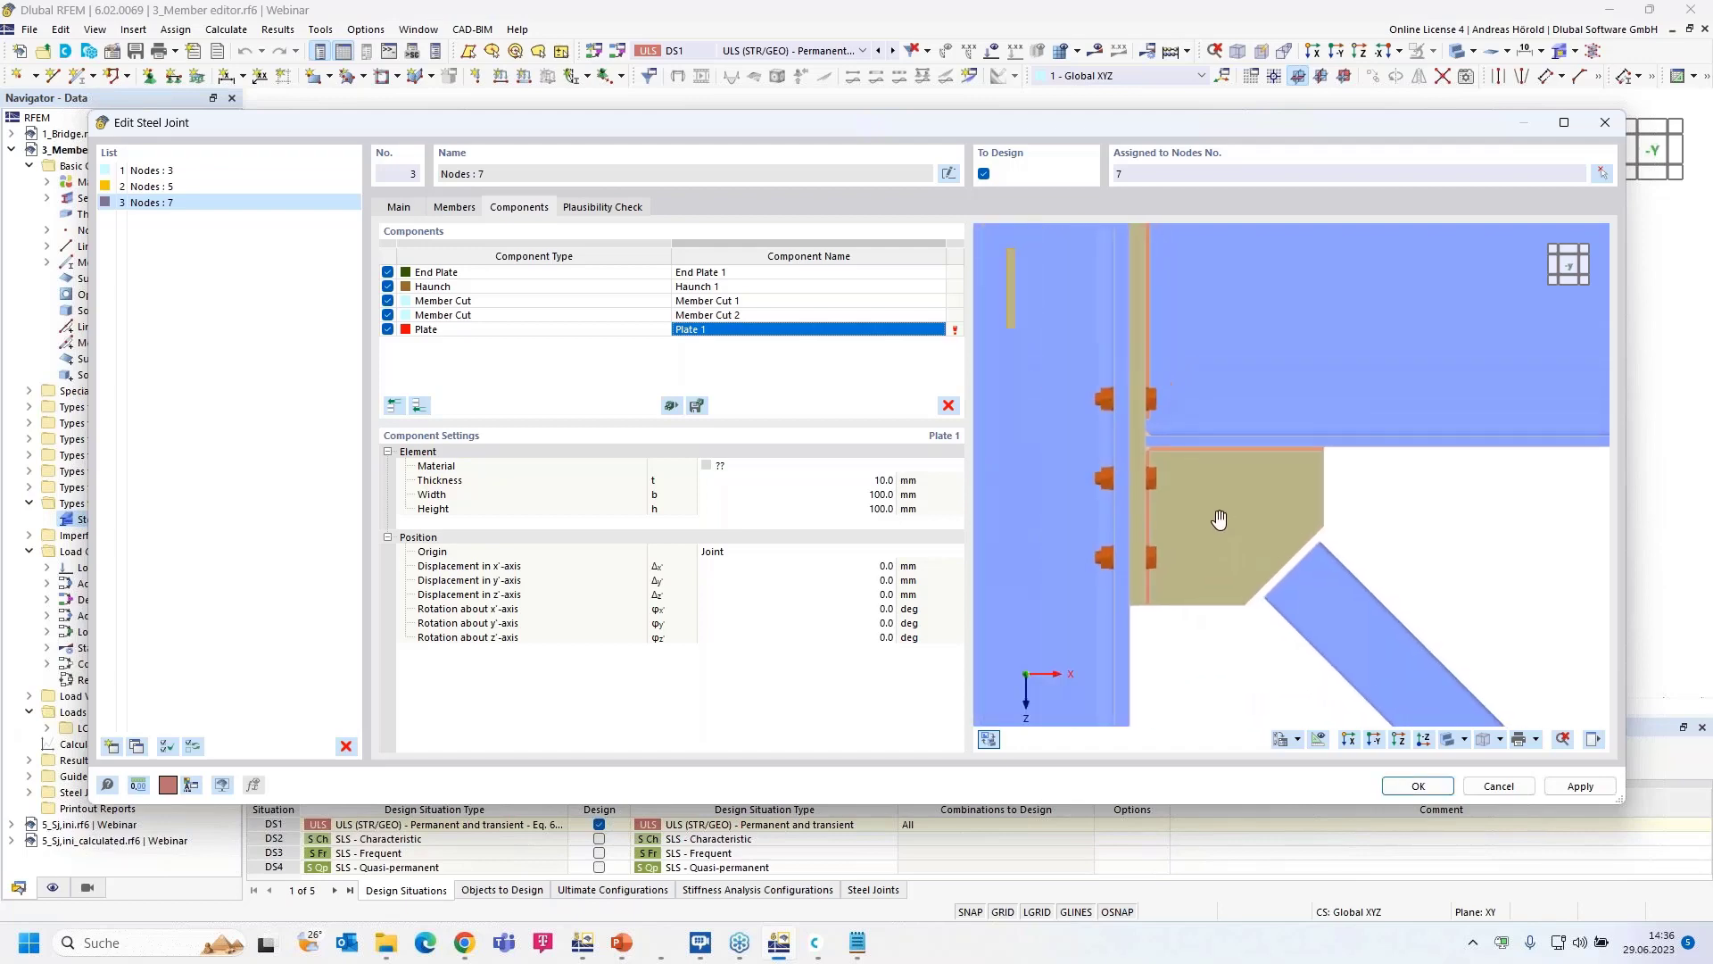
pyautogui.click(769, 466)
pyautogui.click(774, 478)
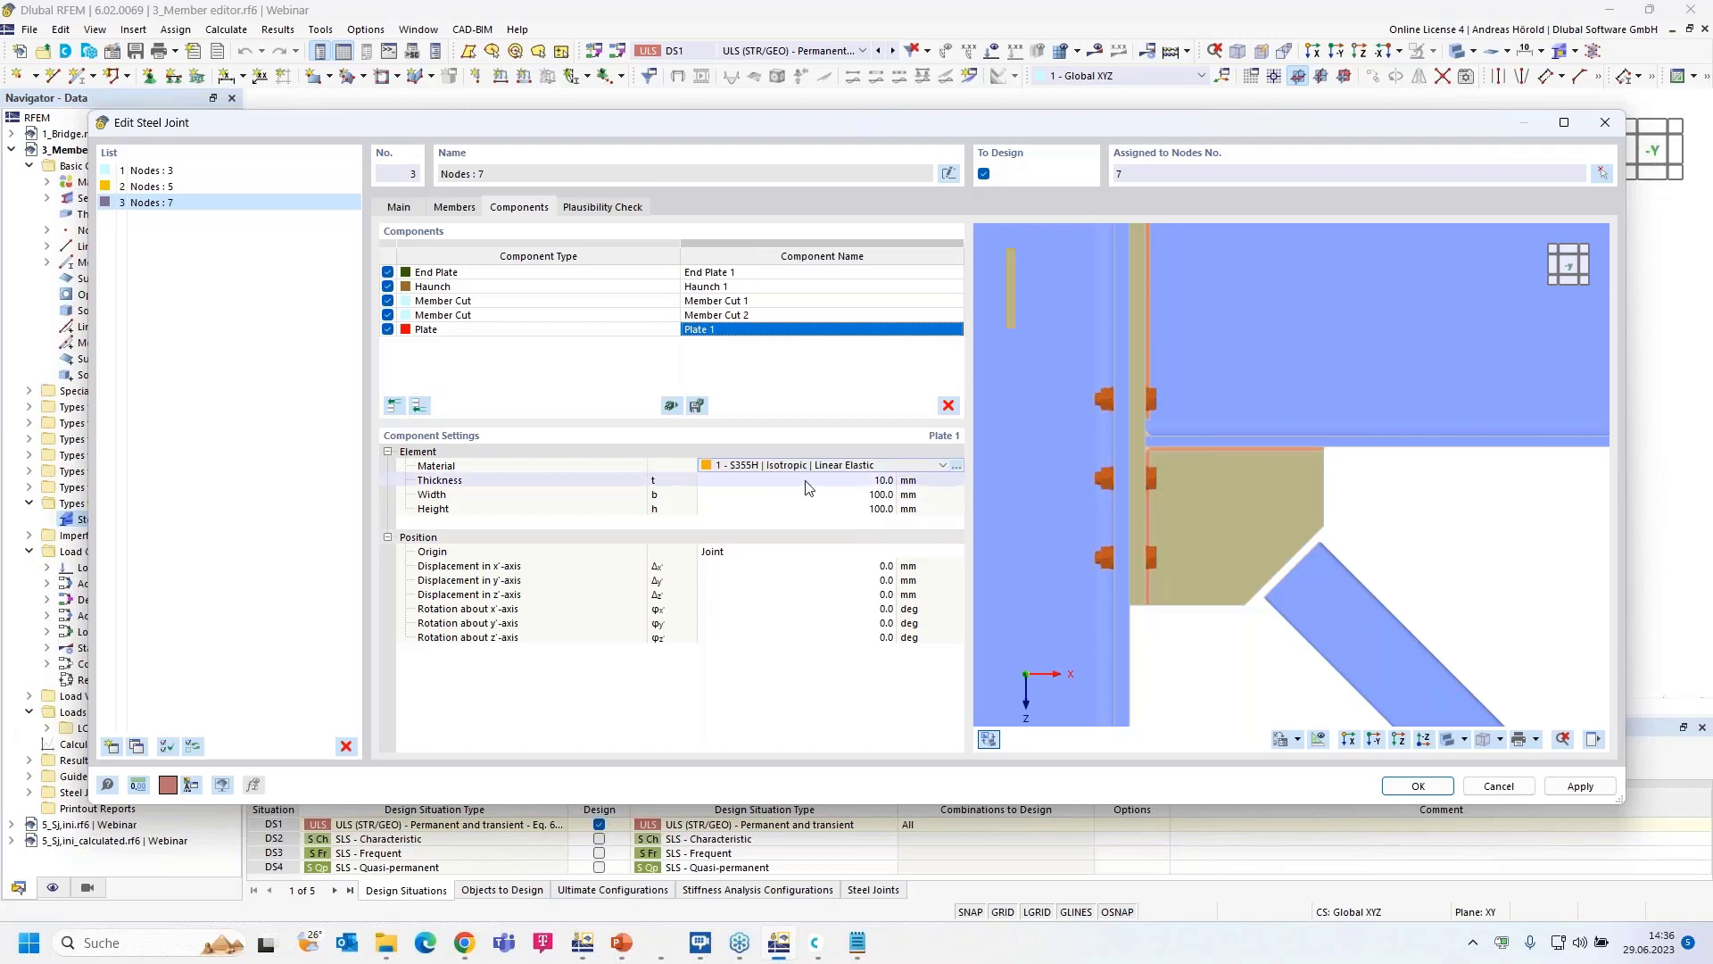
# - Size Plate 1 at 5 mm thick, 260 mm wide and 120 mm high
pyautogui.click(869, 480)
pyautogui.write('5')
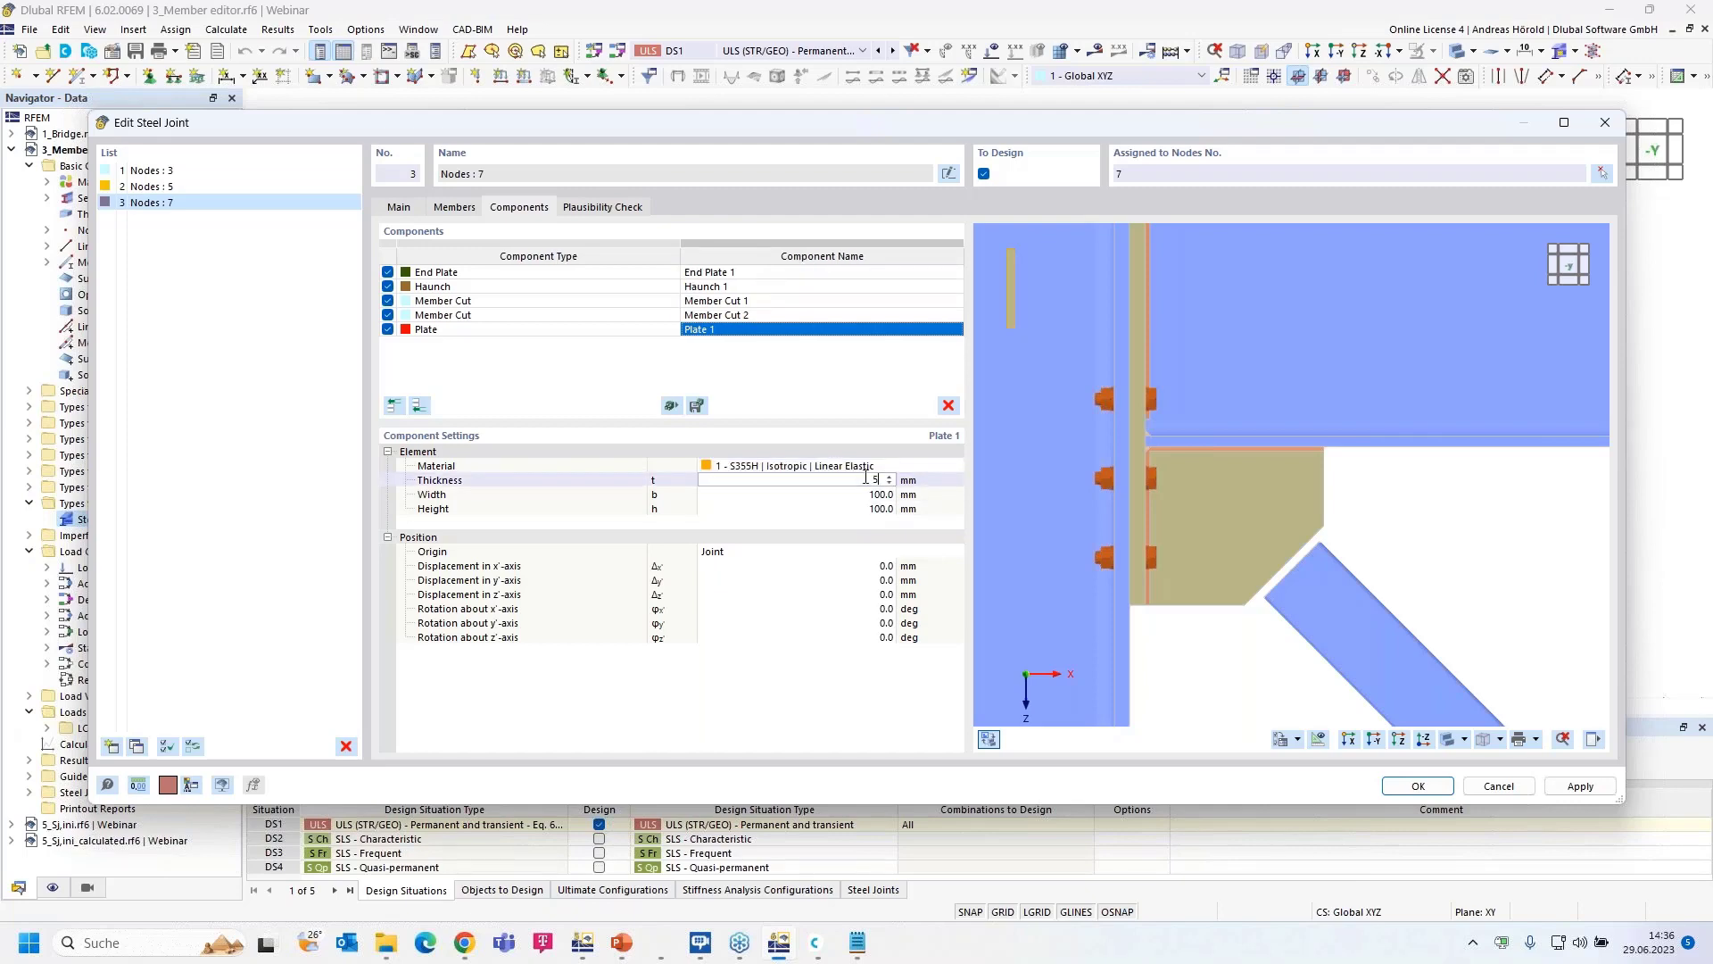
pyautogui.press('Tab')
pyautogui.write('260')
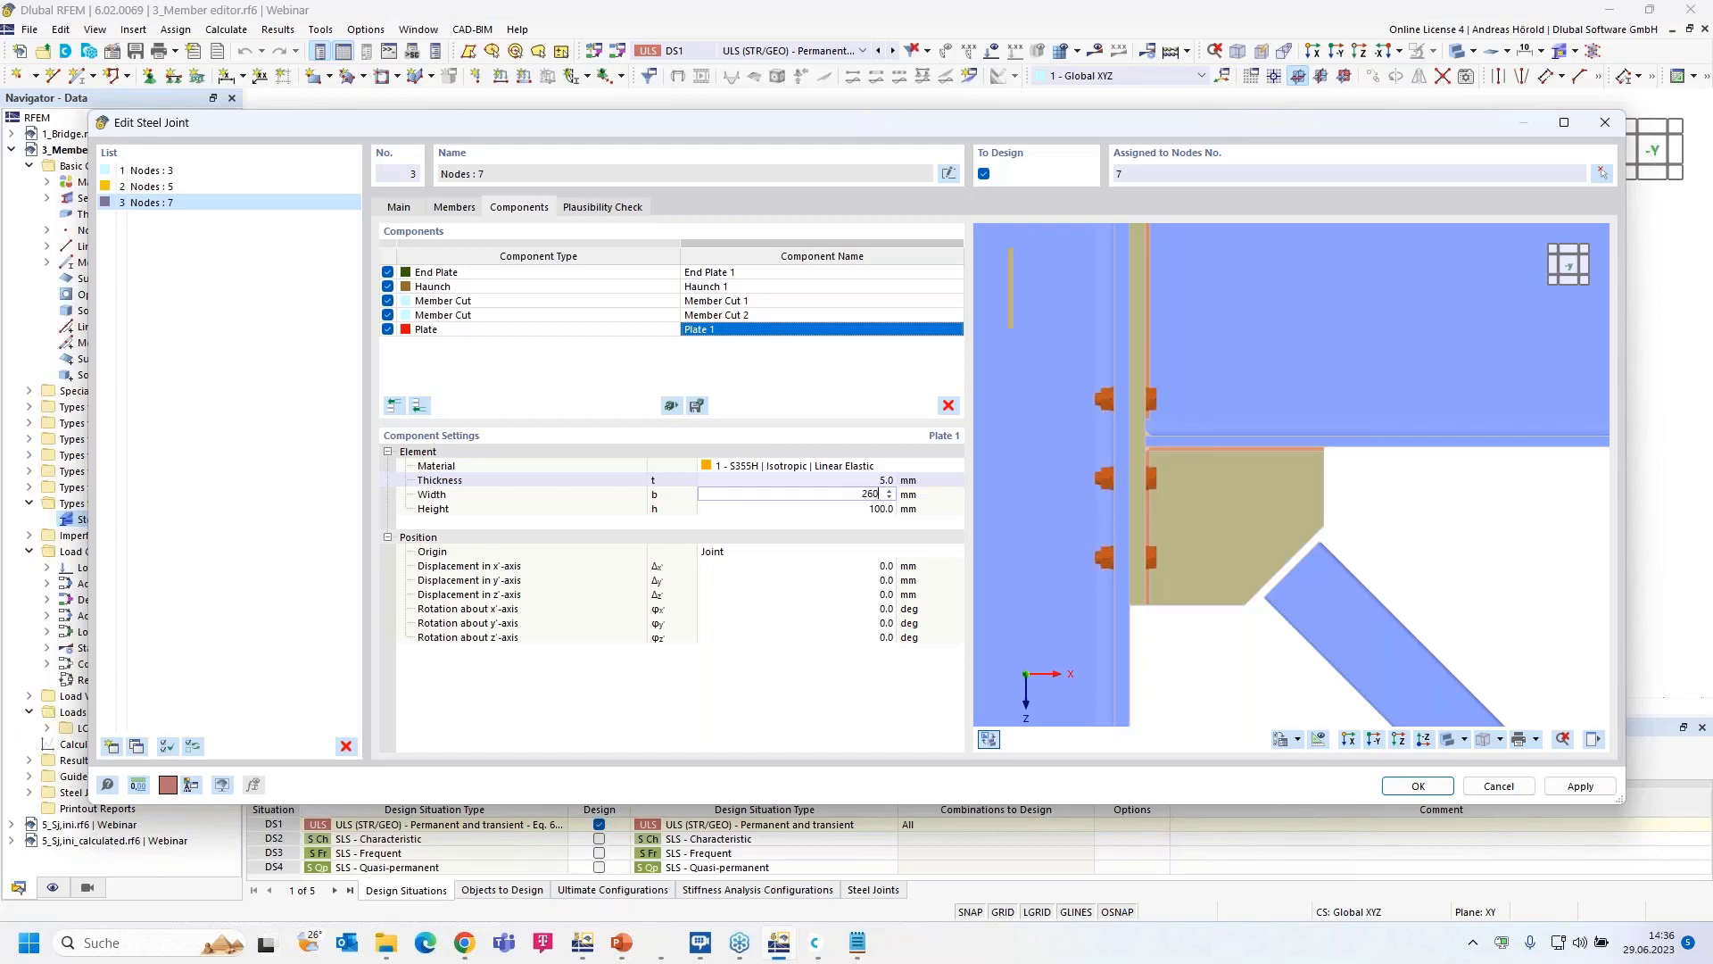
pyautogui.press('Tab')
pyautogui.write('12')
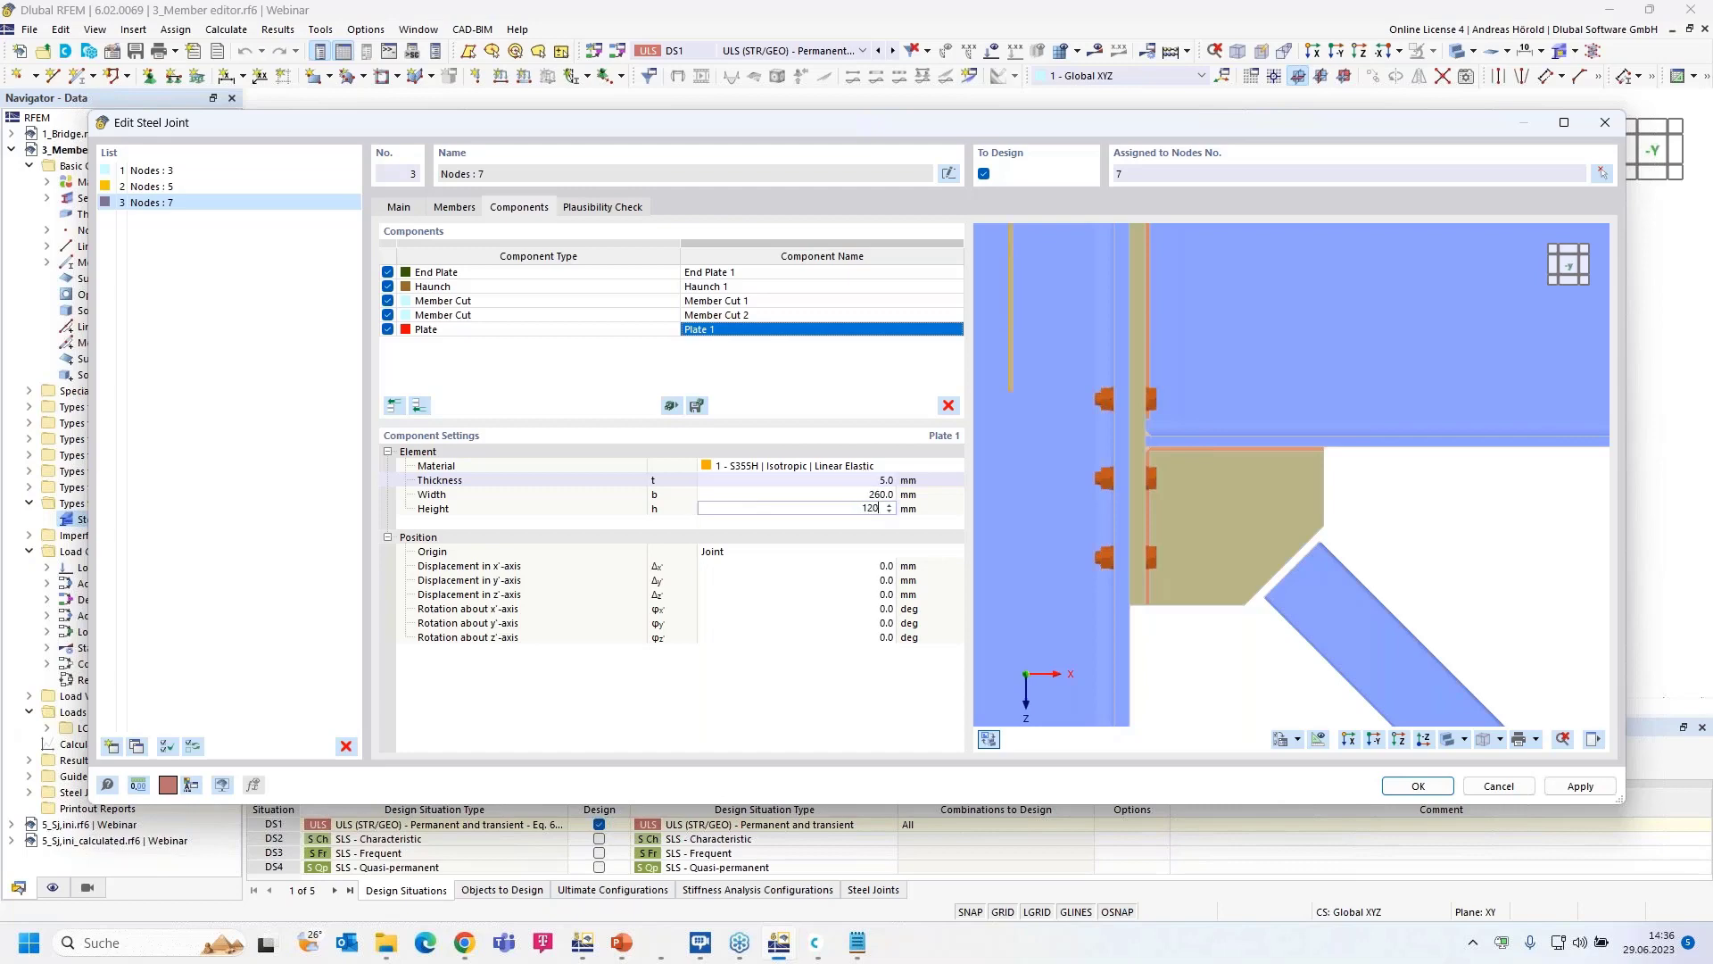
pyautogui.press('Tab')
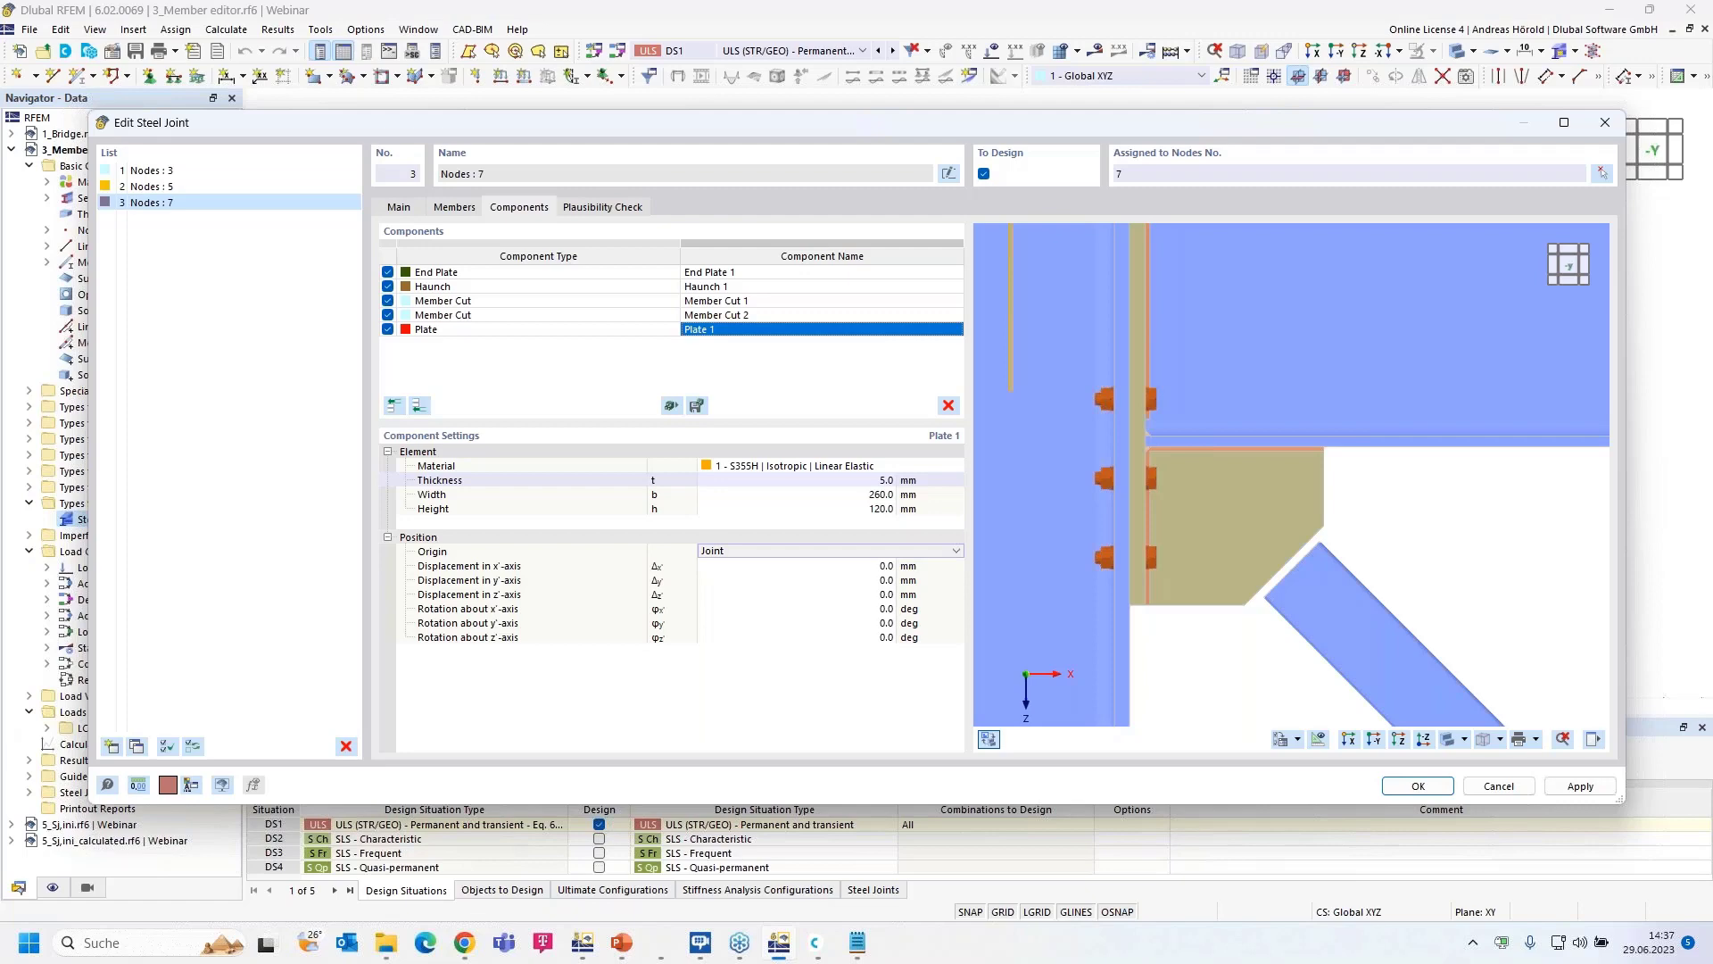
# - Position Plate 1 relative to the reference plate Haunch 1 | Plate 1
pyautogui.click(858, 549)
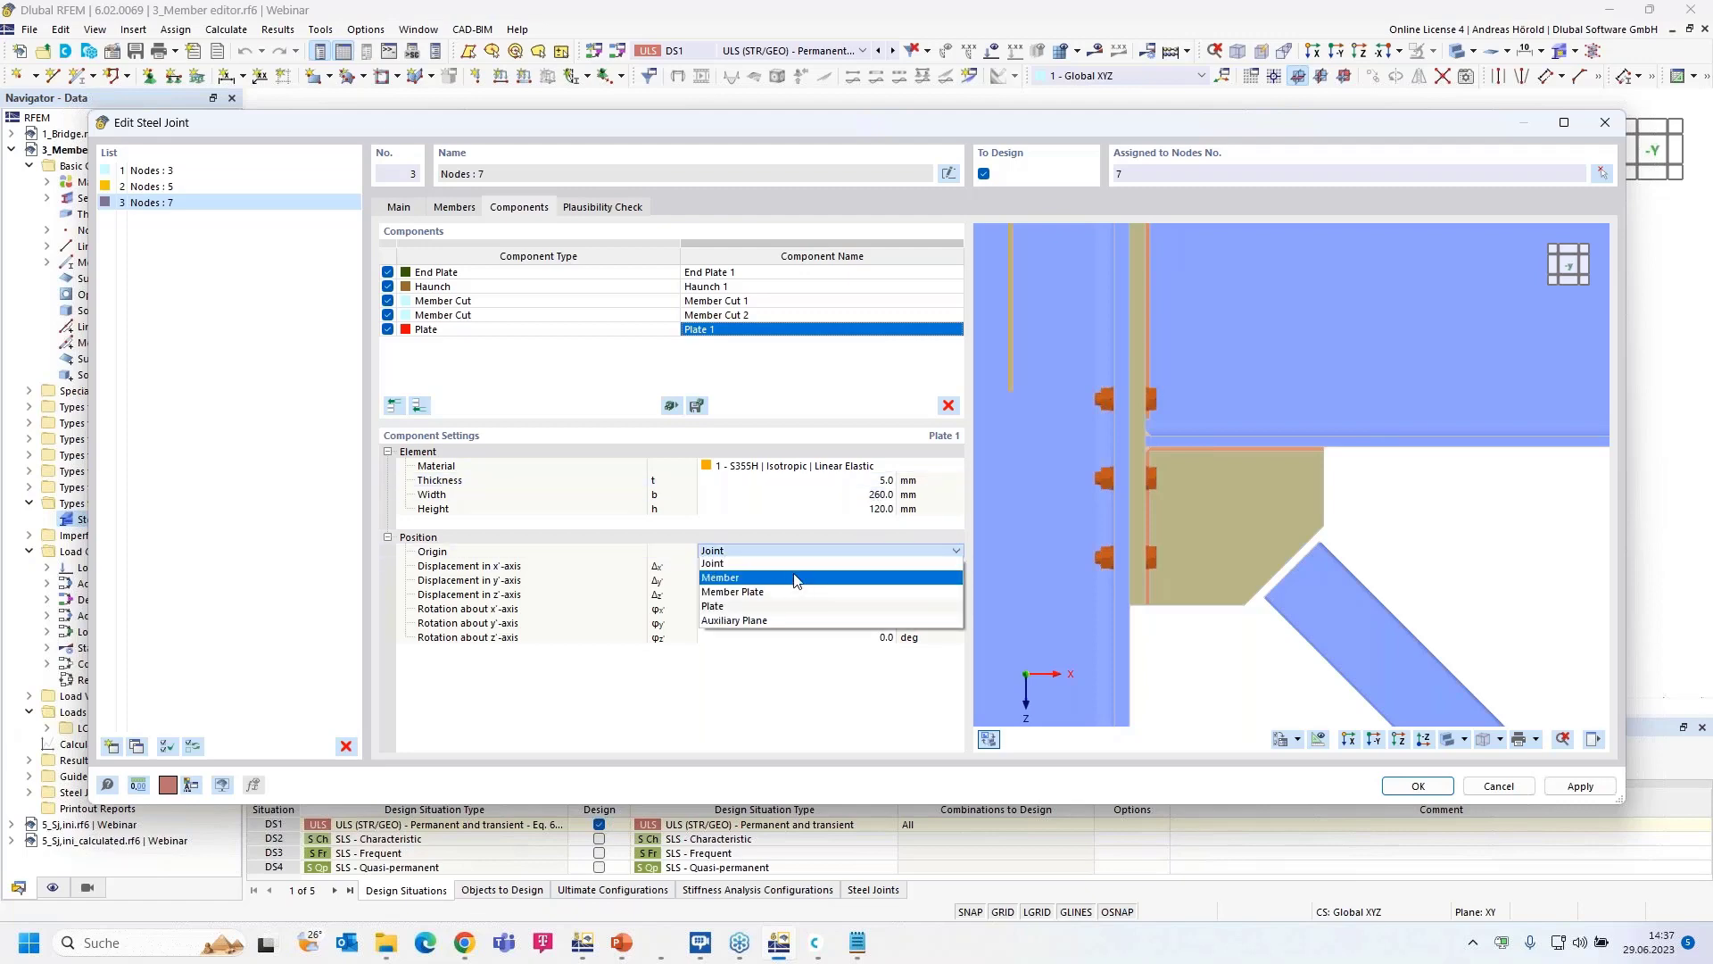
pyautogui.click(784, 606)
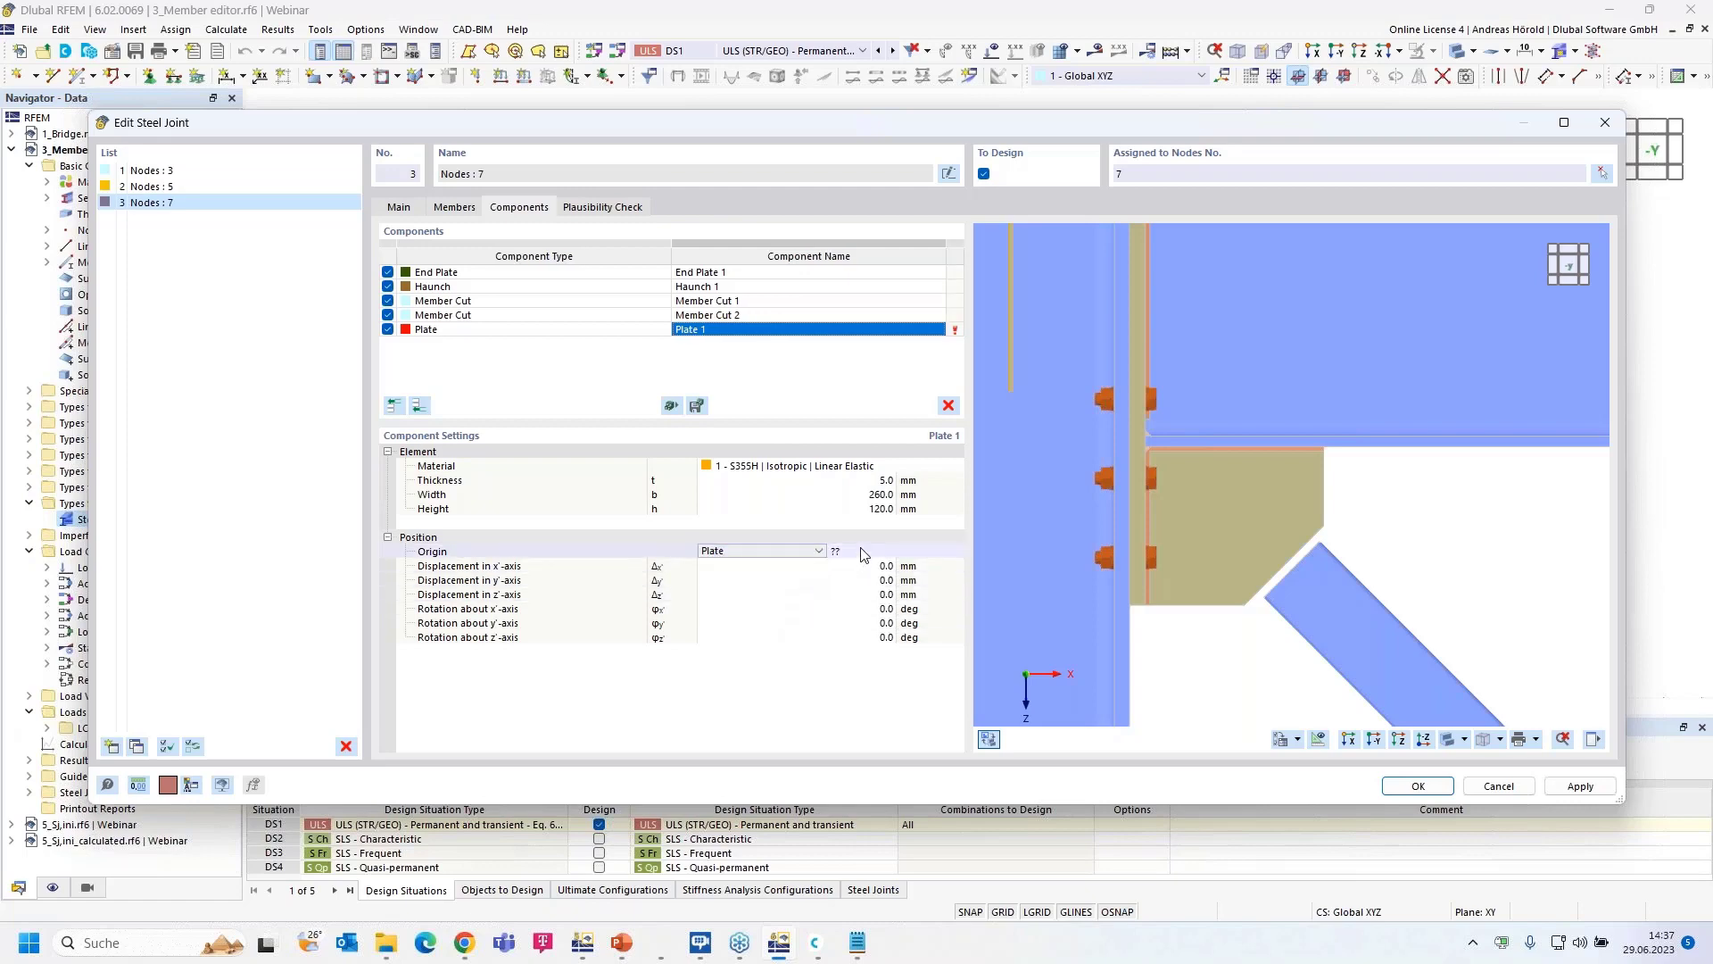
pyautogui.click(863, 554)
pyautogui.click(951, 553)
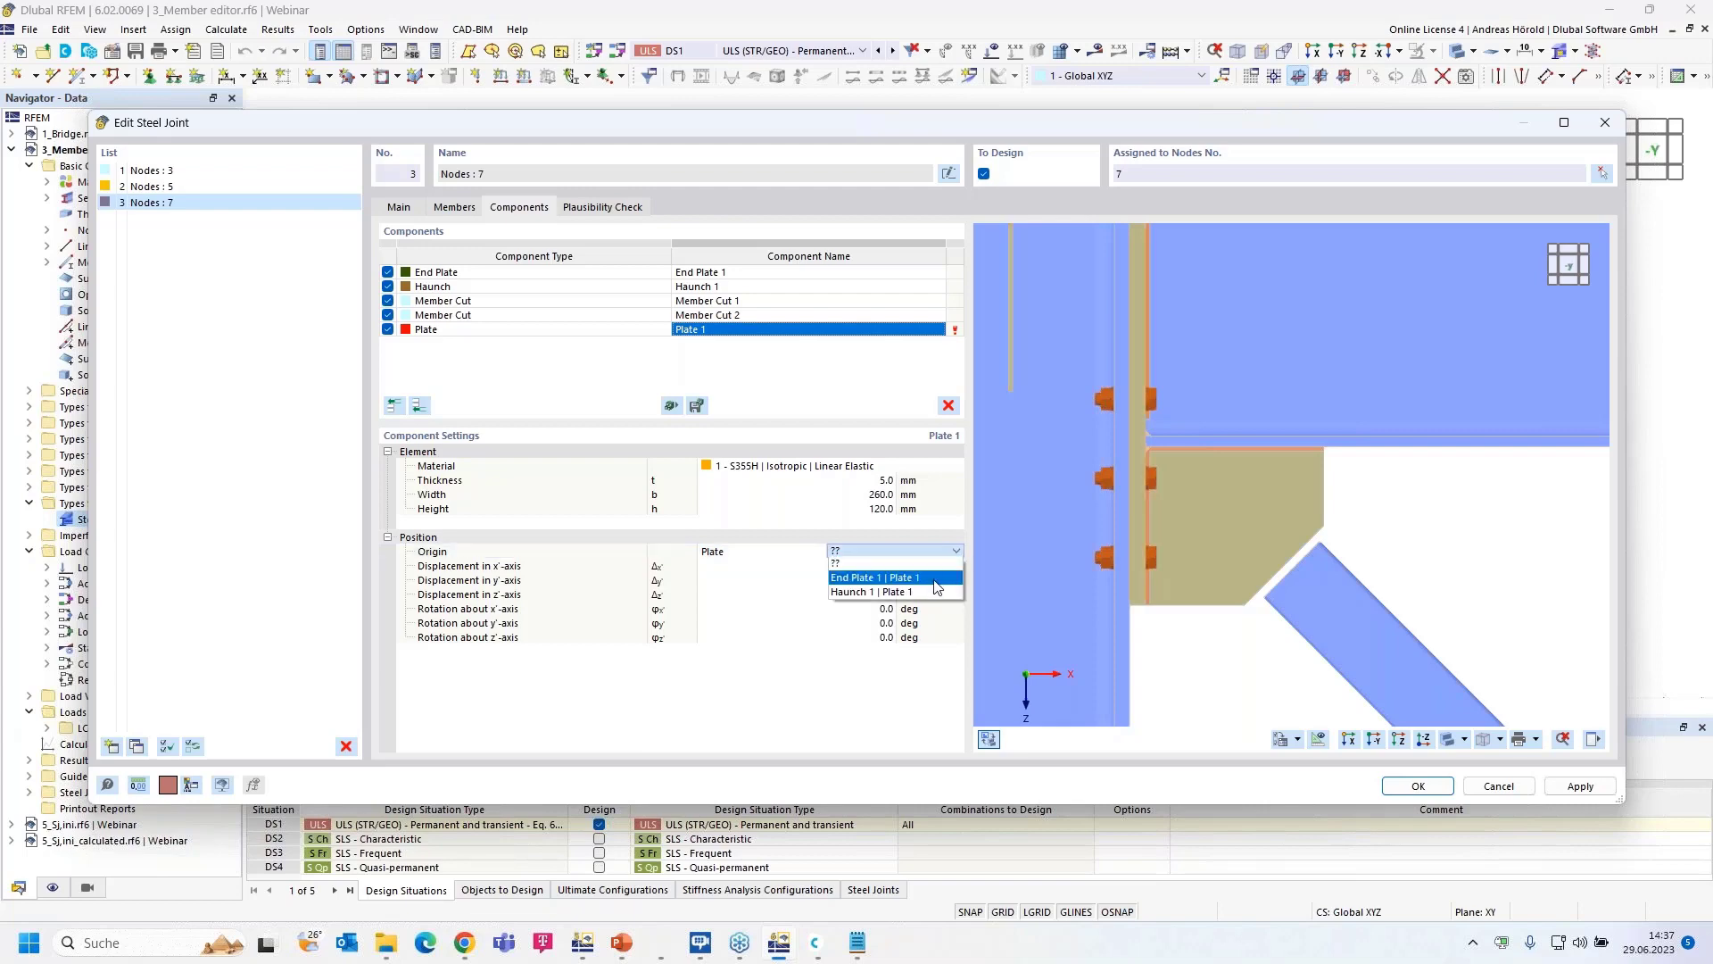
pyautogui.click(930, 589)
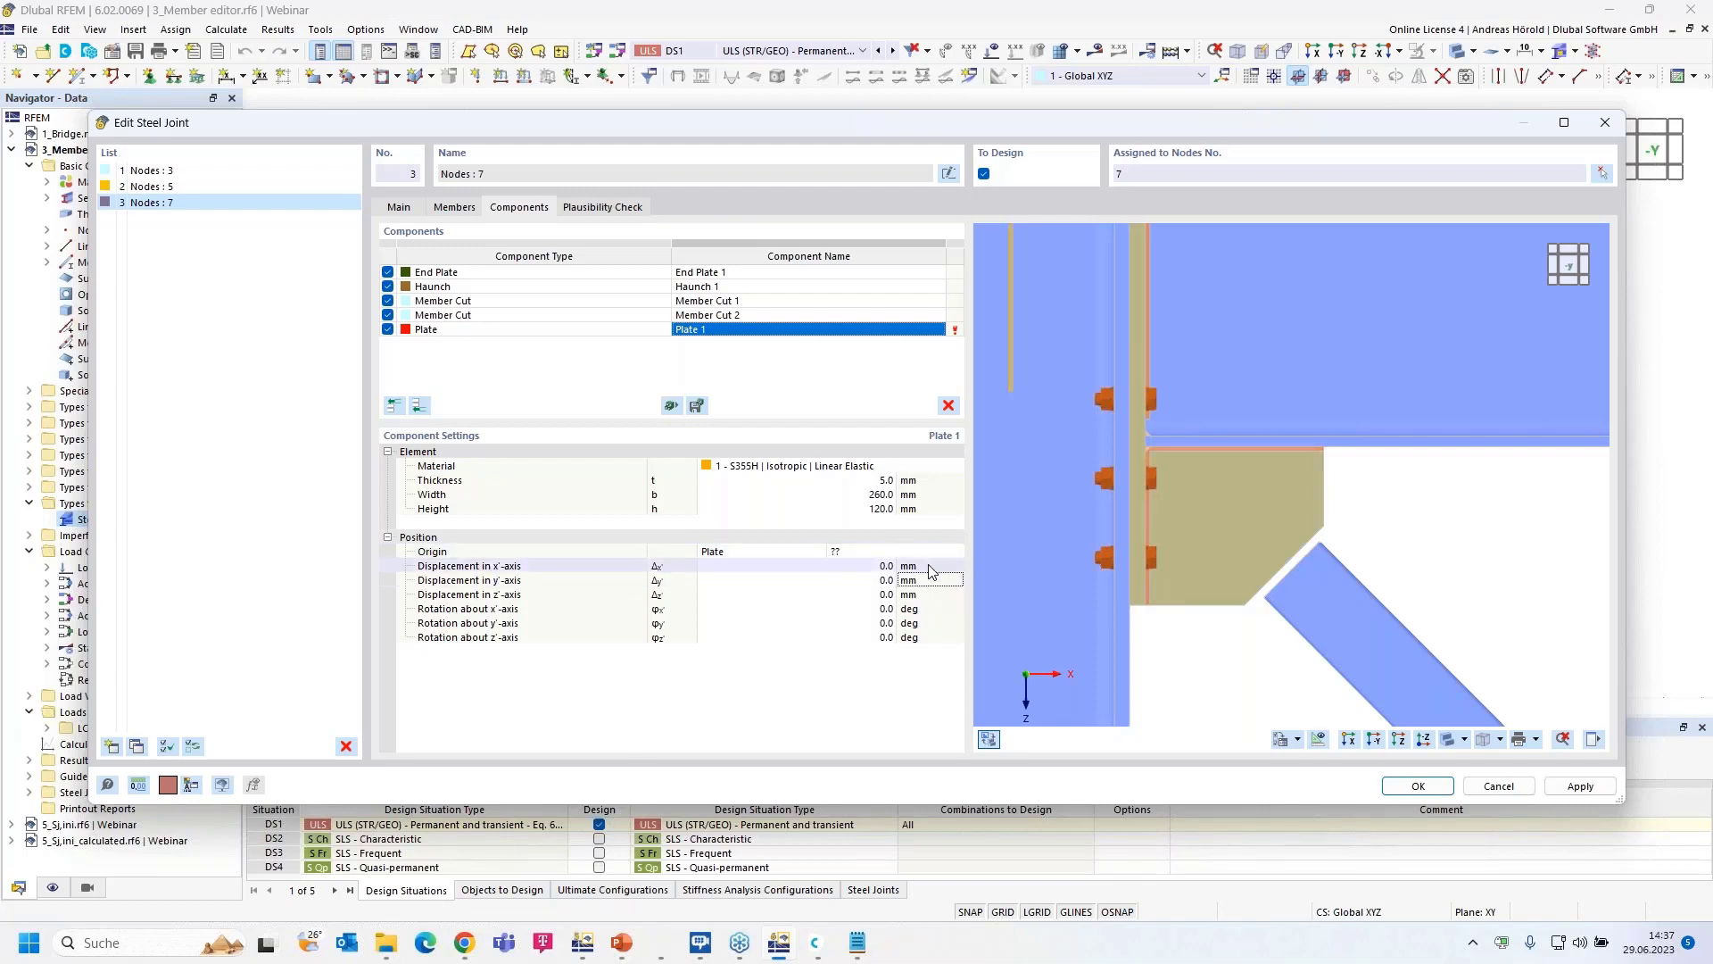
pyautogui.click(932, 553)
pyautogui.click(956, 554)
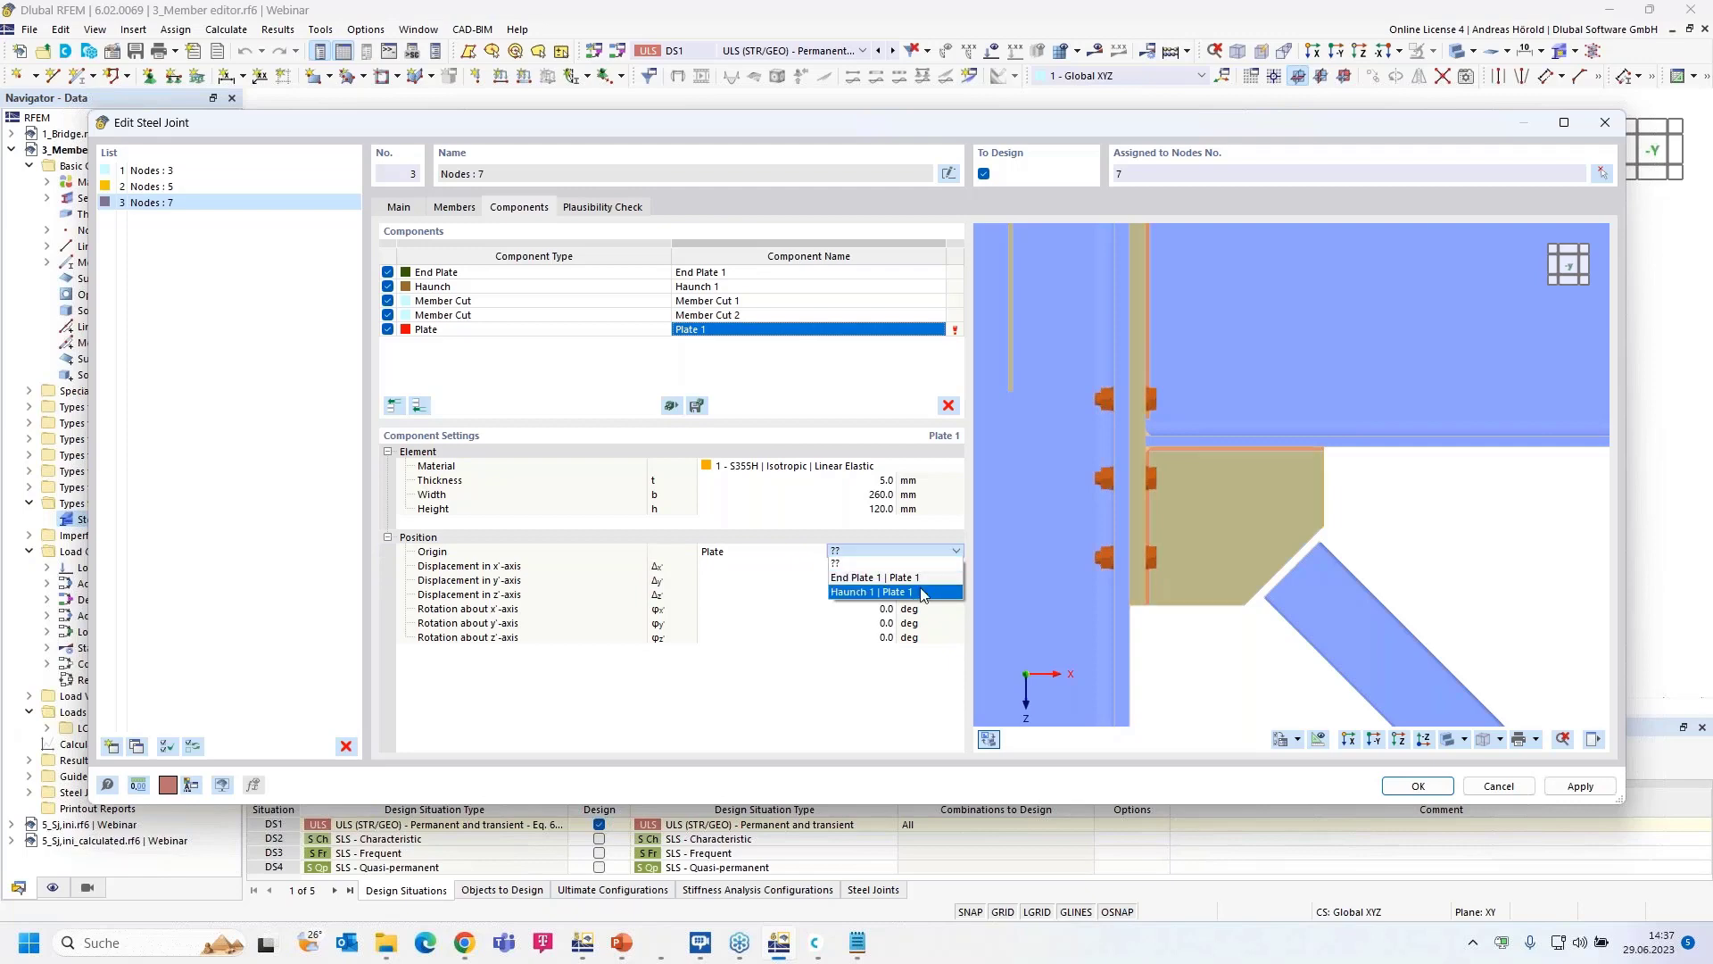
pyautogui.click(924, 594)
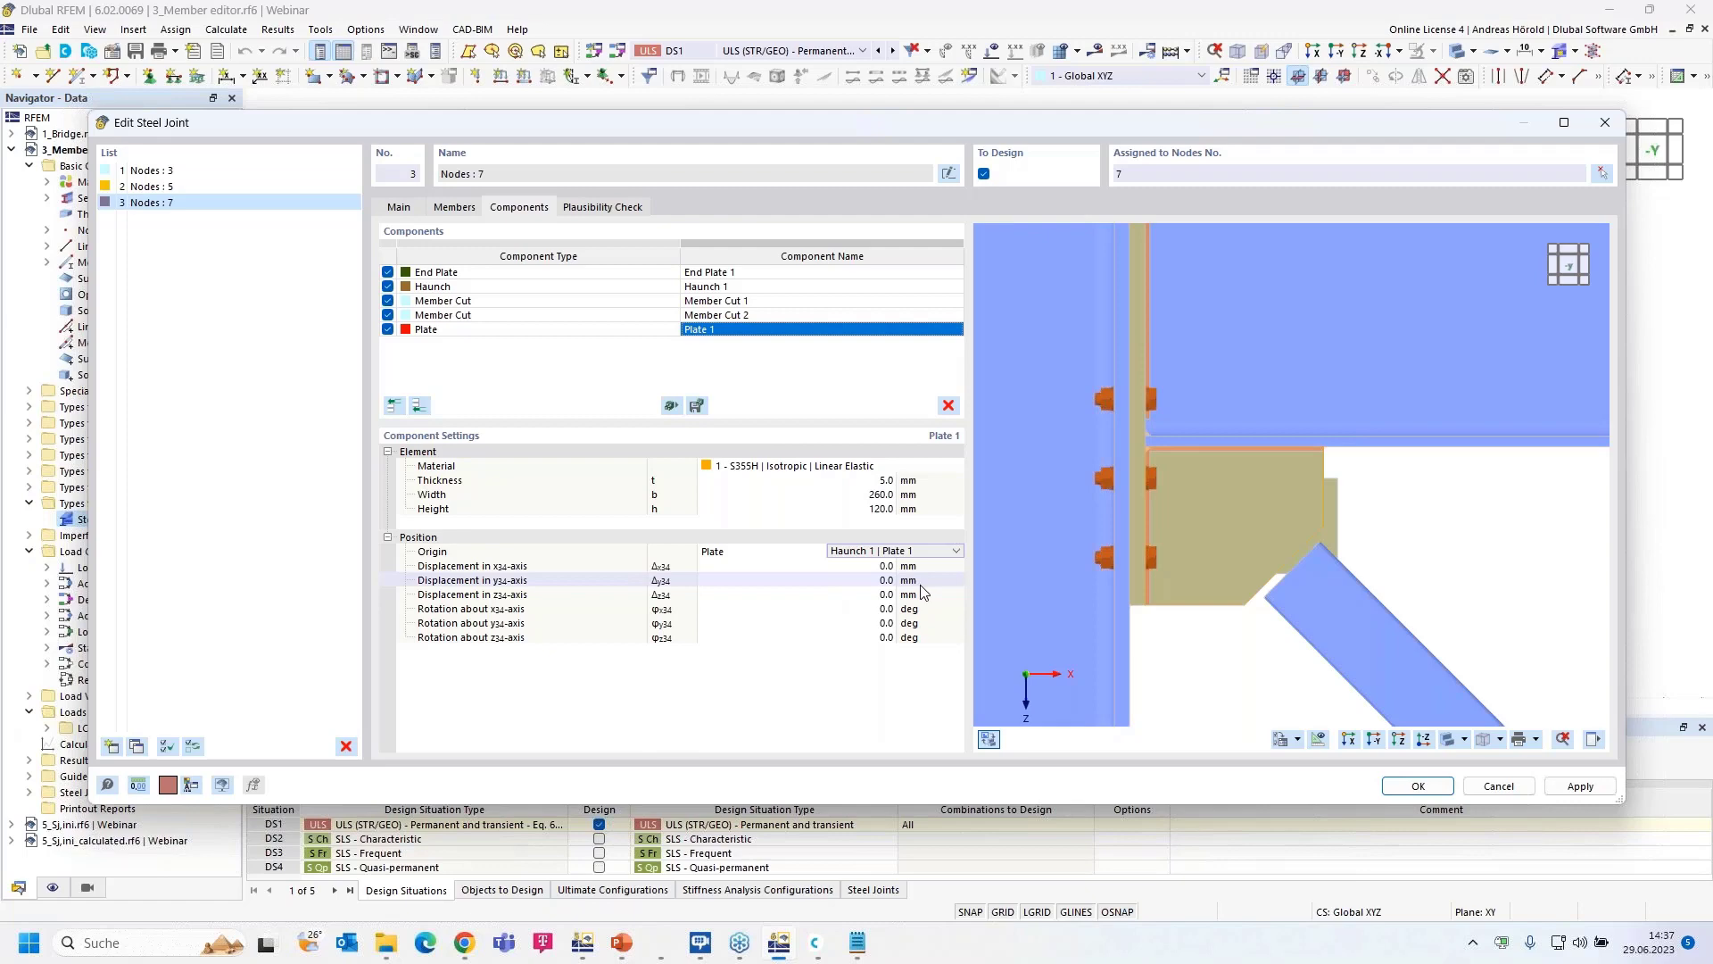
# - Offset Plate 1 by 63, 45 and 7.5 mm and rotate it 45° about z
pyautogui.click(881, 567)
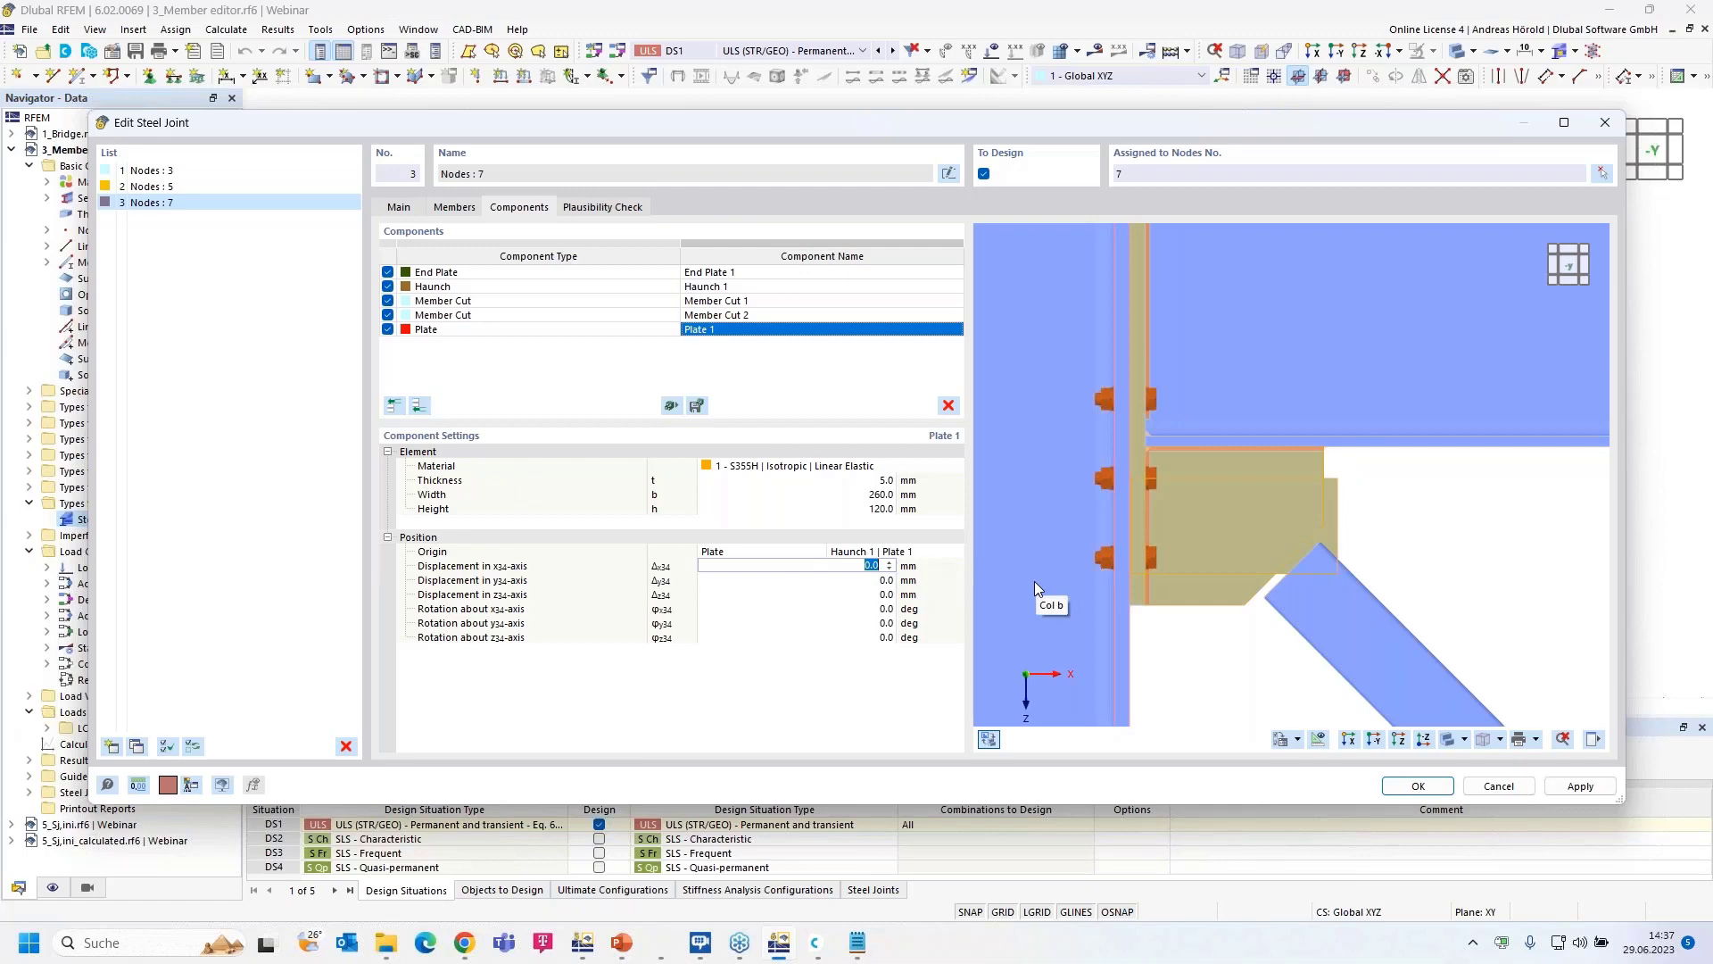
pyautogui.write('63')
pyautogui.press('Tab')
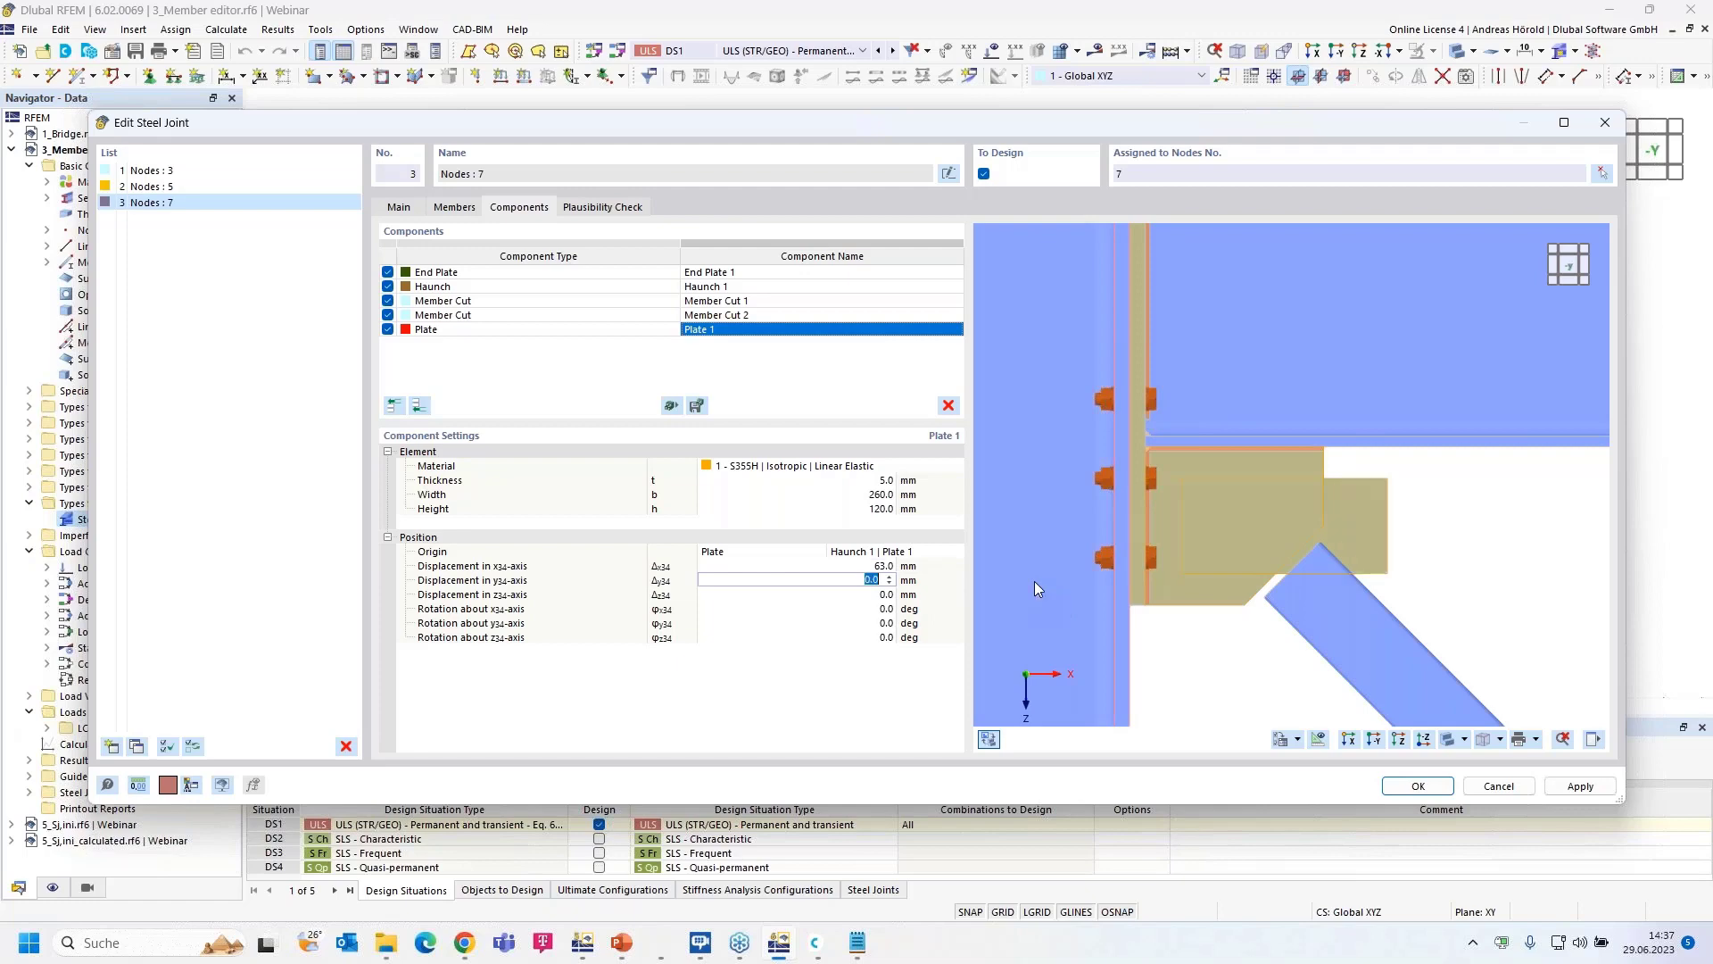
pyautogui.write('45')
pyautogui.press('Tab')
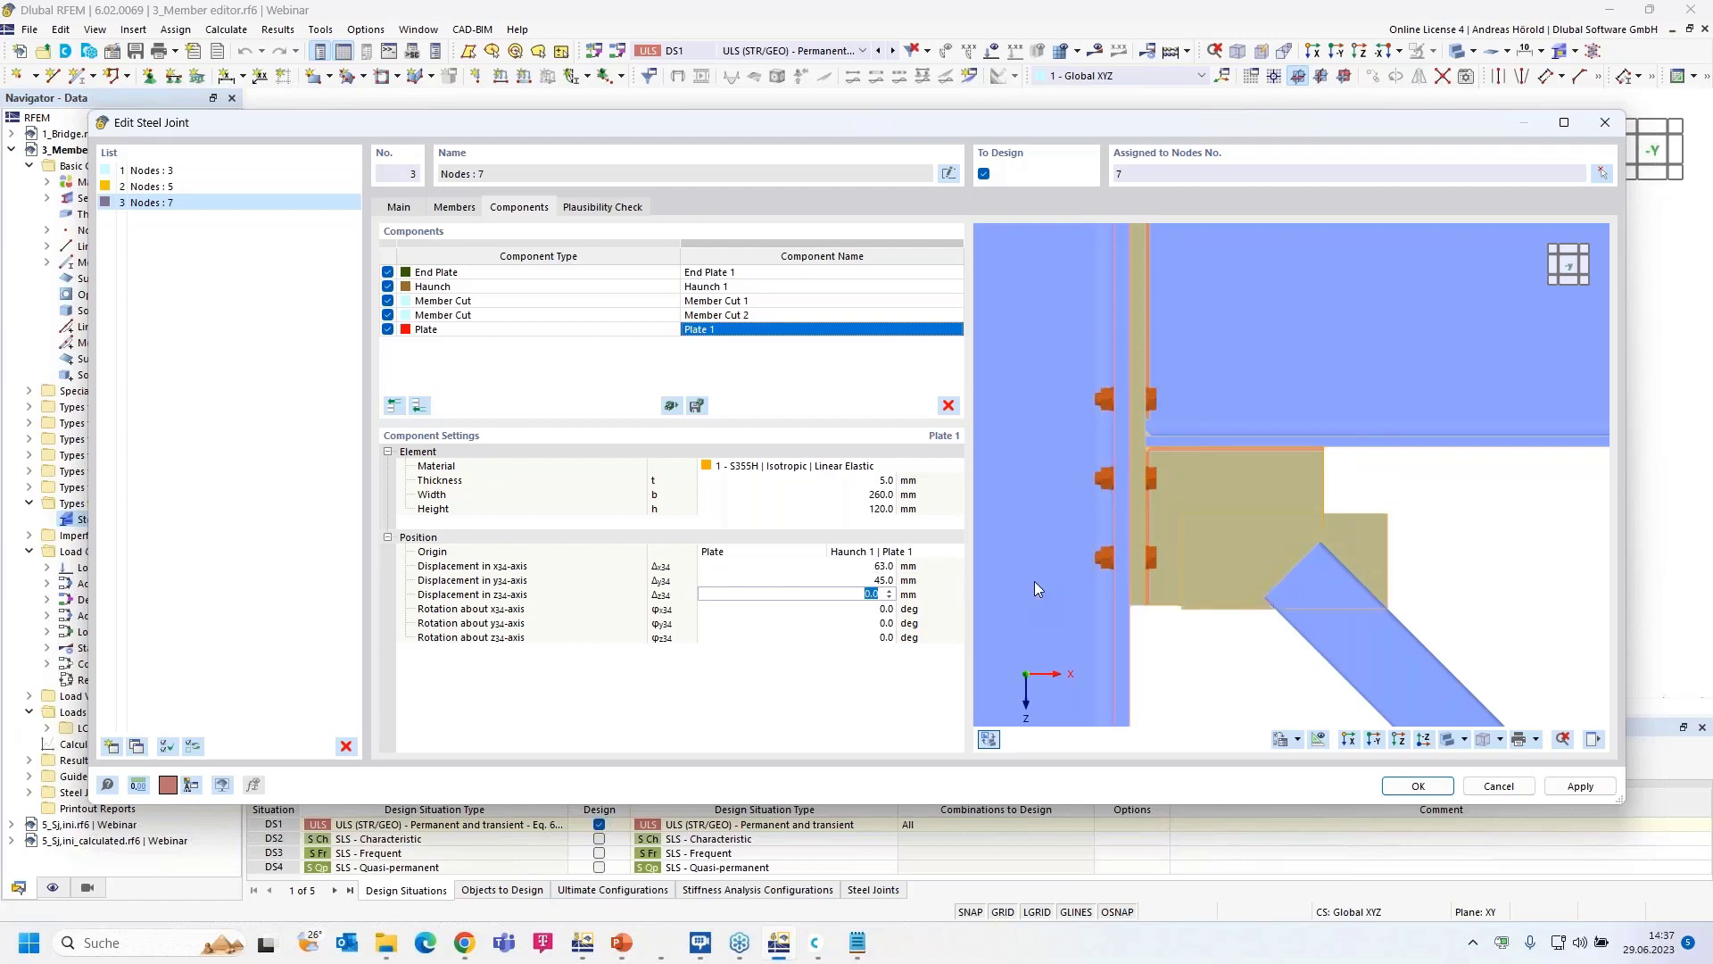
pyautogui.write('7.5')
pyautogui.press('Tab')
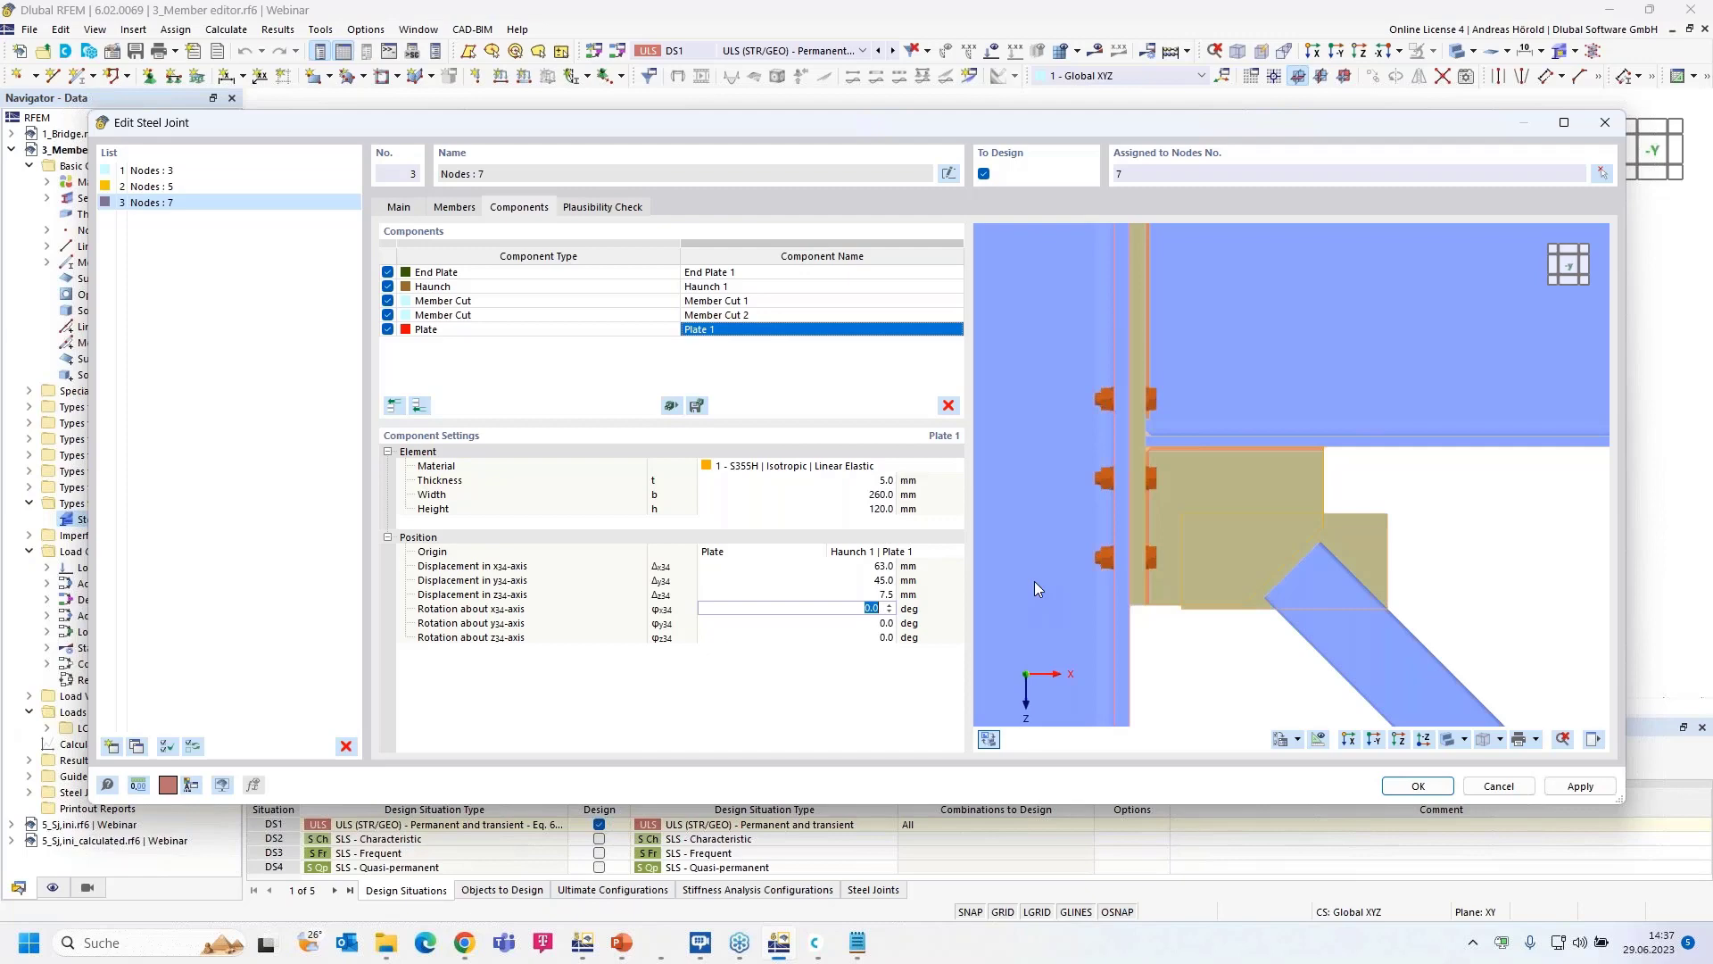
pyautogui.press('Tab')
pyautogui.press('Tab')
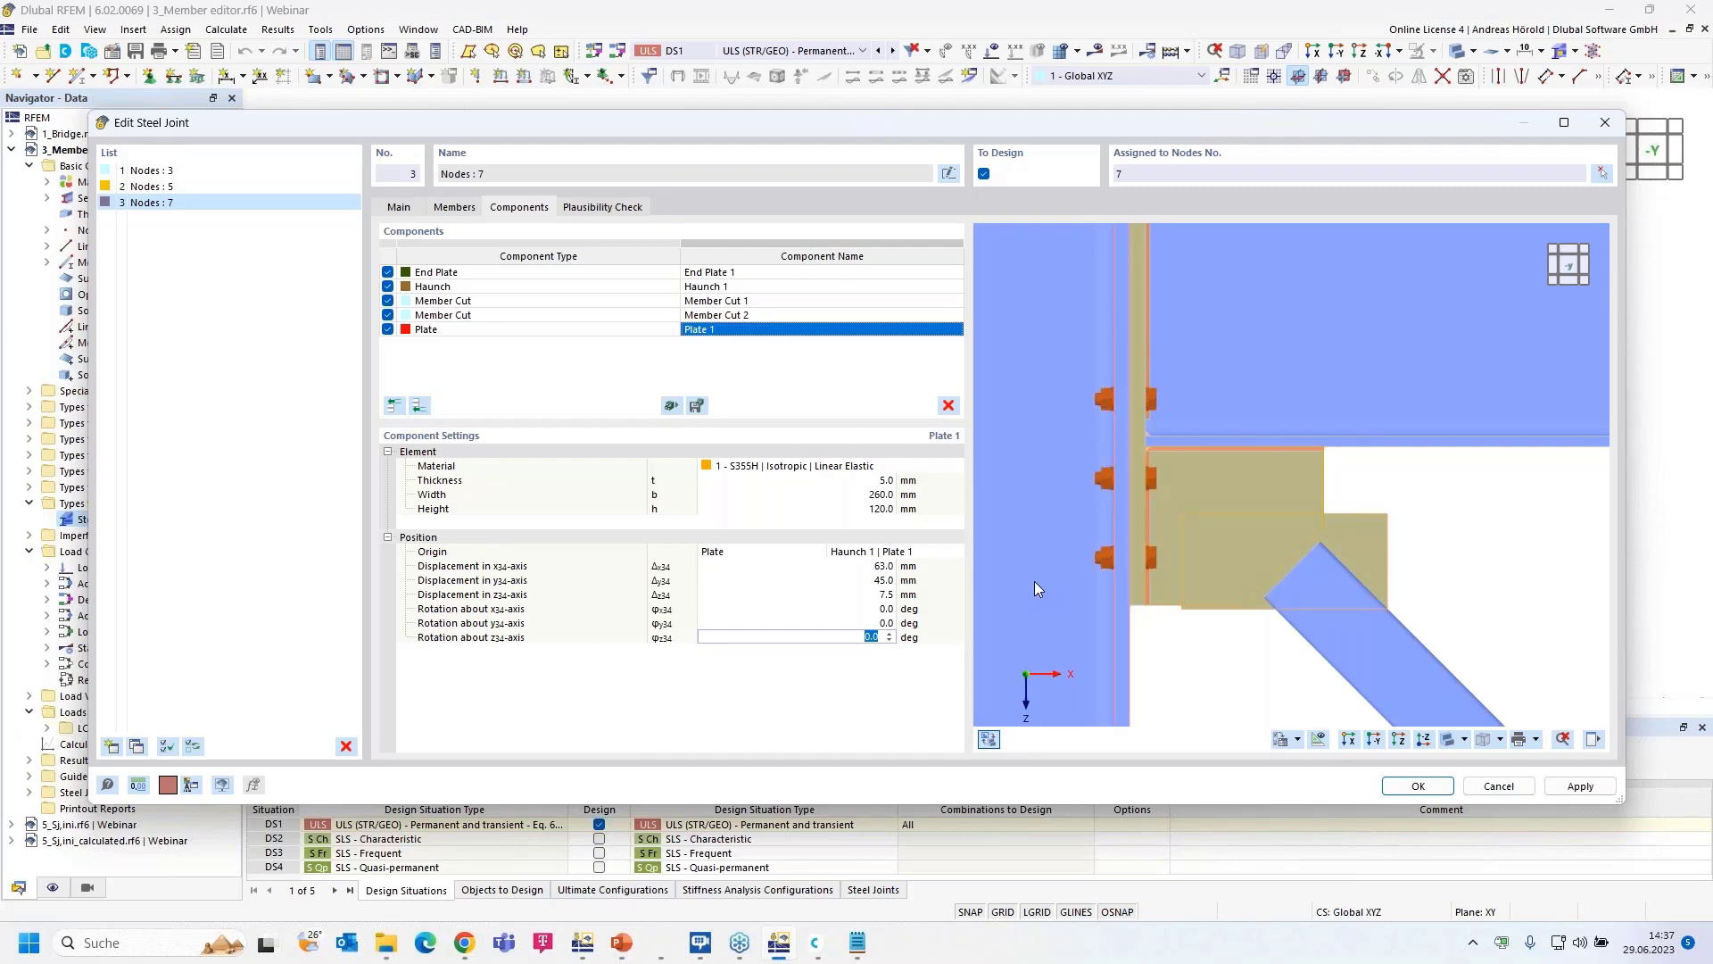
pyautogui.write('45')
pyautogui.press('Return')
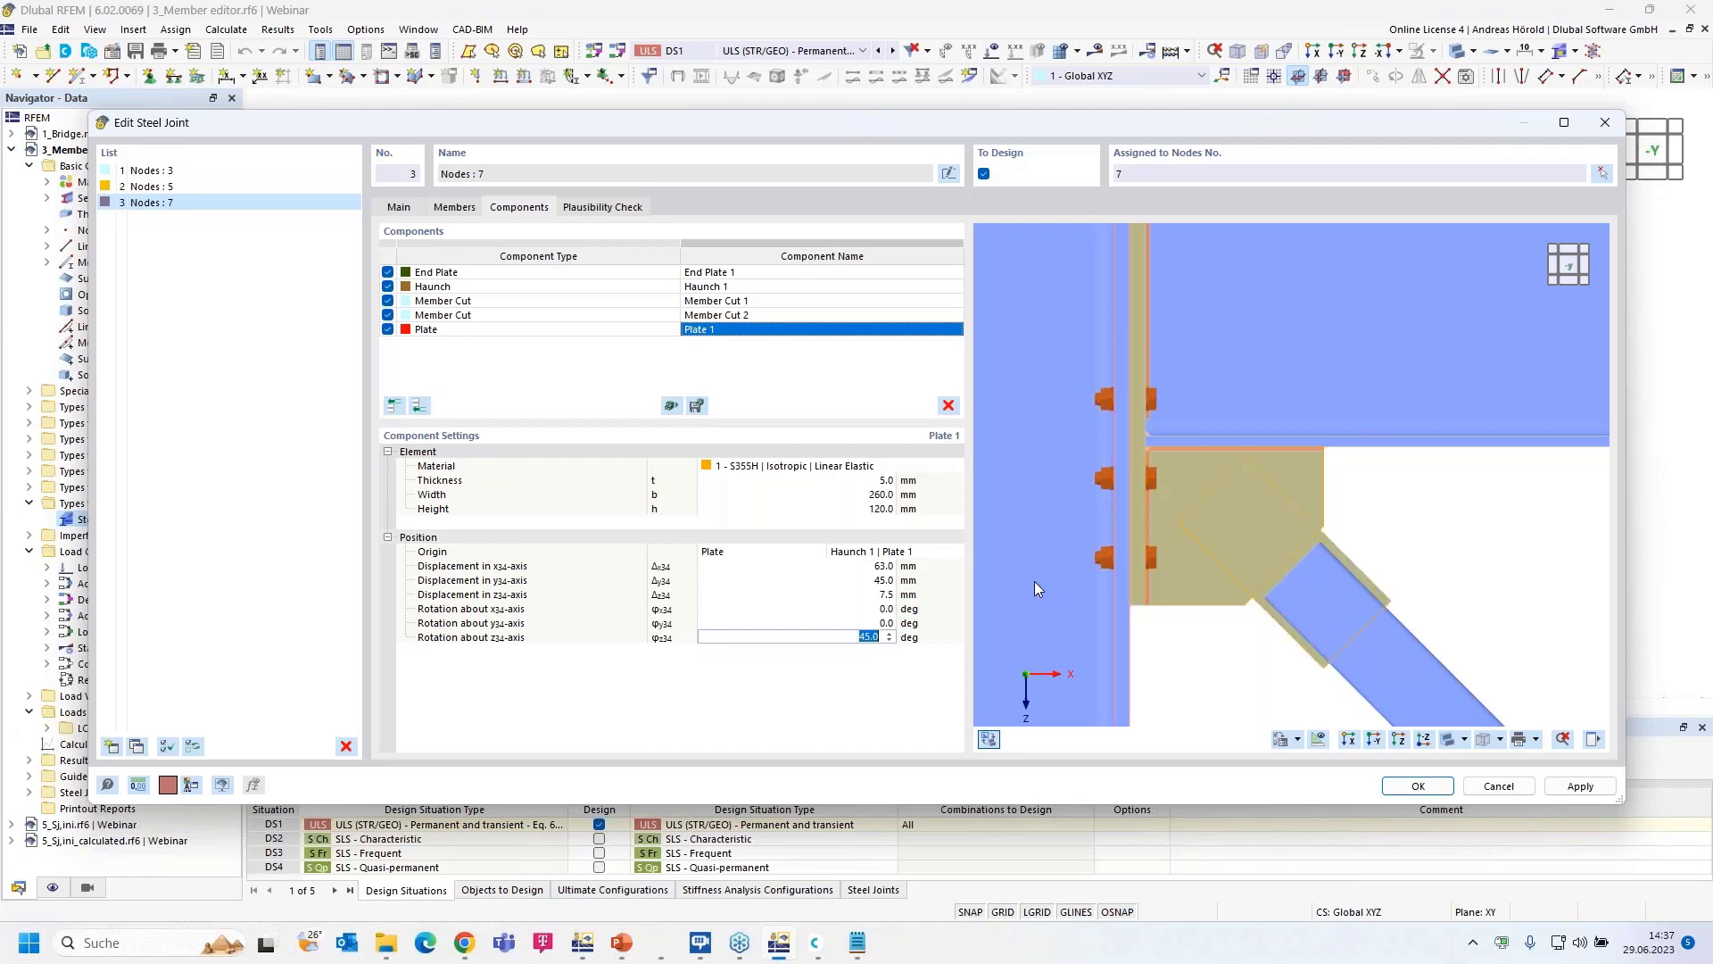
# - Orbit and zoom the joint preview to check the rotated plate, then reopen the component picker
pyautogui.keyDown('ctrl'); pyautogui.moveTo(1510, 537); pyautogui.dragTo(1277, 573, button='middle'); pyautogui.keyUp('ctrl')
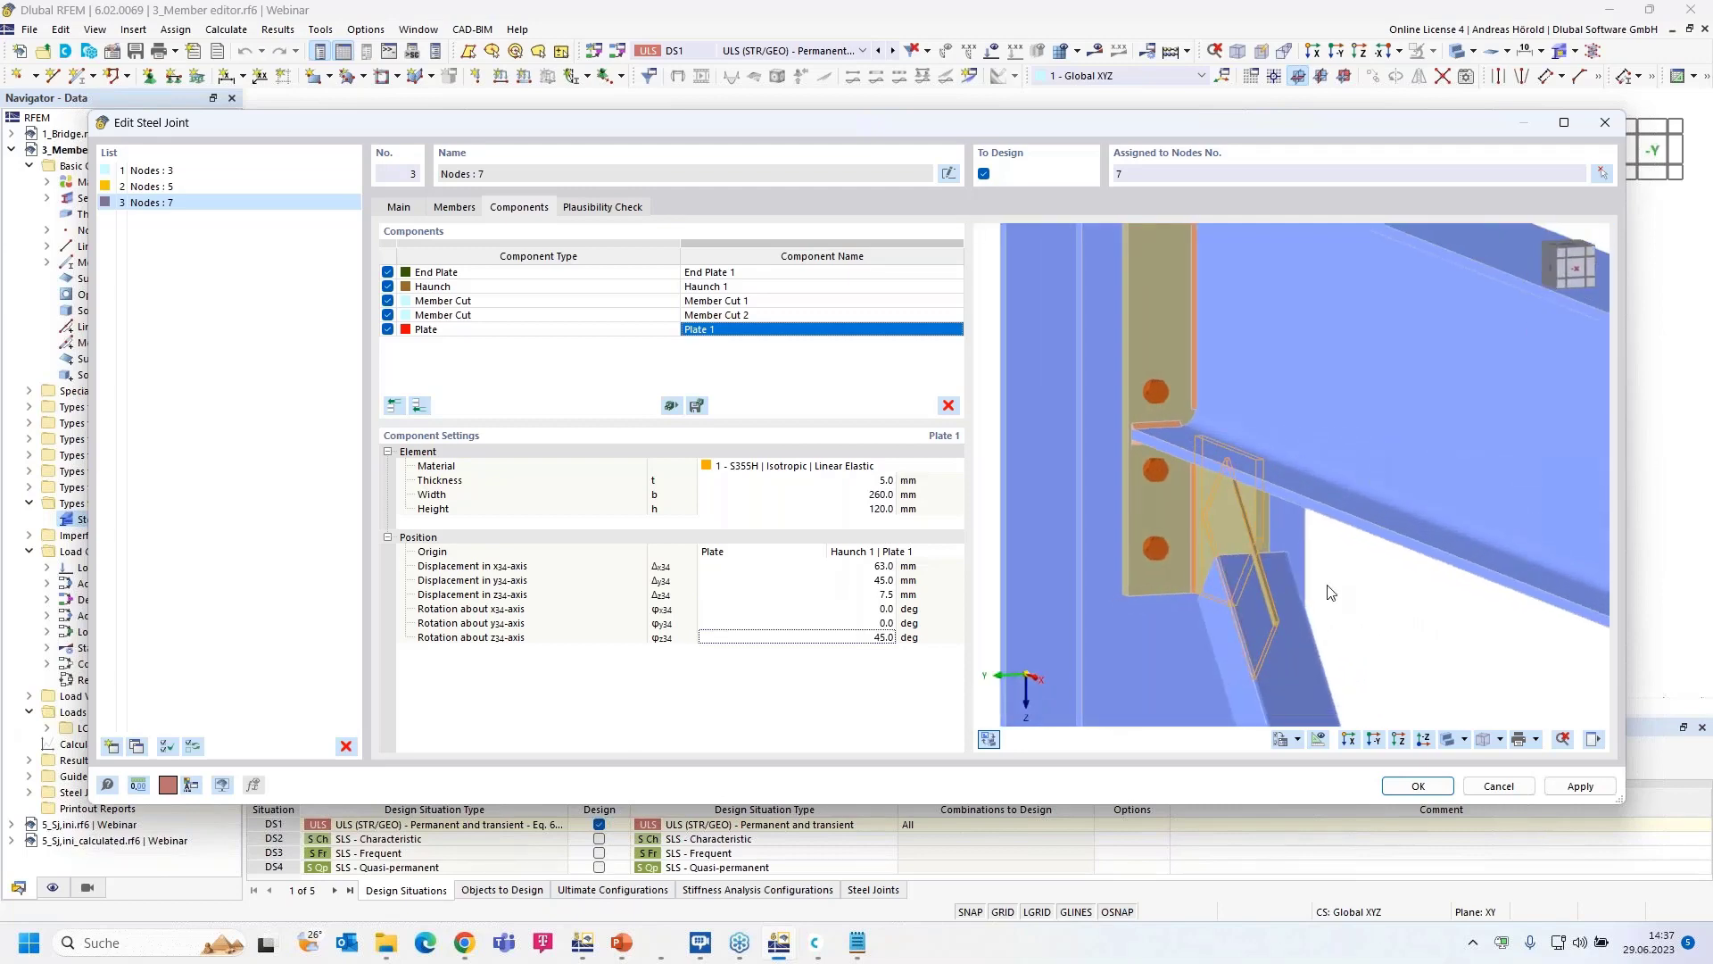
pyautogui.scroll(4, 1330, 592)
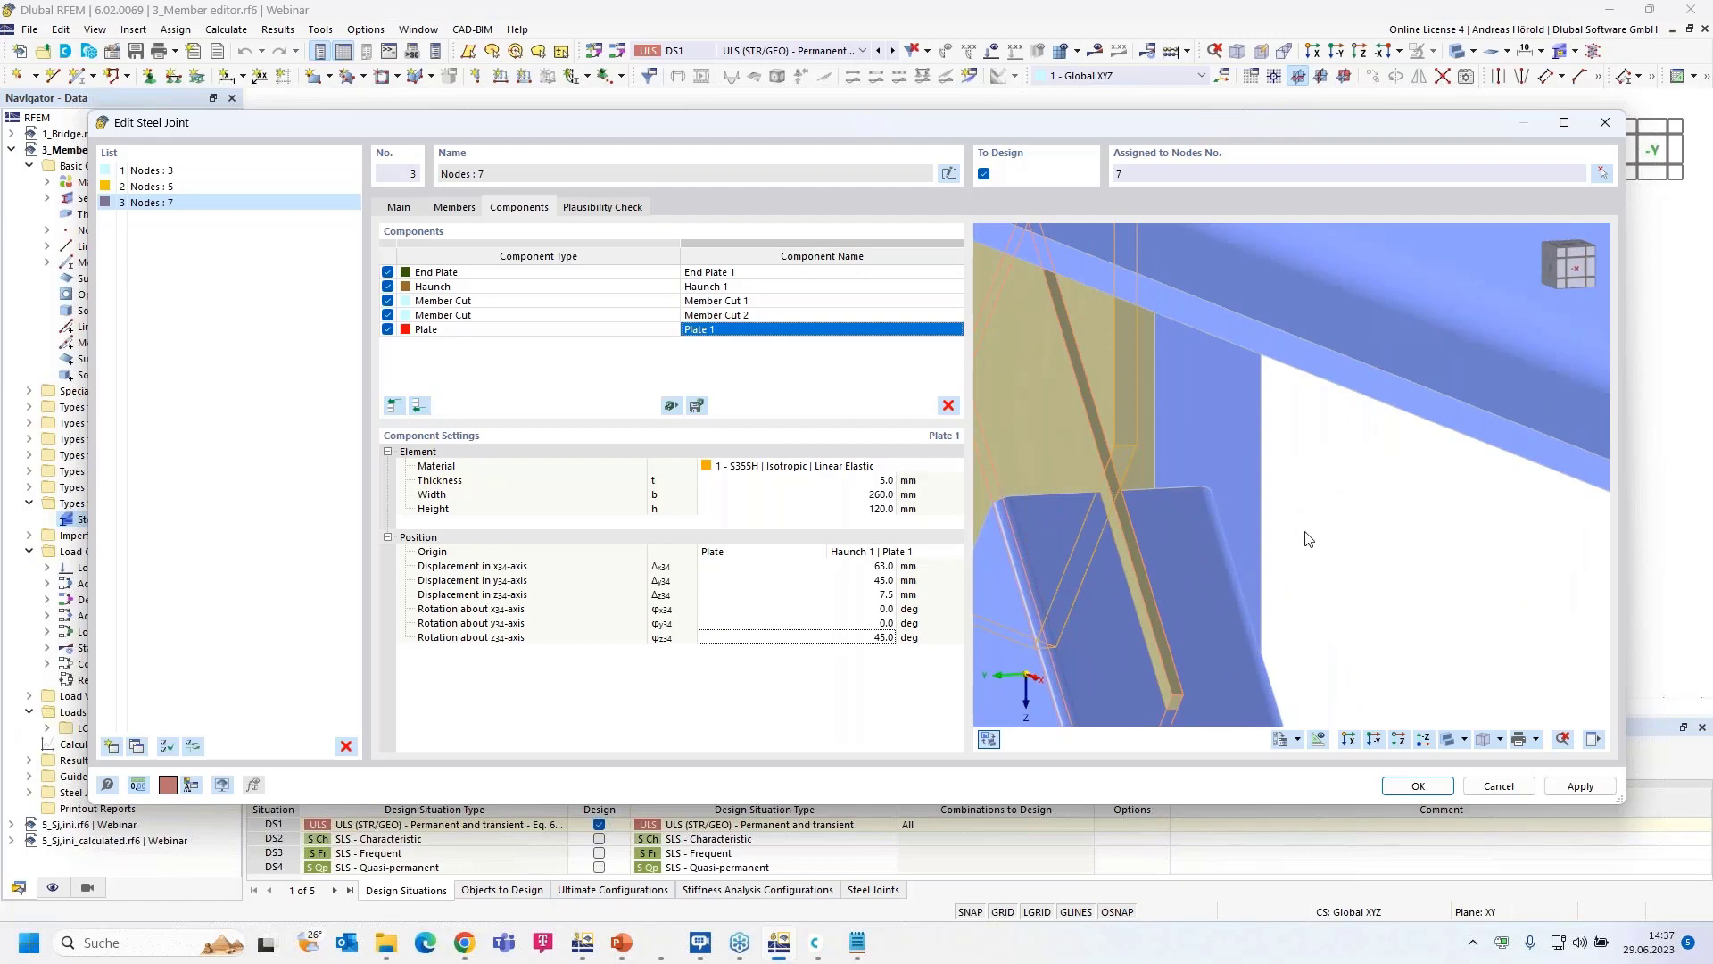
pyautogui.keyDown('ctrl'); pyautogui.moveTo(1345, 559); pyautogui.dragTo(1538, 560, button='middle'); pyautogui.keyUp('ctrl')
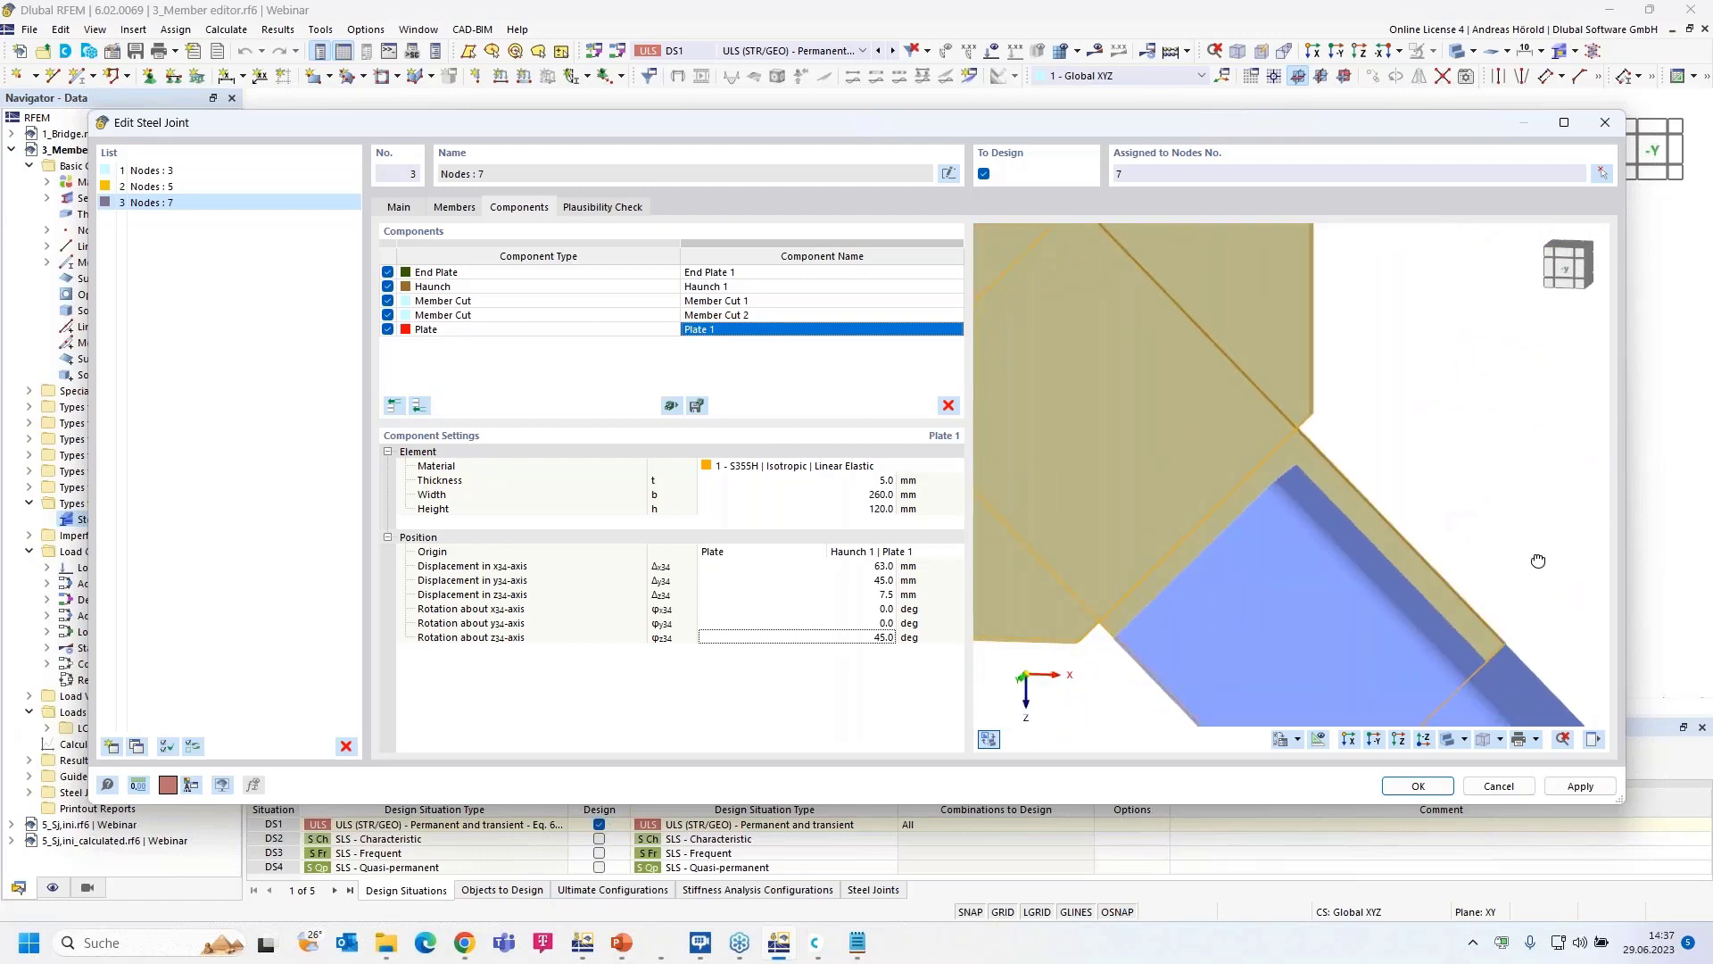
pyautogui.scroll(-4, 1539, 560)
pyautogui.scroll(-6, 1536, 557)
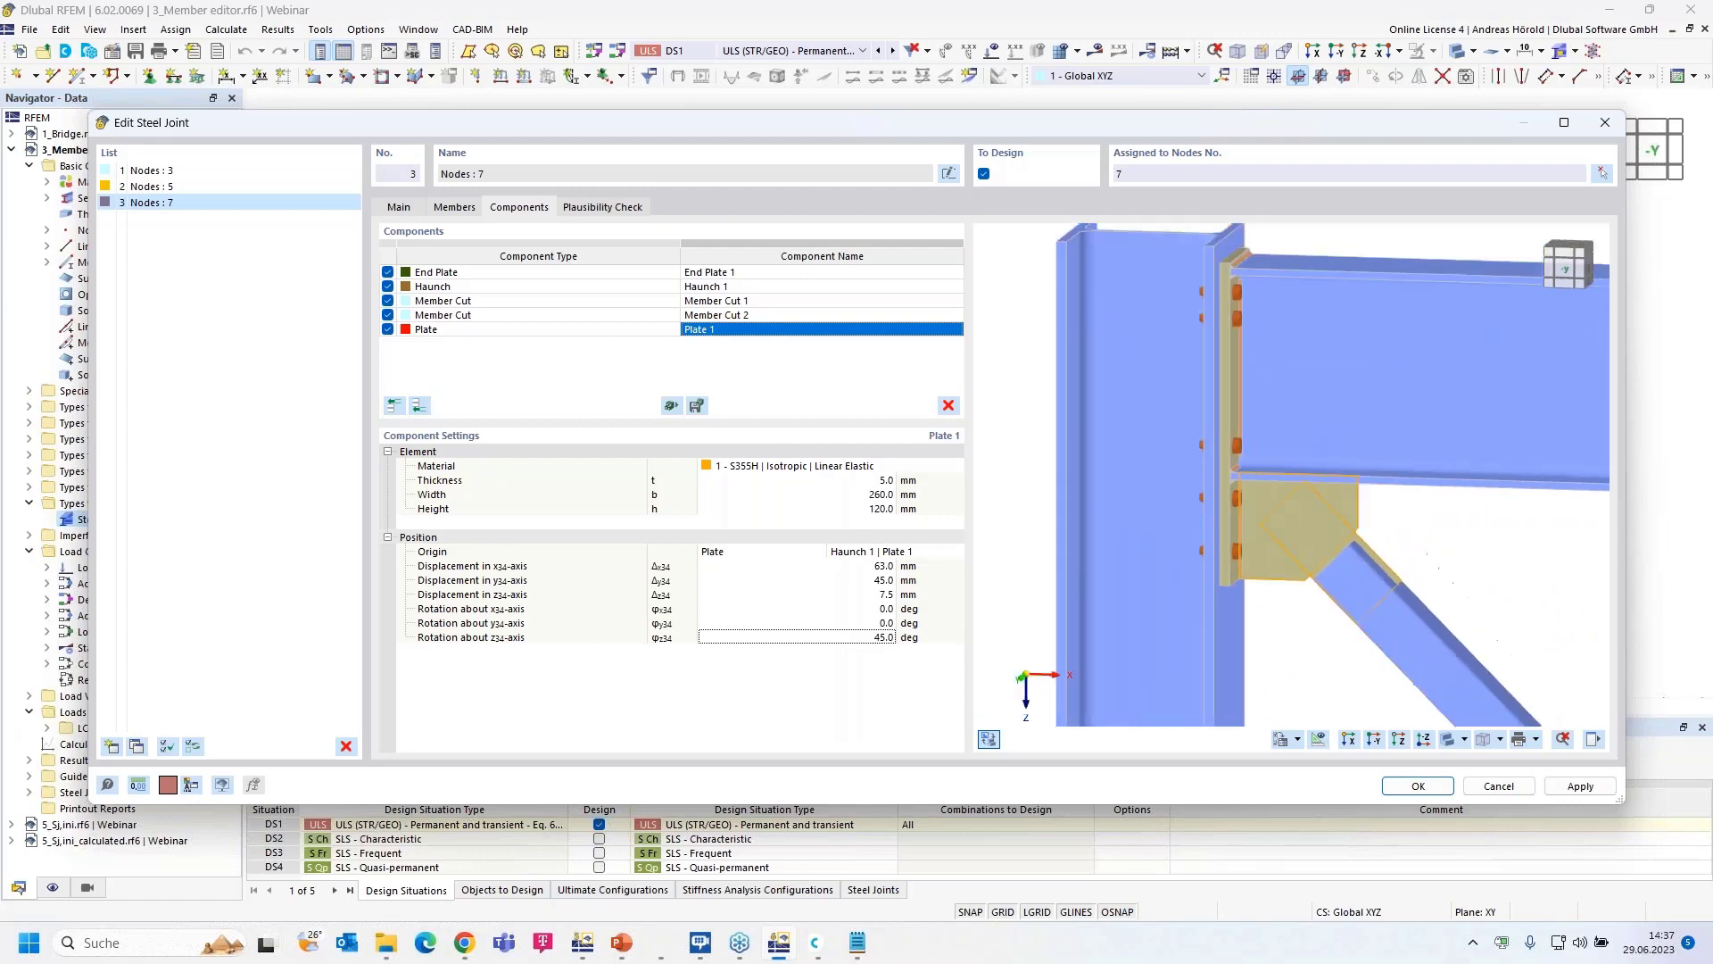
pyautogui.scroll(5, 1364, 586)
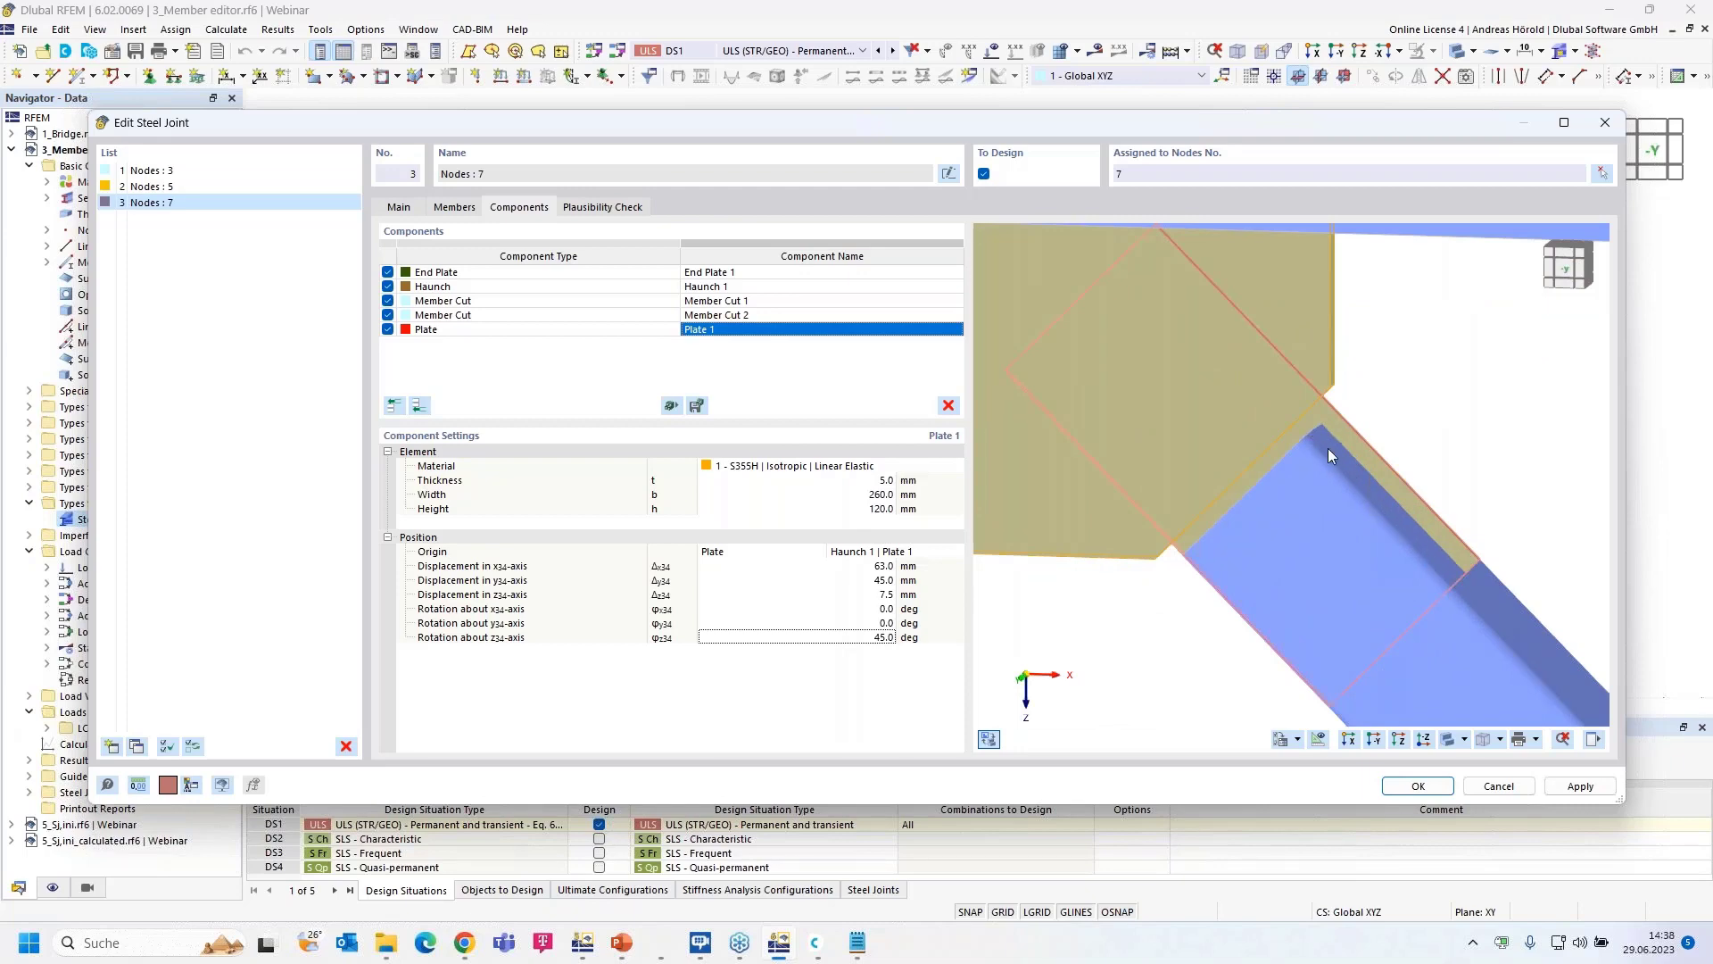
pyautogui.scroll(-5, 1297, 383)
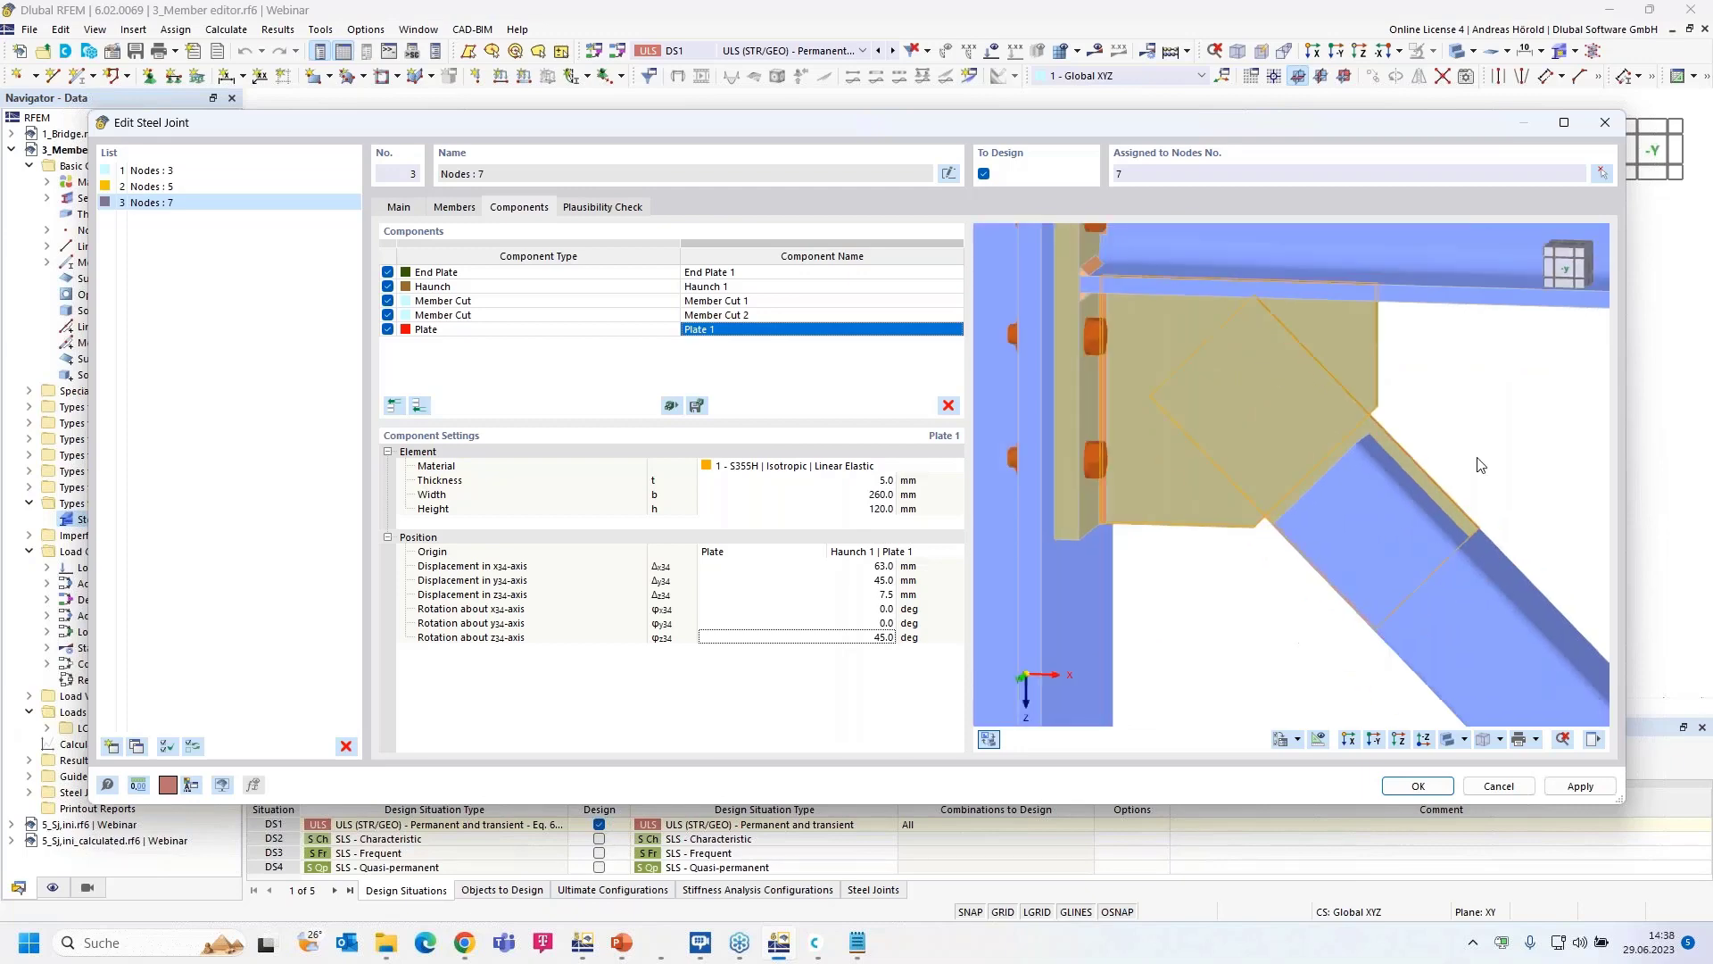
pyautogui.click(419, 406)
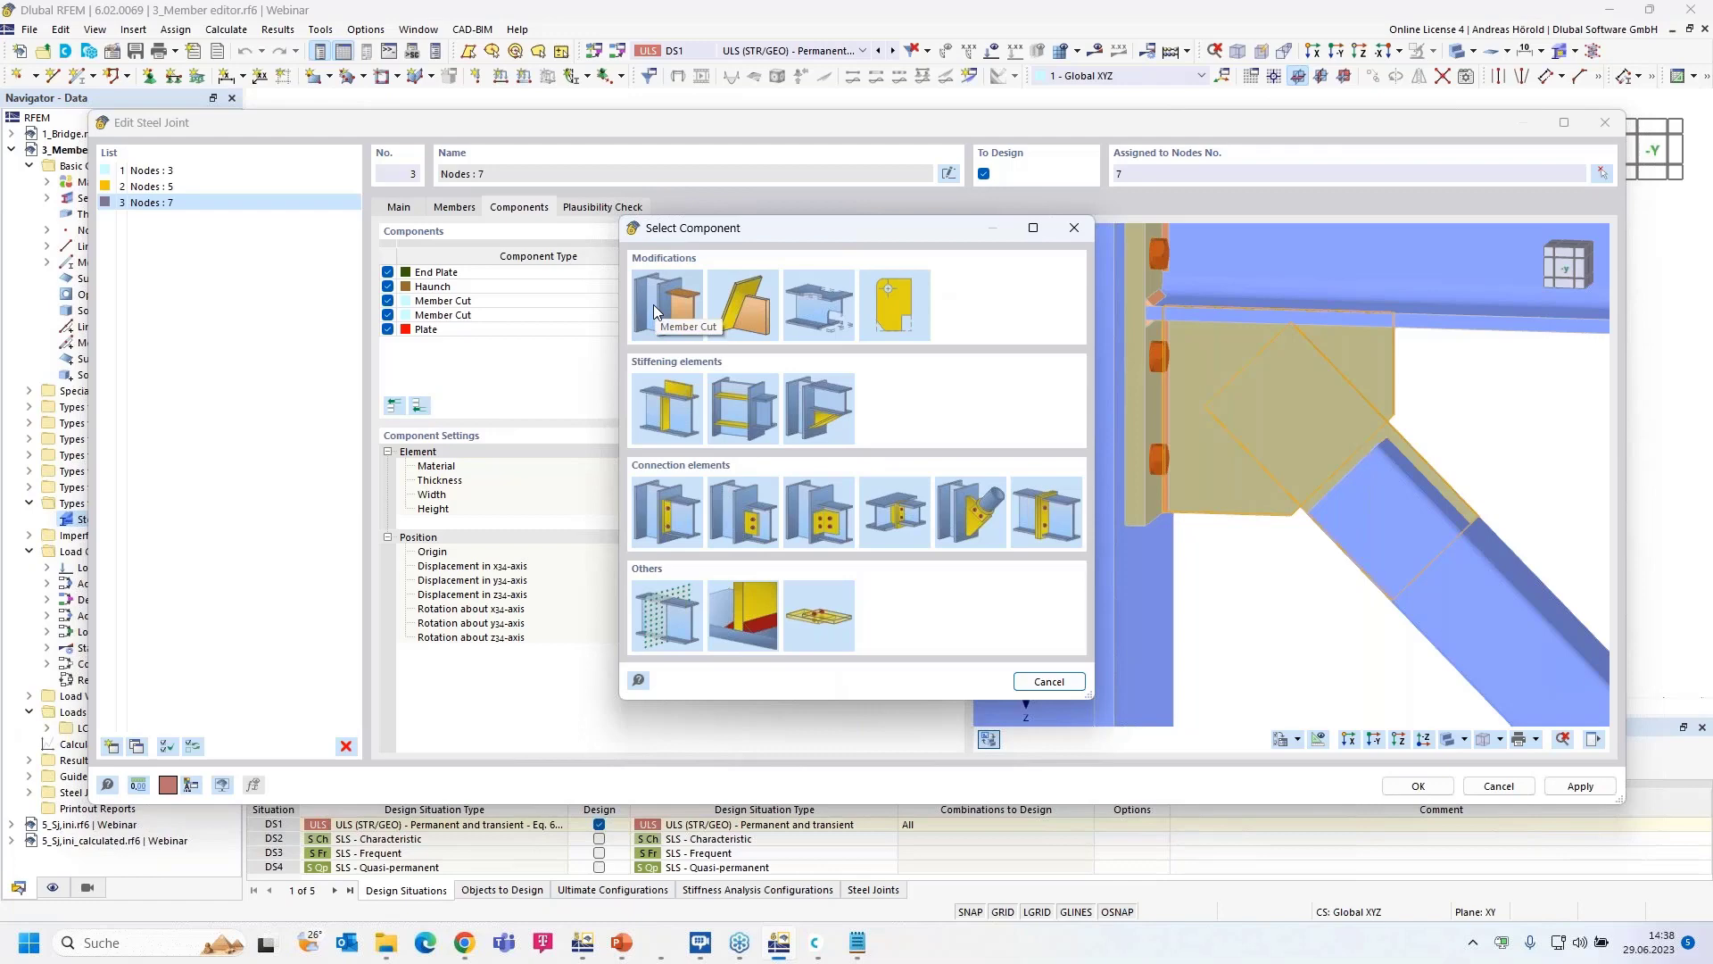
# - Add Member Cut 3 on the diagonal Dia with the By plate cut type
pyautogui.click(656, 312)
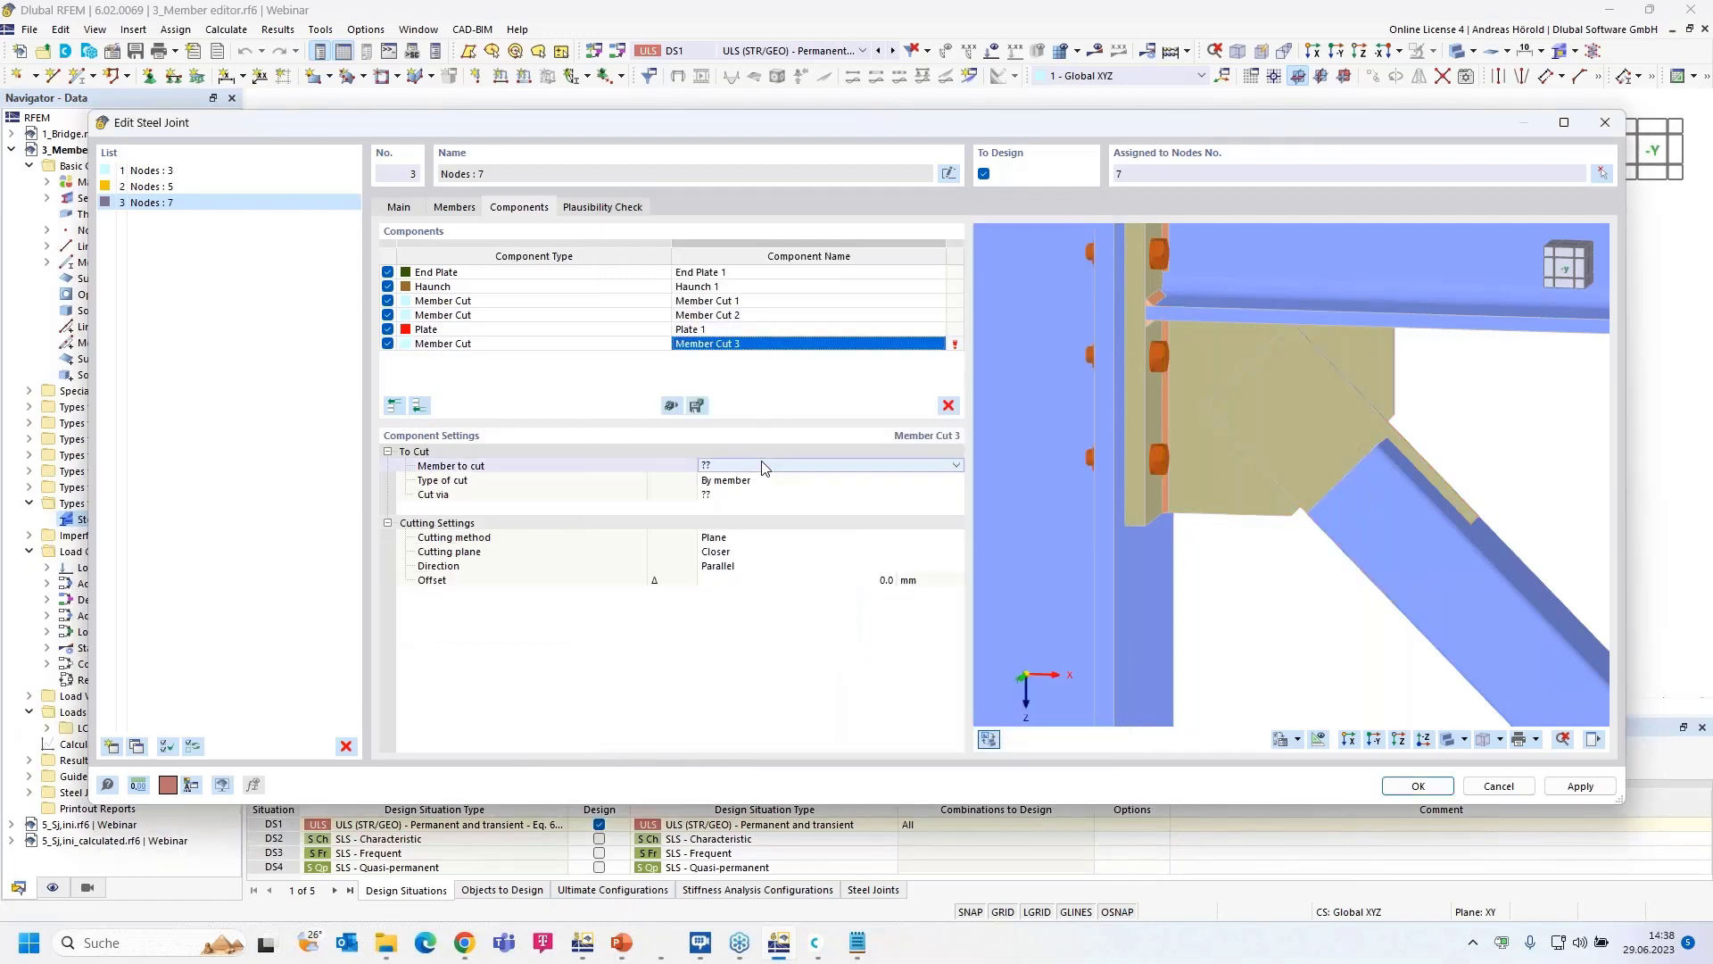
pyautogui.click(876, 466)
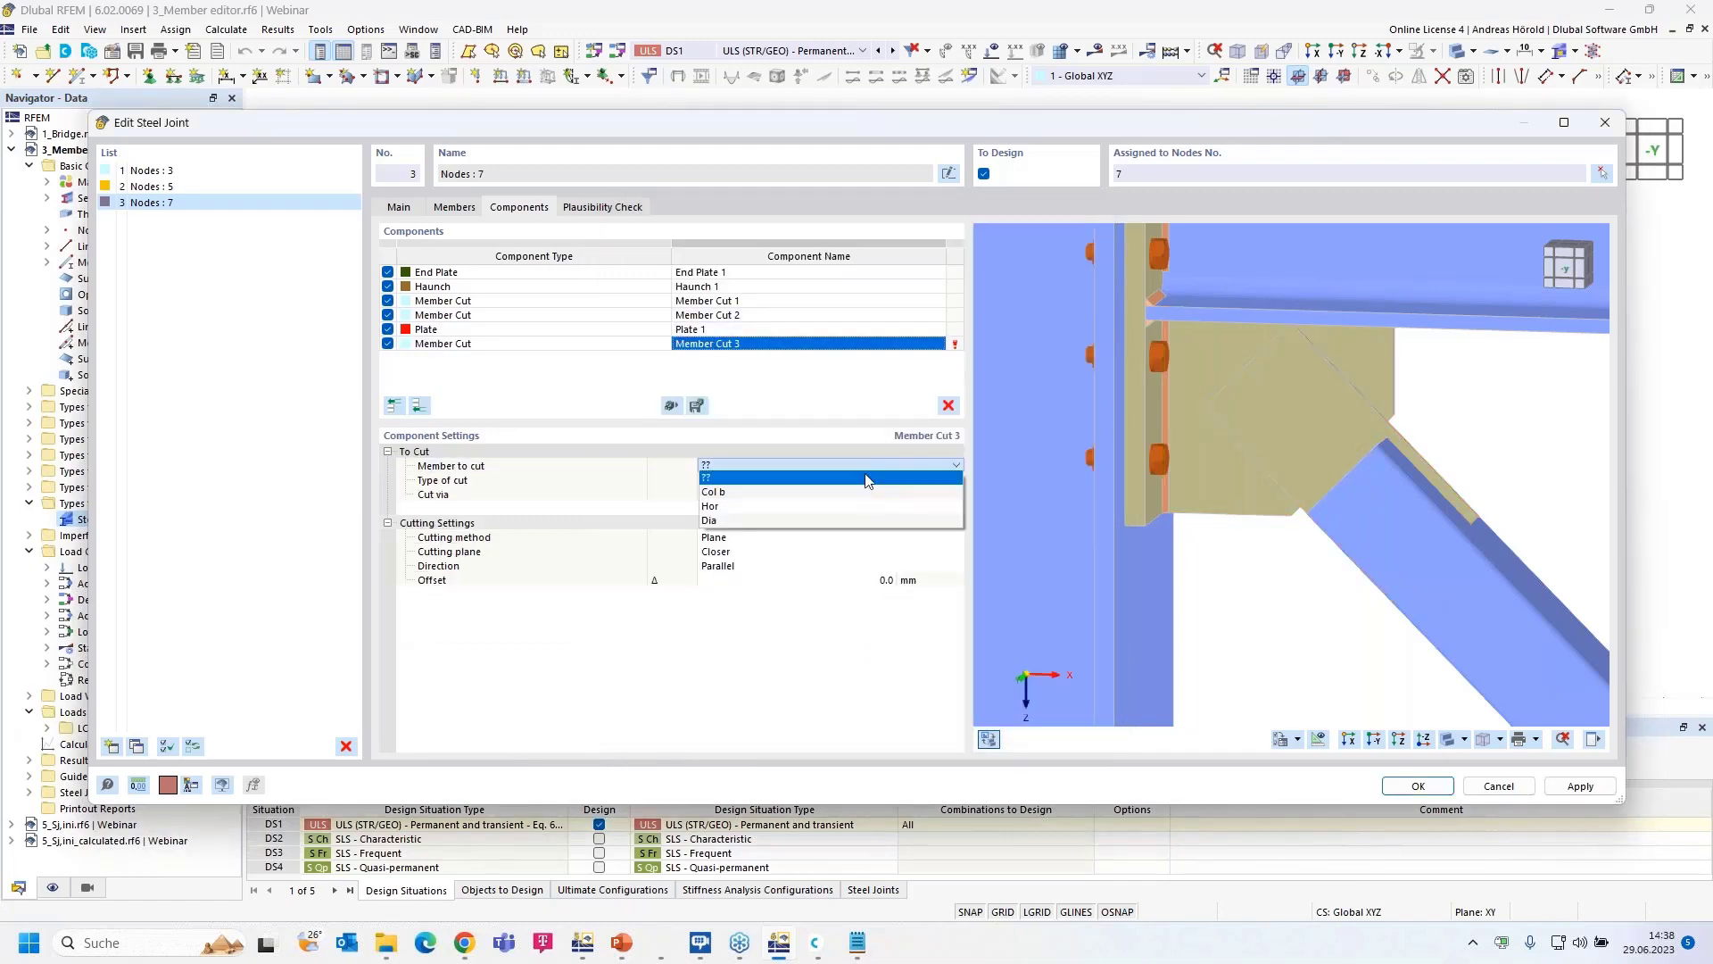
pyautogui.click(839, 521)
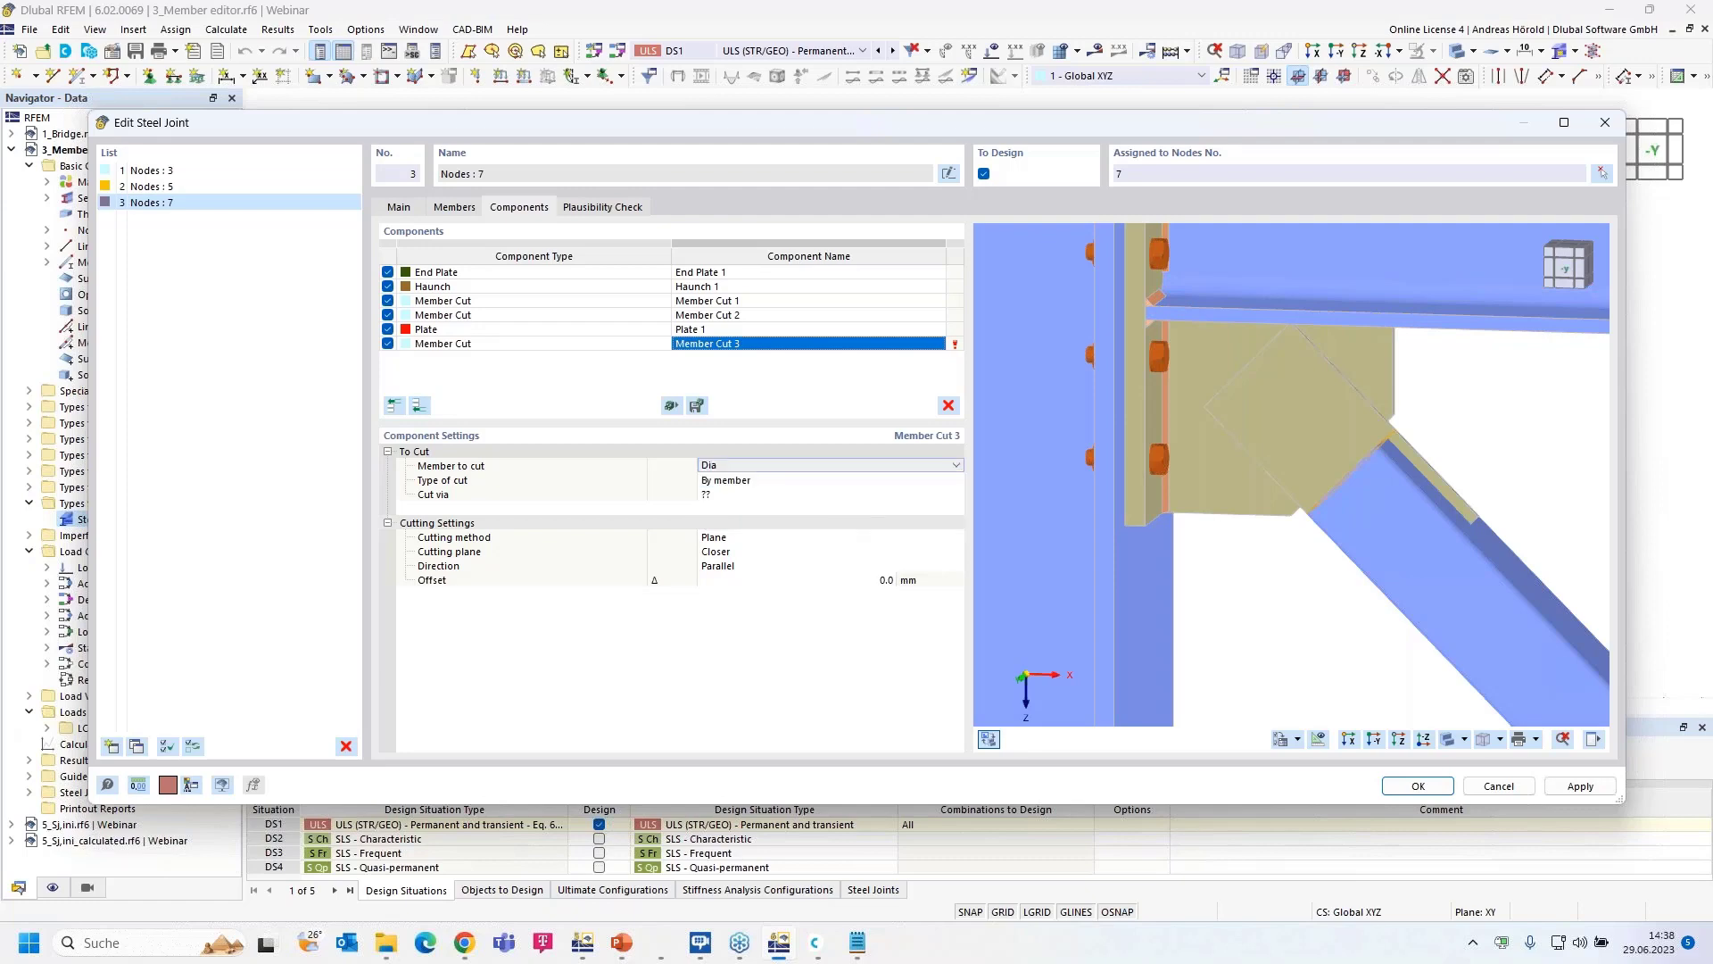
pyautogui.click(817, 480)
pyautogui.click(828, 479)
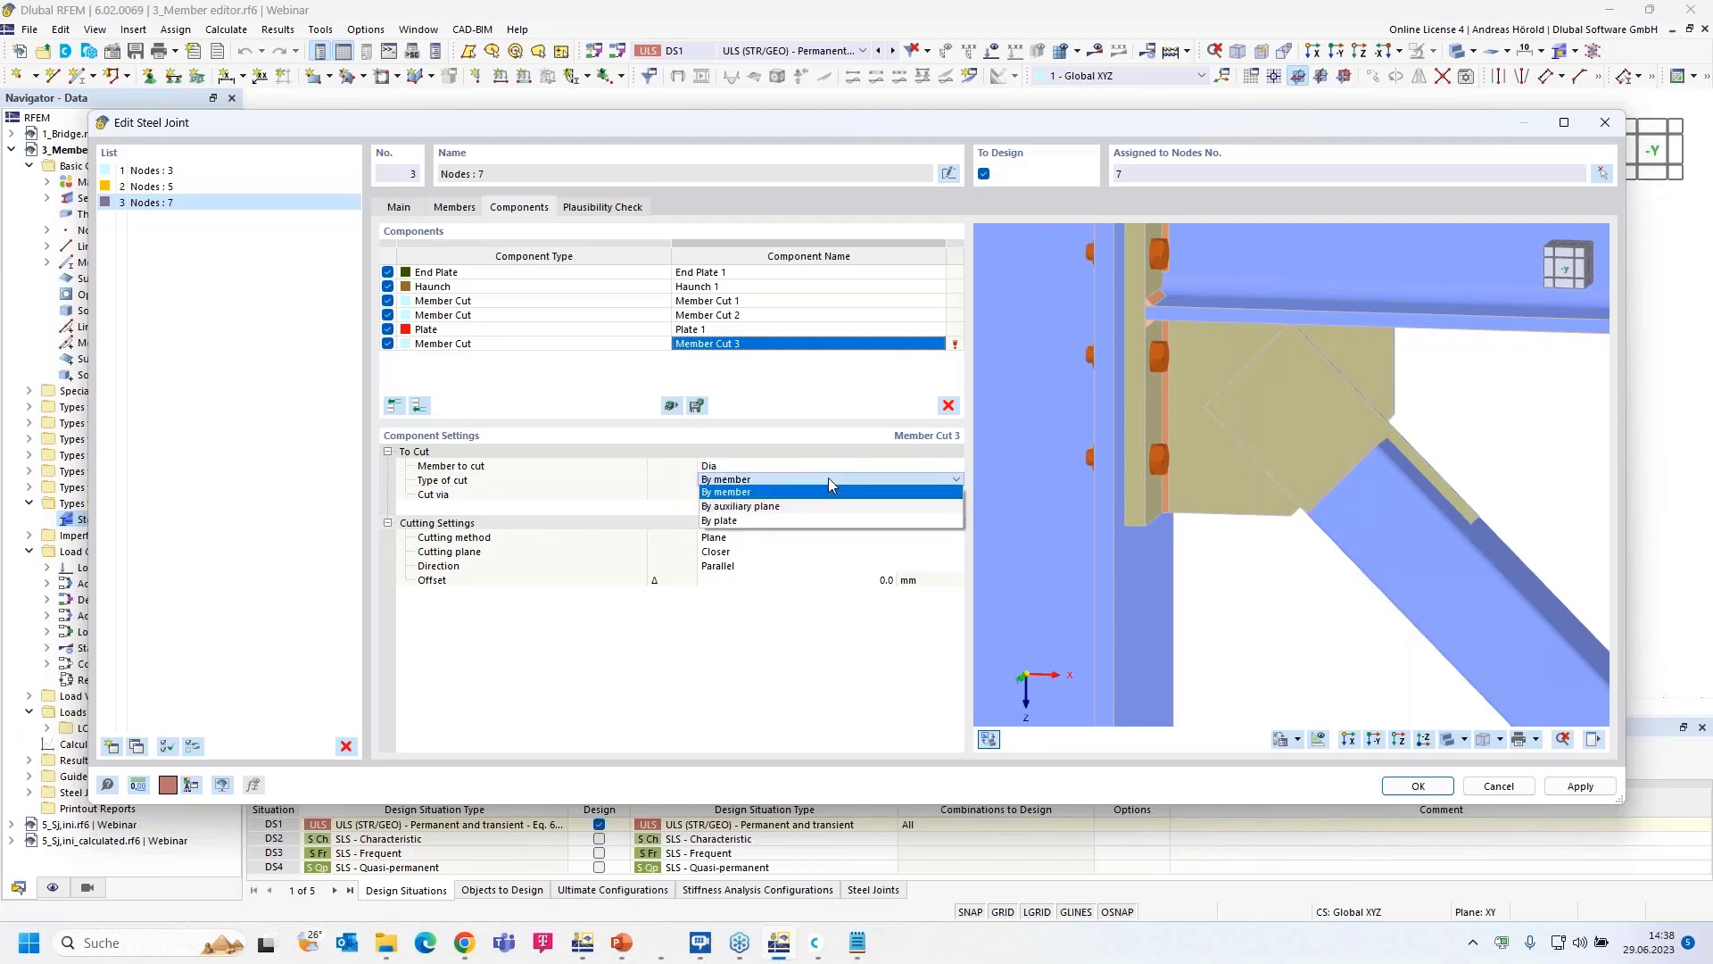
pyautogui.click(807, 516)
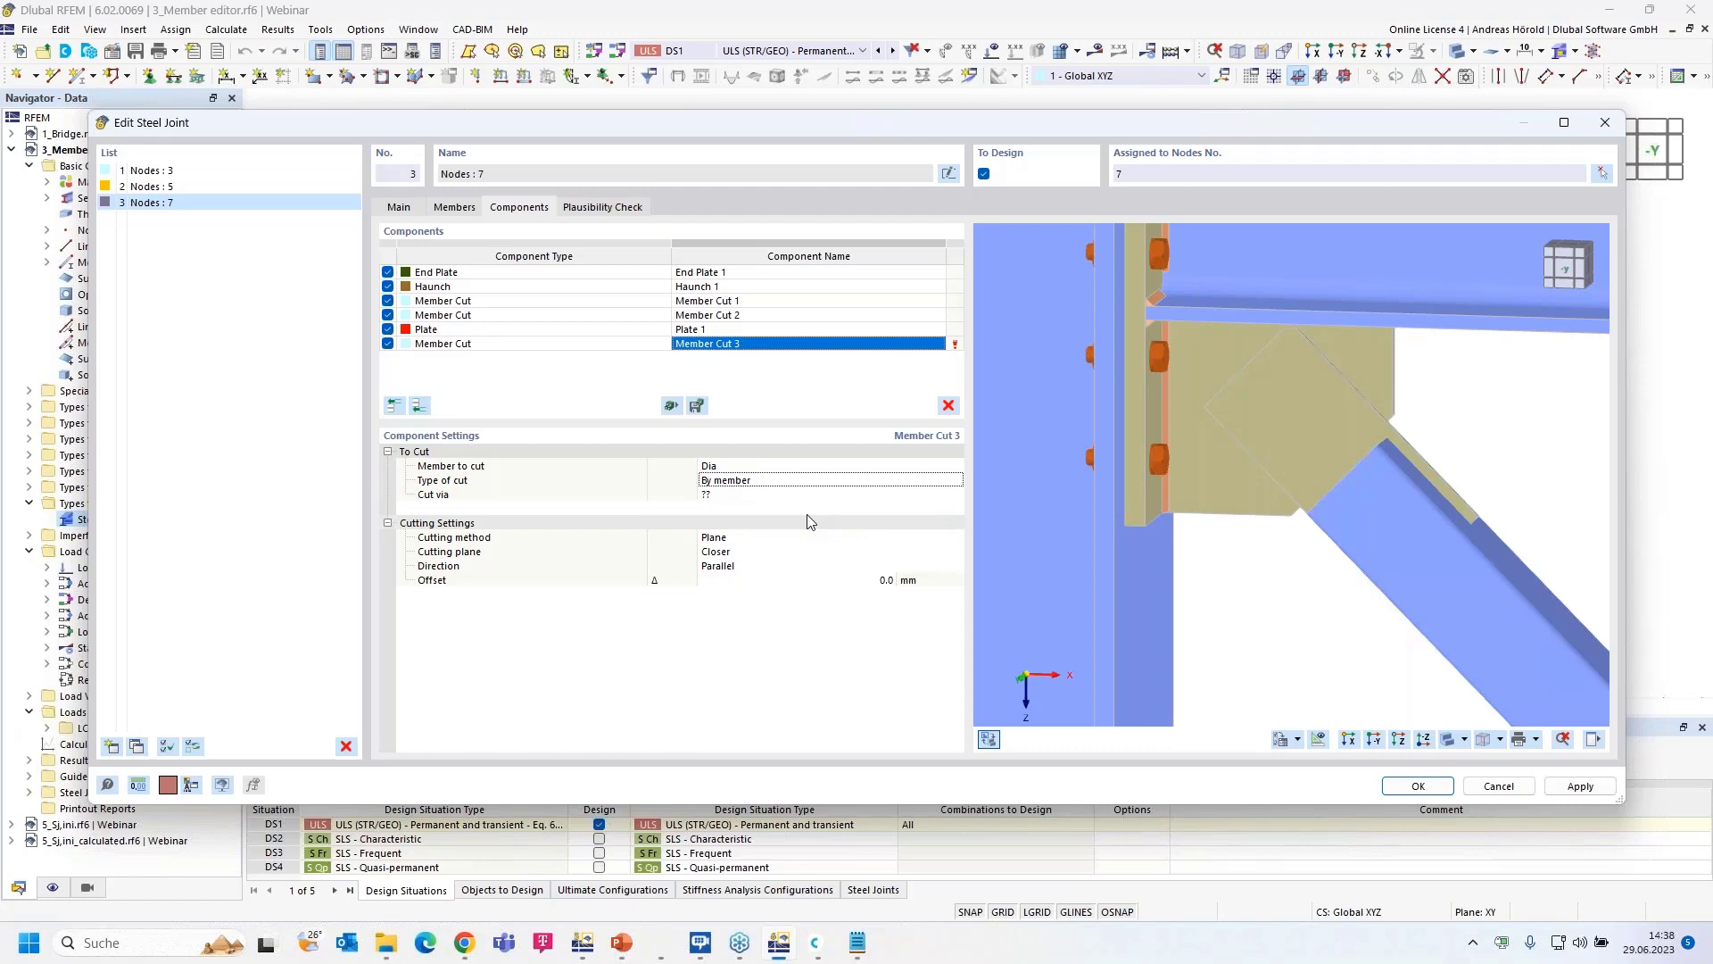
pyautogui.click(870, 481)
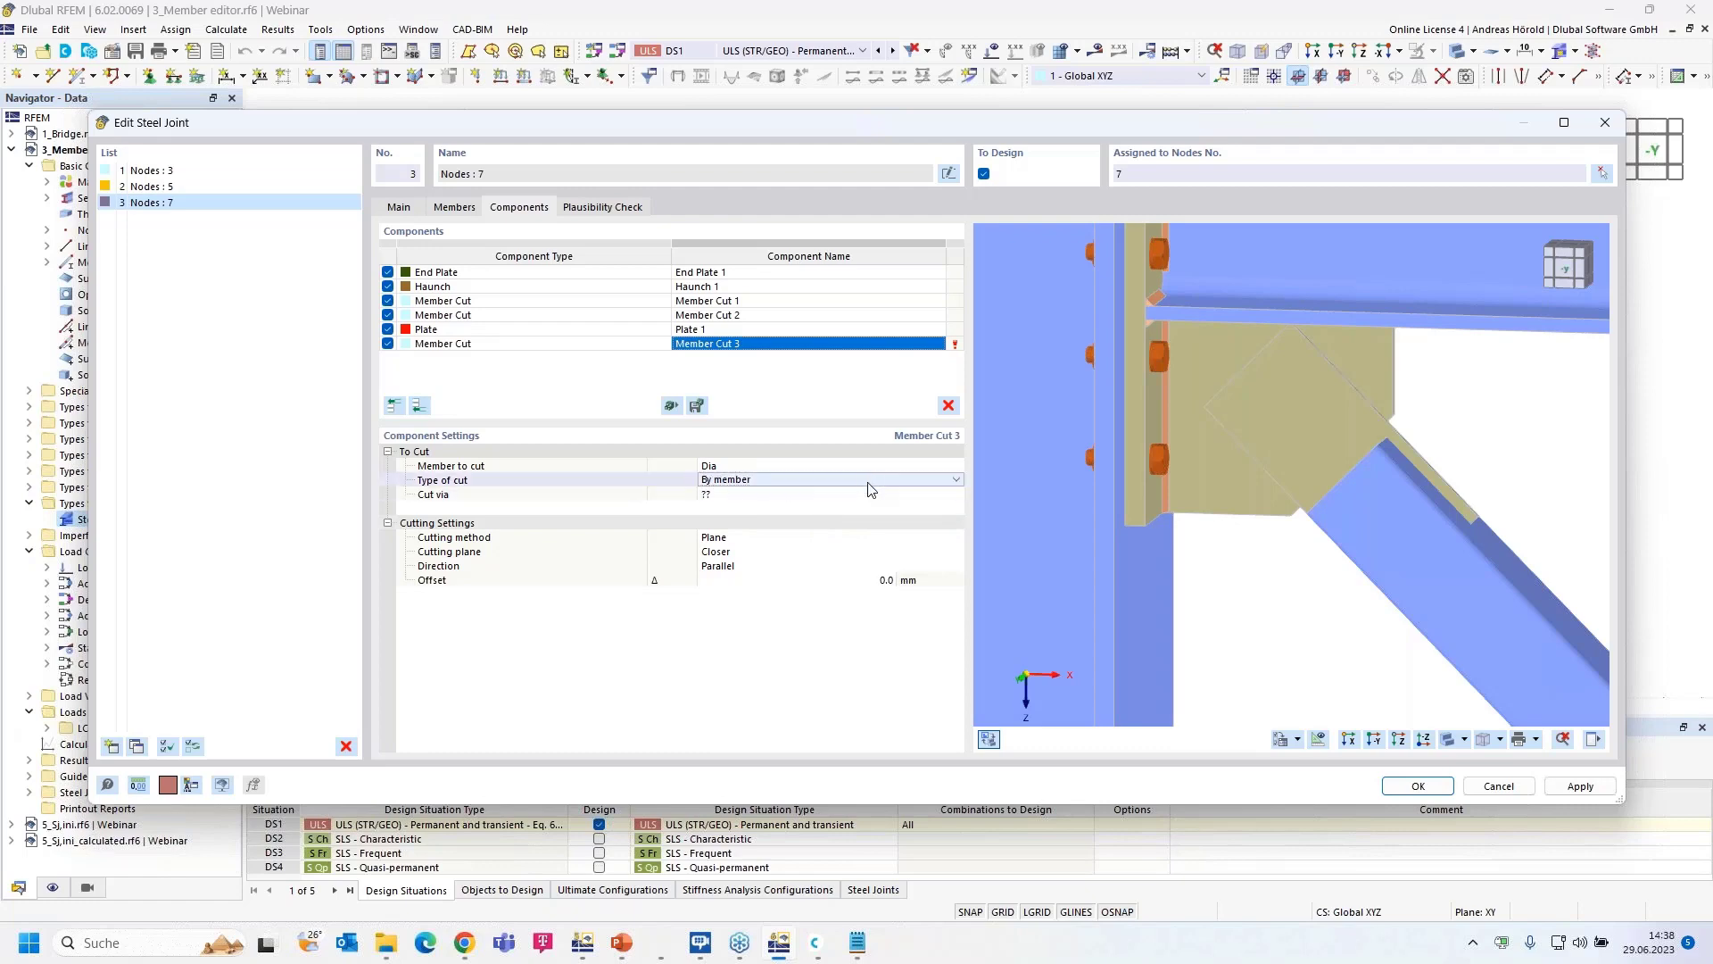
pyautogui.click(870, 480)
pyautogui.click(863, 521)
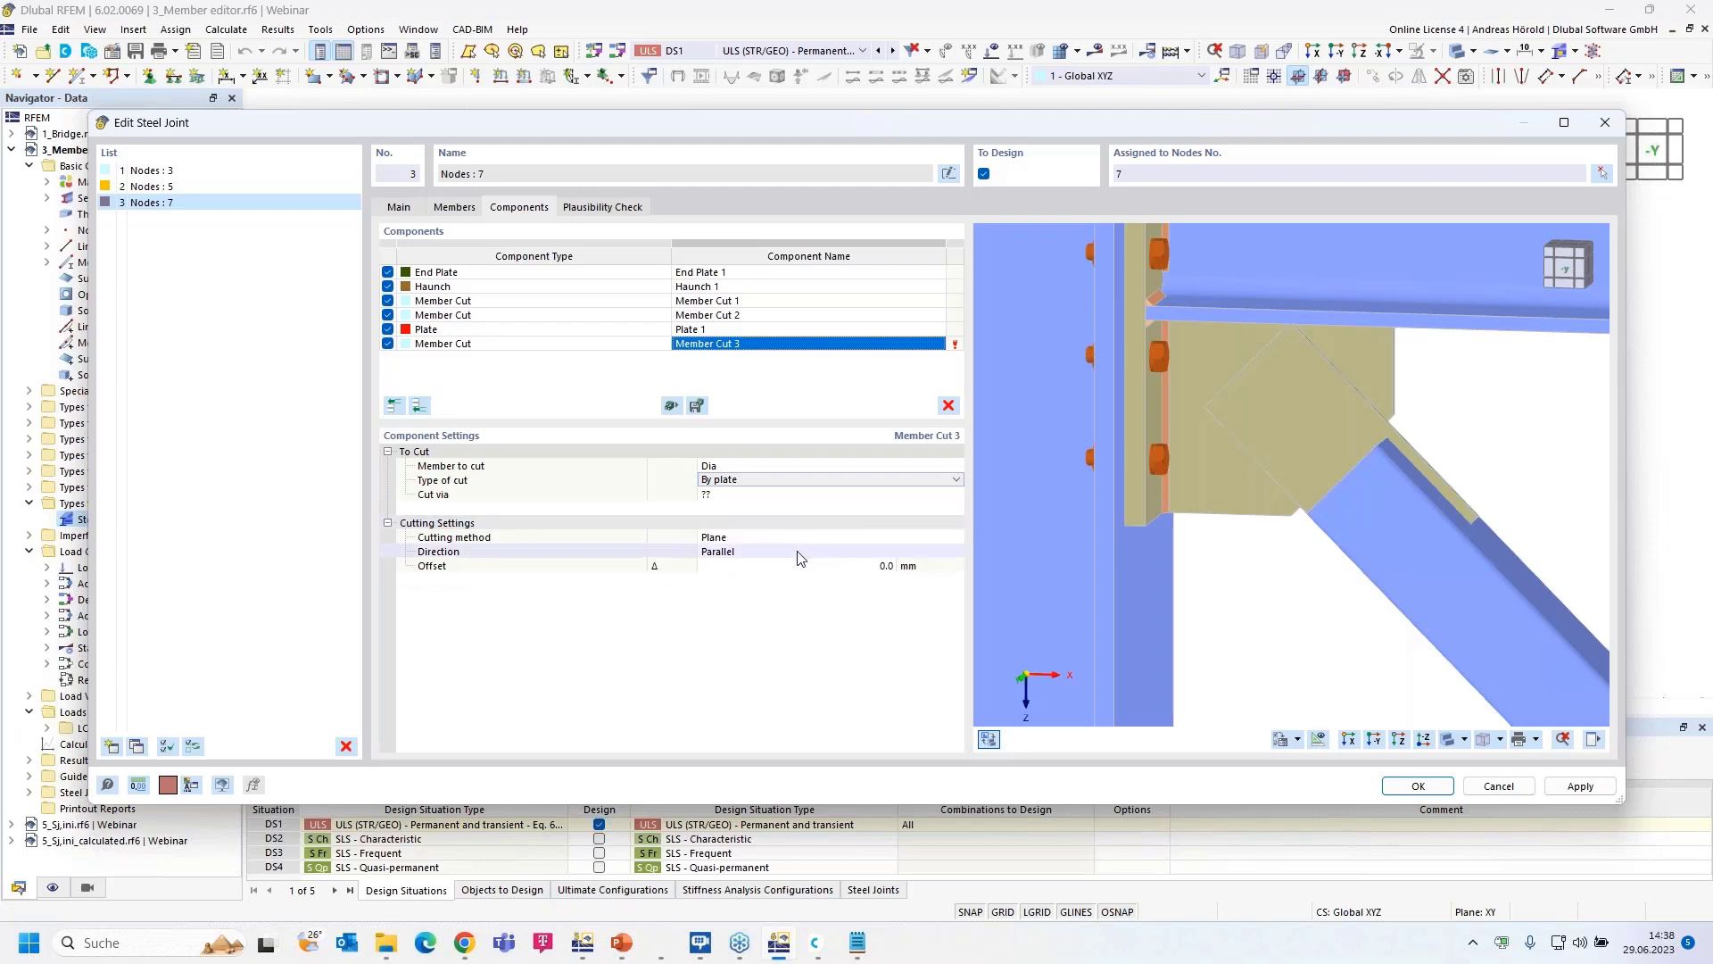
# - Cut Dia via Plate 1 using the Surface cutting method
pyautogui.click(828, 496)
pyautogui.click(866, 495)
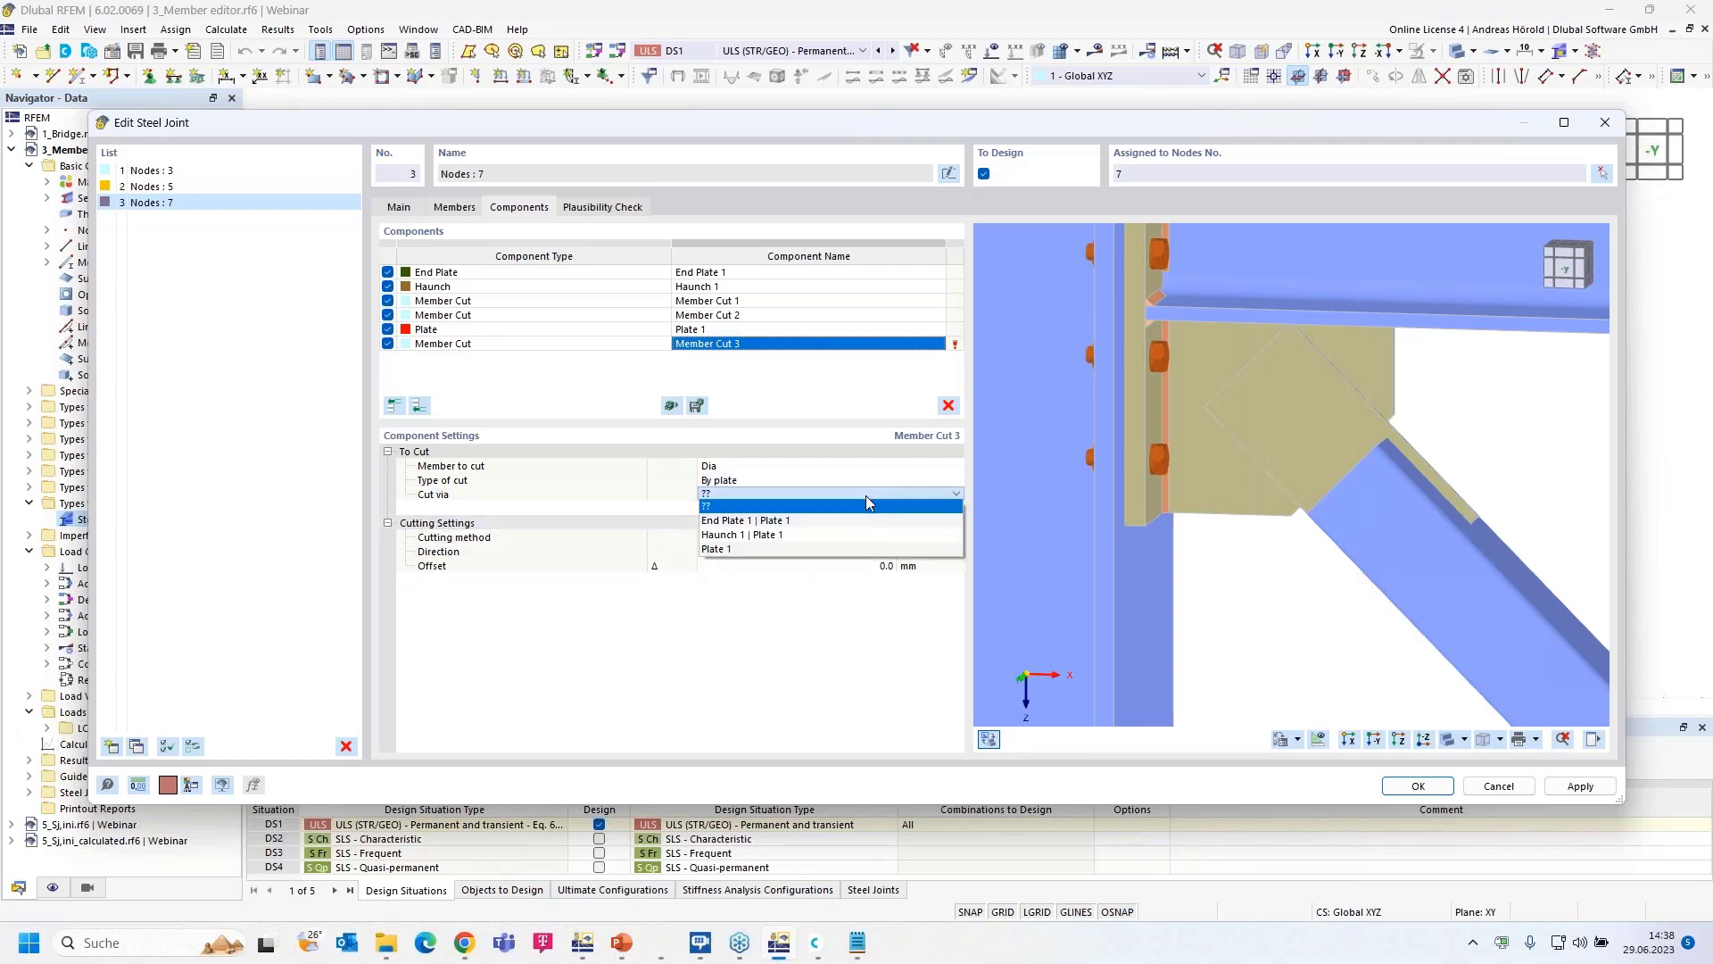
pyautogui.click(812, 549)
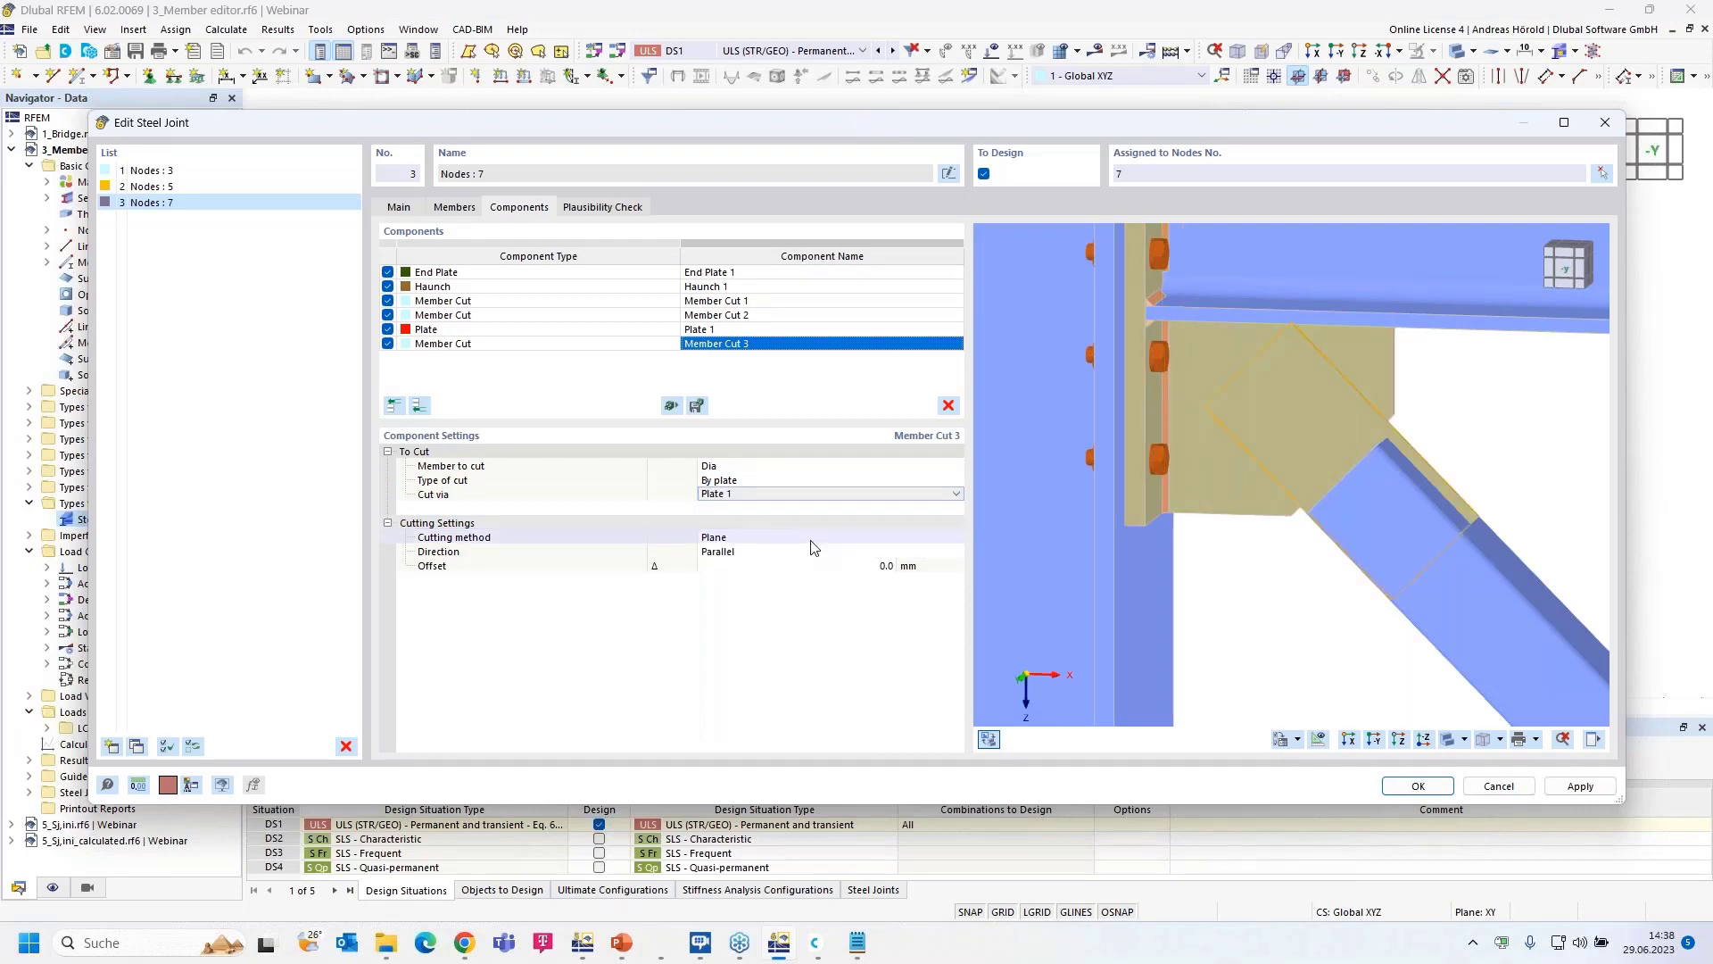
pyautogui.click(784, 538)
pyautogui.click(783, 538)
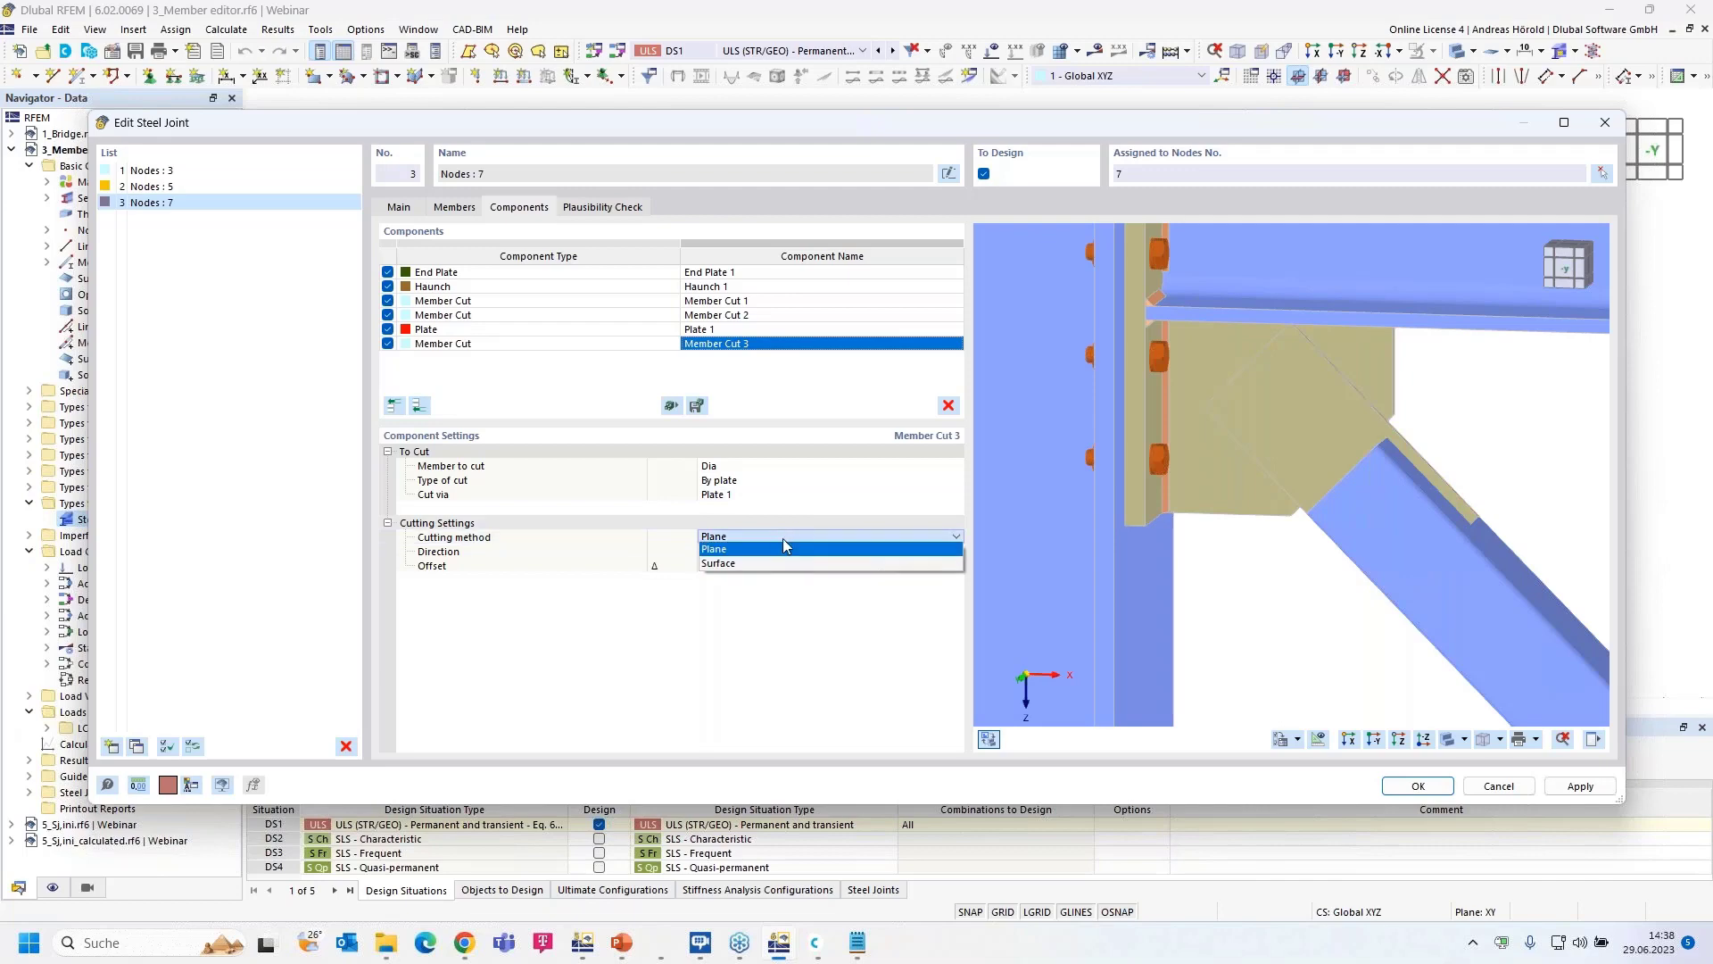
pyautogui.click(784, 548)
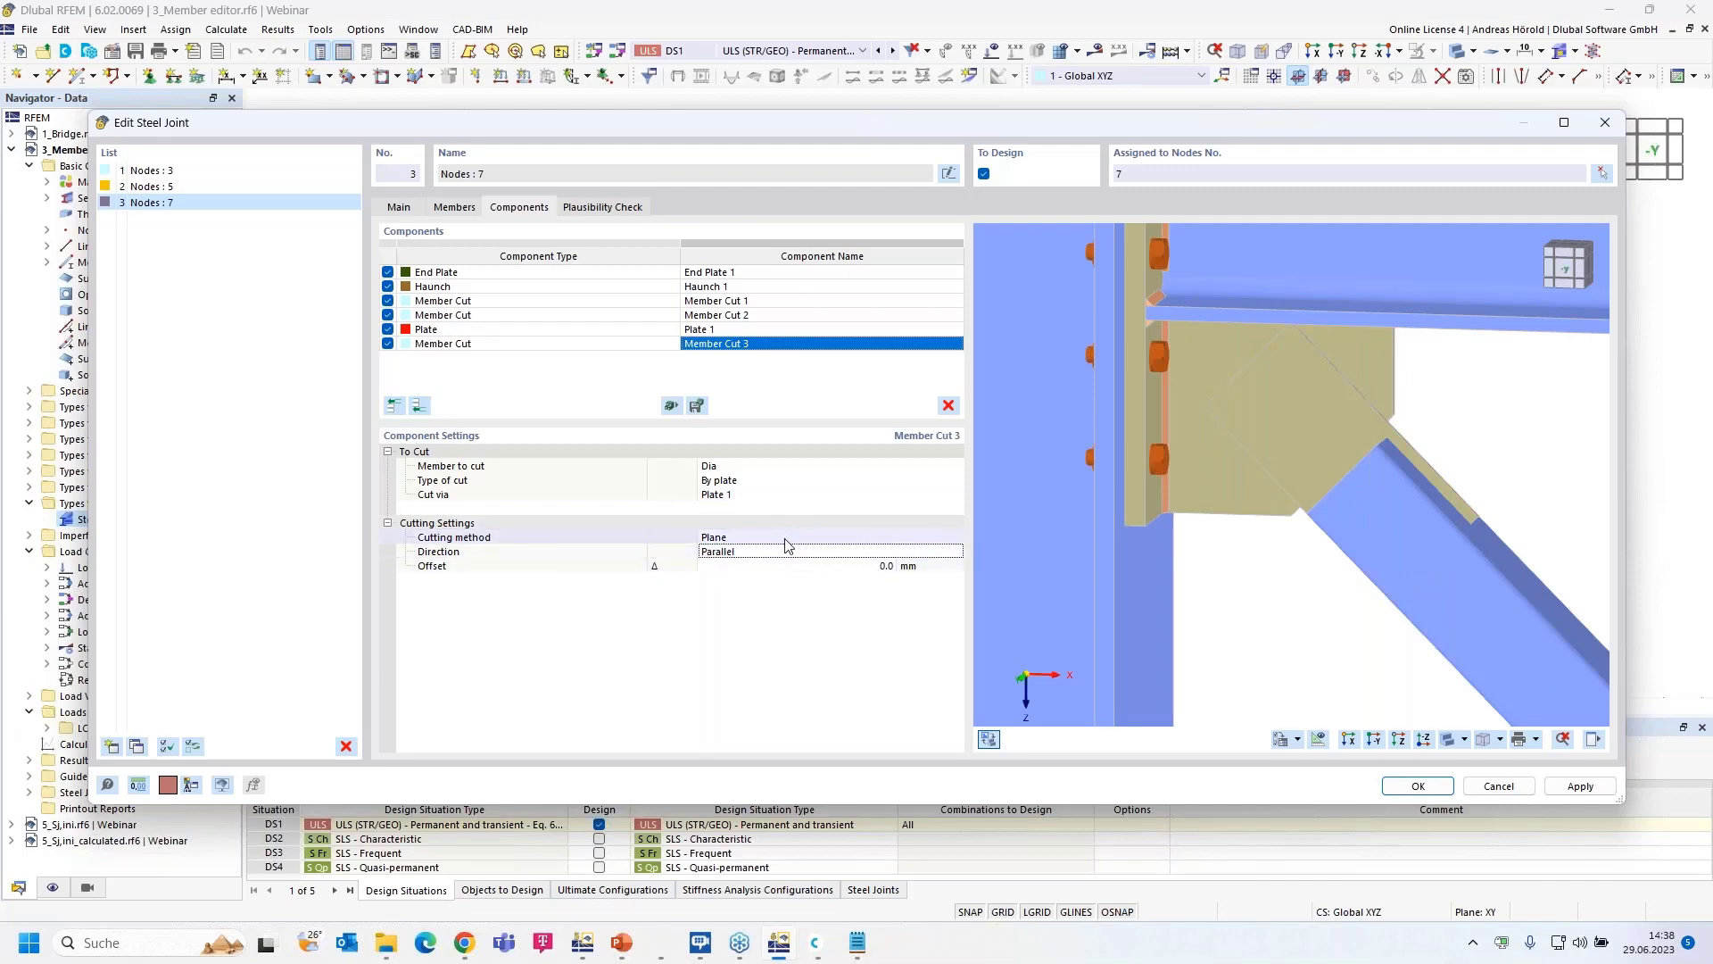
pyautogui.click(785, 538)
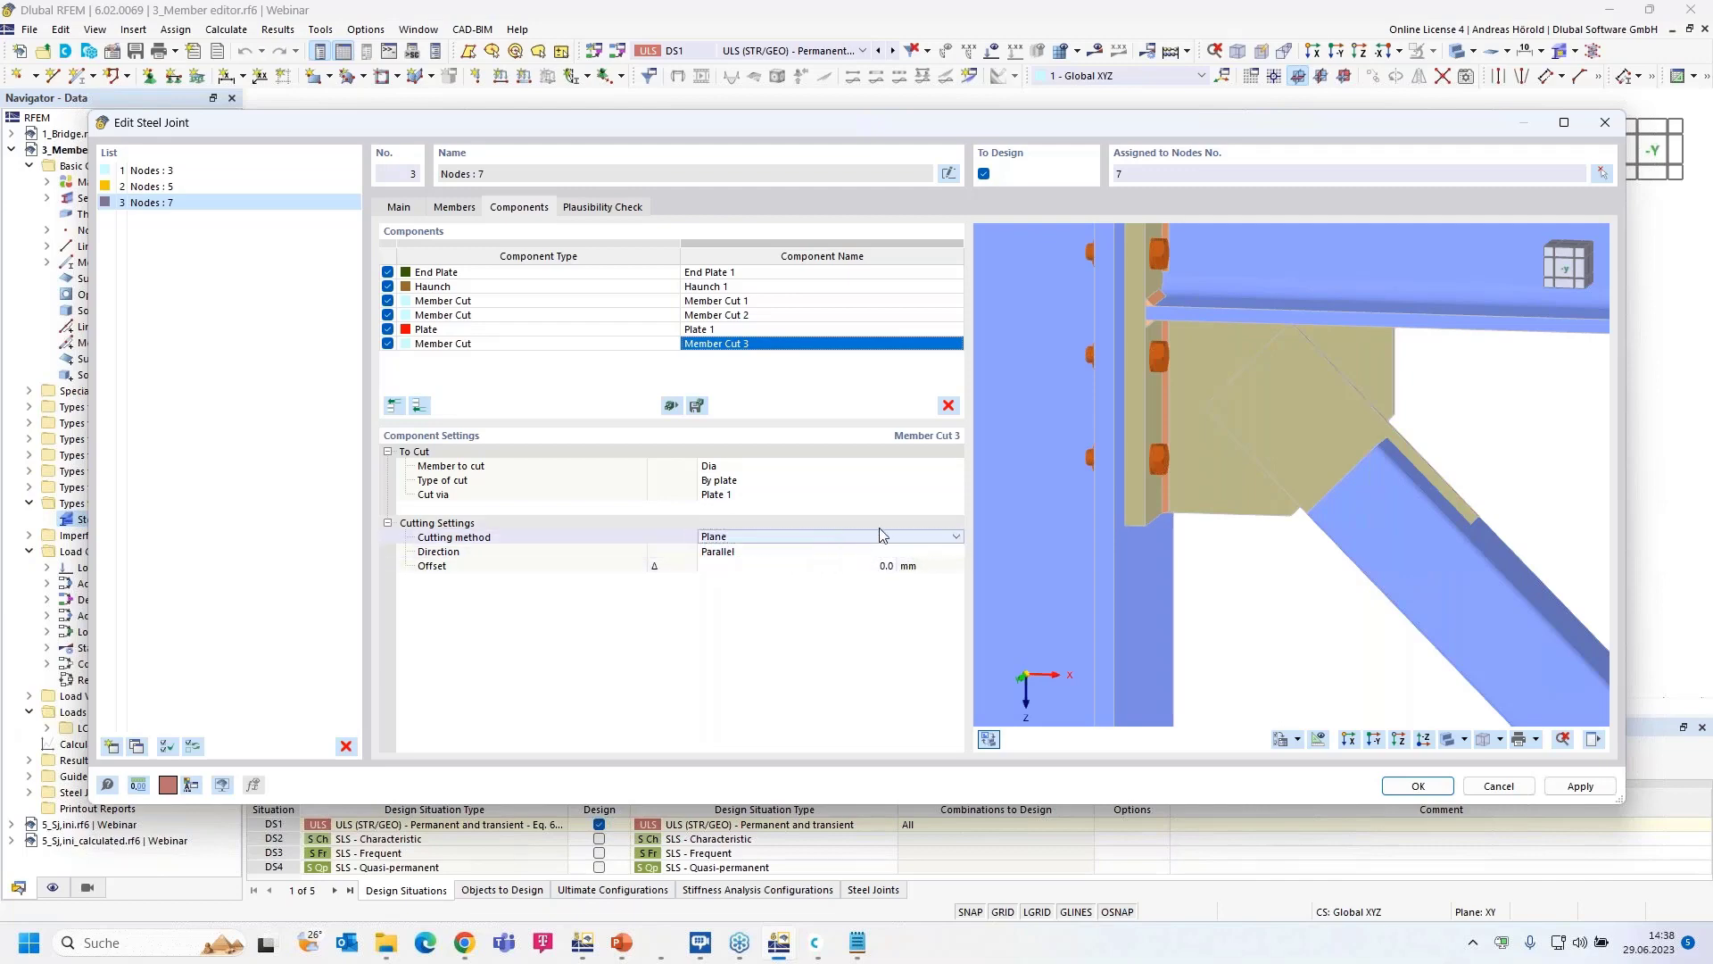
pyautogui.click(952, 536)
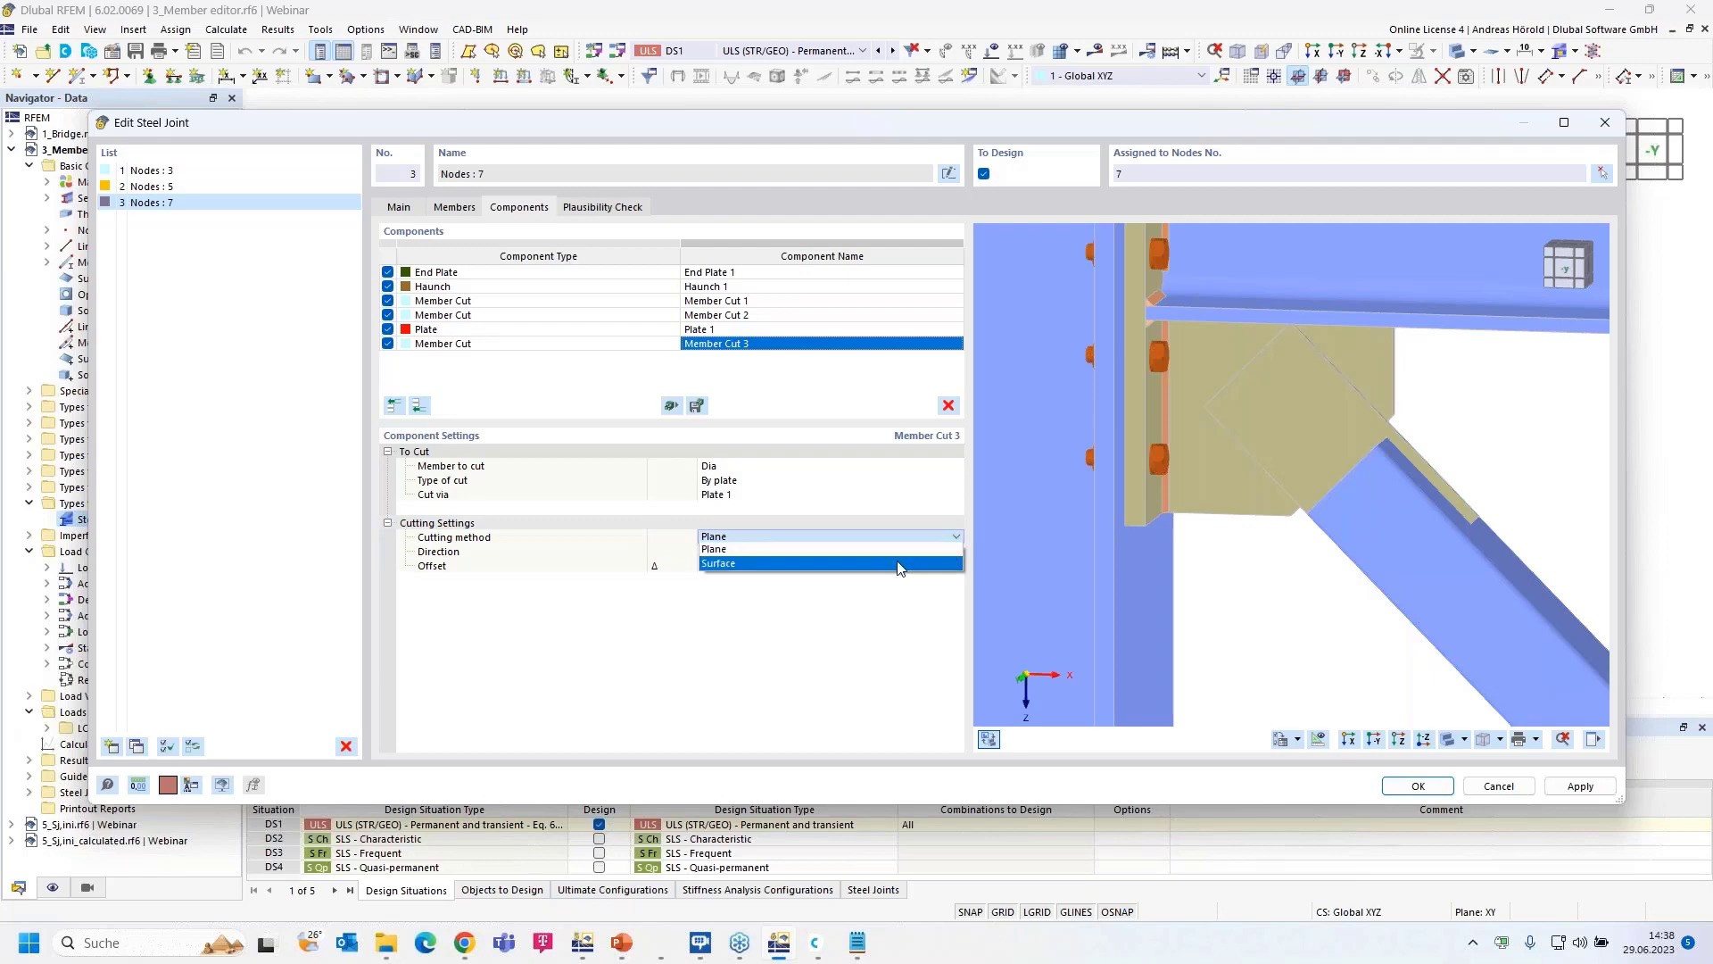
pyautogui.click(898, 563)
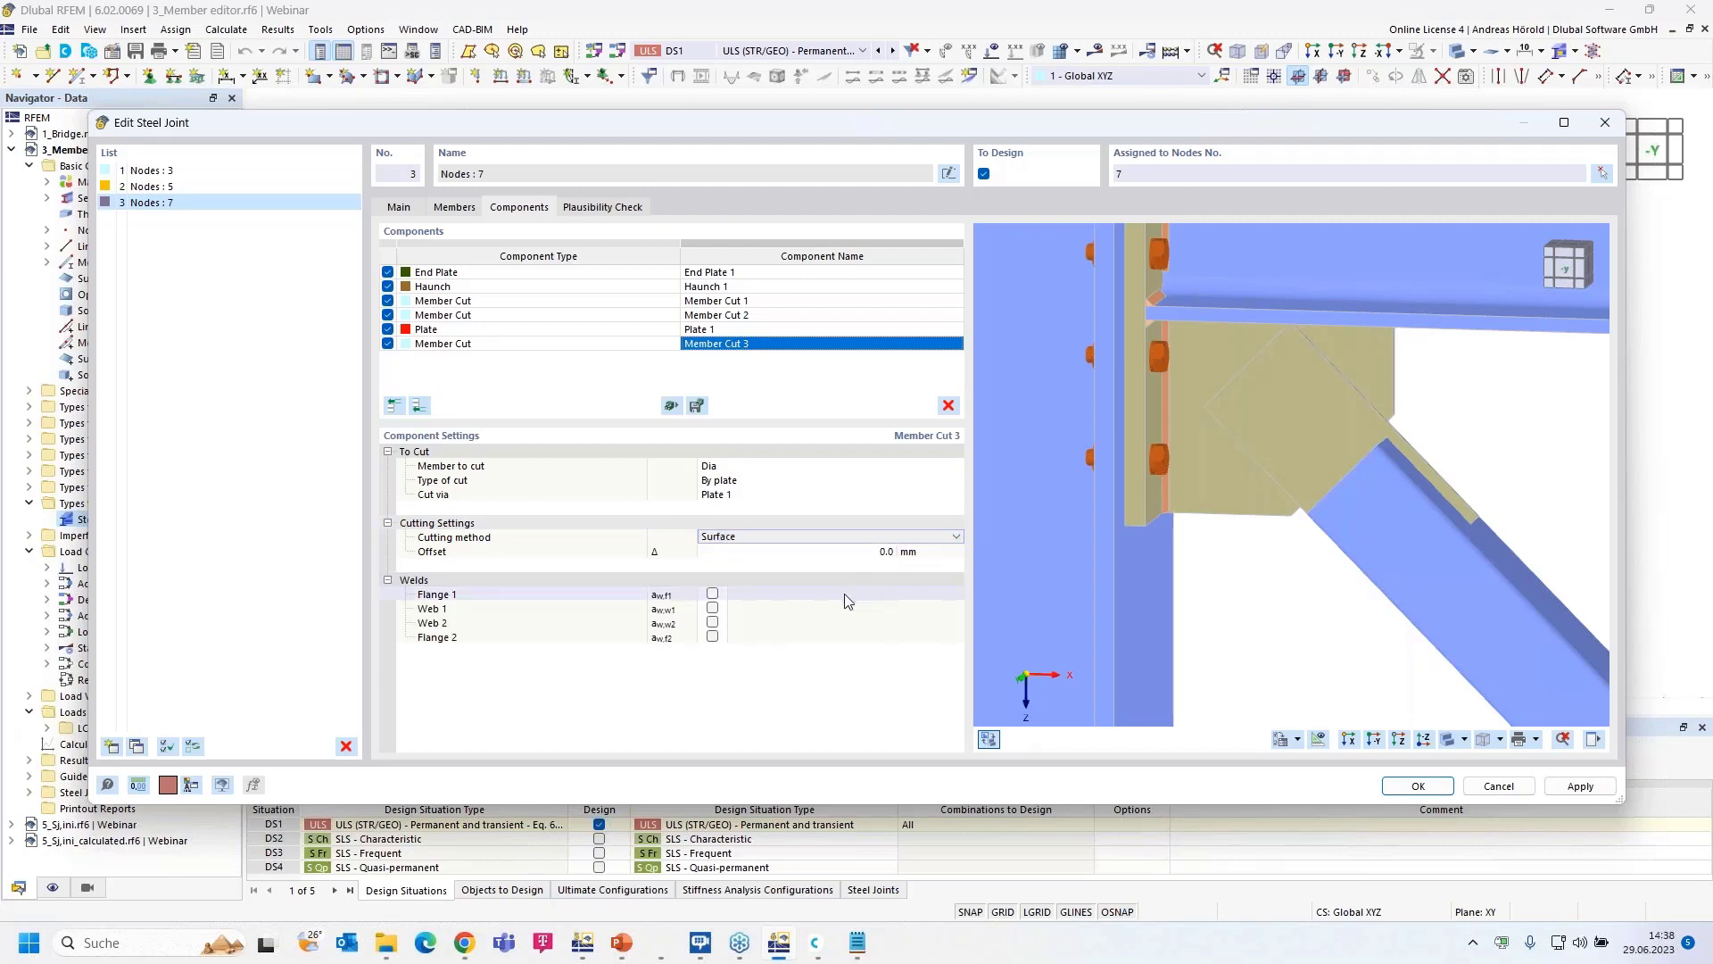
# - Weld Flange 1 and Flange 2 of Member Cut 3 with 3.0 mm S355H welds
pyautogui.scroll(2, 1266, 485)
pyautogui.scroll(1, 1266, 486)
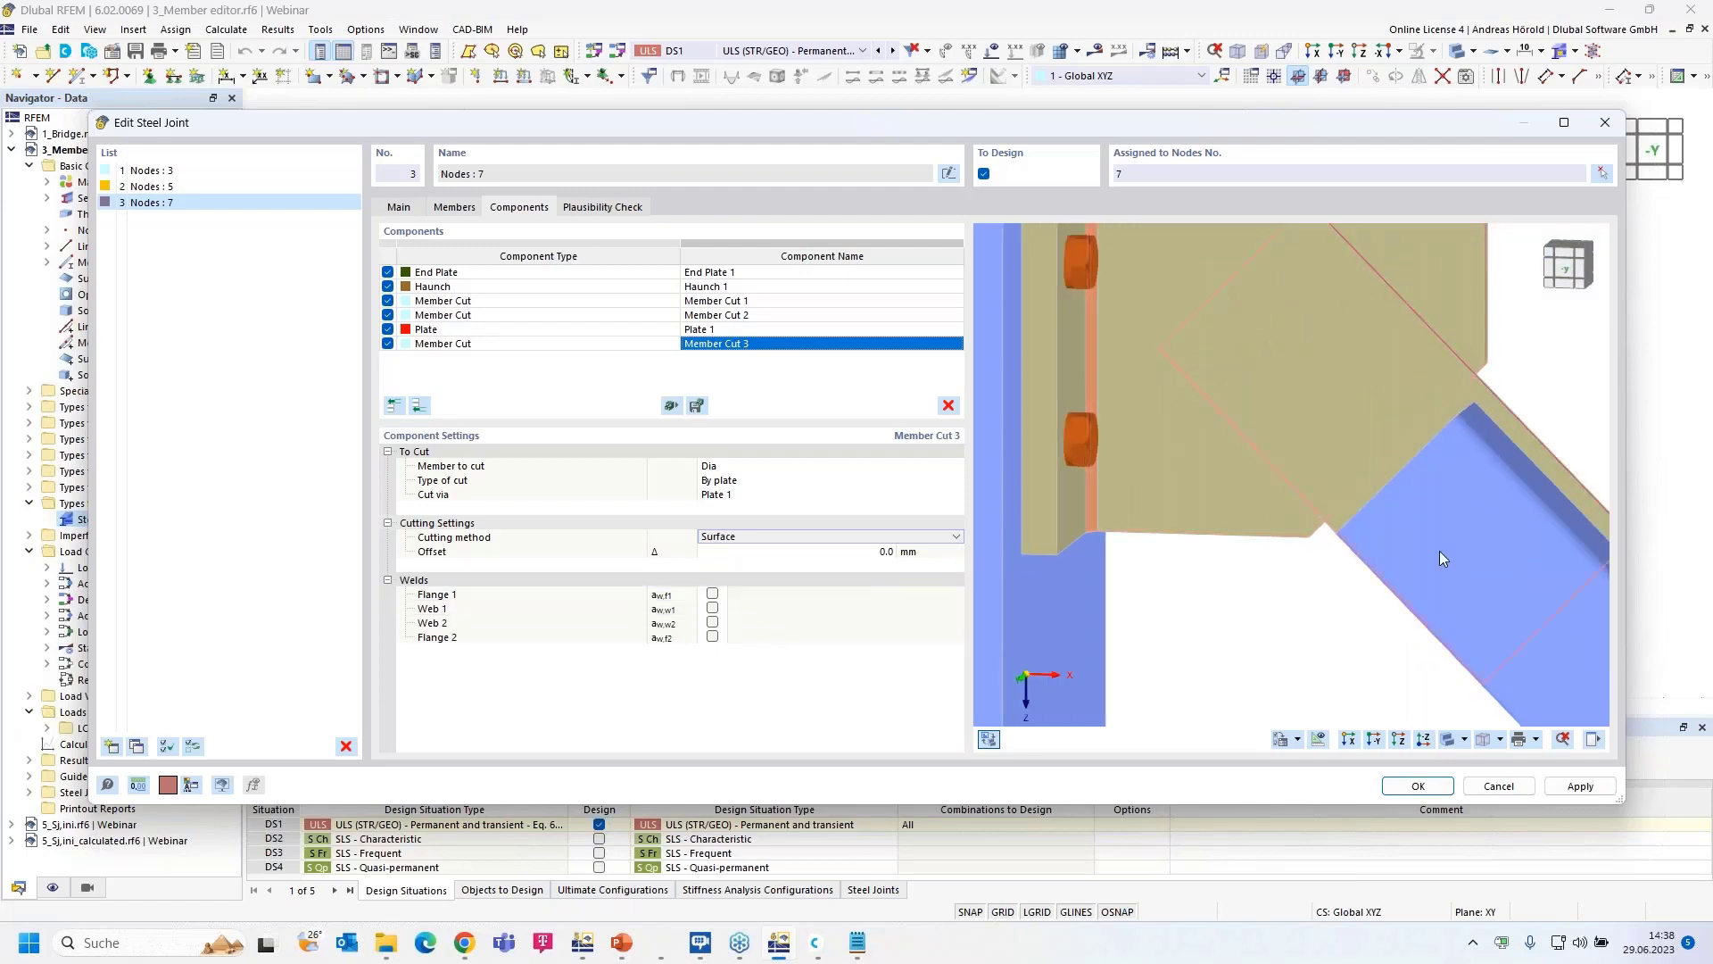
pyautogui.keyDown('ctrl'); pyautogui.moveTo(1427, 582); pyautogui.dragTo(1332, 585, button='middle'); pyautogui.keyUp('ctrl')
pyautogui.scroll(-1, 1200, 582)
pyautogui.scroll(-1, 1332, 585)
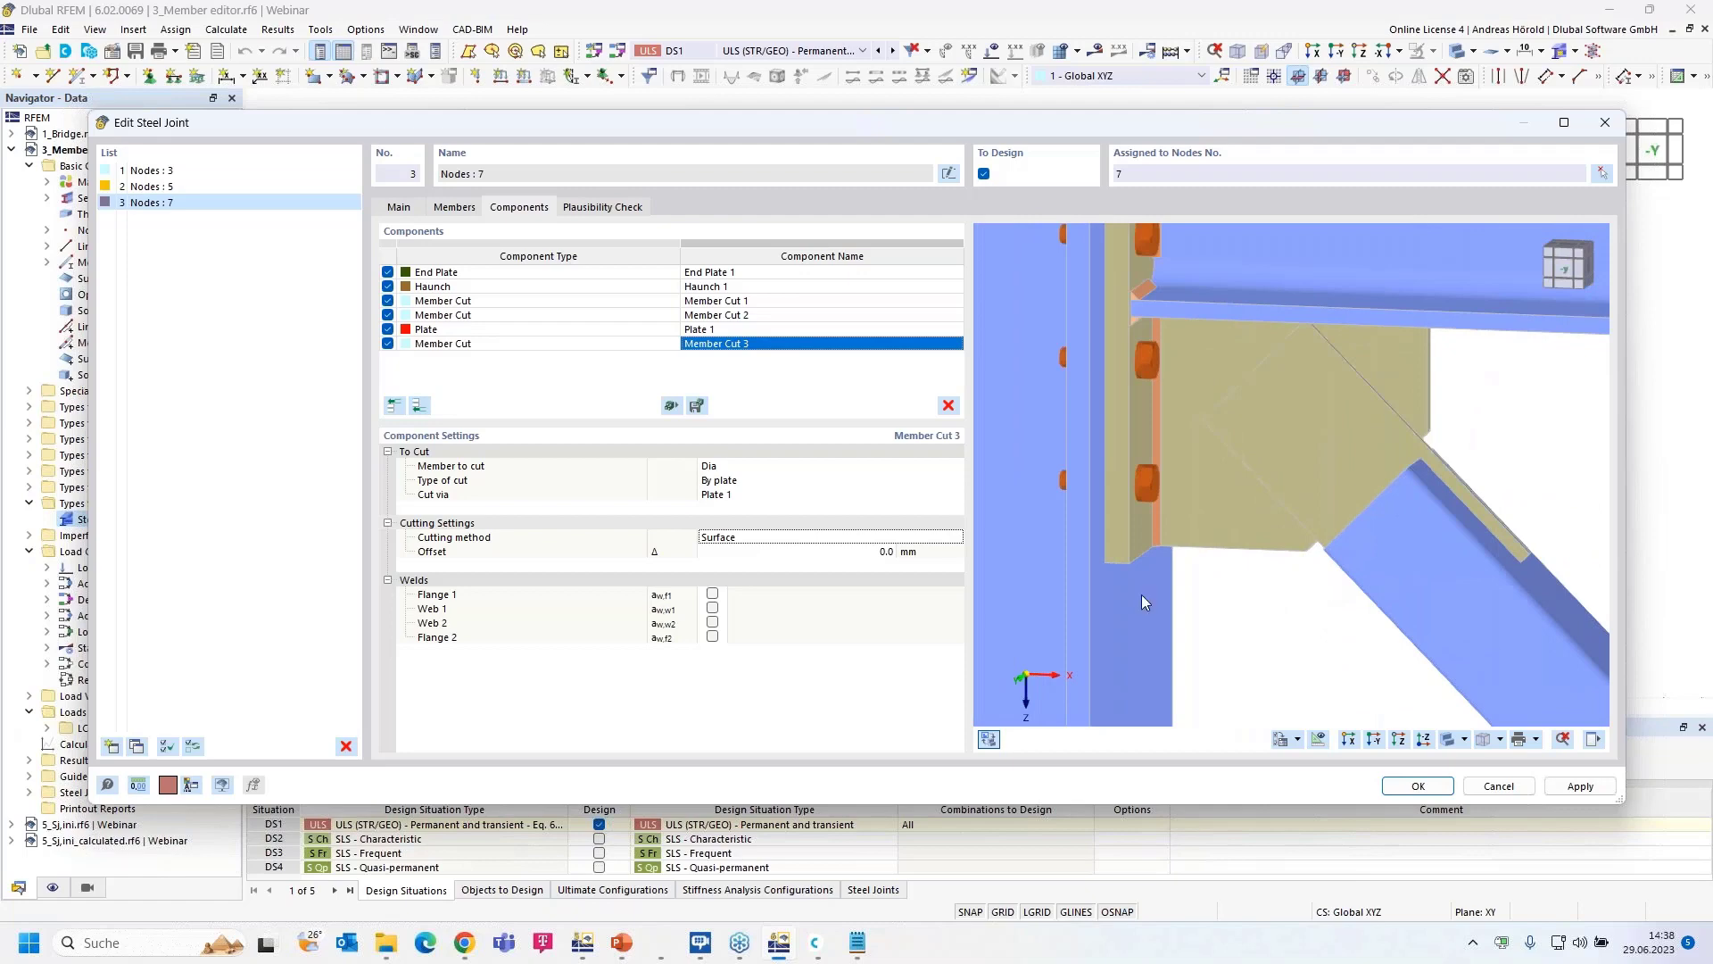
pyautogui.click(712, 594)
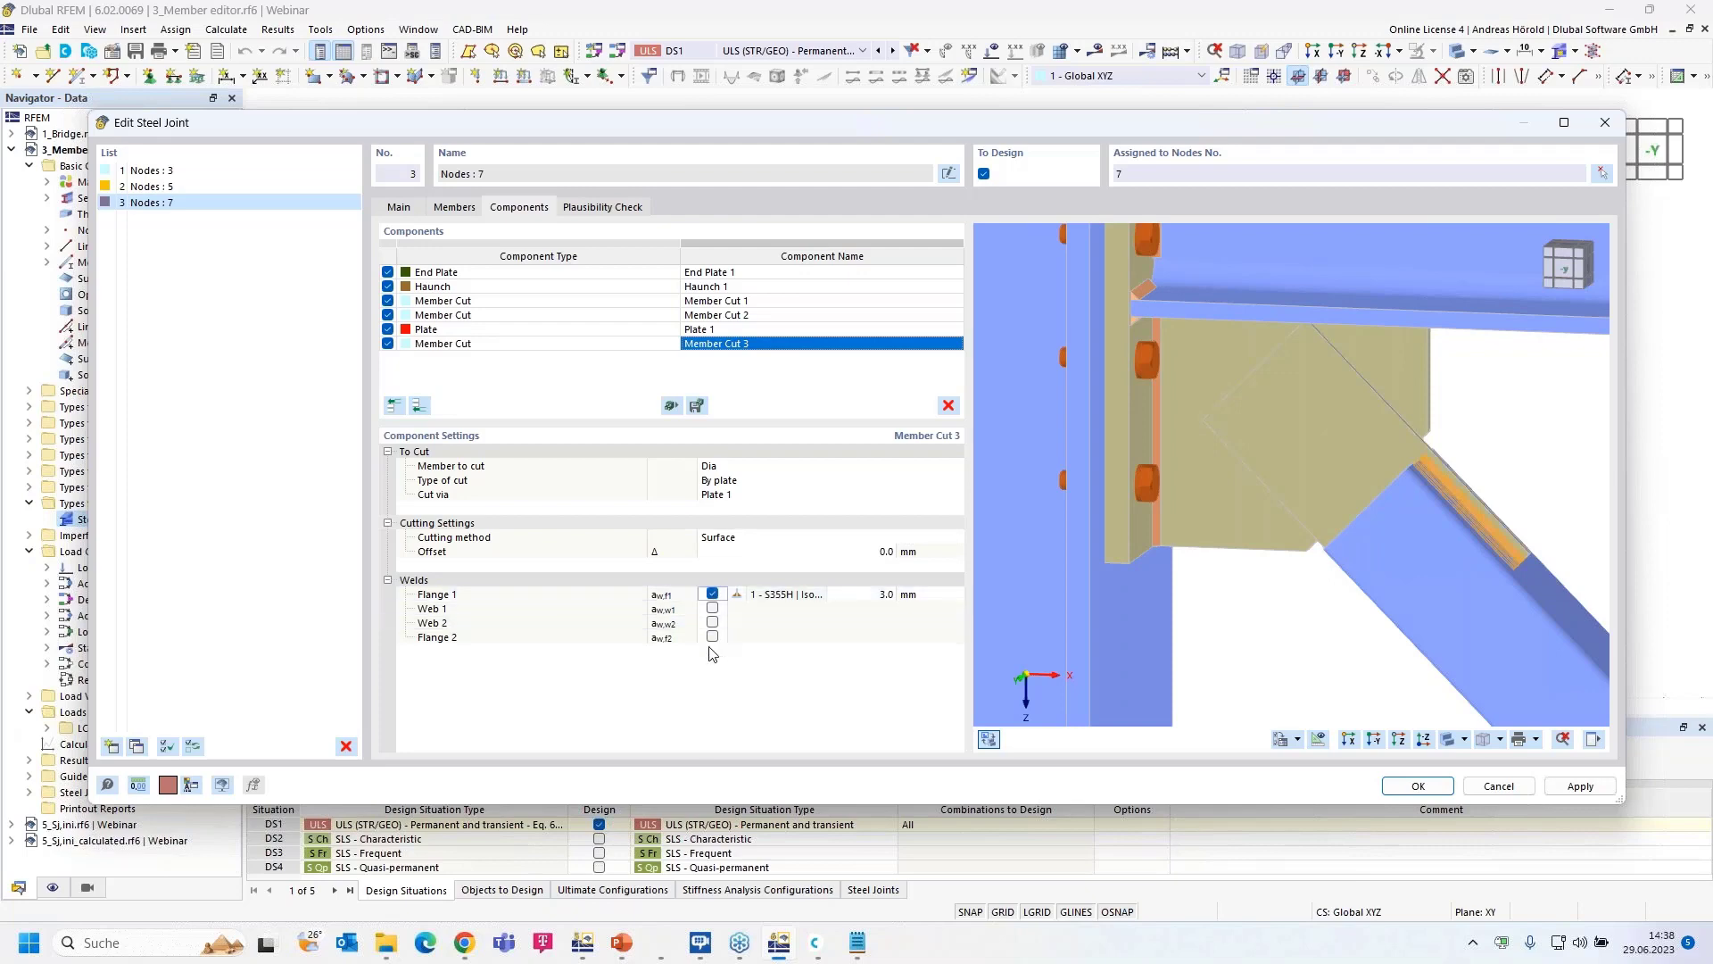
pyautogui.click(712, 637)
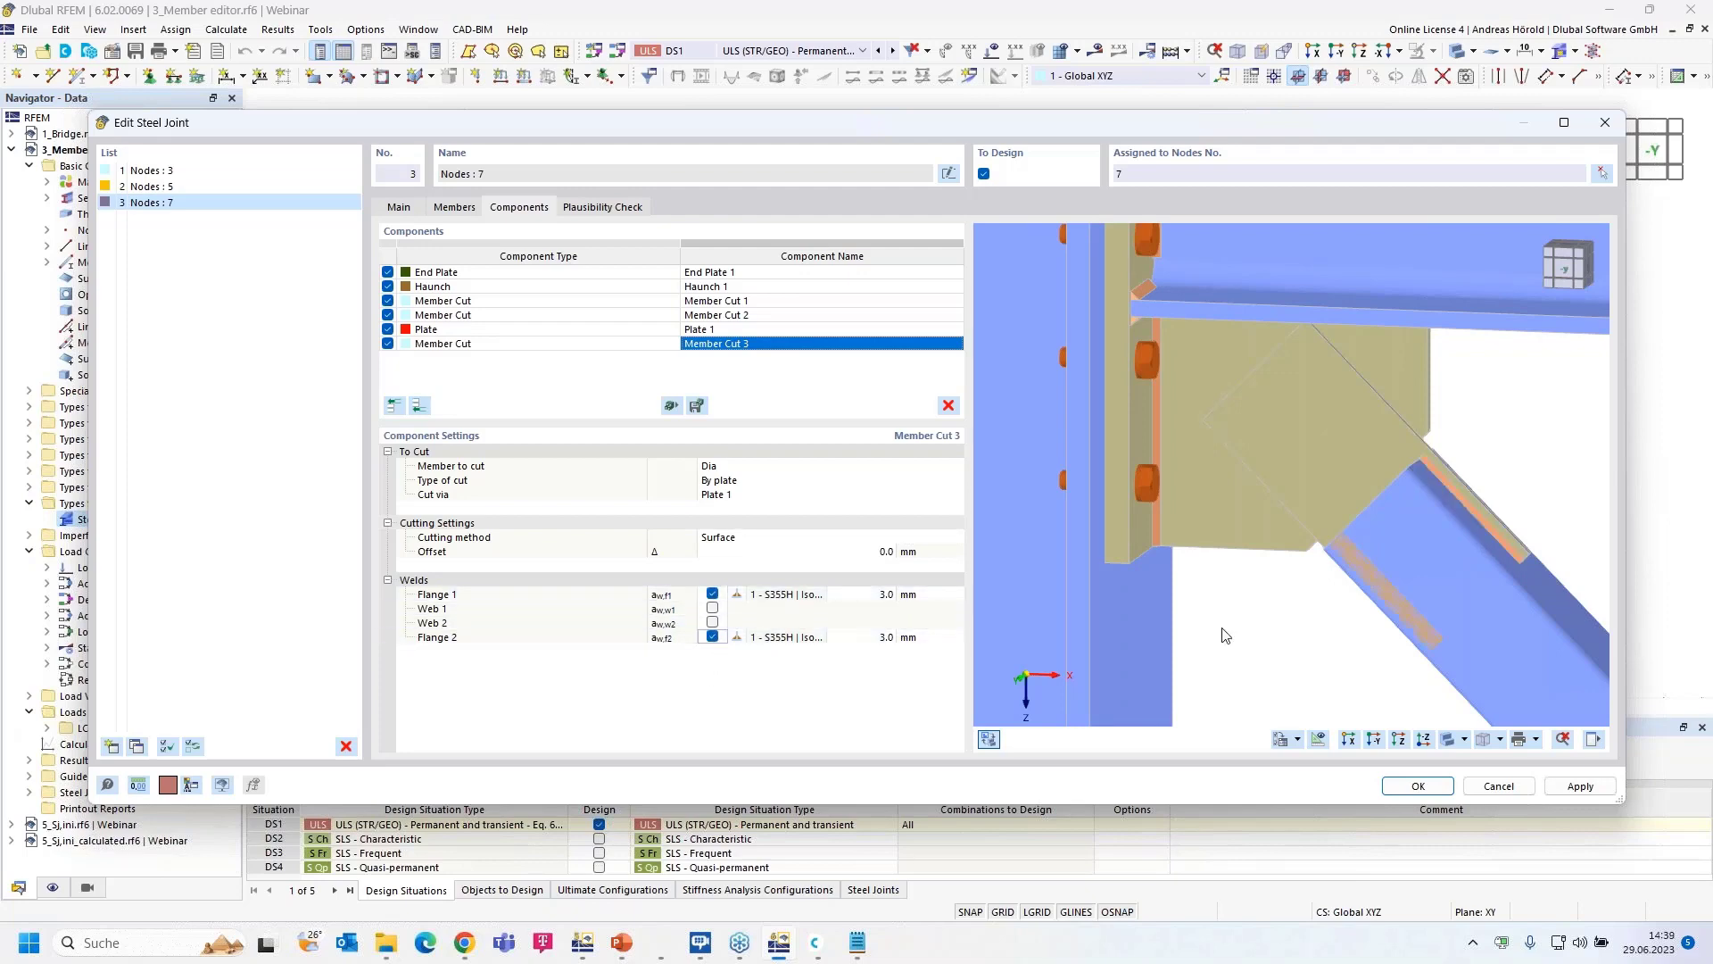
# - Reframe the preview on the whole connection and show the component display options
pyautogui.scroll(5, 1377, 589)
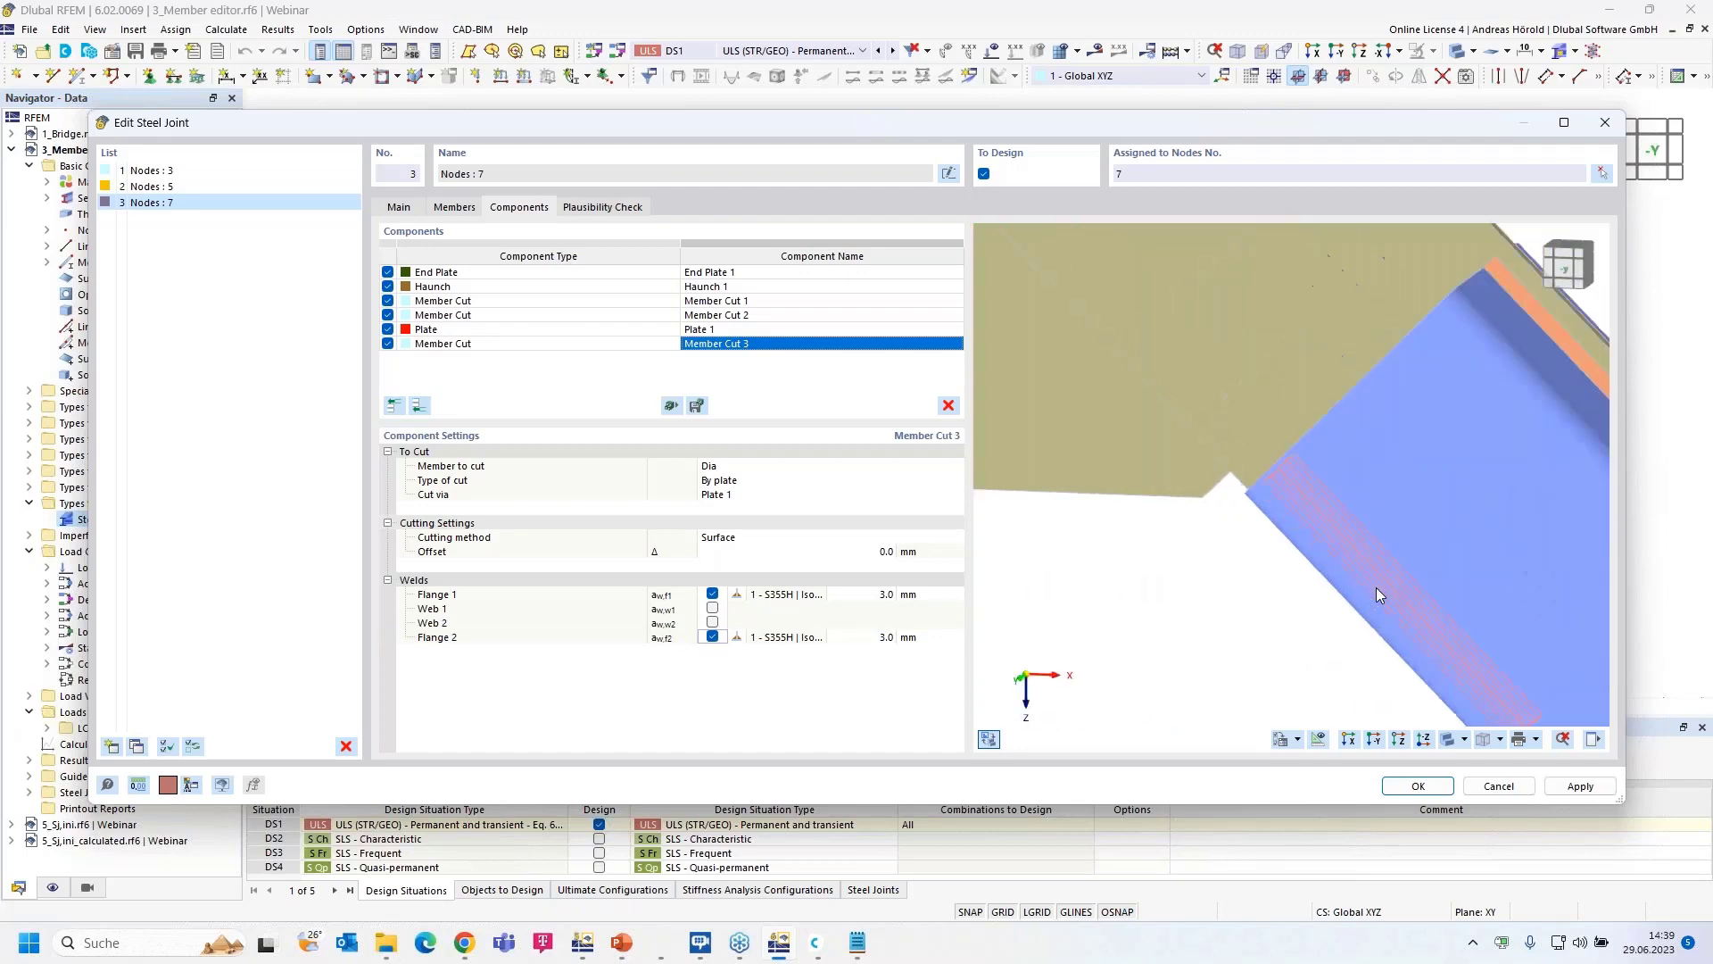
pyautogui.scroll(-6, 1370, 543)
pyautogui.moveTo(1318, 569); pyautogui.dragTo(1213, 620, button='middle')
pyautogui.scroll(-1, 1214, 620)
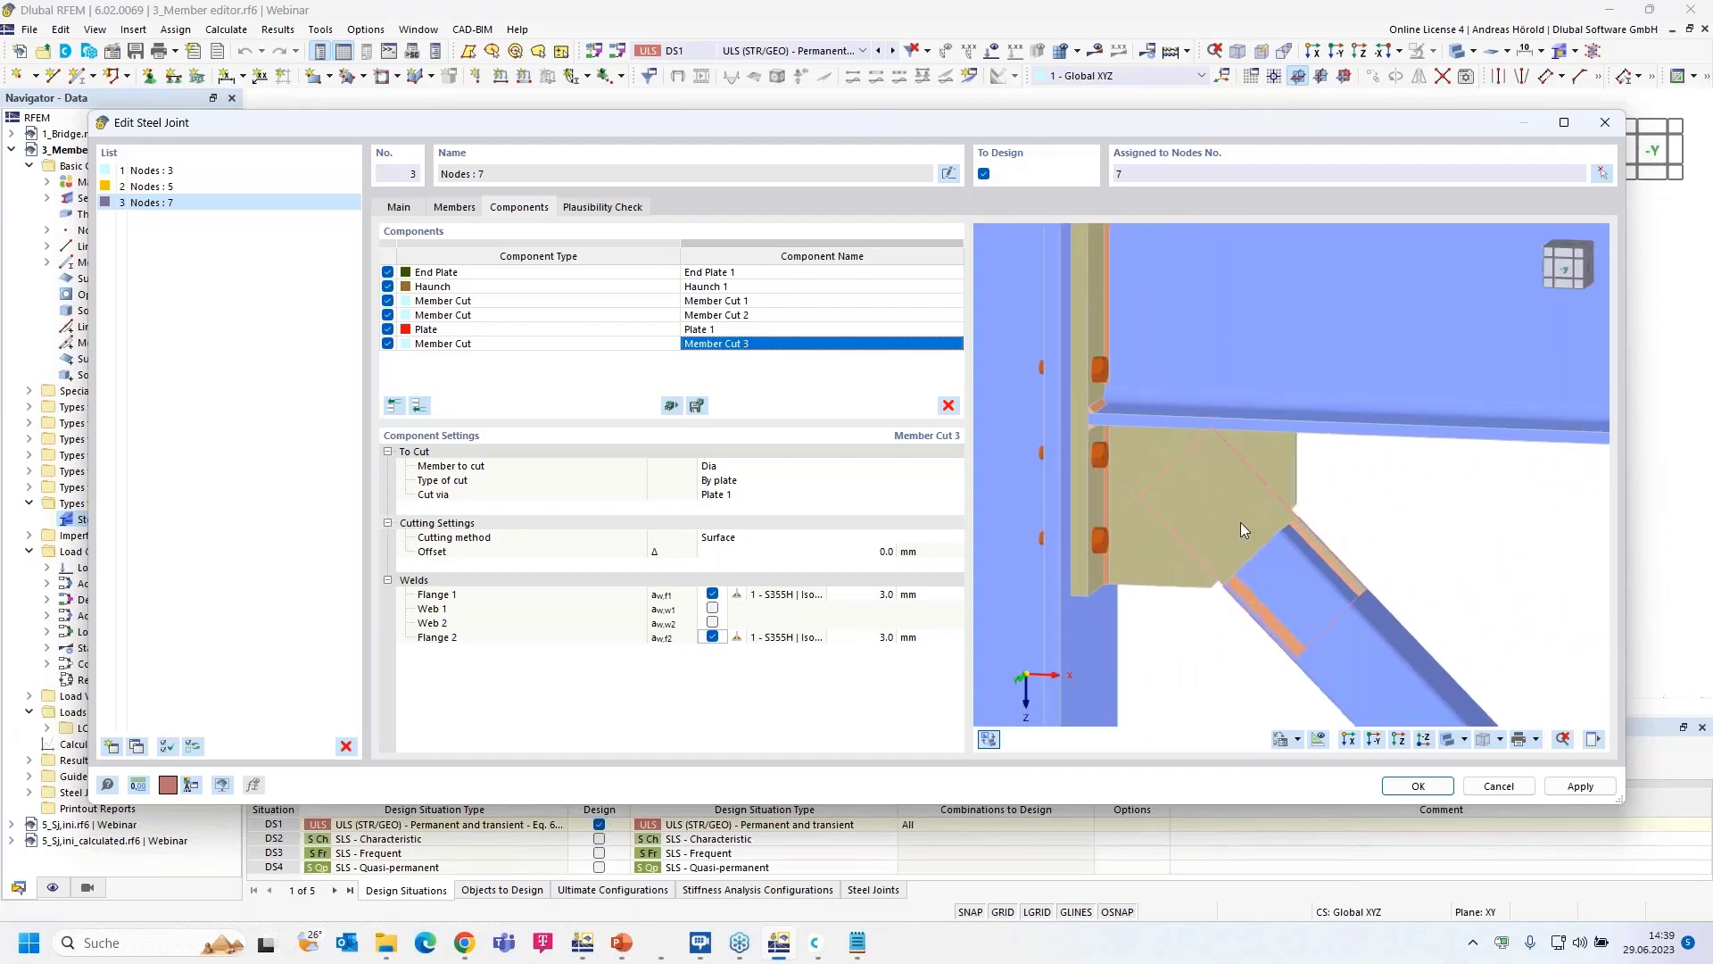
pyautogui.click(1593, 739)
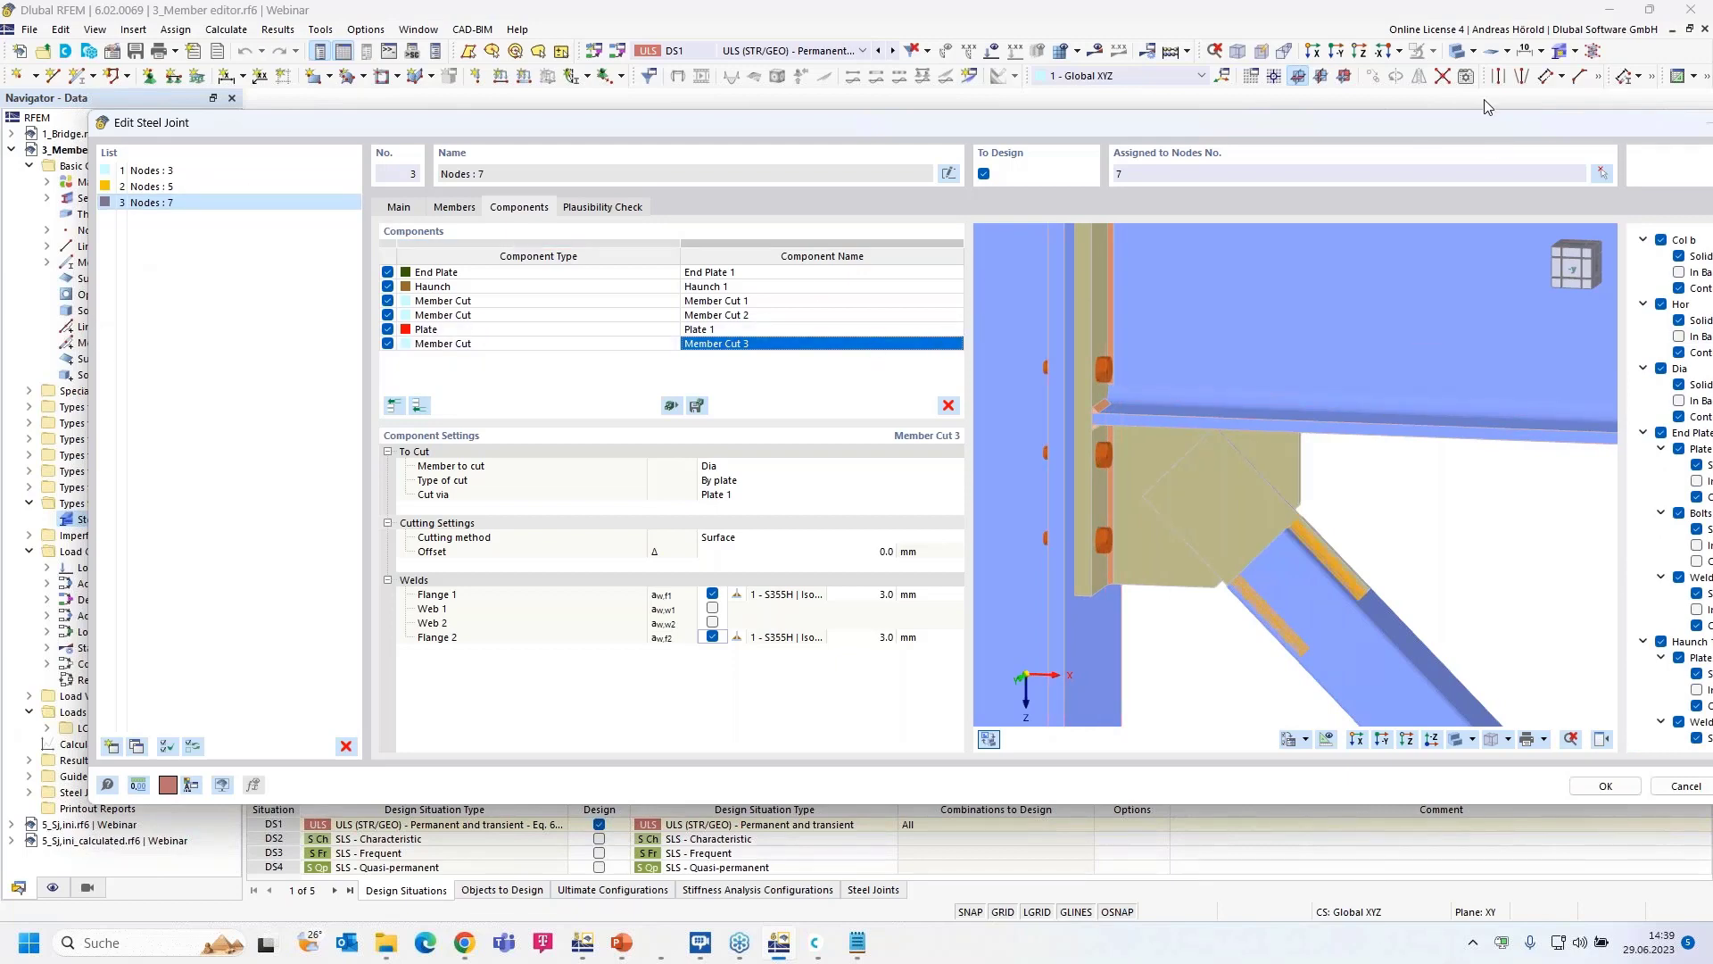
# - Hide Plate 1 and Member Cut 3's welds to inspect the bare diagonal
pyautogui.moveTo(1491, 124); pyautogui.dragTo(1317, 124)
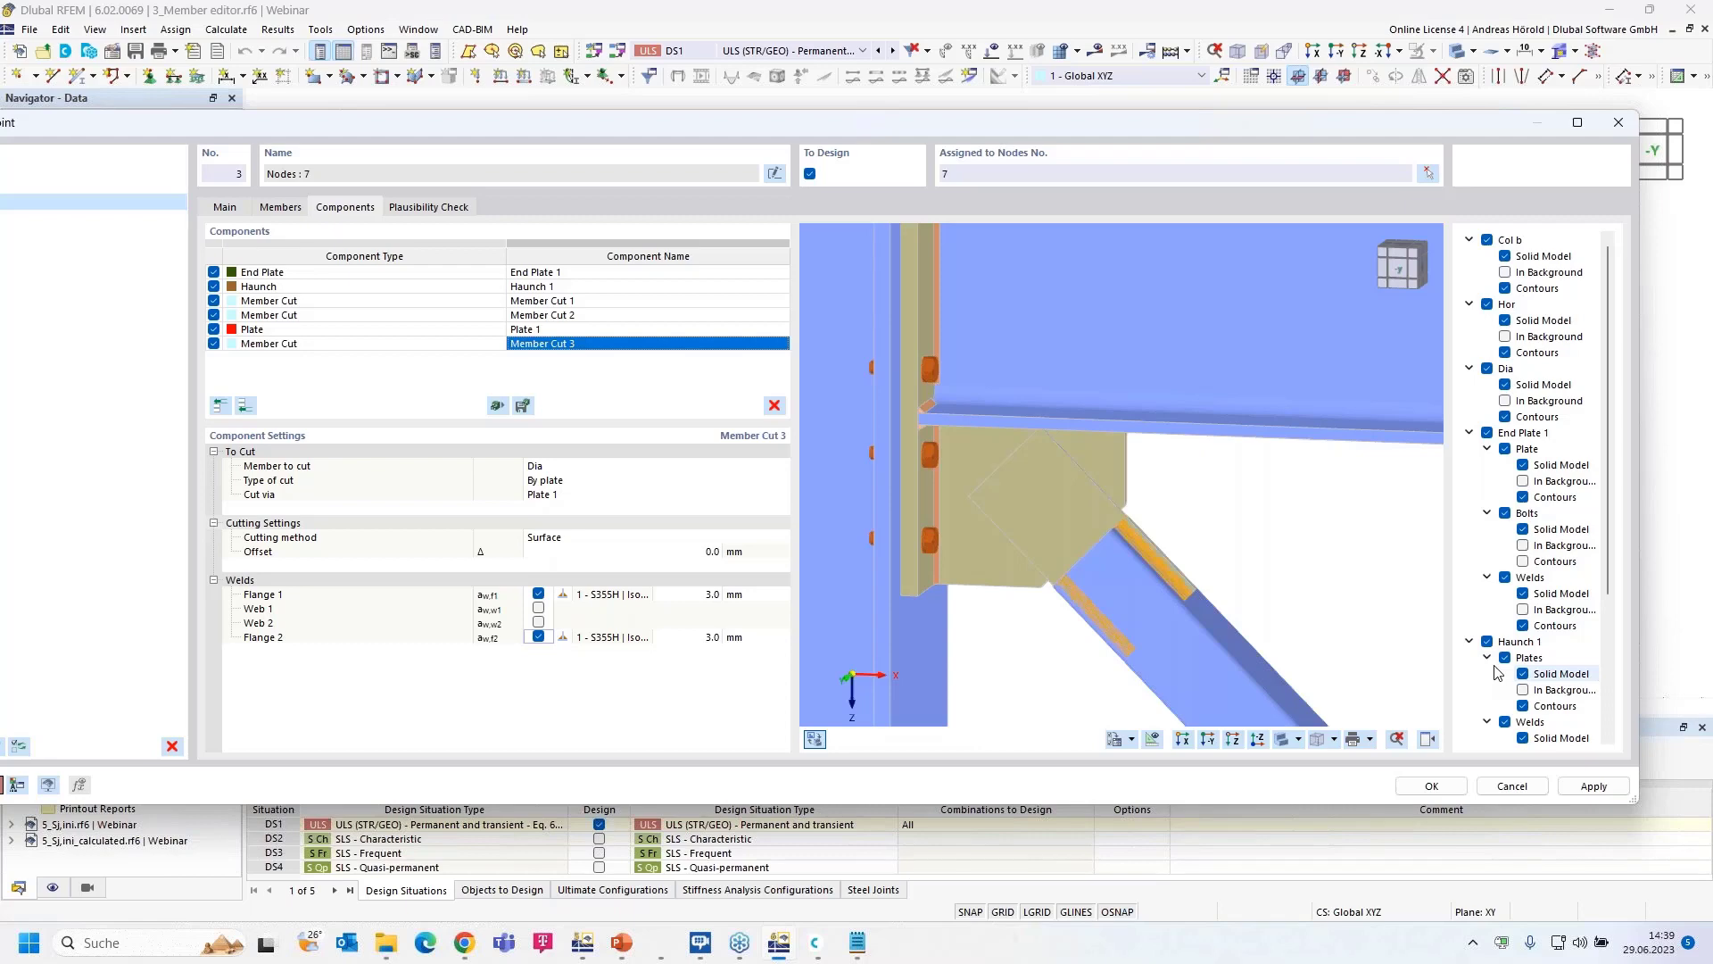
pyautogui.scroll(-4, 1493, 662)
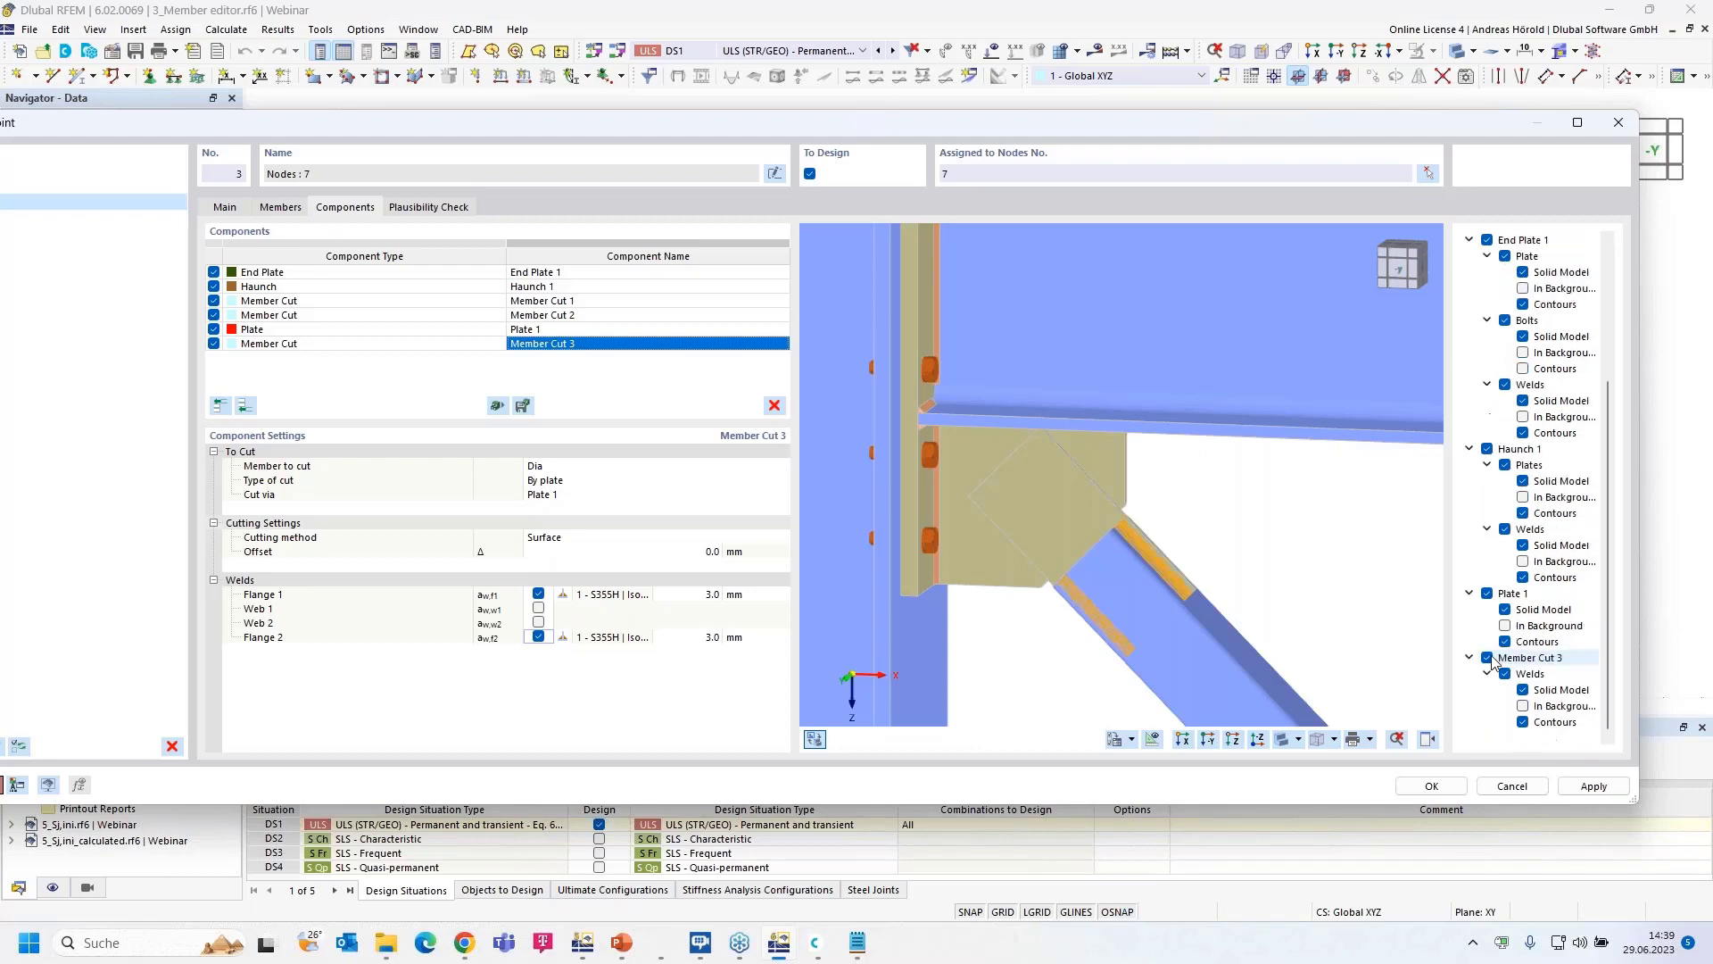
pyautogui.click(1488, 594)
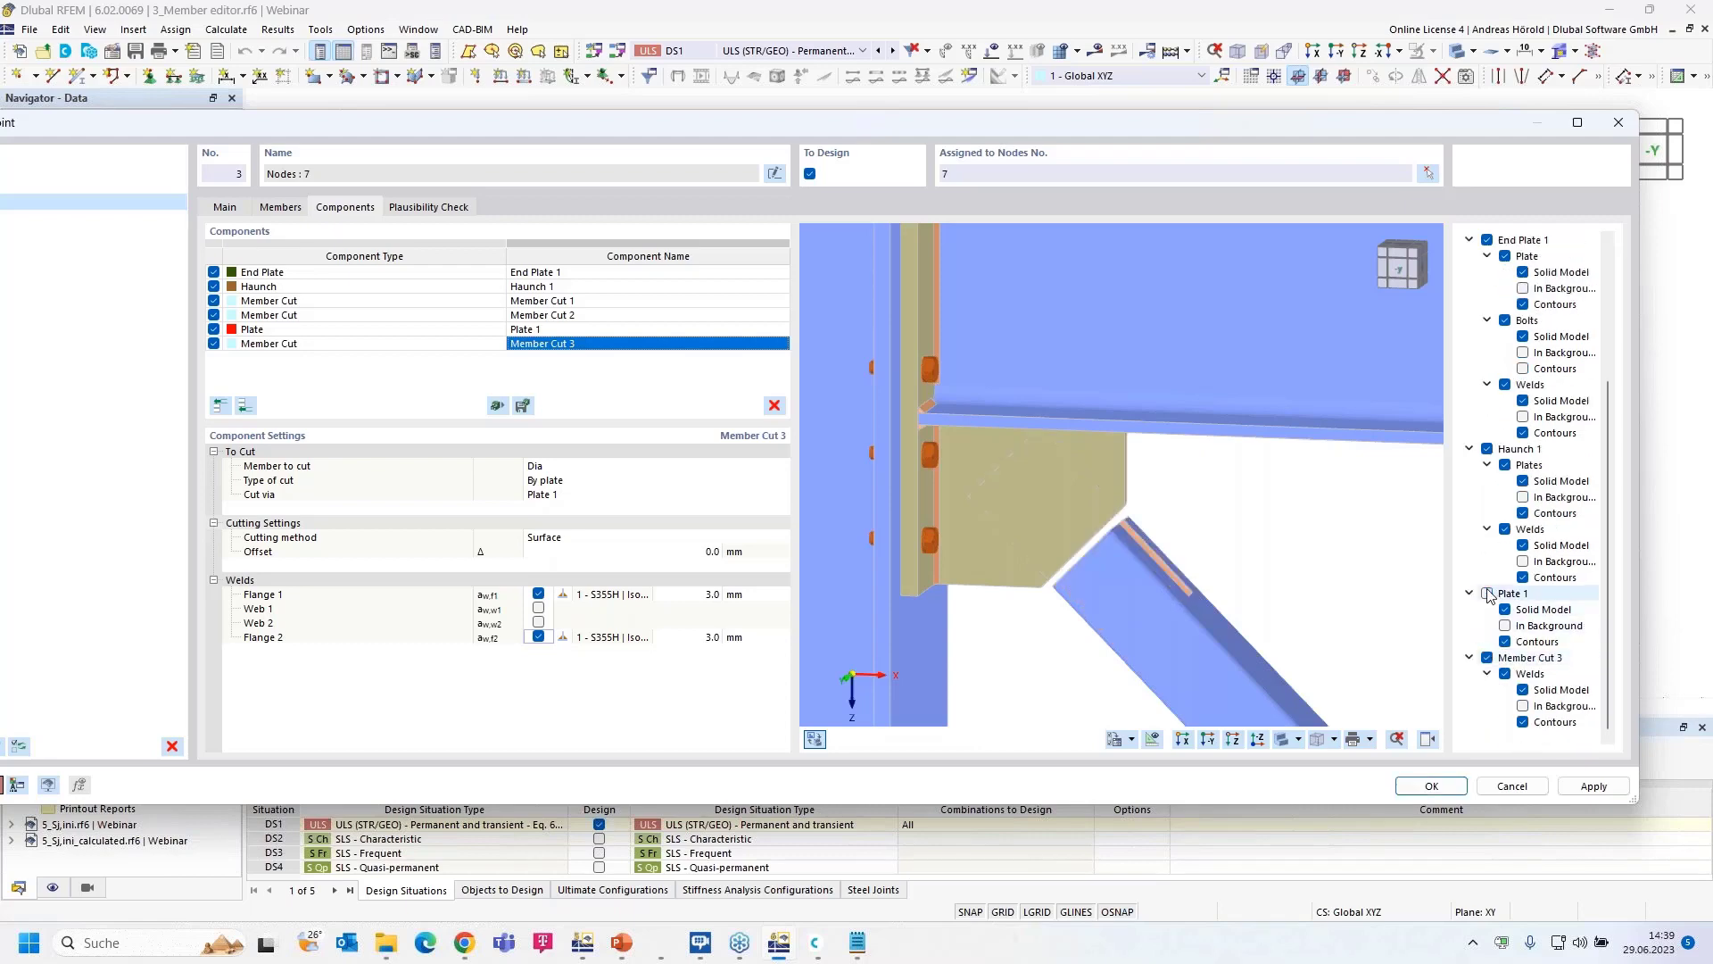
pyautogui.click(1506, 676)
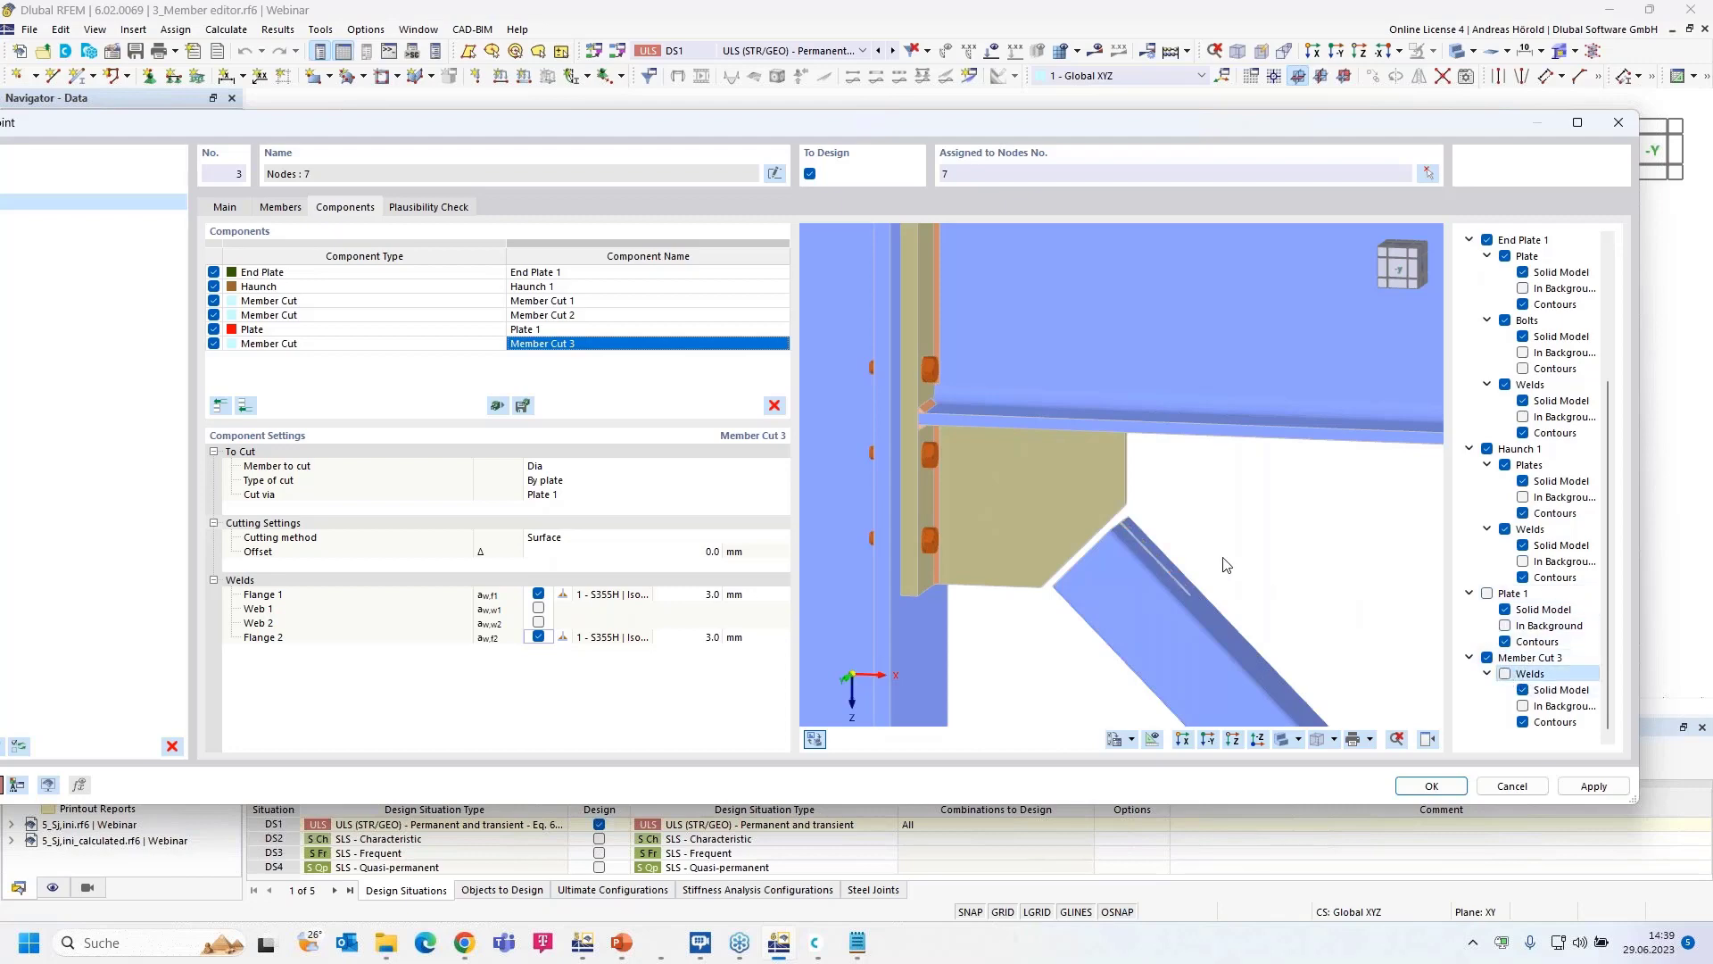
pyautogui.moveTo(1227, 562); pyautogui.dragTo(1155, 600, button='middle')
pyautogui.scroll(5, 1154, 600)
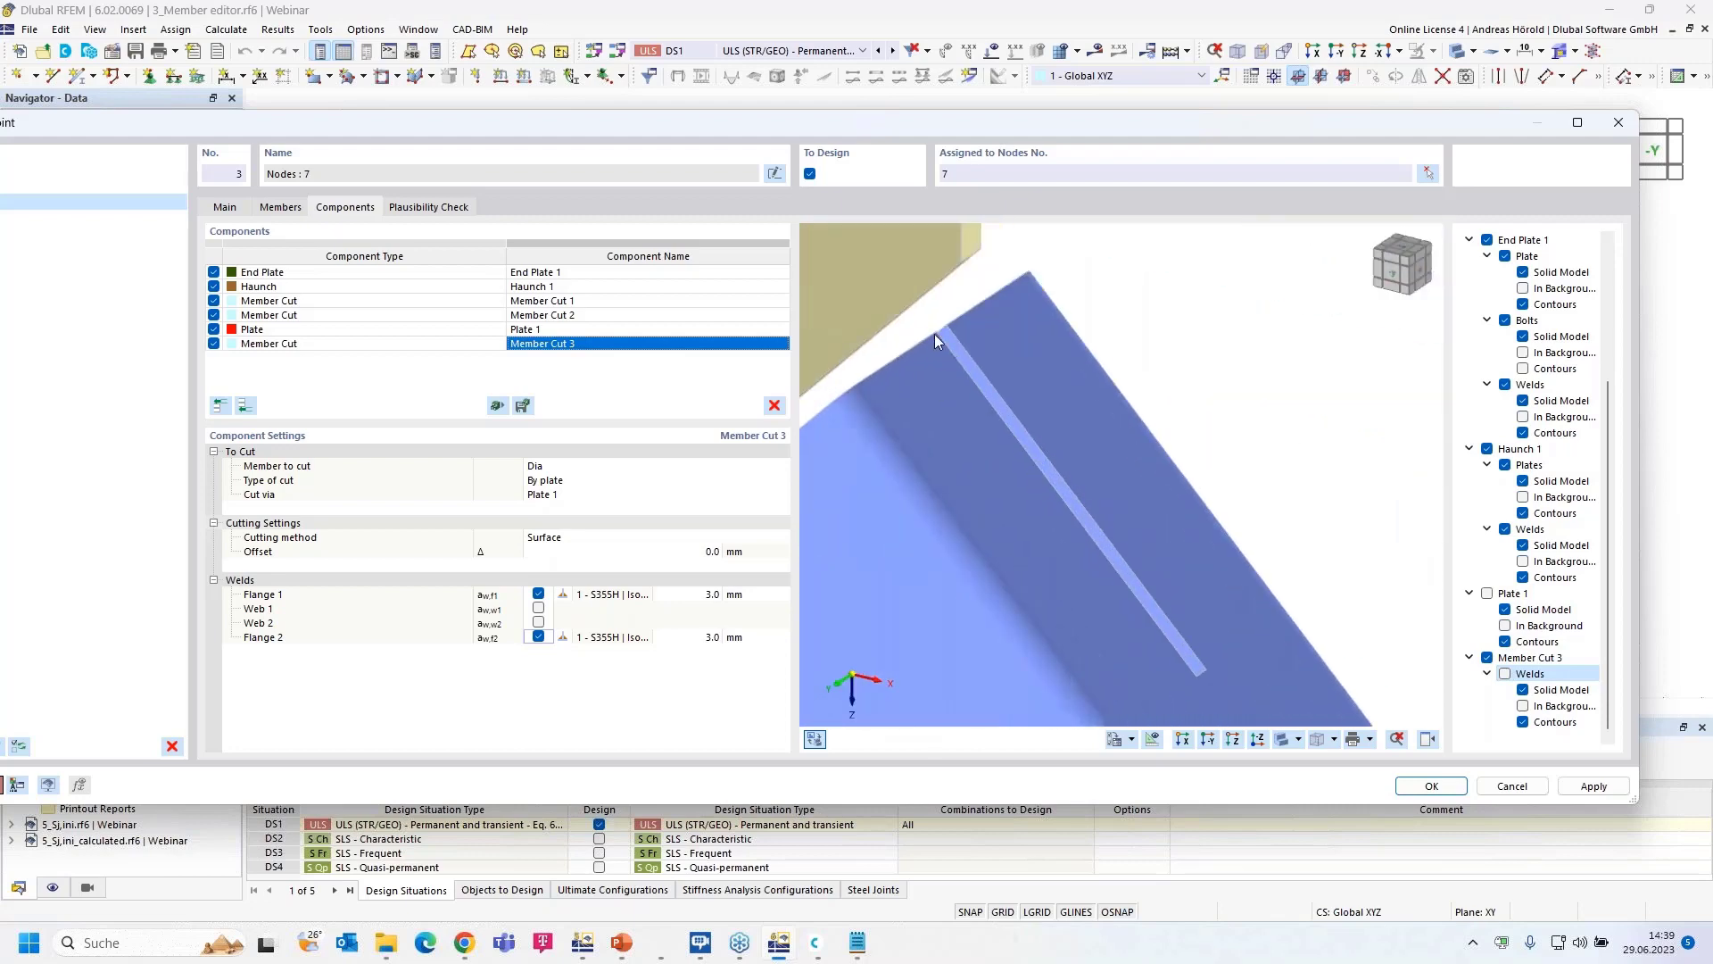
pyautogui.keyDown('ctrl'); pyautogui.moveTo(1308, 483); pyautogui.dragTo(1333, 430, button='middle'); pyautogui.keyUp('ctrl')
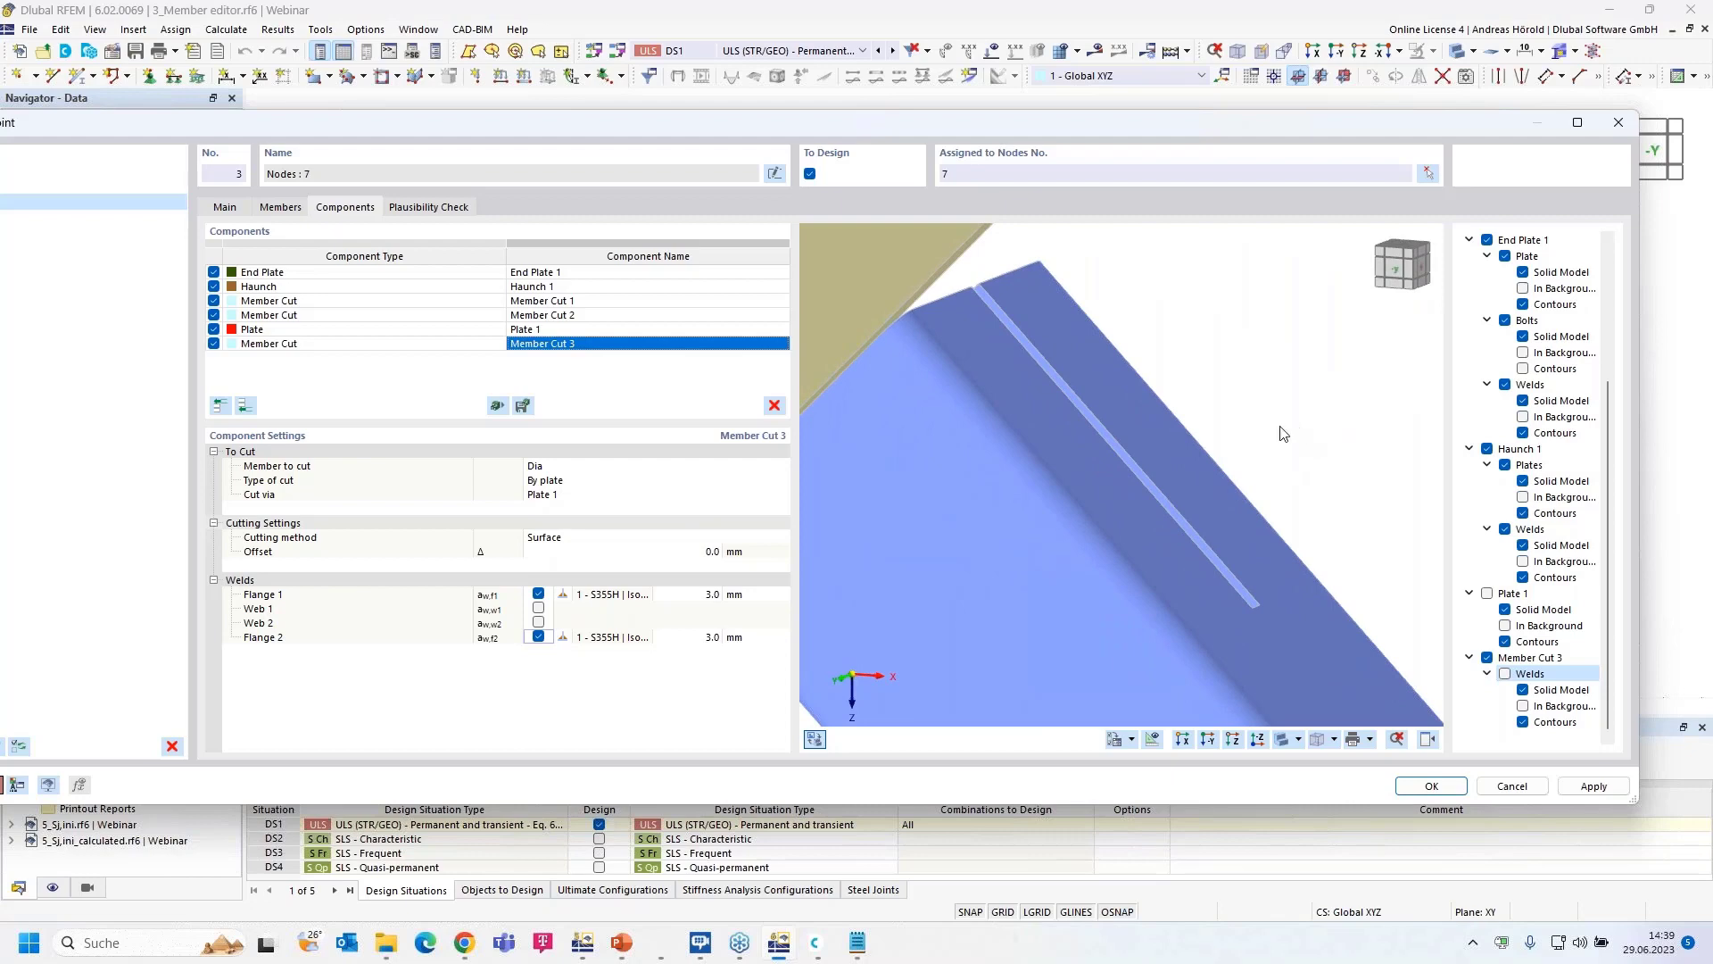
# - Show Plate 1 and the welds again, close the display options and switch to the -Y view
pyautogui.click(1487, 593)
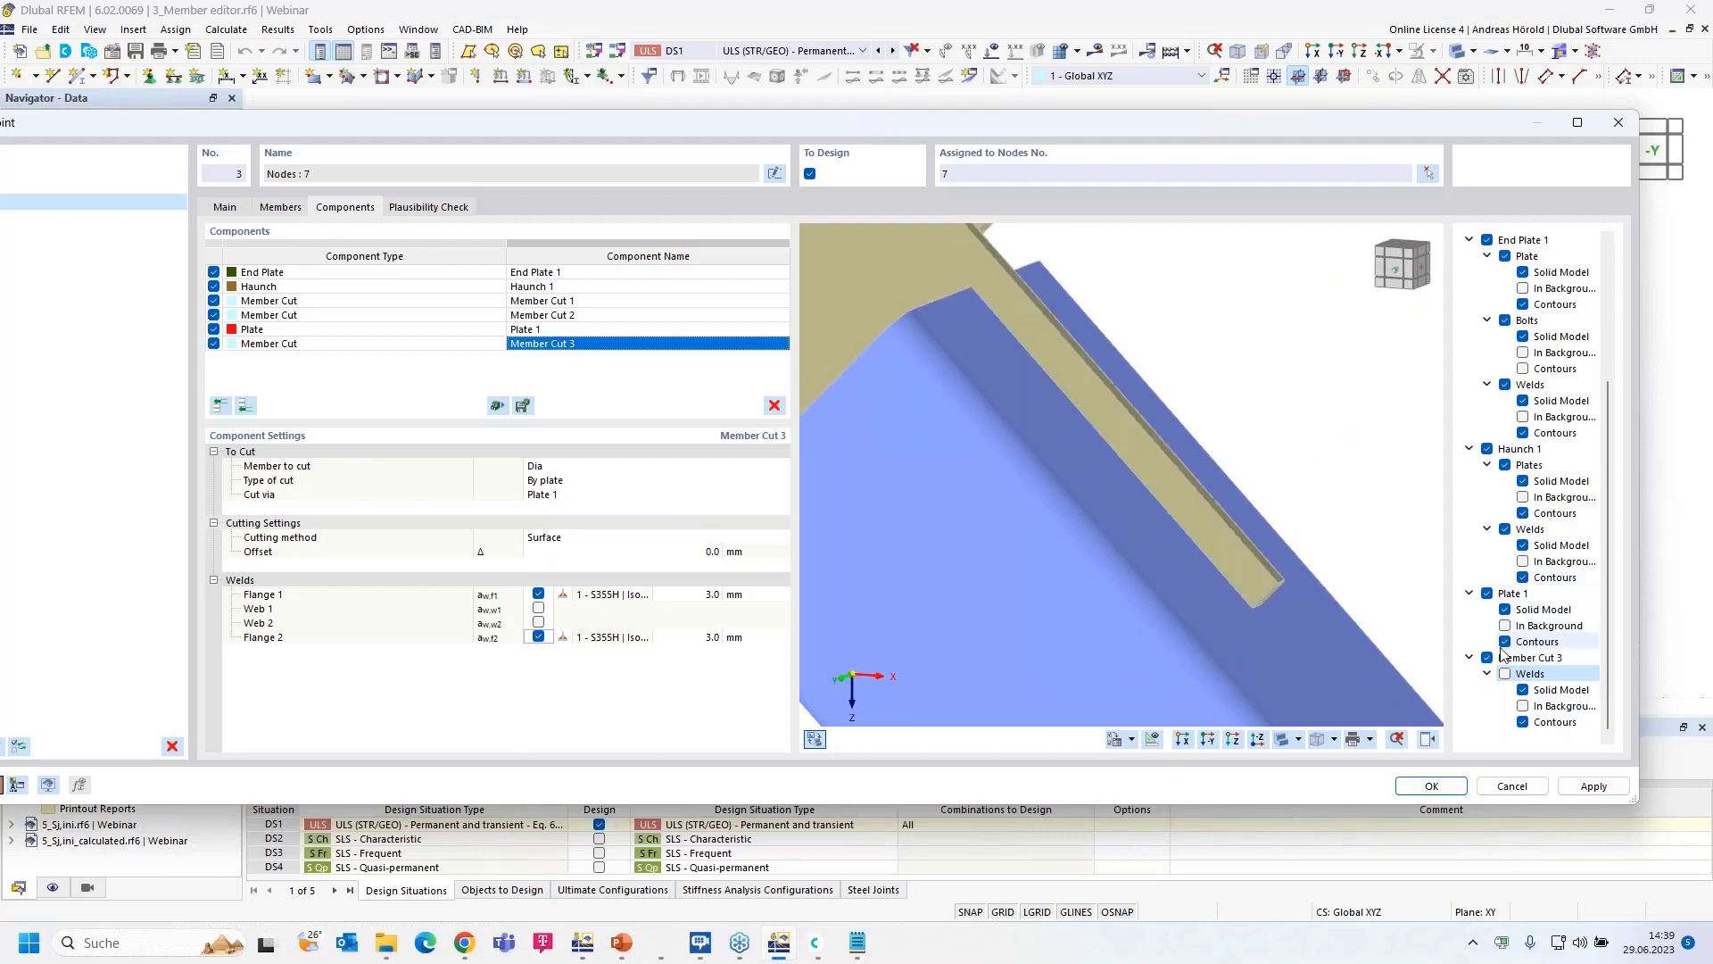
pyautogui.click(1506, 674)
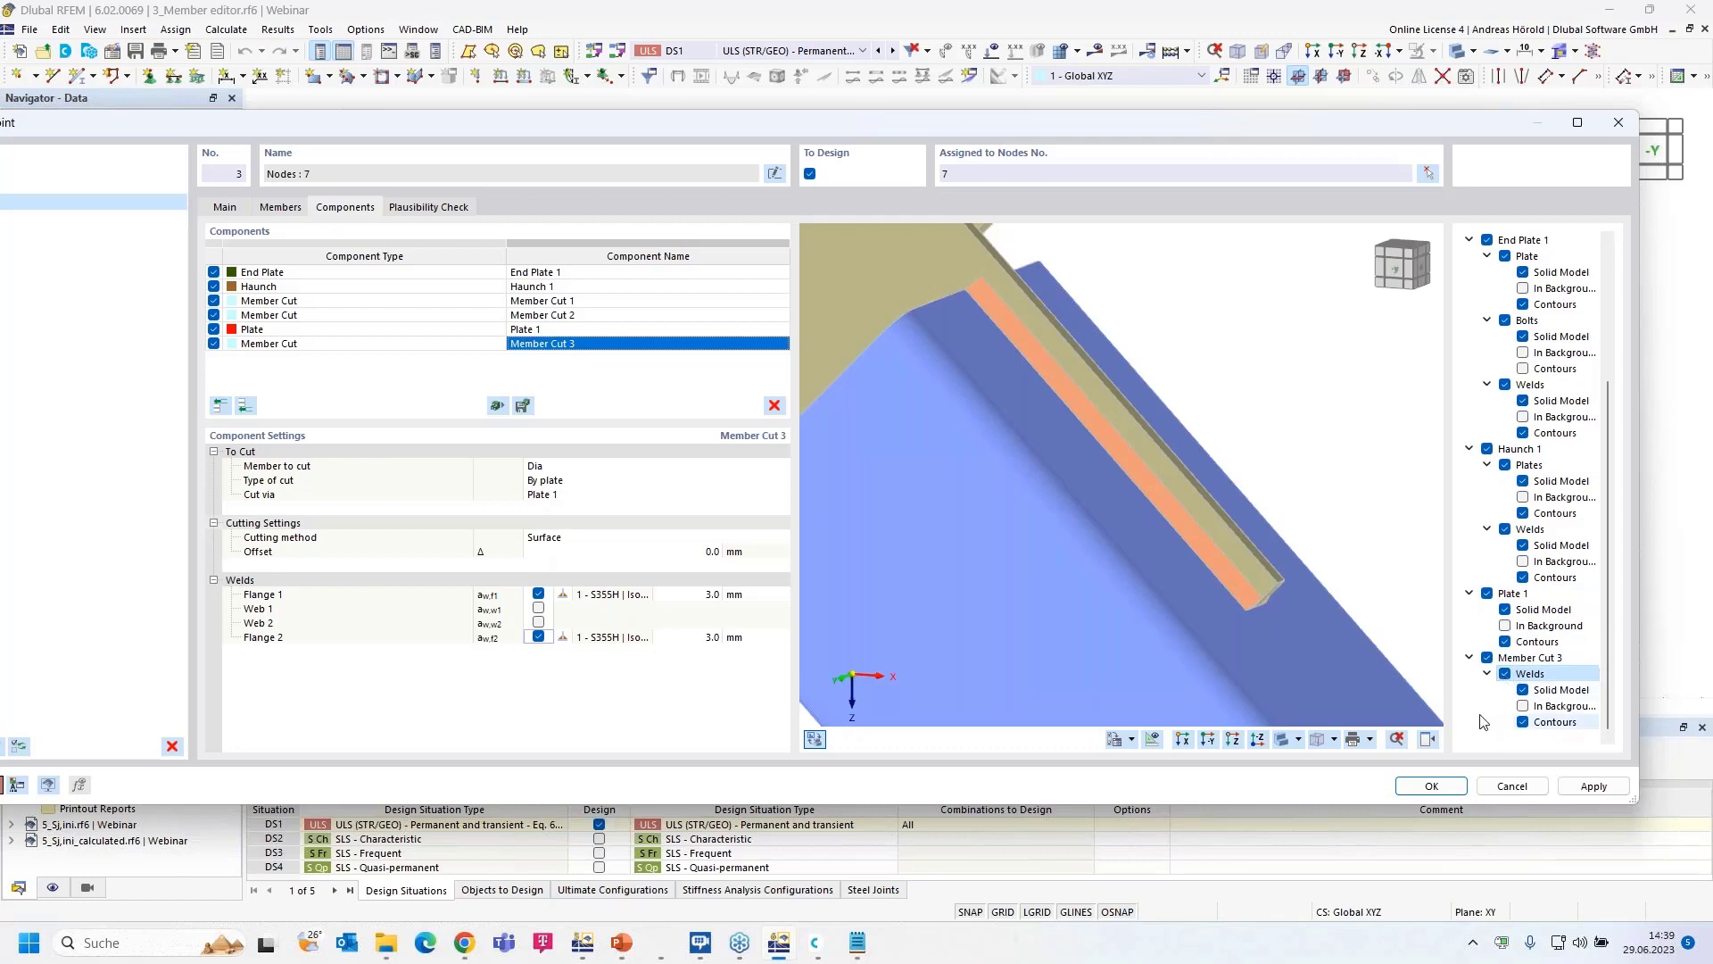
pyautogui.click(1428, 739)
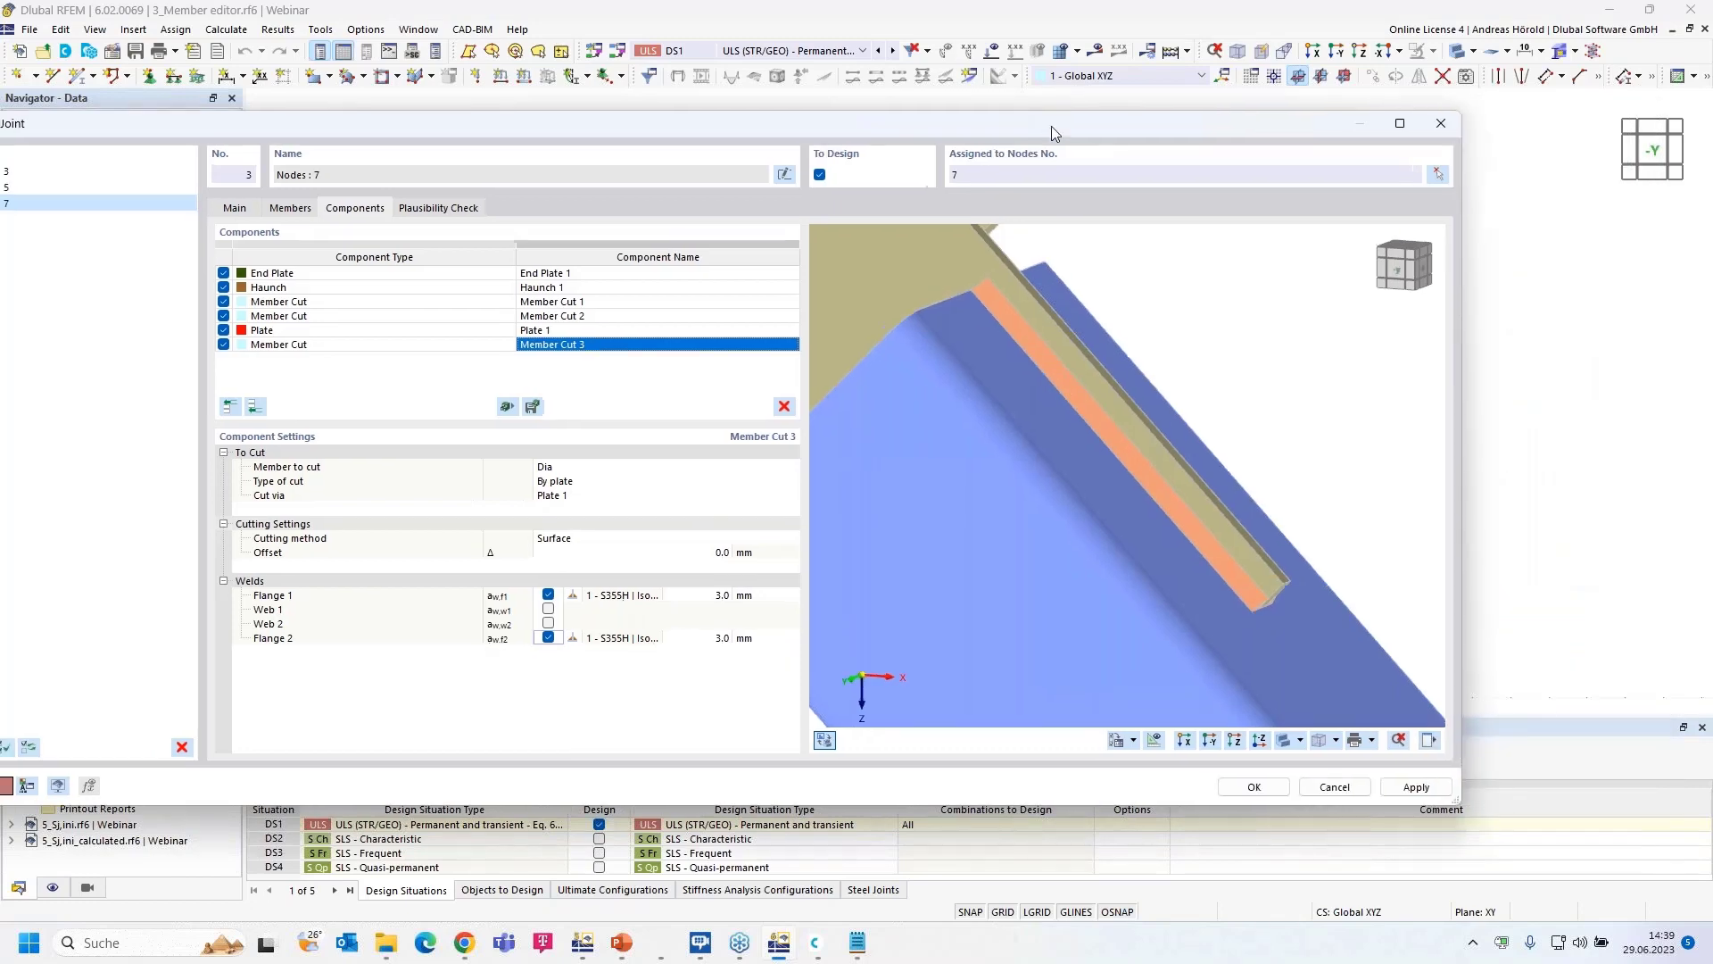
pyautogui.moveTo(1051, 126); pyautogui.dragTo(1249, 119)
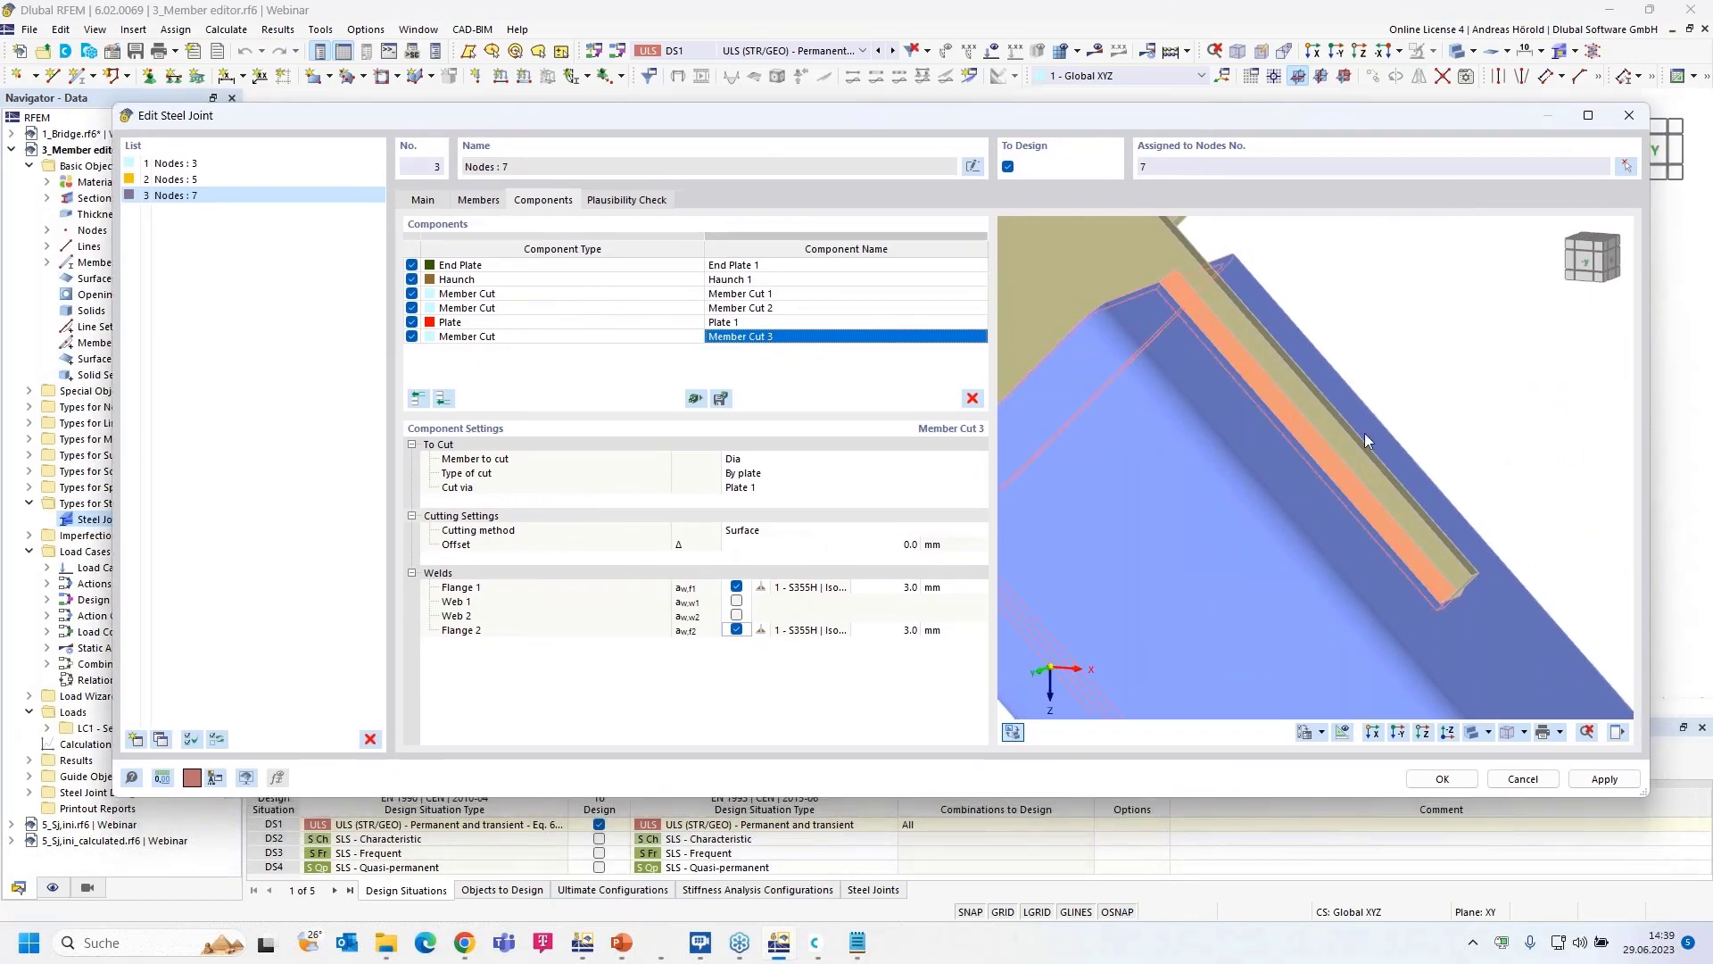
pyautogui.scroll(-2, 1374, 438)
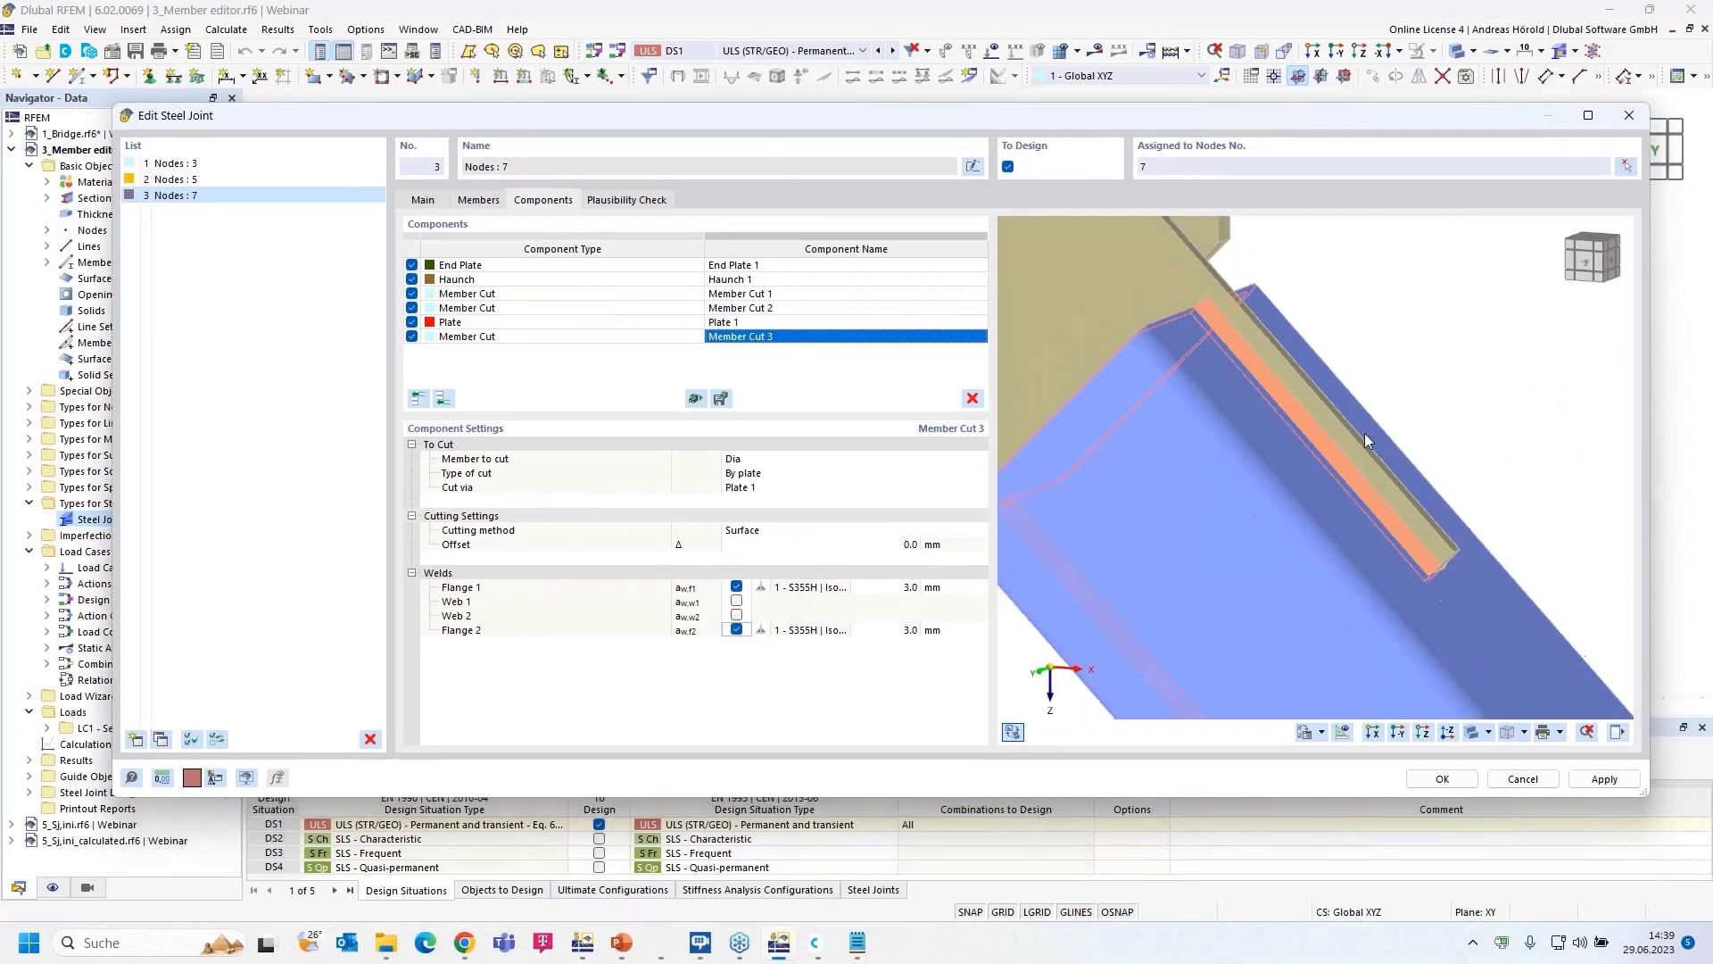
pyautogui.click(1398, 733)
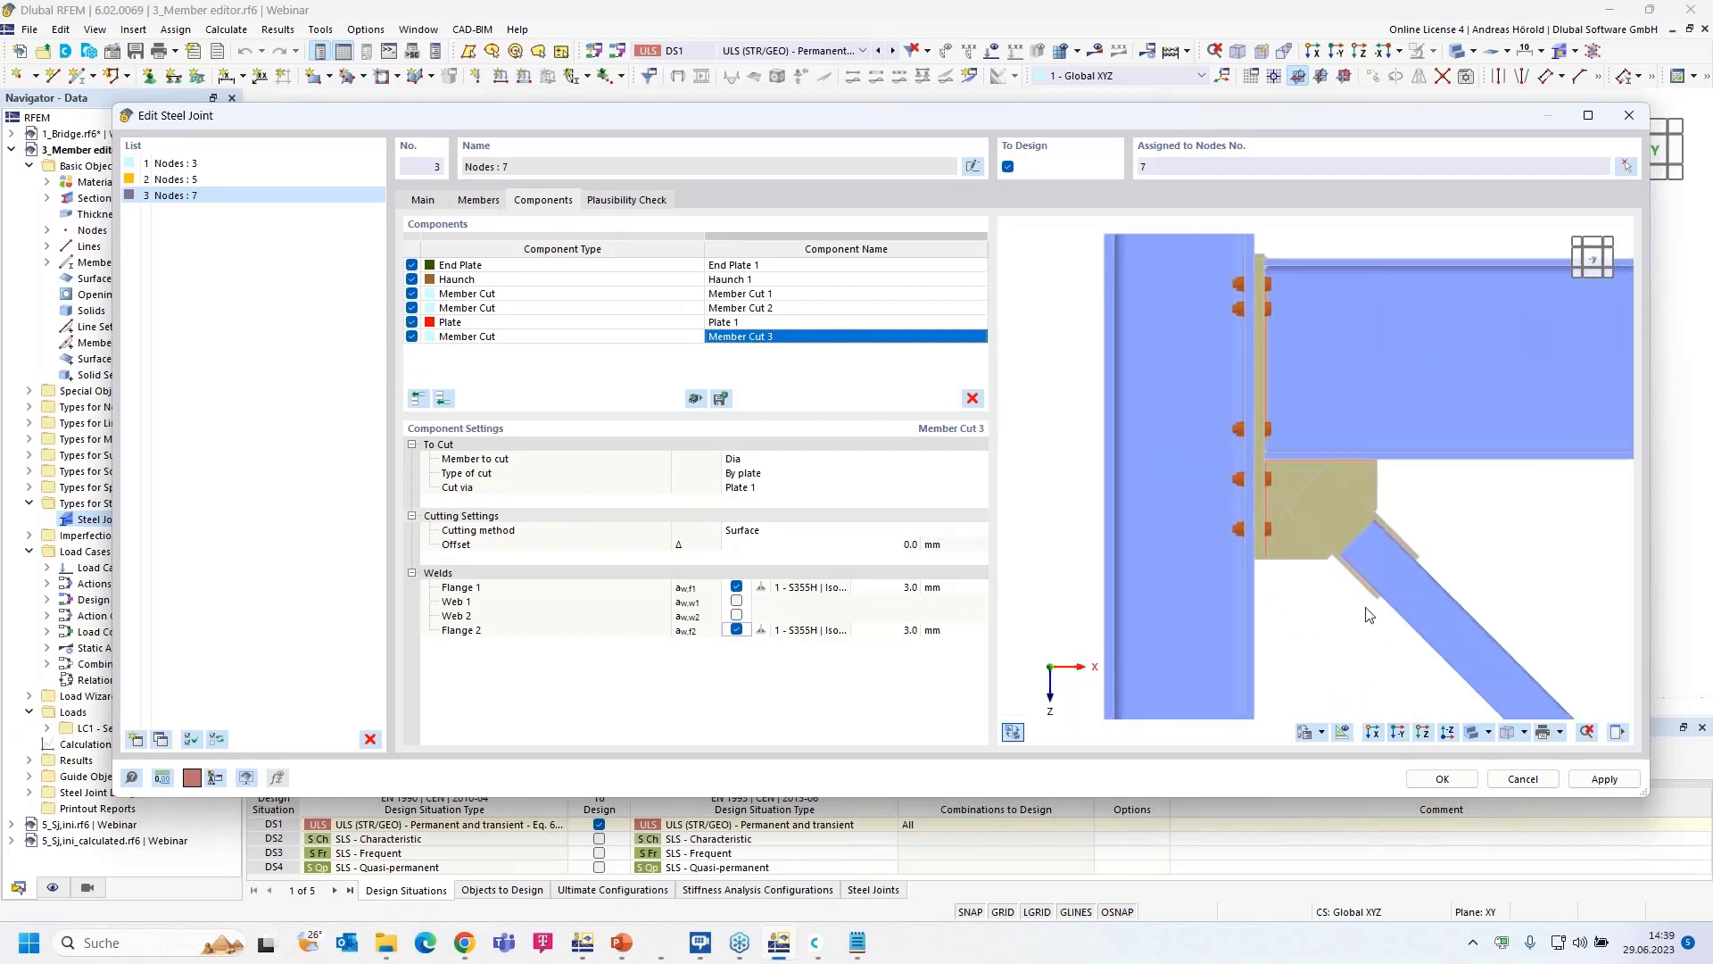
pyautogui.scroll(3, 1333, 536)
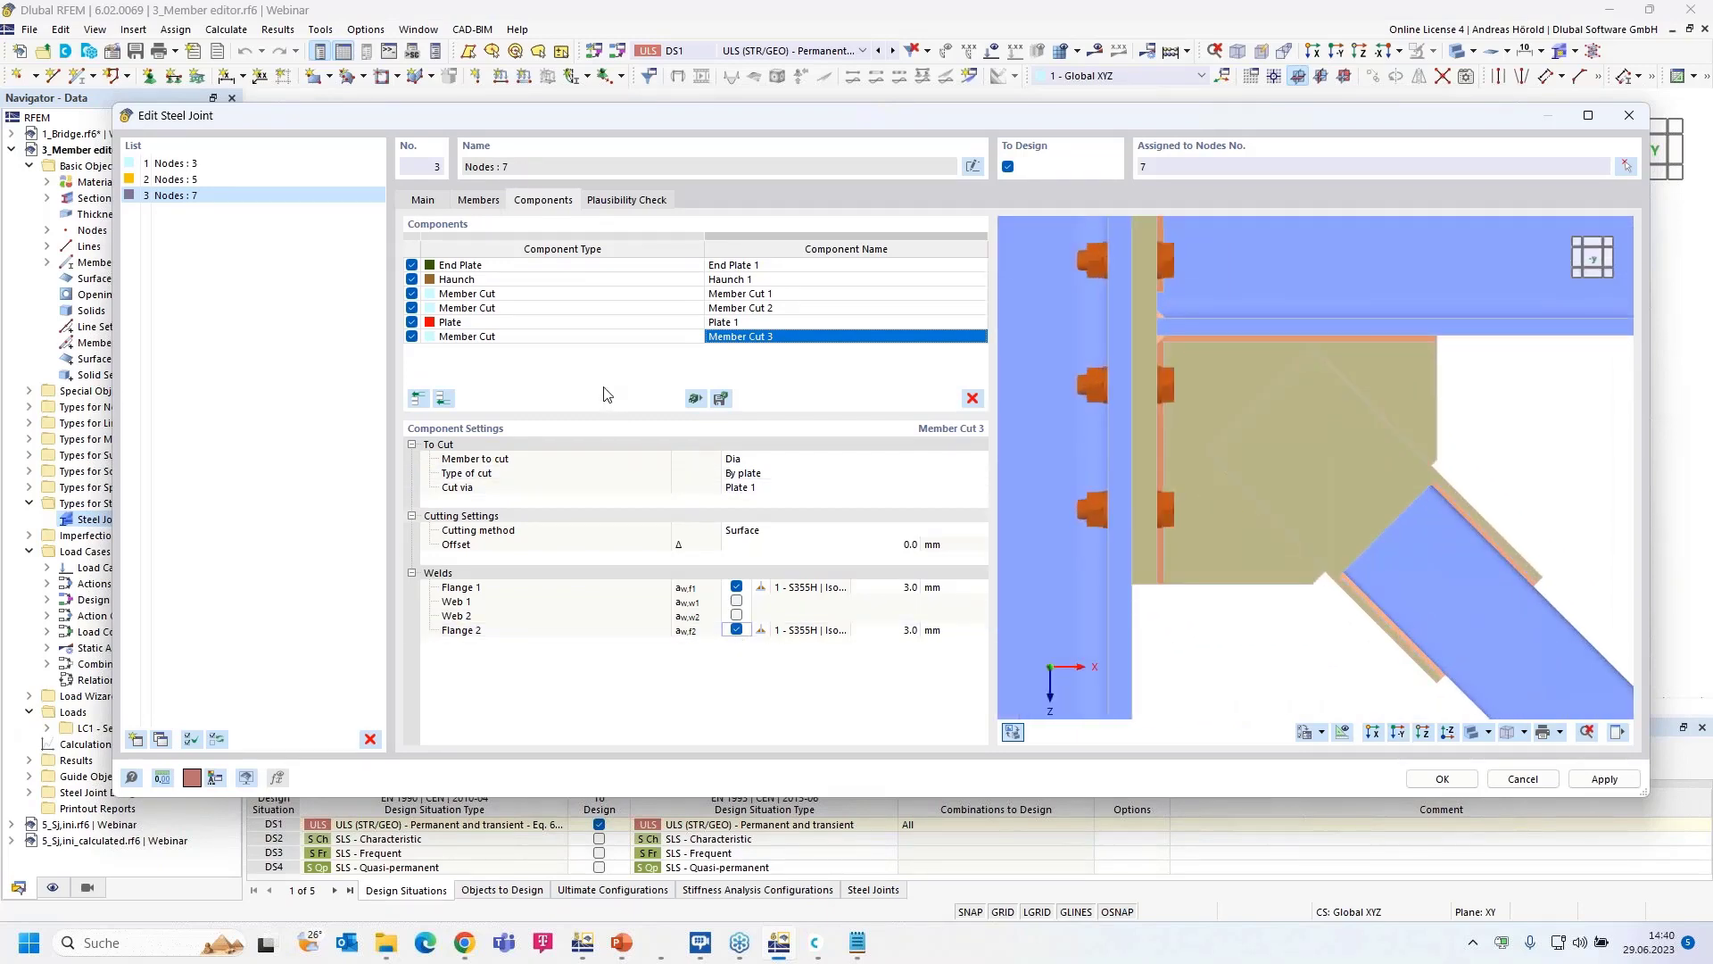
# - Add a Fasteners component with Plate 1 as its first connected component
pyautogui.click(443, 398)
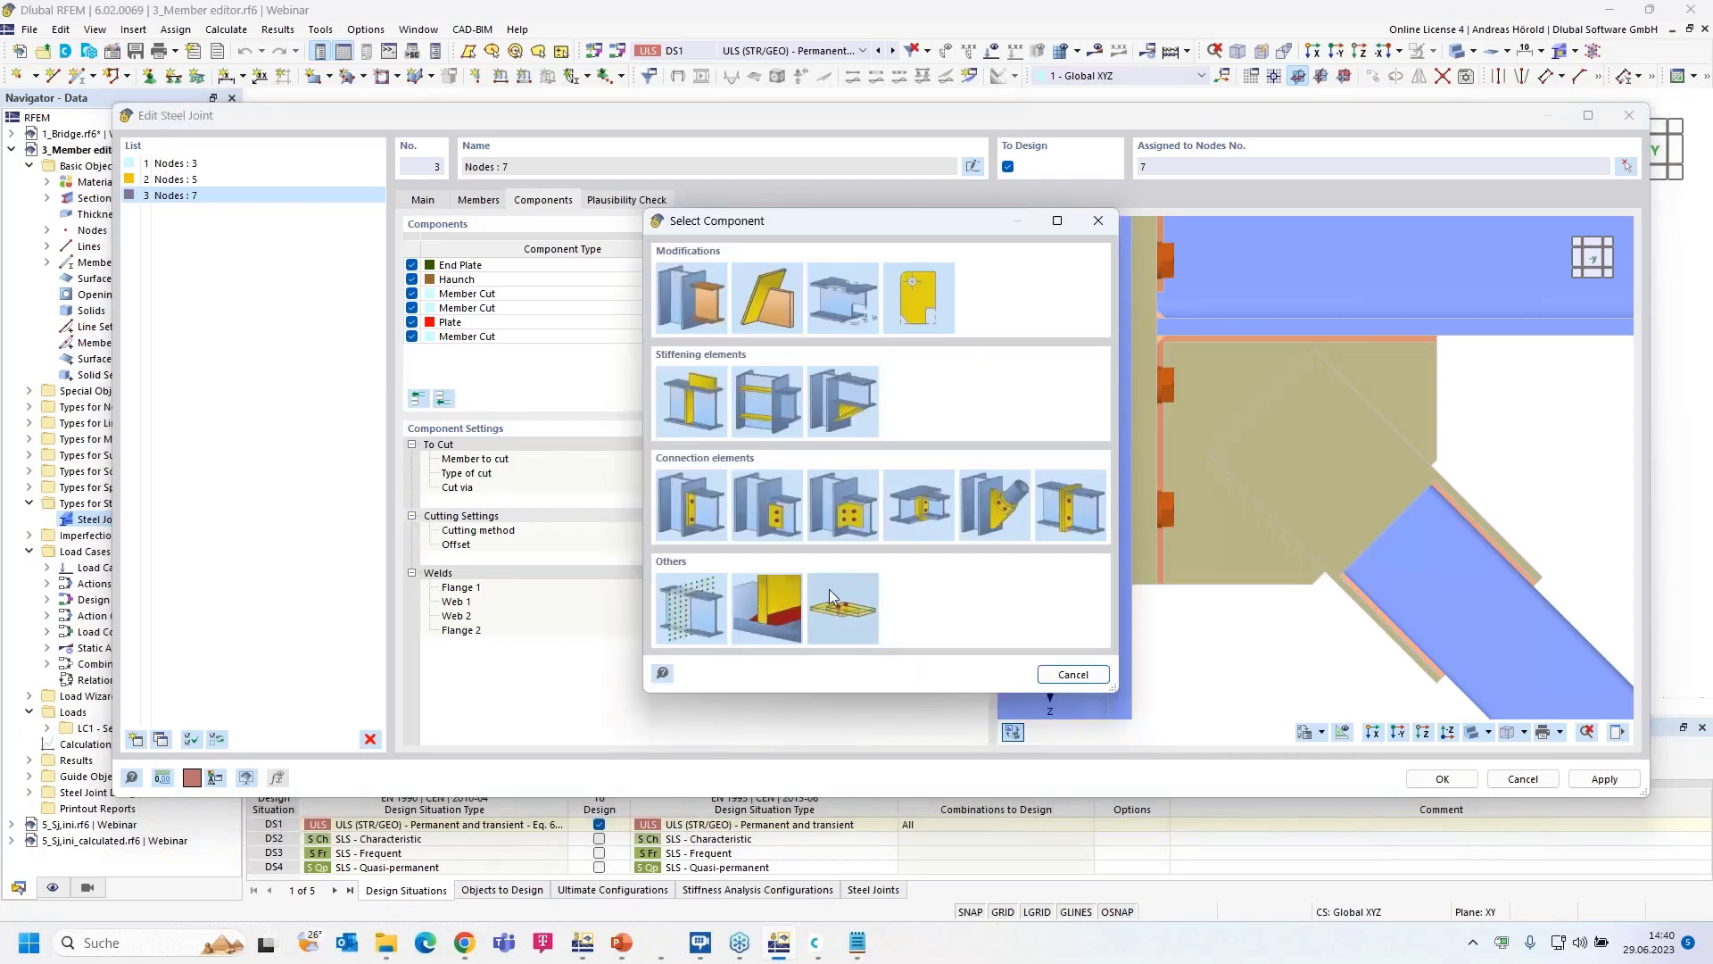
pyautogui.click(836, 606)
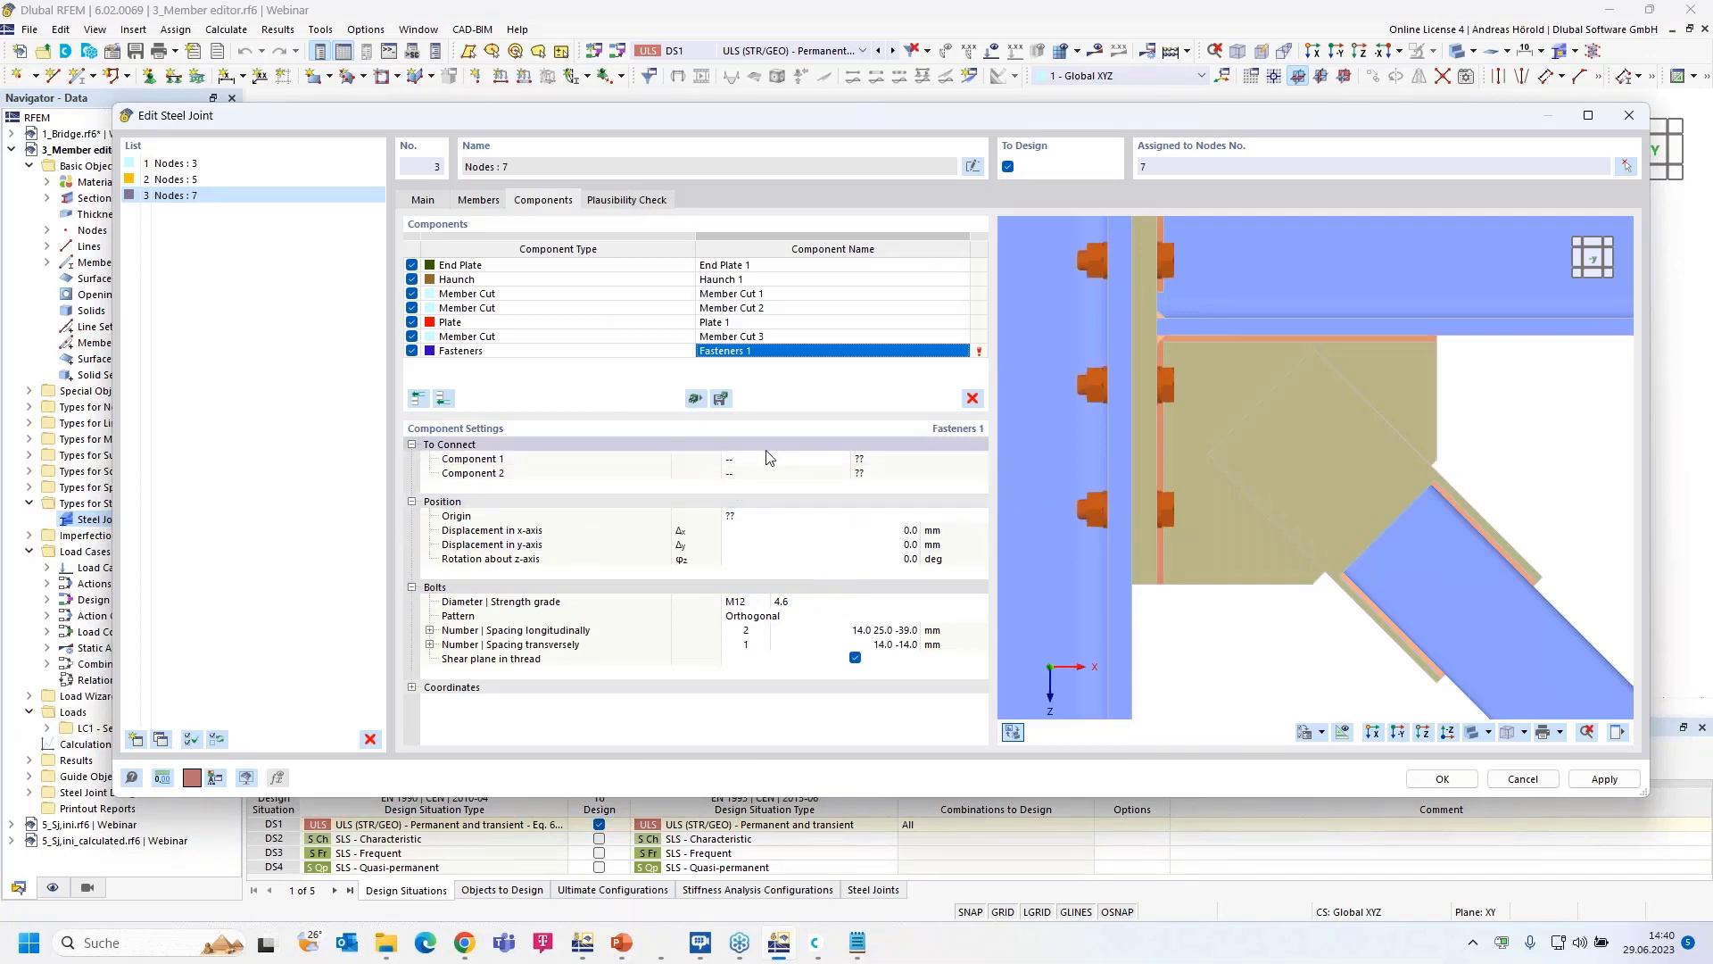
pyautogui.click(794, 457)
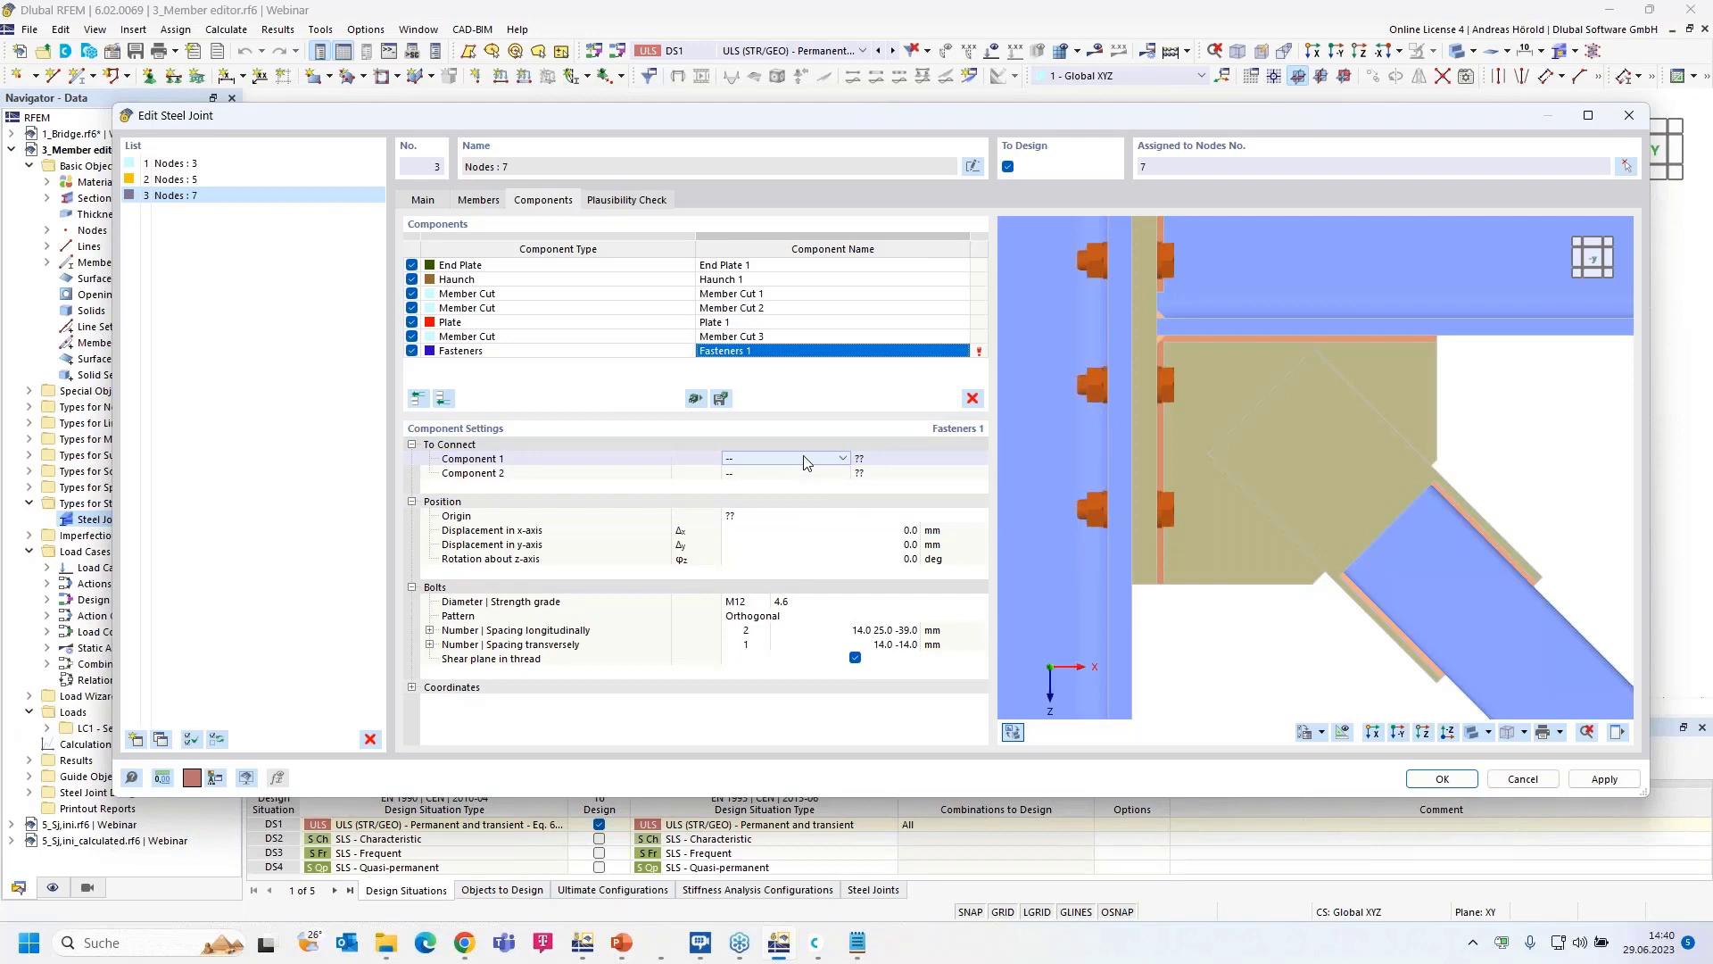
pyautogui.click(843, 457)
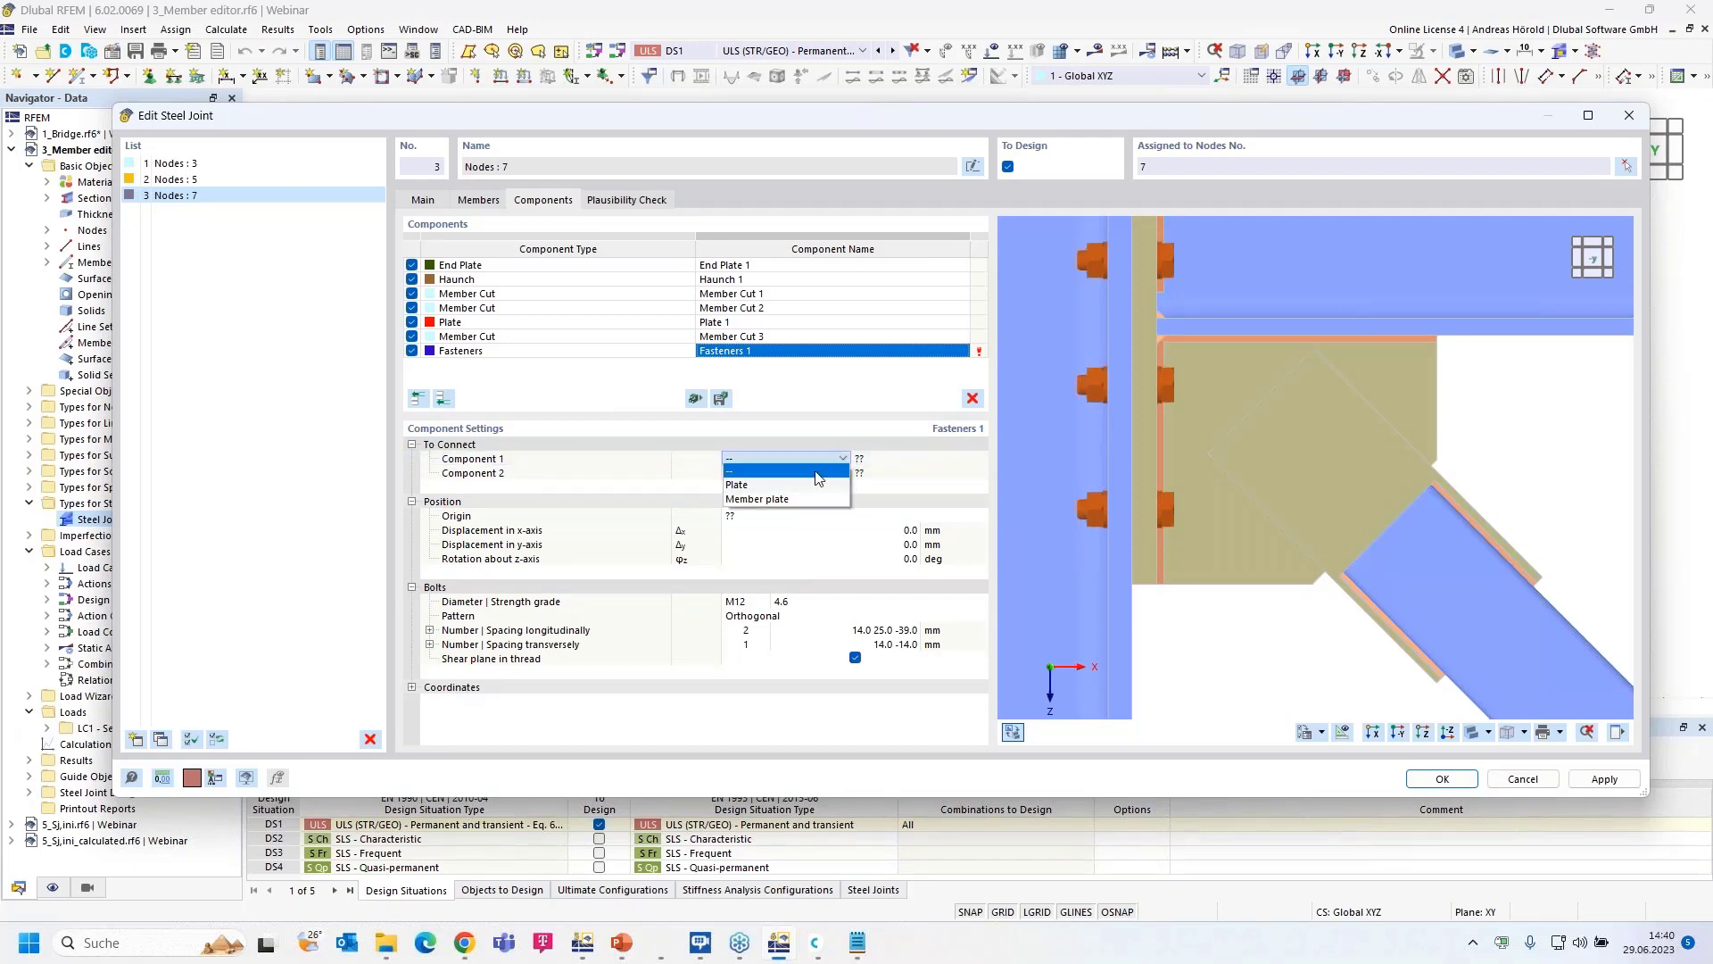
pyautogui.click(779, 488)
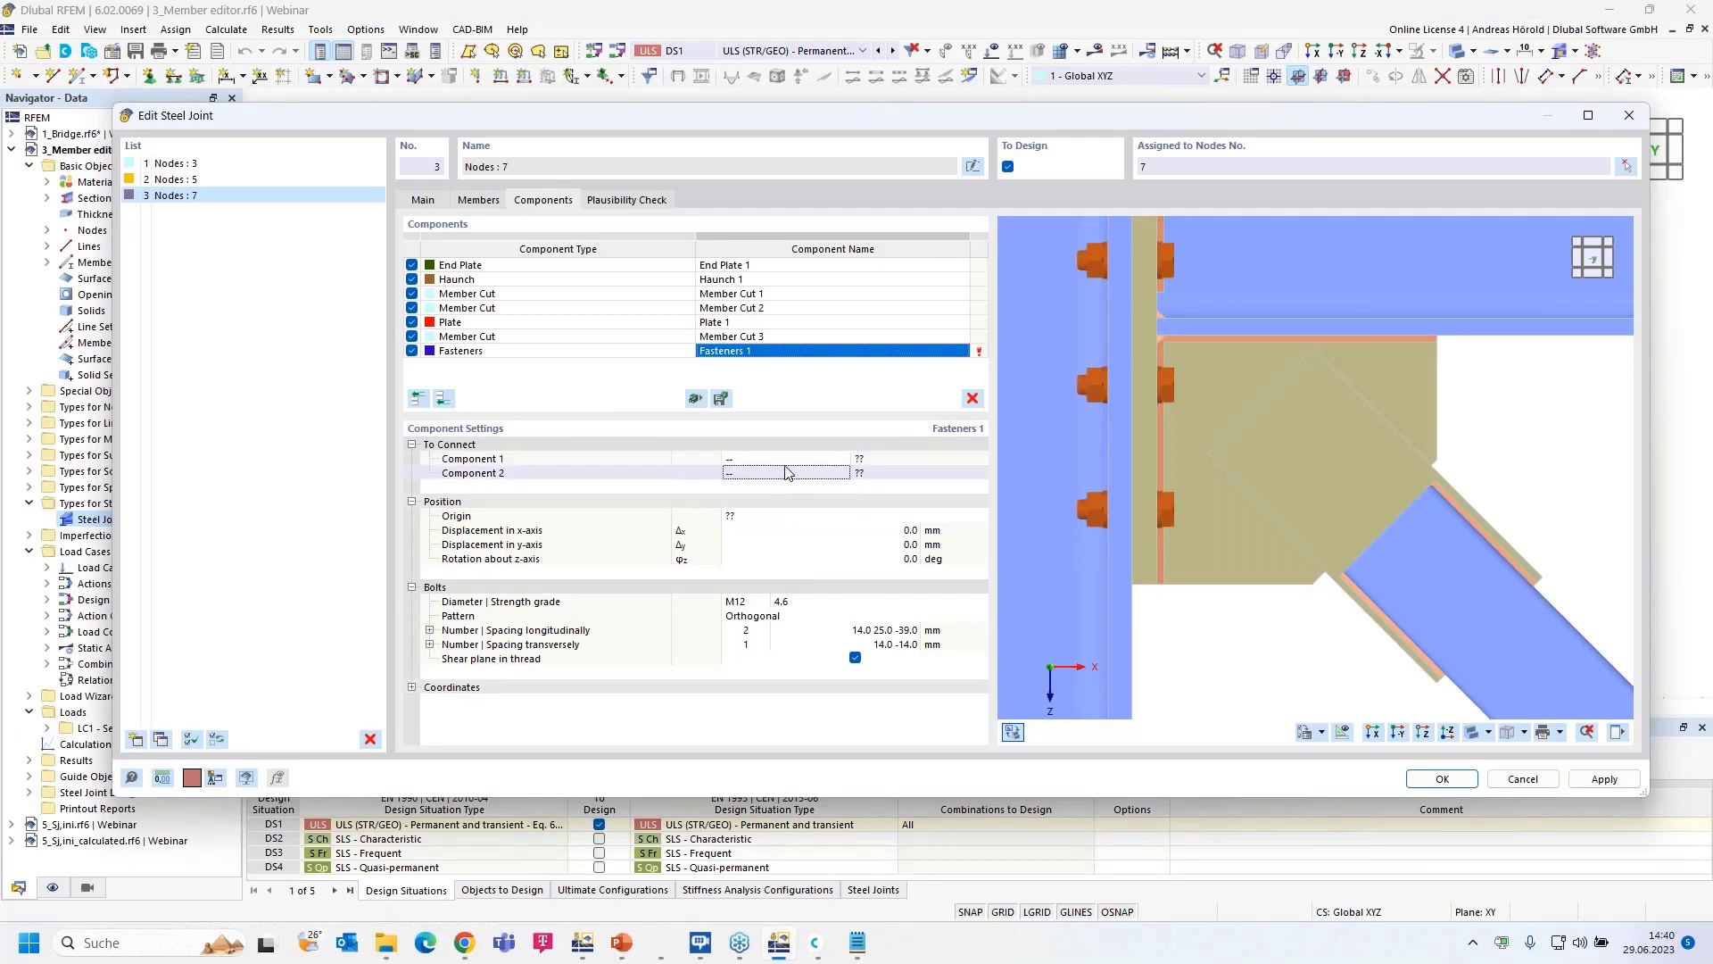
pyautogui.click(803, 461)
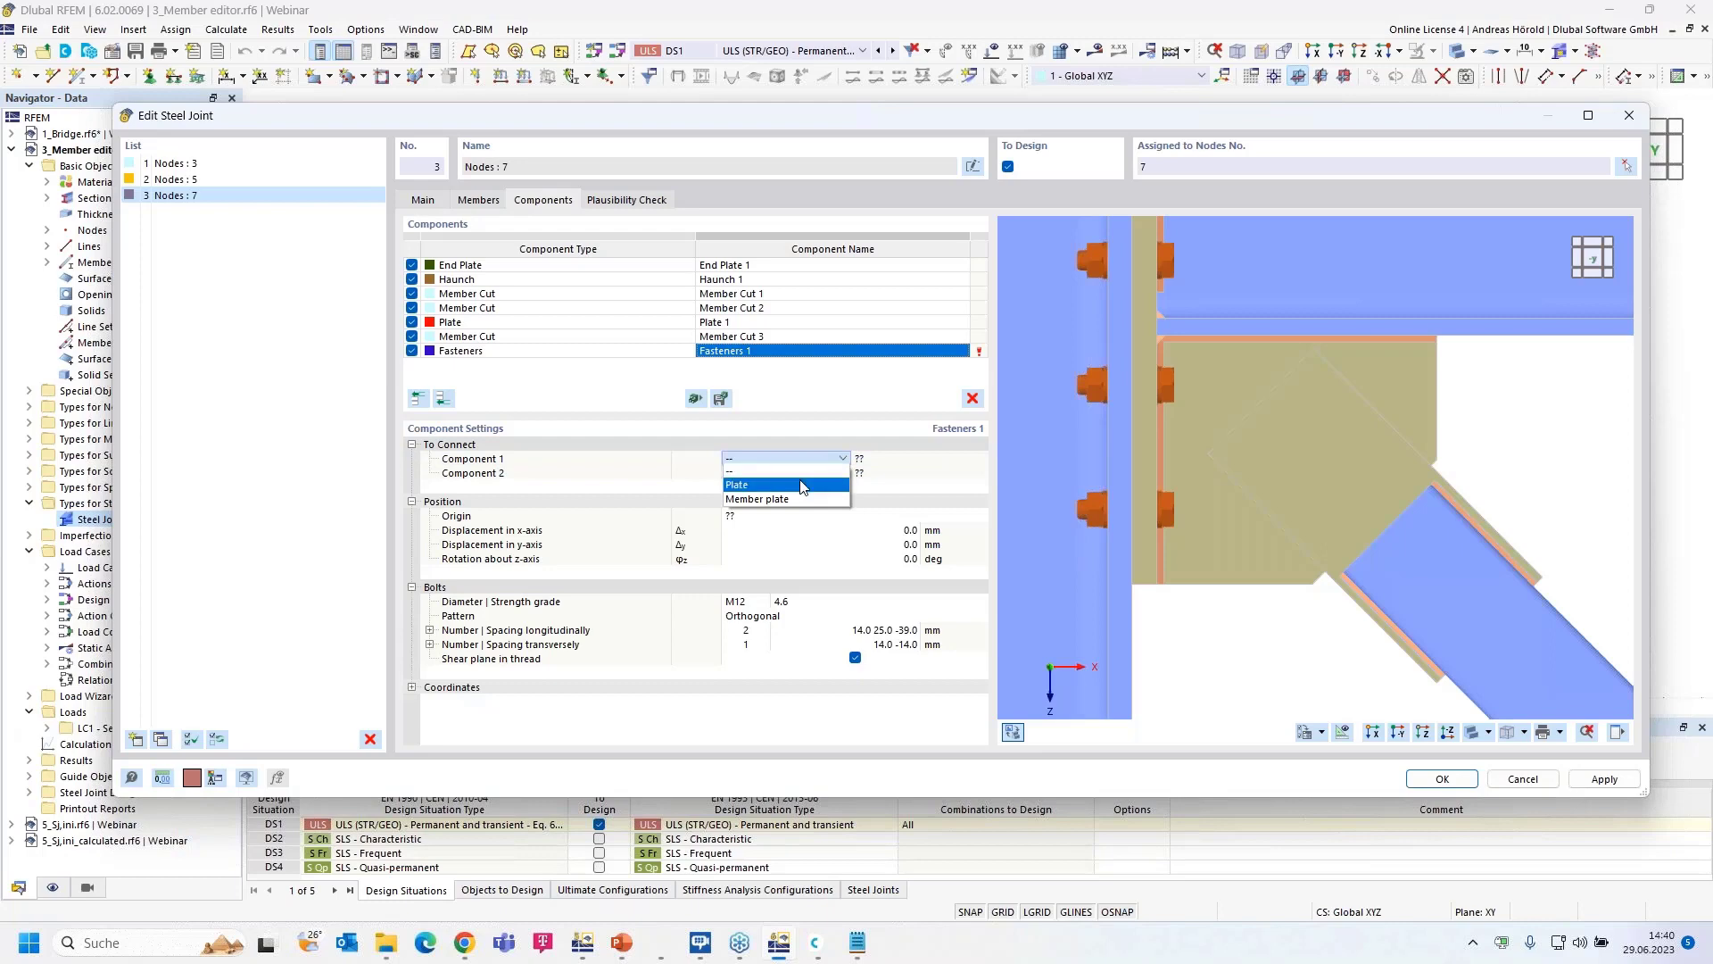
pyautogui.click(802, 487)
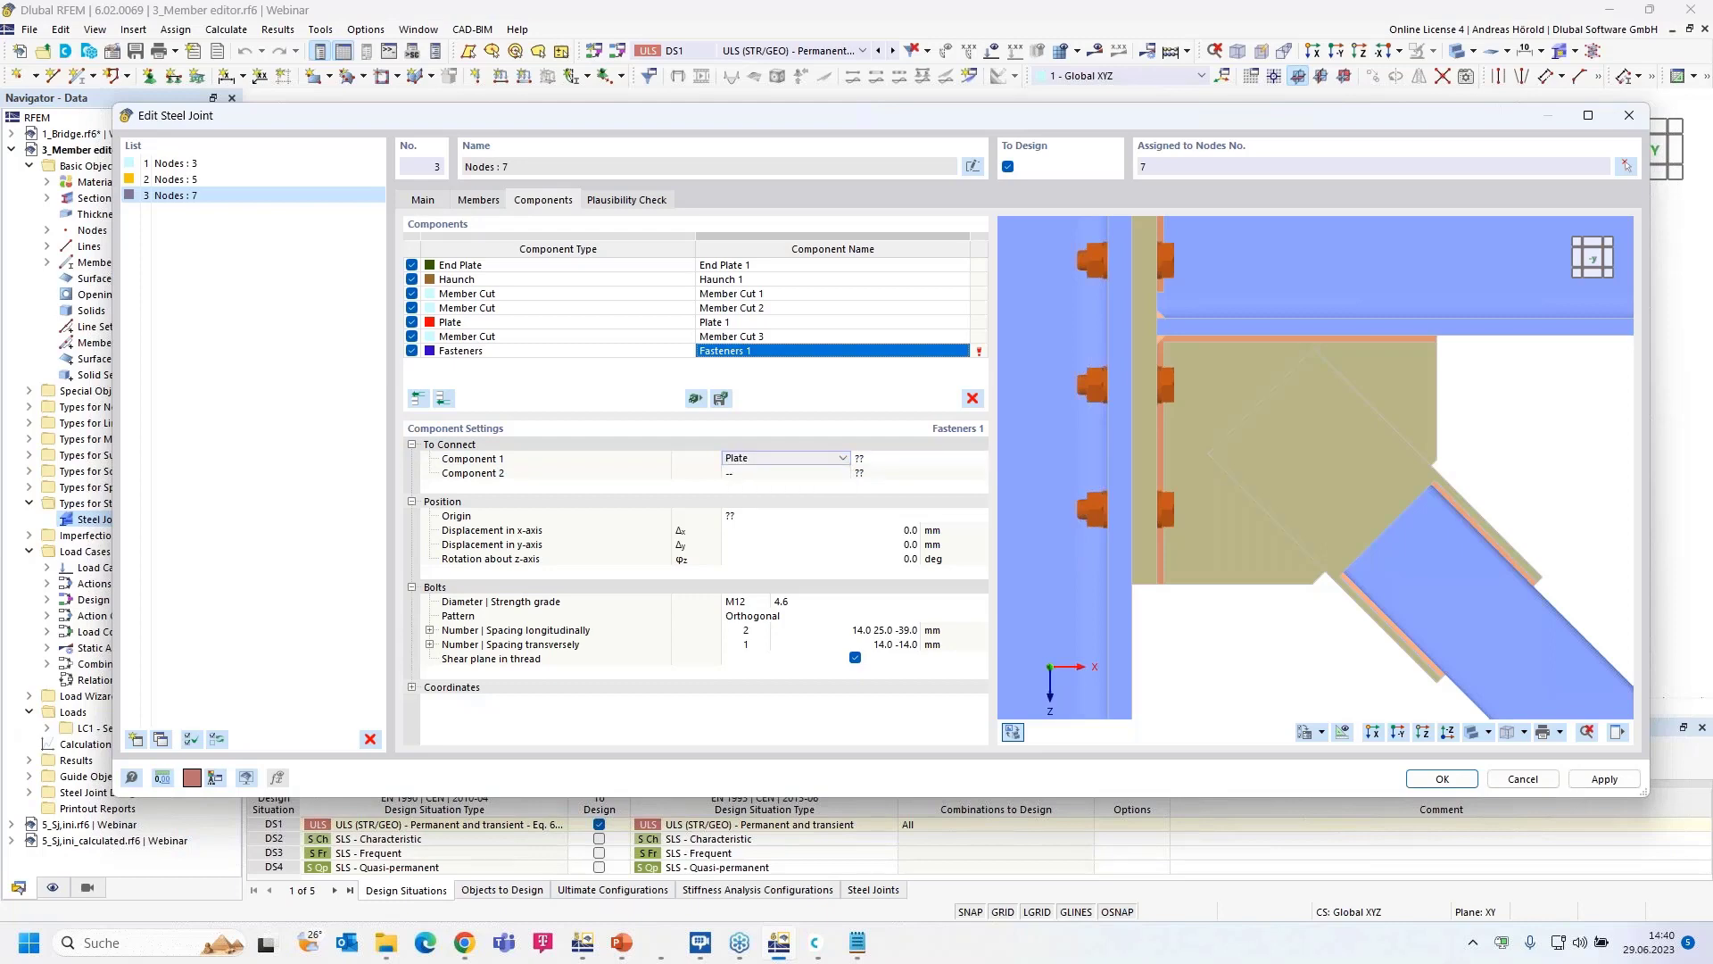
pyautogui.click(946, 459)
pyautogui.click(982, 459)
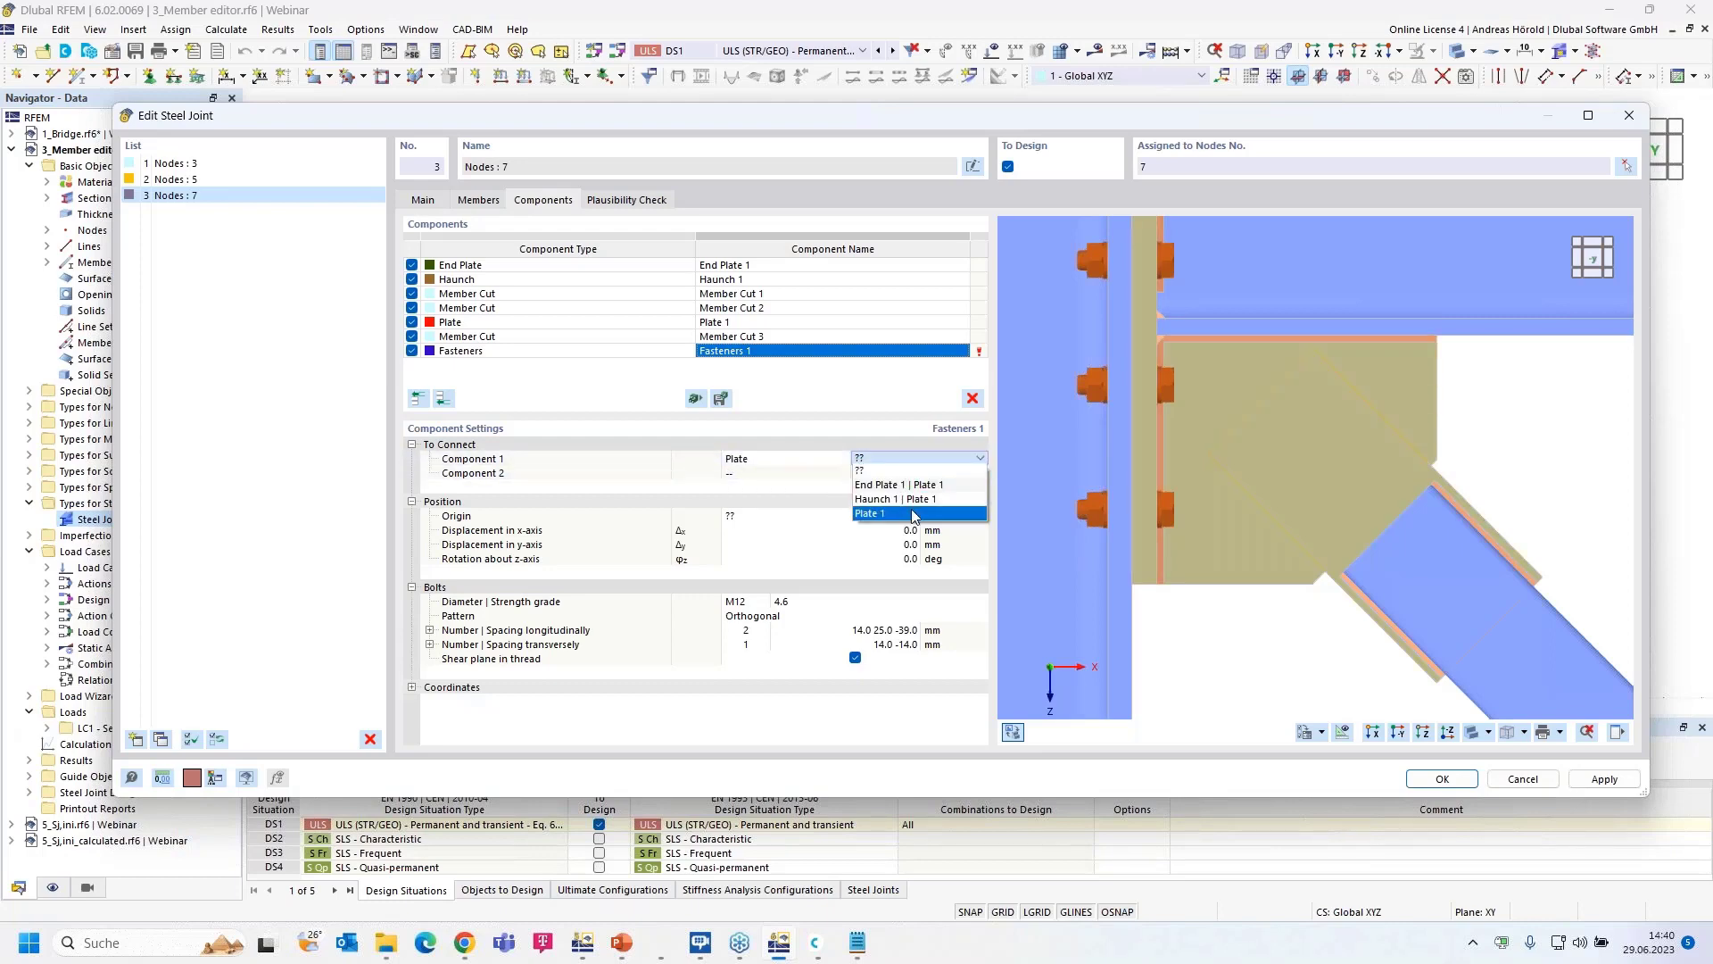
pyautogui.click(899, 496)
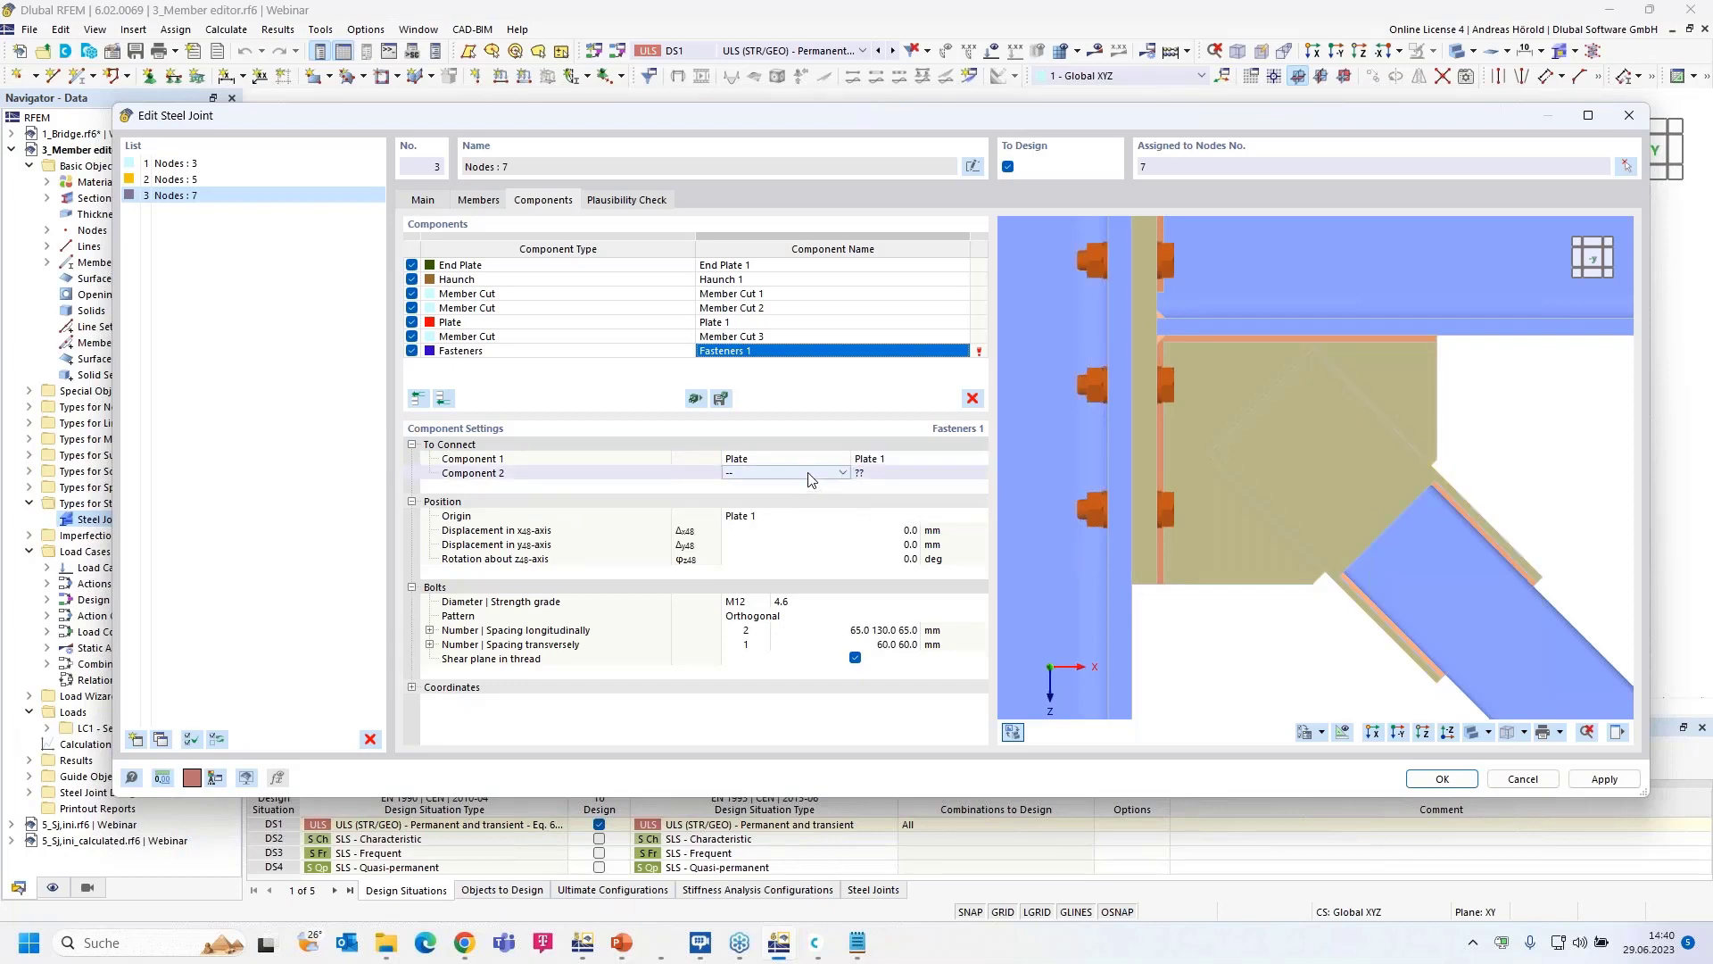
# - Set the second connected component to the plate Haunch 1 | Plate 1
pyautogui.click(838, 475)
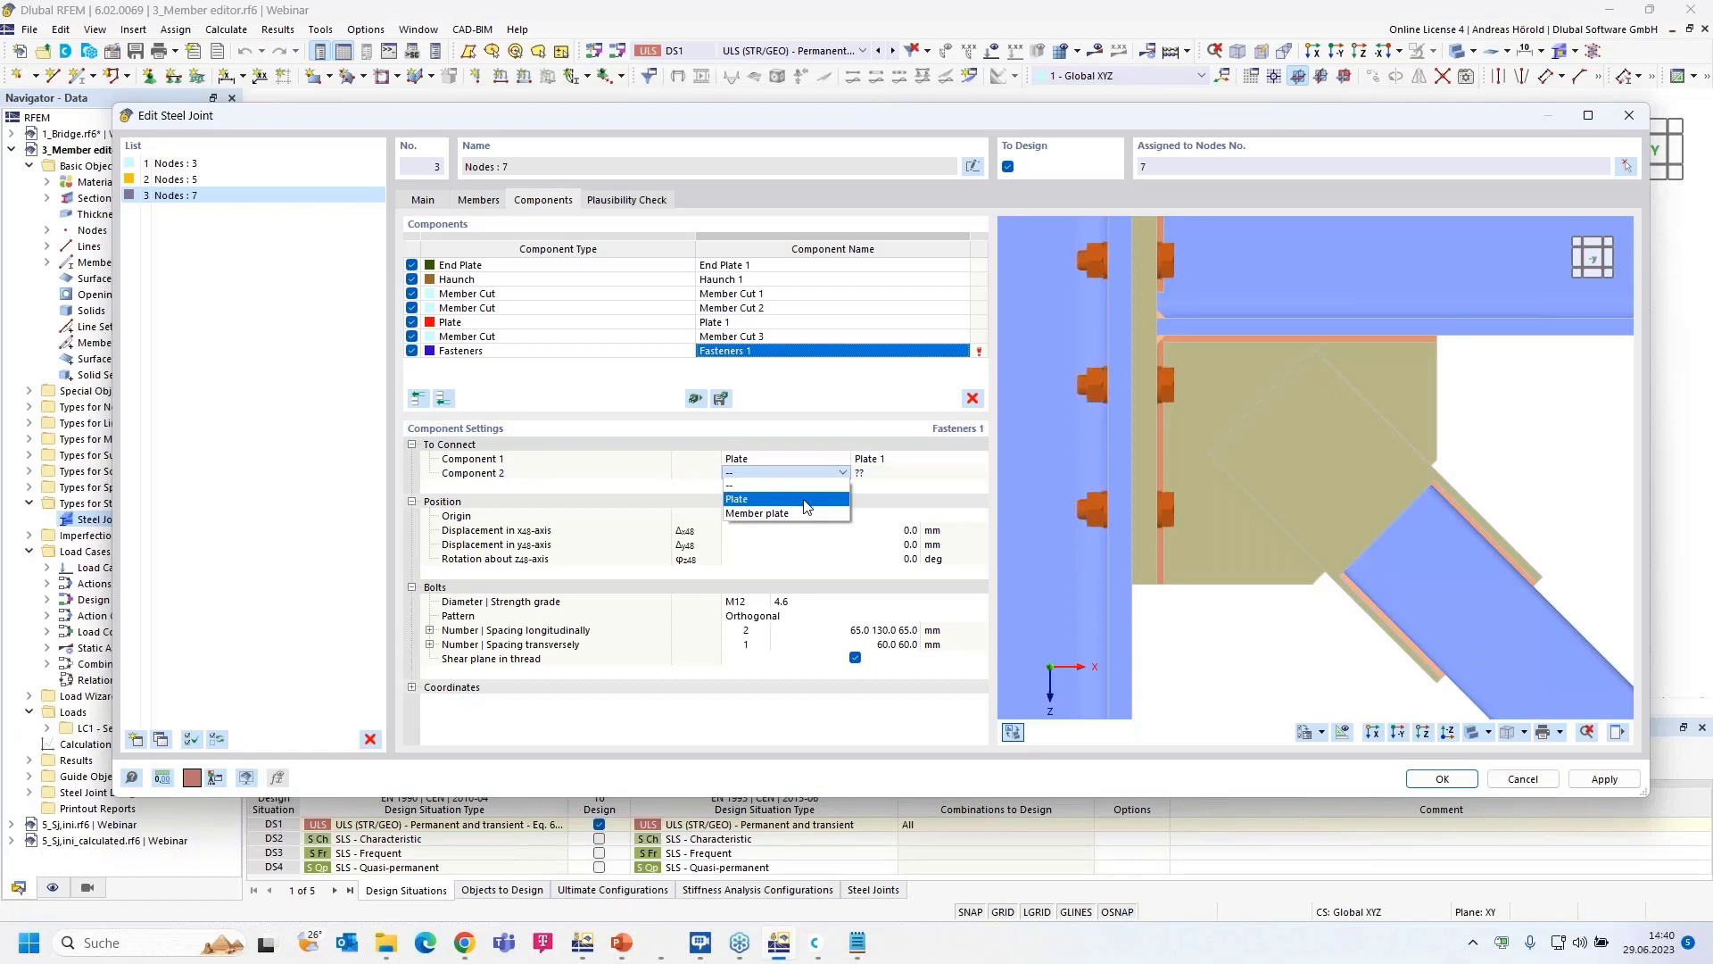
pyautogui.click(805, 499)
pyautogui.click(943, 480)
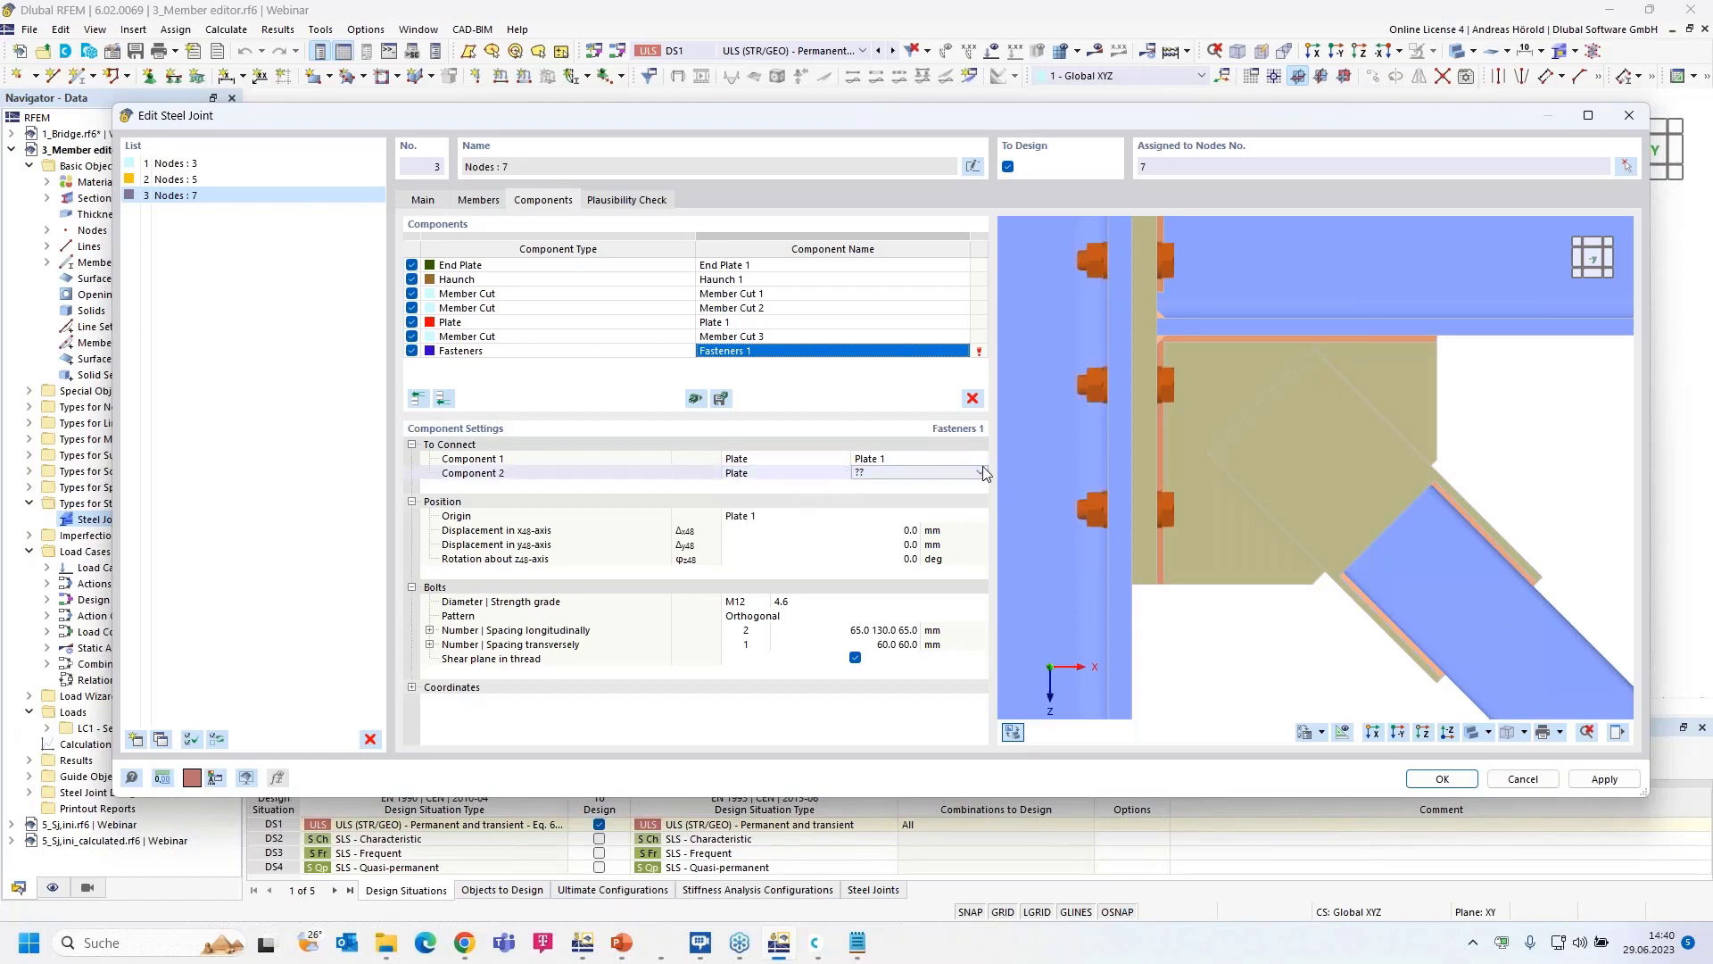
pyautogui.click(979, 472)
pyautogui.click(915, 513)
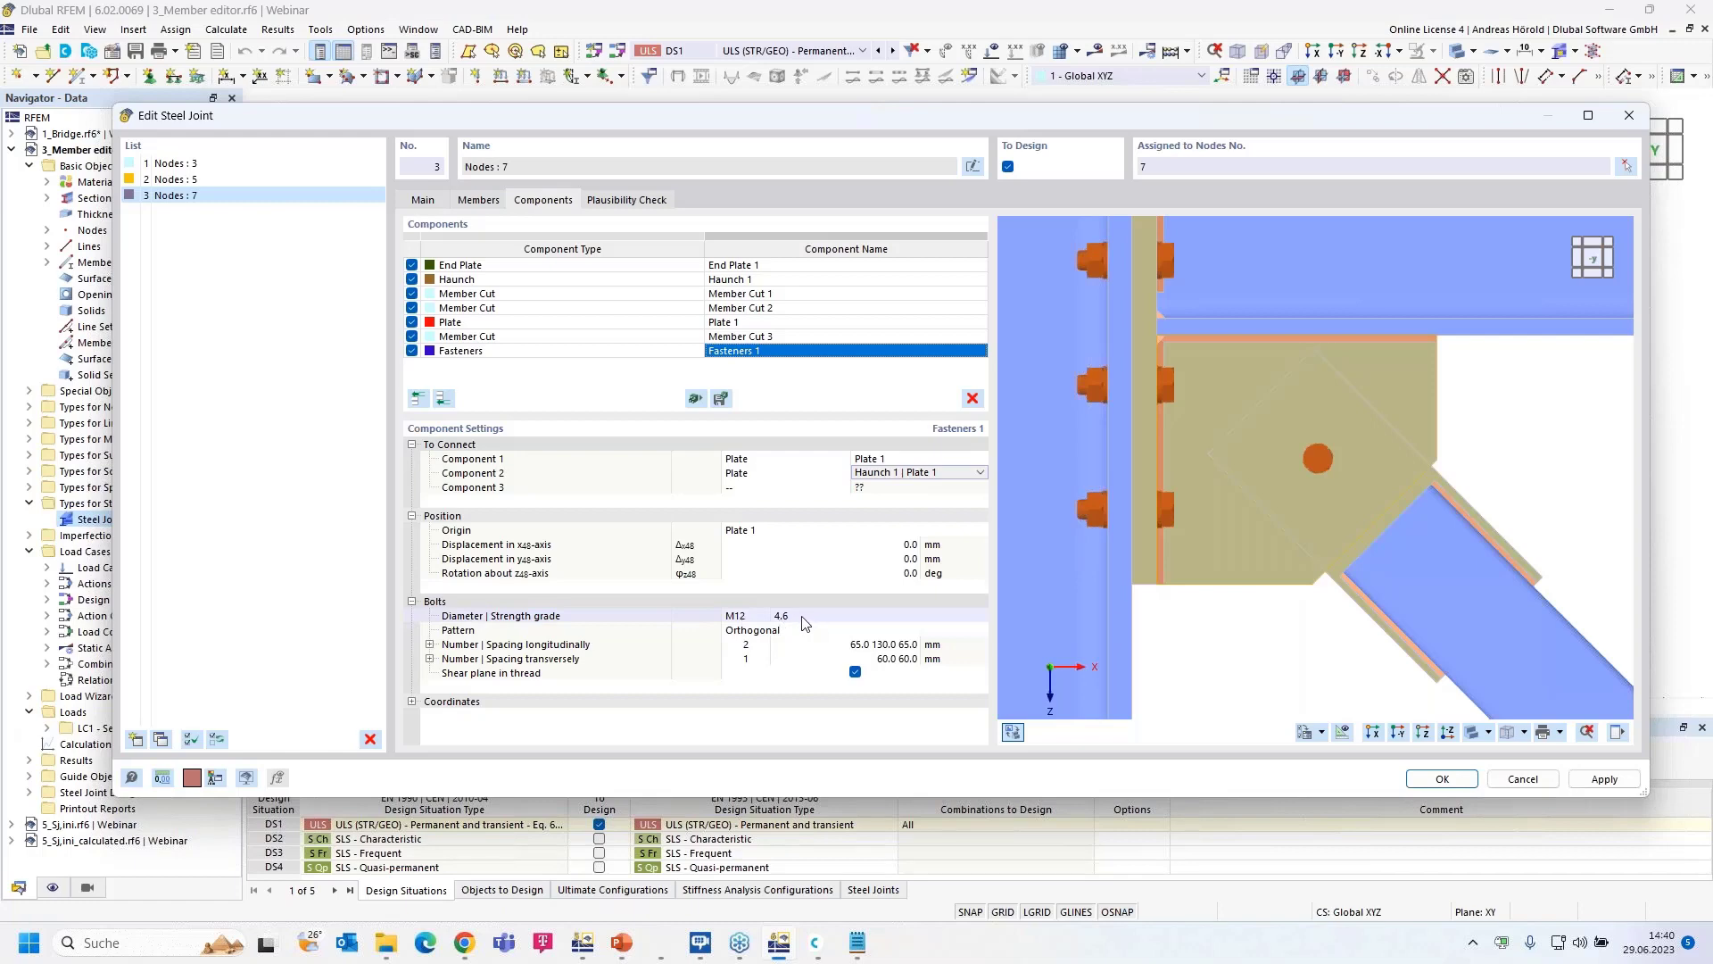
# - Use a 2×2 M12 bolt group with longitudinal spacing 35 60 mm
pyautogui.click(764, 660)
pyautogui.click(765, 655)
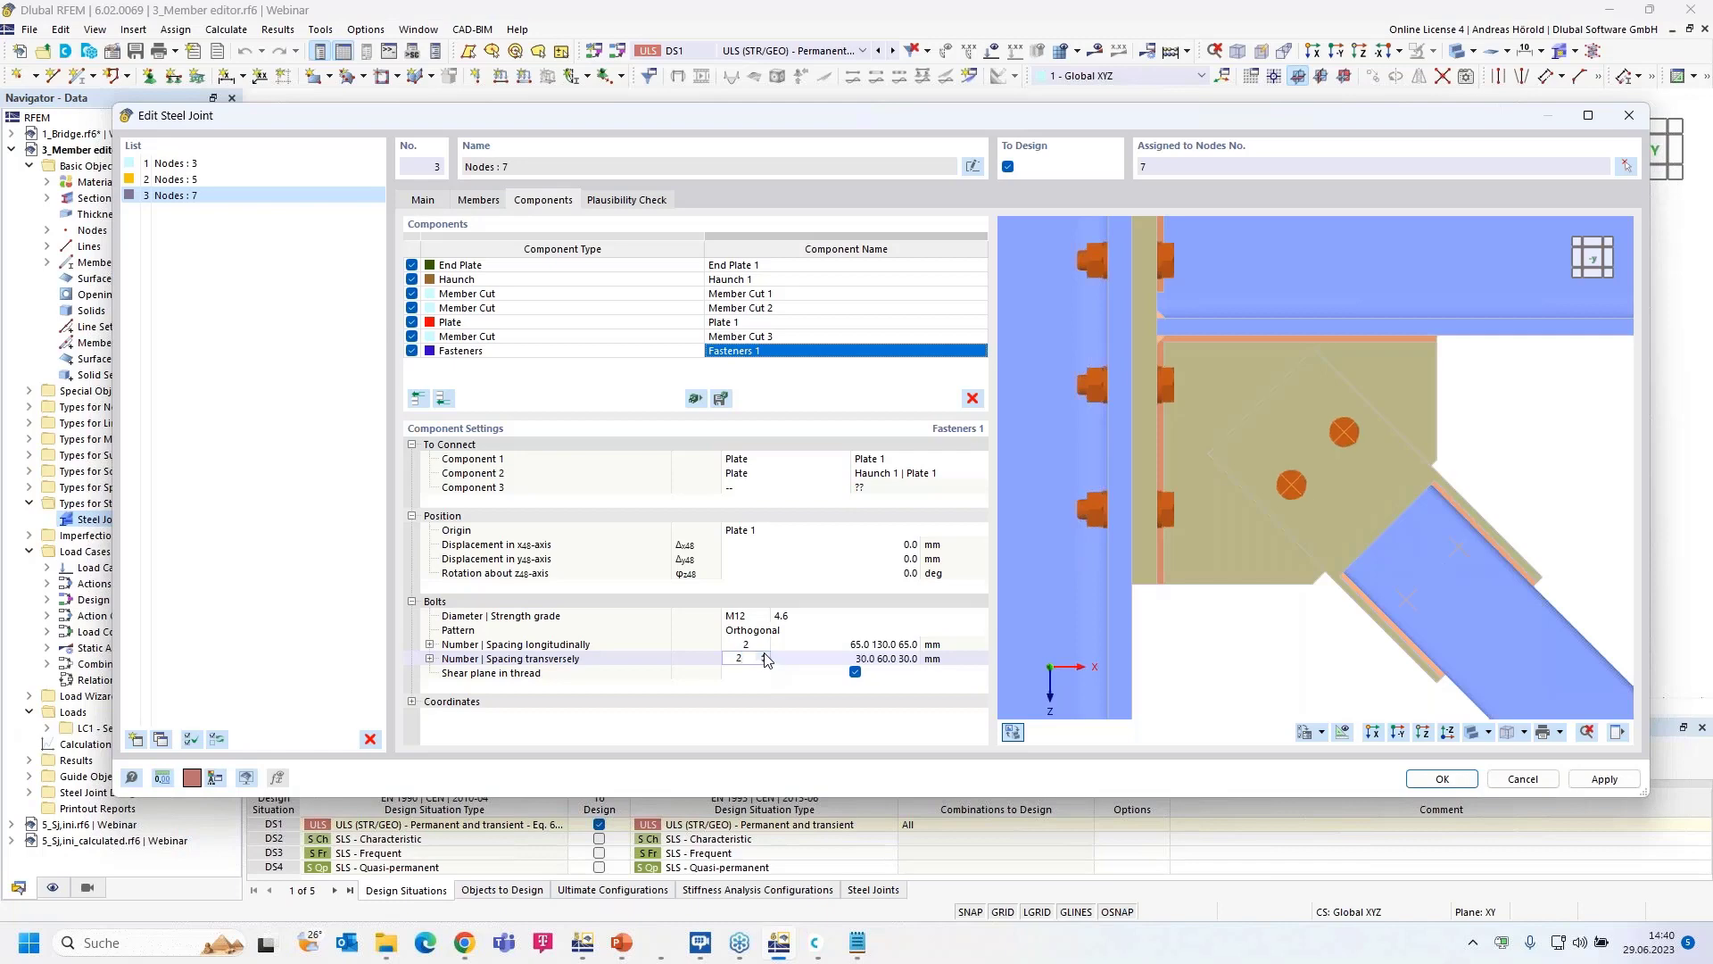
pyautogui.click(823, 648)
pyautogui.write('35')
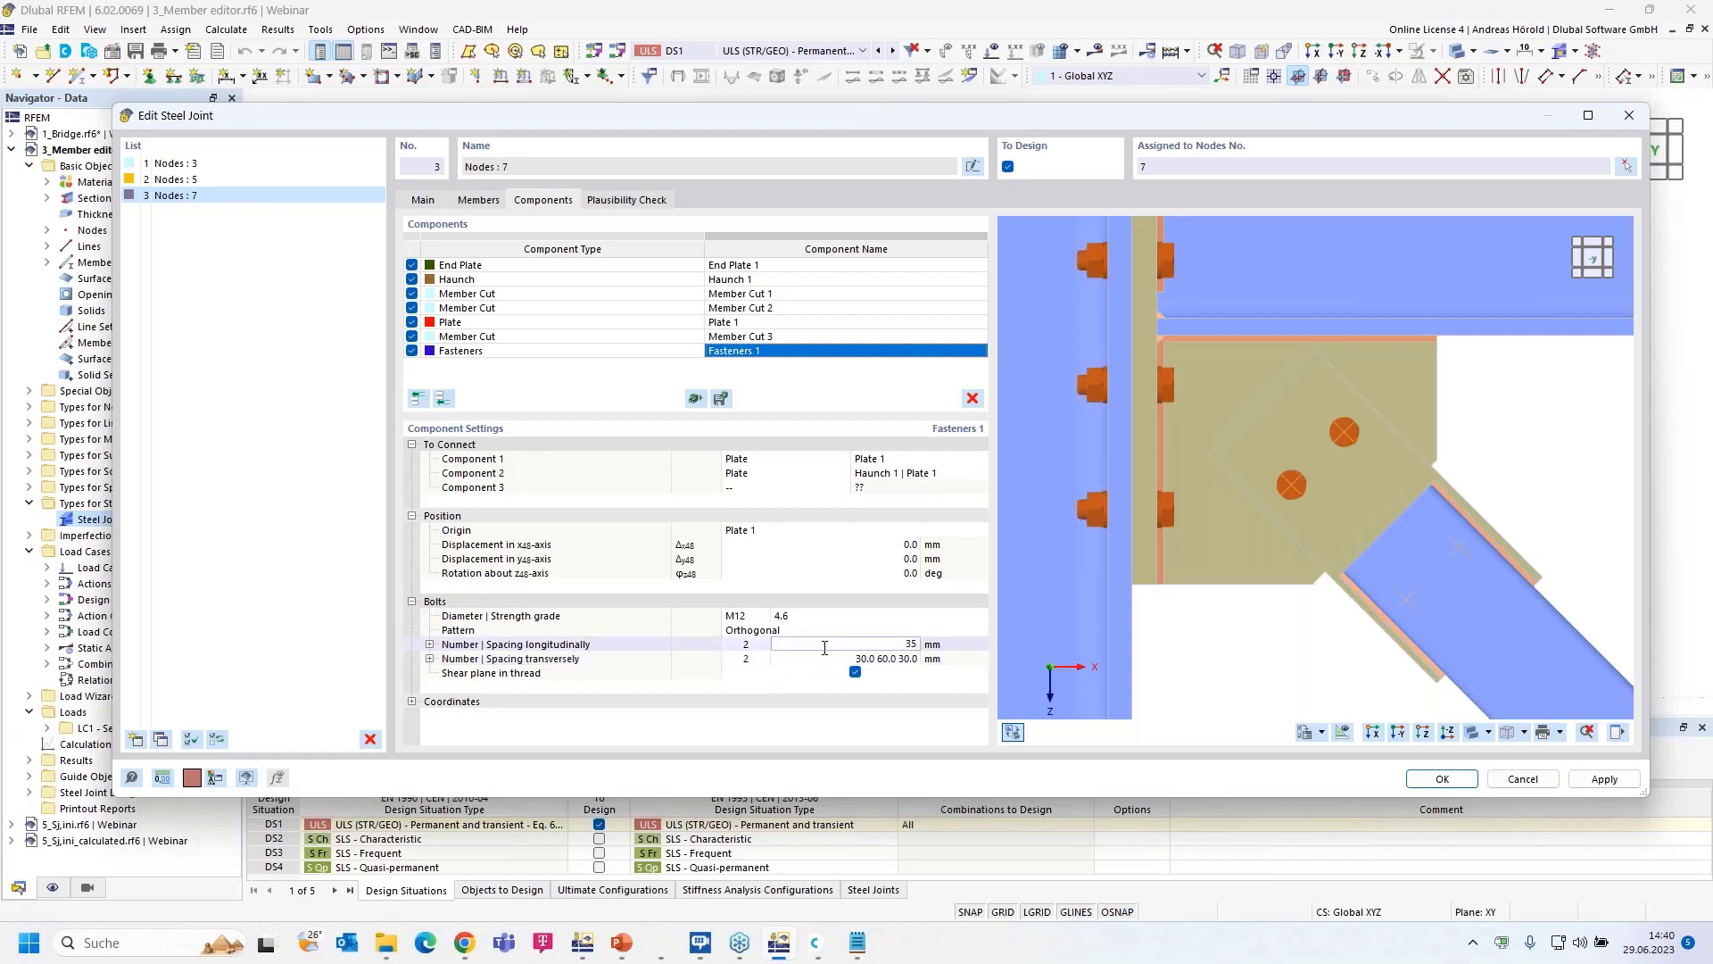
pyautogui.write(' 60')
pyautogui.press('Tab')
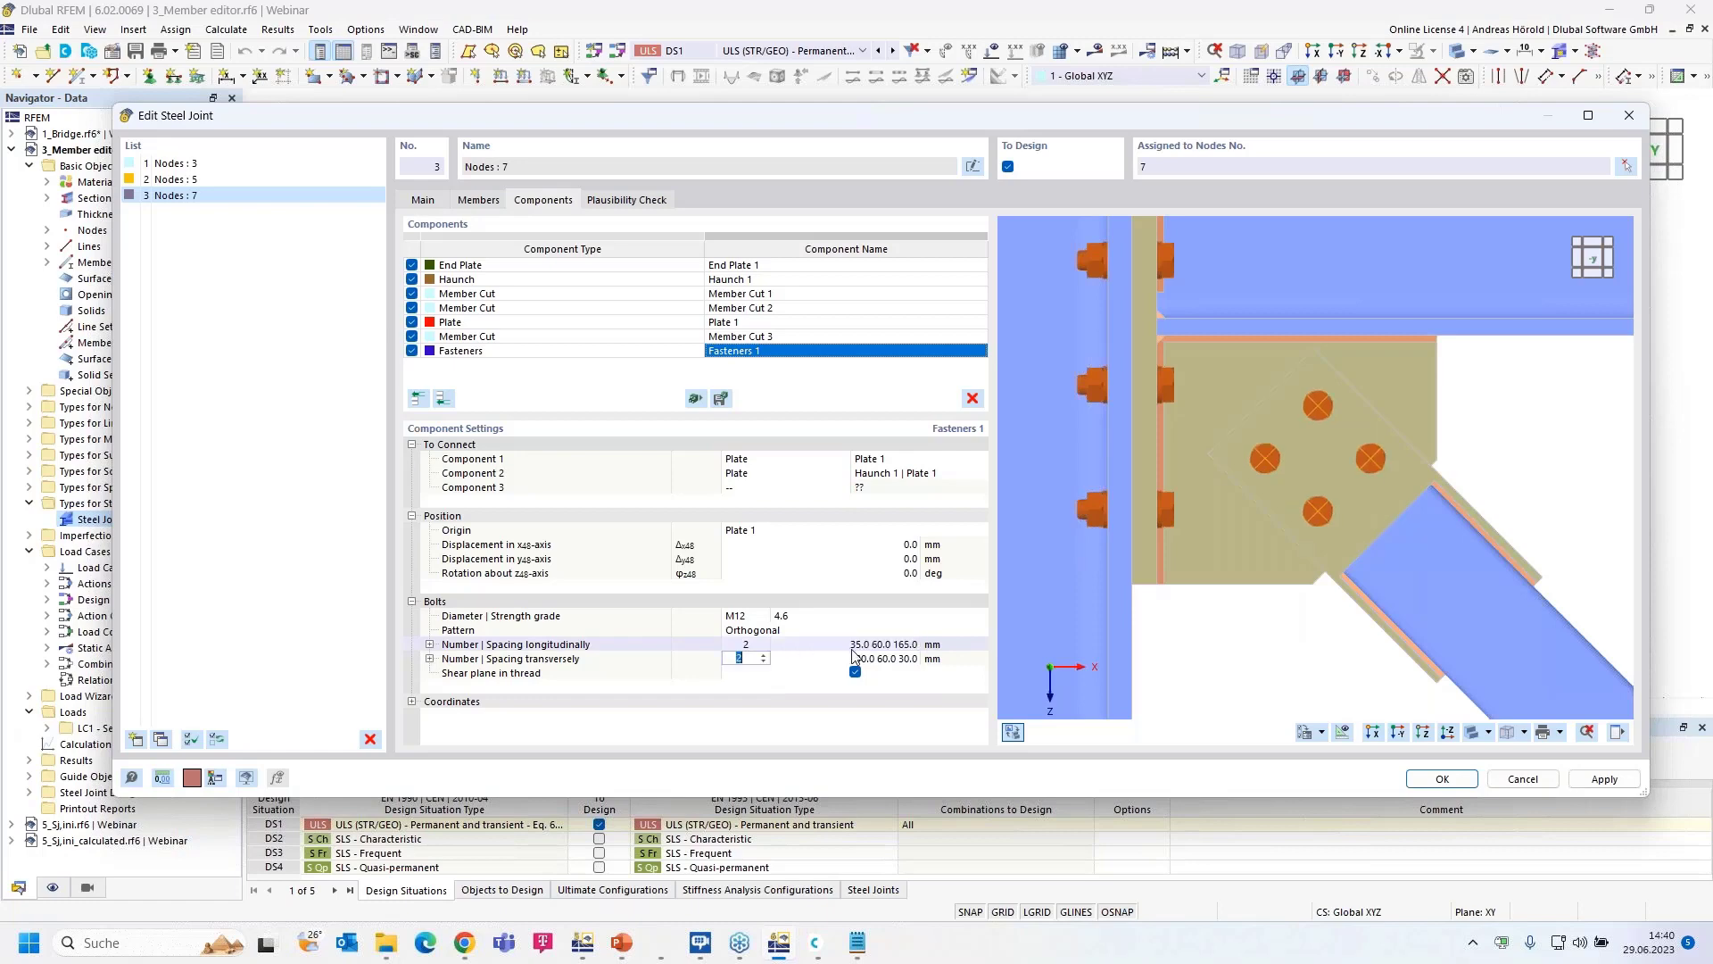
pyautogui.press('Tab')
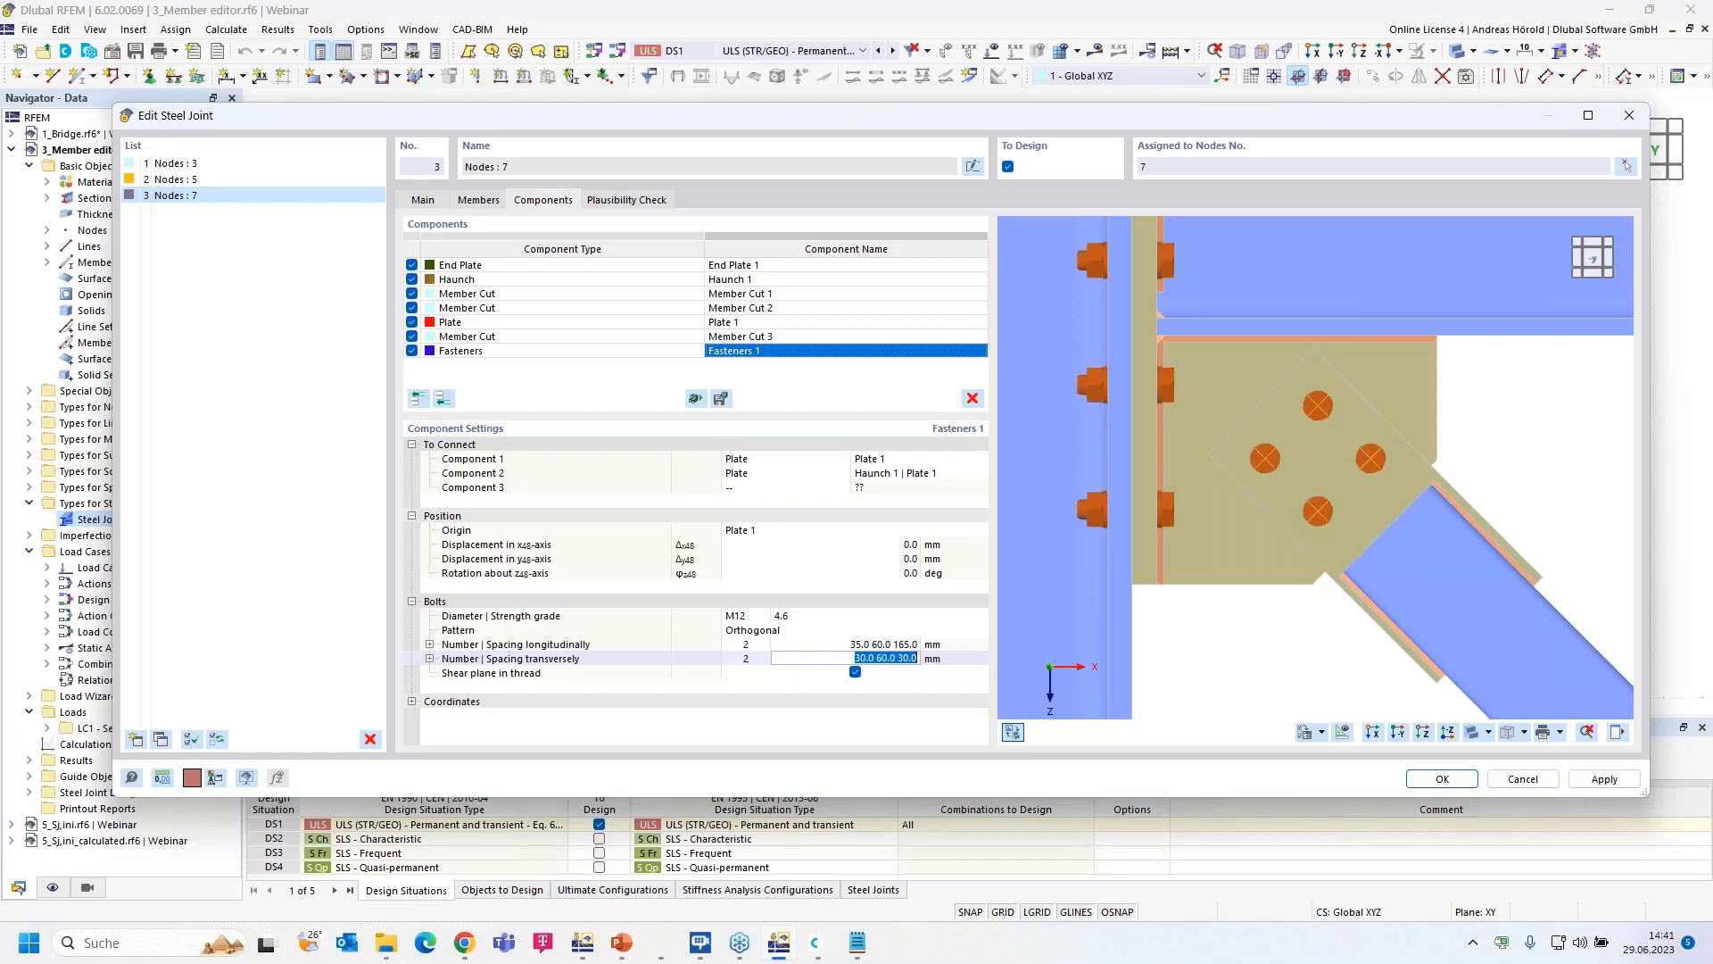
pyautogui.click(864, 645)
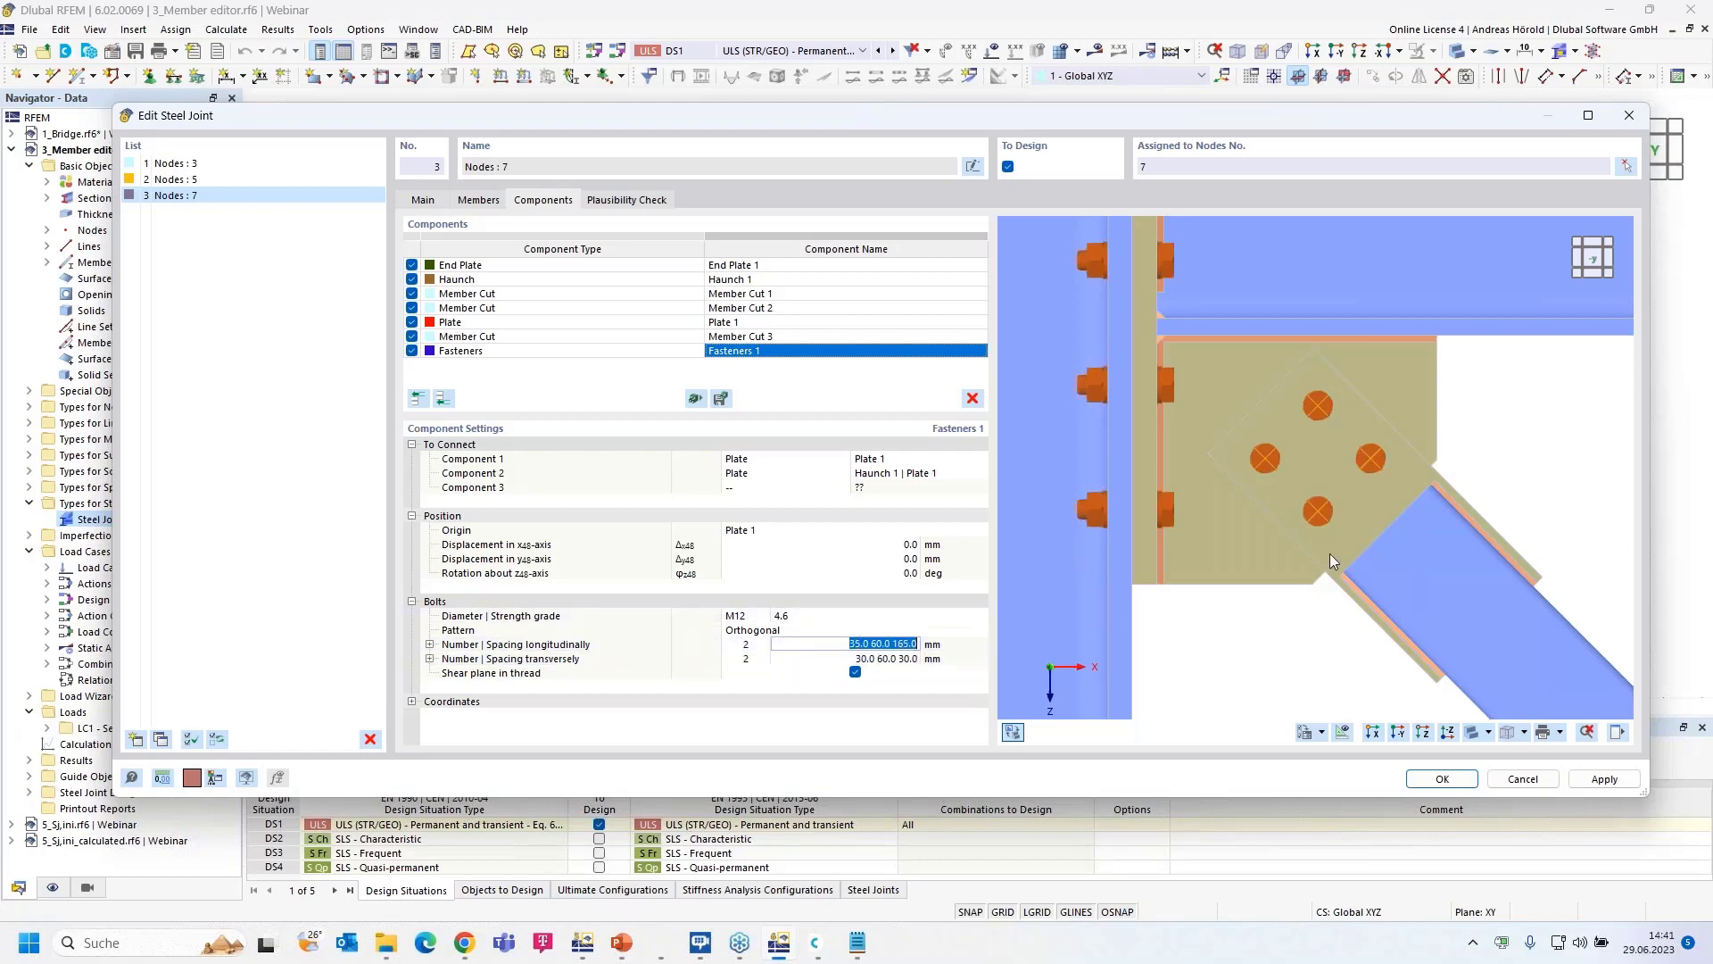
pyautogui.keyDown('ctrl'); pyautogui.moveTo(1535, 498); pyautogui.dragTo(1458, 520, button='middle'); pyautogui.keyUp('ctrl')
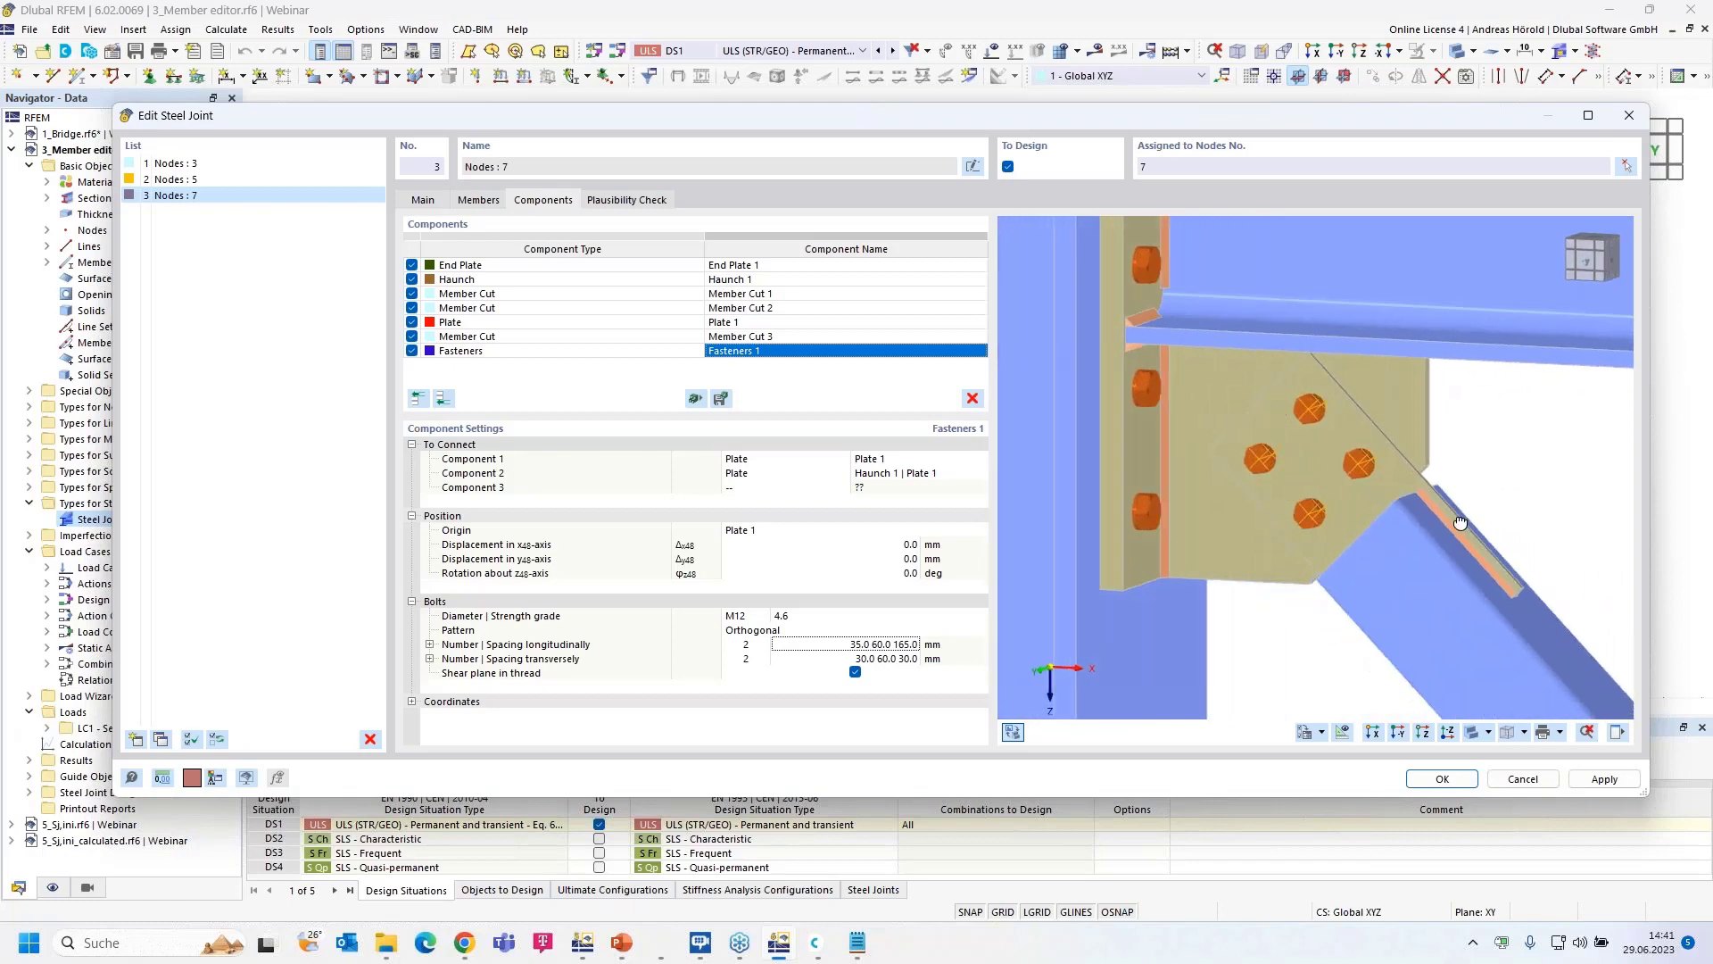
# - Review joints 2 and 1 in oblique previews, then confirm the joint edits with OK
pyautogui.scroll(-2, 1463, 521)
pyautogui.scroll(-1, 1460, 521)
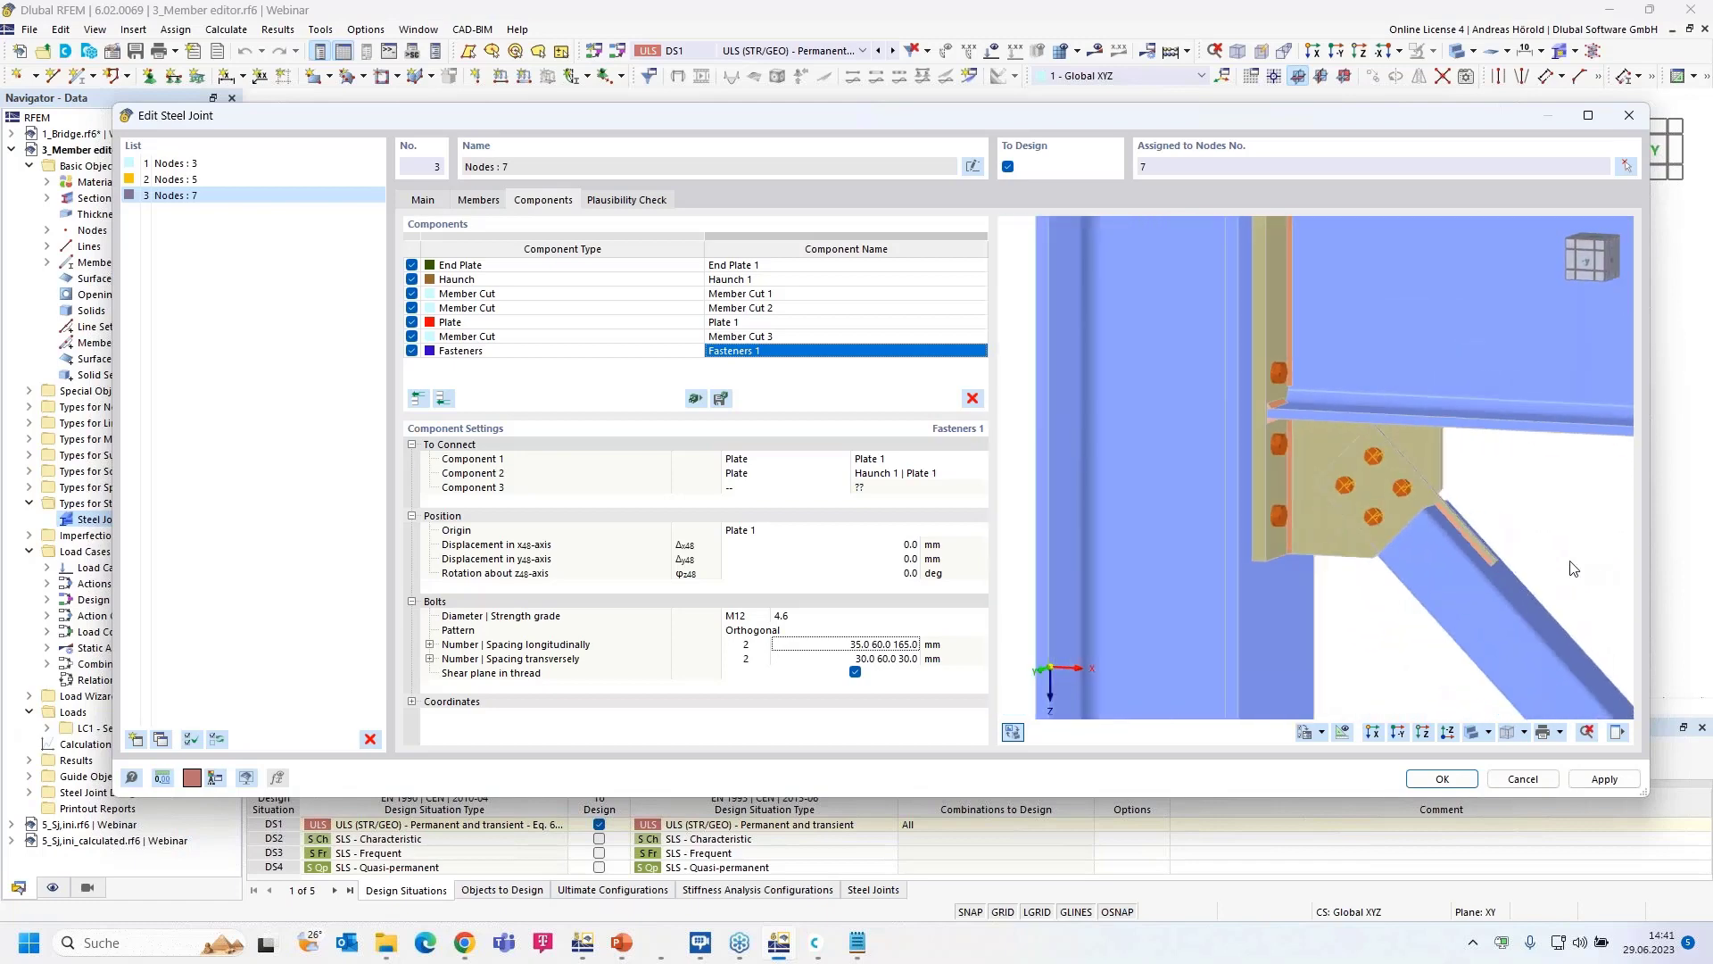
pyautogui.scroll(-1, 1333, 534)
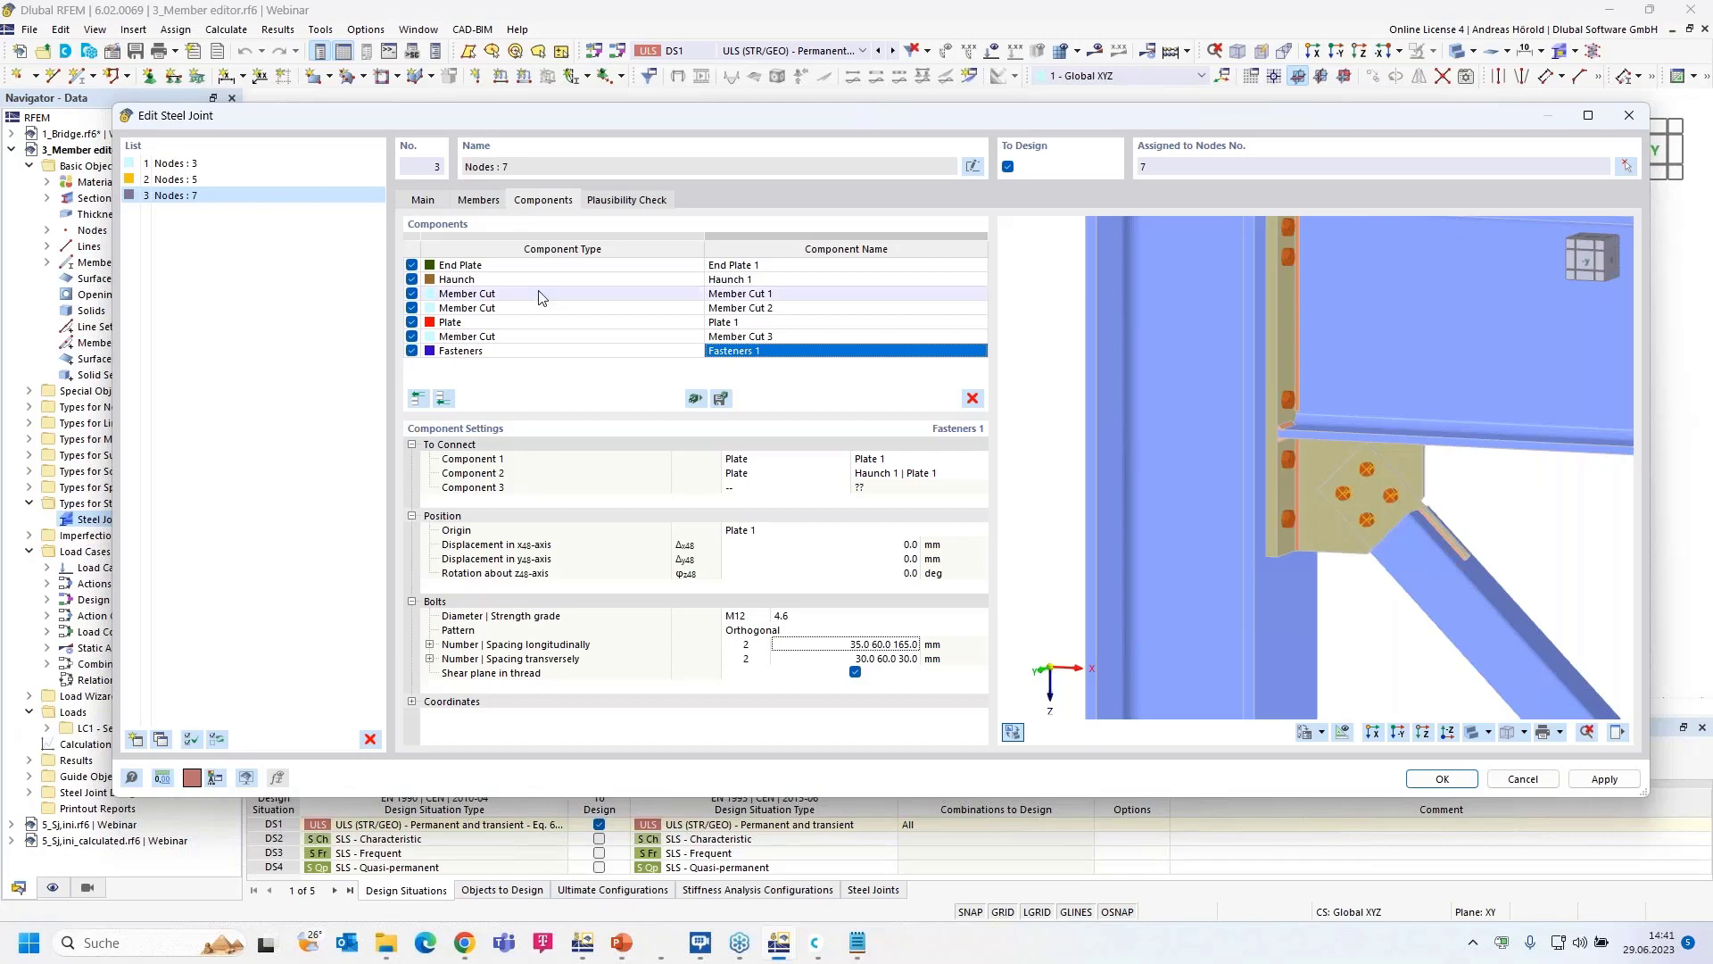
pyautogui.click(200, 179)
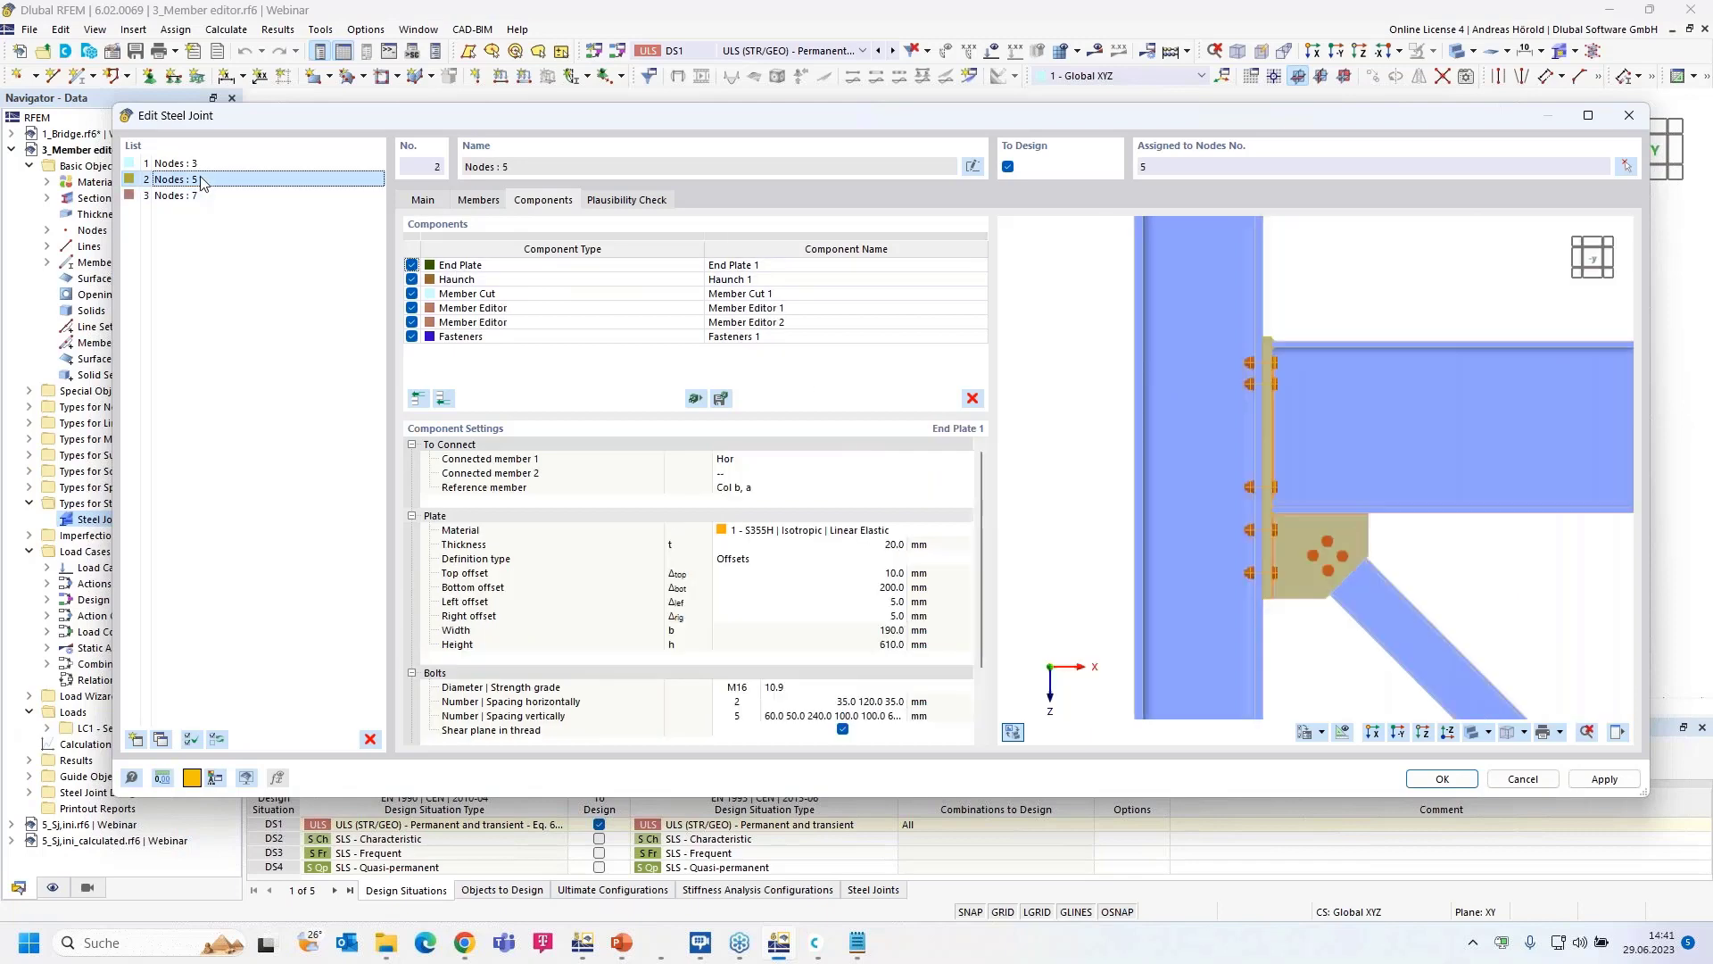
pyautogui.keyDown('ctrl'); pyautogui.moveTo(1522, 576); pyautogui.dragTo(1370, 585, button='middle'); pyautogui.keyUp('ctrl')
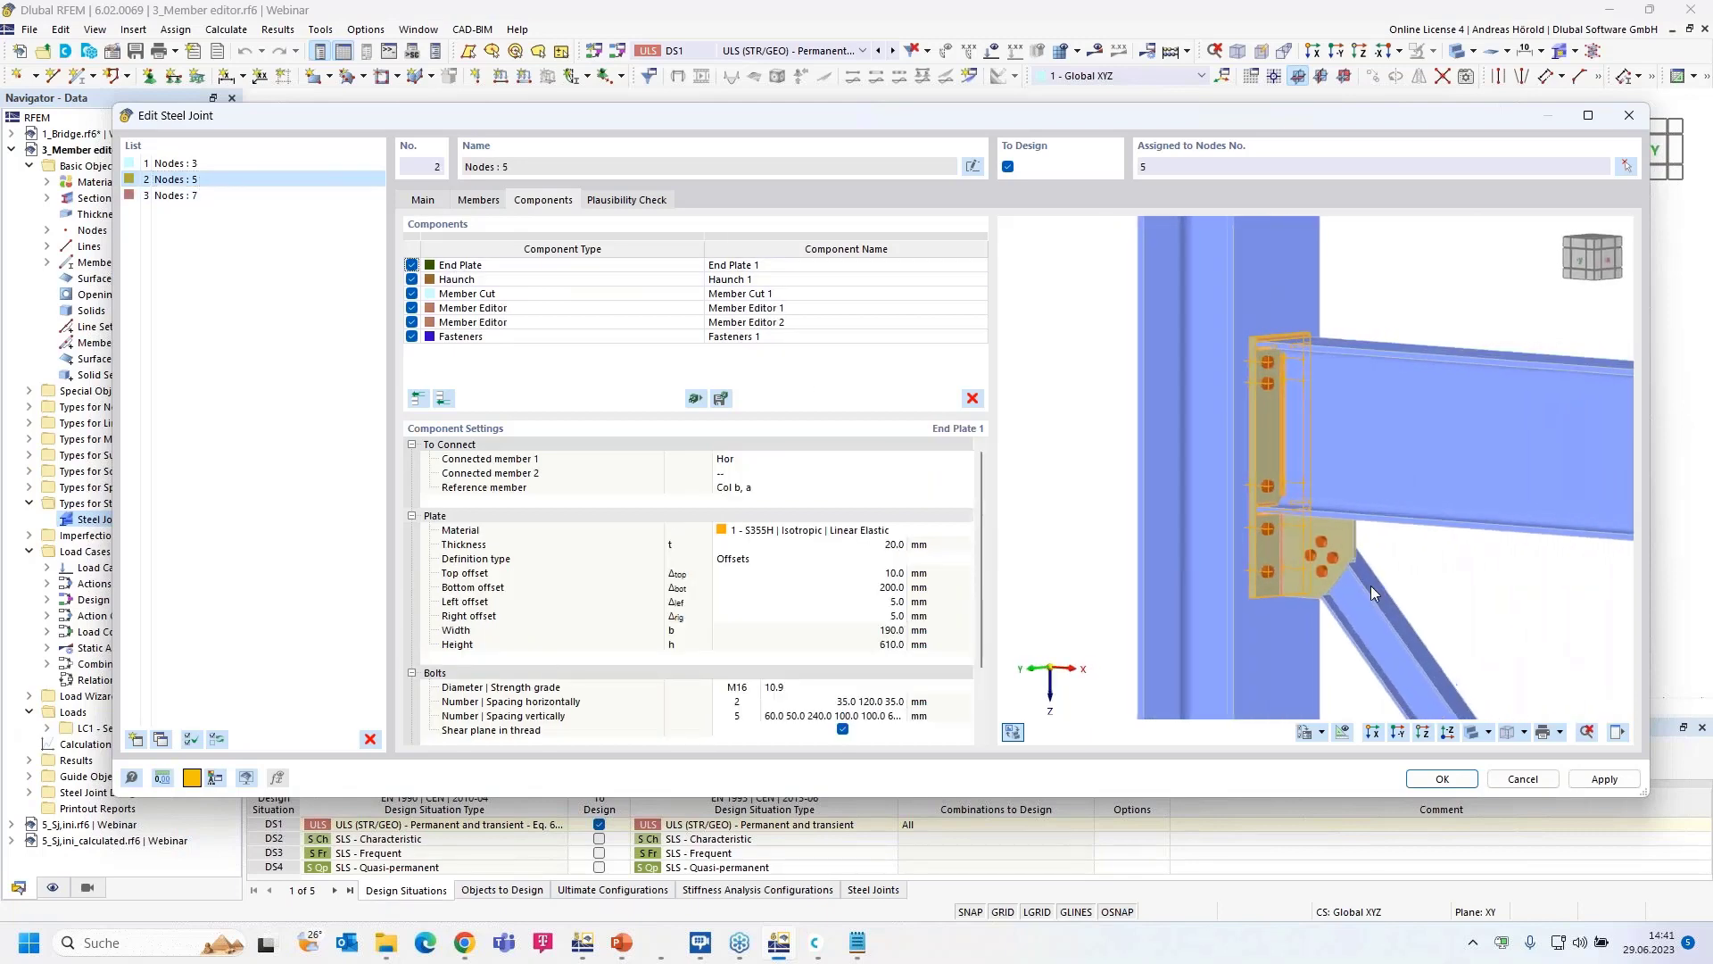
pyautogui.scroll(6, 1391, 579)
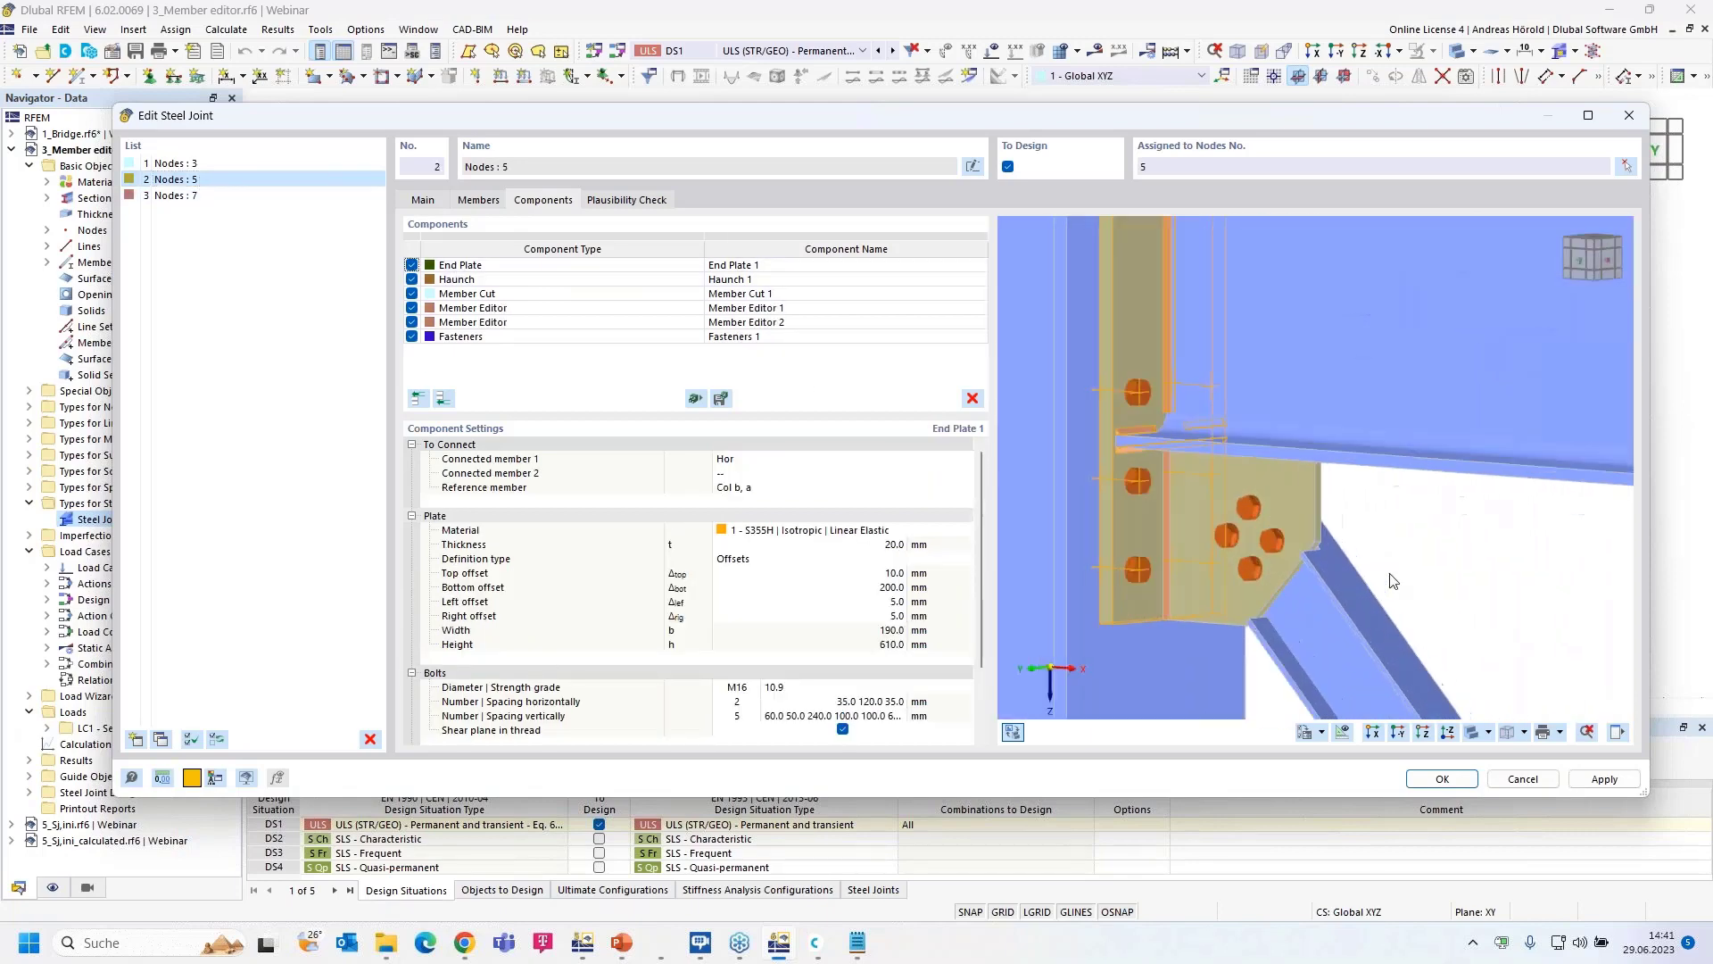
pyautogui.click(278, 165)
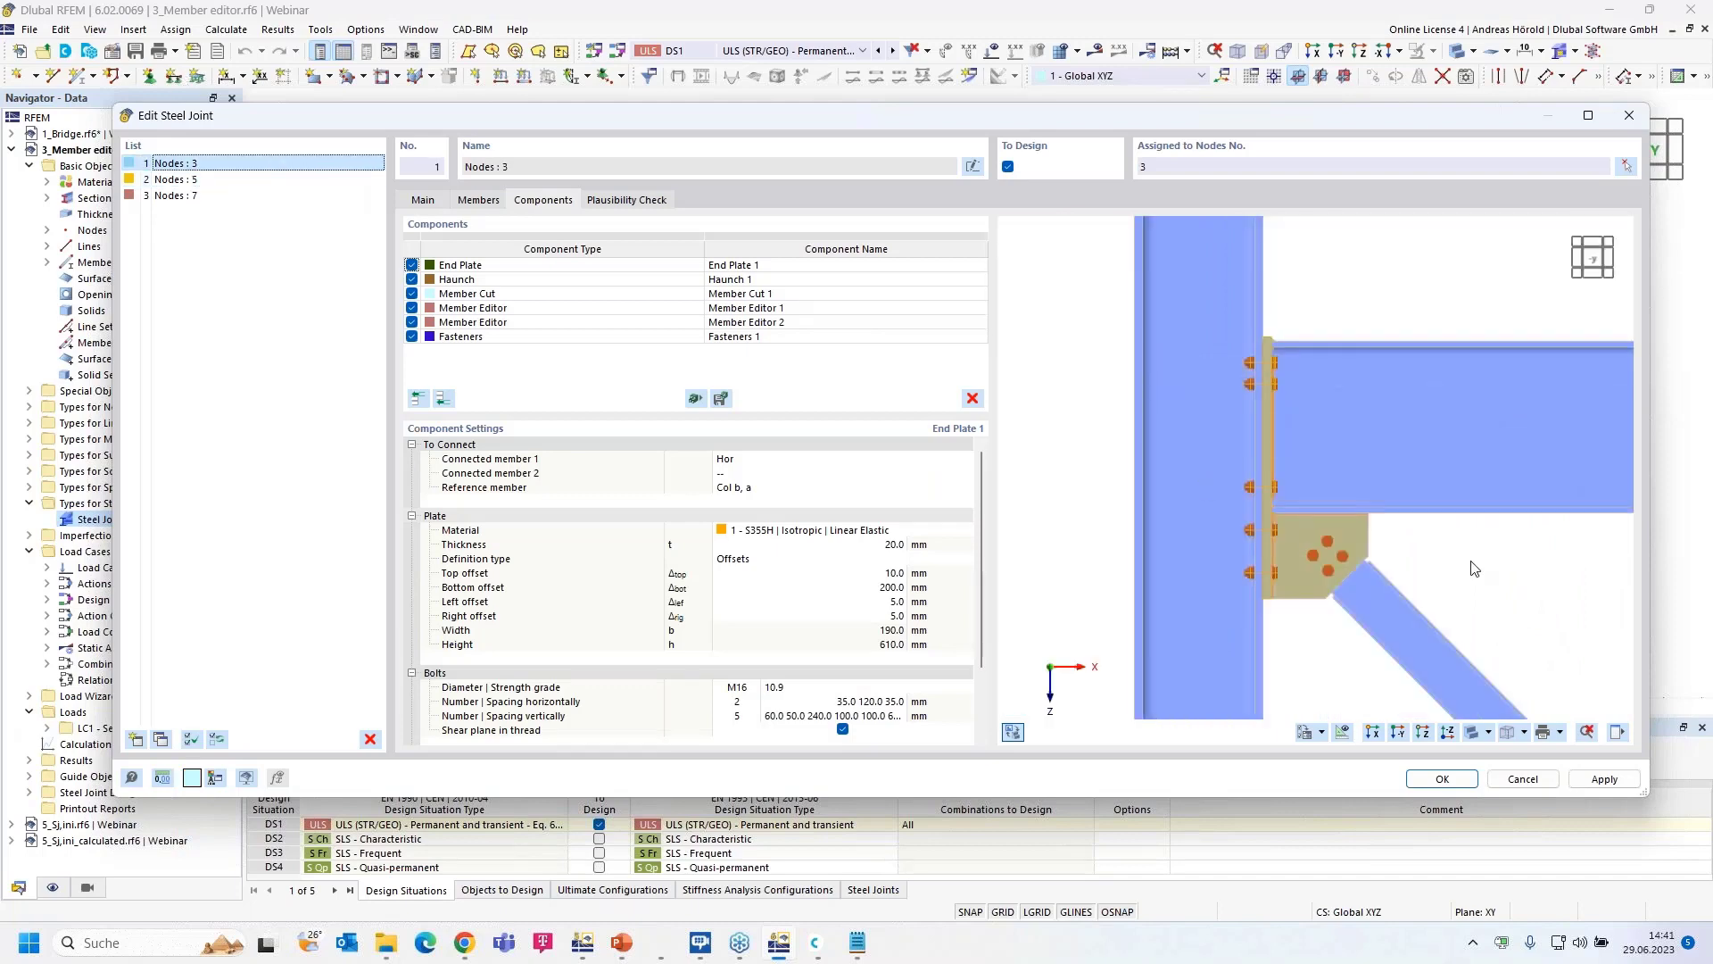
pyautogui.keyDown('ctrl'); pyautogui.moveTo(1474, 569); pyautogui.dragTo(1227, 551, button='middle'); pyautogui.keyUp('ctrl')
pyautogui.scroll(5, 1379, 571)
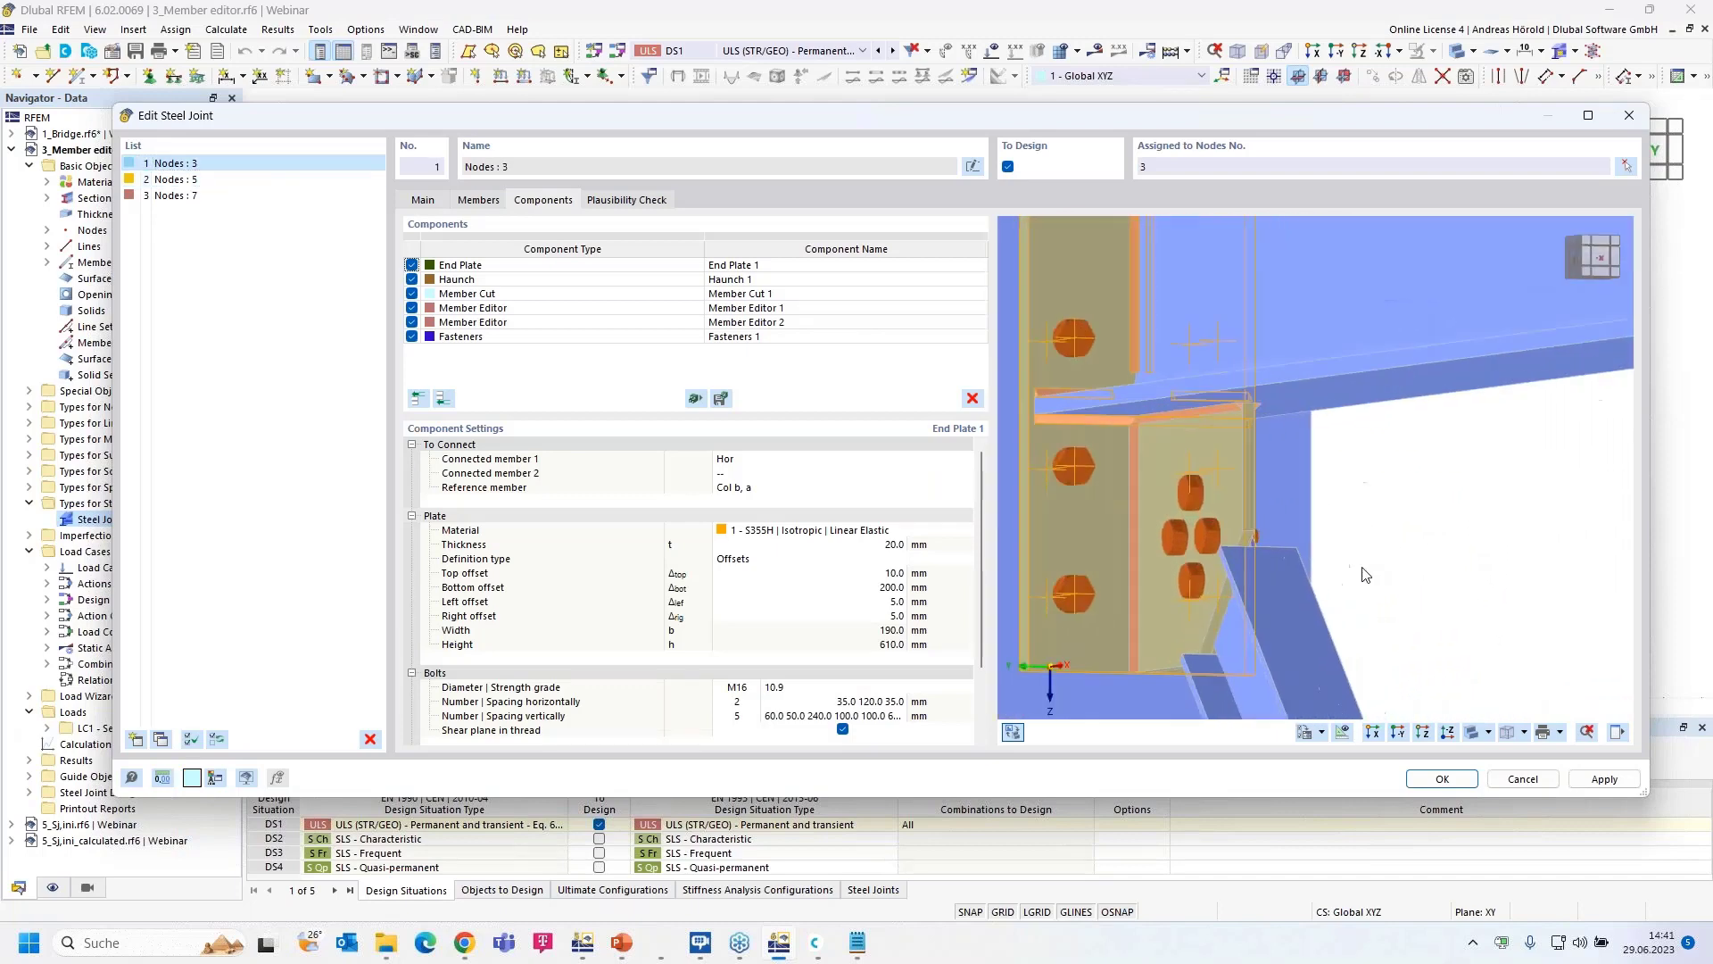
pyautogui.scroll(-1, 1352, 555)
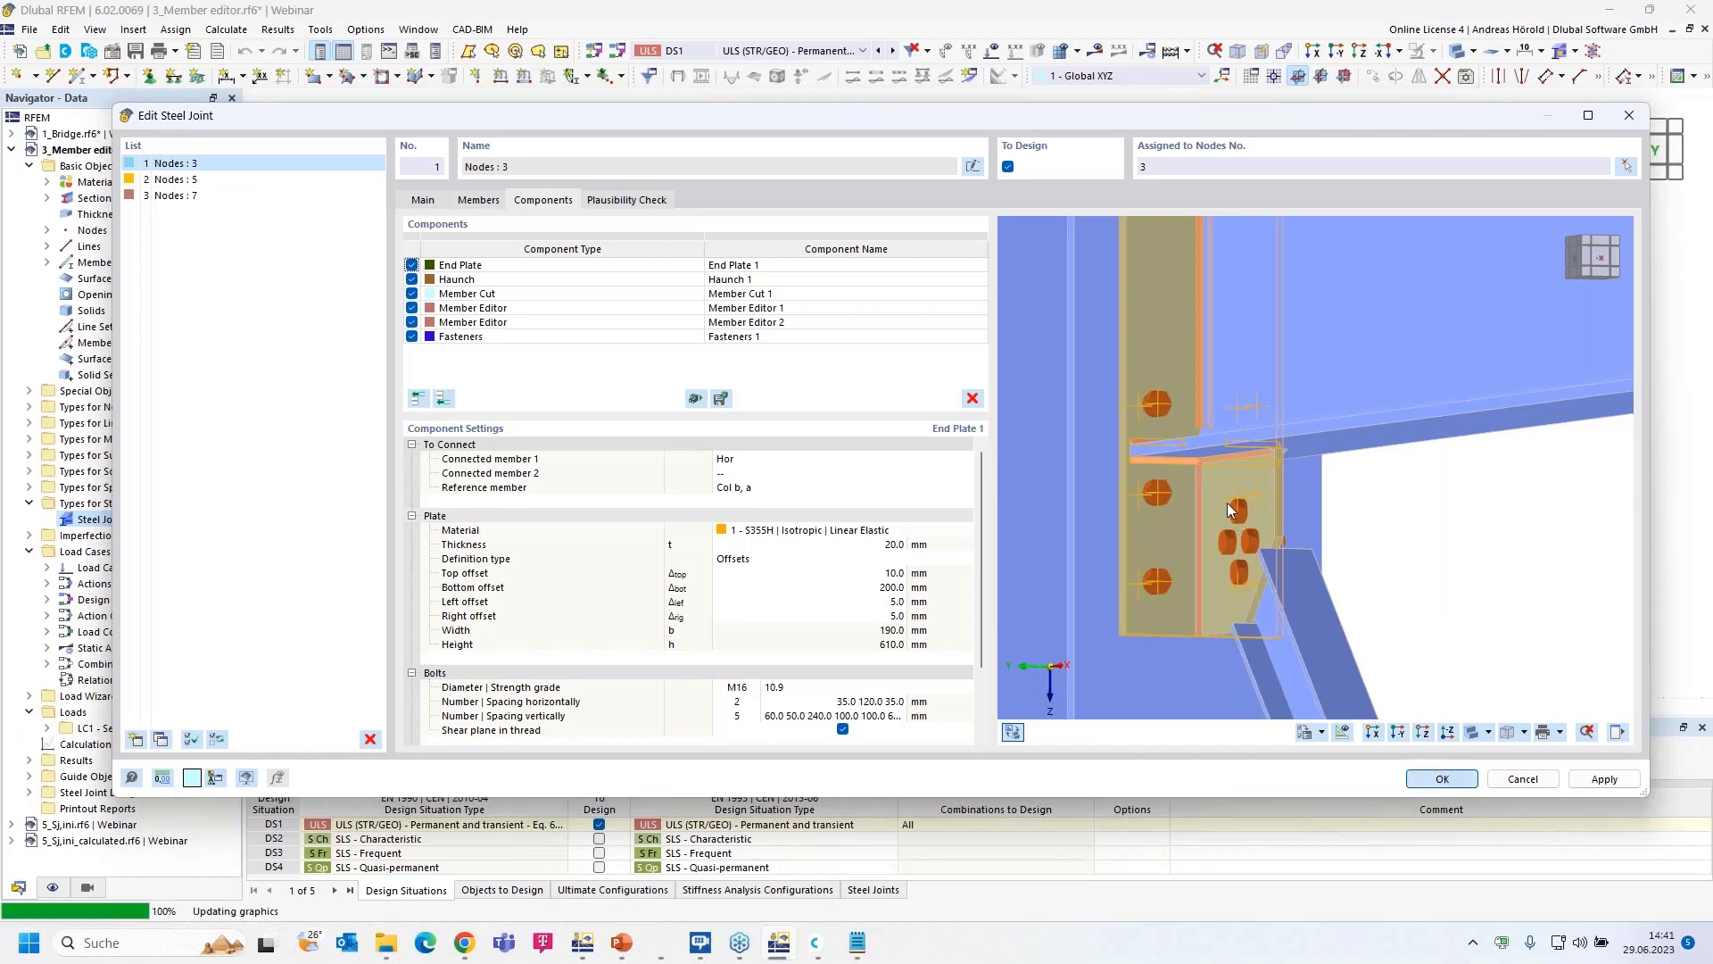
pyautogui.press('Return')
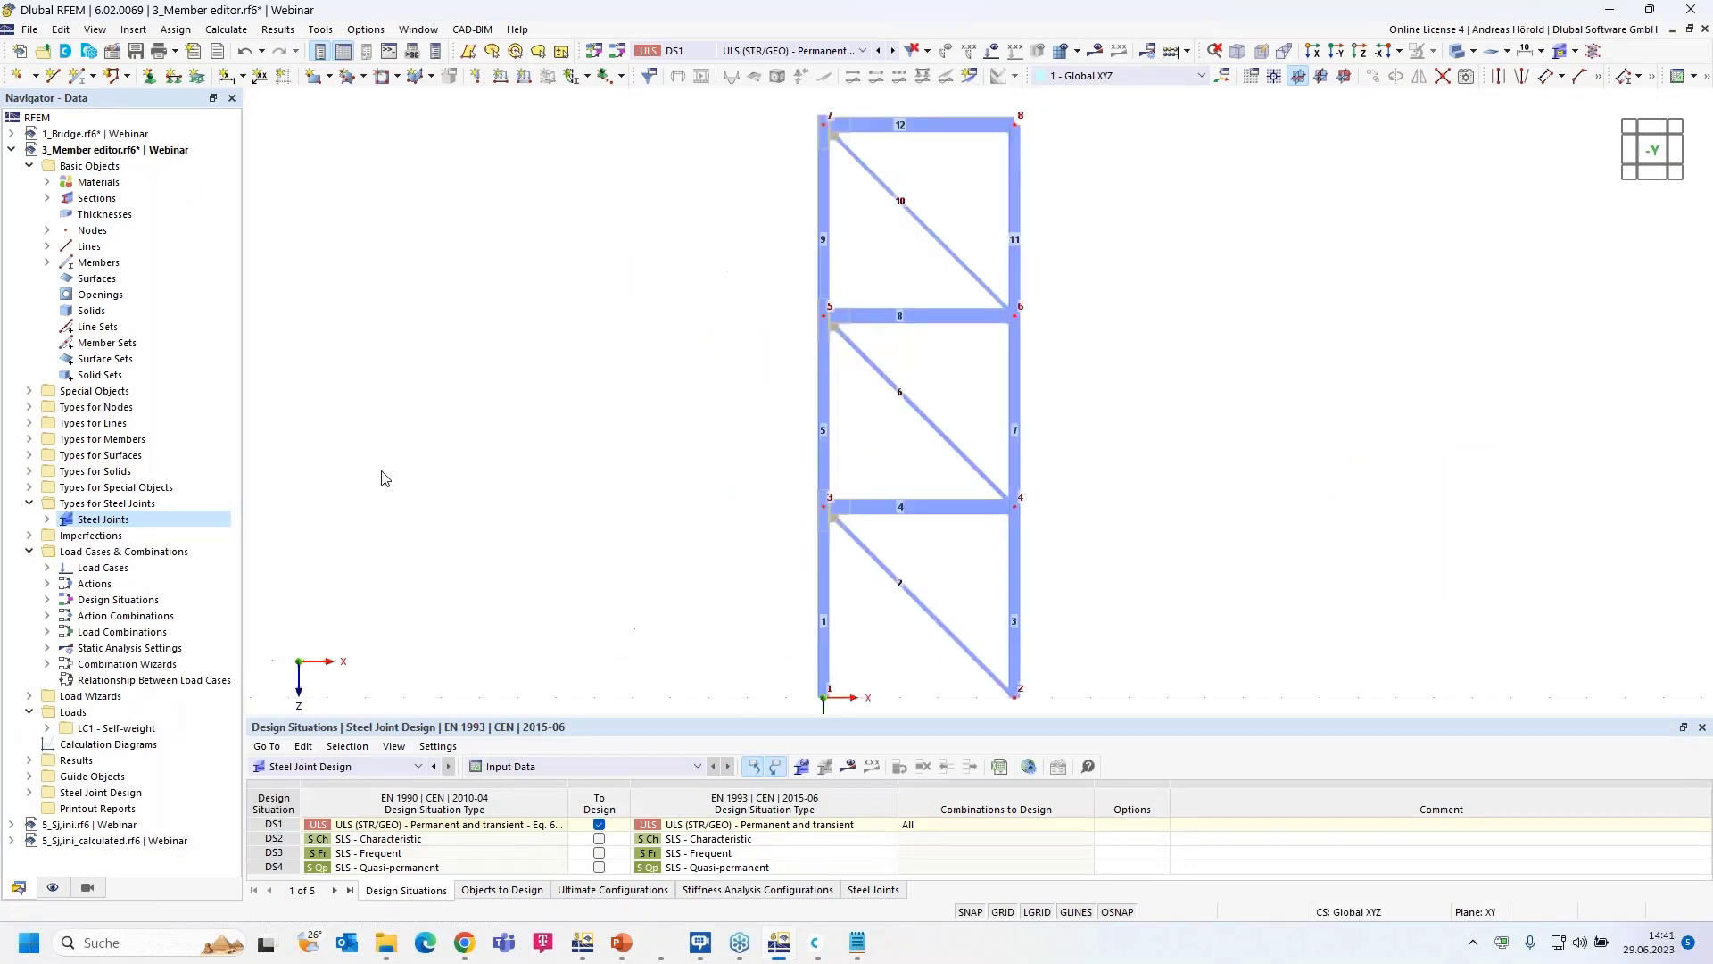
# - Switch to the 5_Sj,ini.rf6 | Webinar model in the Navigator to view its portal frame
pyautogui.click(101, 825)
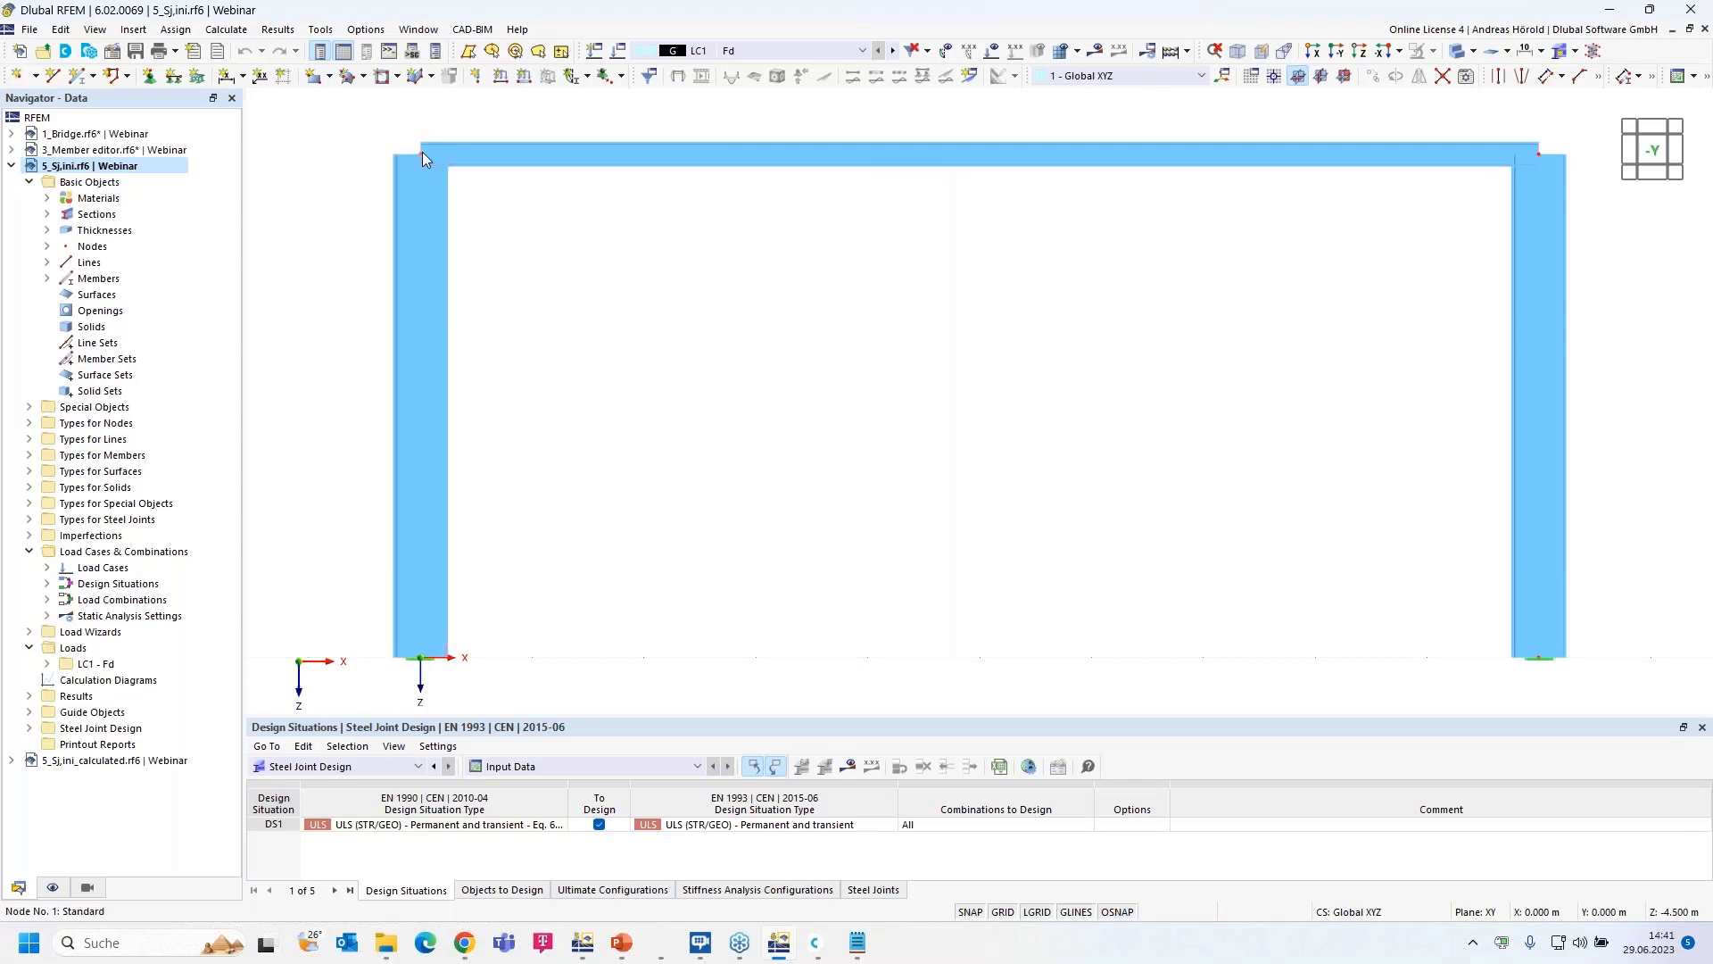
pyautogui.moveTo(422, 153)
pyautogui.click(580, 945)
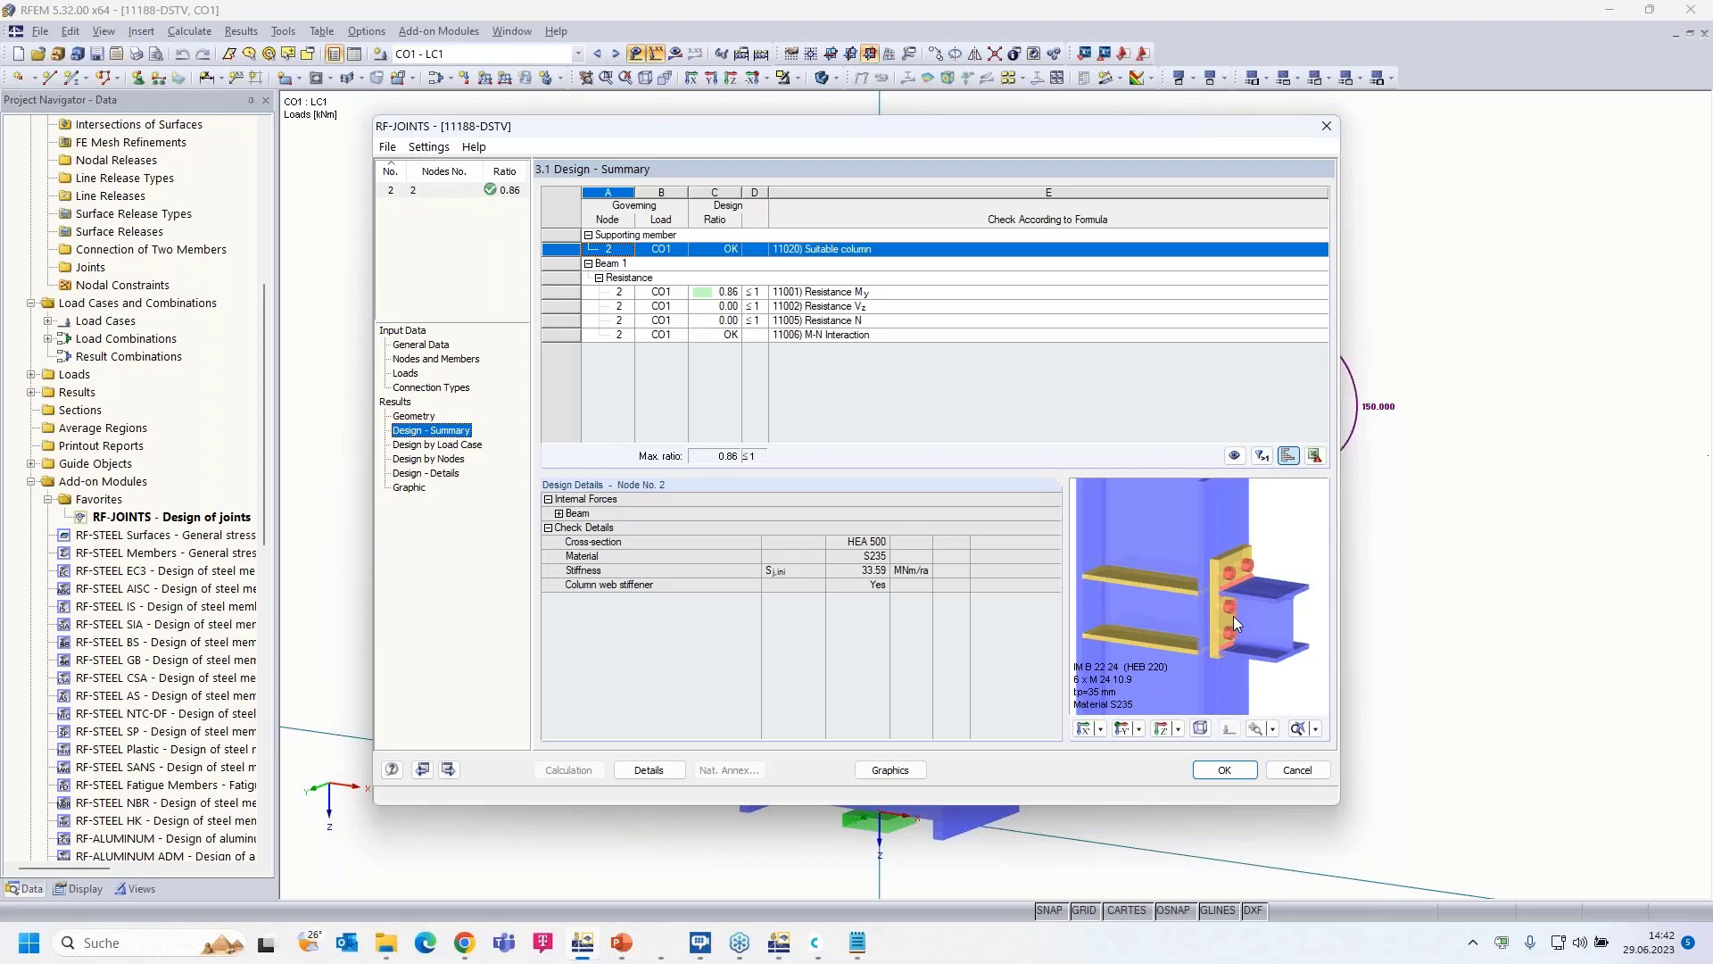
pyautogui.click(422, 345)
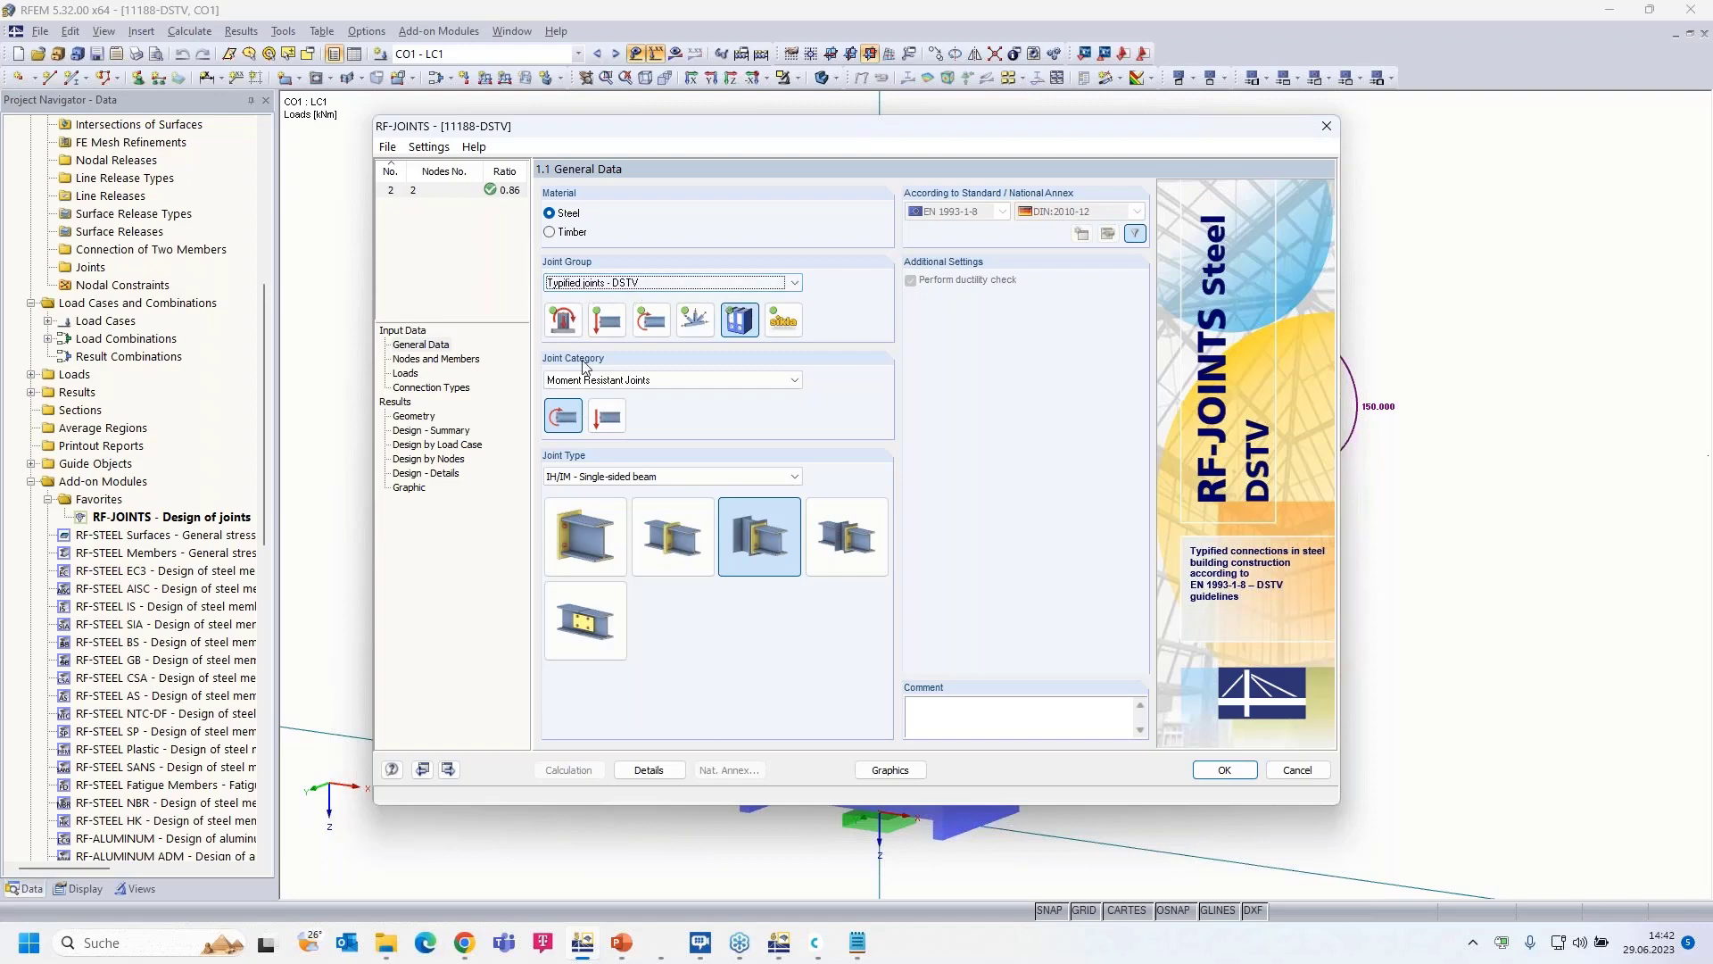
pyautogui.click(420, 431)
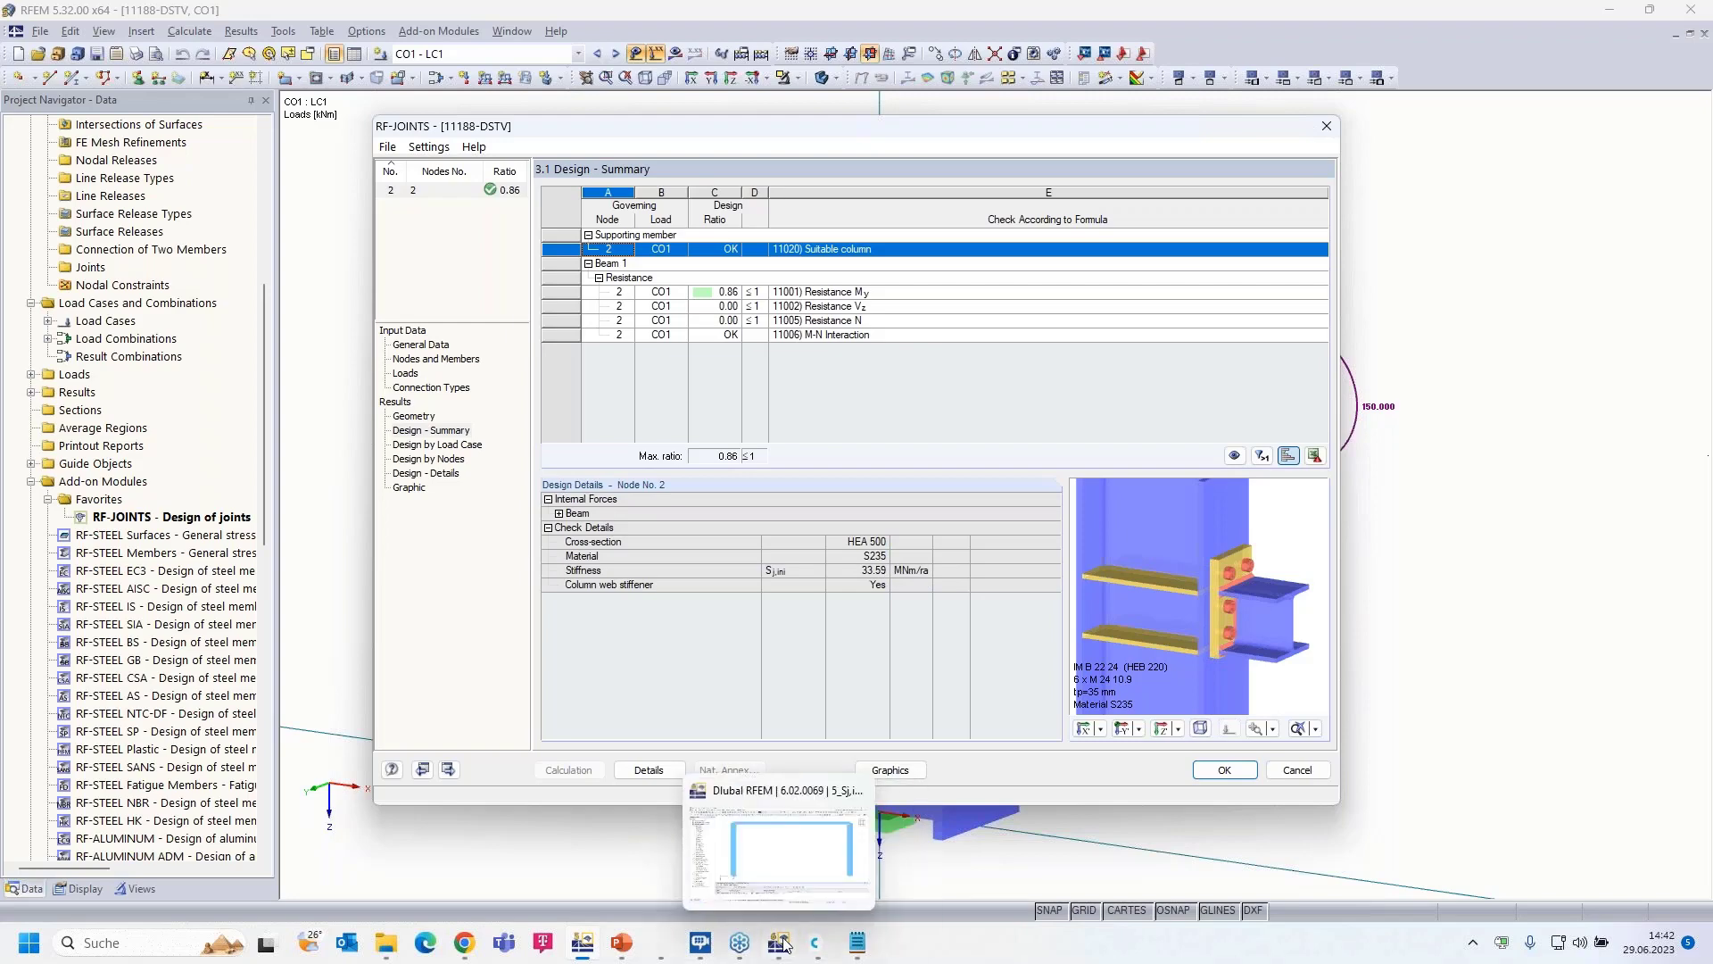
pyautogui.click(812, 944)
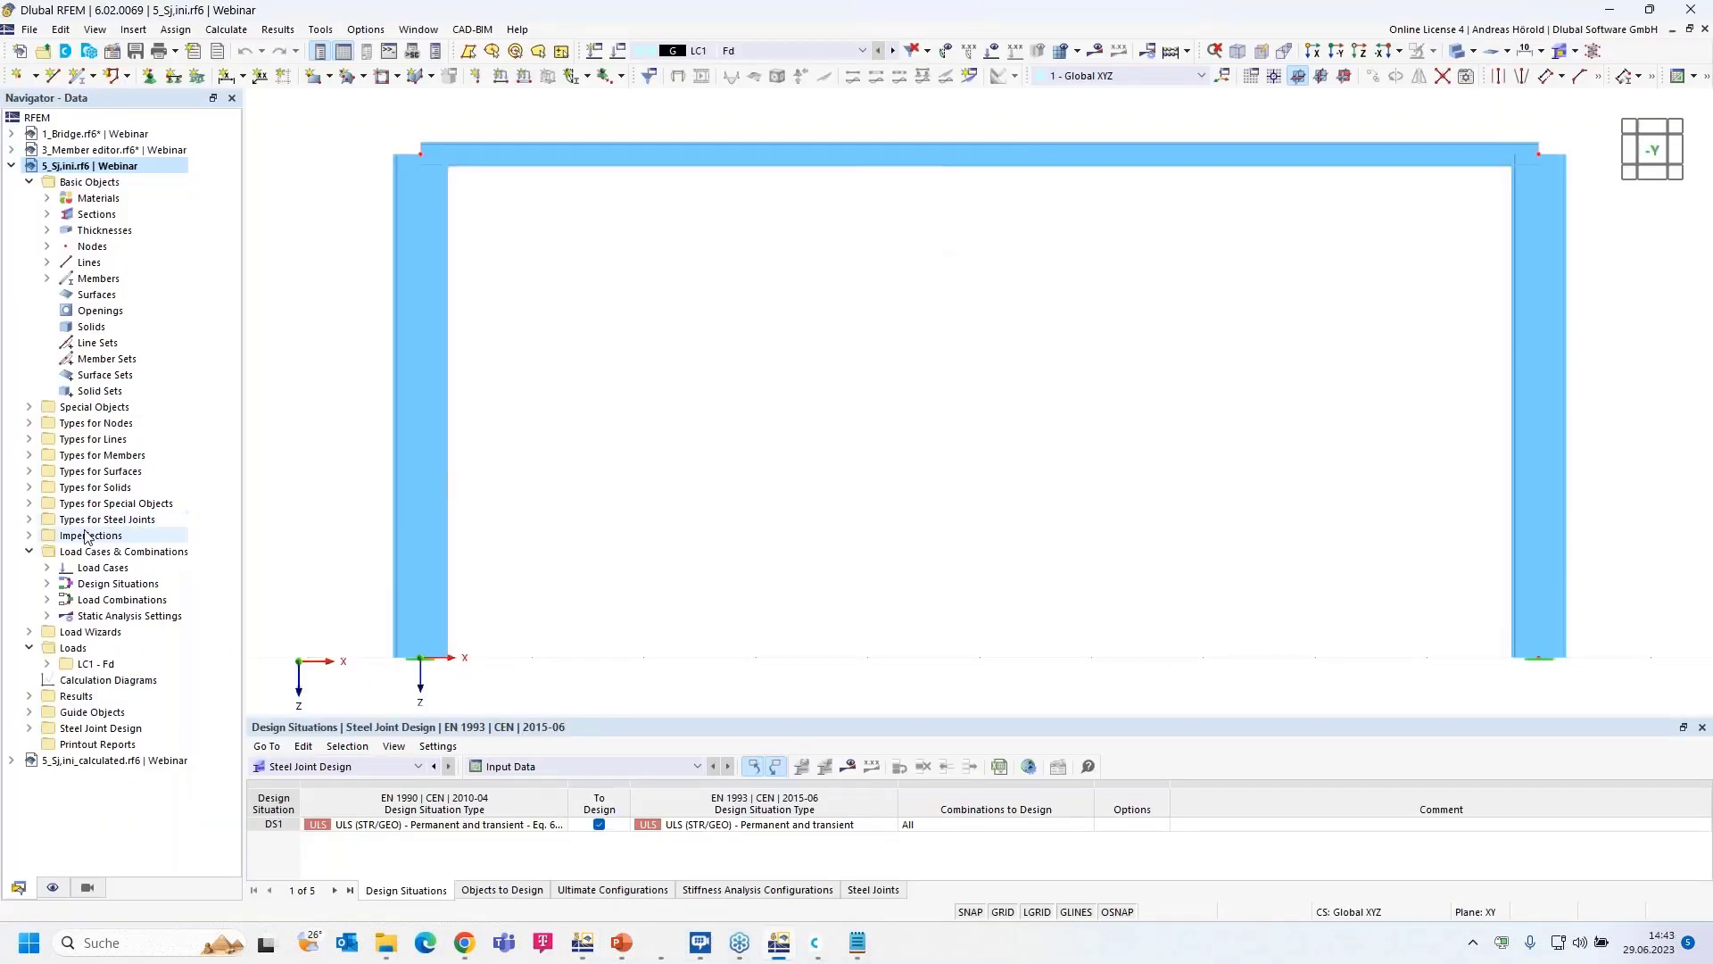
# - Create a new steel joint at frame corner nodes 1 and 3, picked in the model
pyautogui.click(30, 519)
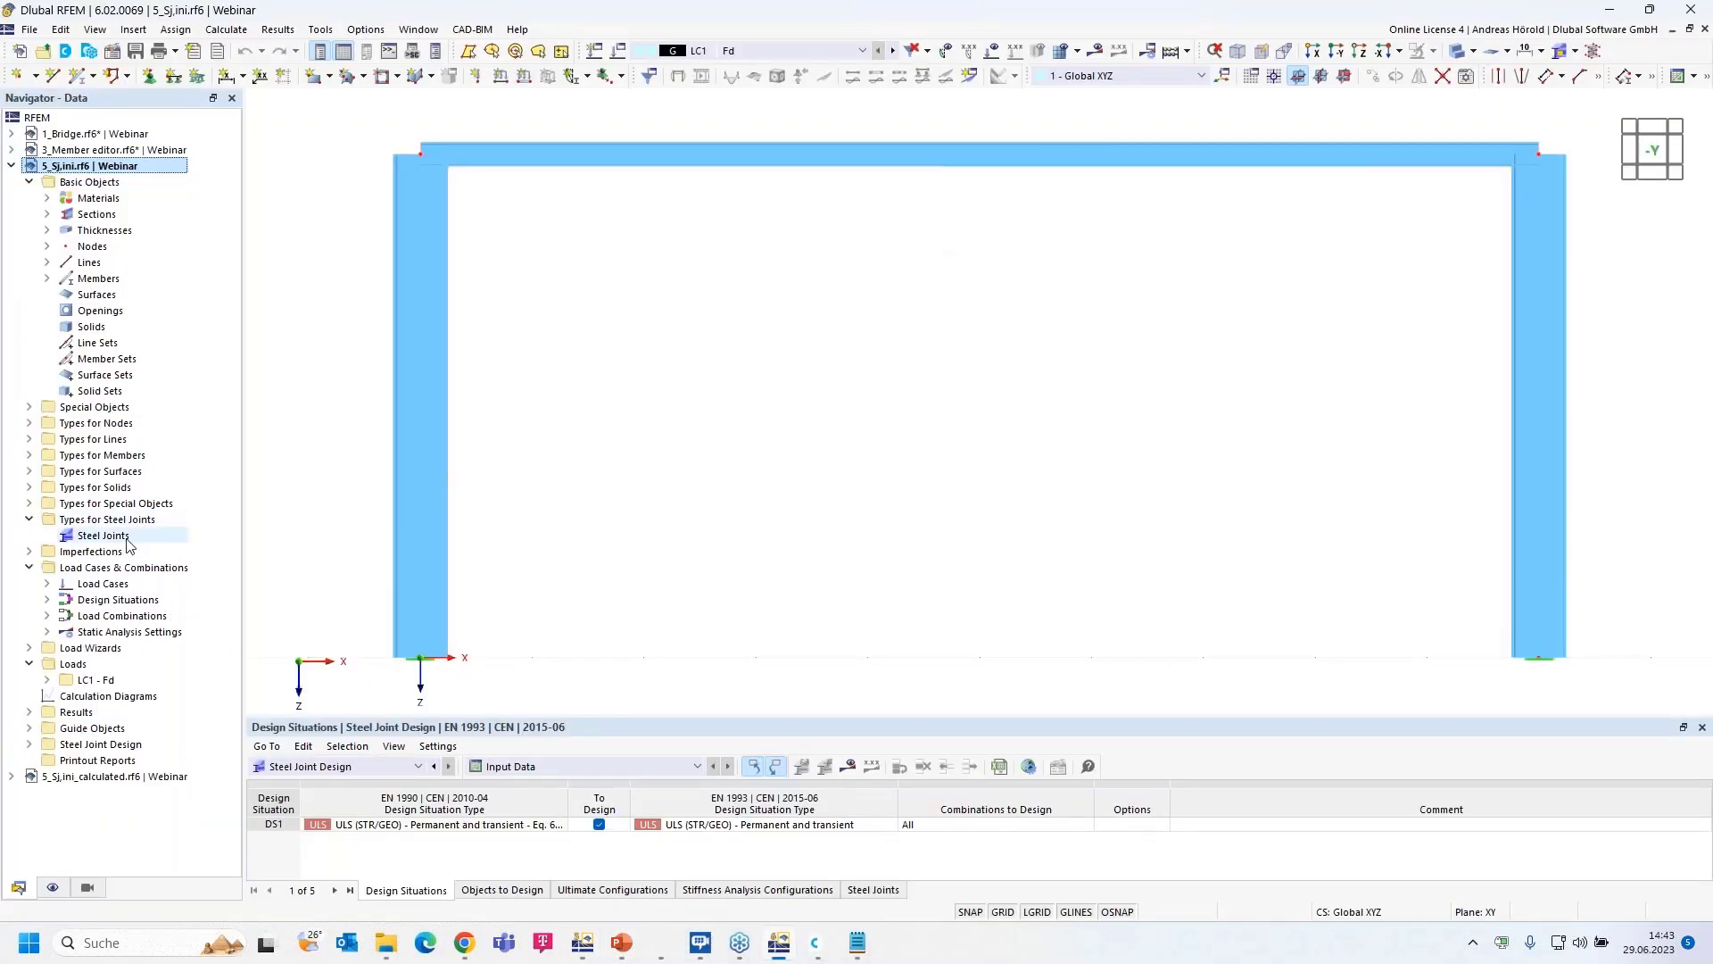
pyautogui.rightClick(95, 535)
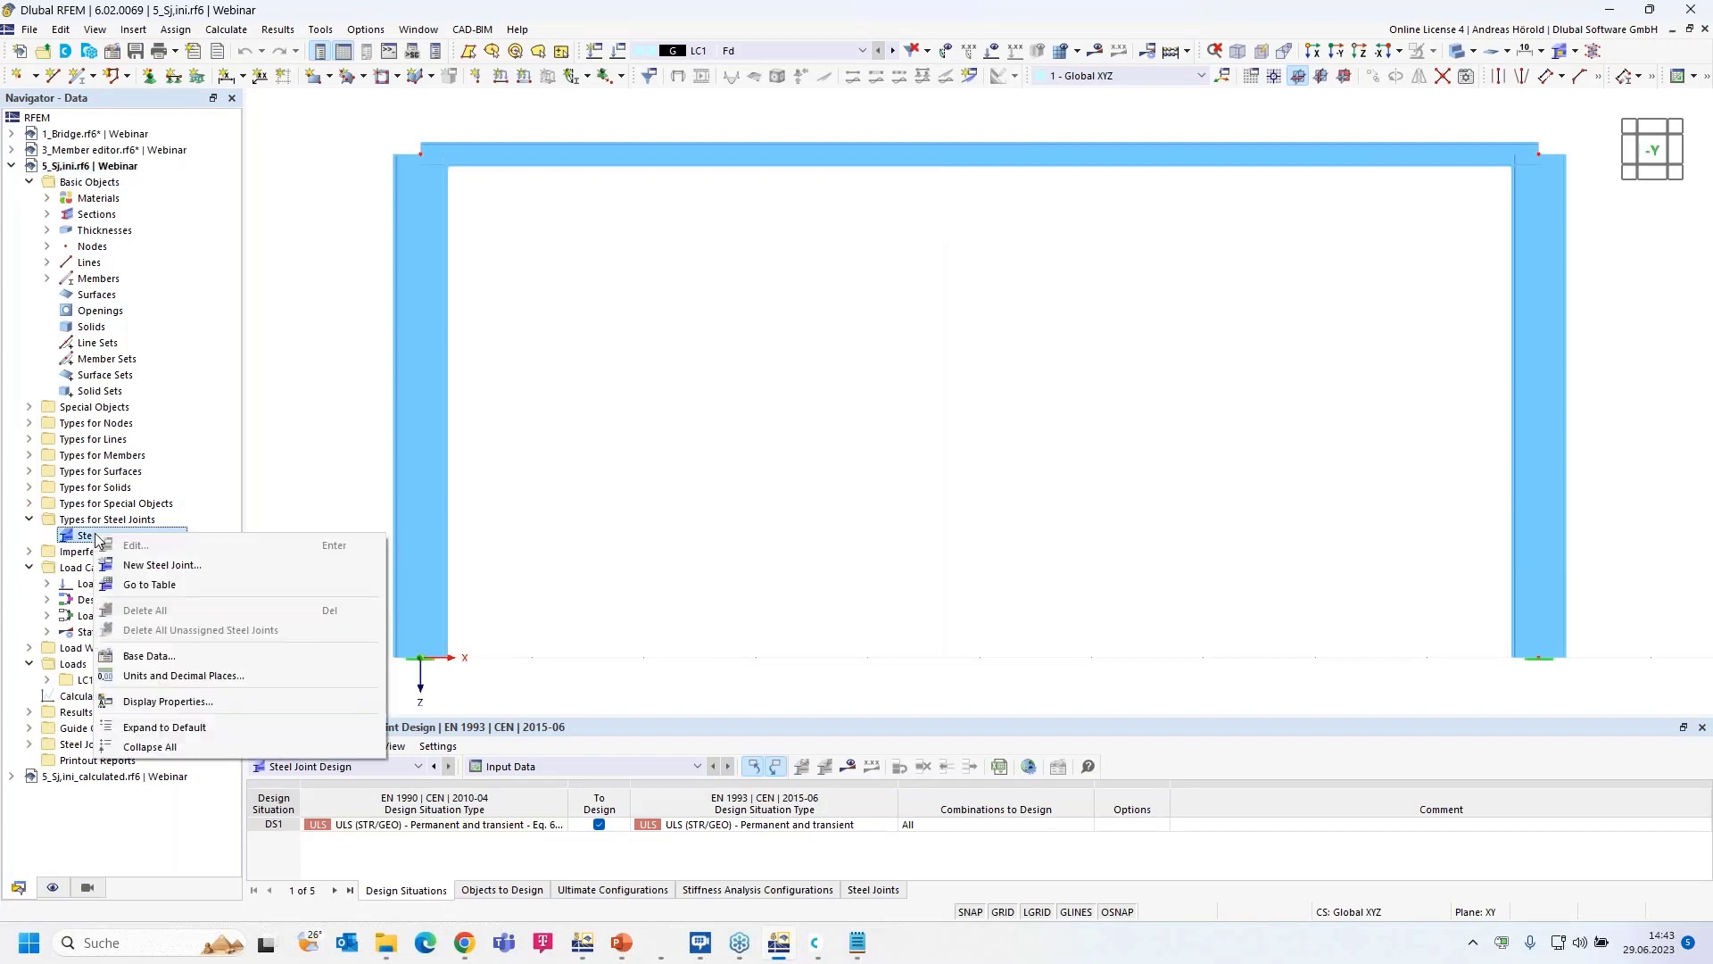
pyautogui.click(190, 566)
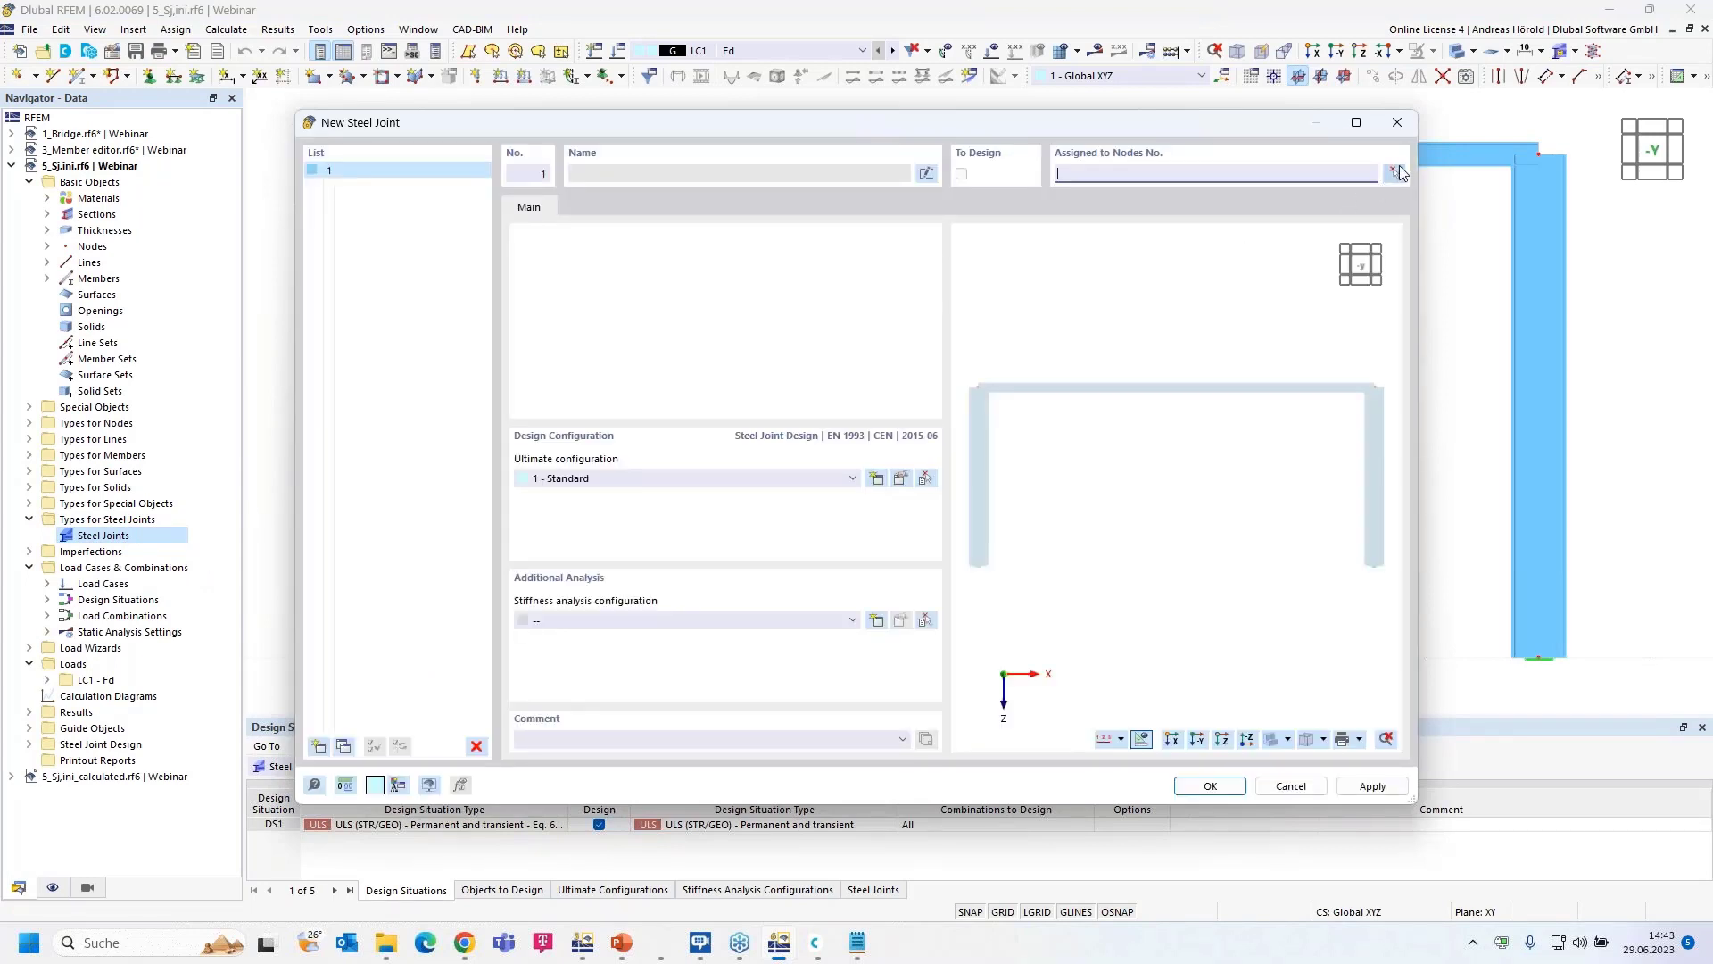
pyautogui.click(1396, 171)
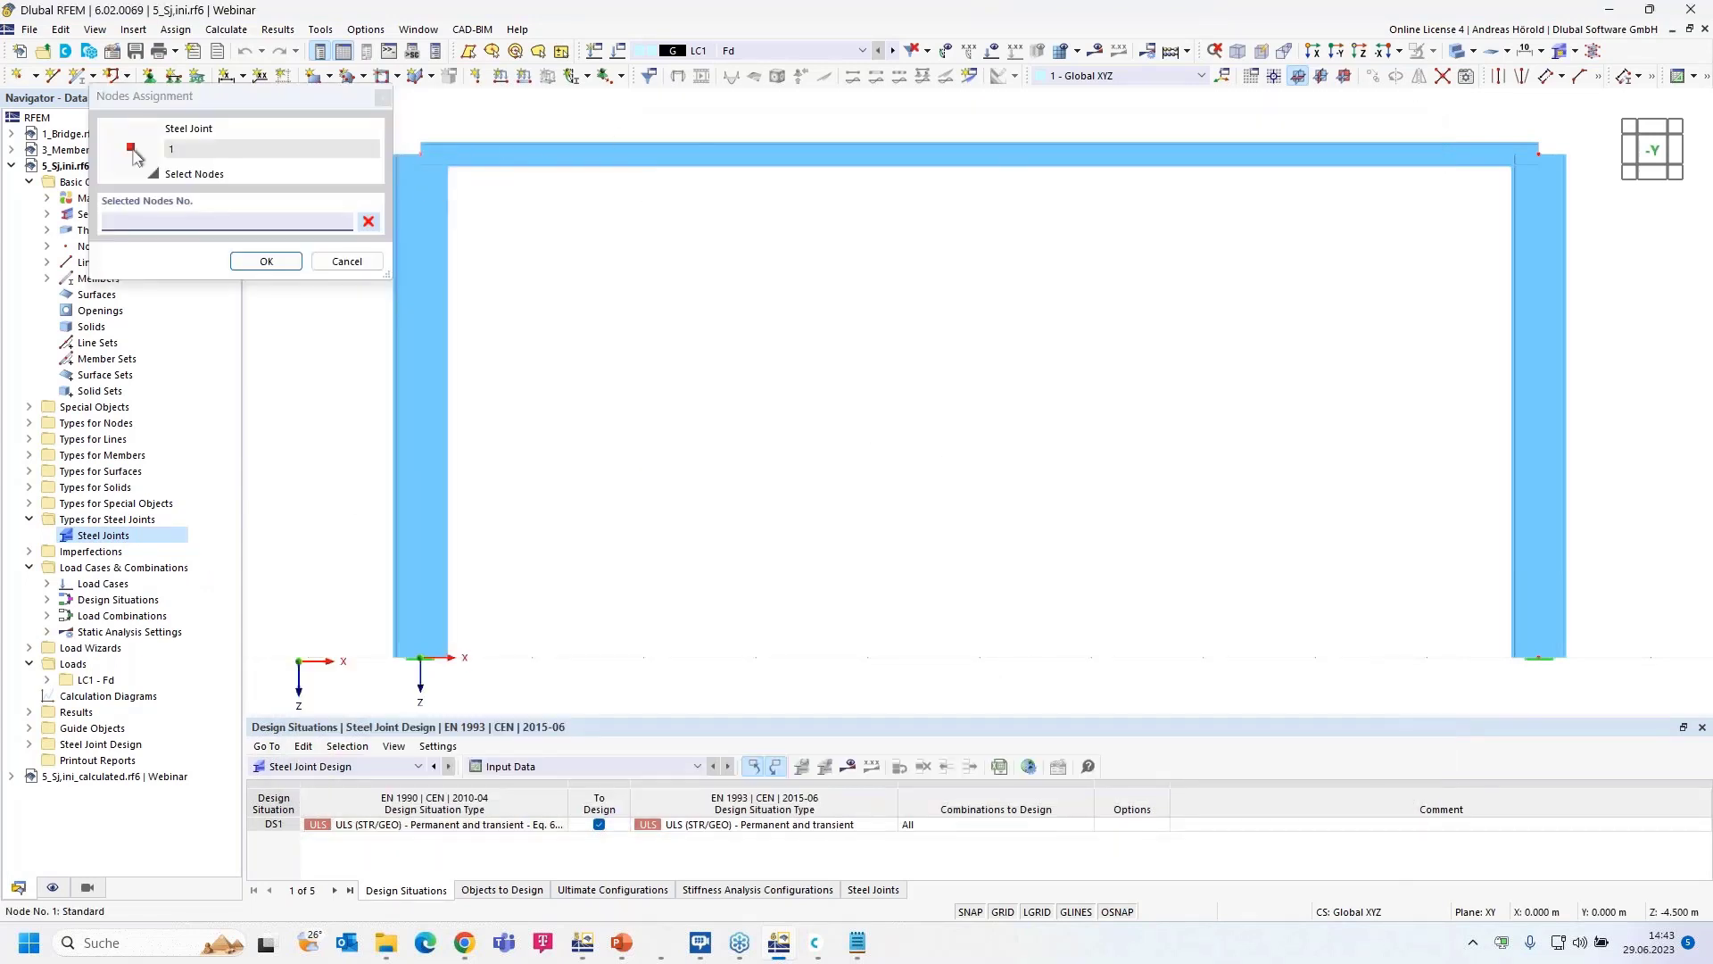
pyautogui.click(420, 154)
pyautogui.click(1538, 154)
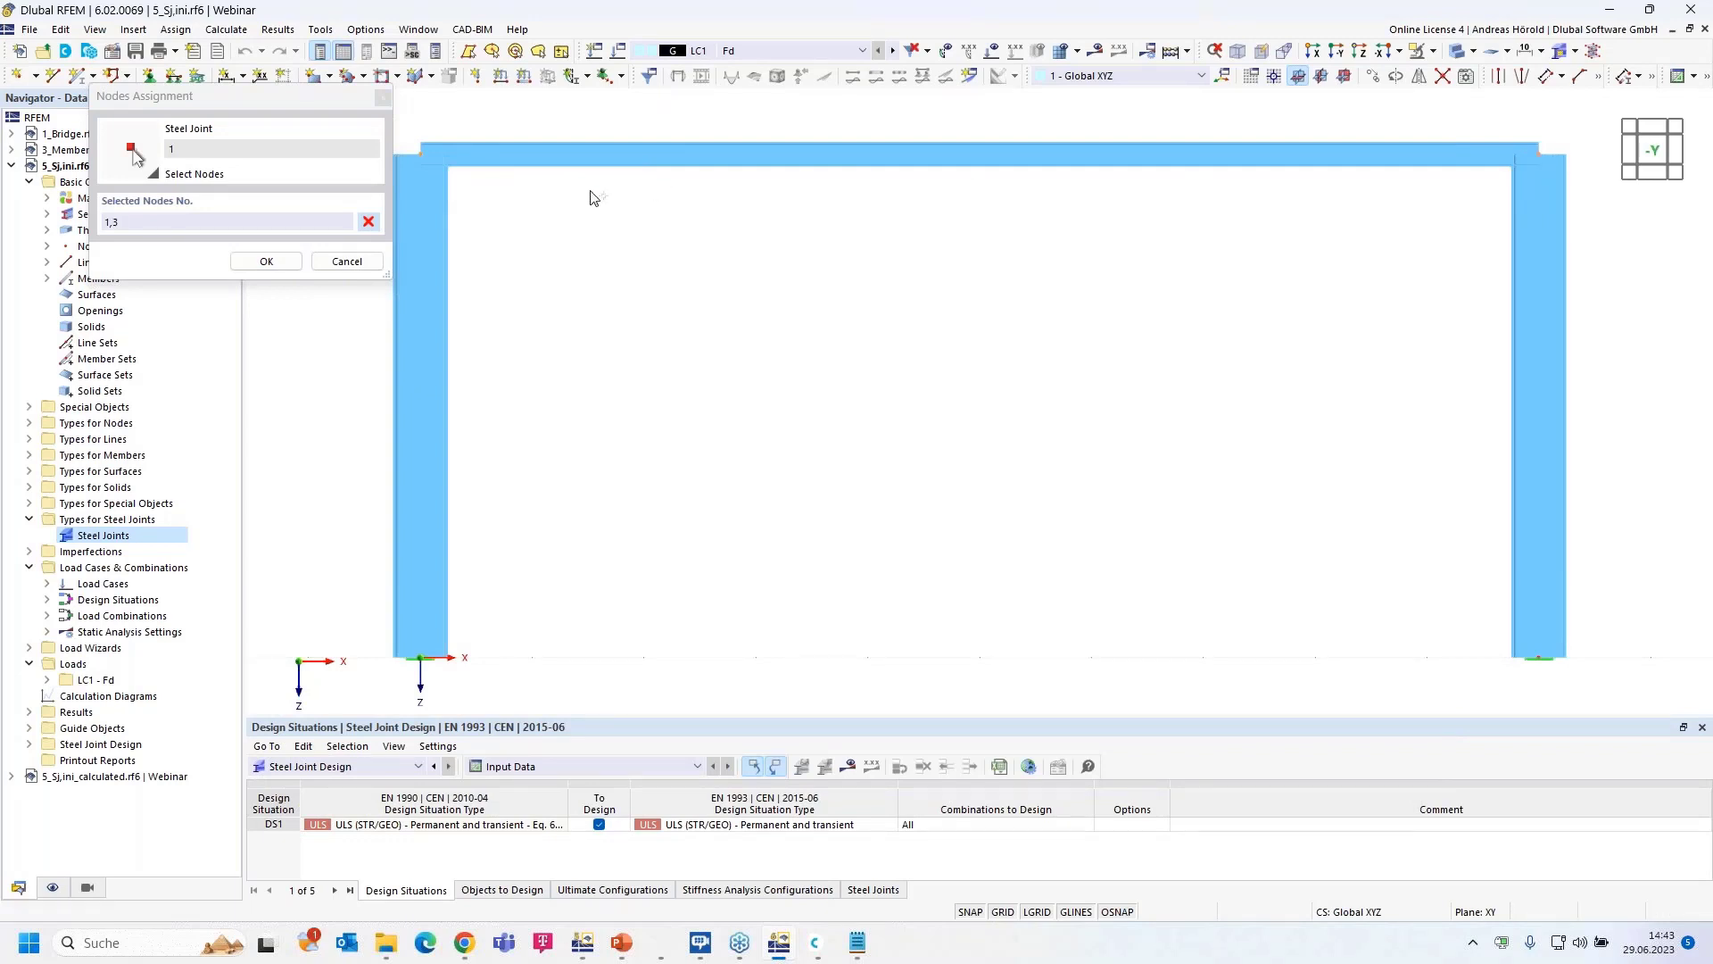
pyautogui.click(278, 258)
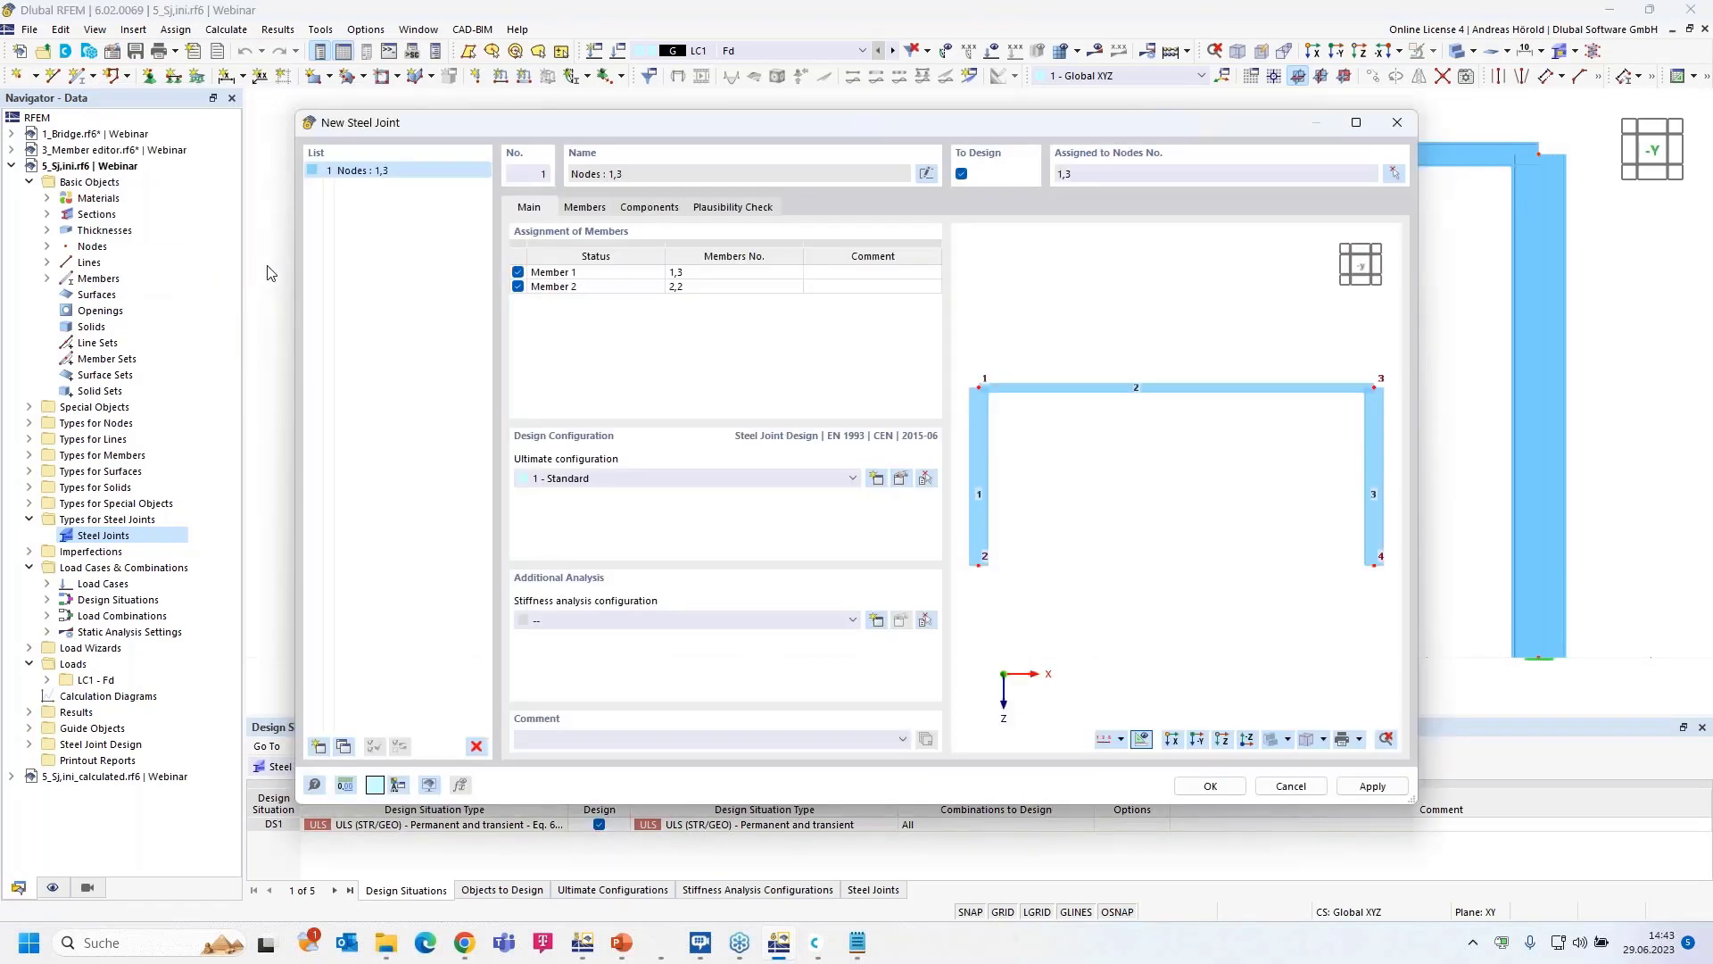
# - Name the joint members Col and Hor and use the '1 - Initial stiffness | No interaction' configuration
pyautogui.click(581, 274)
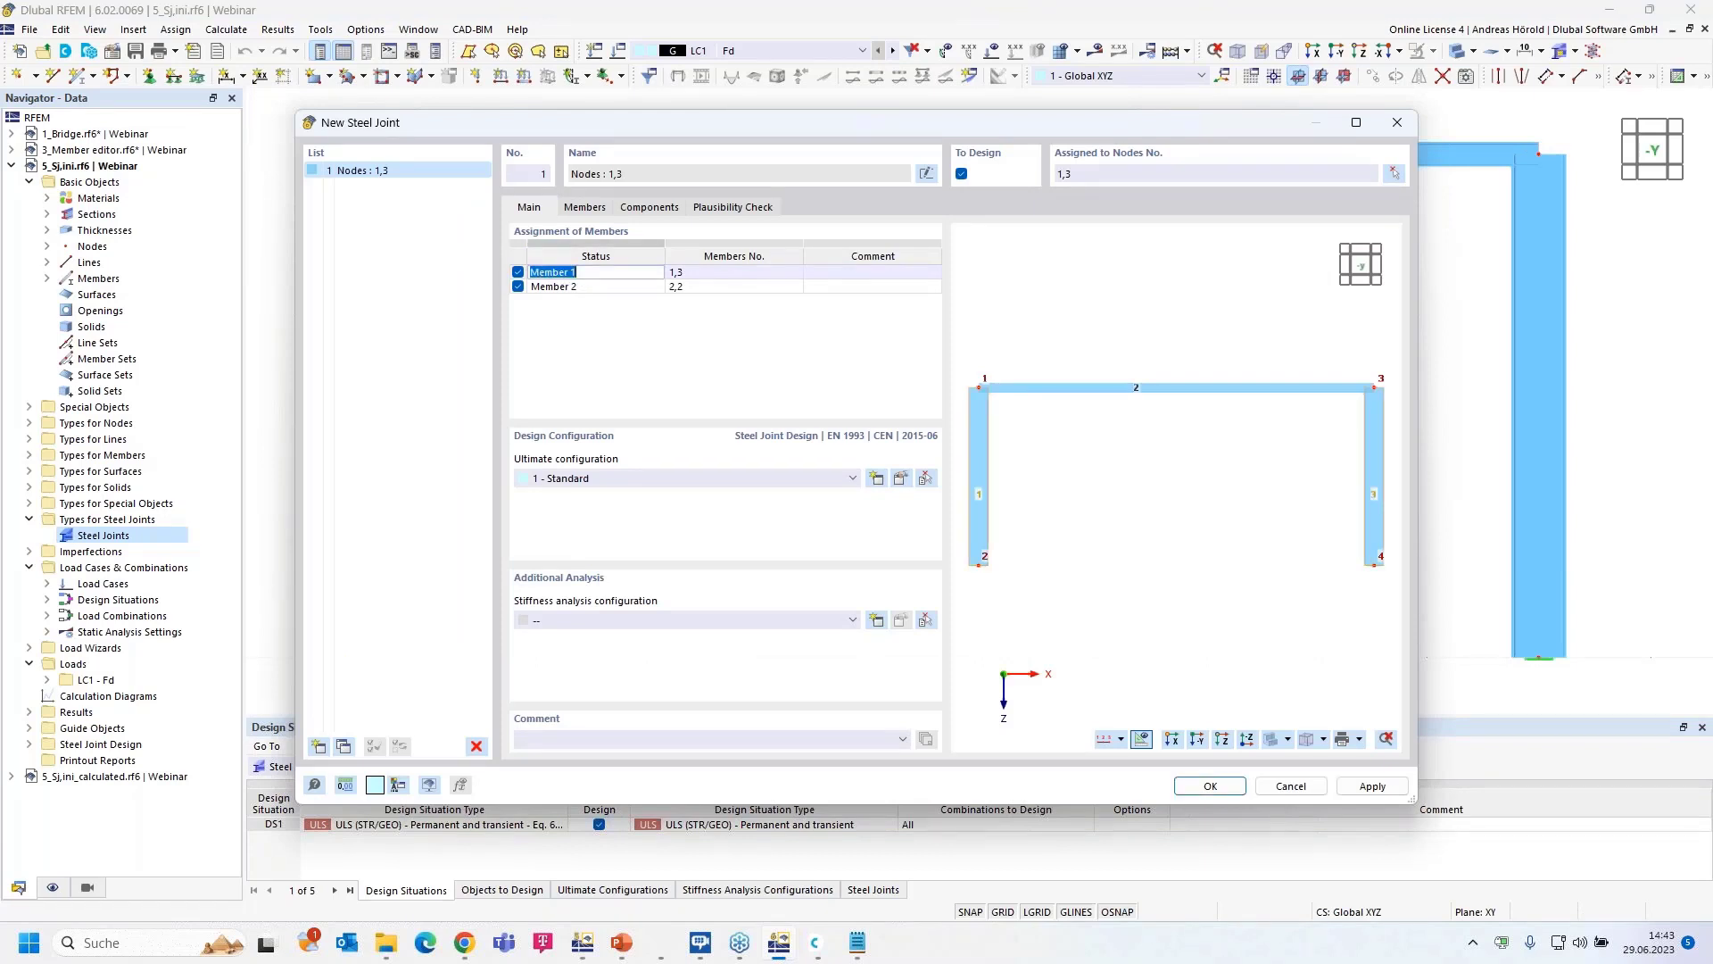
pyautogui.write('Col')
pyautogui.click(601, 287)
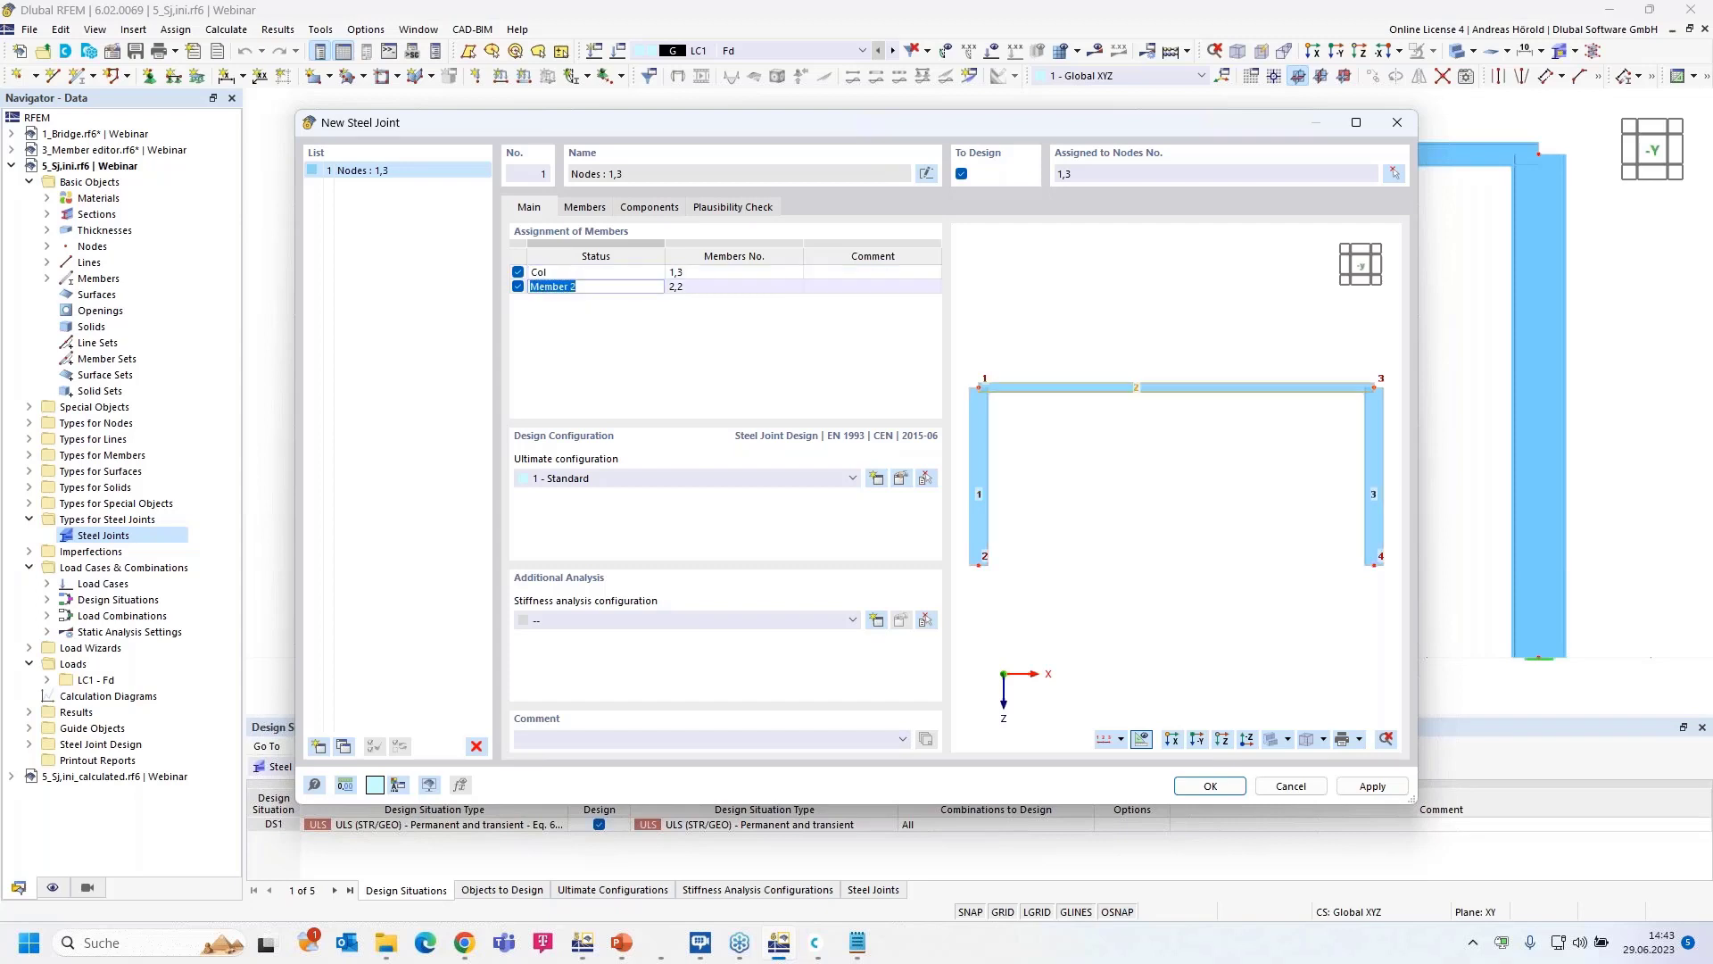
pyautogui.write('Hor')
pyautogui.press('Return')
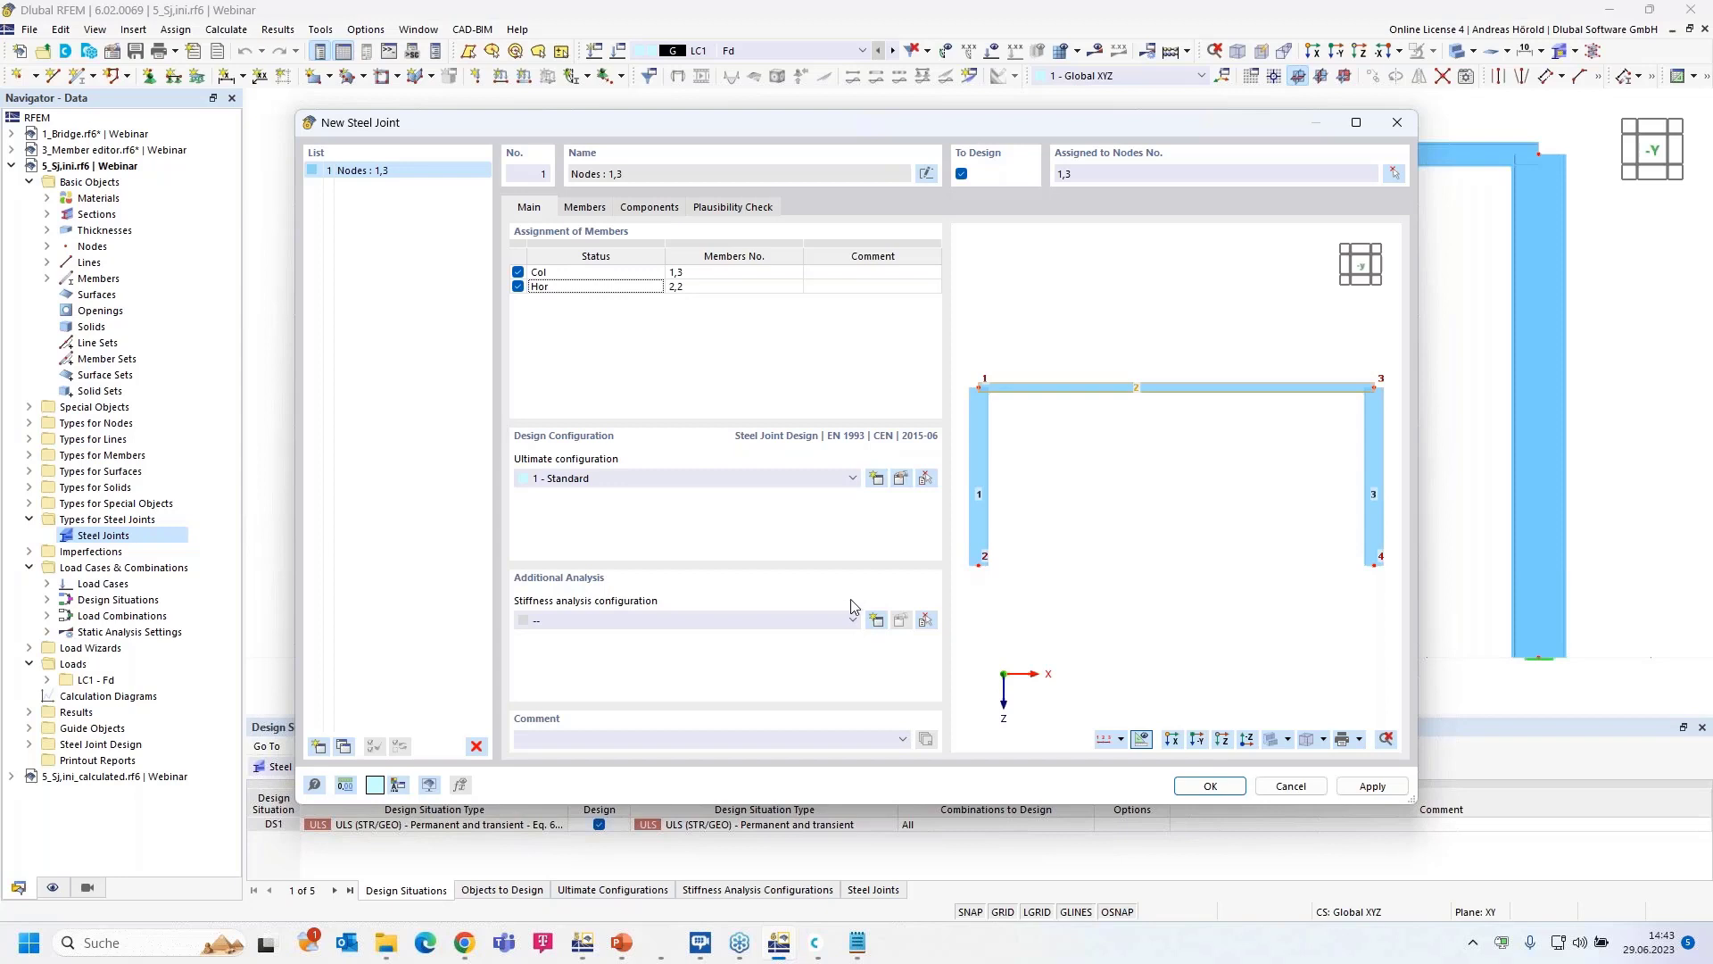
pyautogui.click(854, 622)
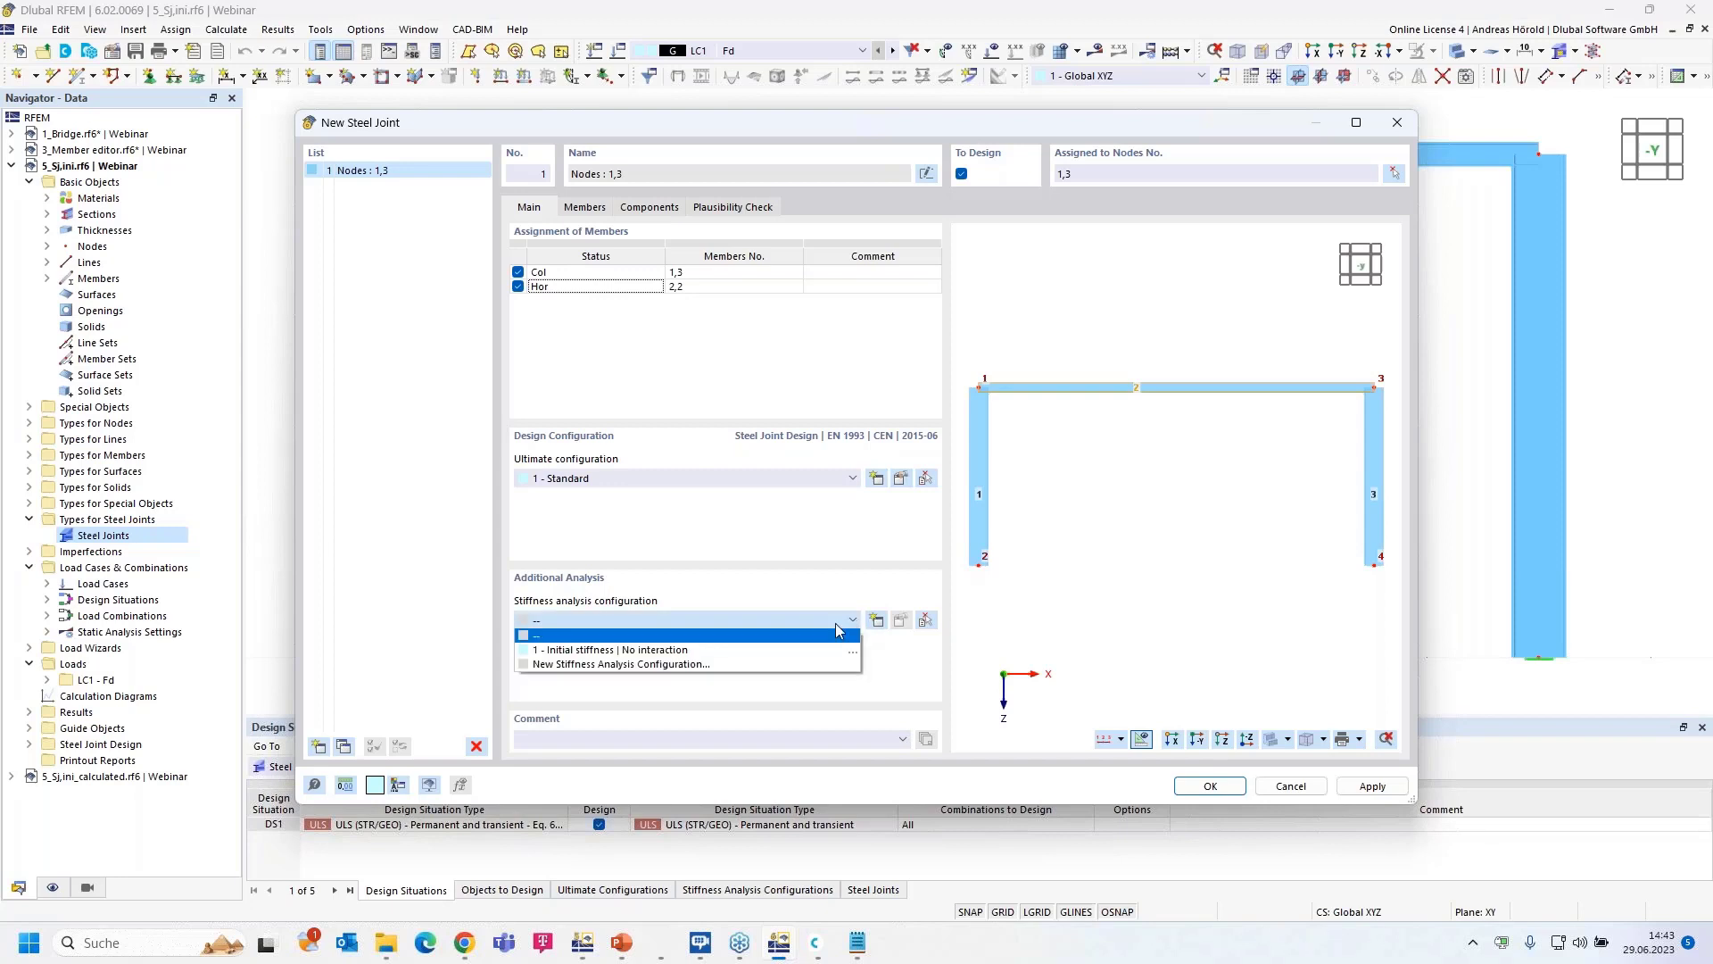
pyautogui.click(785, 648)
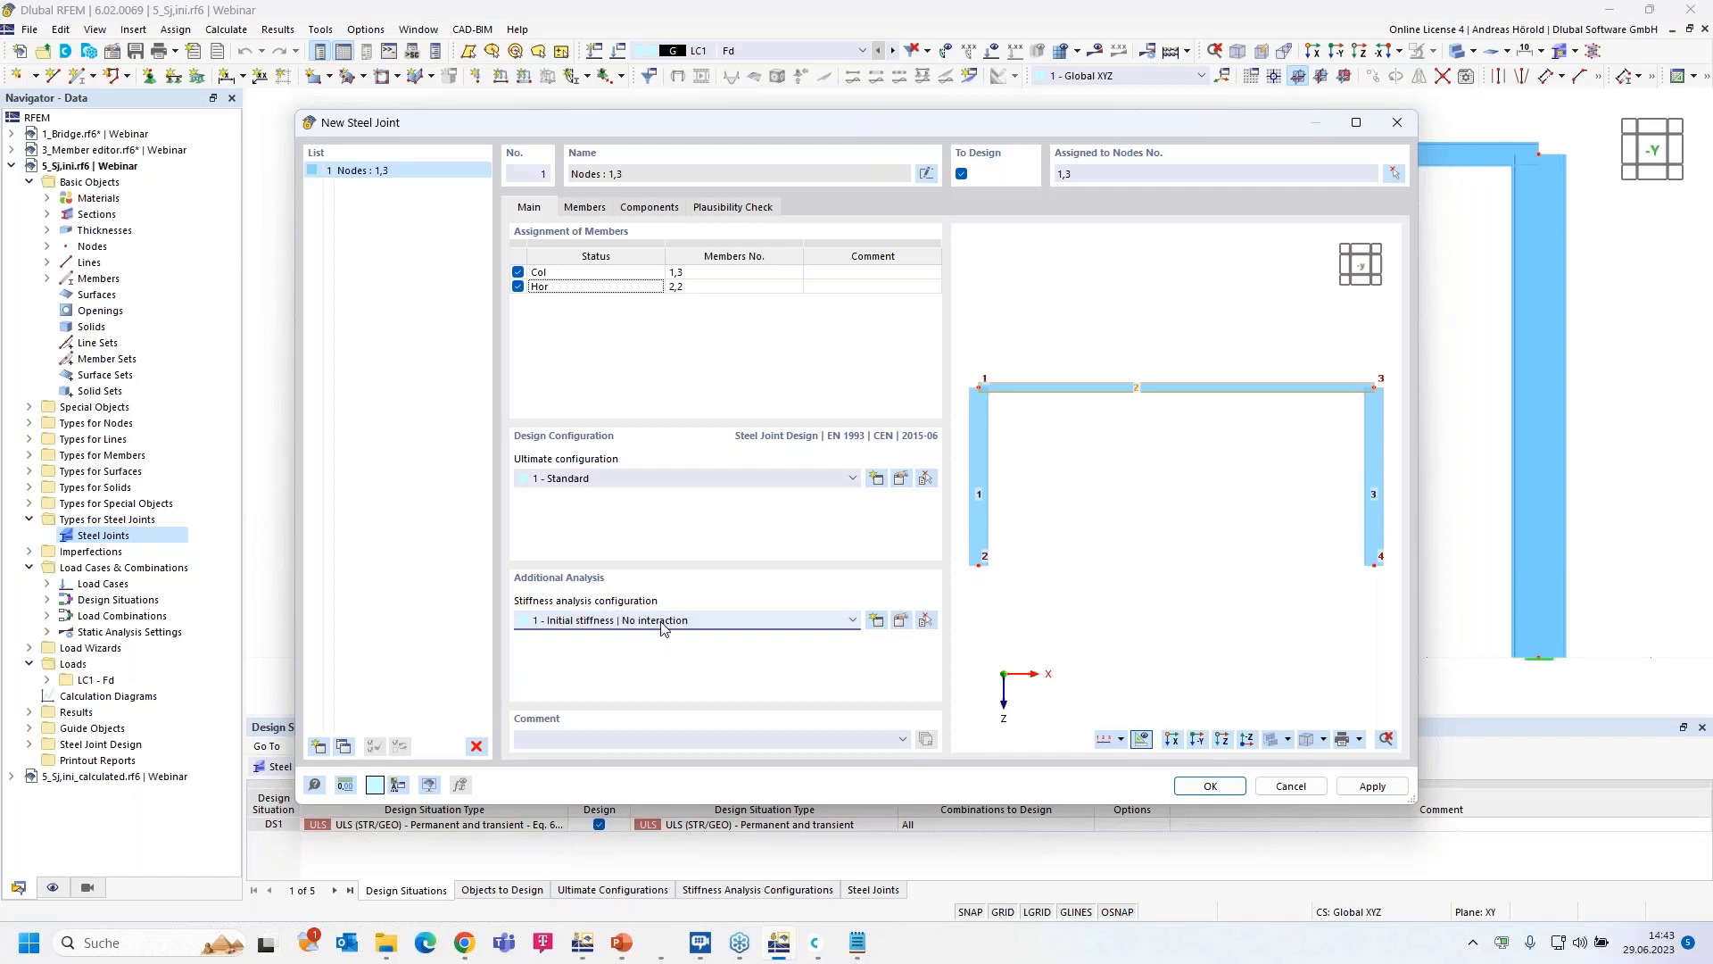
pyautogui.click(901, 621)
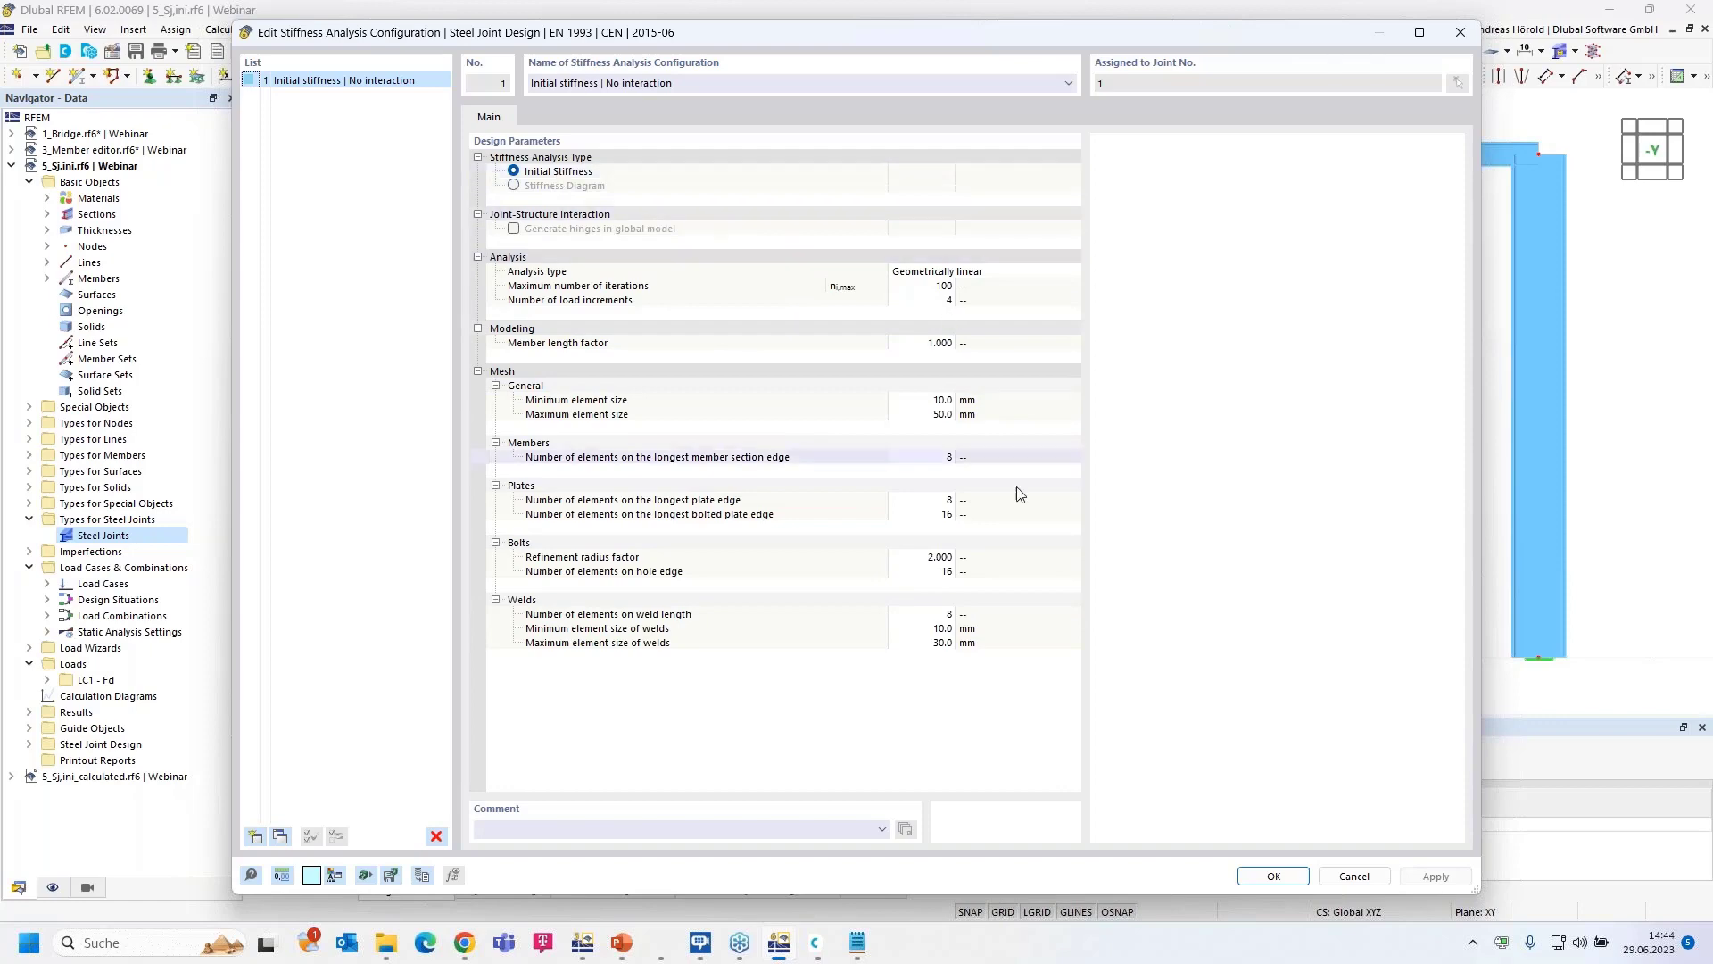
pyautogui.click(1274, 876)
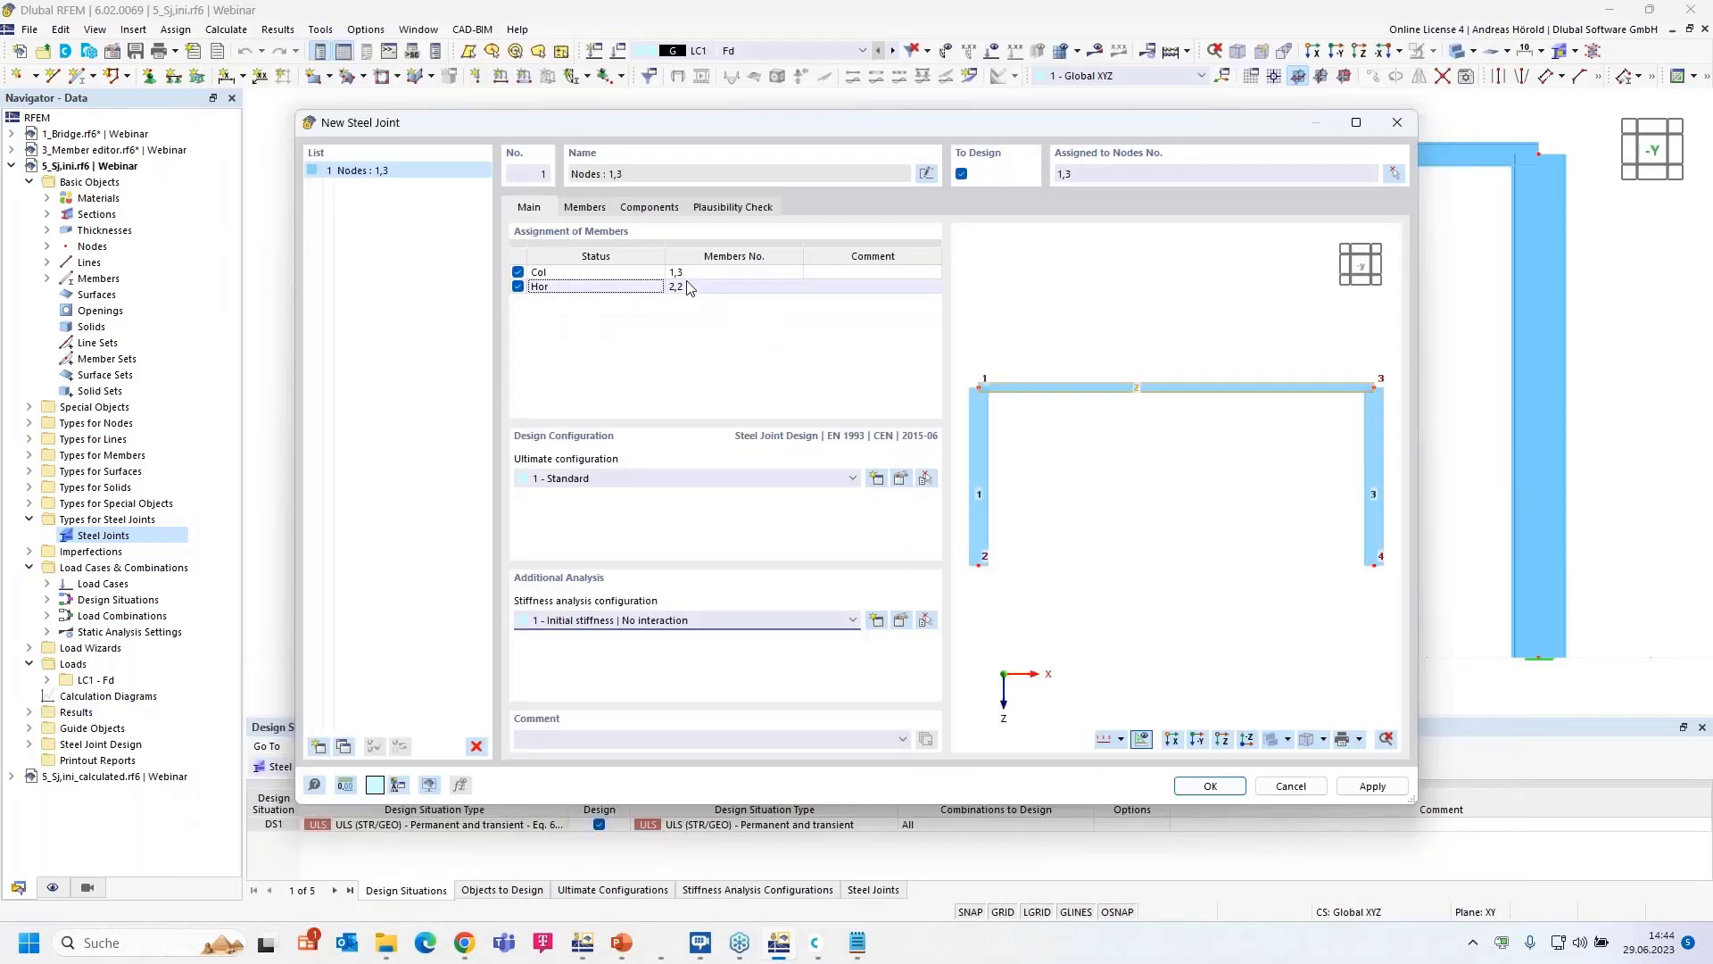
# - Limit Hor's stiffness analysis to My only in the Members tab, then view the empty Components list
pyautogui.click(586, 207)
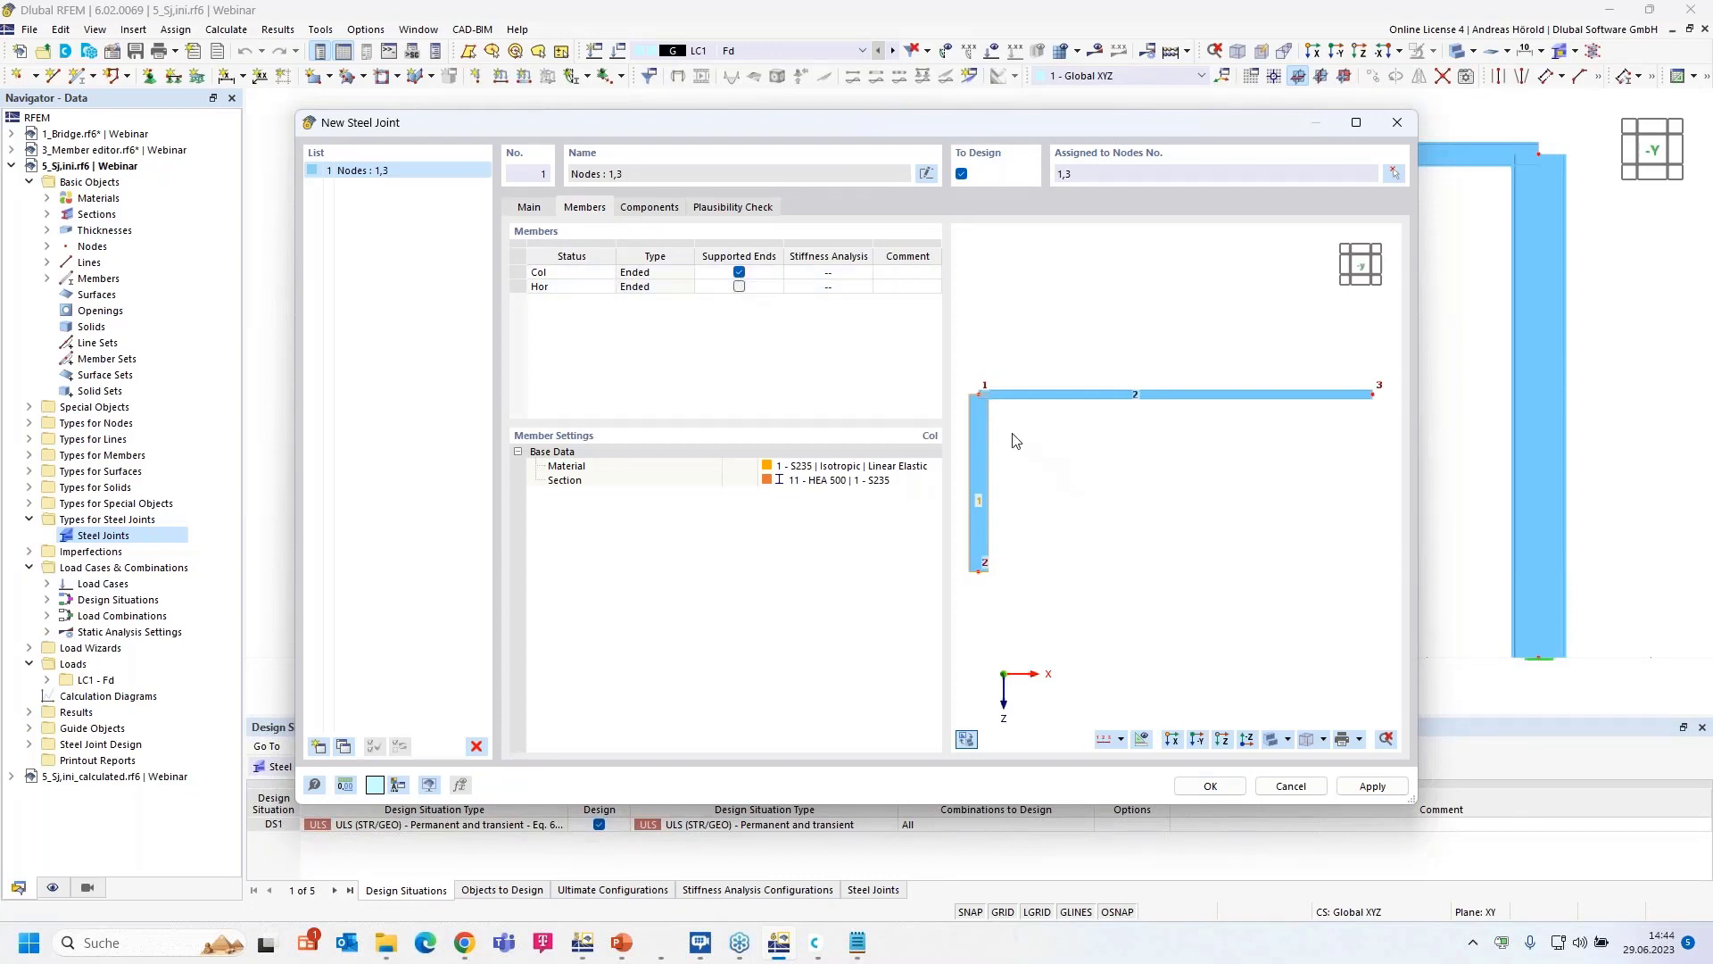
pyautogui.scroll(5, 1013, 432)
pyautogui.moveTo(1014, 433); pyautogui.dragTo(1207, 470, button='middle')
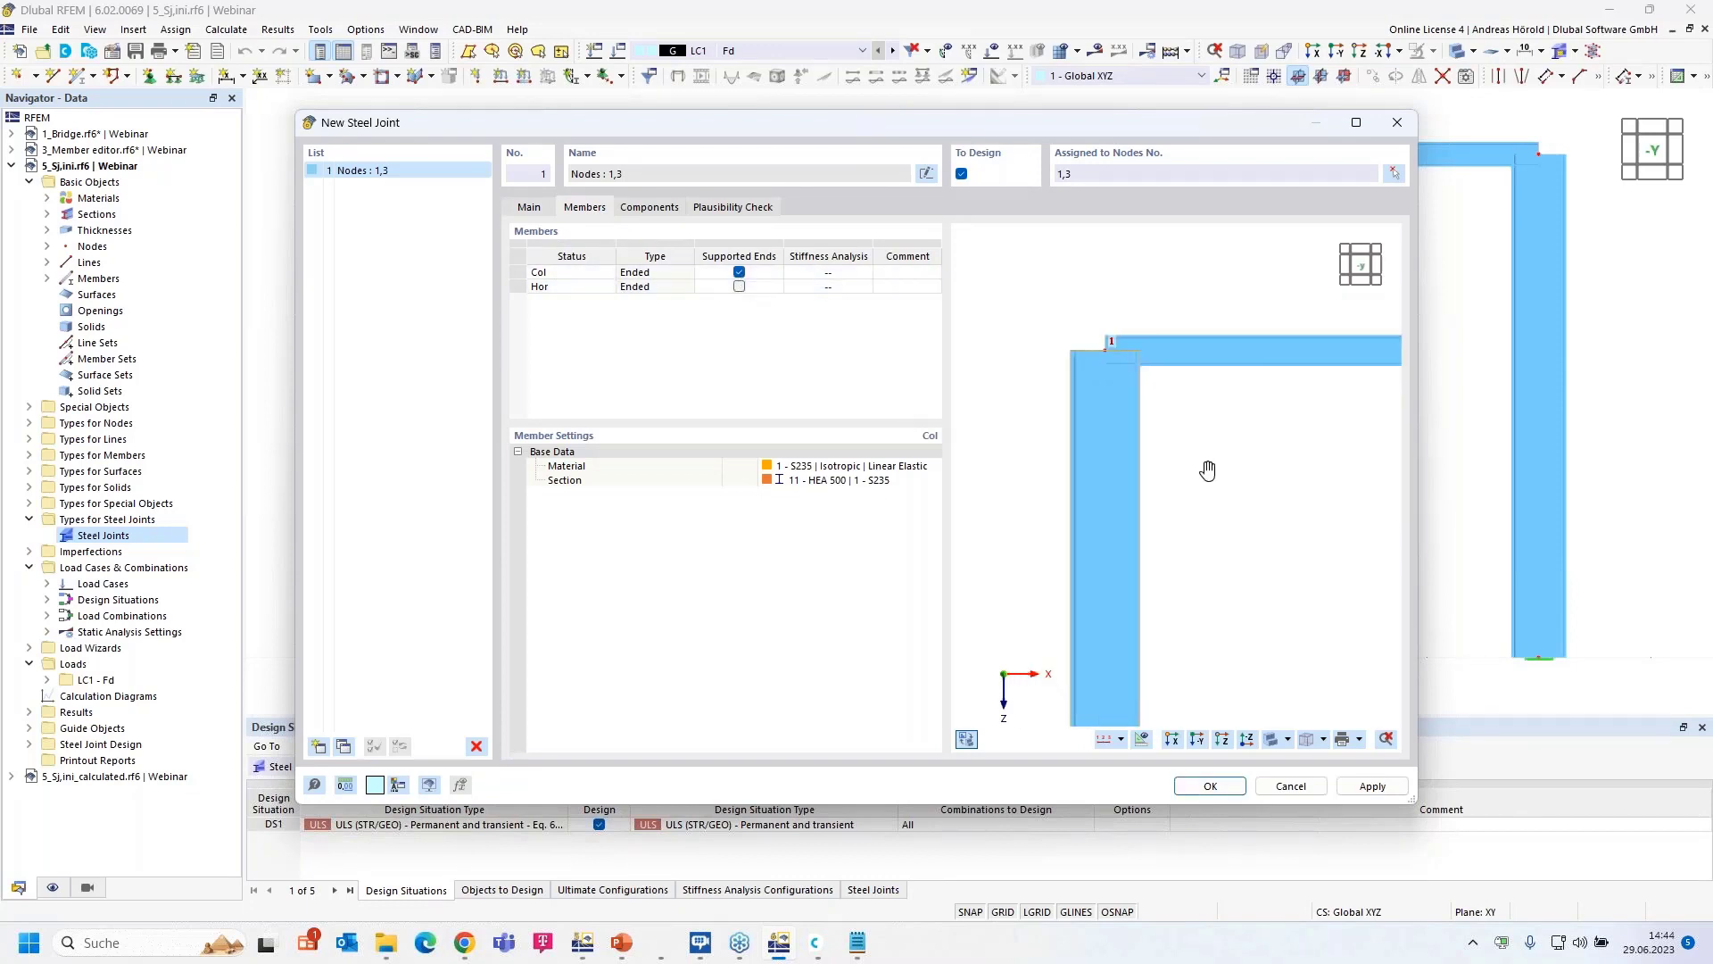
pyautogui.click(858, 287)
pyautogui.click(865, 286)
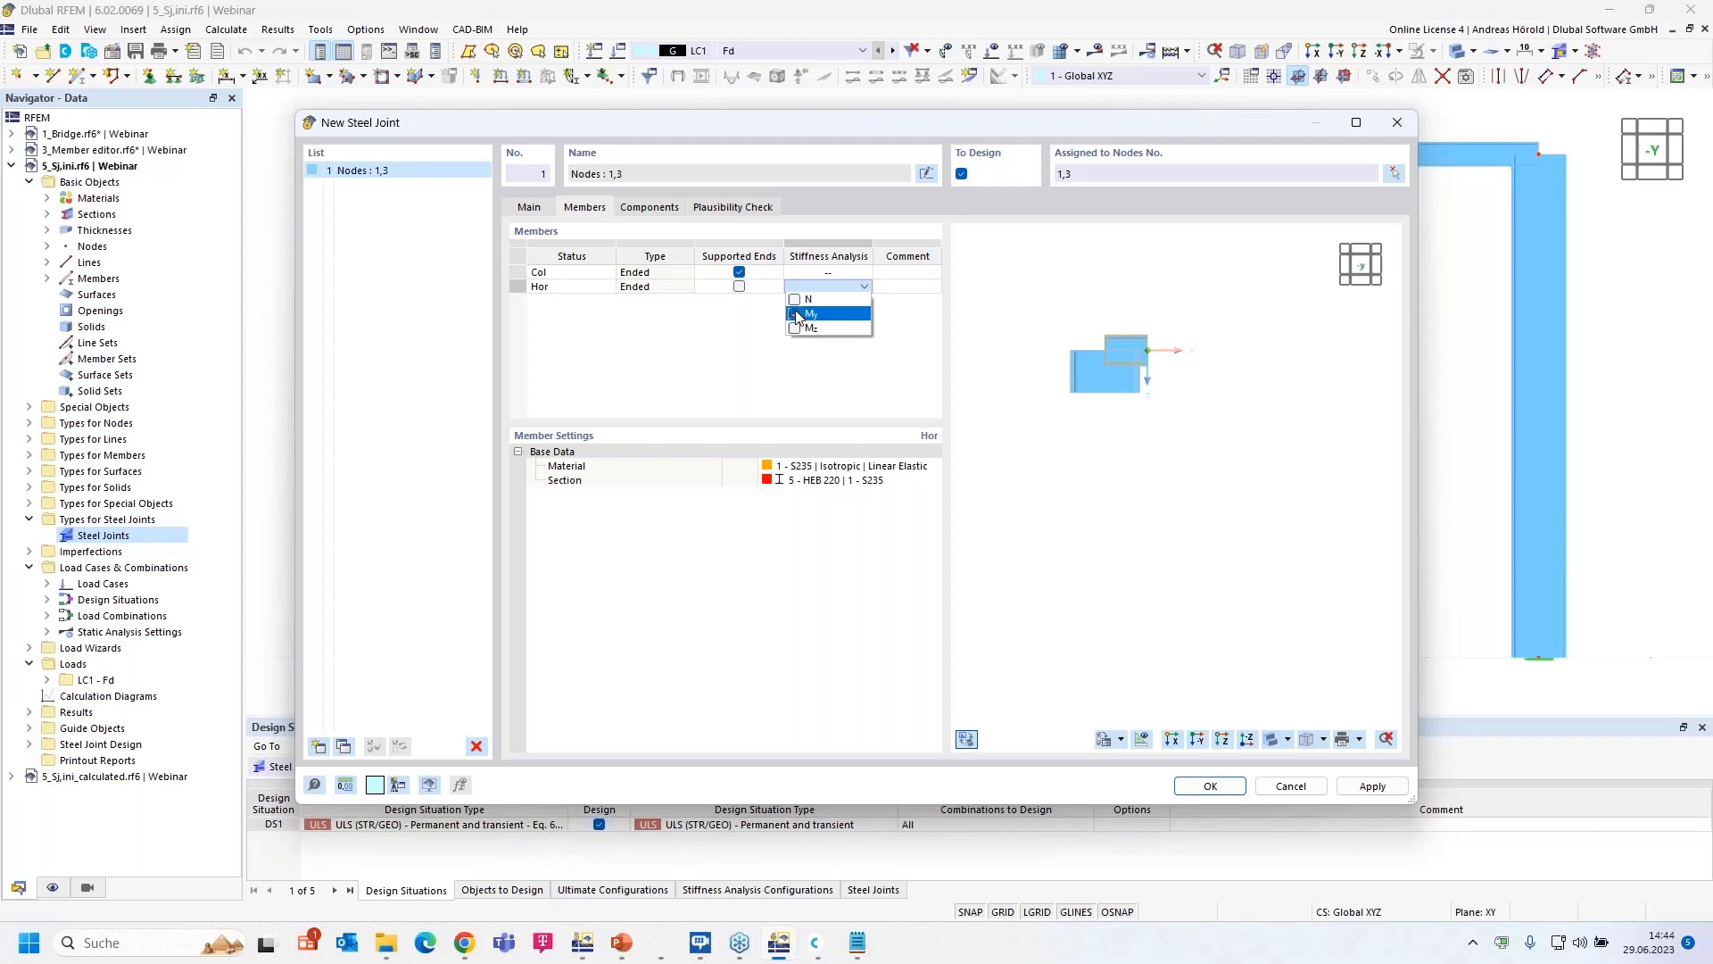
pyautogui.click(793, 314)
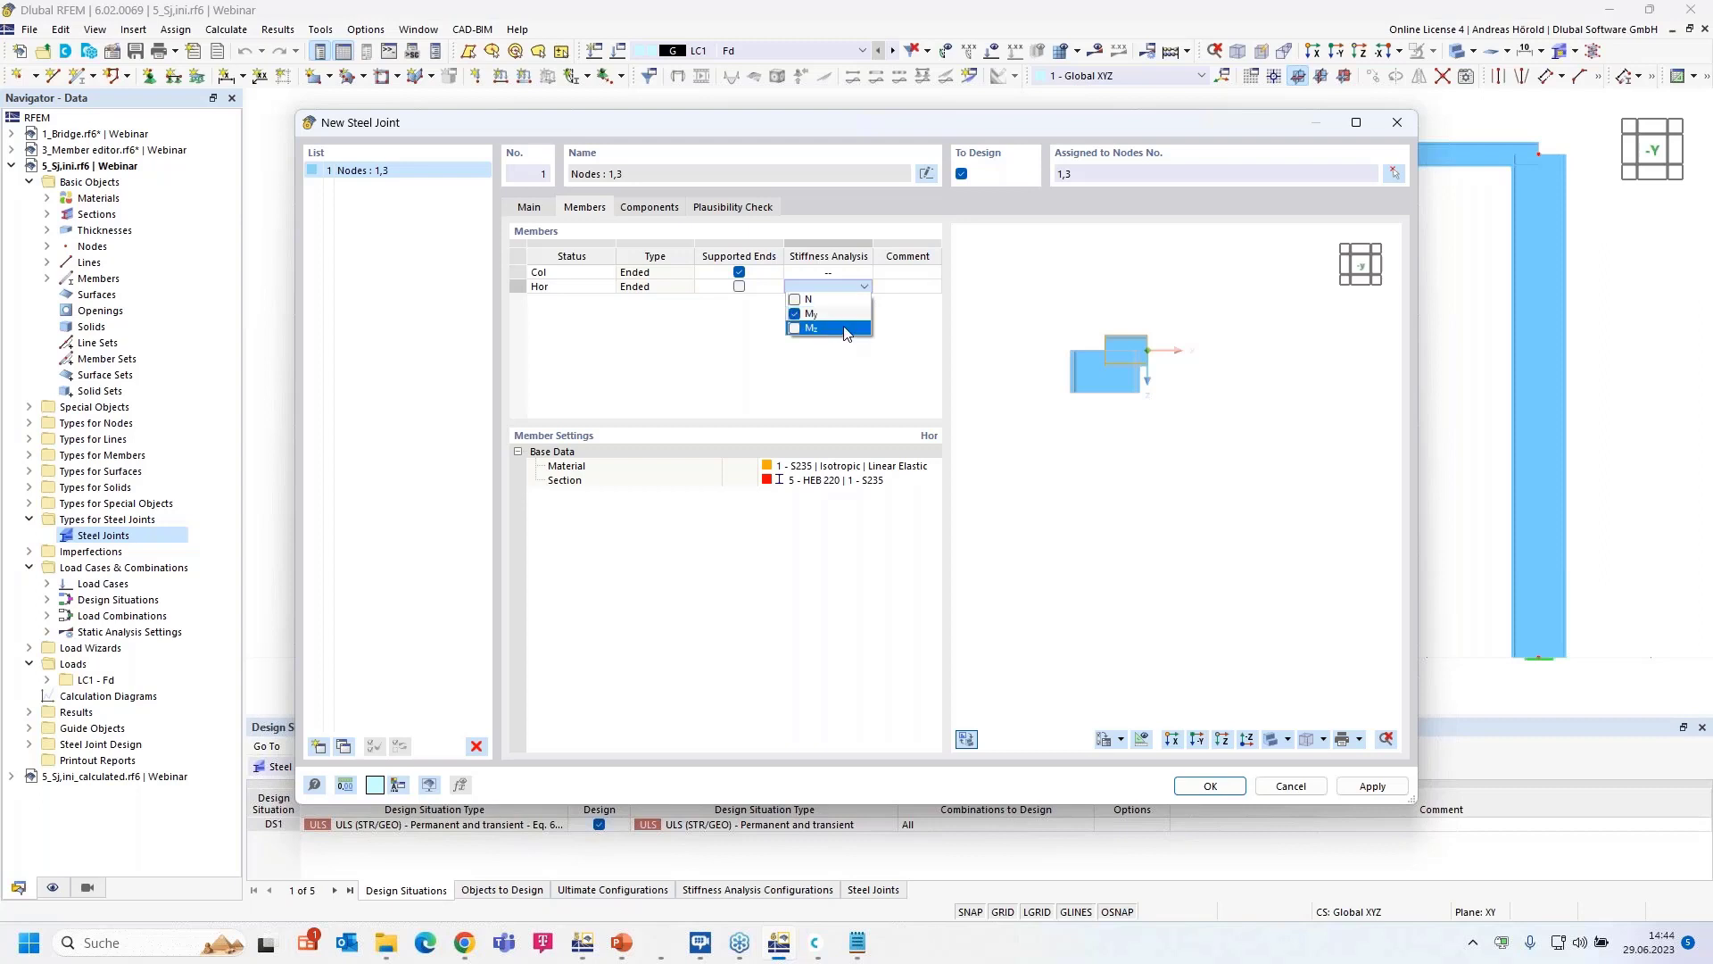
pyautogui.click(794, 299)
pyautogui.click(795, 327)
pyautogui.click(795, 300)
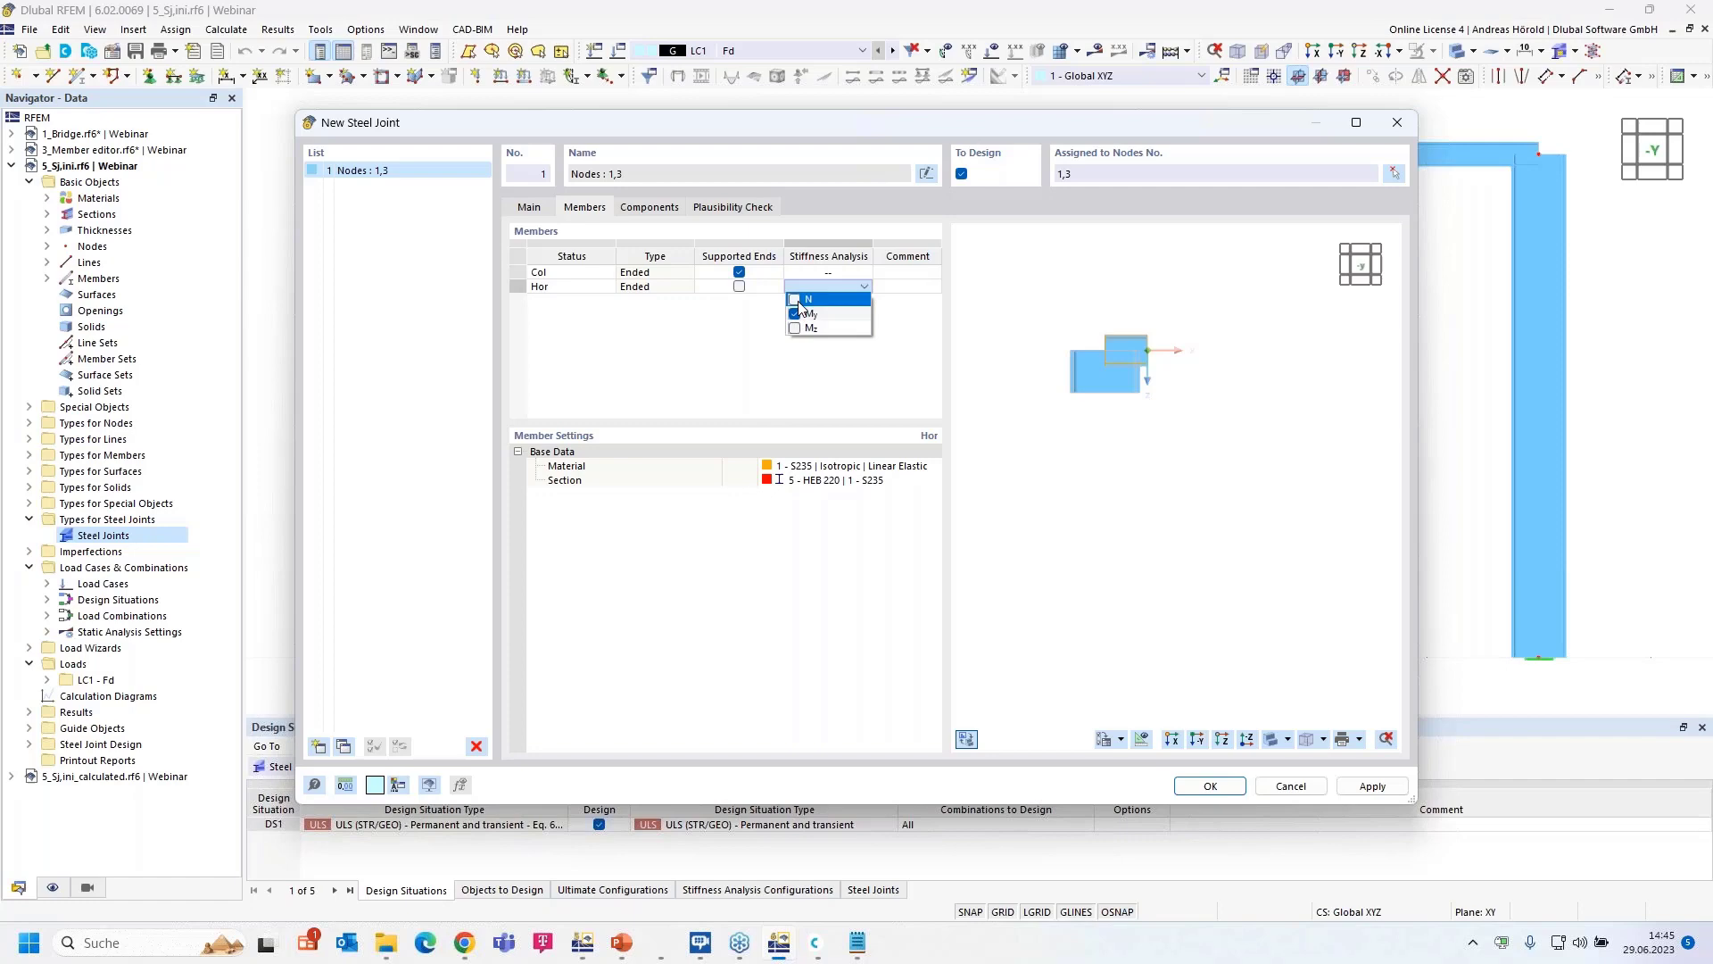
pyautogui.click(916, 354)
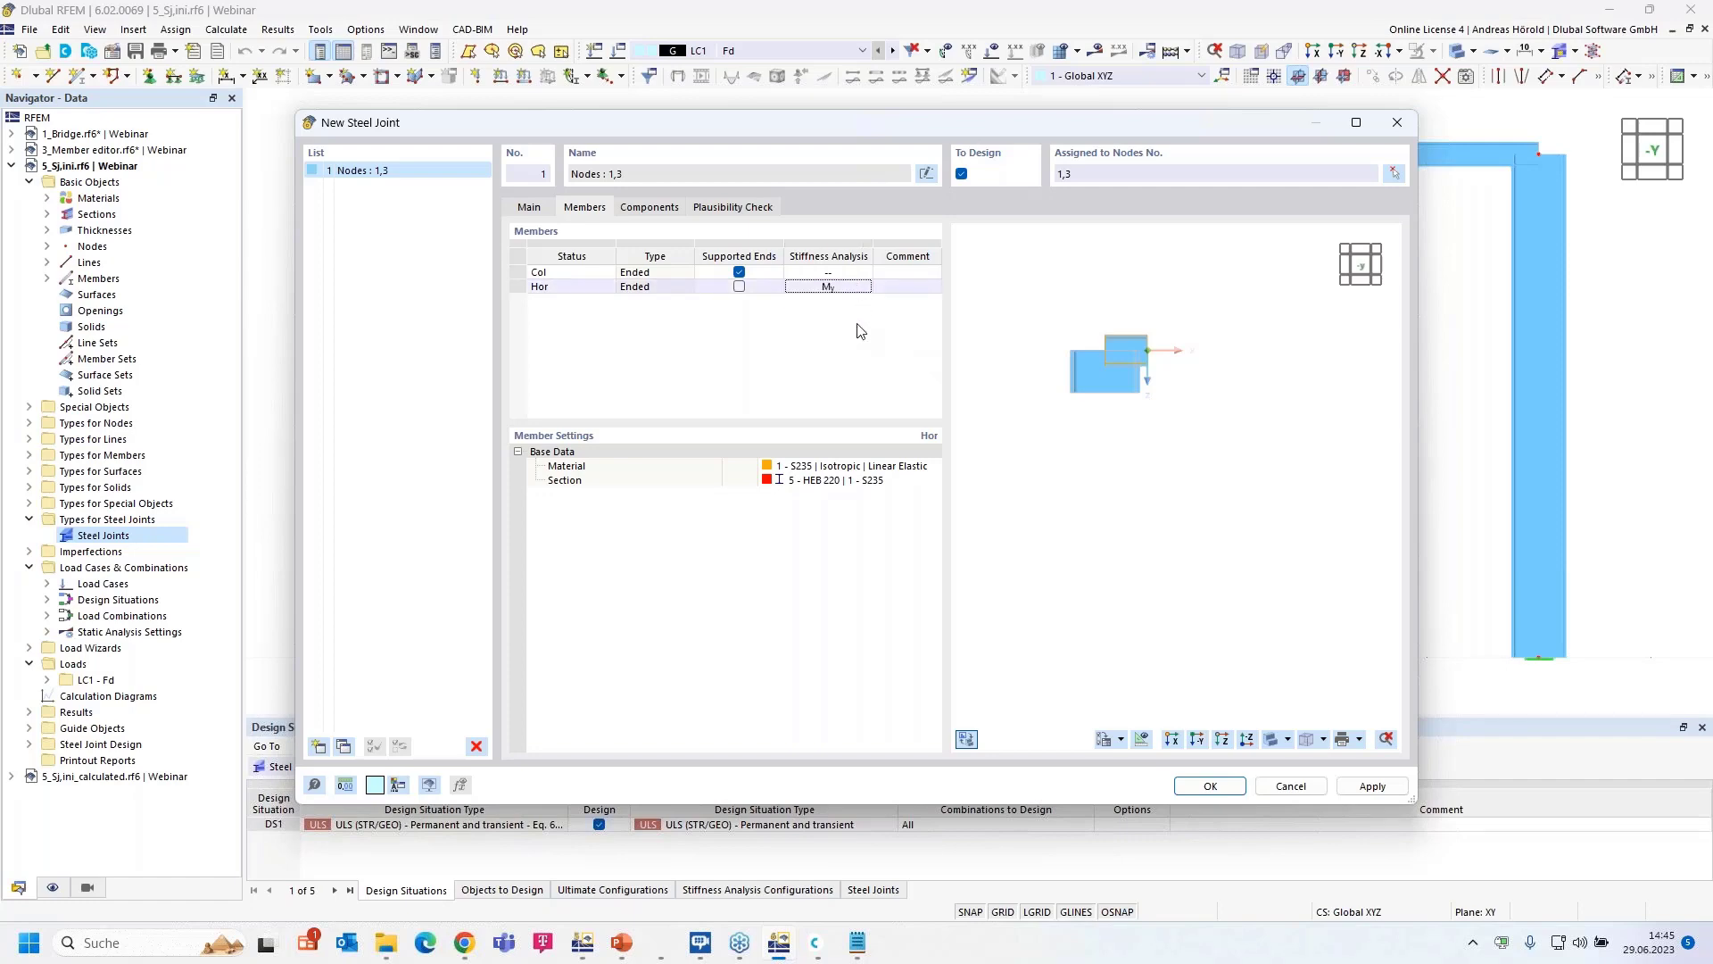
pyautogui.click(646, 210)
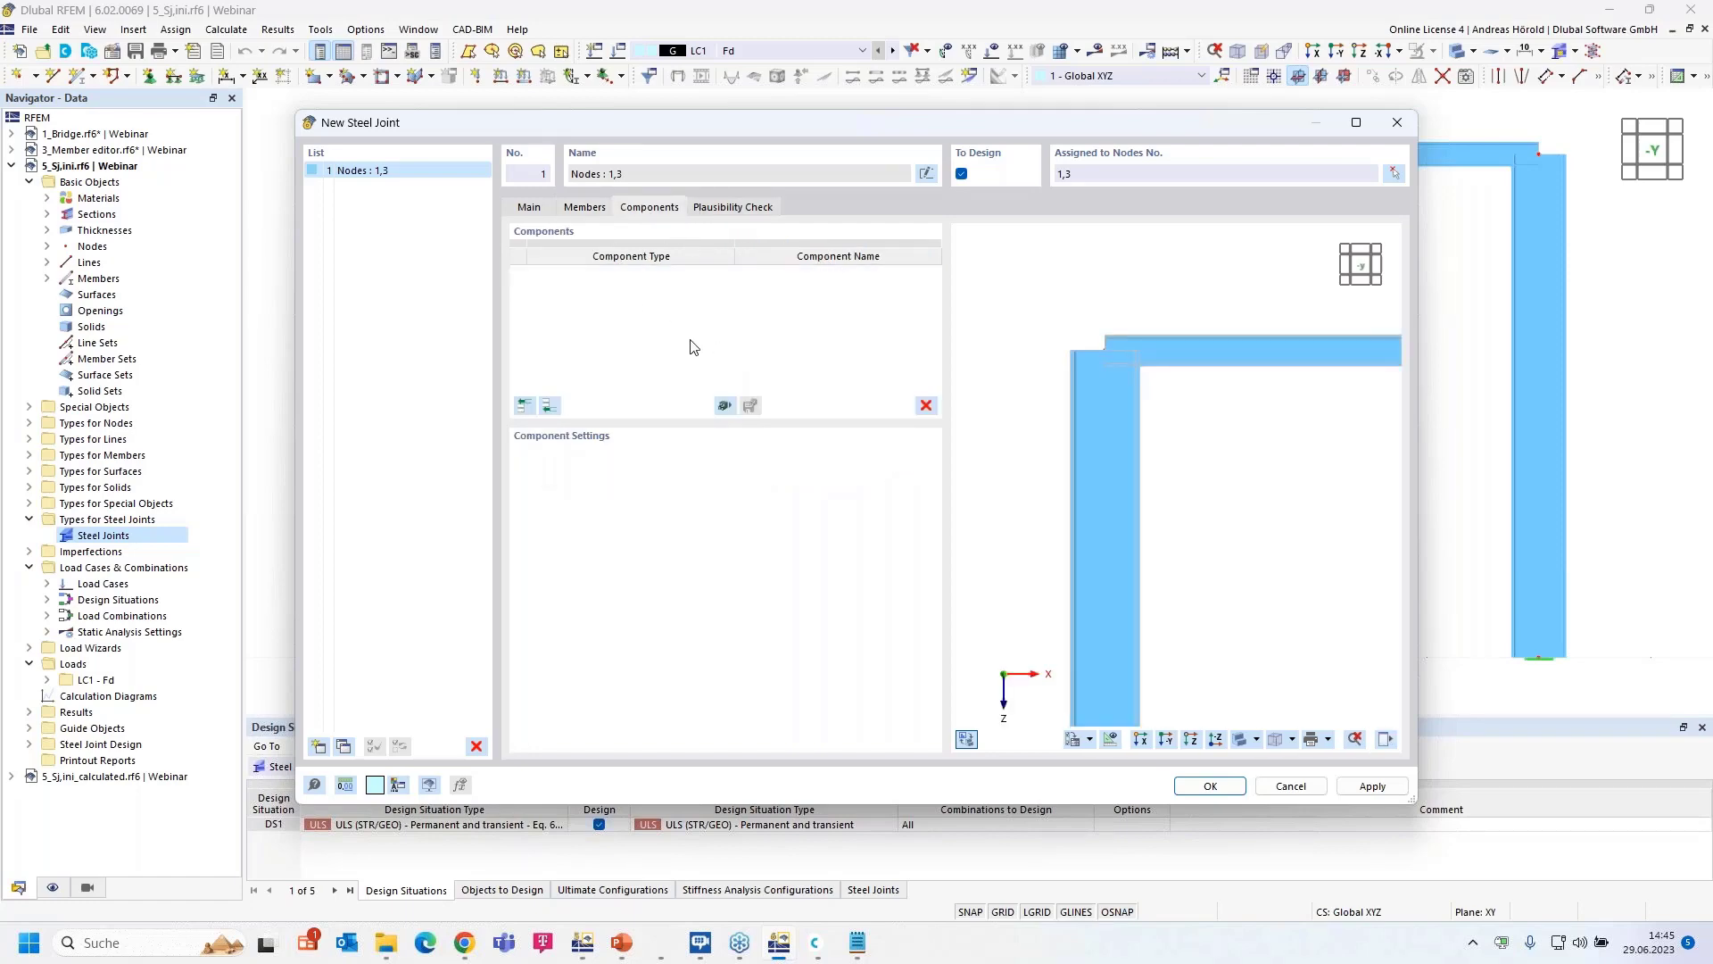
# - Apply the Beam to Column 'End Plate | Column Stiffeners I' library template to Col and Hor
pyautogui.click(725, 405)
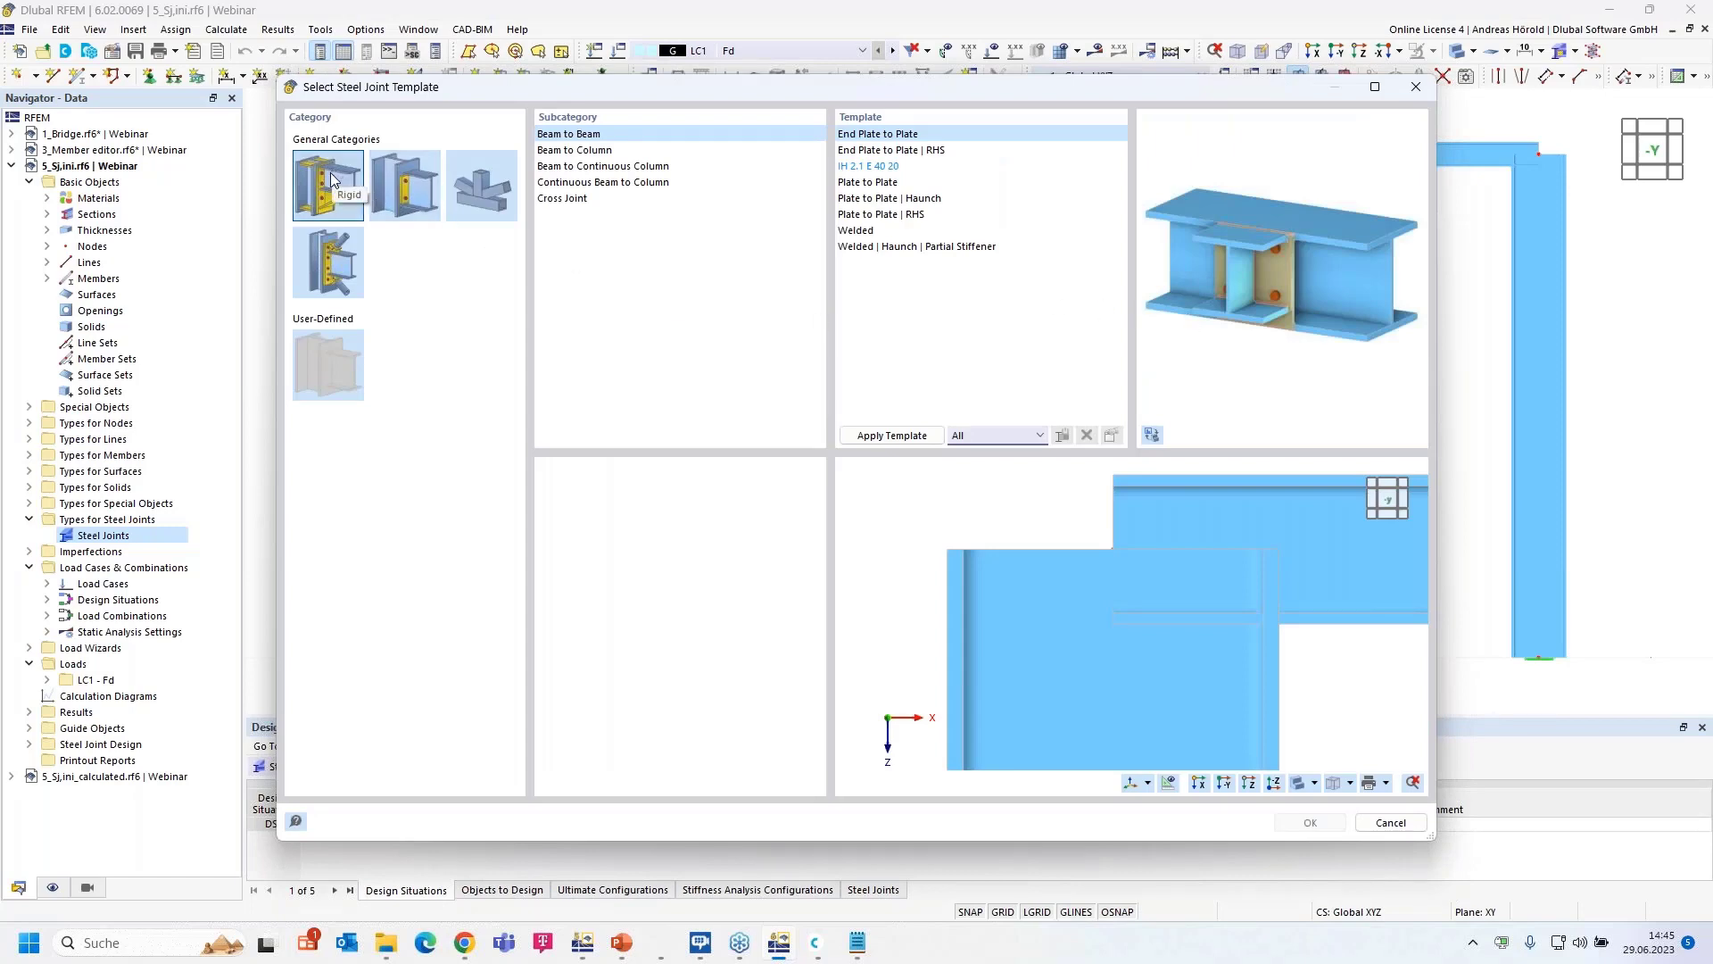
pyautogui.click(409, 196)
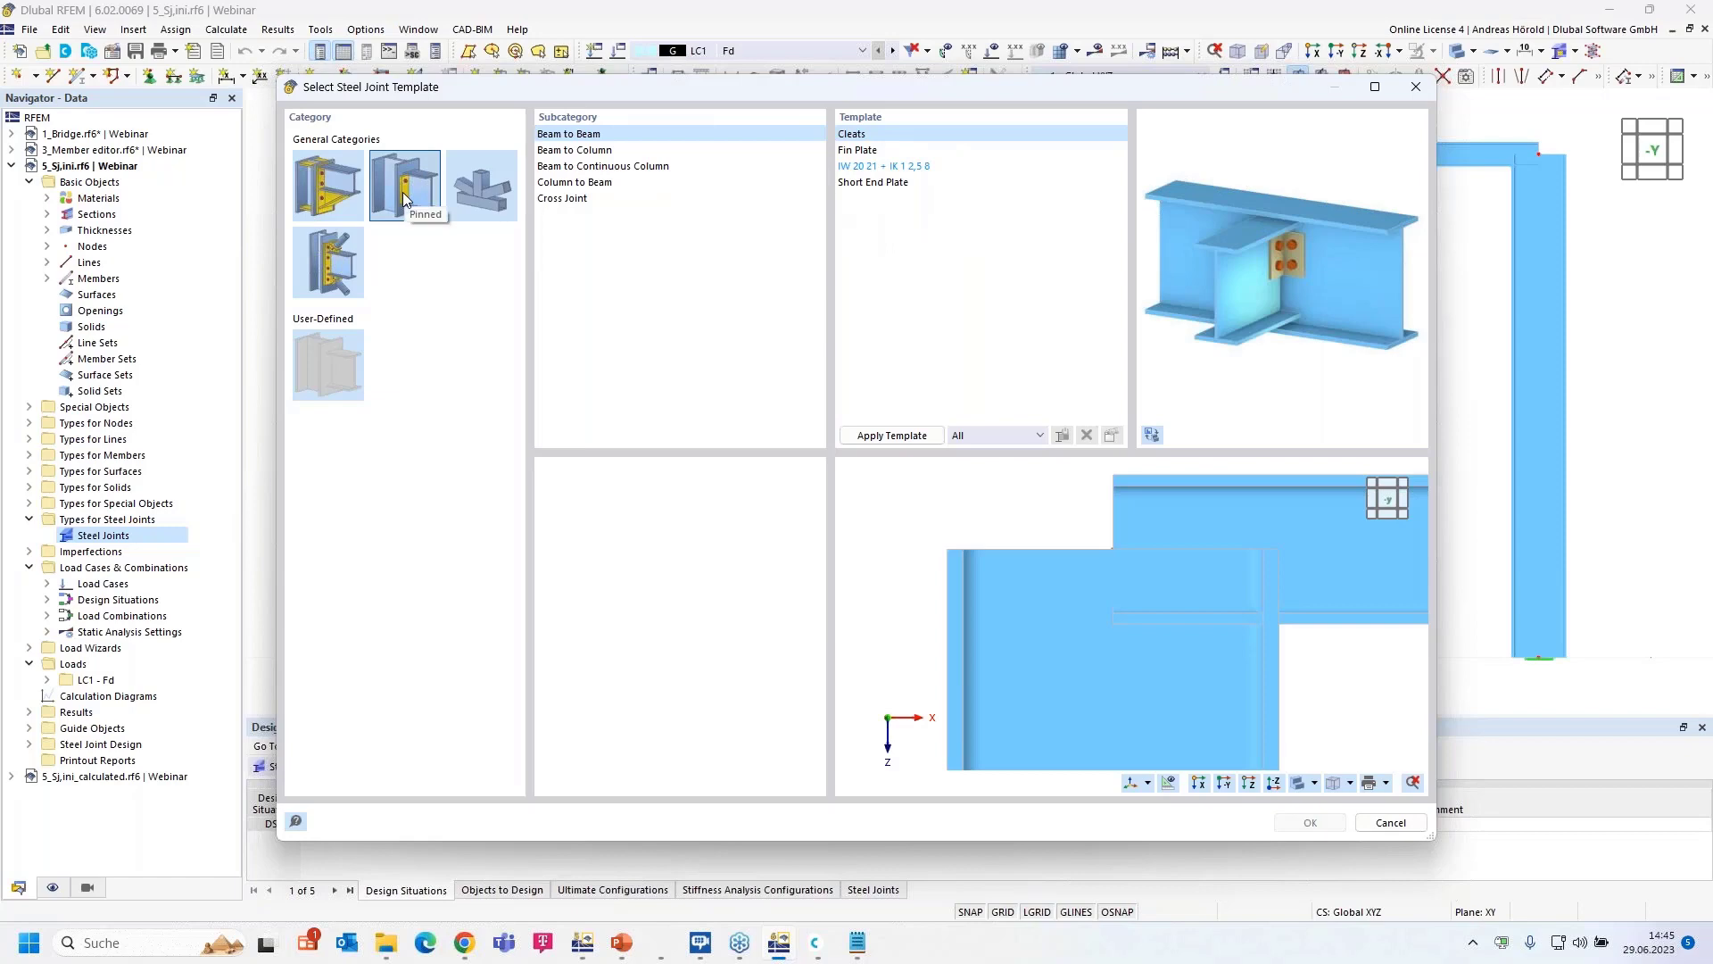
pyautogui.click(475, 195)
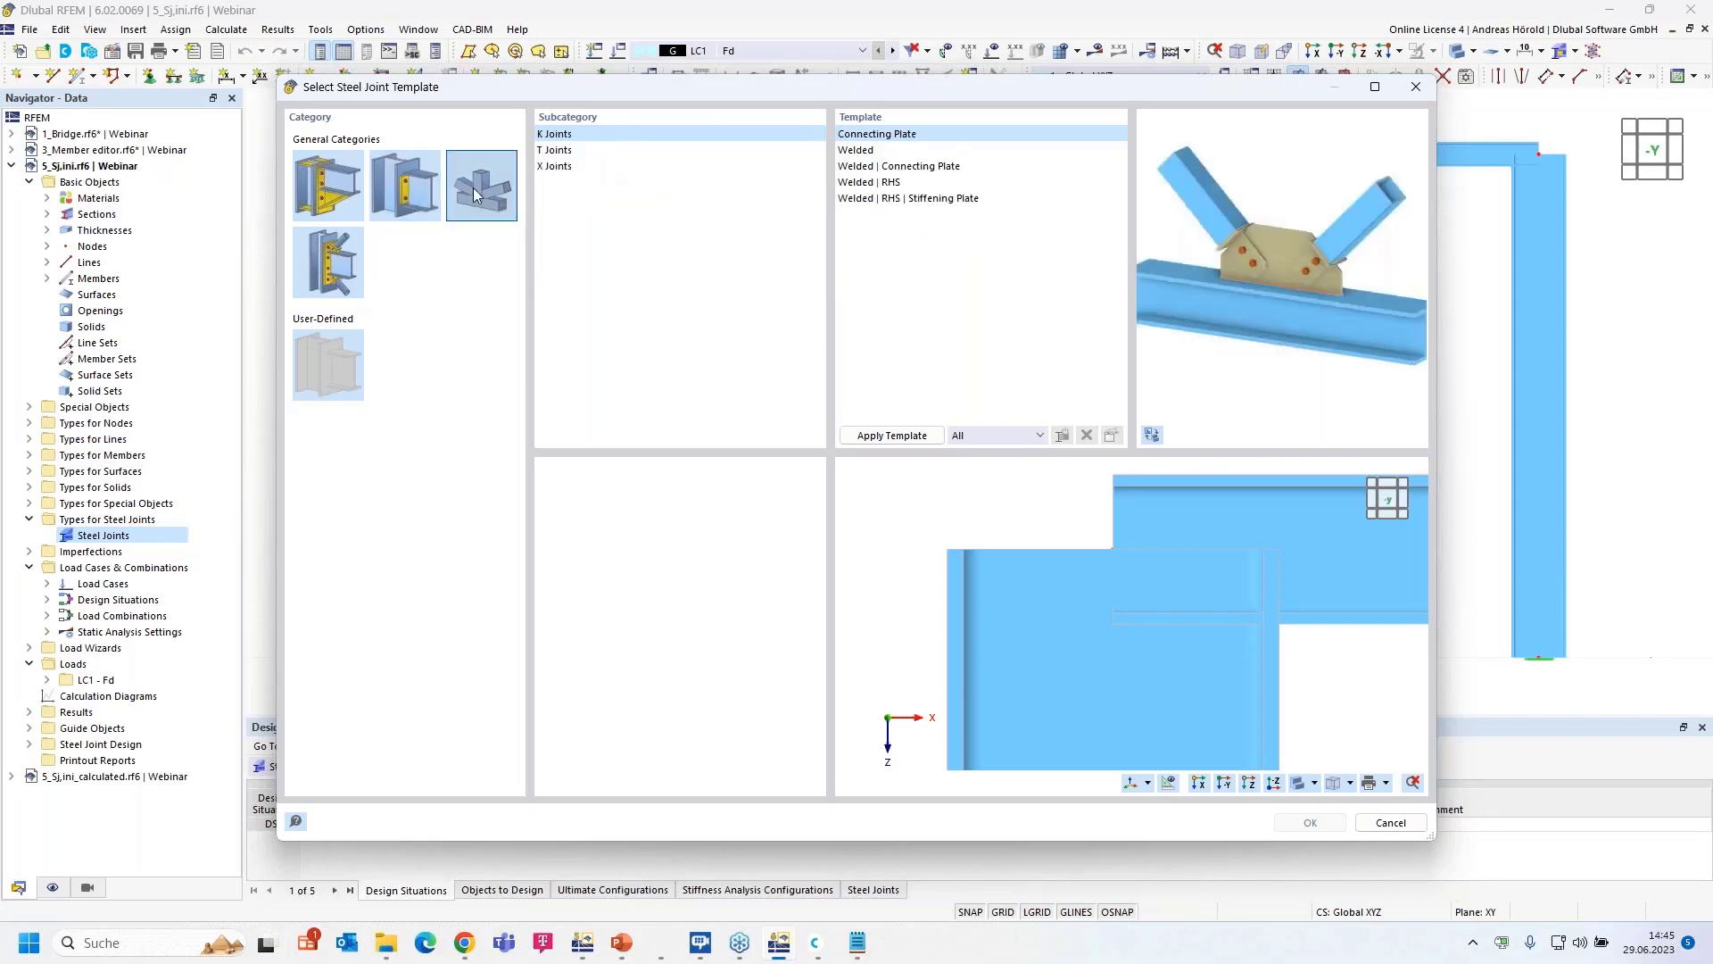
pyautogui.click(326, 271)
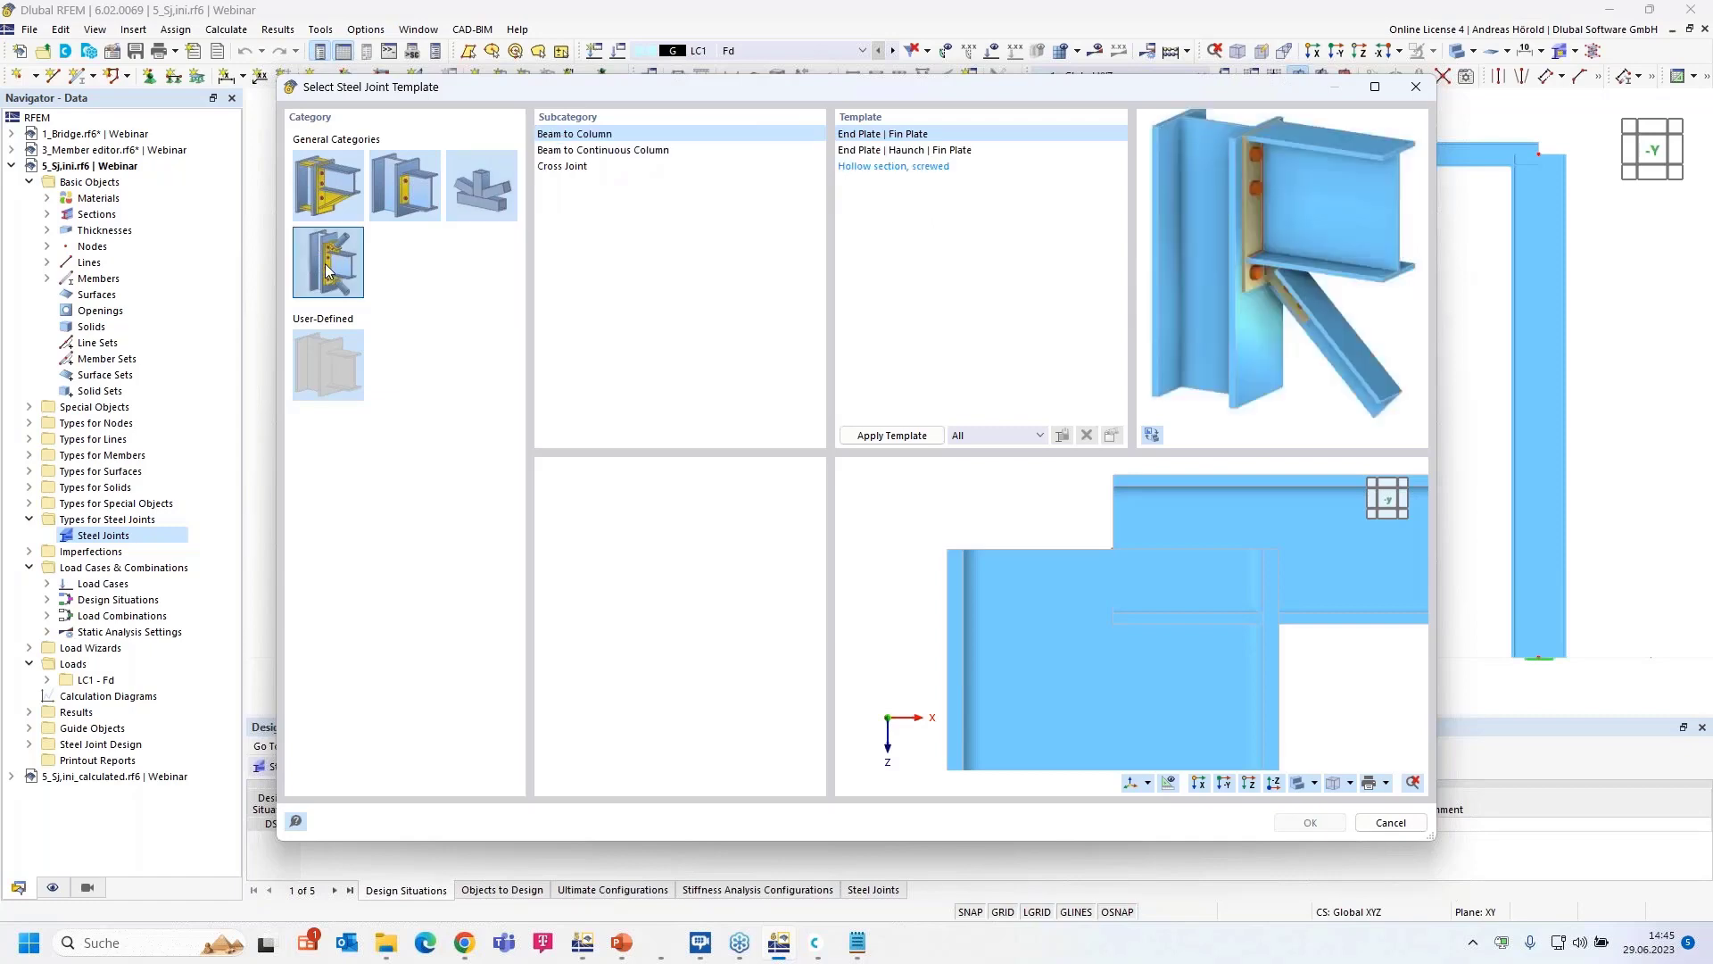
pyautogui.click(328, 189)
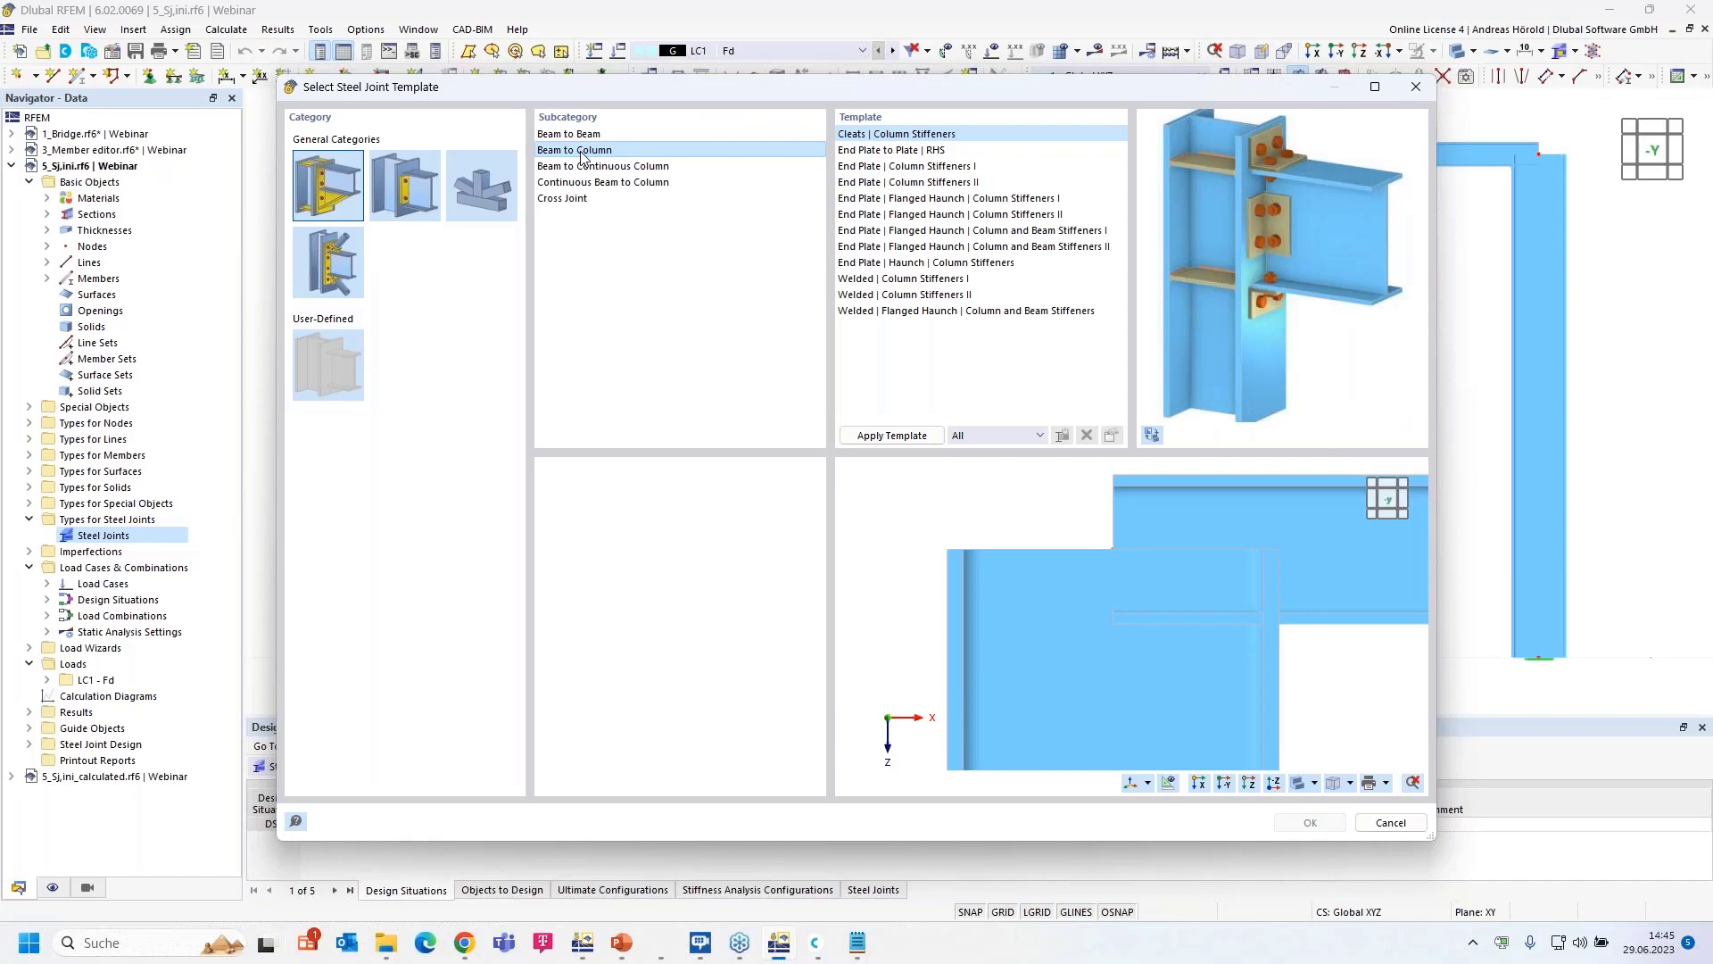
pyautogui.click(946, 169)
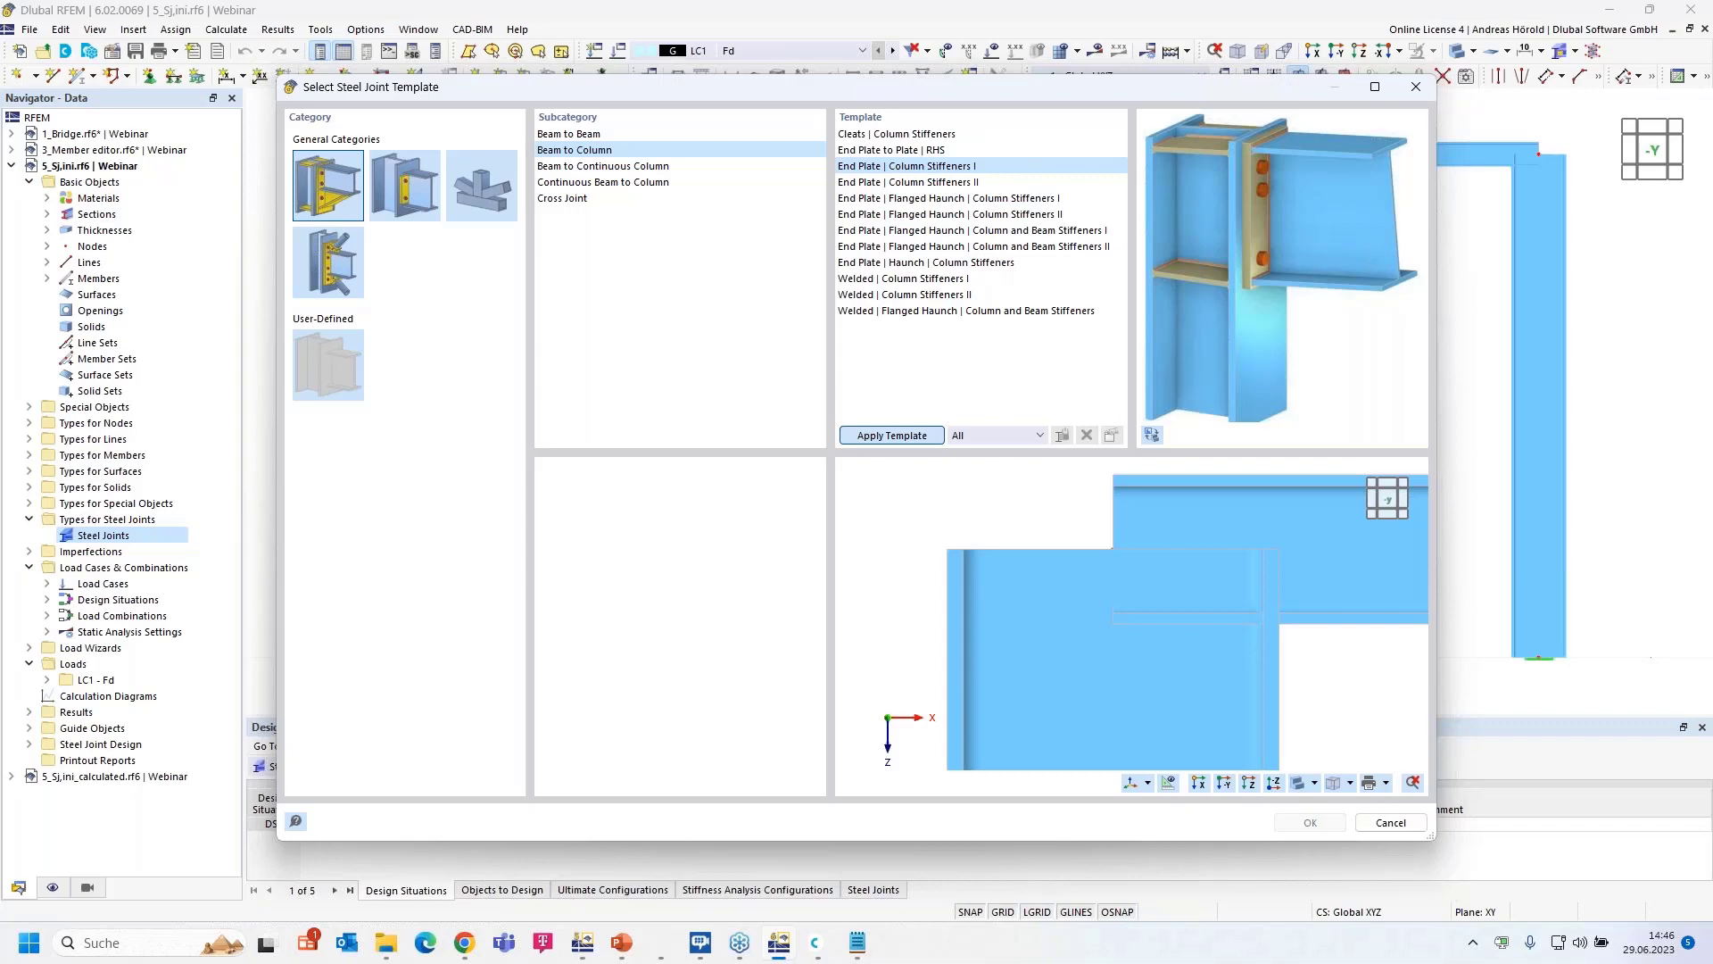
pyautogui.click(891, 436)
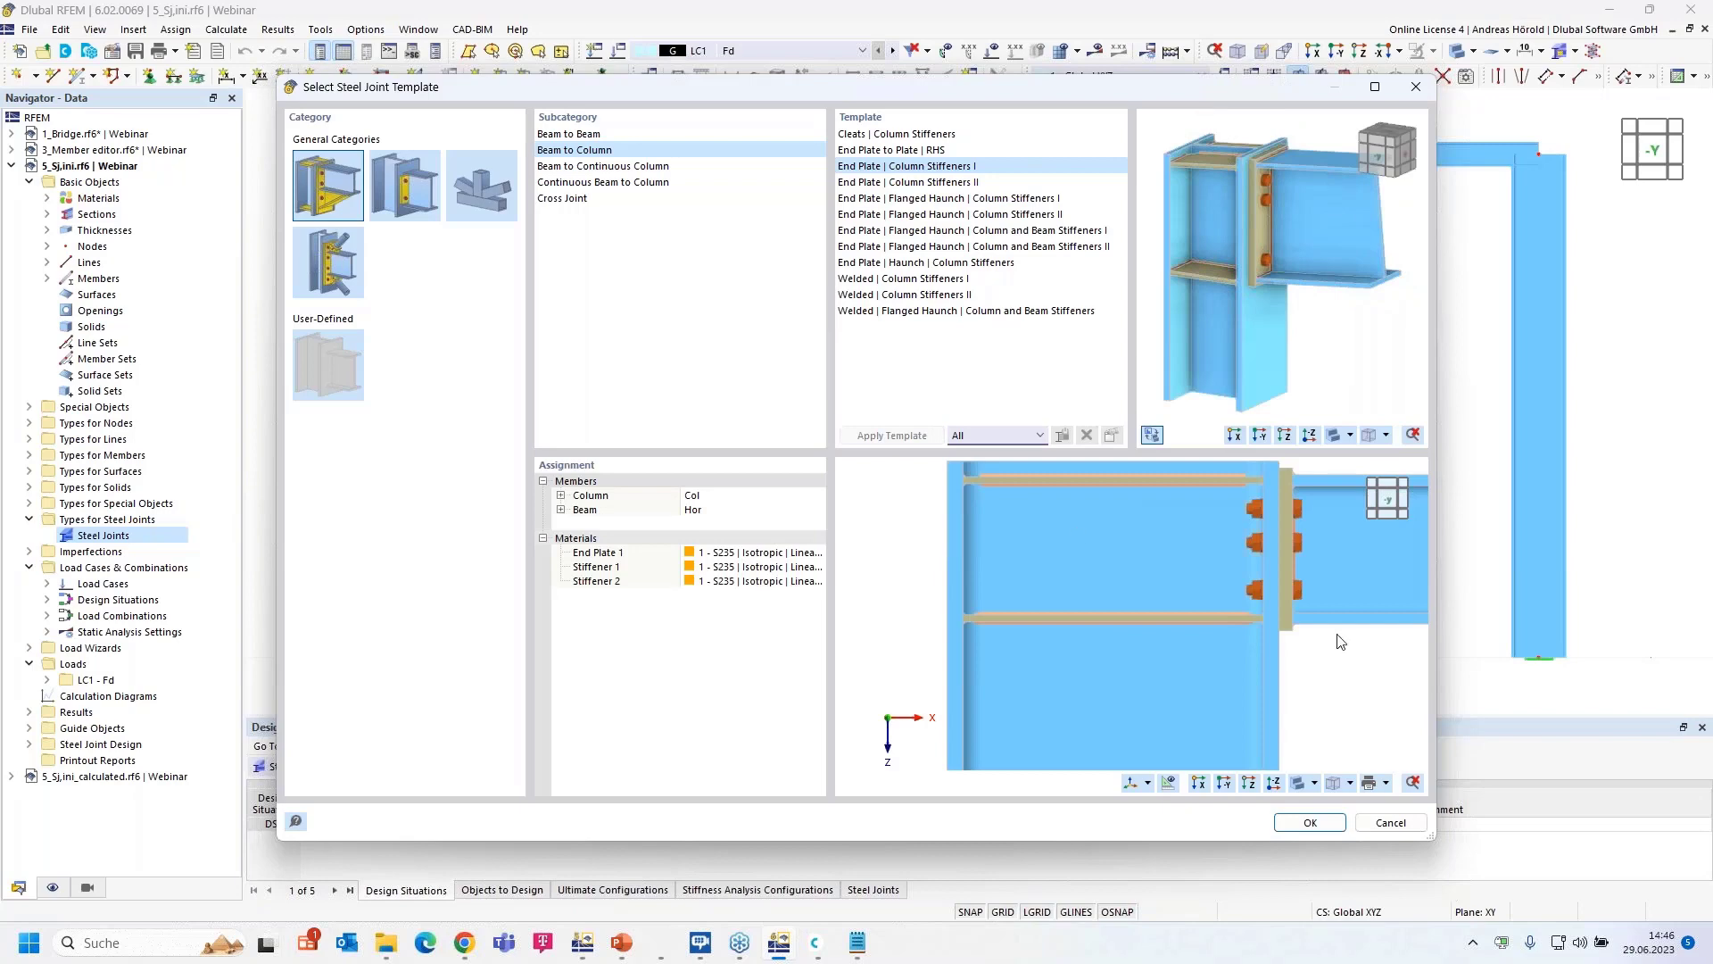
pyautogui.scroll(-1, 1151, 578)
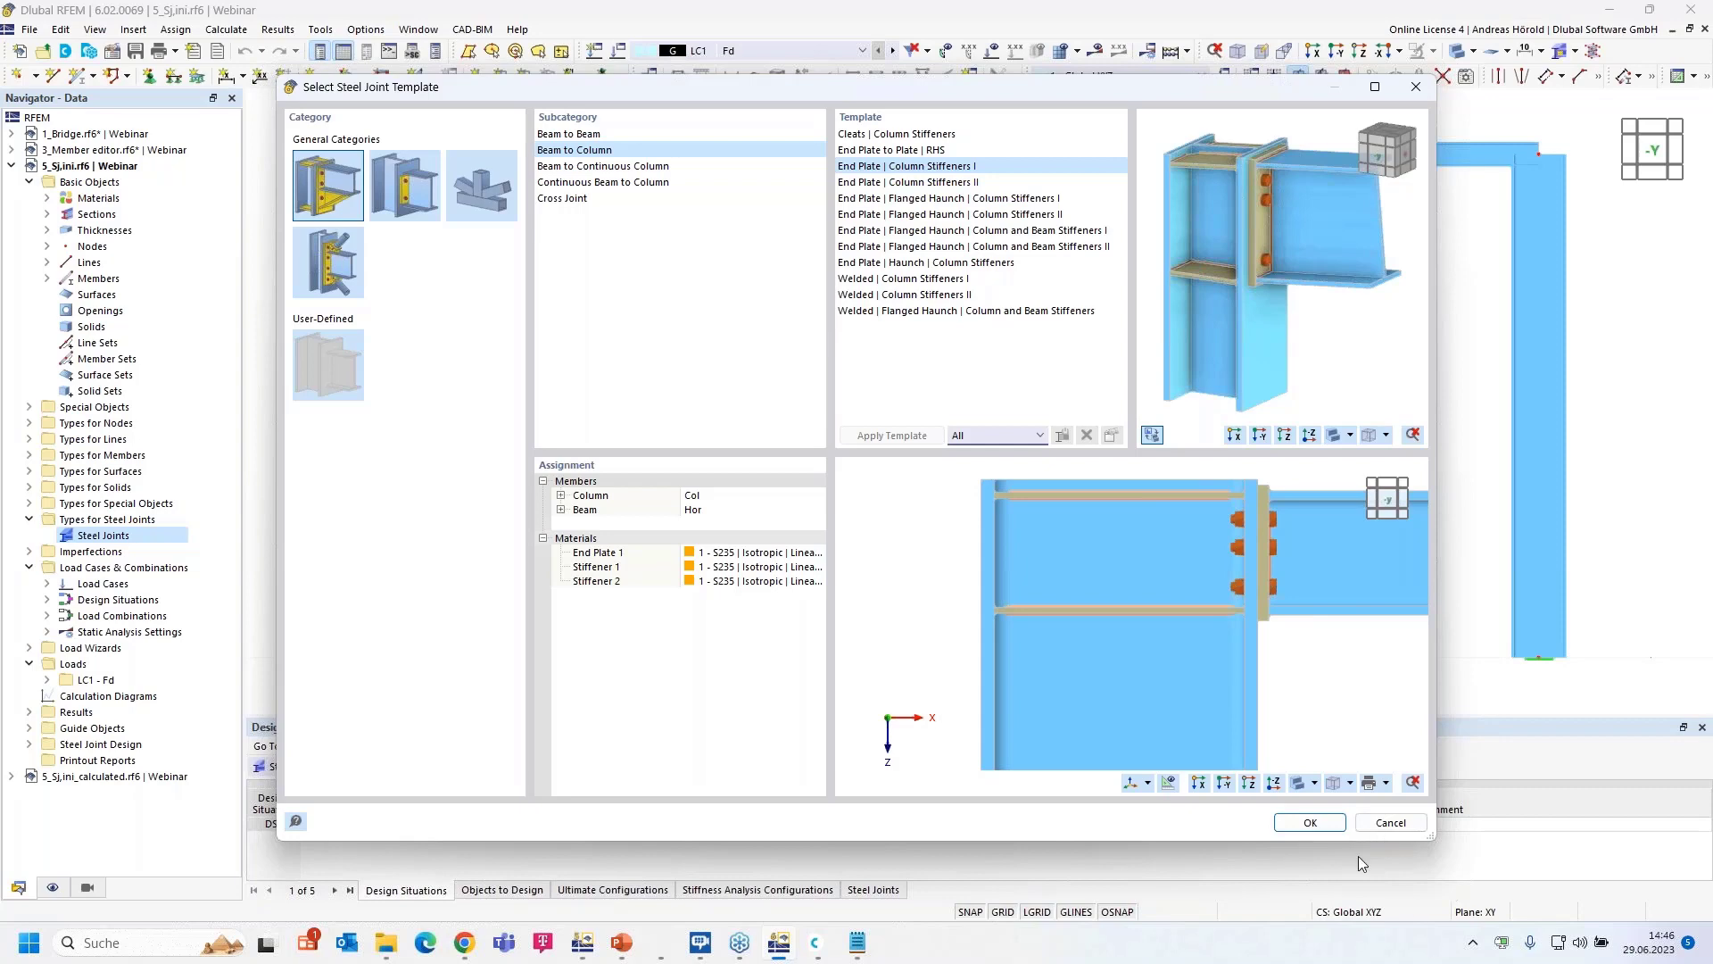
# - Accept the template and change the Member Cut offset from -20 to -120 mm
pyautogui.click(1309, 827)
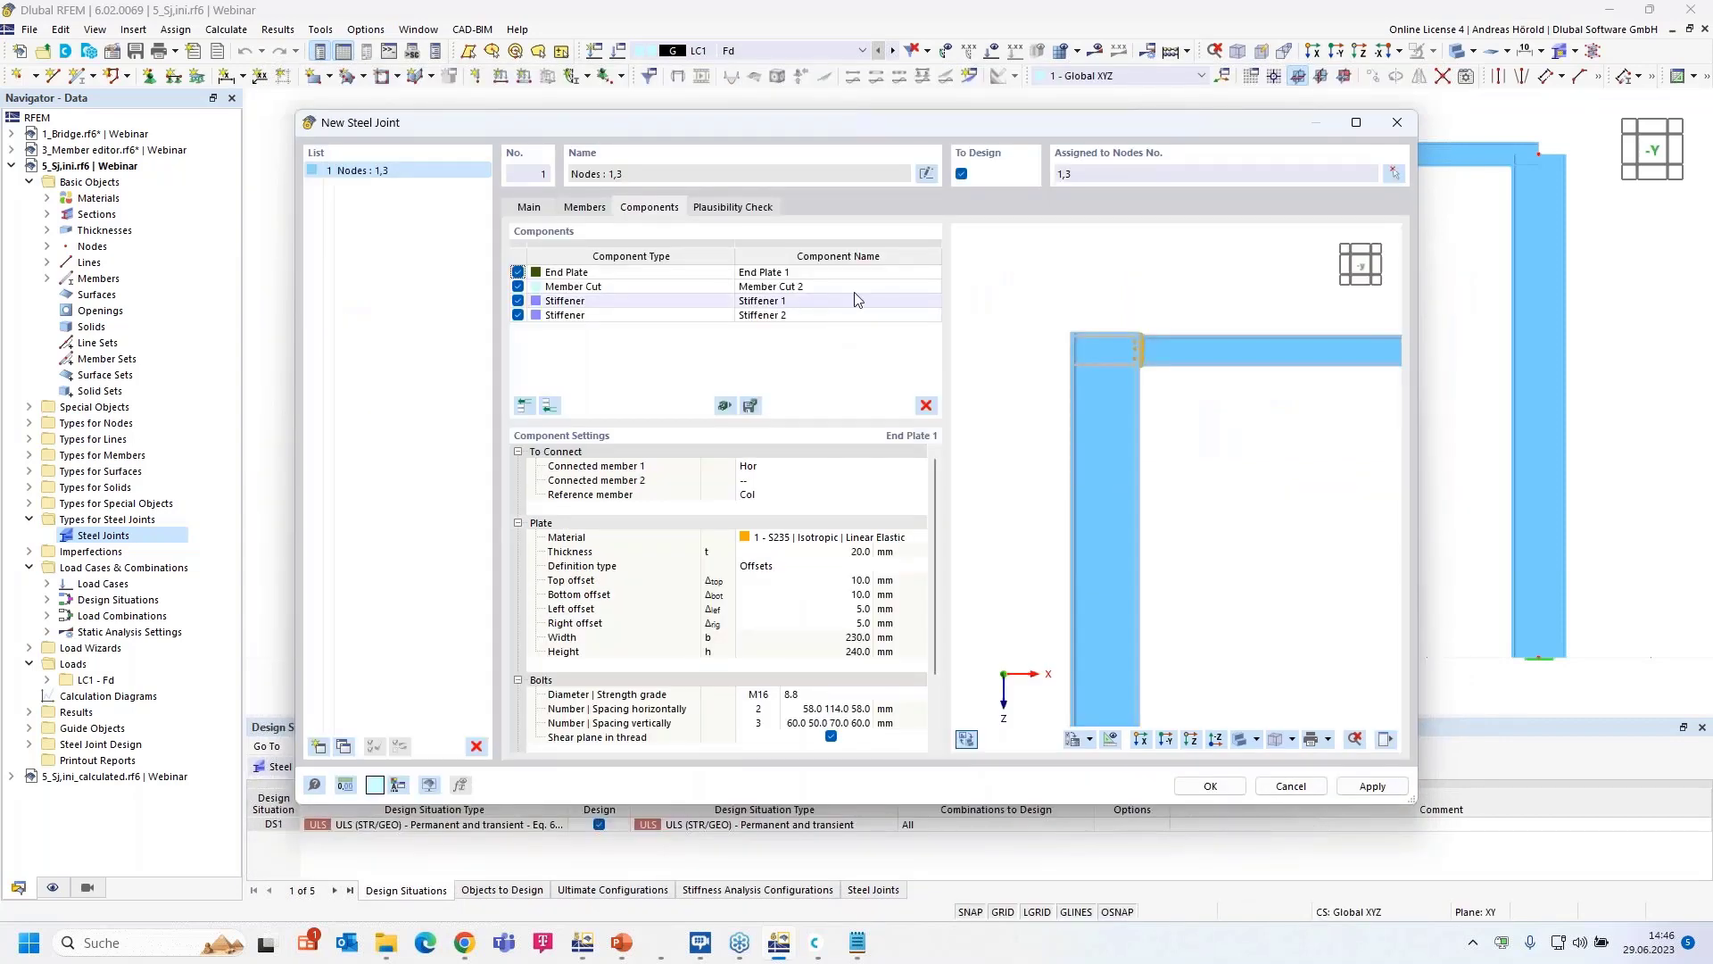
pyautogui.scroll(3, 1131, 344)
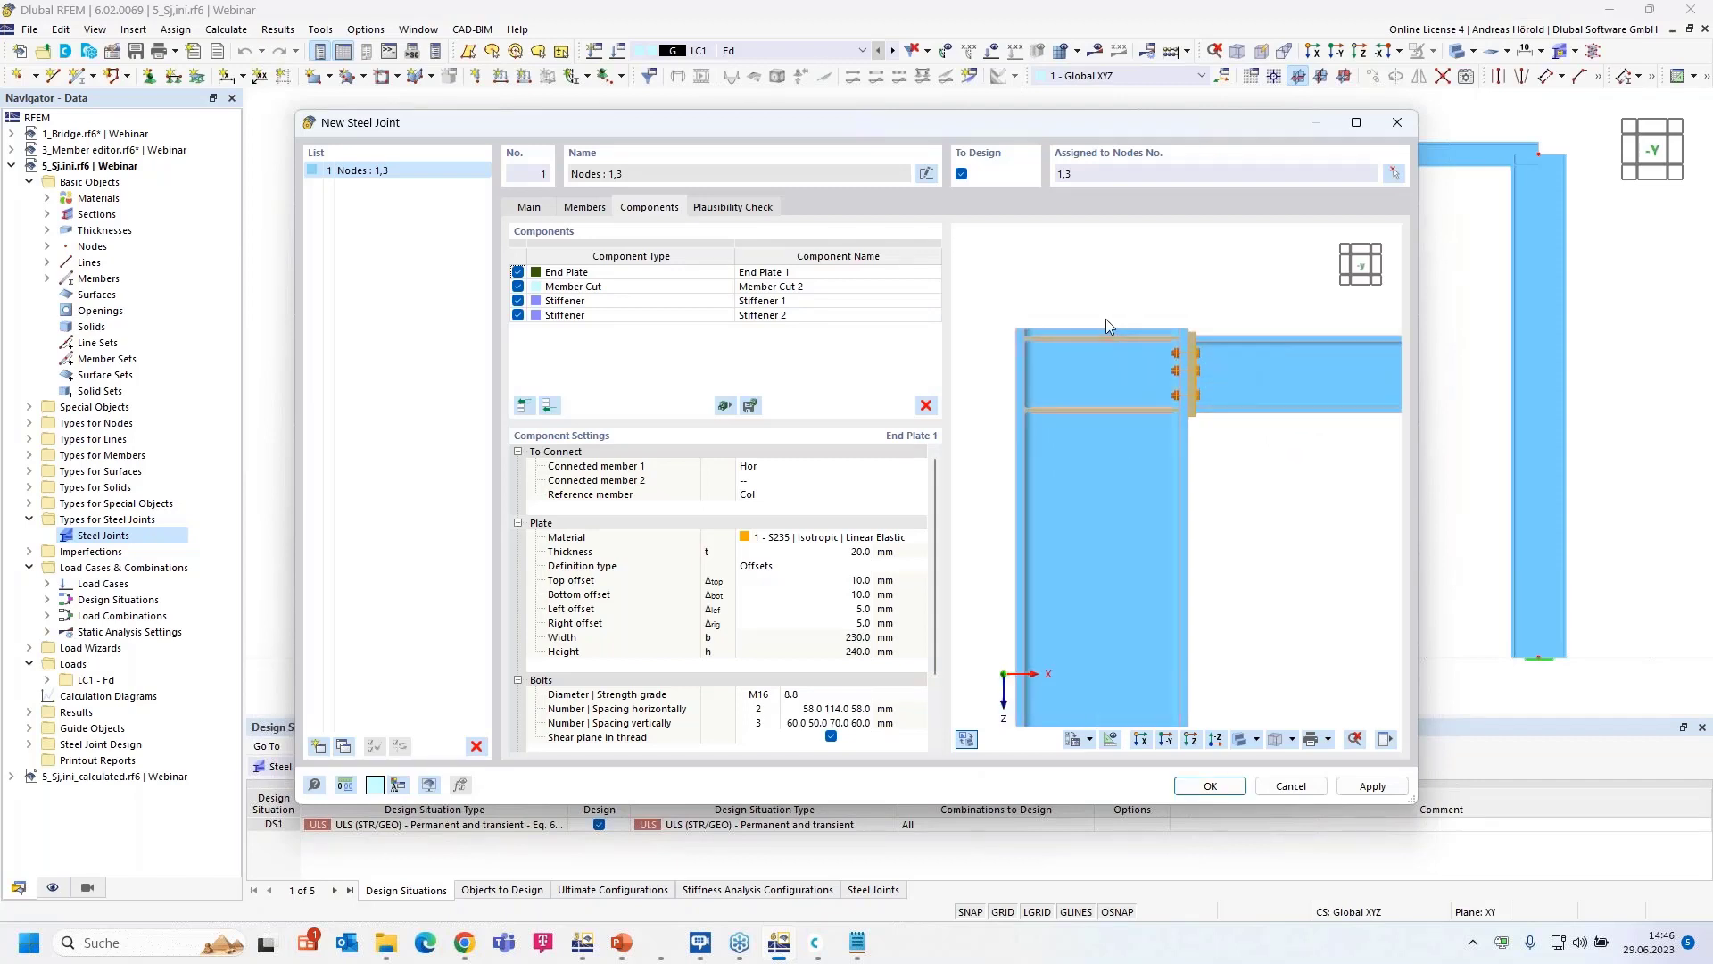
pyautogui.scroll(2, 1097, 328)
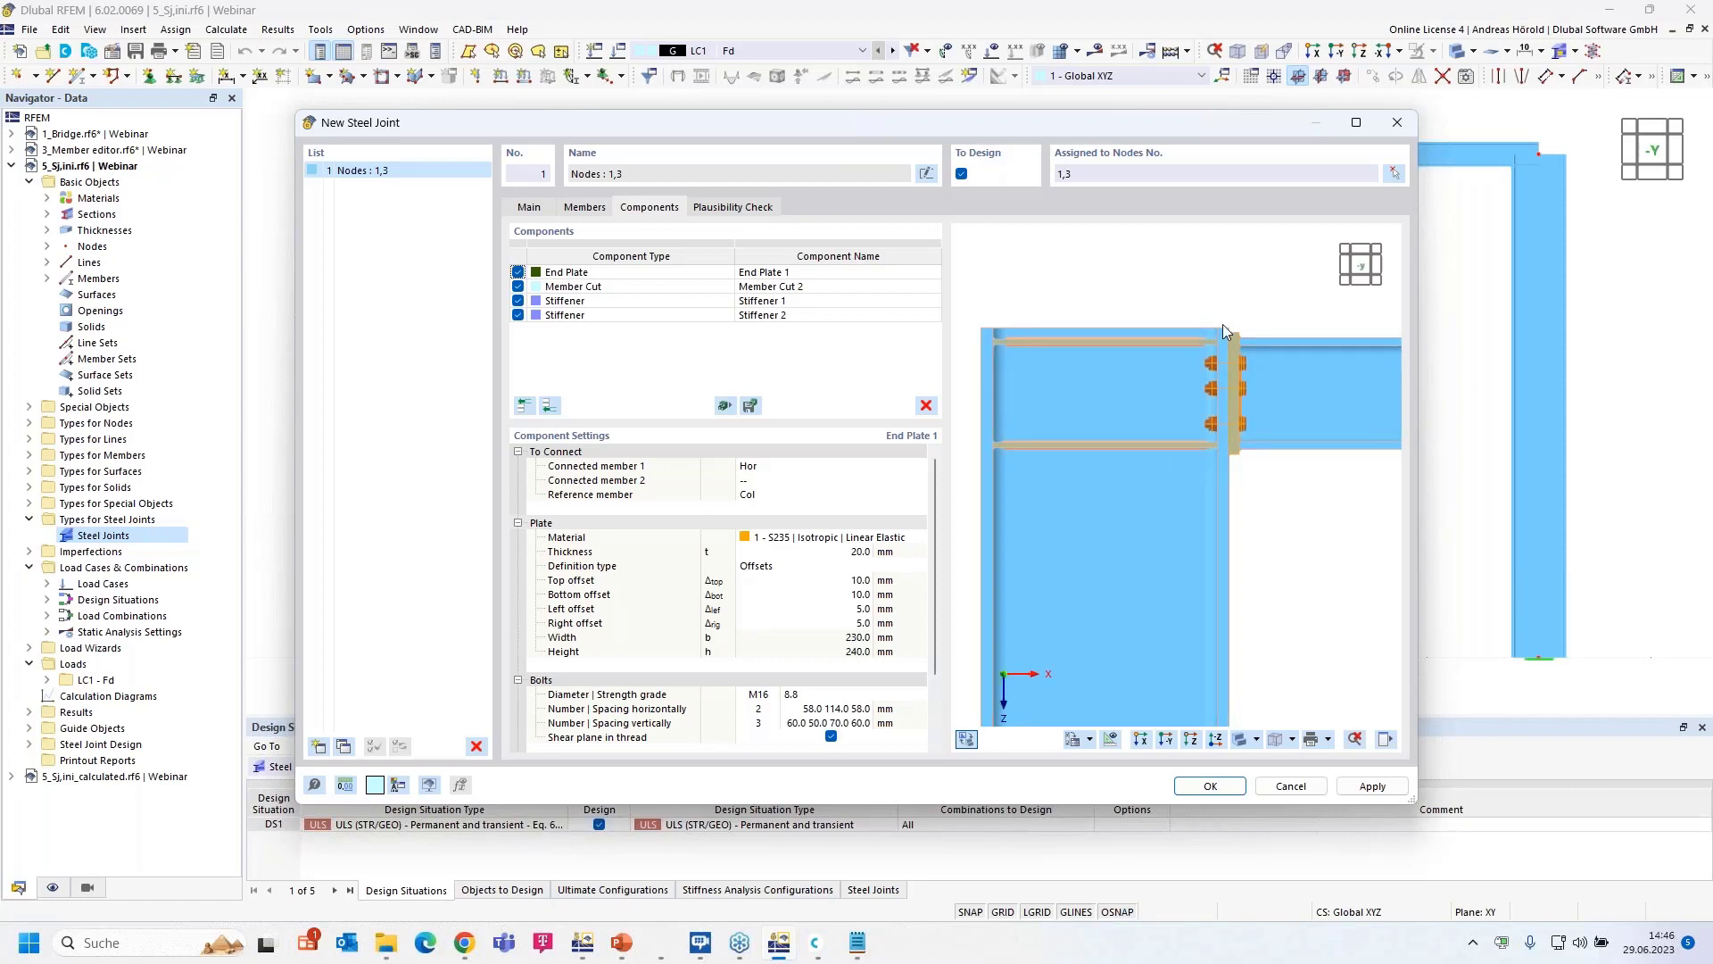
pyautogui.click(658, 287)
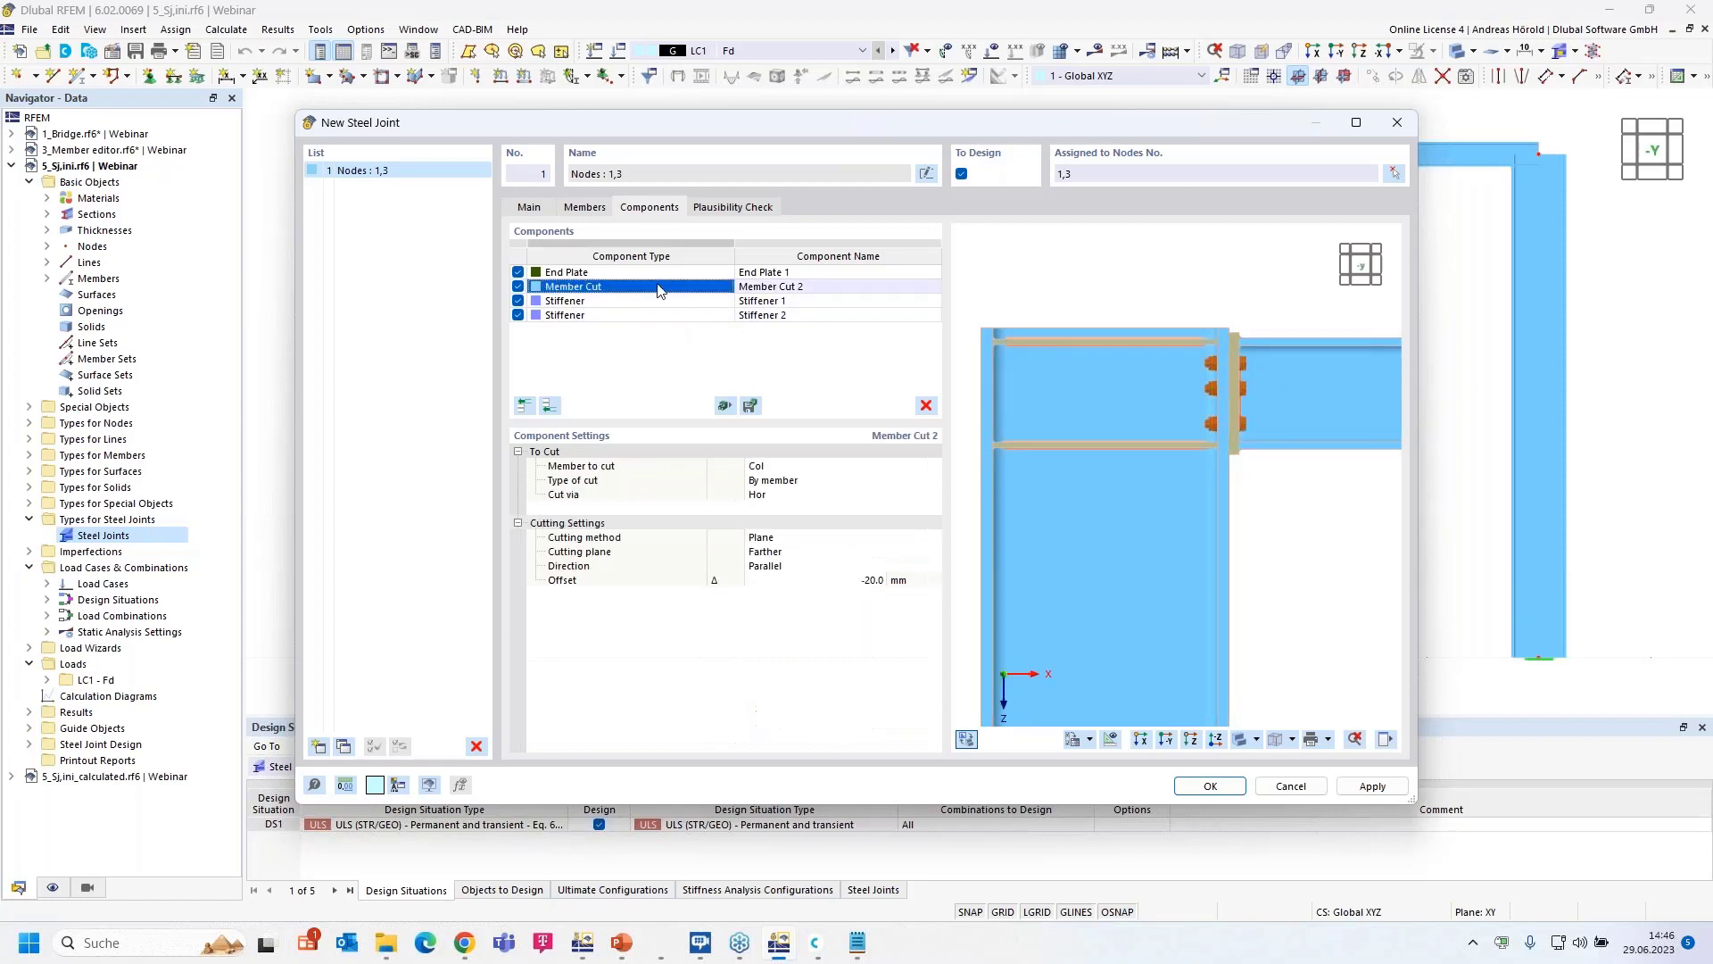
pyautogui.click(658, 287)
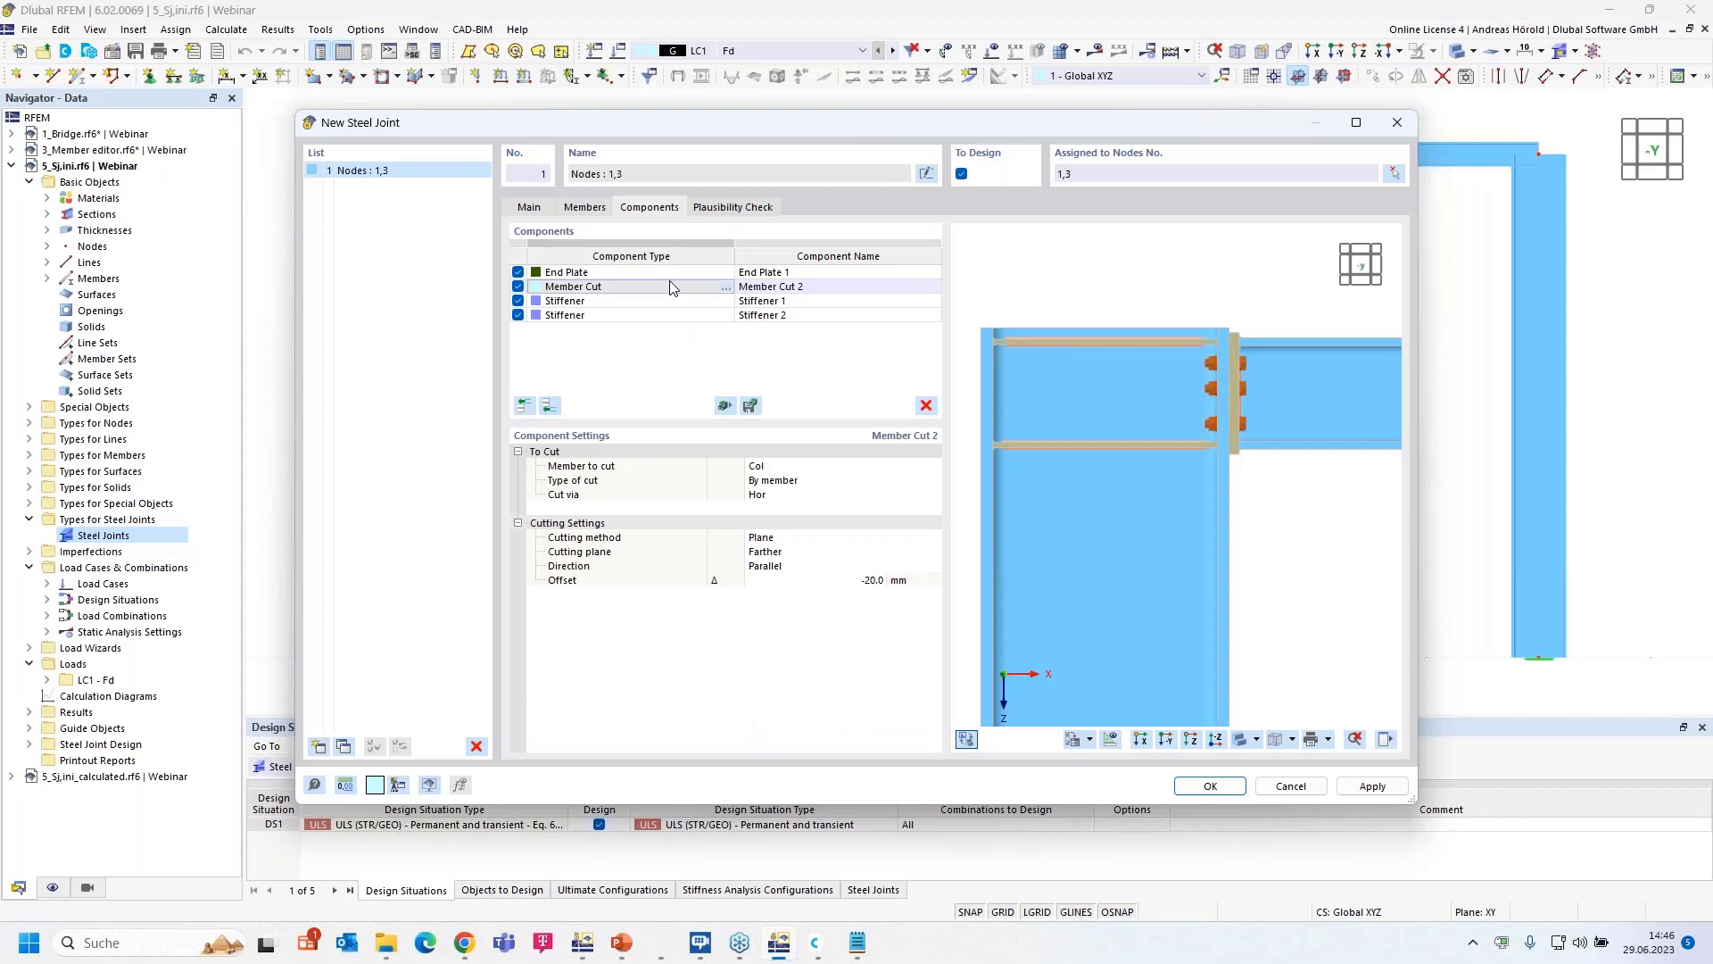
pyautogui.click(870, 580)
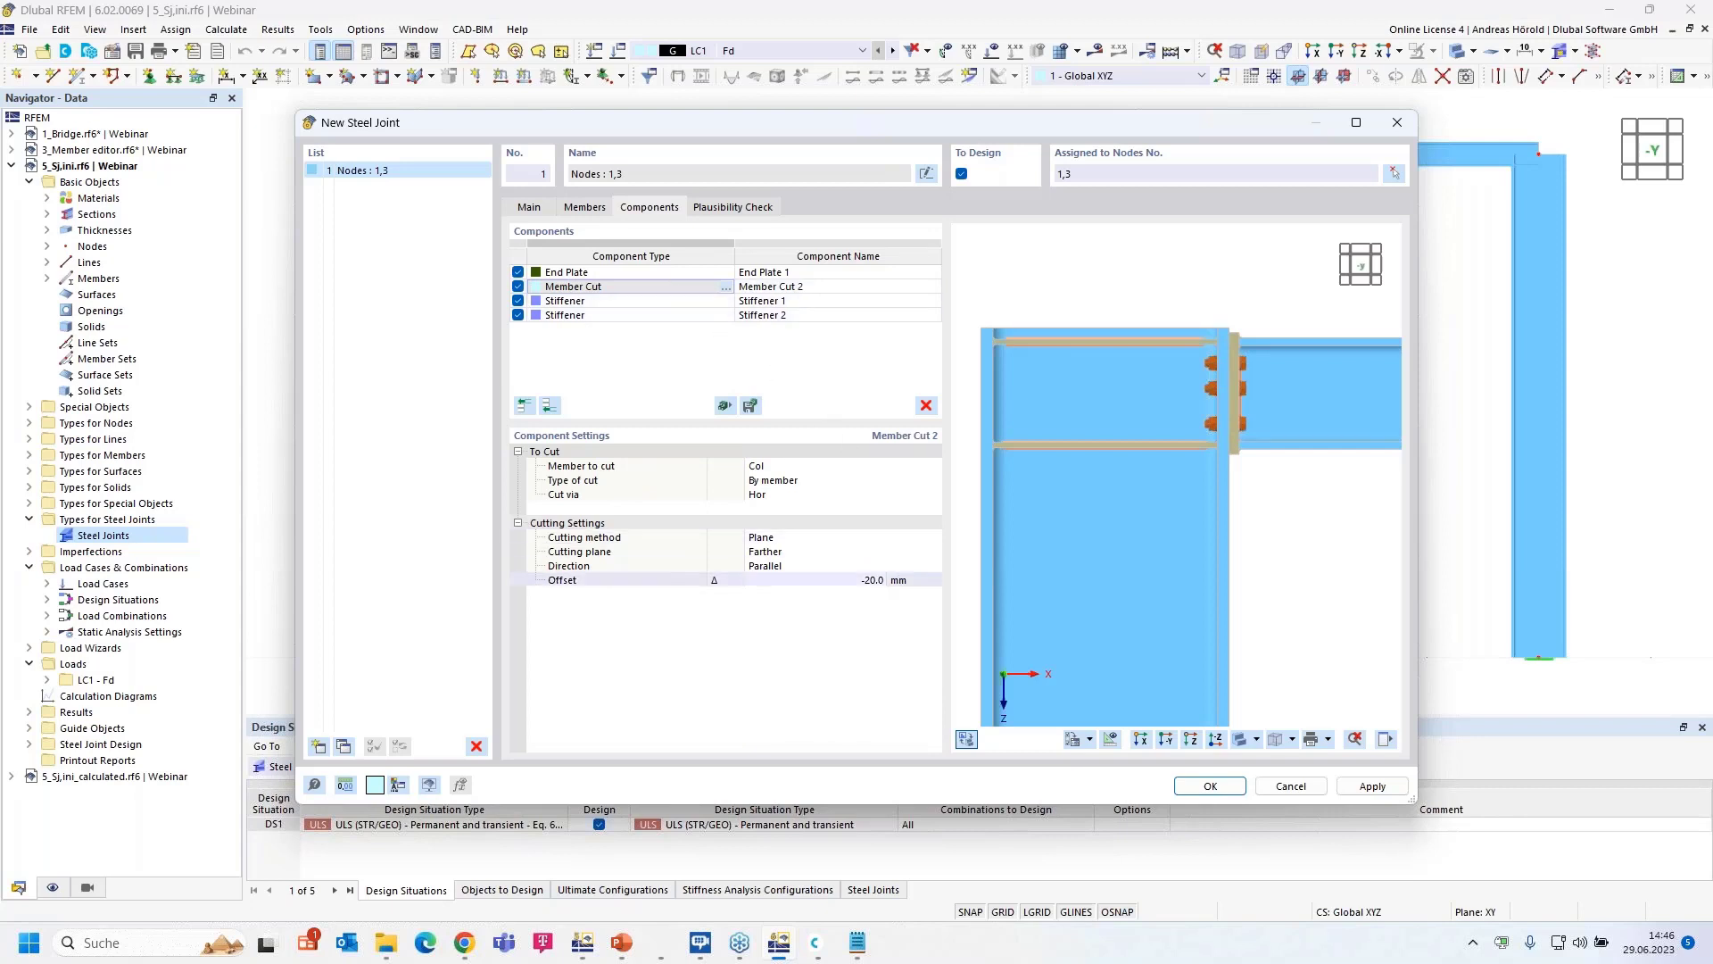
pyautogui.click(869, 580)
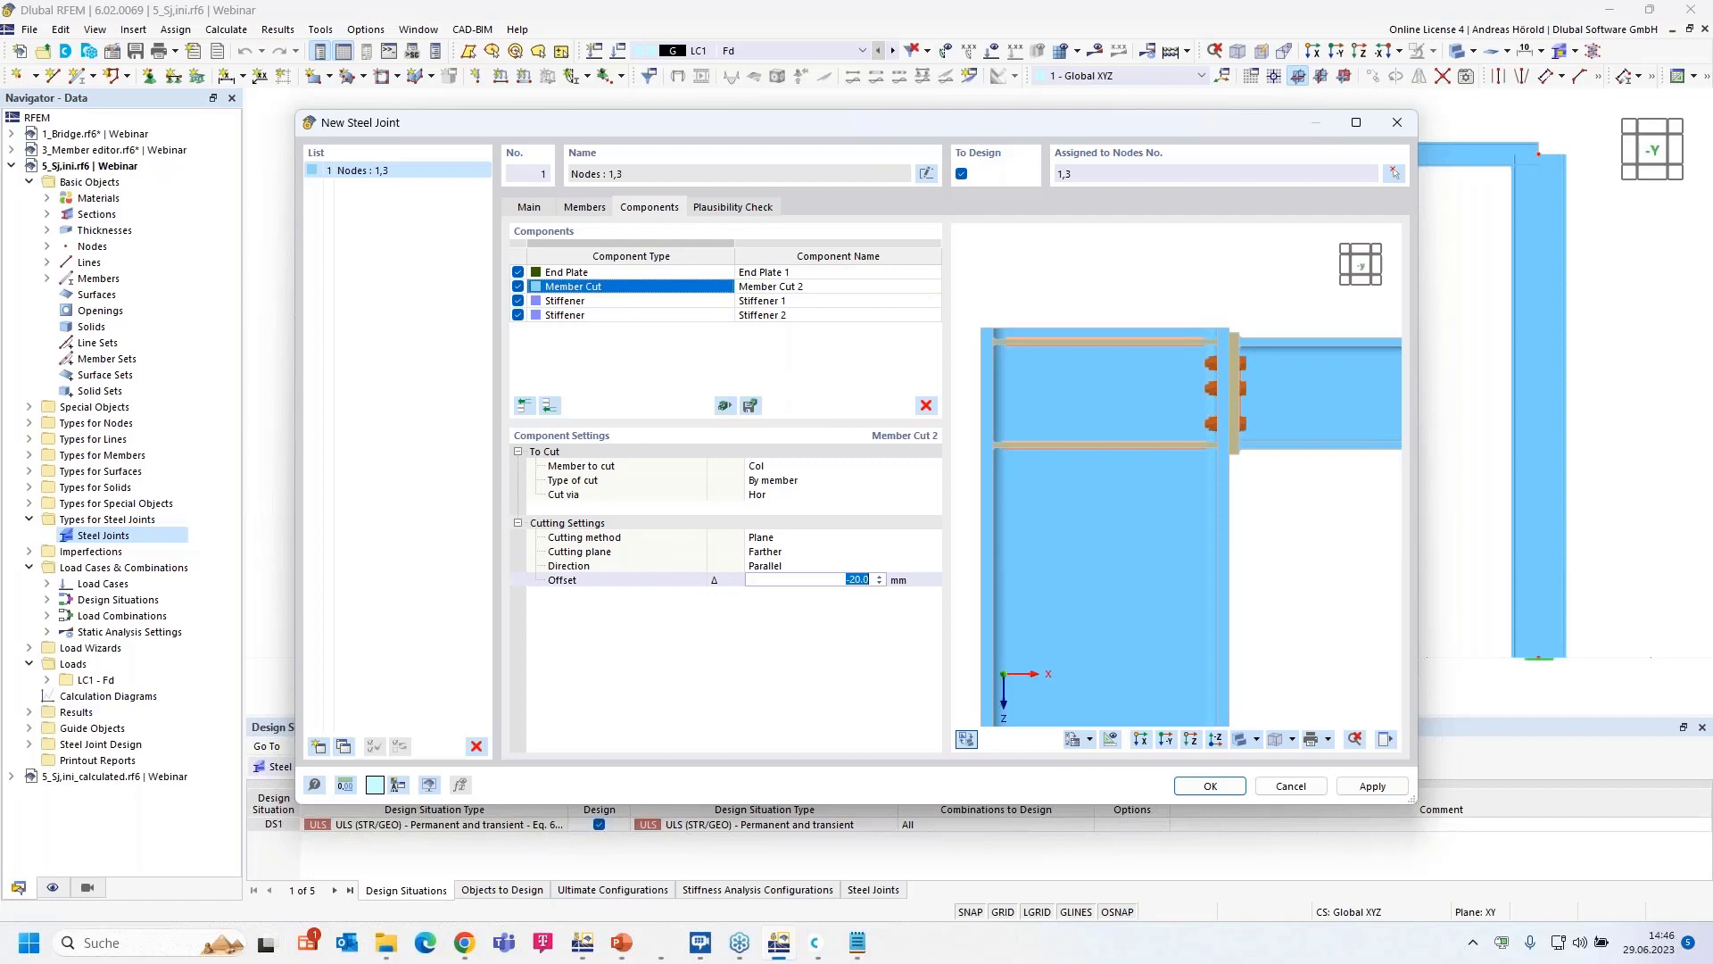
pyautogui.press('BackSpace')
pyautogui.write('-120')
pyautogui.press('Return')
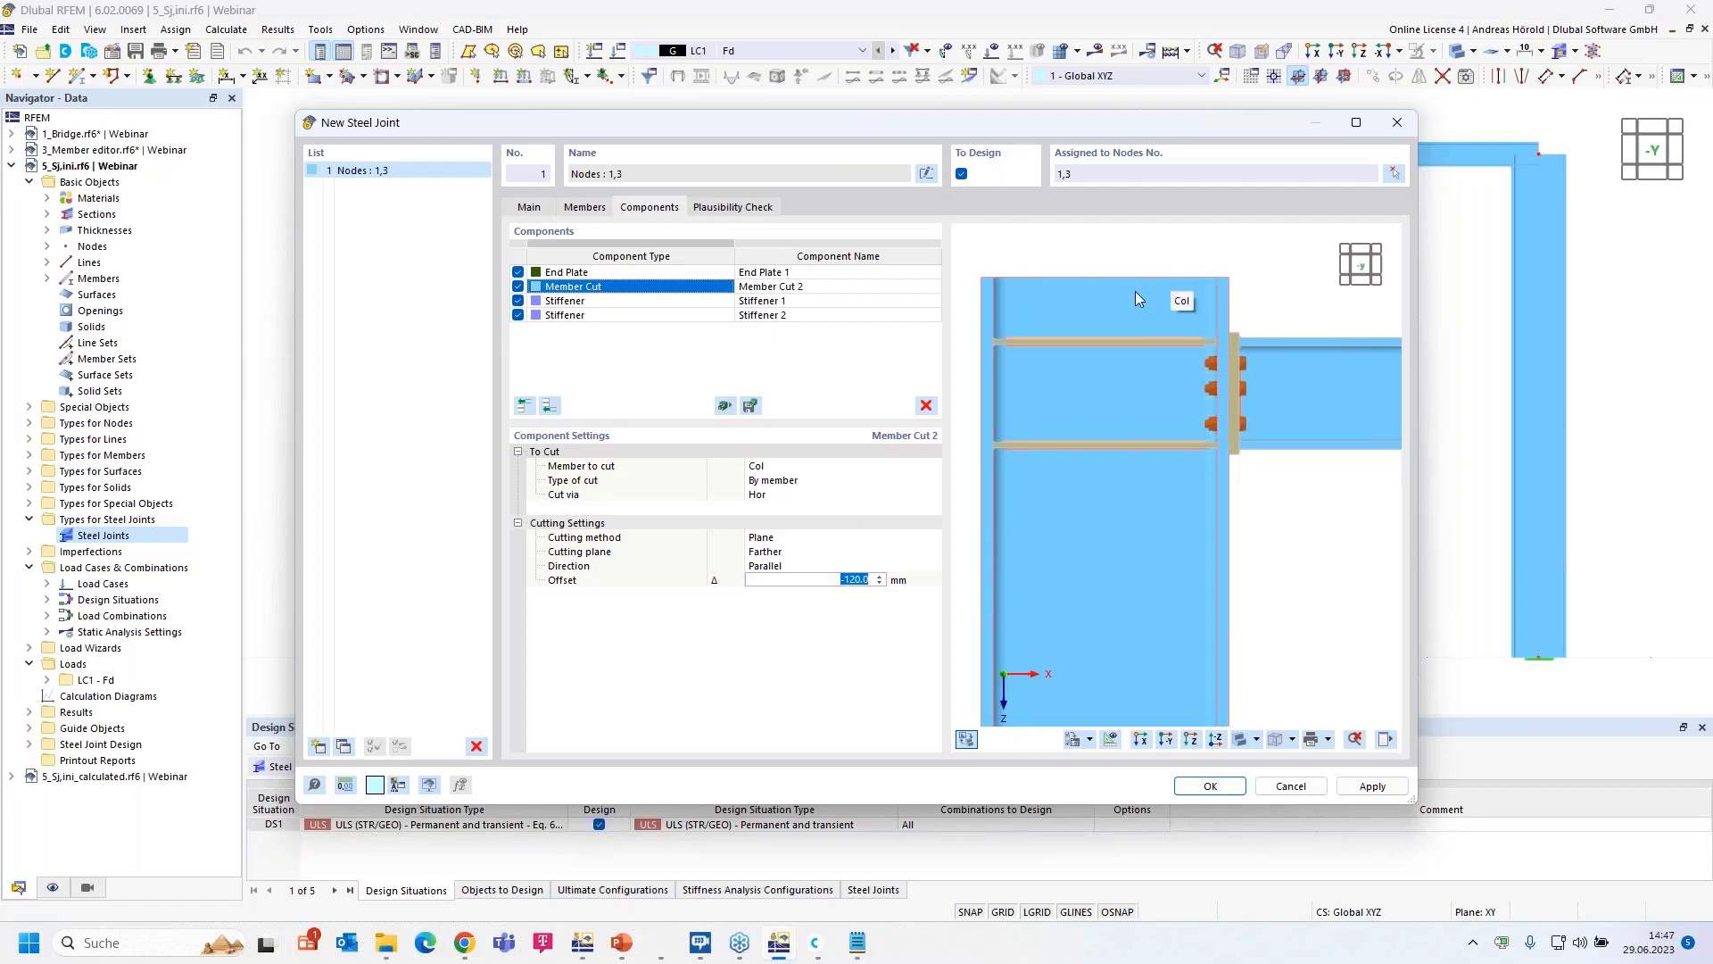
# - Set the End Plate thickness to 35 mm
pyautogui.click(609, 264)
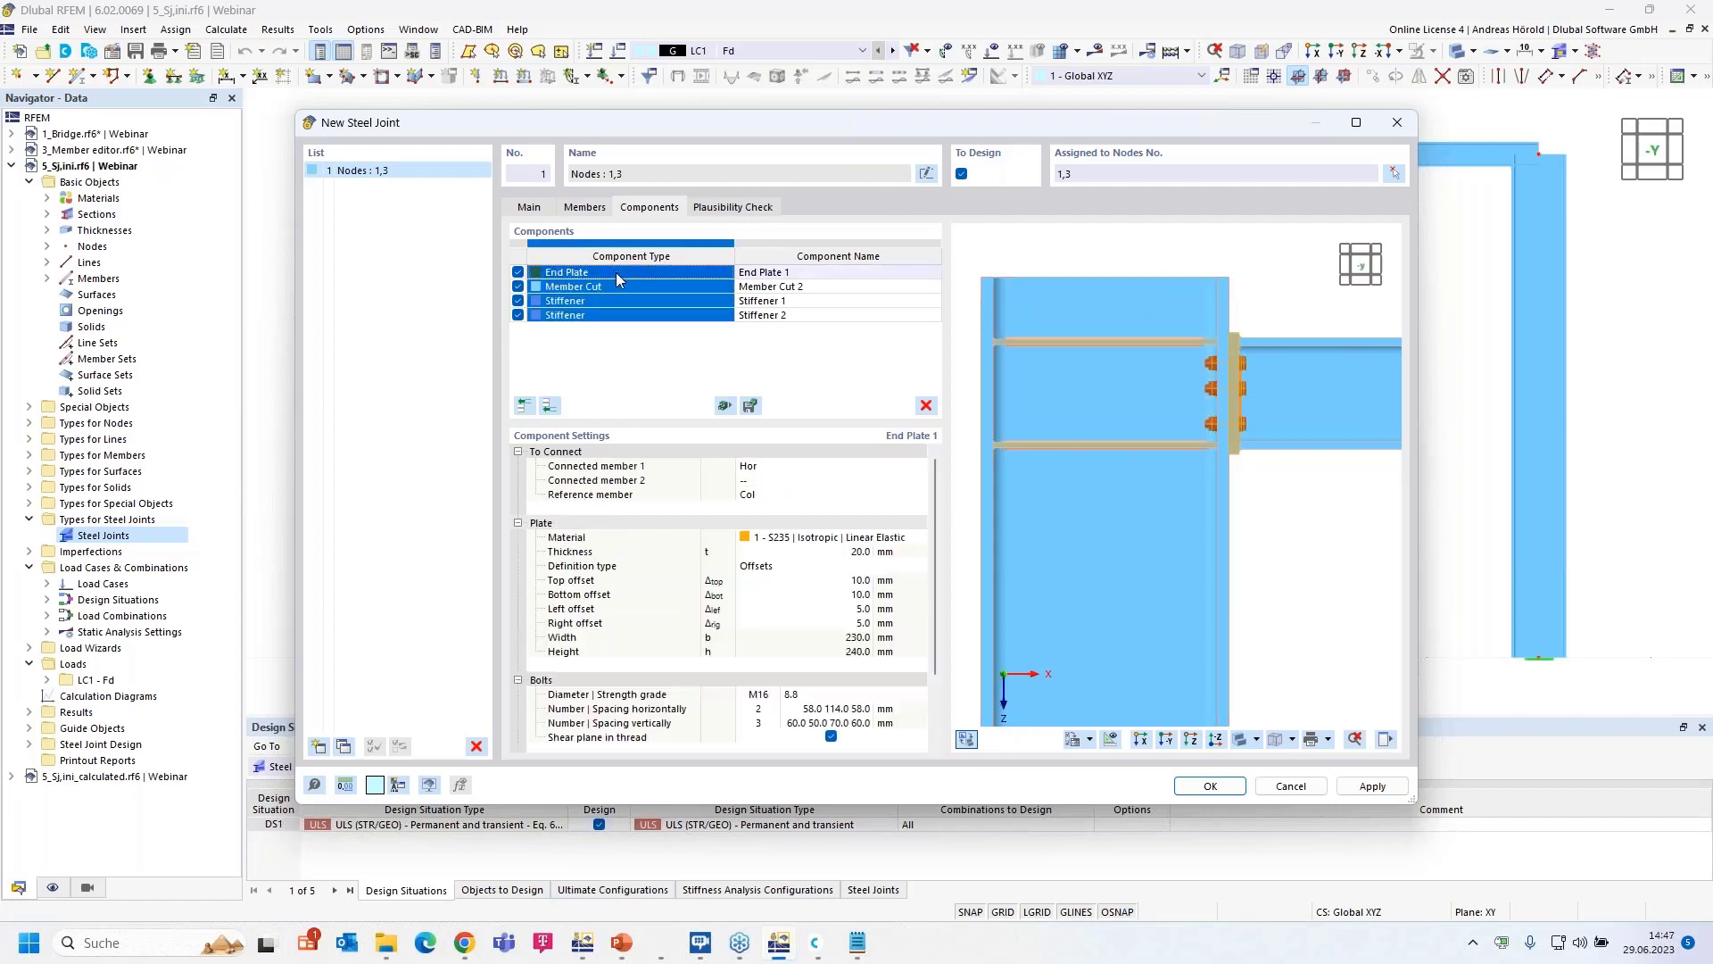
pyautogui.click(608, 271)
pyautogui.click(800, 272)
pyautogui.click(814, 272)
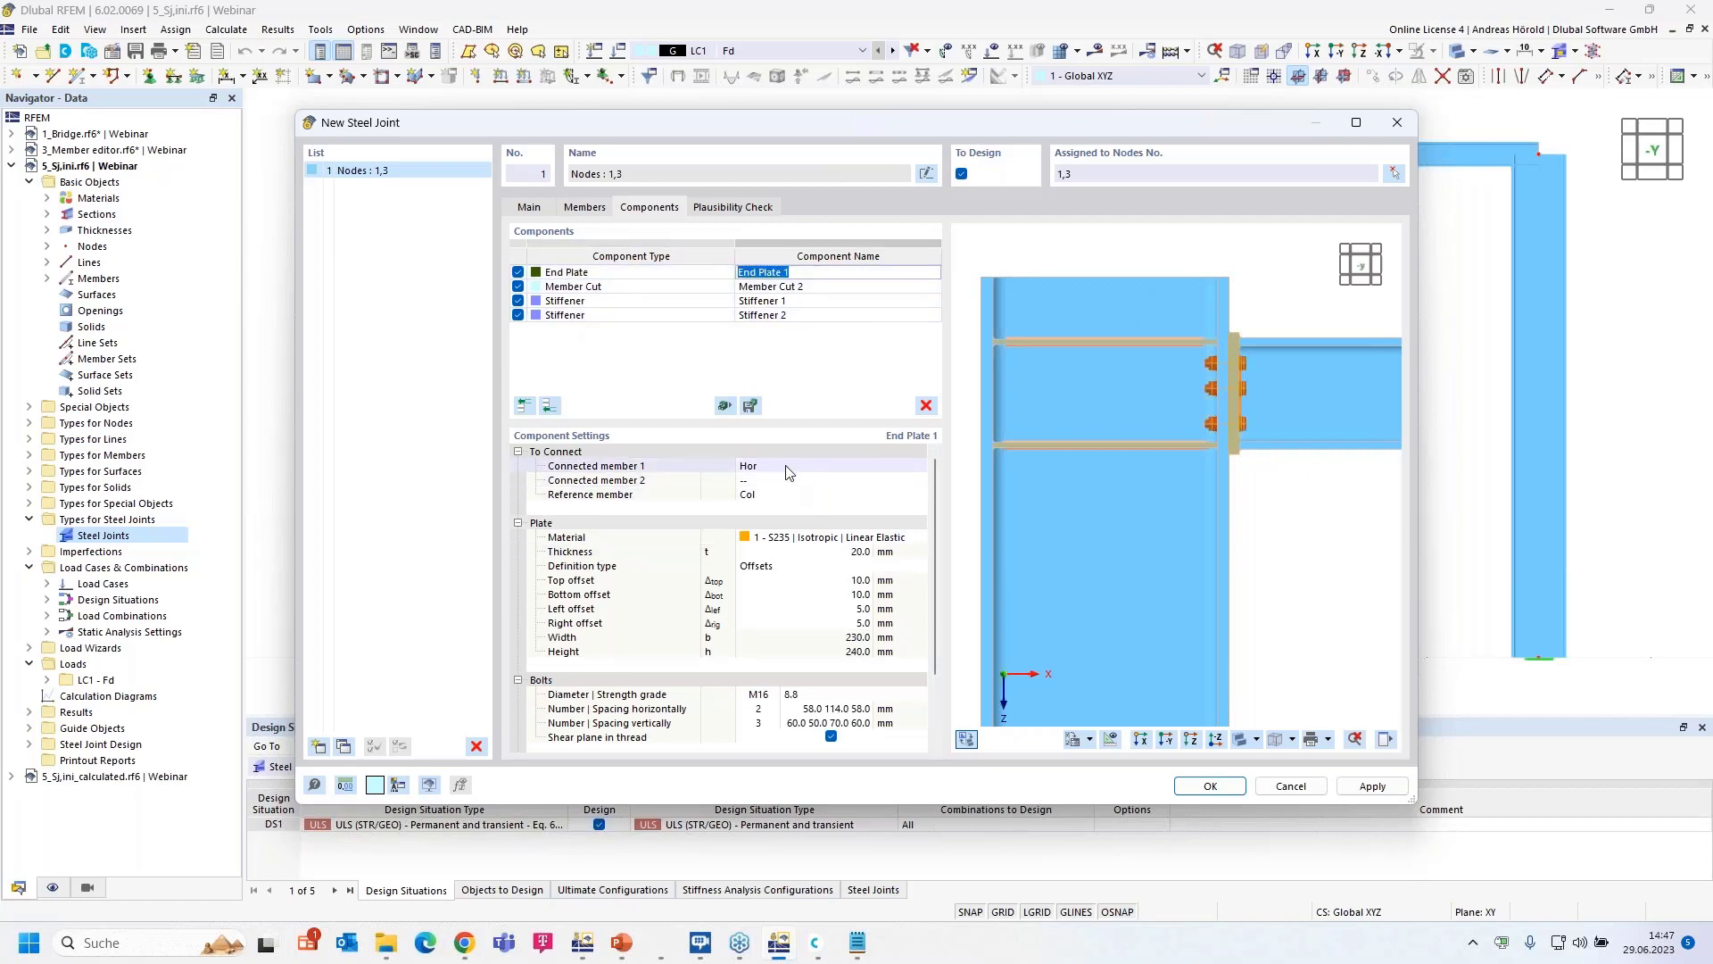
pyautogui.click(870, 552)
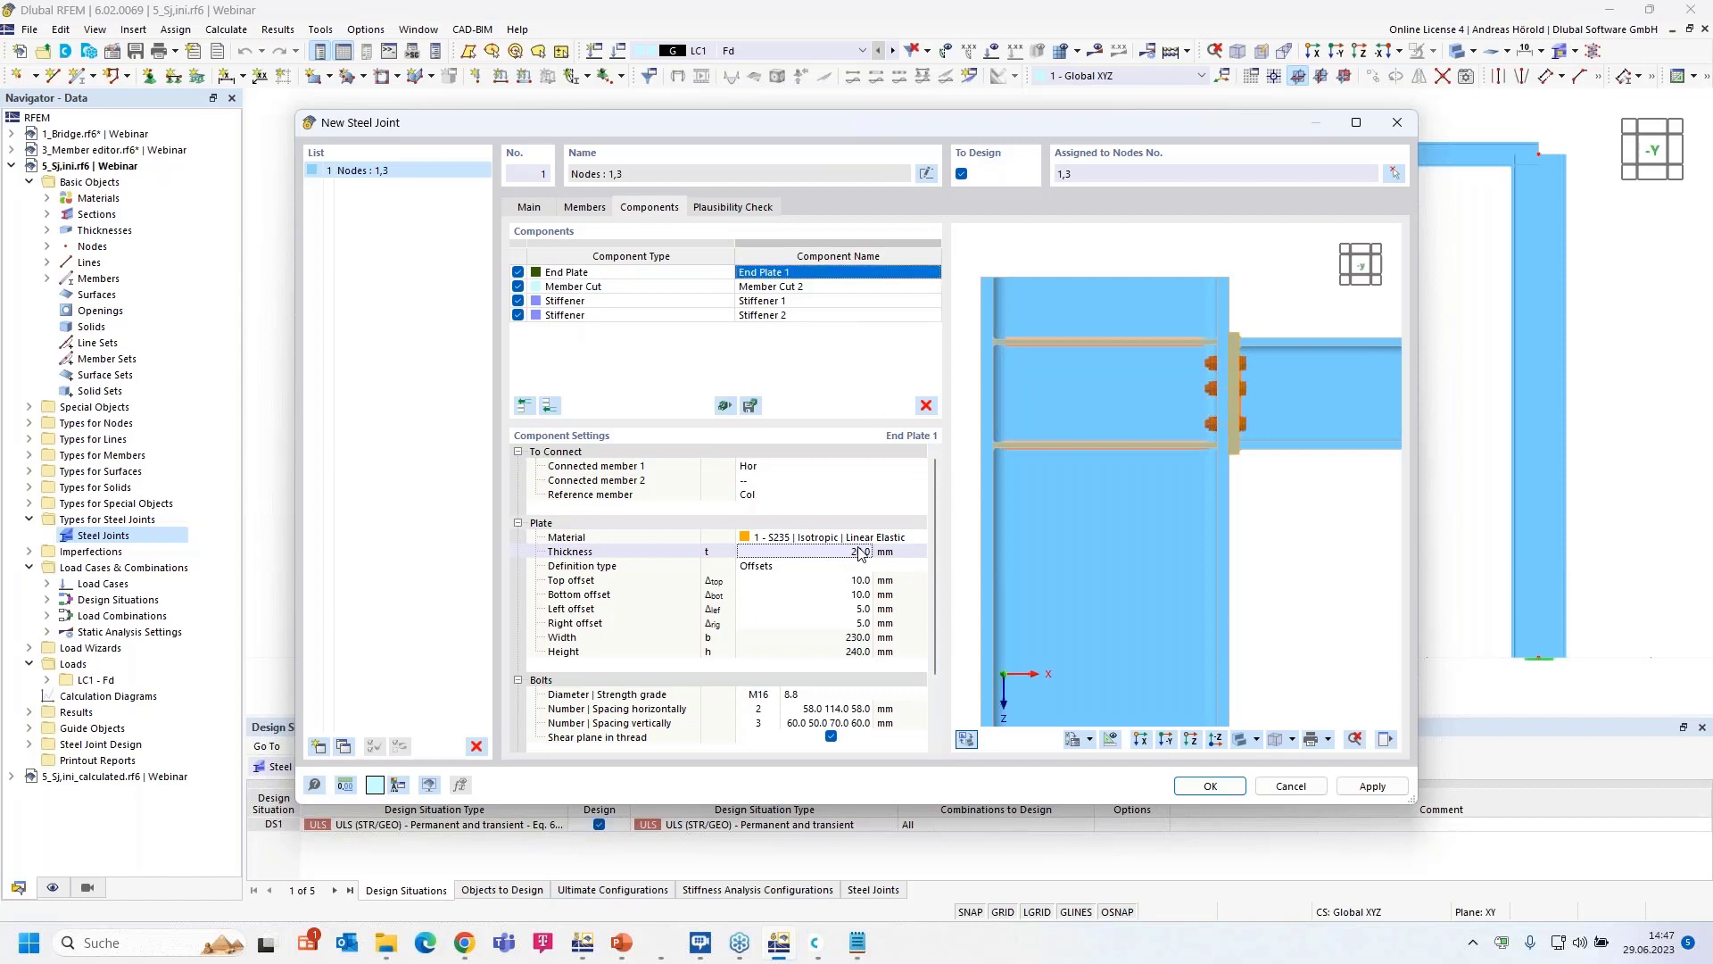
pyautogui.write('35')
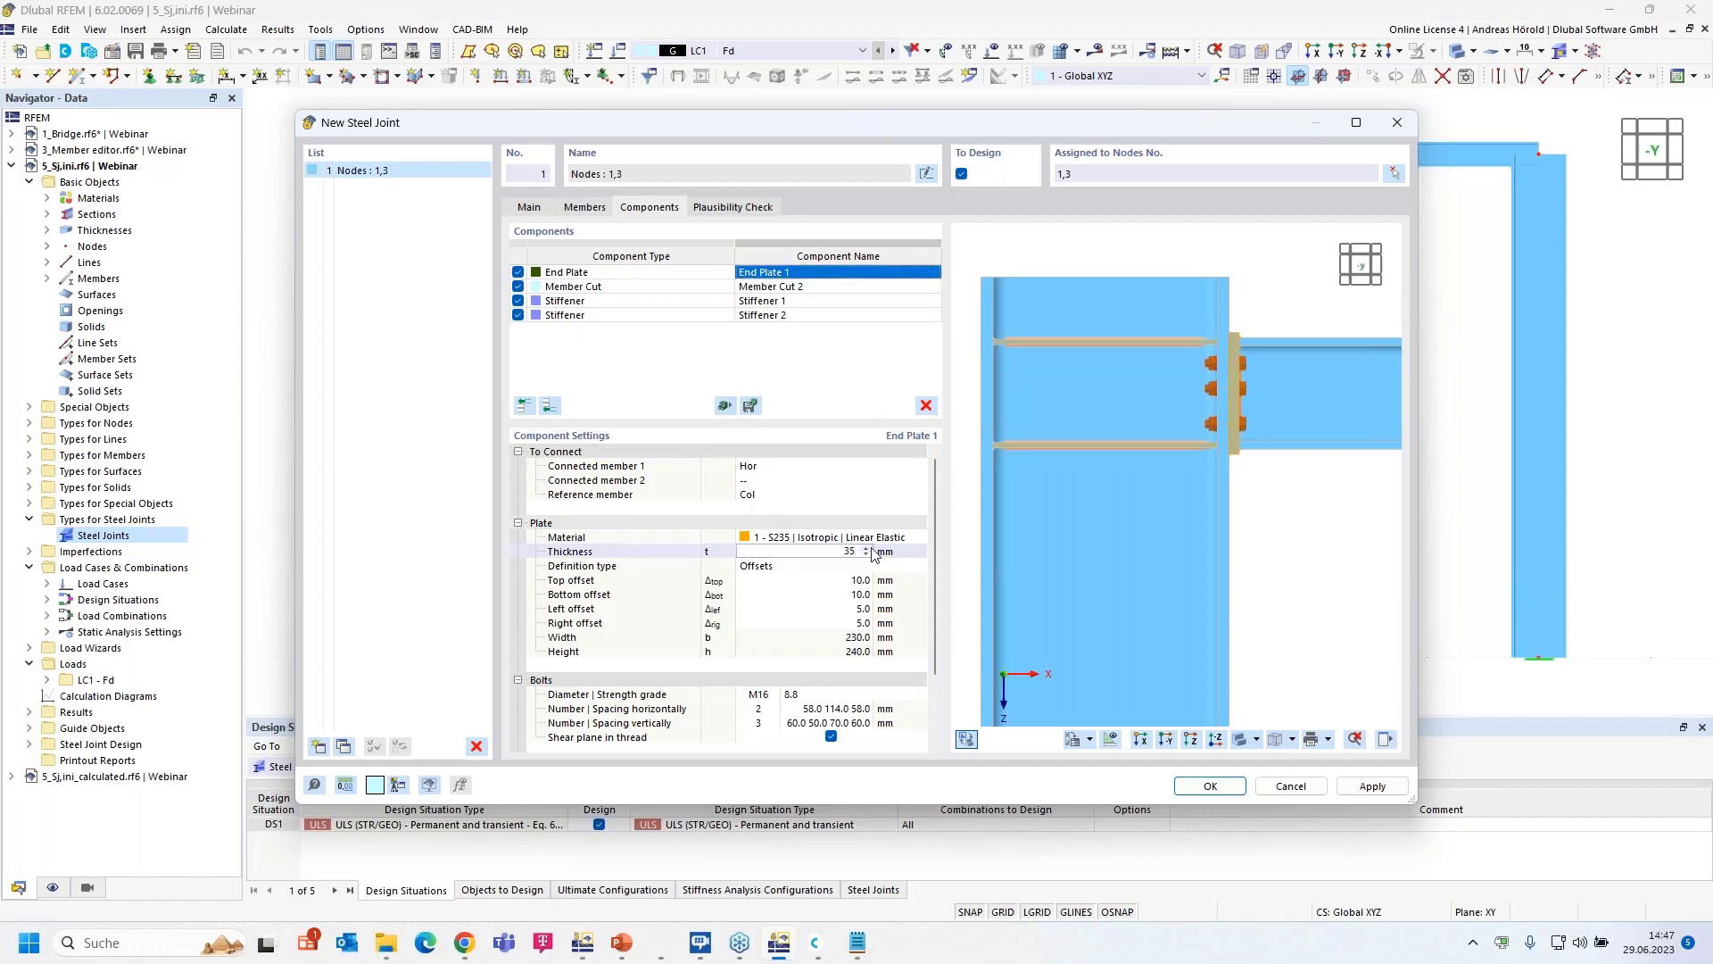
pyautogui.press('Return')
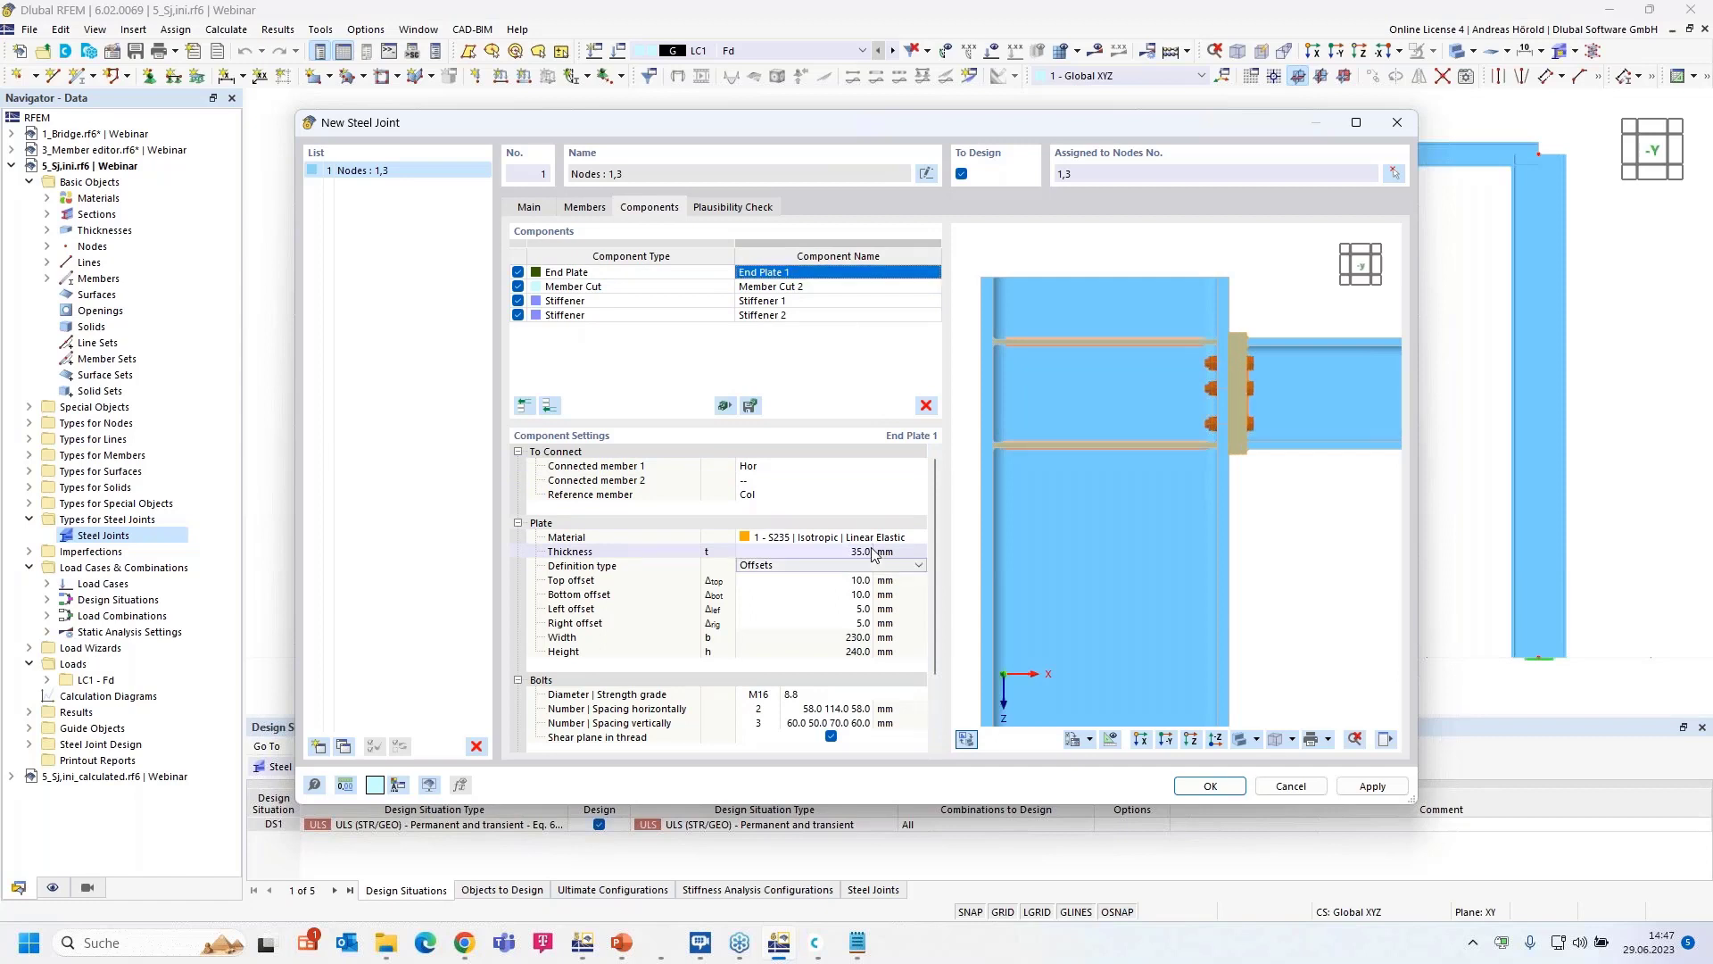
# - Define the end plate by dimensions and position: 220 × 340 mm with 105 mm vertical offset
pyautogui.click(825, 565)
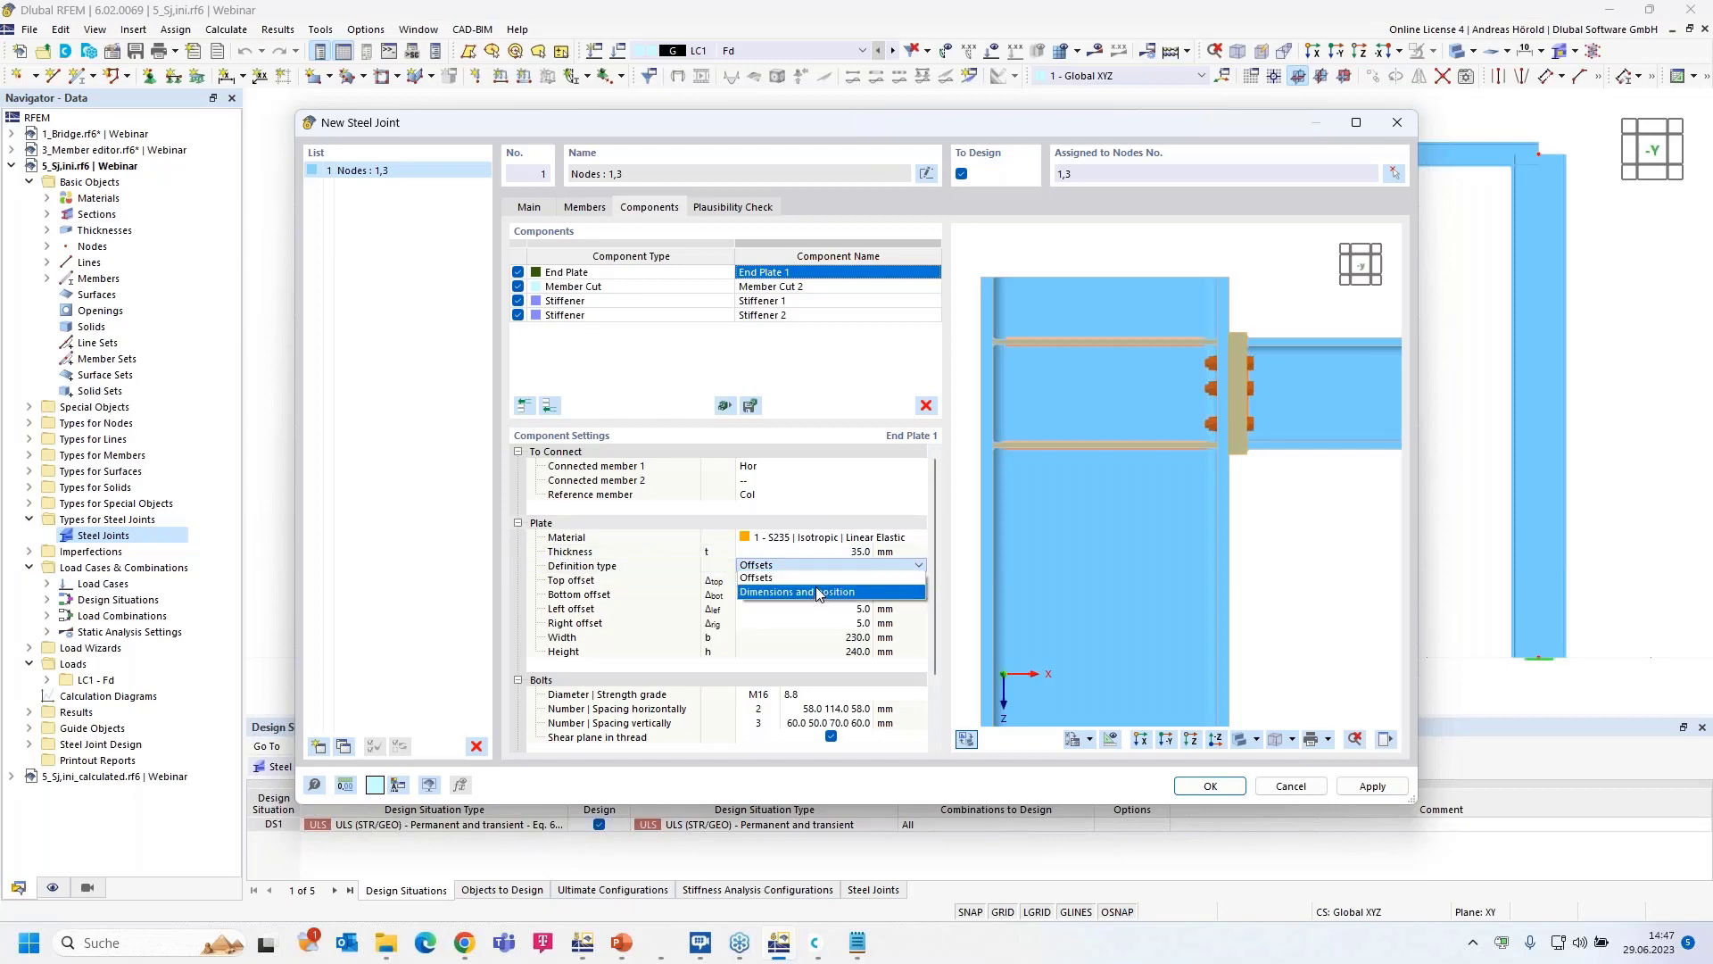
pyautogui.click(845, 592)
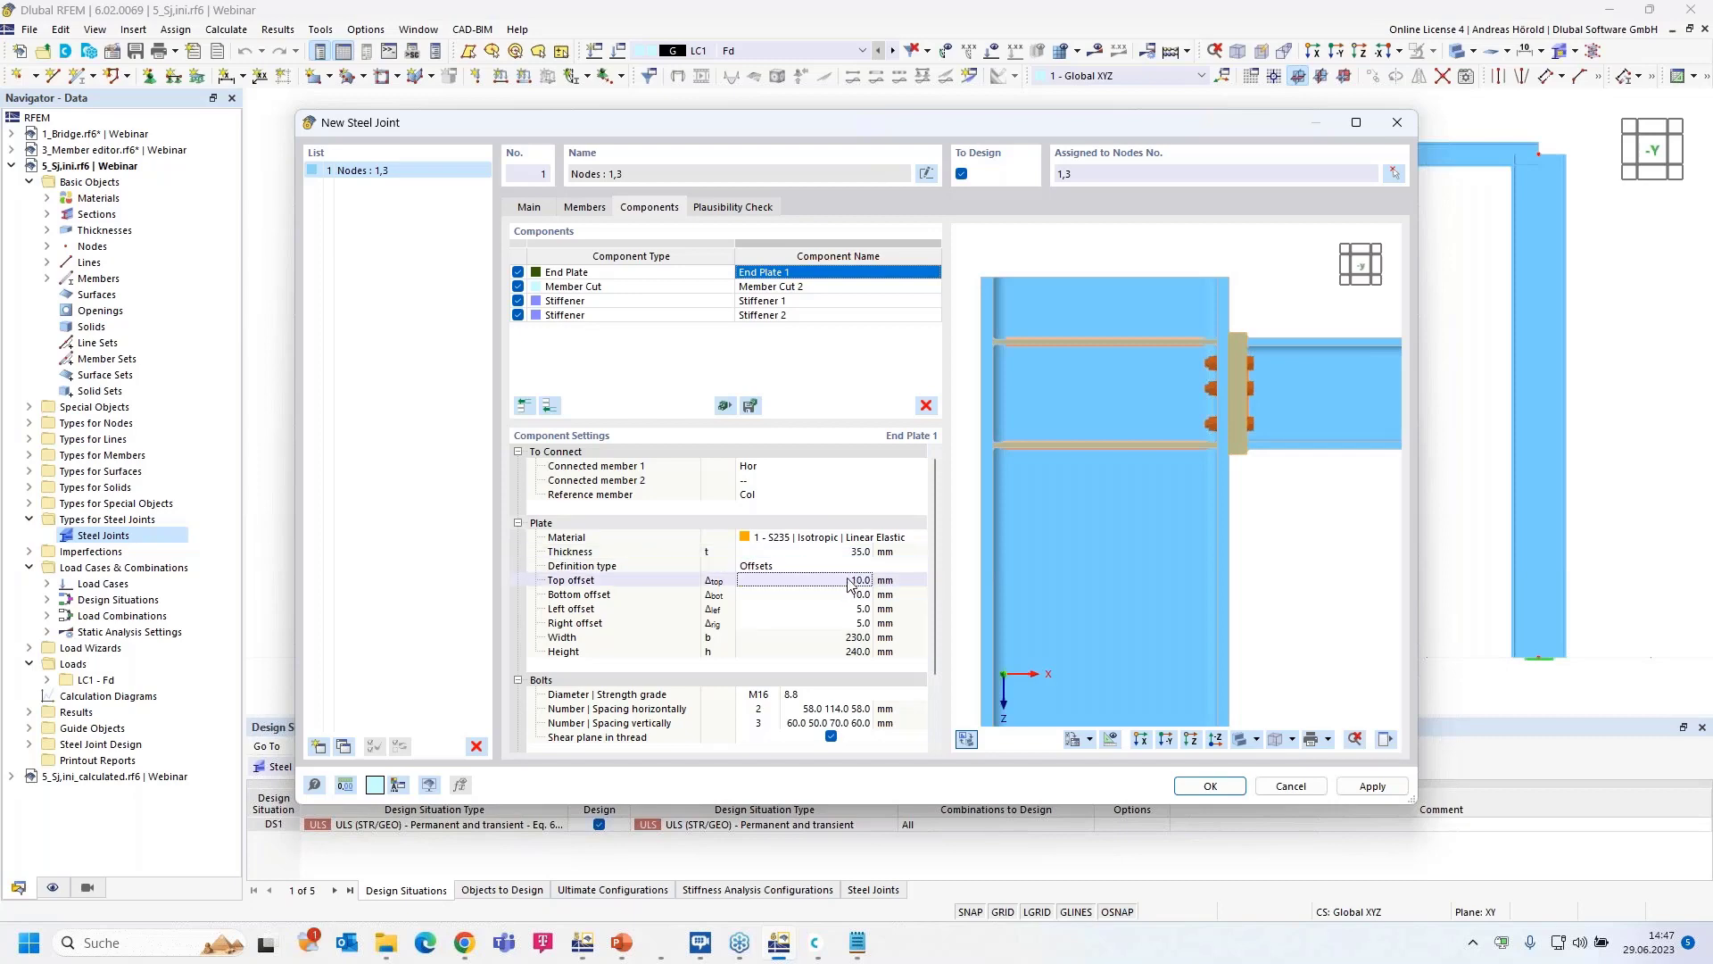
pyautogui.click(879, 569)
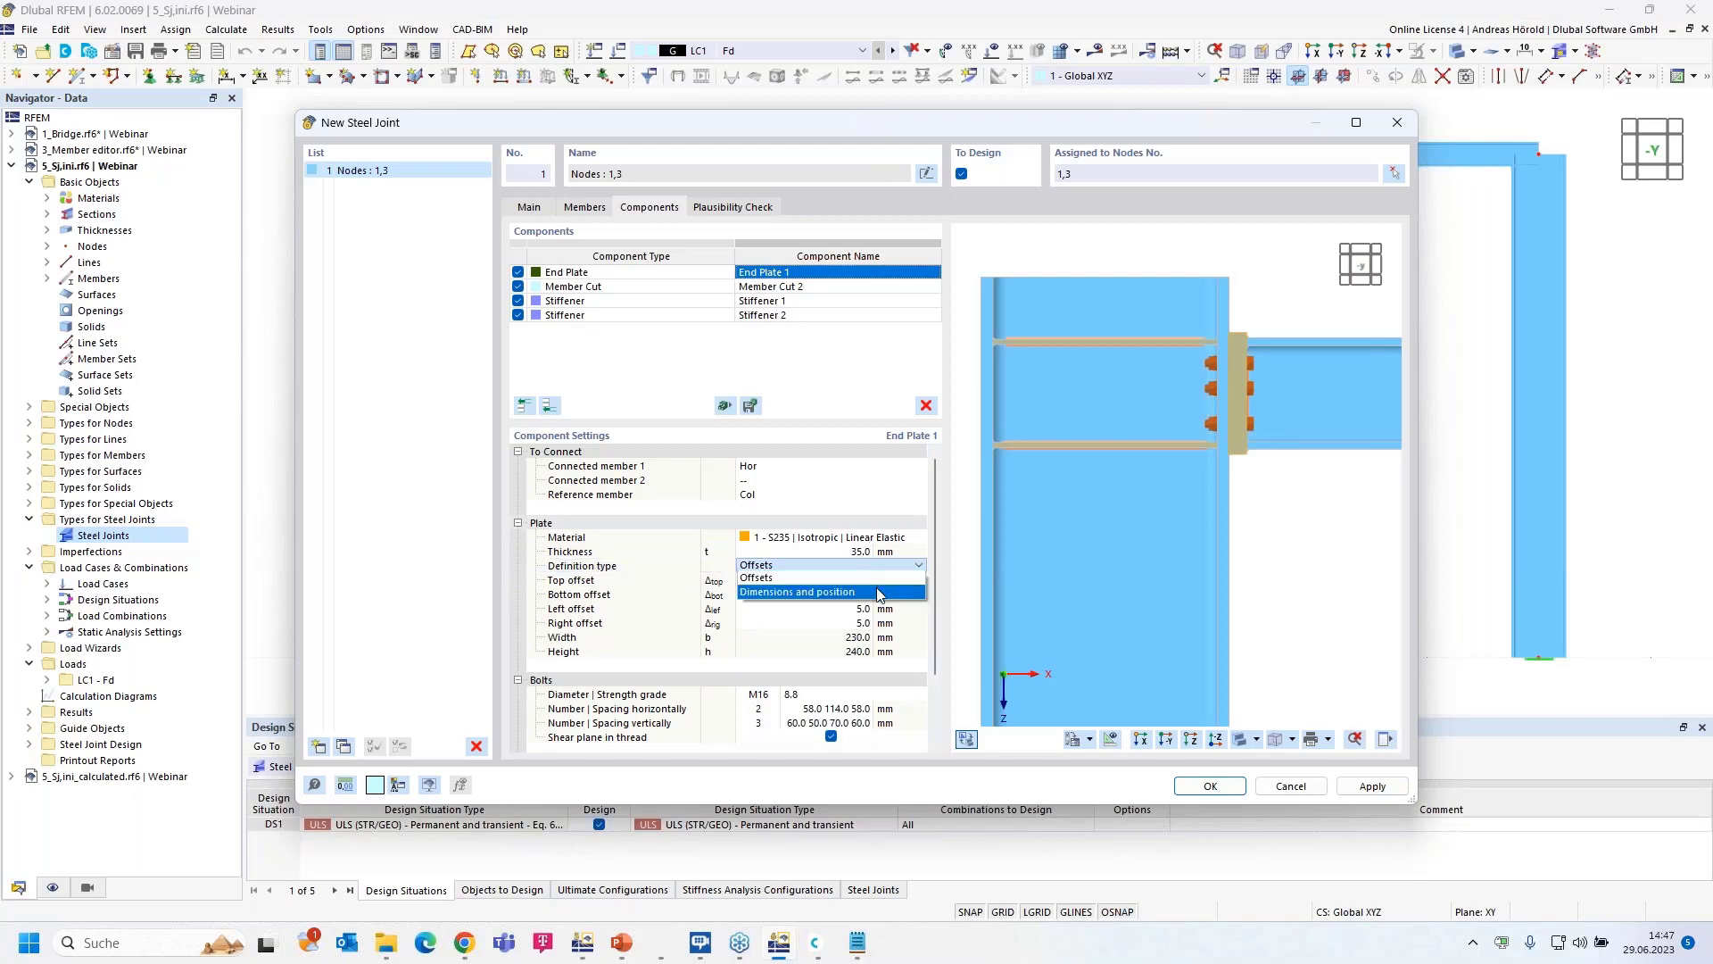
pyautogui.click(879, 592)
pyautogui.click(843, 580)
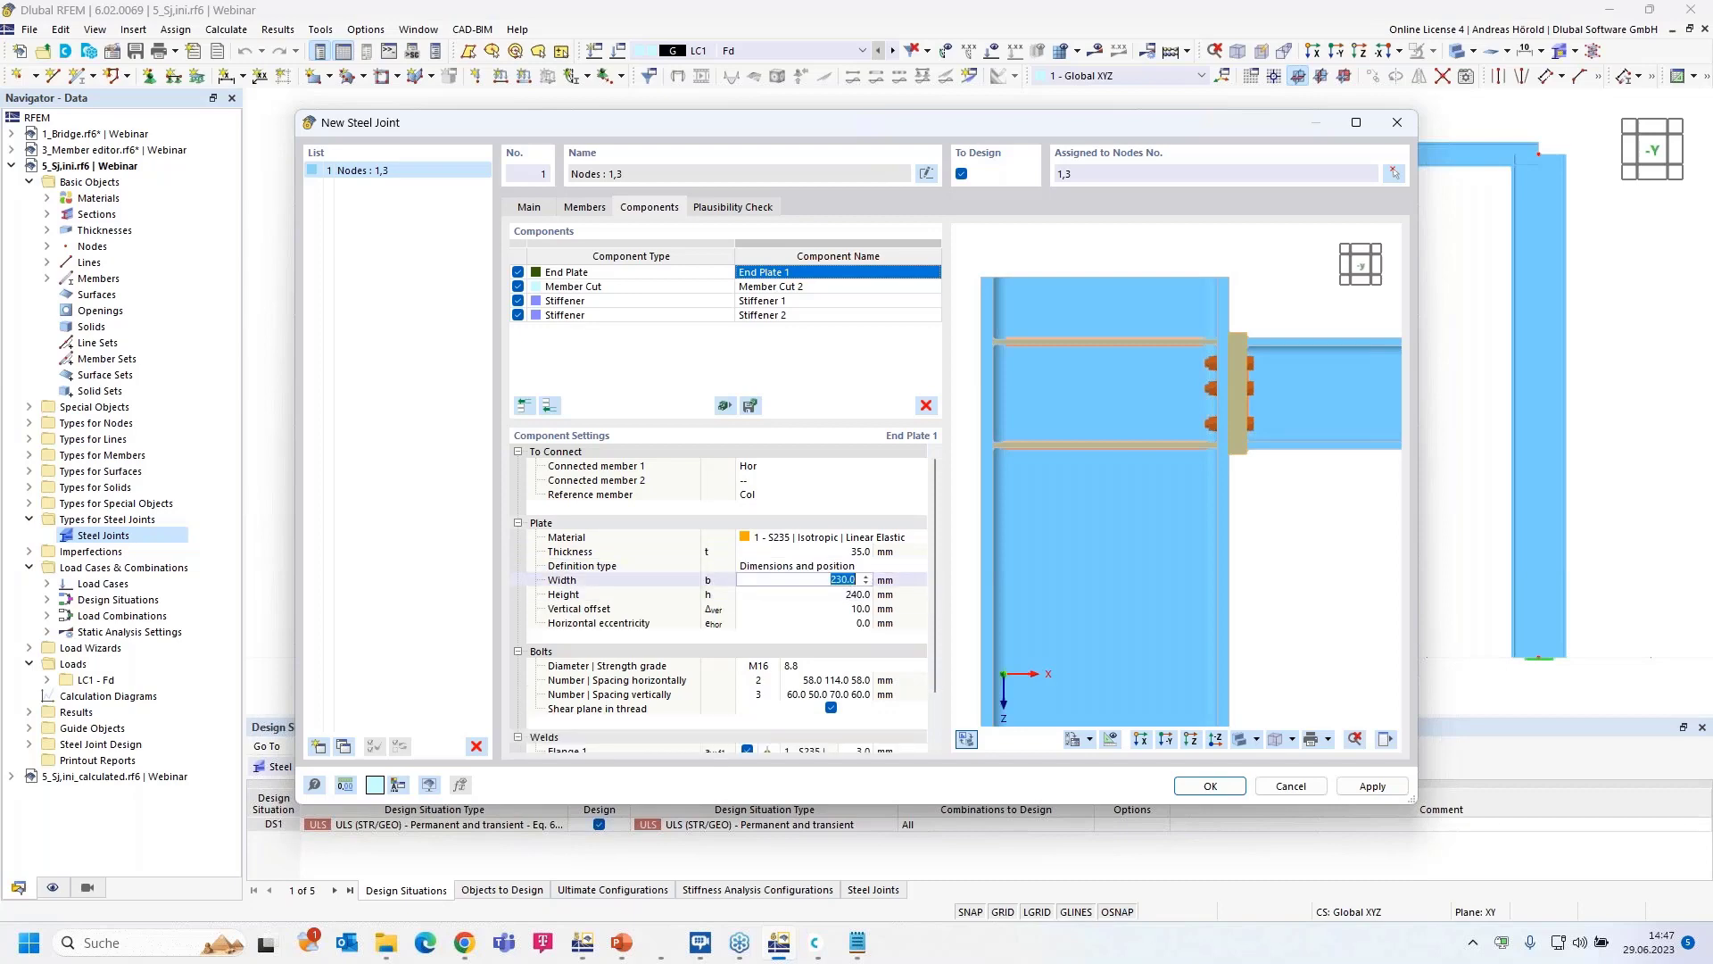
pyautogui.write('220')
pyautogui.press('Tab')
pyautogui.write('340')
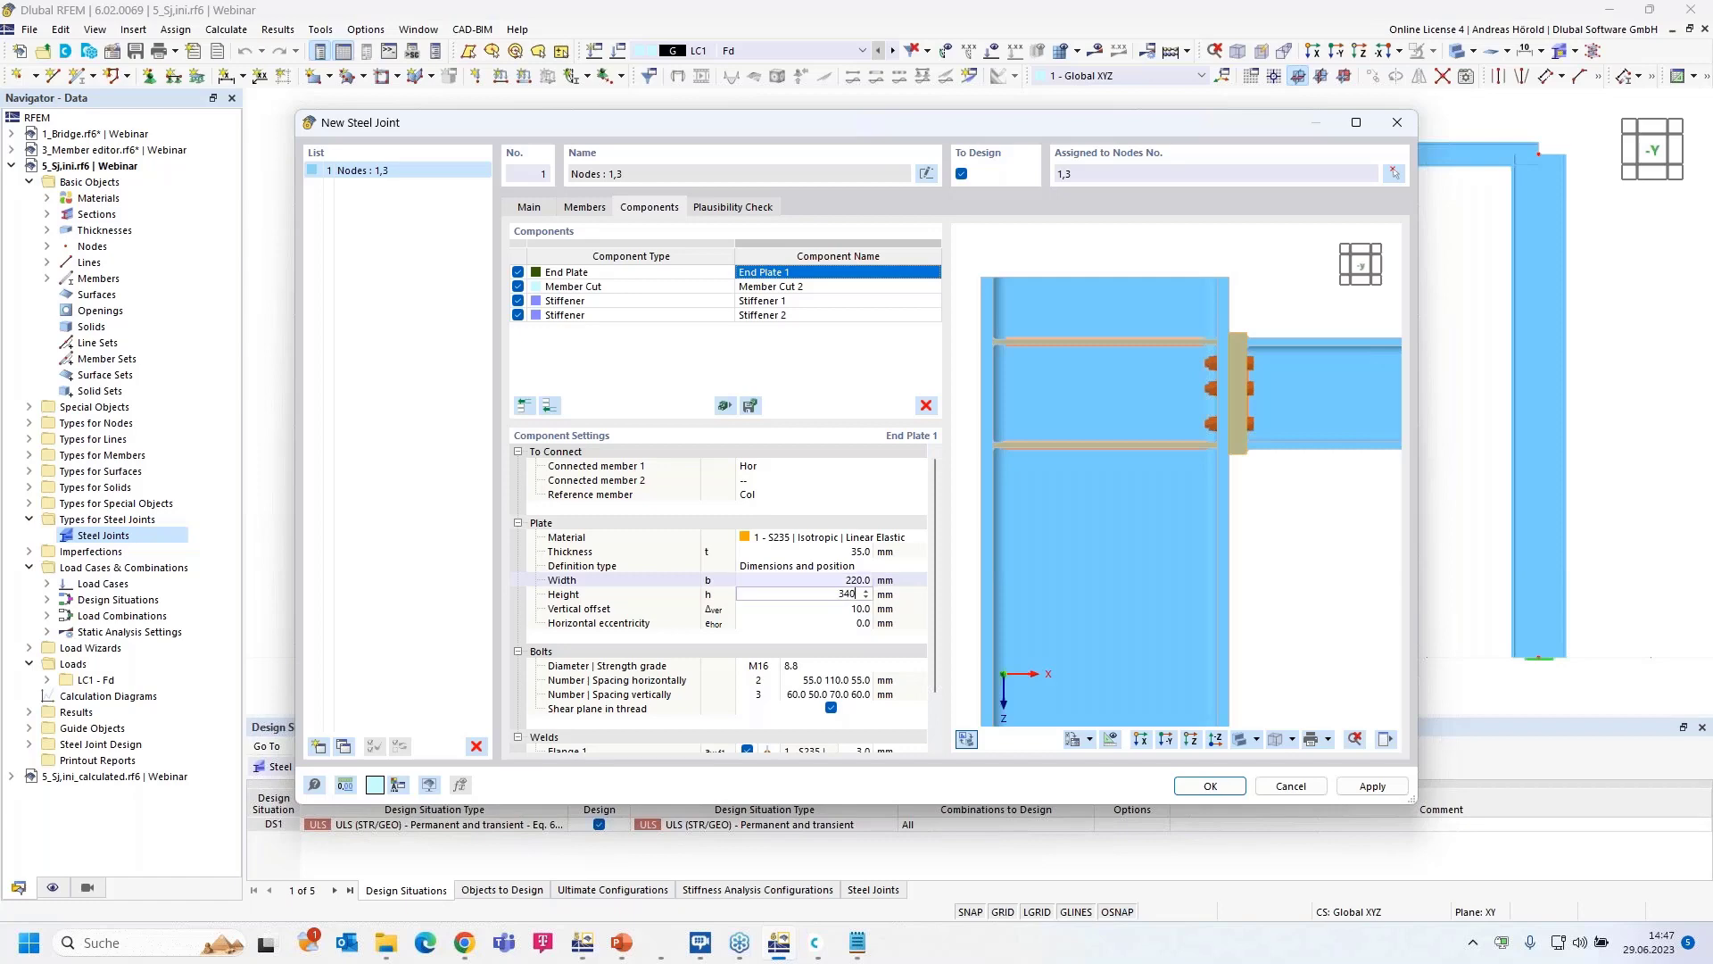
pyautogui.press('Tab')
pyautogui.write('105')
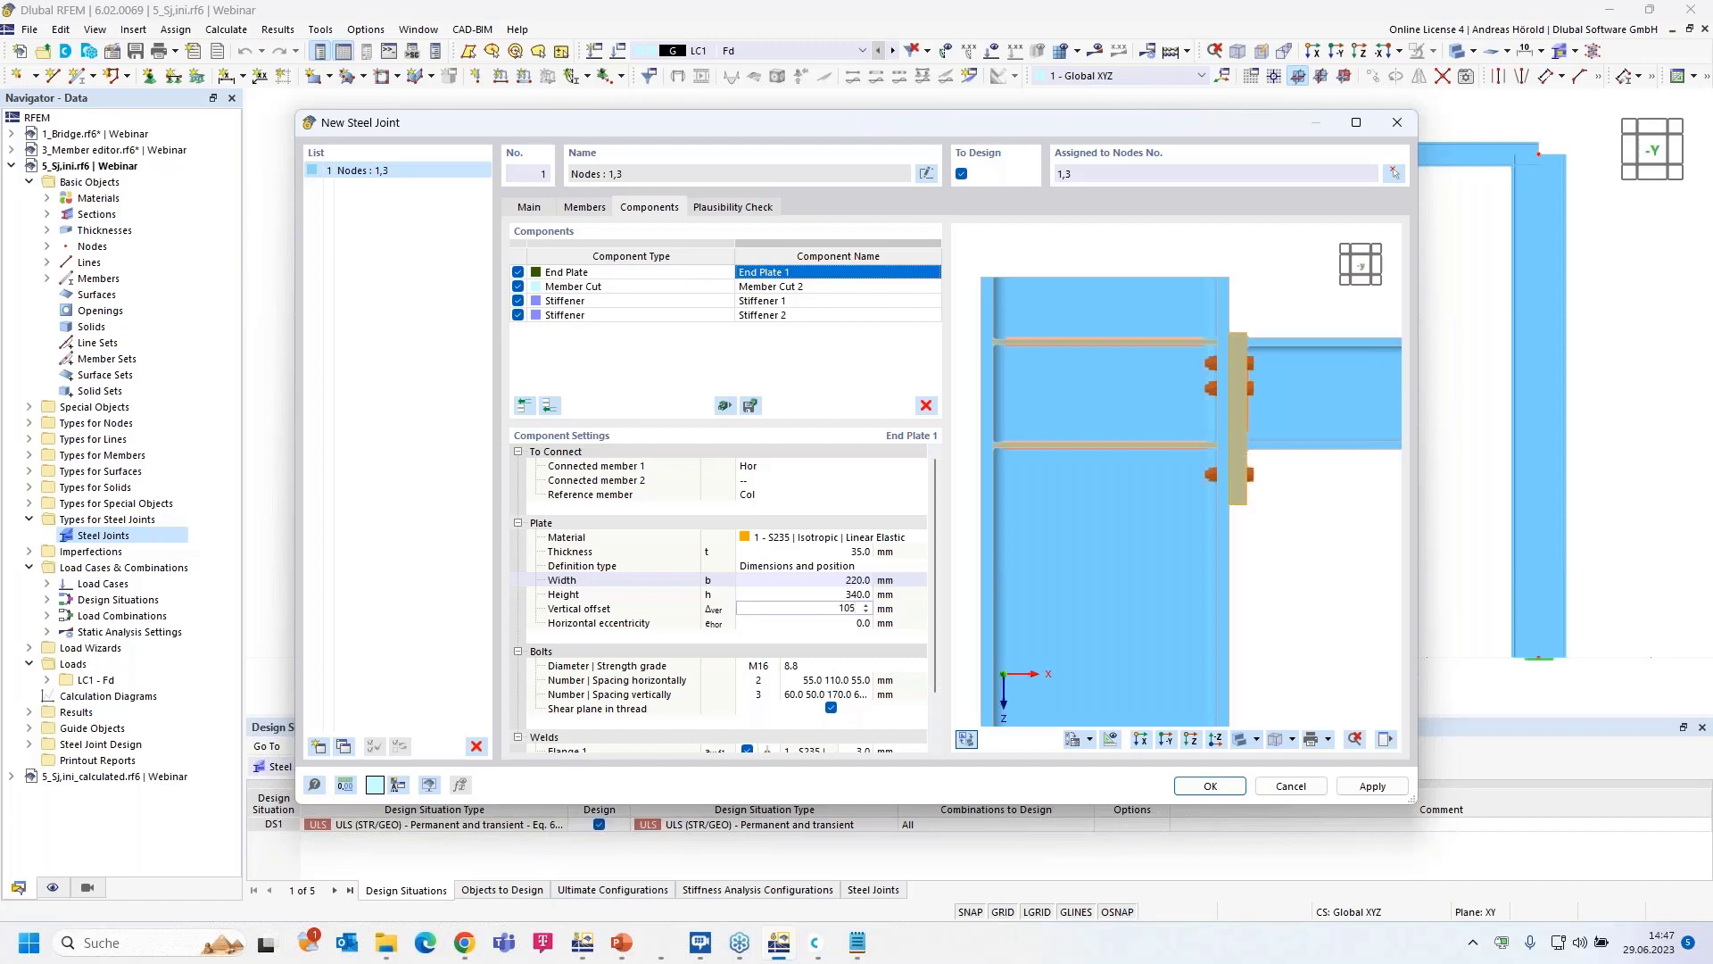
pyautogui.press('Tab')
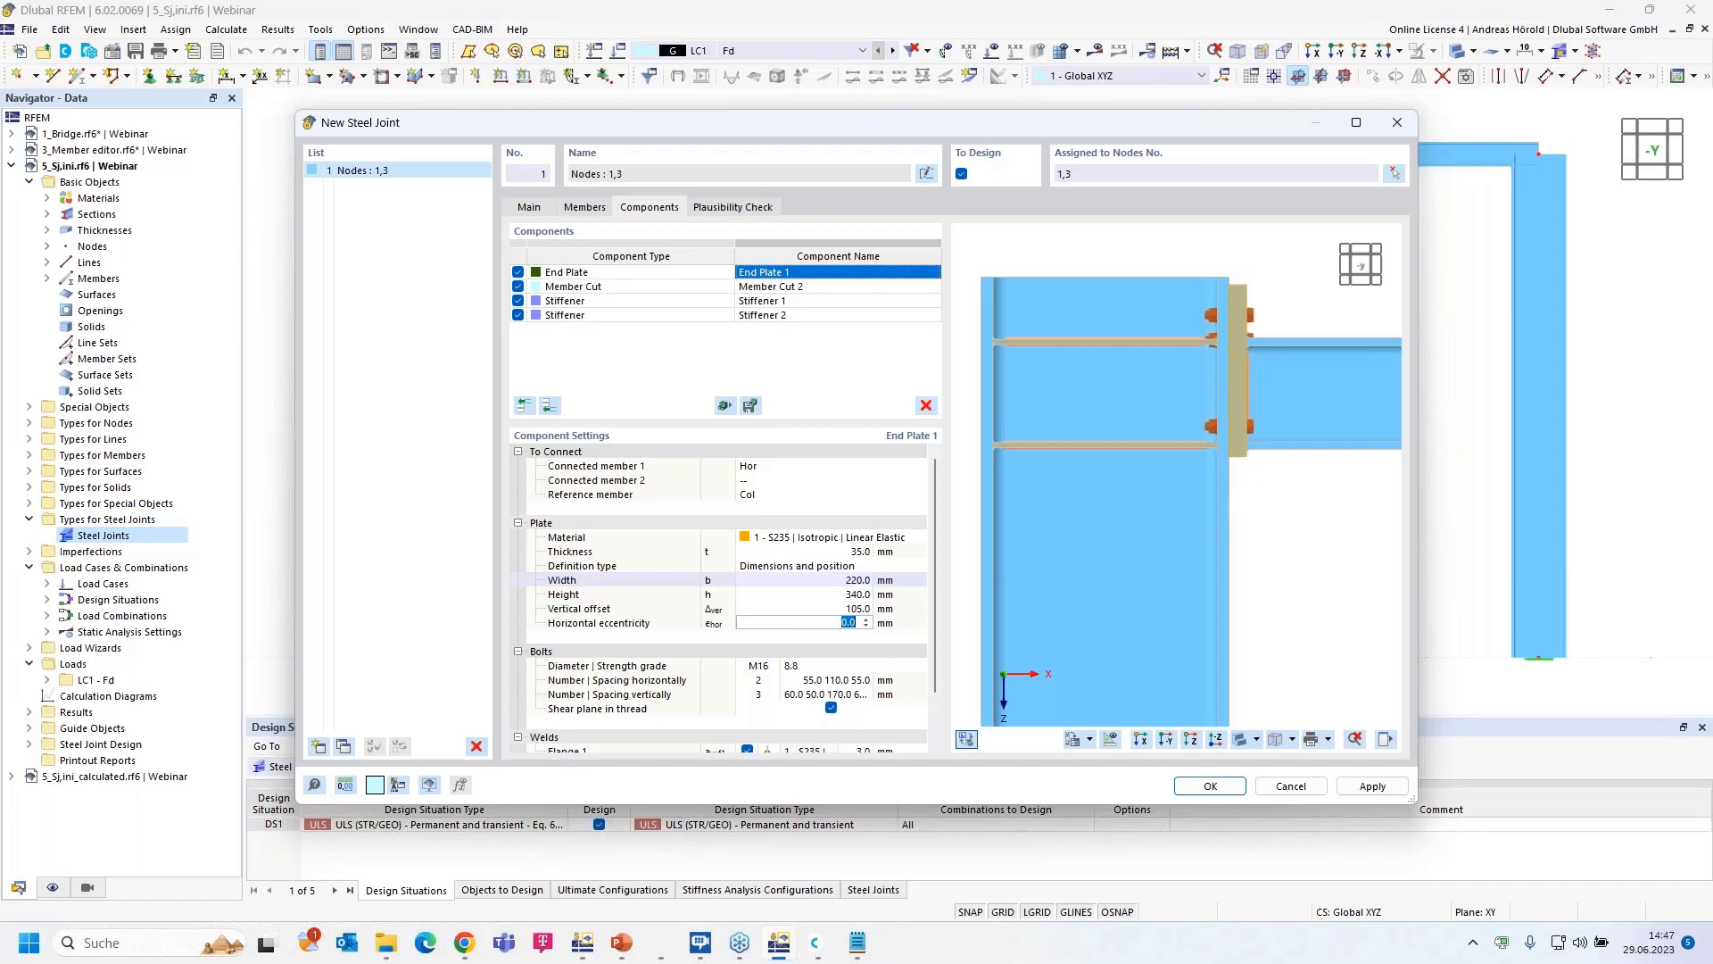
# - Change the end plate bolts to M24 with strength grade 10.9
pyautogui.click(765, 667)
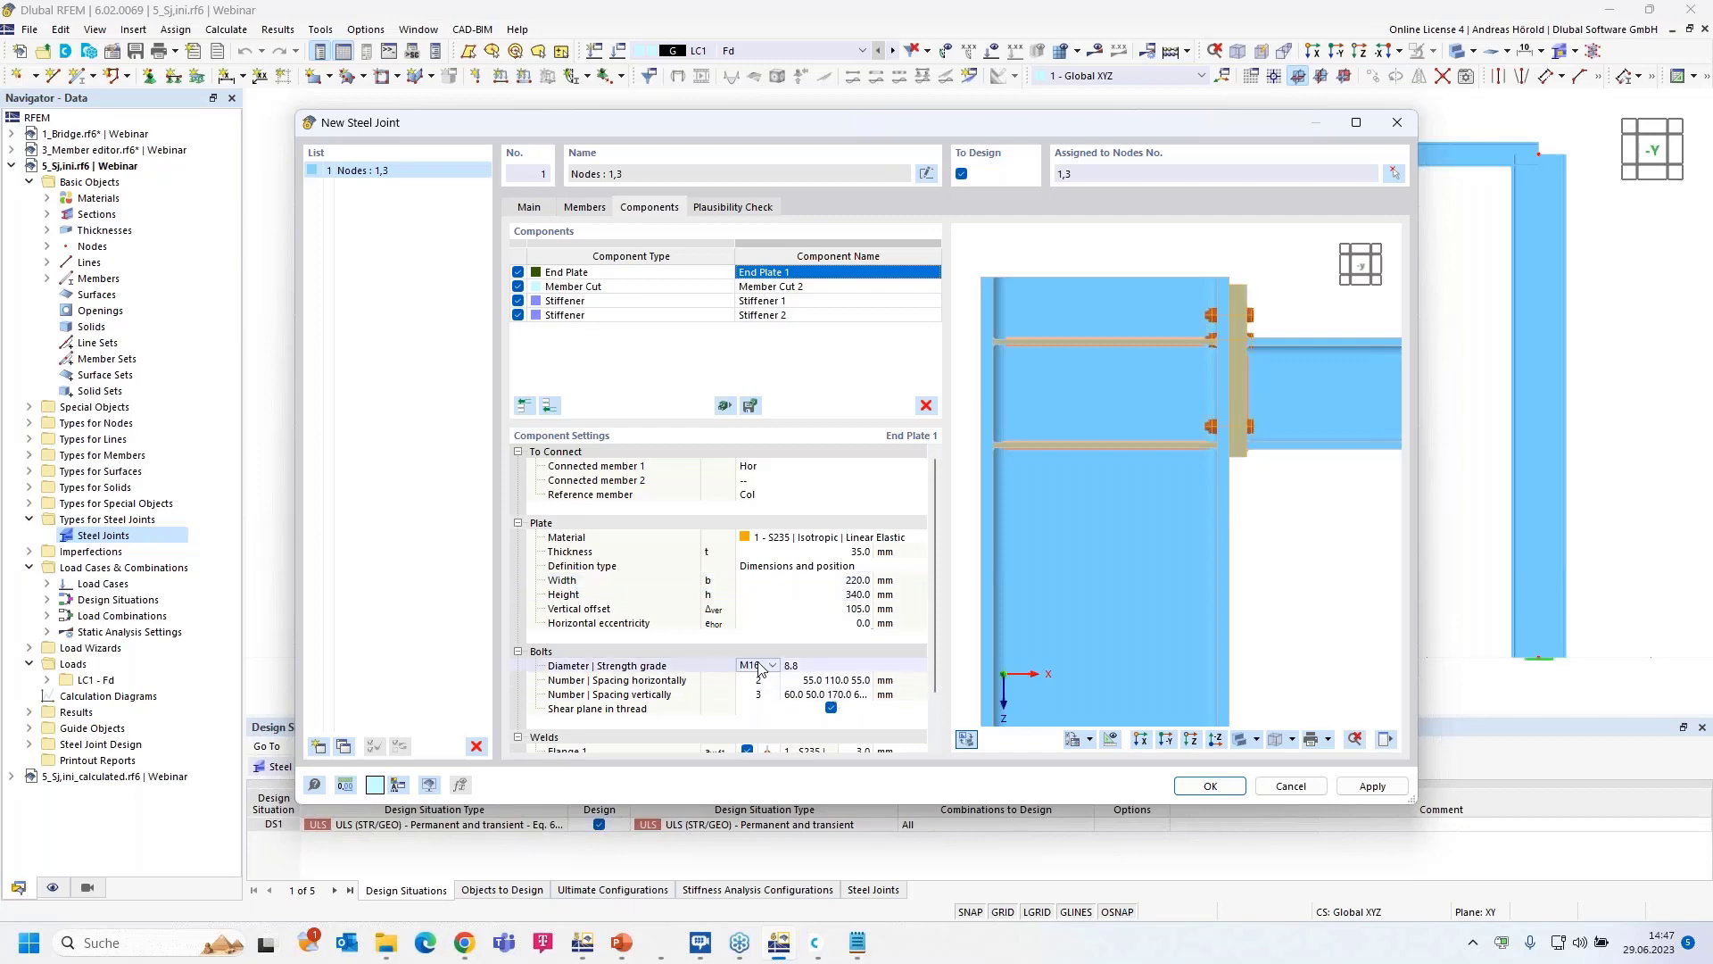
pyautogui.click(773, 665)
pyautogui.click(766, 757)
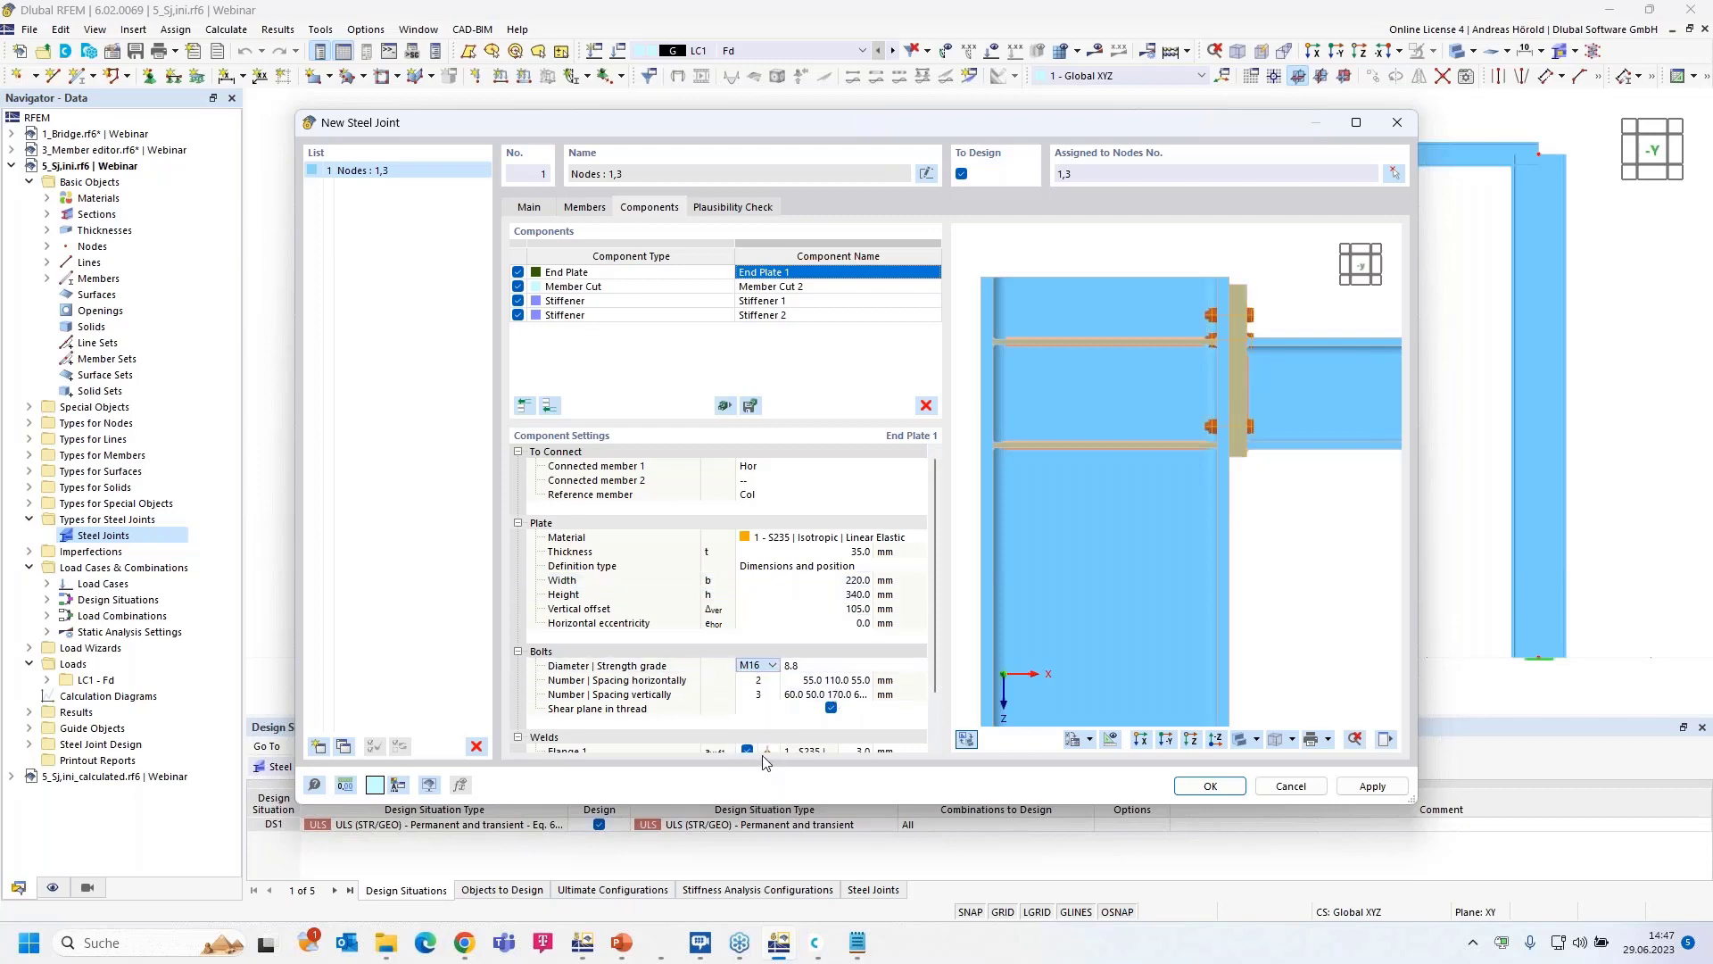
pyautogui.click(821, 669)
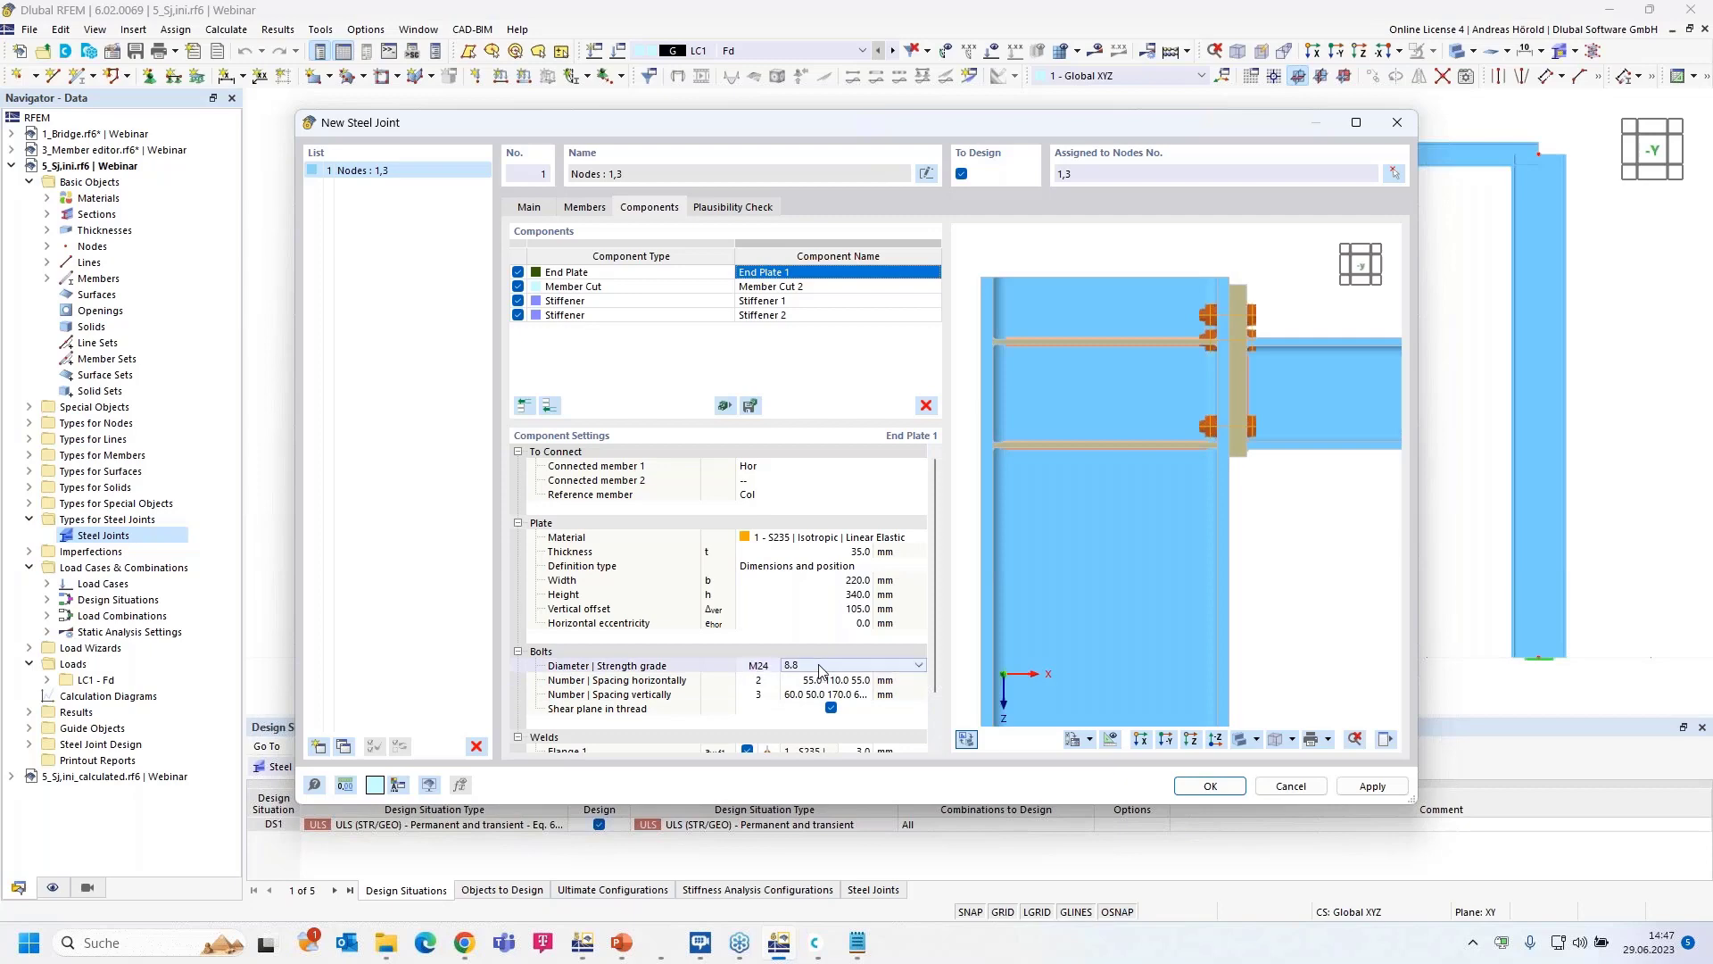
pyautogui.click(833, 669)
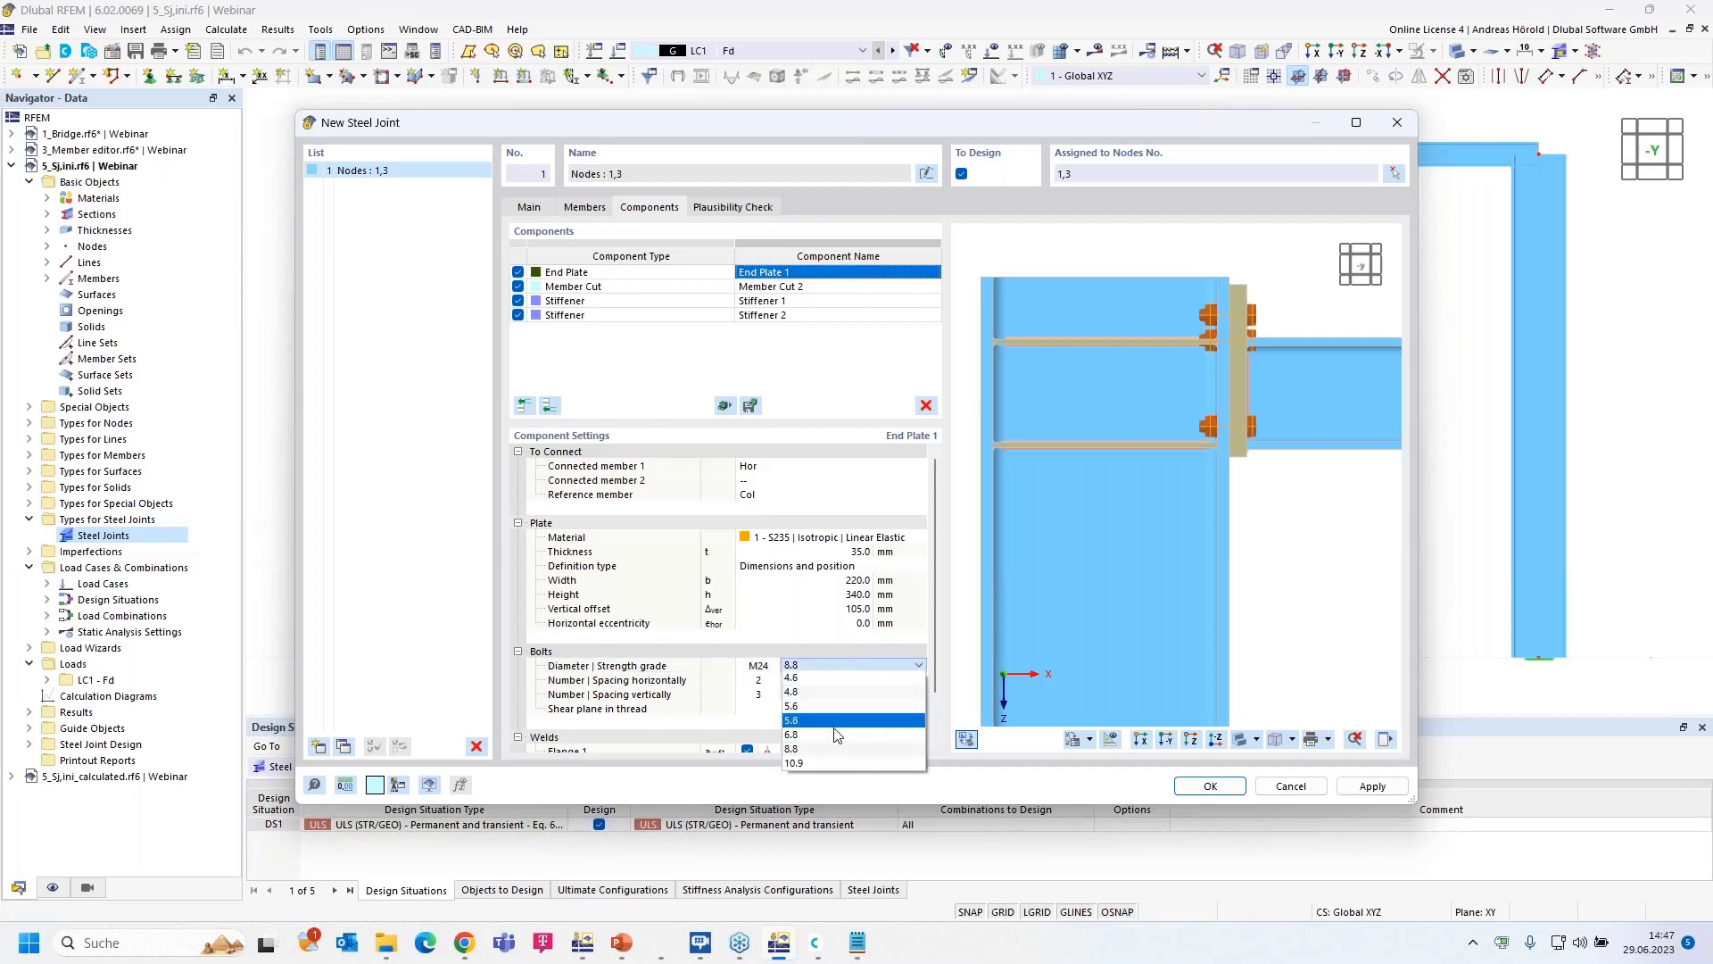
pyautogui.click(832, 762)
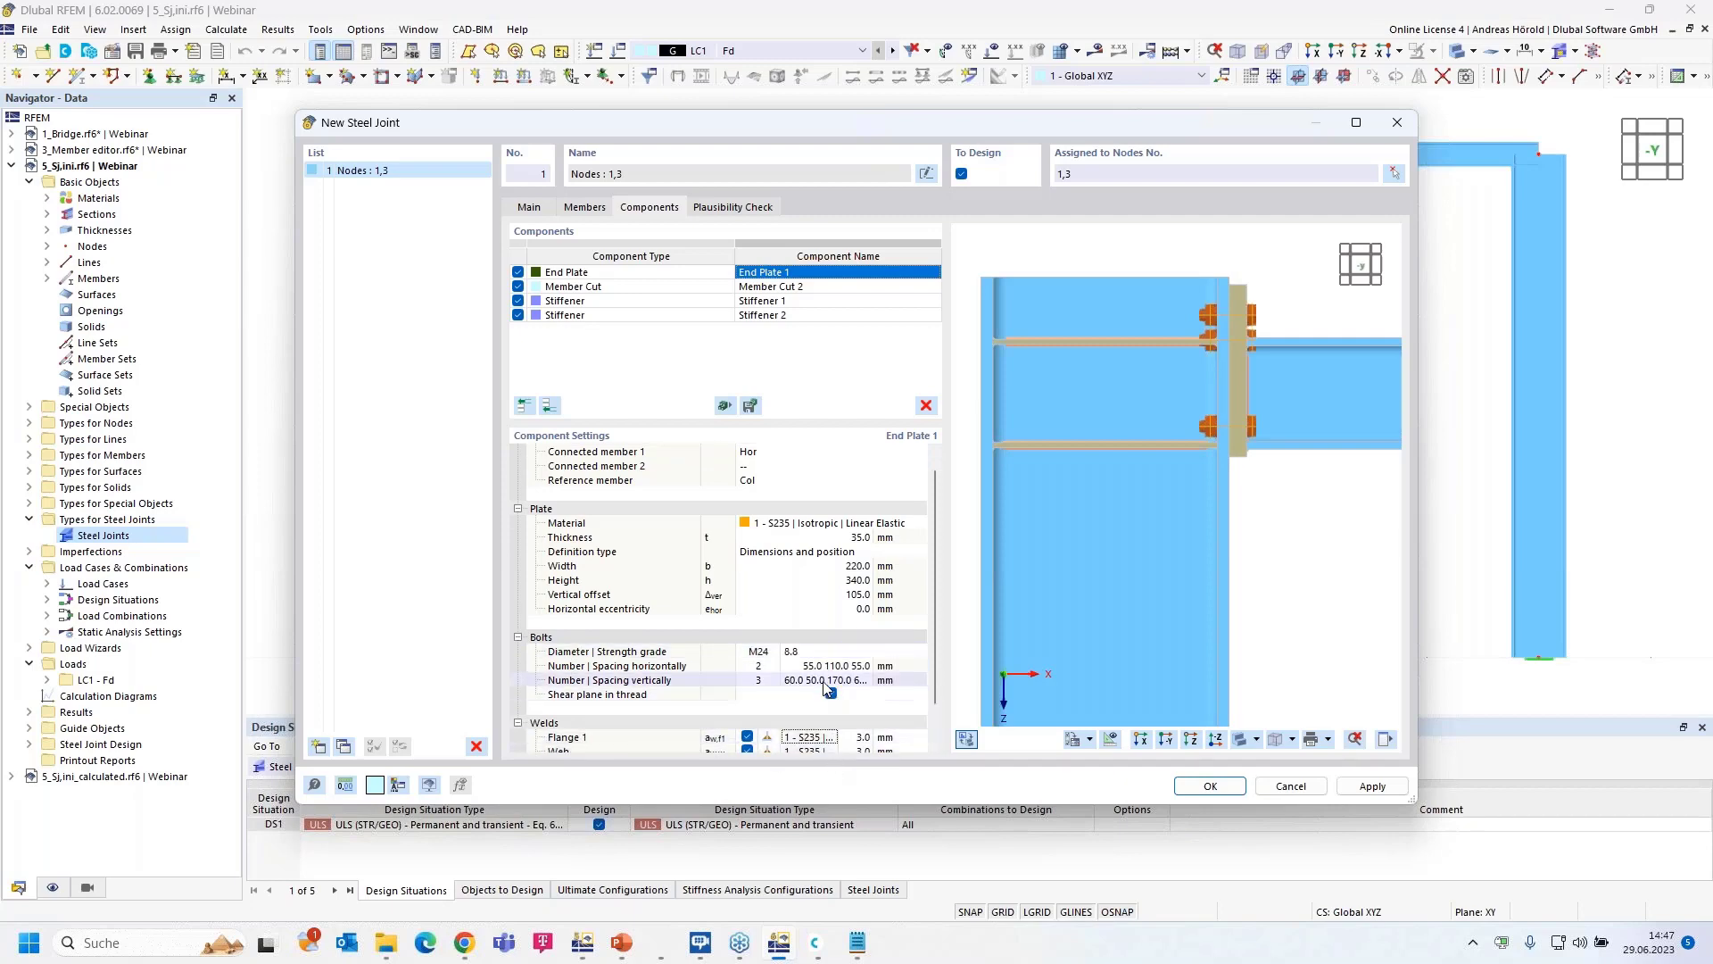
pyautogui.click(836, 650)
pyautogui.click(836, 651)
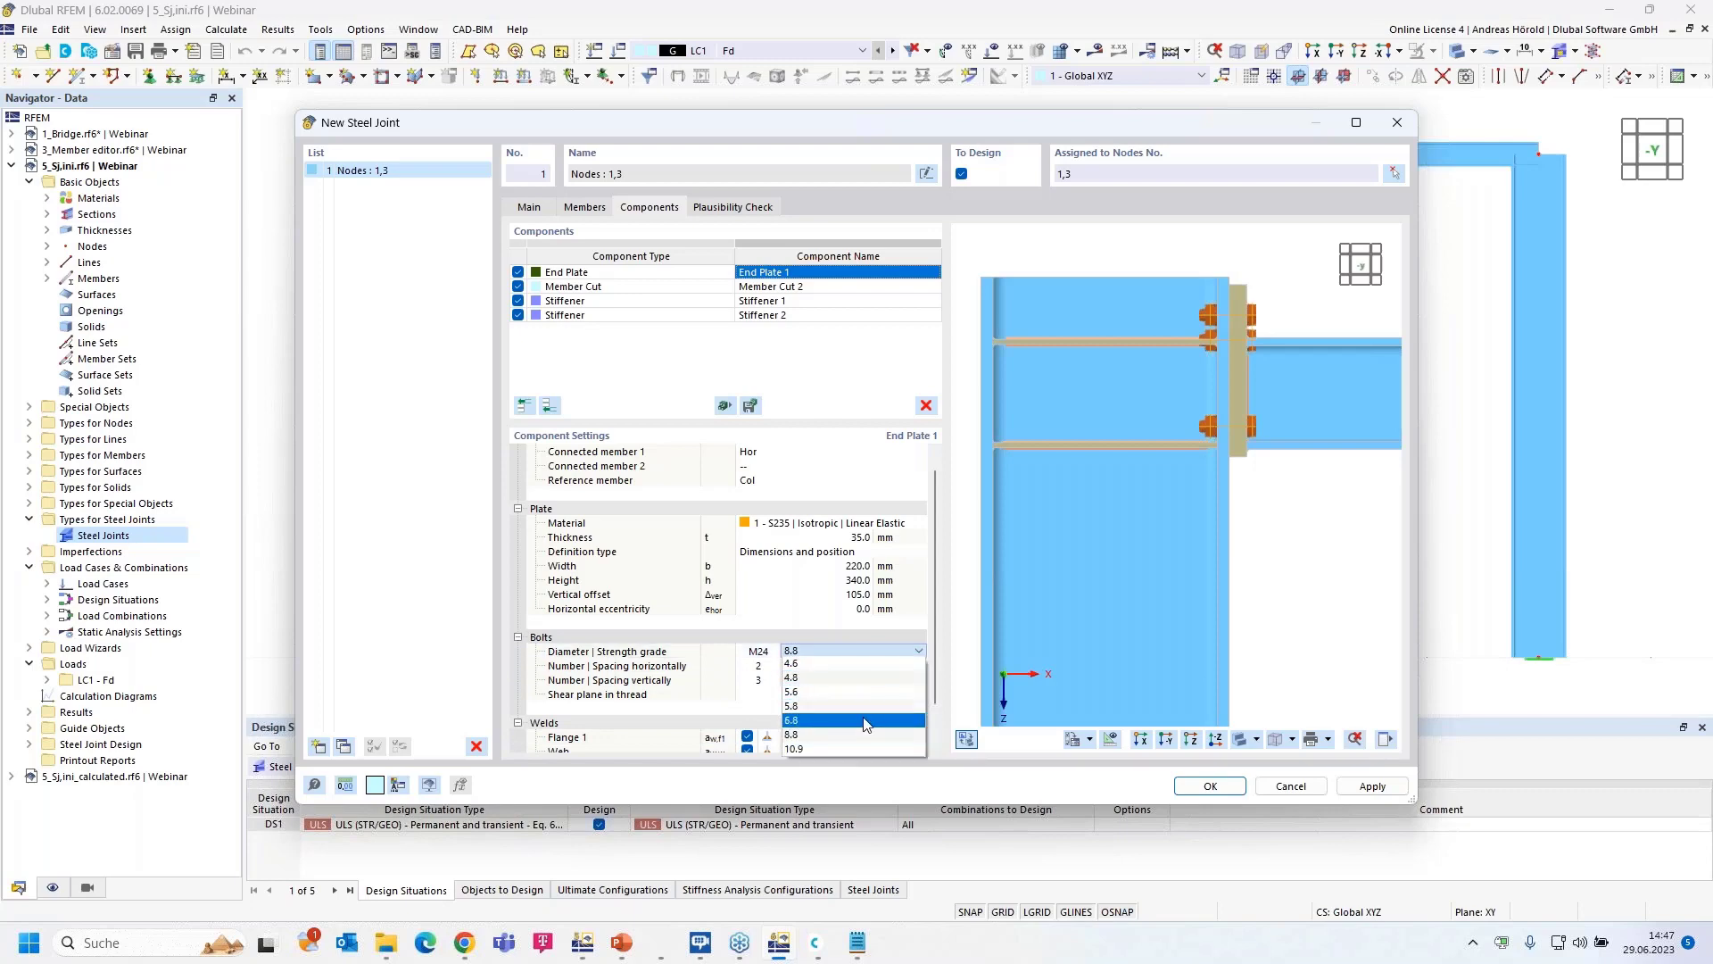
pyautogui.click(866, 749)
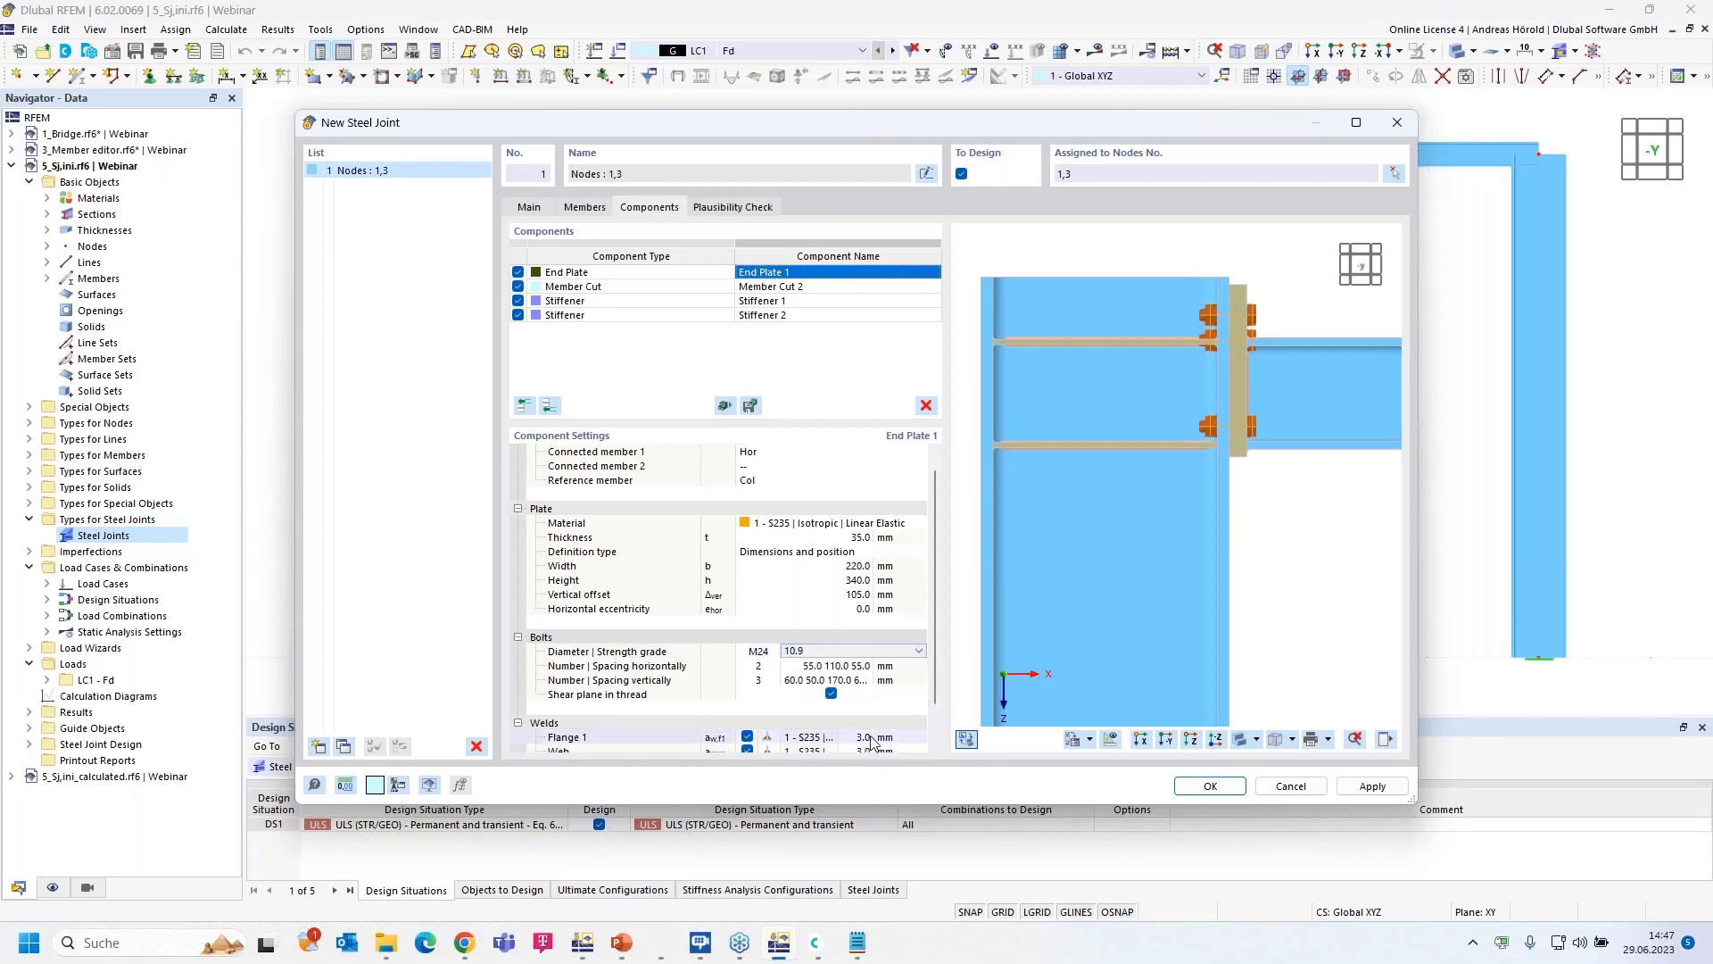
# - Set bolt spacing to 50 mm horizontally and 55 115 90 mm vertically, then widen the dialog
pyautogui.click(839, 665)
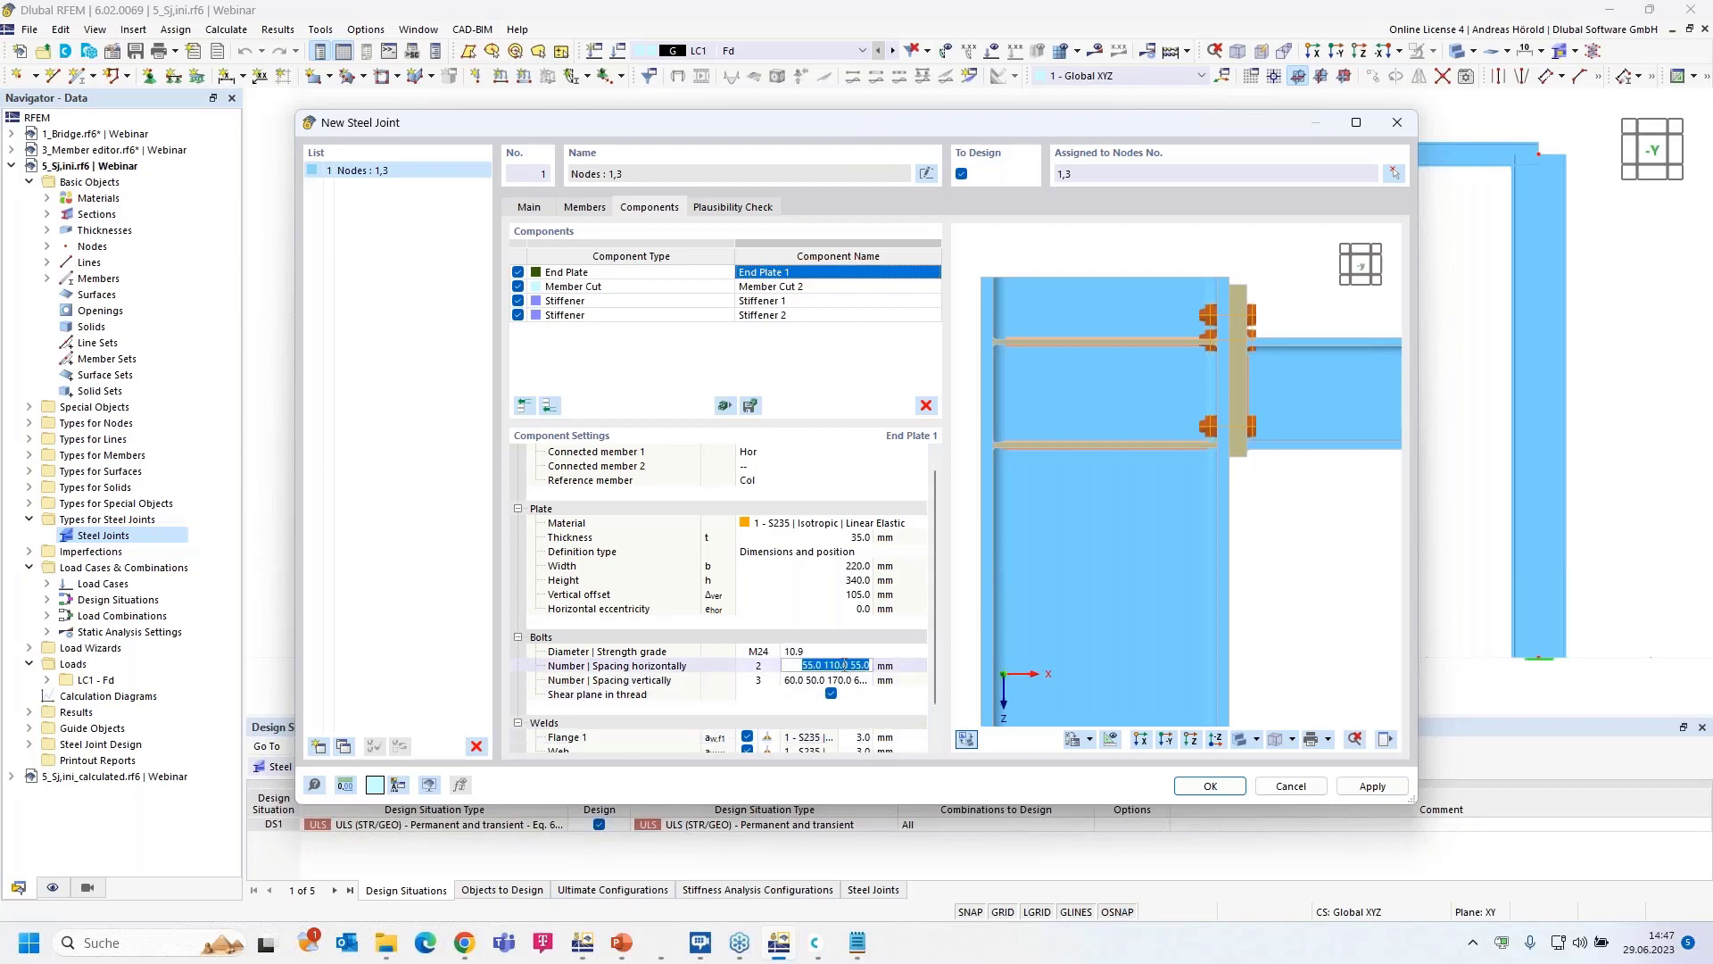
pyautogui.write('50')
pyautogui.press('Tab')
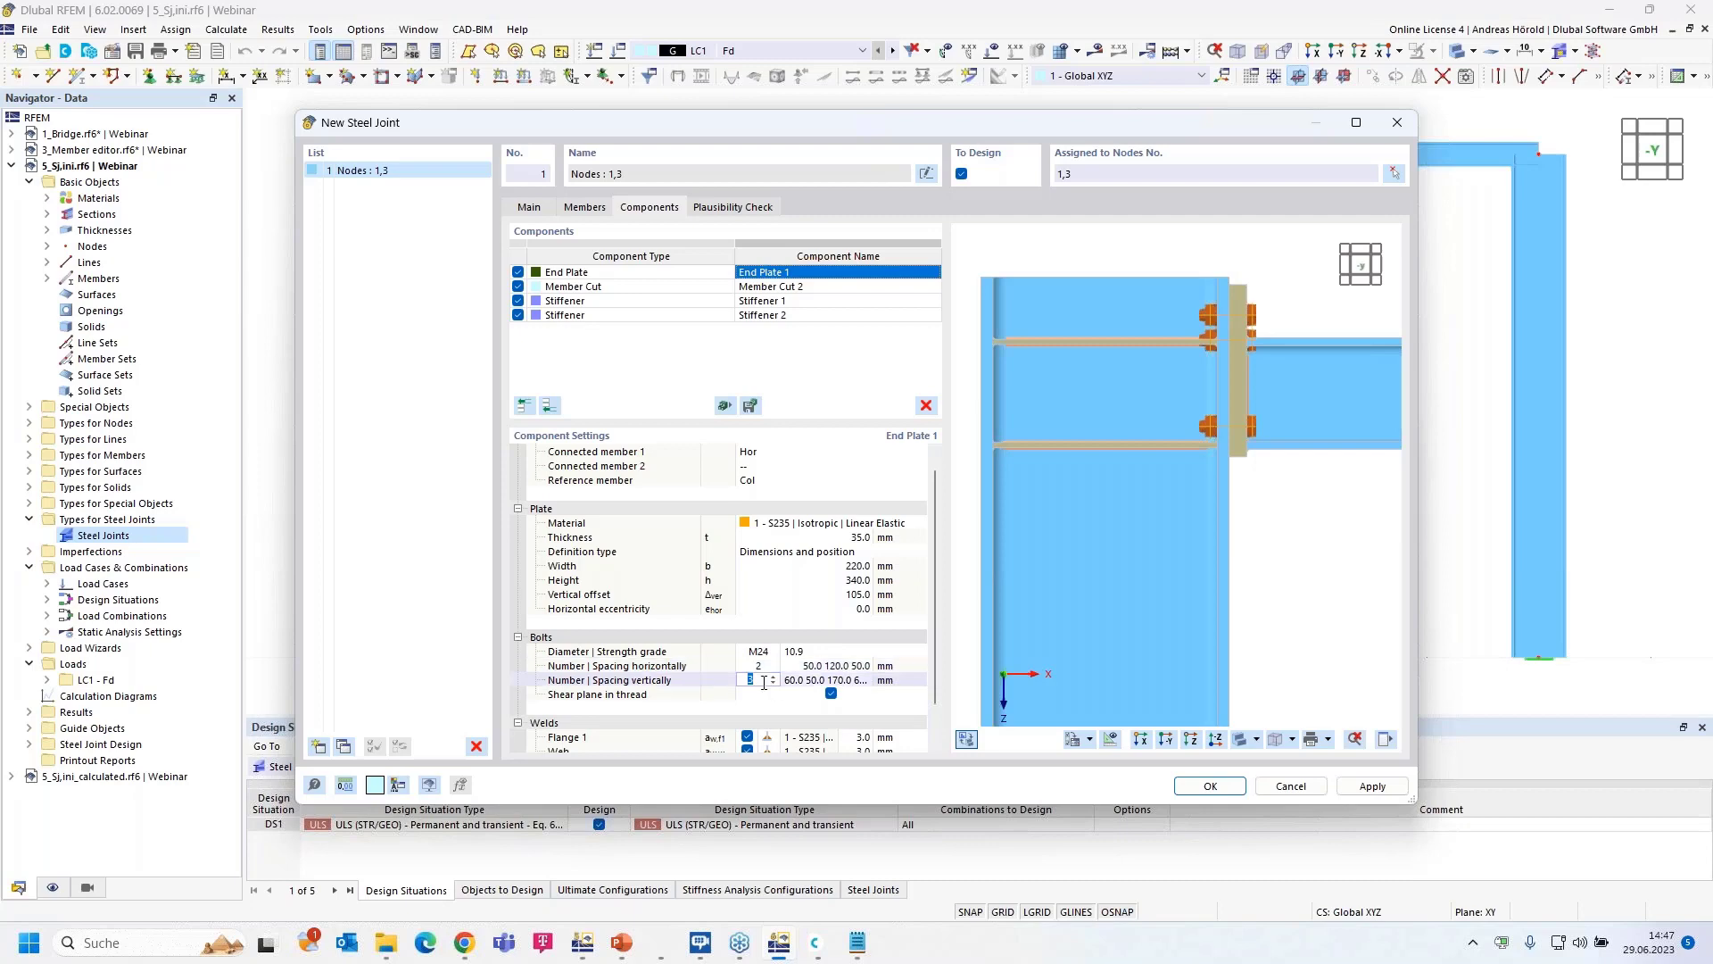
pyautogui.click(810, 681)
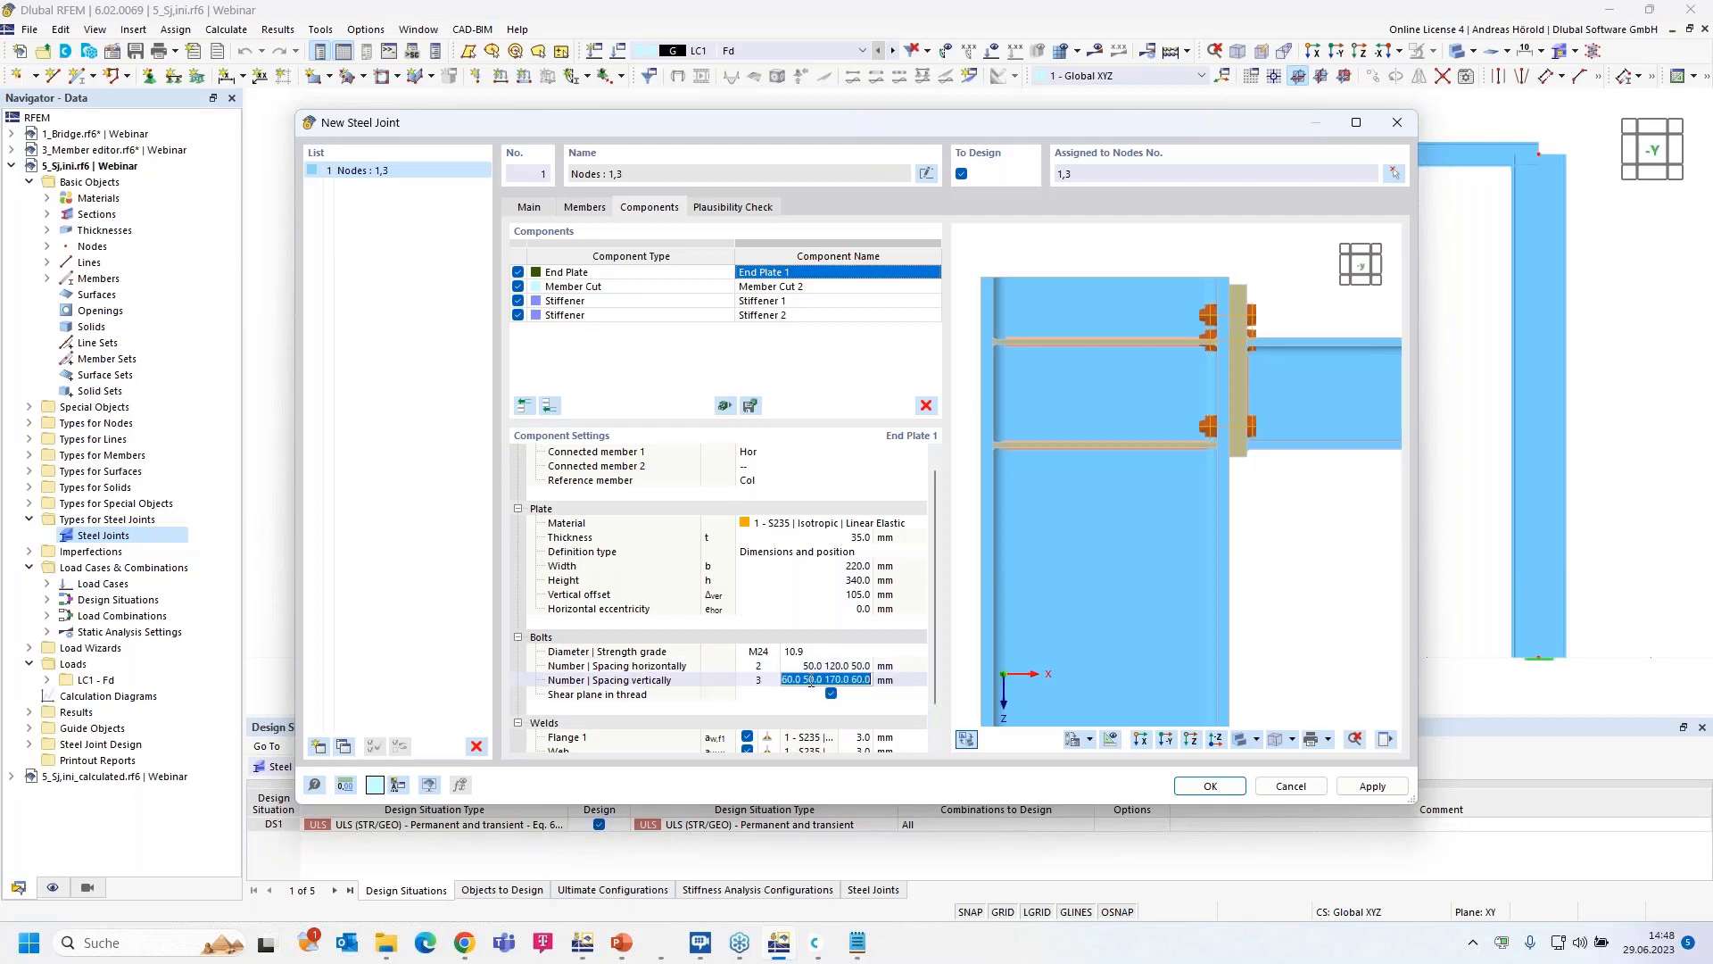
pyautogui.write('55')
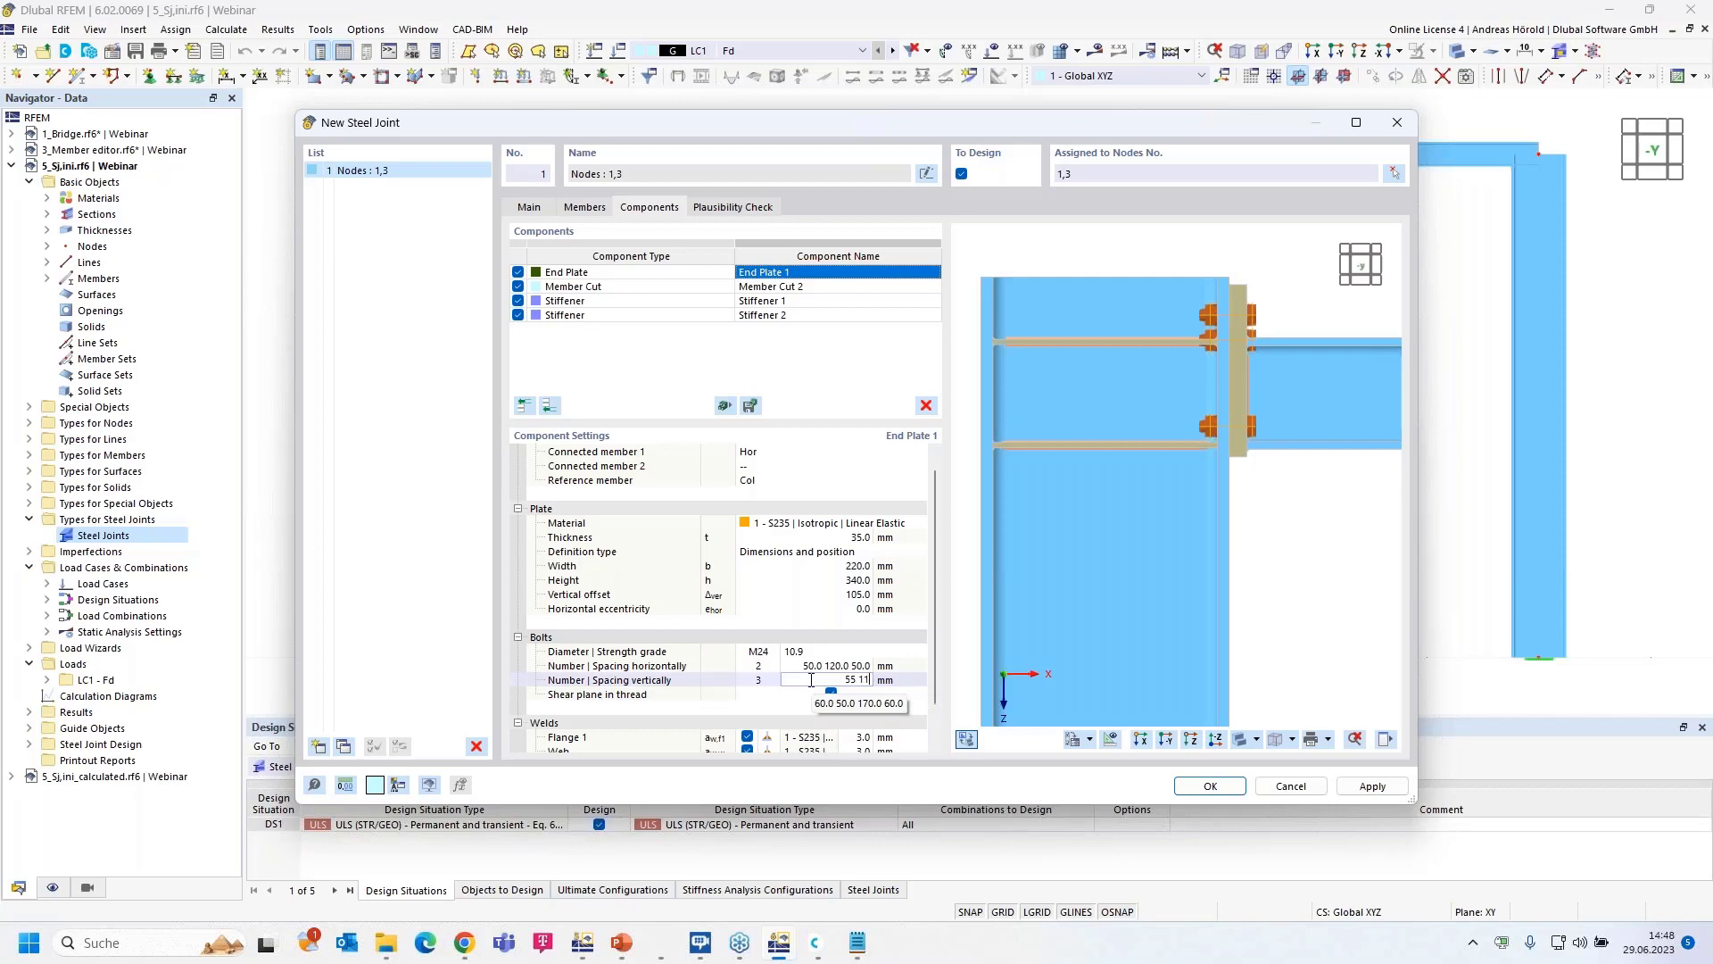
pyautogui.write(' 115 90')
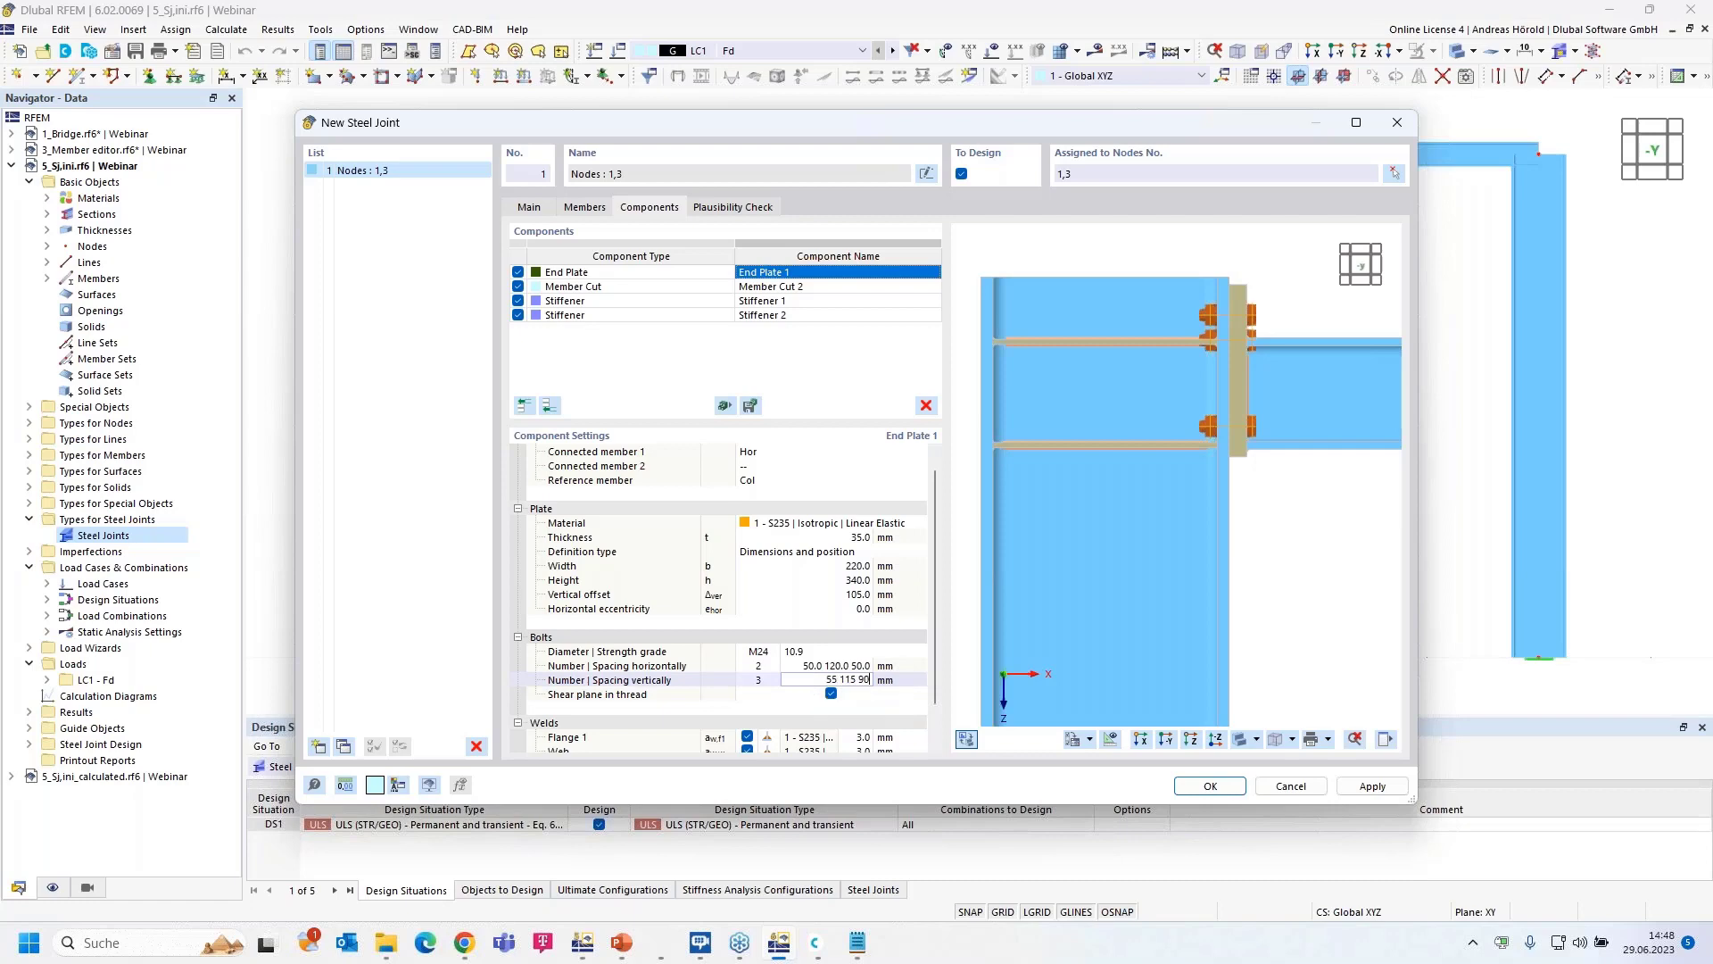
pyautogui.press('Return')
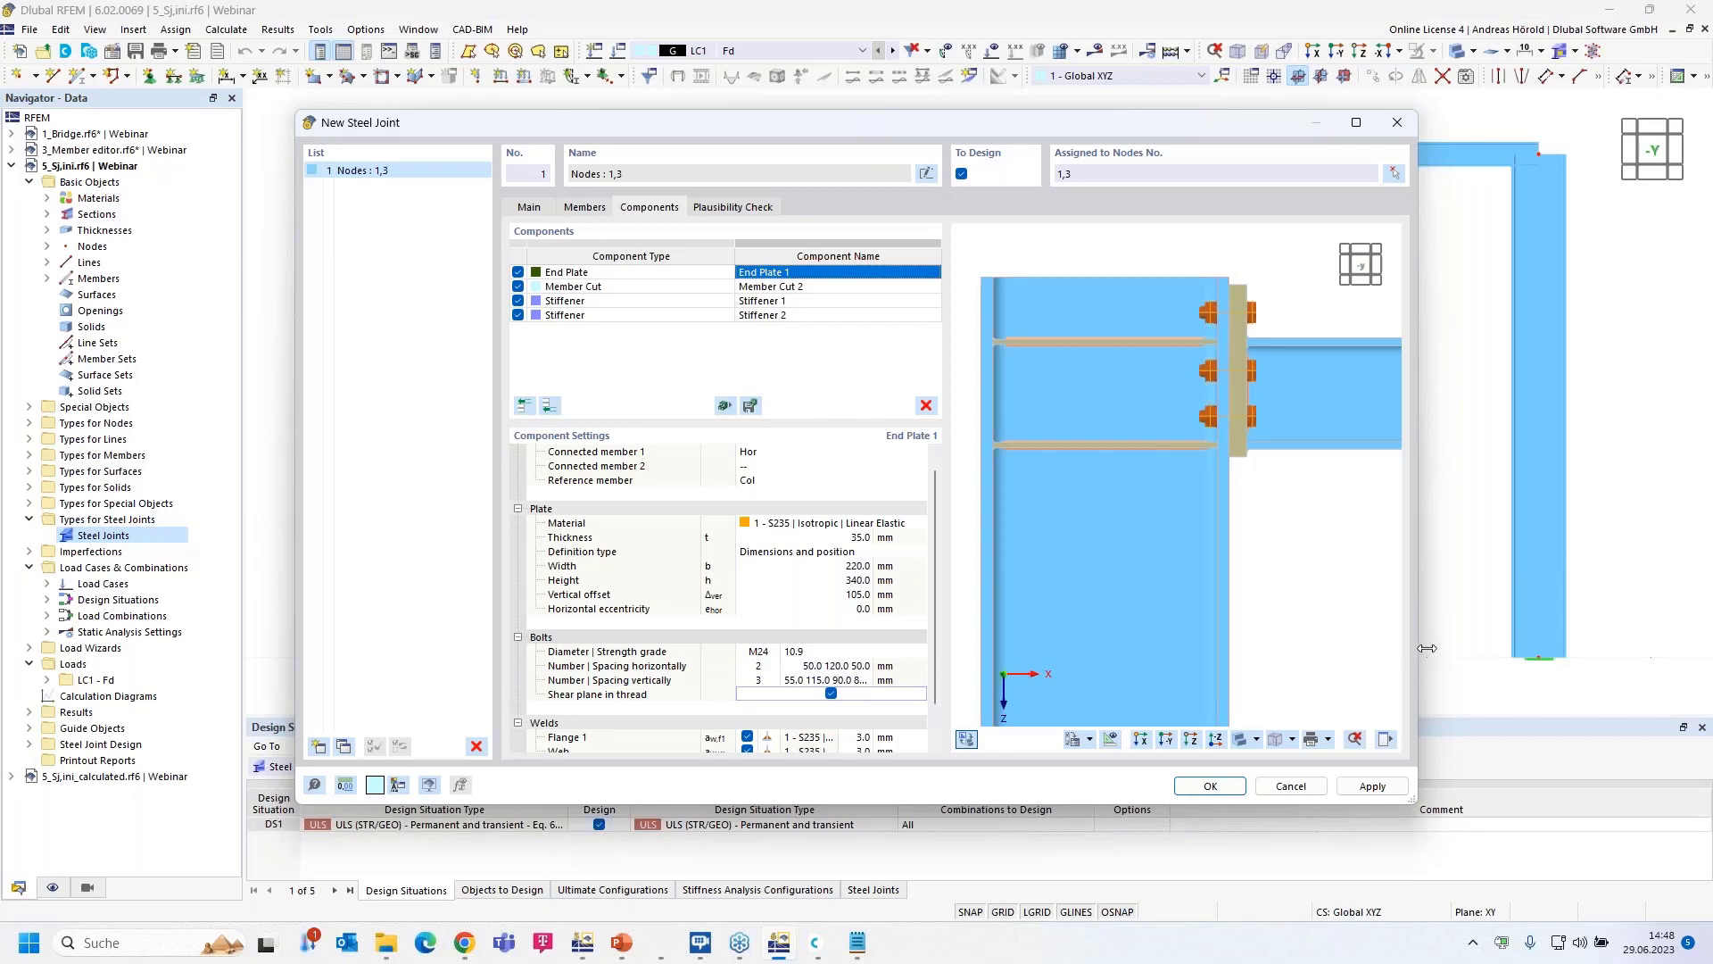
pyautogui.moveTo(1423, 648); pyautogui.dragTo(1557, 652)
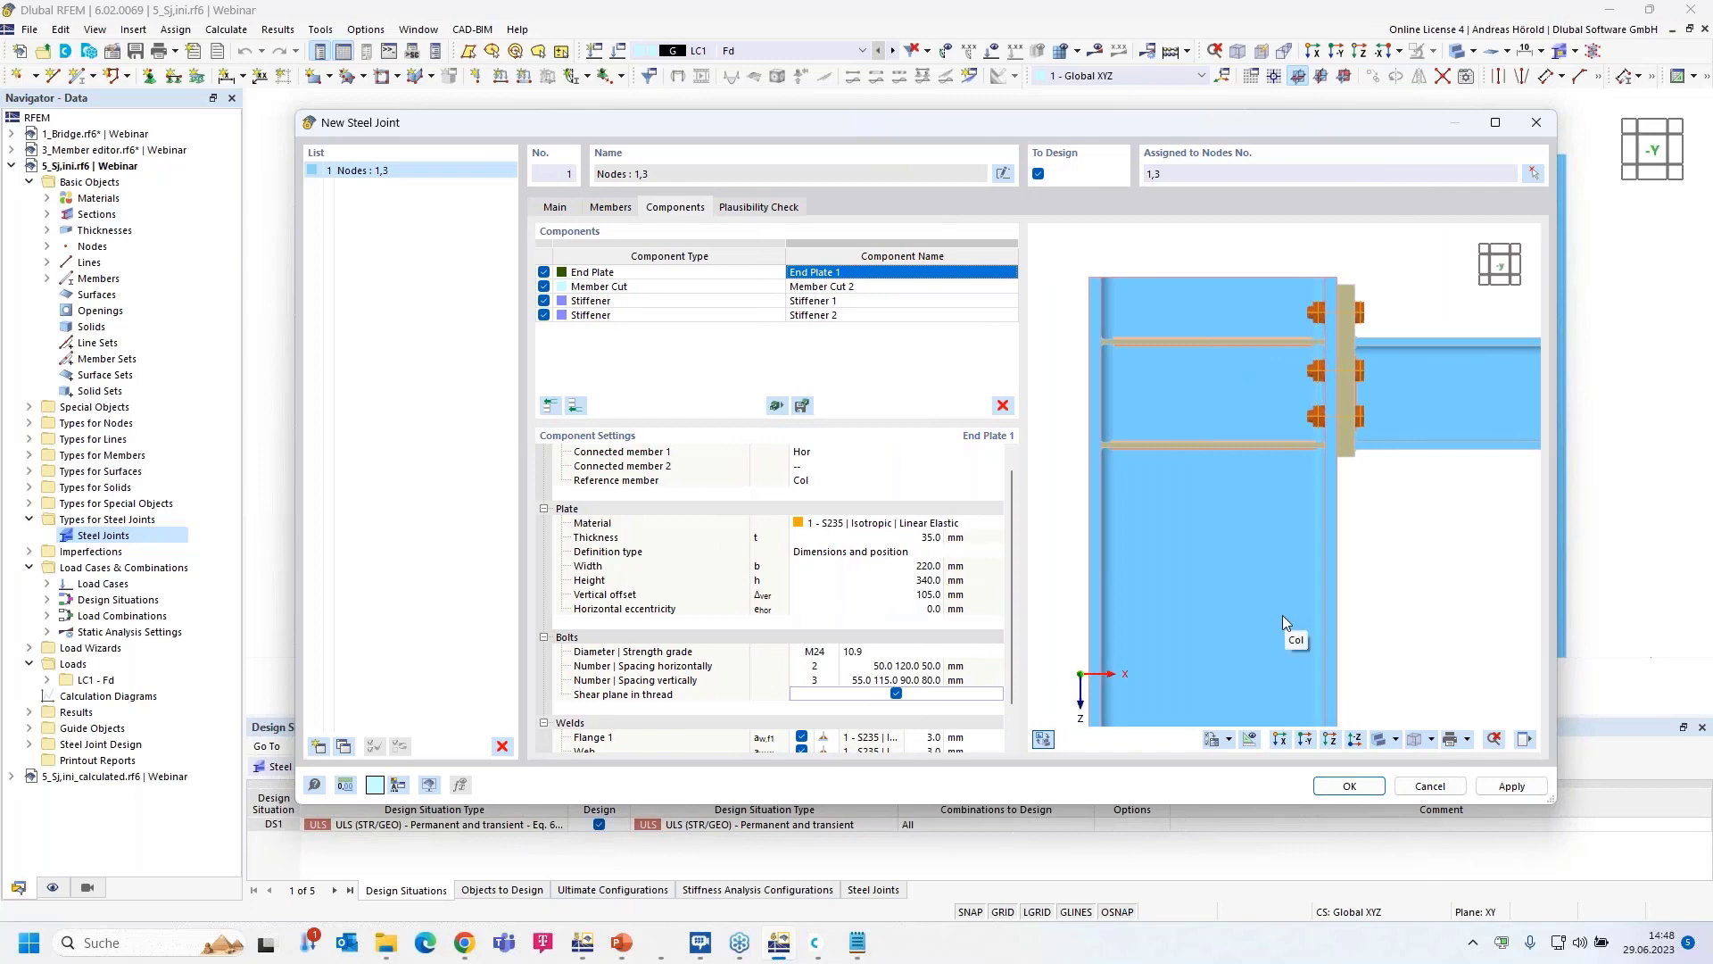
# - Turn off shear plane in thread and set end plate welds to 8 mm flanges, 5 mm web
pyautogui.scroll(-1, 938, 695)
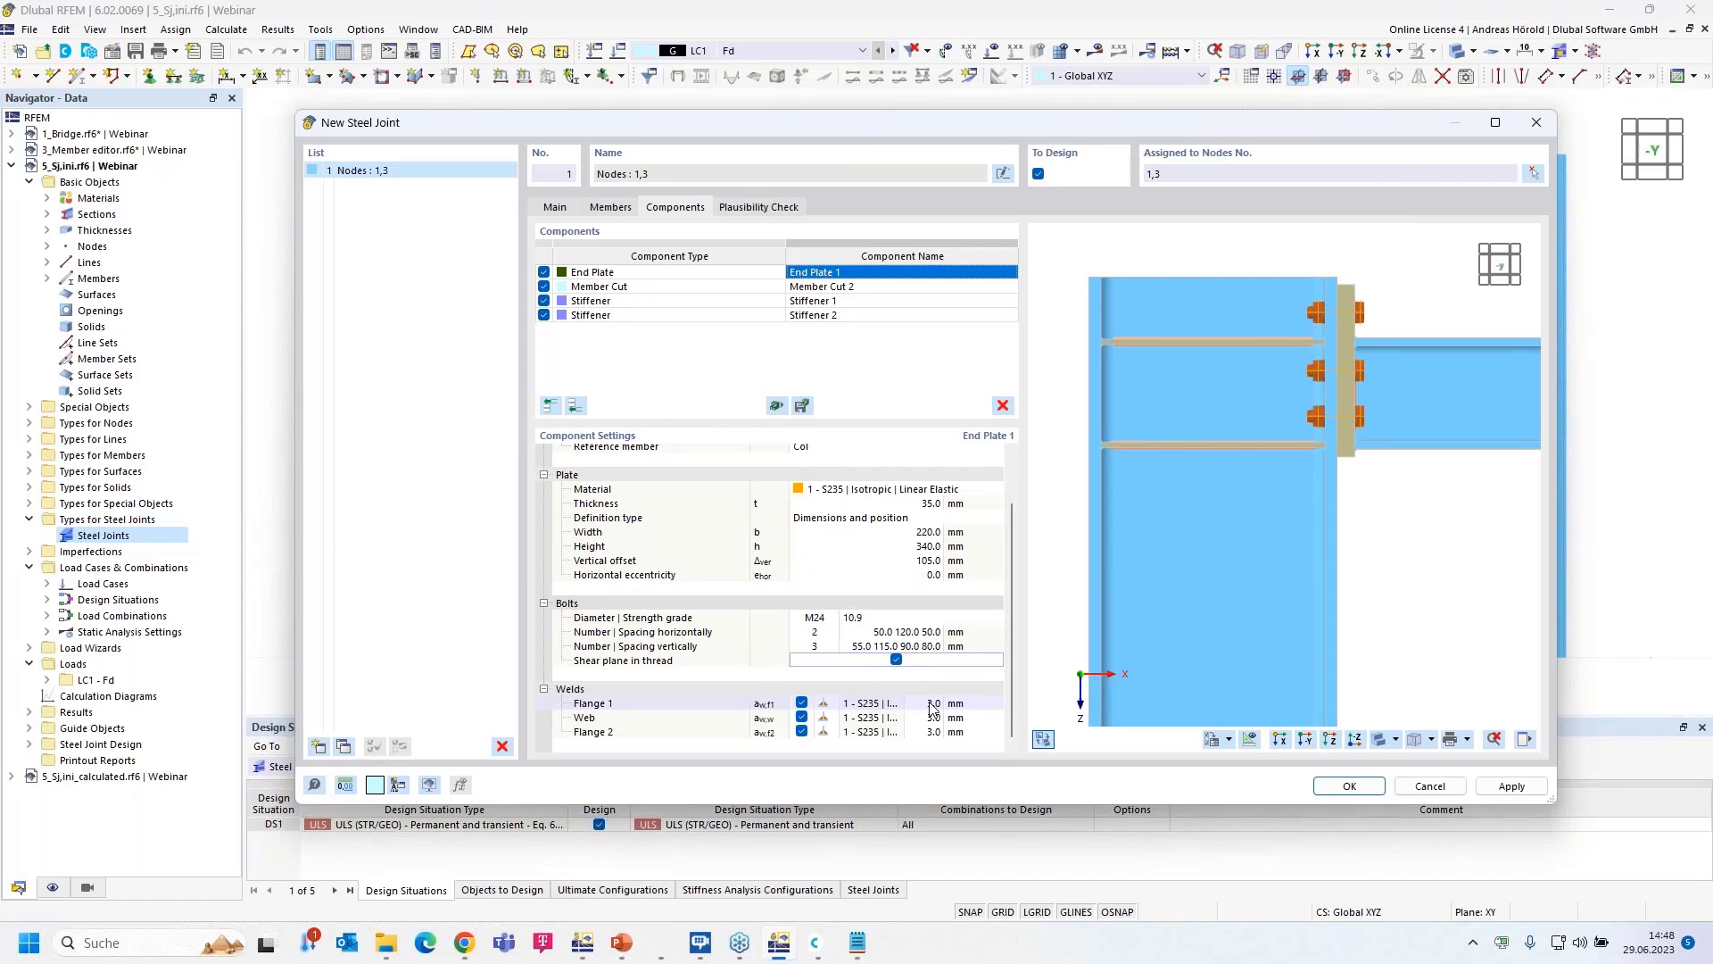
pyautogui.click(895, 660)
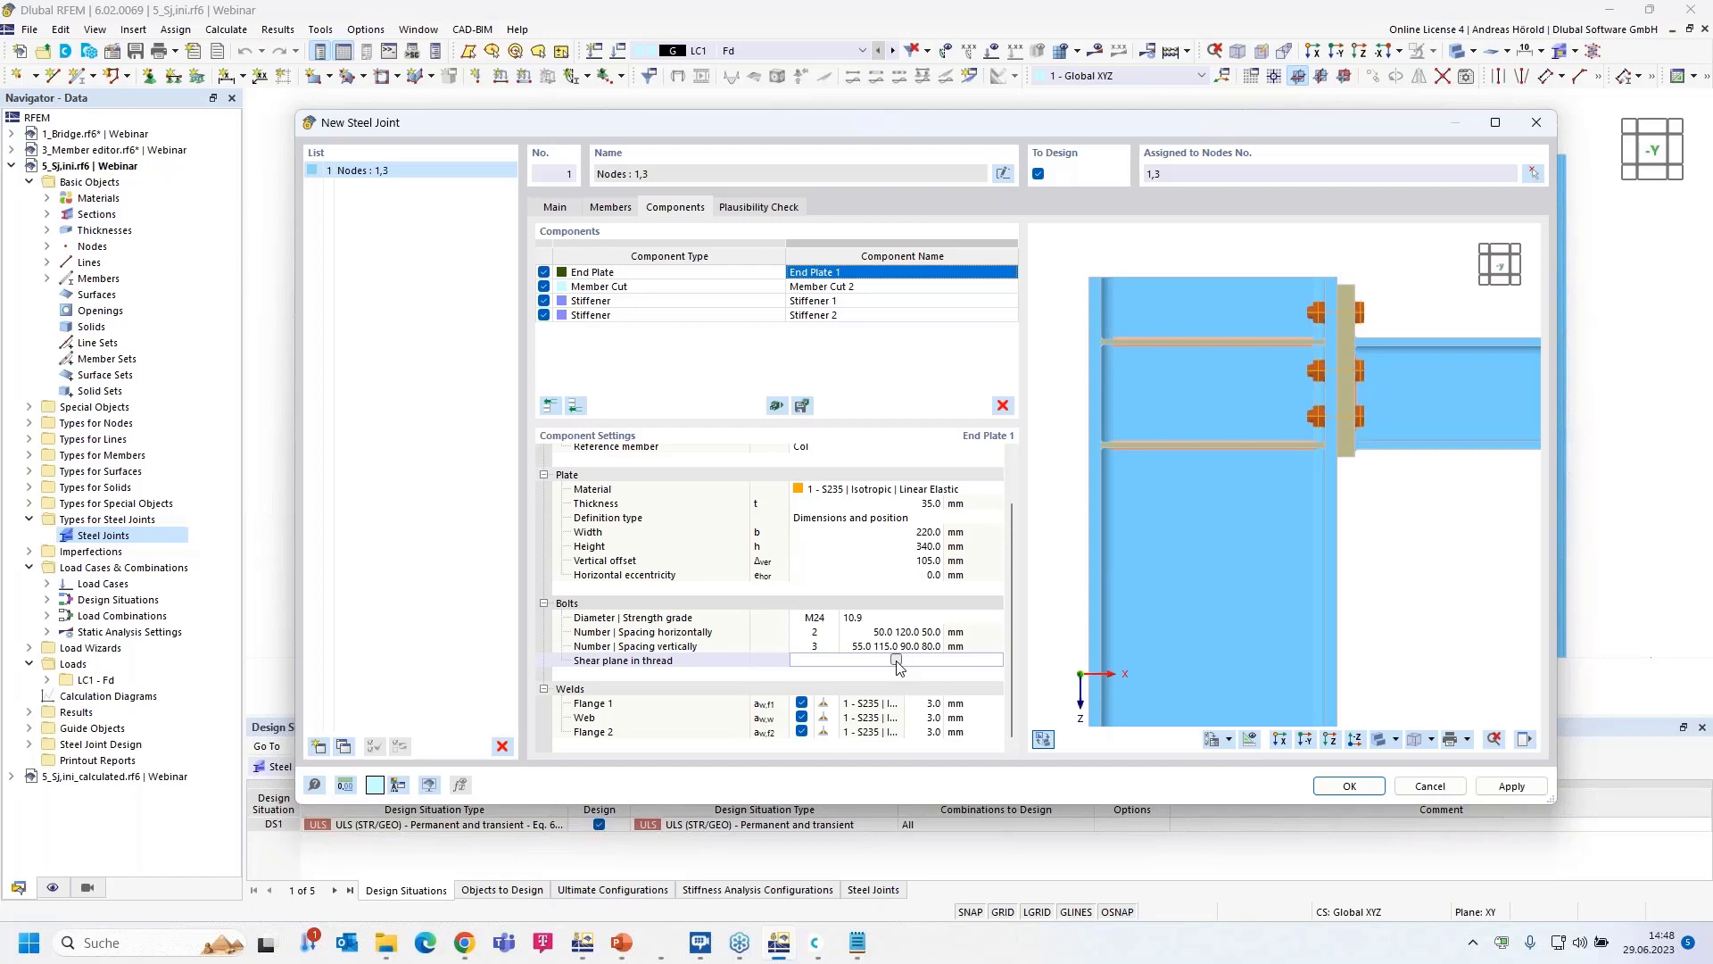
pyautogui.click(934, 704)
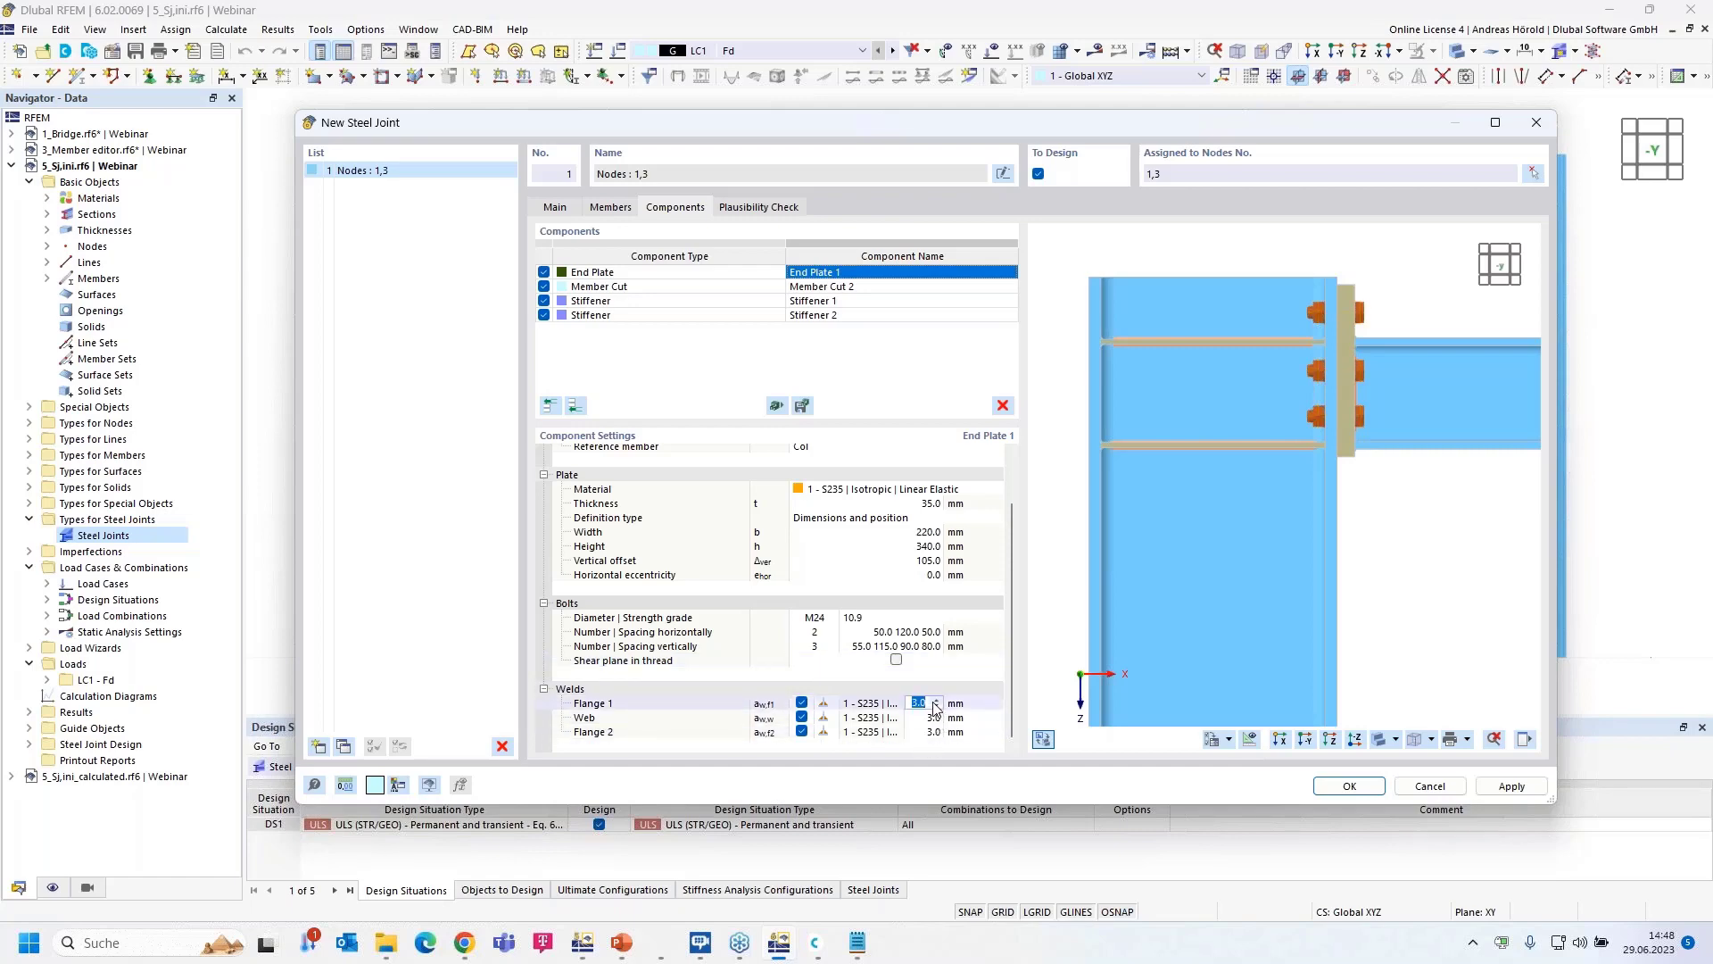
pyautogui.write('8')
pyautogui.click(934, 718)
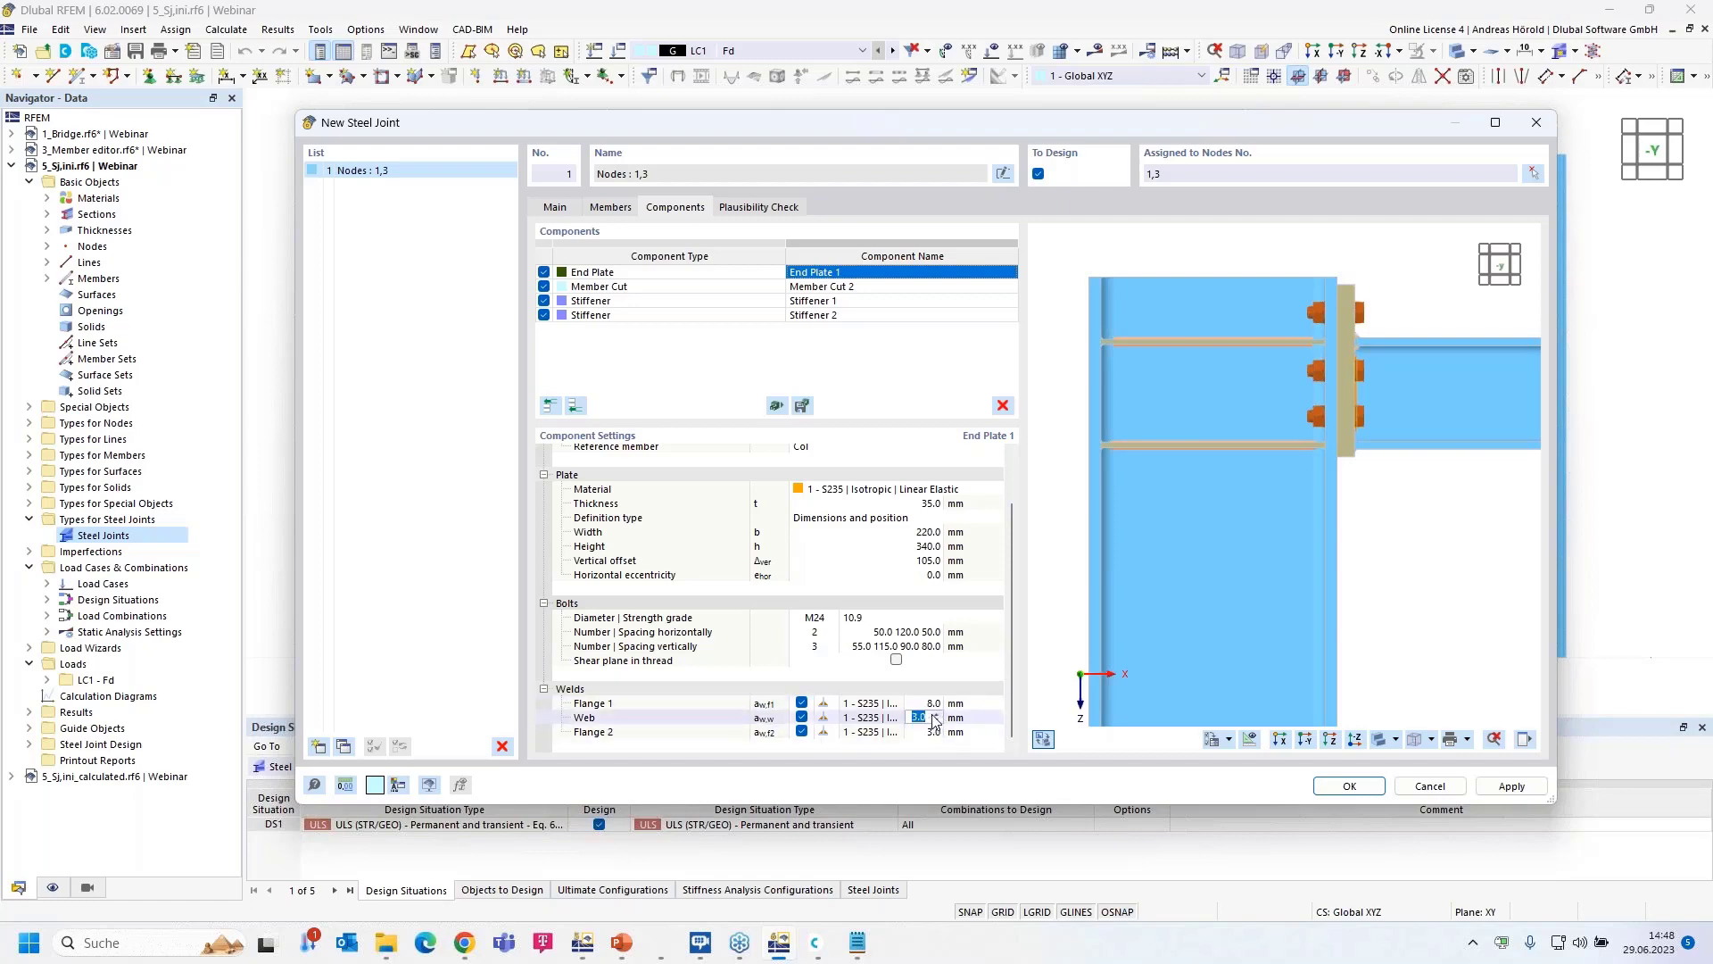
pyautogui.write('5')
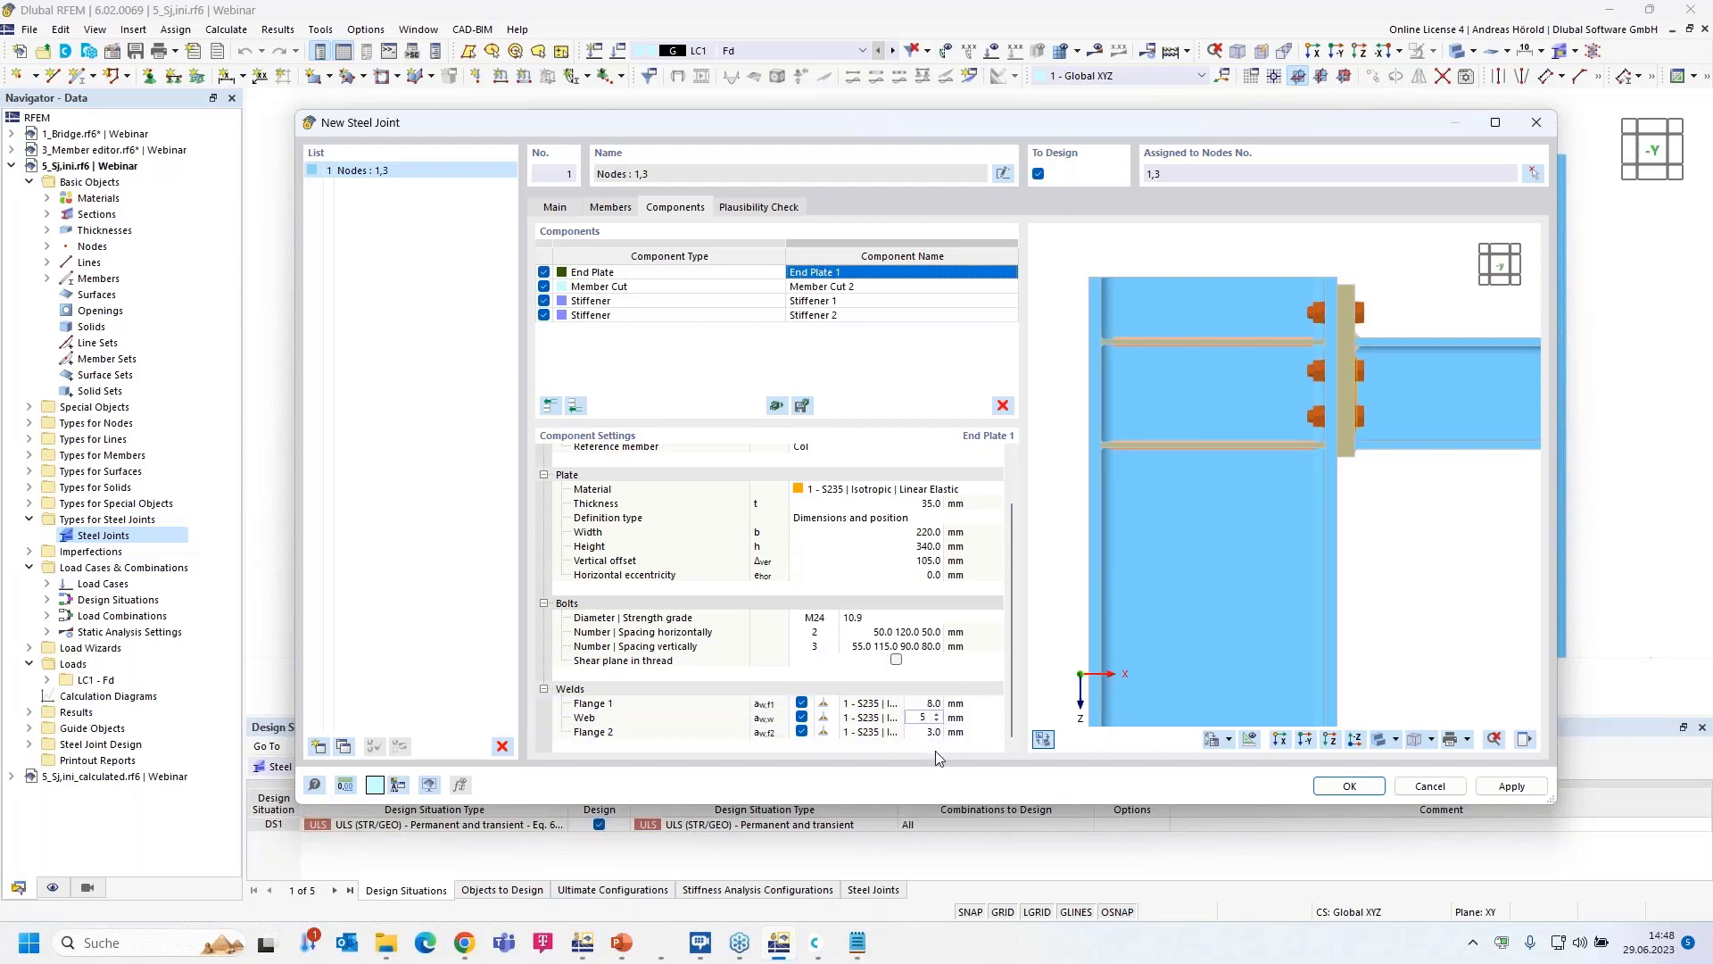
pyautogui.click(931, 732)
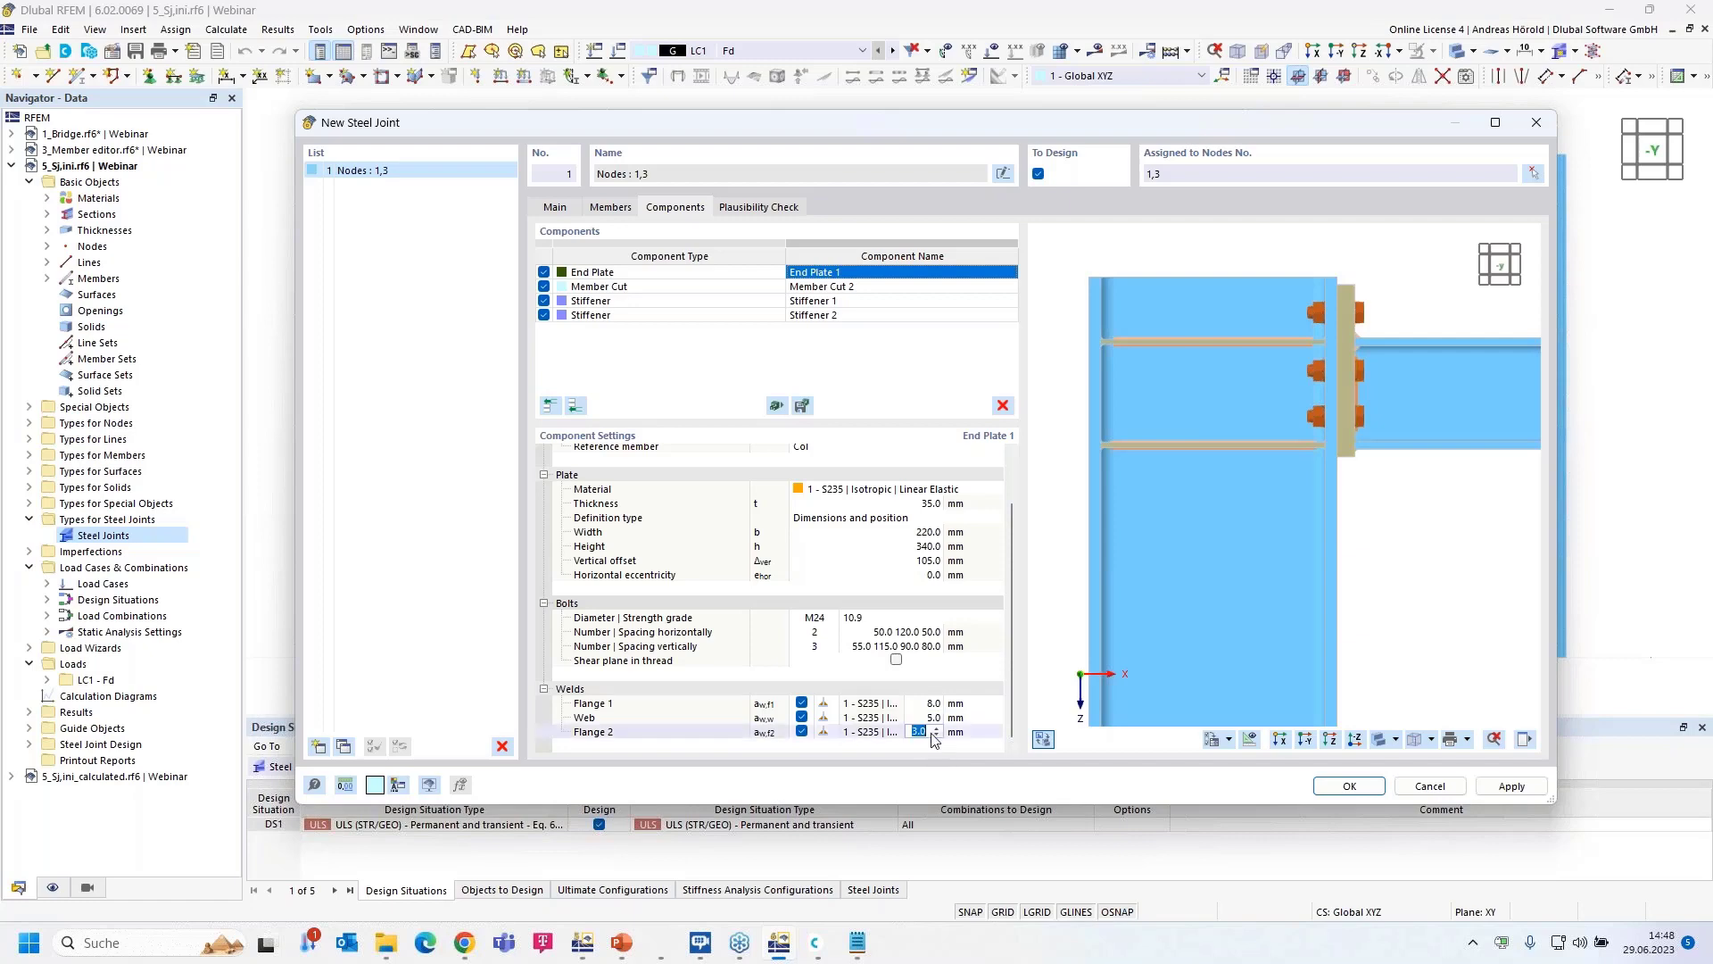
pyautogui.write('5')
pyautogui.click(997, 705)
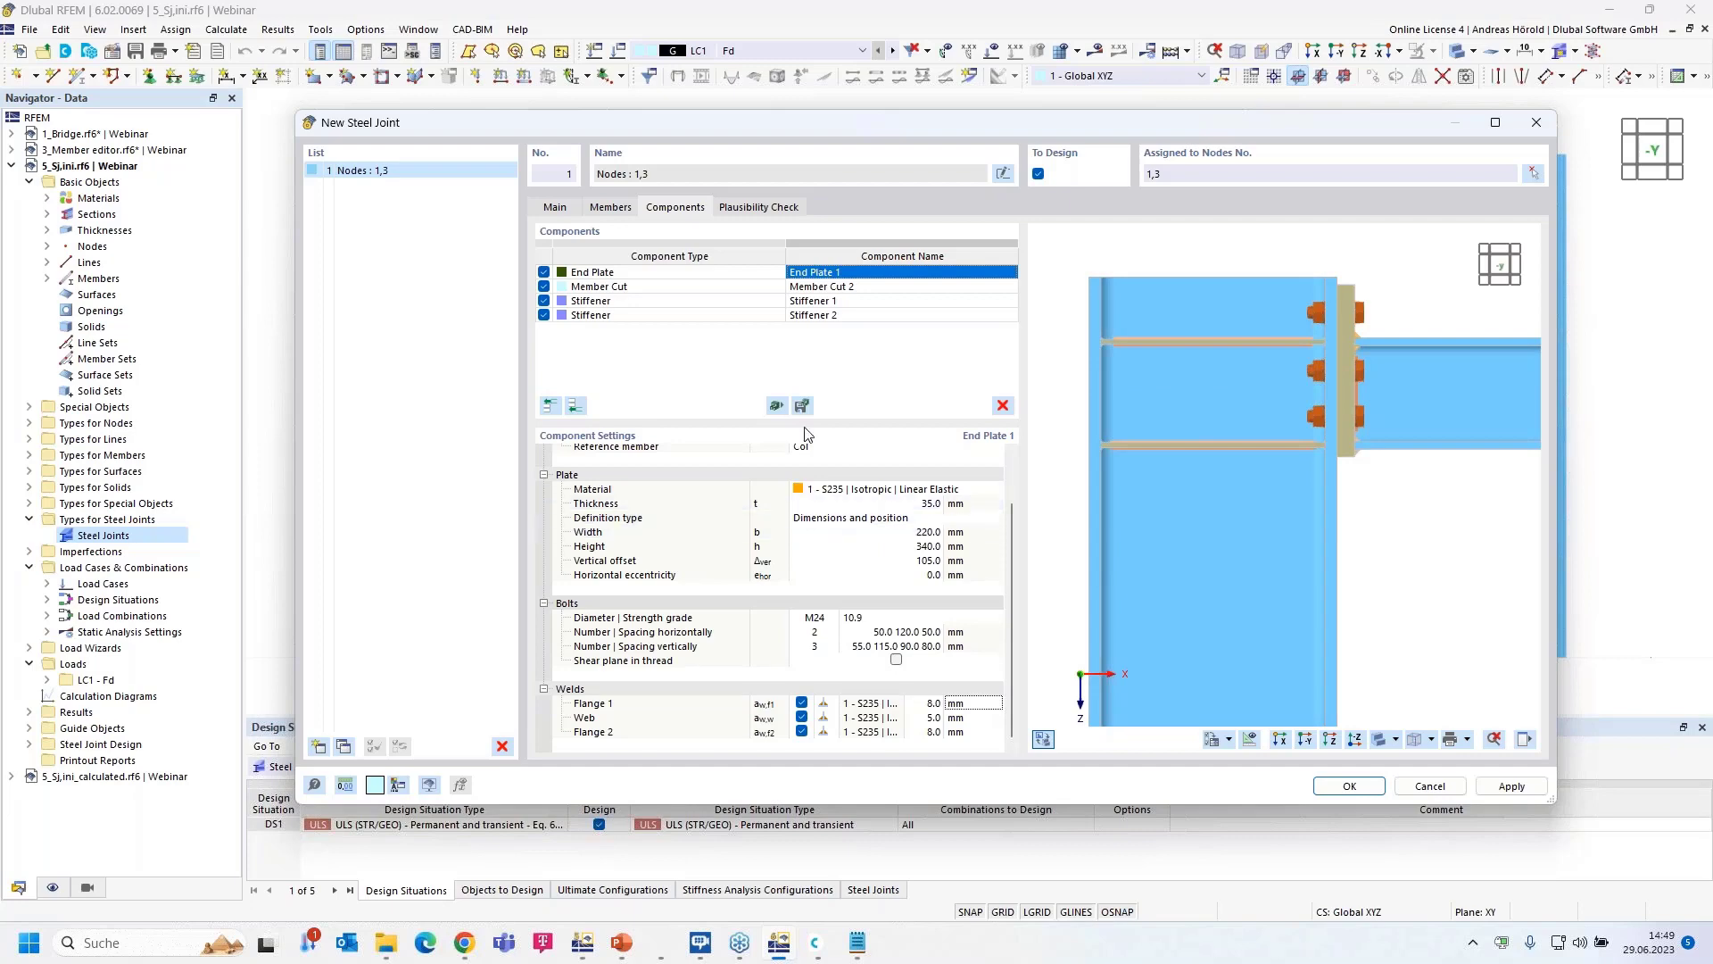
# - Delete Stiffener 2 from the joint
pyautogui.click(873, 303)
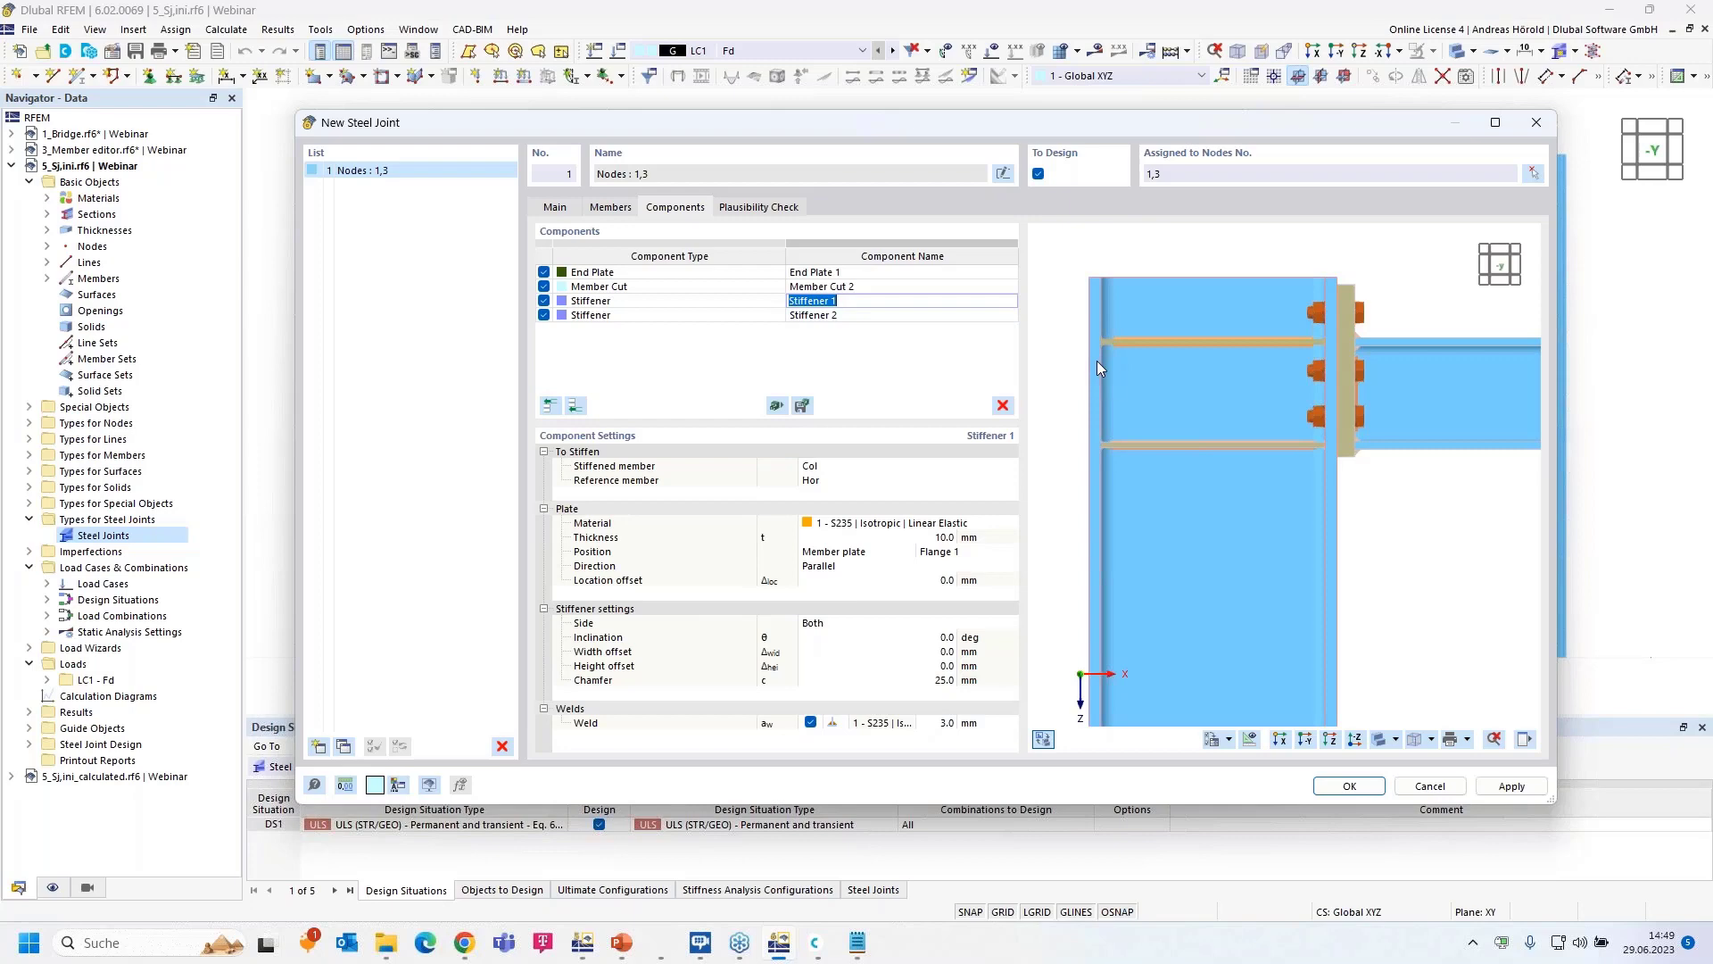
pyautogui.click(870, 316)
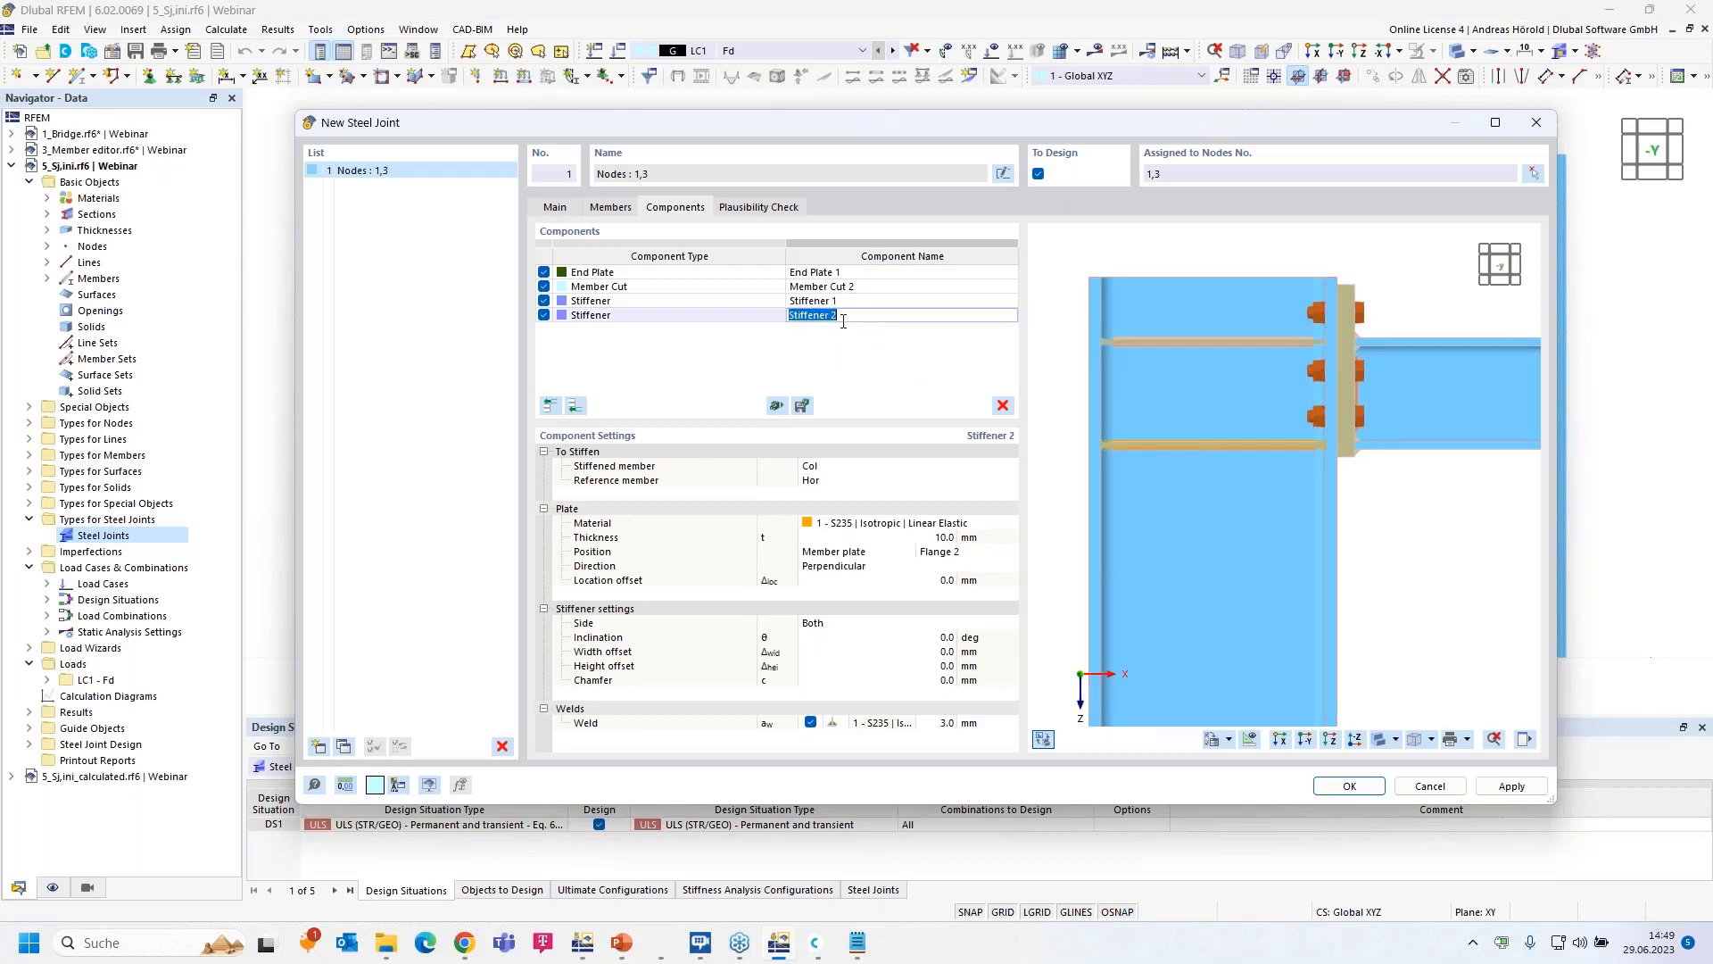
pyautogui.click(721, 318)
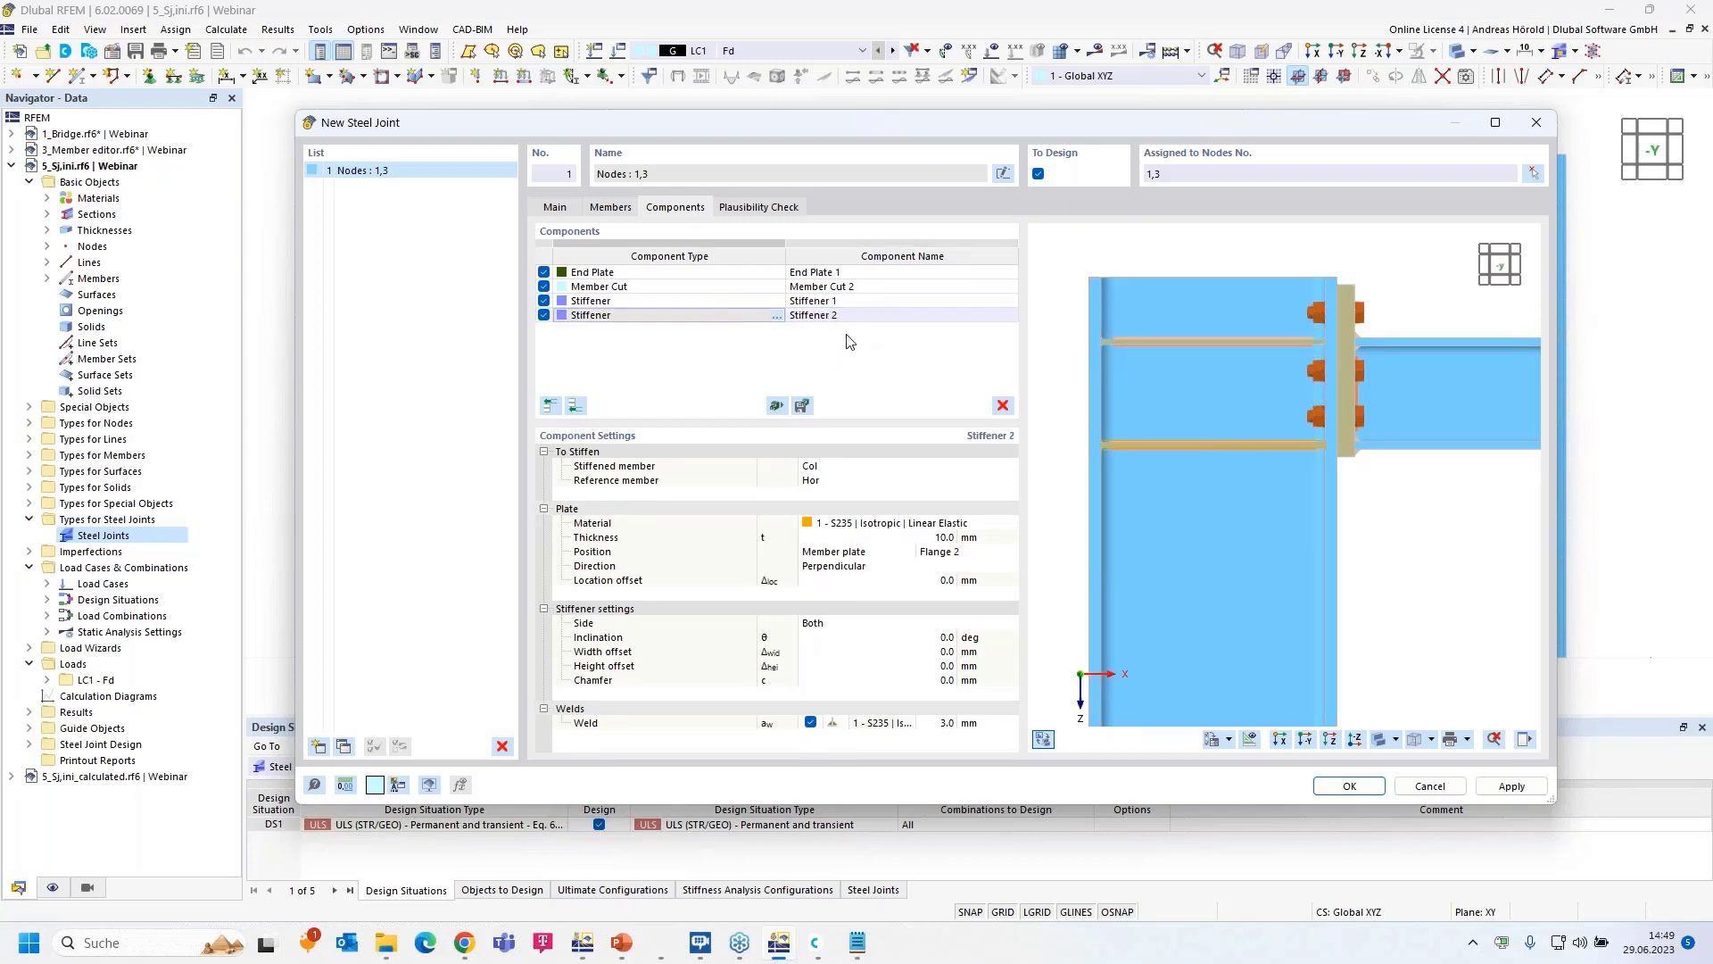
pyautogui.click(1002, 409)
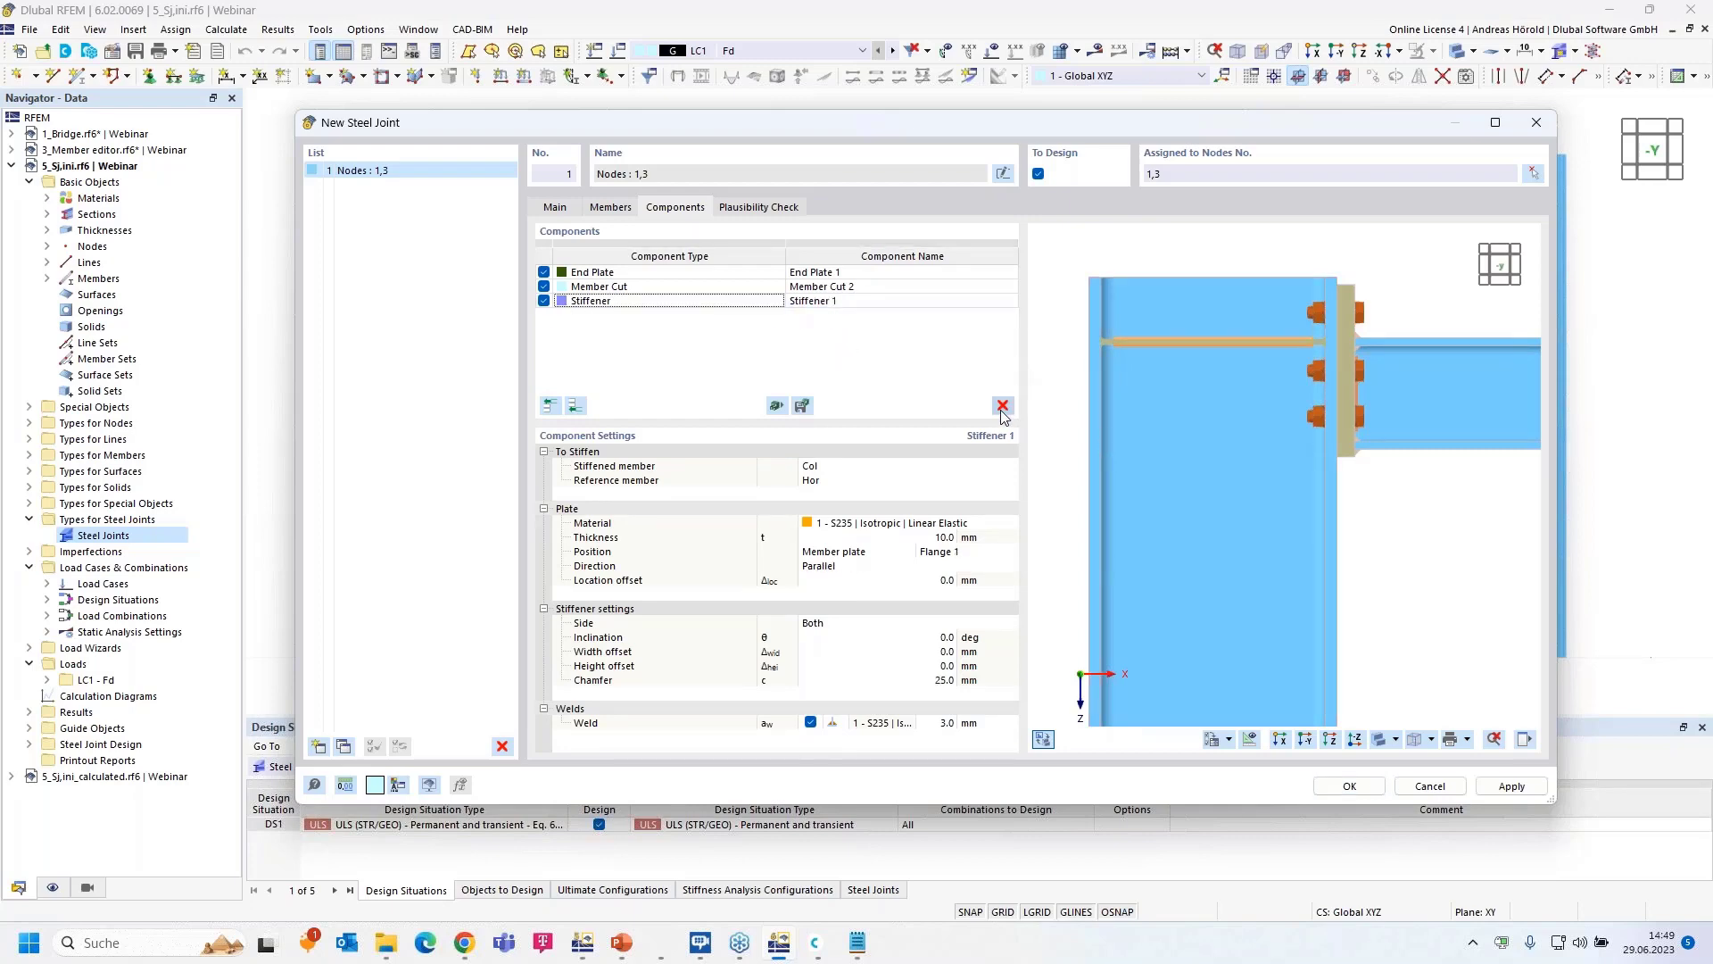
# - Set Stiffener 1's position to Both flanges
pyautogui.click(880, 303)
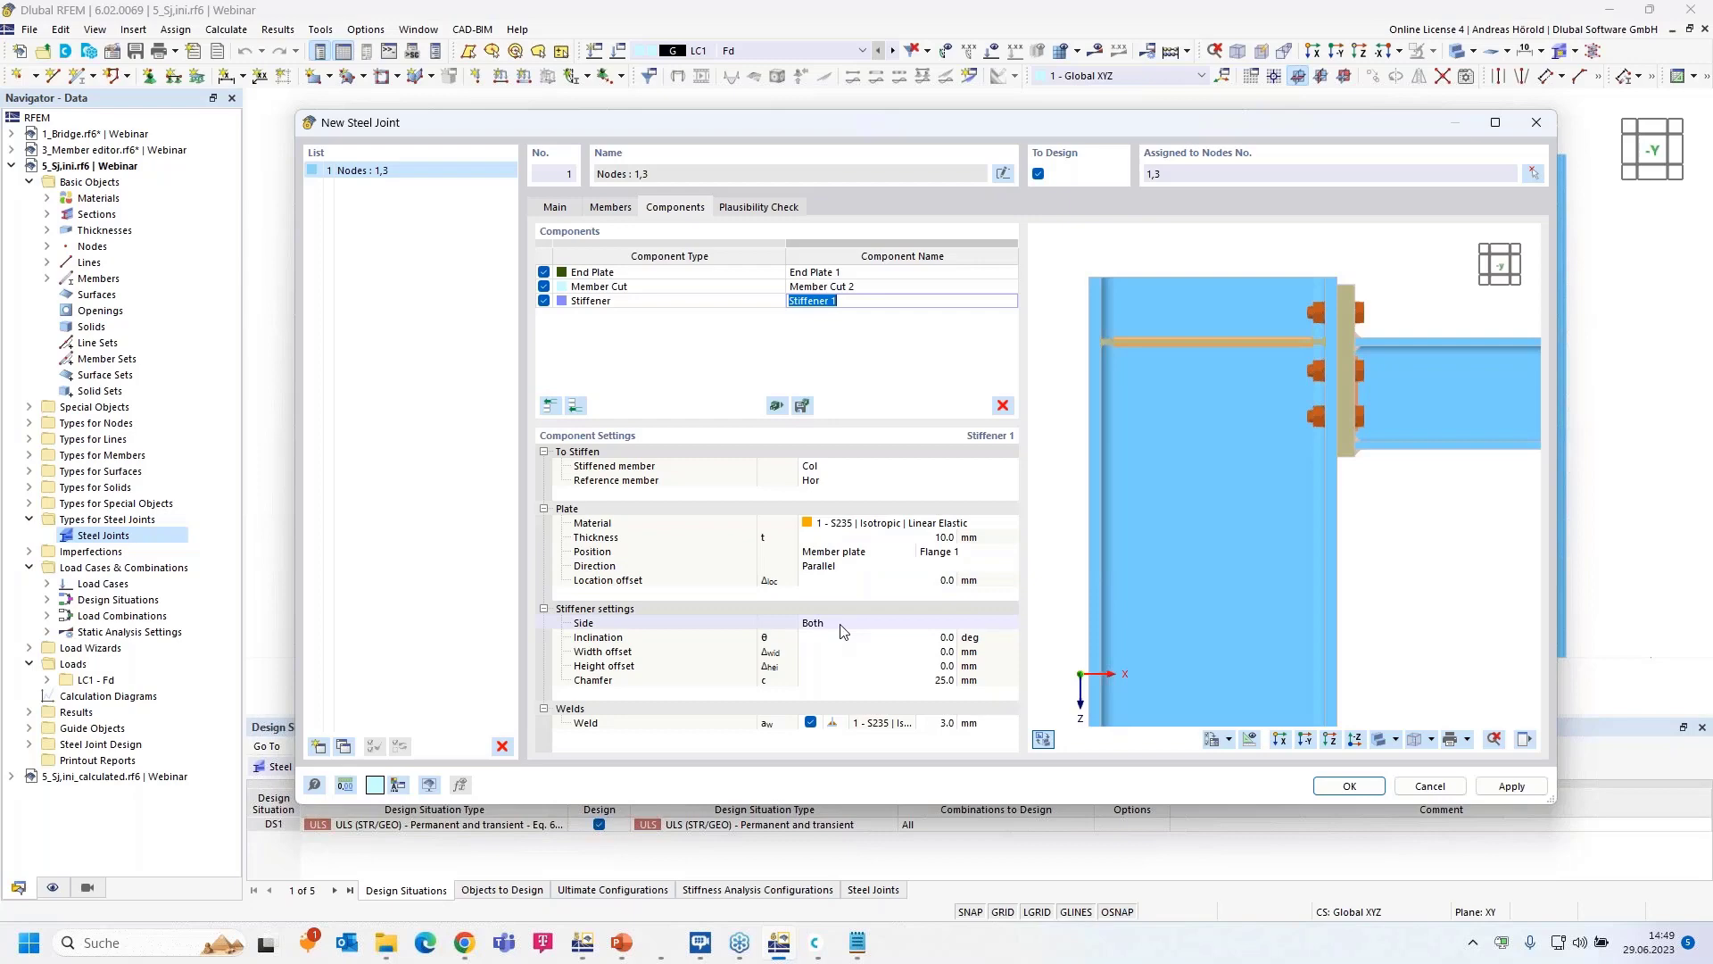
pyautogui.click(859, 554)
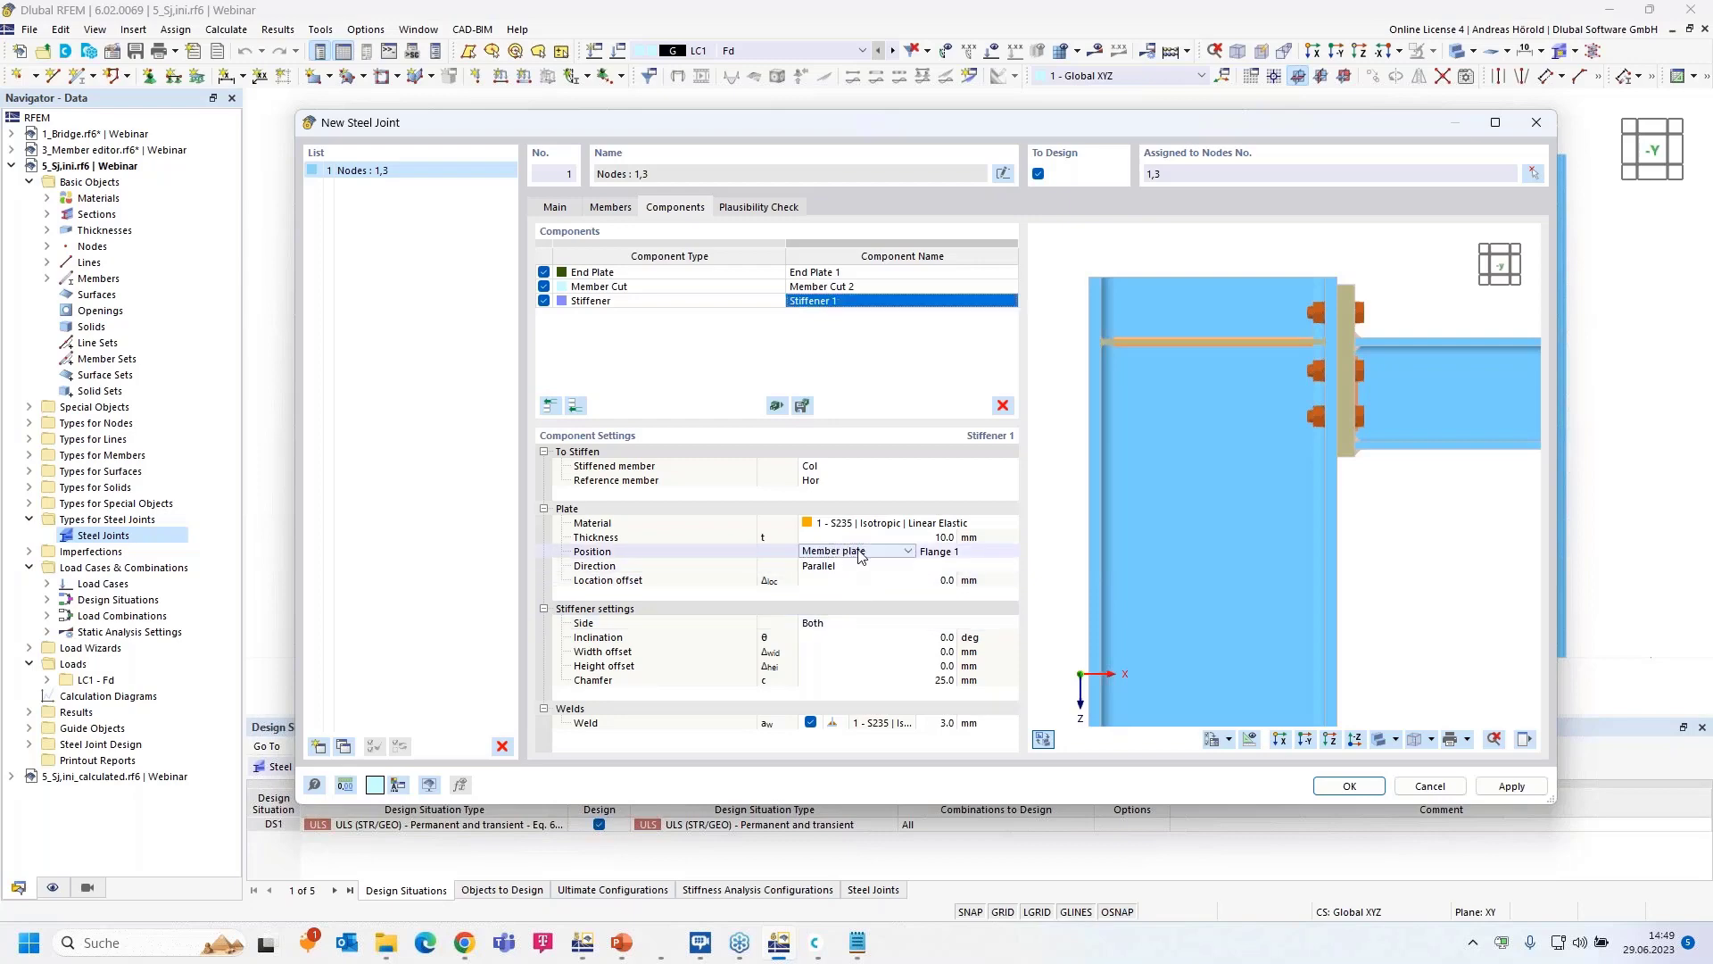
pyautogui.click(859, 553)
pyautogui.click(850, 594)
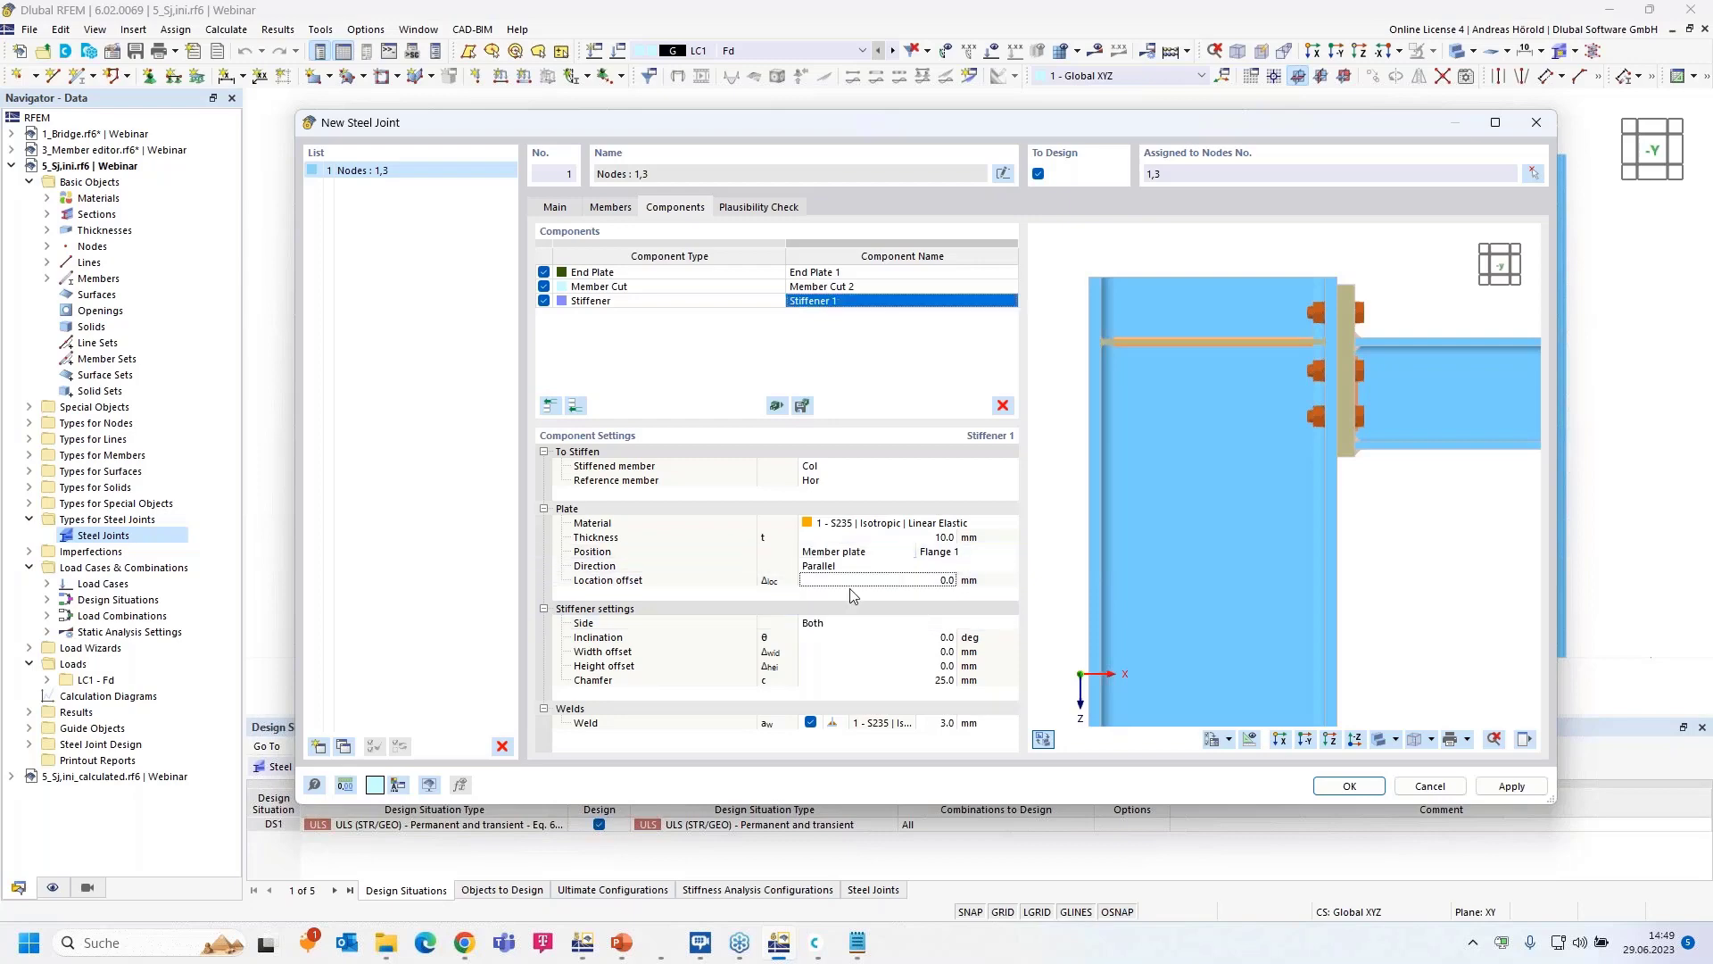
pyautogui.click(887, 553)
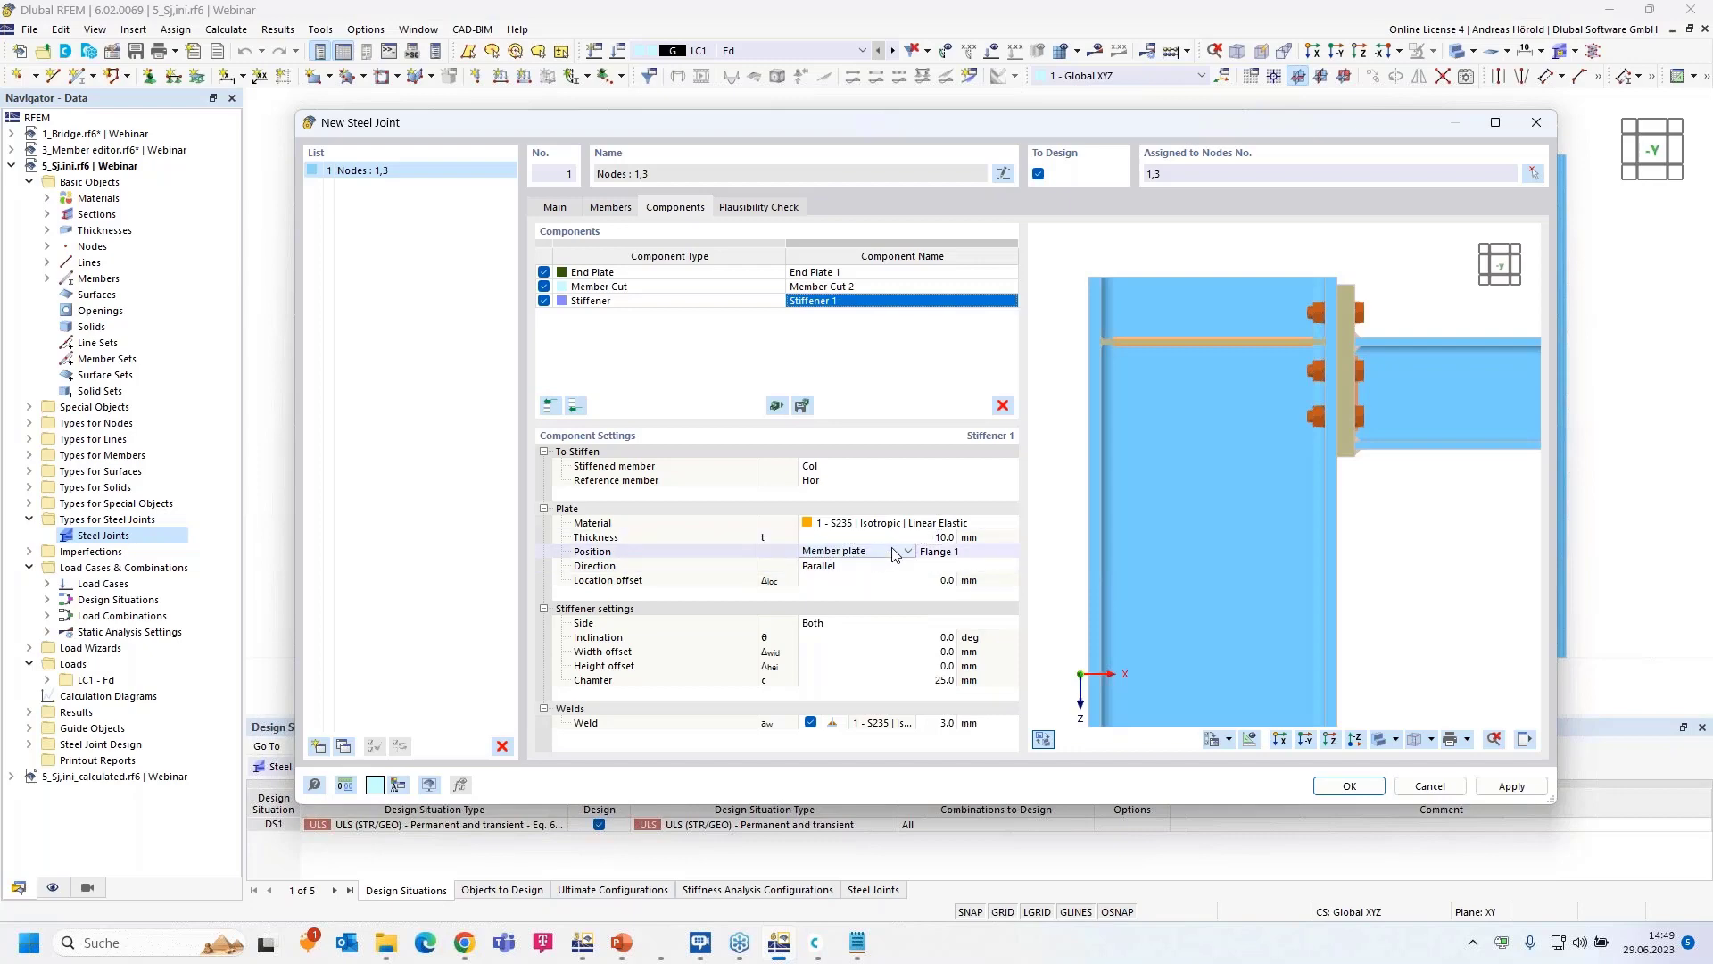
pyautogui.click(895, 554)
pyautogui.click(885, 594)
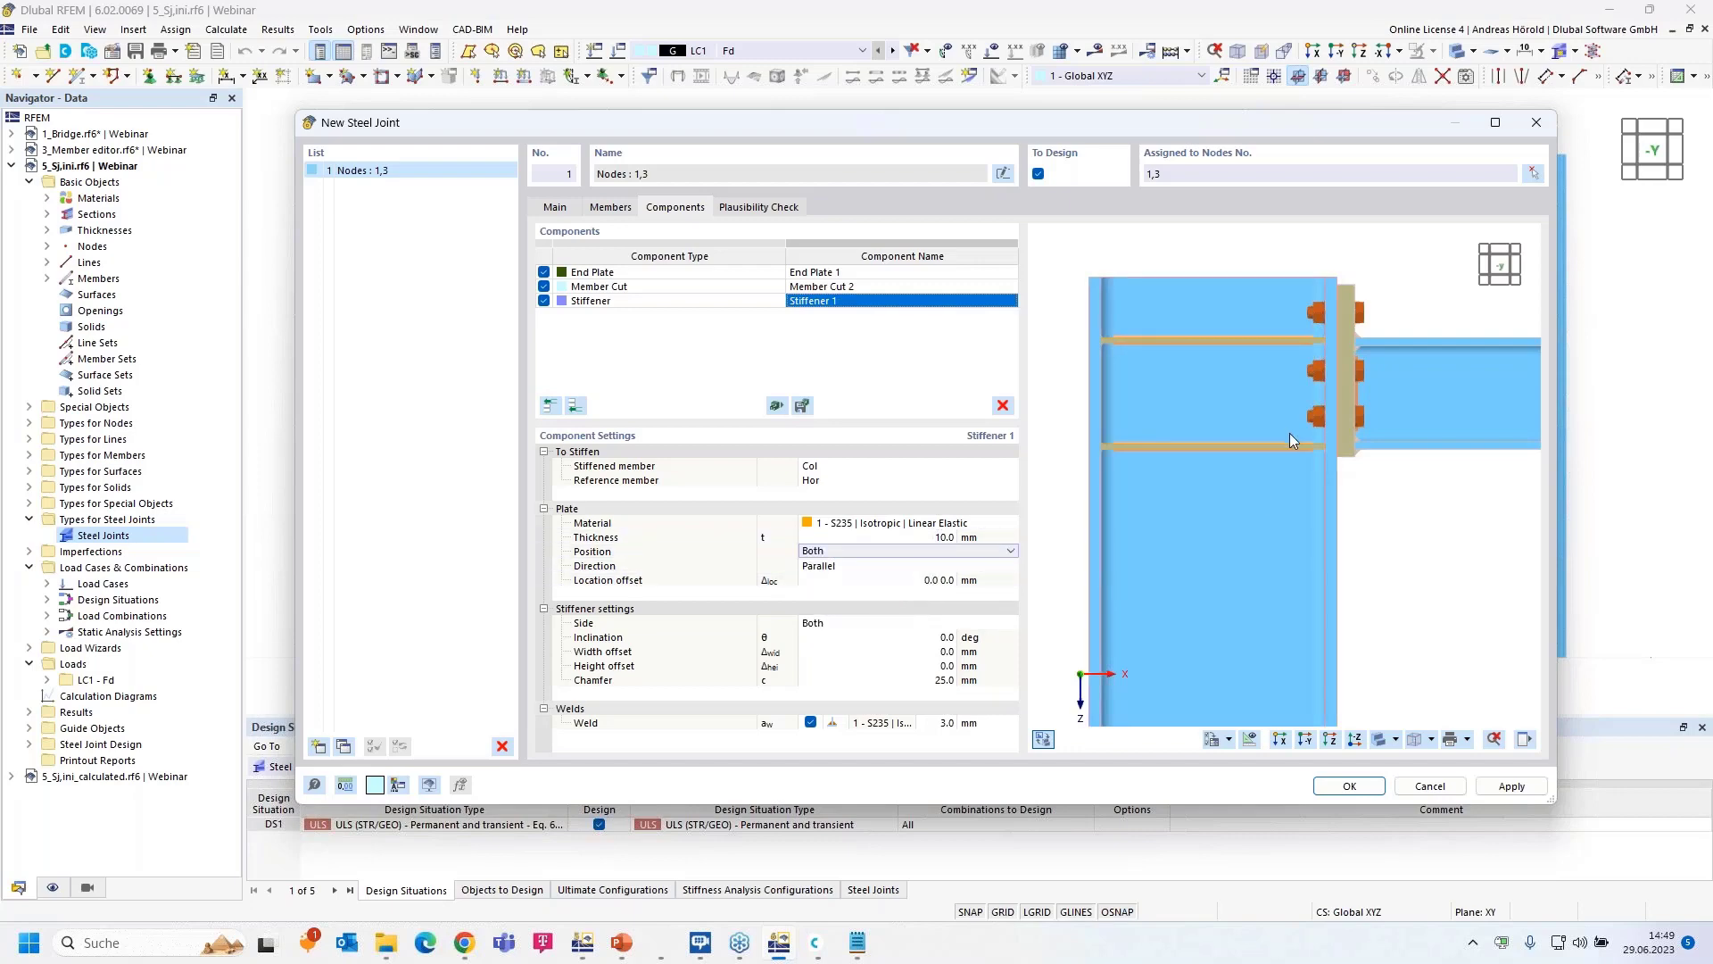
# - Give Stiffener 1 a 16 mm plate thickness and a 6 mm weld
pyautogui.click(941, 538)
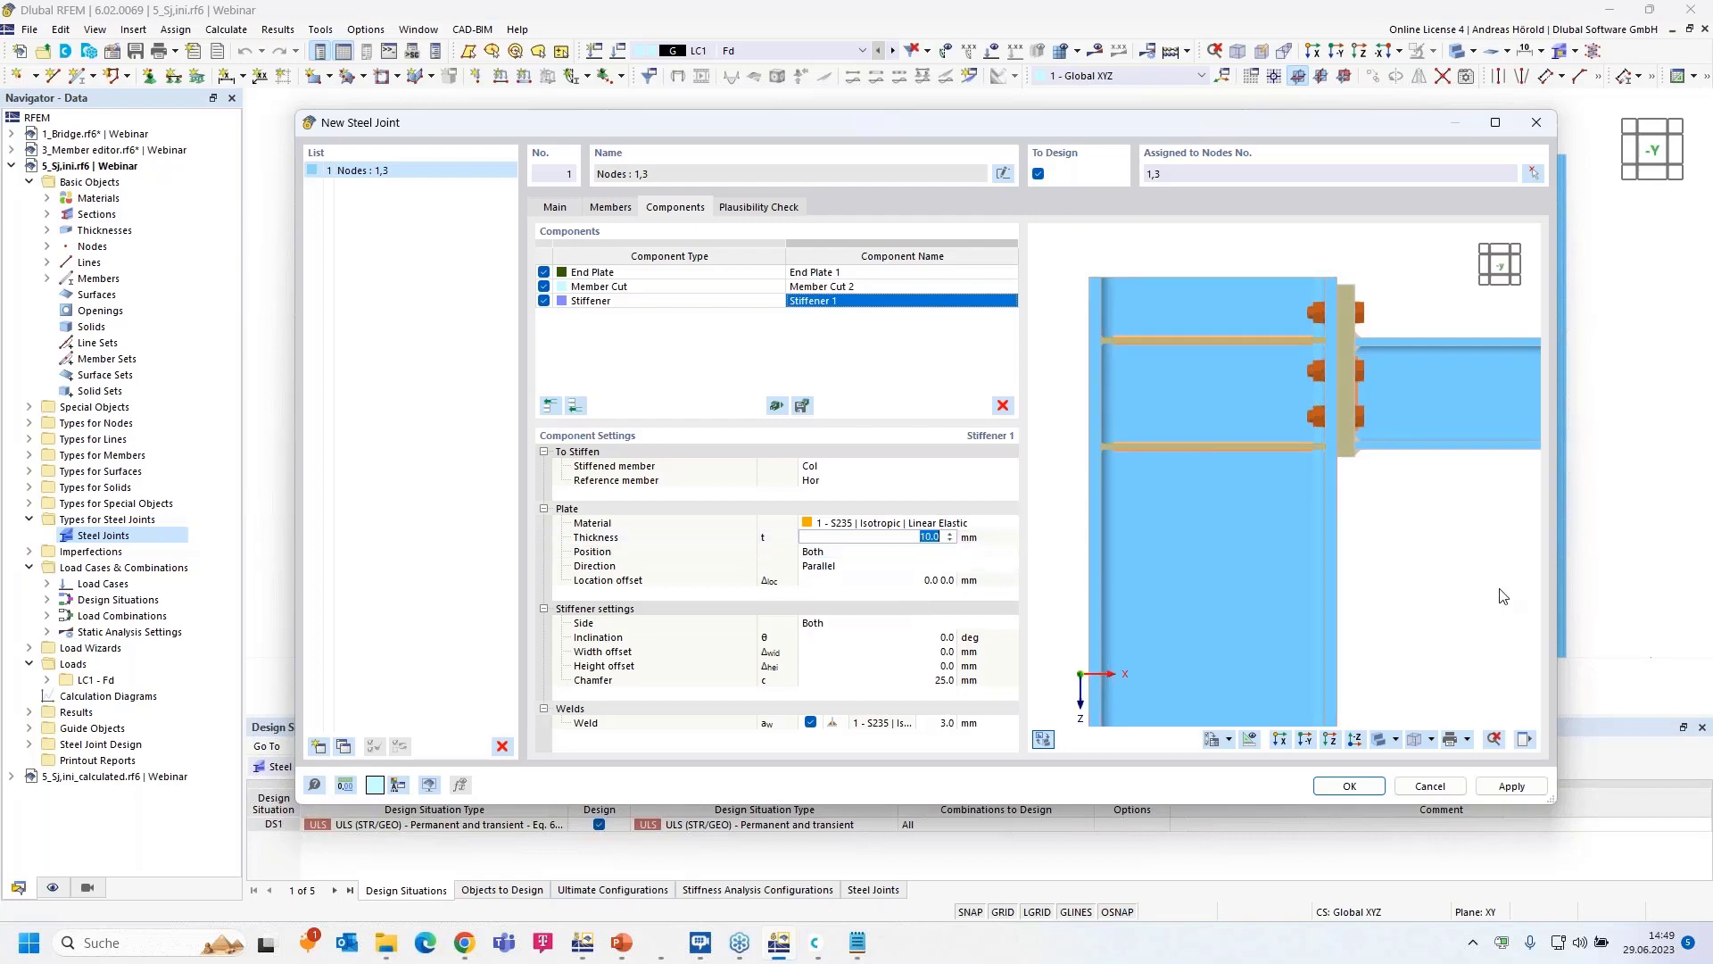
pyautogui.write('16')
pyautogui.click(919, 551)
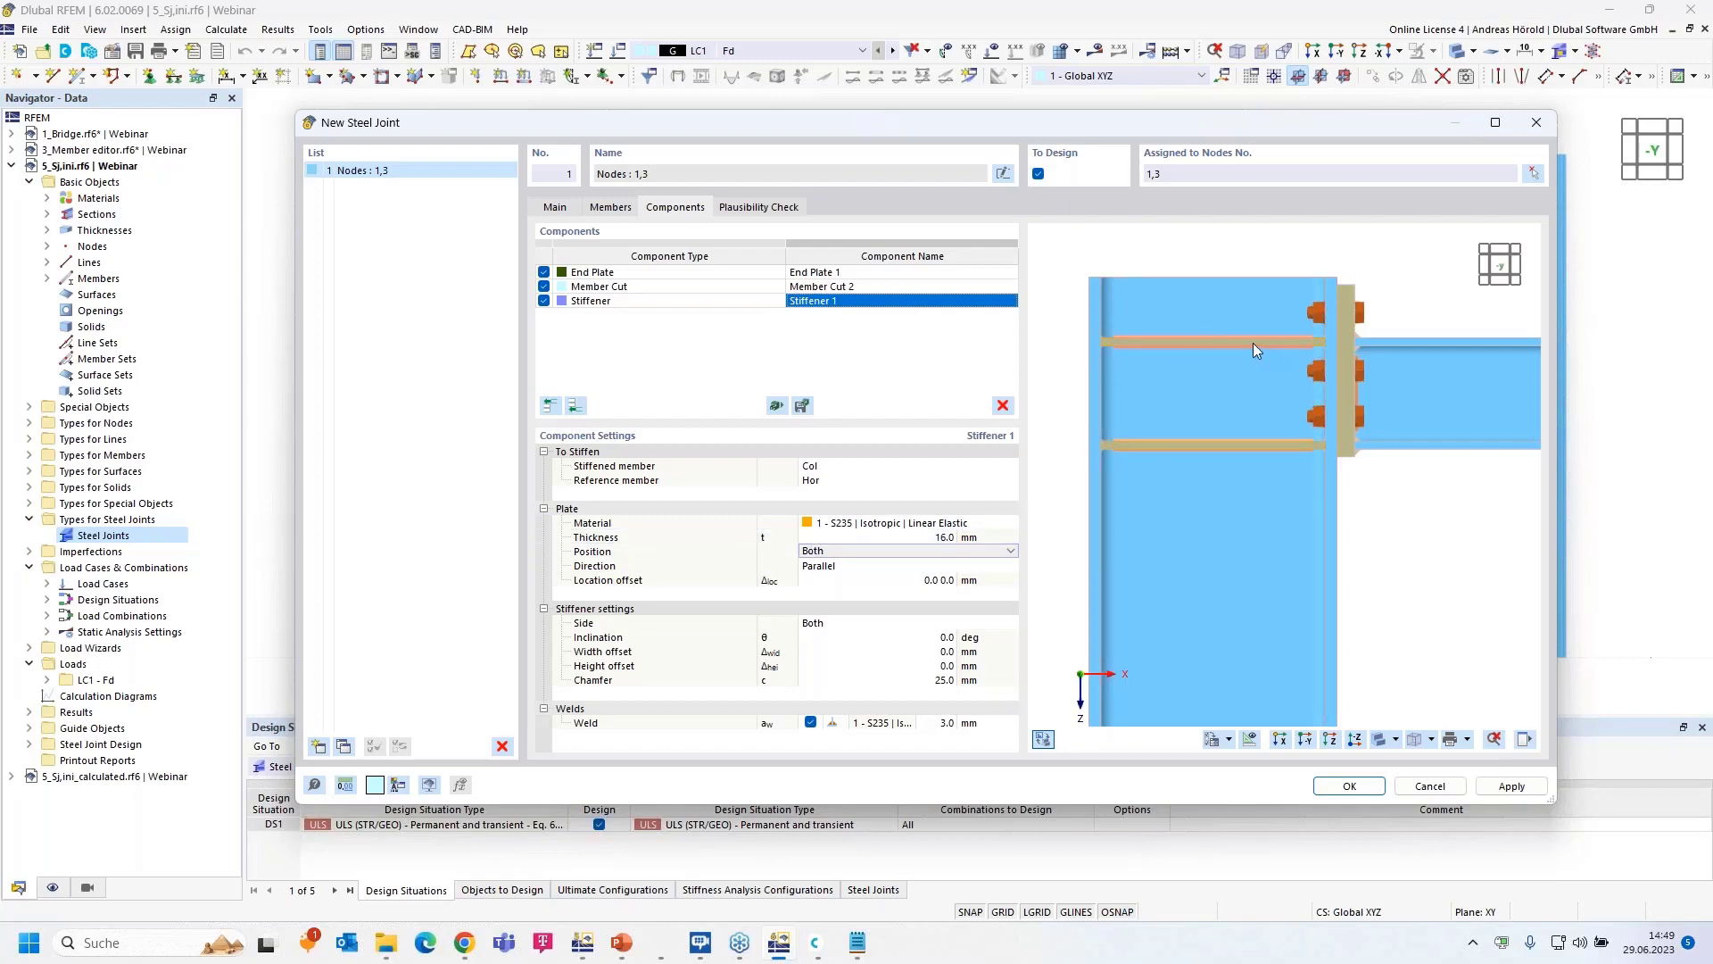
pyautogui.scroll(3, 1356, 346)
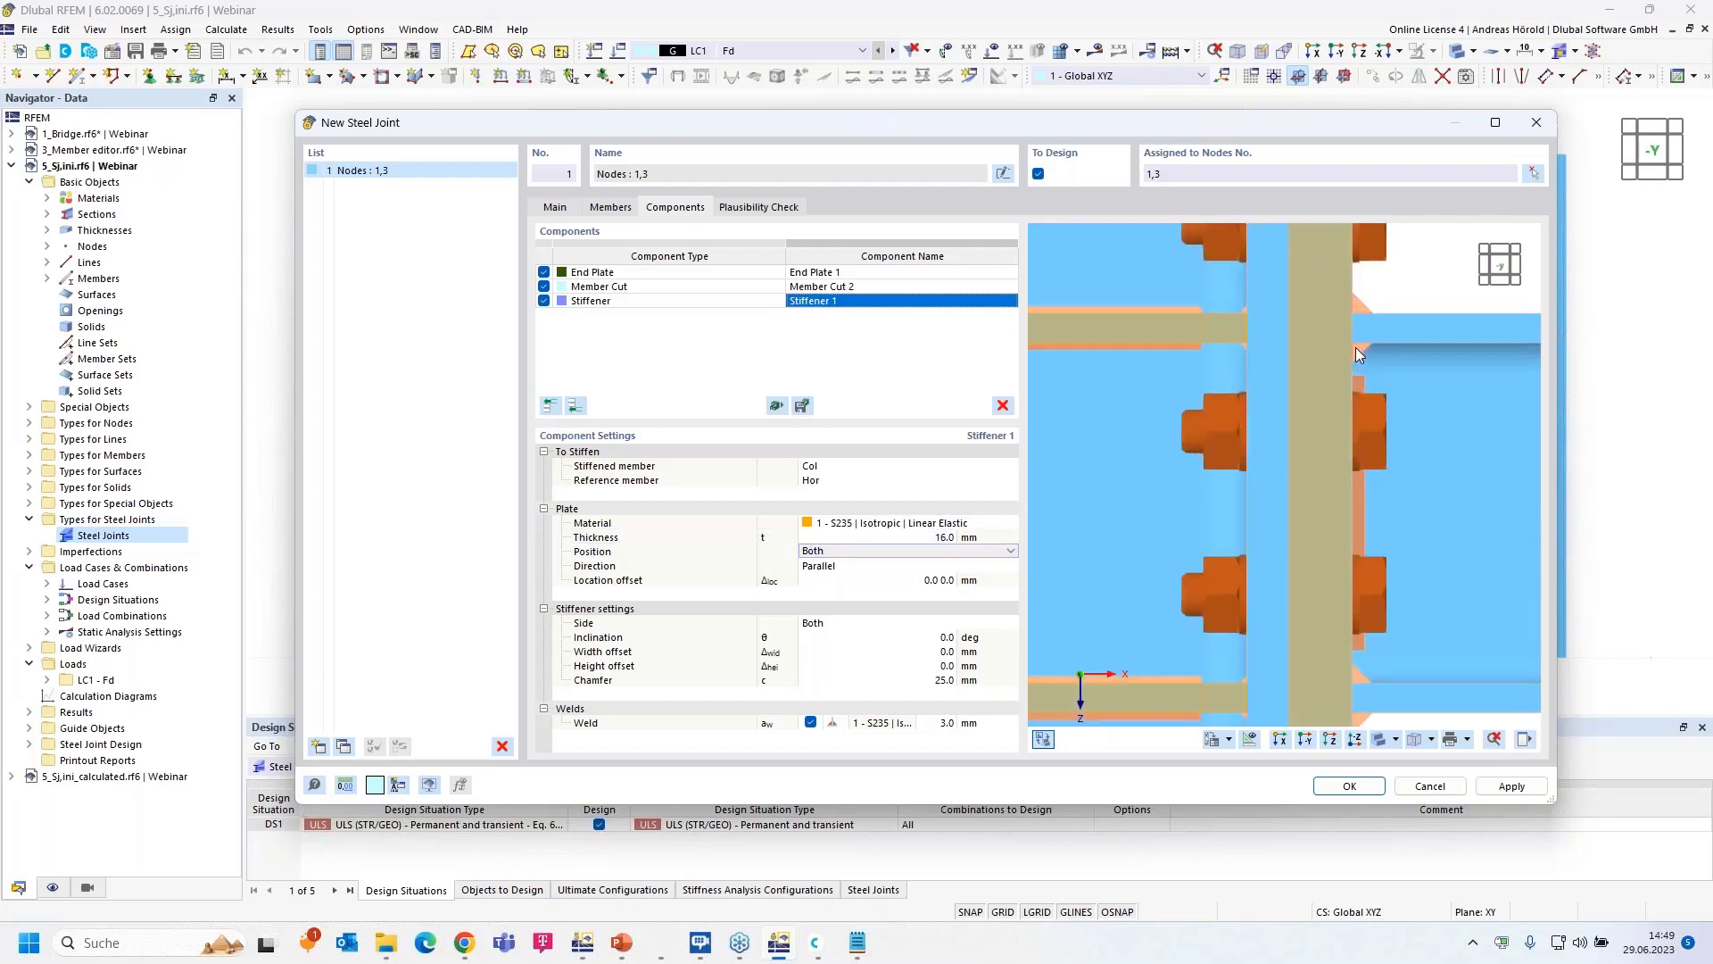
pyautogui.scroll(-3, 1392, 328)
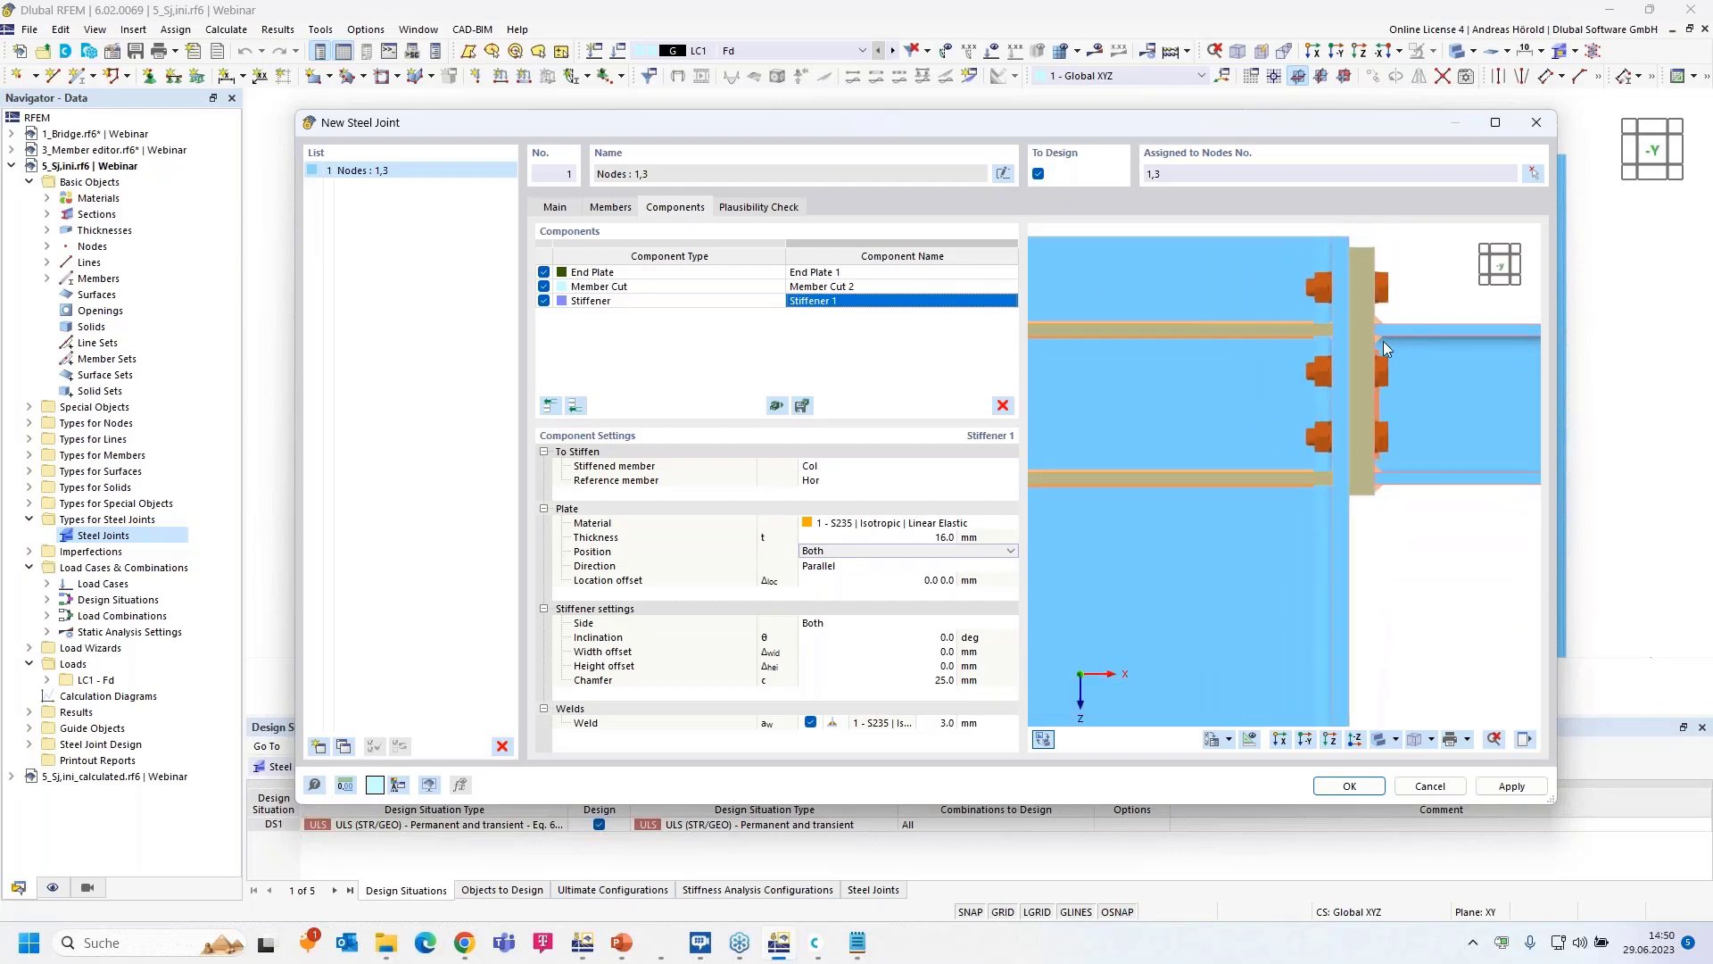
pyautogui.scroll(-2, 1279, 377)
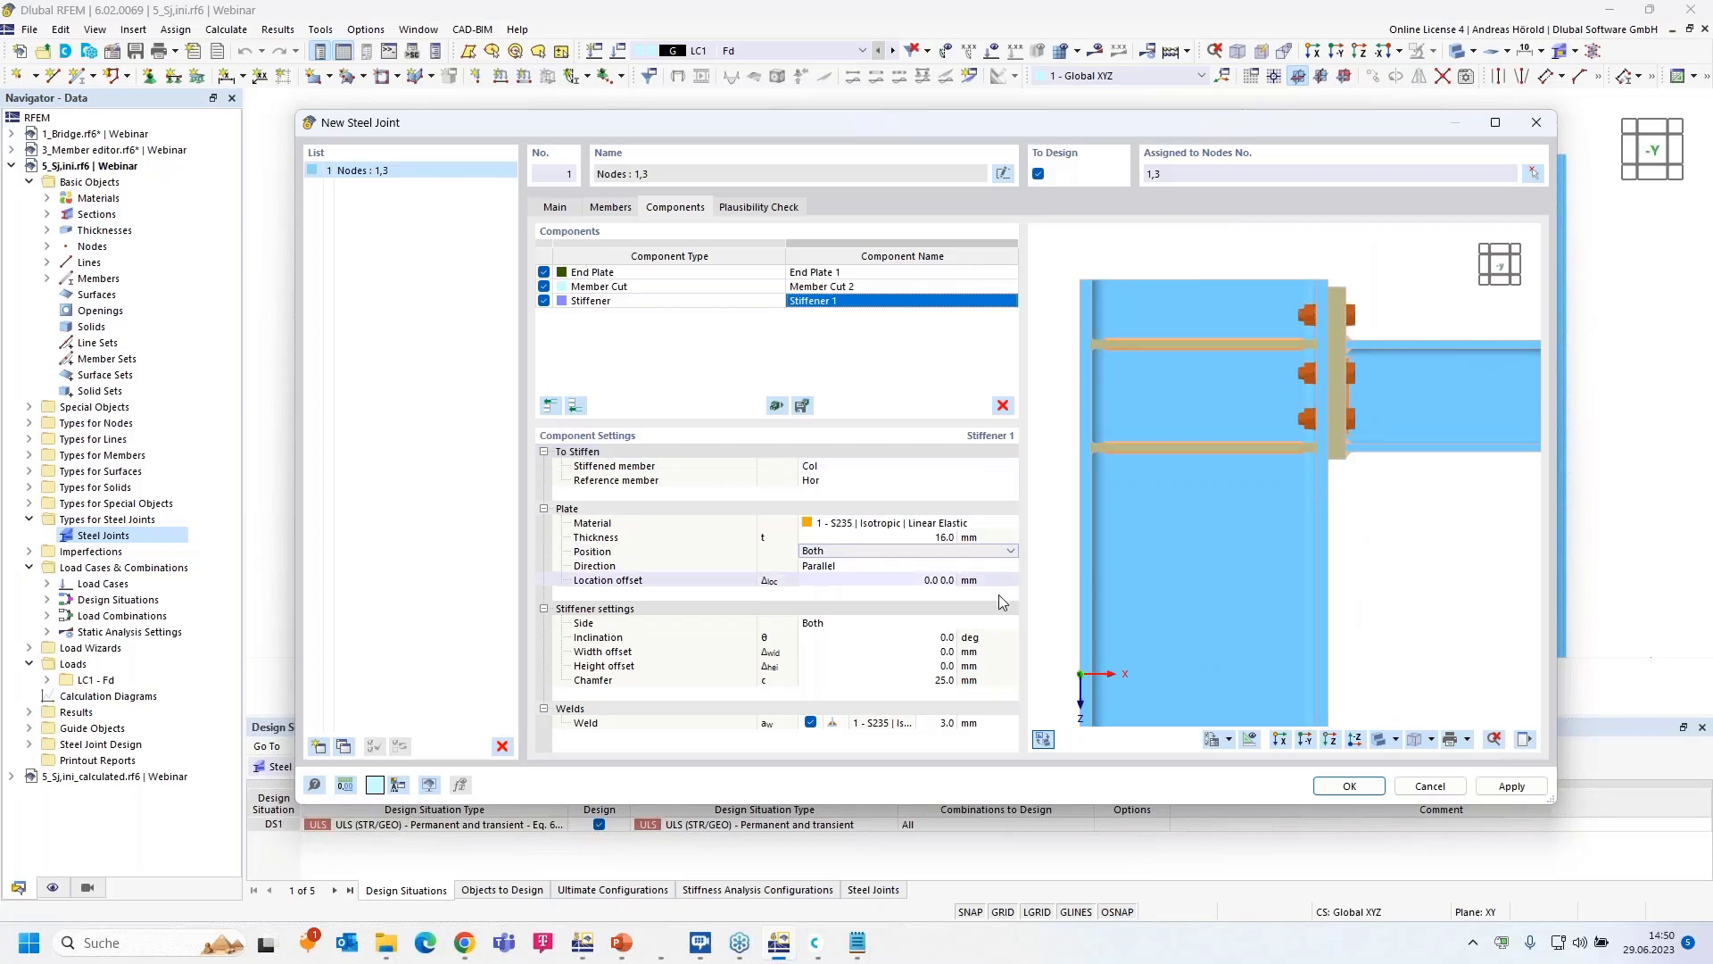
pyautogui.click(944, 725)
pyautogui.write('6')
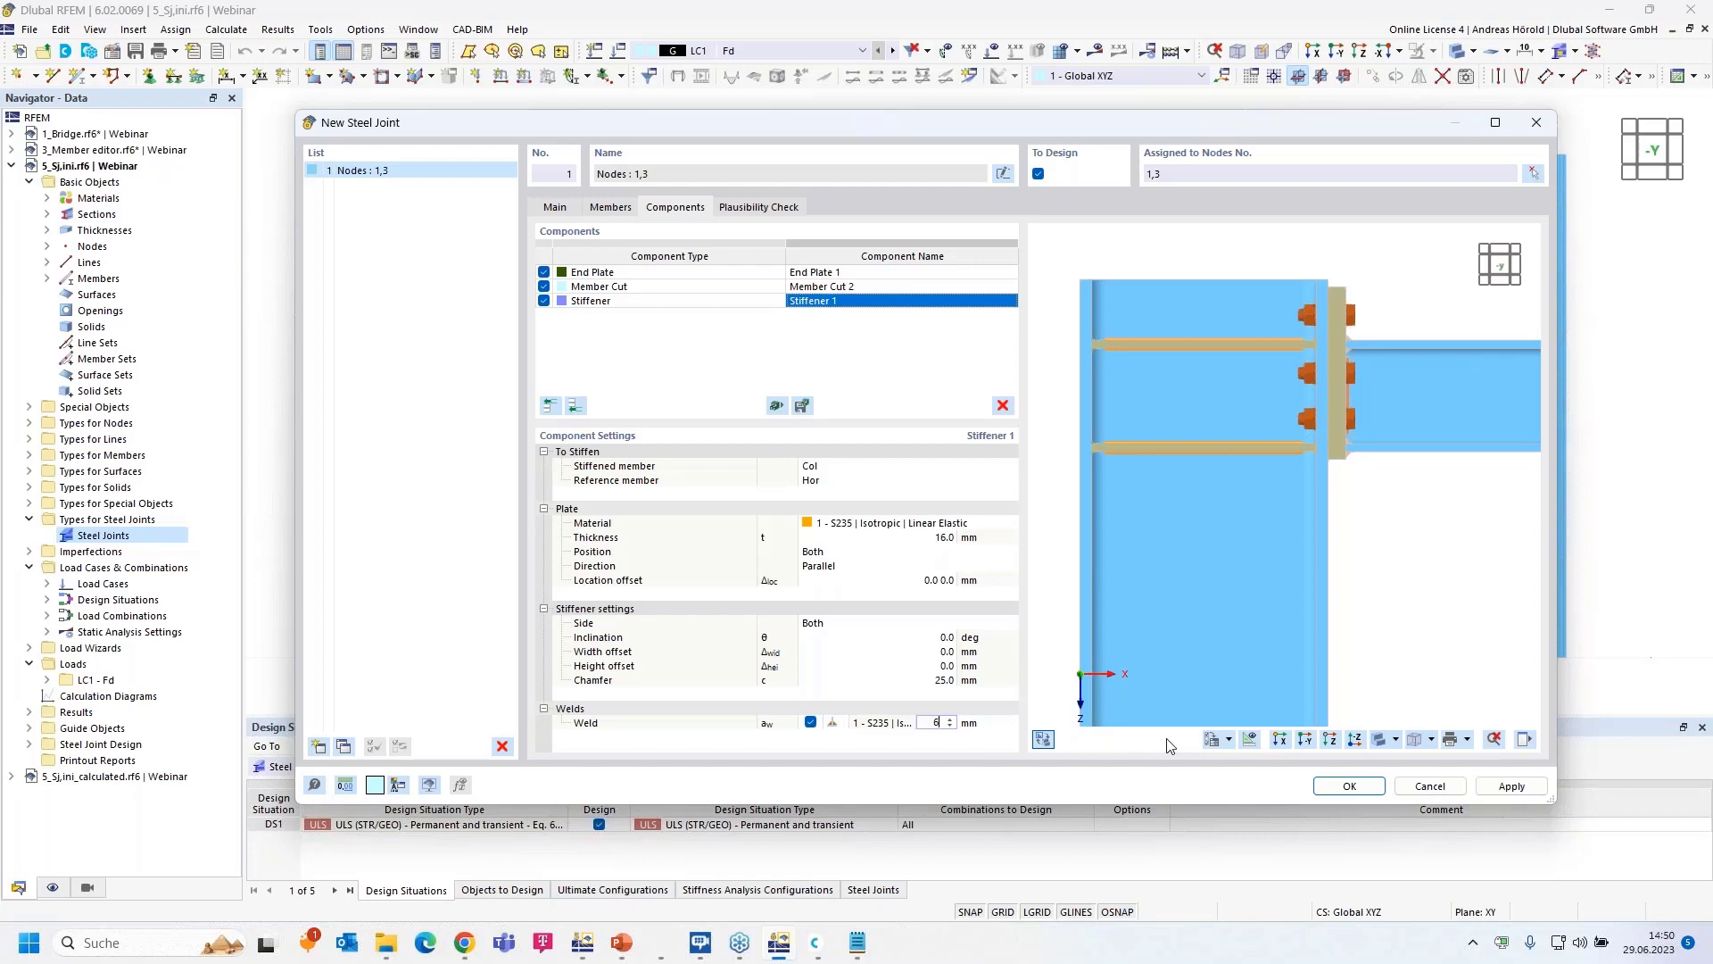
pyautogui.press('Tab')
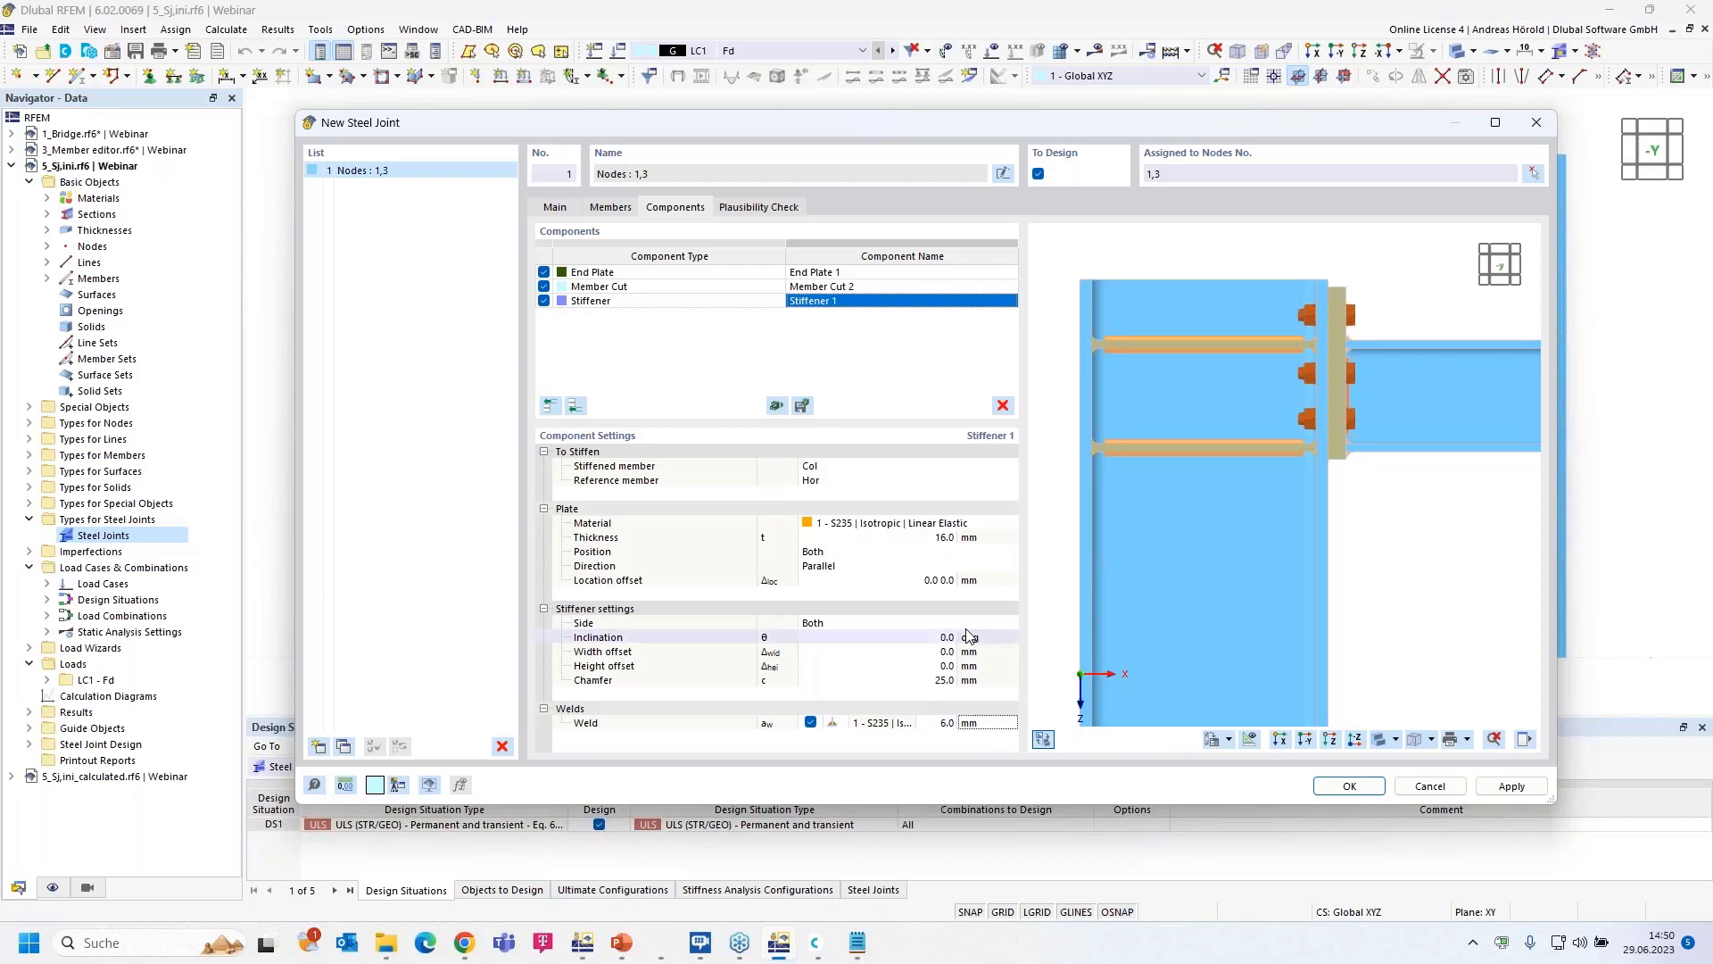
# - Create the joint, then show Stiffness Analysis results in 5_Sj,ini_calculated.rf6 (Hor 12.4 and 33.2 MNm/rad)
pyautogui.click(1348, 789)
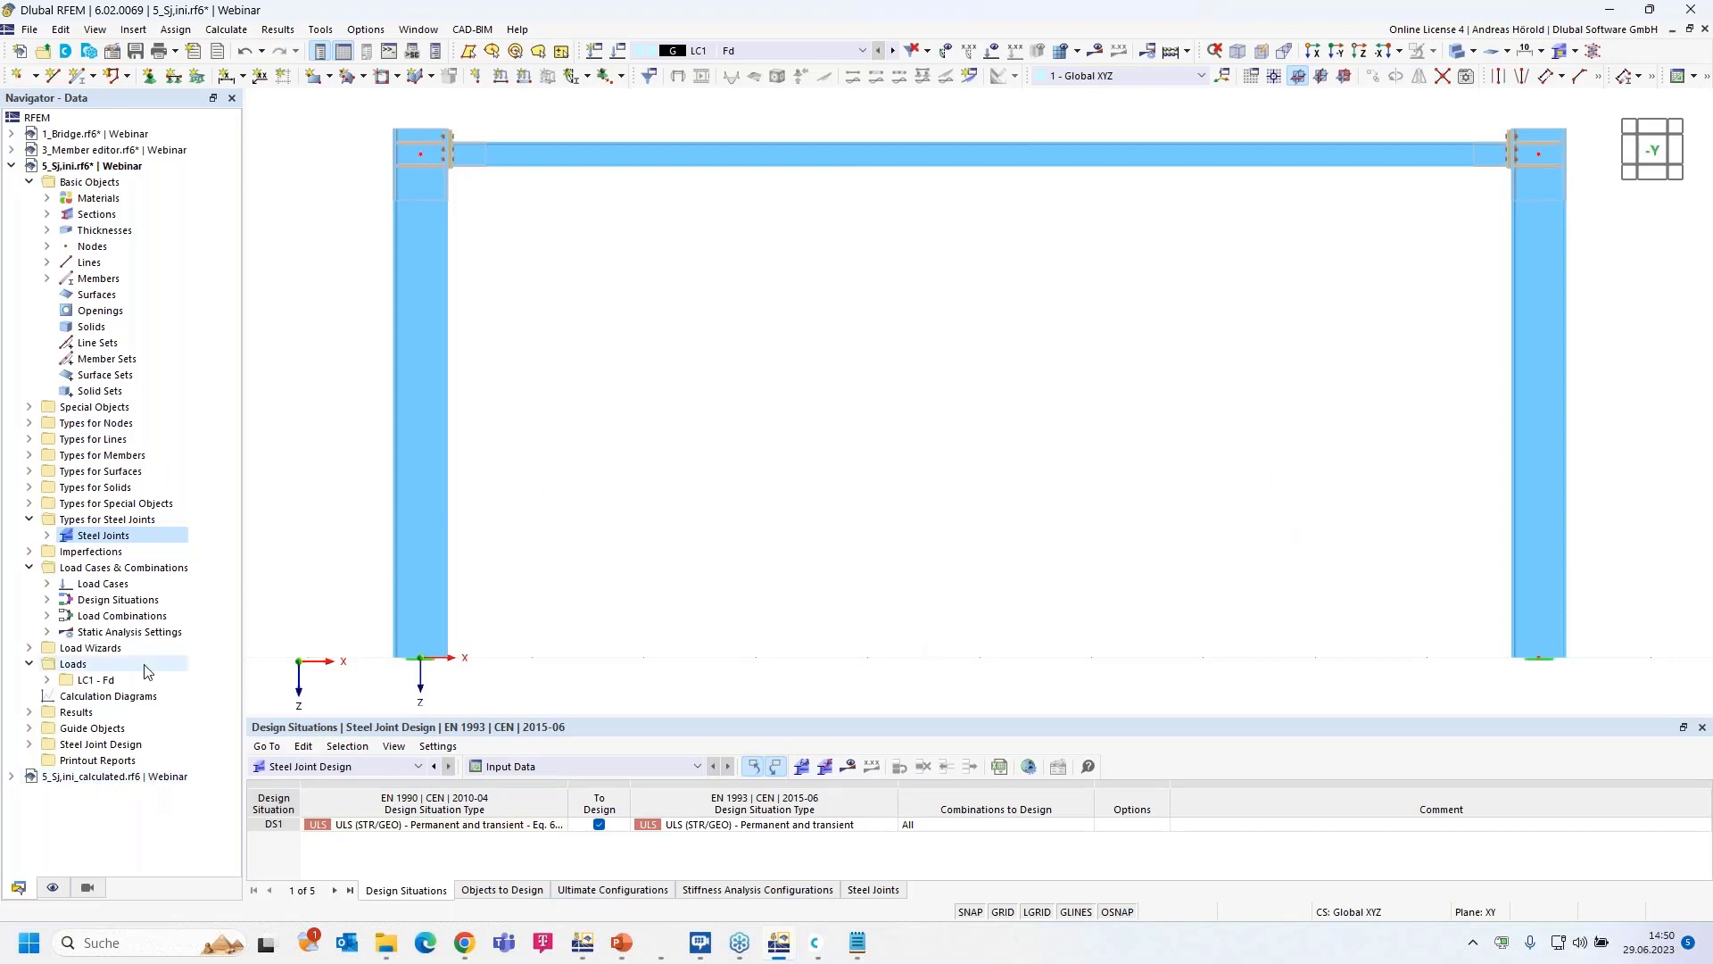
pyautogui.click(129, 777)
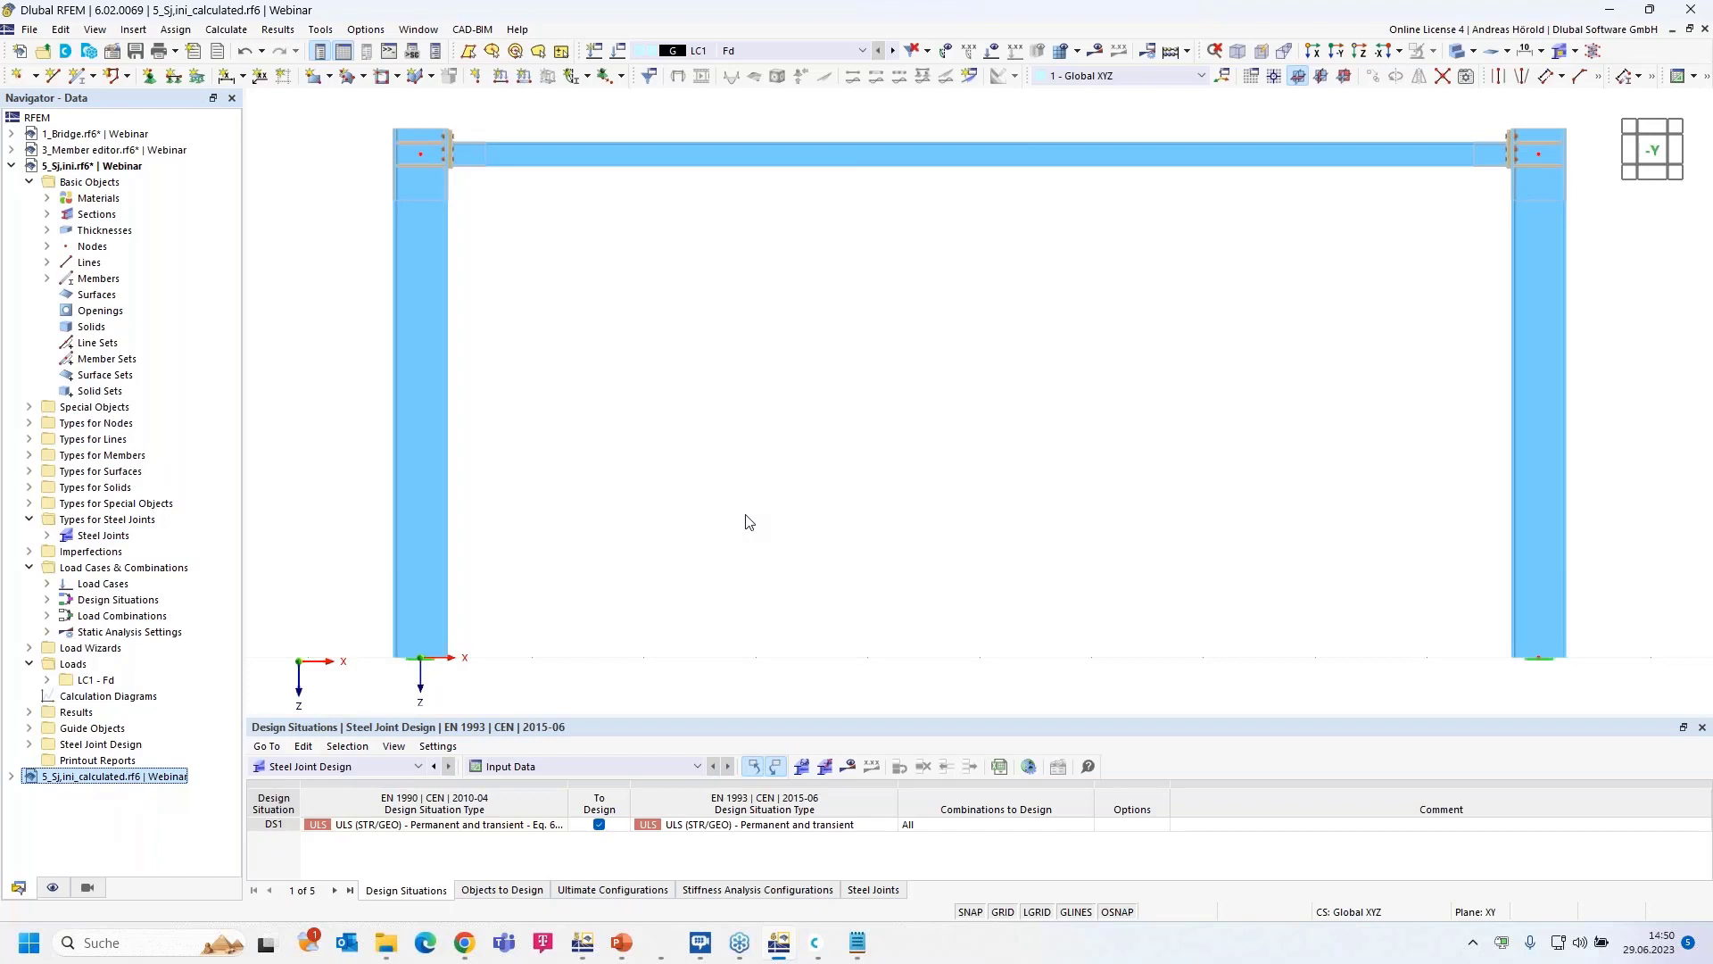
pyautogui.click(582, 770)
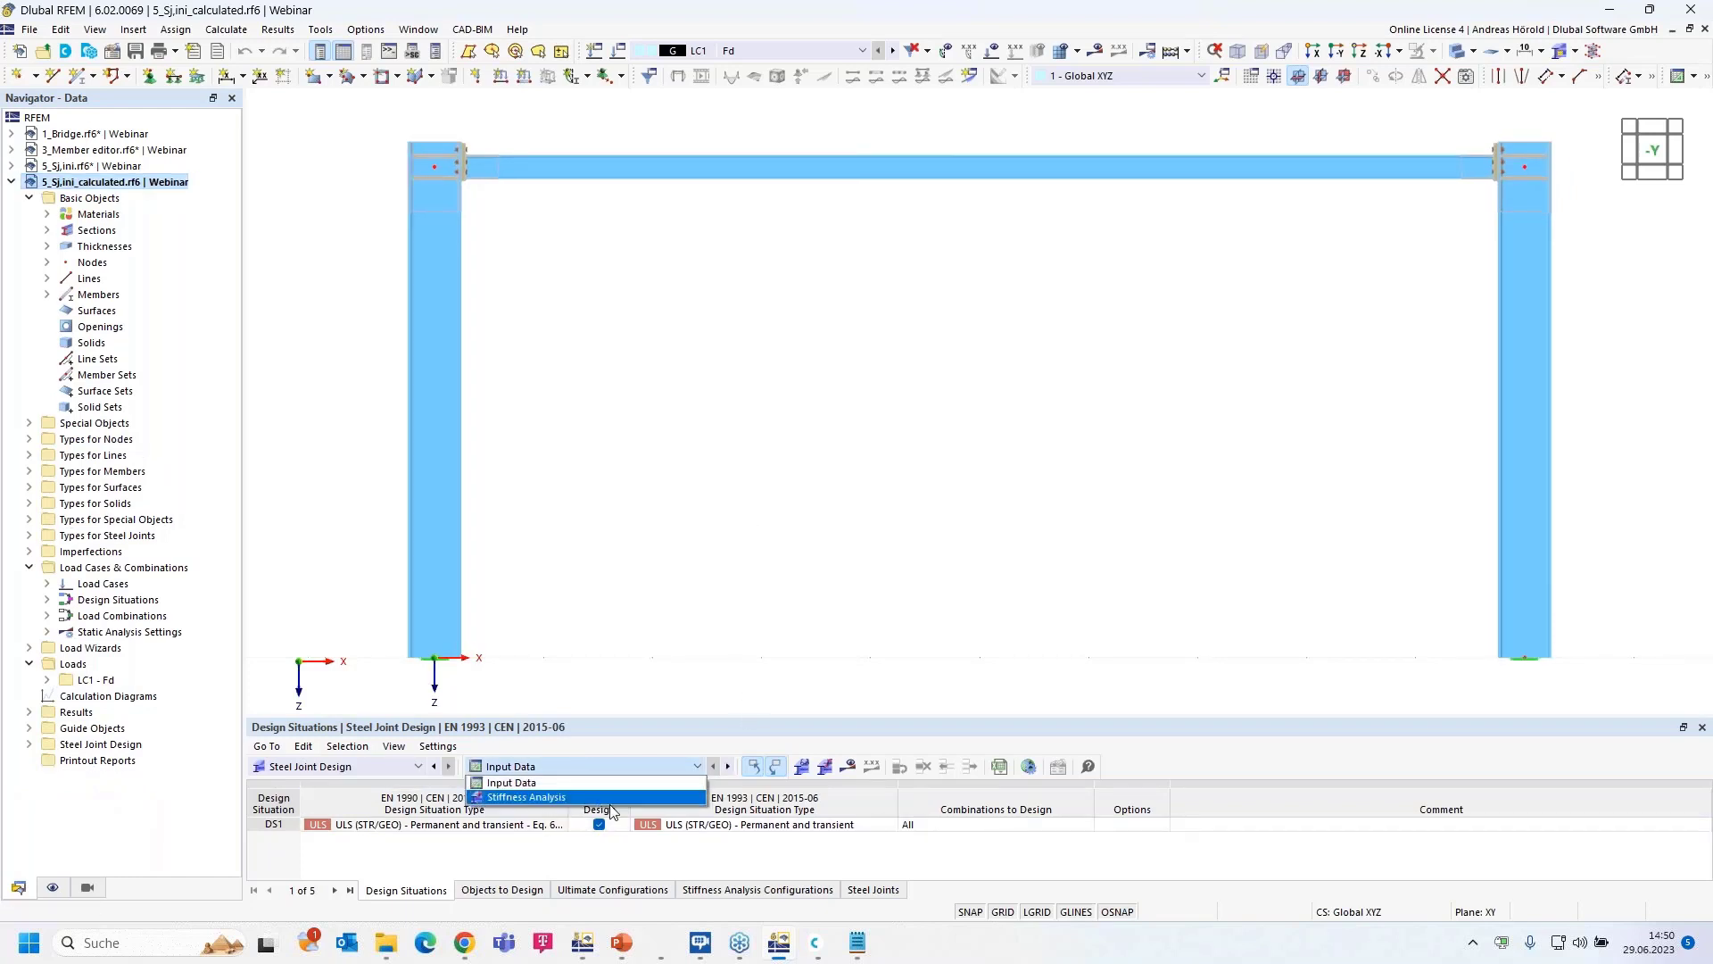
pyautogui.click(611, 797)
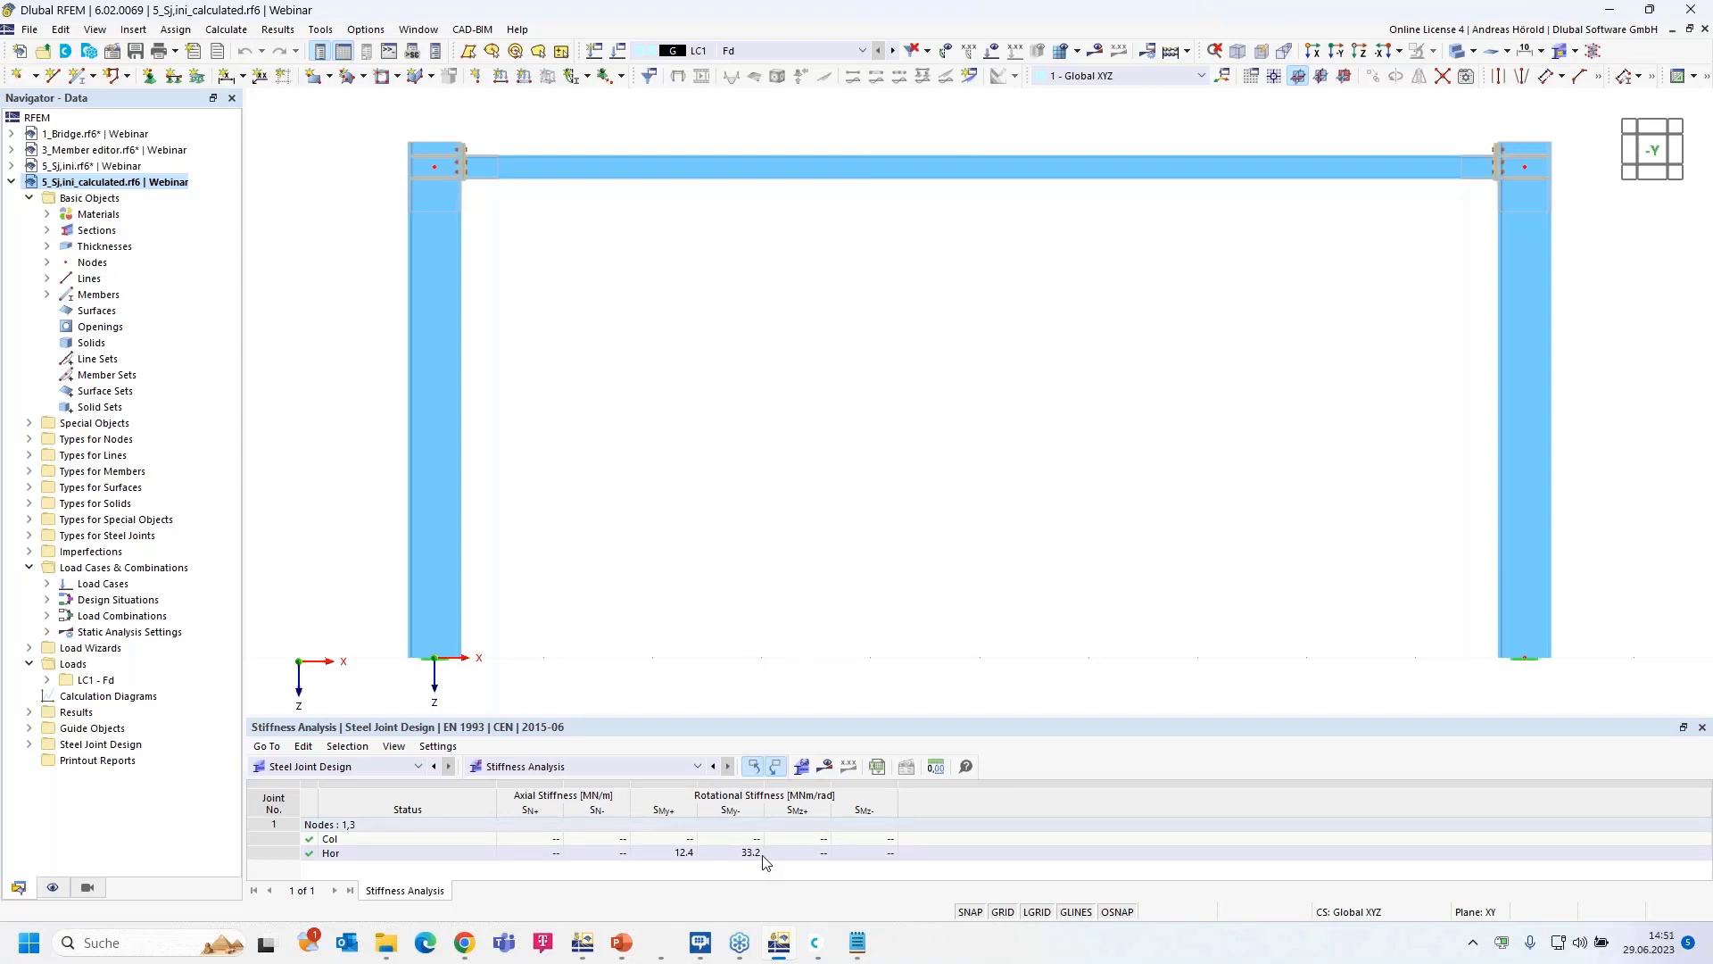
# - Compare the RFEM 5 joint results, then highlight the Hor member's Sj,ini row (12.4 and 33.2 MNm/rad)
pyautogui.moveTo(780, 947)
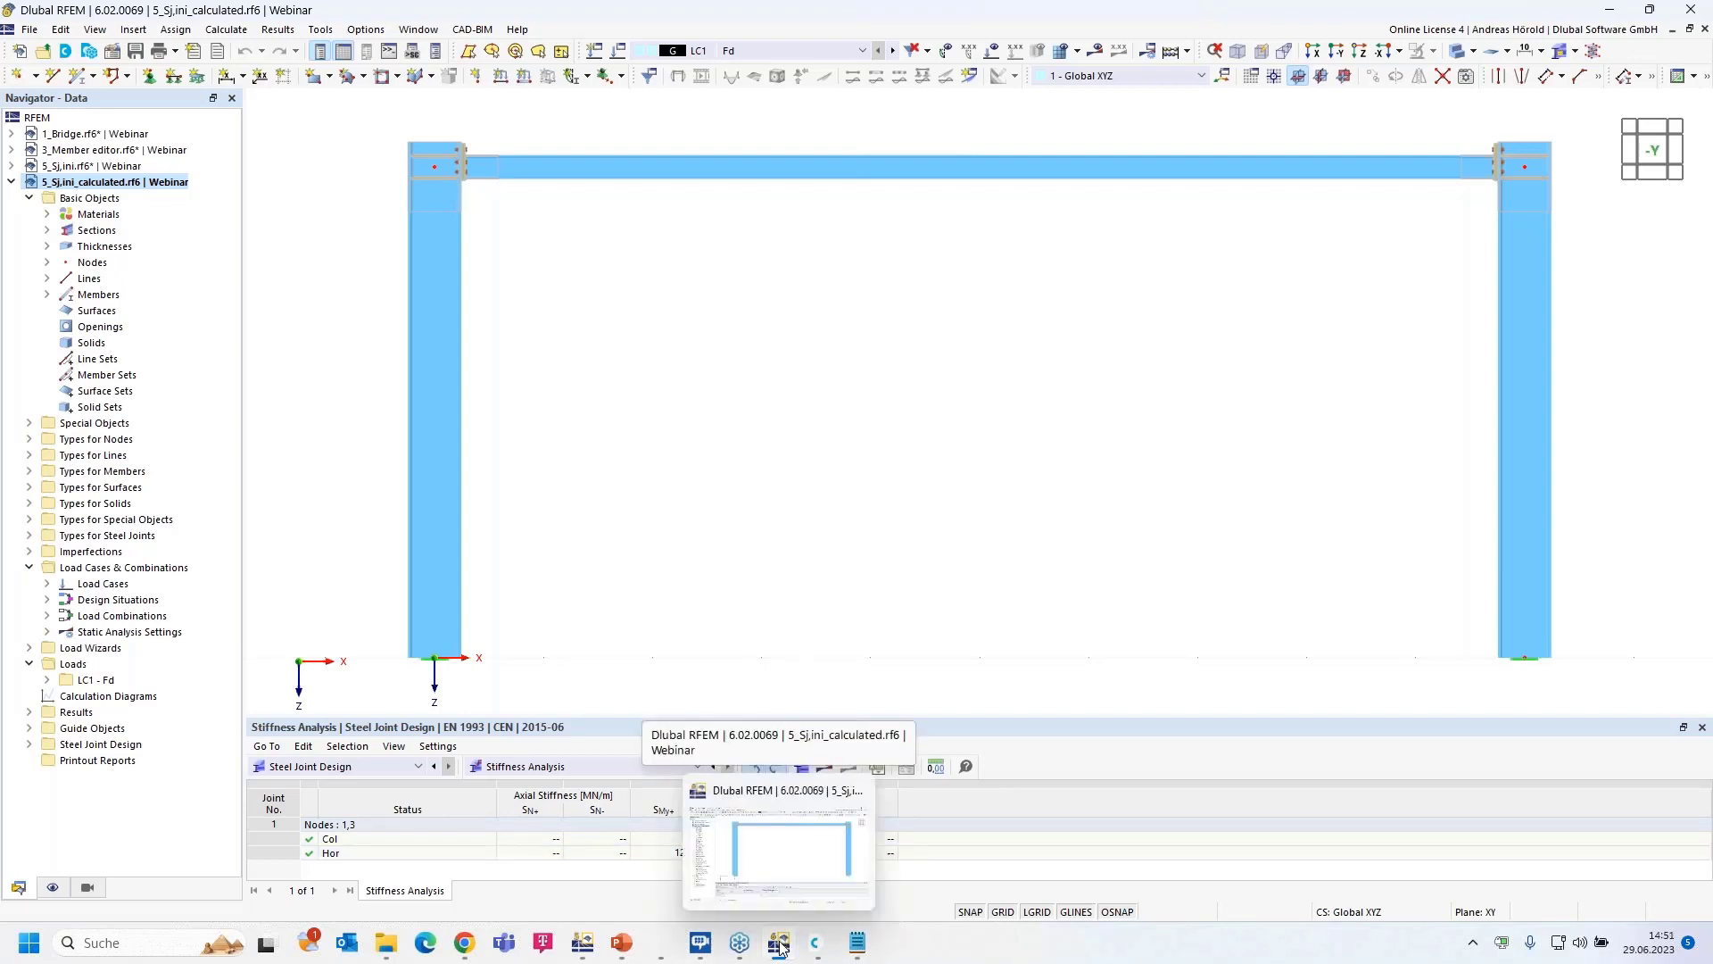
pyautogui.click(582, 947)
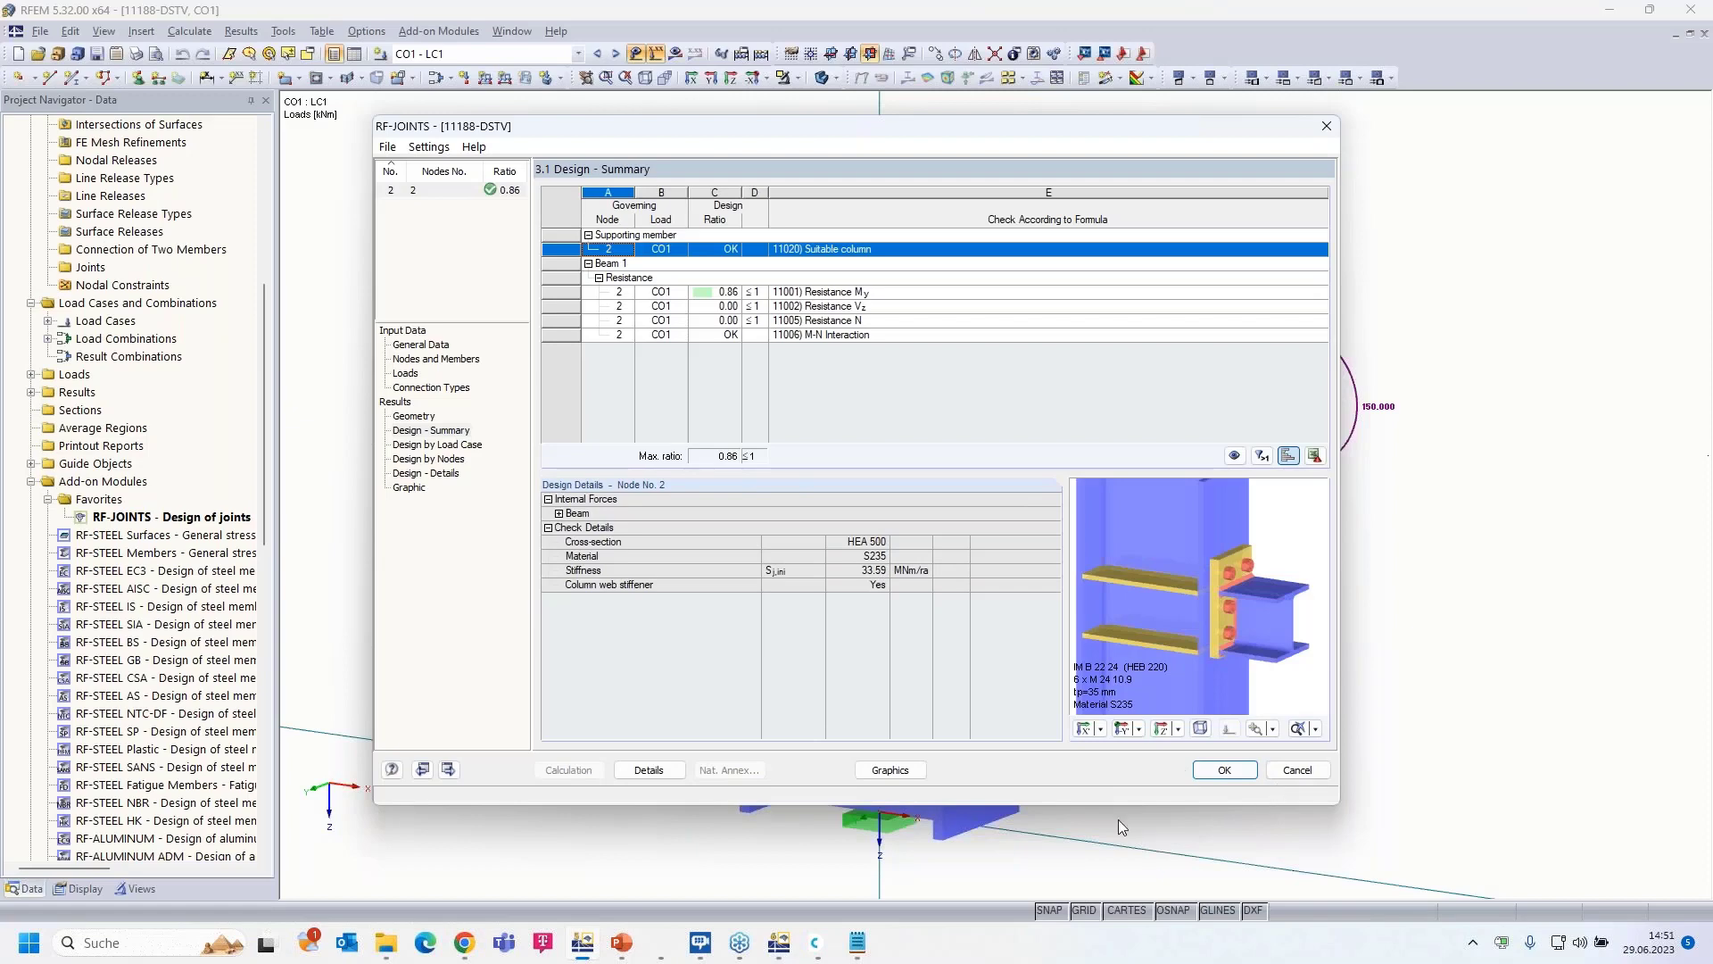
pyautogui.click(796, 947)
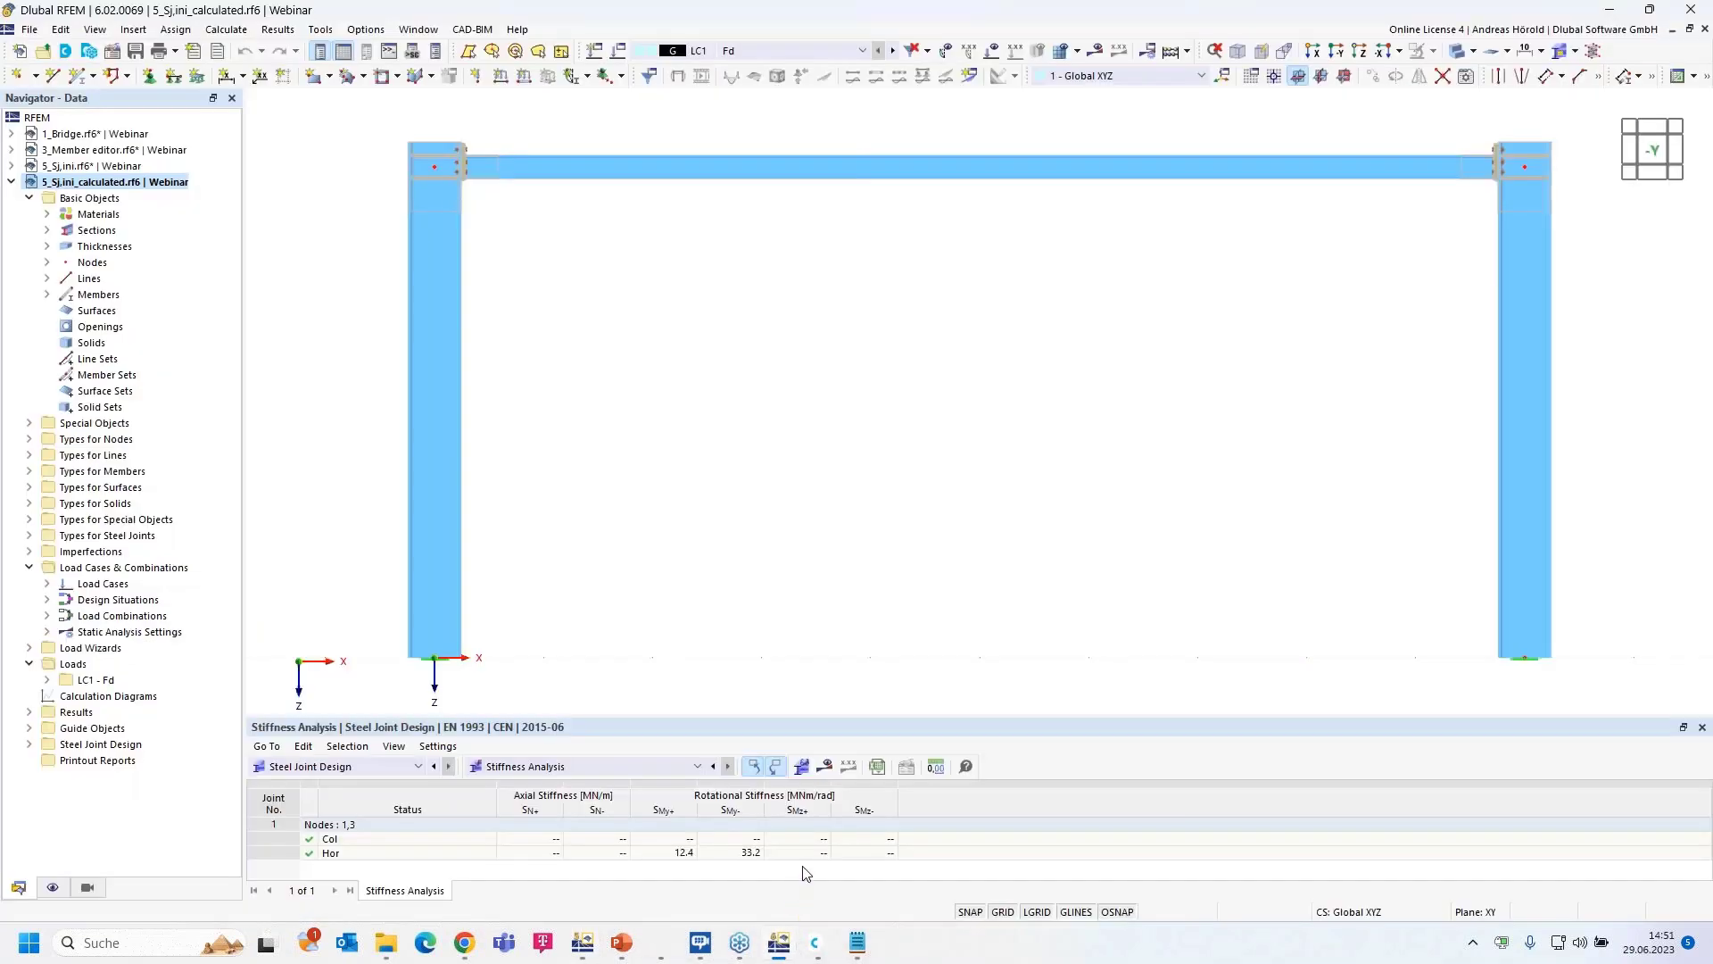
pyautogui.click(679, 855)
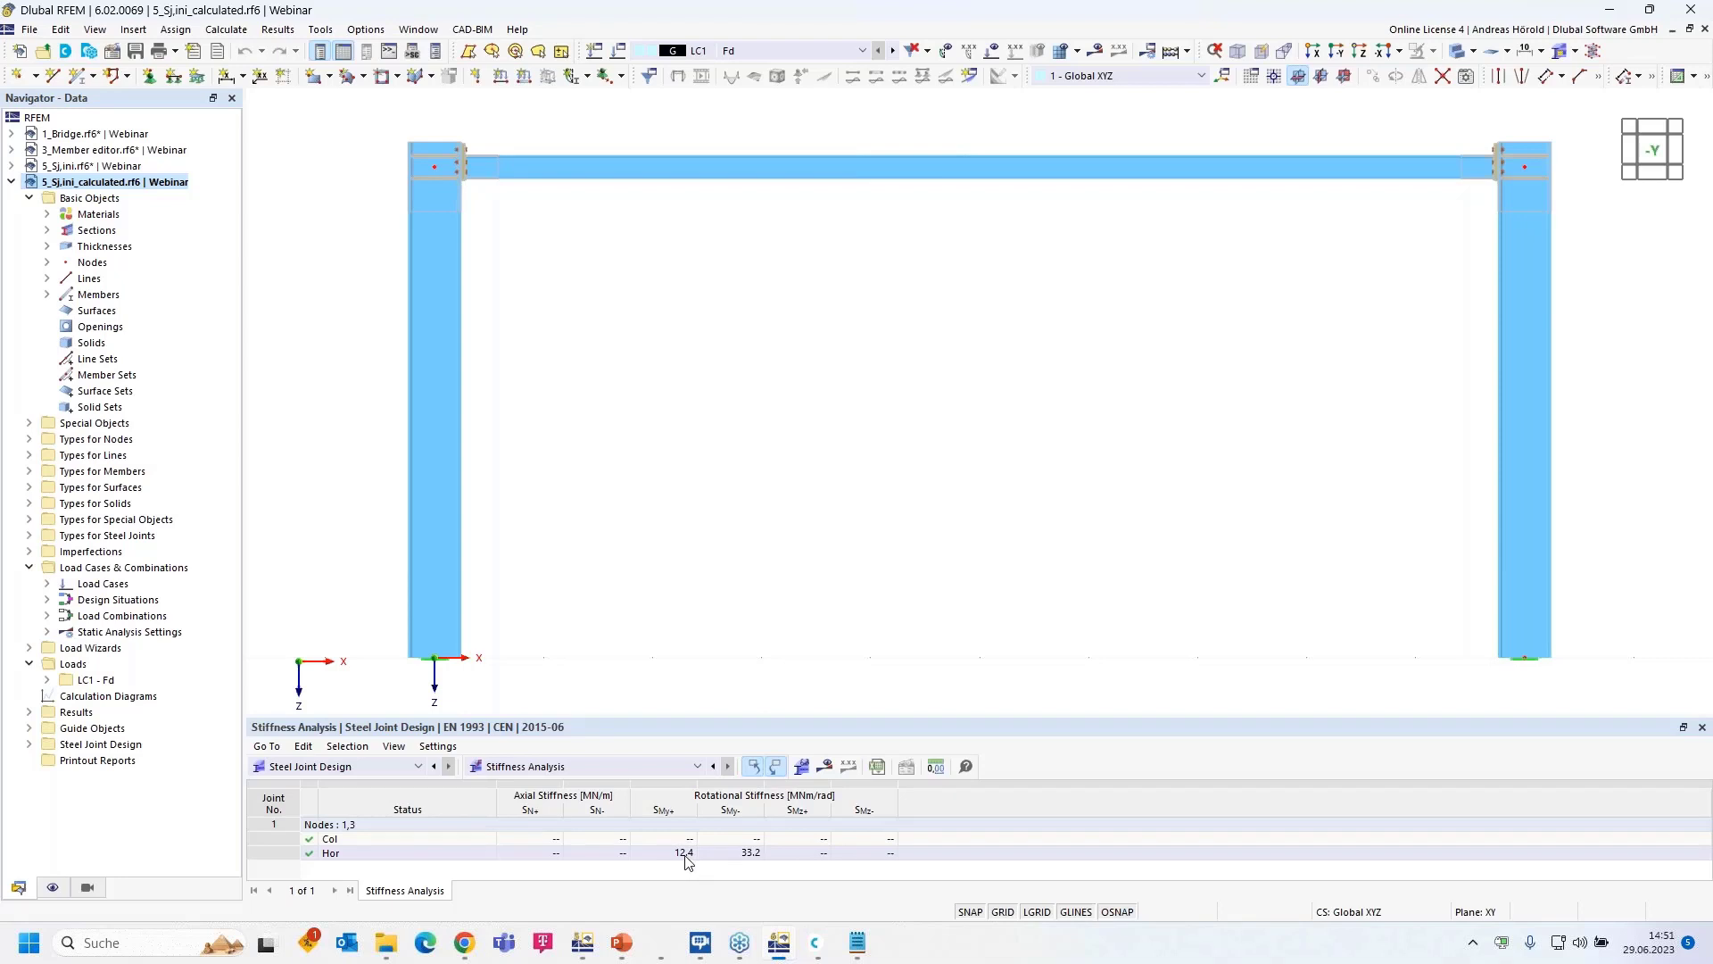
# - Zoom in to inspect the bolted beam–column corner joint up close
pyautogui.scroll(6, 436, 170)
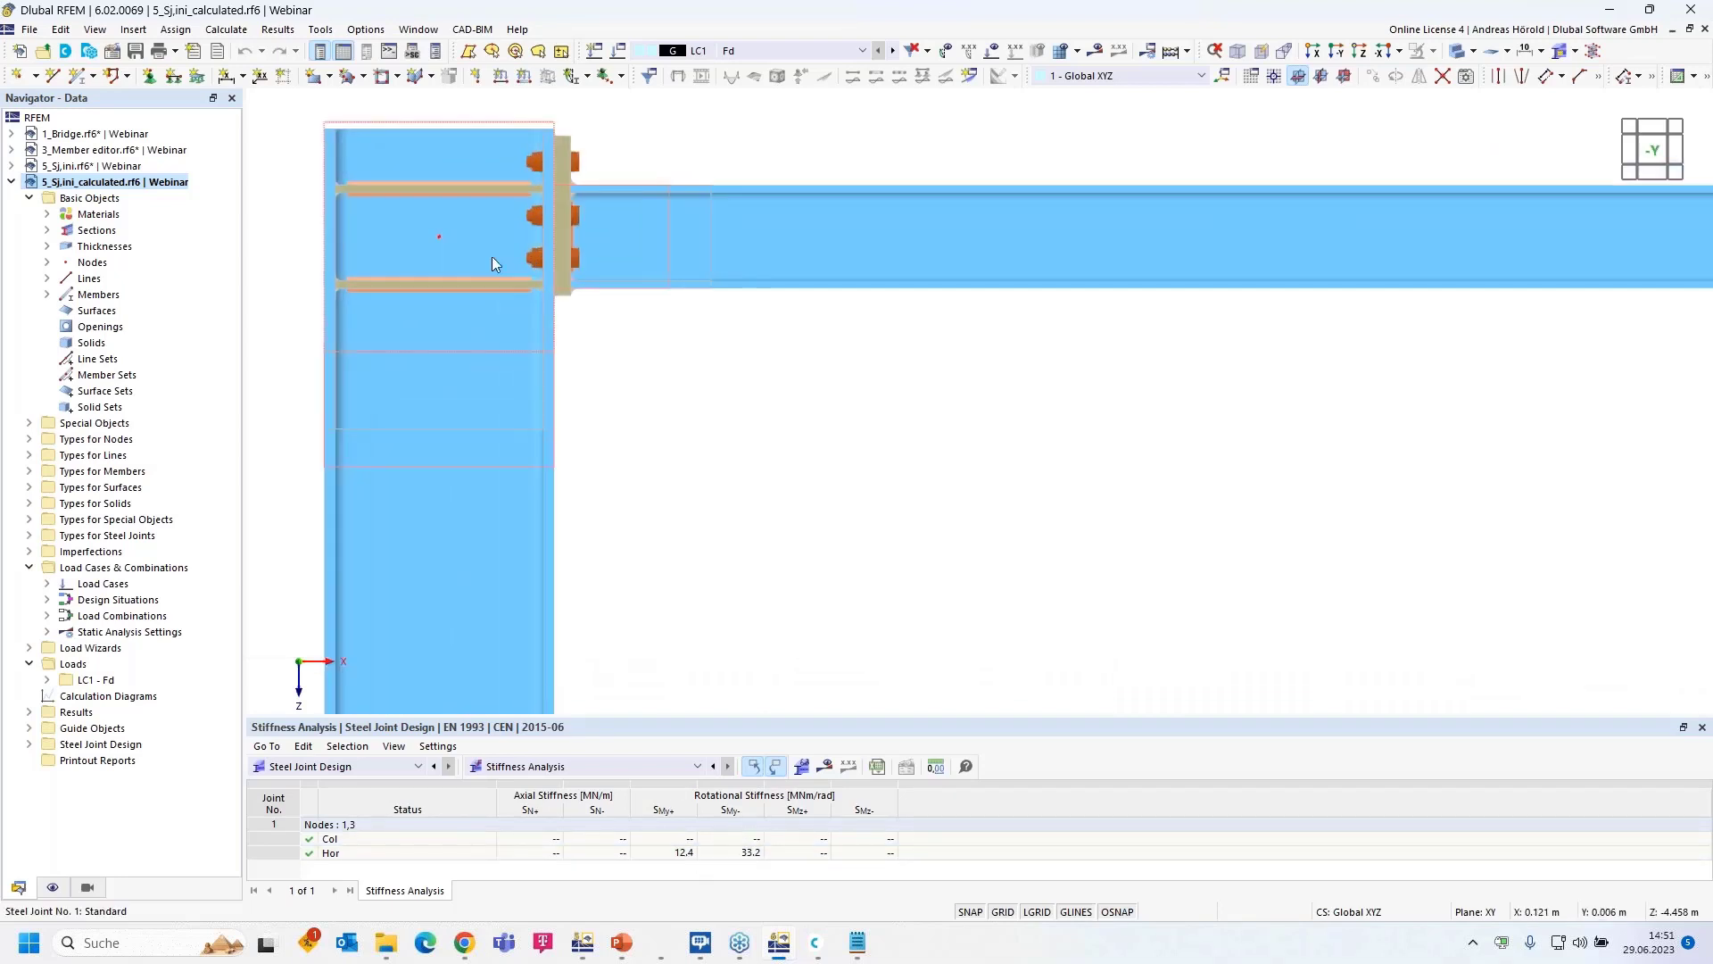
pyautogui.scroll(4, 490, 255)
pyautogui.moveTo(708, 285); pyautogui.dragTo(744, 451, button='middle')
pyautogui.scroll(-1, 744, 451)
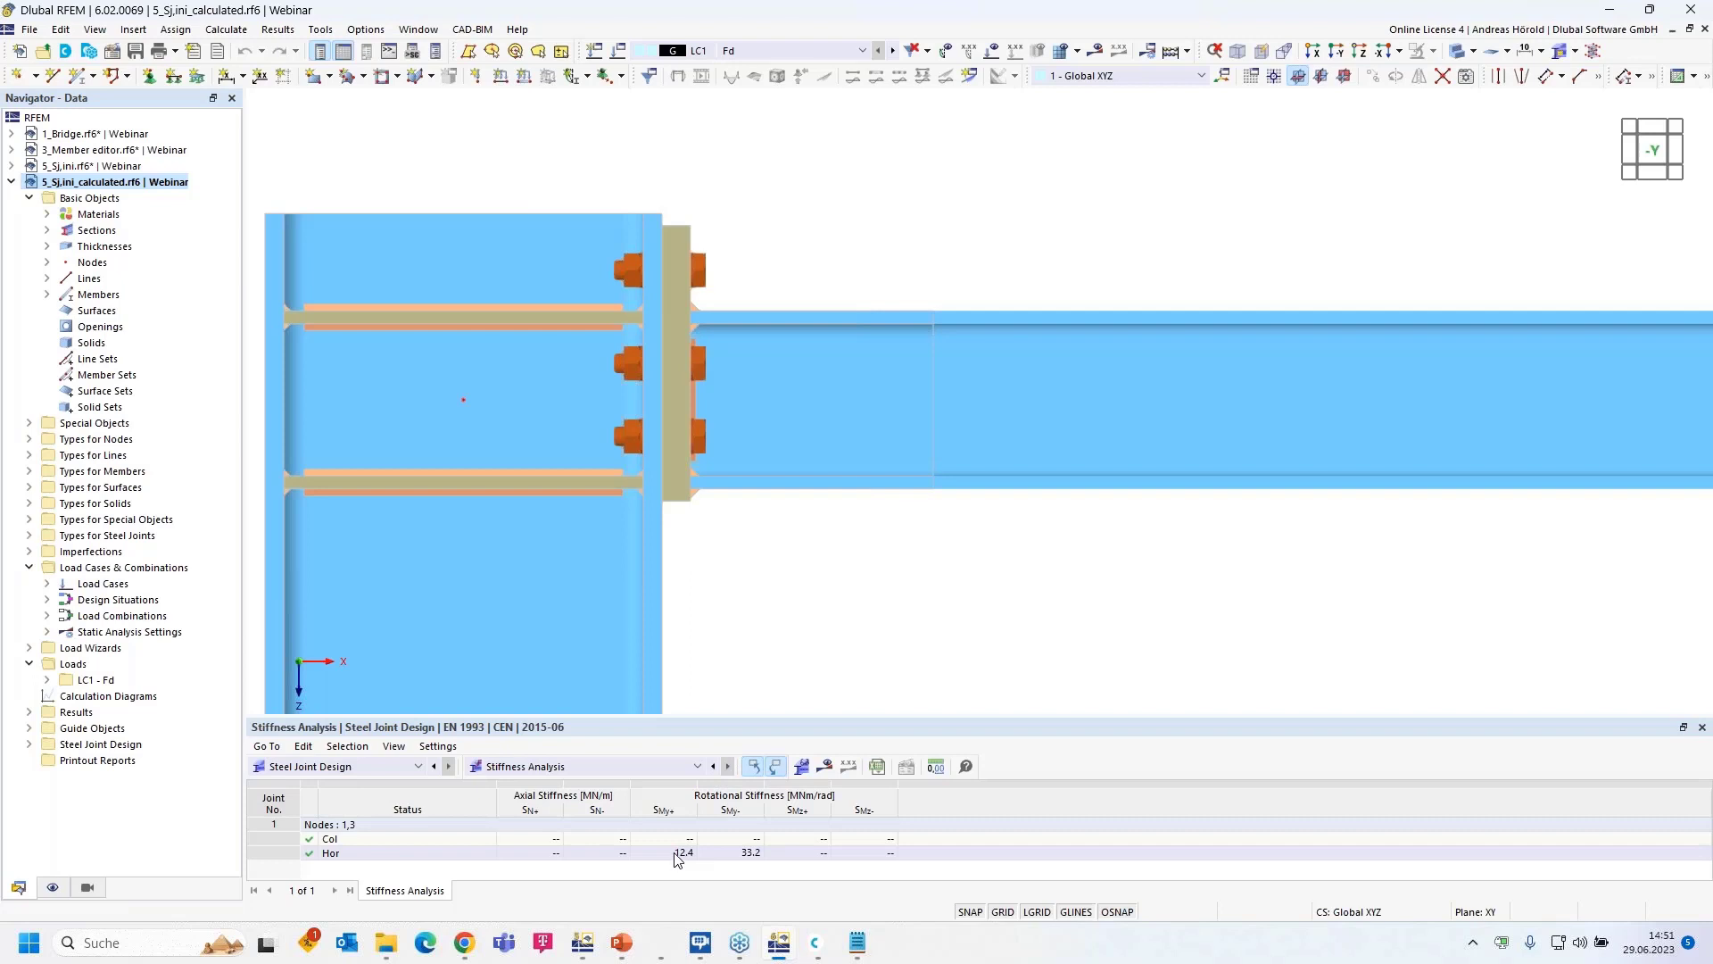
pyautogui.scroll(-3, 795, 619)
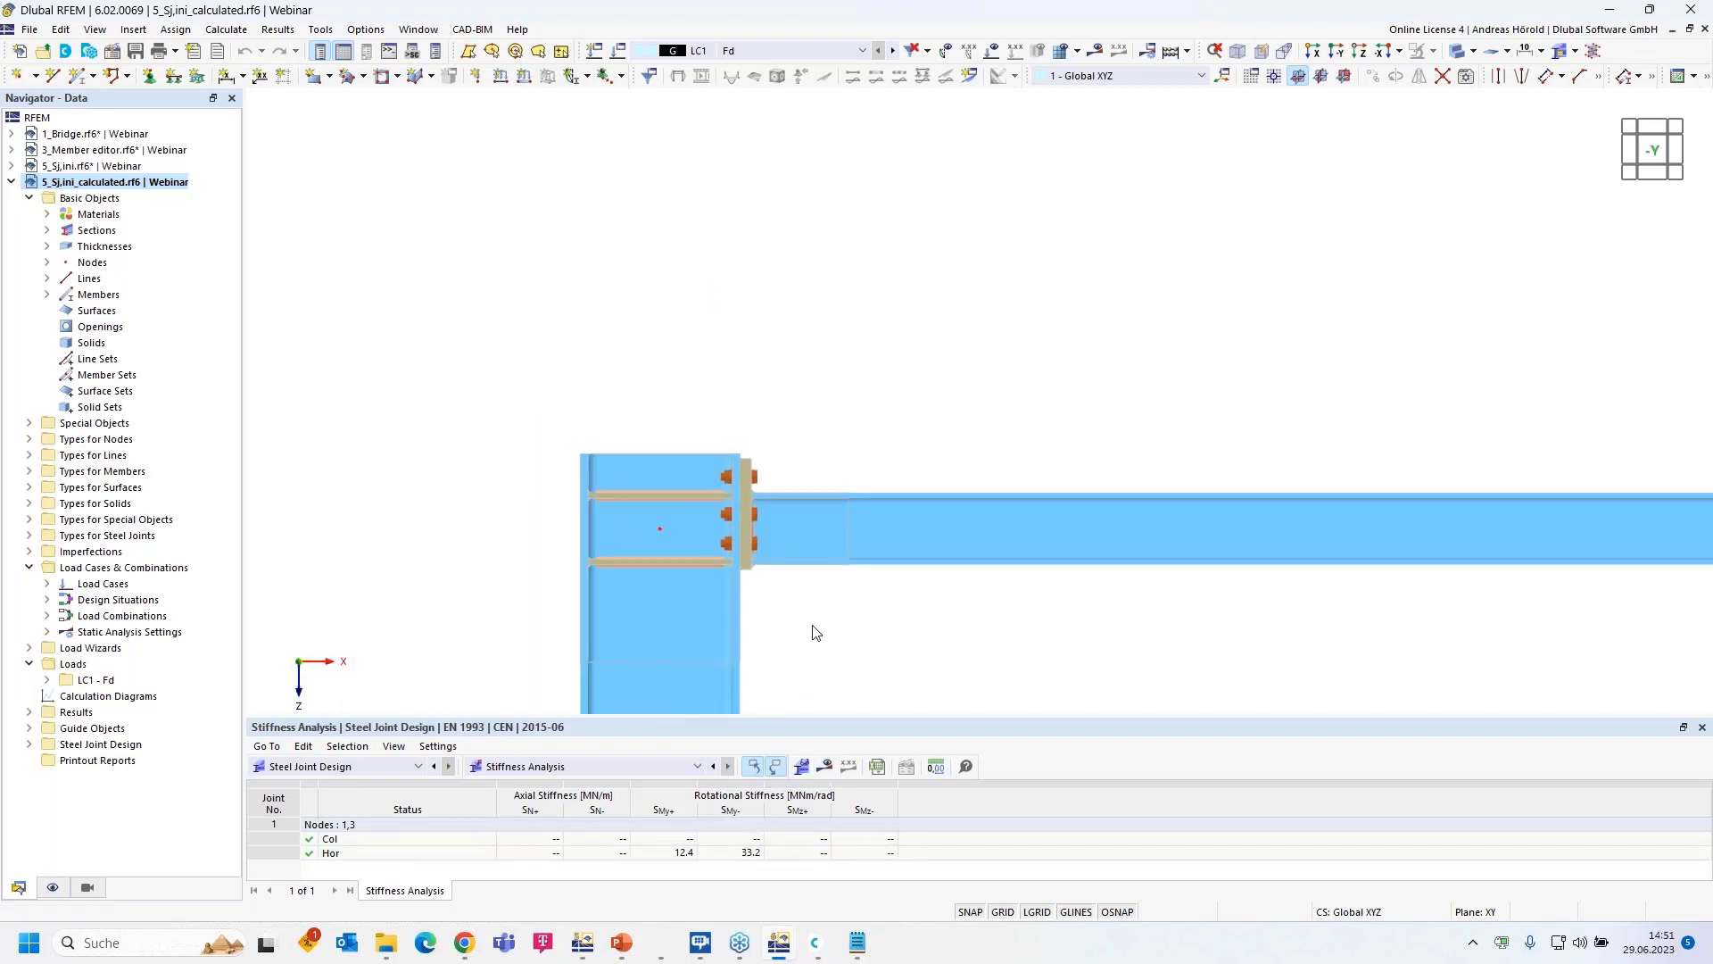
pyautogui.moveTo(813, 631); pyautogui.dragTo(663, 396, button='middle')
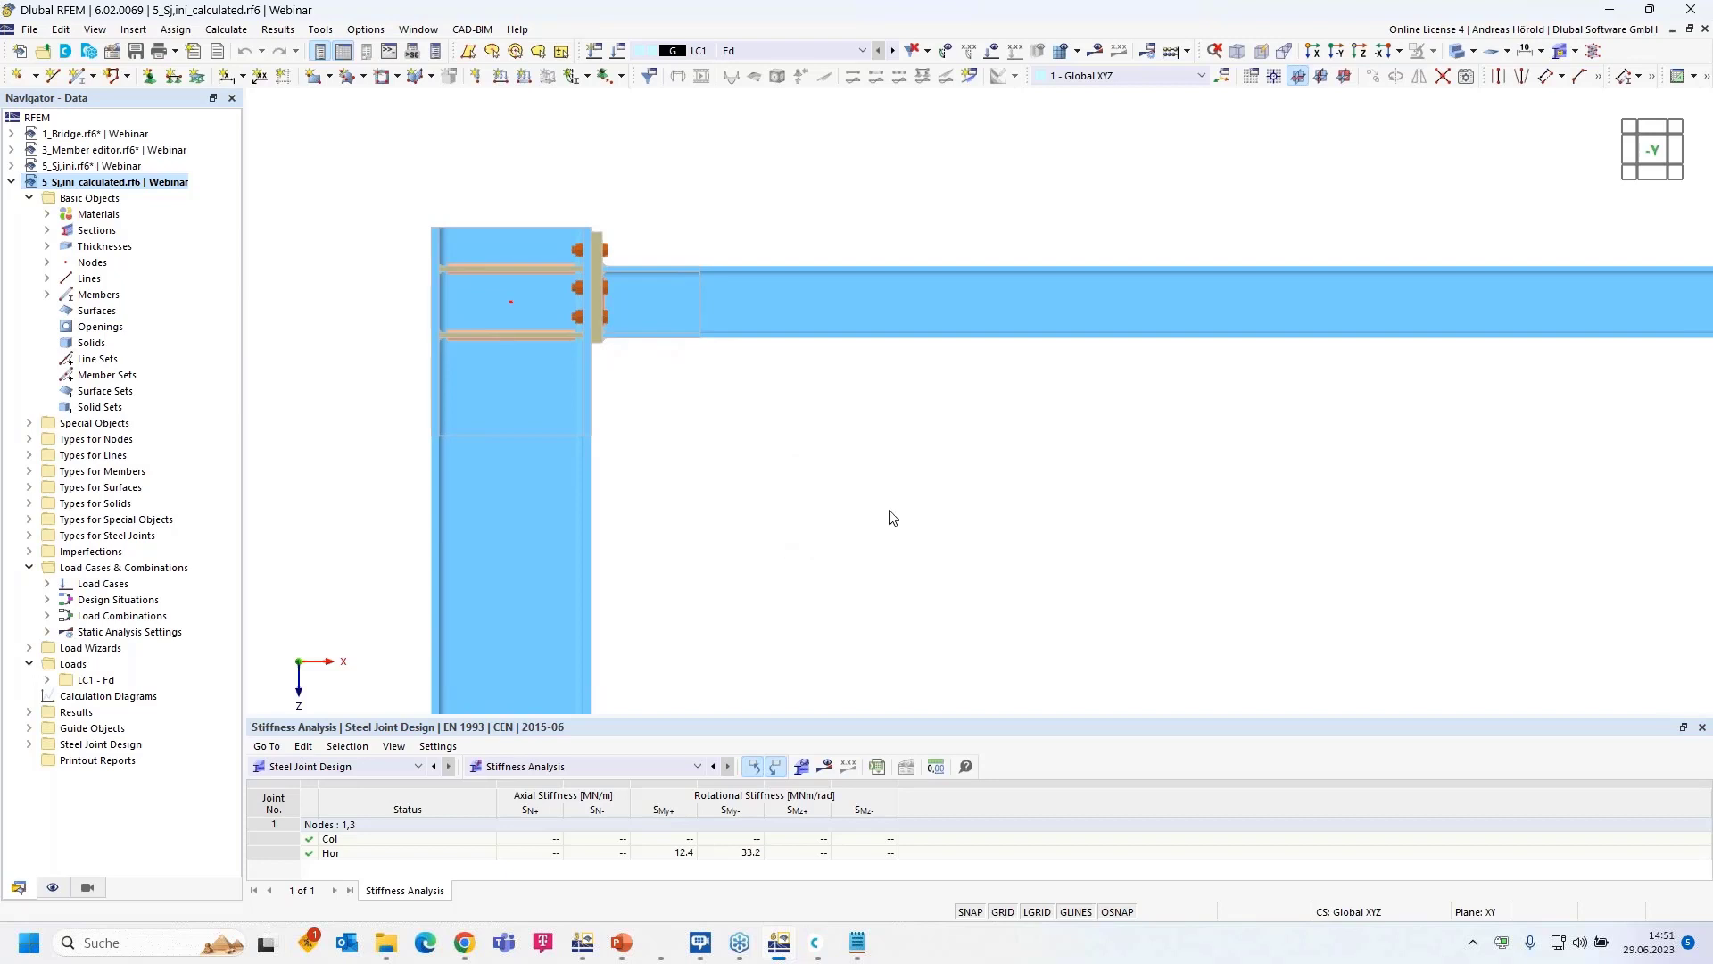
# - Zoom back out and window-select the entire portal frame
pyautogui.scroll(-3, 892, 518)
pyautogui.scroll(-3, 768, 312)
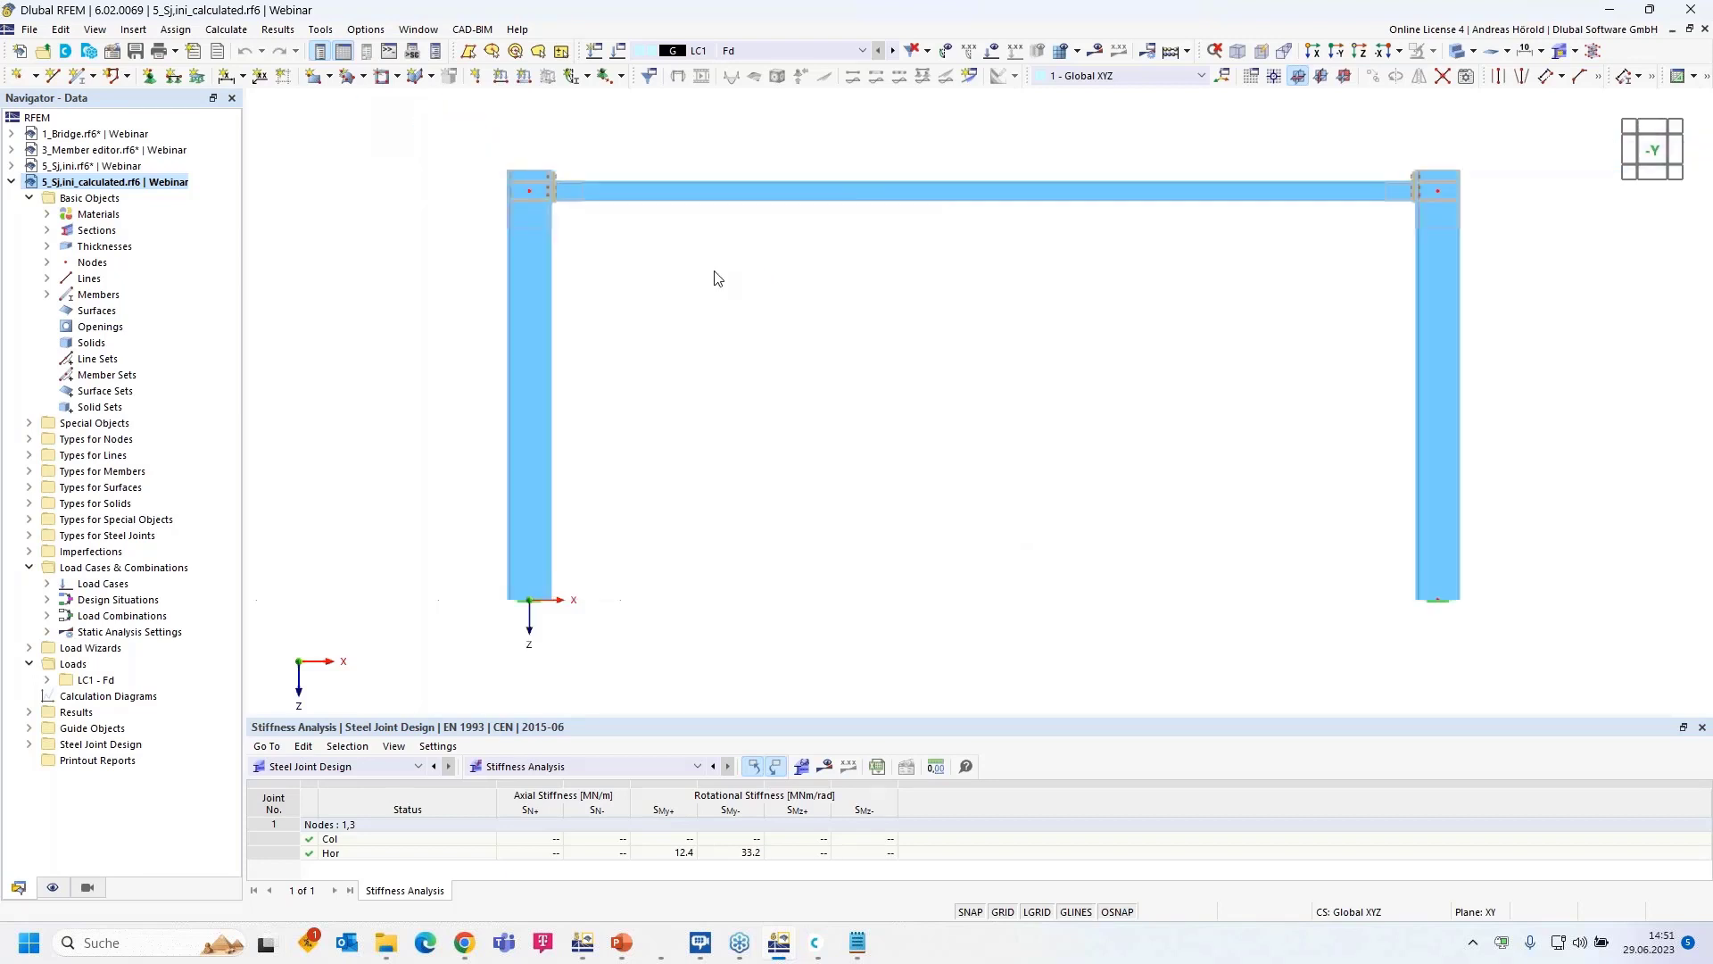
pyautogui.moveTo(824, 325); pyautogui.dragTo(771, 360, button='middle')
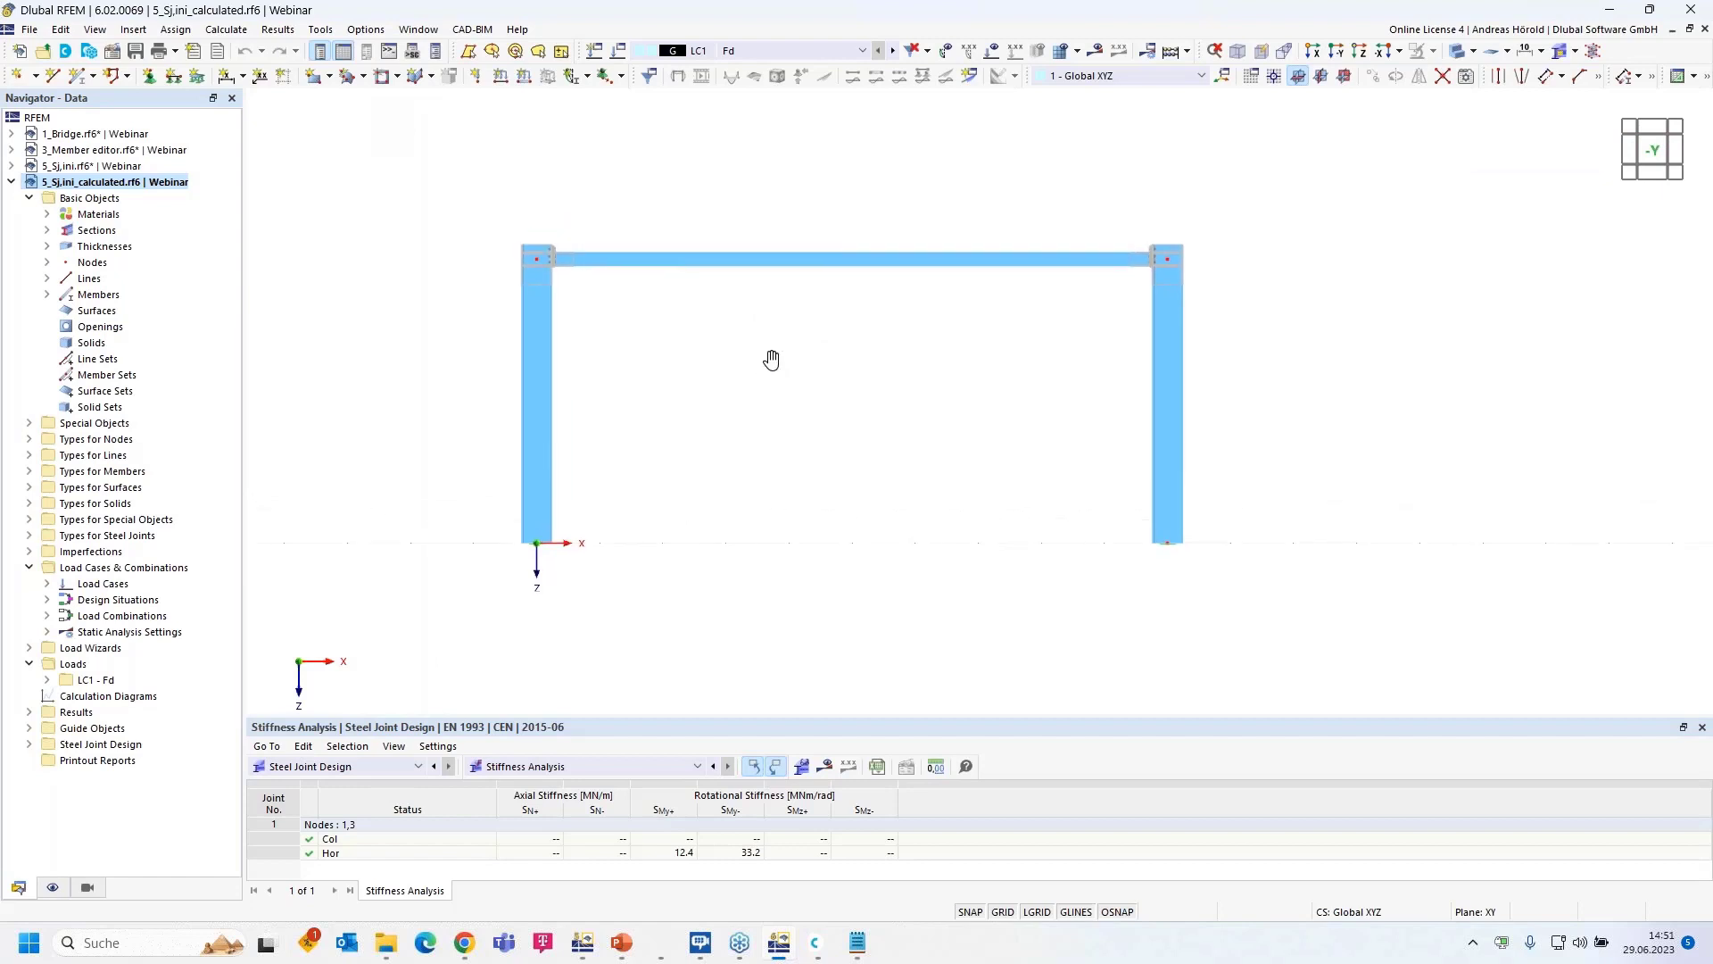
pyautogui.scroll(-1, 770, 449)
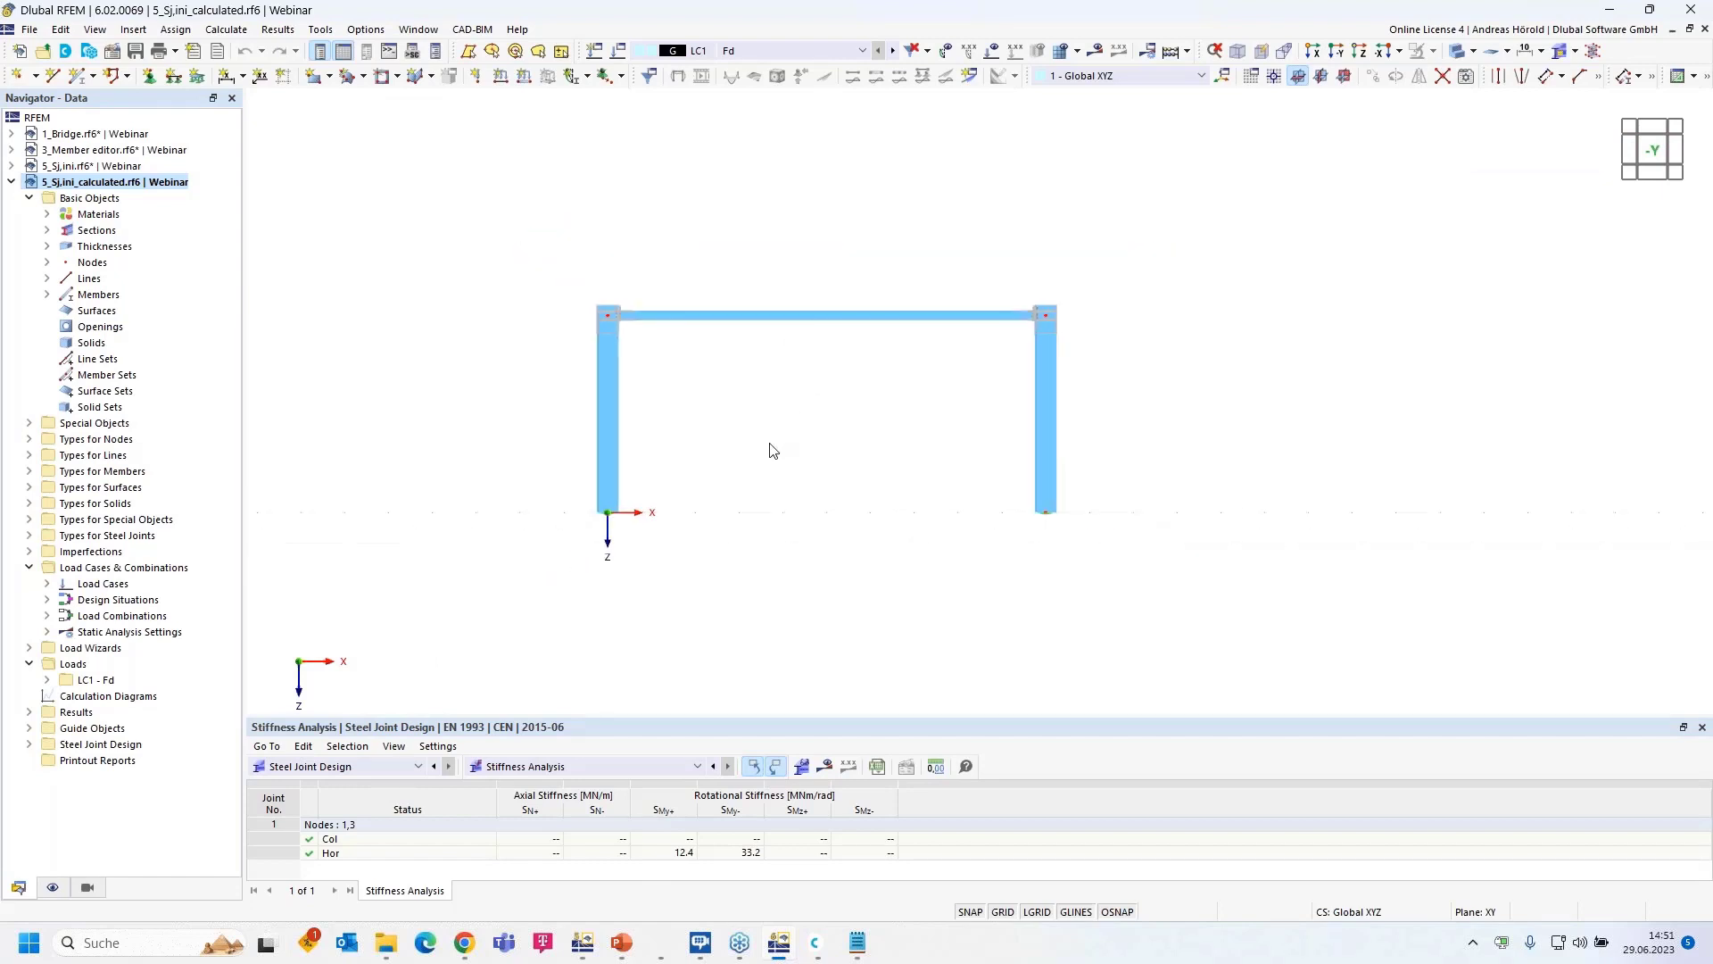
pyautogui.moveTo(908, 449); pyautogui.dragTo(774, 454, button='middle')
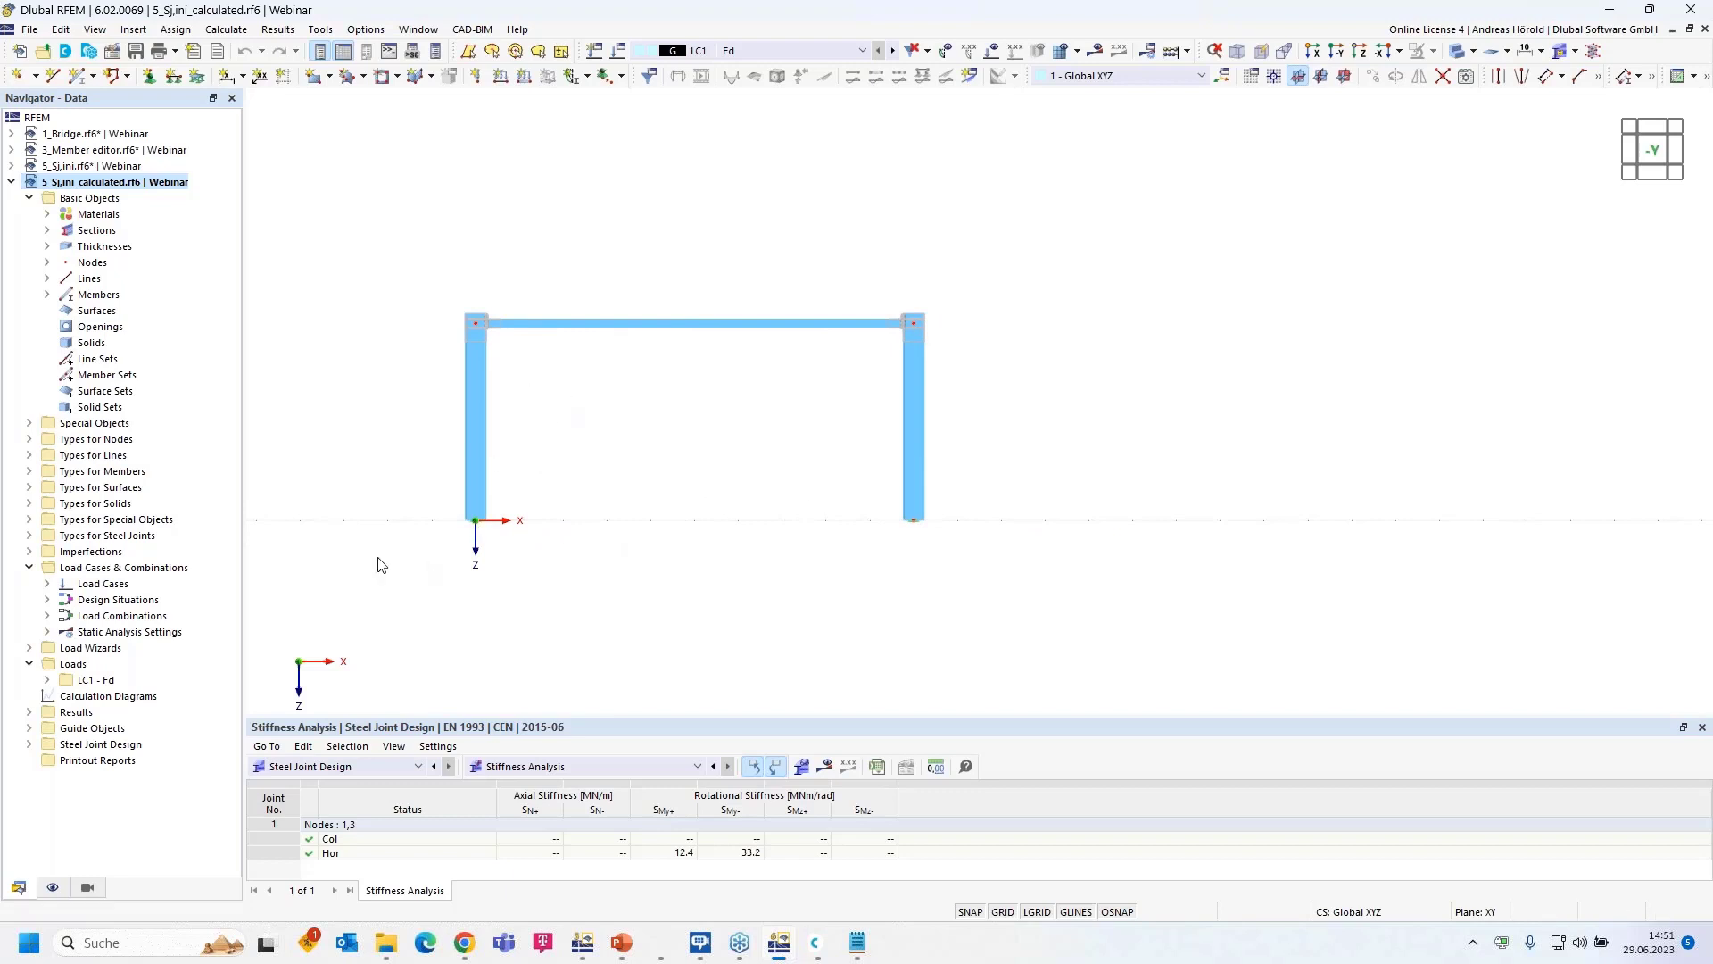
pyautogui.moveTo(378, 559); pyautogui.dragTo(1068, 302)
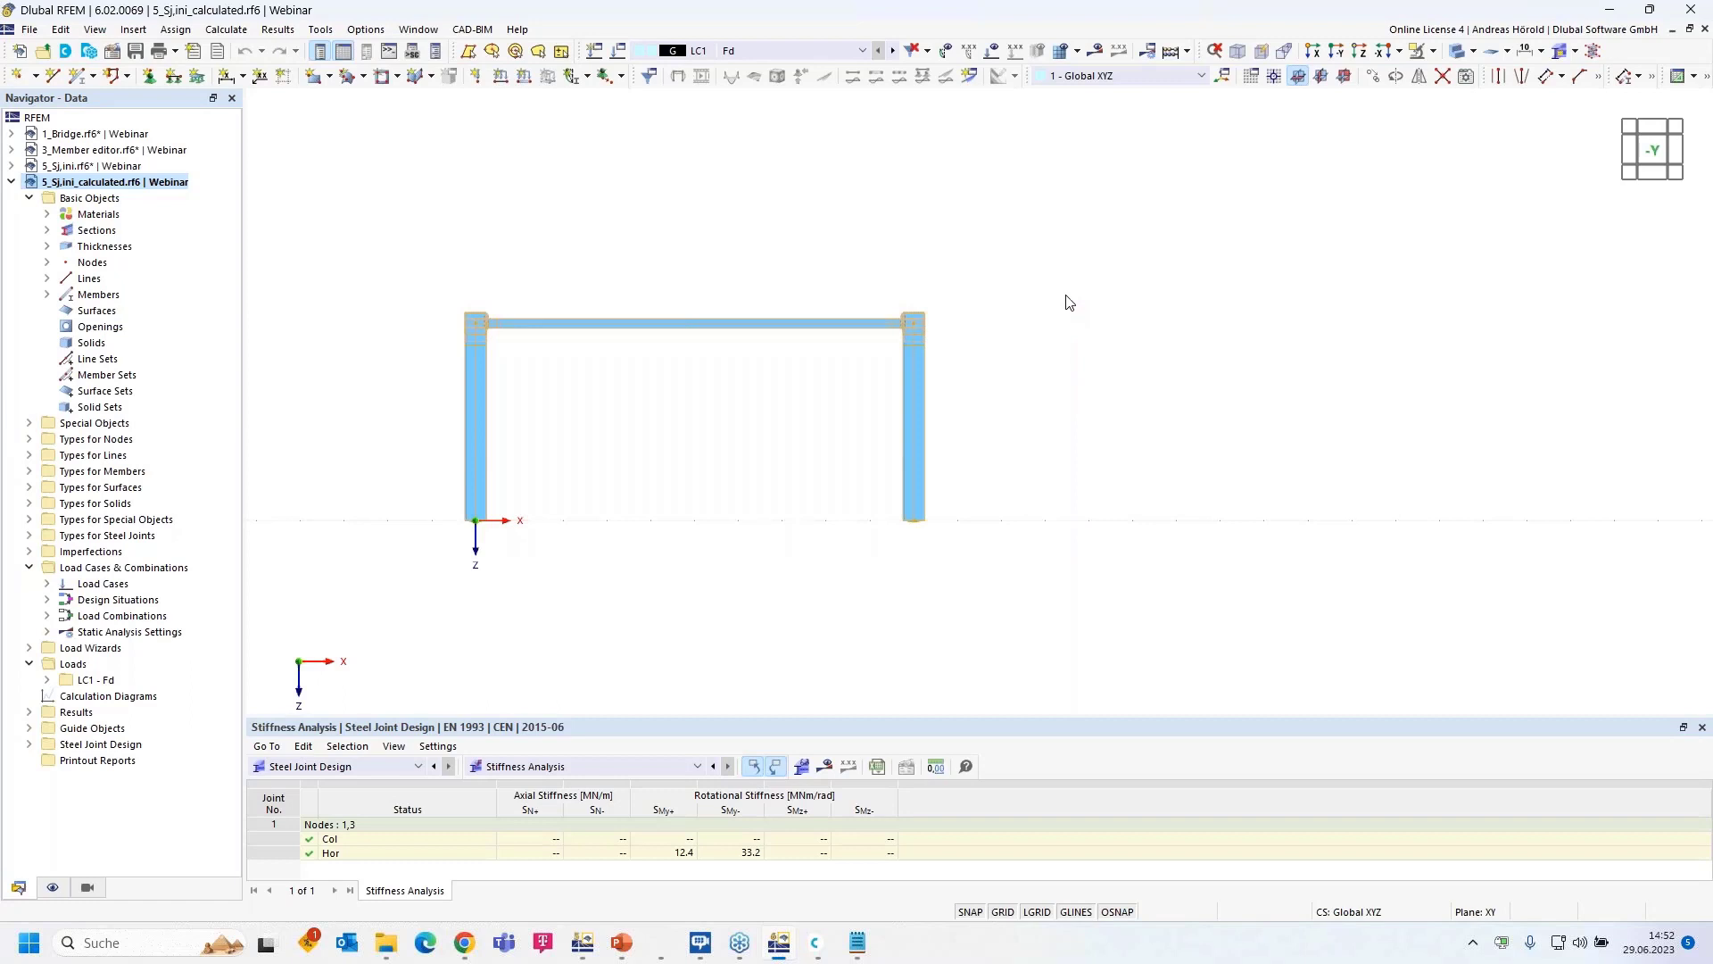
# - Copy the selected frame 15 m along X, including its loading
pyautogui.click(1374, 77)
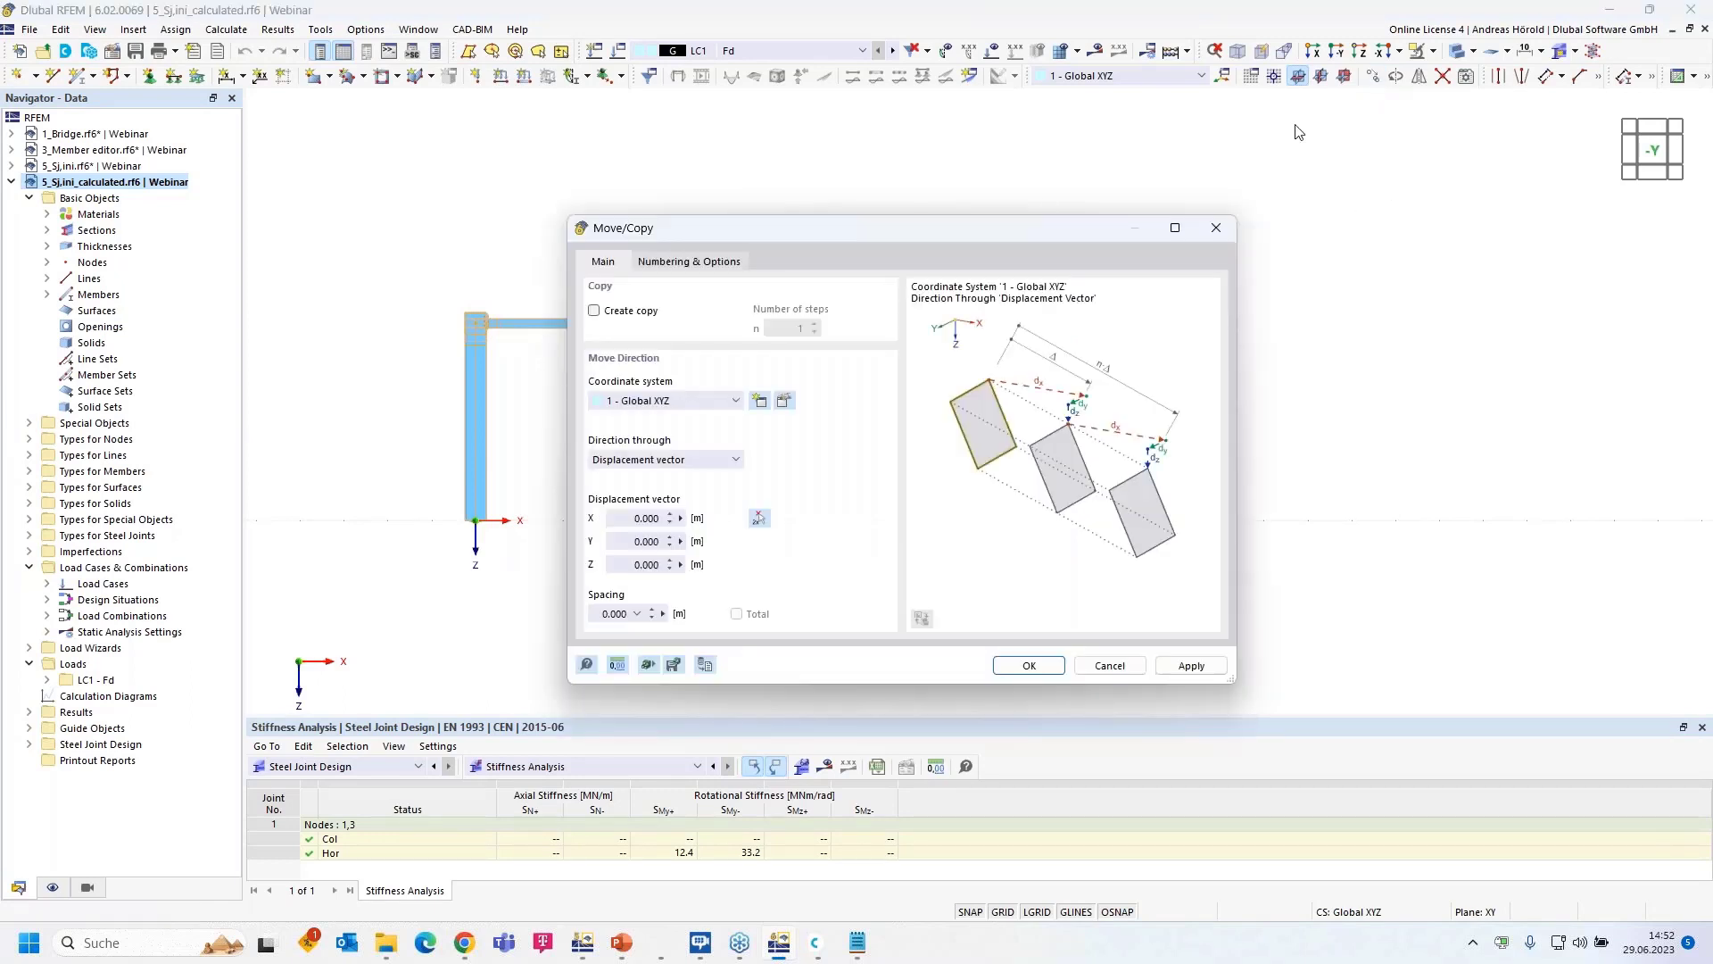
pyautogui.click(594, 312)
pyautogui.click(631, 517)
pyautogui.write('15')
pyautogui.click(680, 264)
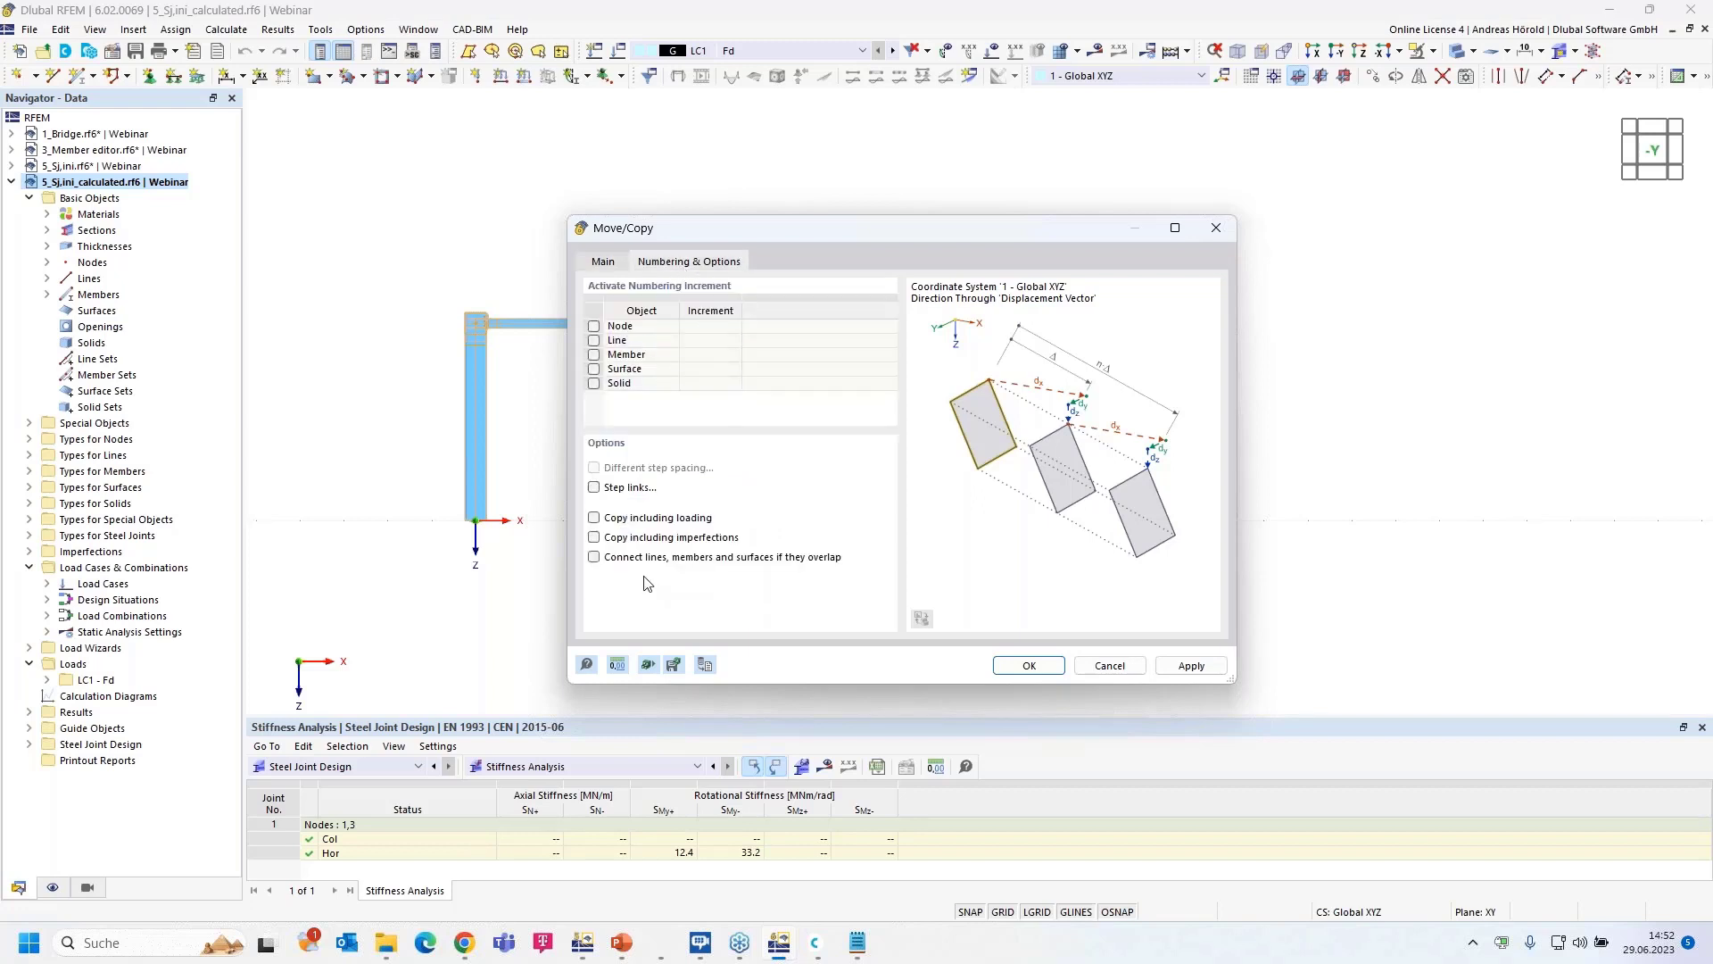
pyautogui.click(594, 519)
pyautogui.click(1025, 660)
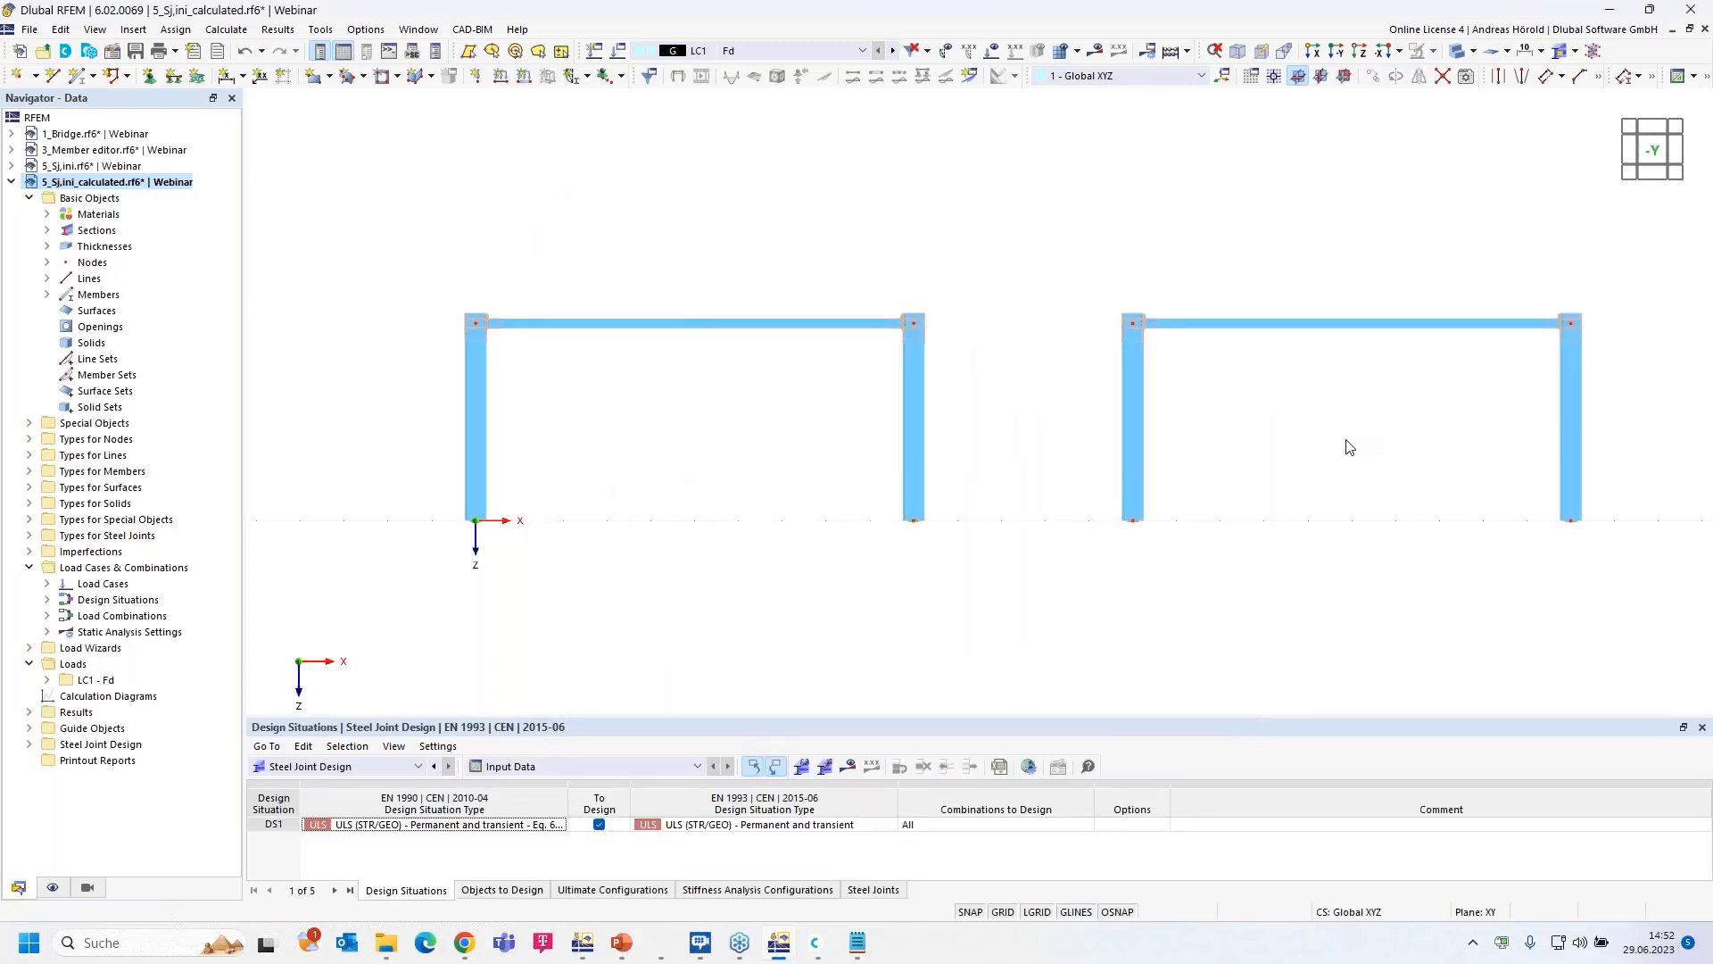
# - Toggle the load display on and off and center both frames in the view
pyautogui.scroll(-1, 1346, 441)
pyautogui.scroll(2, 1346, 441)
pyautogui.scroll(-2, 1347, 441)
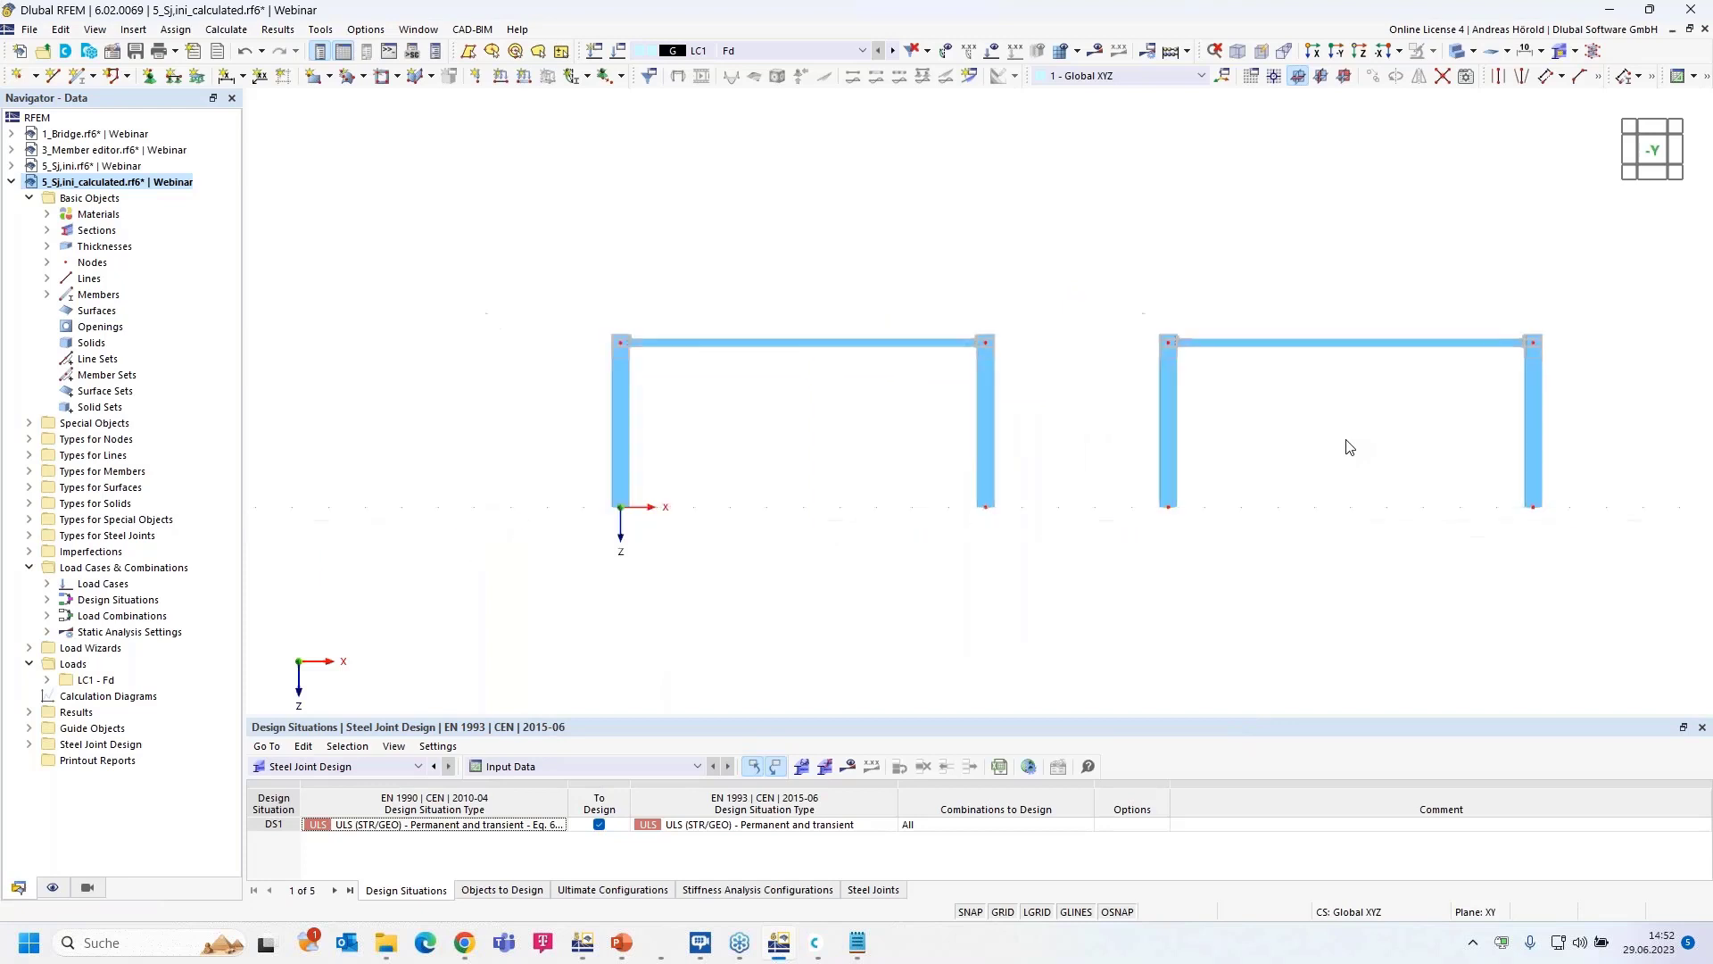
pyautogui.click(991, 51)
pyautogui.click(991, 51)
pyautogui.scroll(2, 1273, 463)
pyautogui.moveTo(1264, 459); pyautogui.dragTo(1226, 463, button='middle')
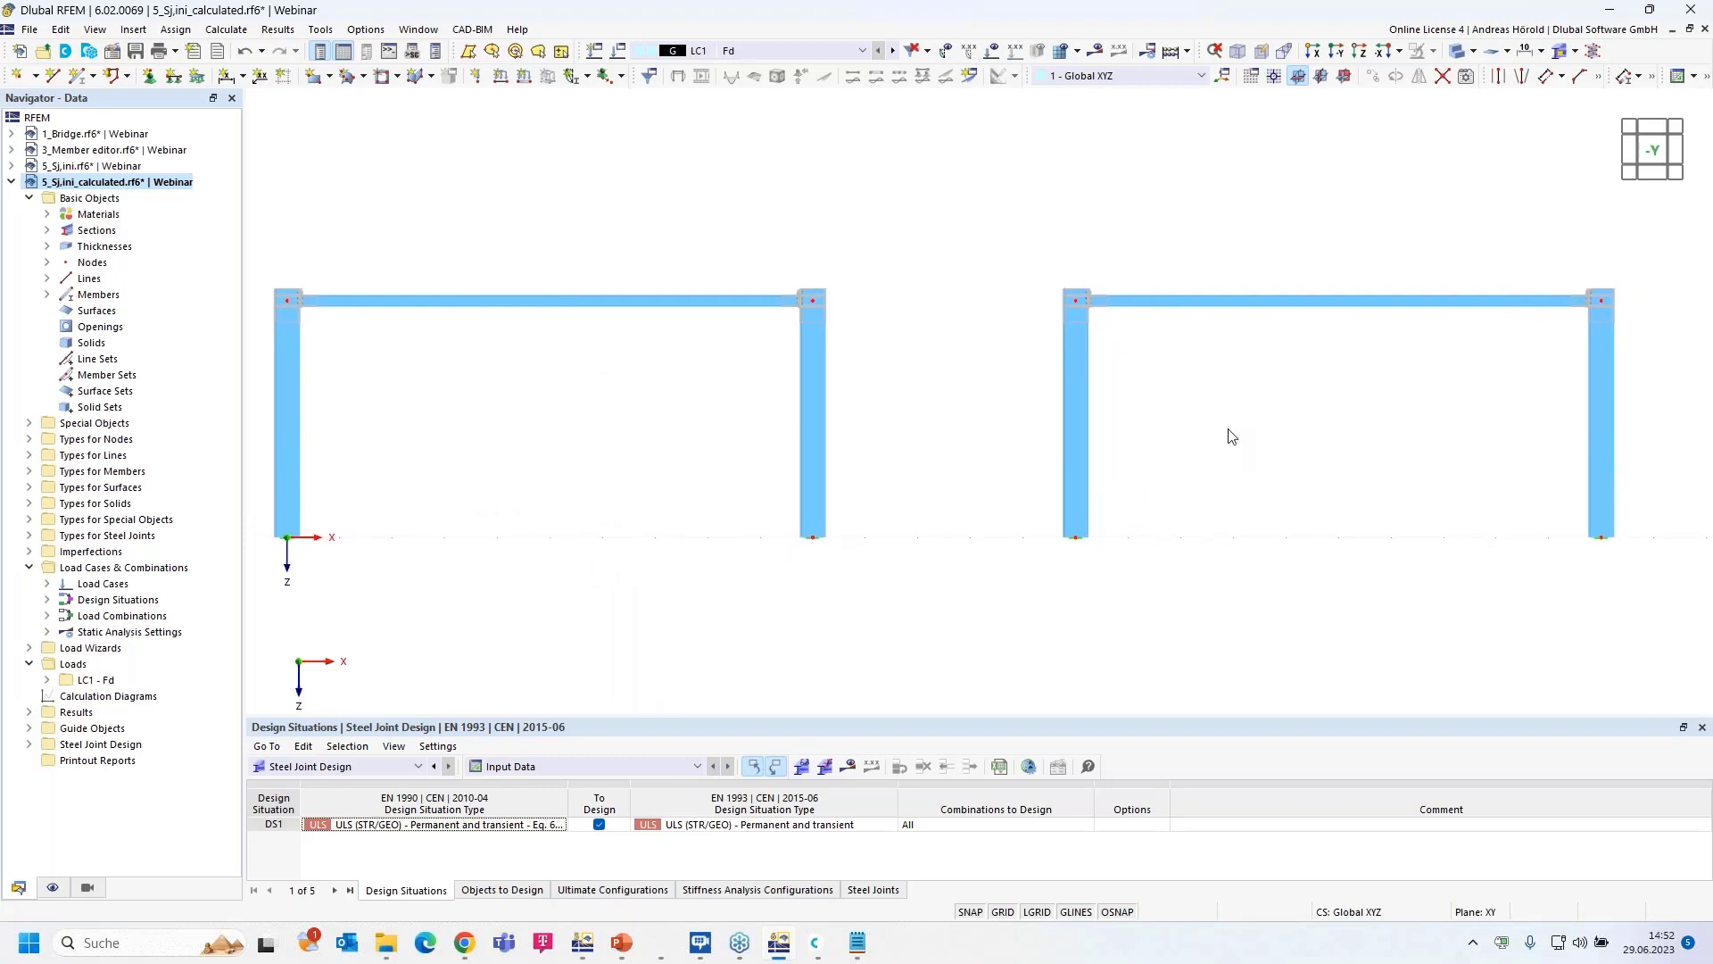
# - Enable hinges on the copied beam, member 5, and go to its hinge assignments
pyautogui.doubleClick(1258, 304)
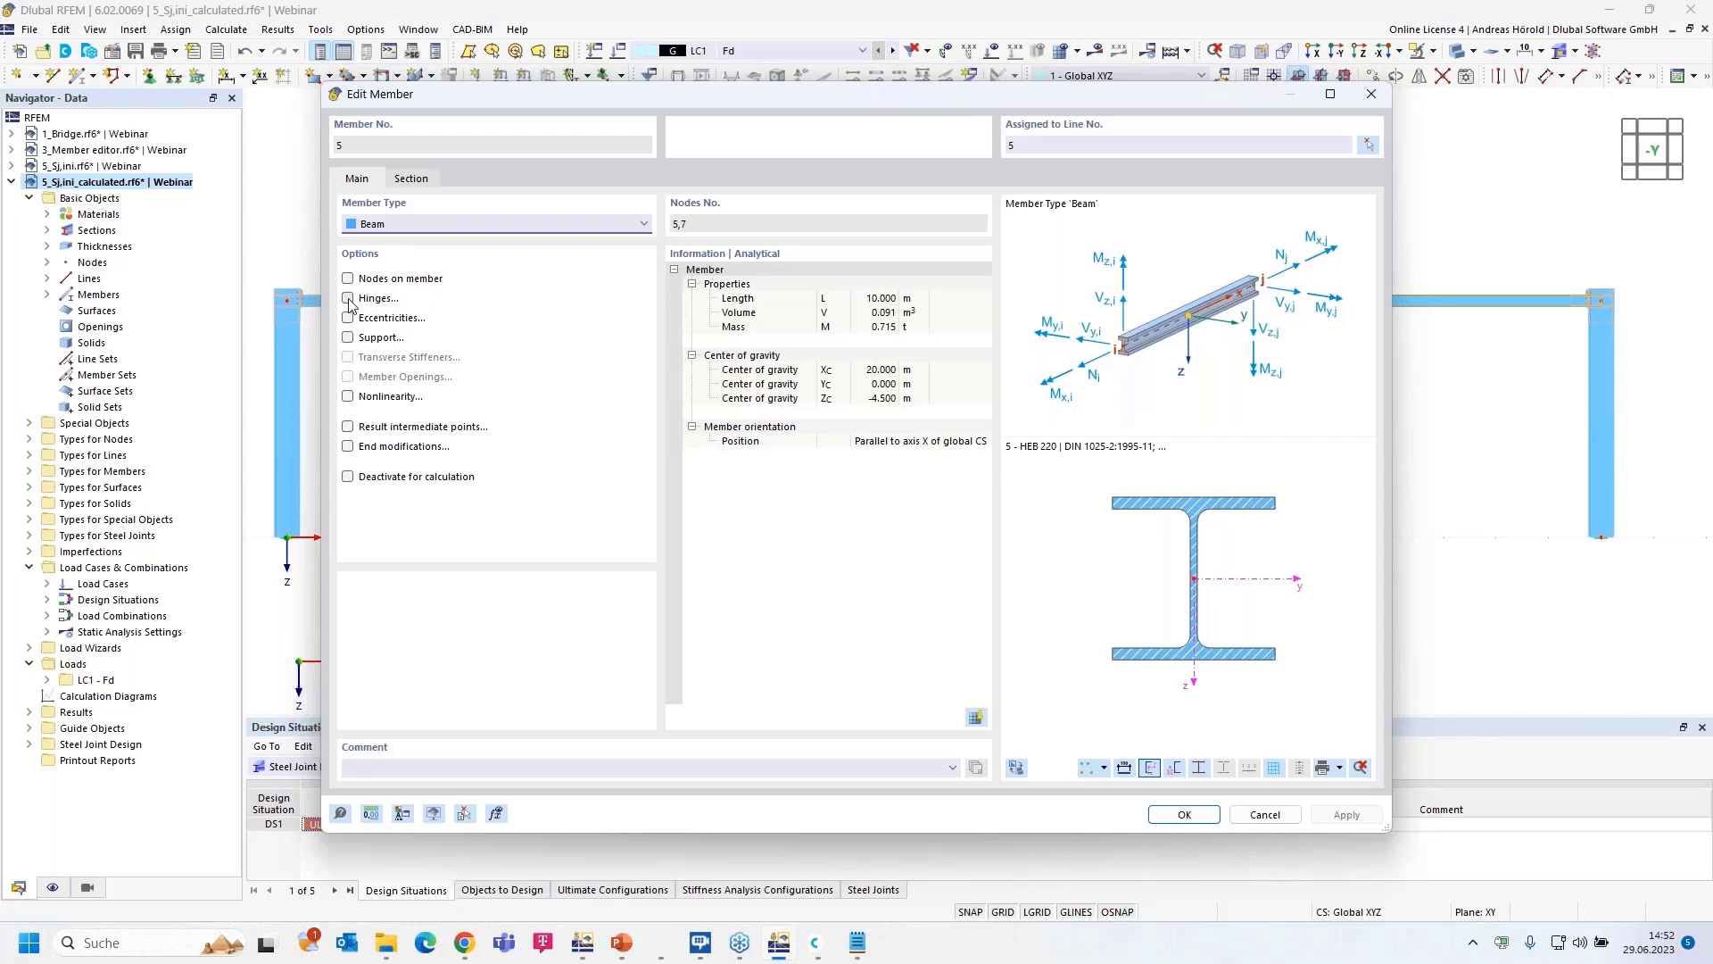
pyautogui.click(348, 298)
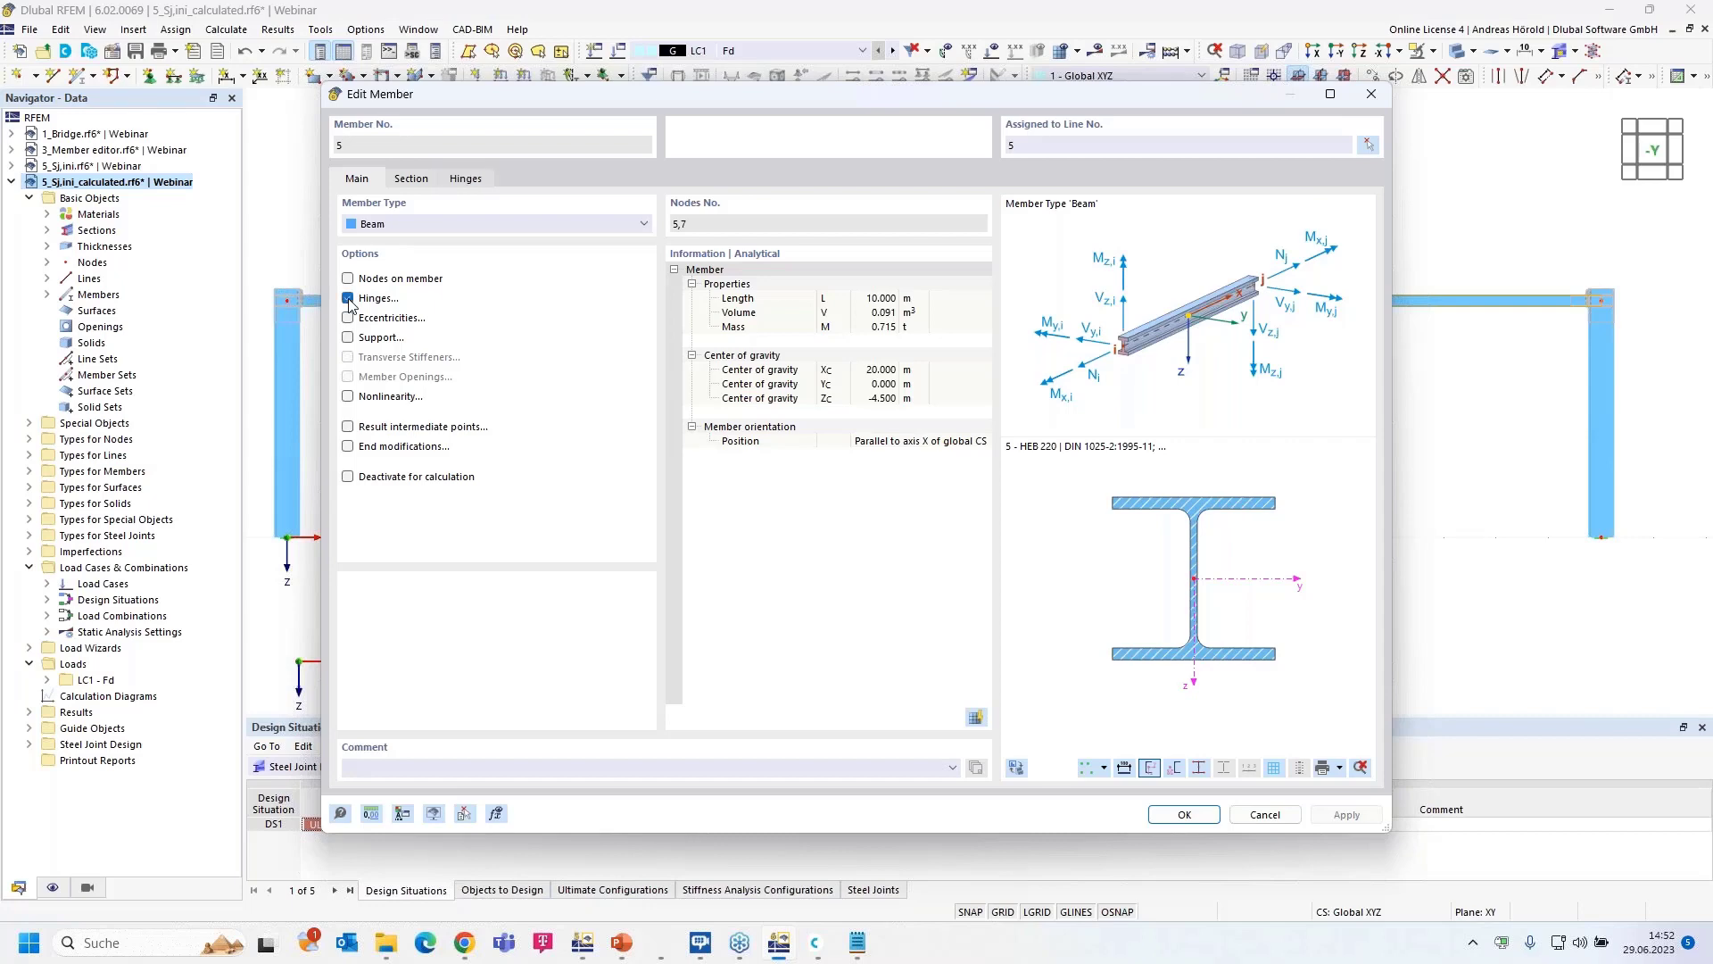
pyautogui.click(466, 179)
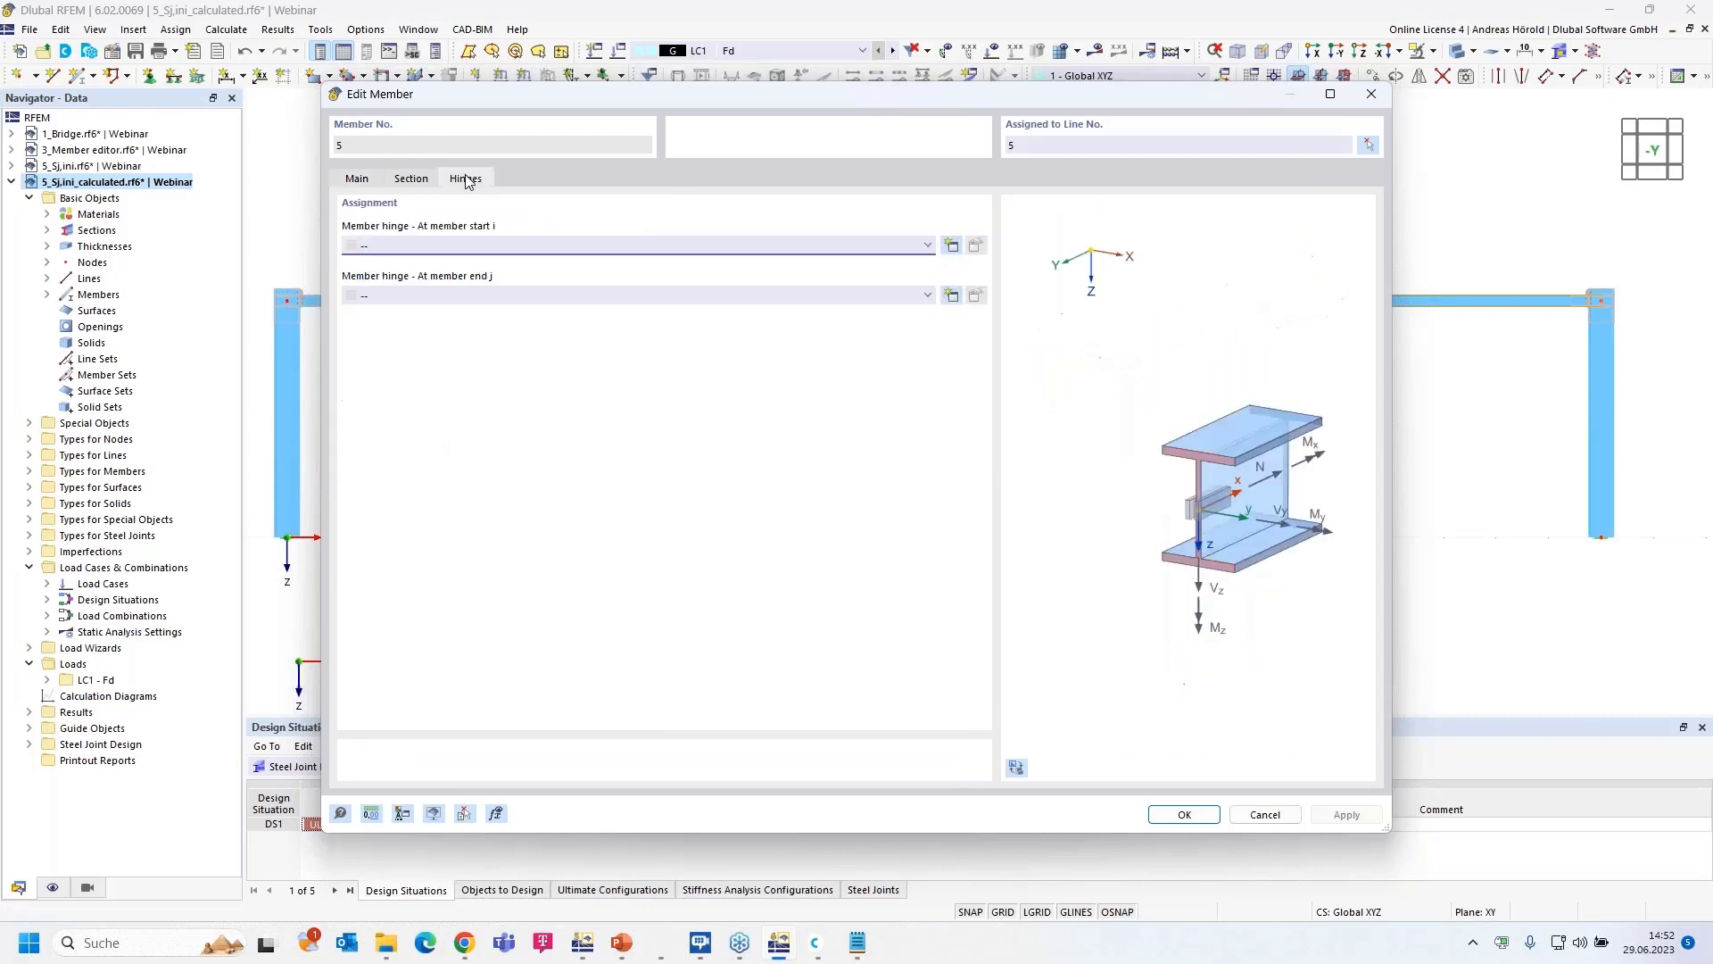
# - Create member hinge 3 with Cφy = 33.2 MNm/rad, φz unticked, and assign it to both beam ends
pyautogui.click(951, 246)
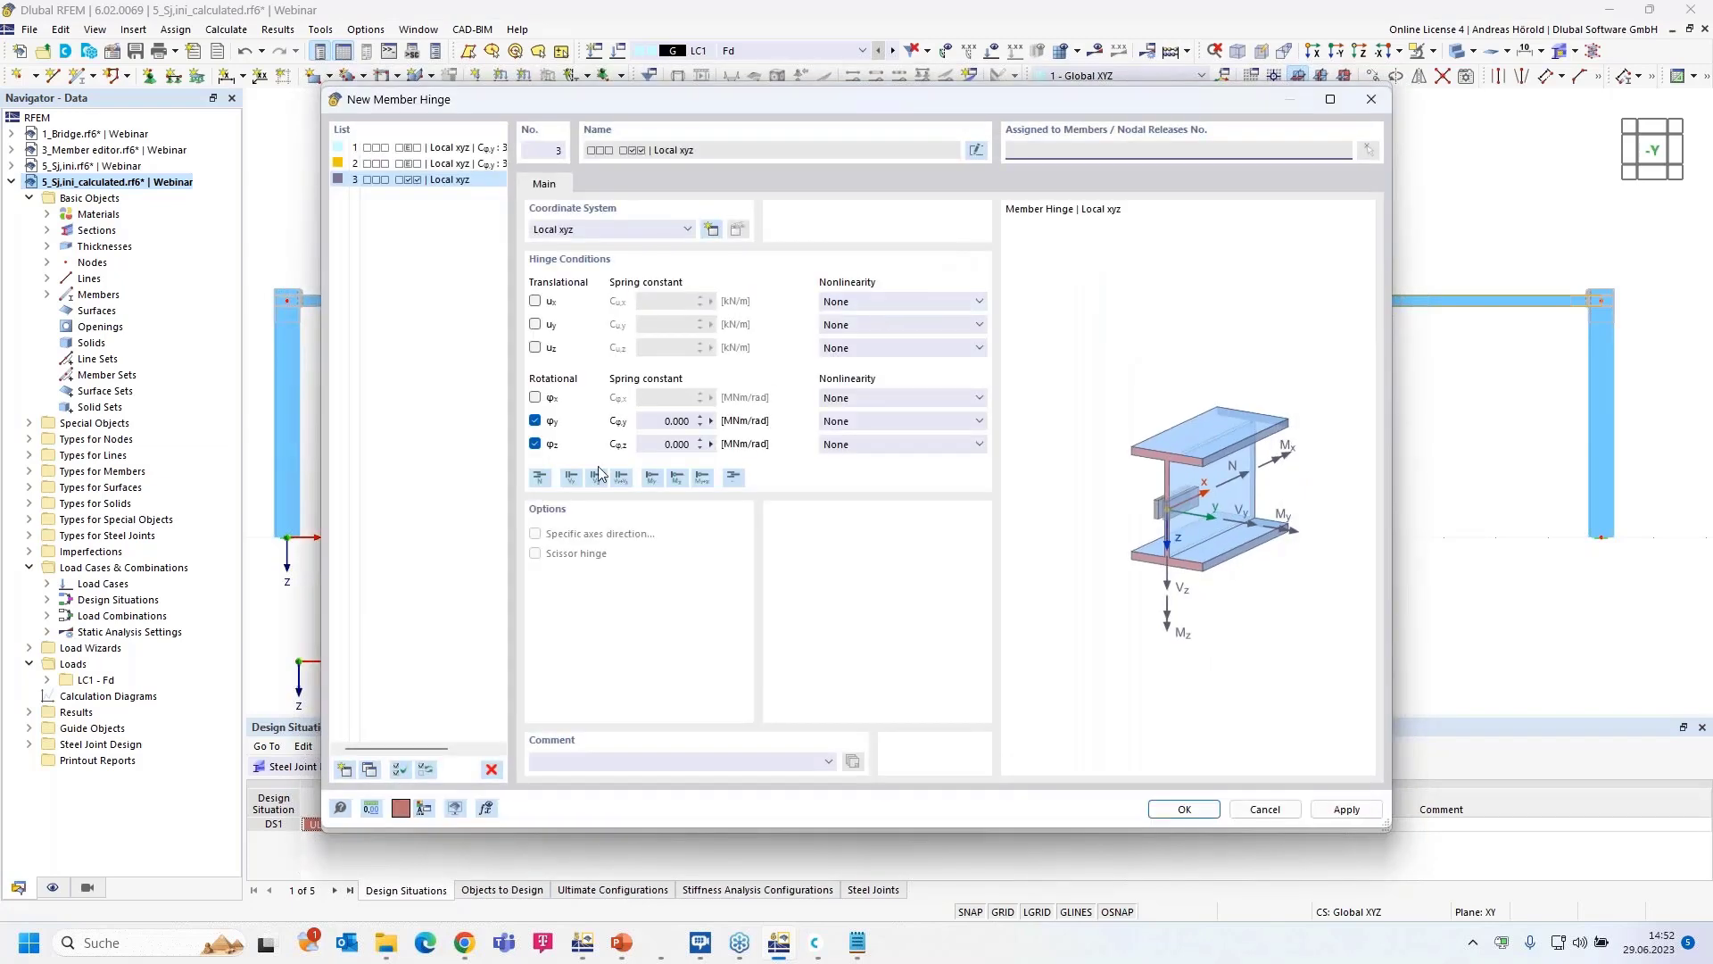
pyautogui.click(536, 443)
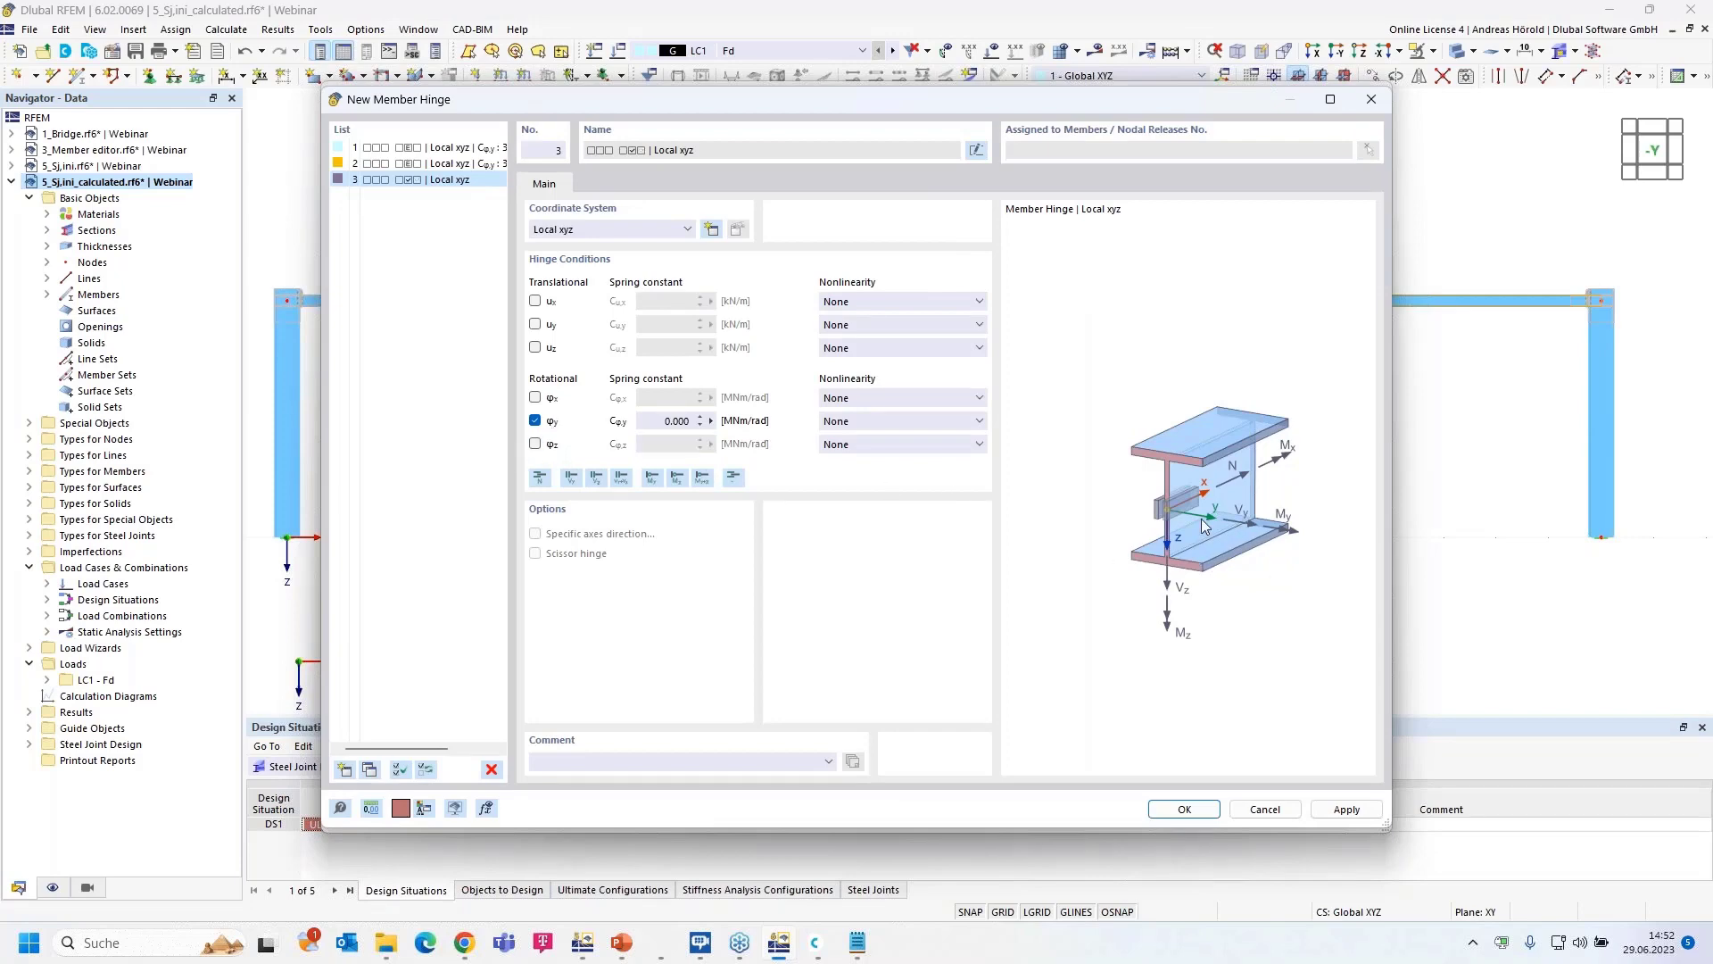
pyautogui.click(657, 419)
pyautogui.write('33,2')
pyautogui.click(1183, 810)
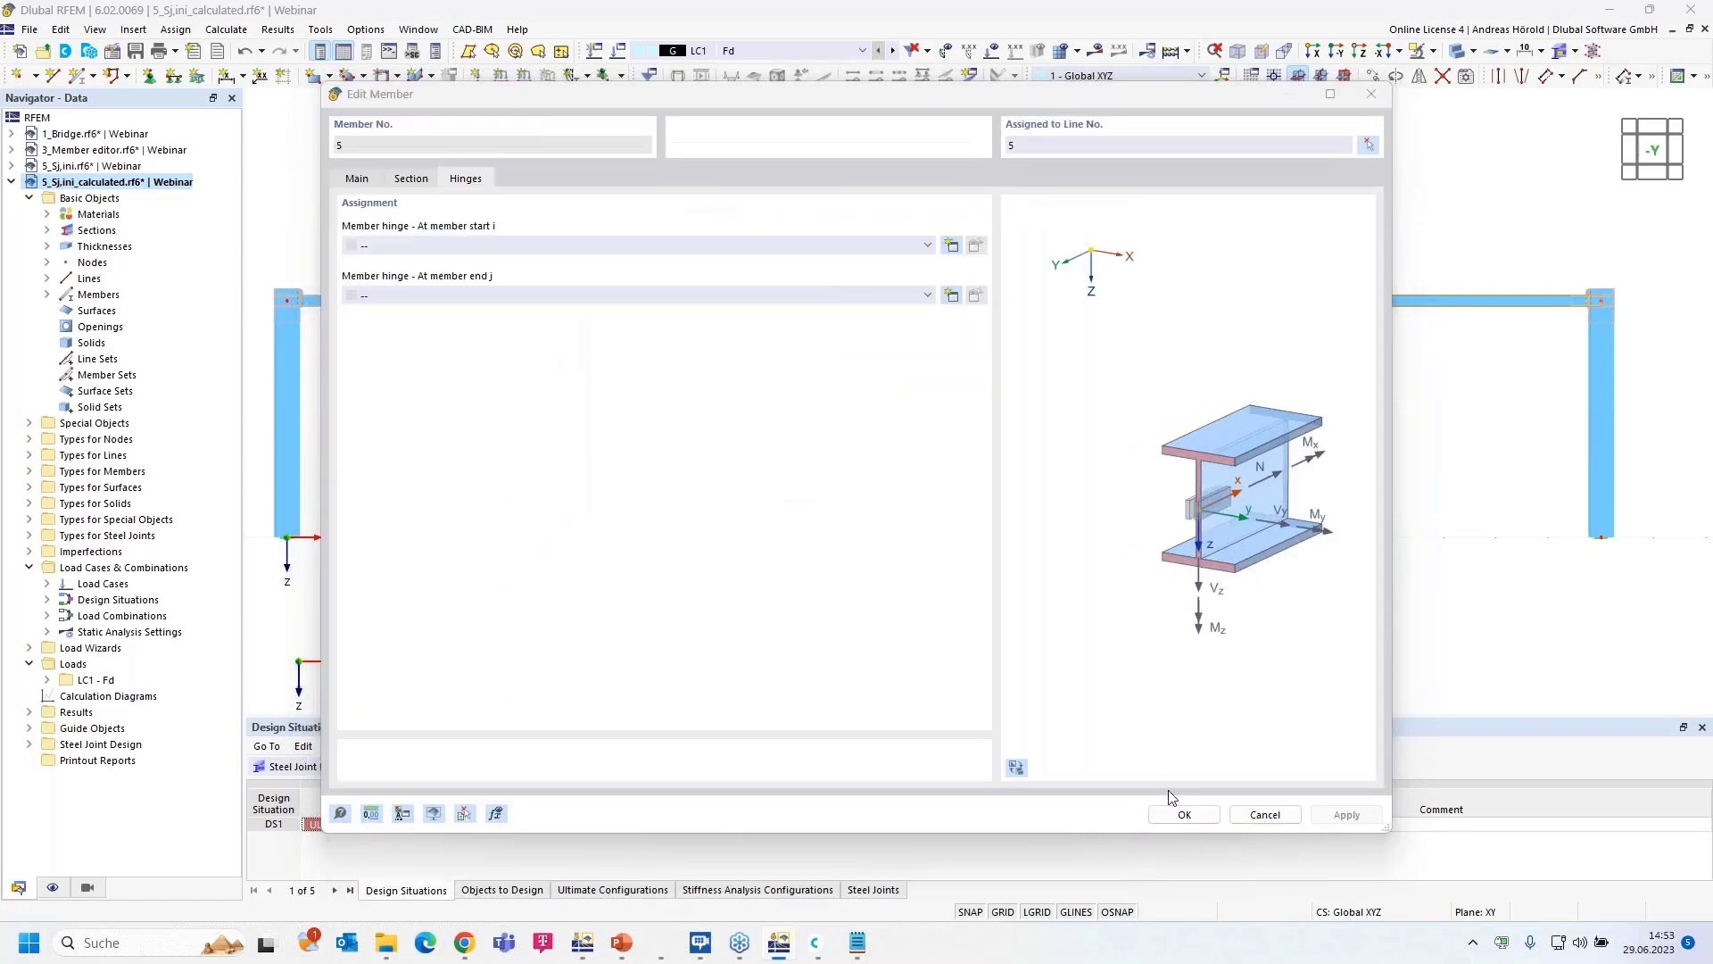
pyautogui.click(634, 294)
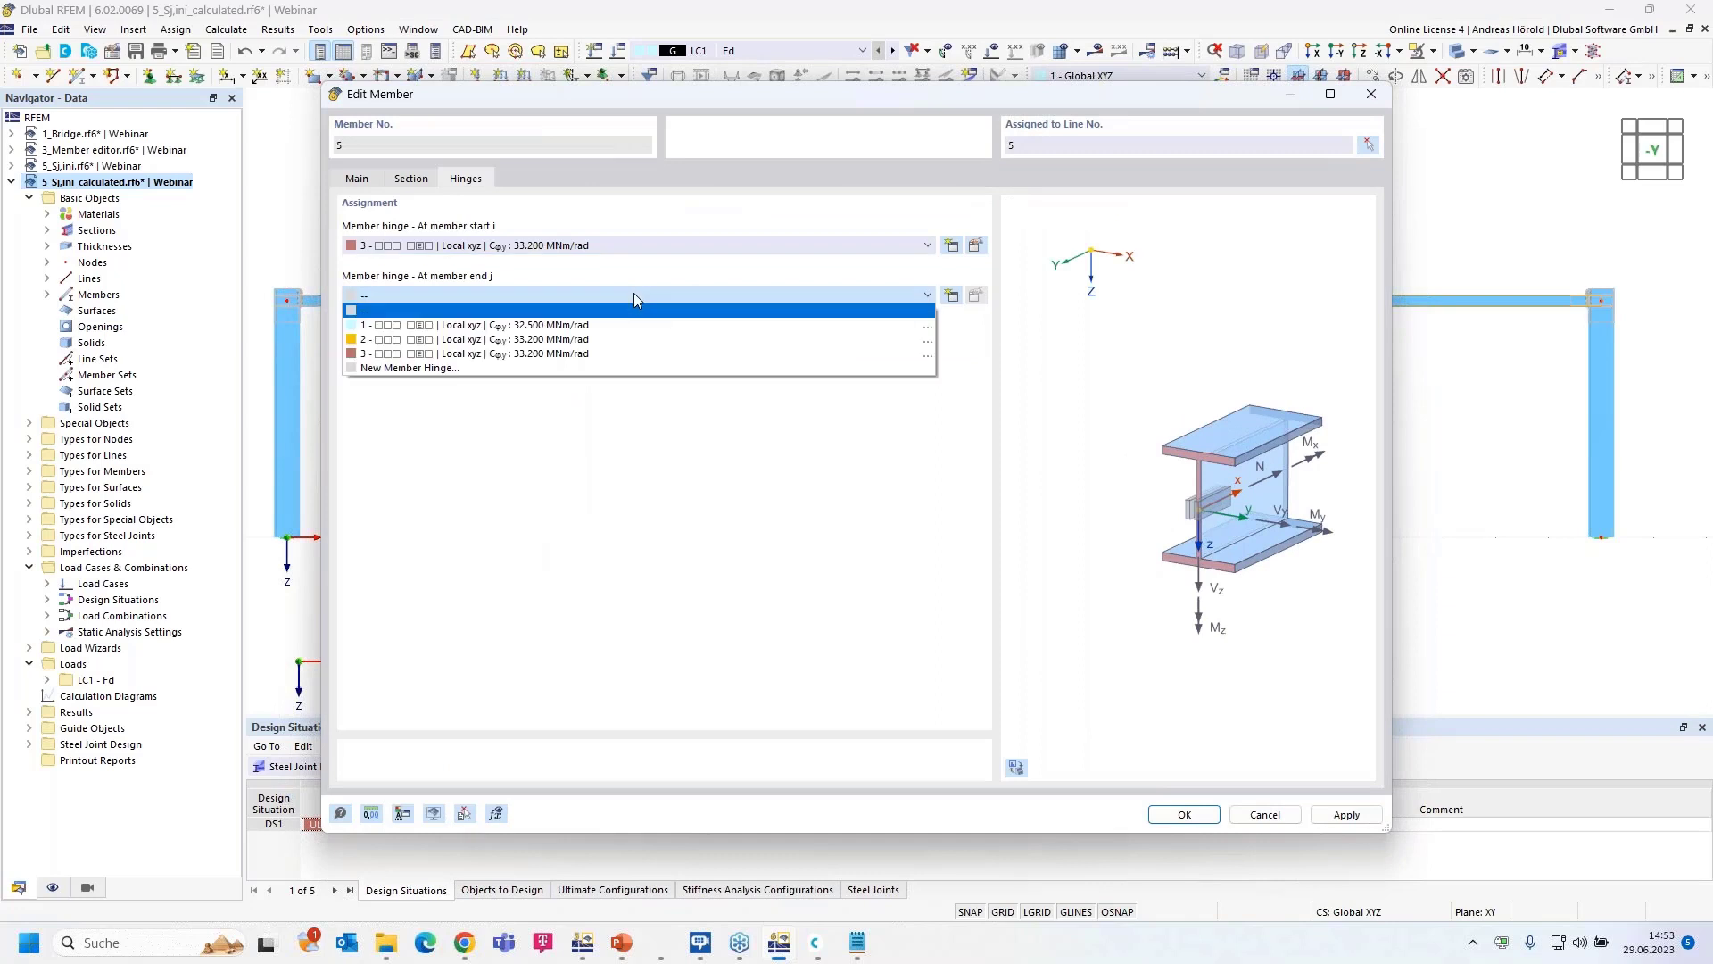
pyautogui.click(625, 354)
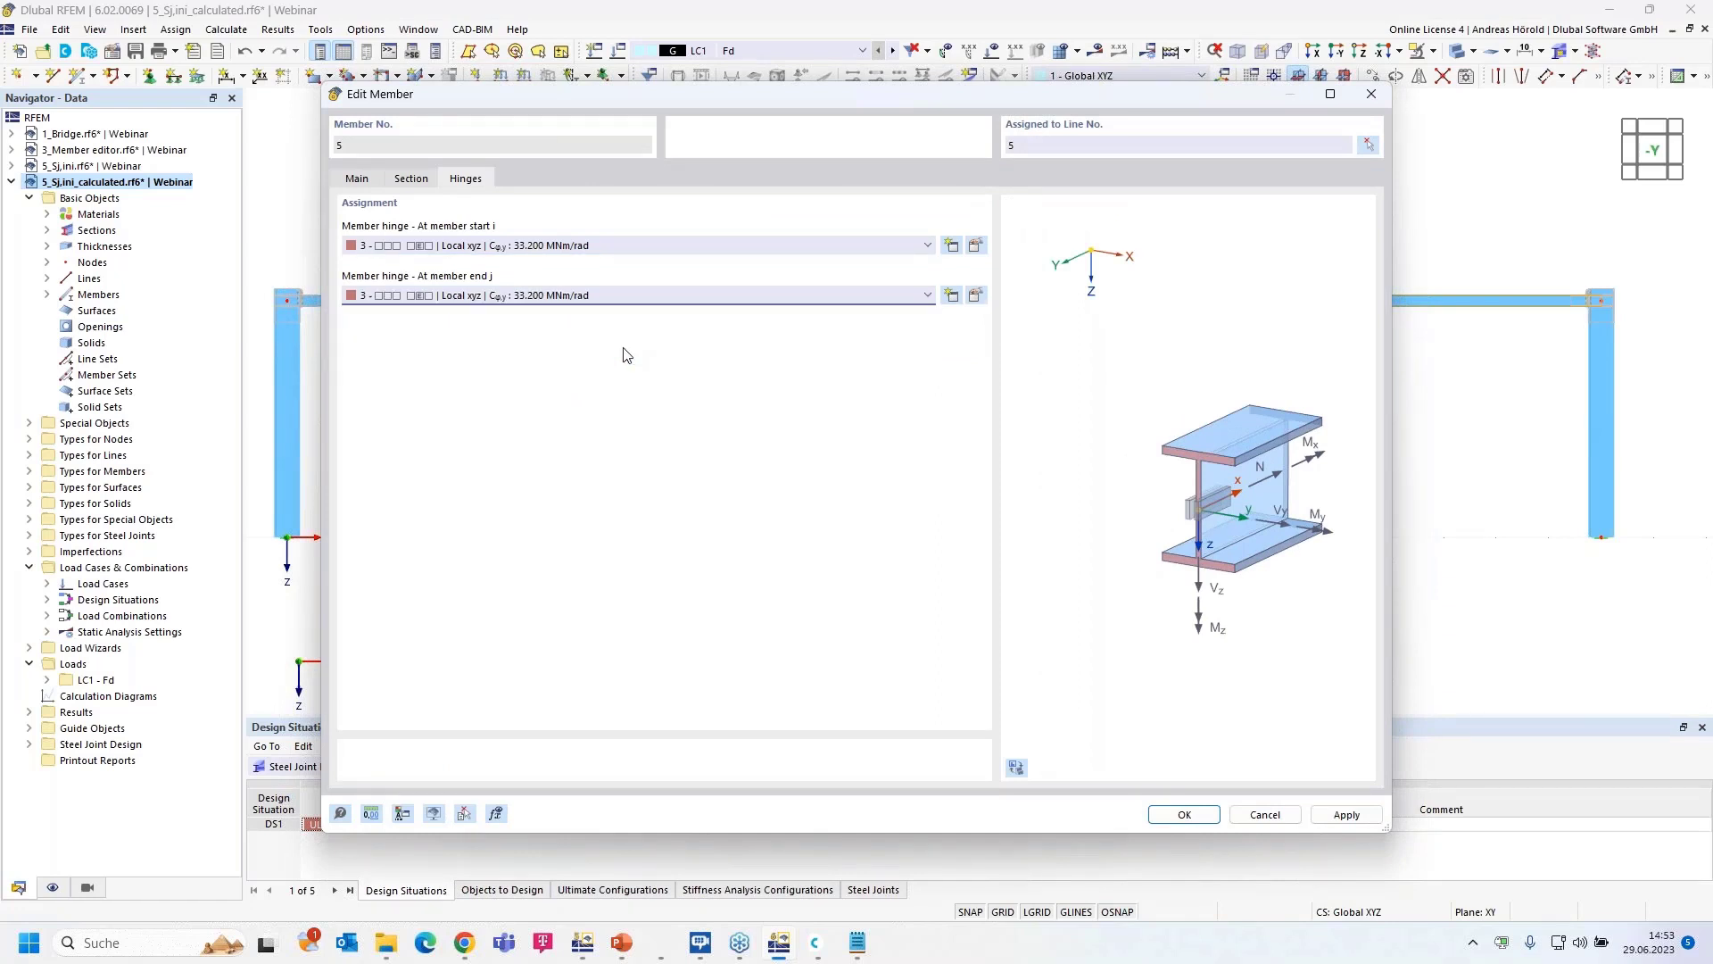
pyautogui.click(1178, 815)
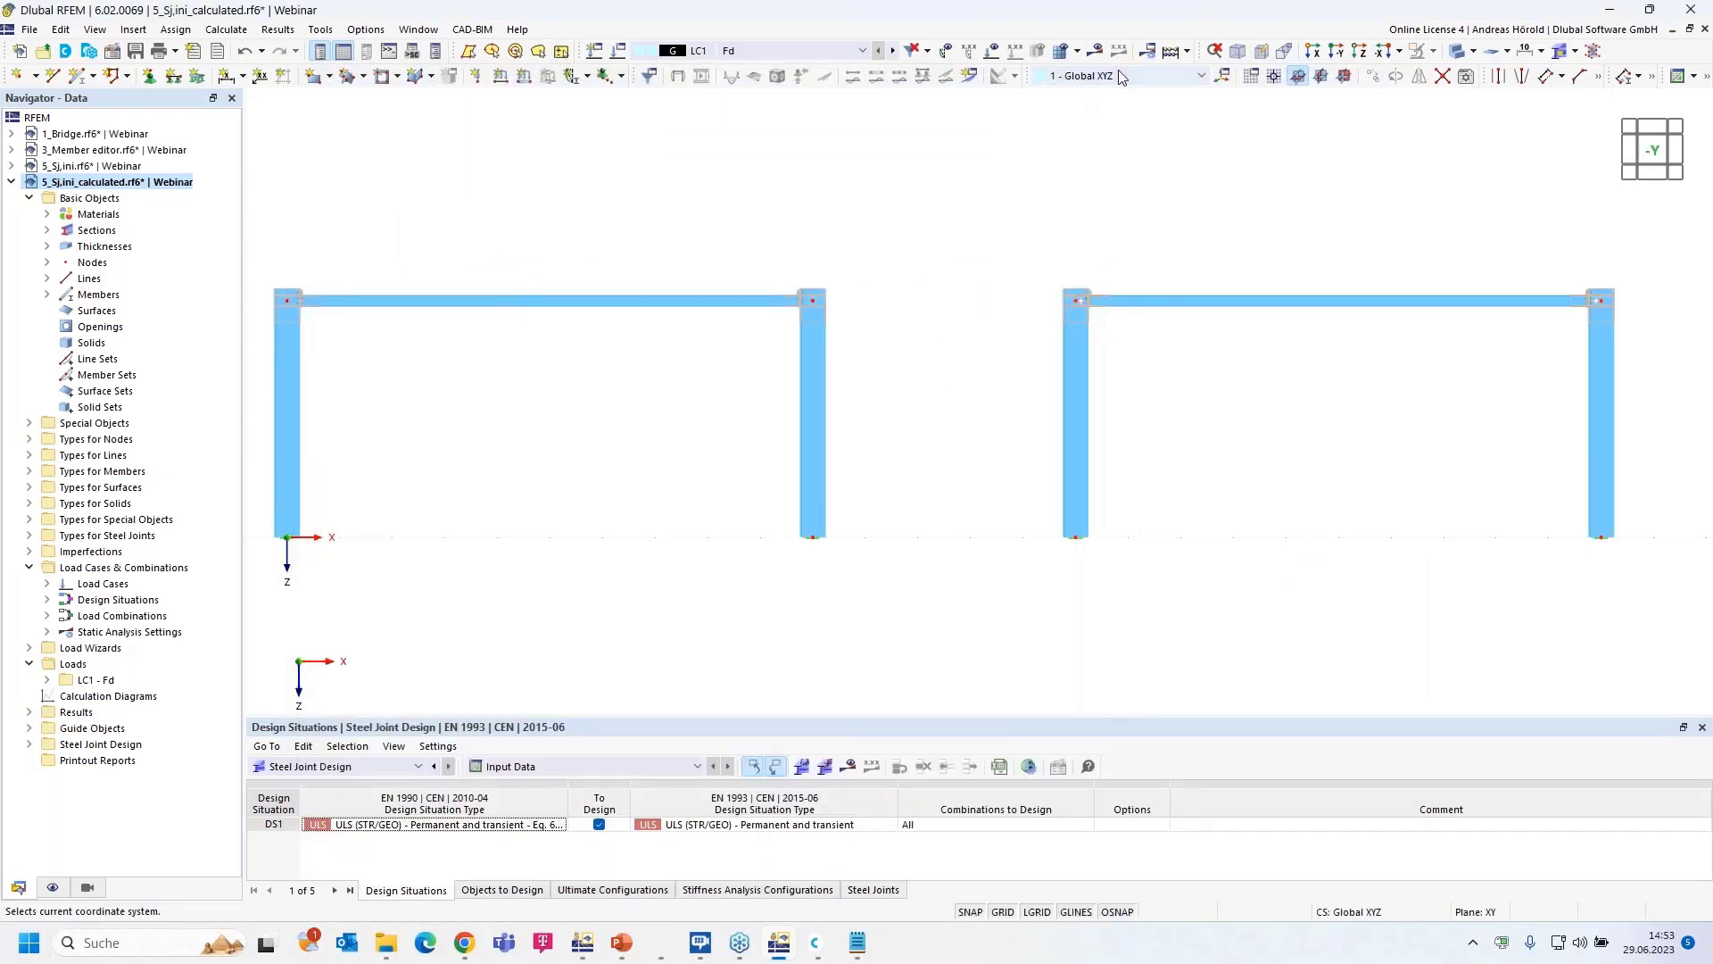
# - Calculate the model and show LC1 My diagrams: corners −162.55 kNm original versus −147.80 kNm copy
pyautogui.click(1096, 51)
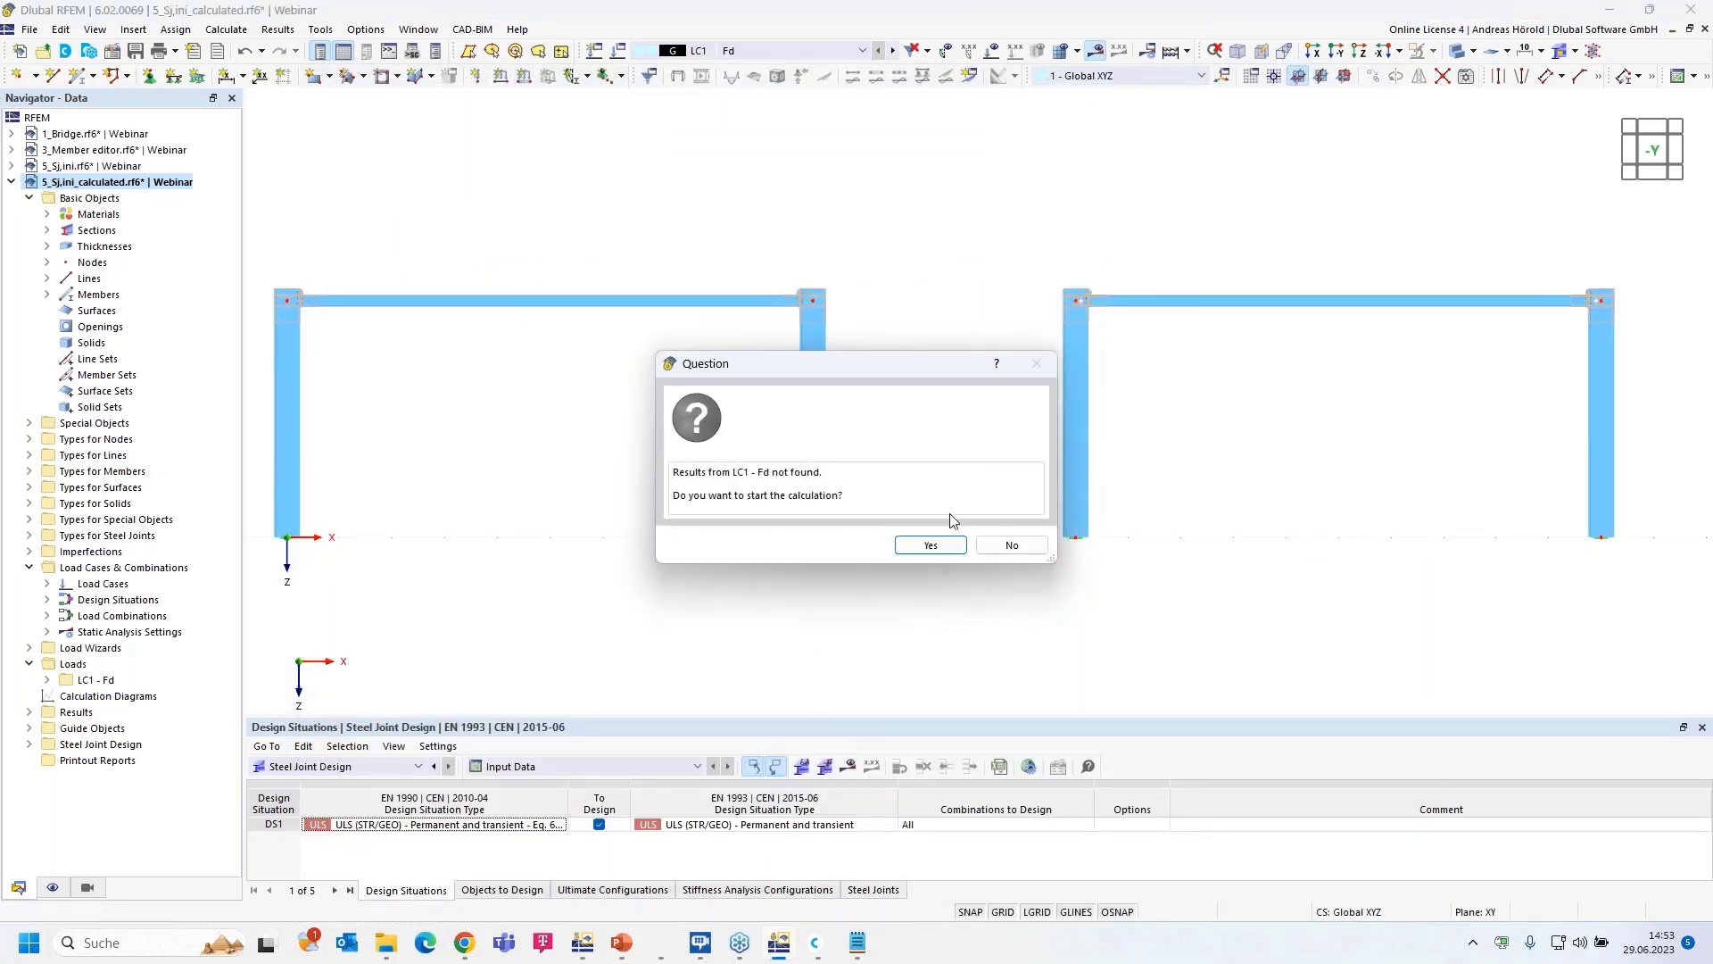
pyautogui.click(928, 545)
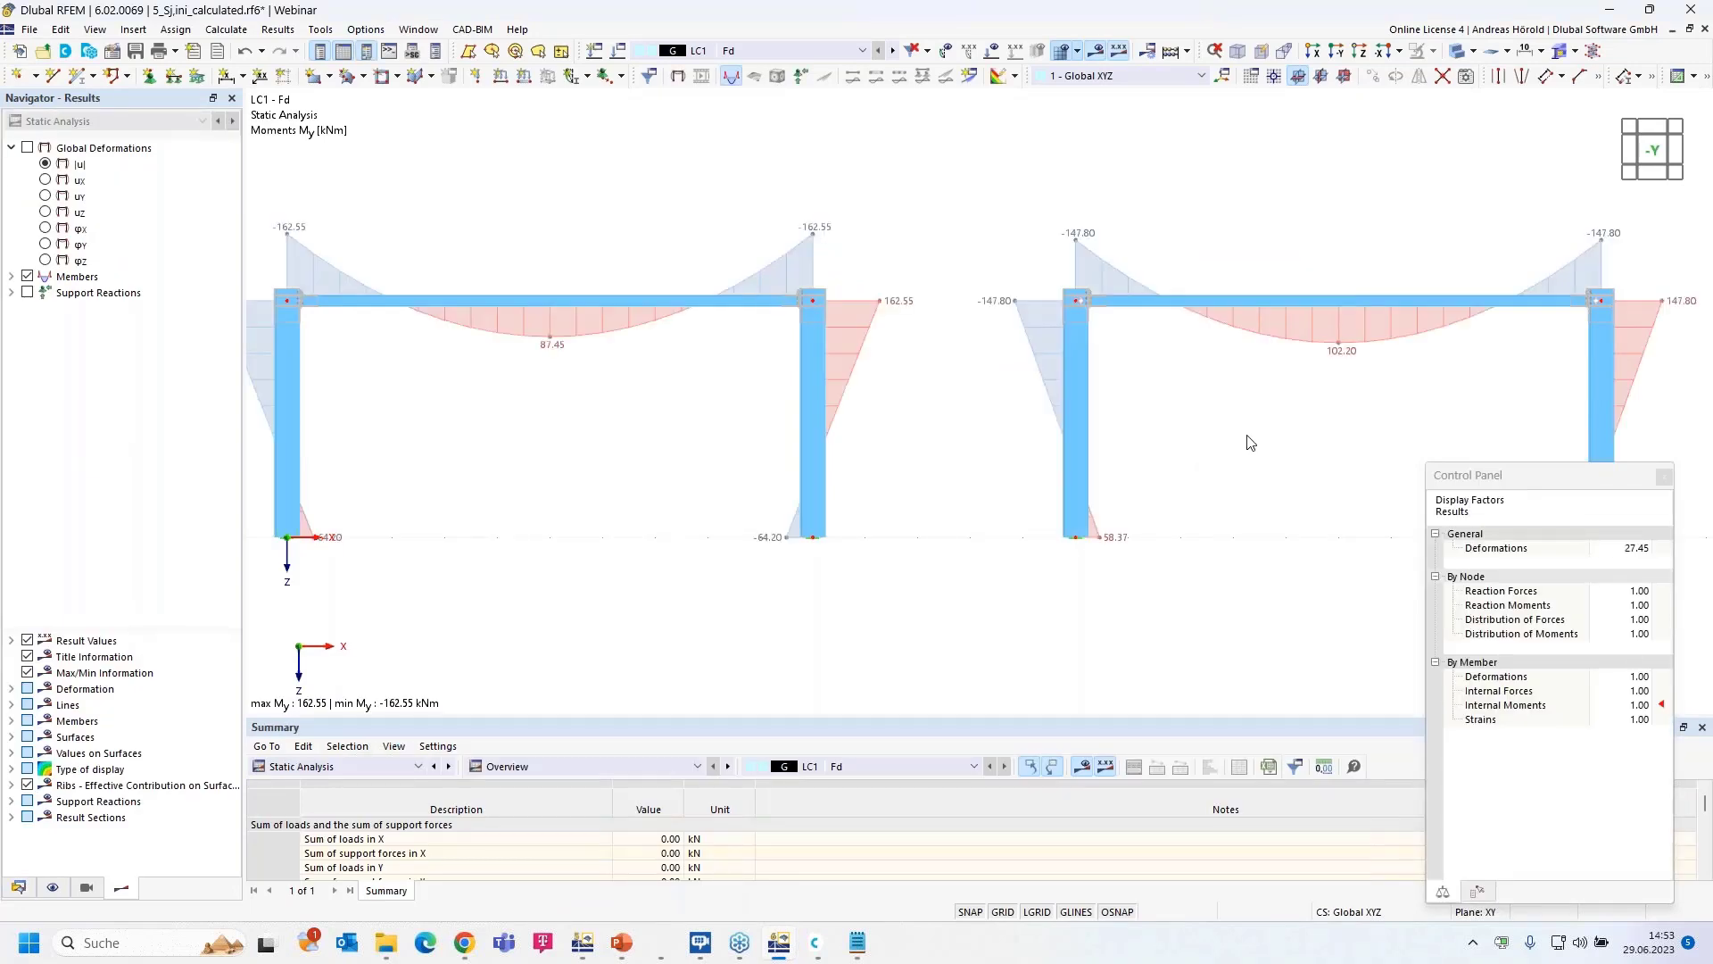
pyautogui.click(1664, 475)
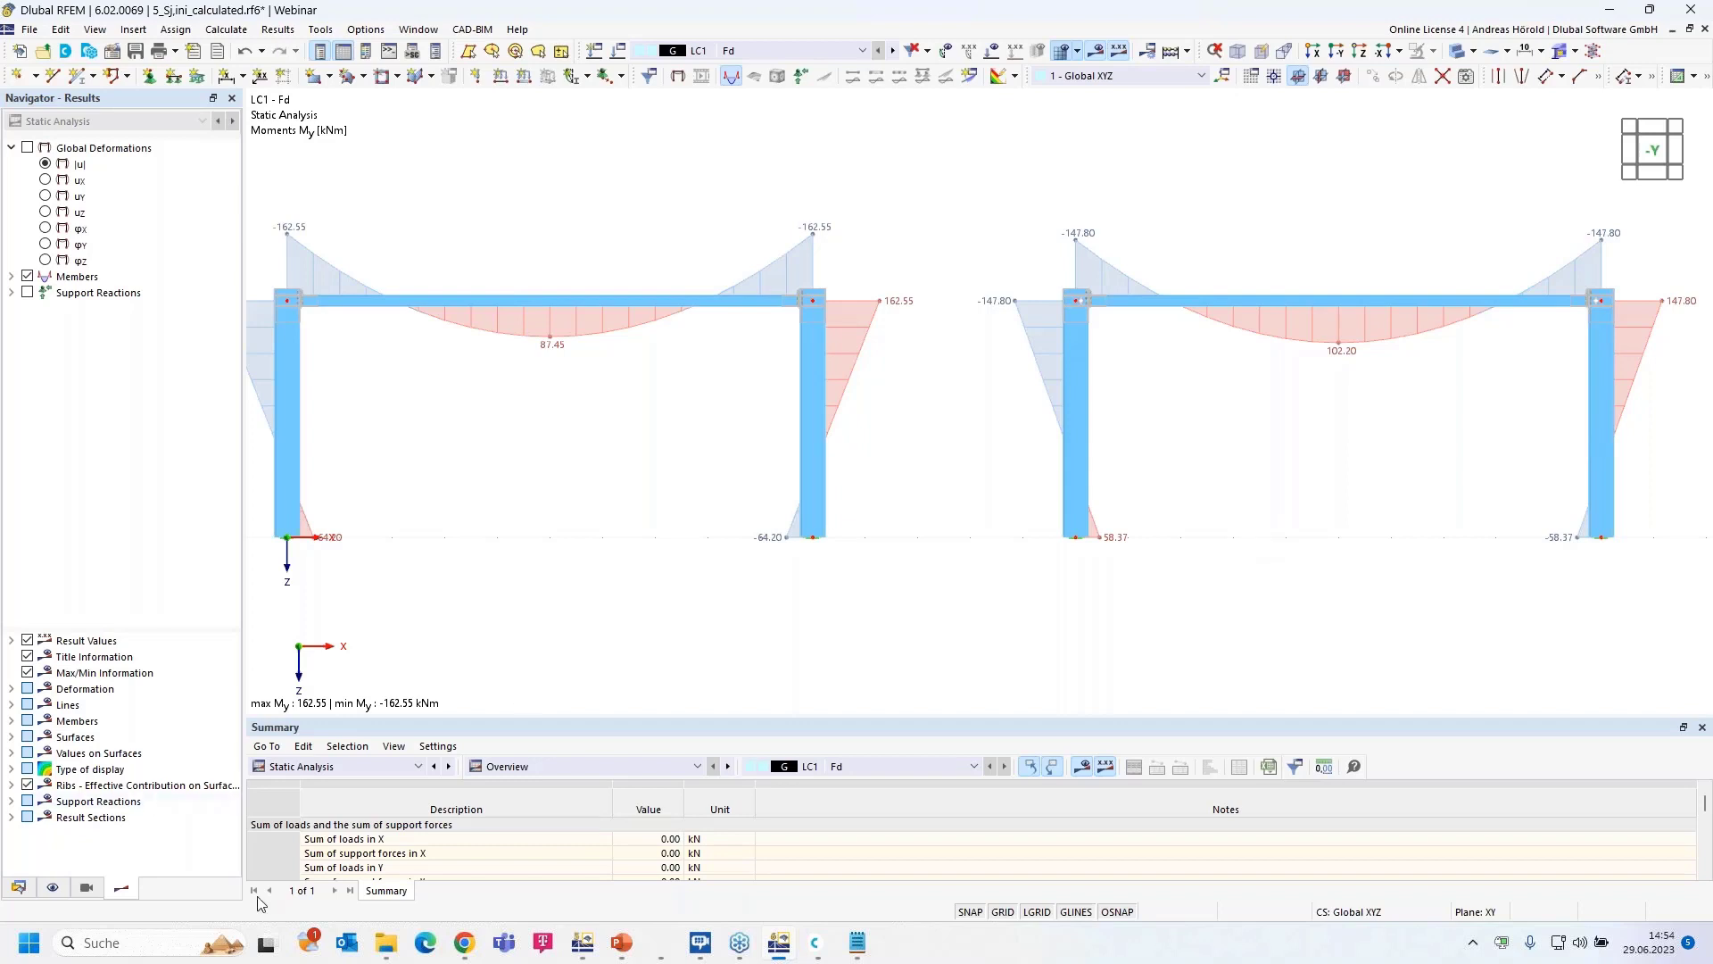
# - Advance the slideshow to the 'Book your free Online Appointment!' slide, then switch to dlubal.com in Chrome
pyautogui.moveTo(622, 944)
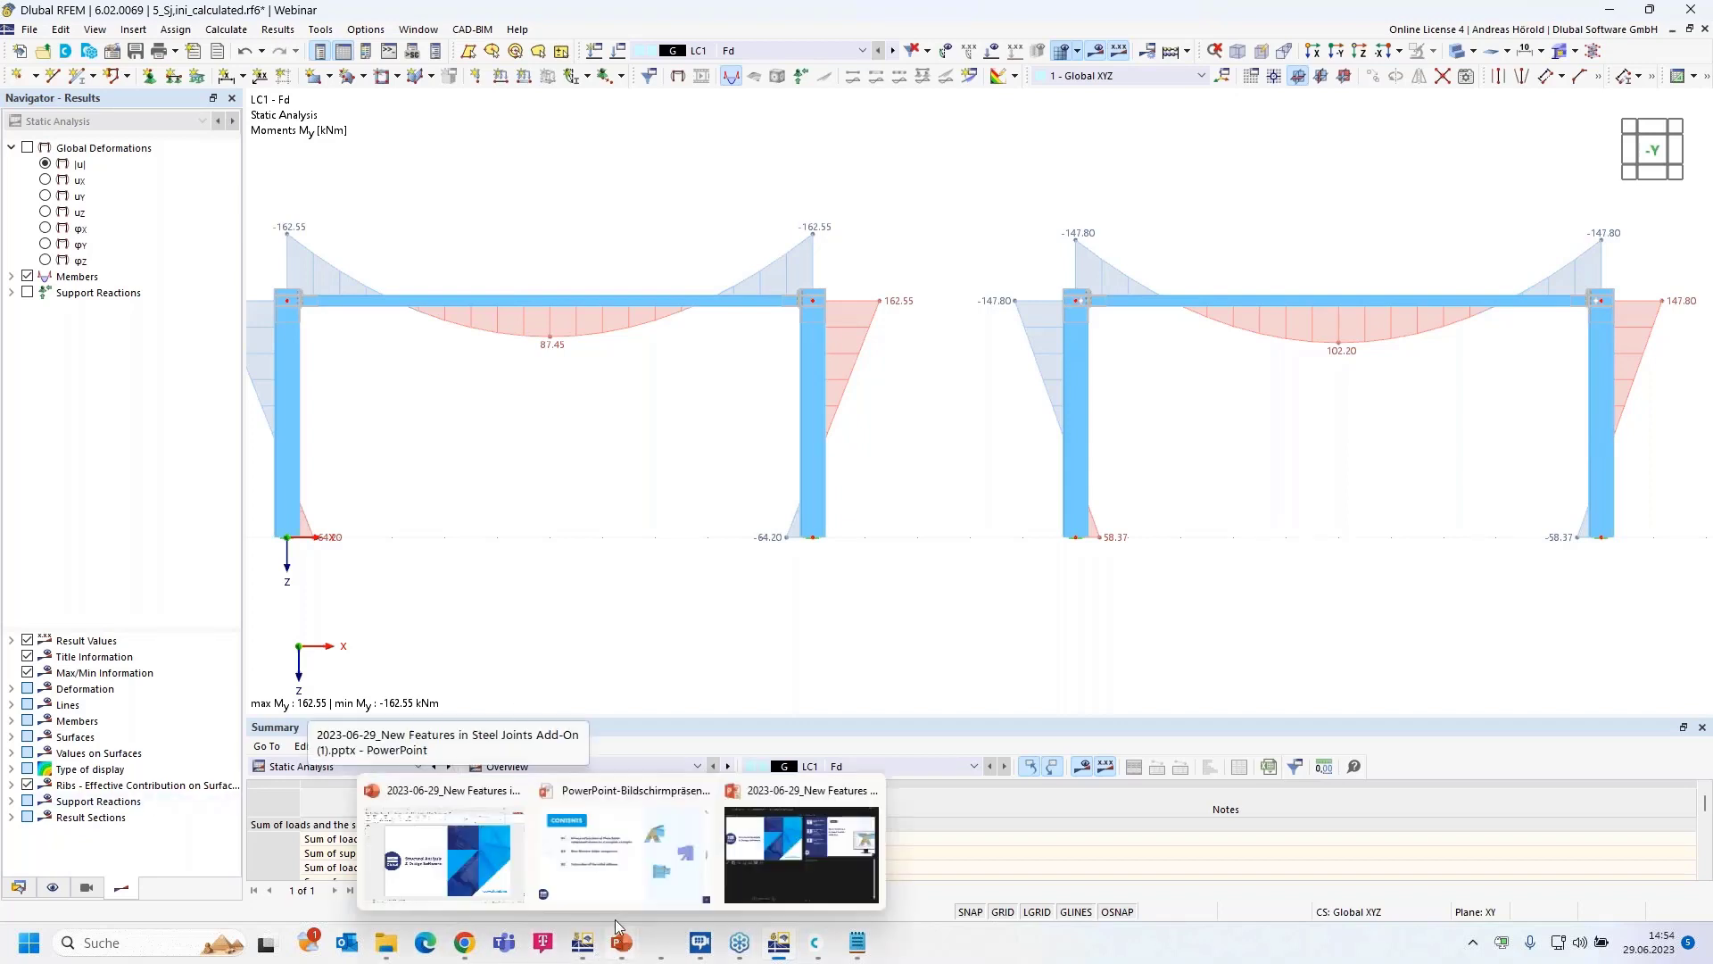
pyautogui.click(603, 858)
pyautogui.press('Right')
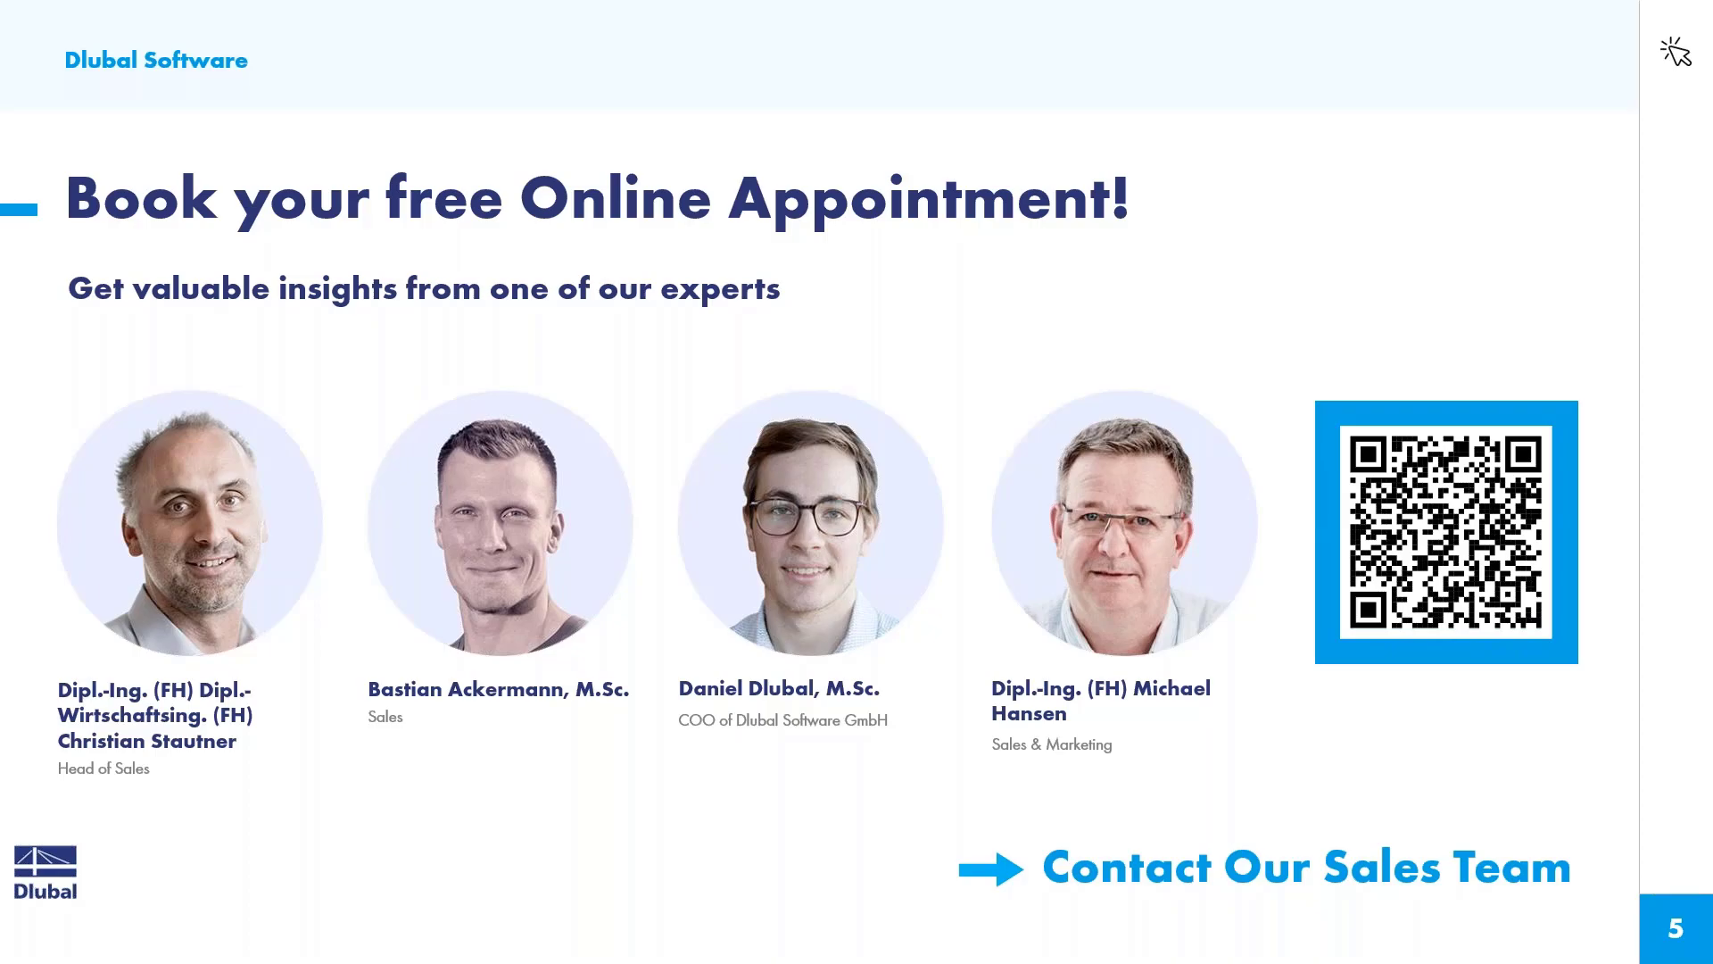
pyautogui.hotkey('alt', 'Tab')
pyautogui.click(92, 17)
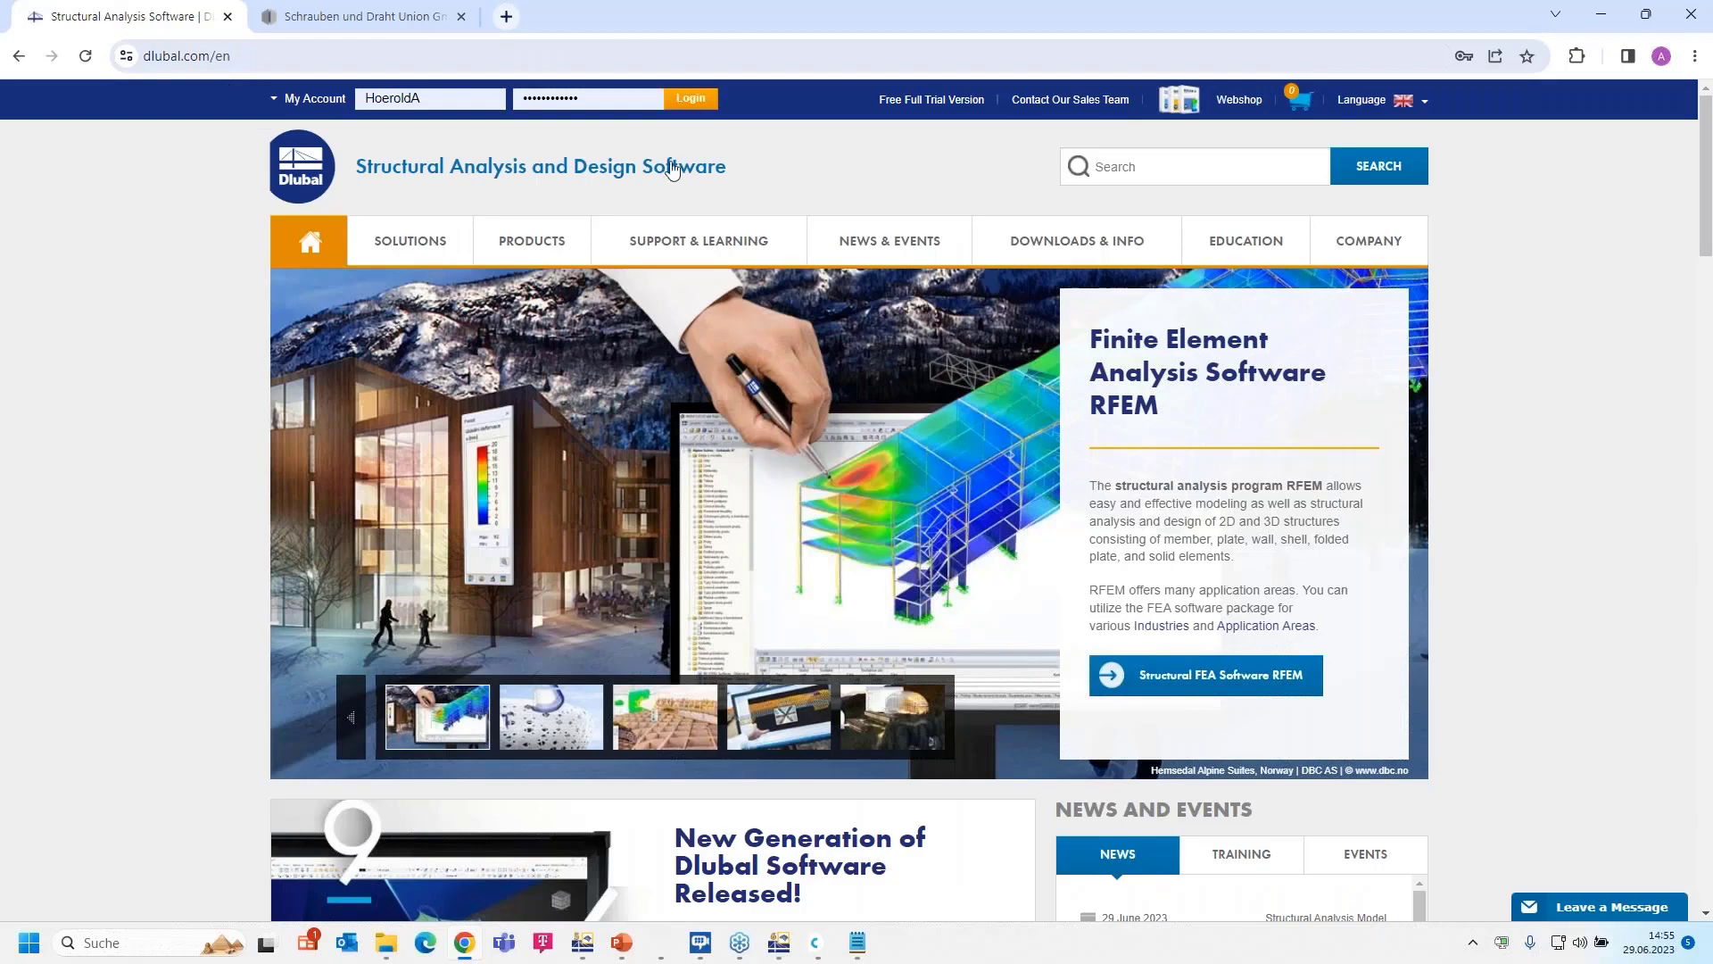
# - Open Webinars under NEWS & EVENTS, browse the list, and open 'New Features in Steel Joints Add-On'
pyautogui.moveTo(853, 237)
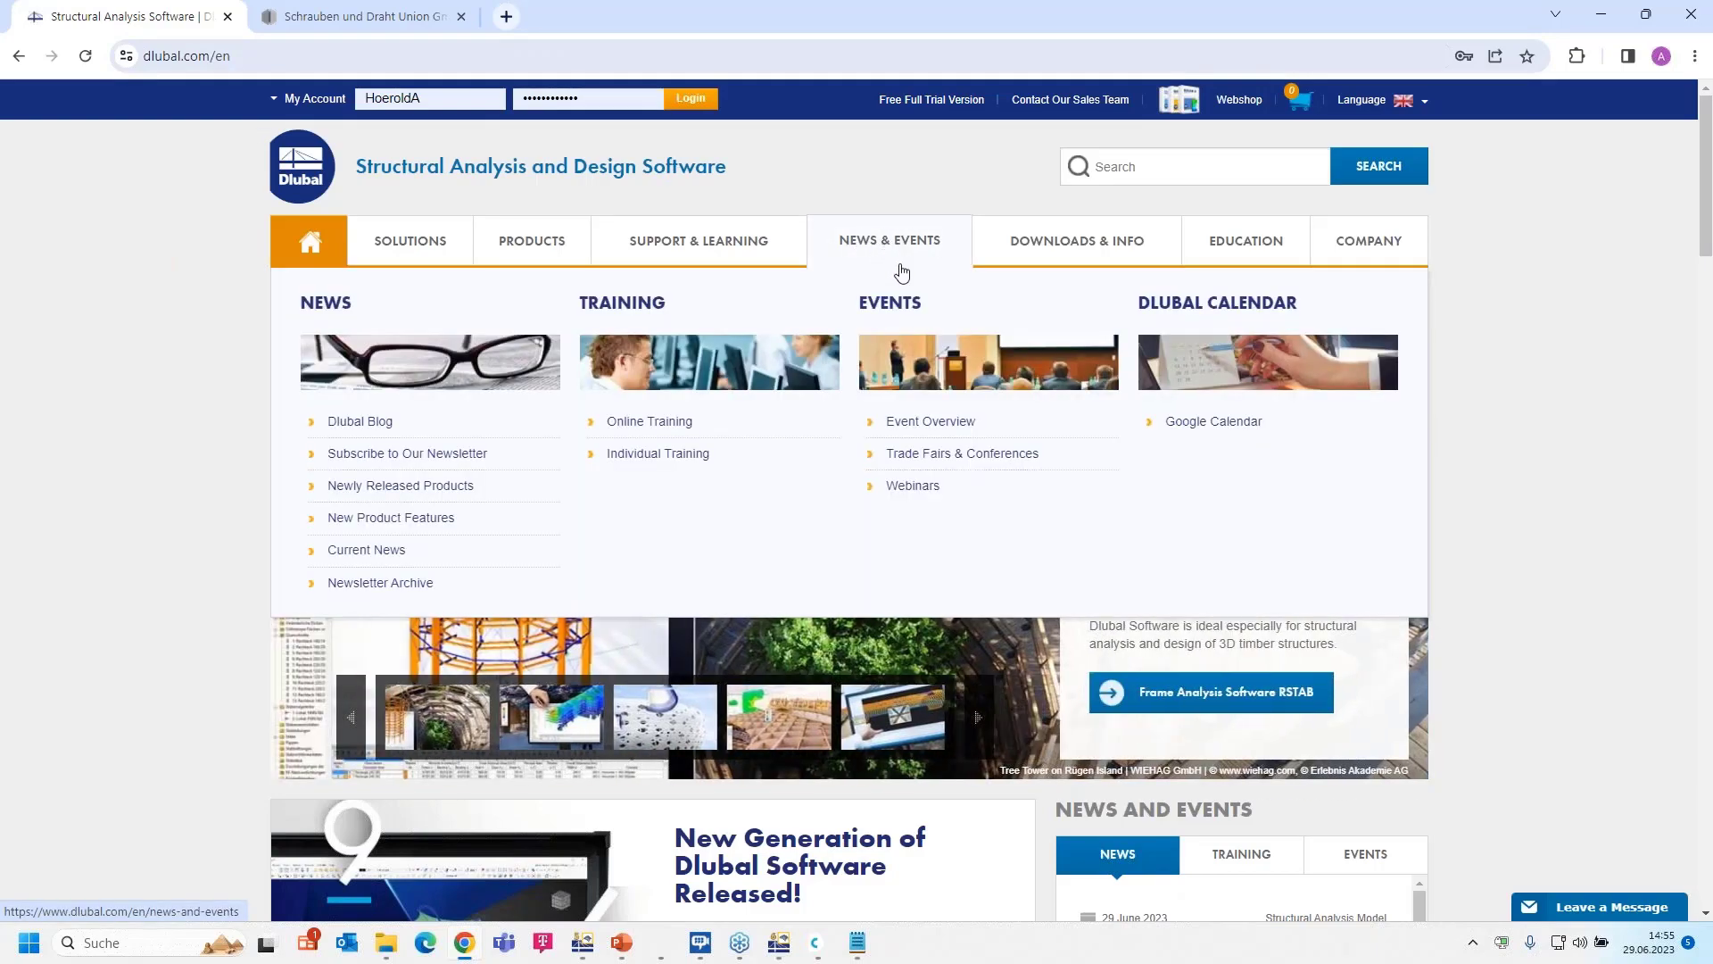
pyautogui.click(912, 487)
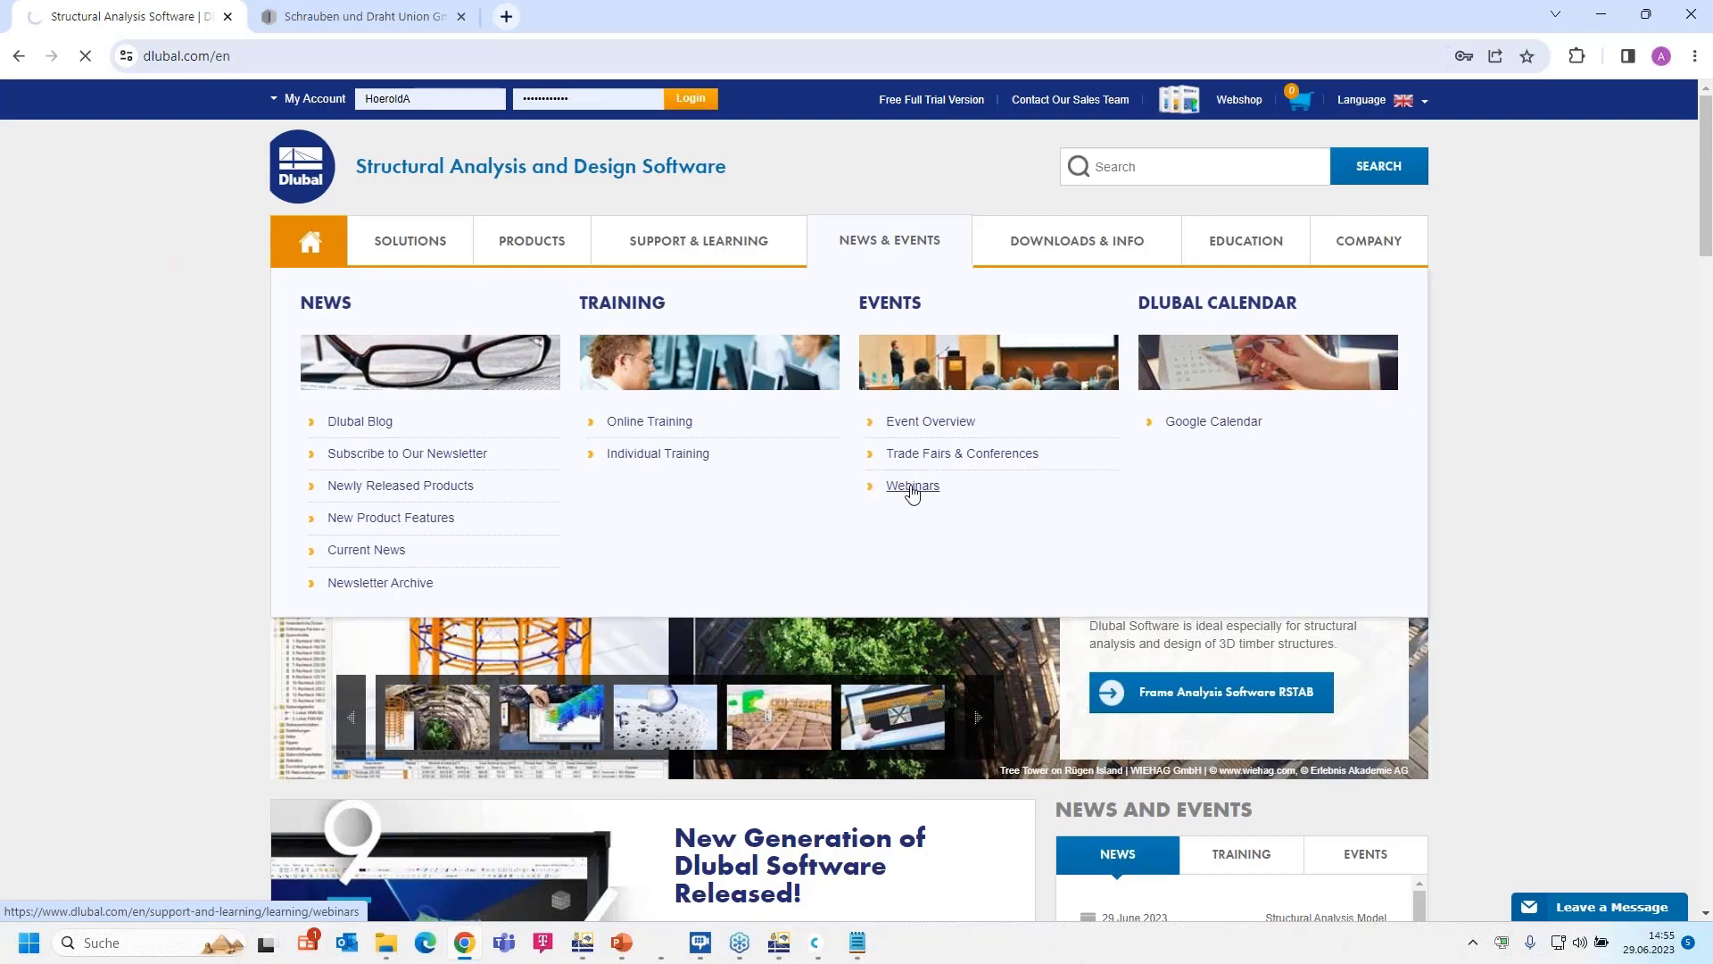
pyautogui.scroll(-5, 911, 490)
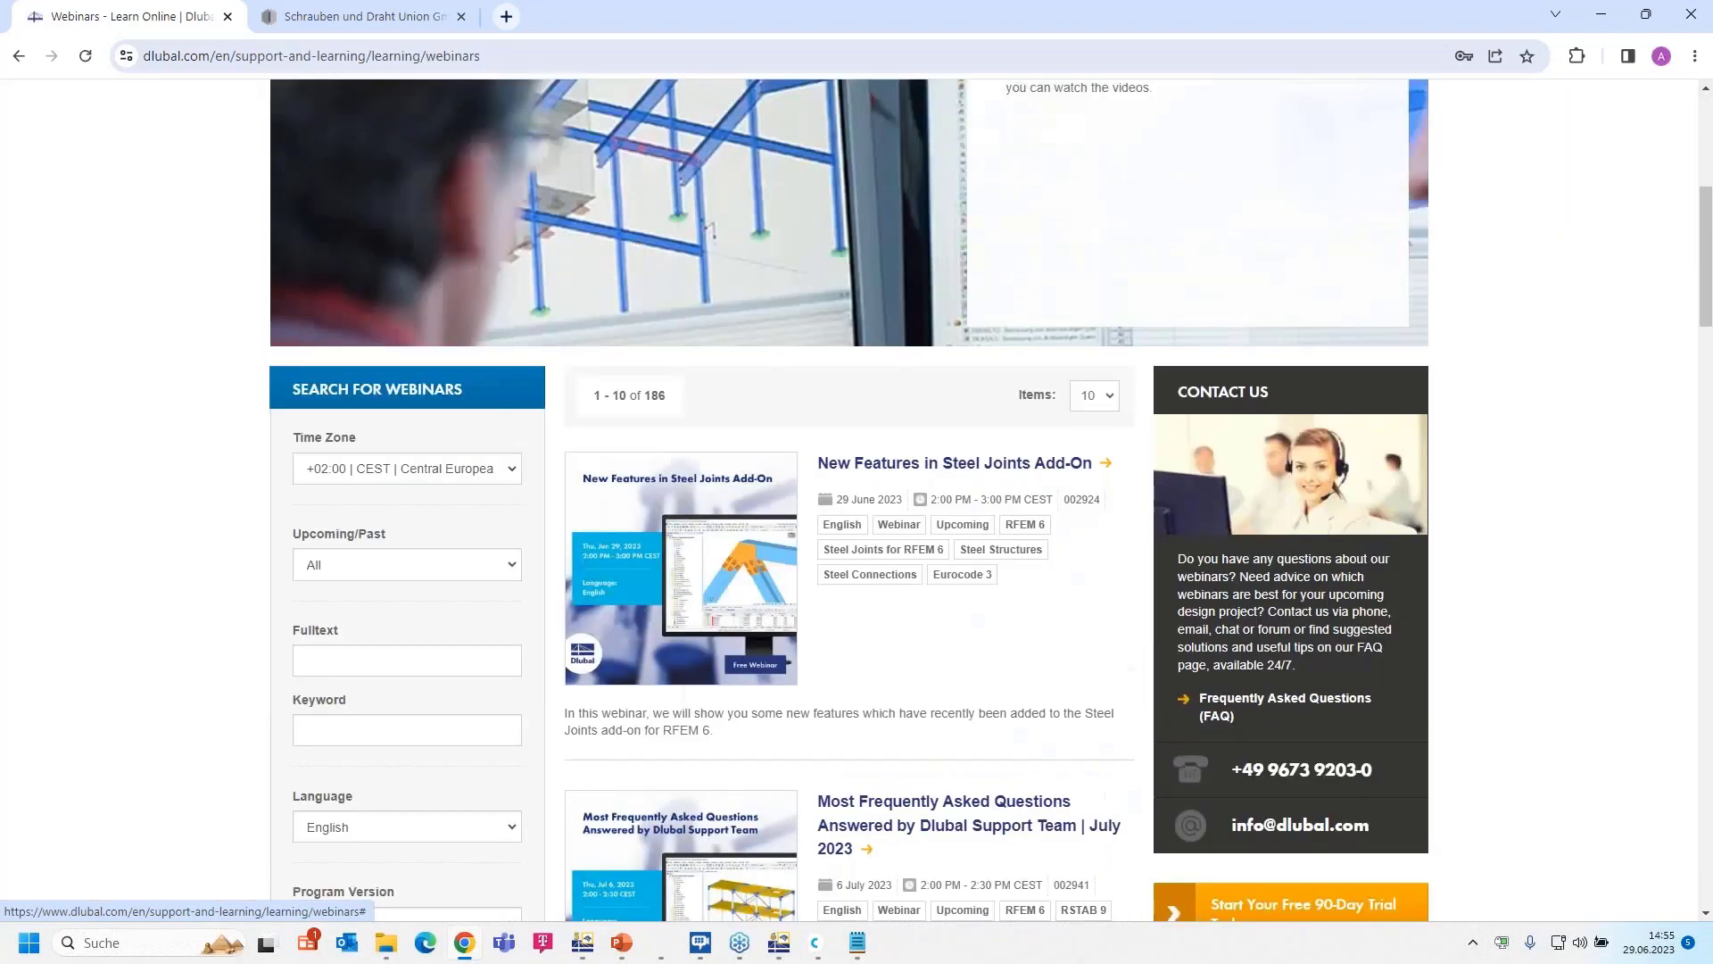
pyautogui.scroll(-2, 912, 434)
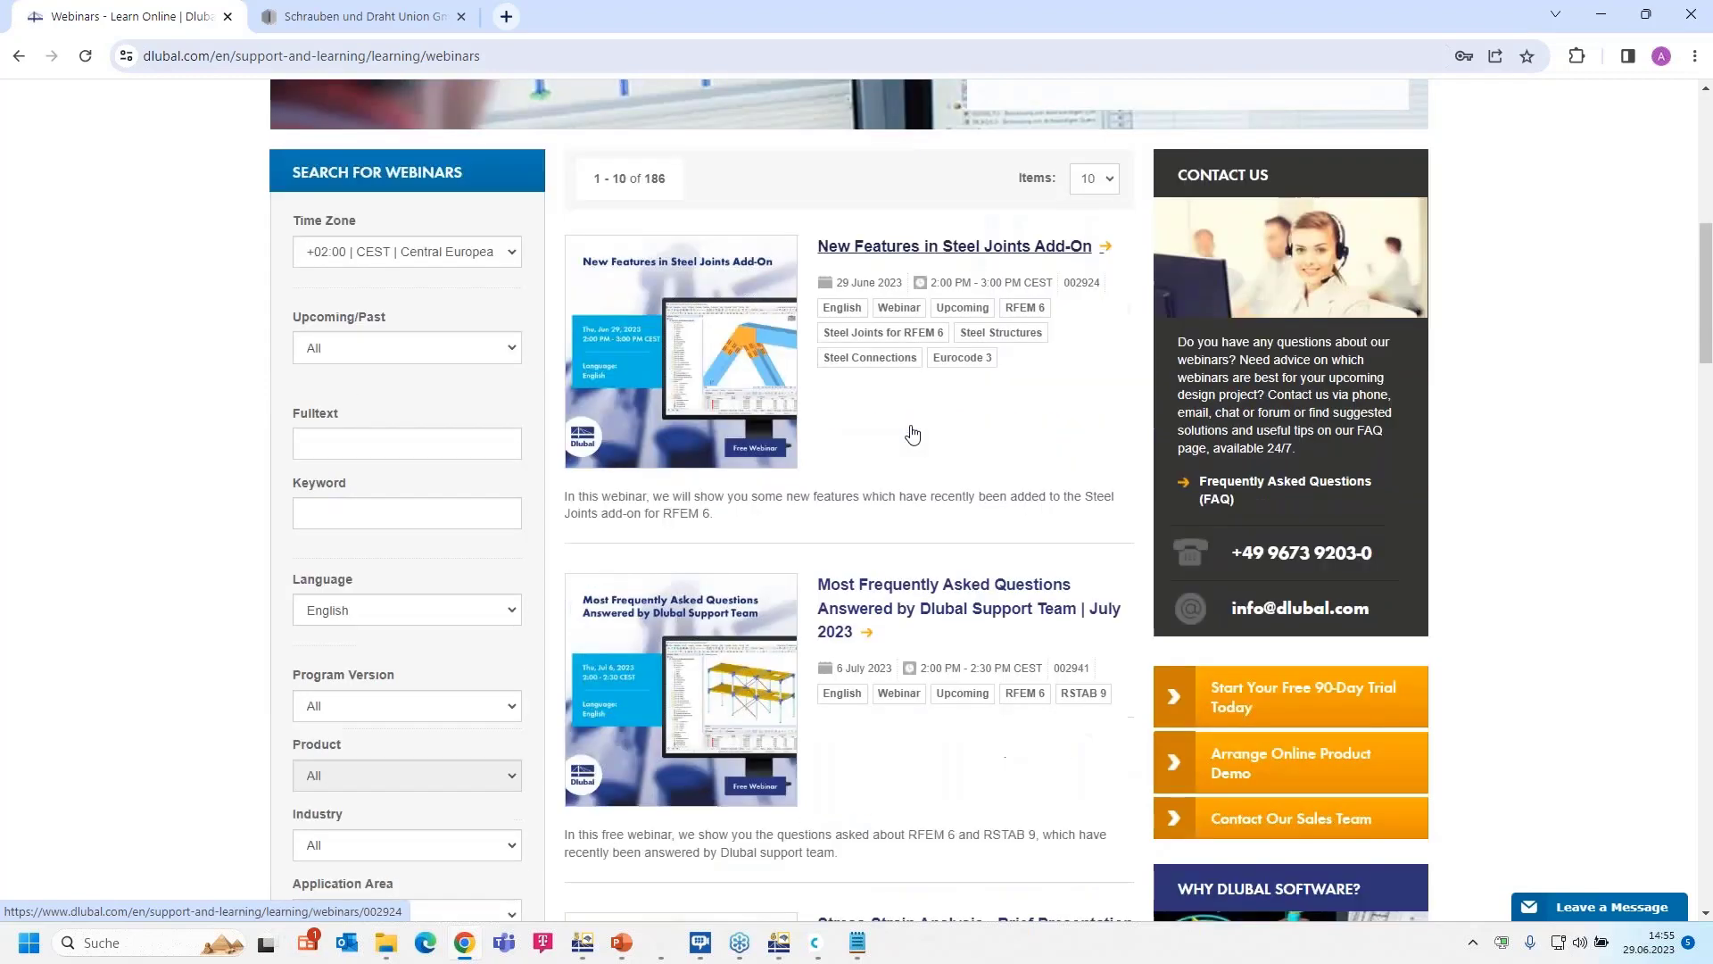
pyautogui.scroll(-1, 912, 434)
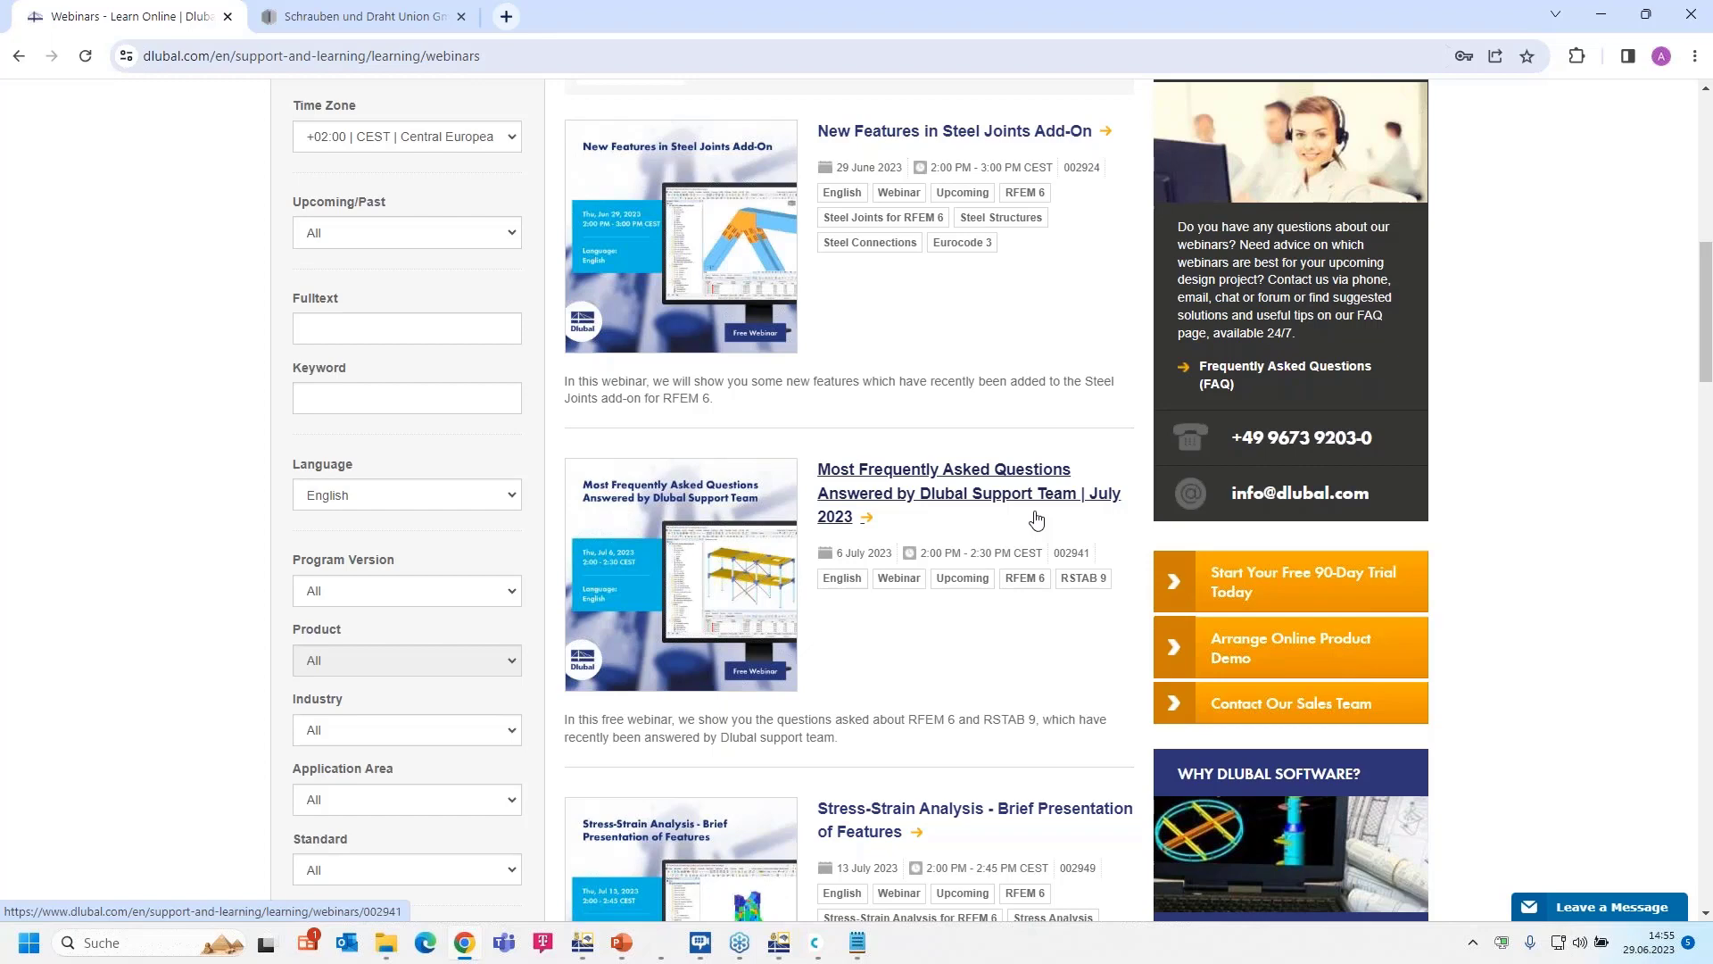
pyautogui.scroll(-3, 1035, 520)
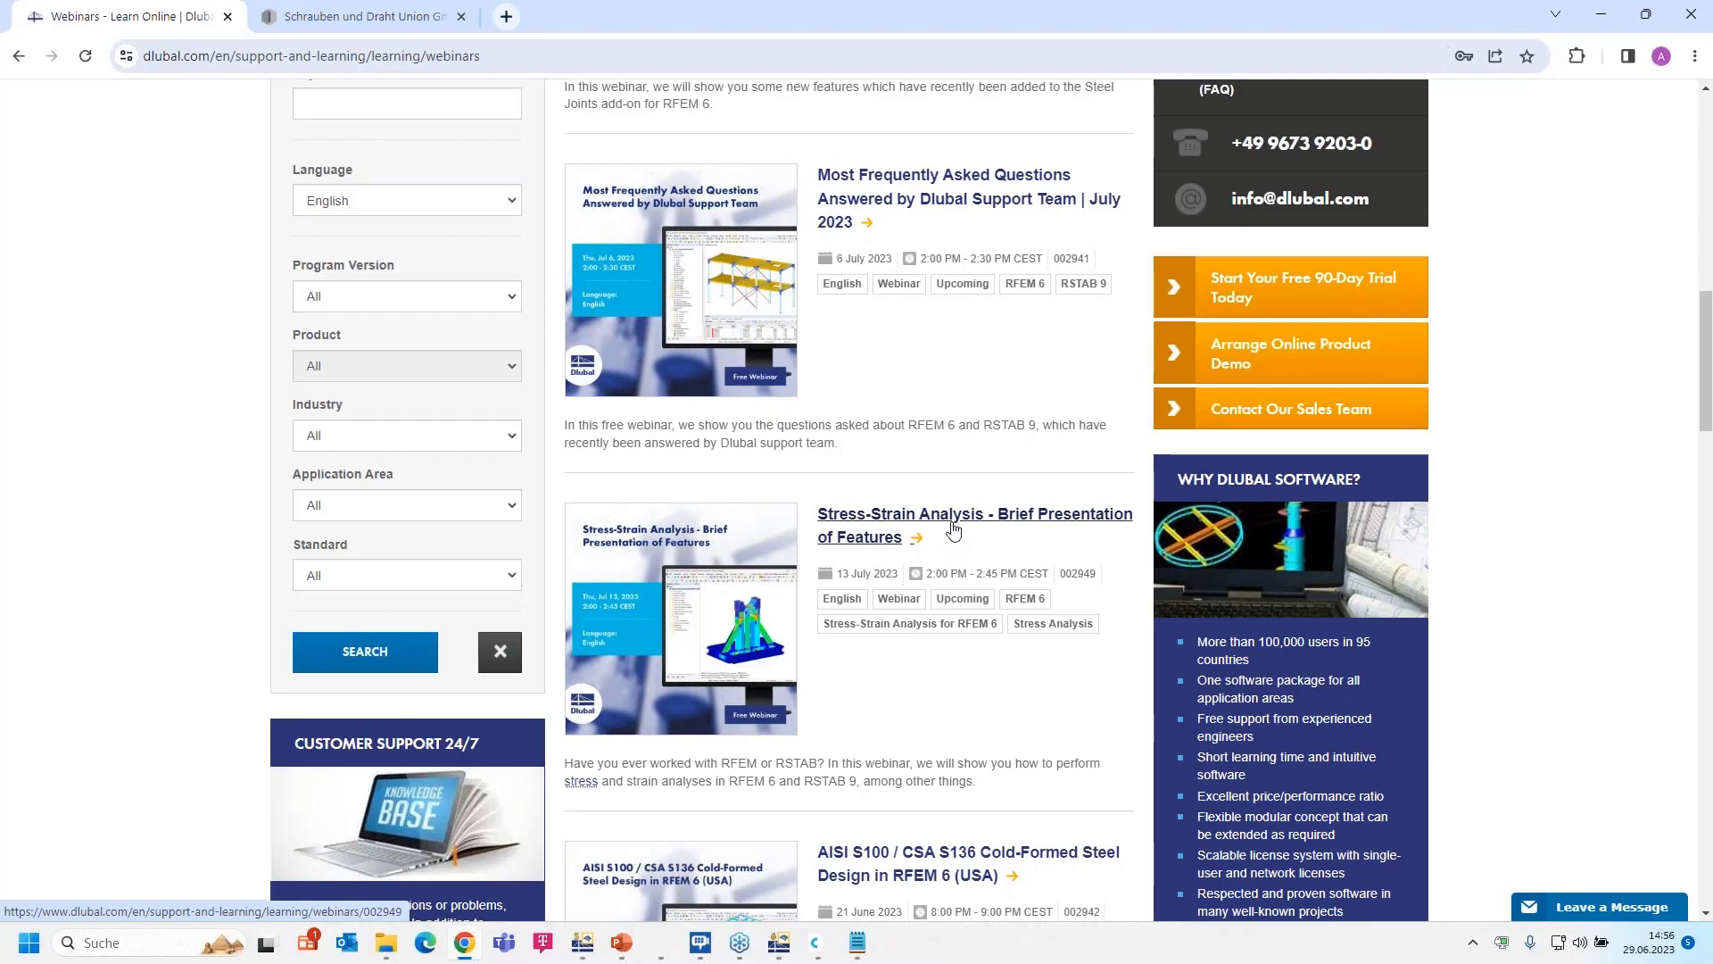
pyautogui.scroll(-5, 952, 530)
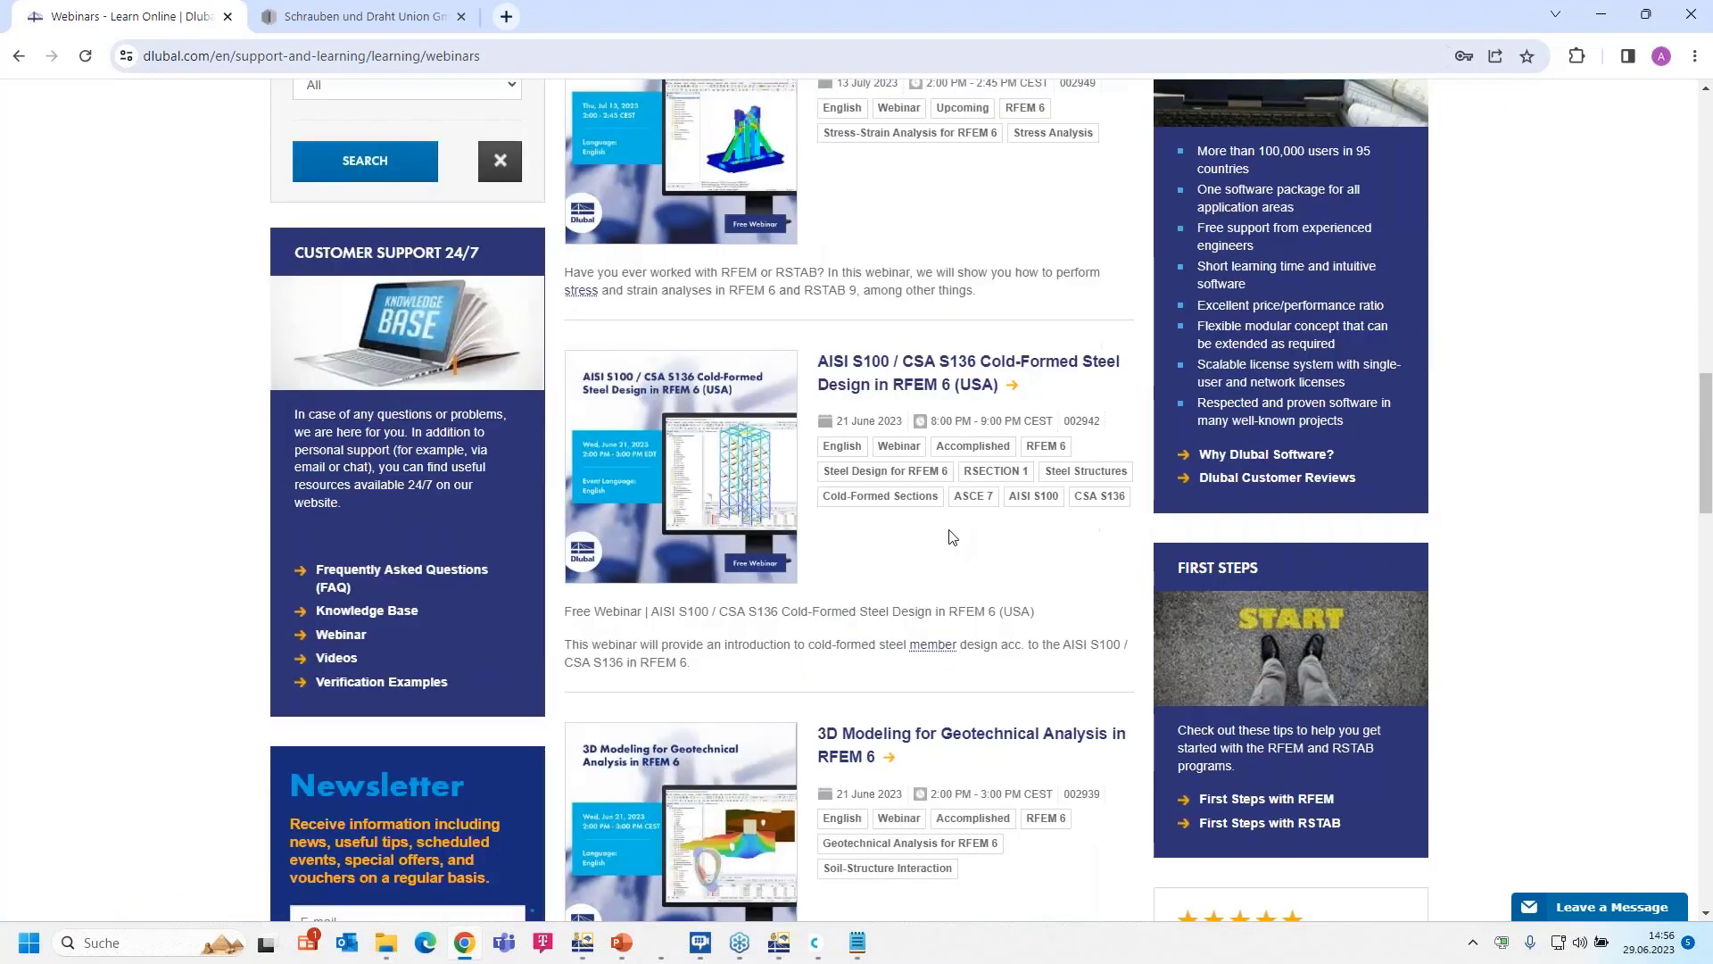
pyautogui.scroll(-2, 953, 536)
pyautogui.scroll(5, 950, 531)
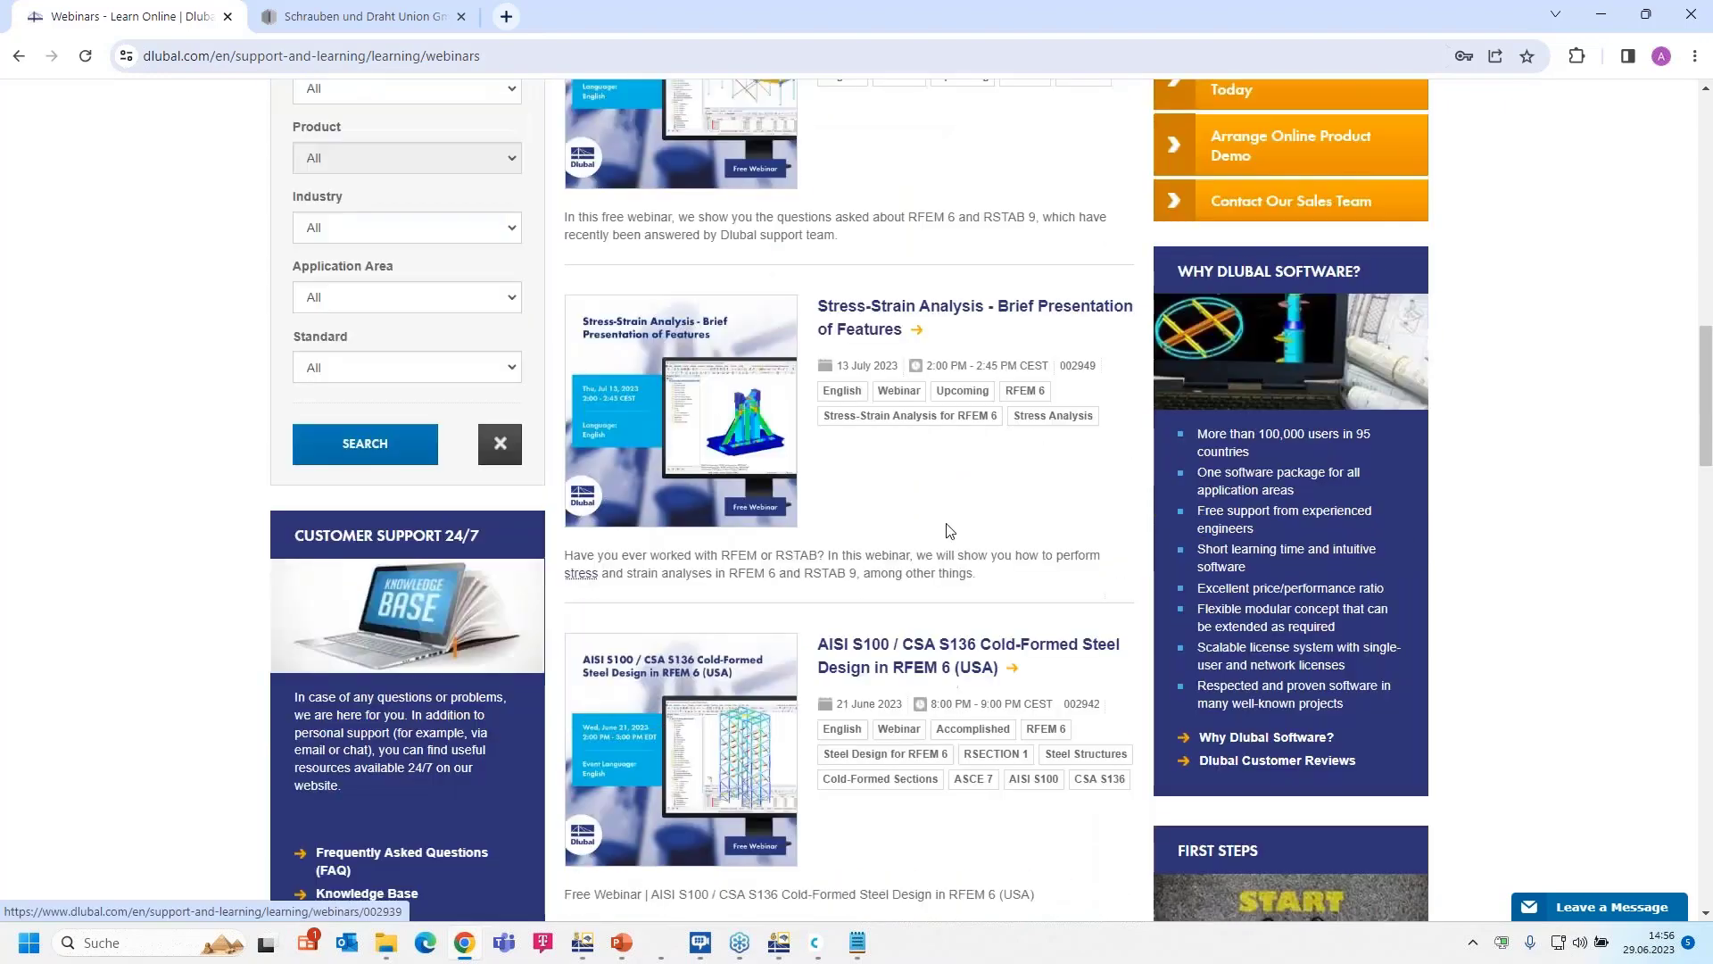
pyautogui.scroll(9, 947, 531)
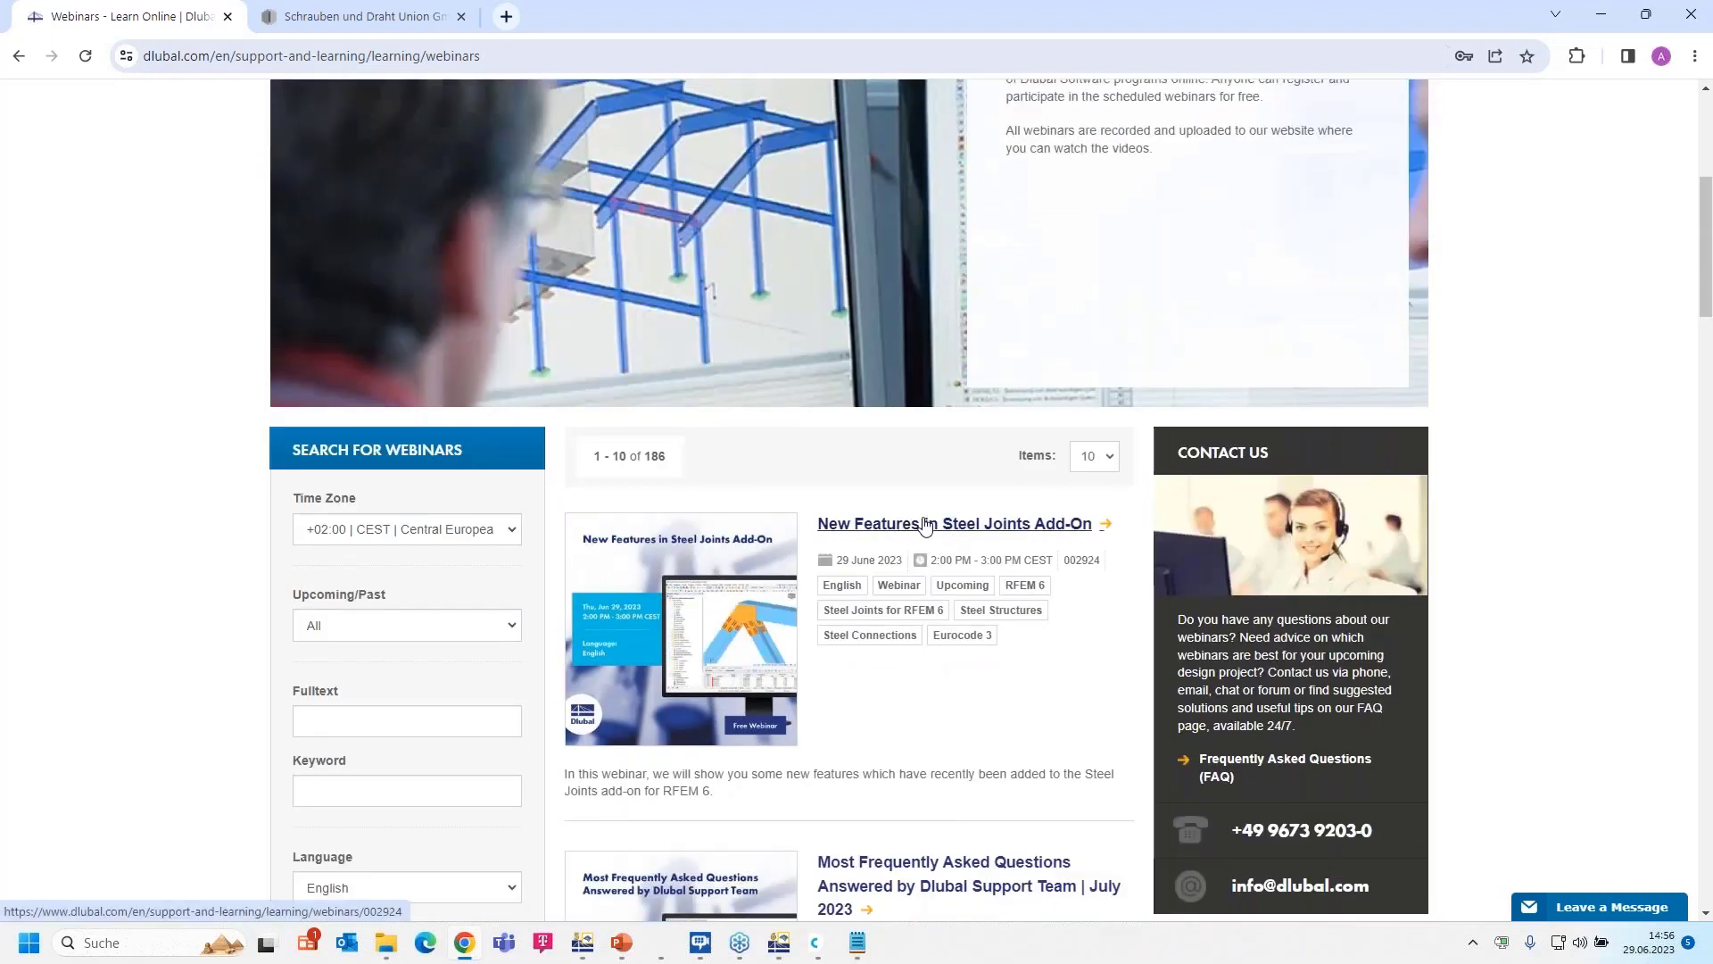
pyautogui.click(927, 525)
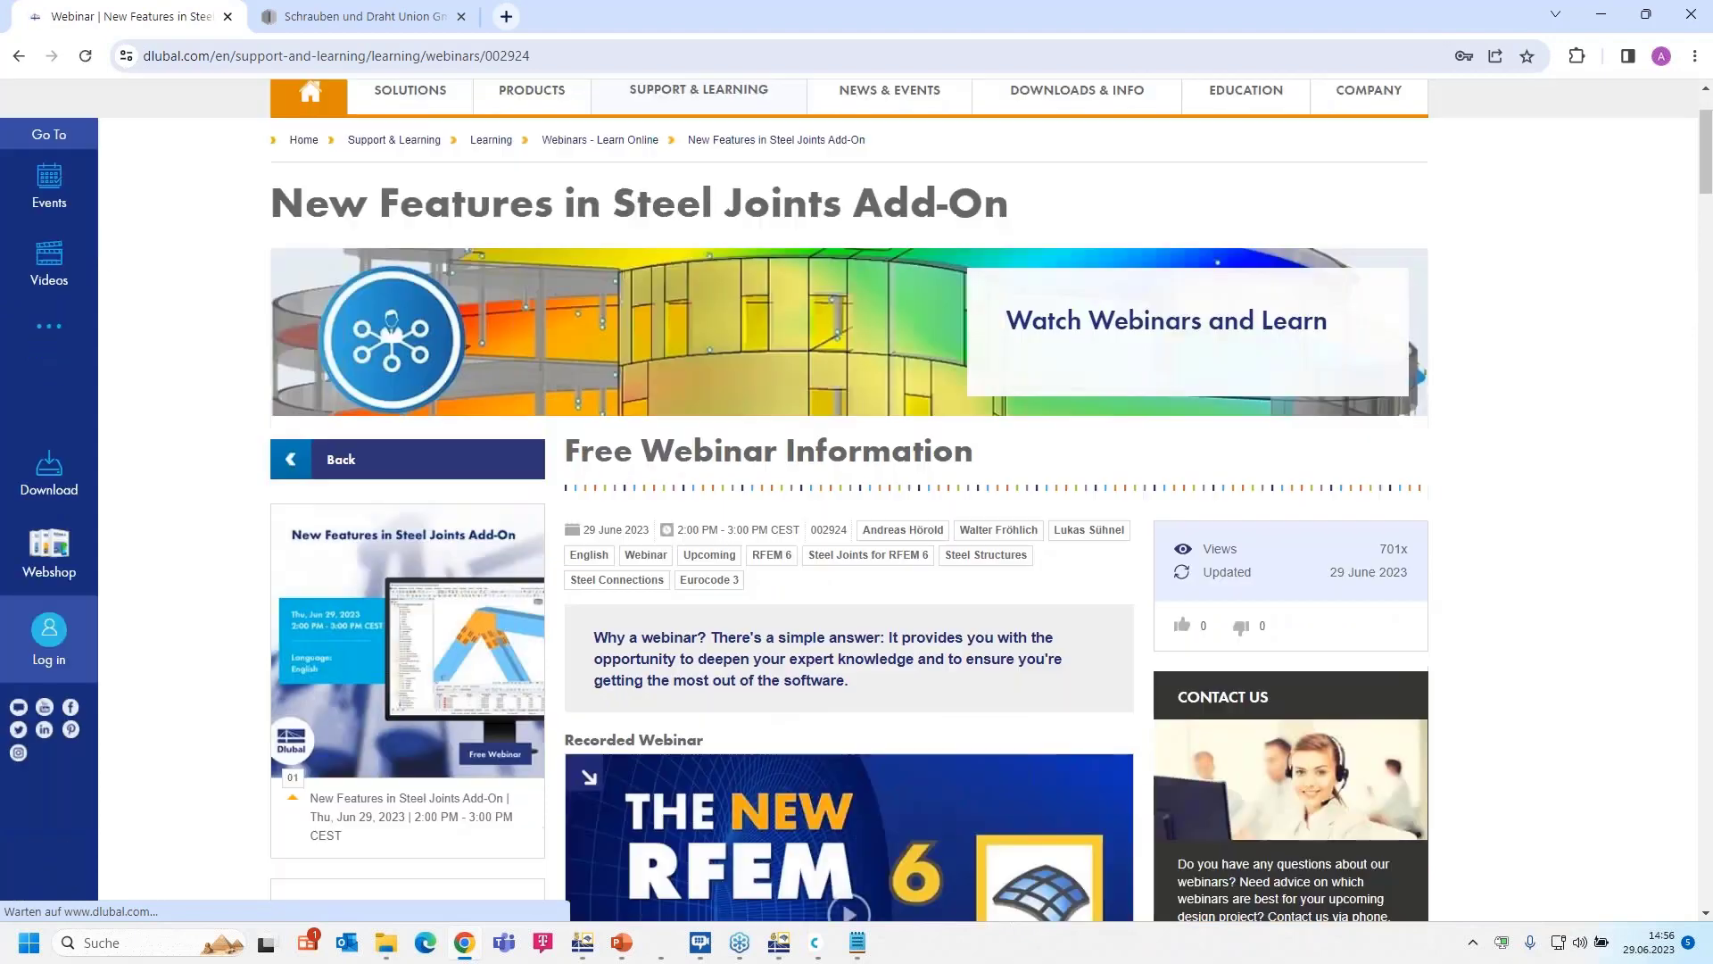
# - Browse the webinar page down to its Models to Download section and back to the top
pyautogui.scroll(-4, 572, 357)
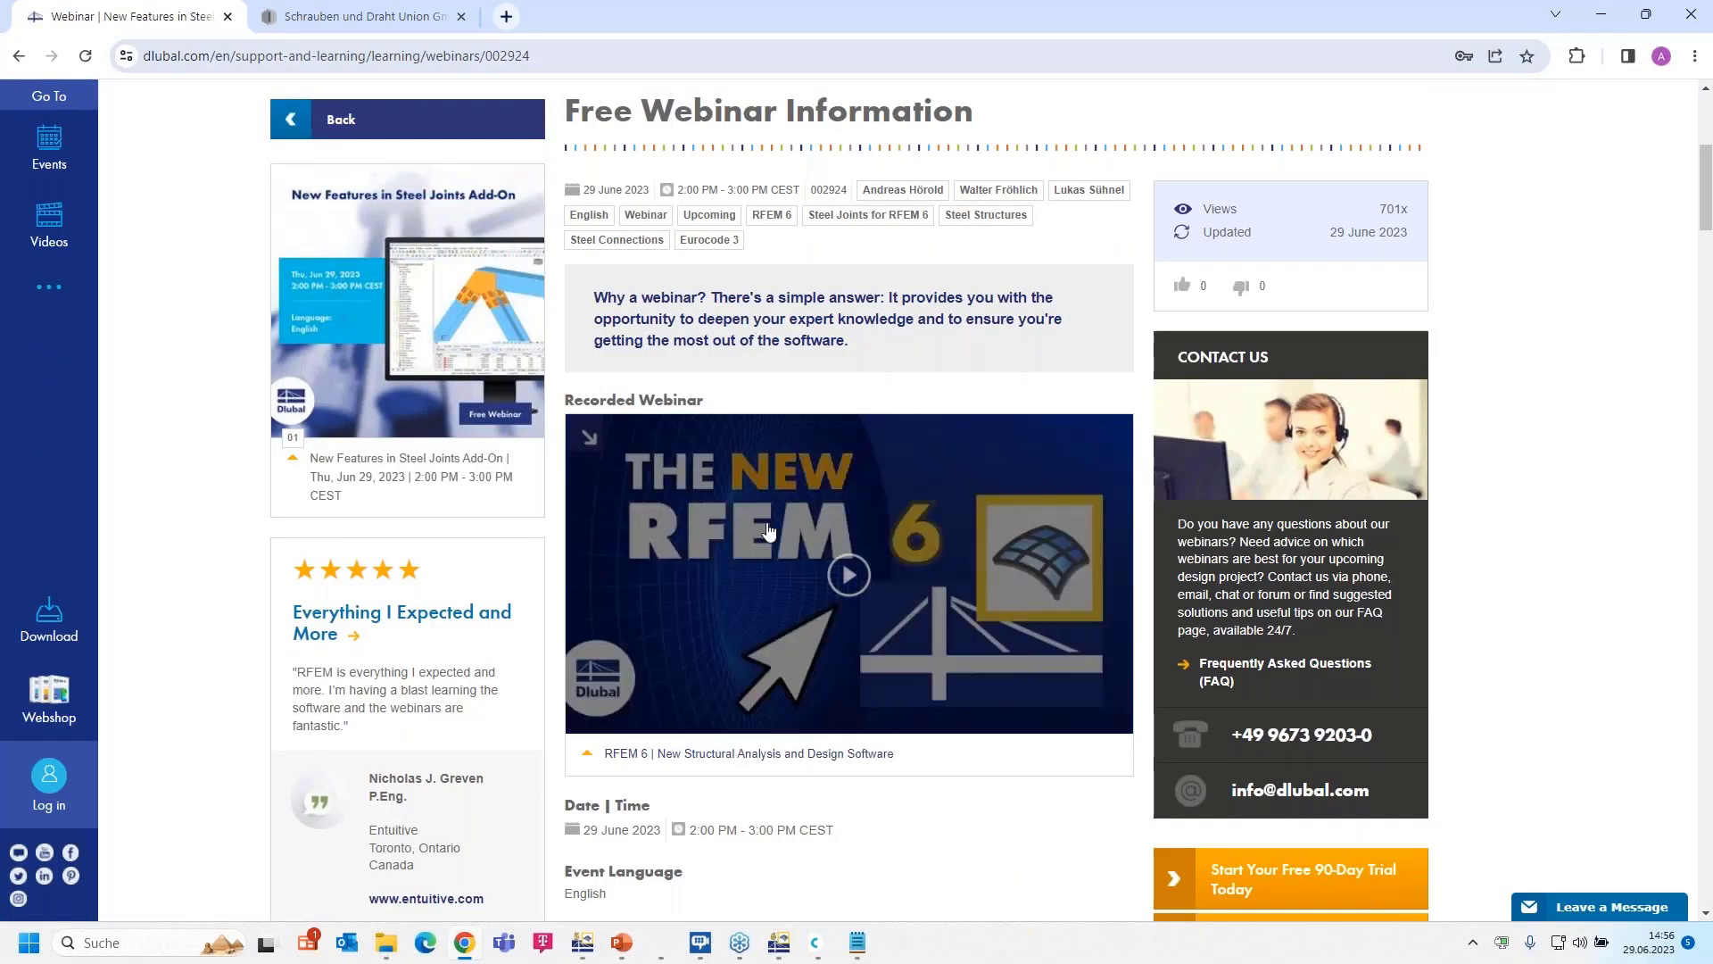
pyautogui.scroll(-10, 907, 513)
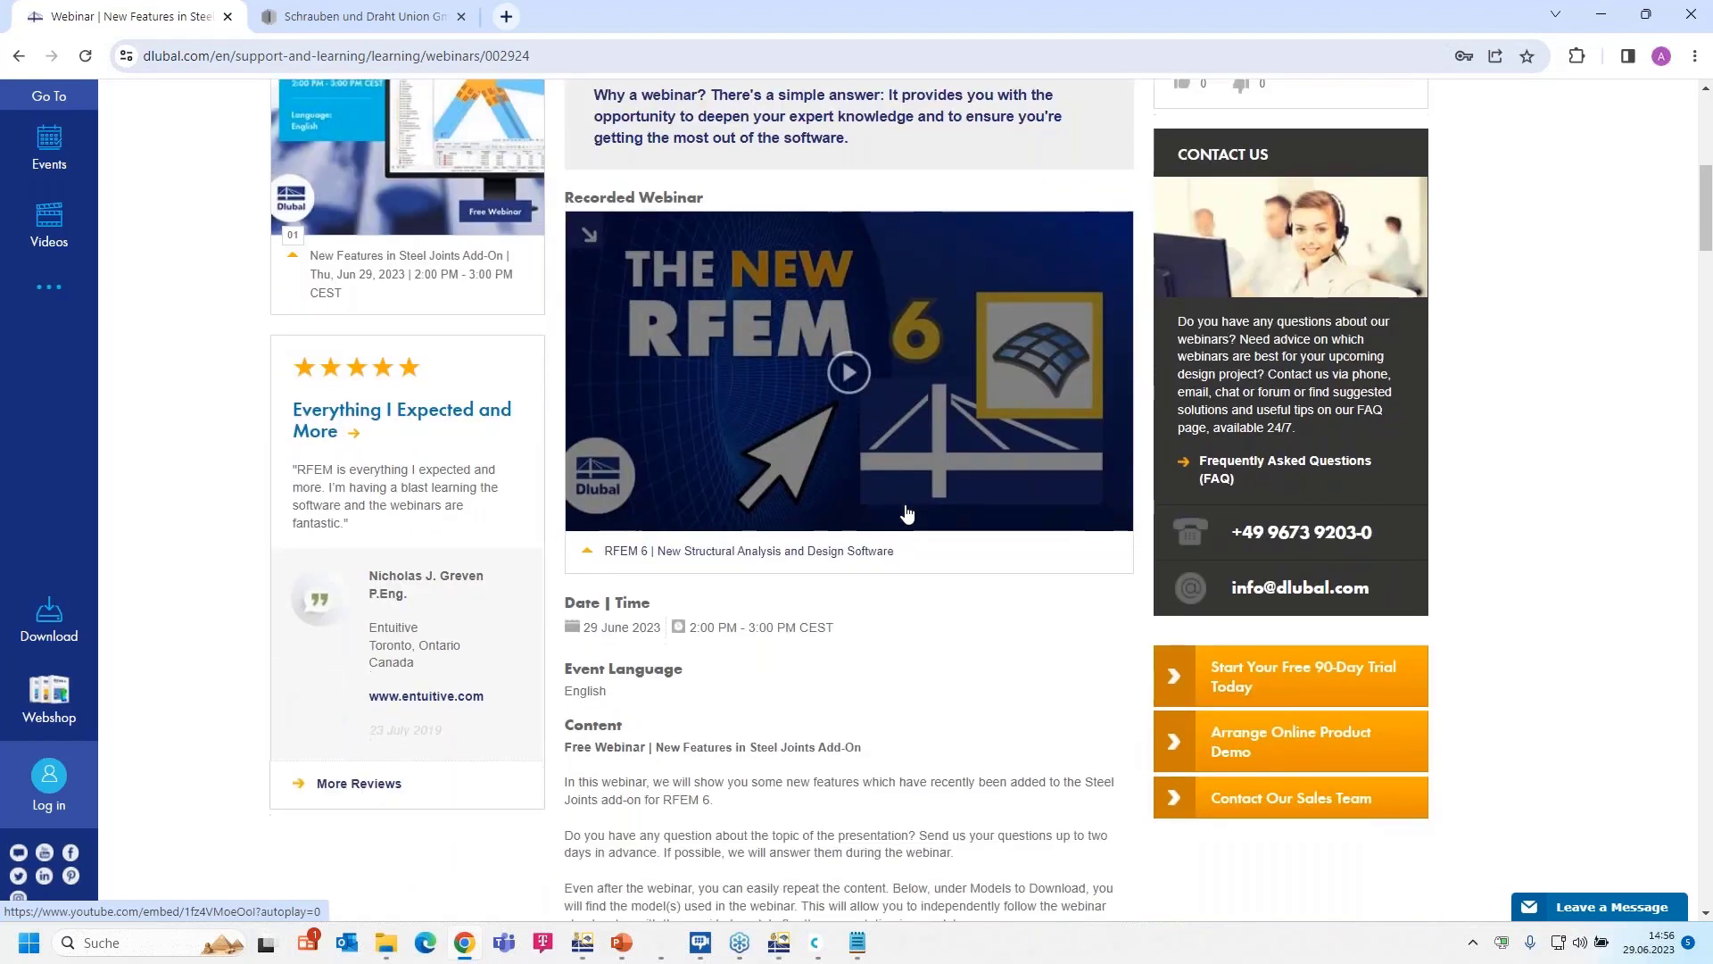
pyautogui.scroll(-7, 722, 466)
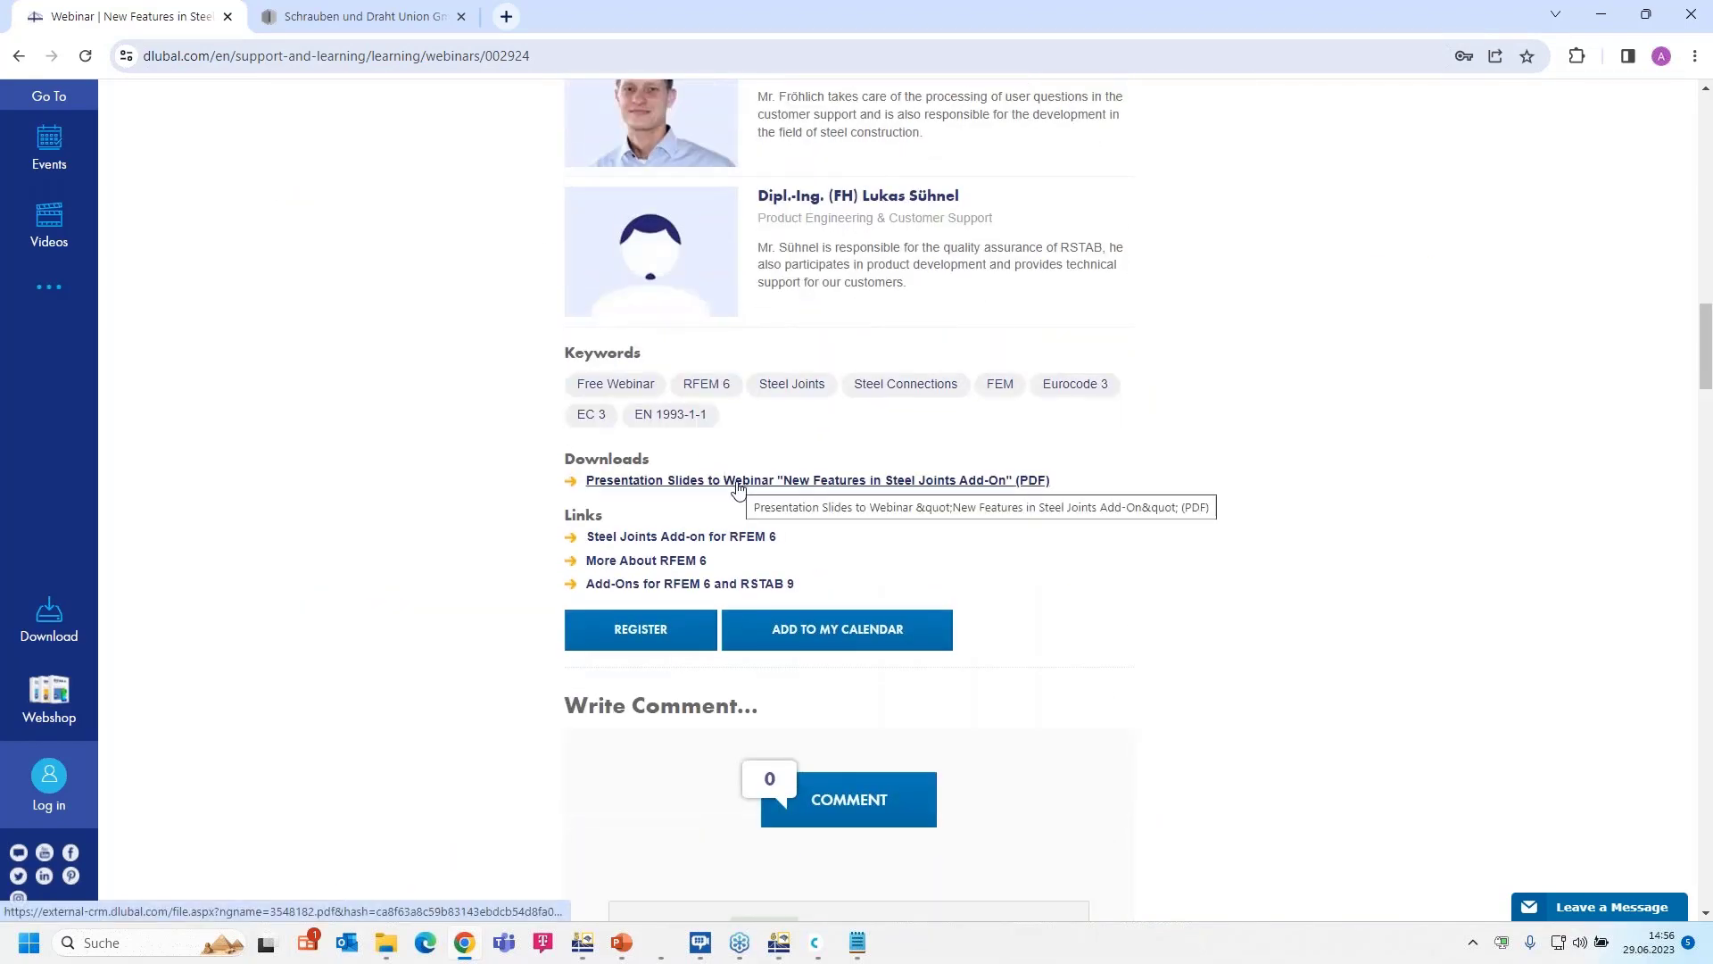
pyautogui.scroll(-16, 791, 486)
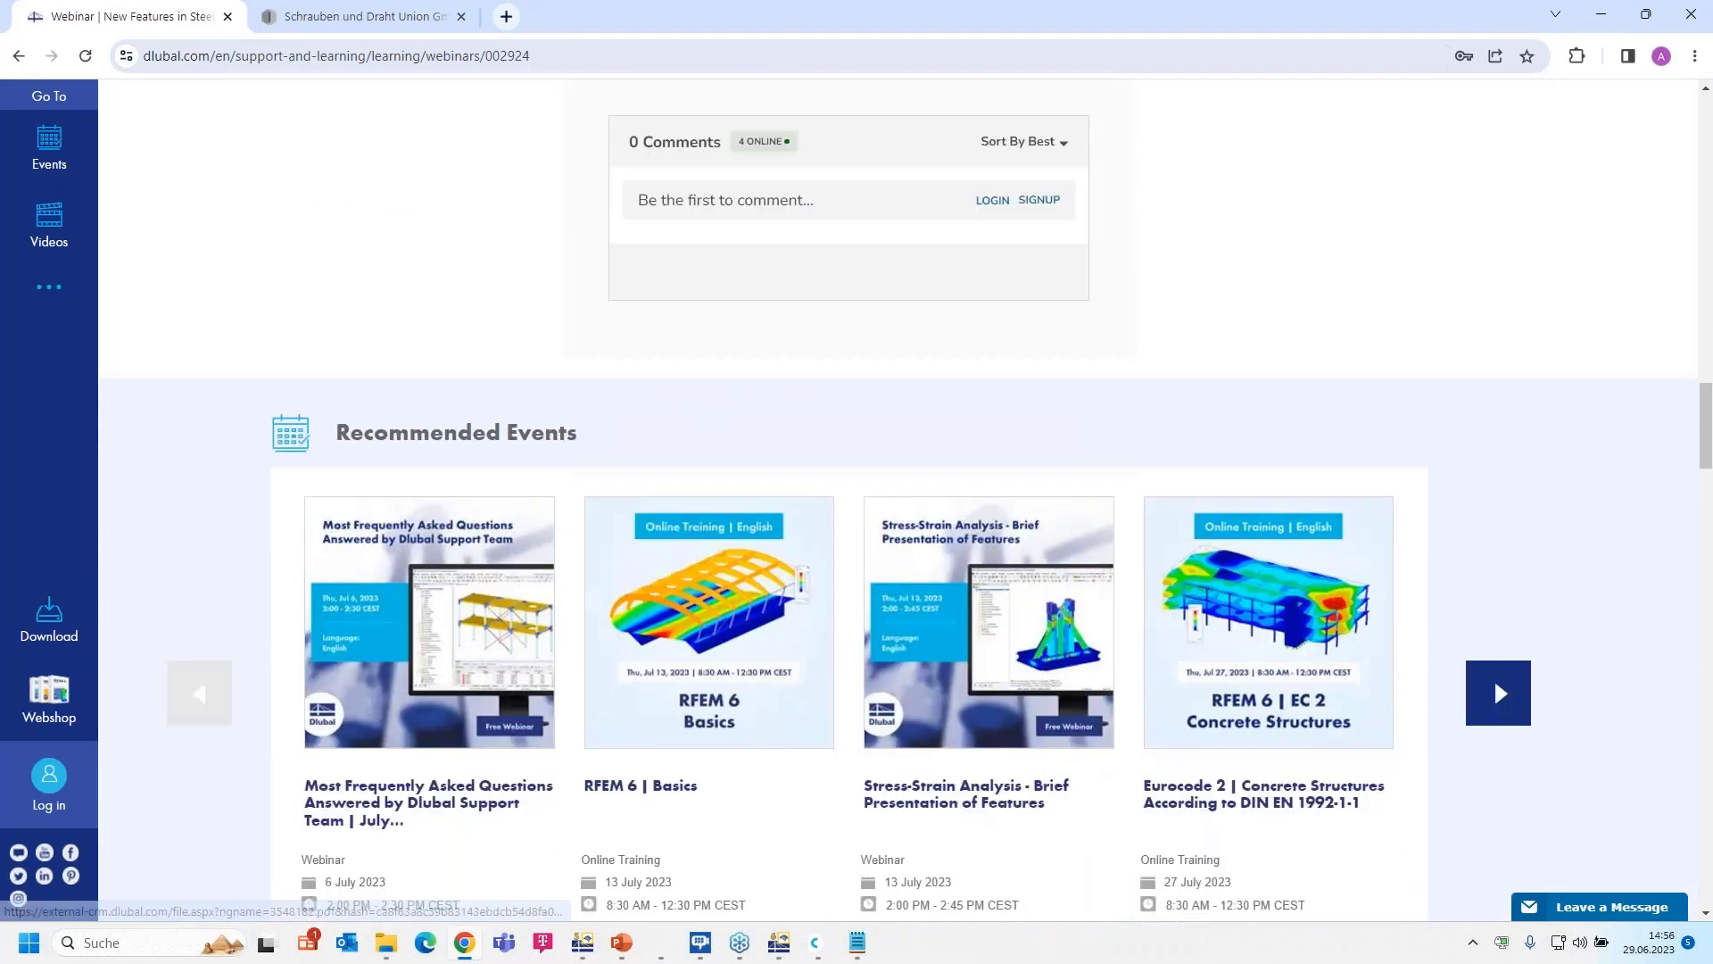
pyautogui.scroll(-7, 738, 455)
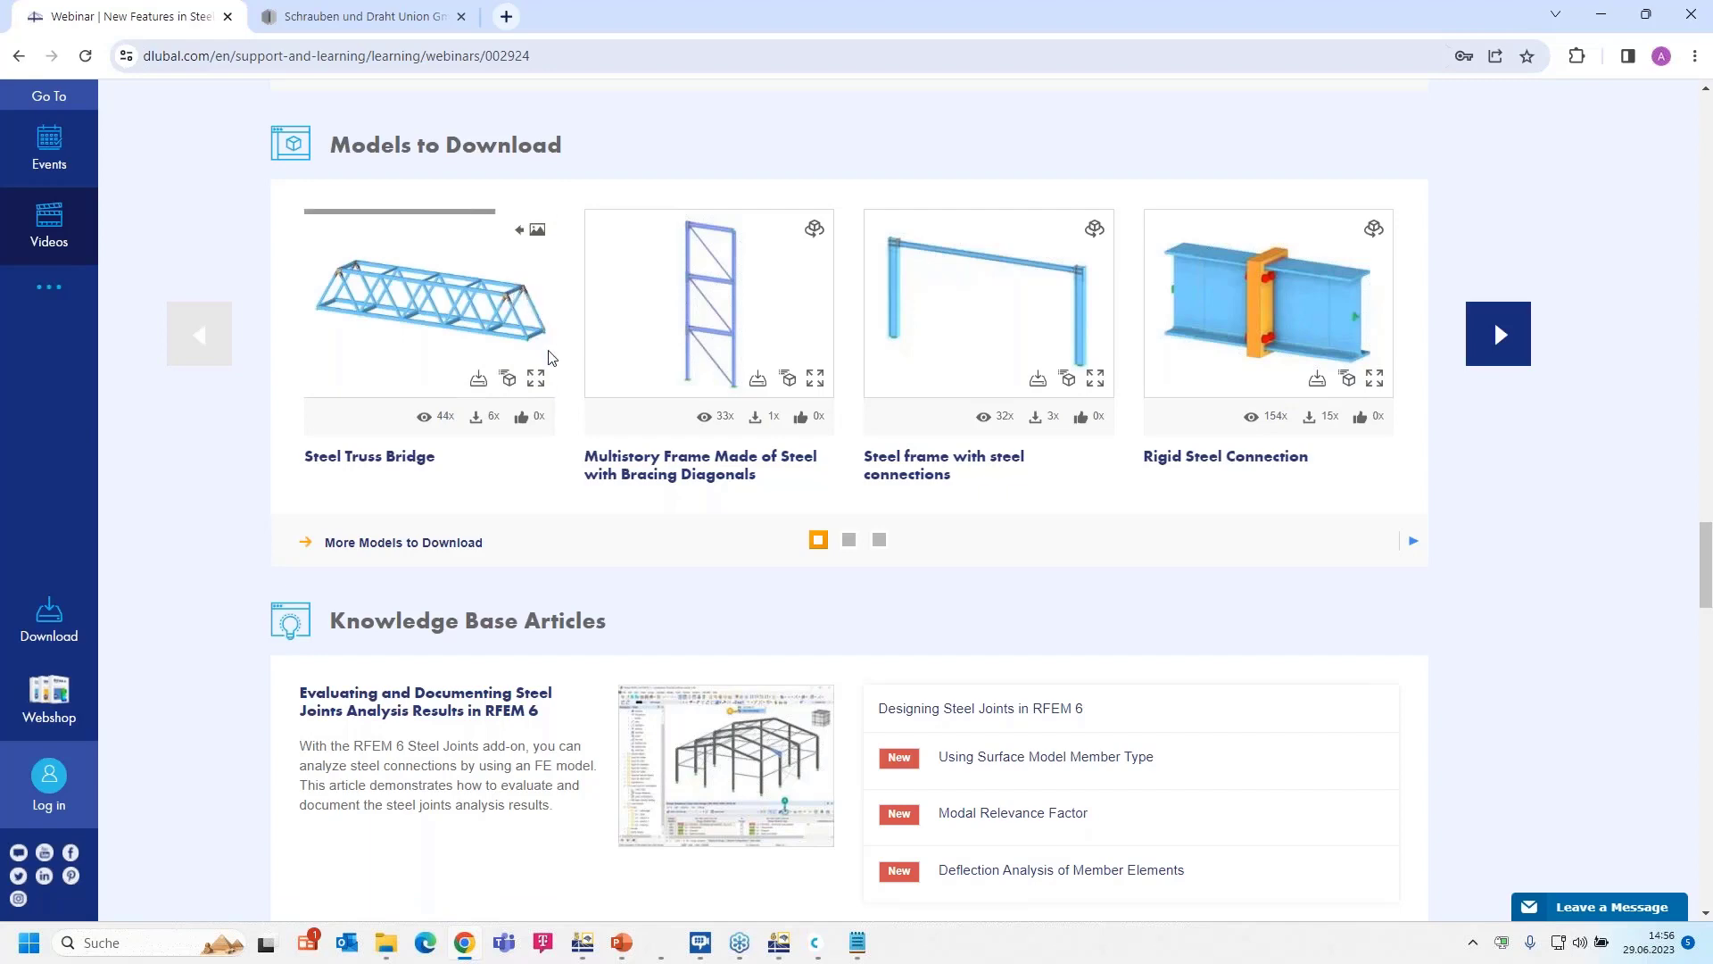
pyautogui.scroll(15, 550, 357)
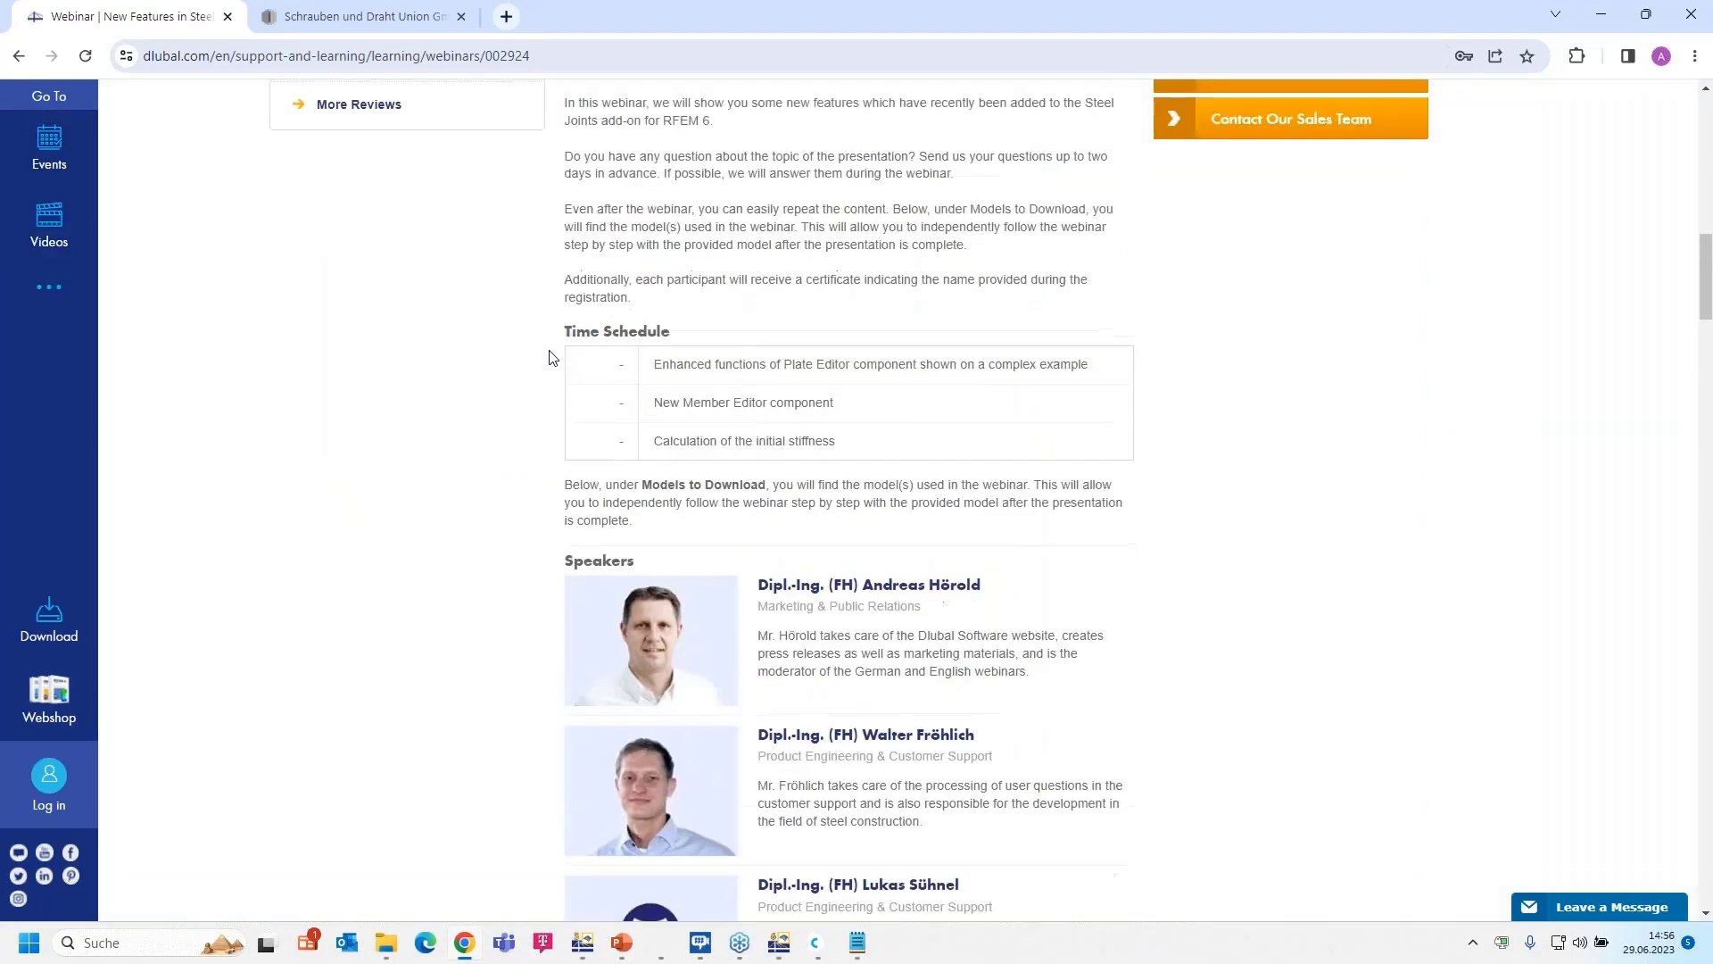
pyautogui.scroll(10, 550, 357)
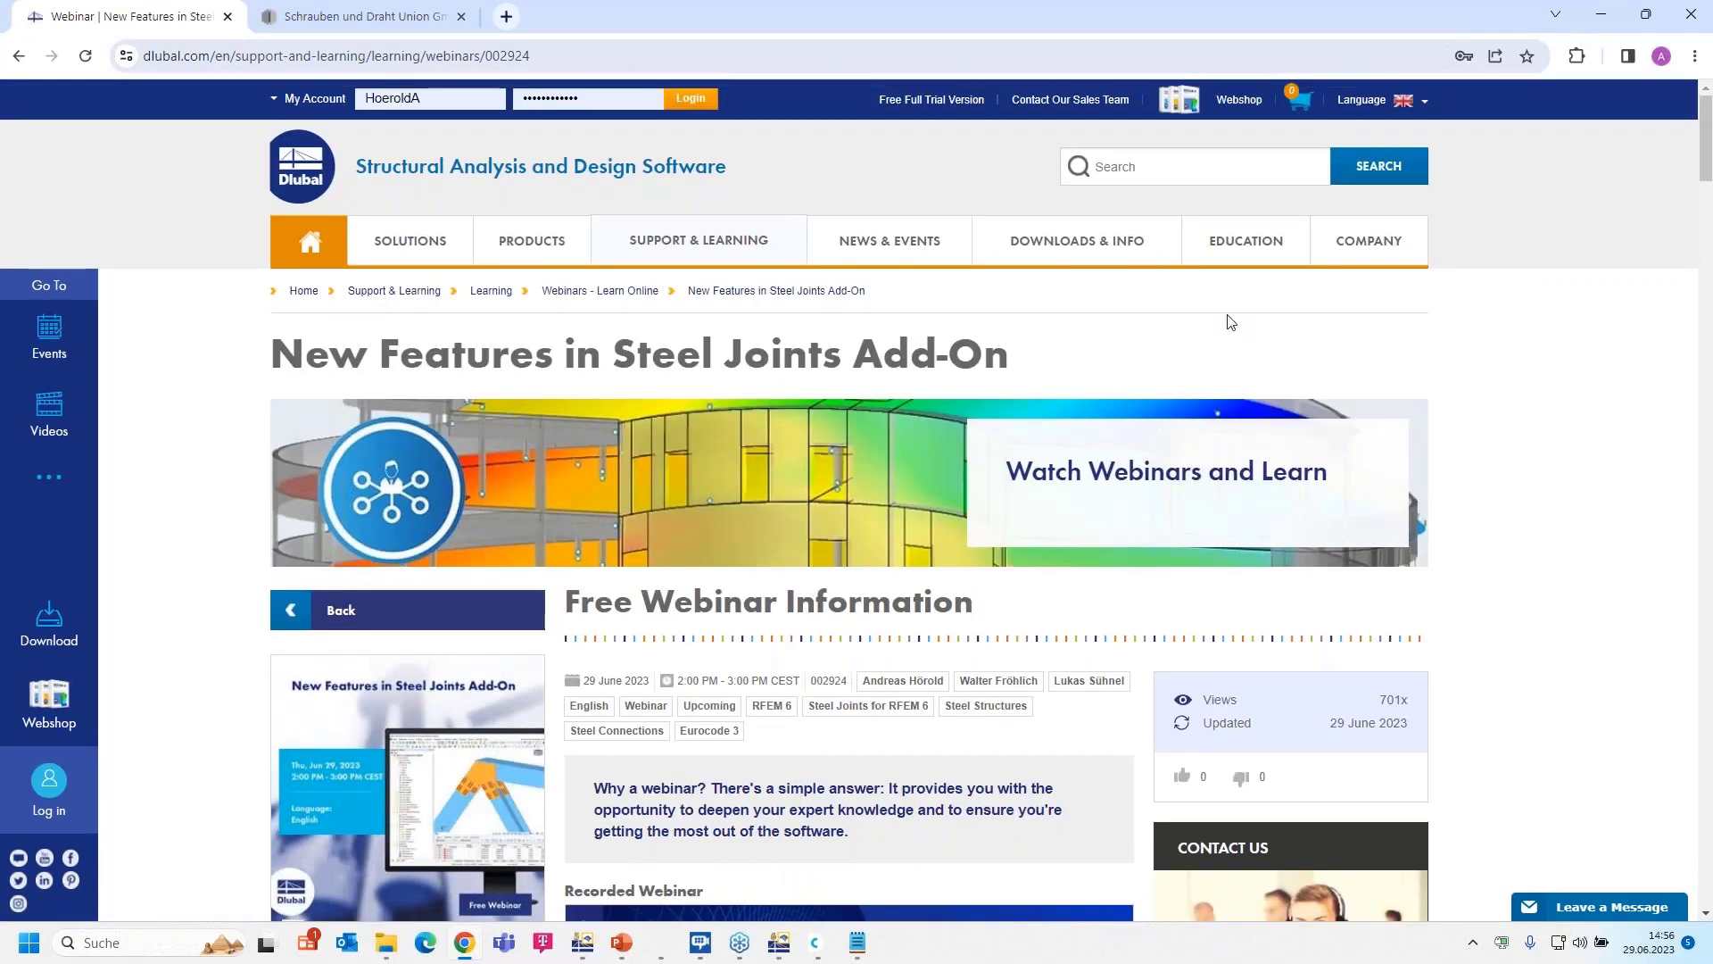
pyautogui.moveTo(1057, 259)
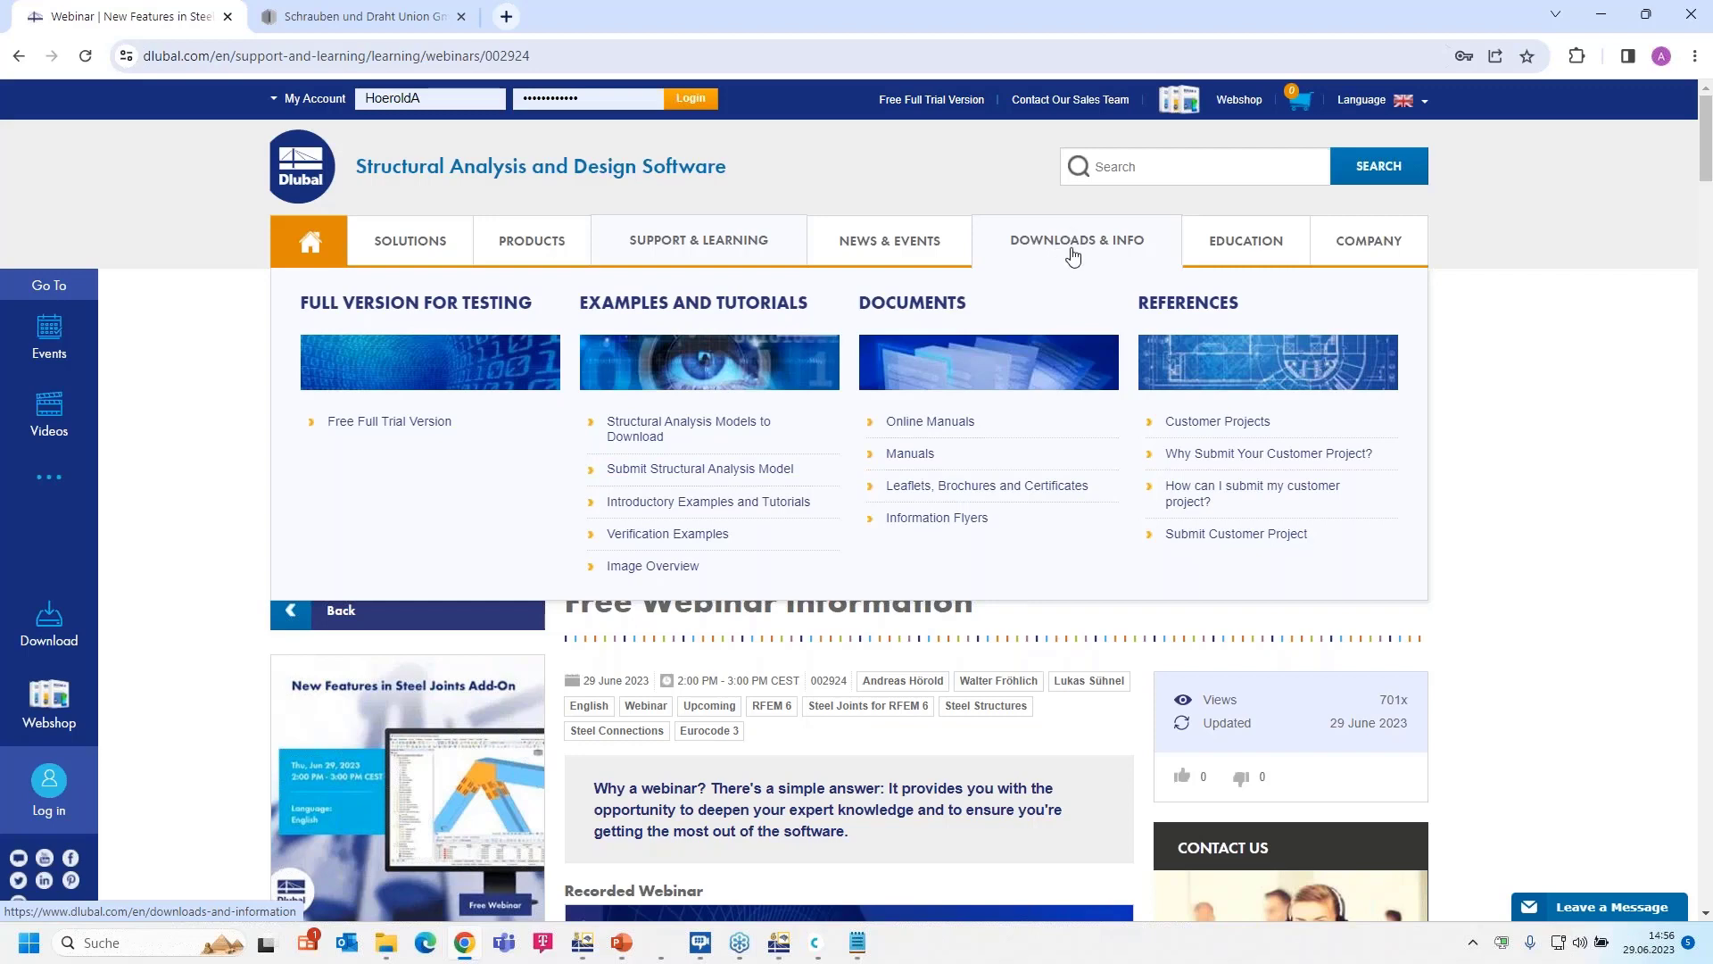
# - Open the Customer Projects showcase under DOWNLOADS & INFO and browse the project list
pyautogui.click(1244, 428)
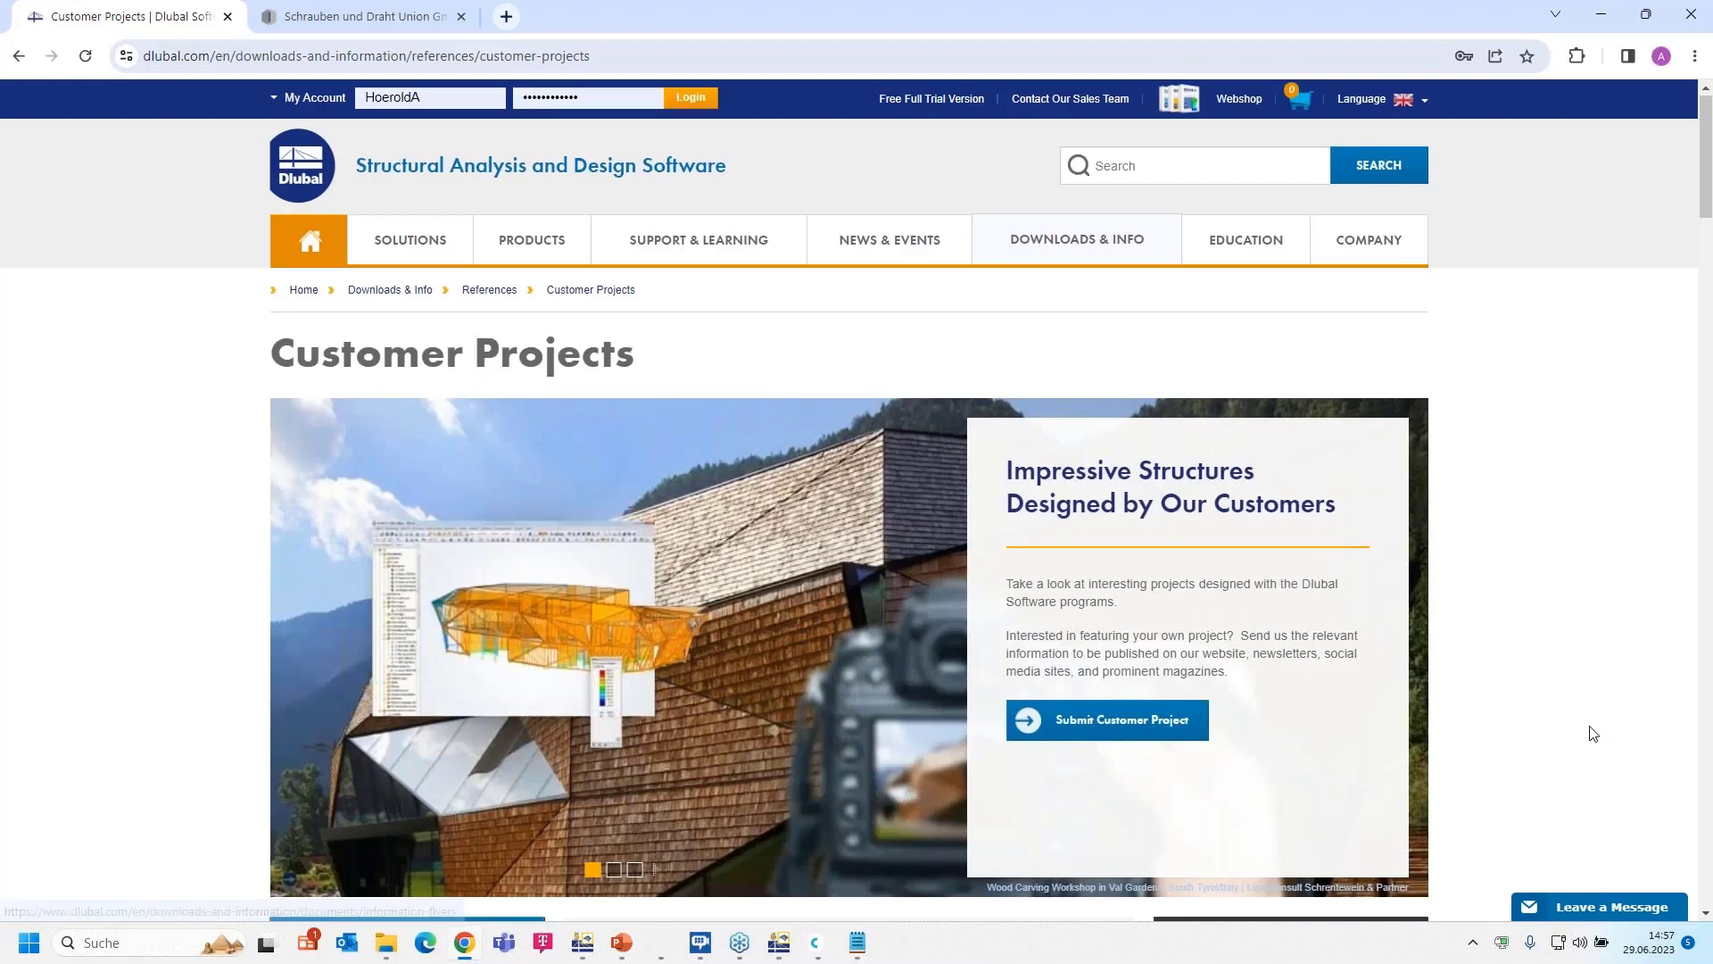
pyautogui.scroll(-15, 1594, 733)
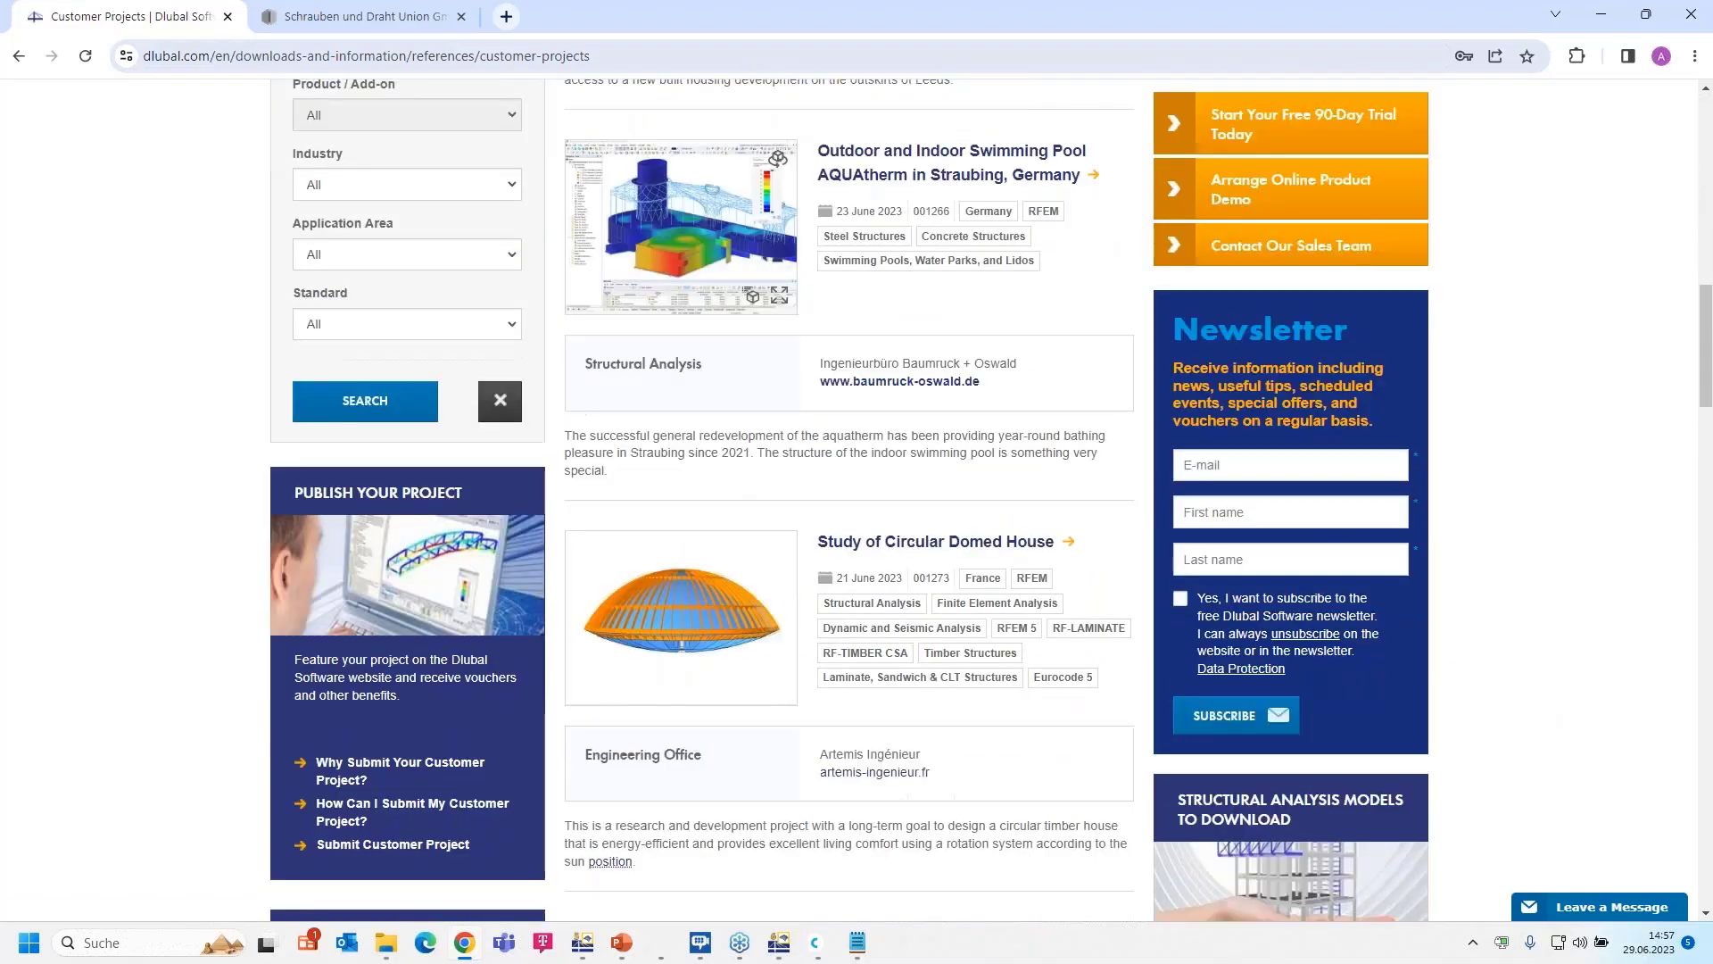
pyautogui.scroll(-15, 1594, 734)
pyautogui.scroll(13, 1593, 733)
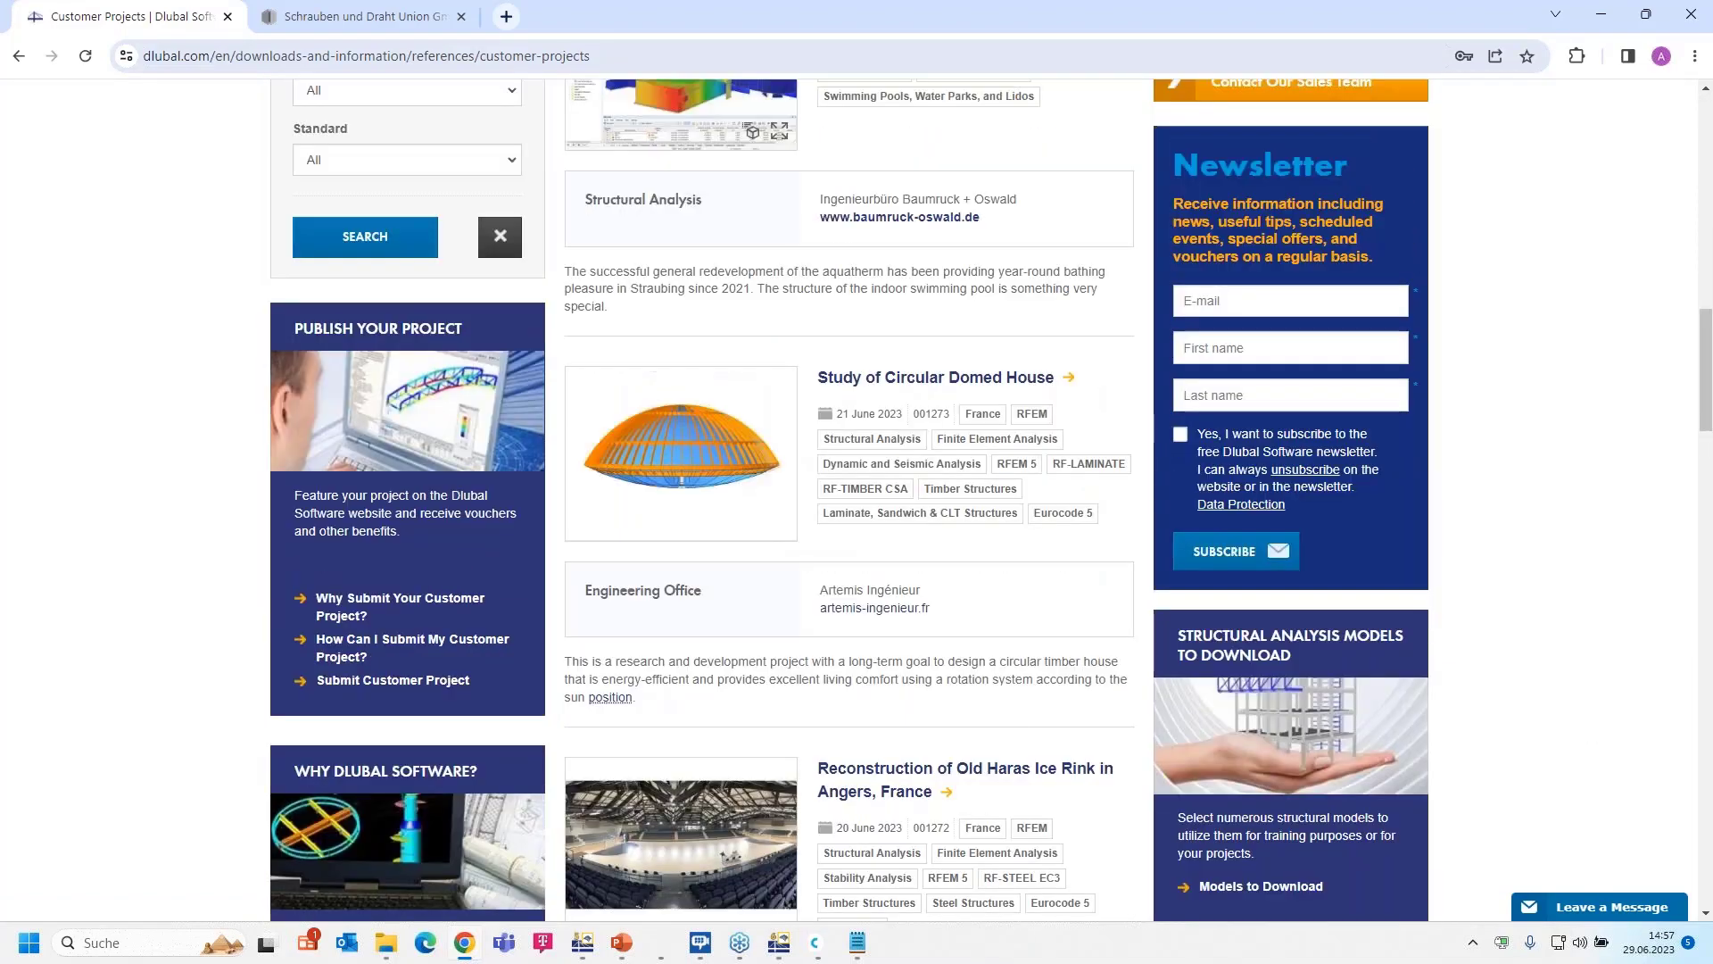
pyautogui.scroll(20, 856, 499)
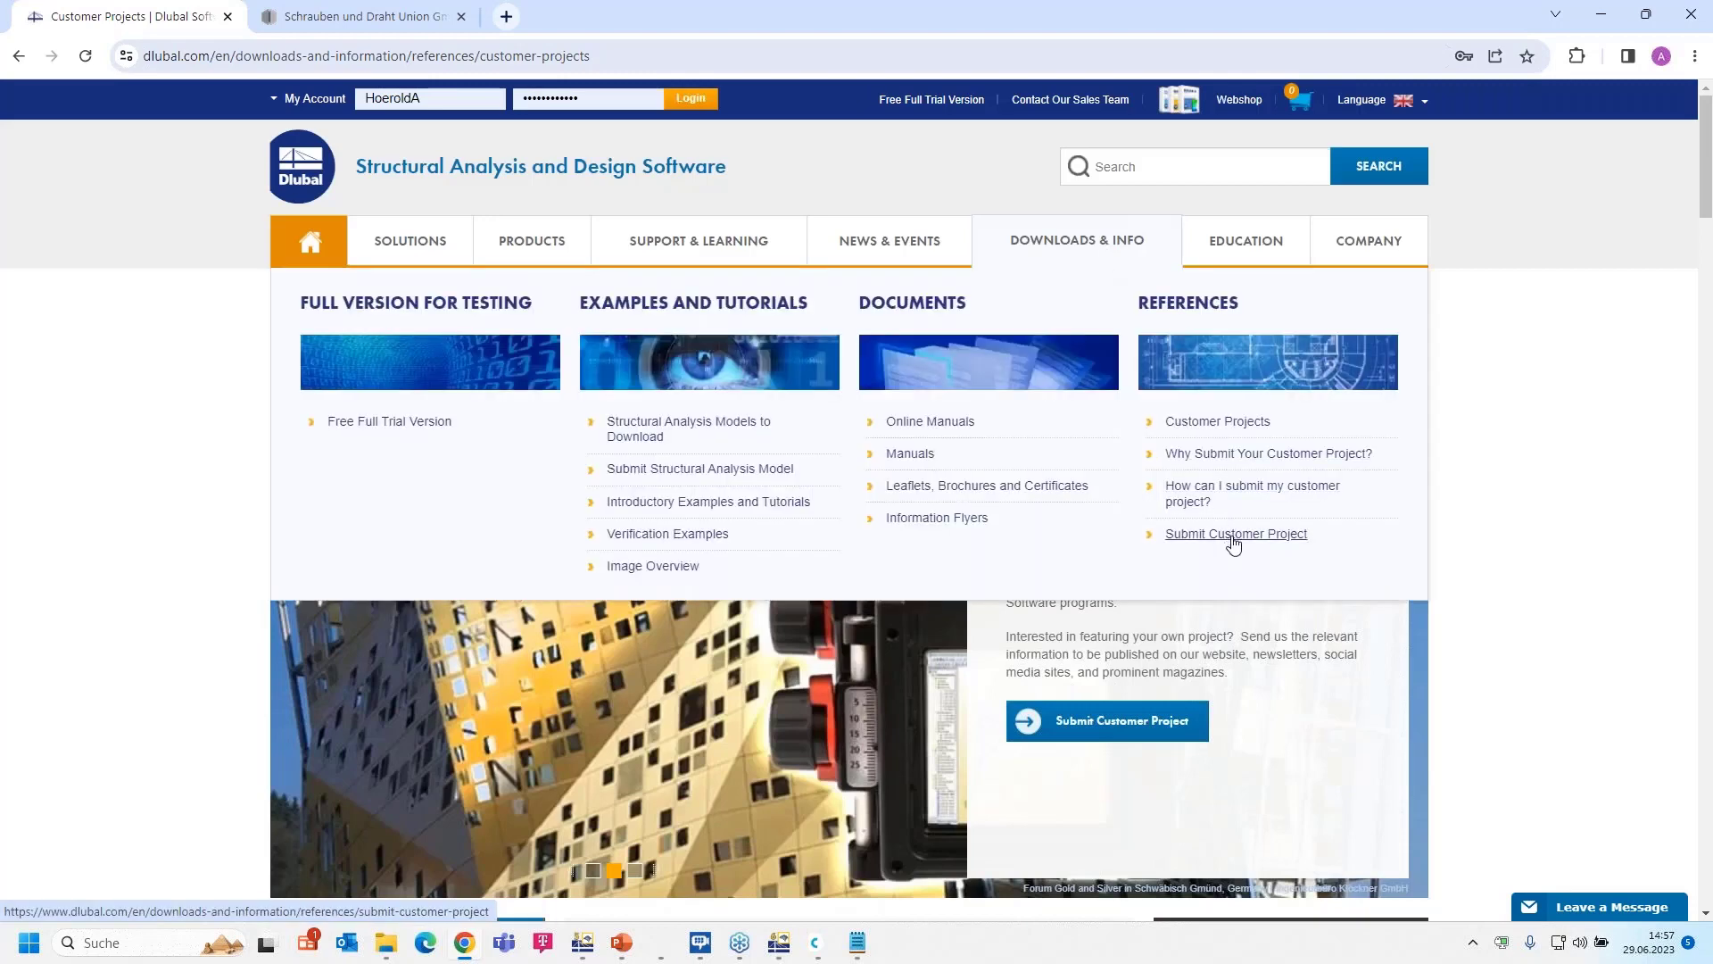
# - Open the Submit Customer Project form and scroll through its empty fields
pyautogui.click(1234, 536)
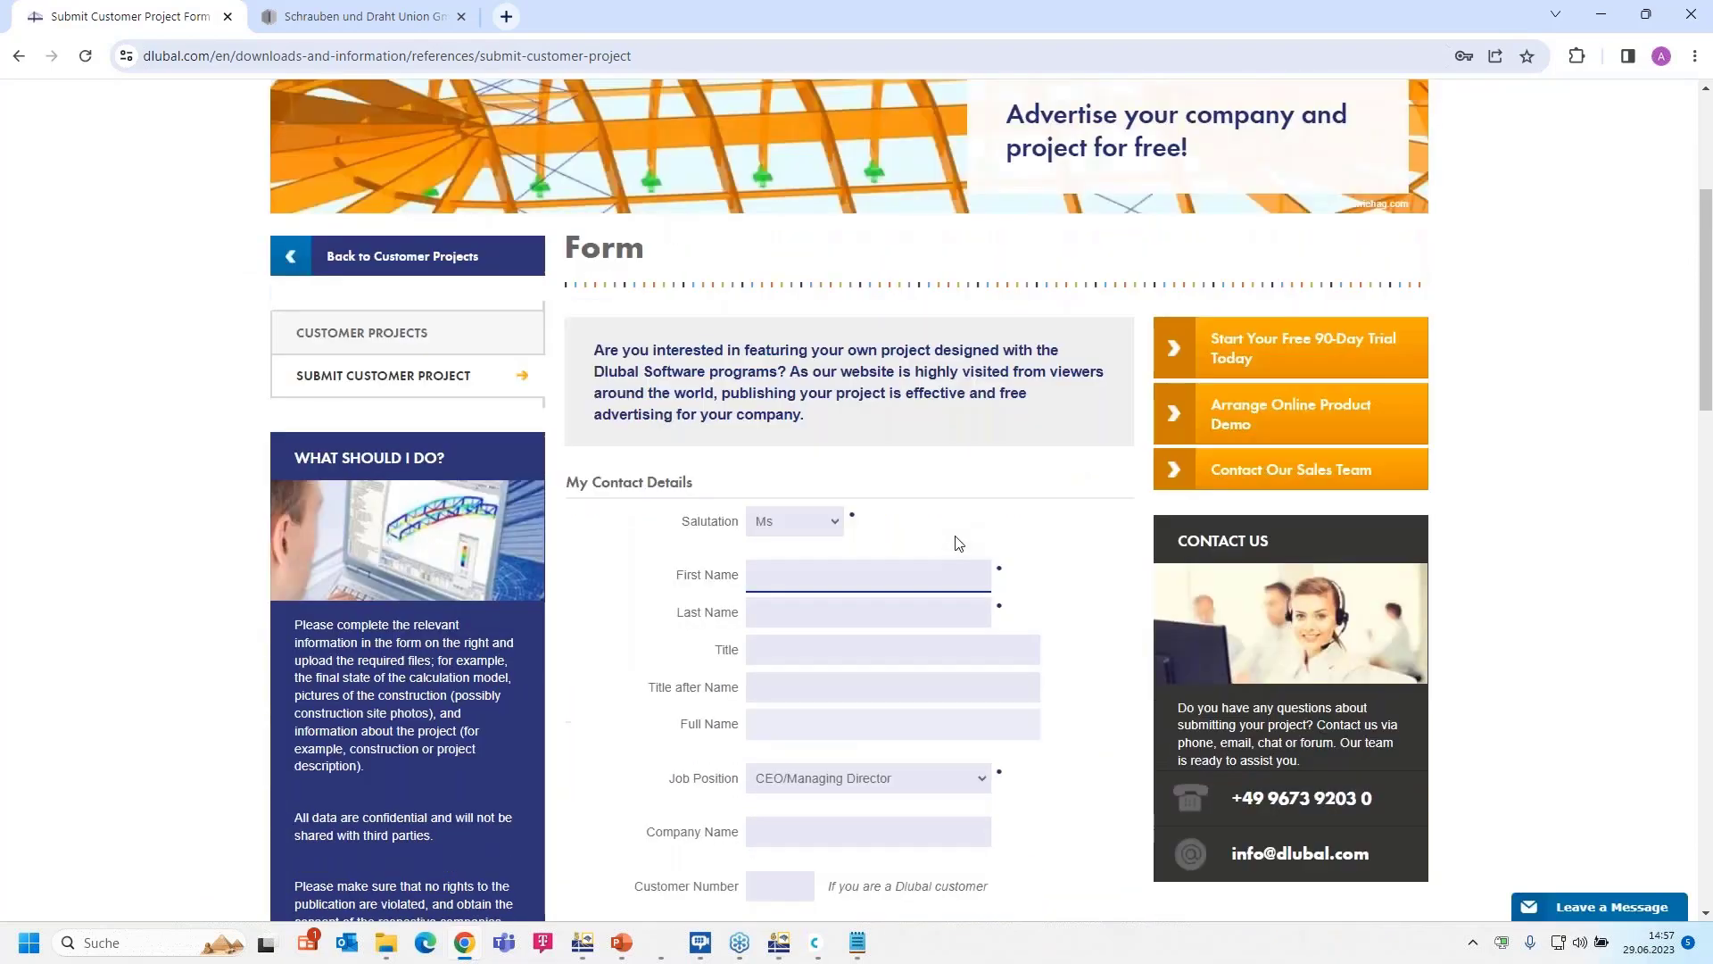
pyautogui.scroll(-4, 957, 542)
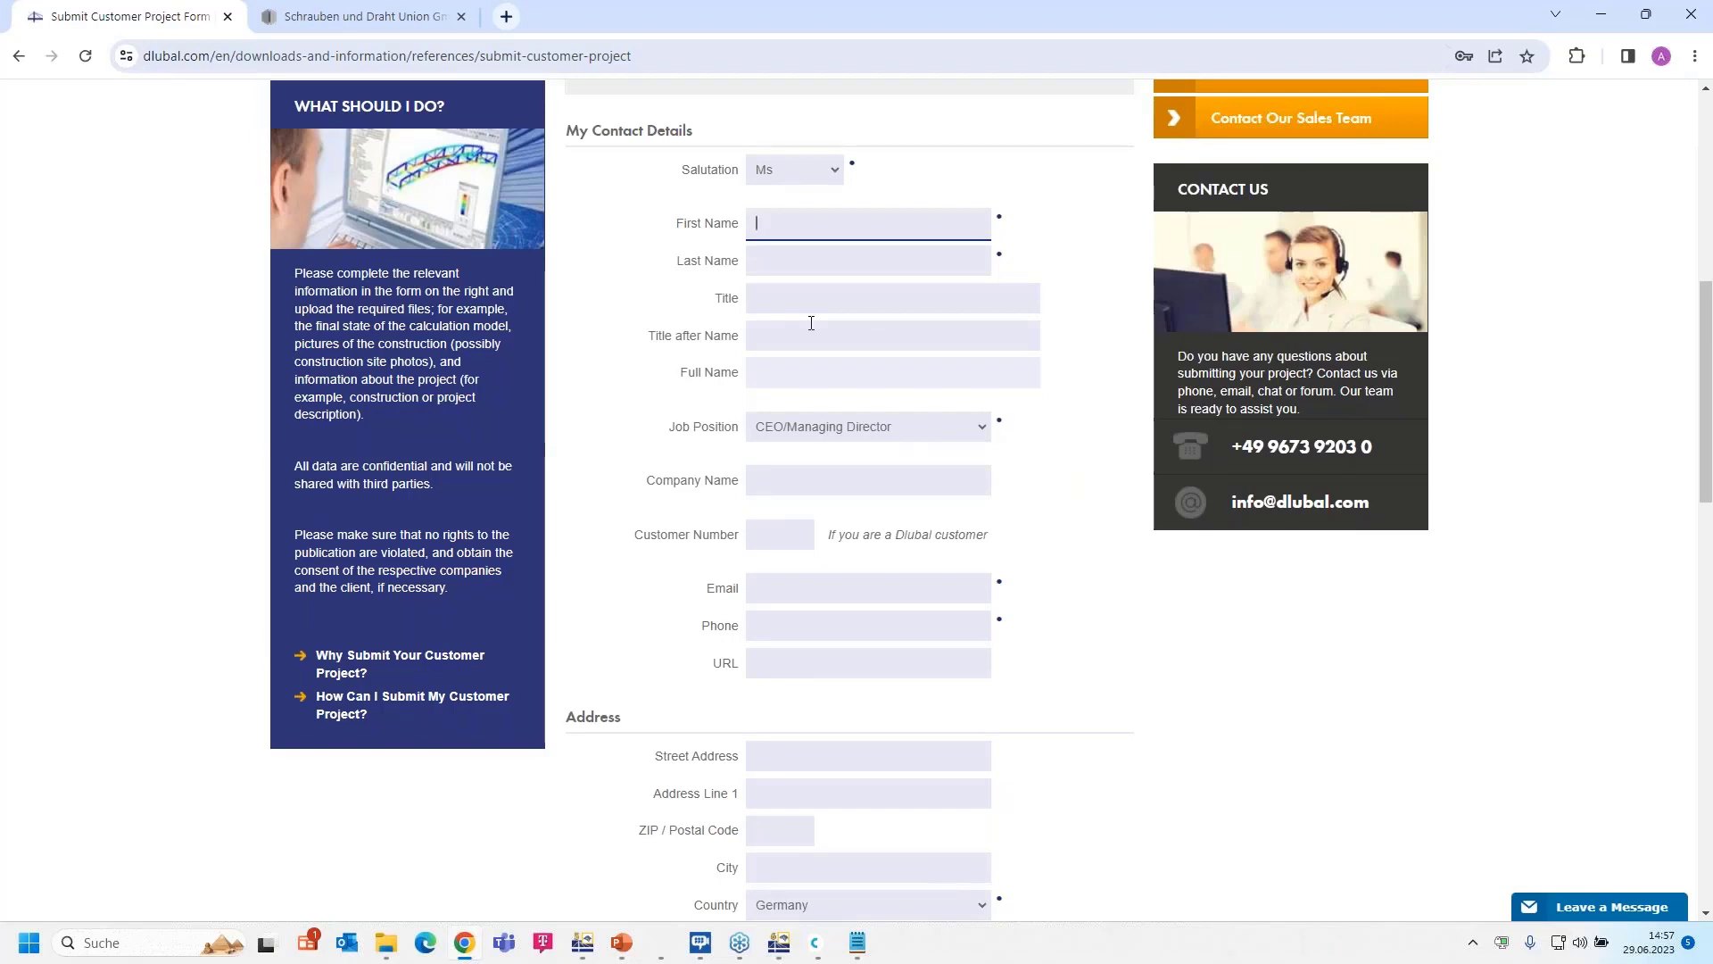
pyautogui.scroll(-2, 811, 323)
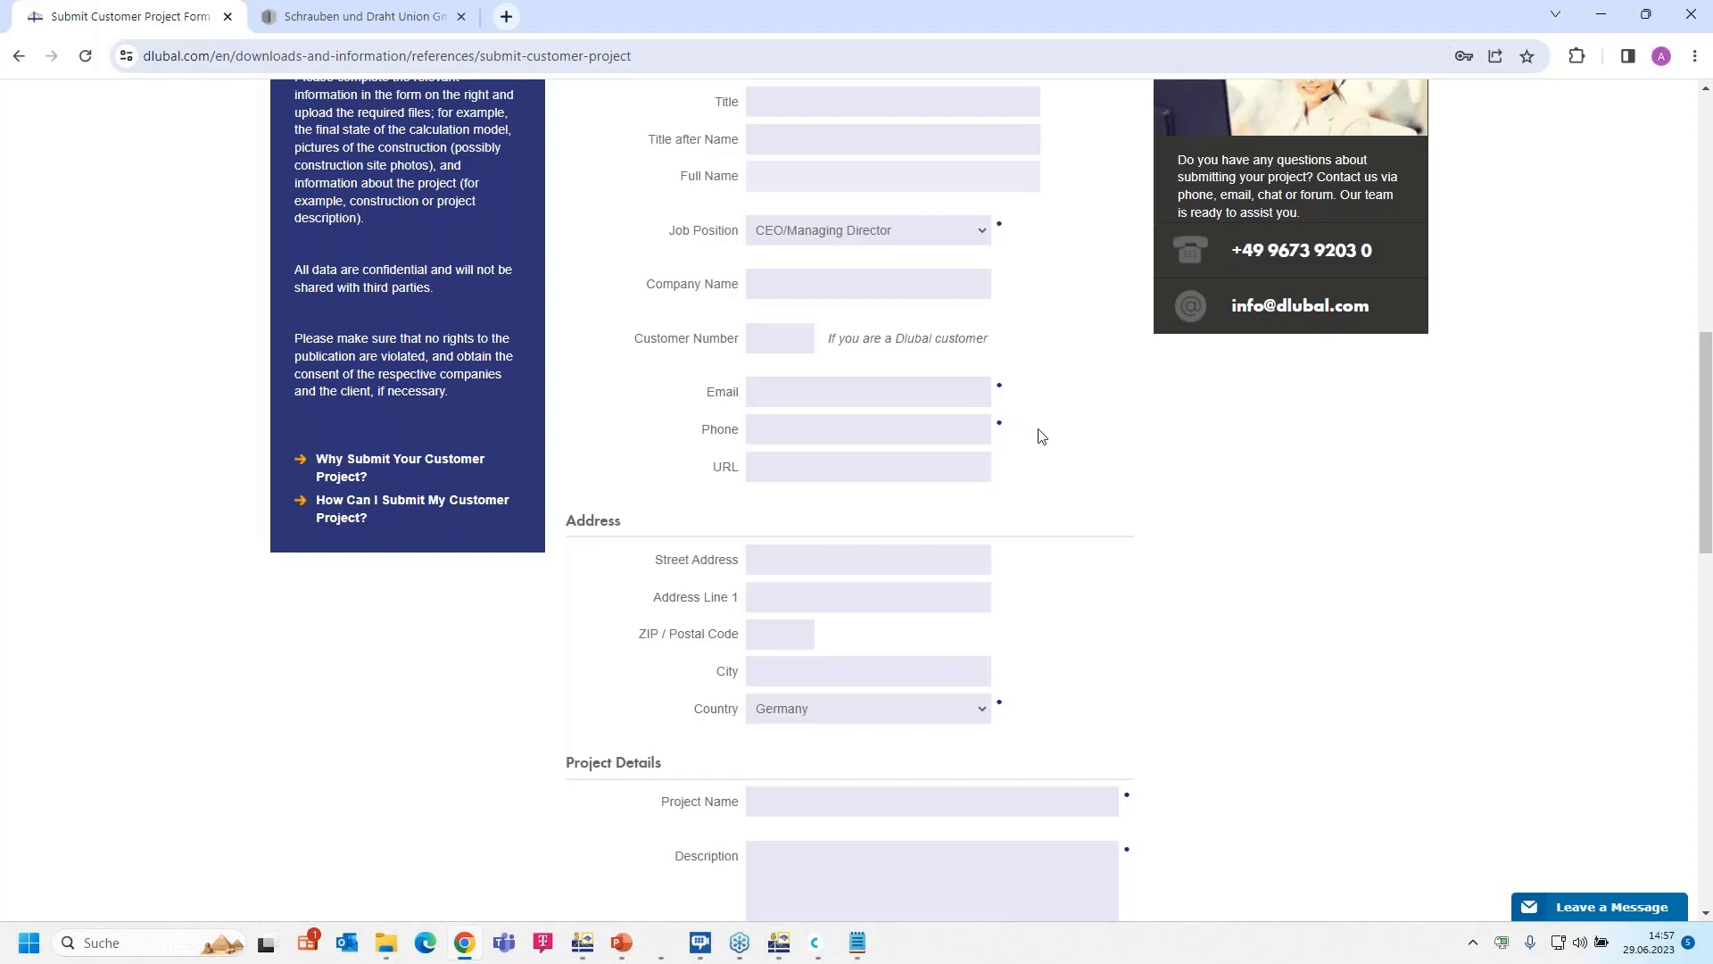
pyautogui.scroll(9, 1067, 455)
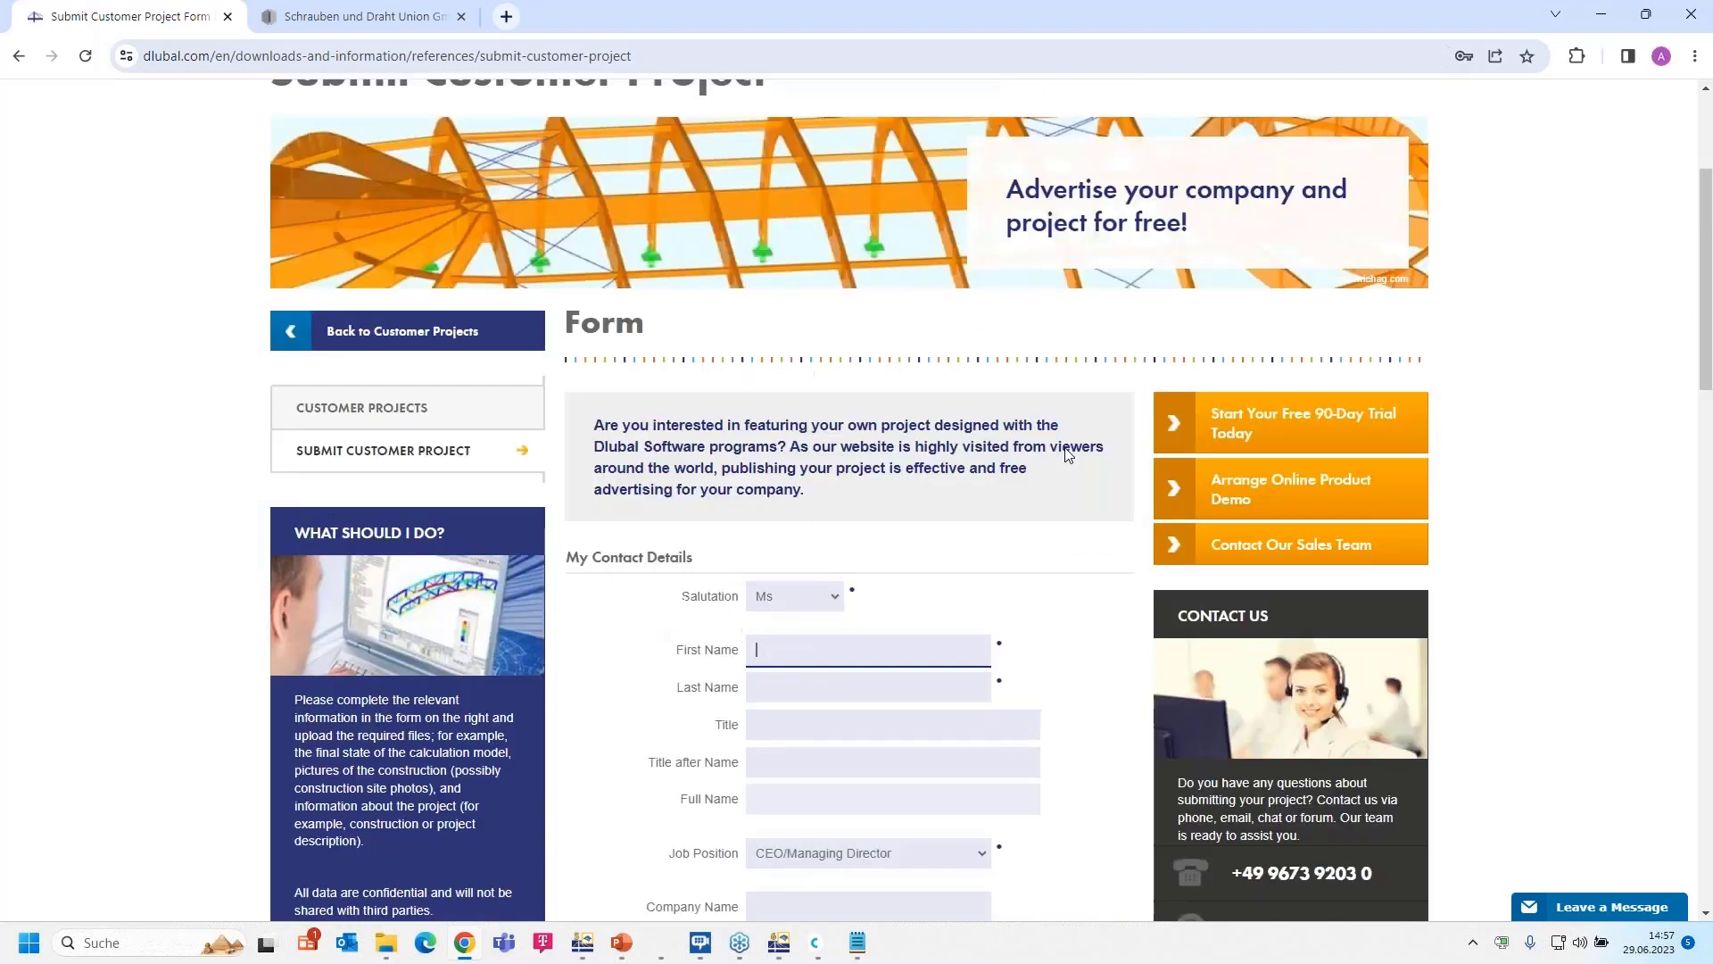